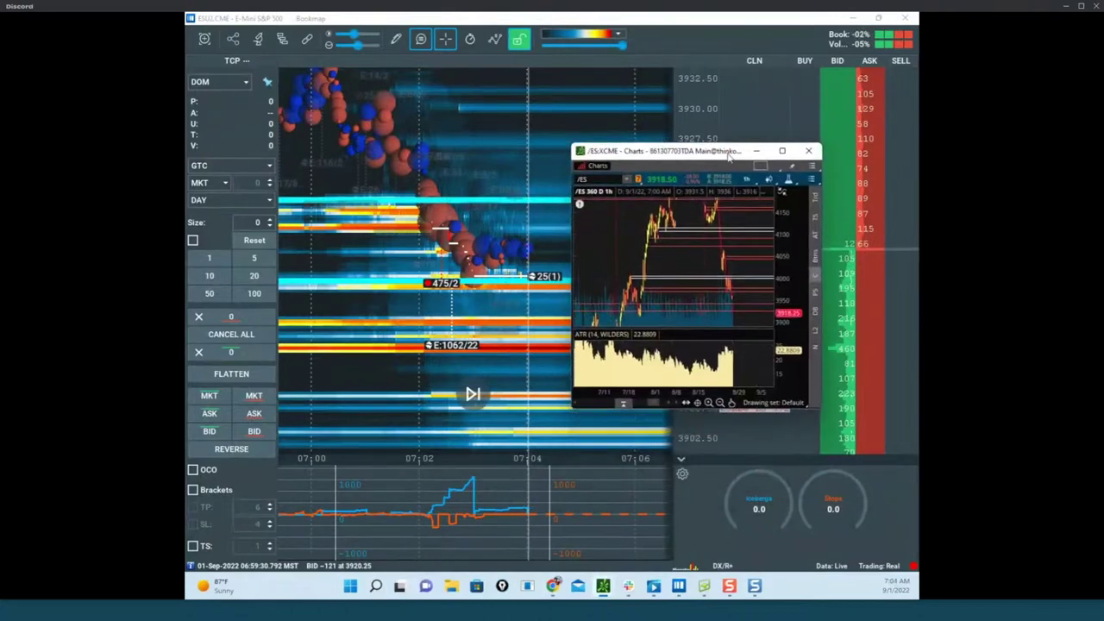
# Enlarge the hourly /ES chart to fill the screen, sketch a freehand mark beside the latest candles, and clear it.
pyautogui.click(782, 151)
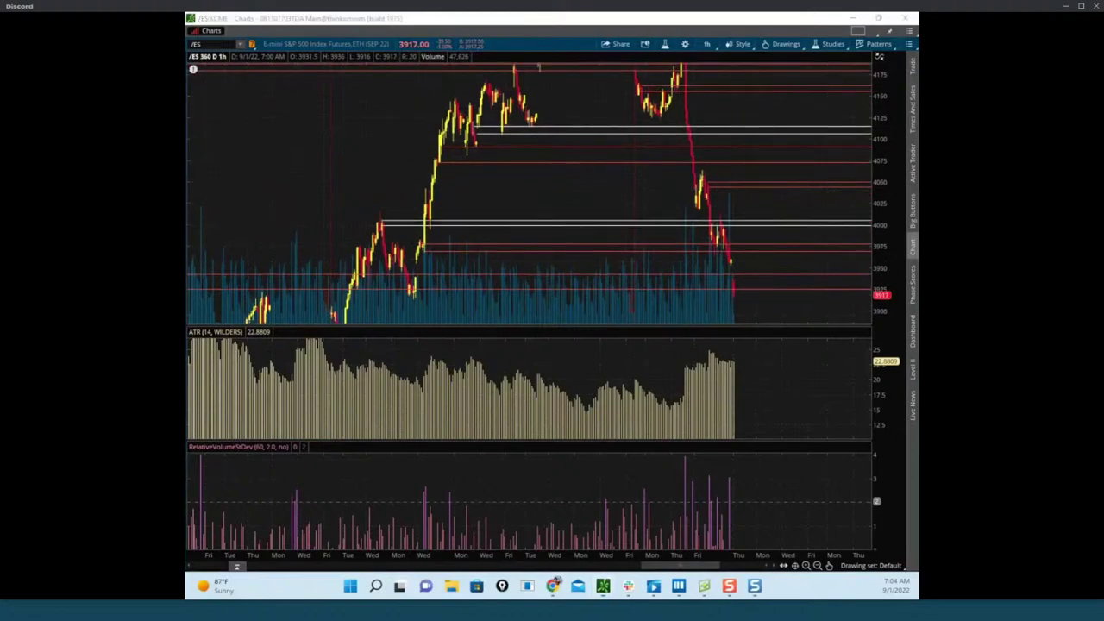
pyautogui.moveTo(680, 277); pyautogui.dragTo(702, 367)
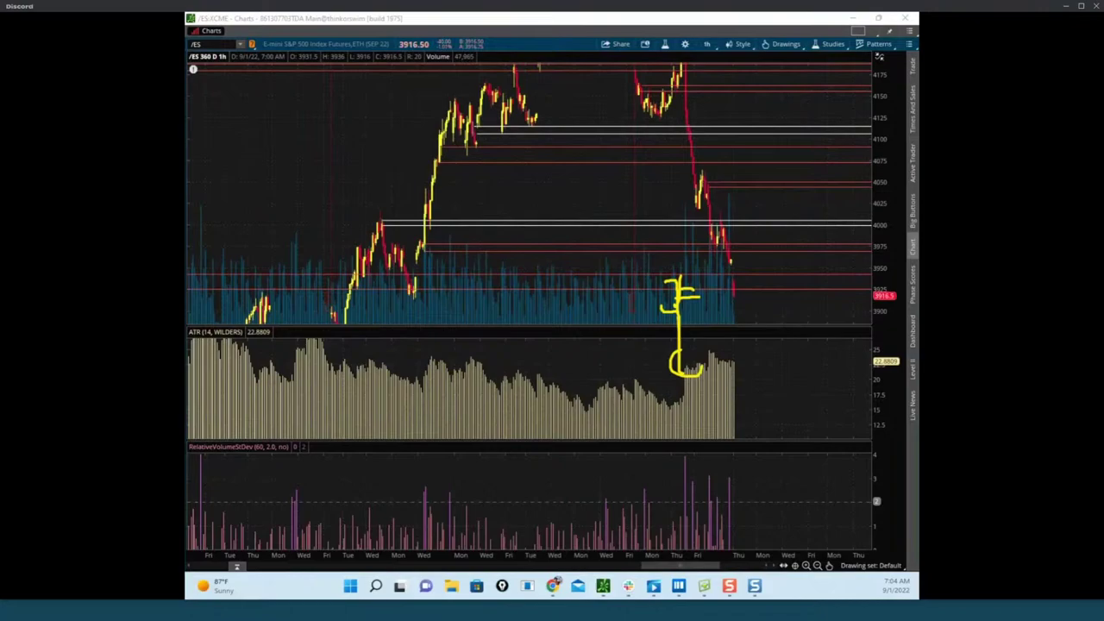
pyautogui.press('Escape')
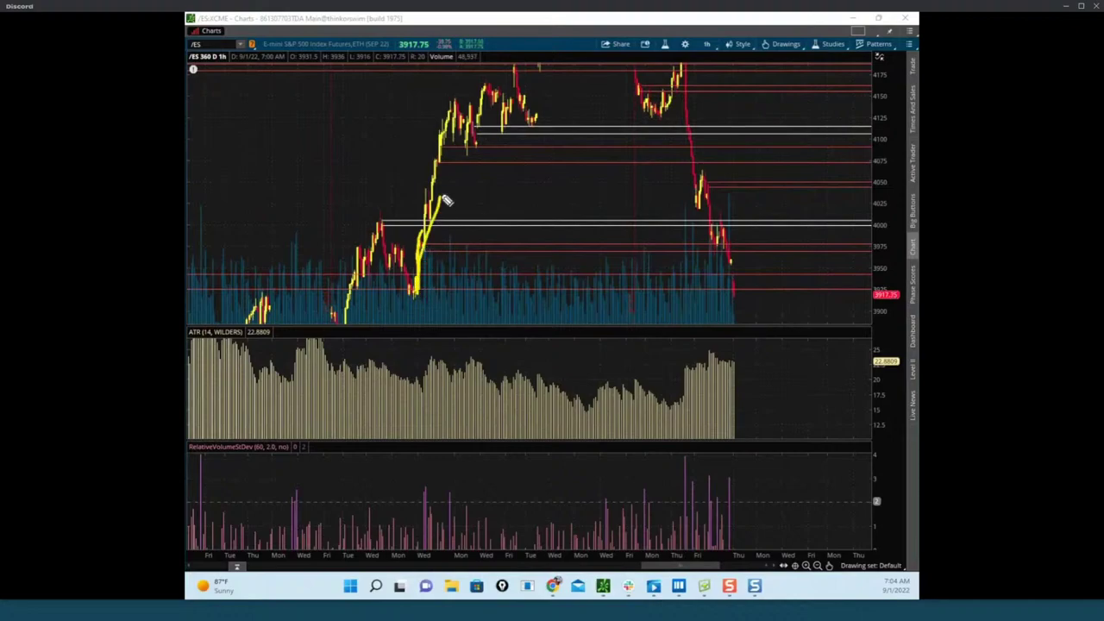
# Sketch the rally's path and a horizontal line from its starting low near 3925 across to the current price, and clear the markings.
pyautogui.moveTo(446, 203); pyautogui.dragTo(638, 56)
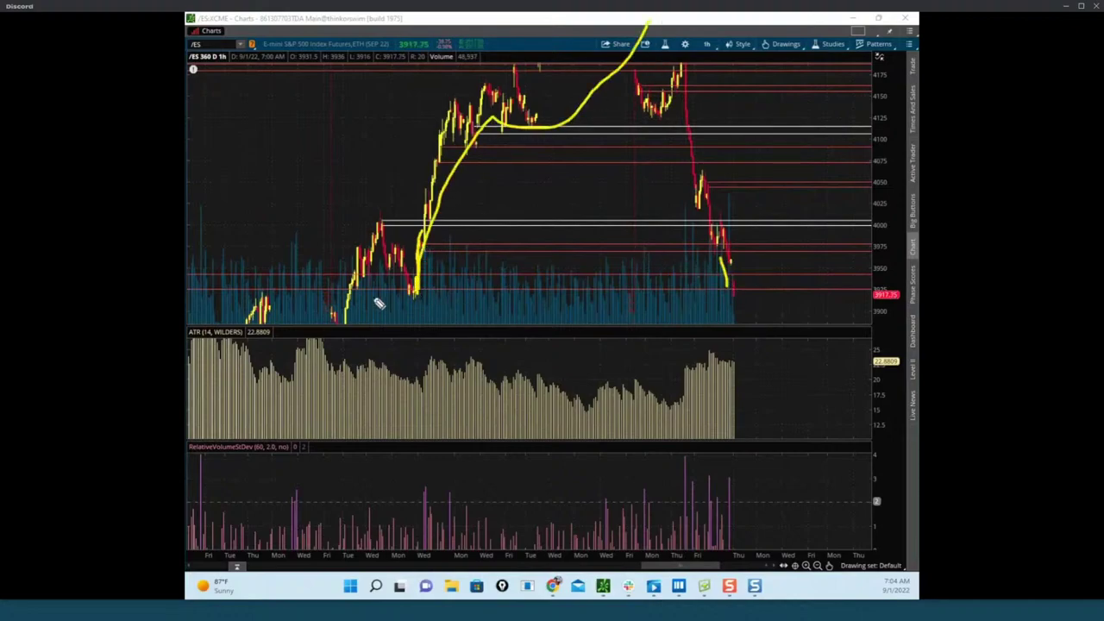
pyautogui.moveTo(411, 293); pyautogui.dragTo(775, 290)
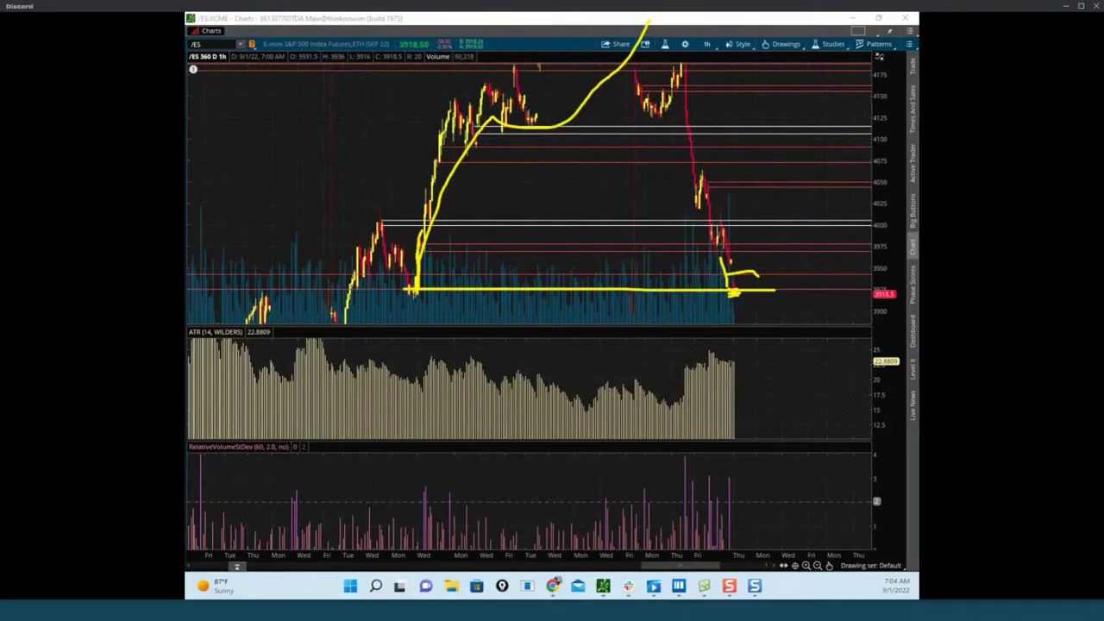
pyautogui.press('Escape')
# Sketch a box around the consolidation before the rally and extend a line from its middle, at about 3970, across to the recent candles.
pyautogui.moveTo(878, 170); pyautogui.dragTo(875, 186)
pyautogui.moveTo(793, 194); pyautogui.dragTo(791, 130)
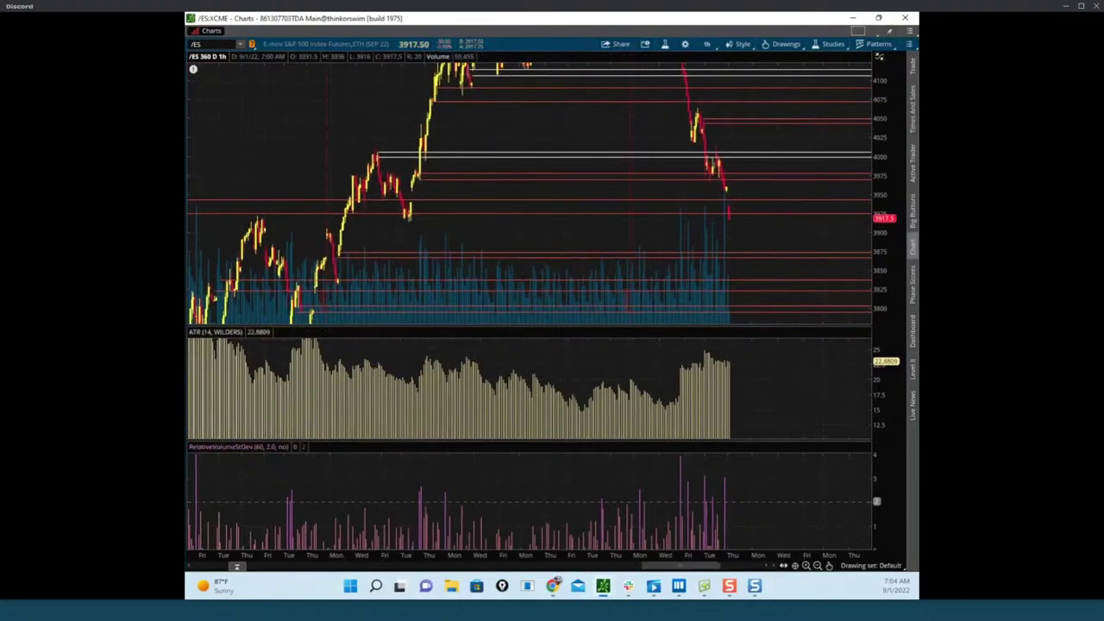
pyautogui.hotkey('ctrl', '2')
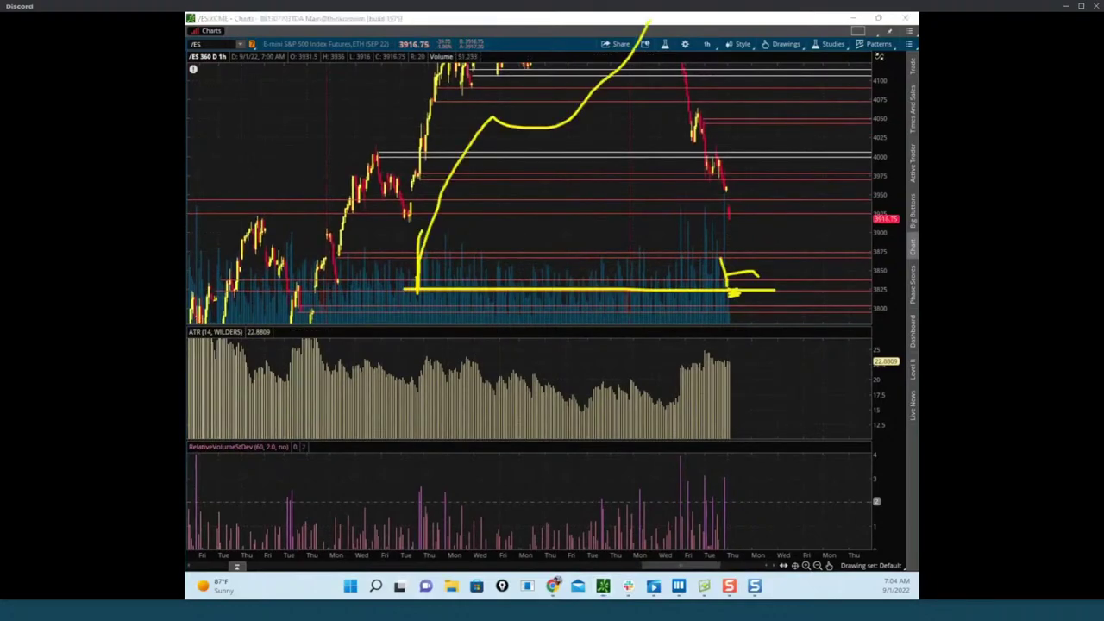
pyautogui.press('e')
pyautogui.moveTo(422, 223)
pyautogui.mouseDown()
pyautogui.moveTo(349, 177)
pyautogui.moveTo(356, 197)
pyautogui.moveTo(427, 183)
pyautogui.moveTo(651, 187)
pyautogui.mouseUp()
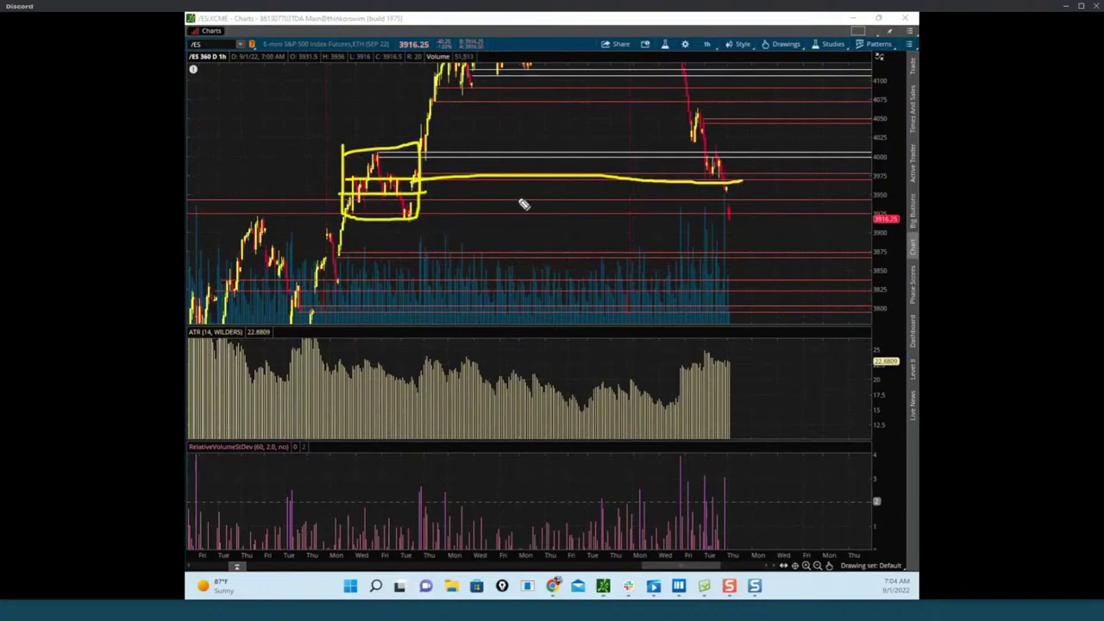
# Box the small recent consolidation between about 3970 and 4000, mark the drop beneath it with downward strokes, and clear the sketch.
pyautogui.moveTo(730, 159); pyautogui.dragTo(726, 184)
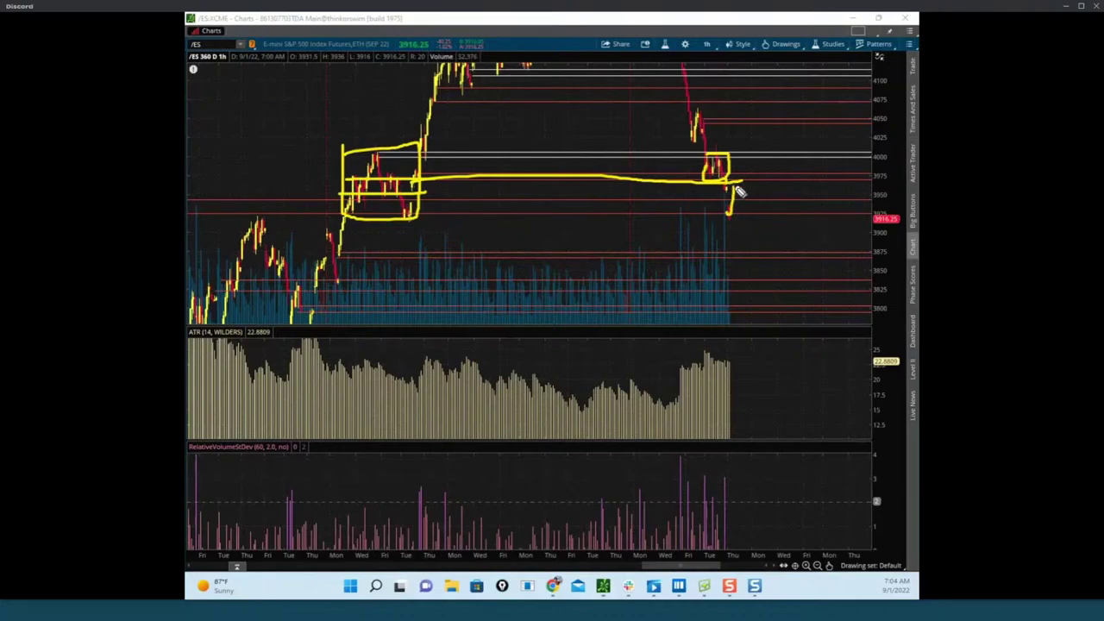
pyautogui.moveTo(740, 183); pyautogui.dragTo(747, 249)
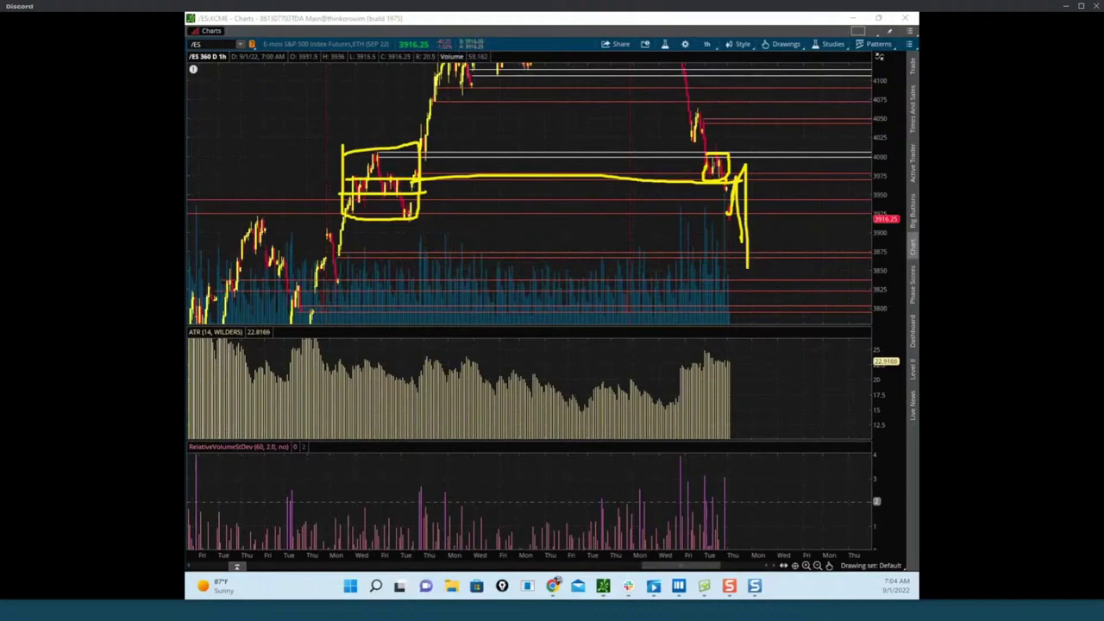
pyautogui.press('Escape')
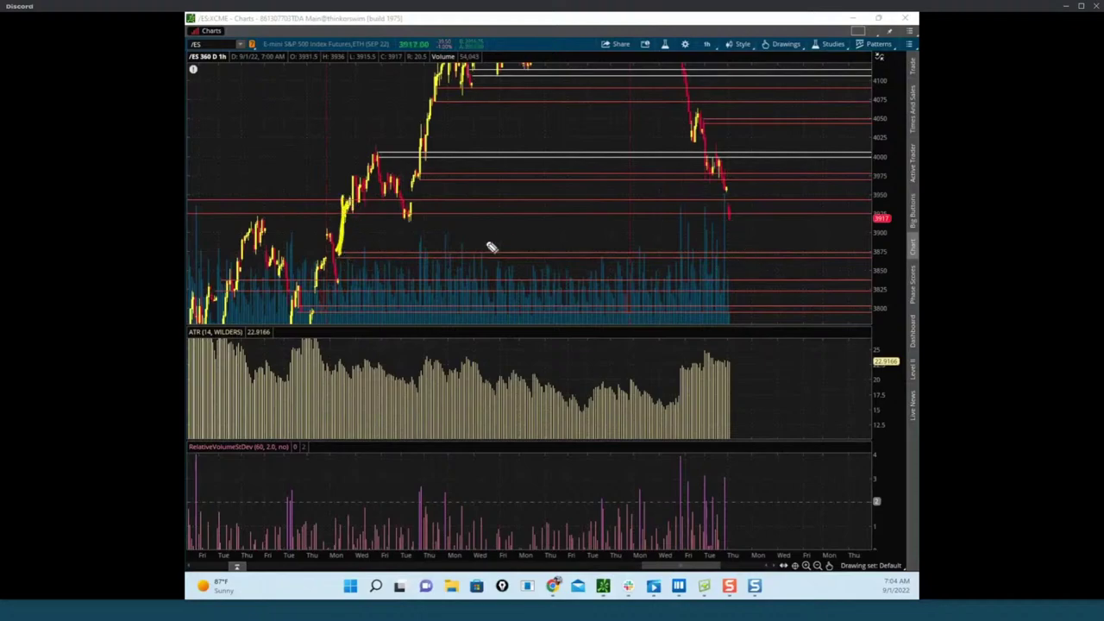
# Outline the climb and the consolidation before the rally, sketch a drop from the current price to about 3840, and clear the markings.
pyautogui.moveTo(378, 180)
pyautogui.mouseDown()
pyautogui.moveTo(343, 206)
pyautogui.moveTo(414, 166)
pyautogui.mouseUp()
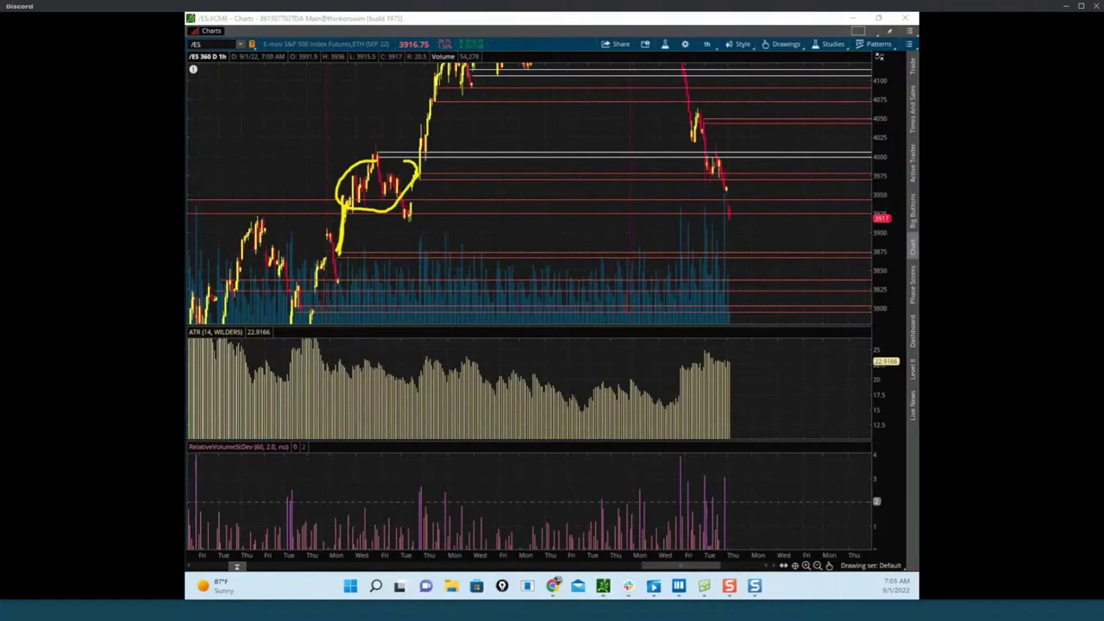
pyautogui.press('Escape')
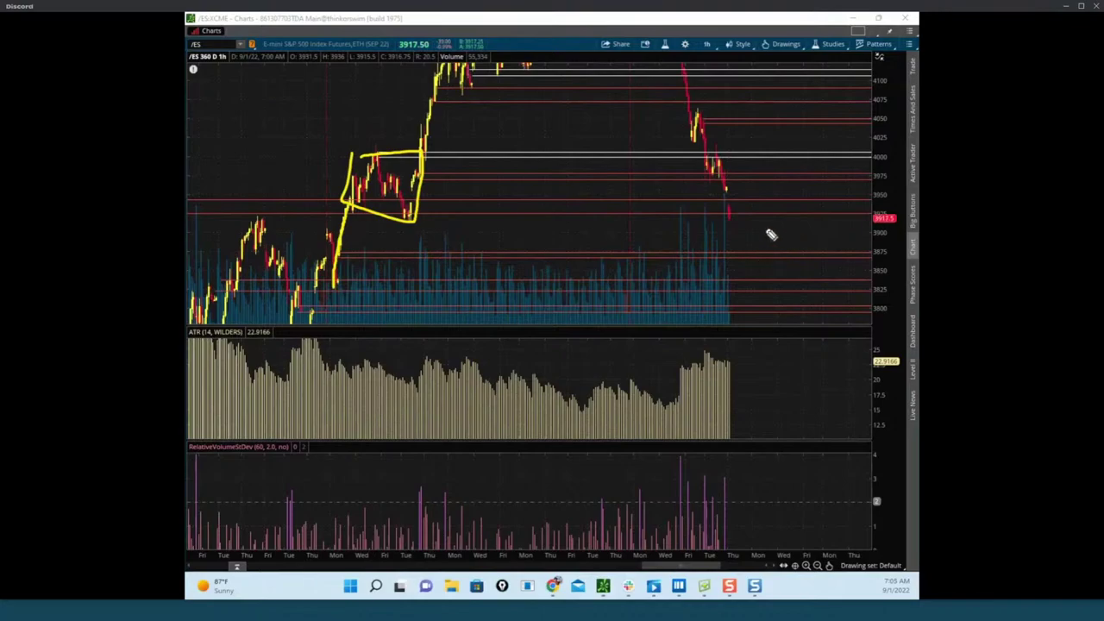
pyautogui.moveTo(730, 221); pyautogui.dragTo(730, 274)
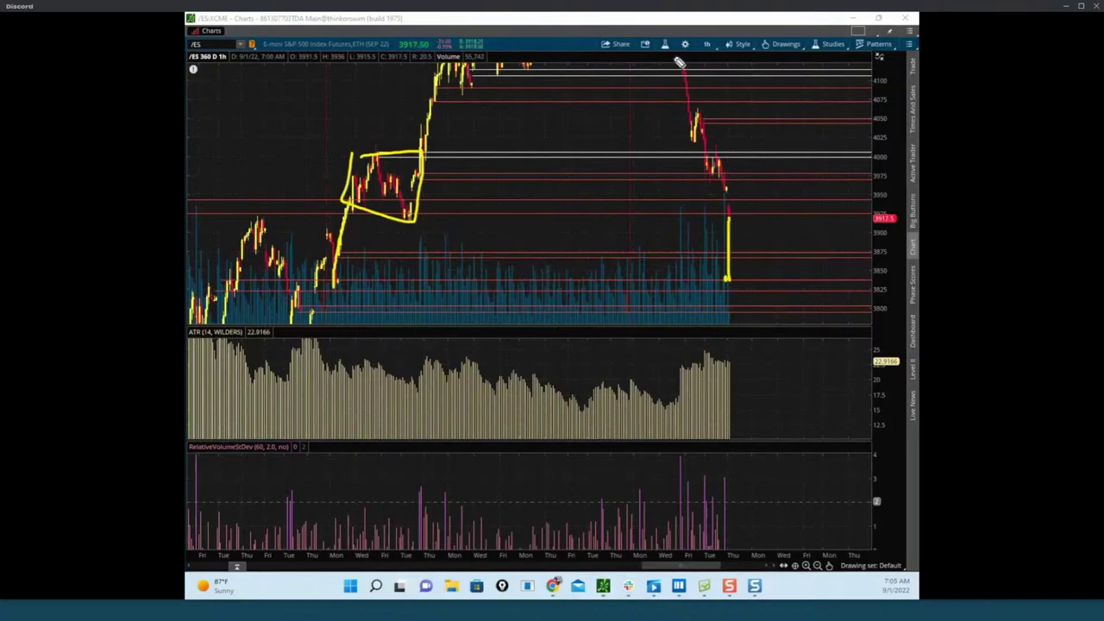
pyautogui.press('Escape')
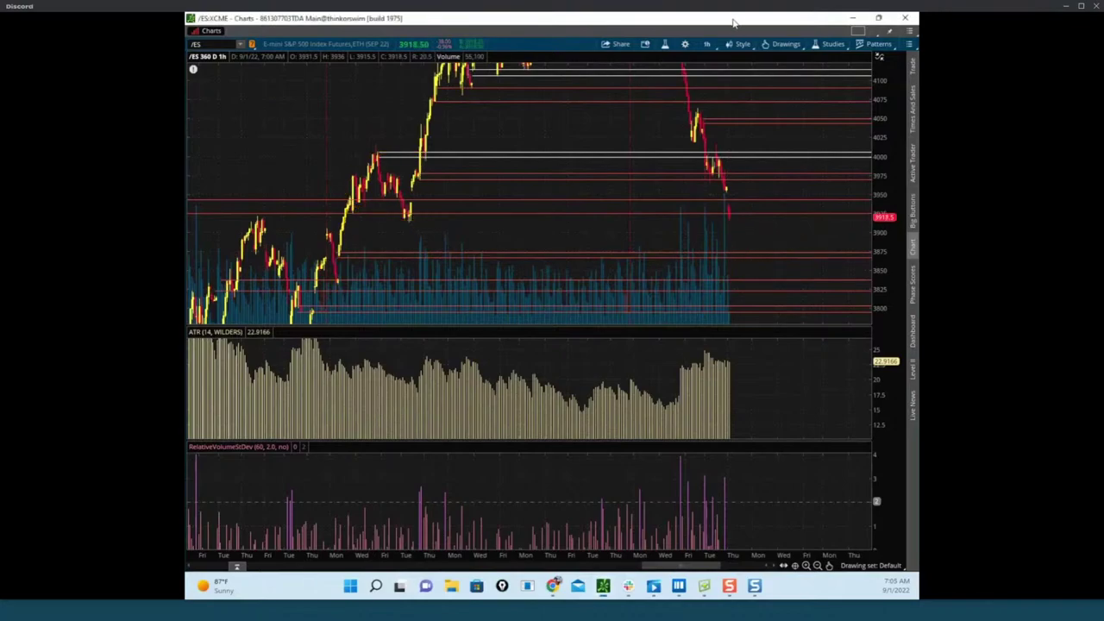
# Move the hourly chart off the Bookmap window and examine the heatmap's liquidity bands around and below the current price, down to 3900.
pyautogui.moveTo(734, 19); pyautogui.dragTo(735, 23)
pyautogui.click(819, 20)
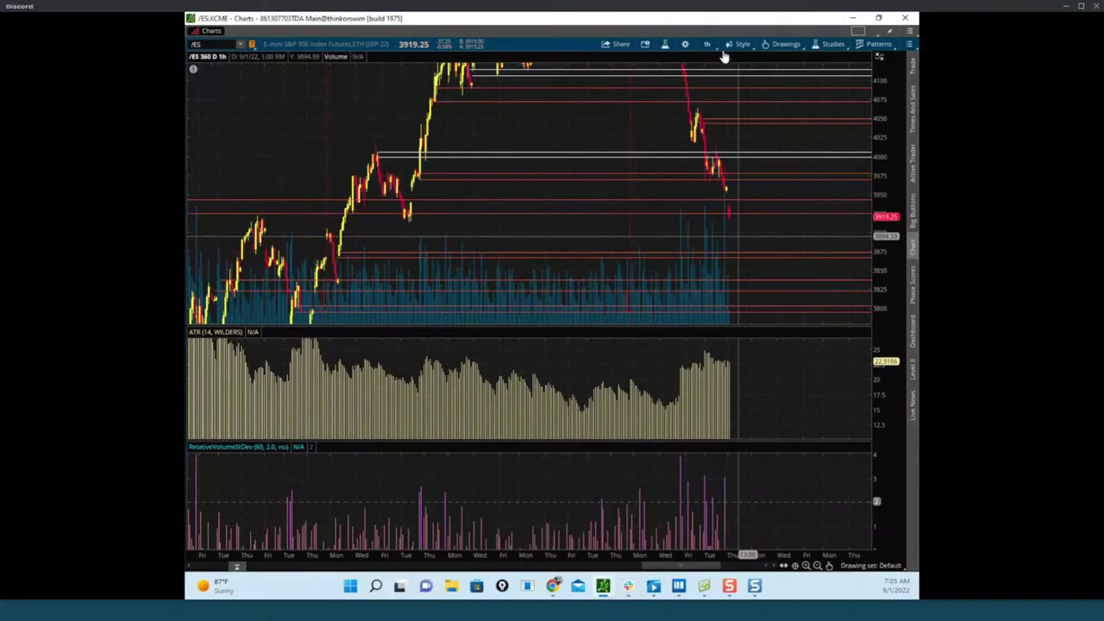
pyautogui.moveTo(730, 19); pyautogui.dragTo(730, 13)
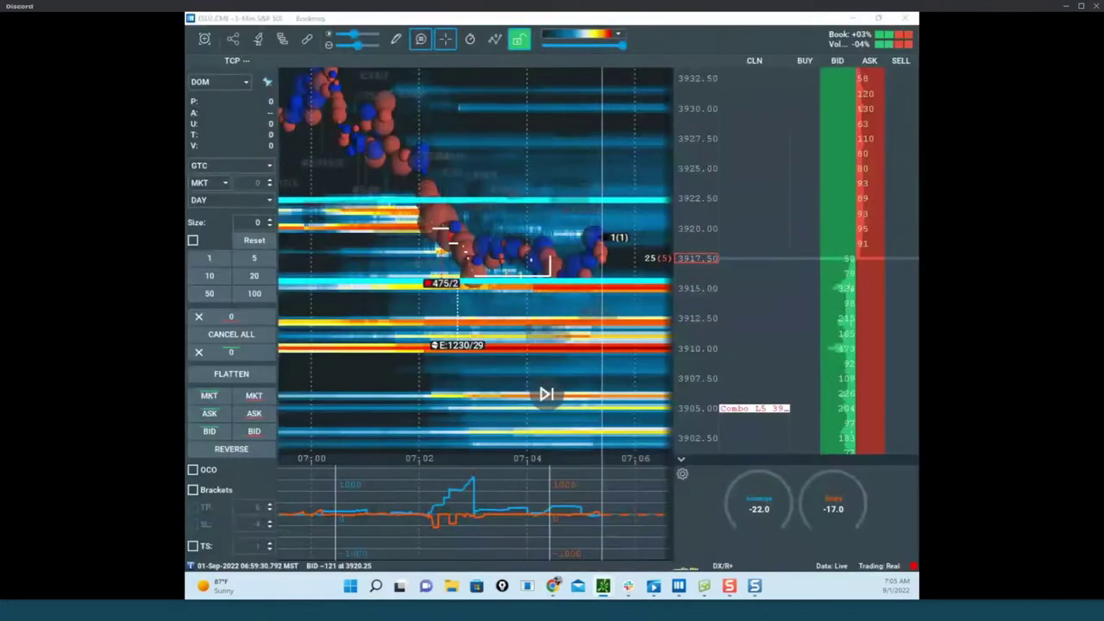
pyautogui.moveTo(620, 285); pyautogui.dragTo(534, 244)
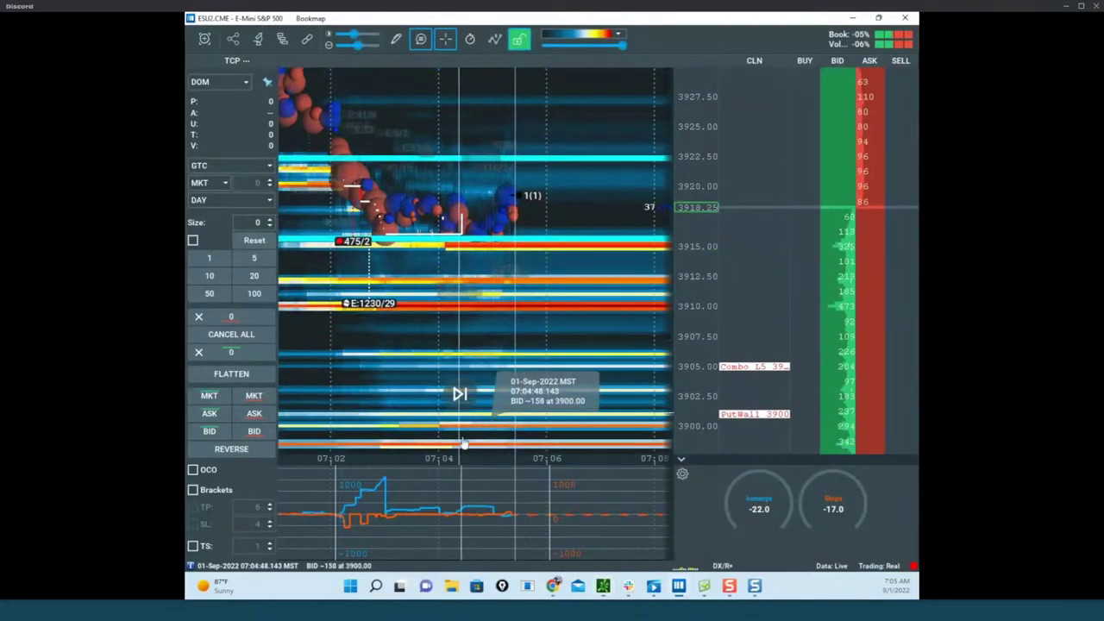
pyautogui.scroll(-2, 452, 384)
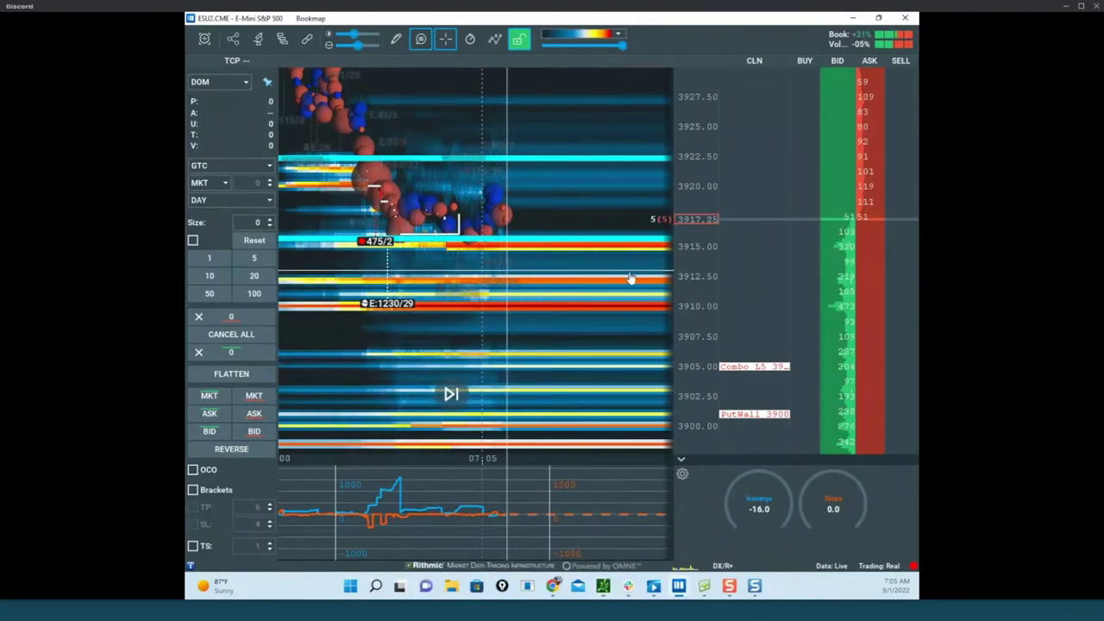
pyautogui.scroll(2, 642, 274)
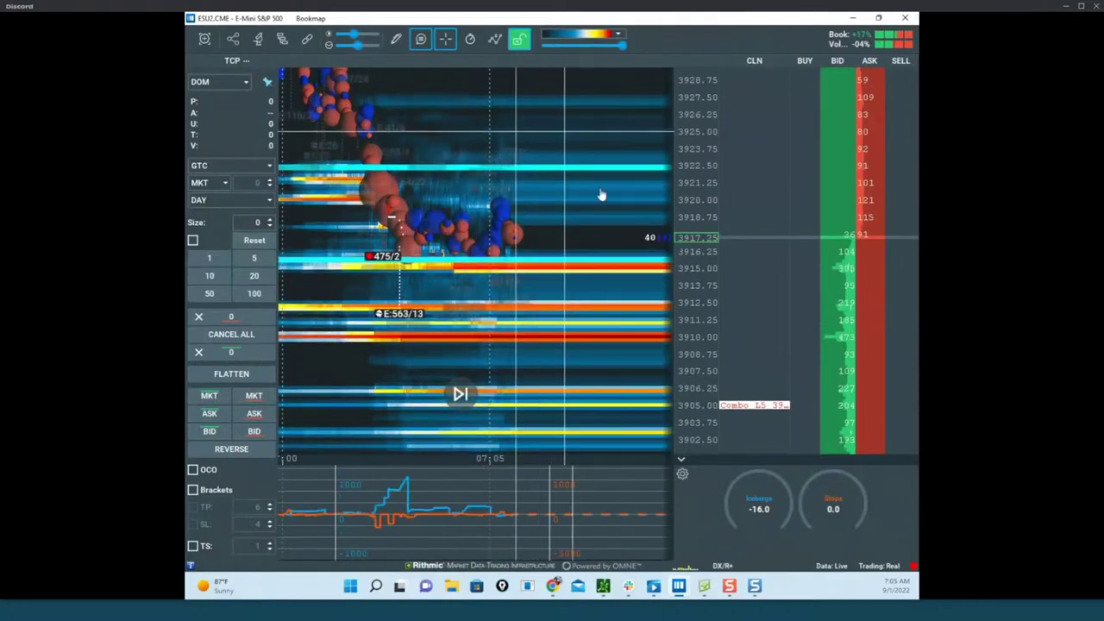
# Bring the hourly /ES chart back full screen and review its marked levels over a wider price and date range.
pyautogui.moveTo(188, 332); pyautogui.dragTo(648, 247)
pyautogui.click(670, 243)
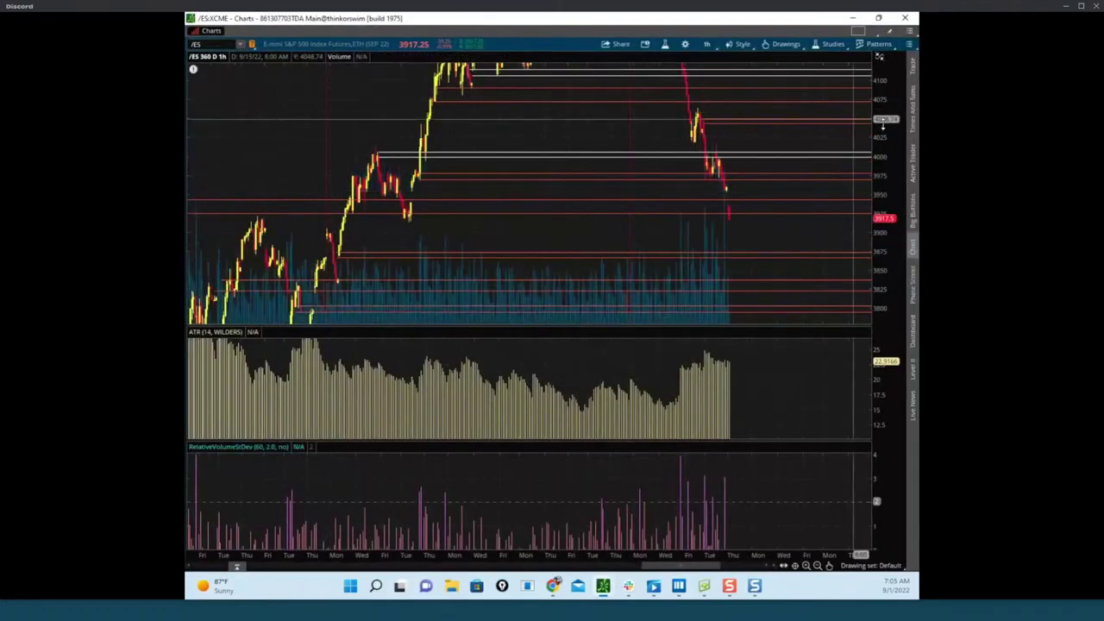
pyautogui.moveTo(881, 126); pyautogui.dragTo(879, 144)
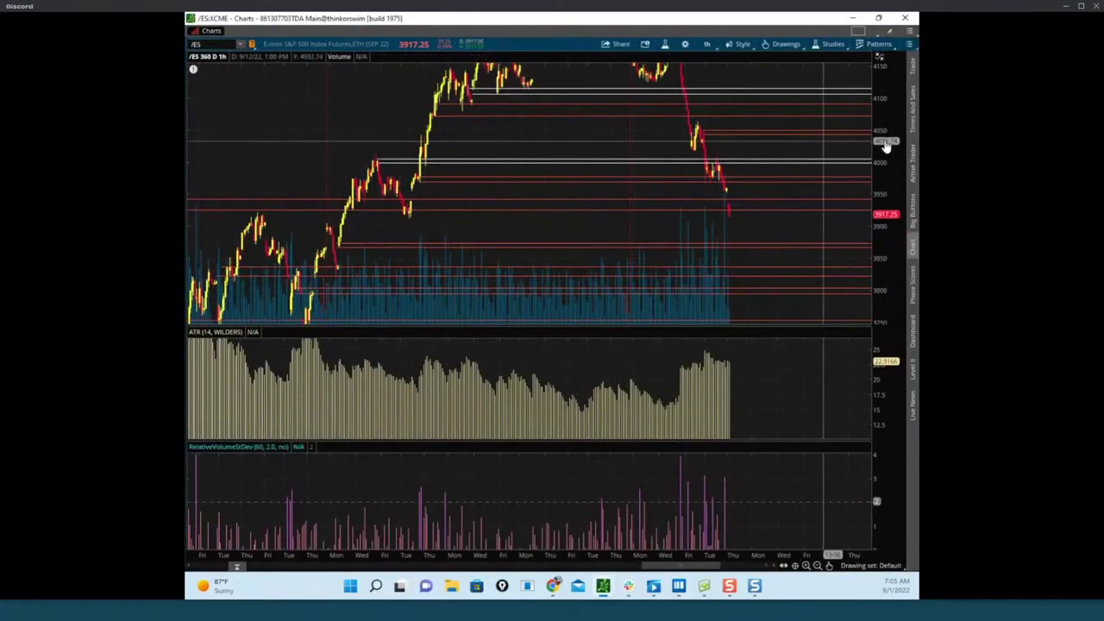
pyautogui.scroll(3, 798, 173)
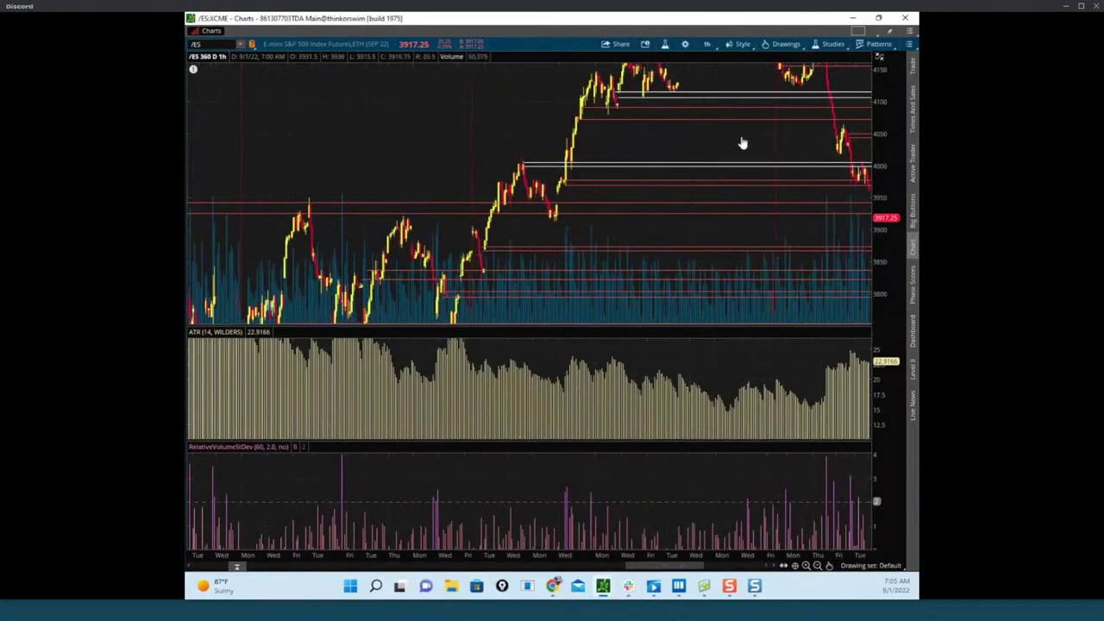
pyautogui.scroll(-6, 415, 135)
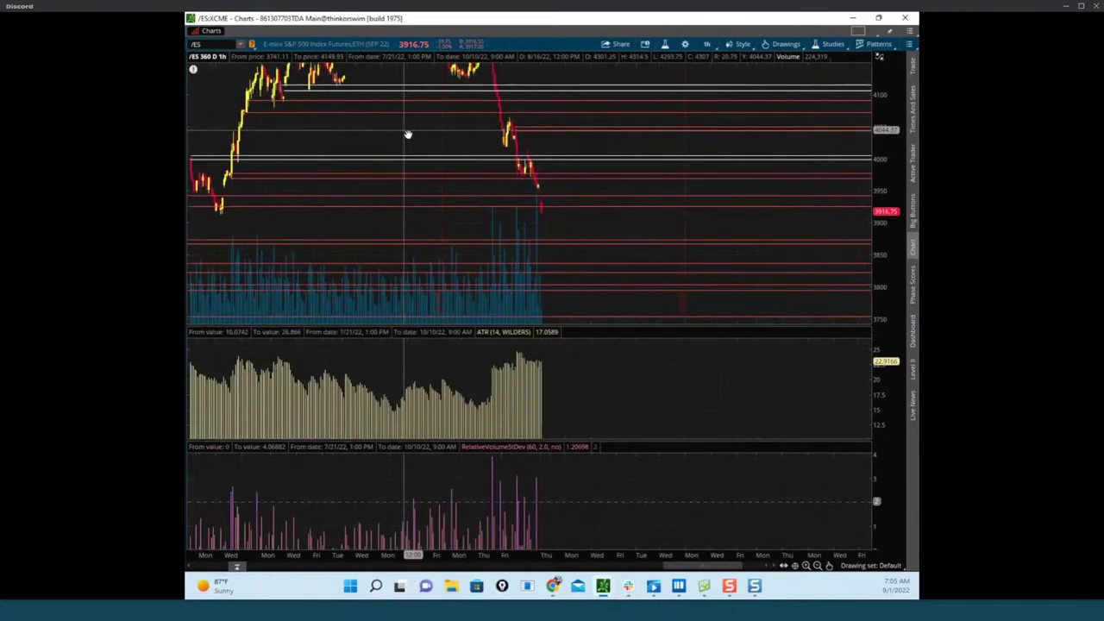
pyautogui.scroll(1, 483, 148)
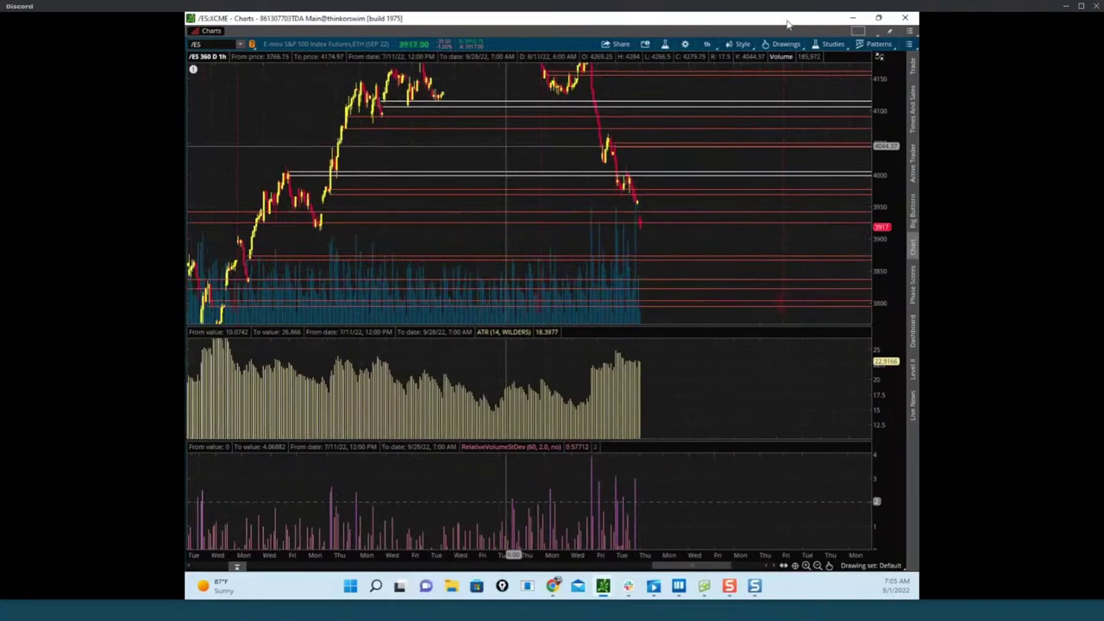
# Put the hourly chart away and examine a longer stretch of recent order flow in the Bookmap heatmap.
pyautogui.click(852, 18)
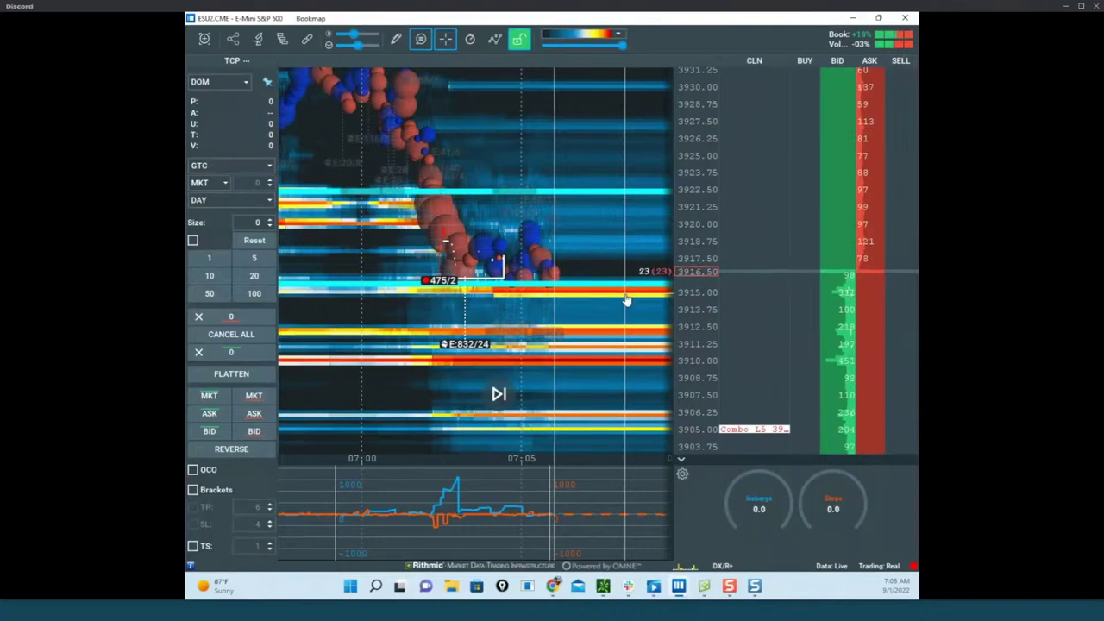
pyautogui.scroll(-2, 462, 168)
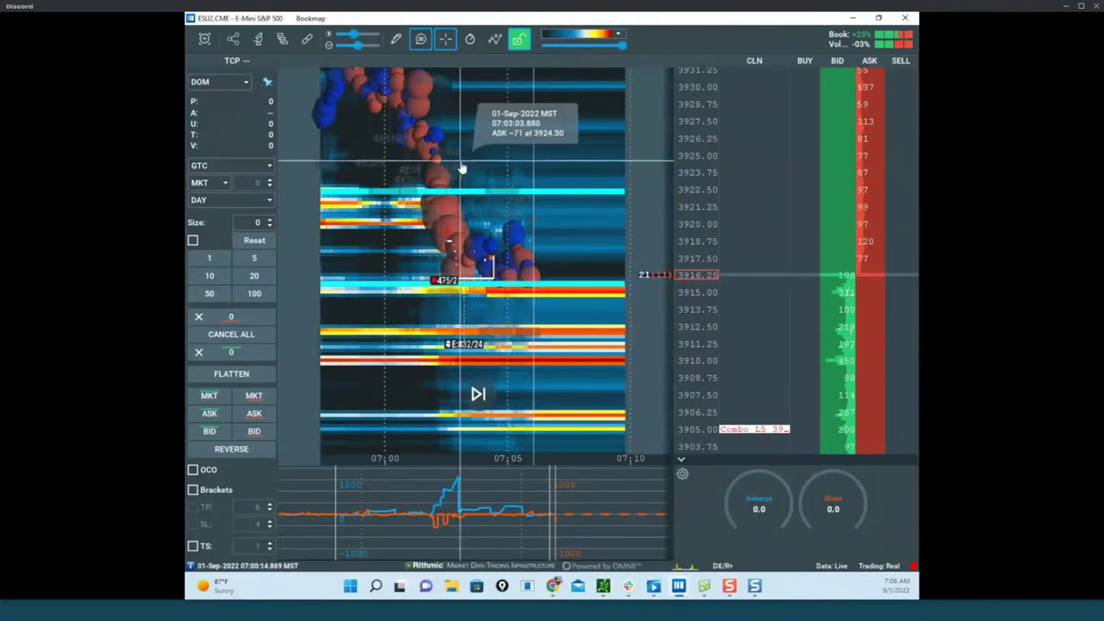
pyautogui.scroll(-2, 702, 180)
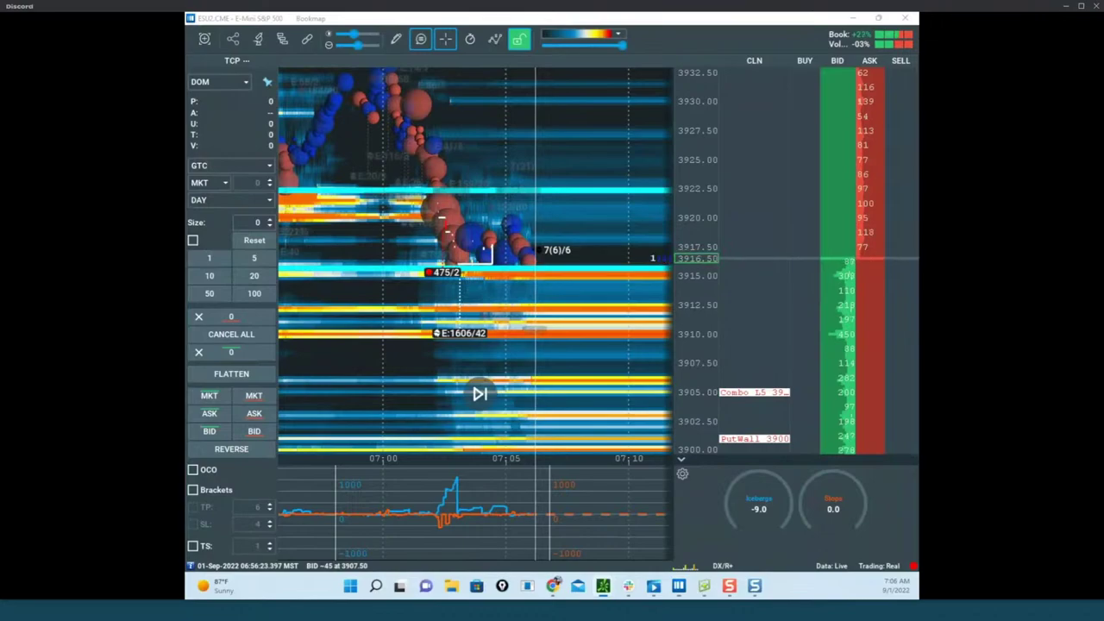
# Bring up the 5-minute /ES chart full screen and inspect the latest candles near the marked 3925 level.
pyautogui.moveTo(186, 324); pyautogui.dragTo(638, 167)
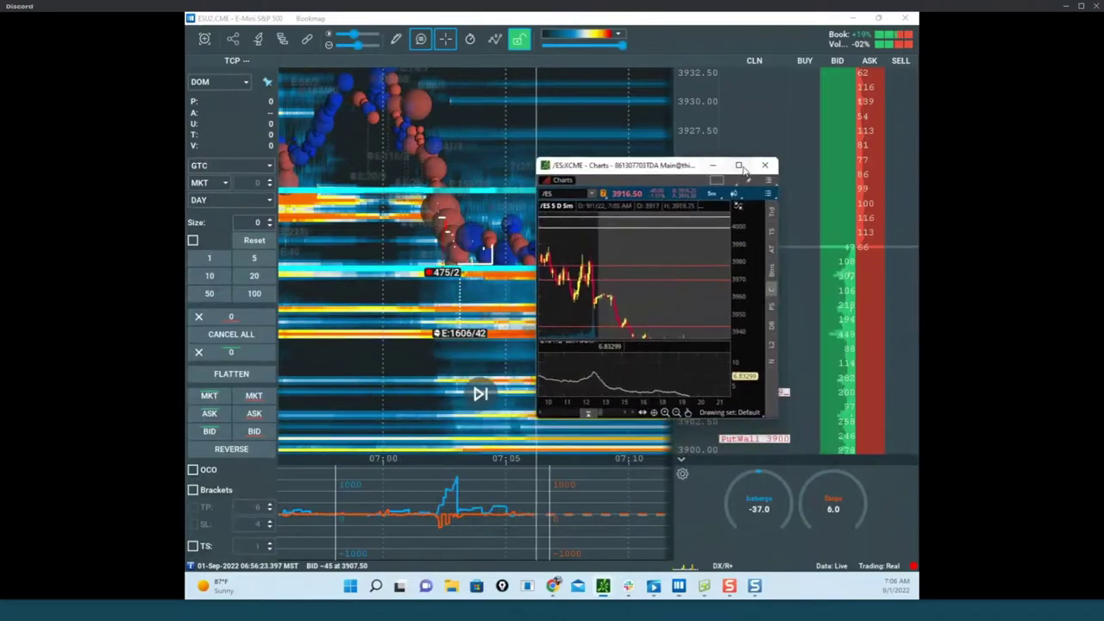
pyautogui.click(741, 166)
pyautogui.moveTo(705, 224); pyautogui.dragTo(579, 138)
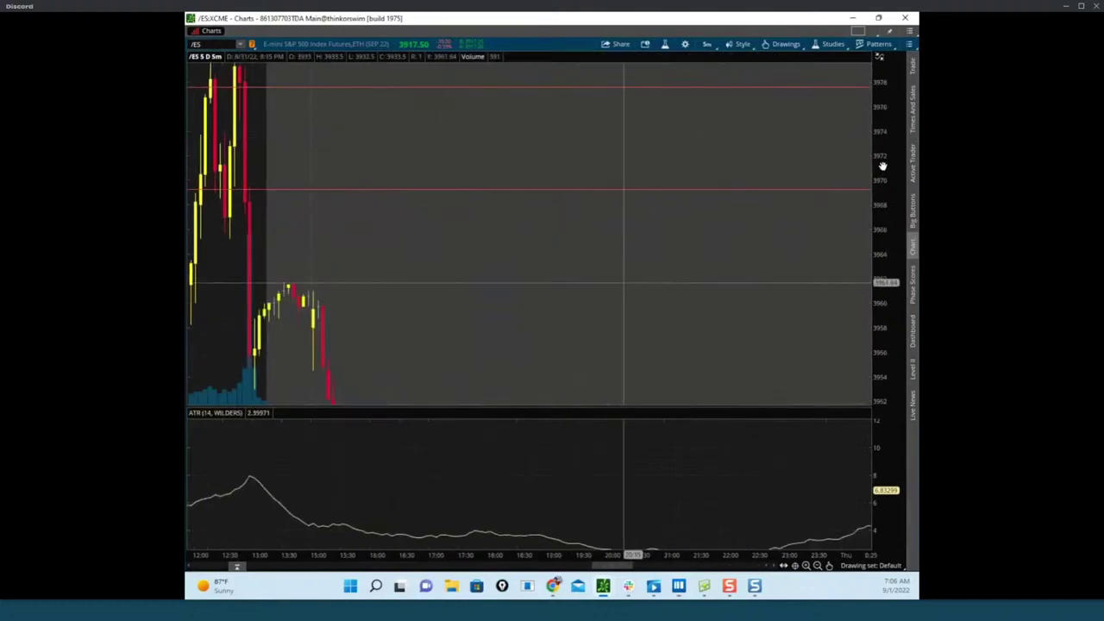
pyautogui.scroll(3, 884, 234)
pyautogui.scroll(-5, 690, 290)
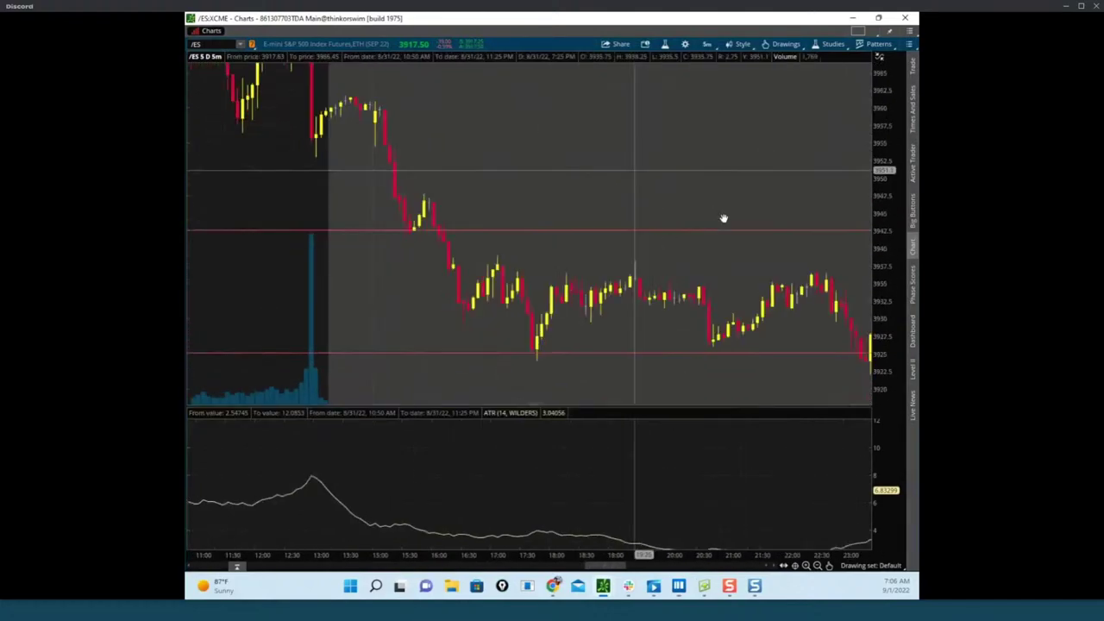
pyautogui.moveTo(609, 566); pyautogui.dragTo(643, 569)
pyautogui.moveTo(790, 320); pyautogui.dragTo(700, 143)
pyautogui.moveTo(740, 264); pyautogui.dragTo(754, 195)
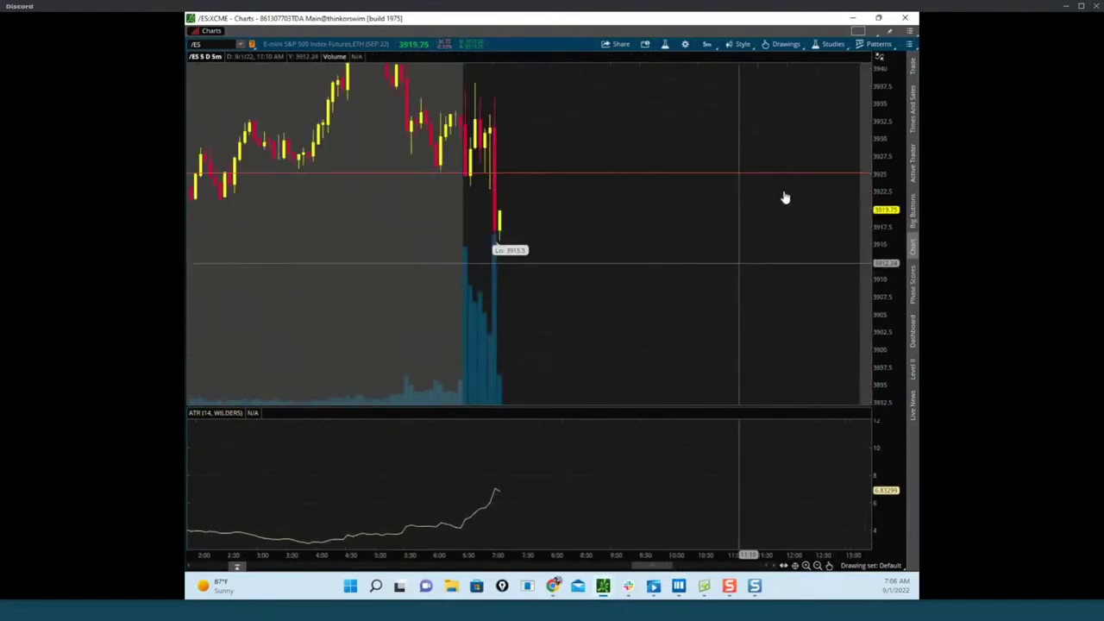
# Check the 5-minute chart down to the marked level just below 3875 over a wider time range, and move it off the Bookmap window.
pyautogui.moveTo(881, 240); pyautogui.dragTo(890, 465)
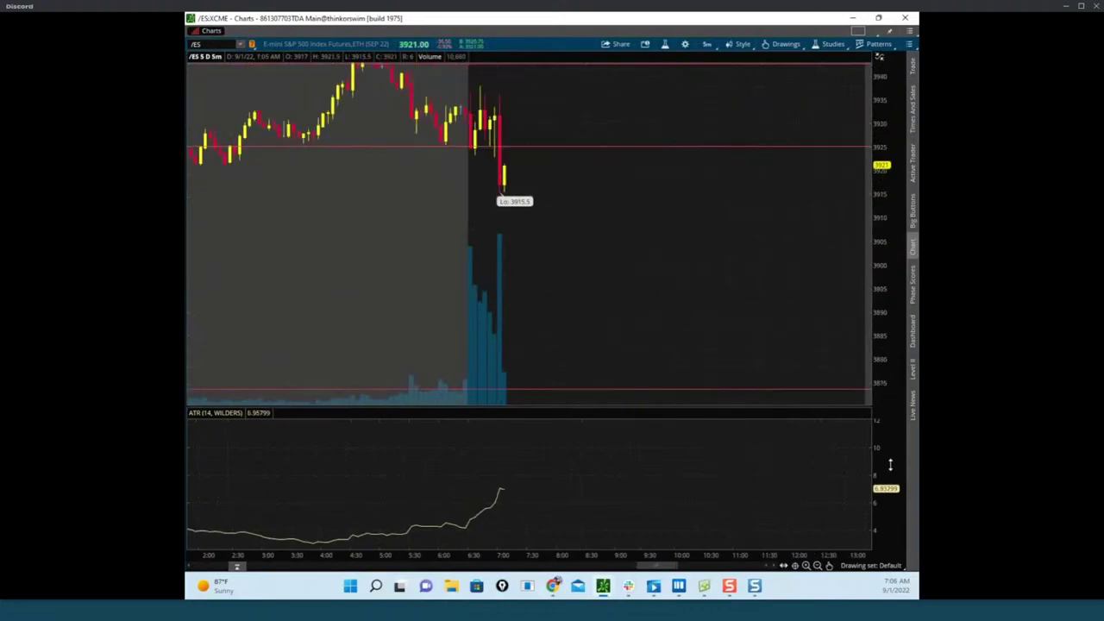
pyautogui.click(818, 567)
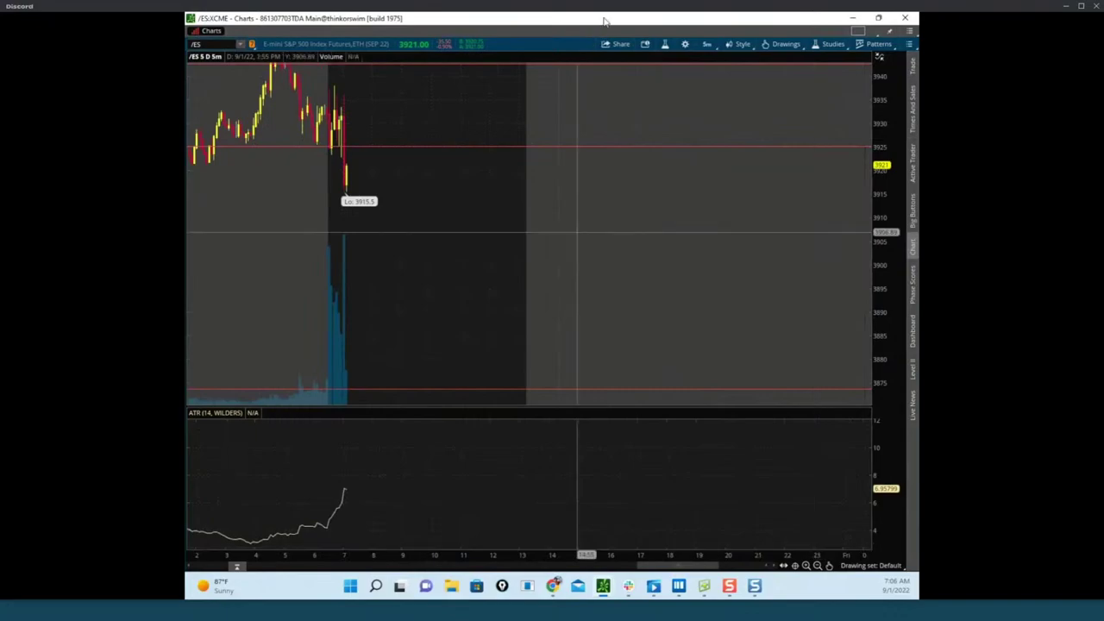
pyautogui.moveTo(604, 19); pyautogui.dragTo(604, 2)
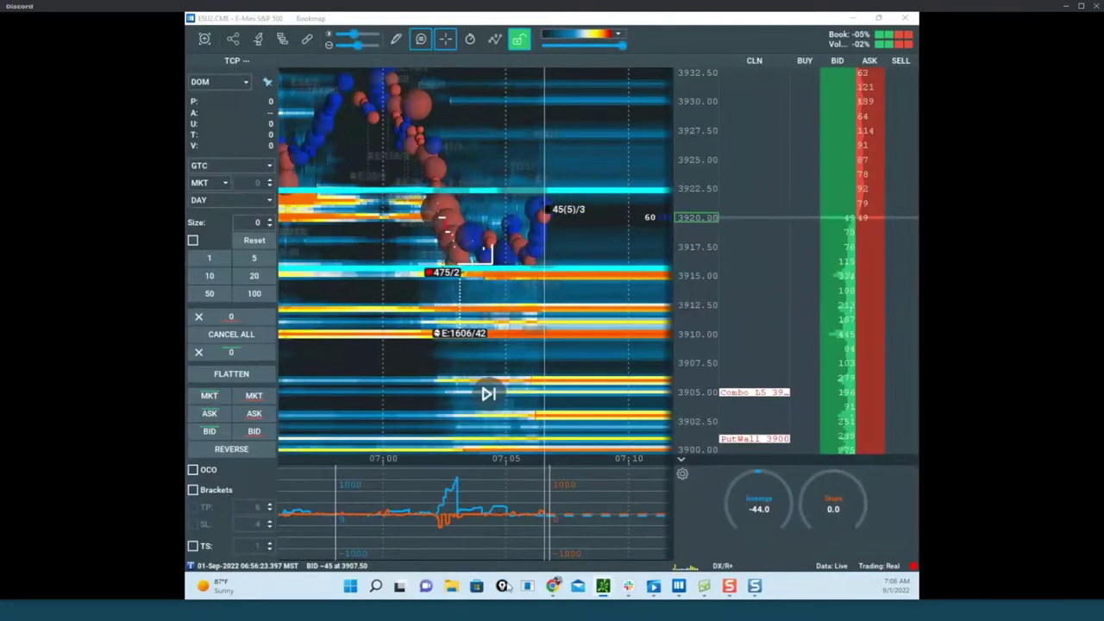
# Switch to the remote desktop trading charts, open the EMINISP workspace to inspect the E-mini S&P 500, and move the window off Bookmap.
pyautogui.moveTo(554, 586)
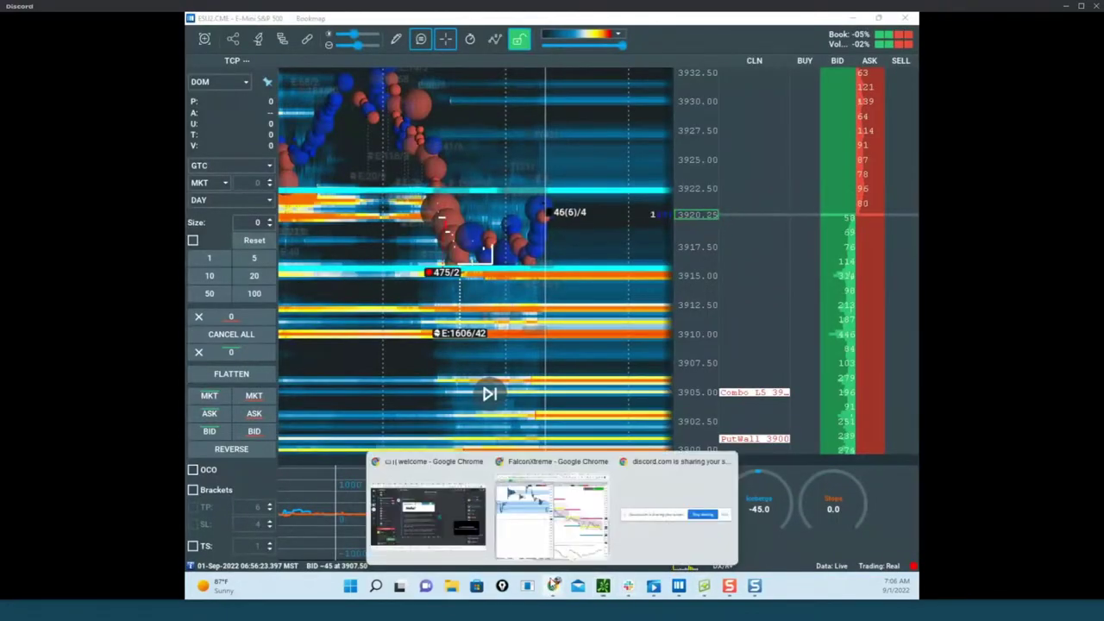
pyautogui.click(553, 511)
pyautogui.moveTo(915, 398); pyautogui.dragTo(915, 394)
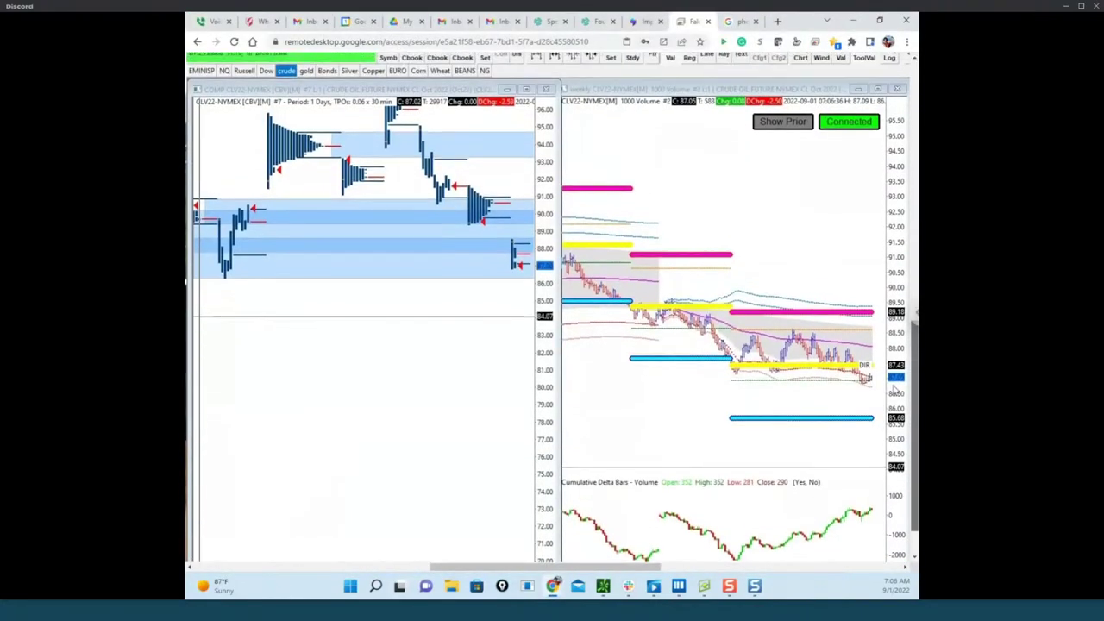
pyautogui.click(207, 72)
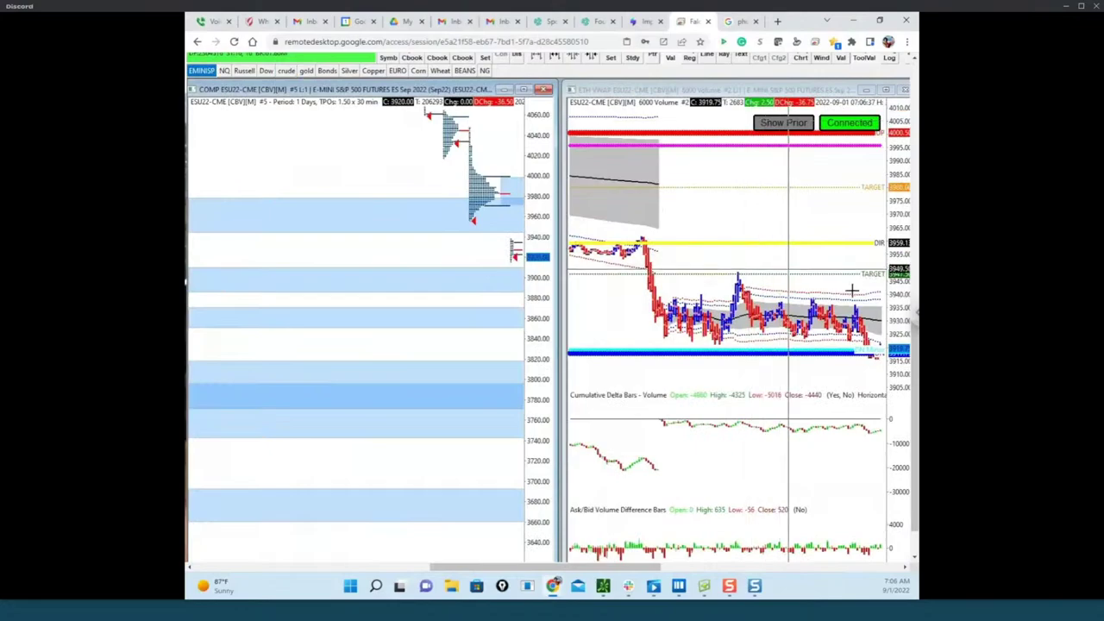
pyautogui.scroll(-10, 813, 269)
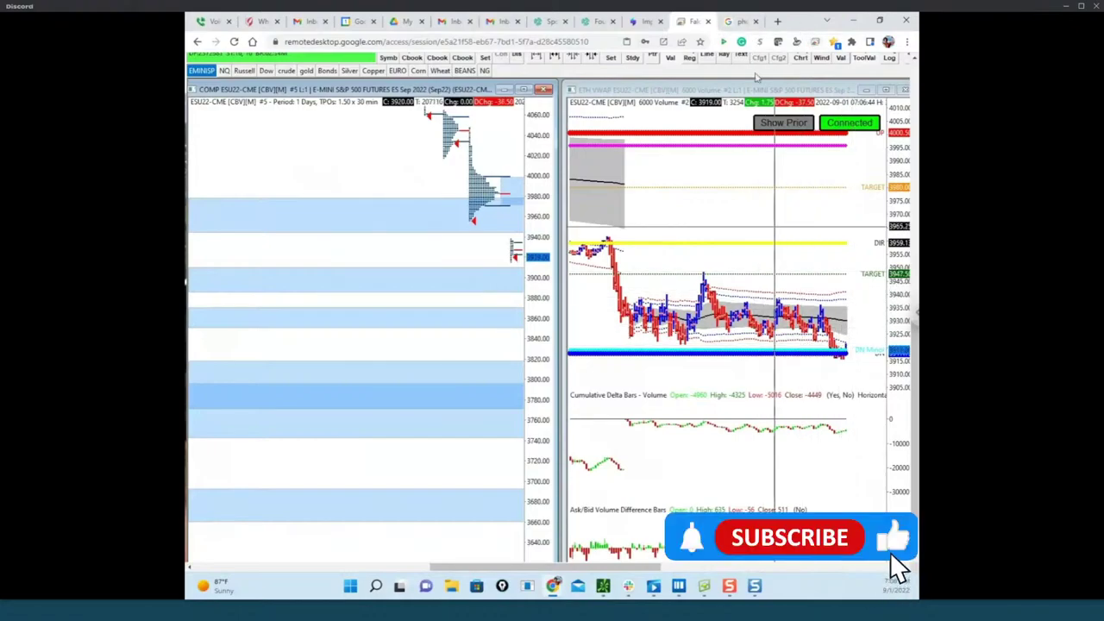
pyautogui.moveTo(794, 23); pyautogui.dragTo(184, 91)
# Examine the Bookmap heatmap's recent order flow and resting liquidity between about 3935 and 3907.50 at several price scales.
pyautogui.moveTo(590, 234); pyautogui.dragTo(565, 259)
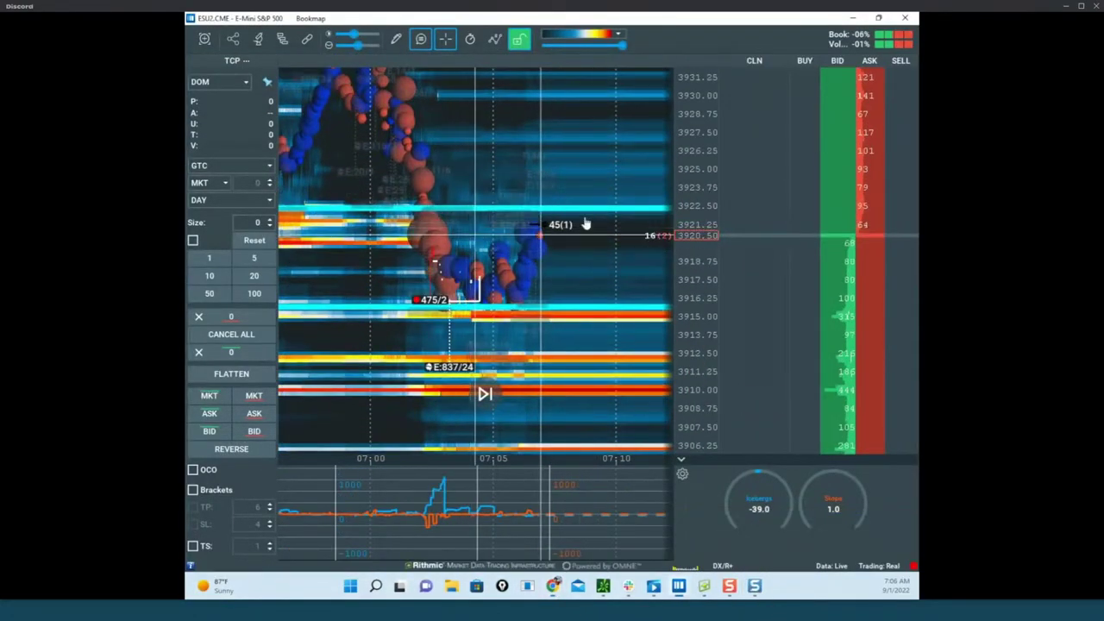
pyautogui.scroll(-1, 702, 227)
pyautogui.moveTo(578, 264); pyautogui.dragTo(564, 288)
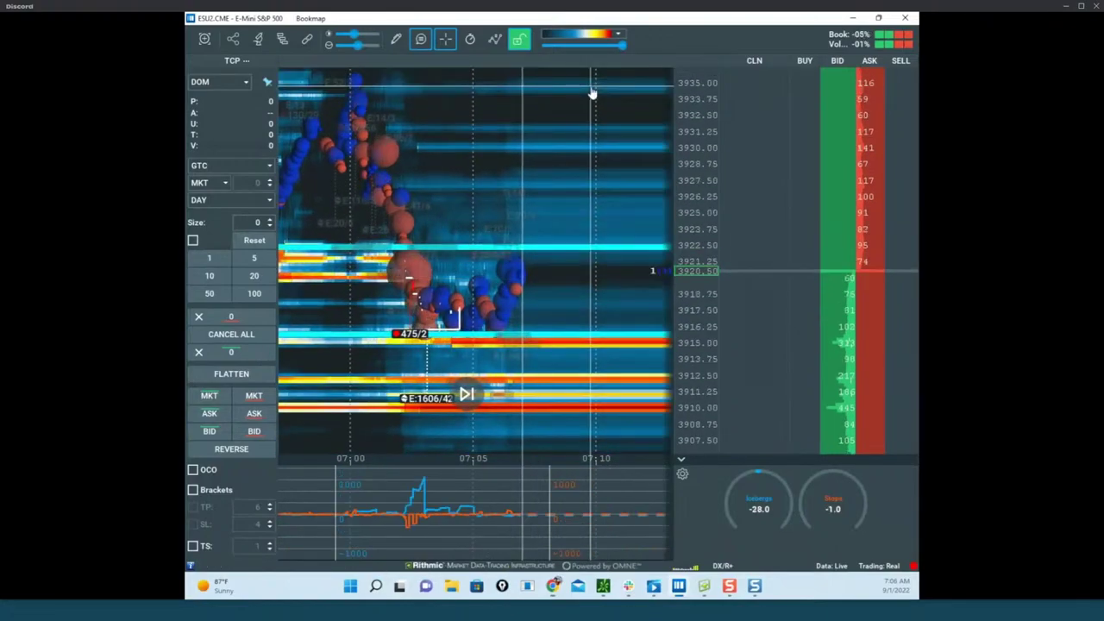
pyautogui.scroll(3, 687, 223)
pyautogui.scroll(2, 692, 215)
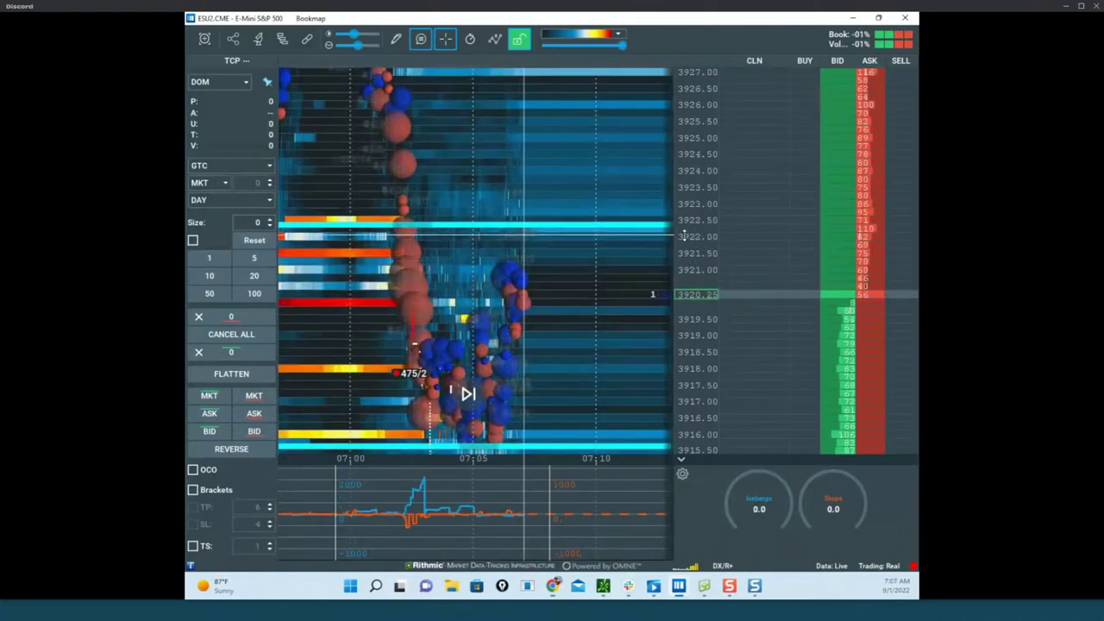
pyautogui.scroll(-4, 690, 228)
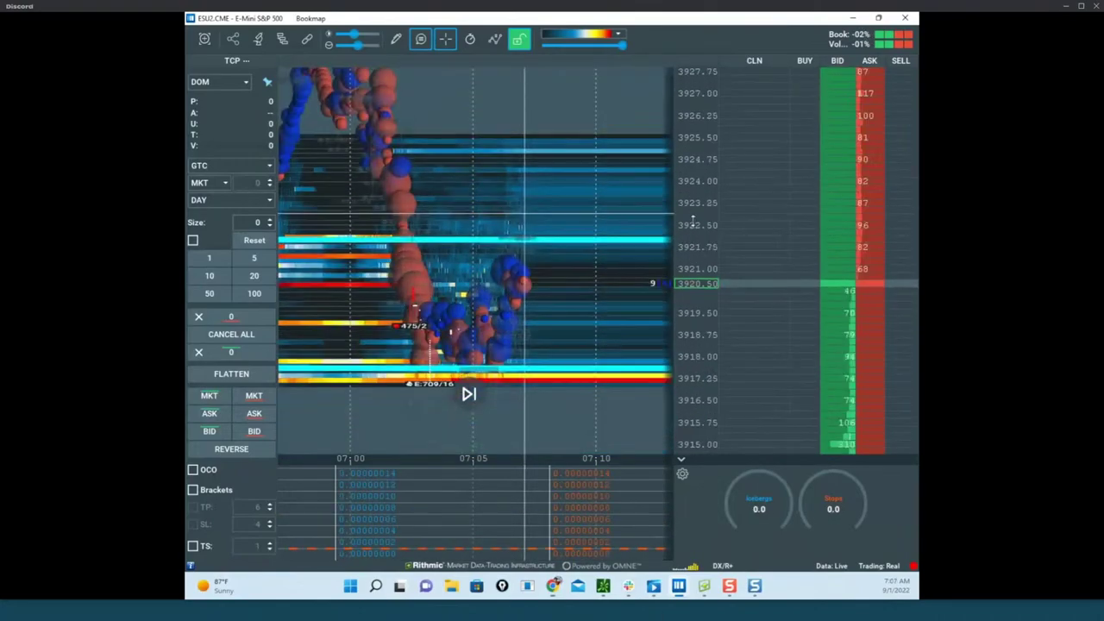
pyautogui.moveTo(596, 192); pyautogui.dragTo(676, 212)
# Place a buy stop order for 4 contracts at about 3930 on the Bookmap price ladder.
pyautogui.scroll(-1, 675, 213)
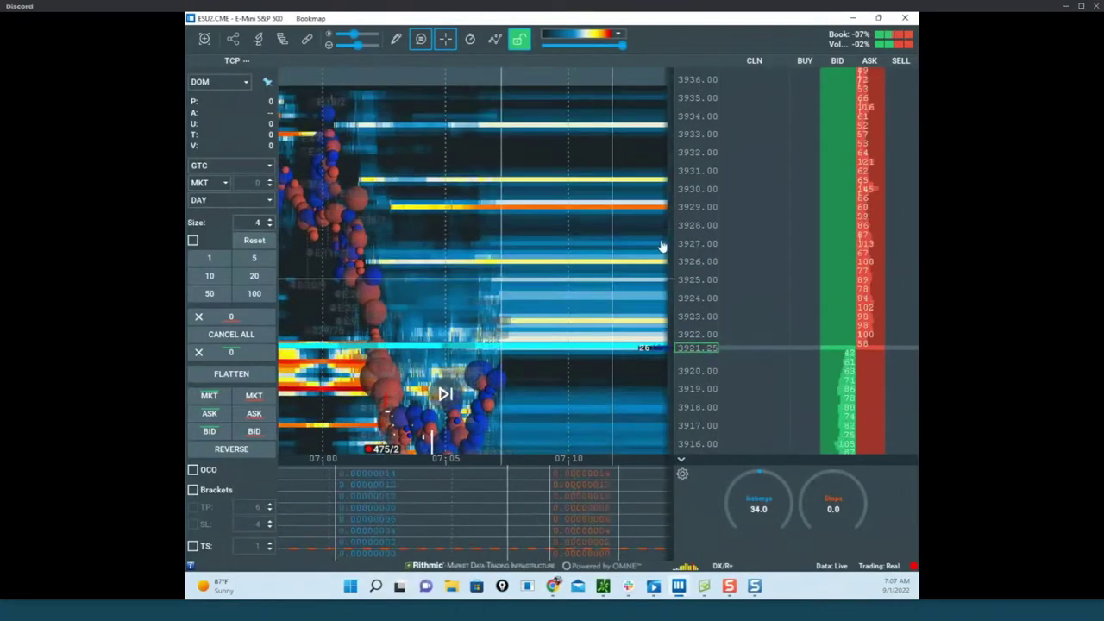
pyautogui.moveTo(691, 227); pyautogui.dragTo(694, 261)
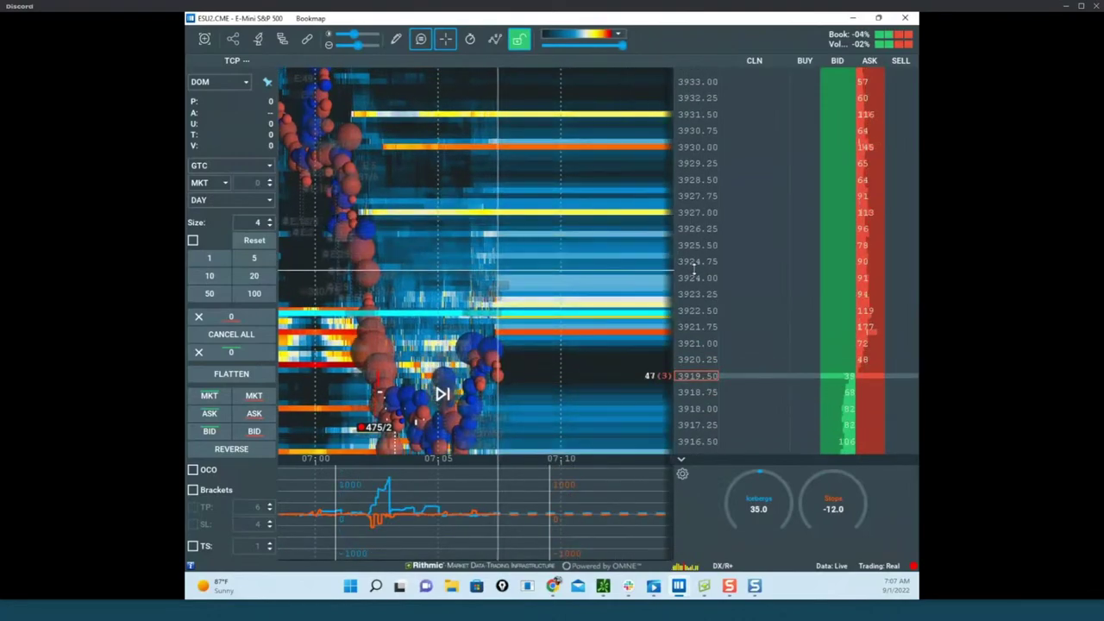
pyautogui.click(842, 145)
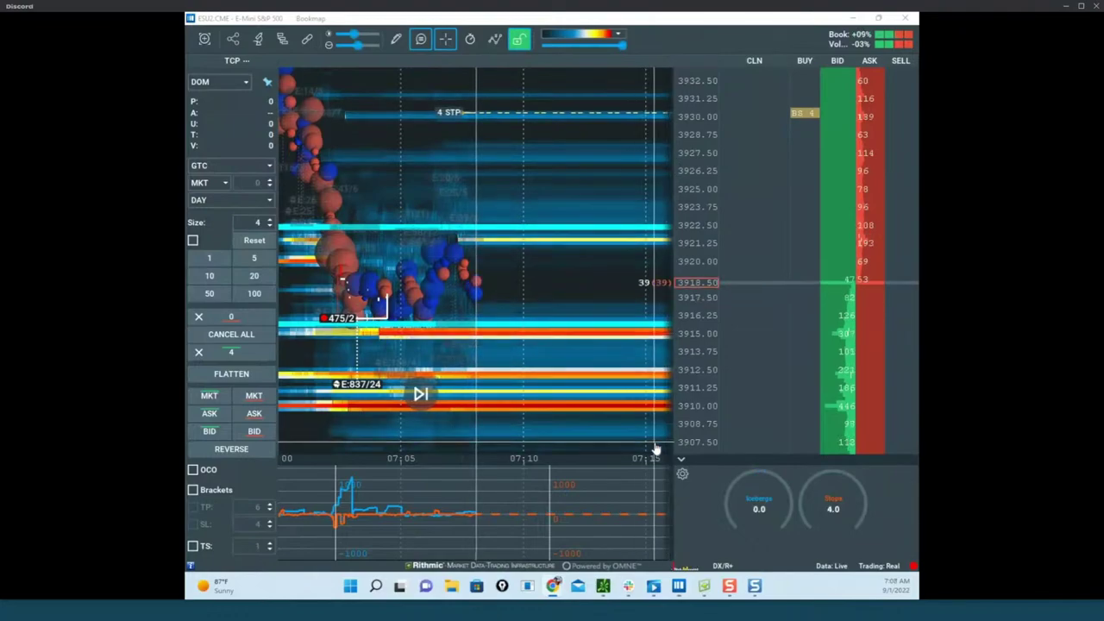
# Sketch a yellow arrow beside the buy stop order and a downward arrow from about 3922.50 to below 3910, and clear both annotations.
pyautogui.hotkey('ctrl', 'shift', '1')
pyautogui.hotkey('ctrl', 'shift', '7')
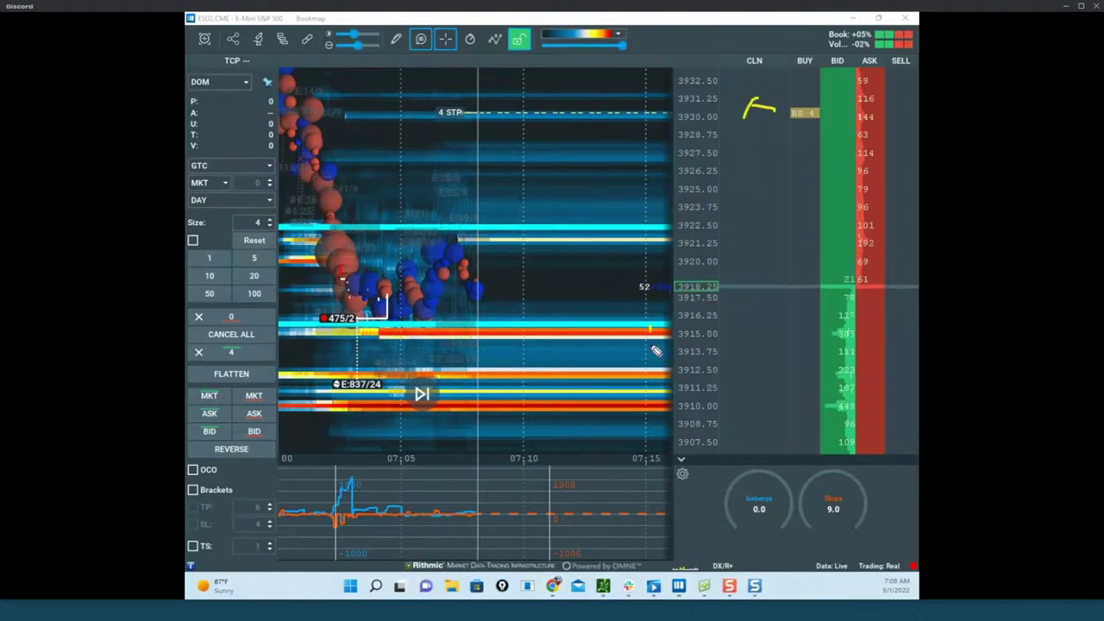
pyautogui.moveTo(655, 426); pyautogui.dragTo(658, 412)
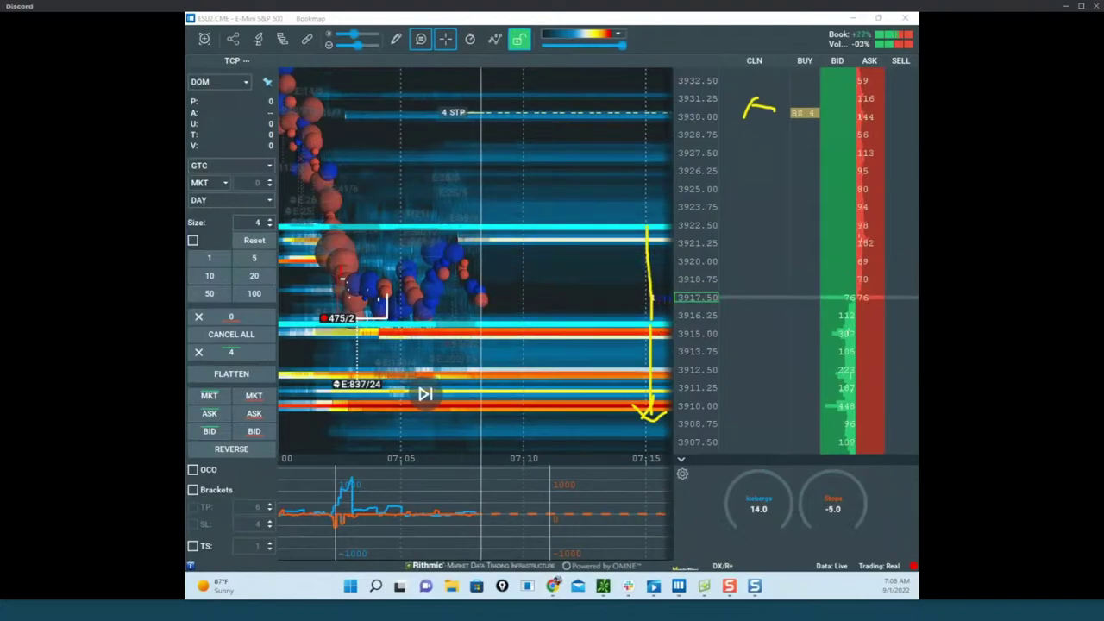
pyautogui.press('Escape')
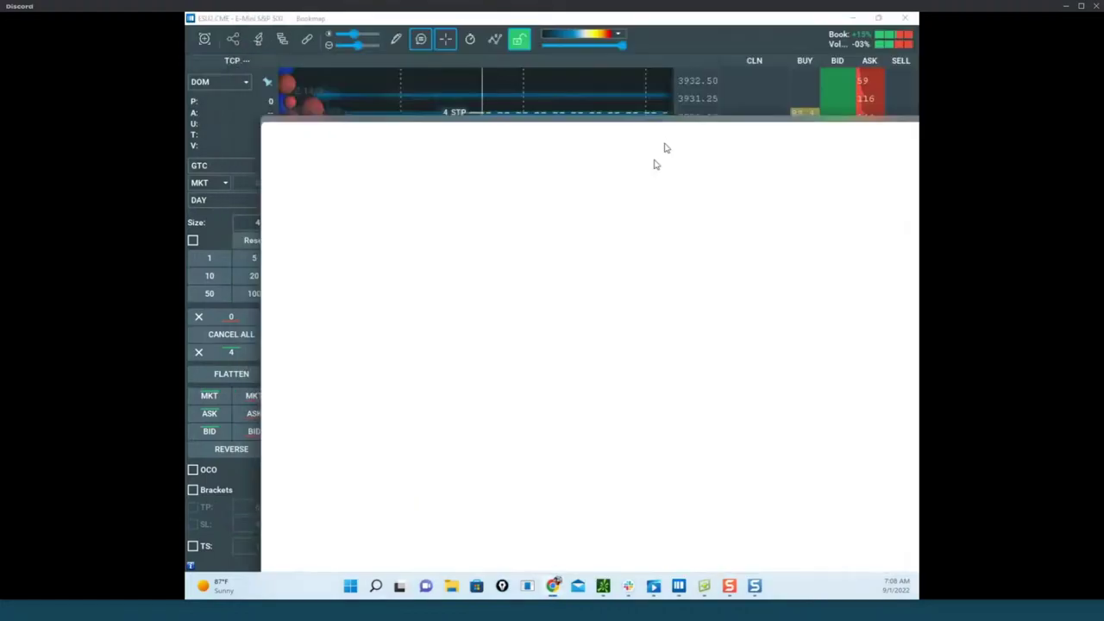
# Bring the risk worksheet spreadsheet full screen and select its account size input.
pyautogui.moveTo(665, 147); pyautogui.dragTo(615, 123)
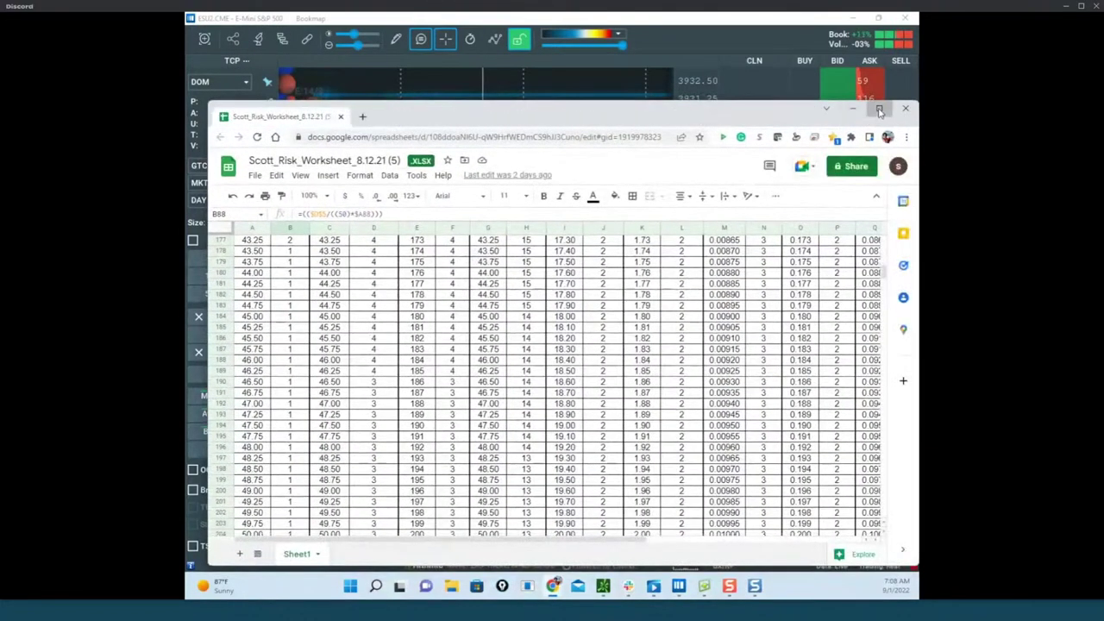
pyautogui.click(880, 110)
pyautogui.scroll(20, 341, 204)
pyautogui.scroll(20, 342, 204)
pyautogui.click(354, 164)
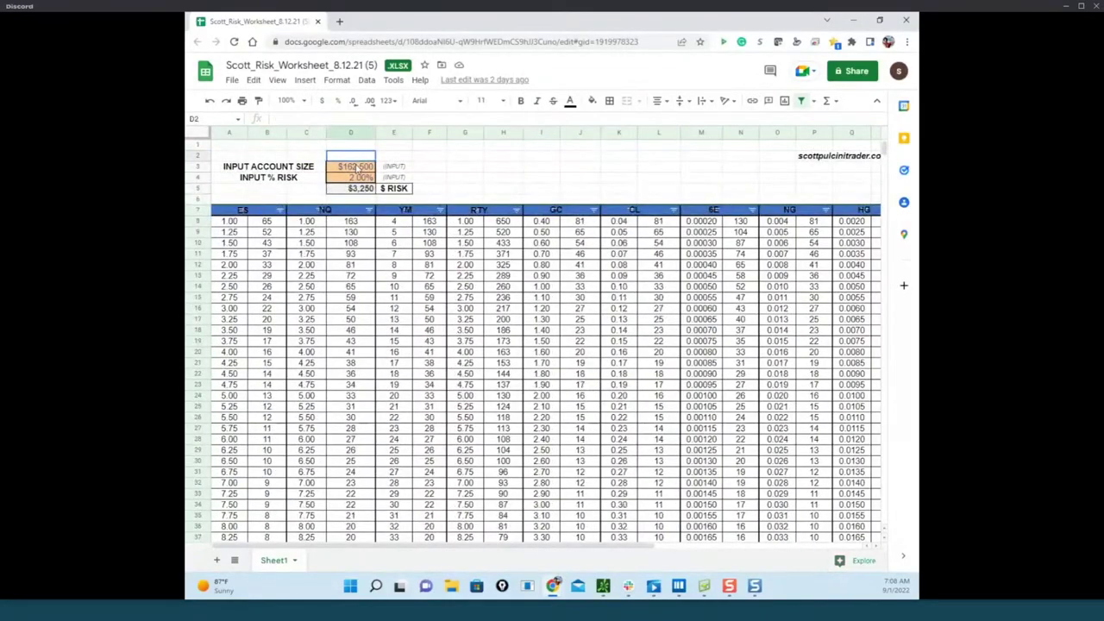
# Review the worksheet's ES stop sizes, contract counts and risk percentage input, and move the spreadsheet off the Bookmap window.
pyautogui.scroll(-20, 291, 329)
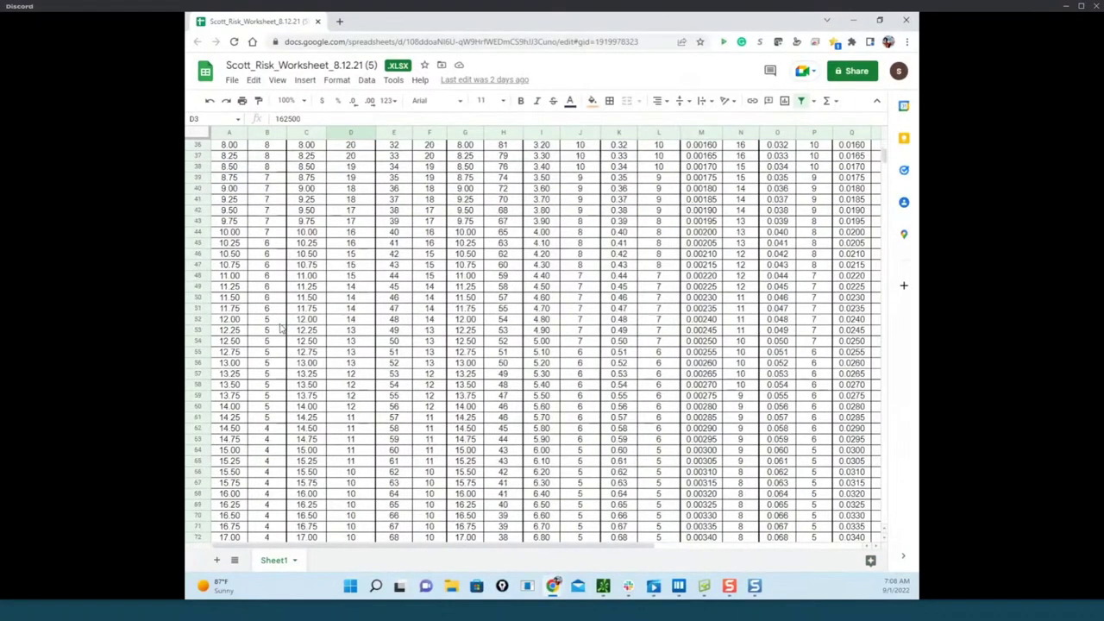
pyautogui.scroll(-7, 272, 323)
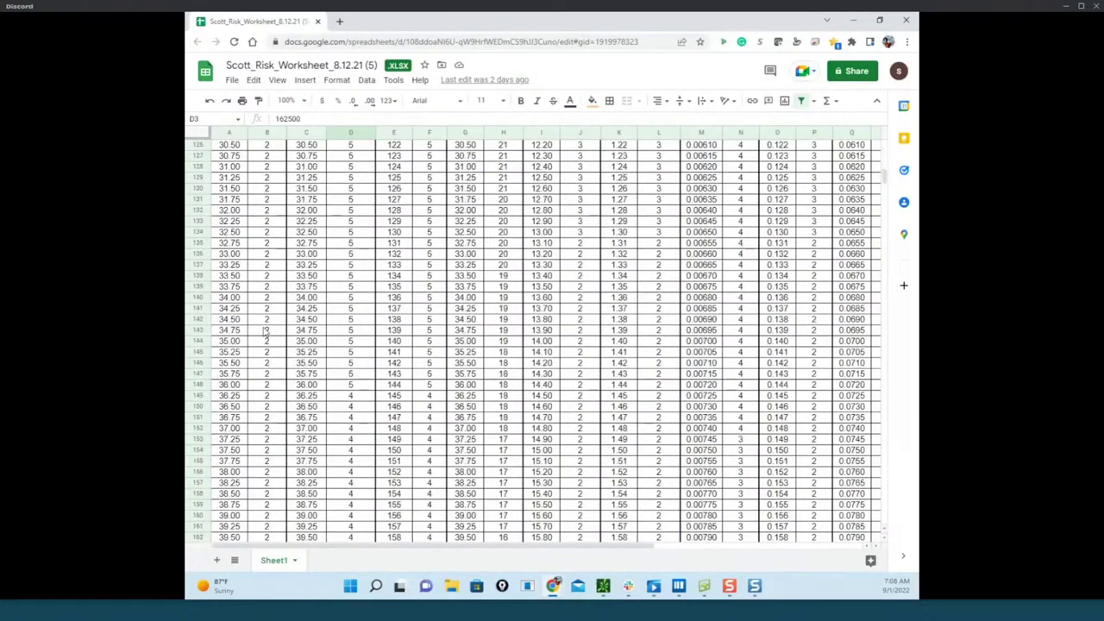
pyautogui.scroll(7, 269, 324)
pyautogui.scroll(5, 266, 326)
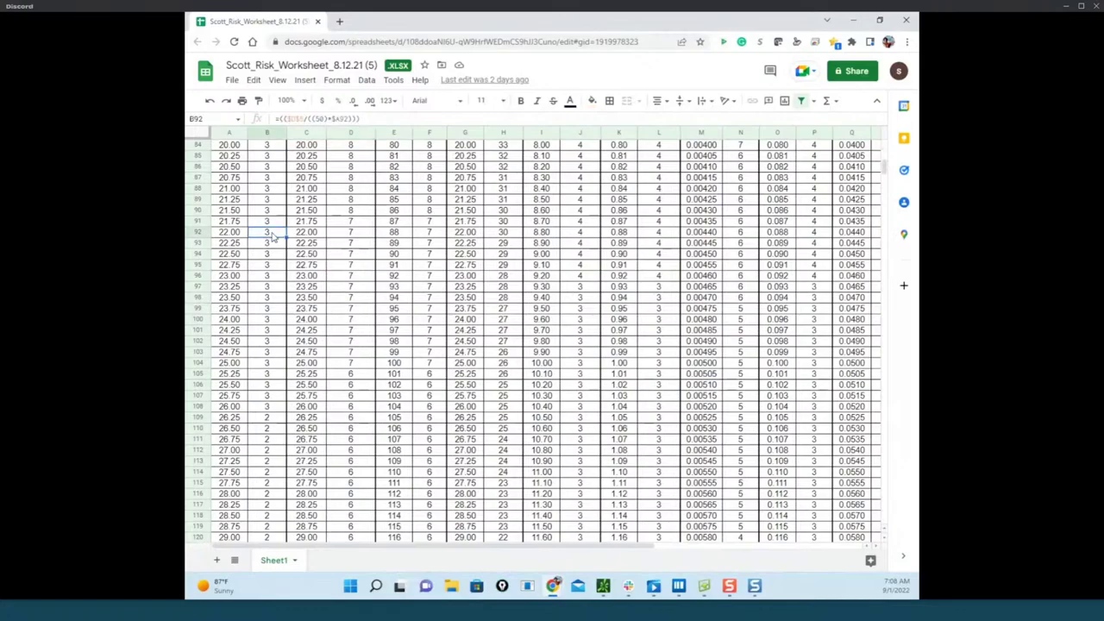
pyautogui.scroll(18, 383, 234)
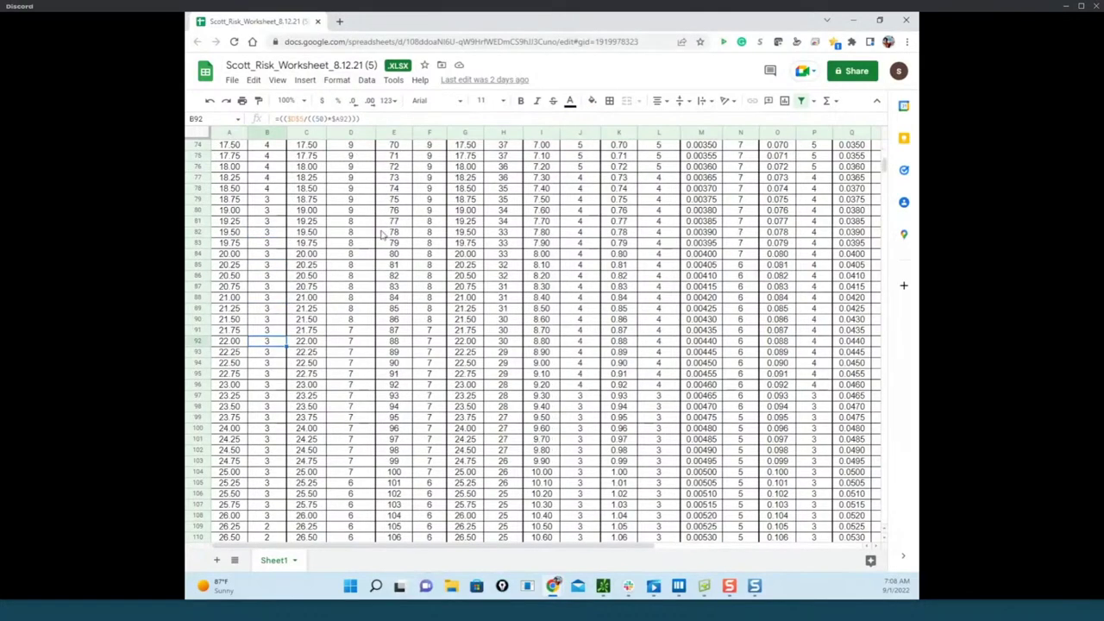
pyautogui.scroll(3, 382, 234)
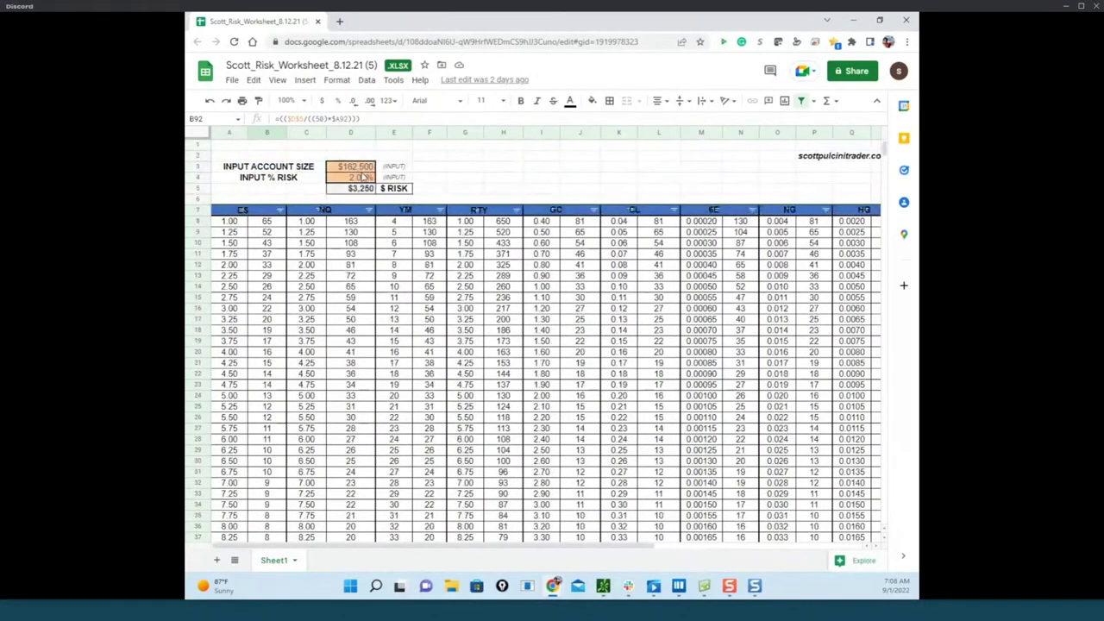
pyautogui.click(364, 176)
pyautogui.moveTo(552, 20); pyautogui.dragTo(918, 12)
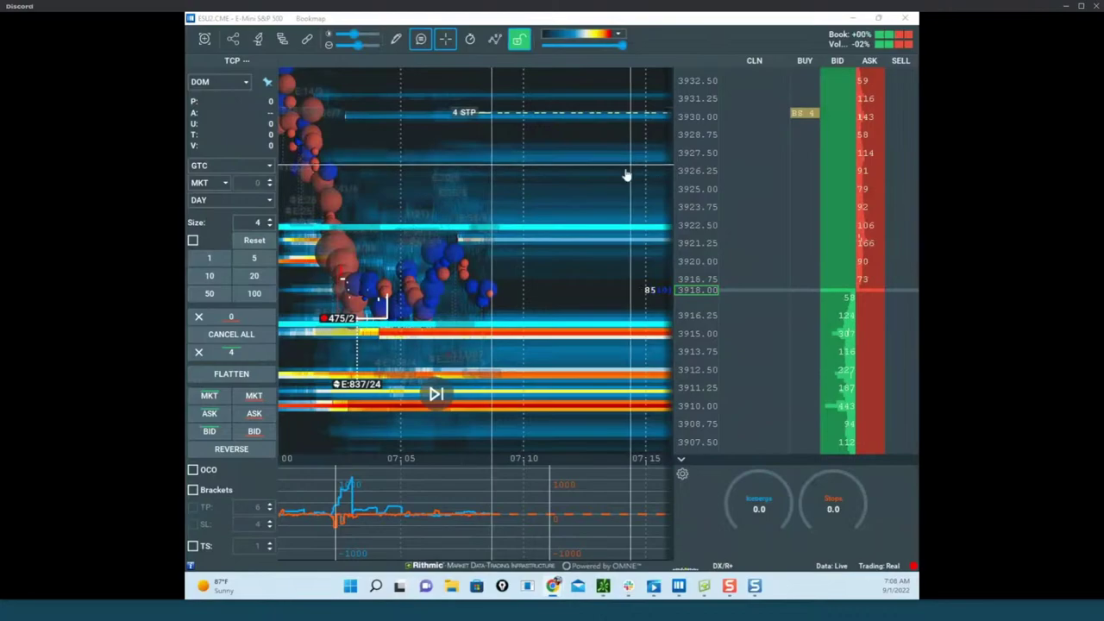
# Reduce the buy stop order near 3930 to 3 contracts on the Bookmap ladder.
pyautogui.rightClick(796, 131)
pyautogui.click(796, 129)
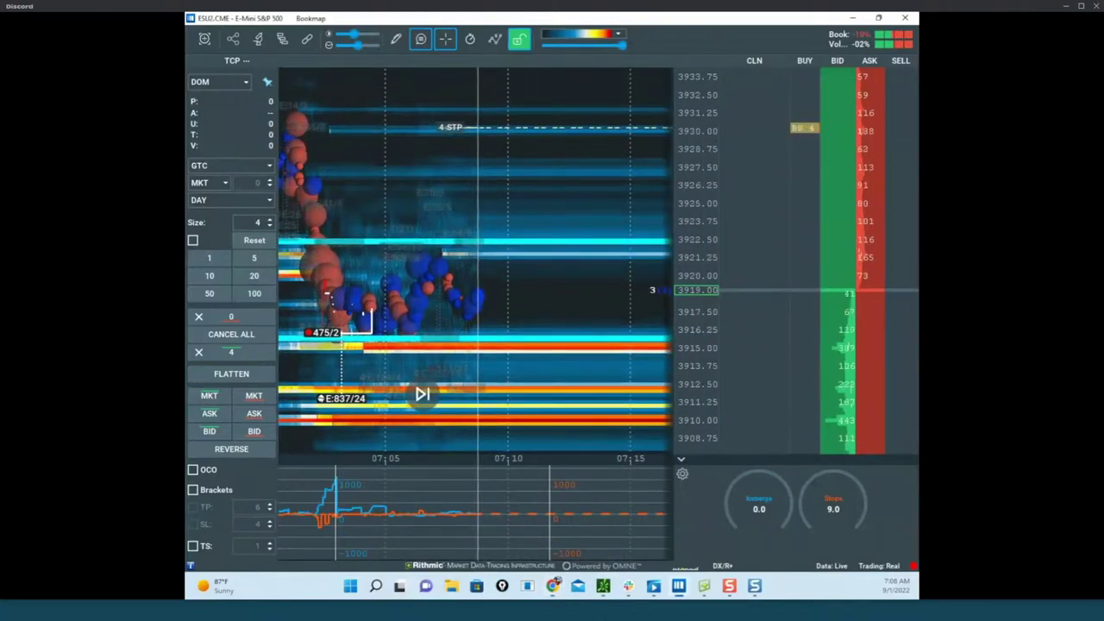
pyautogui.moveTo(552, 224); pyautogui.dragTo(579, 204)
pyautogui.scroll(-3, 587, 203)
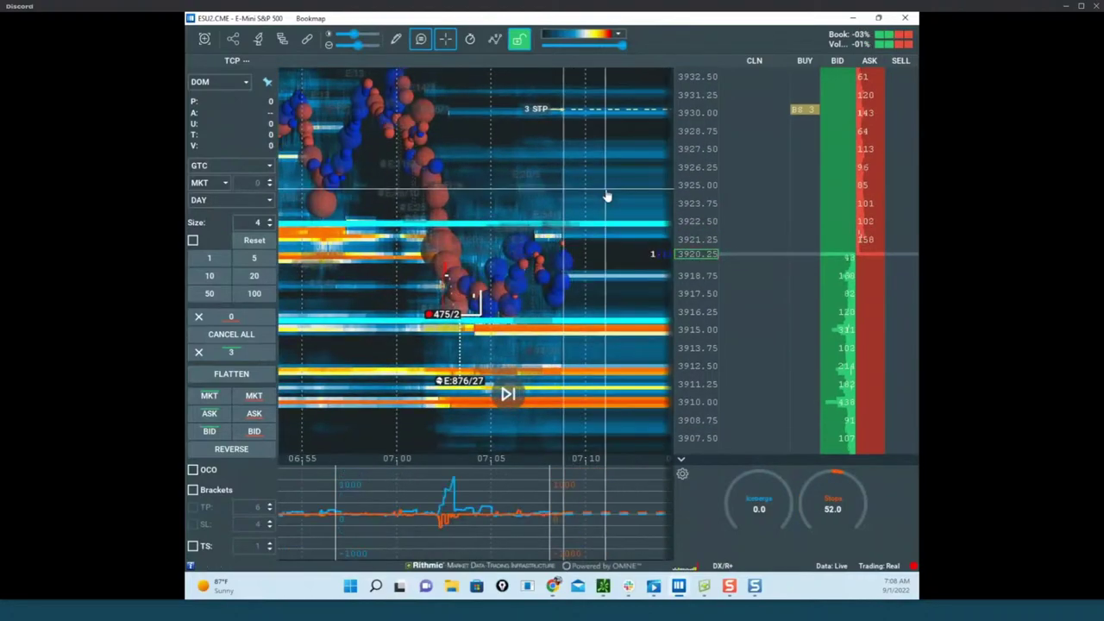
# Examine the heatmap down to about 3902.50, view Rithmic Trader Pro's daily, hourly and 15-minute ES charts, and move them away.
pyautogui.moveTo(589, 200); pyautogui.dragTo(599, 167)
pyautogui.scroll(-1, 696, 172)
pyautogui.scroll(1, 682, 208)
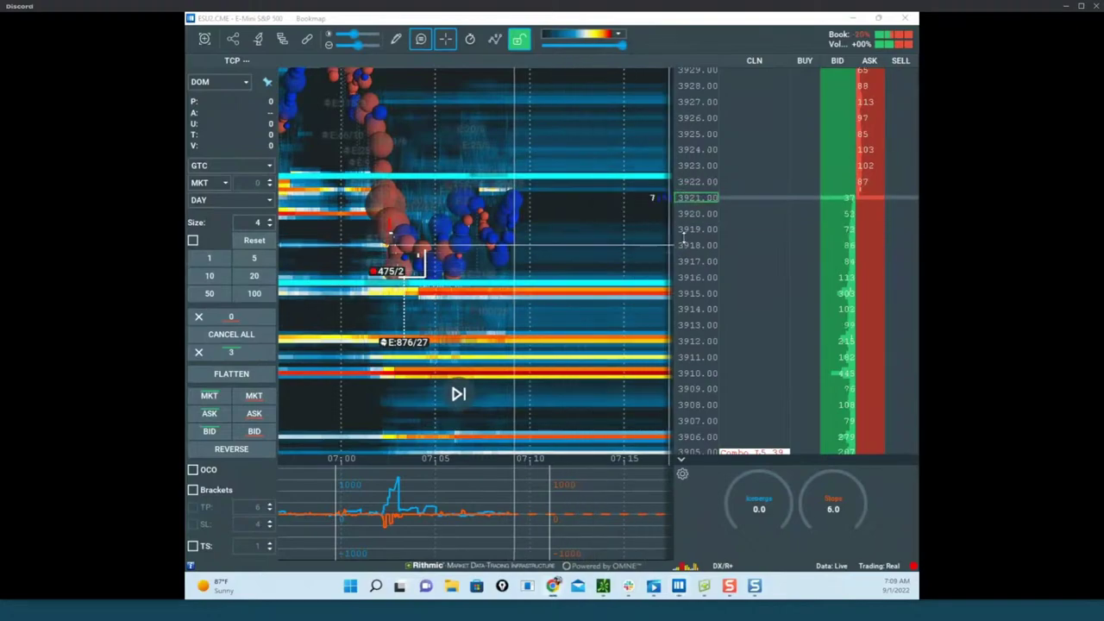
pyautogui.moveTo(572, 256); pyautogui.dragTo(566, 269)
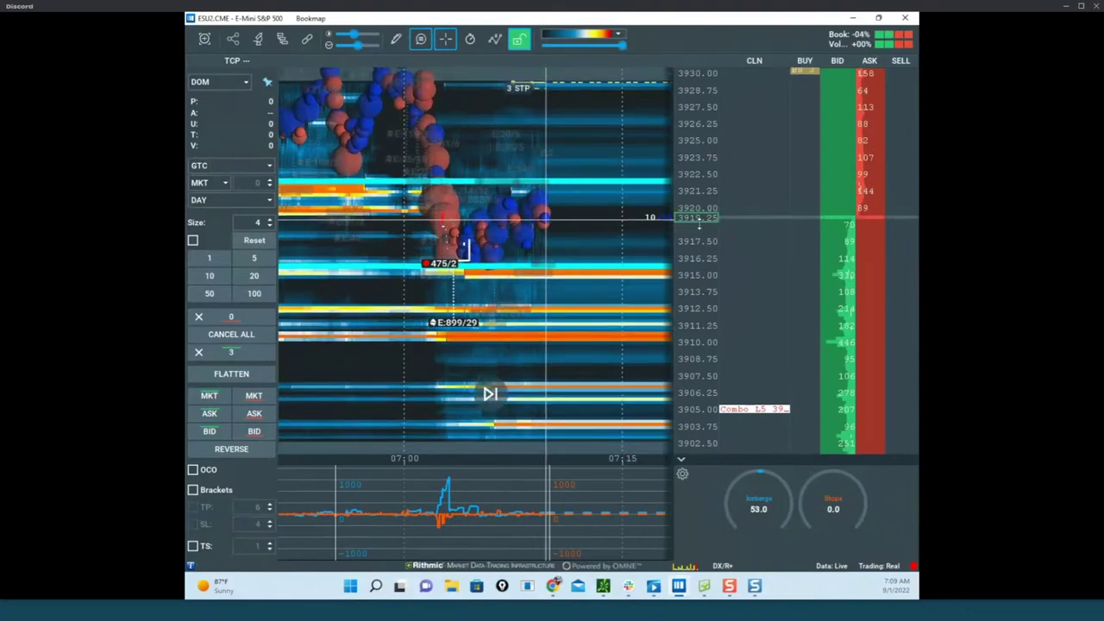
pyautogui.hotkey('alt', 'Tab')
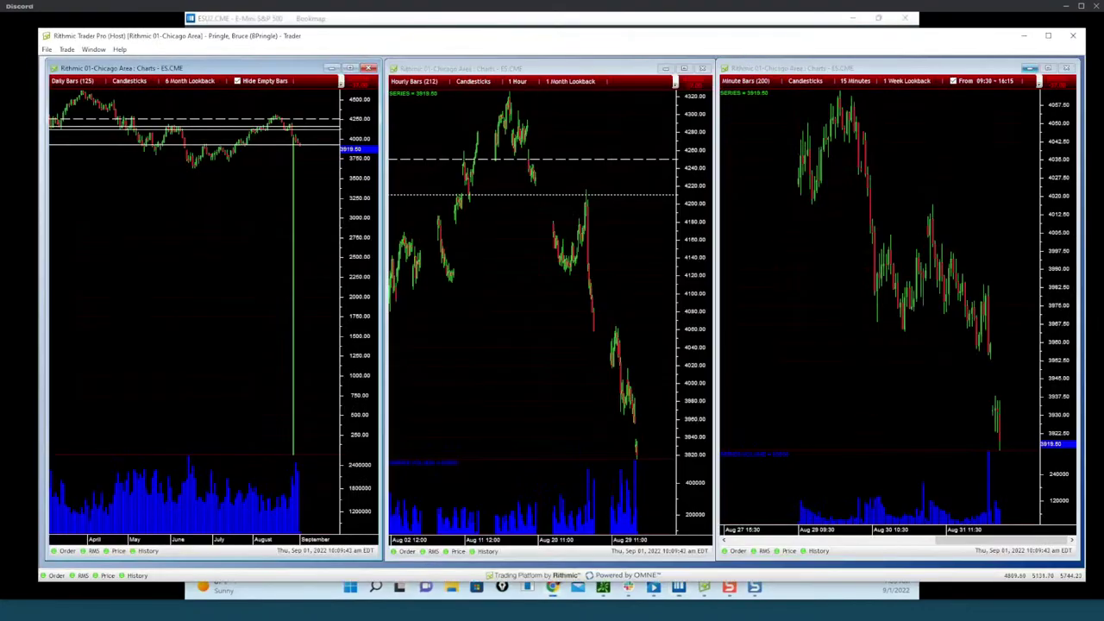
pyautogui.moveTo(885, 43); pyautogui.dragTo(1103, 49)
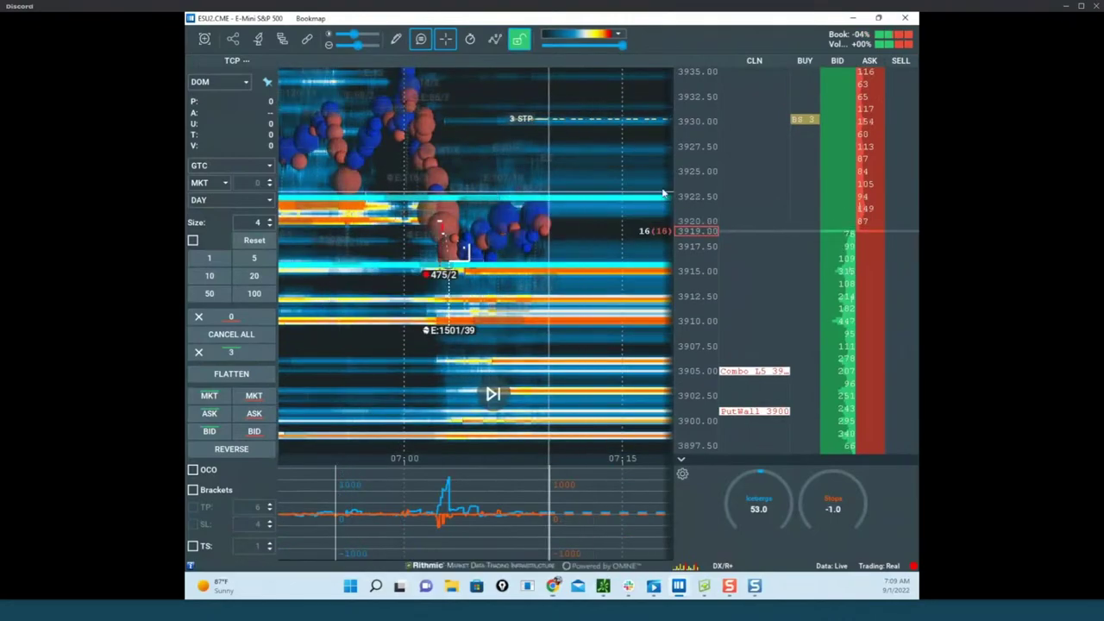
# Bring the remote desktop back full screen and view its market breadth metrics, economic calendar and news feed.
pyautogui.moveTo(186, 226); pyautogui.dragTo(742, 152)
pyautogui.click(785, 142)
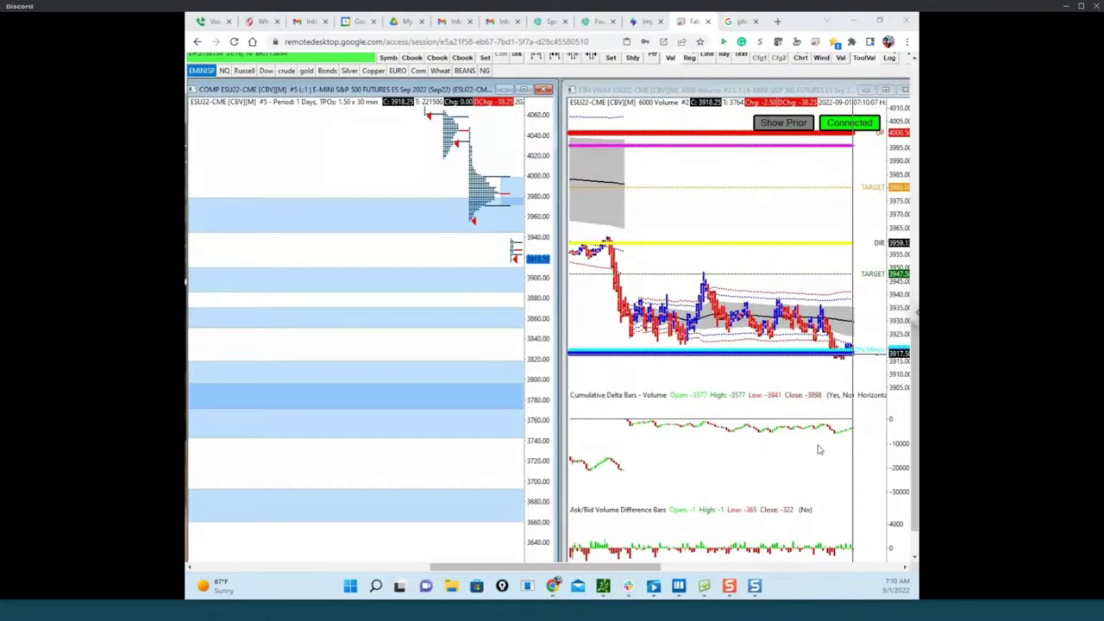
pyautogui.moveTo(916, 443); pyautogui.dragTo(916, 185)
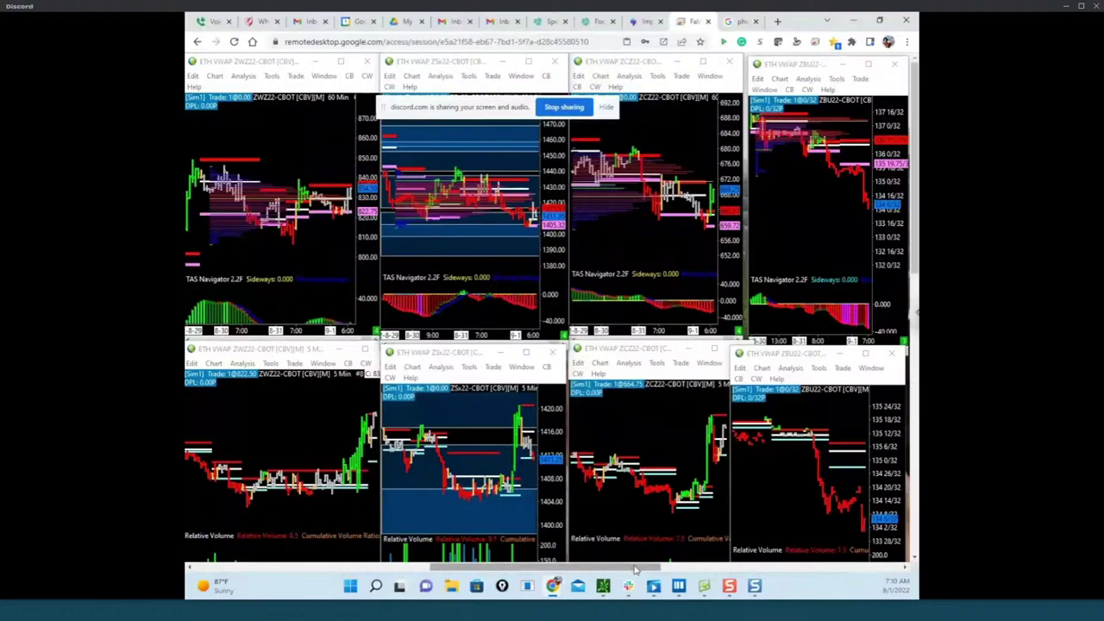
pyautogui.moveTo(635, 569); pyautogui.dragTo(395, 569)
pyautogui.moveTo(916, 238); pyautogui.dragTo(913, 267)
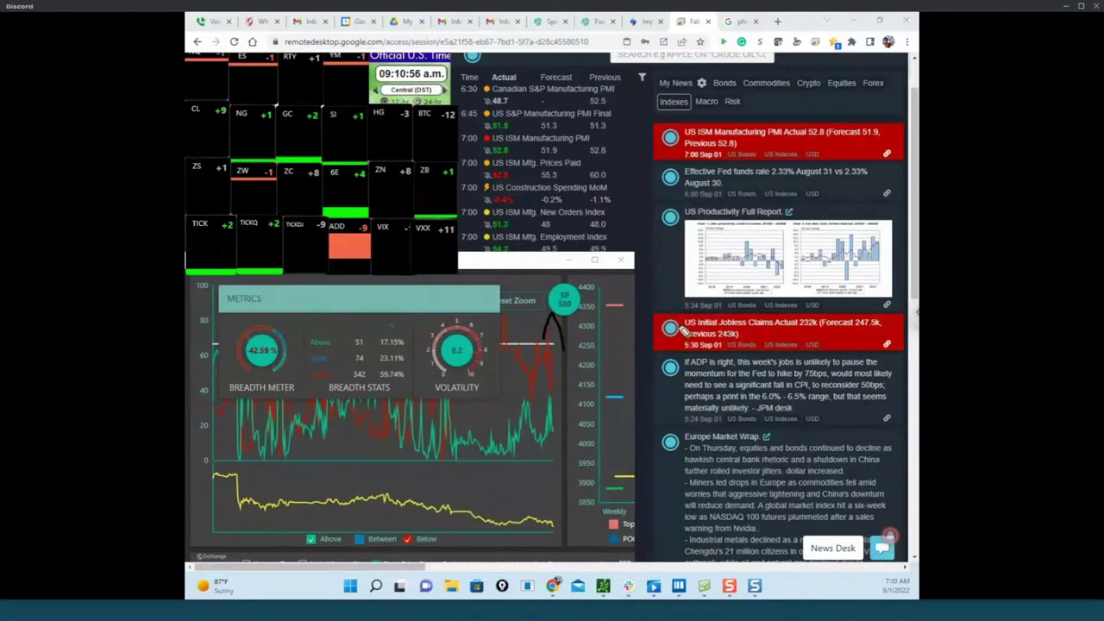
# Sketch an arrow on the S&P 500 breadth chart, clear it, and move the remote desktop window off Bookmap.
pyautogui.moveTo(558, 336); pyautogui.dragTo(576, 355)
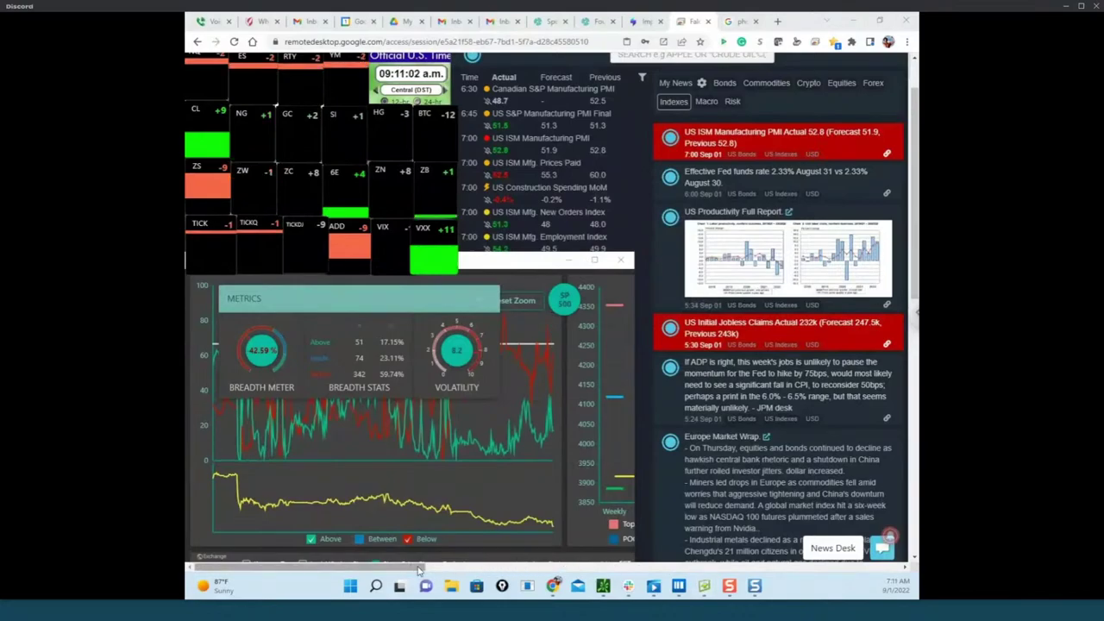
pyautogui.click(585, 567)
pyautogui.moveTo(616, 590); pyautogui.dragTo(672, 590)
pyautogui.moveTo(800, 26); pyautogui.dragTo(802, 596)
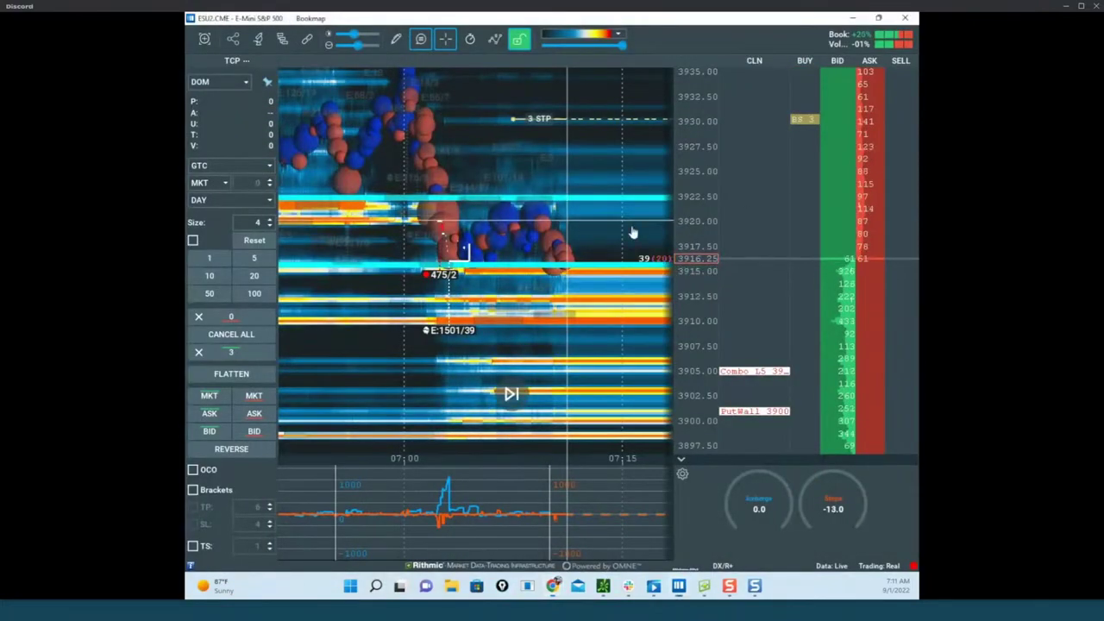
# Check the E-mini S&P 500 heatmap down to about 3892.50, bring up the remote desktop full screen and view its Nasdaq, S&P and Russell futures charts.
pyautogui.moveTo(633, 232); pyautogui.dragTo(610, 179)
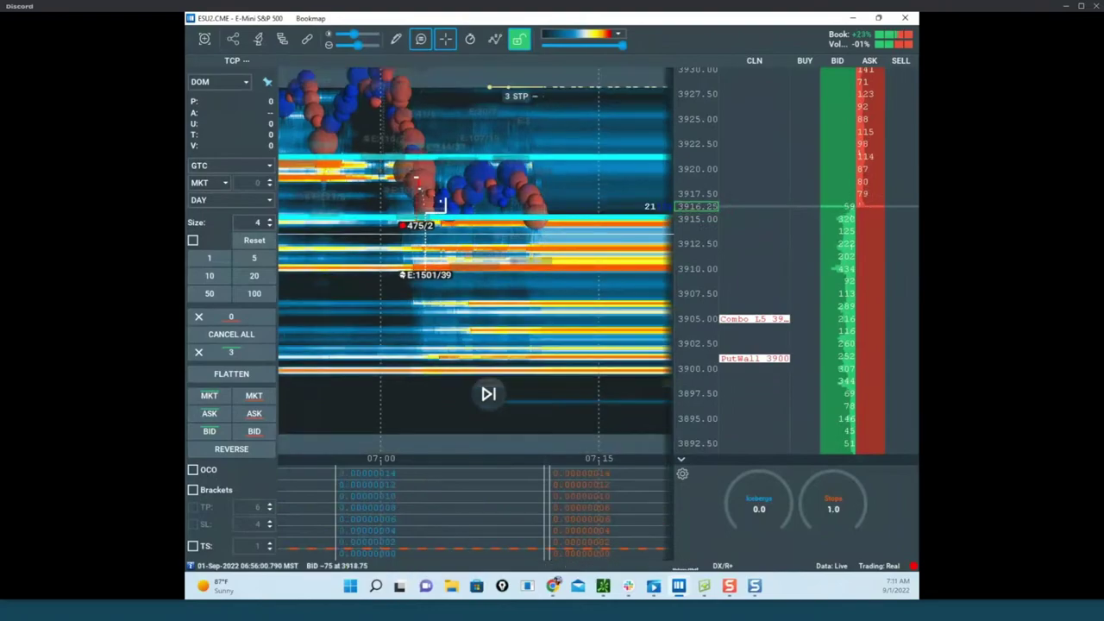
pyautogui.hotkey('alt', 'Tab')
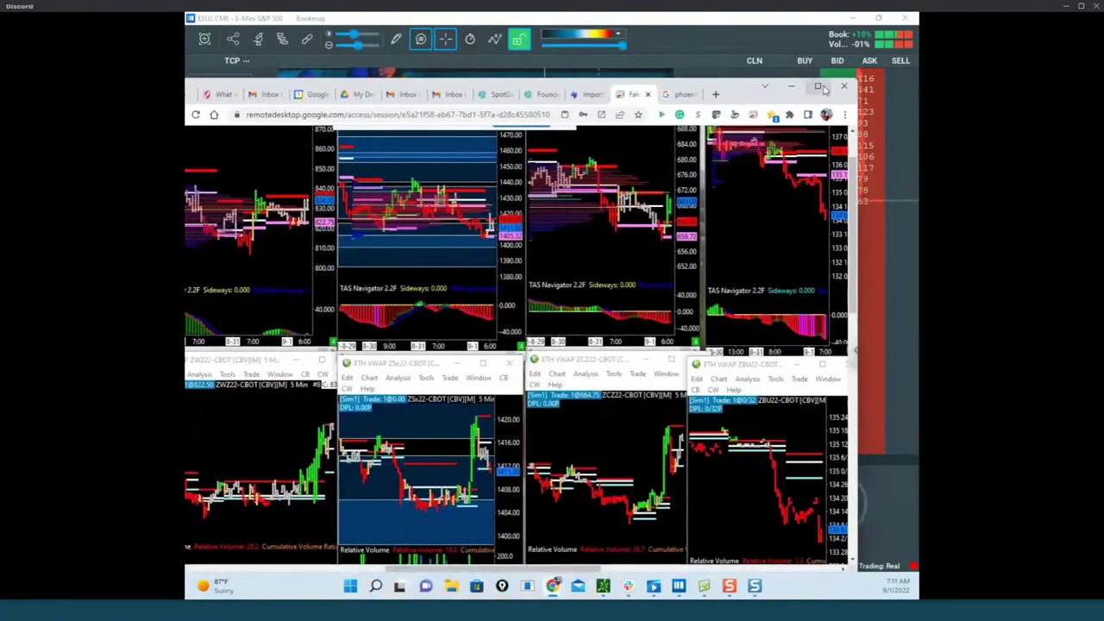
pyautogui.click(819, 87)
pyautogui.moveTo(645, 566); pyautogui.dragTo(888, 580)
pyautogui.moveTo(914, 312); pyautogui.dragTo(914, 512)
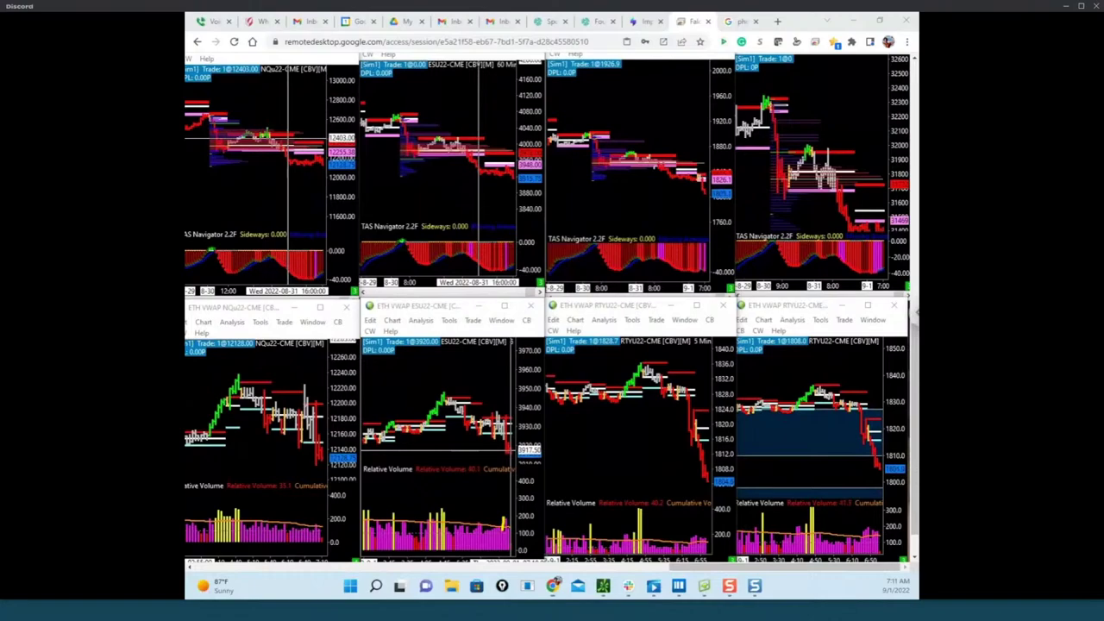
# Circle the Nasdaq chart's volume bars, sketch an arrow at the ES five-minute low, clear the marks, and move the remote desktop off Bookmap.
pyautogui.moveTo(916, 389)
pyautogui.mouseDown()
pyautogui.moveTo(916, 404)
pyautogui.moveTo(916, 389)
pyautogui.mouseUp()
pyautogui.click(504, 524)
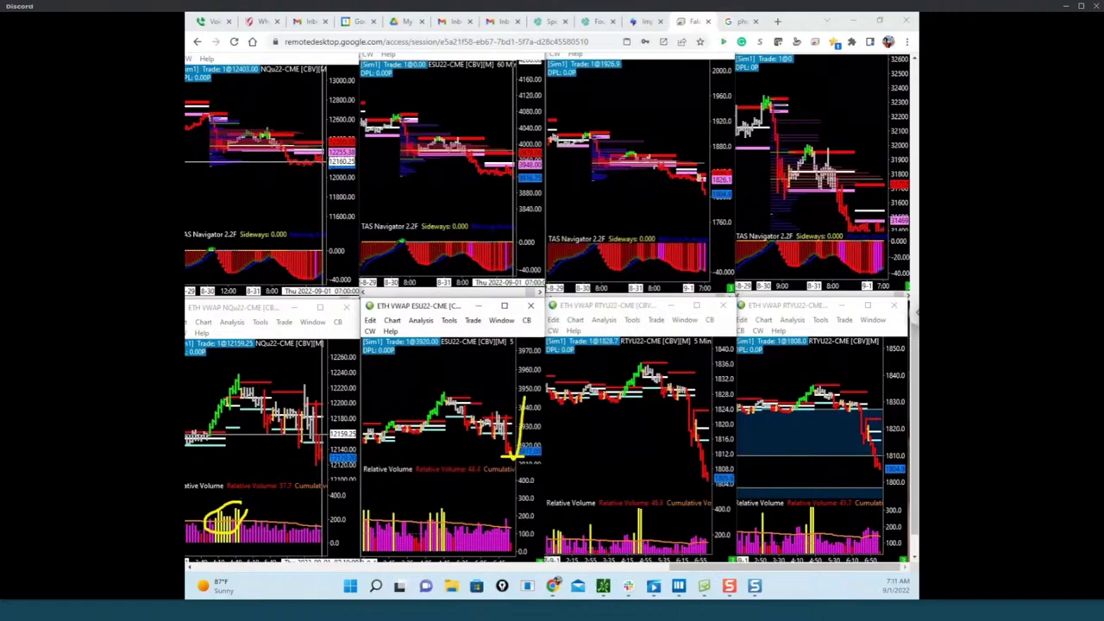
pyautogui.press('Escape')
pyautogui.moveTo(804, 30); pyautogui.dragTo(186, 207)
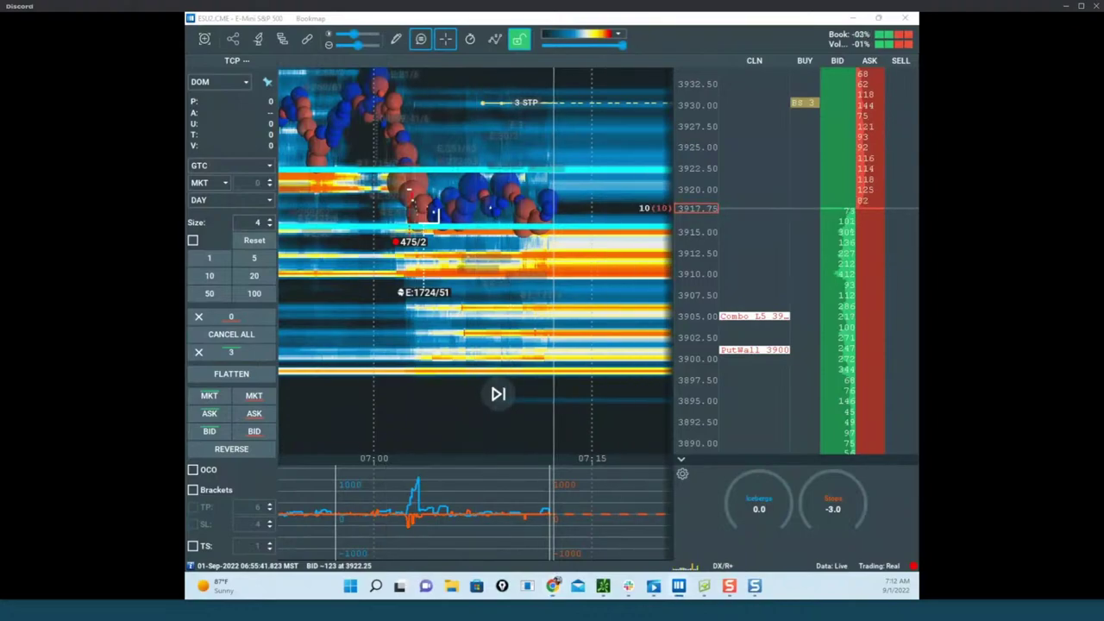
# Bring up the E-mini Russell 2000 Bookmap window full screen and inspect the iceberg activity below its heatmap.
pyautogui.moveTo(186, 87); pyautogui.dragTo(643, 108)
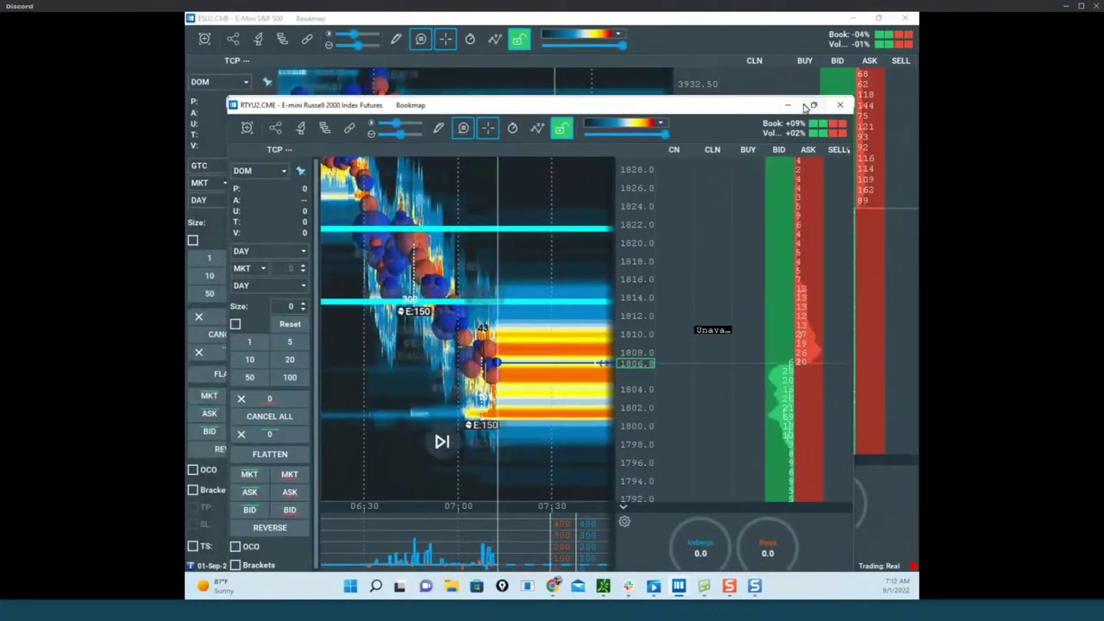
pyautogui.click(813, 105)
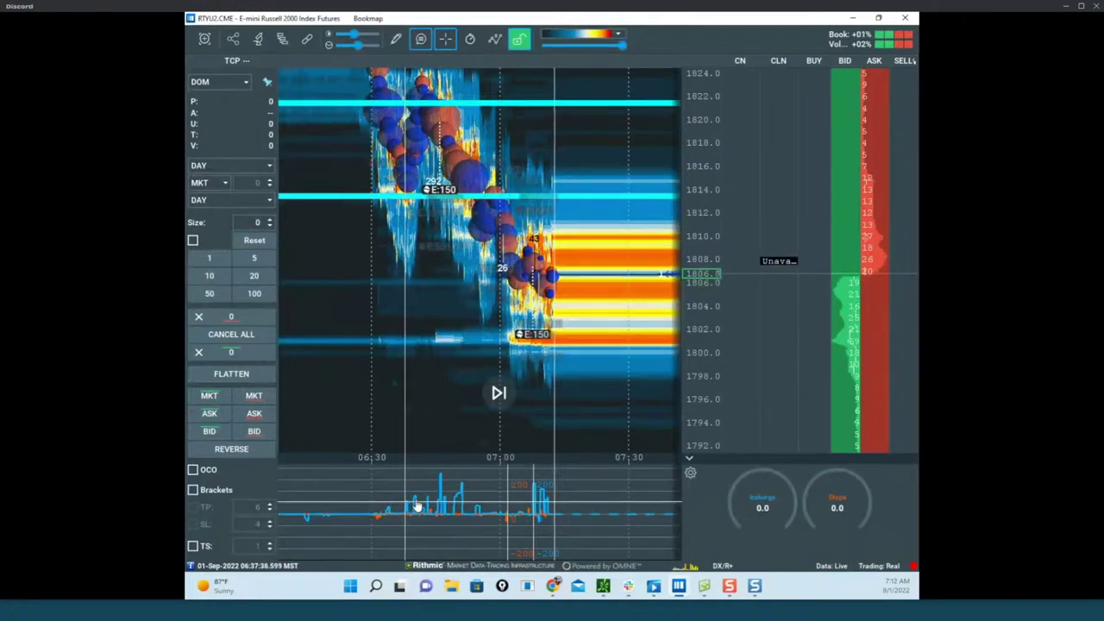
pyautogui.moveTo(409, 504)
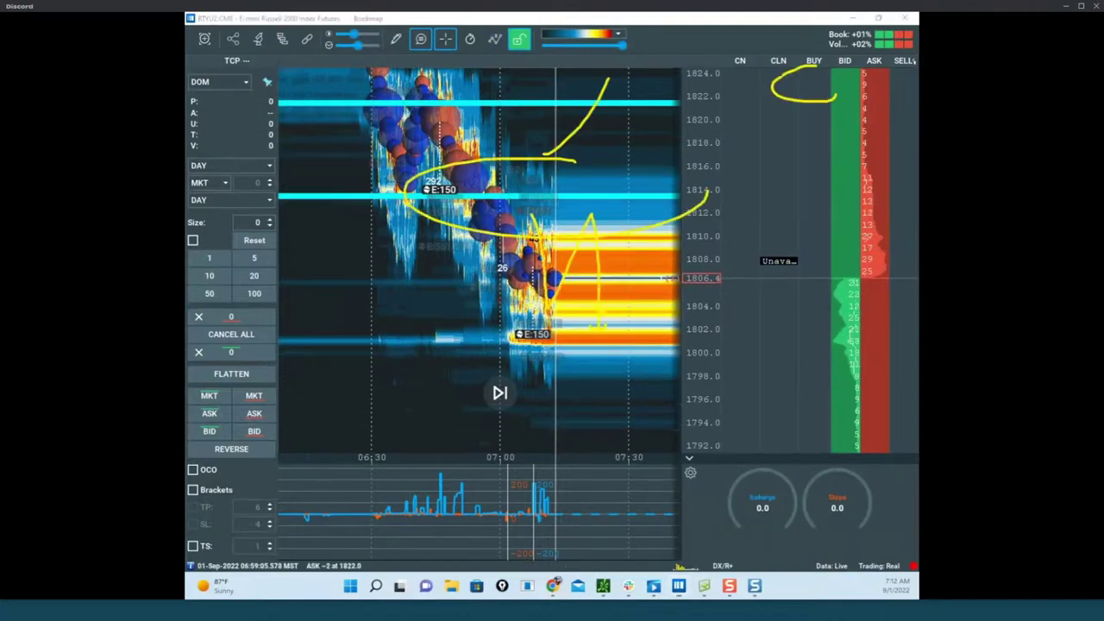
# Circle the iceberg activity on the Russell 2000 sub-chart, clear the sketches, and examine the heatmap around 1801 to 1810.
pyautogui.moveTo(559, 463)
pyautogui.mouseDown()
pyautogui.moveTo(628, 513)
pyautogui.moveTo(695, 510)
pyautogui.mouseUp()
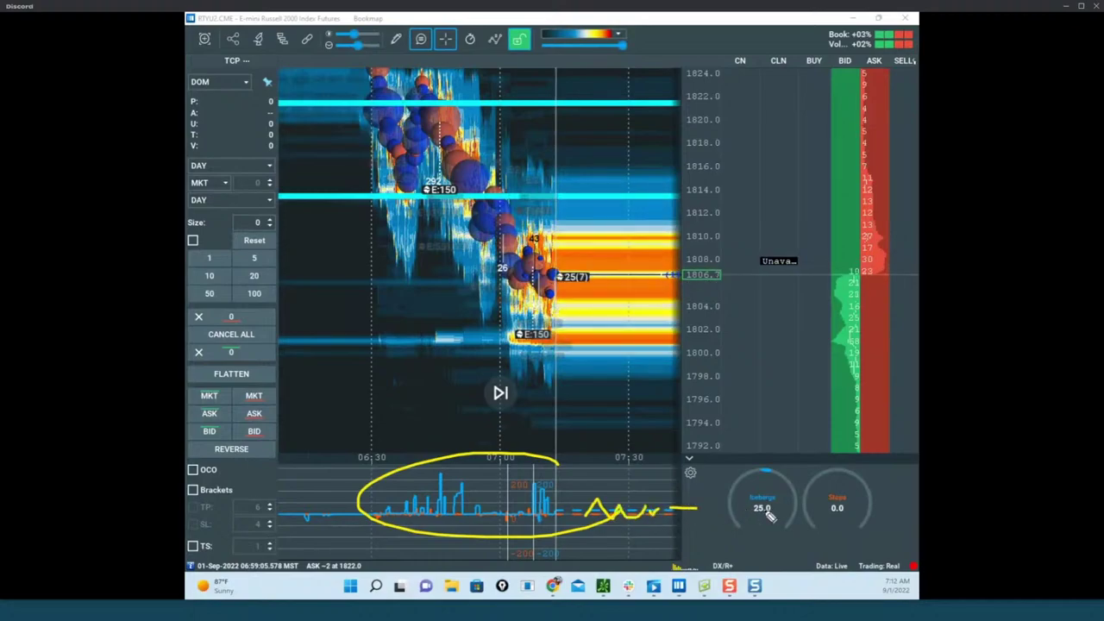
pyautogui.moveTo(621, 502); pyautogui.dragTo(636, 533)
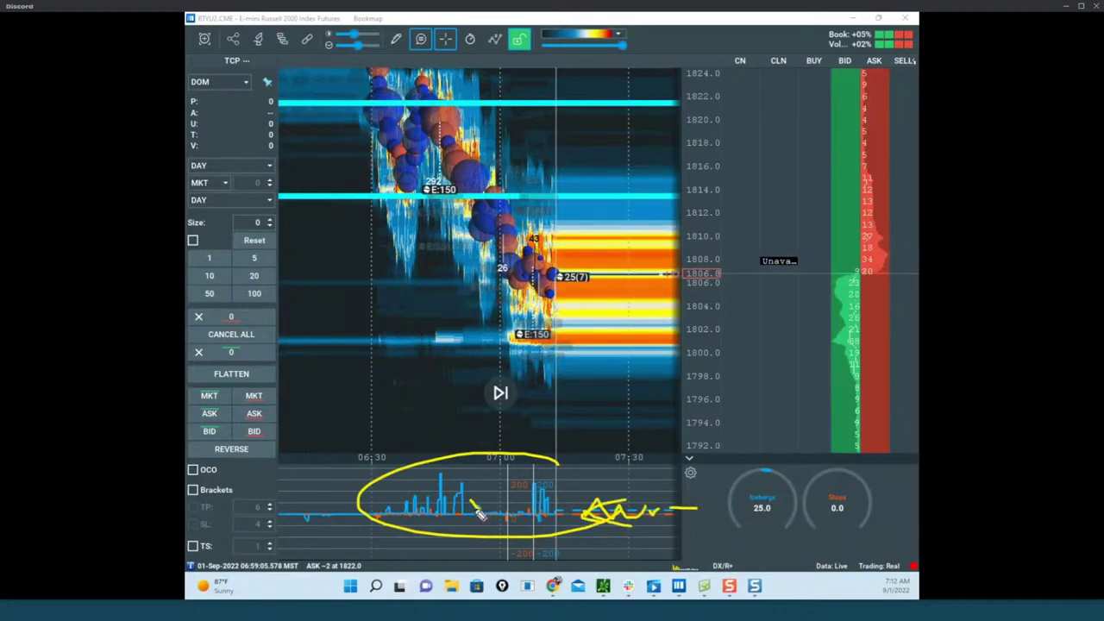
pyautogui.press('Escape')
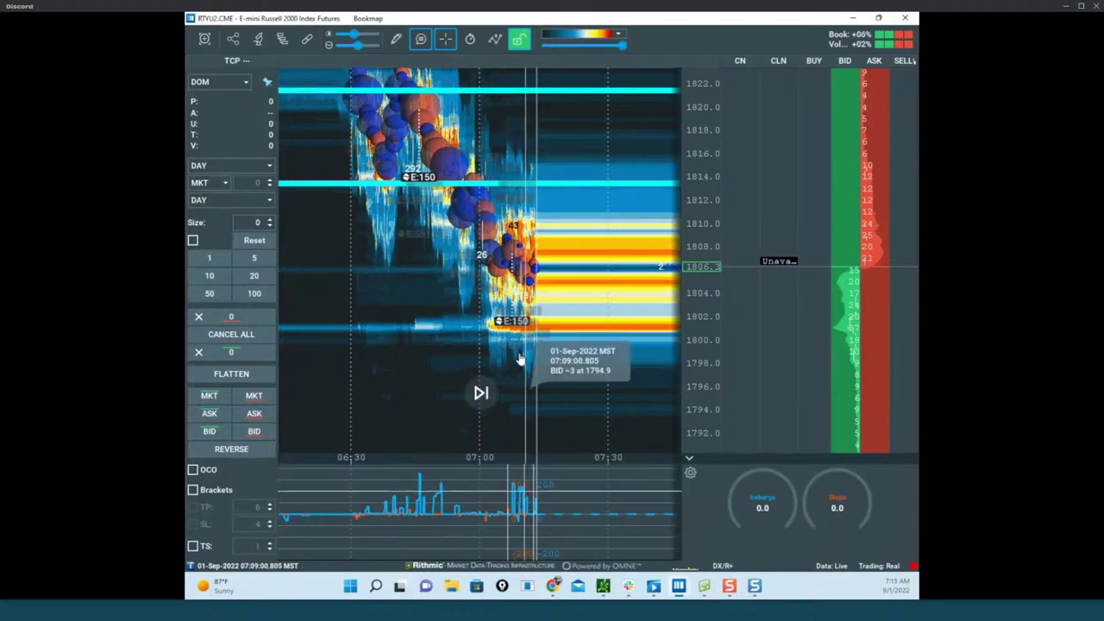
pyautogui.scroll(3, 528, 315)
pyautogui.scroll(4, 595, 279)
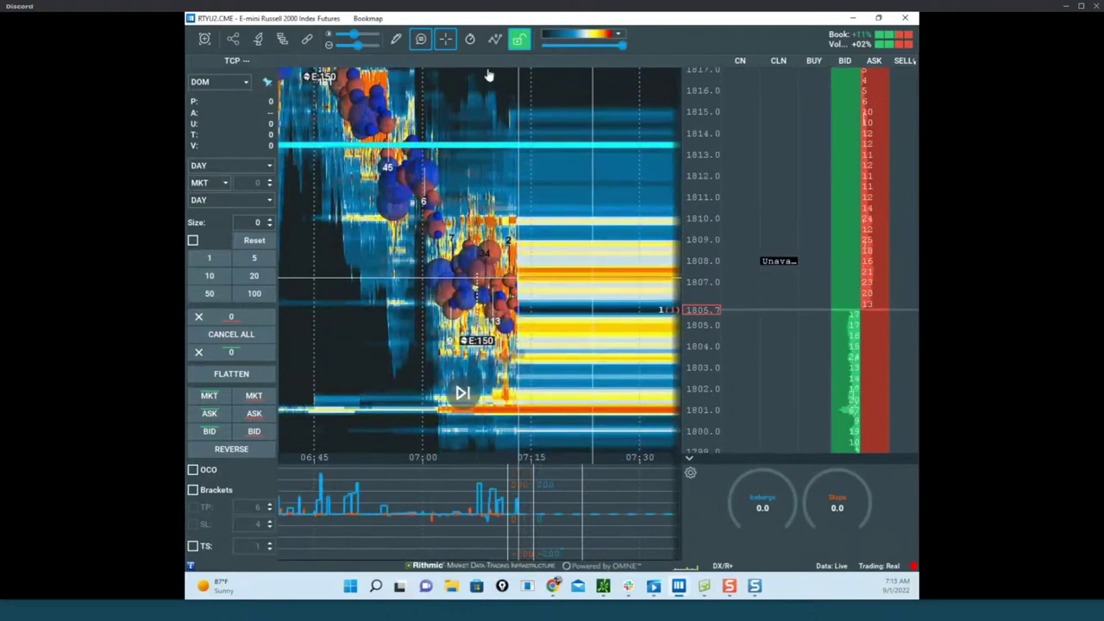
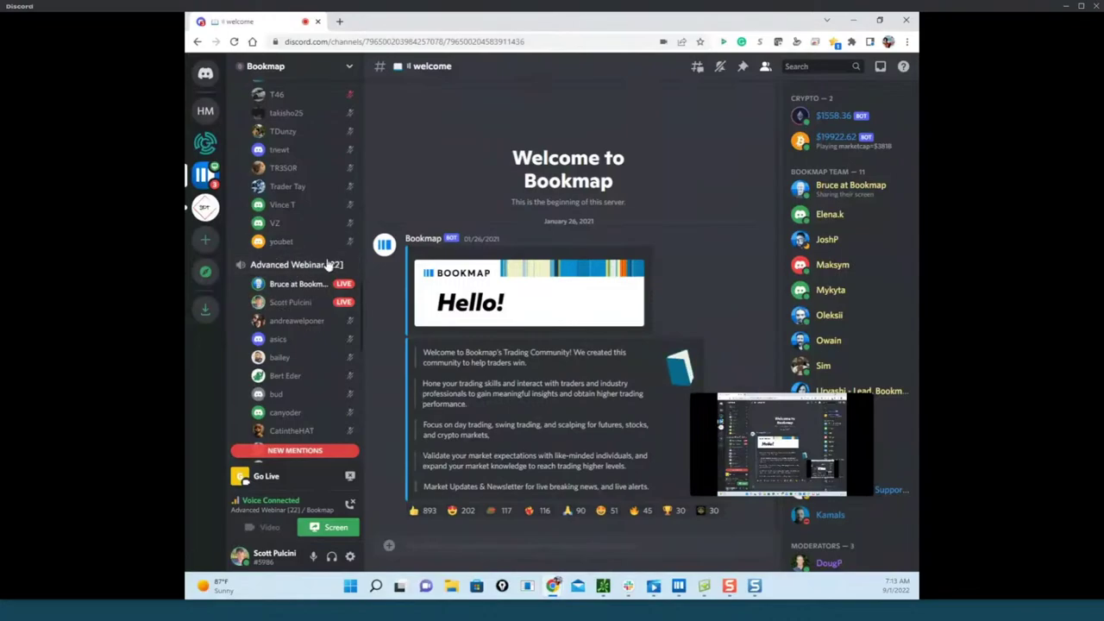
# In Discord, open the user settings, look through the categories and show the Notifications page.
pyautogui.click(350, 558)
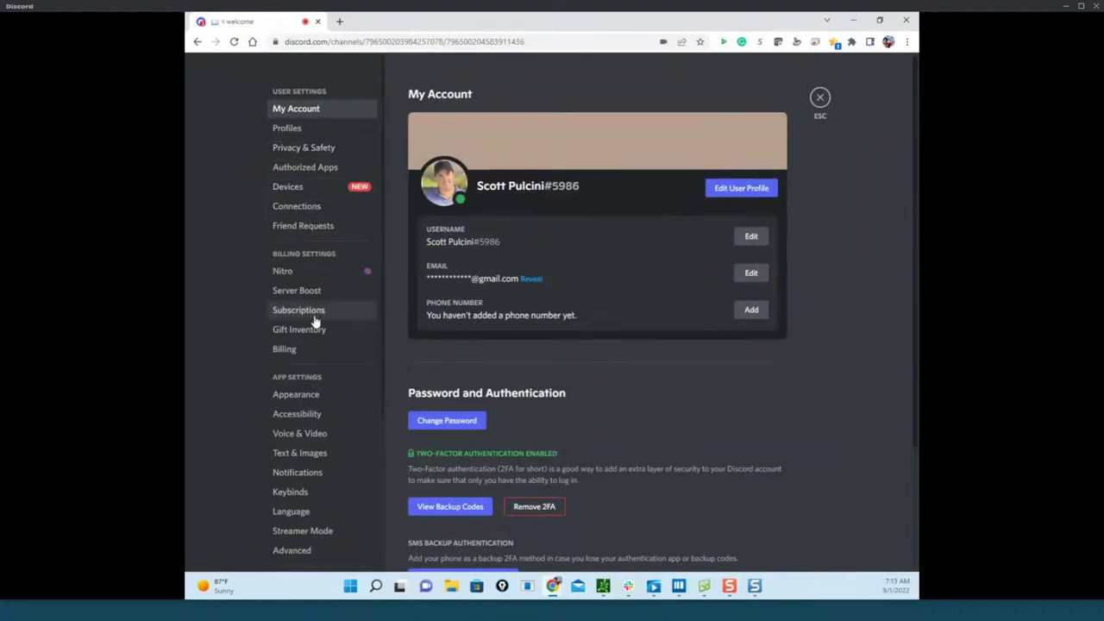
pyautogui.scroll(-3, 318, 227)
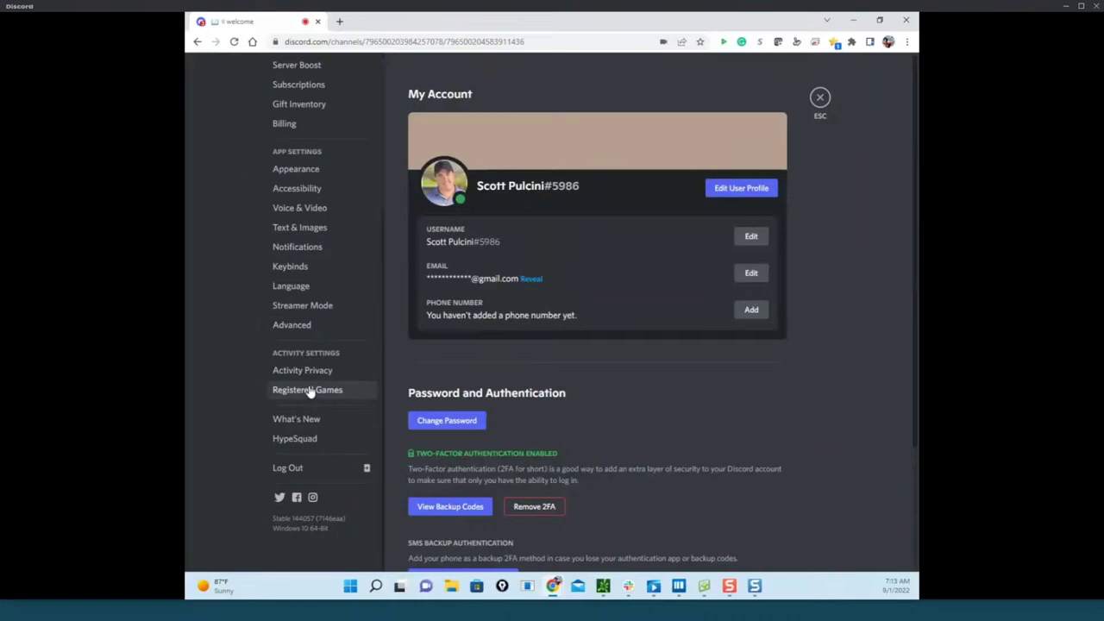
pyautogui.scroll(3, 309, 392)
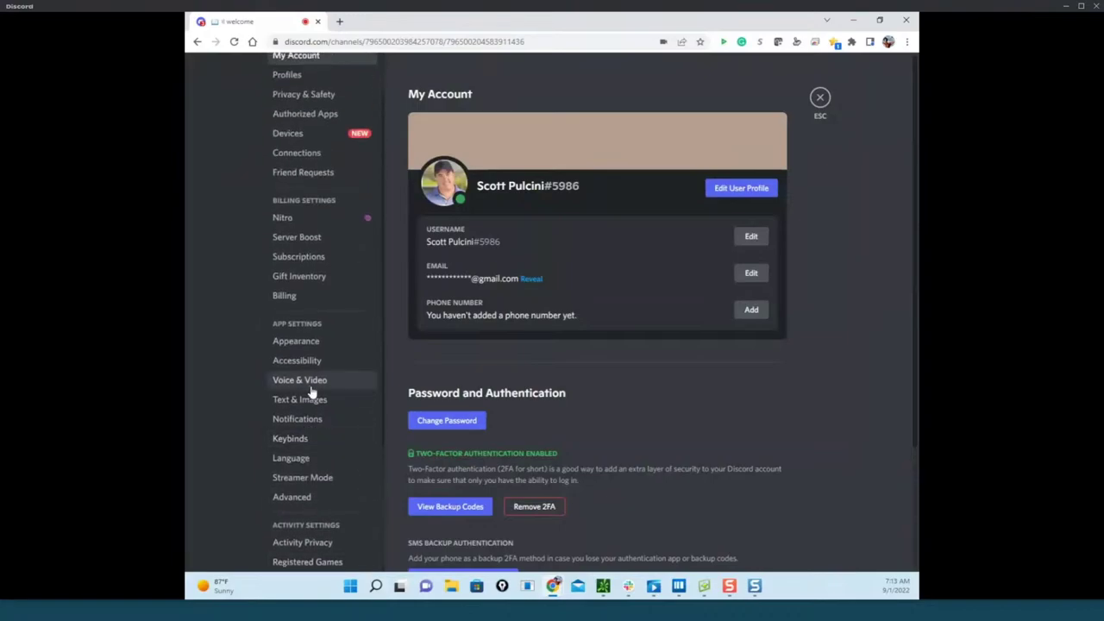
pyautogui.scroll(1, 313, 393)
pyautogui.scroll(-3, 320, 400)
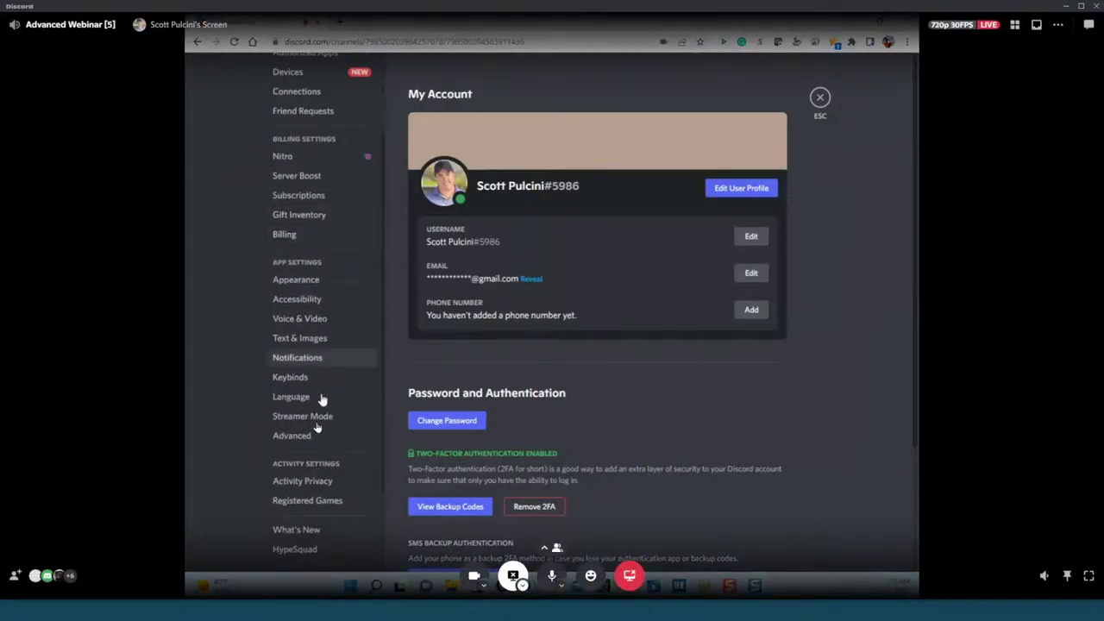
pyautogui.scroll(-3, 311, 362)
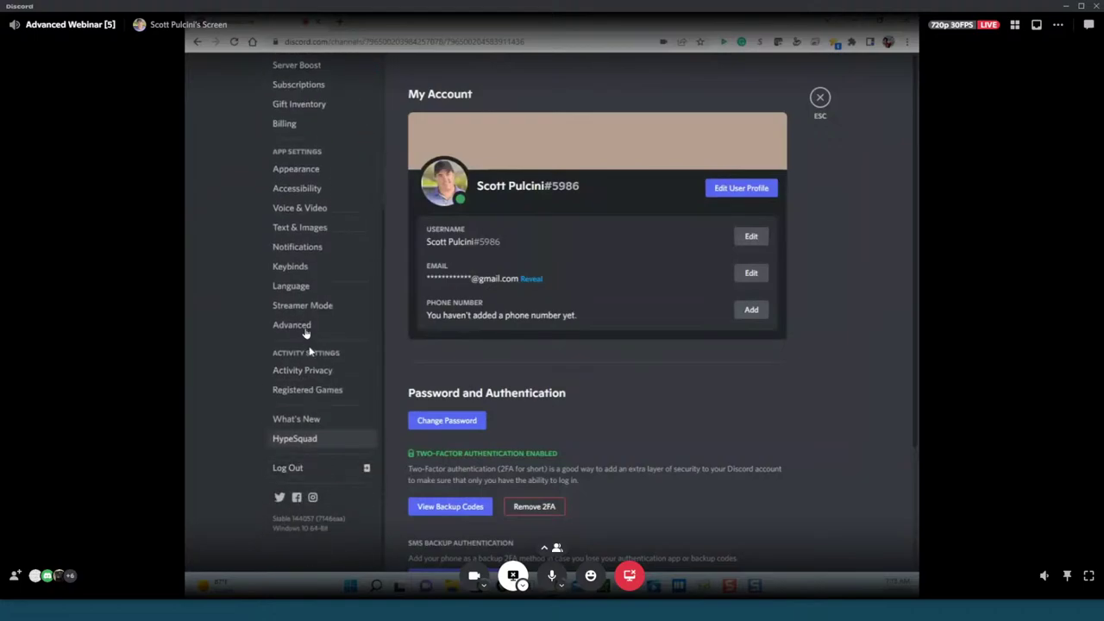
pyautogui.click(309, 248)
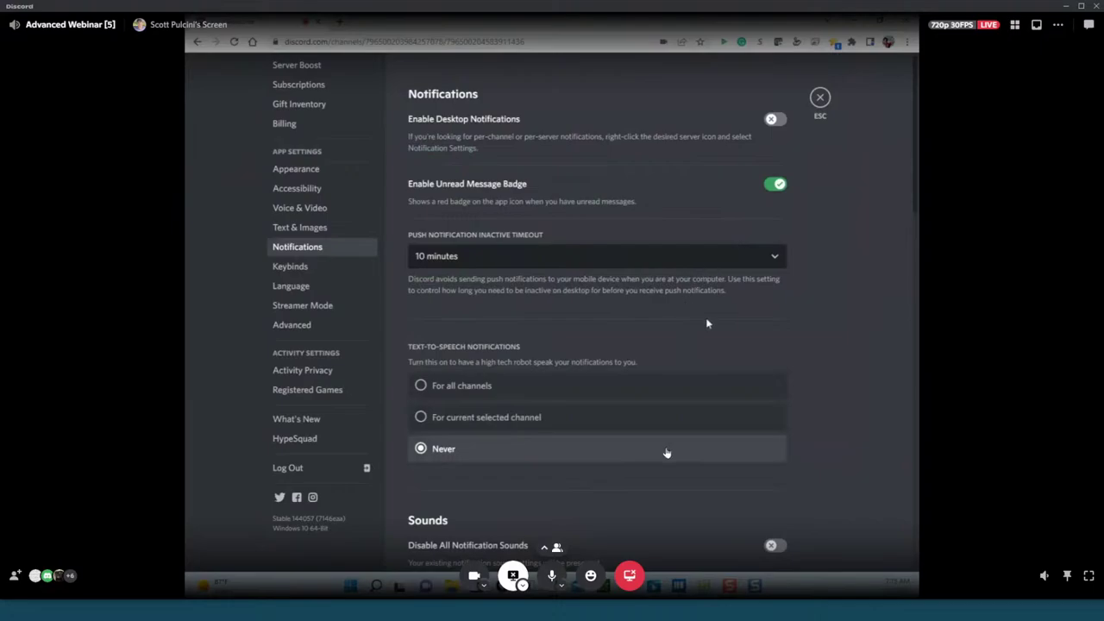
# Review Discord's notification sound options, including user and viewer join and leave, and return to the Russell 2000 Bookmap window.
pyautogui.scroll(-7, 703, 319)
pyautogui.scroll(-1, 702, 325)
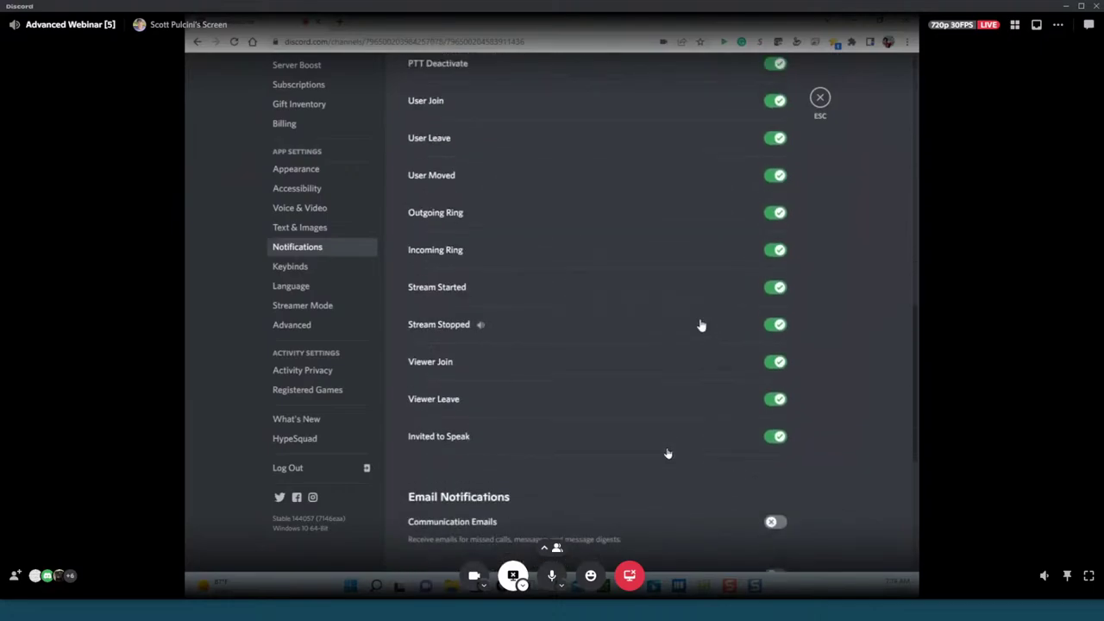
pyautogui.scroll(3, 701, 326)
pyautogui.scroll(2, 695, 389)
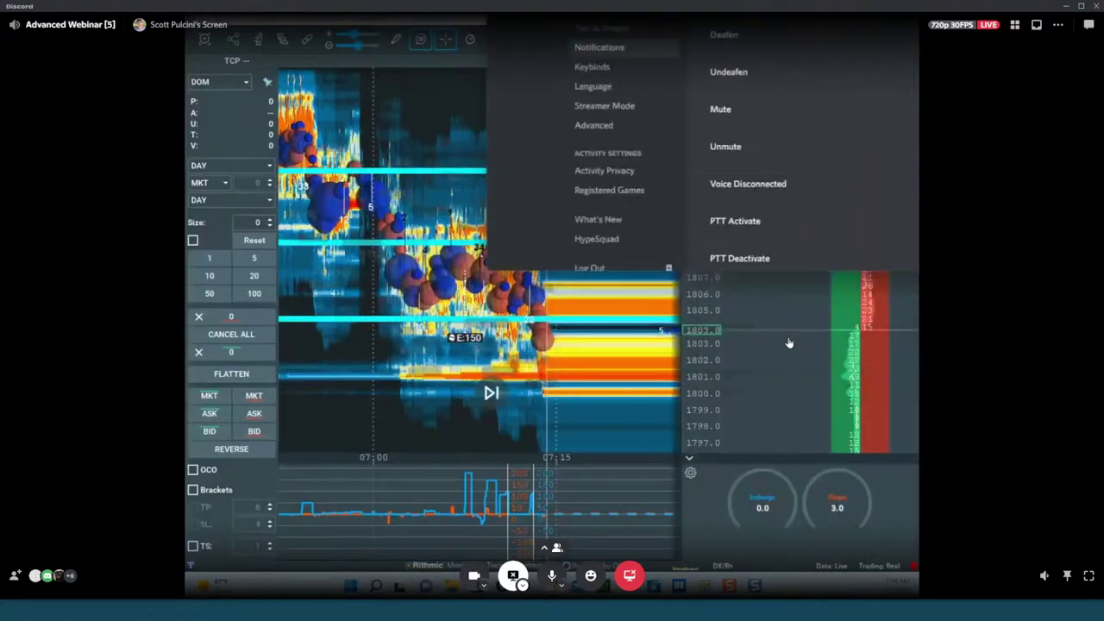
pyautogui.click(789, 342)
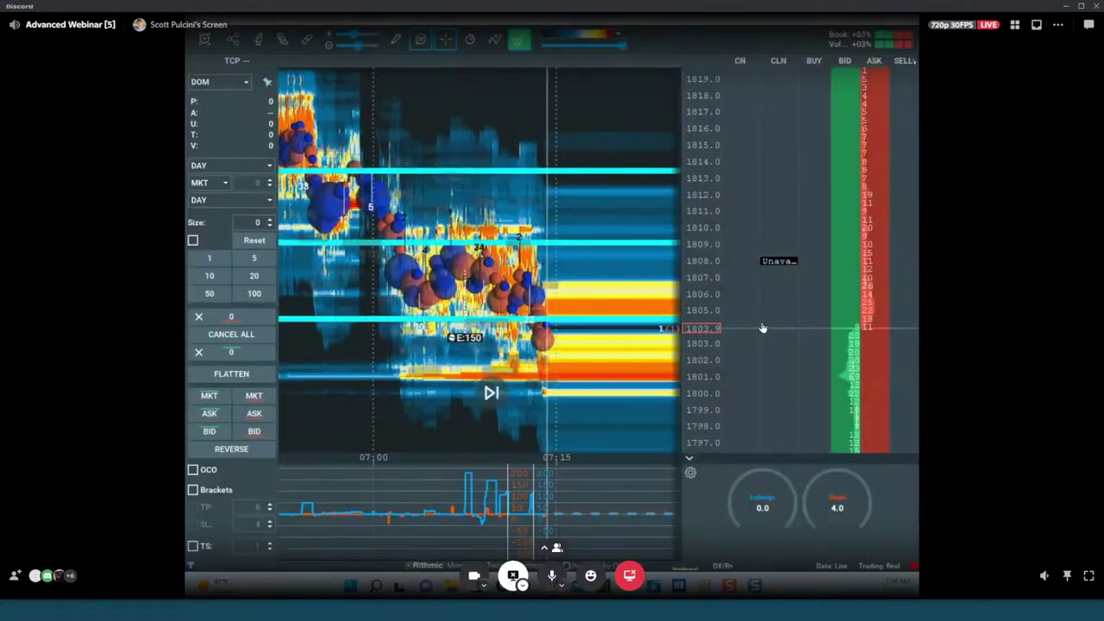
# Bring up the E-mini Nasdaq-100 Bookmap window full screen, examine its heatmap between about 12095 and 12140, and move the window away.
pyautogui.moveTo(303, 197); pyautogui.dragTo(706, 78)
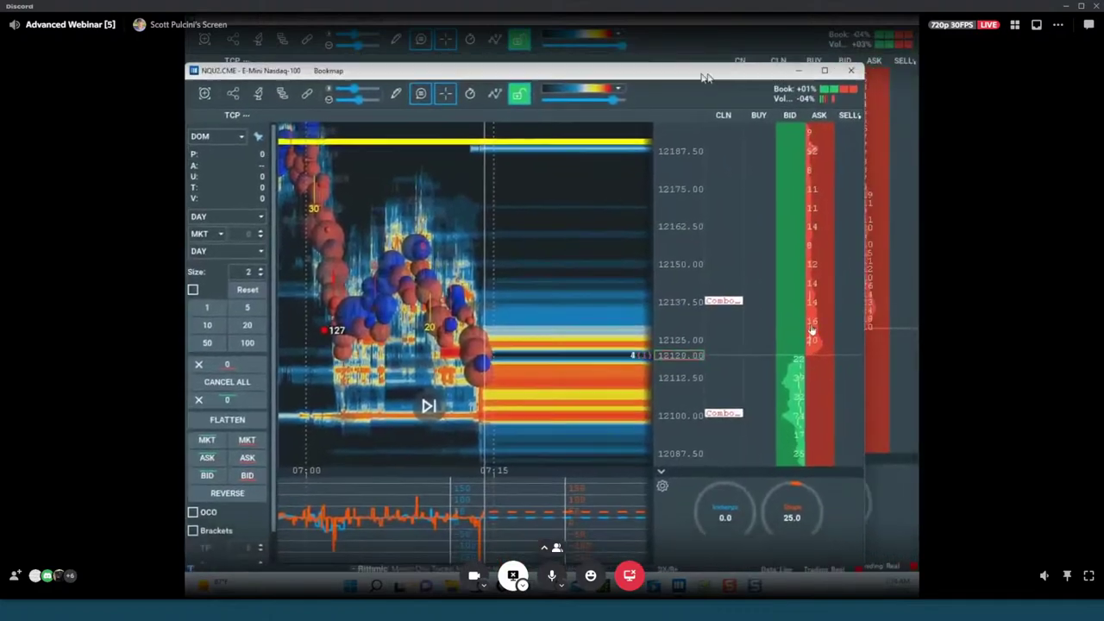
pyautogui.doubleClick(703, 74)
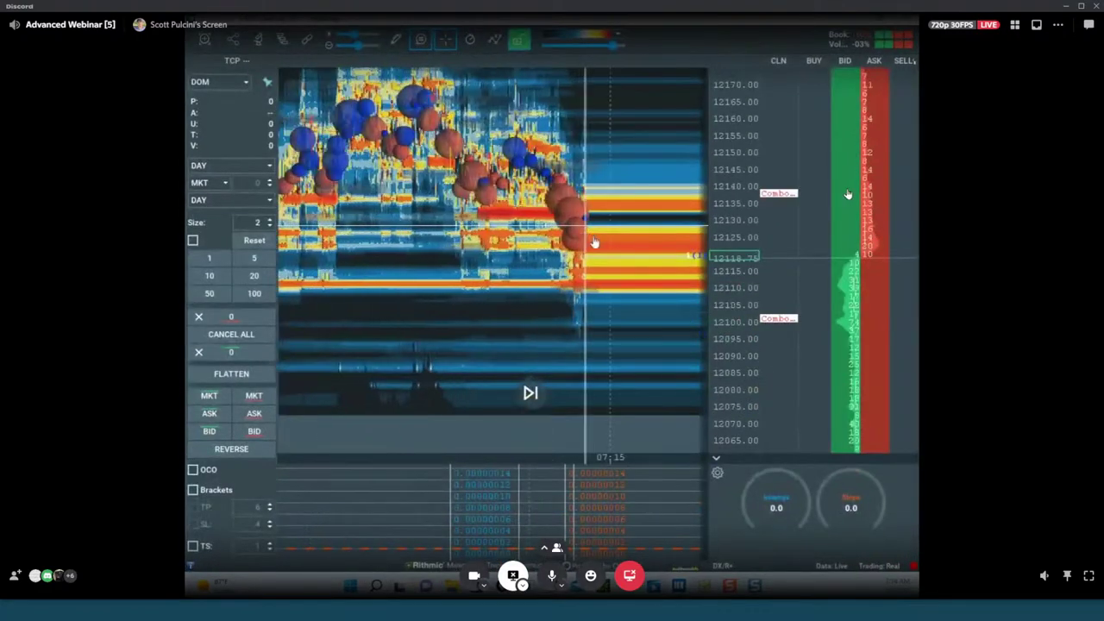
pyautogui.scroll(5, 593, 242)
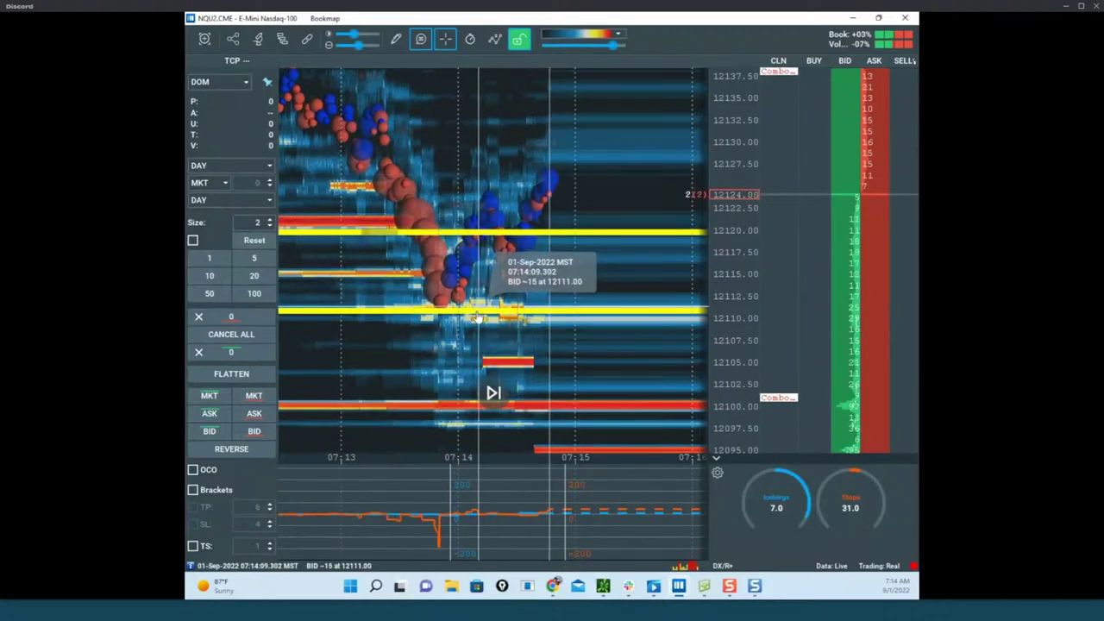
pyautogui.scroll(2, 475, 240)
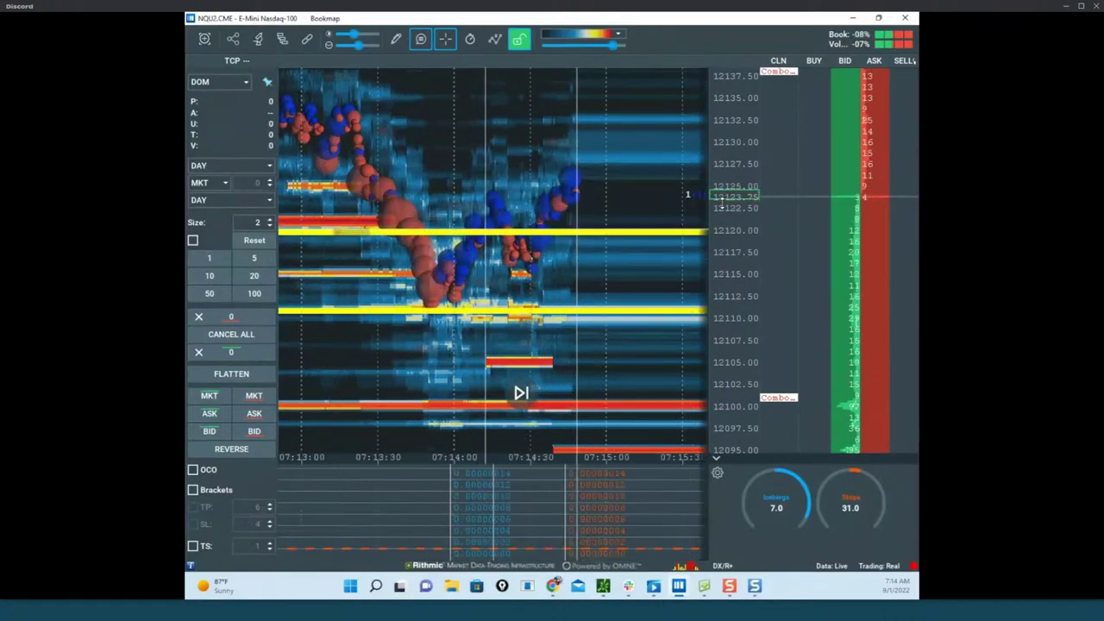
pyautogui.scroll(3, 695, 201)
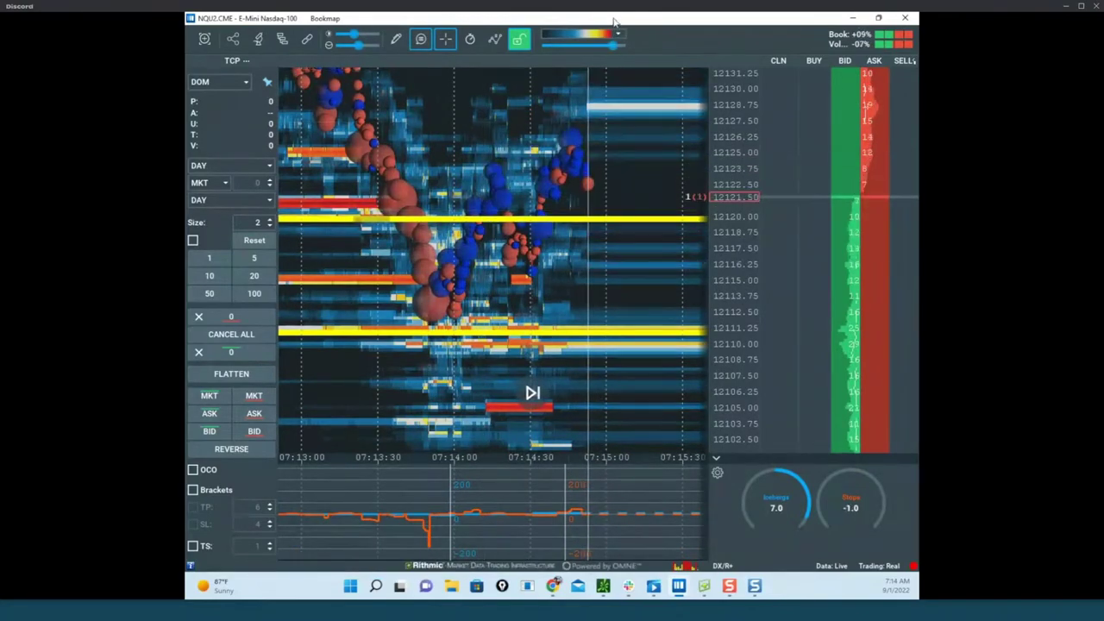
pyautogui.scroll(-3, 726, 116)
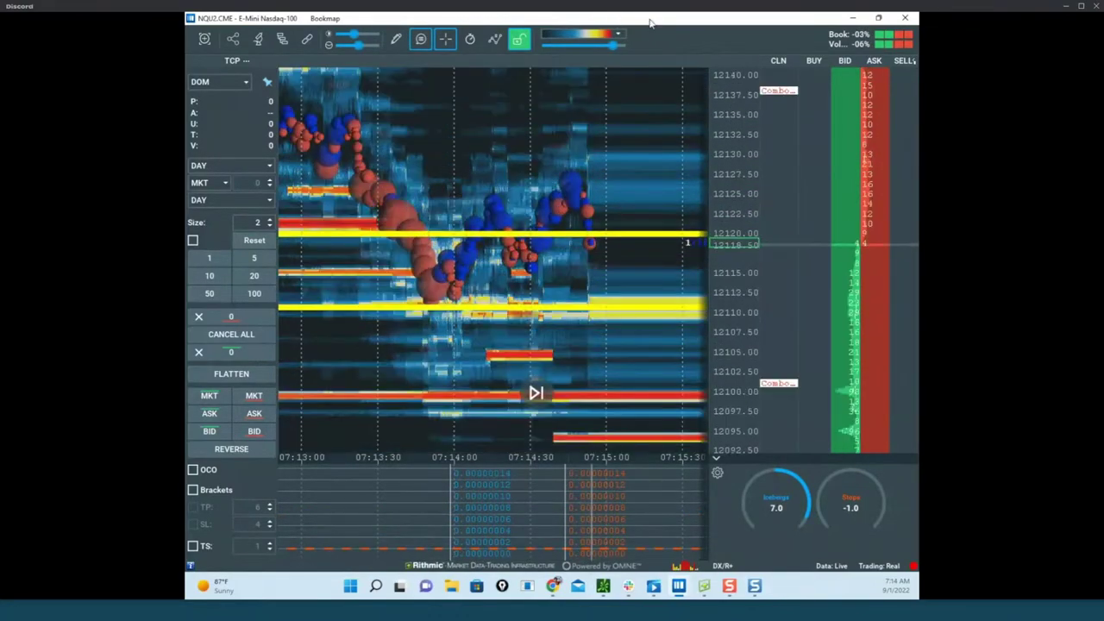
pyautogui.moveTo(648, 19); pyautogui.dragTo(185, 95)
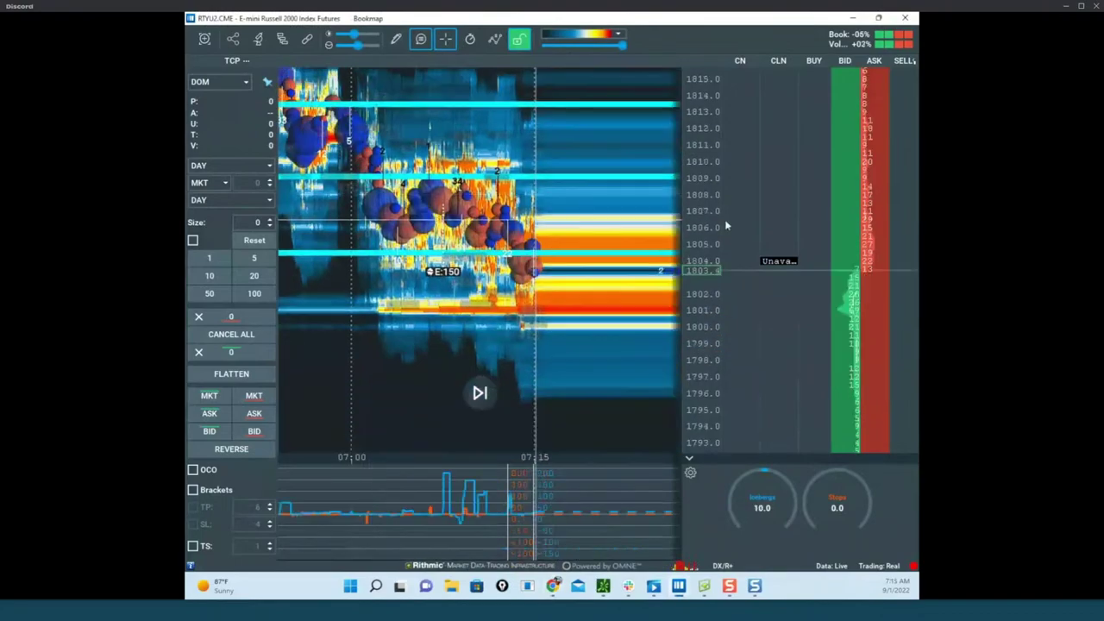
# Enter drawing edit mode on the Russell 2000 heatmap and change the cyan horizontal line near 1809 to blue, saving the style.
pyautogui.rightClick(607, 208)
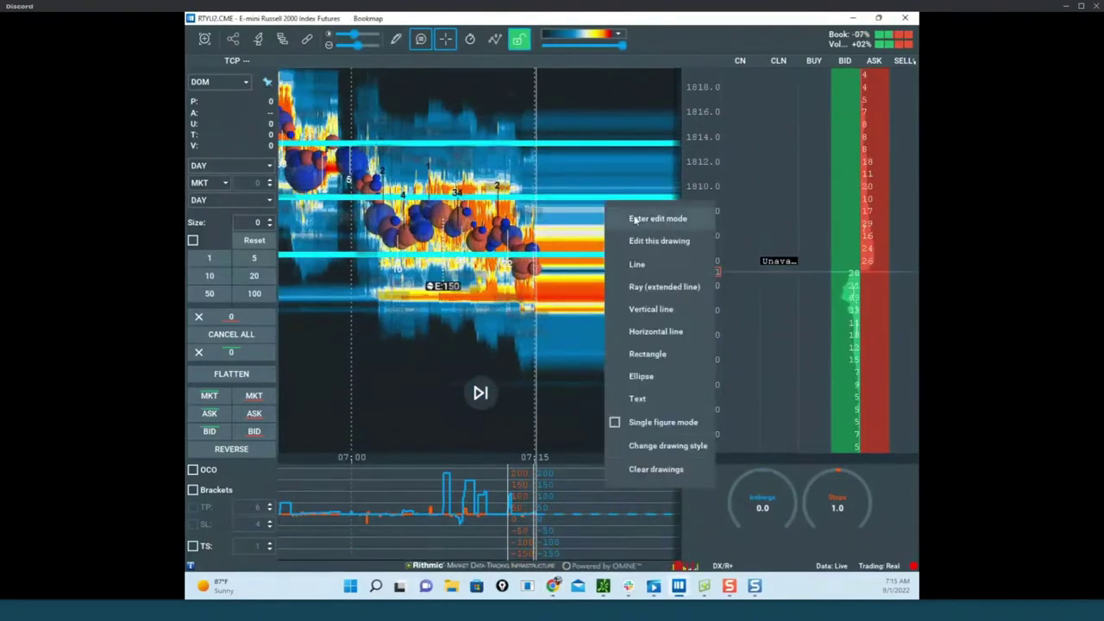
pyautogui.click(637, 220)
pyautogui.rightClick(620, 199)
pyautogui.click(635, 217)
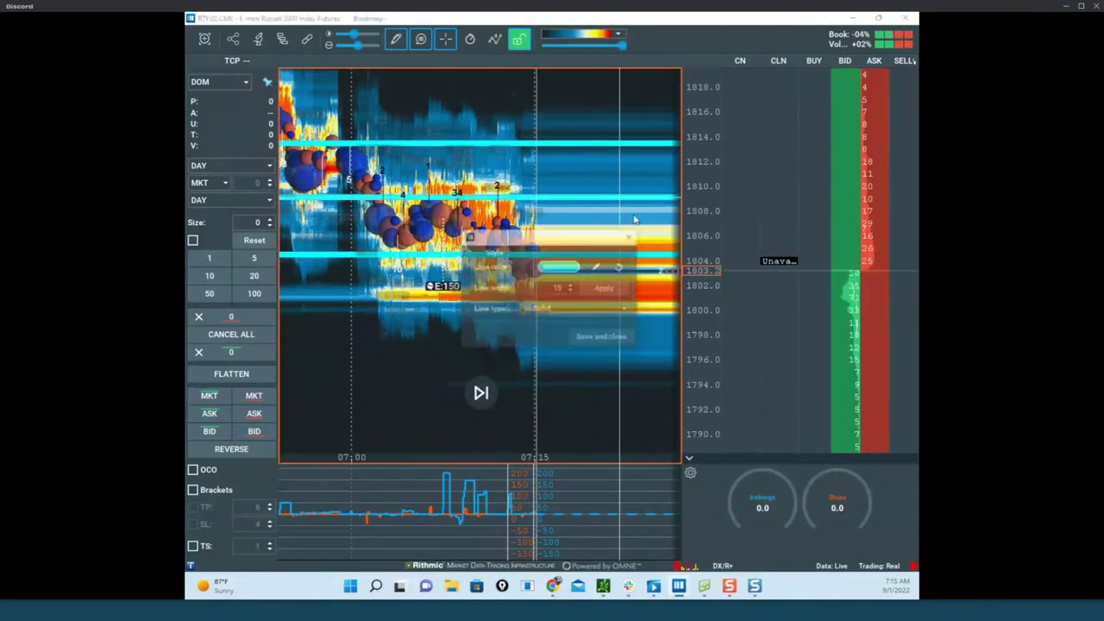
pyautogui.click(561, 269)
pyautogui.click(470, 250)
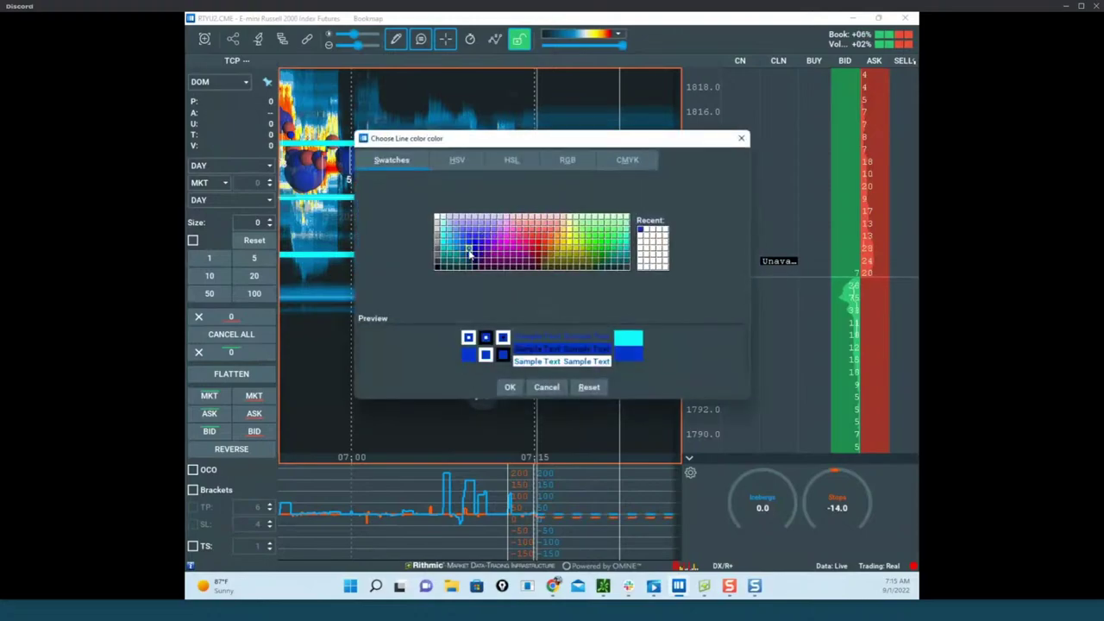
pyautogui.click(509, 387)
pyautogui.click(607, 343)
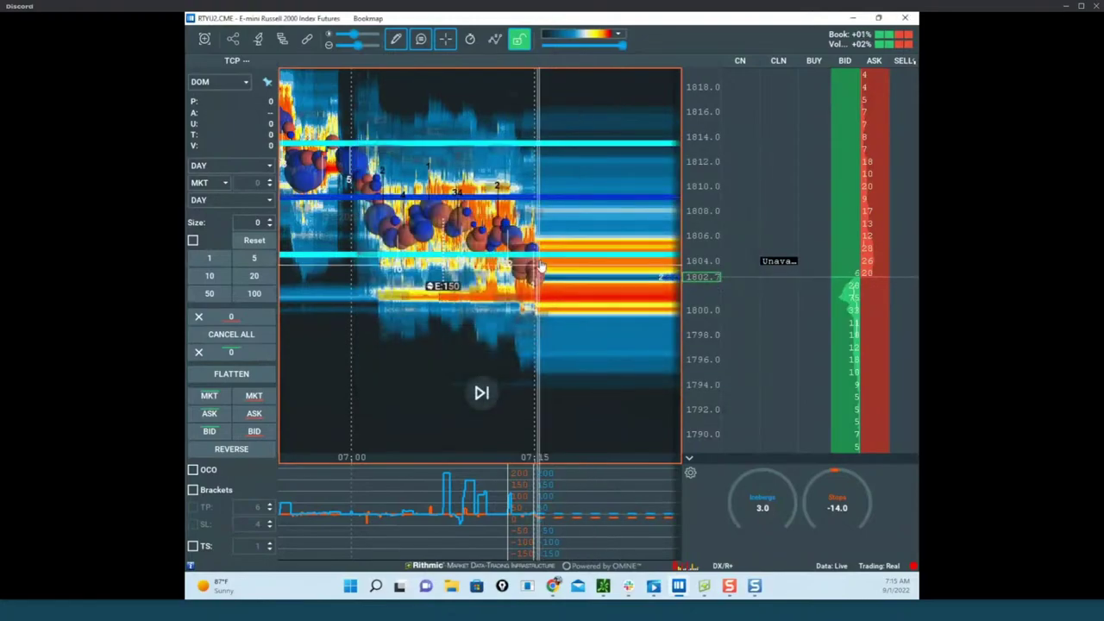
# Recolor the cyan horizontal line near 1804.5 on the Russell 2000 heatmap to dark blue and leave drawing edit mode.
pyautogui.rightClick(546, 260)
pyautogui.doubleClick(561, 274)
pyautogui.click(562, 265)
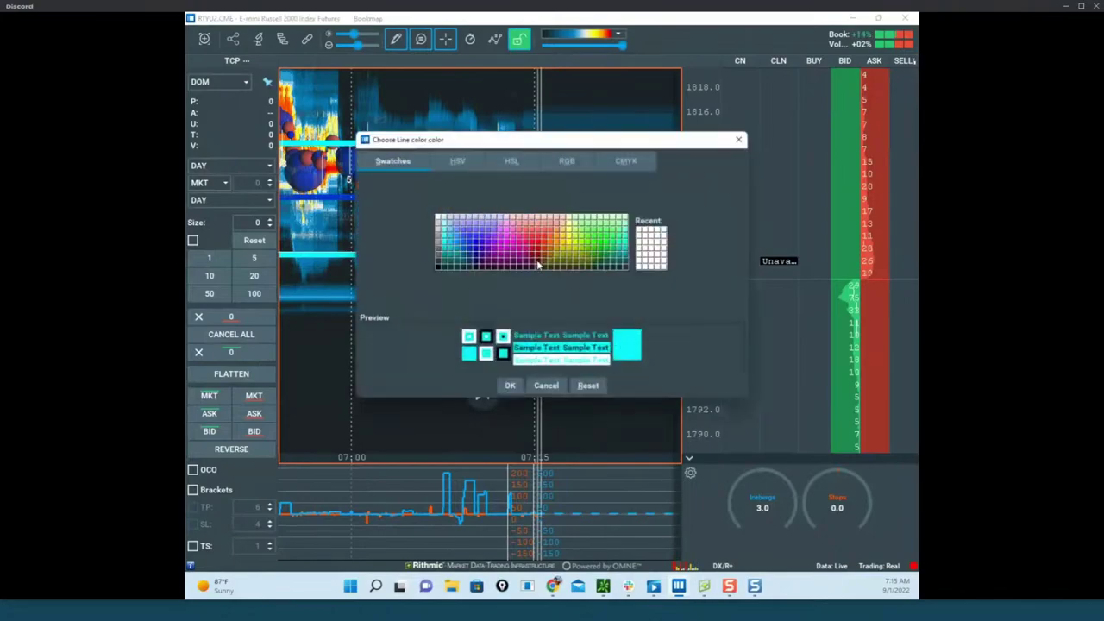
pyautogui.click(475, 257)
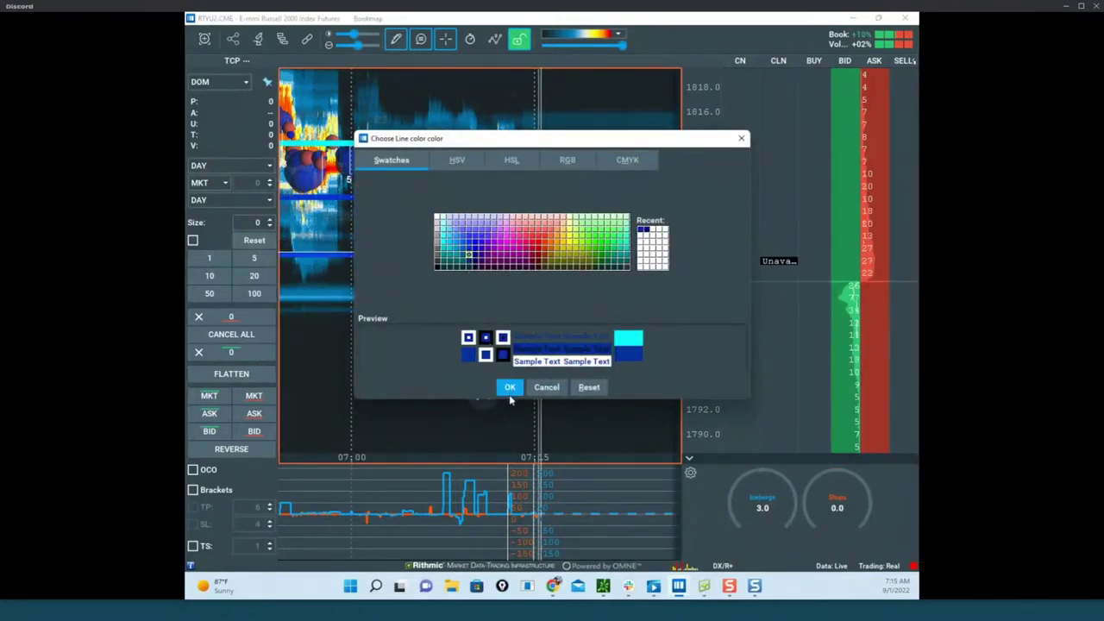
pyautogui.click(509, 387)
pyautogui.click(607, 340)
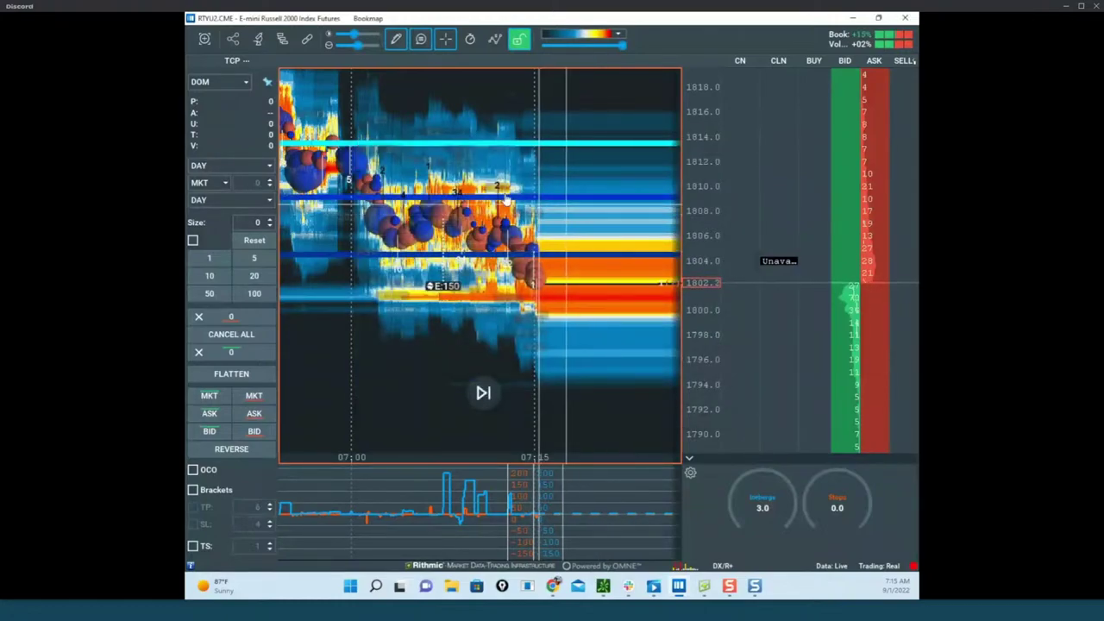
pyautogui.moveTo(712, 245); pyautogui.dragTo(615, 184)
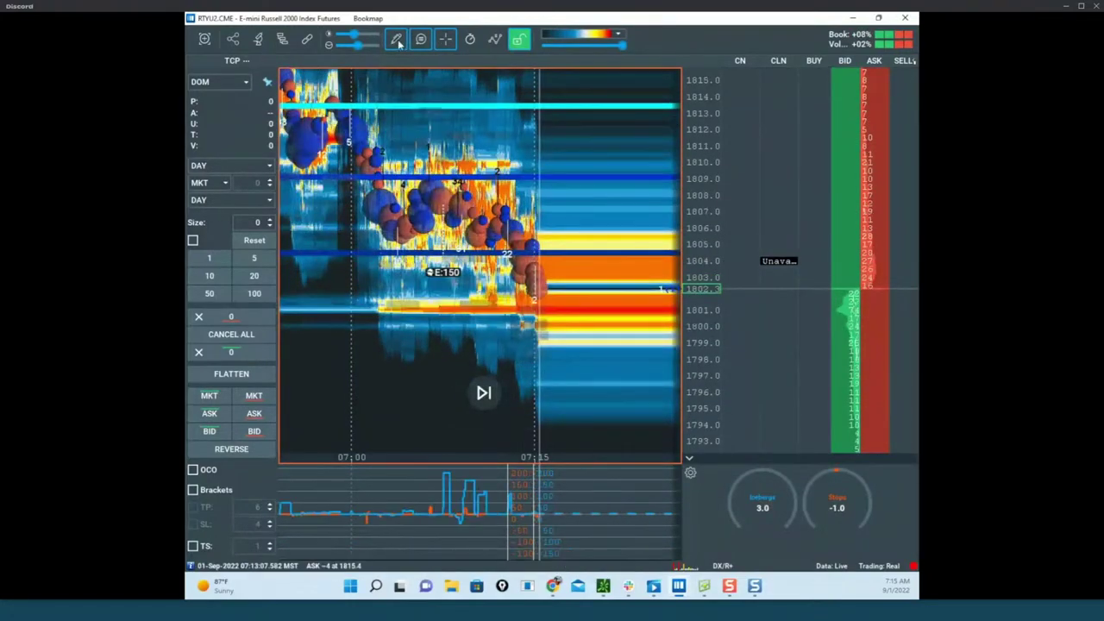
pyautogui.click(396, 39)
pyautogui.click(407, 69)
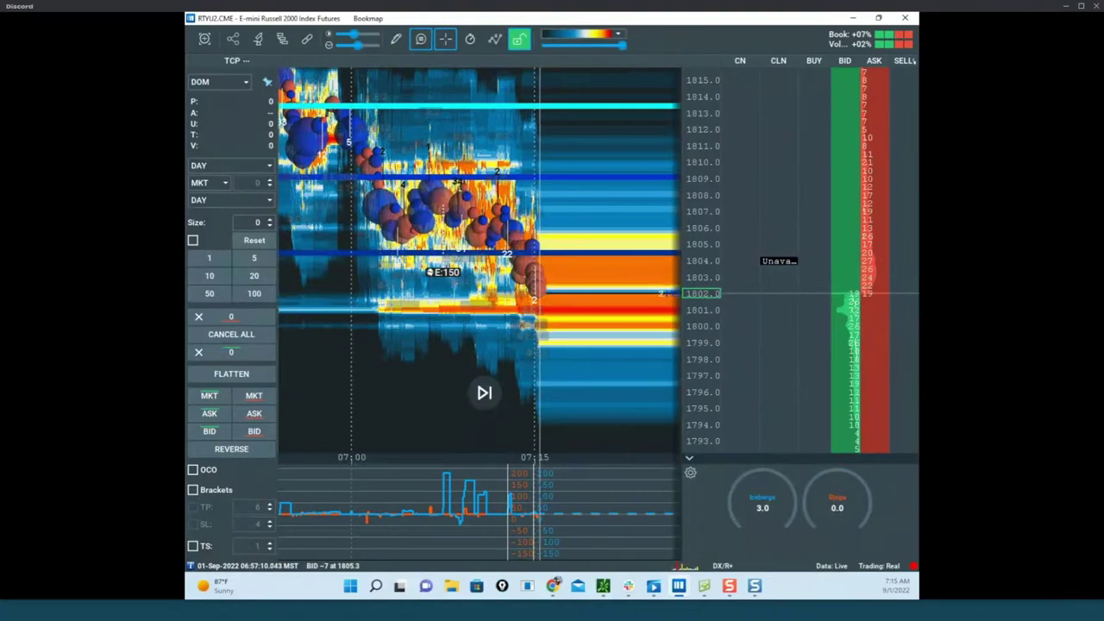
# Move the Russell 2000 window away, show the E-mini Nasdaq-100 Bookmap window full screen and clear the 5-minute /NQ chart off it.
pyautogui.moveTo(186, 336); pyautogui.dragTo(186, 289)
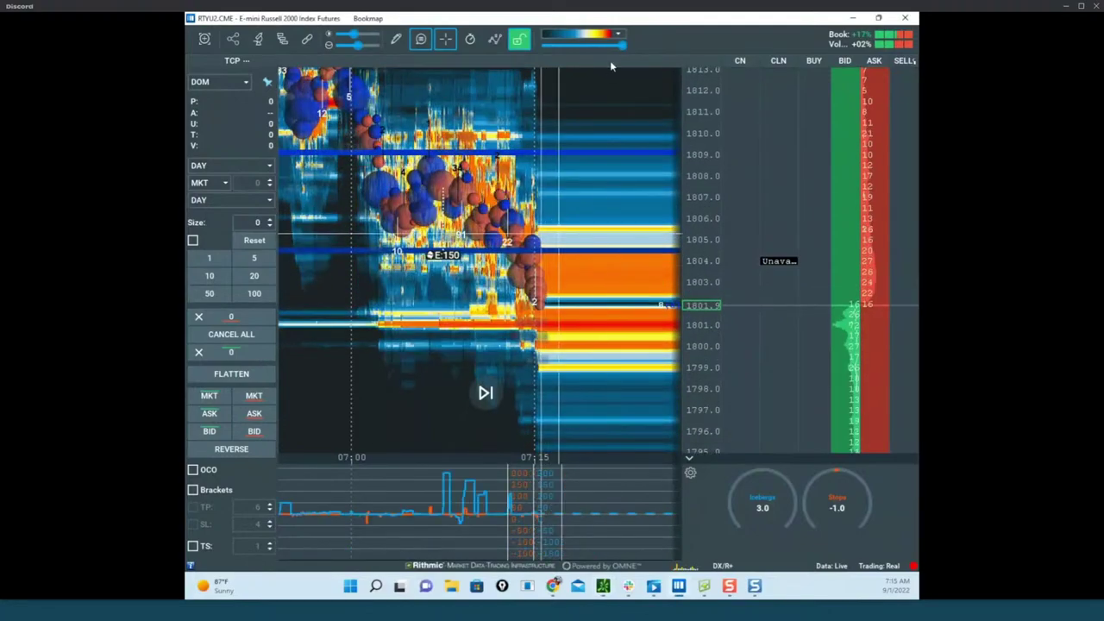
pyautogui.moveTo(614, 22); pyautogui.dragTo(186, 207)
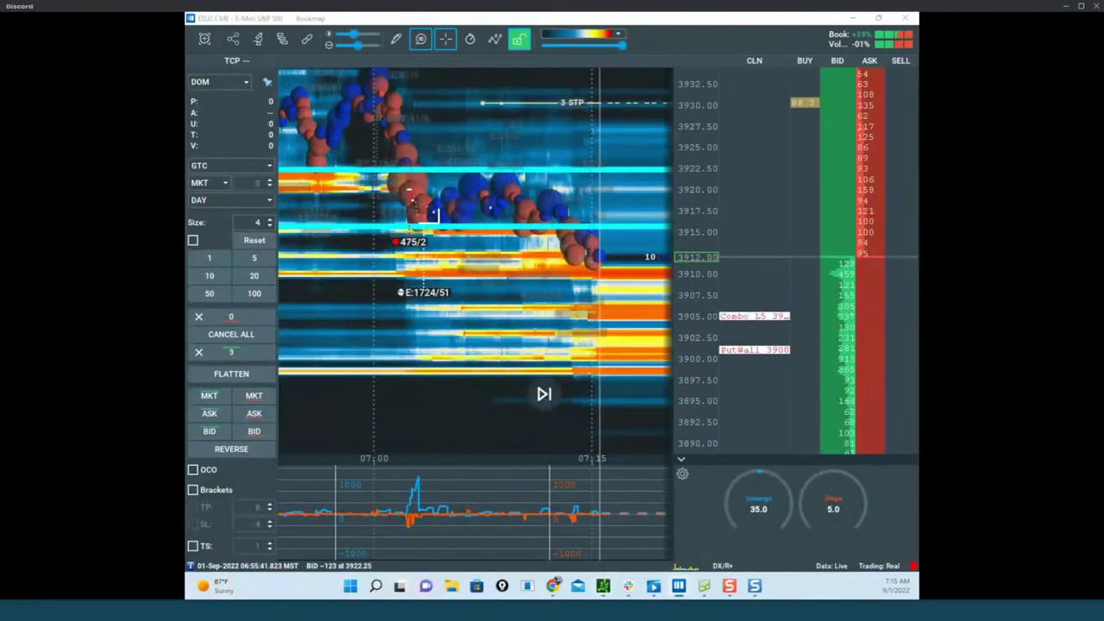
pyautogui.moveTo(186, 100); pyautogui.dragTo(702, 57)
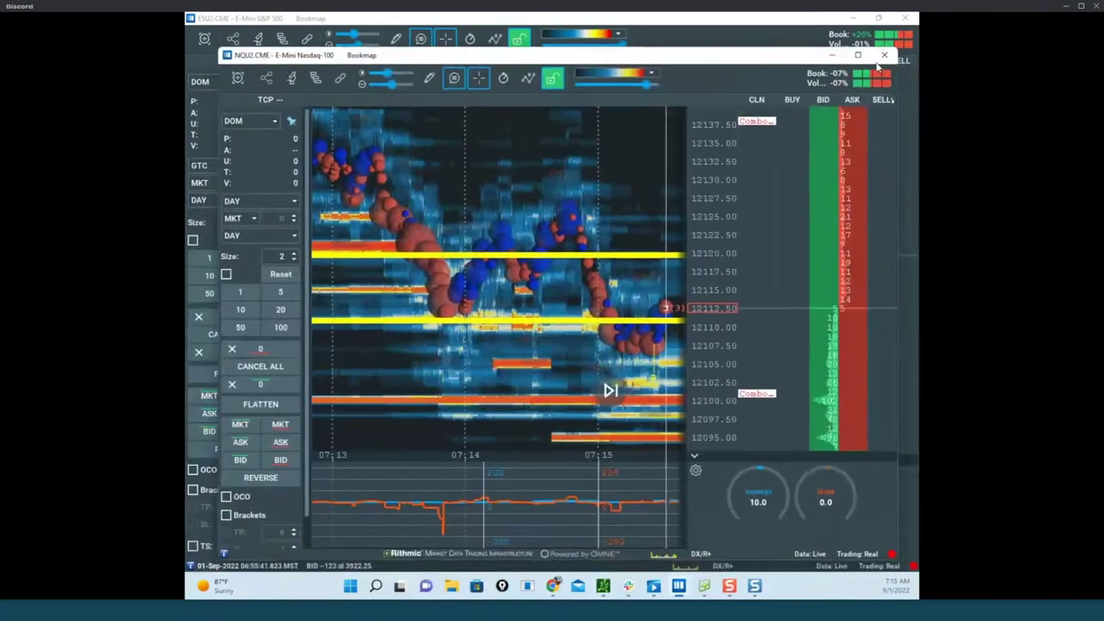
pyautogui.click(858, 55)
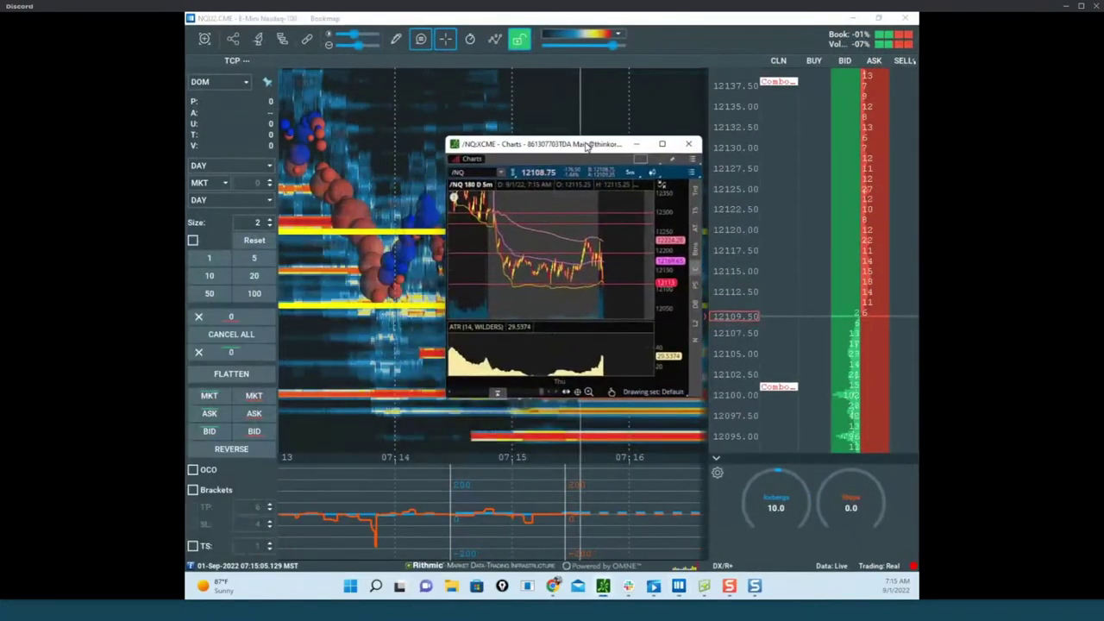
pyautogui.moveTo(588, 146); pyautogui.dragTo(186, 371)
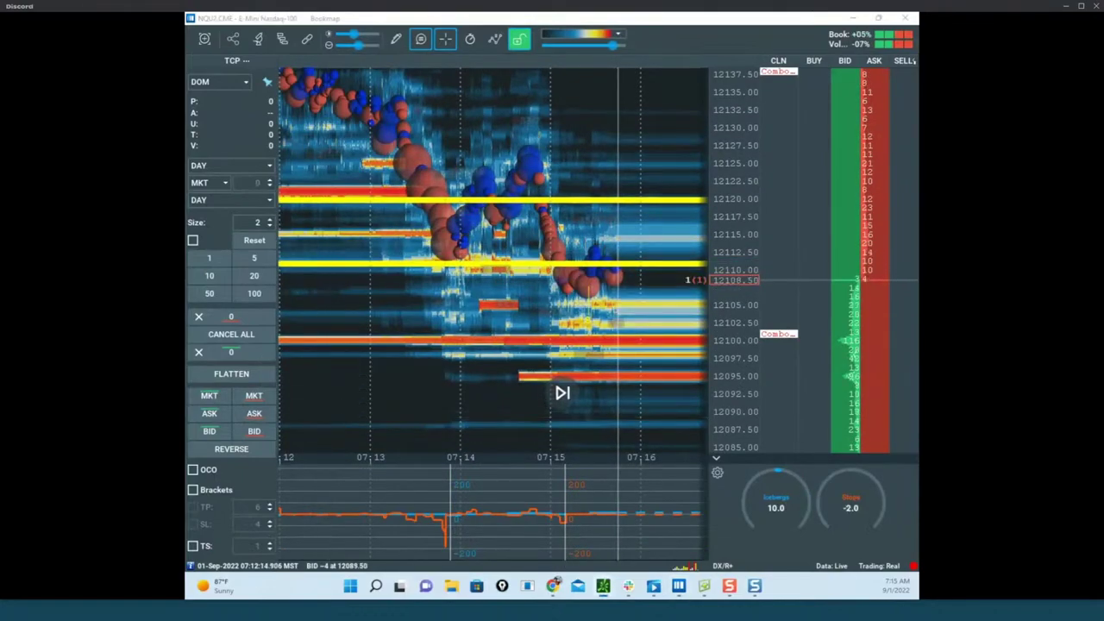
# Show the hourly /NQ chart full screen, mark the past range below 12200 and the current price in yellow, and erase the markings.
pyautogui.moveTo(343, 328); pyautogui.dragTo(572, 194)
pyautogui.click(641, 192)
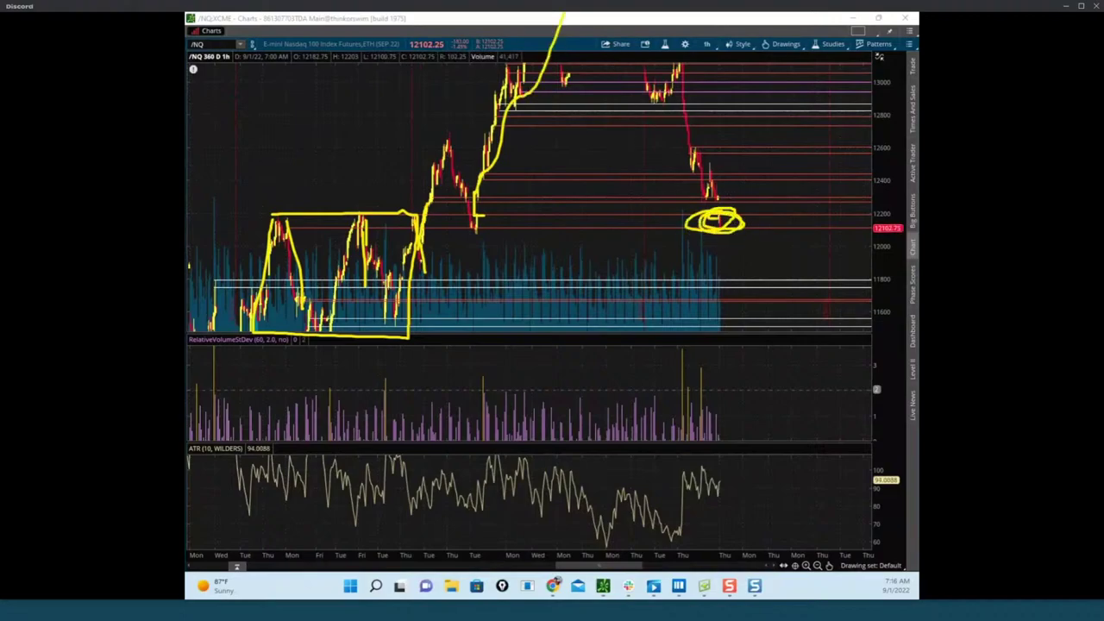
pyautogui.press('e')
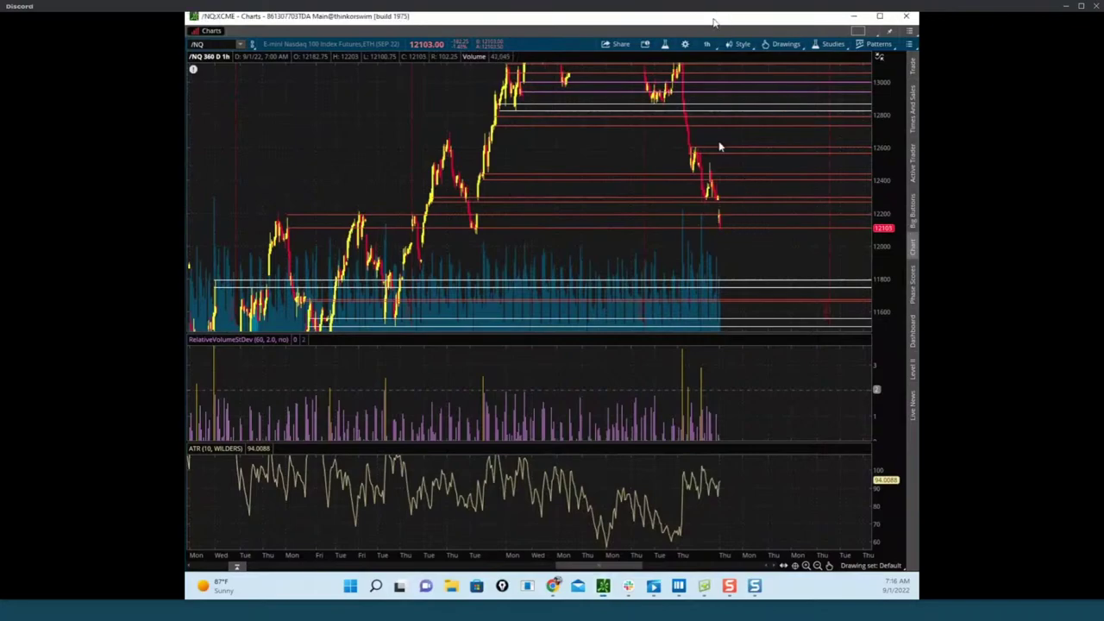
# Move the /NQ chart away and examine the Nasdaq-100 heatmap between about 12080 and 12132.
pyautogui.moveTo(715, 20); pyautogui.dragTo(186, 203)
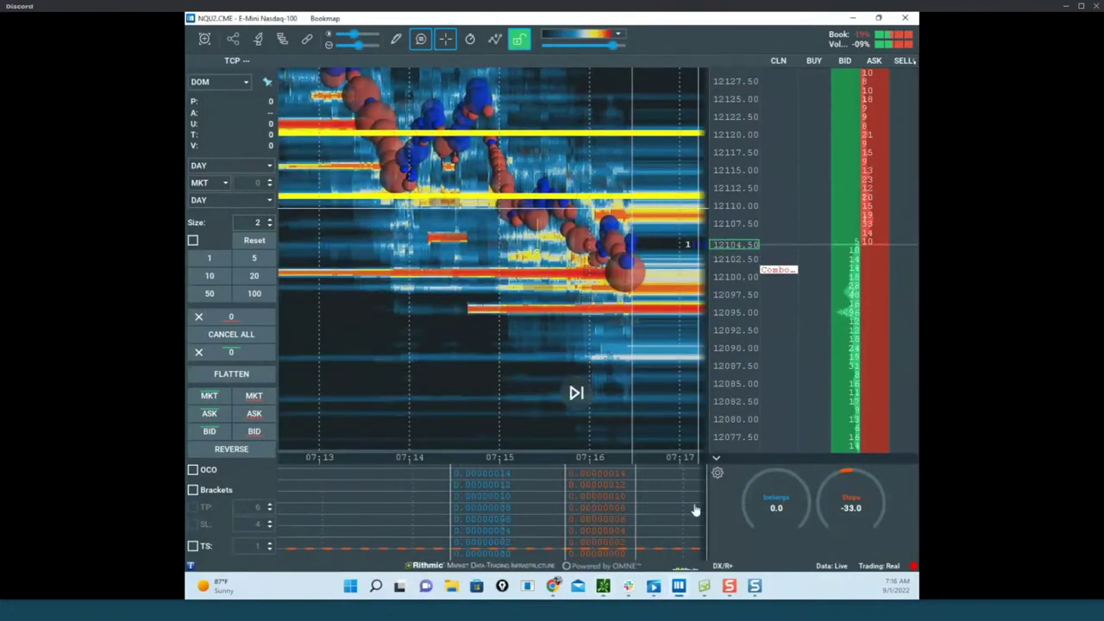
pyautogui.moveTo(682, 311); pyautogui.dragTo(635, 301)
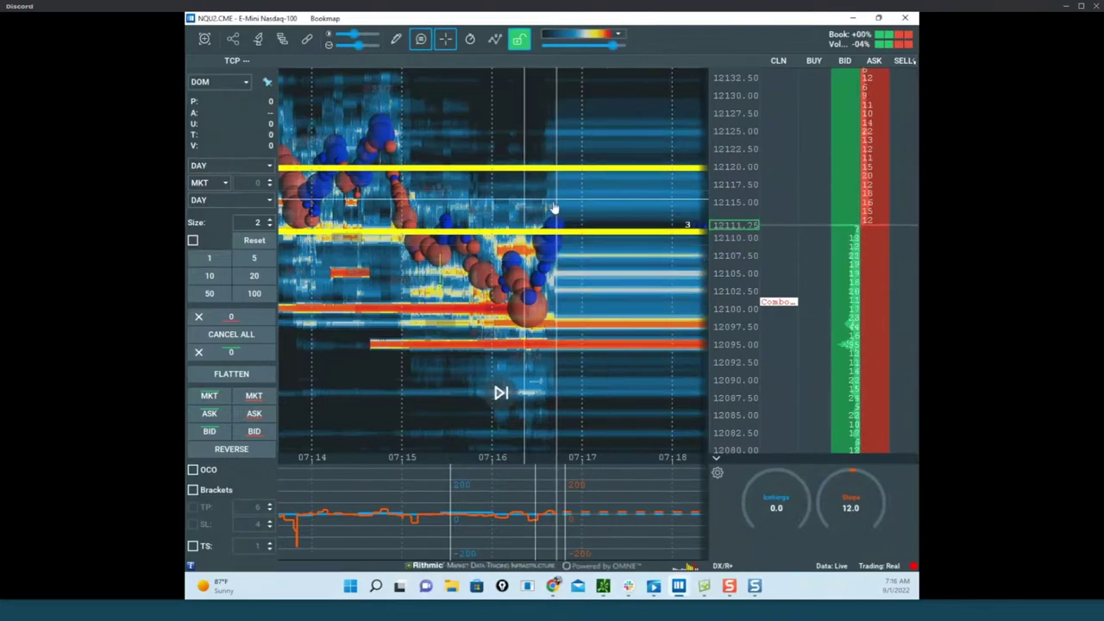
pyautogui.scroll(-2, 570, 203)
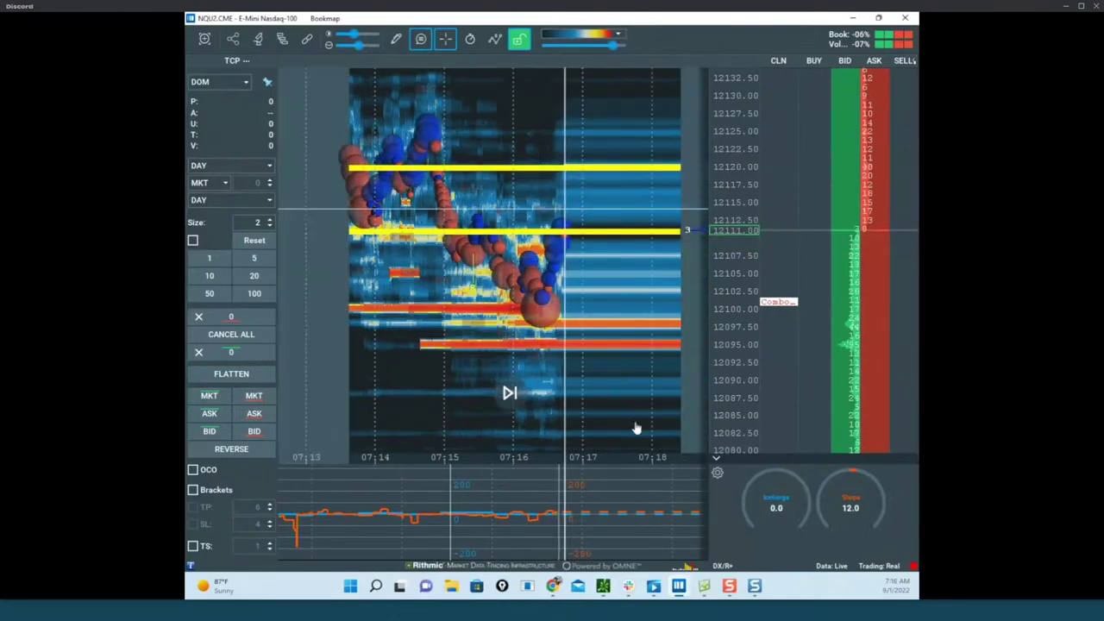
# Switch to the Light Sweet Crude Oil Bookmap window and examine its heatmap between about 86.00 and 88.10.
pyautogui.moveTo(679, 586)
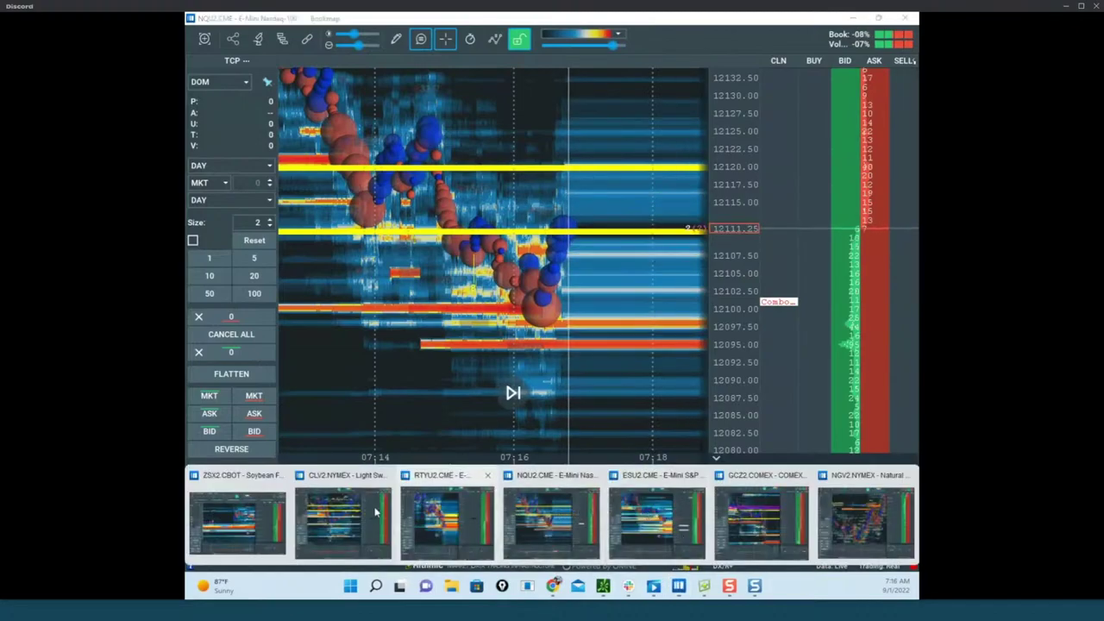
pyautogui.click(349, 511)
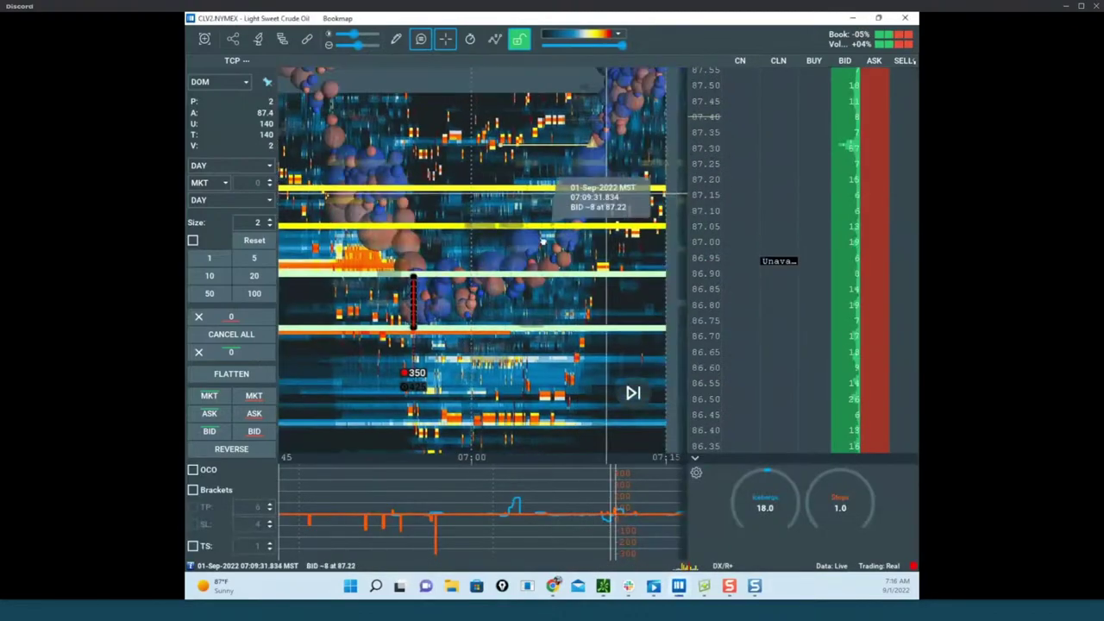
pyautogui.moveTo(542, 241); pyautogui.dragTo(529, 254)
pyautogui.scroll(-3, 703, 164)
pyautogui.moveTo(641, 189); pyautogui.dragTo(625, 178)
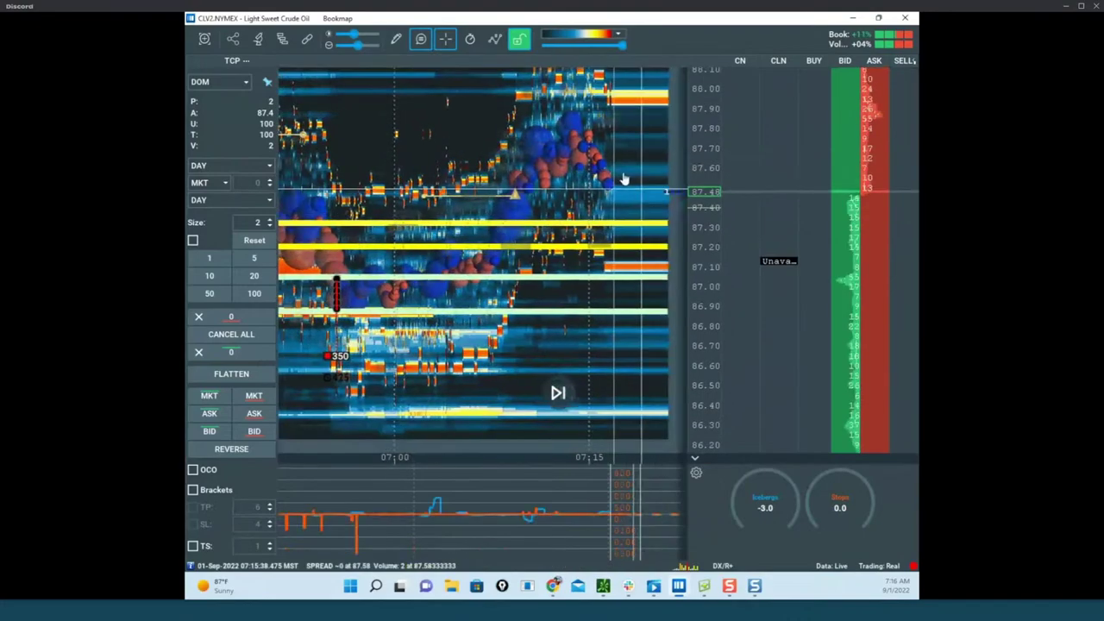
pyautogui.moveTo(645, 240); pyautogui.dragTo(648, 212)
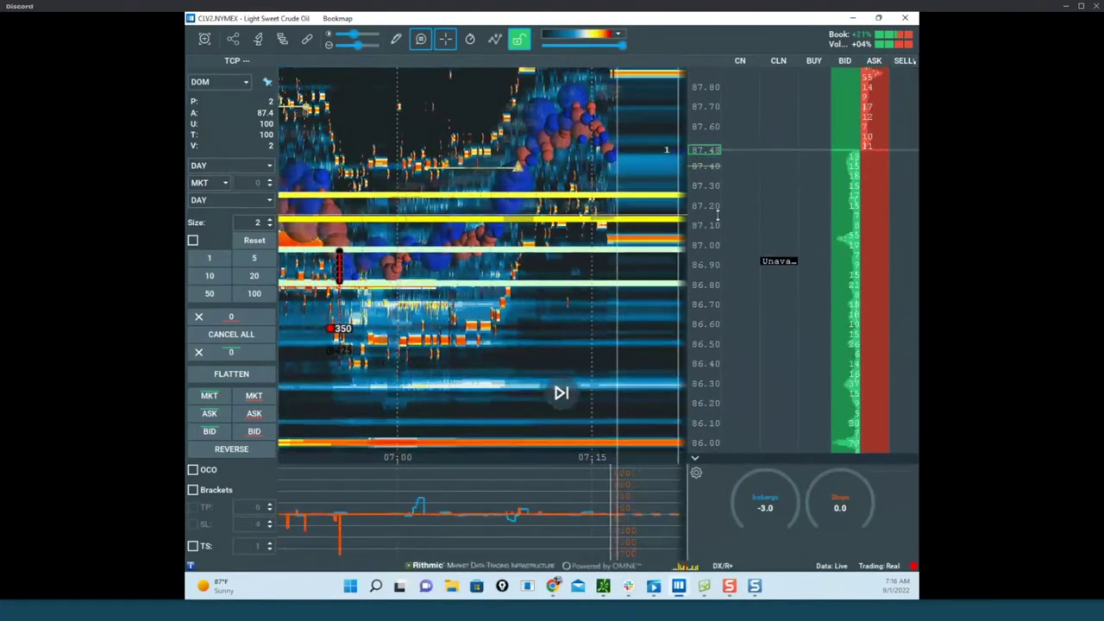
pyautogui.scroll(2, 718, 215)
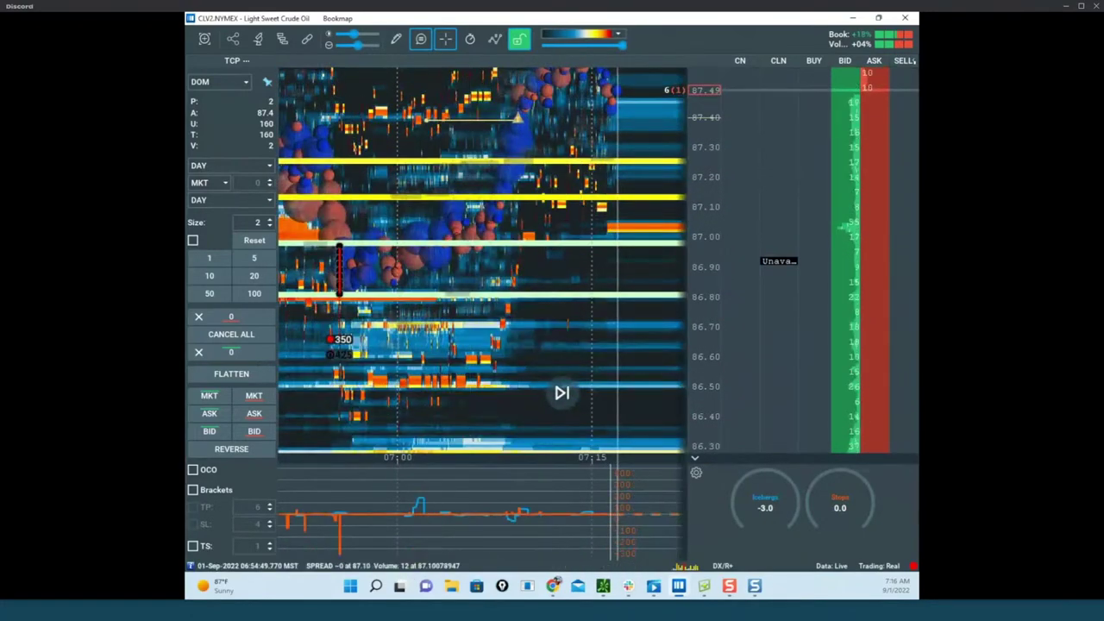
# Bring up the 5-minute /CL chart full screen, review crude oil's price against the VWAP bands, and move the chart away.
pyautogui.moveTo(368, 126); pyautogui.dragTo(635, 126)
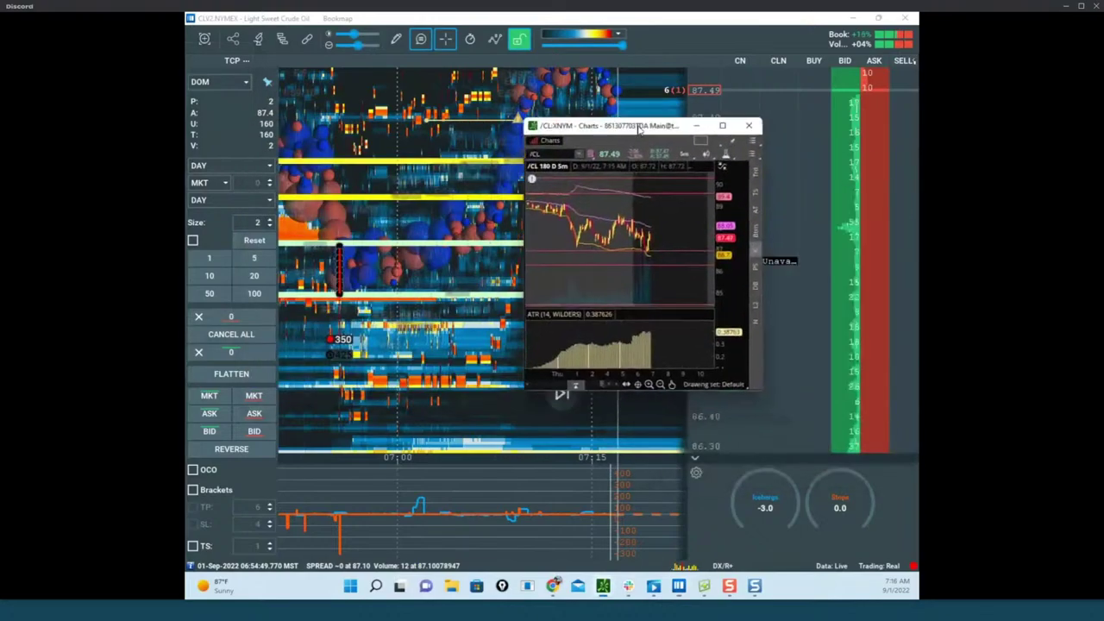
pyautogui.click(725, 126)
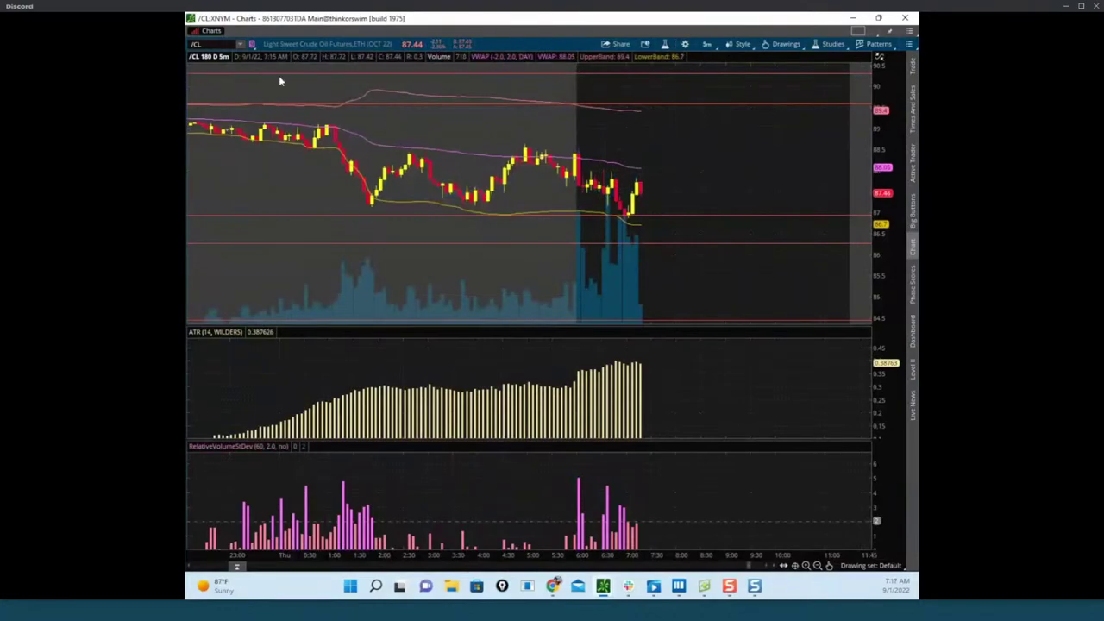
pyautogui.moveTo(279, 82); pyautogui.dragTo(916, 389)
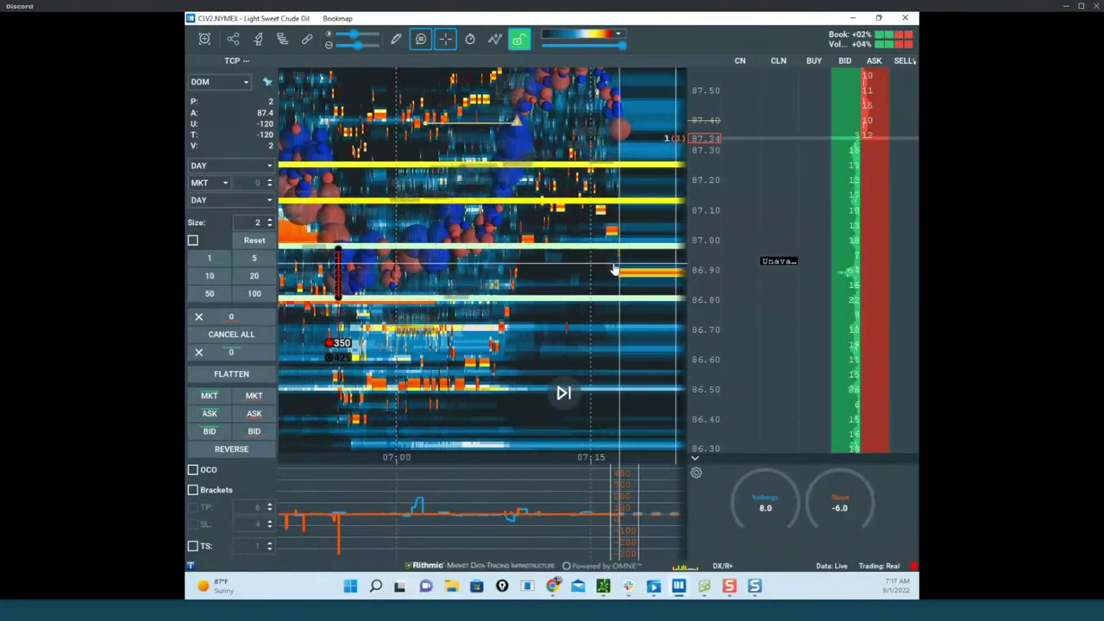
# Inspect the crude oil bid liquidity around 86.80 and place a 2-contract sell stop just below 86.40.
pyautogui.scroll(1, 690, 293)
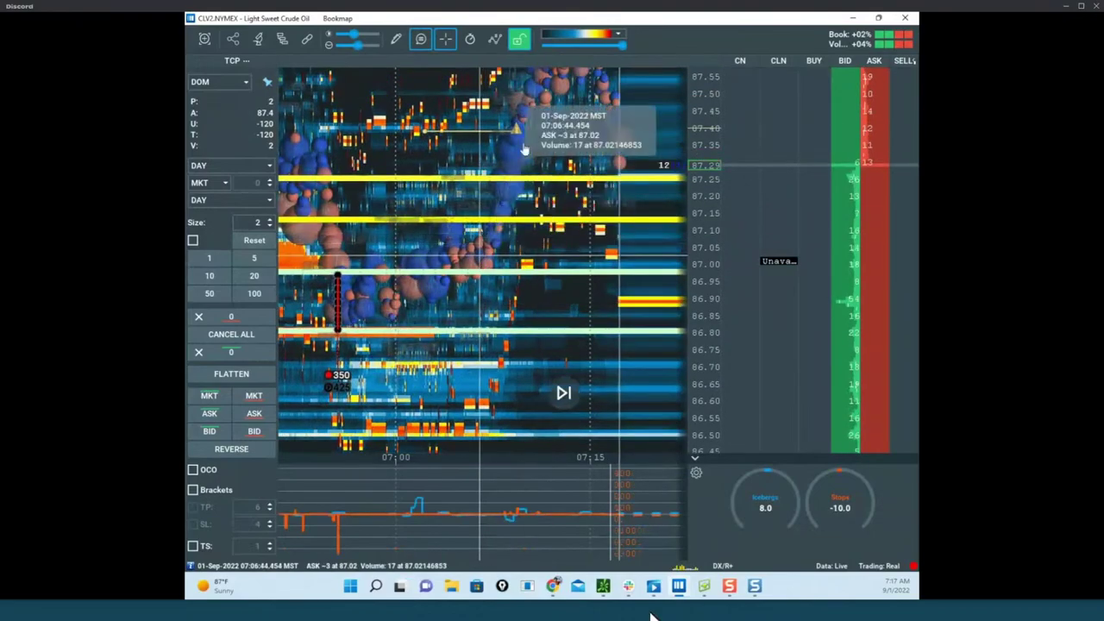
pyautogui.moveTo(602, 345); pyautogui.dragTo(599, 244)
pyautogui.scroll(2, 706, 243)
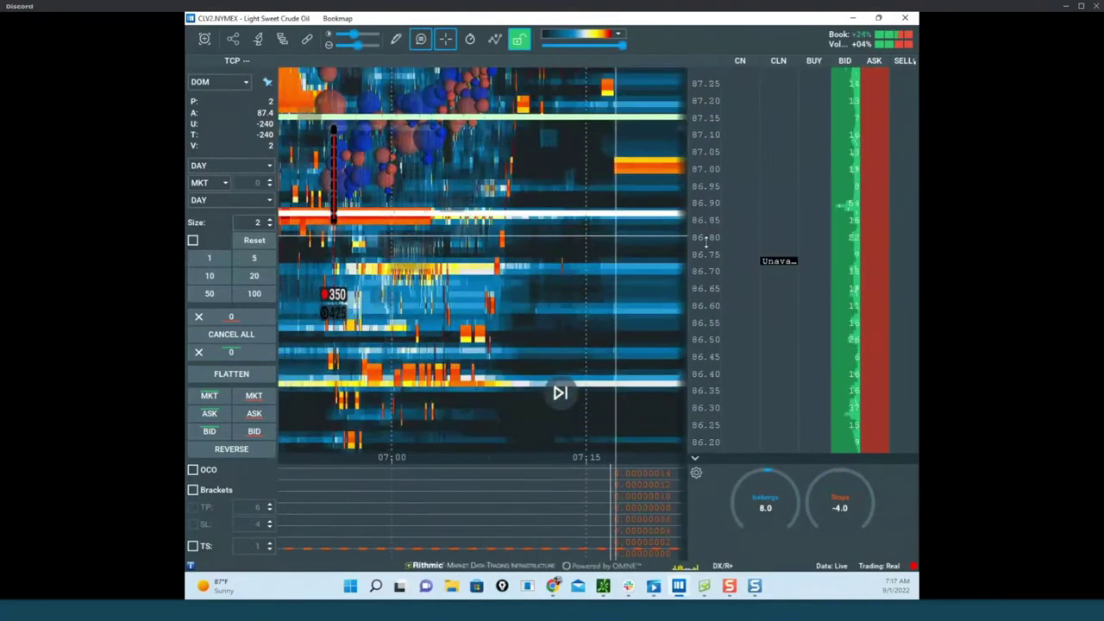
pyautogui.scroll(3, 705, 243)
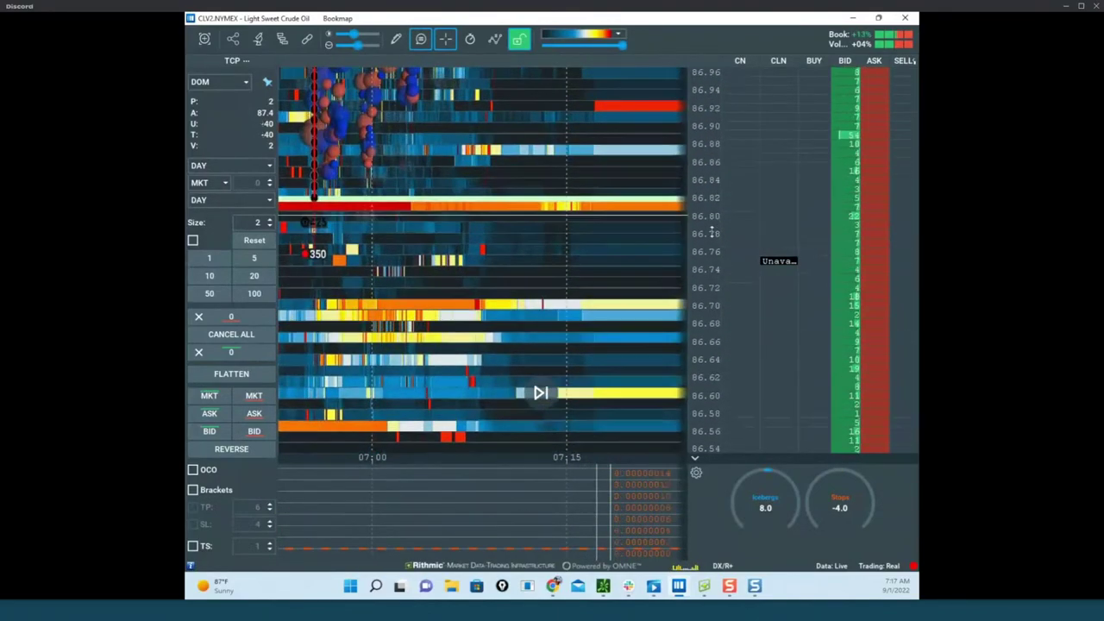
pyautogui.scroll(2, 712, 231)
pyautogui.scroll(2, 709, 198)
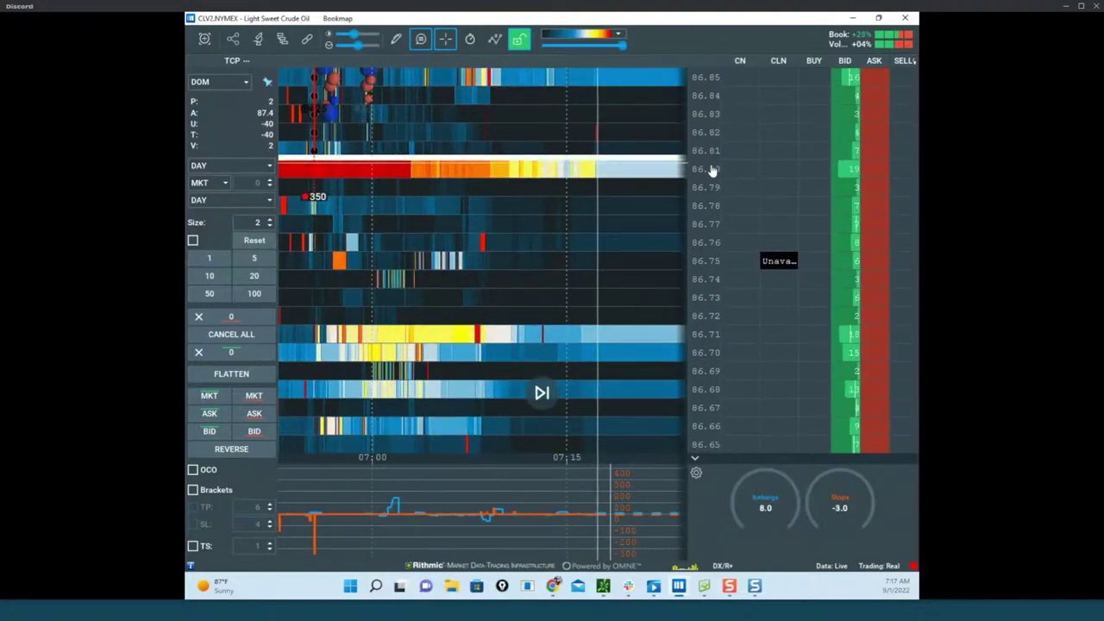
pyautogui.scroll(-3, 712, 170)
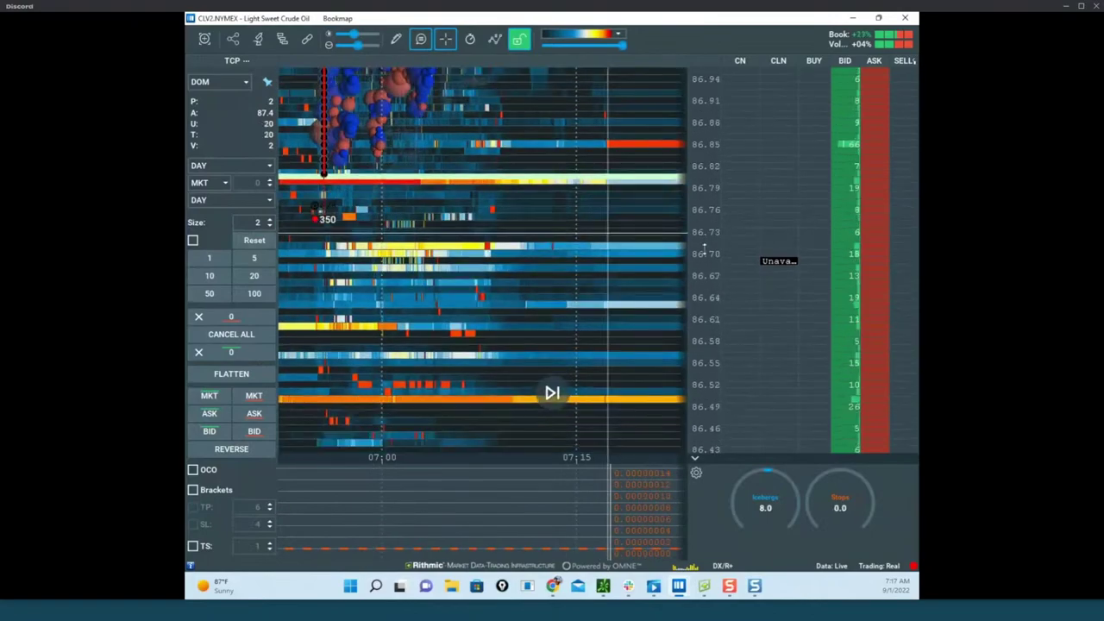
pyautogui.scroll(-3, 704, 249)
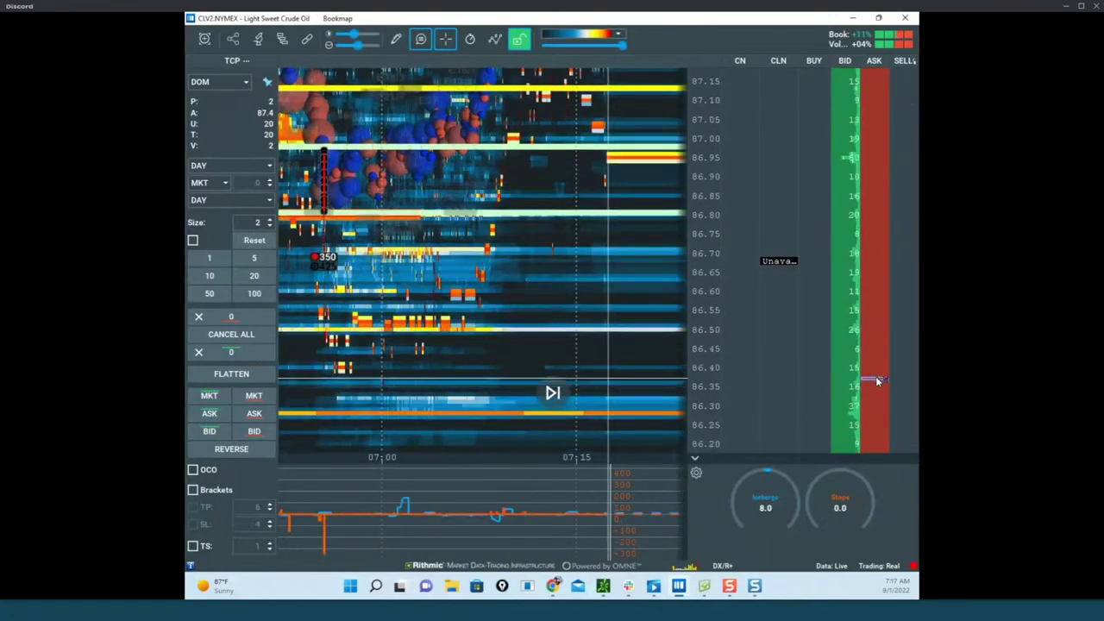
pyautogui.click(897, 373)
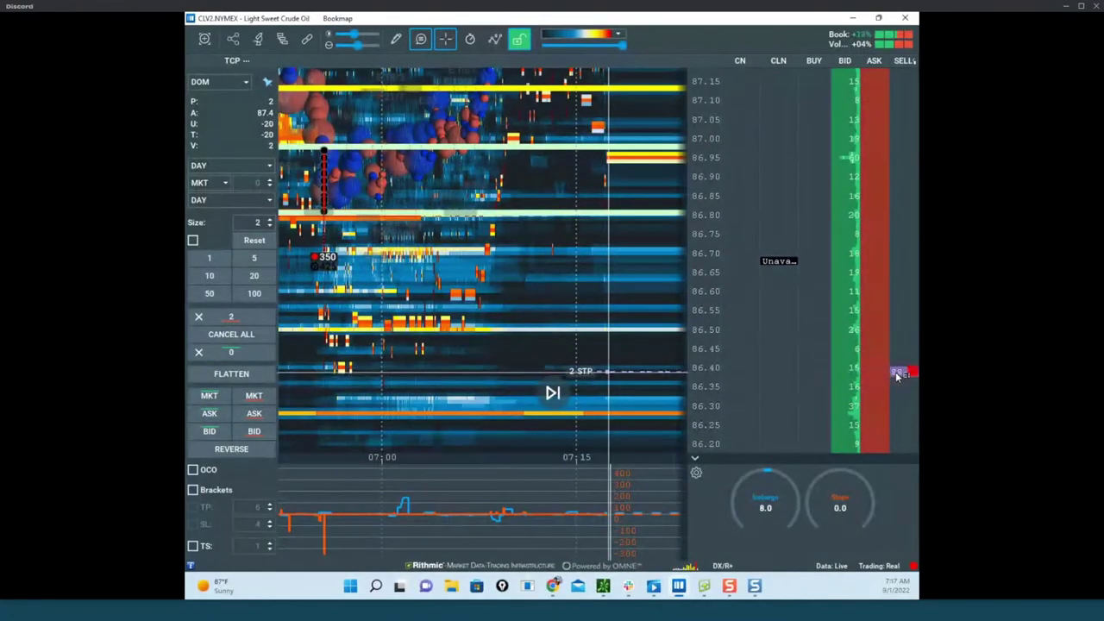
# Review the crude oil heatmap over a wider price range, return to the Nasdaq-100 Bookmap window and examine prices around 12100.
pyautogui.scroll(-3, 549, 207)
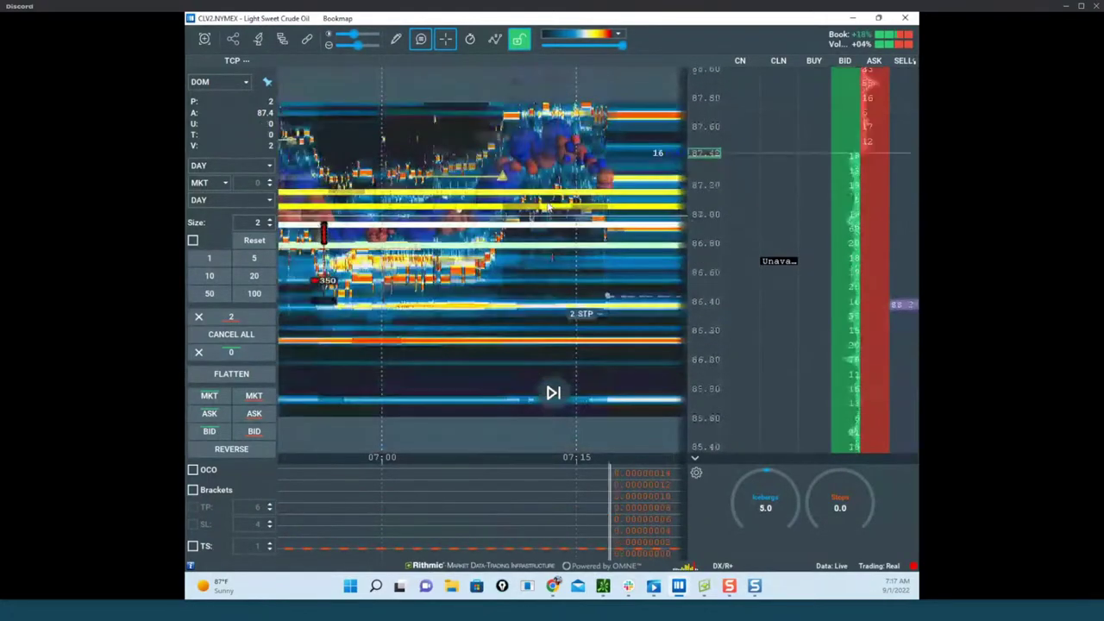
pyautogui.scroll(-3, 549, 207)
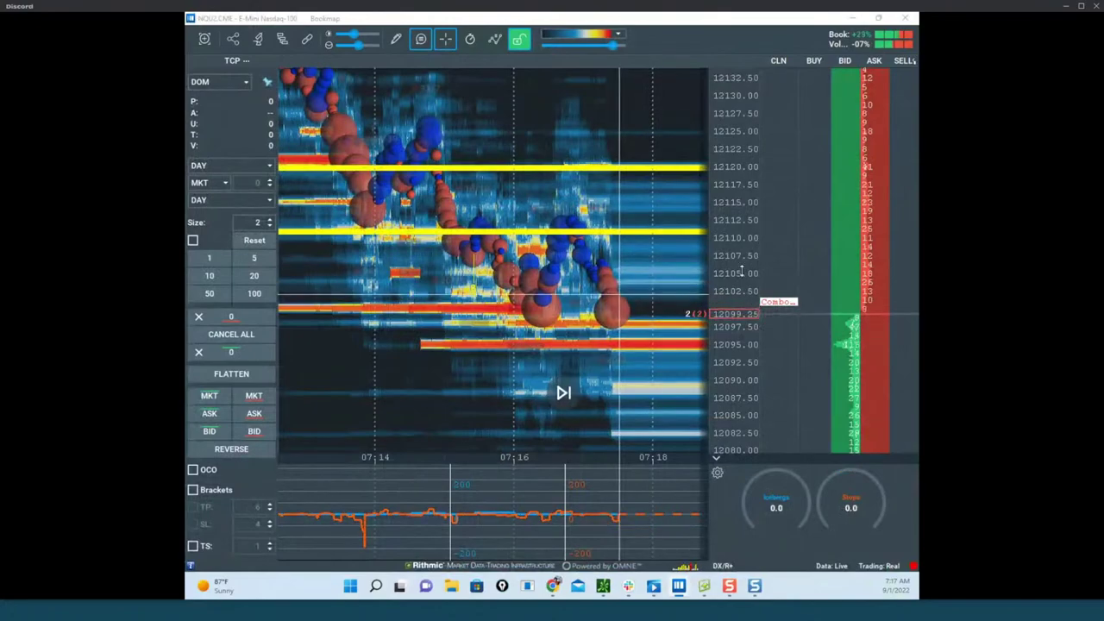
pyautogui.scroll(-3, 741, 271)
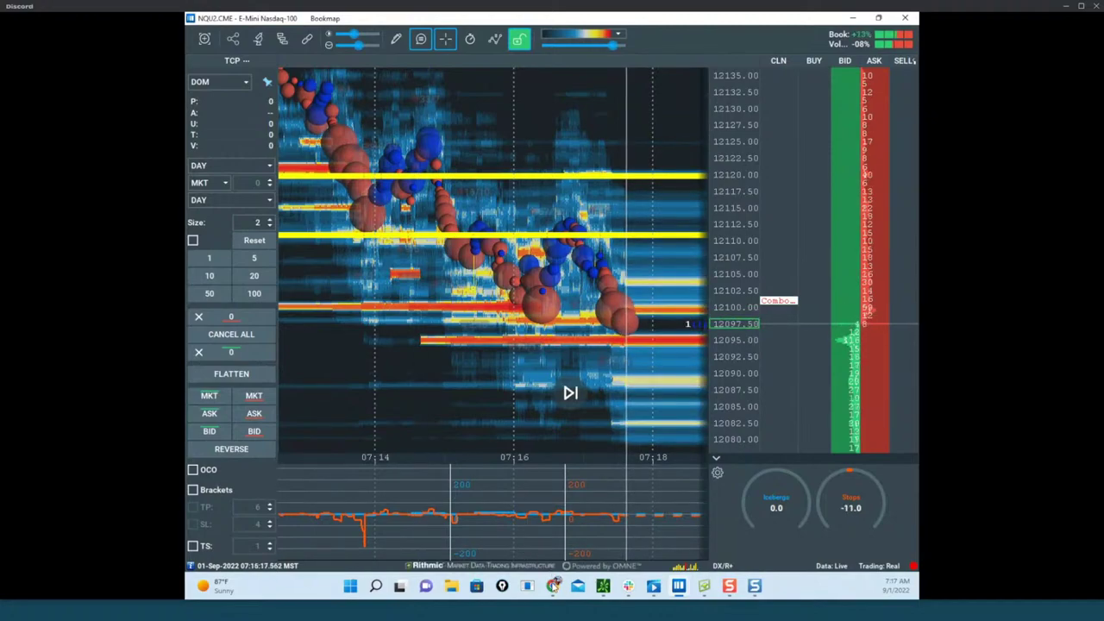
# Bring the FalconXtreme remote desktop browser window onto this screen over the Nasdaq-100 Bookmap and maximize it.
pyautogui.moveTo(555, 586)
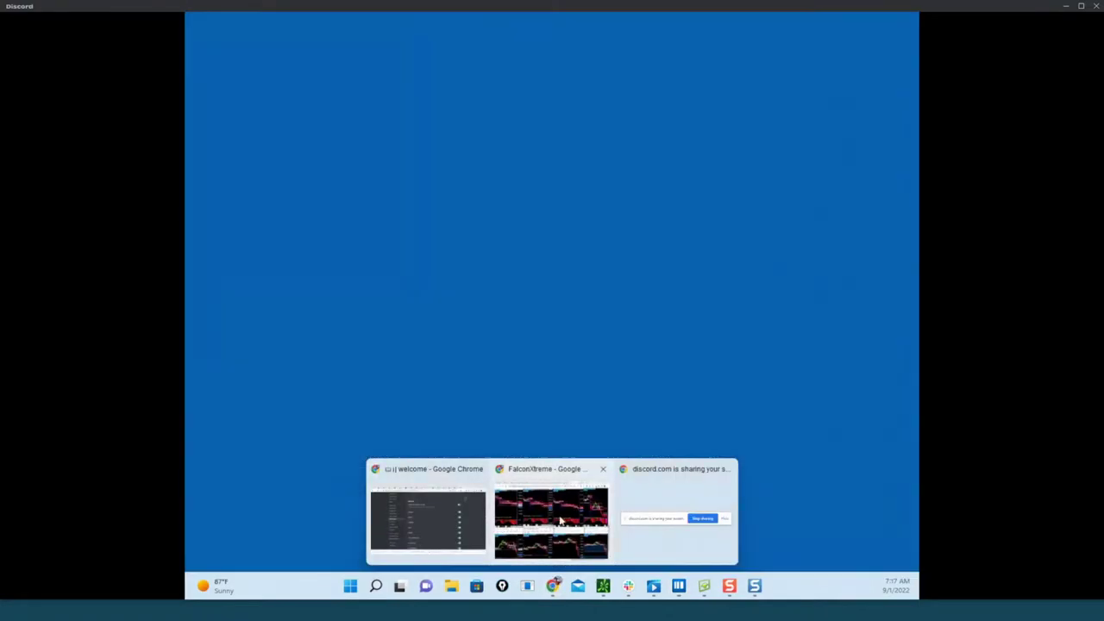
pyautogui.click(561, 519)
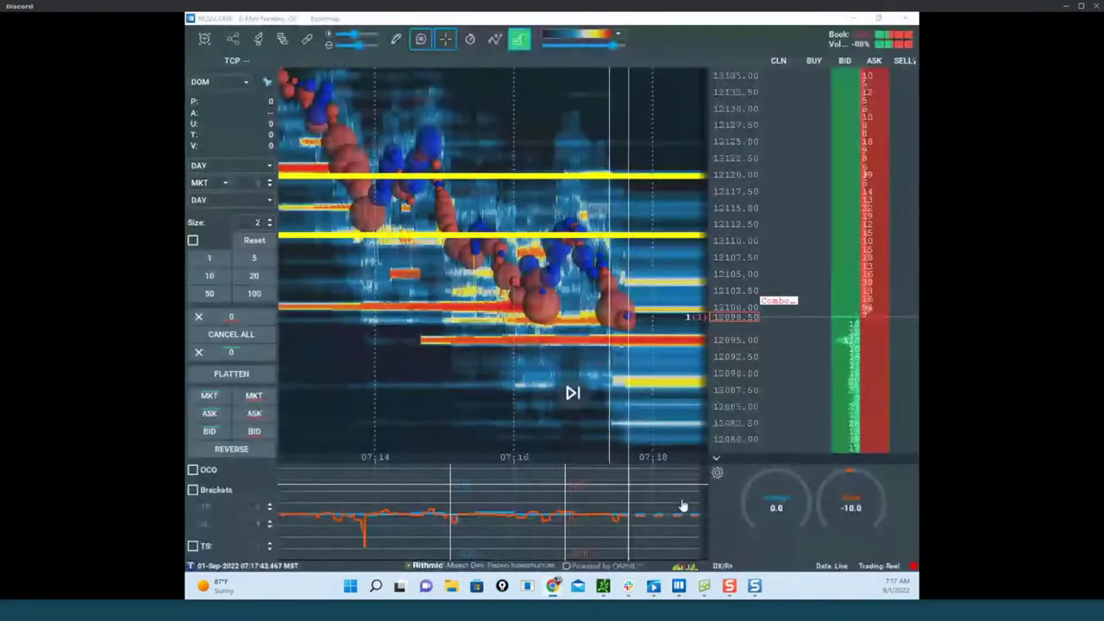
pyautogui.moveTo(186, 48); pyautogui.dragTo(186, 90)
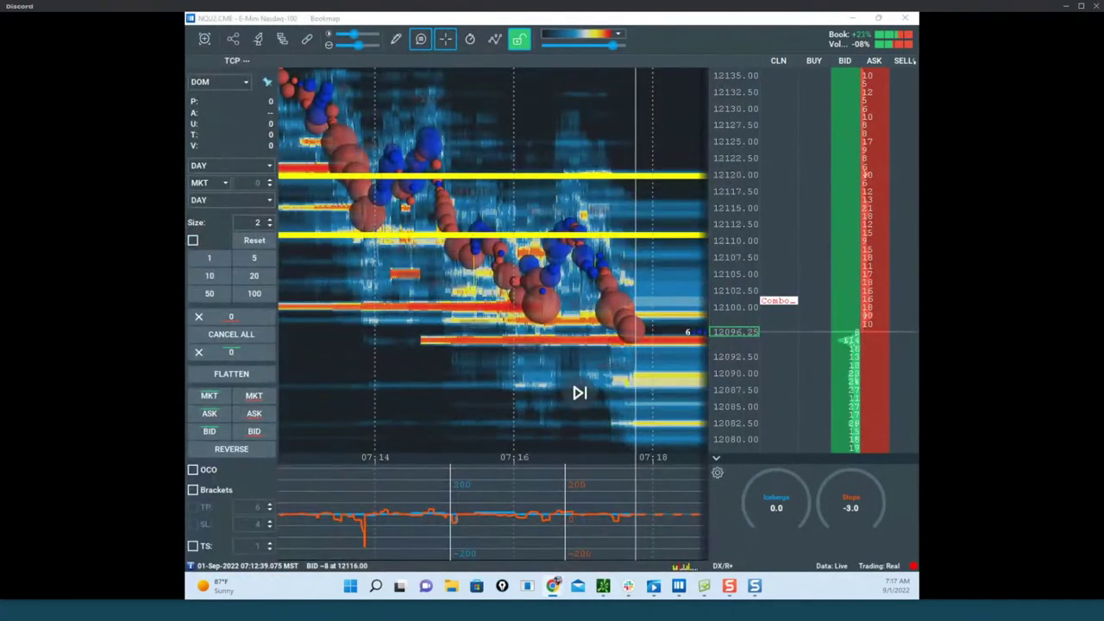
pyautogui.moveTo(186, 89); pyautogui.dragTo(748, 100)
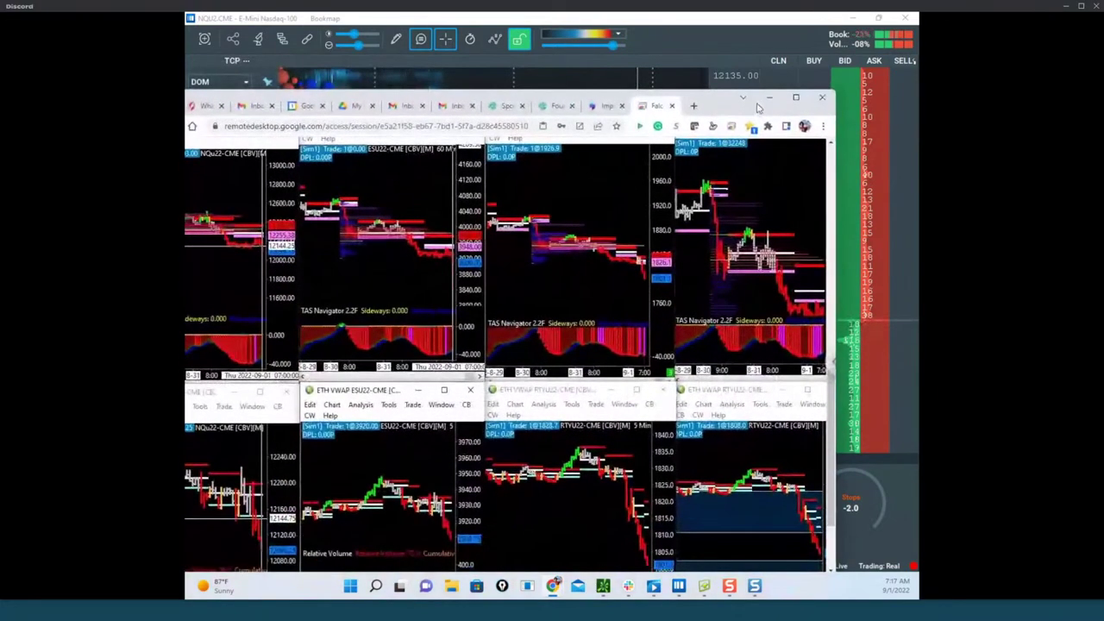
pyautogui.click(796, 98)
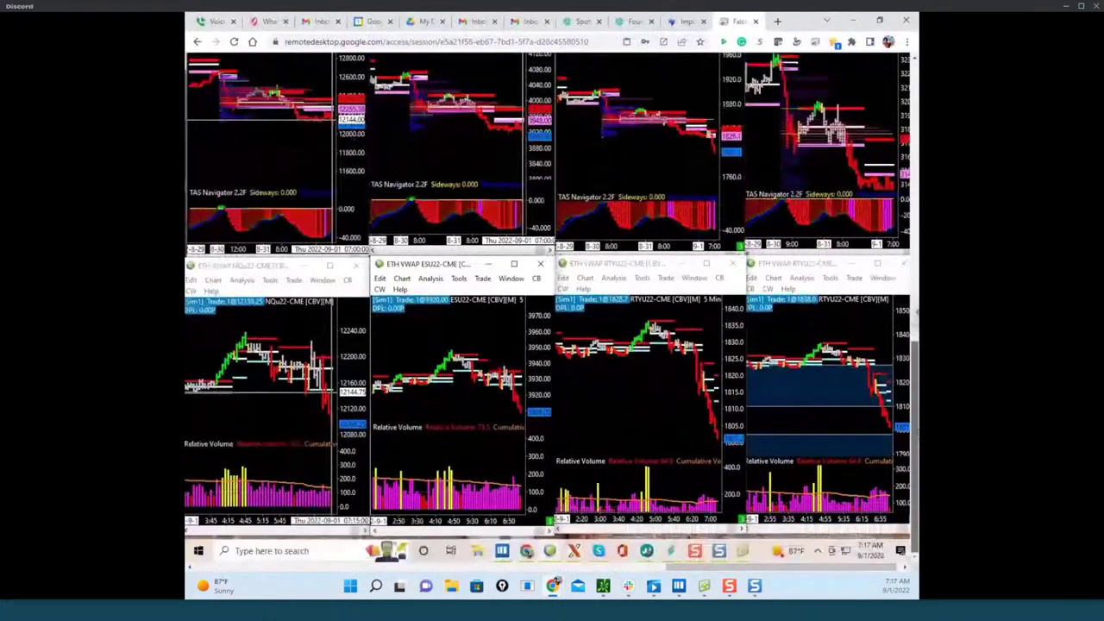
# Show the S&P 500 futures profile and 6000 Volume charts, and place the floating ticker-tile overlay over the profile chart.
pyautogui.moveTo(818, 569); pyautogui.dragTo(589, 572)
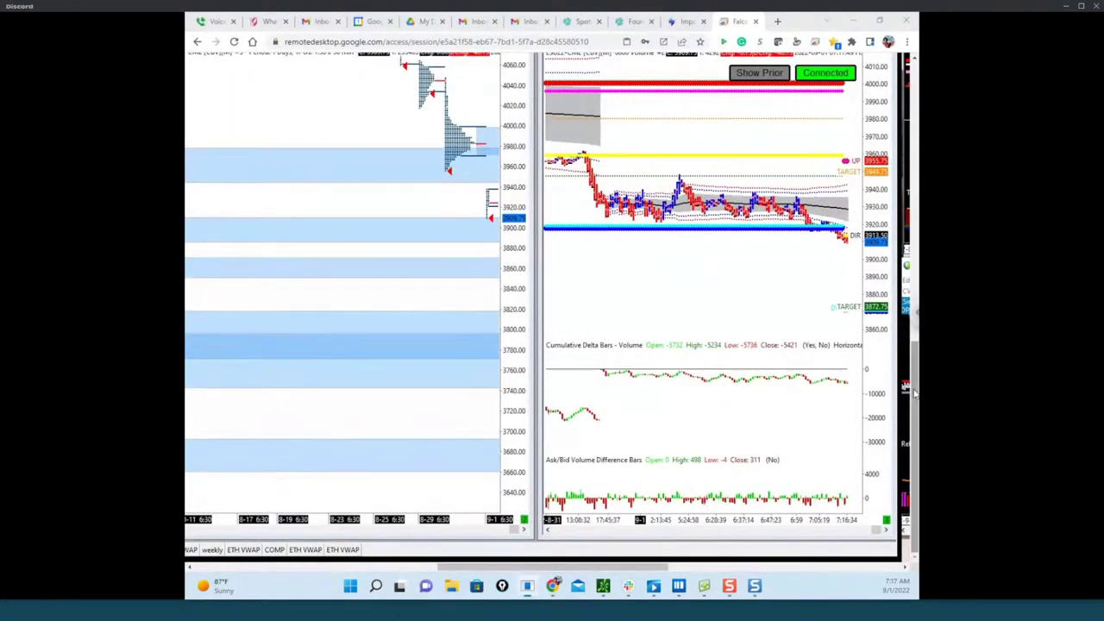
pyautogui.moveTo(915, 393); pyautogui.dragTo(915, 382)
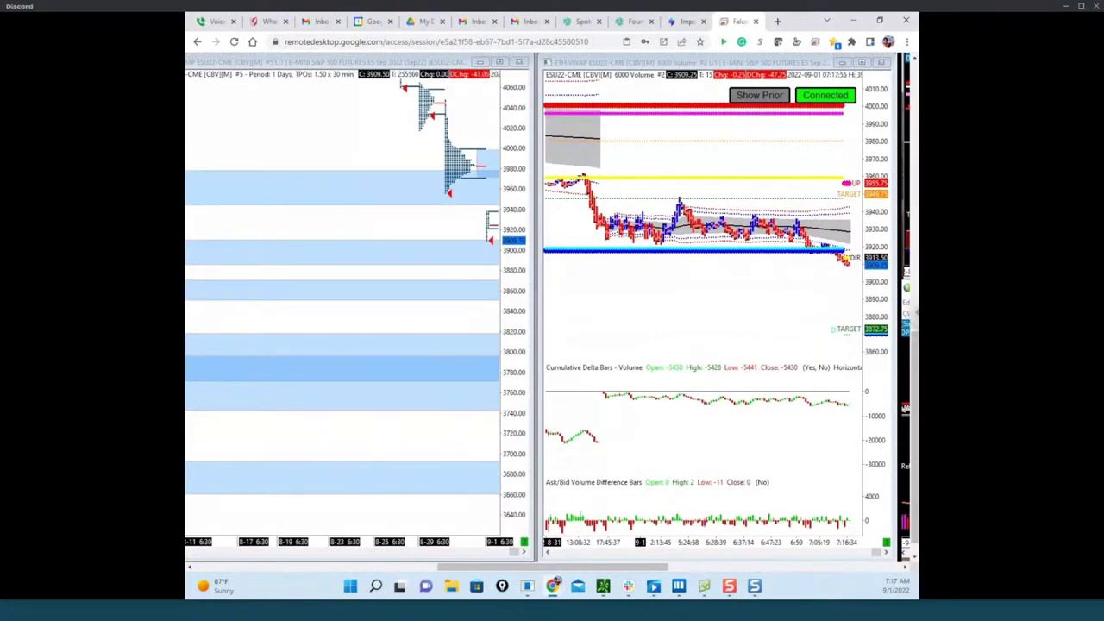
pyautogui.moveTo(187, 412); pyautogui.dragTo(221, 301)
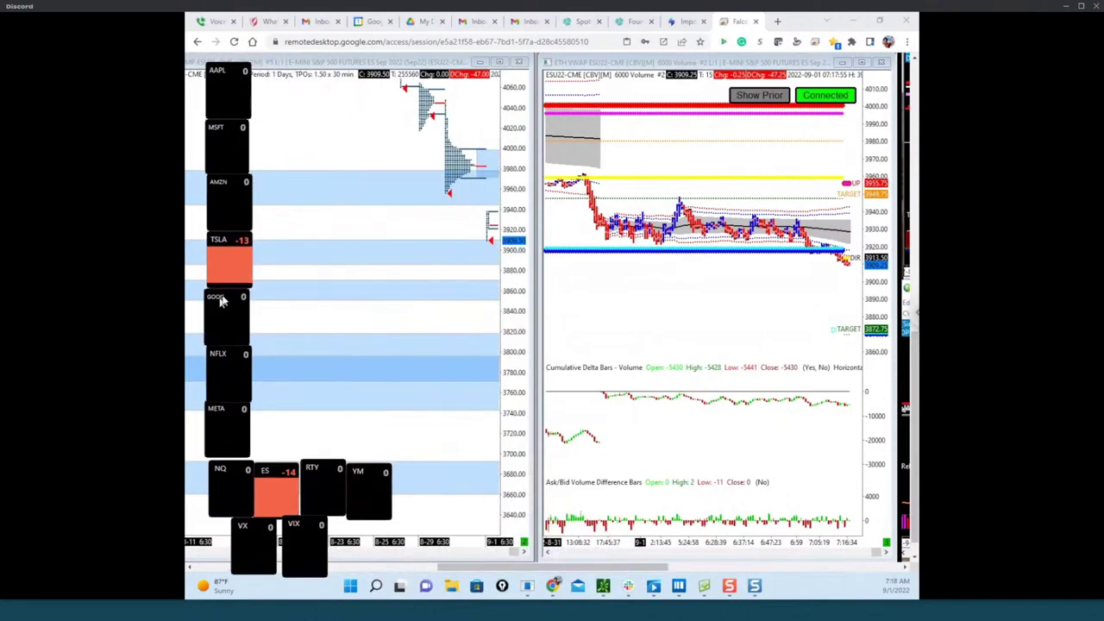
pyautogui.scroll(2, 343, 304)
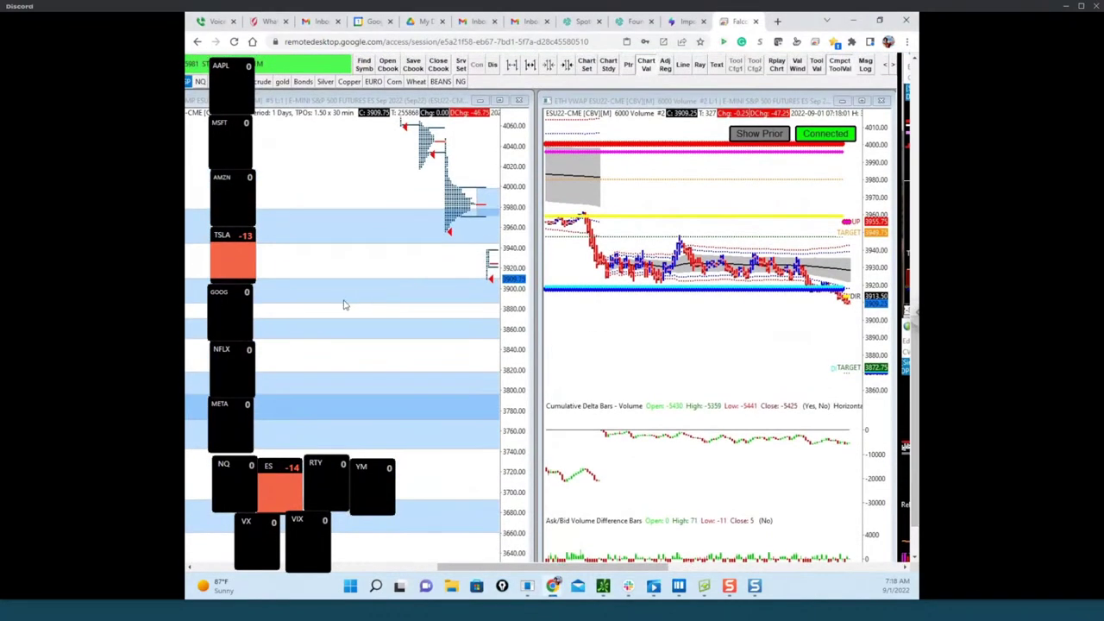
pyautogui.moveTo(226, 295); pyautogui.dragTo(302, 291)
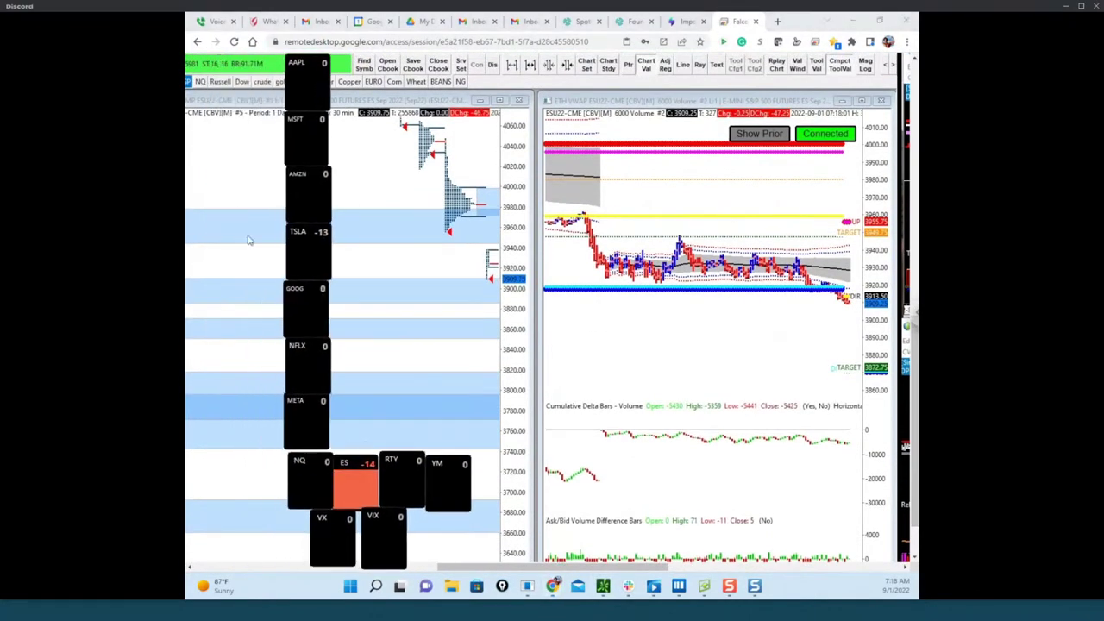
# Switch the remote charts to NQ and examine the Nasdaq-100 3000 Volume chart's levels, moving the ticker tiles aside.
pyautogui.click(200, 82)
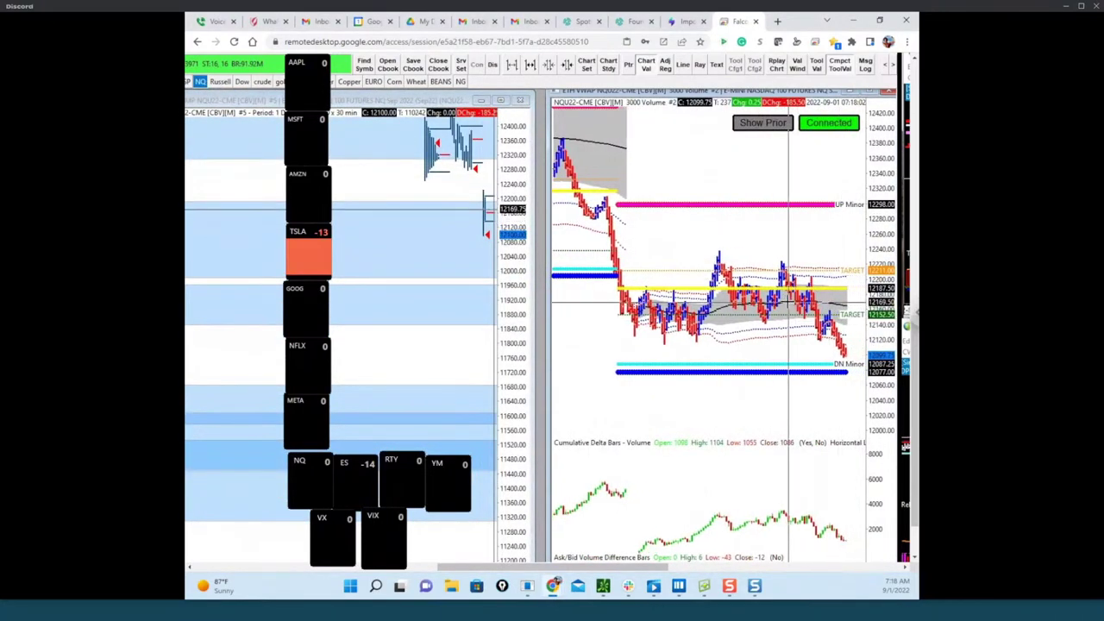
pyautogui.moveTo(311, 401); pyautogui.dragTo(276, 380)
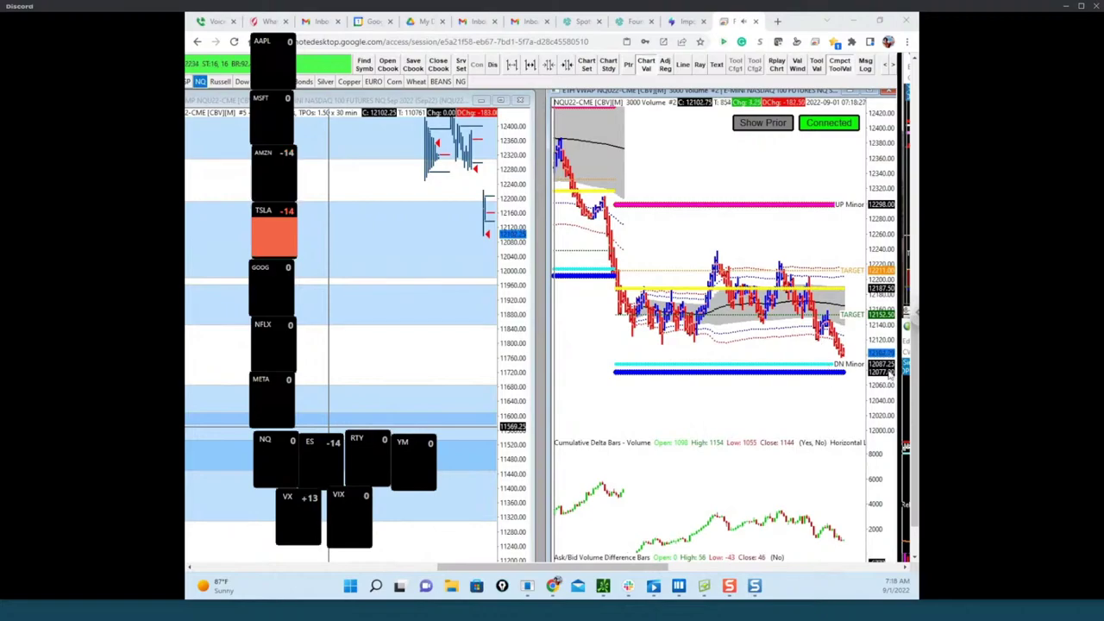
pyautogui.moveTo(915, 380); pyautogui.dragTo(916, 398)
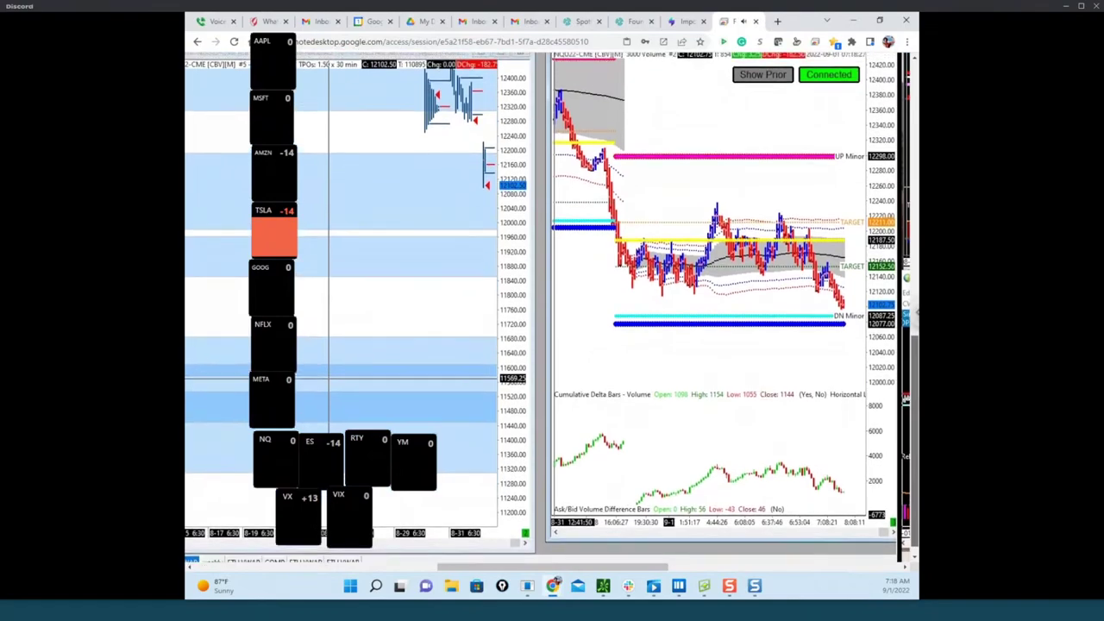
pyautogui.scroll(1, 763, 295)
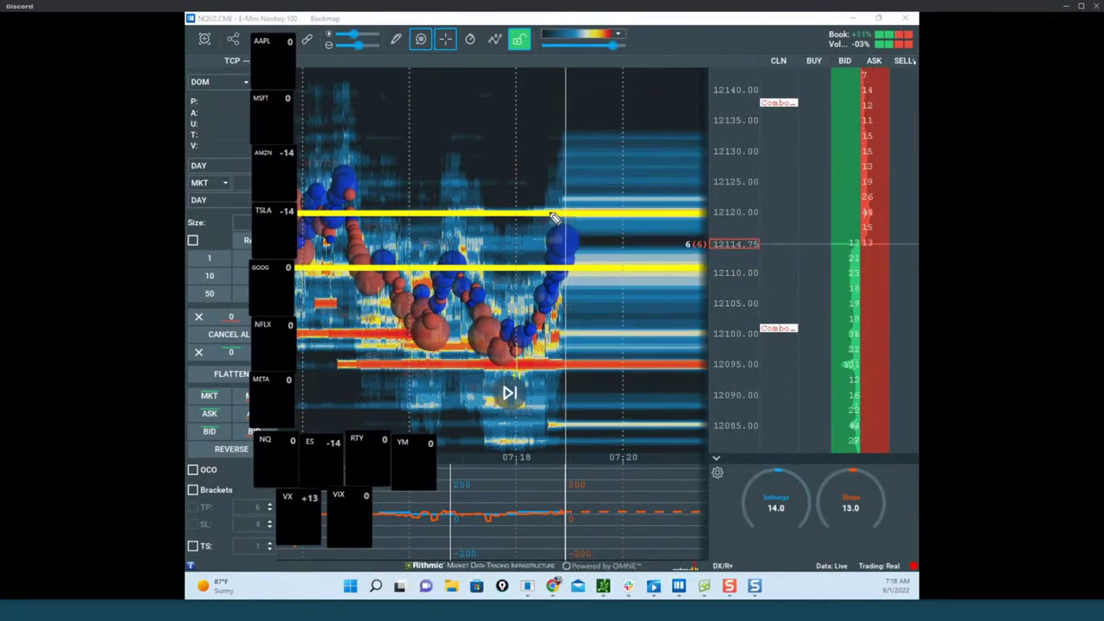
# Sketch a bullish path above 12120 and downward arrows below 12110, cross out the range between them, and clear the sketches.
pyautogui.moveTo(556, 210)
pyautogui.mouseDown()
pyautogui.moveTo(616, 81)
pyautogui.moveTo(636, 81)
pyautogui.moveTo(663, 197)
pyautogui.mouseUp()
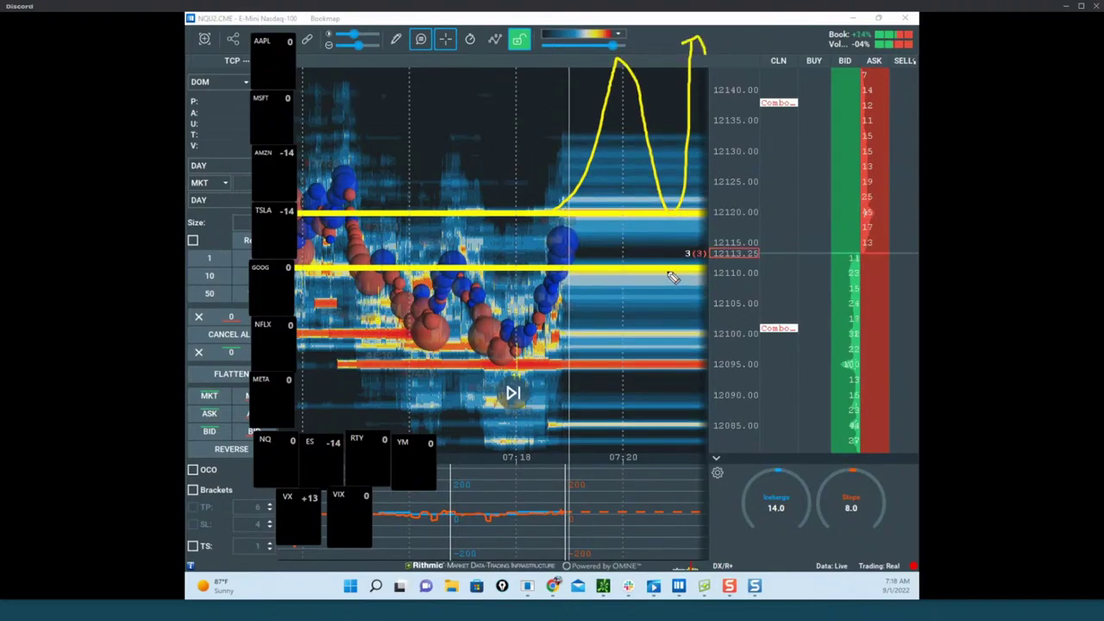
pyautogui.moveTo(671, 276)
pyautogui.mouseDown()
pyautogui.moveTo(669, 405)
pyautogui.moveTo(688, 396)
pyautogui.mouseUp()
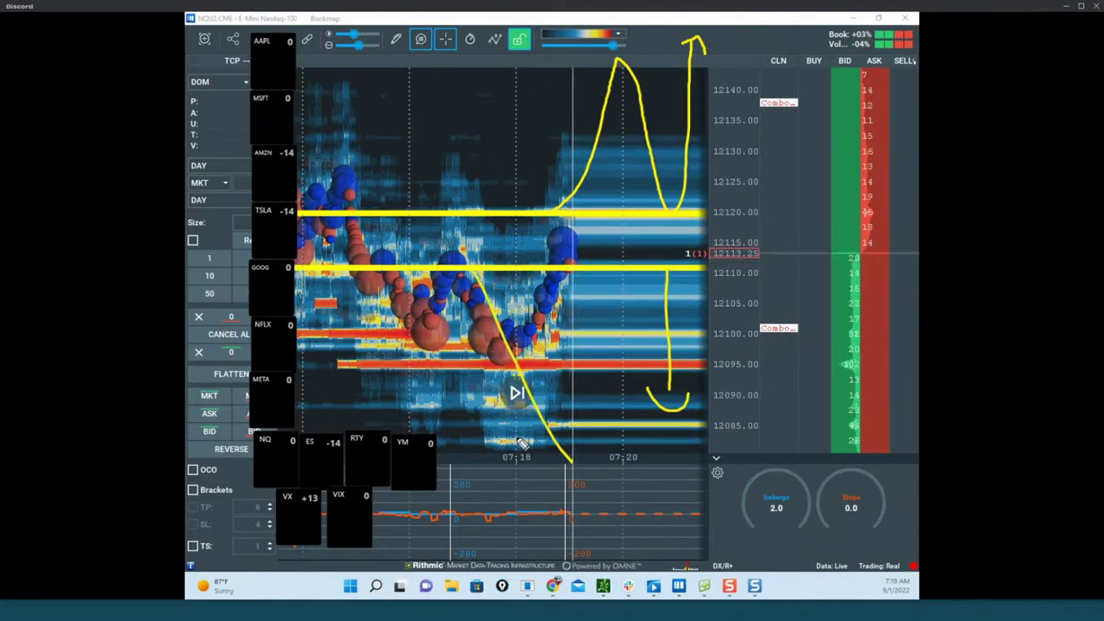
pyautogui.moveTo(592, 472); pyautogui.dragTo(585, 473)
pyautogui.moveTo(476, 269); pyautogui.dragTo(551, 463)
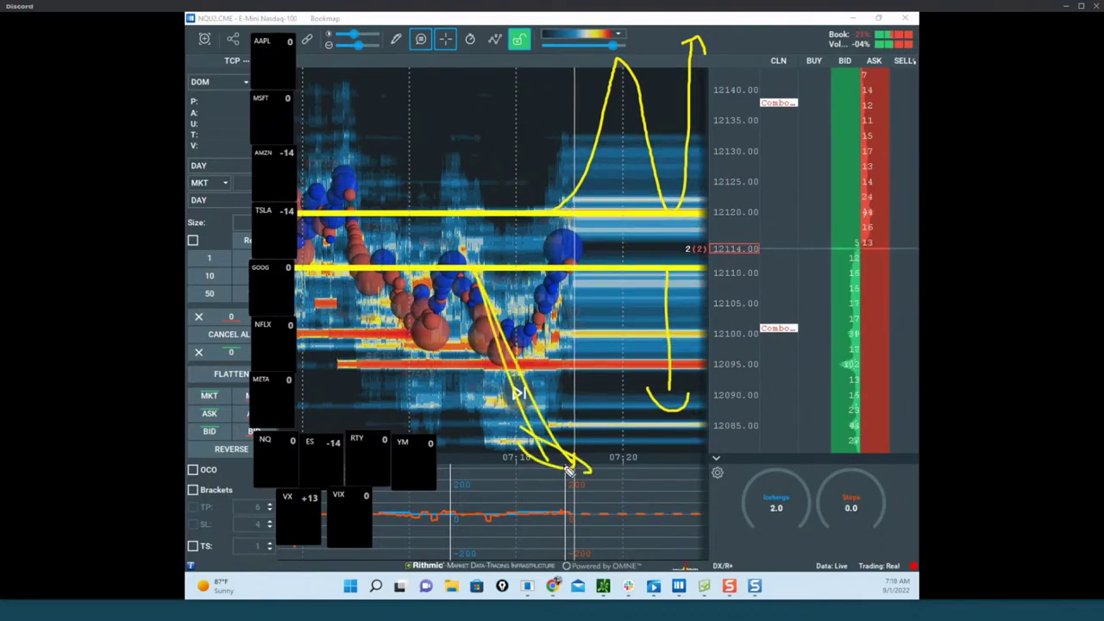
pyautogui.moveTo(556, 249); pyautogui.dragTo(562, 252)
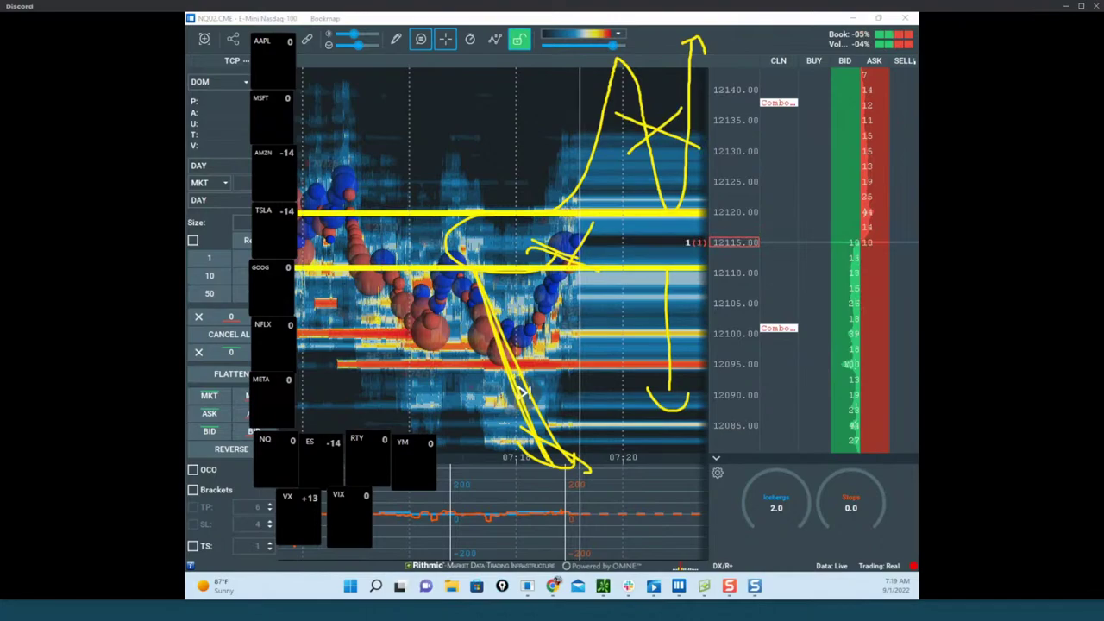
pyautogui.press('e')
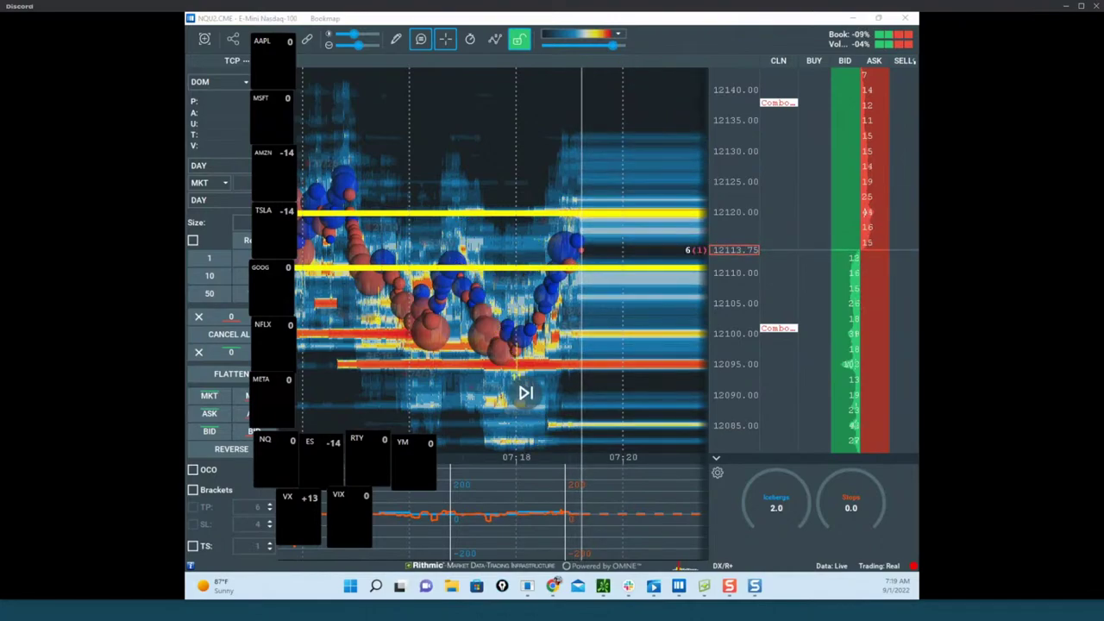
# Examine the Nasdaq-100 heatmap's liquidity at close range between about 12095 and 12125.
pyautogui.click(683, 179)
pyautogui.scroll(2, 682, 179)
pyautogui.scroll(-2, 584, 192)
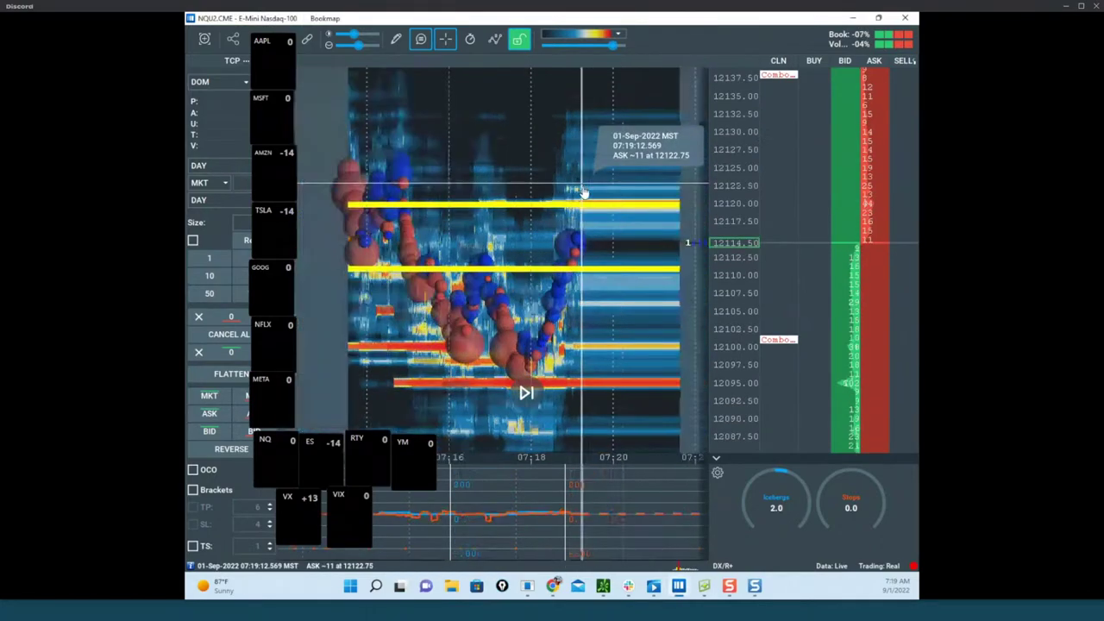
pyautogui.scroll(1, 608, 202)
pyautogui.scroll(4, 739, 311)
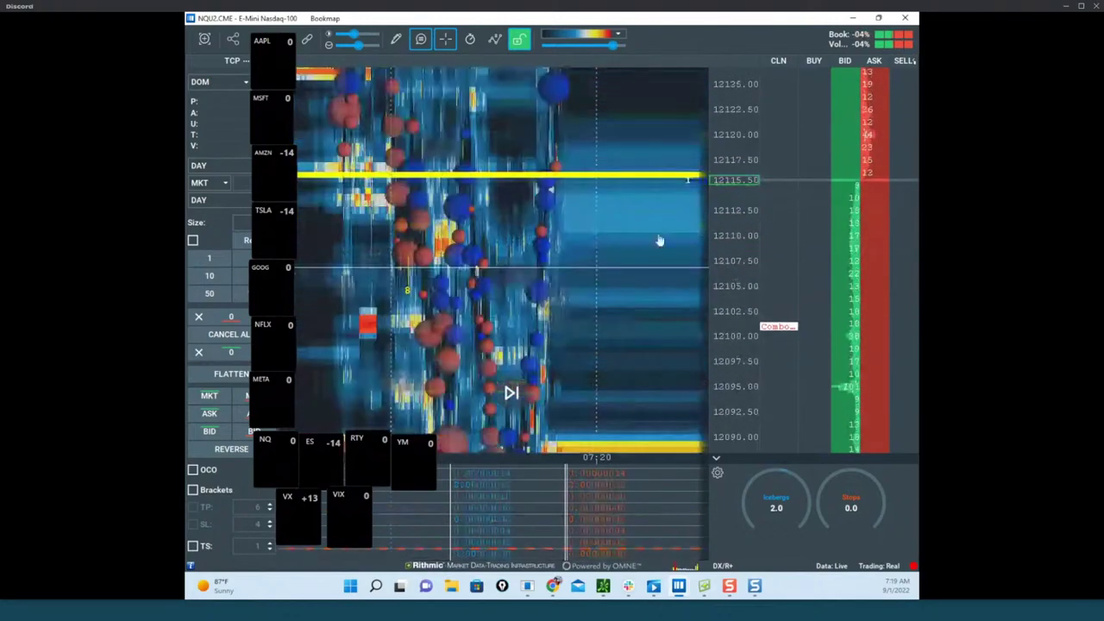
pyautogui.scroll(2, 647, 216)
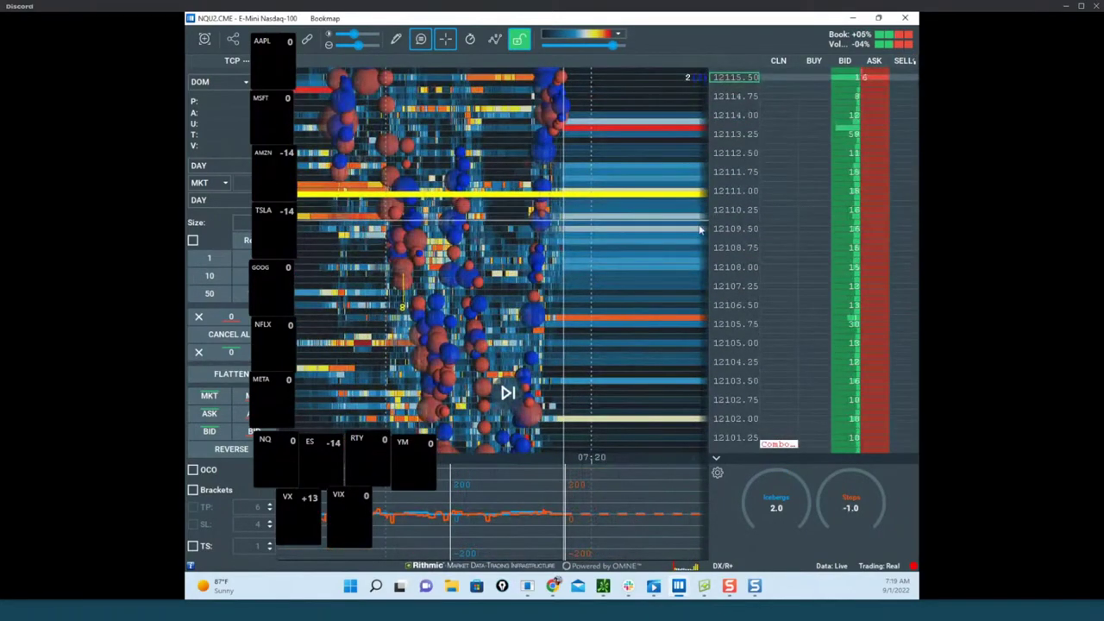
pyautogui.scroll(-1, 727, 240)
pyautogui.moveTo(585, 452); pyautogui.dragTo(601, 392)
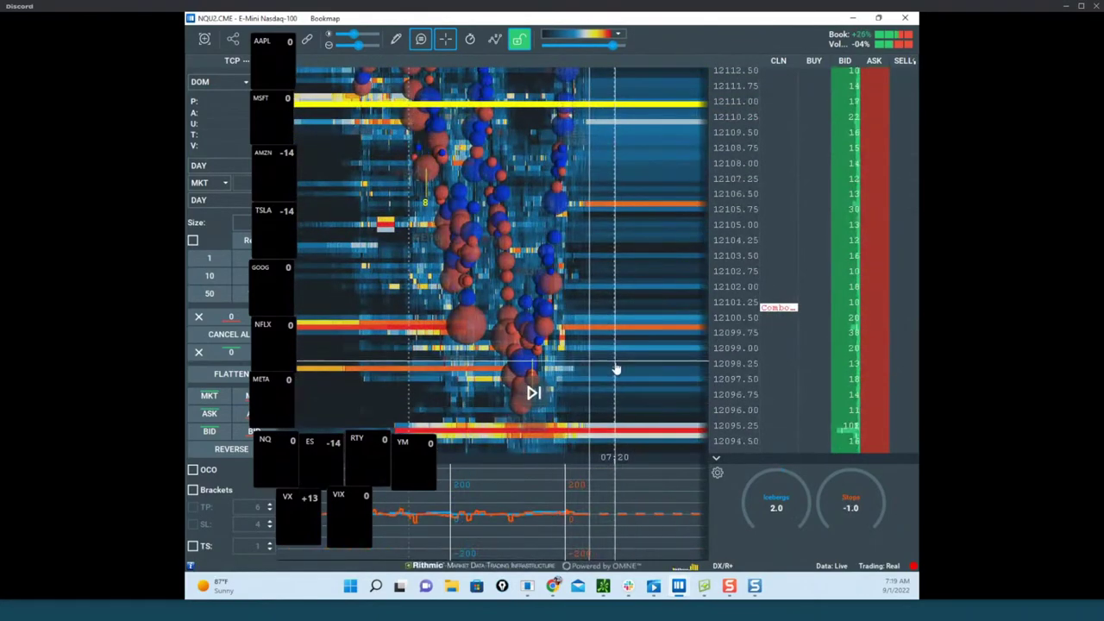
pyautogui.moveTo(739, 213); pyautogui.dragTo(739, 224)
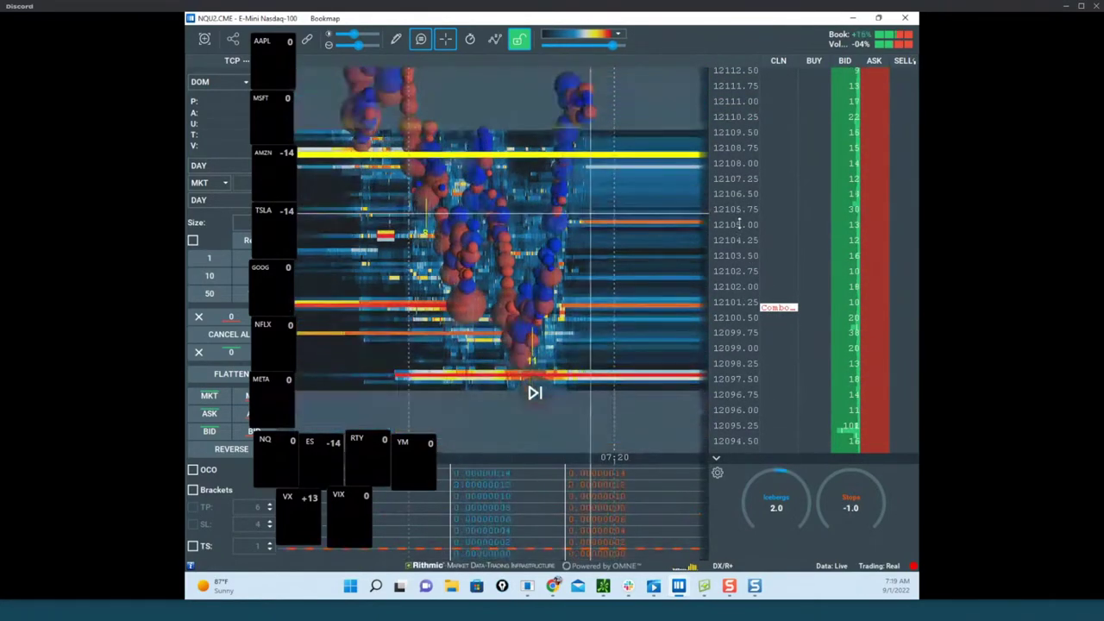
pyautogui.scroll(-3, 740, 224)
# Check the 5-minute /NQ chart, move it away, and review the Nasdaq-100 heatmap over a wider price and time range.
pyautogui.moveTo(186, 224); pyautogui.dragTo(598, 146)
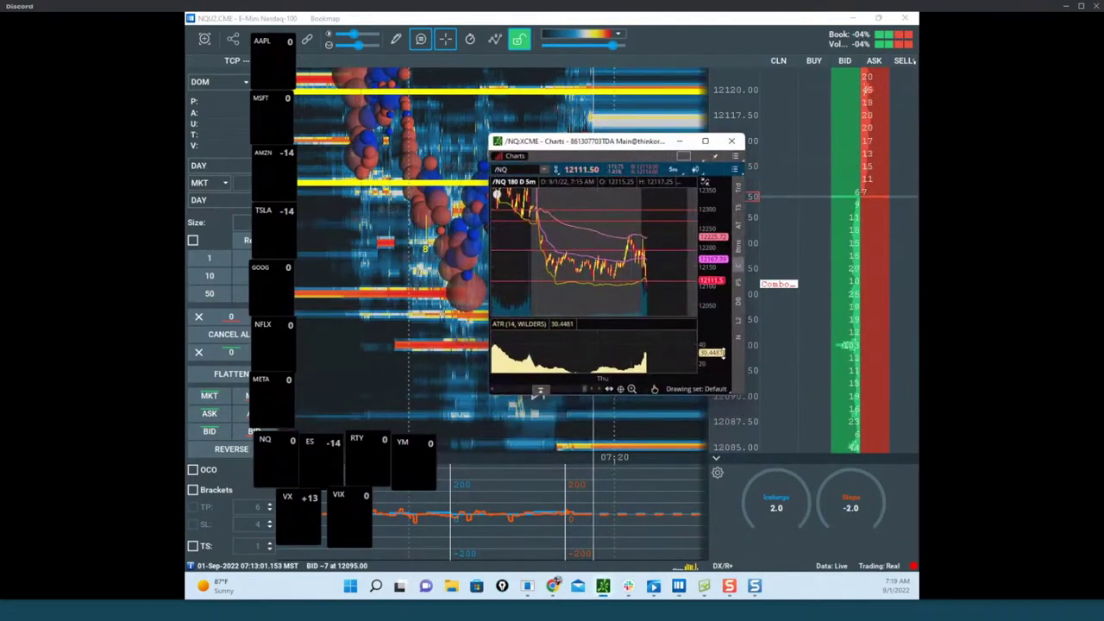
pyautogui.moveTo(609, 142); pyautogui.dragTo(187, 216)
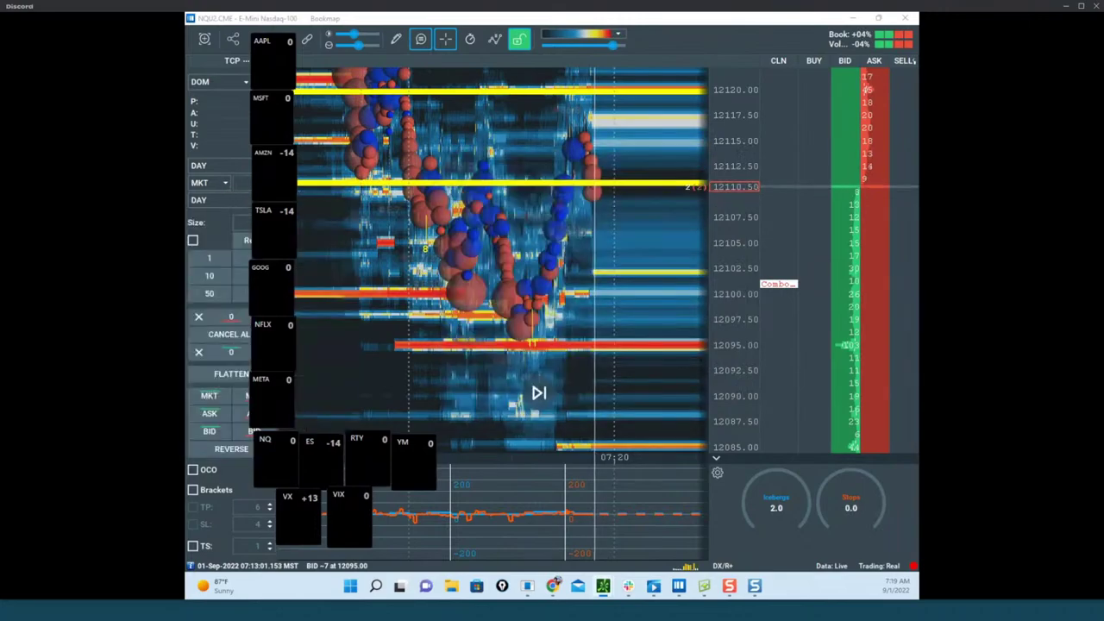
pyautogui.moveTo(718, 230); pyautogui.dragTo(690, 296)
pyautogui.scroll(-2, 364, 286)
pyautogui.moveTo(365, 286); pyautogui.dragTo(440, 310)
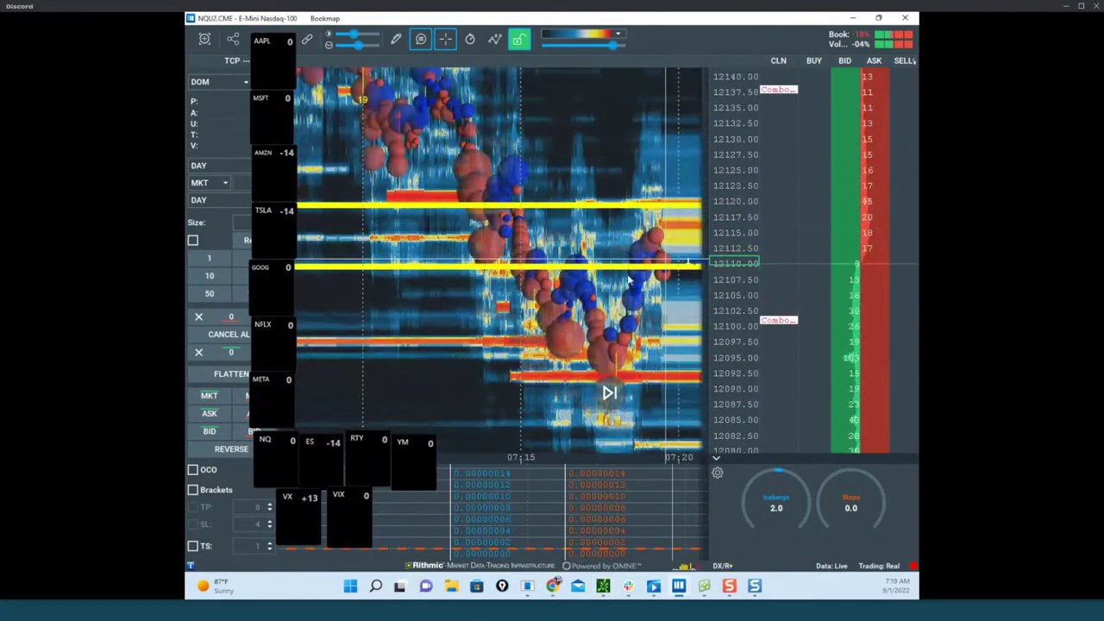
# Shift the ticker-tile overlay off the heatmap and examine Nasdaq-100 liquidity around the 12110 and 12120 lines.
pyautogui.moveTo(278, 446); pyautogui.dragTo(295, 463)
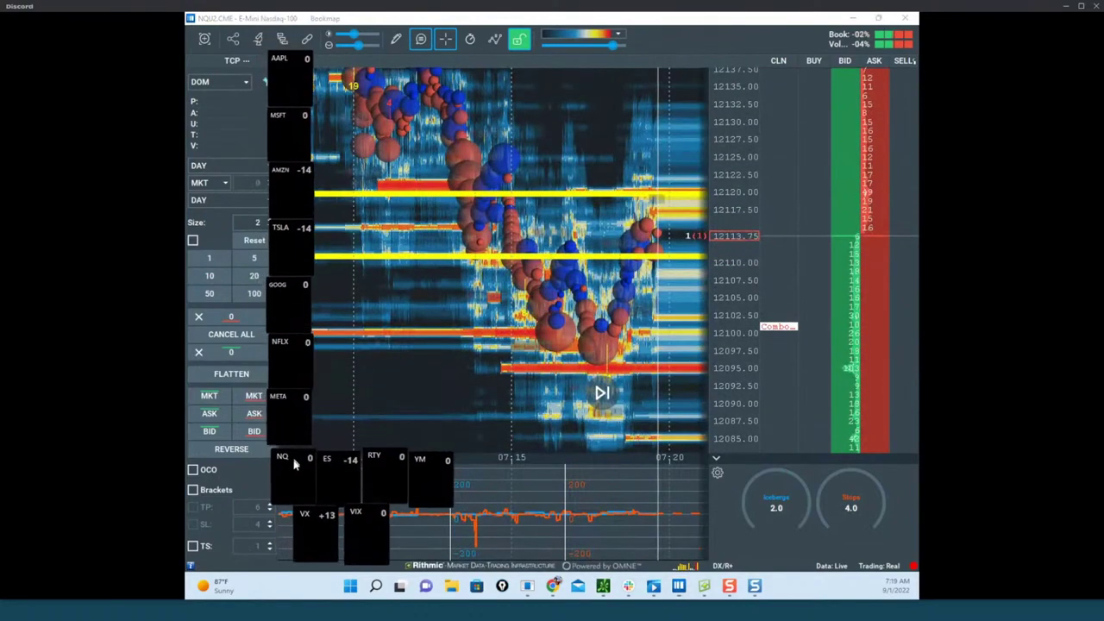
pyautogui.moveTo(670, 222); pyautogui.dragTo(640, 226)
pyautogui.moveTo(735, 197); pyautogui.dragTo(735, 217)
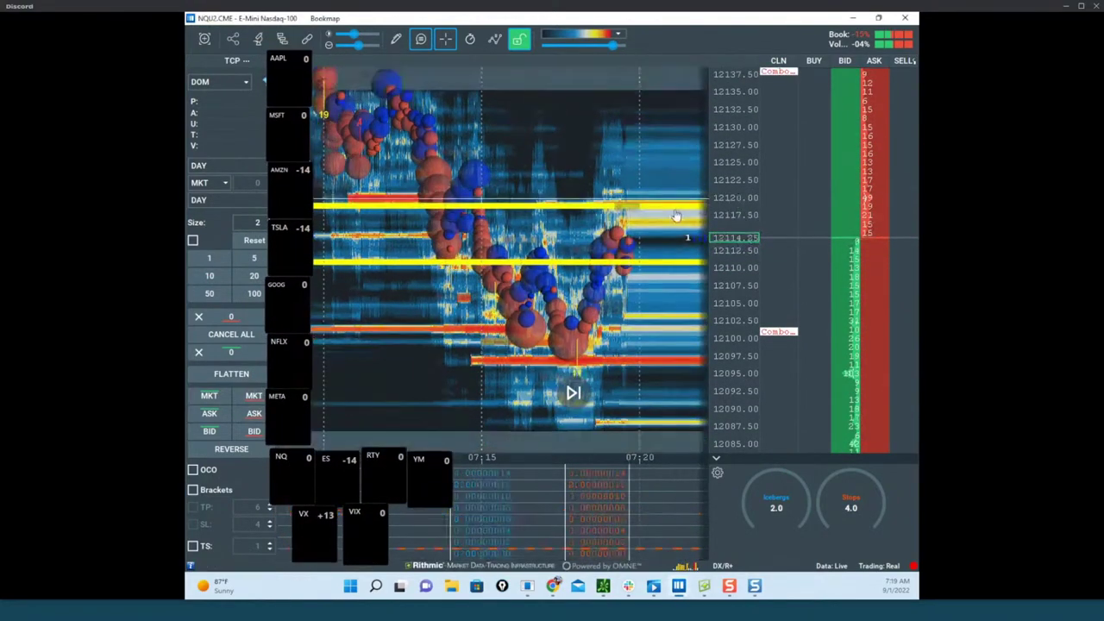
pyautogui.moveTo(664, 216)
pyautogui.mouseDown()
pyautogui.moveTo(627, 223)
pyautogui.moveTo(646, 219)
pyautogui.mouseUp()
pyautogui.scroll(-2, 628, 221)
pyautogui.scroll(-2, 711, 195)
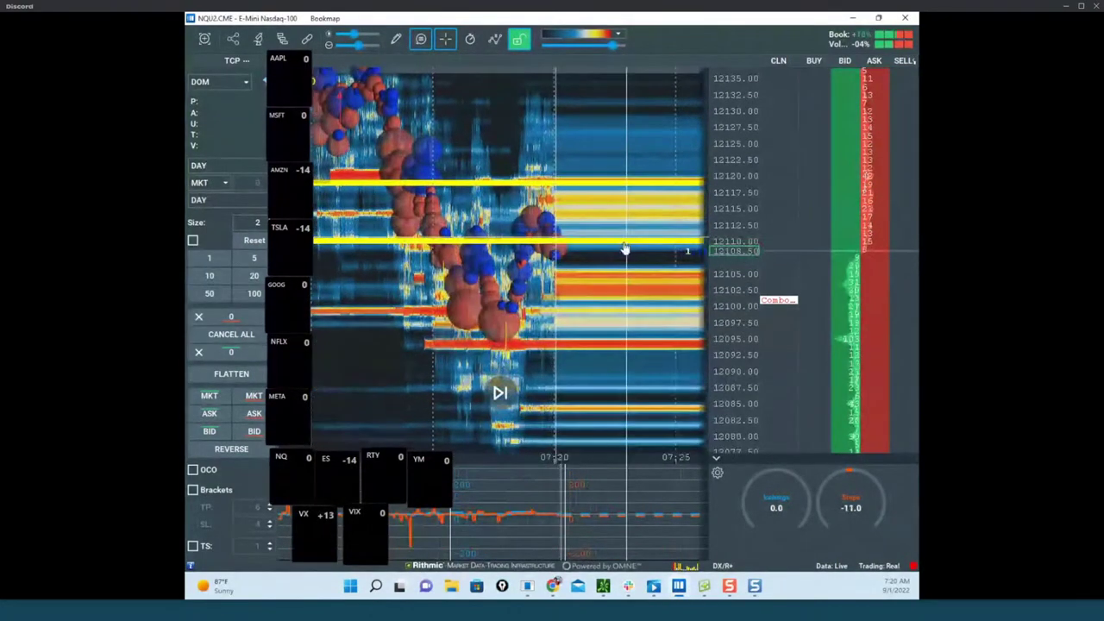
# Switch to the E-Mini S&P 500 Bookmap window and examine its heatmap liquidity between about 3906 and 3918.
pyautogui.moveTo(291, 399)
pyautogui.mouseDown()
pyautogui.moveTo(325, 405)
pyautogui.moveTo(296, 407)
pyautogui.mouseUp()
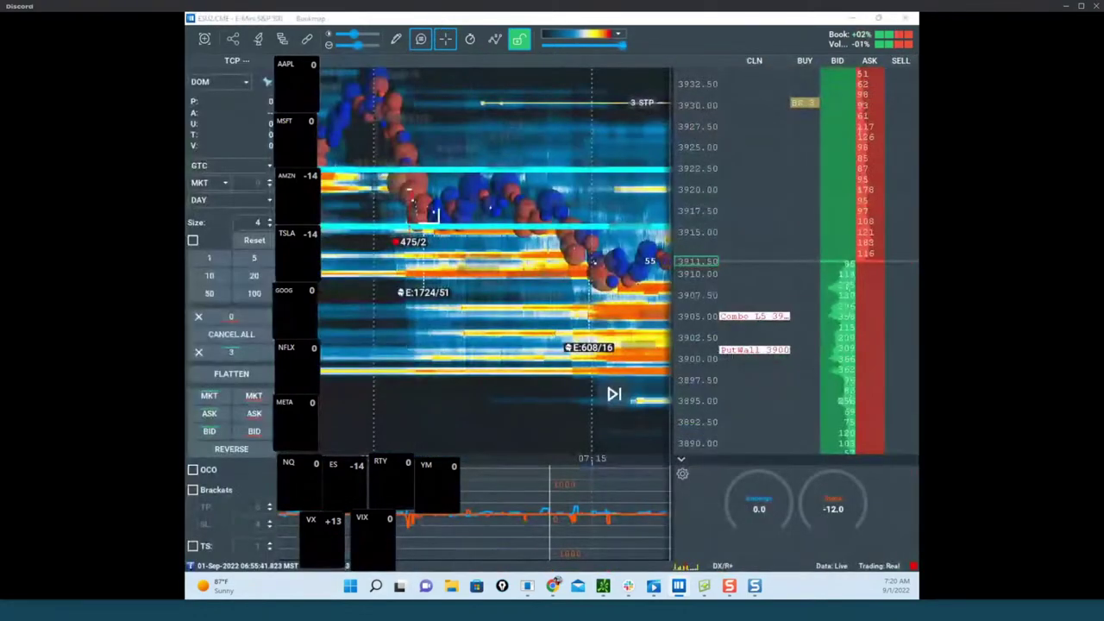
pyautogui.moveTo(599, 226); pyautogui.dragTo(460, 225)
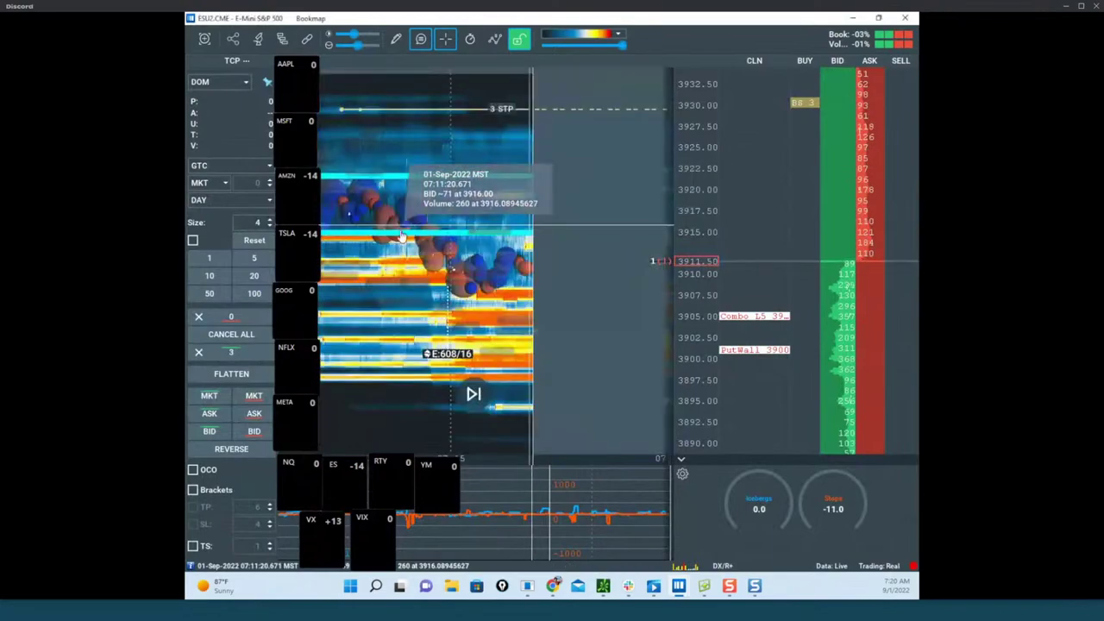
pyautogui.scroll(-5, 474, 223)
pyautogui.scroll(3, 679, 239)
pyautogui.scroll(2, 680, 250)
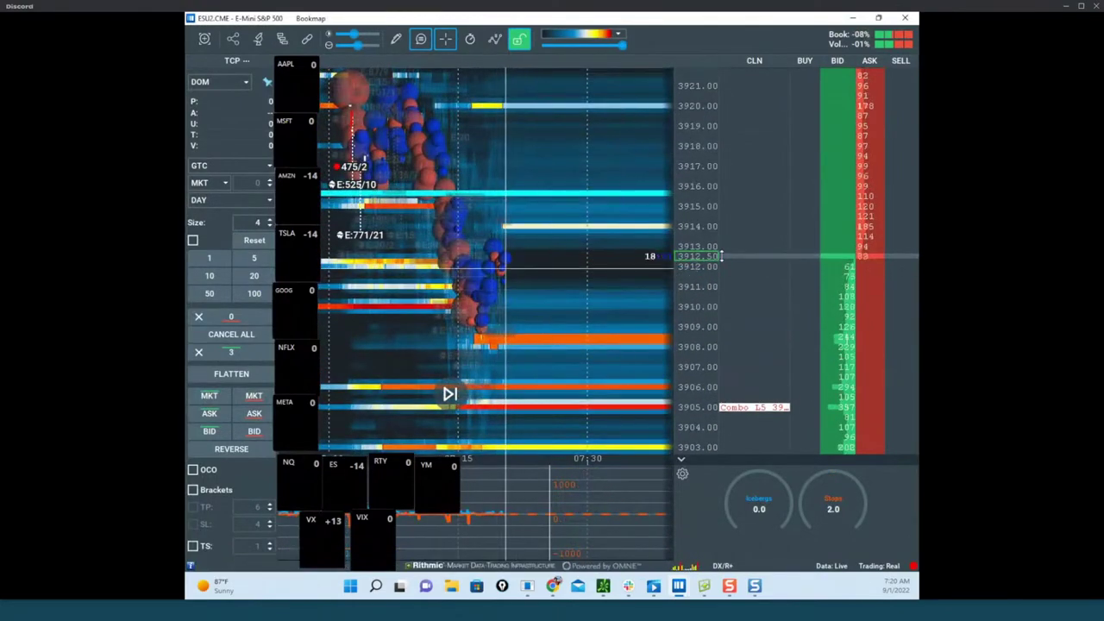
pyautogui.scroll(2, 518, 276)
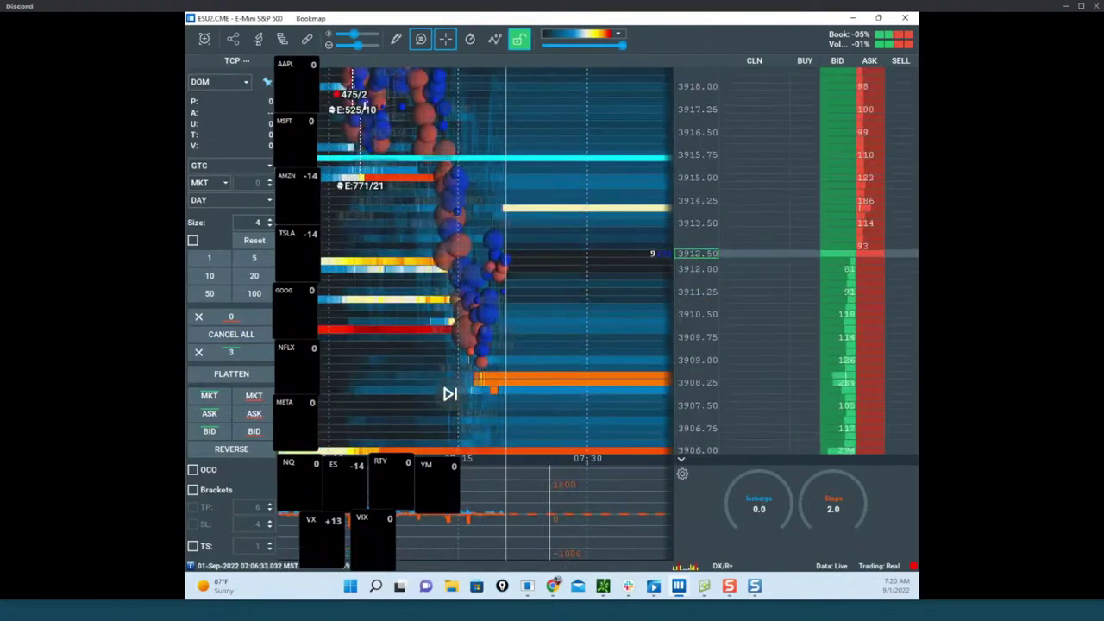
pyautogui.moveTo(702, 595); pyautogui.dragTo(587, 595)
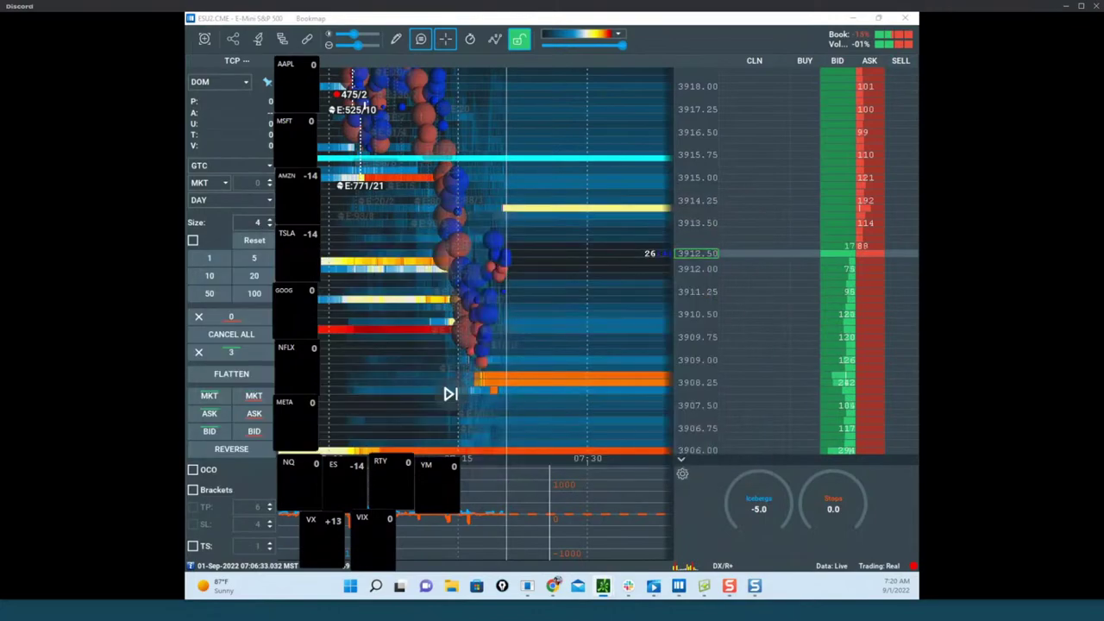
# Examine the E-Mini S&P 500 heatmap's liquidity and recent trades from close range out to about 3900–3926.
pyautogui.moveTo(693, 206); pyautogui.dragTo(693, 172)
pyautogui.moveTo(620, 215); pyautogui.dragTo(619, 264)
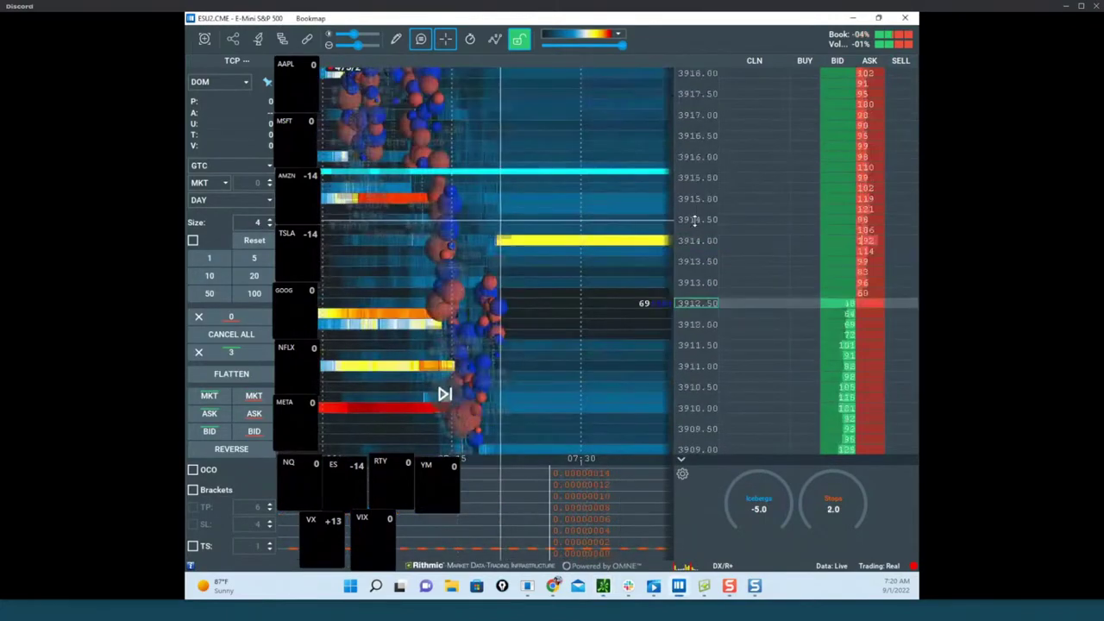
pyautogui.moveTo(693, 222); pyautogui.dragTo(687, 172)
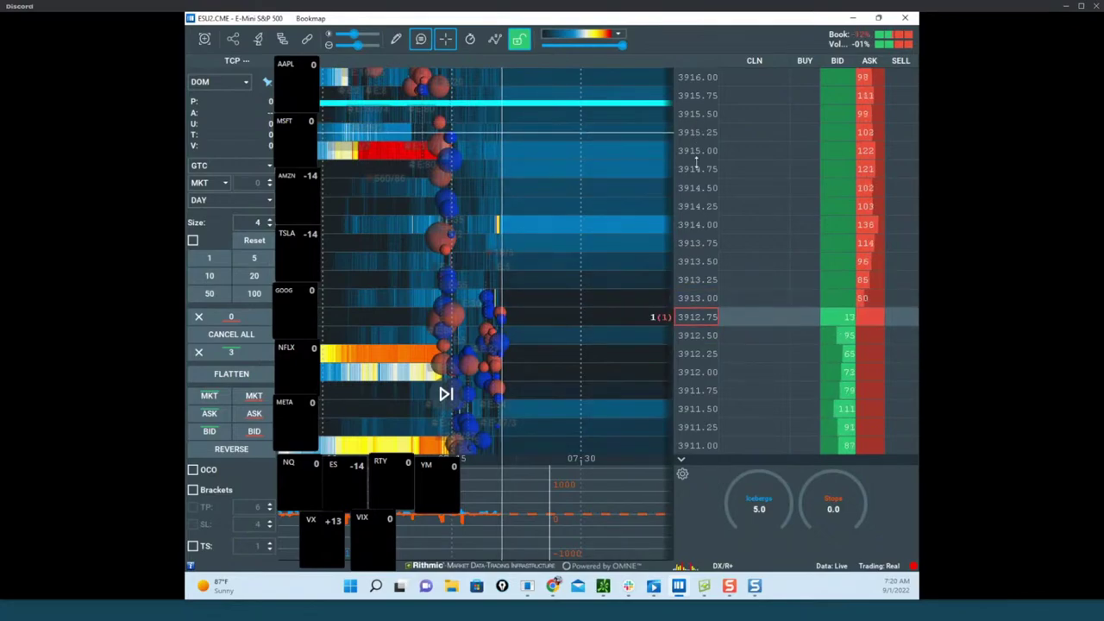
pyautogui.scroll(-2, 694, 165)
pyautogui.moveTo(627, 198); pyautogui.dragTo(641, 136)
pyautogui.scroll(-1, 700, 160)
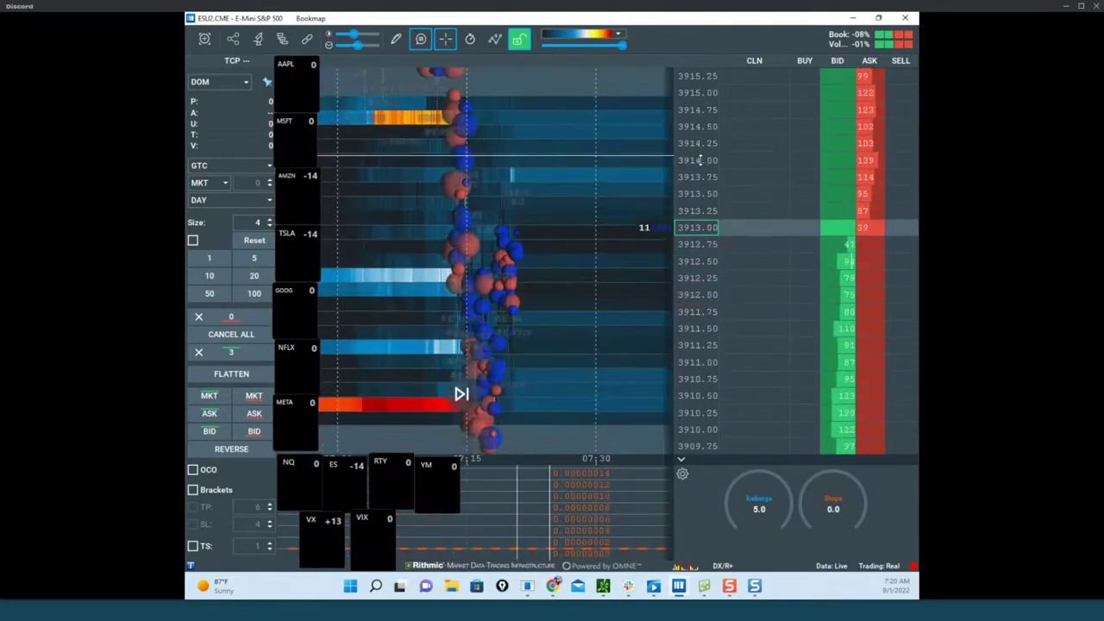
pyautogui.moveTo(609, 328); pyautogui.dragTo(629, 241)
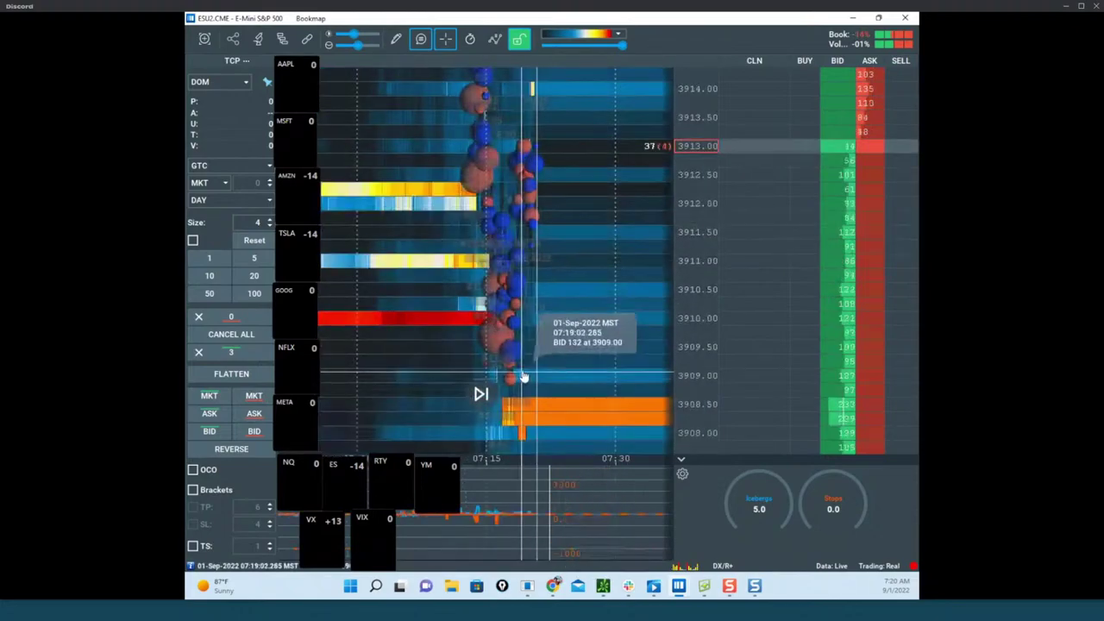
pyautogui.scroll(-2, 638, 285)
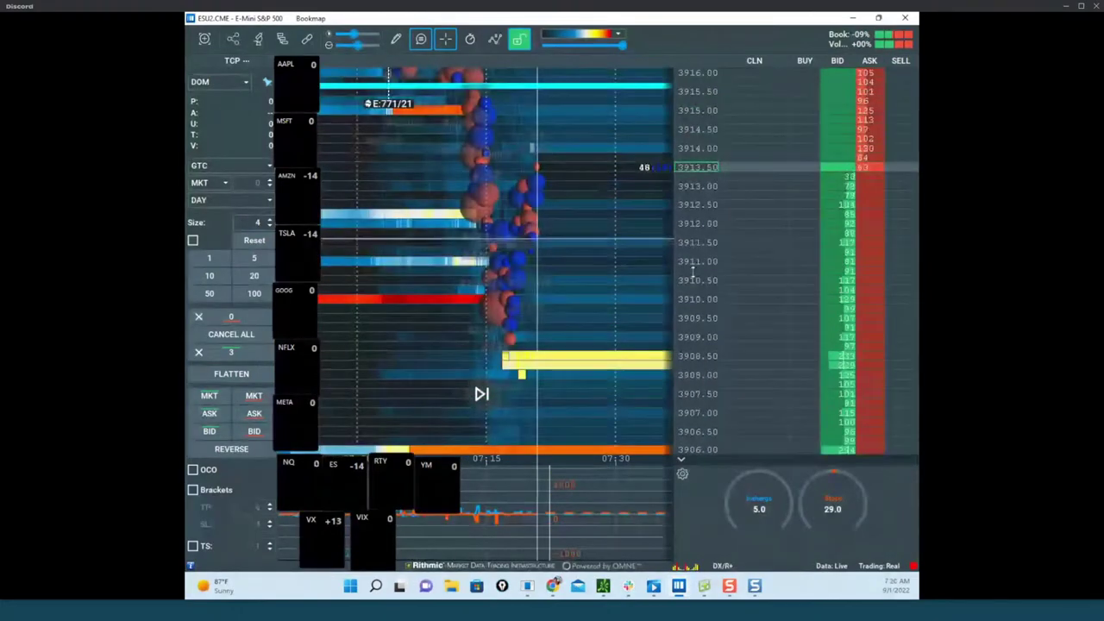
pyautogui.moveTo(512, 320)
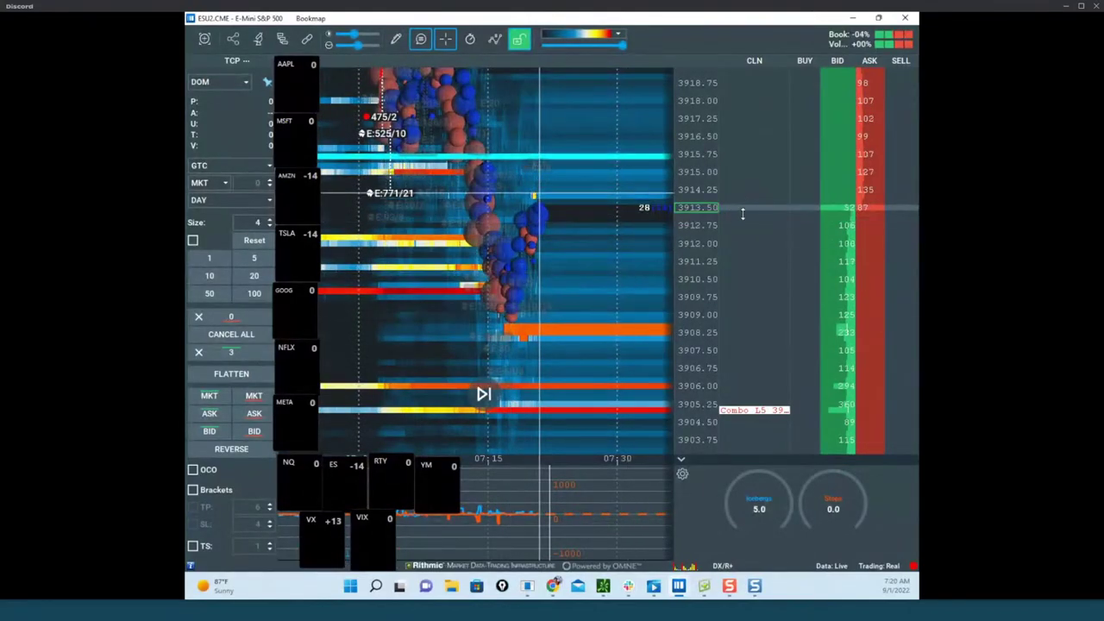
pyautogui.scroll(-1, 642, 210)
pyautogui.scroll(-1, 642, 210)
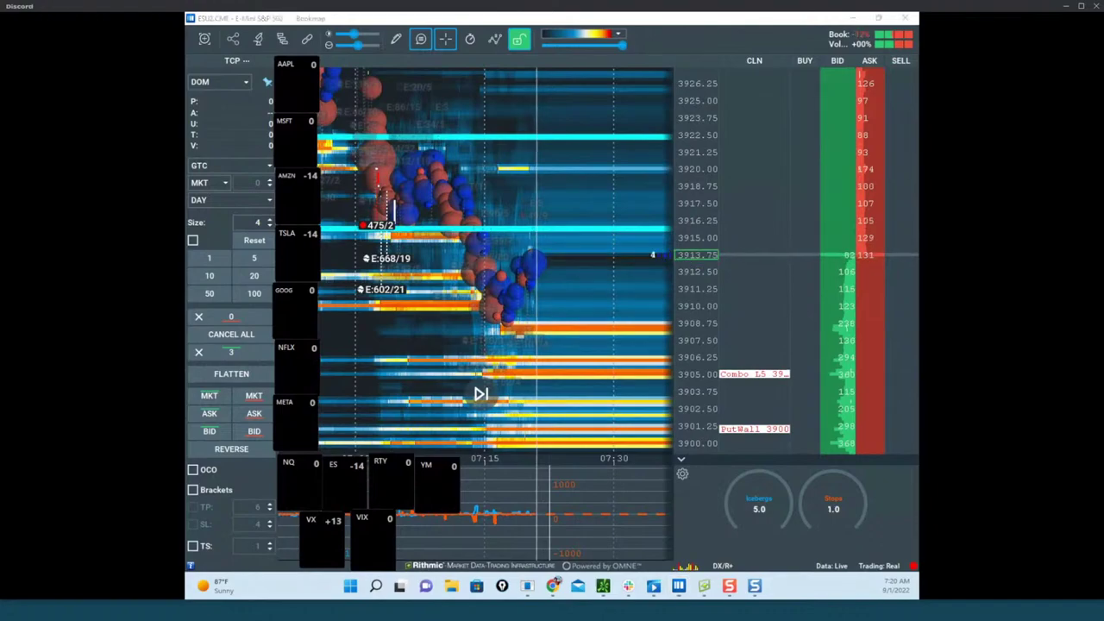
# Trace the S&P 500 drop from about 3916 to 3909, loop the consolidation above it, draw an X, and clear the markings.
pyautogui.moveTo(482, 239); pyautogui.dragTo(513, 261)
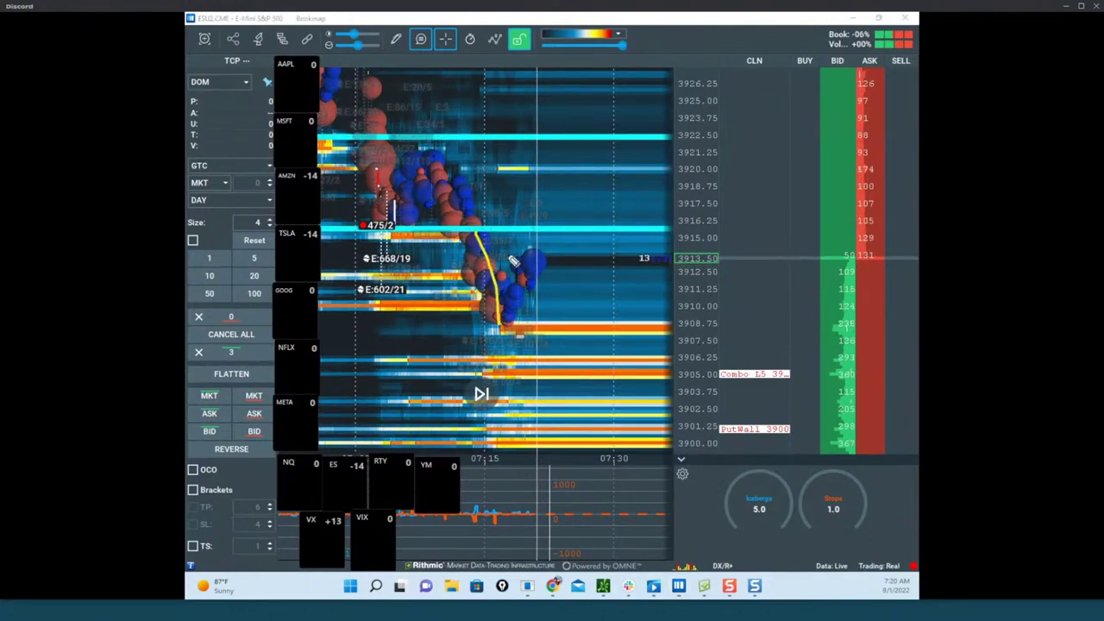
pyautogui.moveTo(506, 140); pyautogui.dragTo(643, 188)
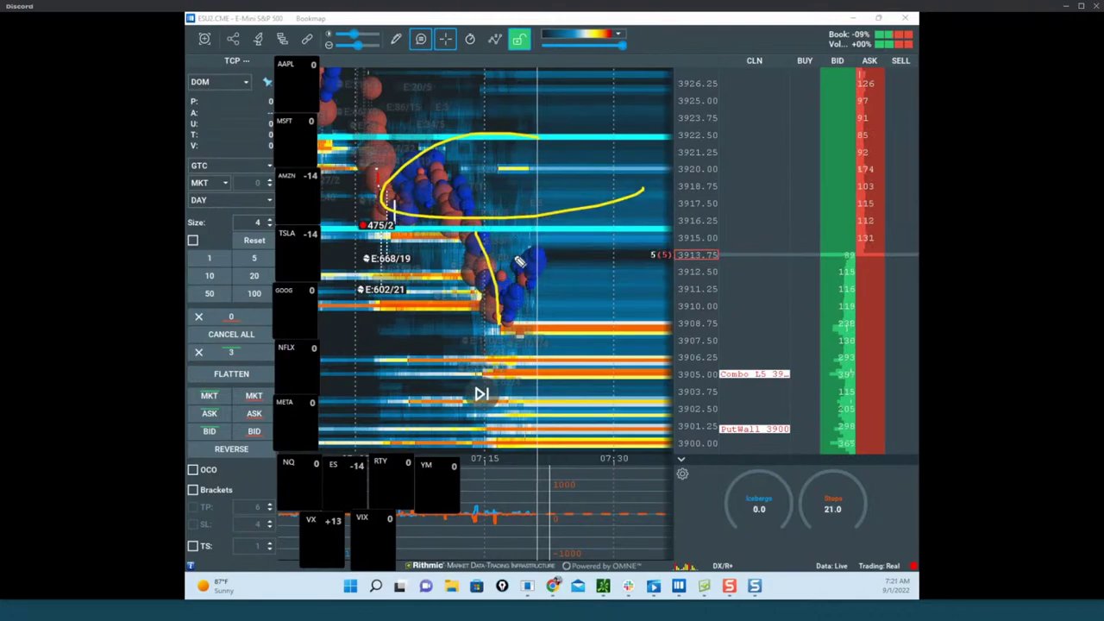
pyautogui.moveTo(604, 56); pyautogui.dragTo(682, 108)
pyautogui.moveTo(595, 88); pyautogui.dragTo(687, 38)
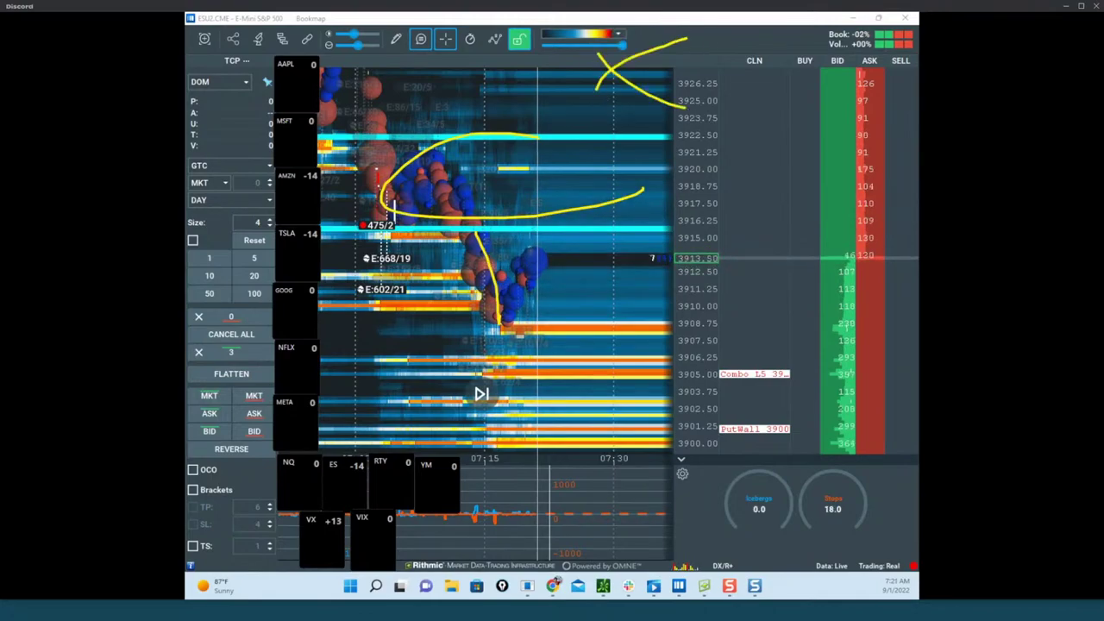
pyautogui.press('Escape')
# Cancel the 3-contract buy stop order at about 3930 on the E-Mini S&P 500.
pyautogui.scroll(-5, 662, 237)
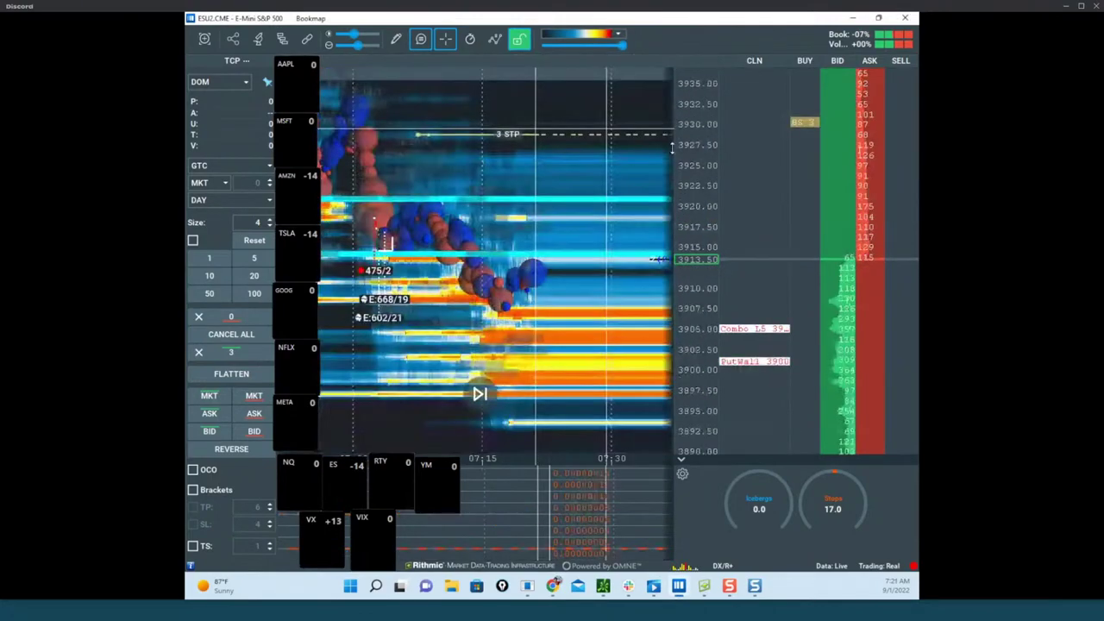
pyautogui.moveTo(558, 157); pyautogui.dragTo(519, 172)
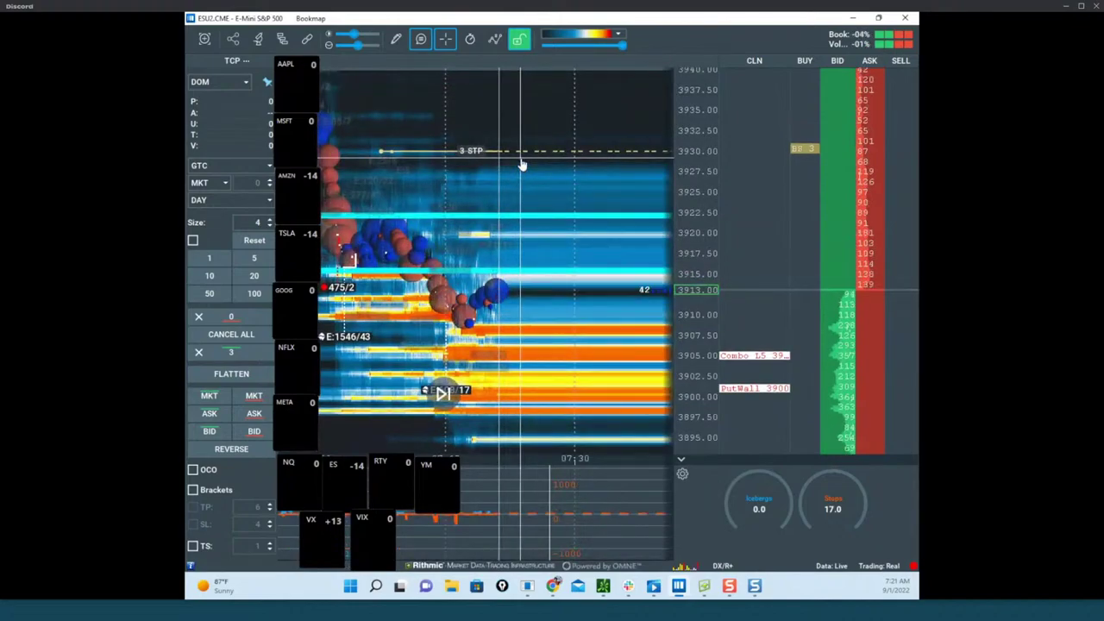
pyautogui.click(802, 149)
# Sketch an S&P 500 path falling to about 3909, rebounding above 3916 and falling again, add an X, and clear the sketch.
pyautogui.moveTo(606, 222); pyautogui.dragTo(607, 210)
pyautogui.scroll(3, 695, 207)
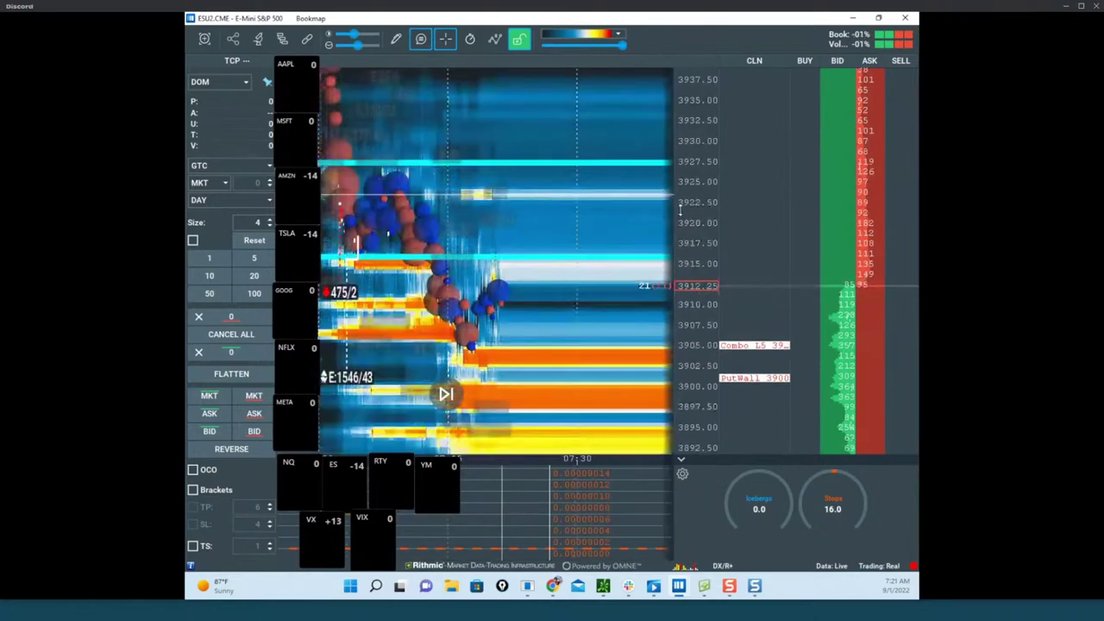
pyautogui.scroll(2, 595, 246)
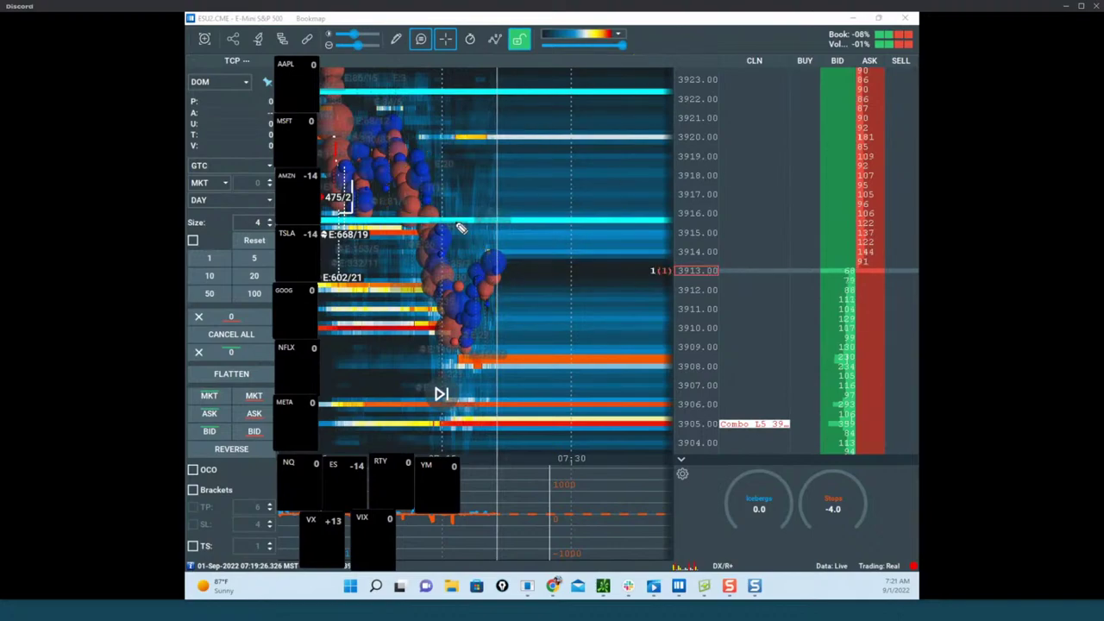
pyautogui.moveTo(440, 212)
pyautogui.mouseDown()
pyautogui.moveTo(466, 348)
pyautogui.moveTo(463, 318)
pyautogui.moveTo(479, 345)
pyautogui.moveTo(463, 345)
pyautogui.moveTo(529, 210)
pyautogui.moveTo(543, 205)
pyautogui.mouseUp()
pyautogui.moveTo(559, 322); pyautogui.dragTo(557, 353)
pyautogui.moveTo(570, 58); pyautogui.dragTo(634, 102)
pyautogui.moveTo(616, 60); pyautogui.dragTo(588, 106)
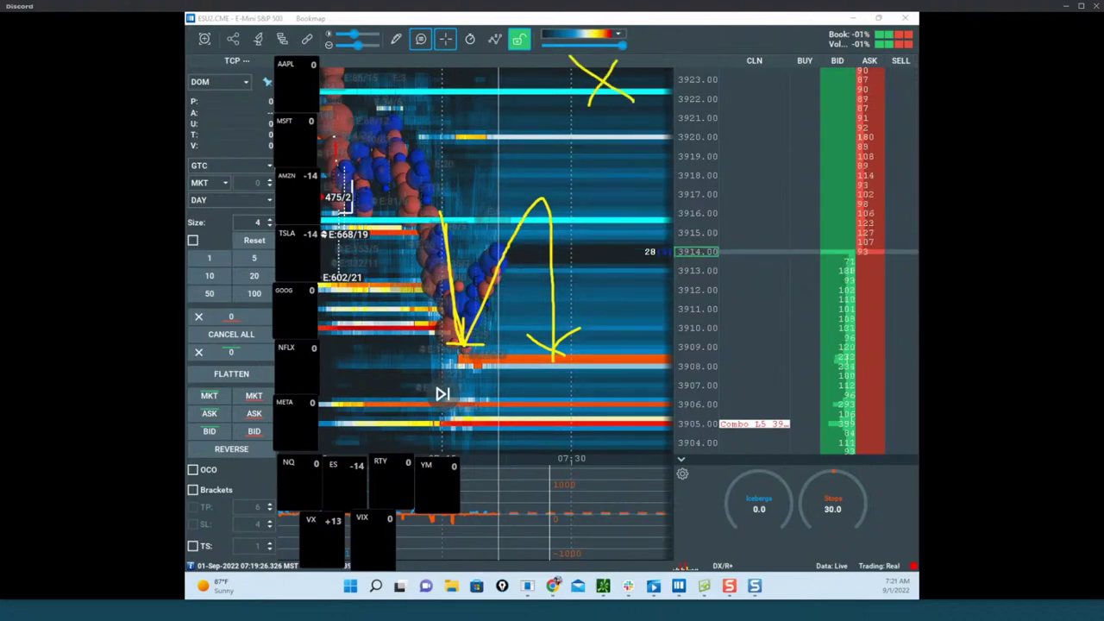
pyautogui.press('Escape')
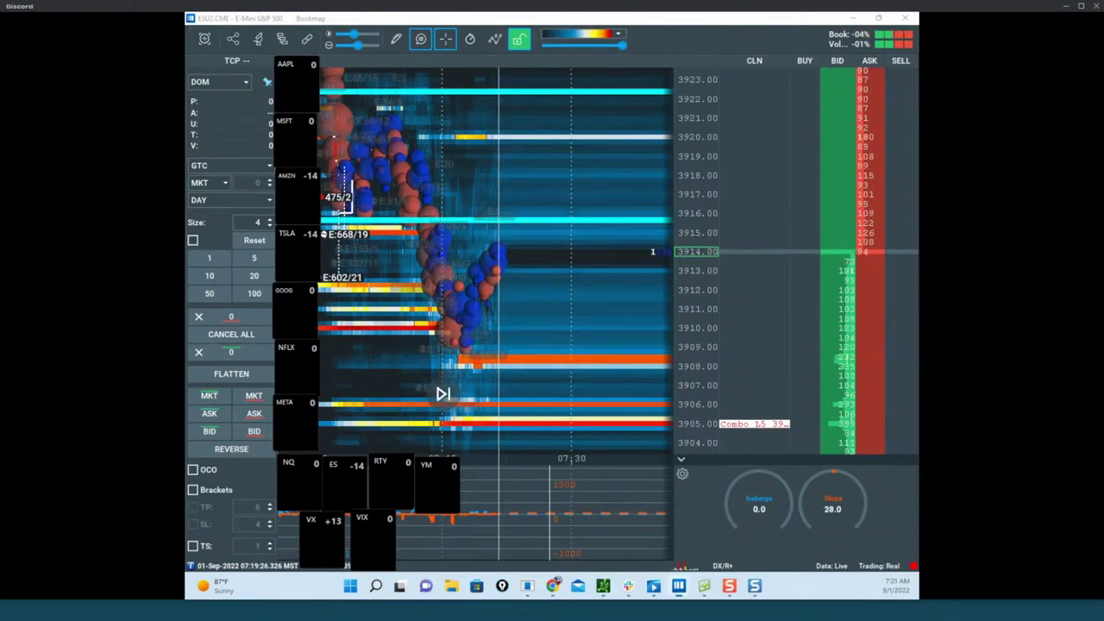
# Check the maximized Nasdaq-100 Bookmap window around 12120, move it away, and review the S&P 500 heatmap near 3916.
pyautogui.moveTo(186, 116); pyautogui.dragTo(661, 60)
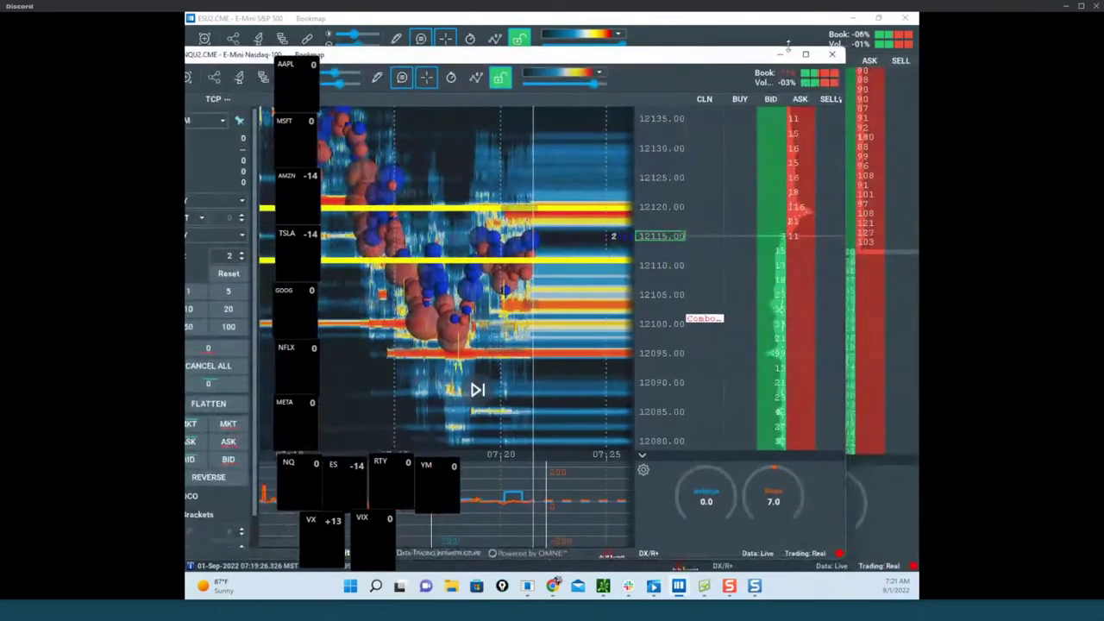
pyautogui.click(805, 55)
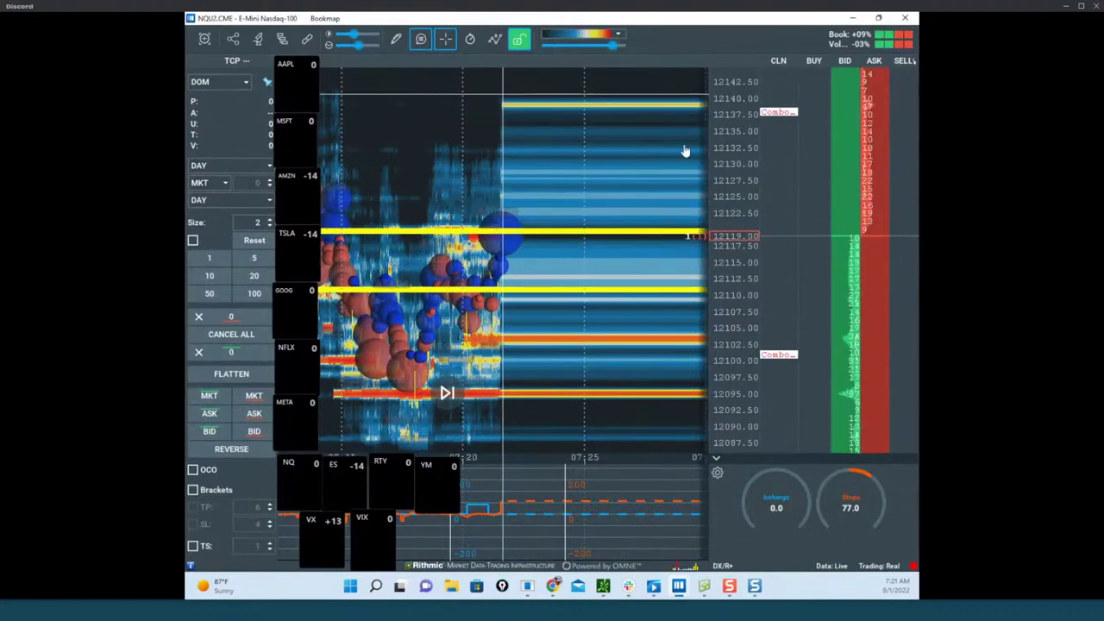
pyautogui.scroll(-2, 685, 150)
pyautogui.moveTo(654, 19); pyautogui.dragTo(187, 121)
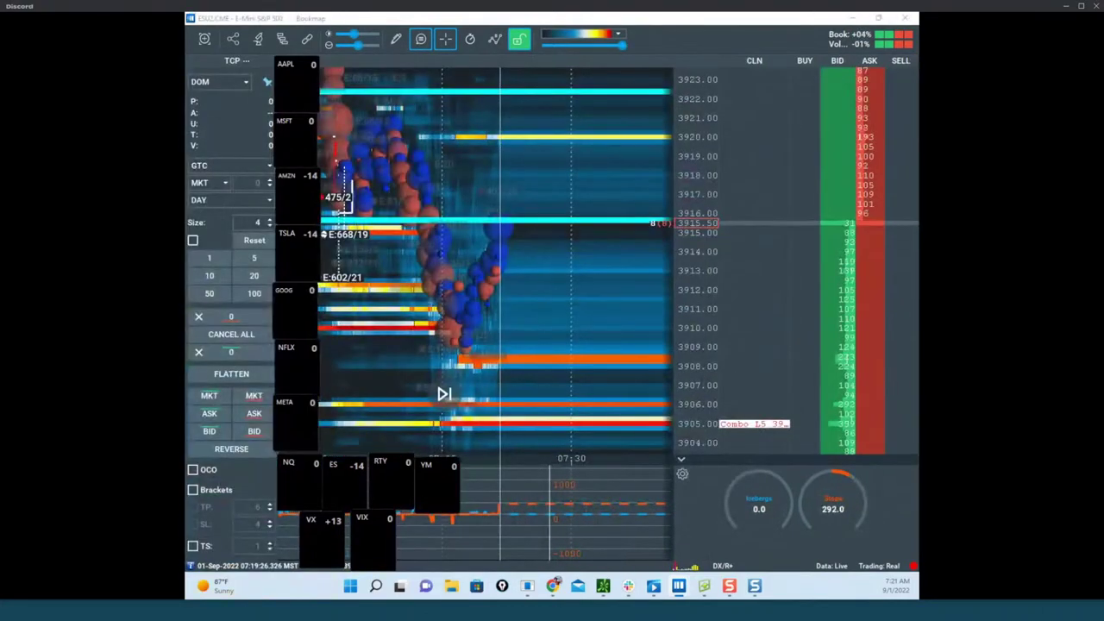
pyautogui.click(687, 198)
pyautogui.scroll(-1, 687, 200)
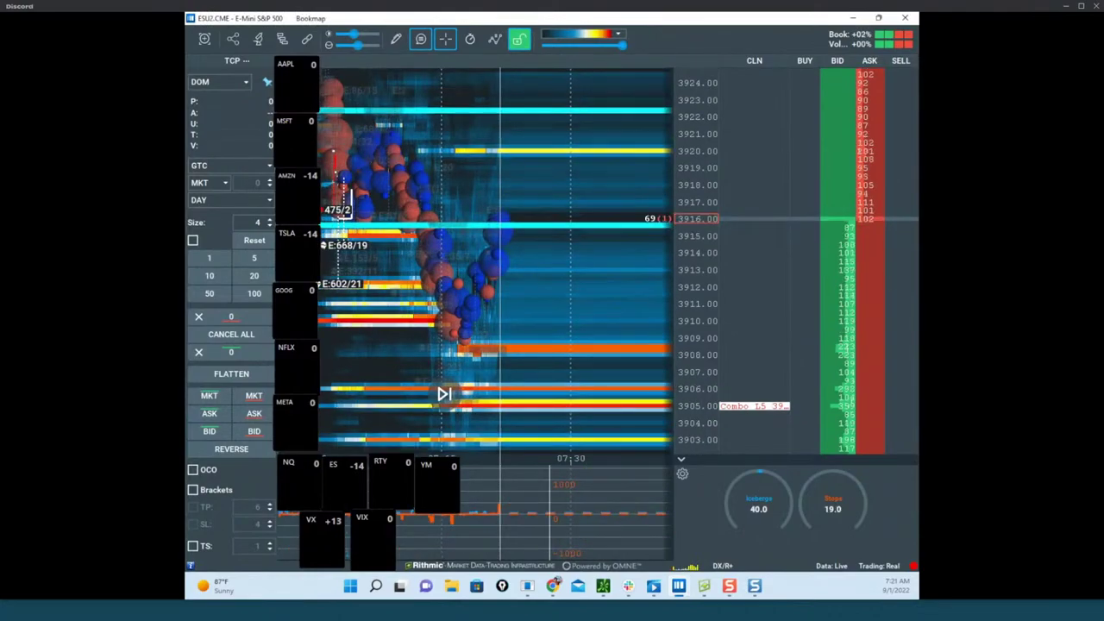
# Bring over the Light Sweet Crude Oil Bookmap window and examine its liquidity between about 86.20 and 87.80.
pyautogui.moveTo(186, 298); pyautogui.dragTo(647, 127)
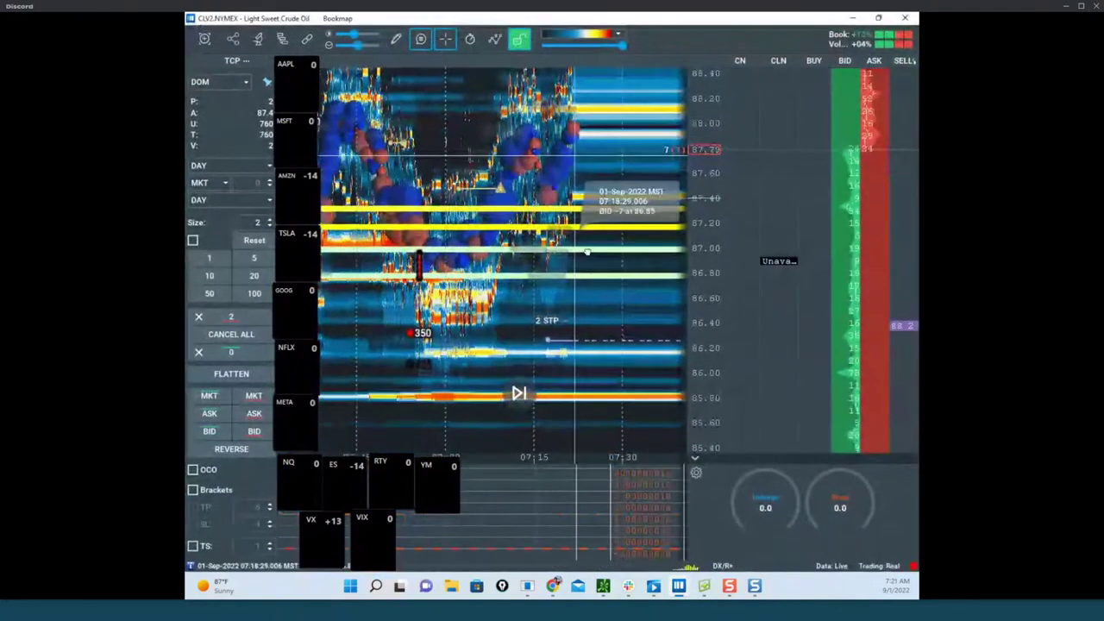
pyautogui.scroll(3, 688, 269)
pyautogui.scroll(3, 383, 265)
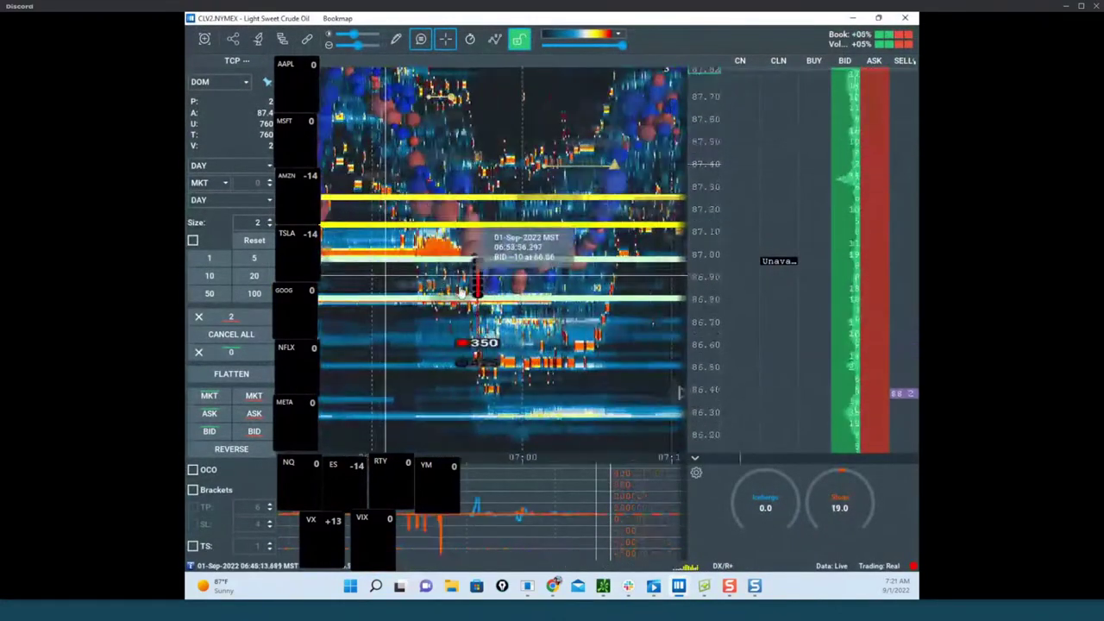
# Display the hourly /CL chart at full size and adjust its time and price scales to show recent candles.
pyautogui.moveTo(186, 297); pyautogui.dragTo(536, 163)
pyautogui.click(646, 163)
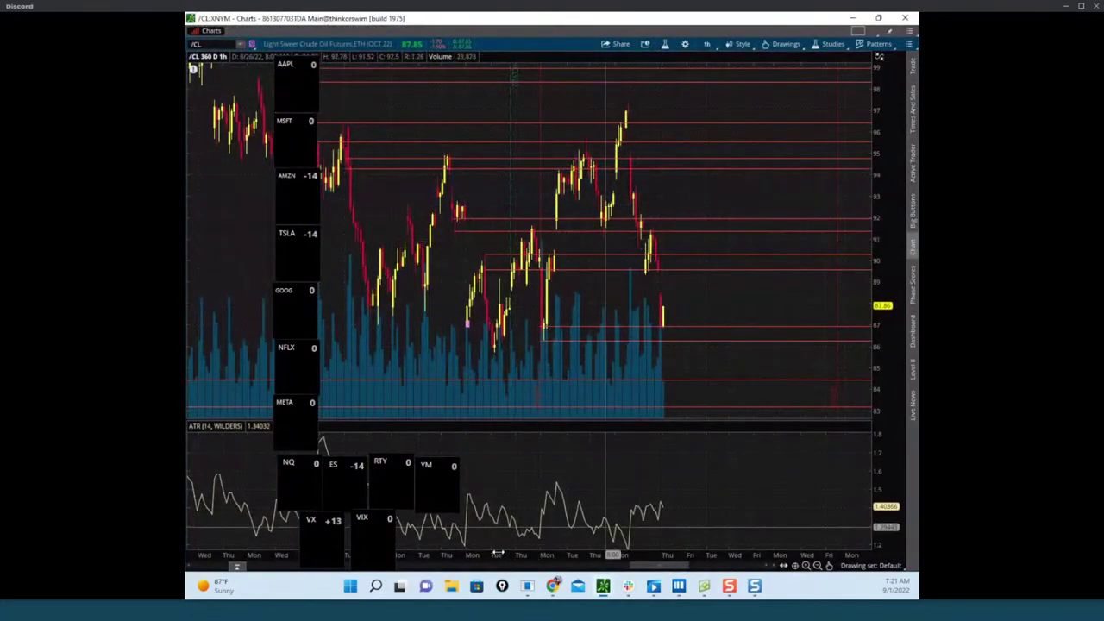
pyautogui.moveTo(498, 555); pyautogui.dragTo(548, 555)
pyautogui.moveTo(683, 381); pyautogui.dragTo(723, 363)
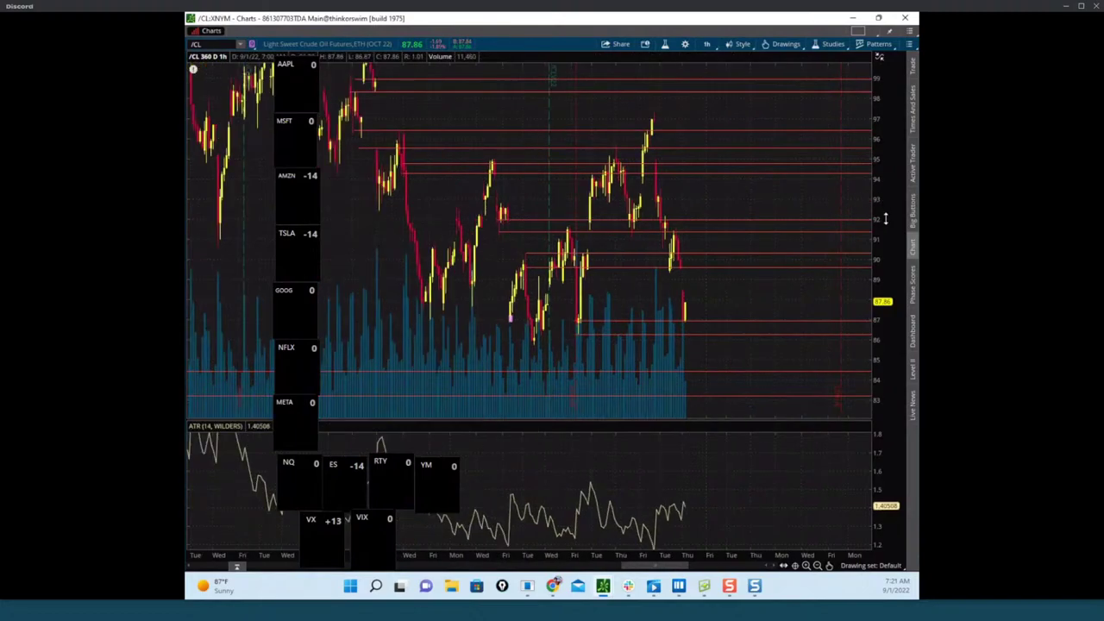
pyautogui.moveTo(887, 216); pyautogui.dragTo(887, 252)
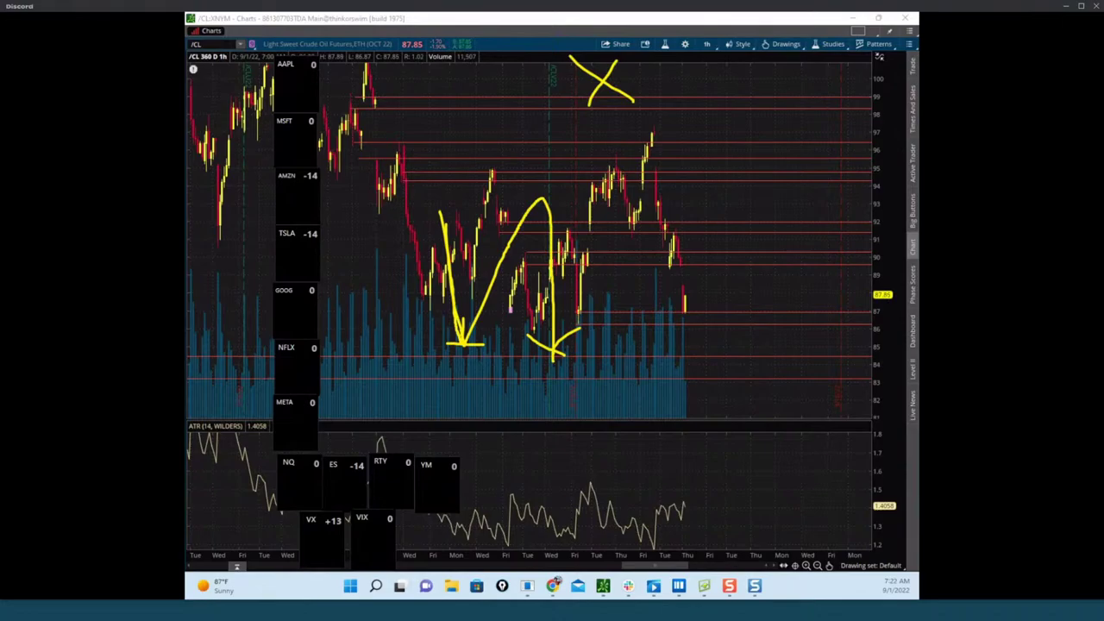
# Erase the old sketch, mark the /CL consolidation around 93–95 and the drop from about 97, and clear these markings.
pyautogui.press('Delete')
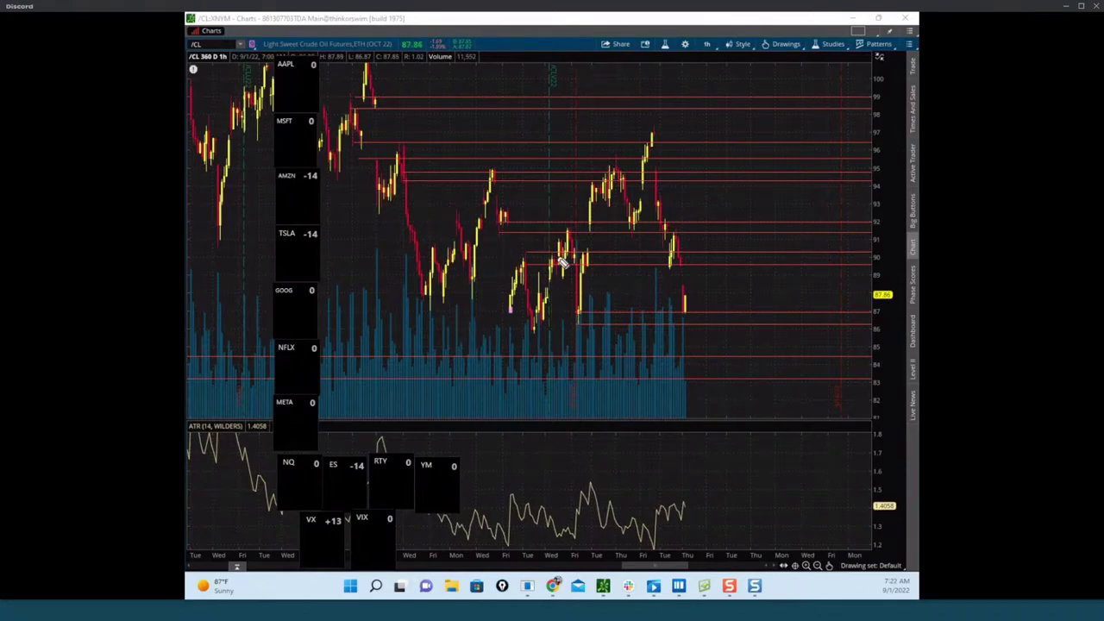
pyautogui.moveTo(626, 173)
pyautogui.mouseDown()
pyautogui.moveTo(630, 207)
pyautogui.moveTo(594, 179)
pyautogui.moveTo(621, 197)
pyautogui.moveTo(642, 188)
pyautogui.moveTo(615, 191)
pyautogui.mouseUp()
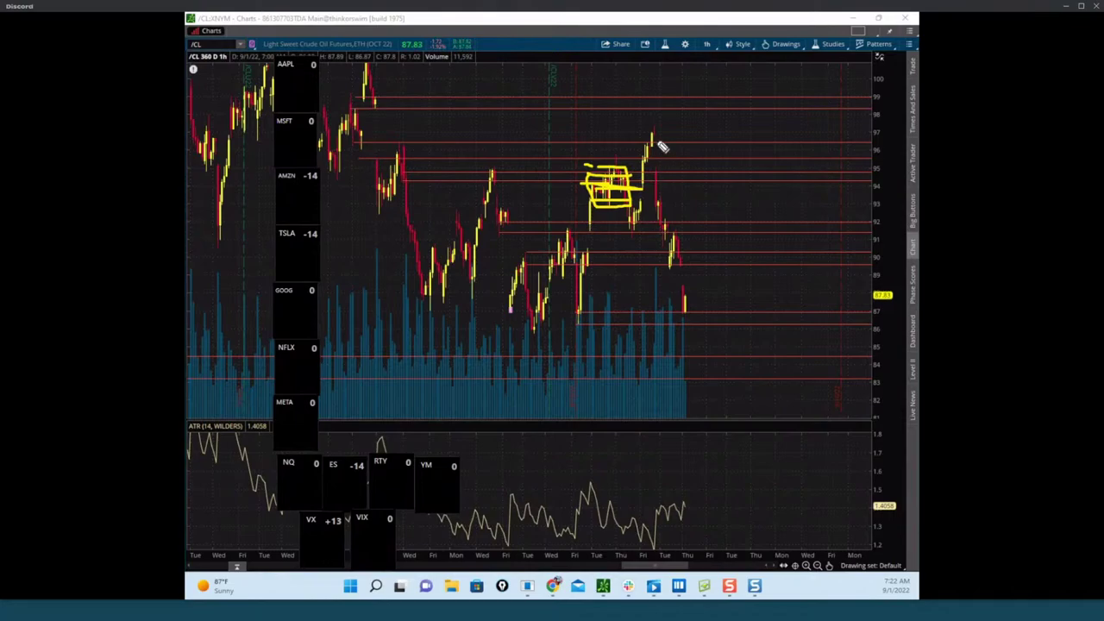
pyautogui.moveTo(658, 141); pyautogui.dragTo(661, 200)
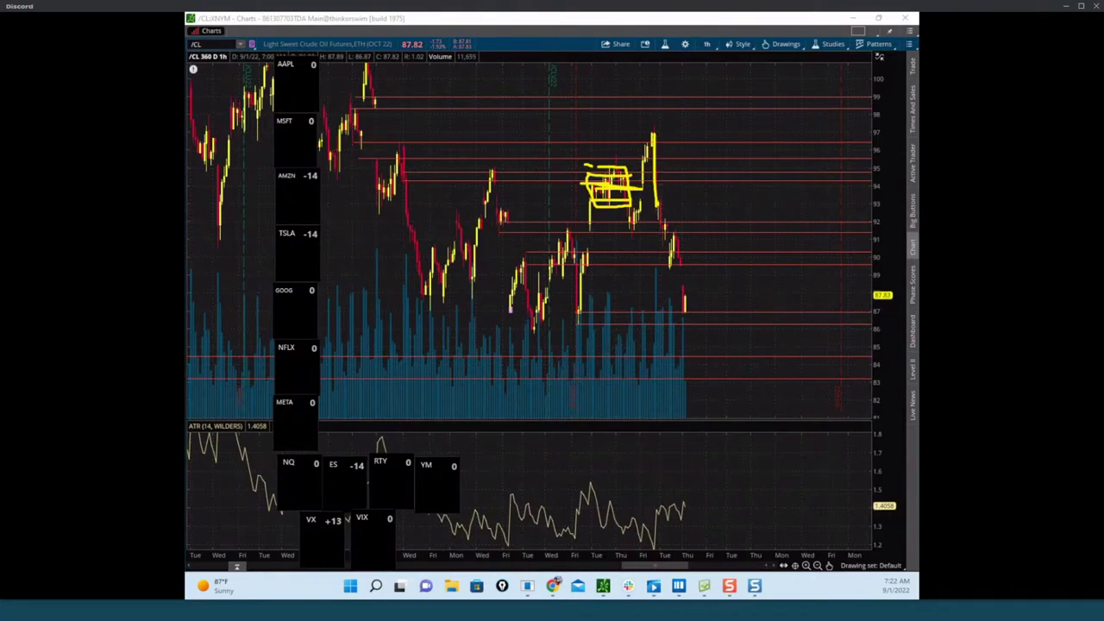
pyautogui.press('e')
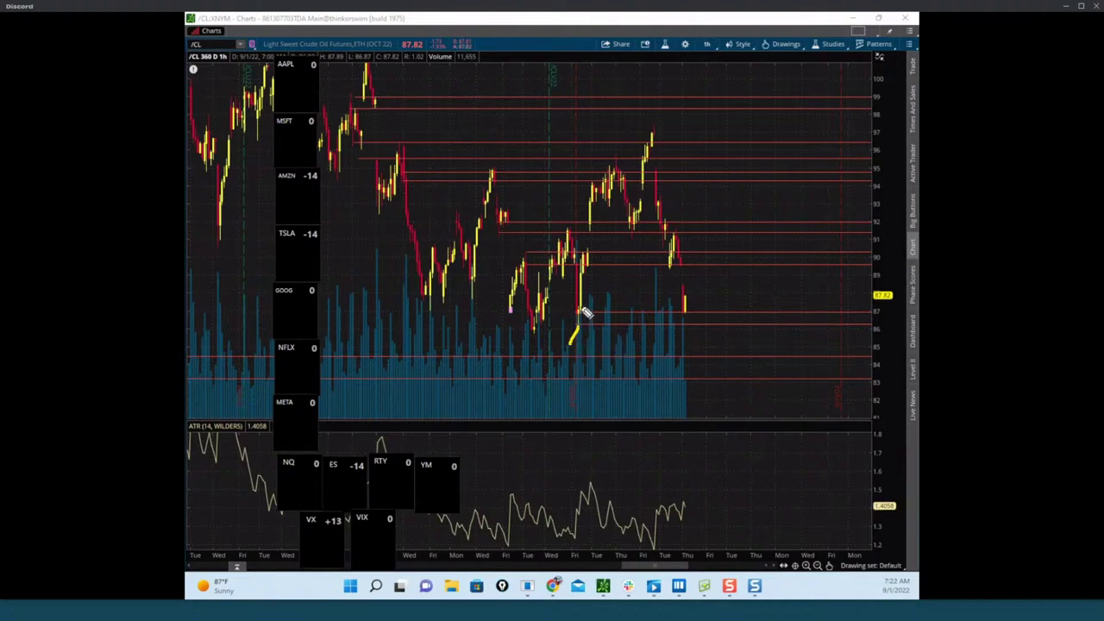
# Trace the /CL rally from about 85 to 96, mark the latest candle's low near 87, and clear the drawings.
pyautogui.moveTo(585, 313); pyautogui.dragTo(620, 156)
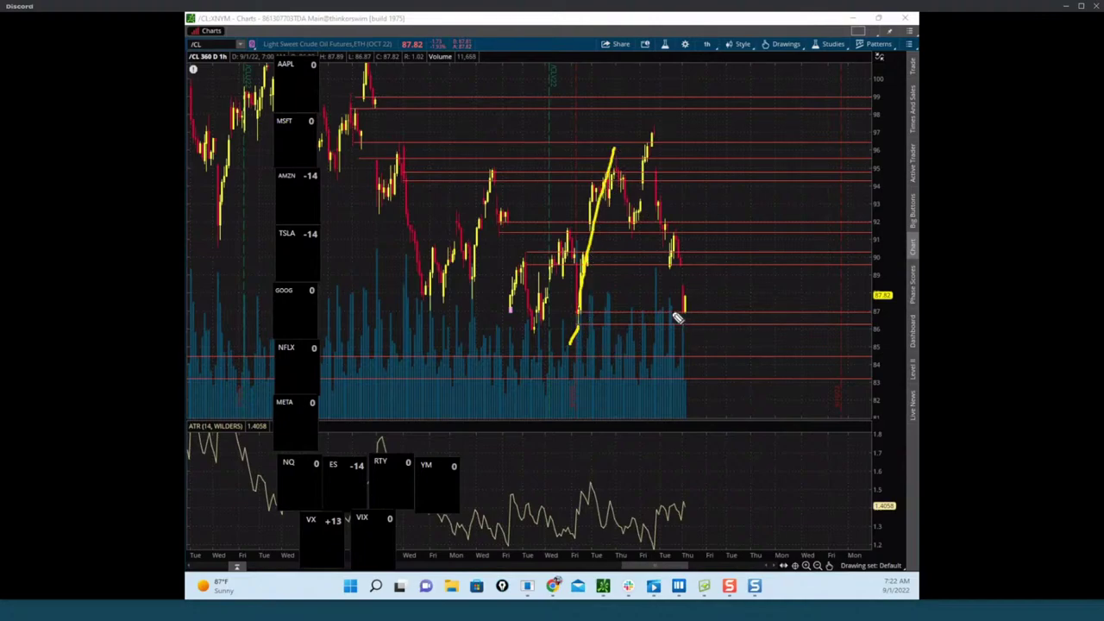
pyautogui.moveTo(671, 309); pyautogui.dragTo(716, 308)
pyautogui.moveTo(651, 324)
pyautogui.mouseDown()
pyautogui.moveTo(695, 321)
pyautogui.moveTo(702, 249)
pyautogui.mouseUp()
pyautogui.press('Escape')
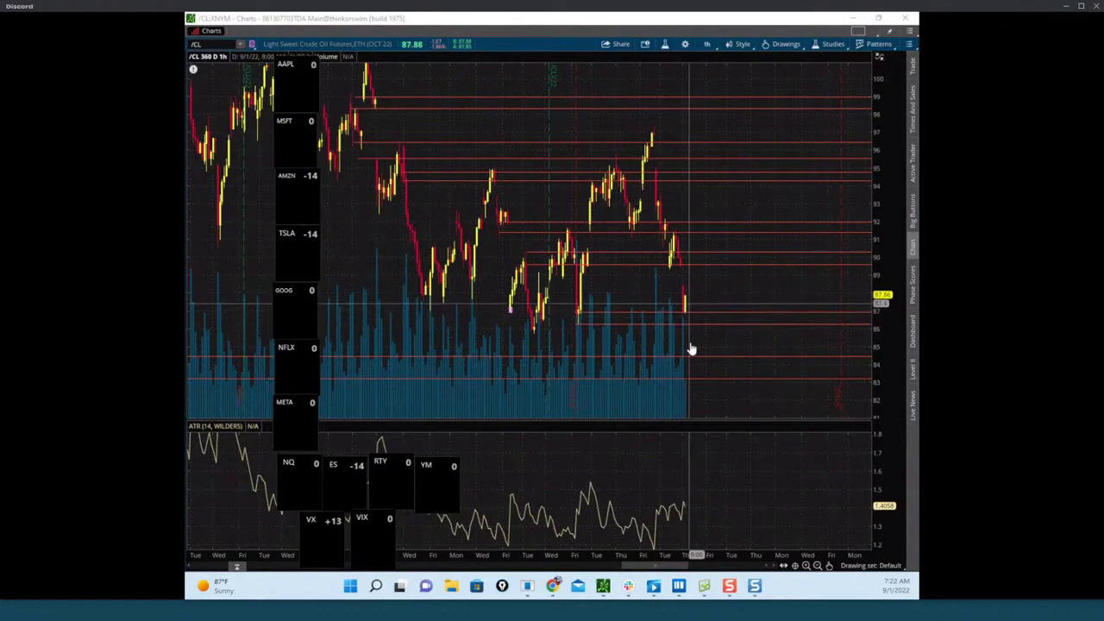
# Move the /CL chart away and, on the crude oil heatmap, circle the 86.80–87.00 stop area, trace the rise and circle about 87.40.
pyautogui.moveTo(685, 25); pyautogui.dragTo(187, 95)
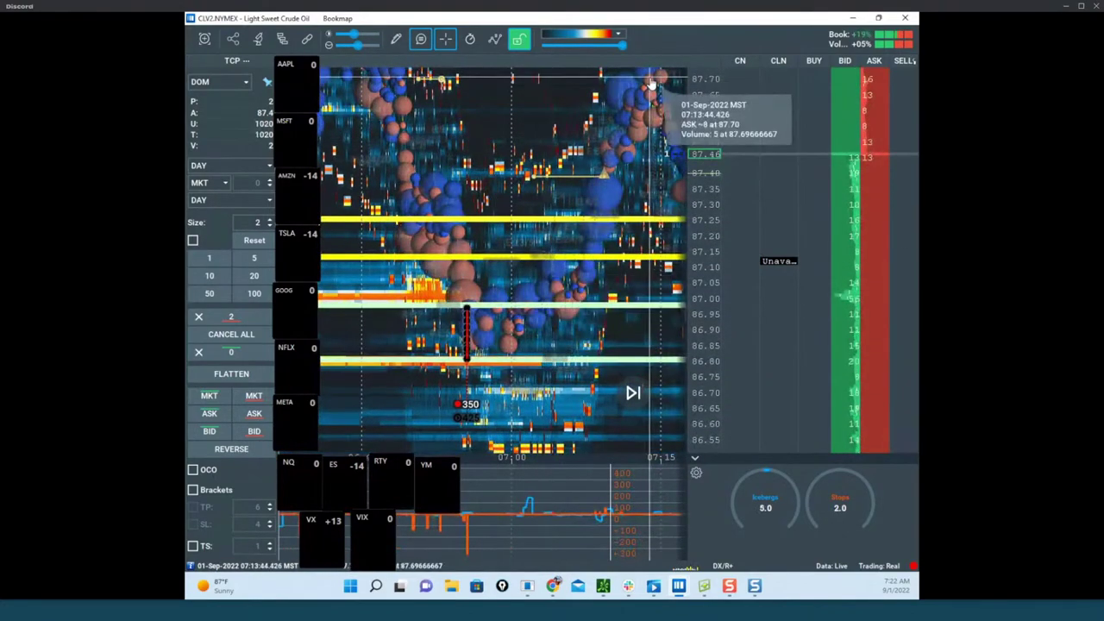
pyautogui.hotkey('ctrl', 'alt', 'g')
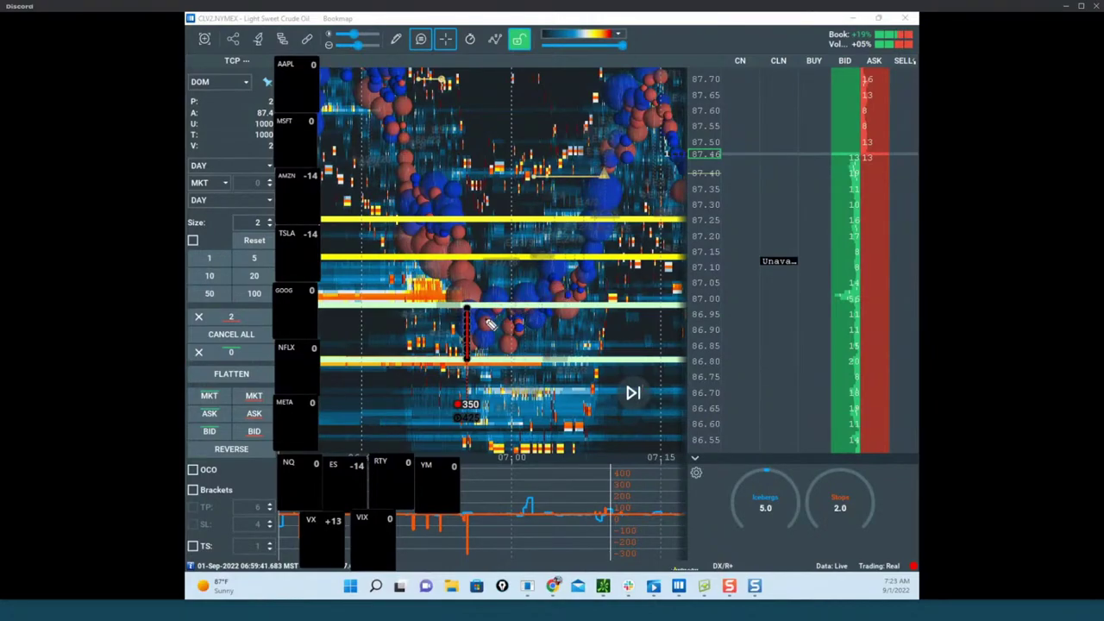
pyautogui.moveTo(488, 306)
pyautogui.mouseDown()
pyautogui.moveTo(424, 338)
pyautogui.moveTo(493, 284)
pyautogui.mouseUp()
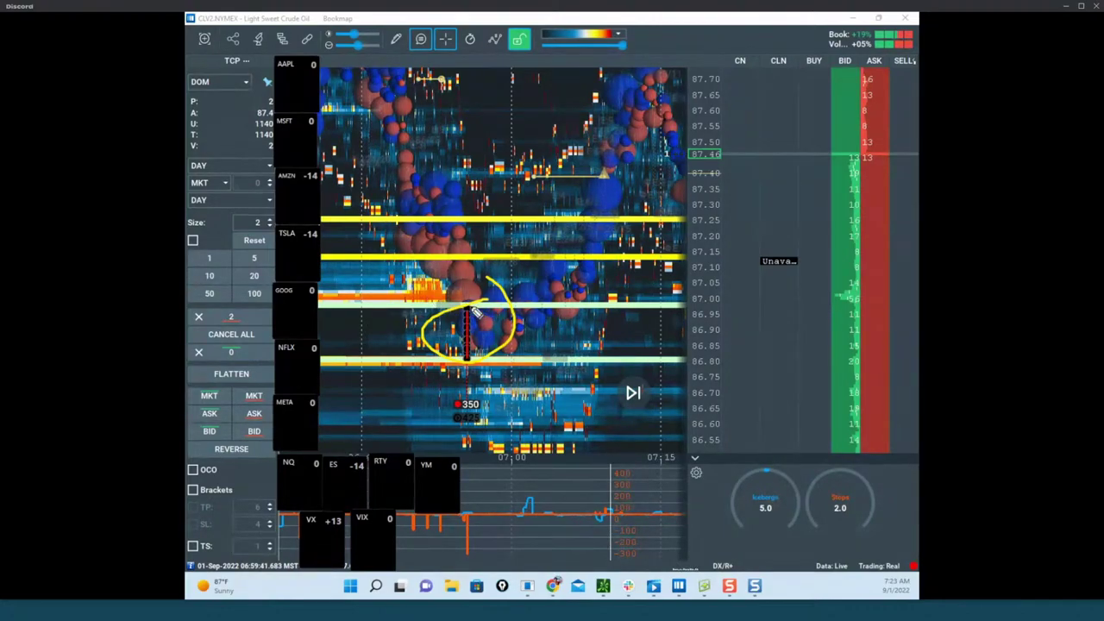
pyautogui.moveTo(475, 314)
pyautogui.mouseDown()
pyautogui.moveTo(500, 324)
pyautogui.moveTo(466, 307)
pyautogui.moveTo(522, 345)
pyautogui.moveTo(665, 19)
pyautogui.mouseUp()
pyautogui.moveTo(614, 164); pyautogui.dragTo(634, 178)
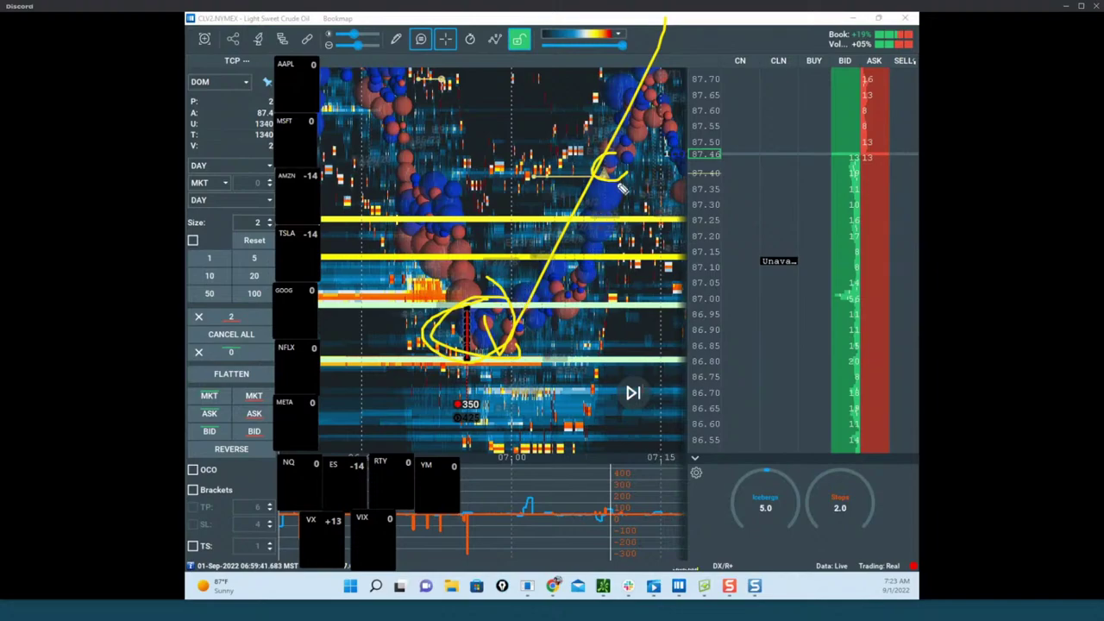
# Add a mark beside the circled 87.40 area on the crude oil heatmap and clear the sketches.
pyautogui.moveTo(621, 188); pyautogui.dragTo(580, 280)
pyautogui.press('e')
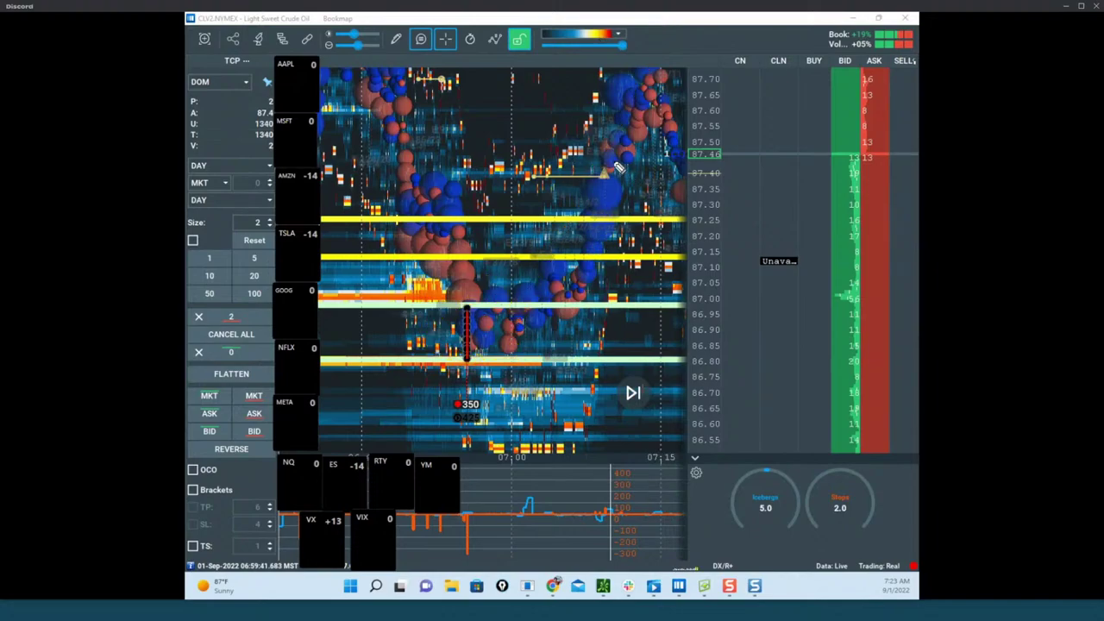
pyautogui.moveTo(619, 166); pyautogui.dragTo(622, 183)
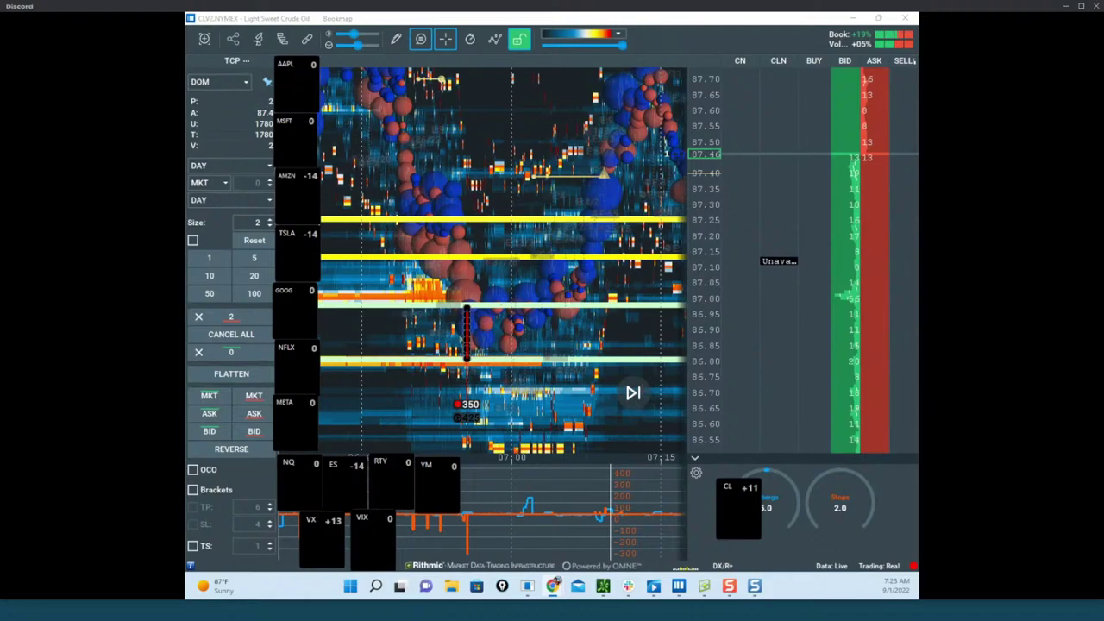
# Examine the latest crude oil rise above the yellow levels over a wider time and price range.
pyautogui.click(670, 149)
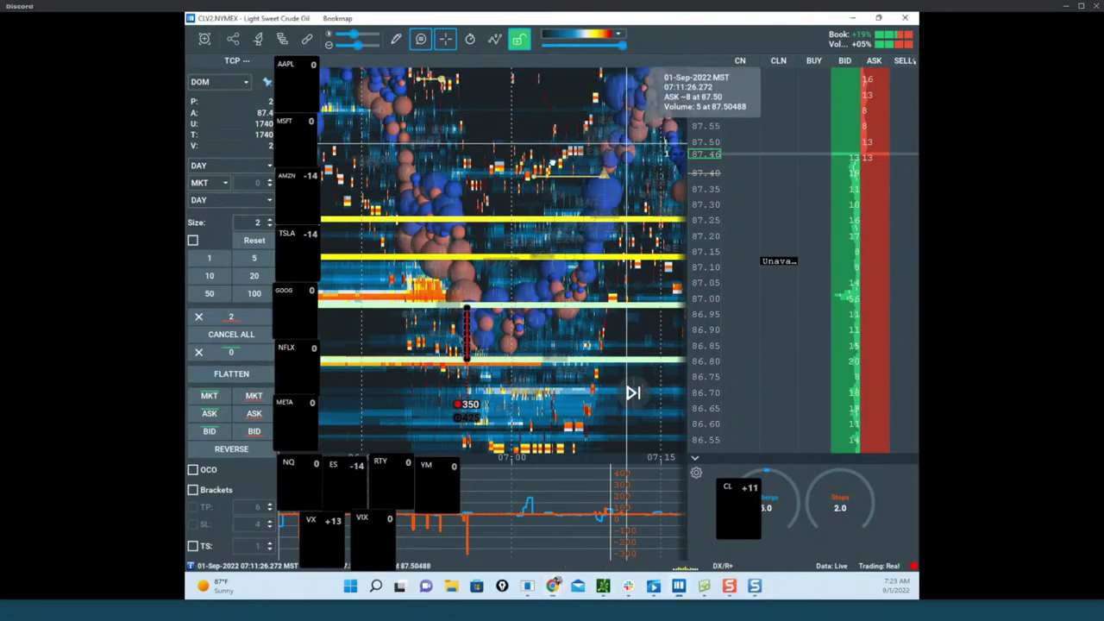
pyautogui.moveTo(552, 163); pyautogui.dragTo(538, 161)
pyautogui.scroll(-1, 693, 163)
pyautogui.moveTo(644, 162); pyautogui.dragTo(589, 170)
pyautogui.scroll(-2, 706, 147)
pyautogui.scroll(-1, 698, 145)
pyautogui.scroll(-1, 694, 149)
pyautogui.scroll(-1, 681, 178)
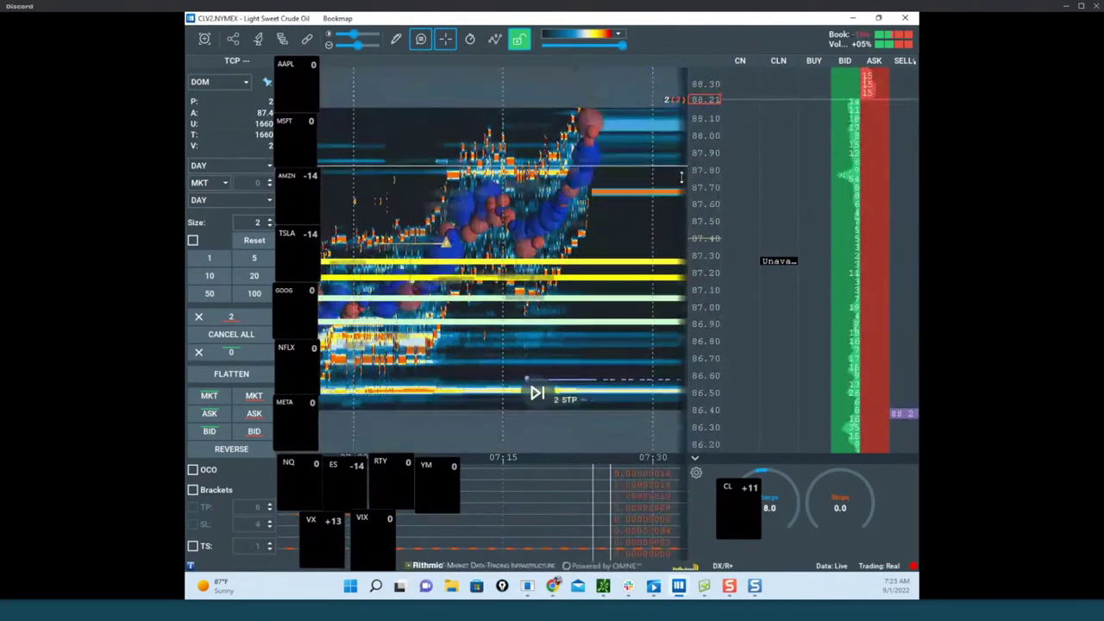
pyautogui.scroll(-3, 683, 185)
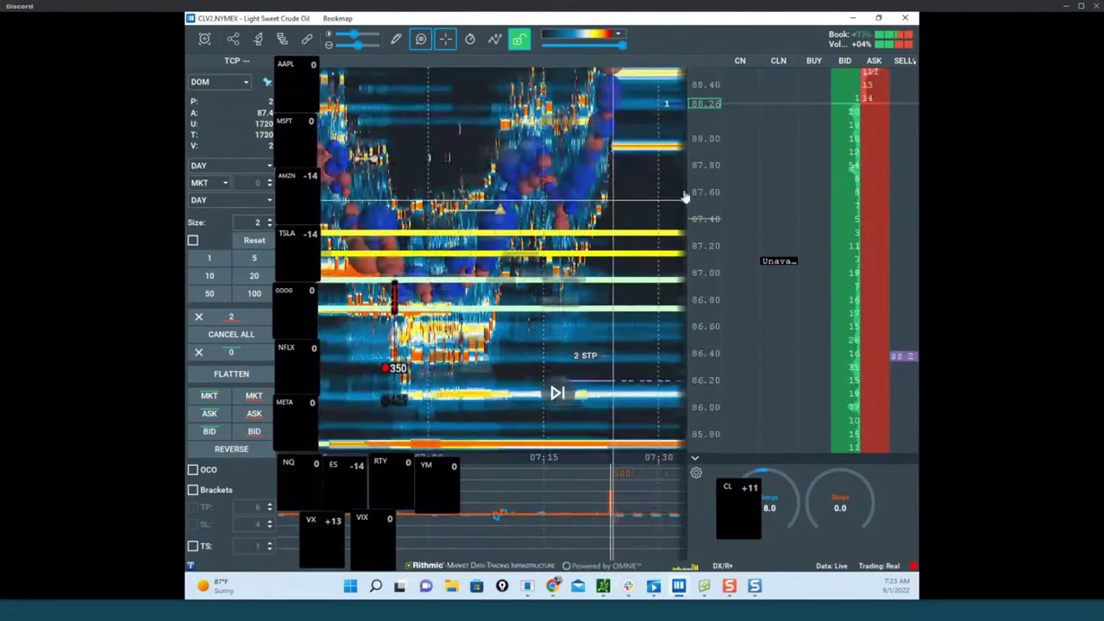
pyautogui.scroll(3, 684, 197)
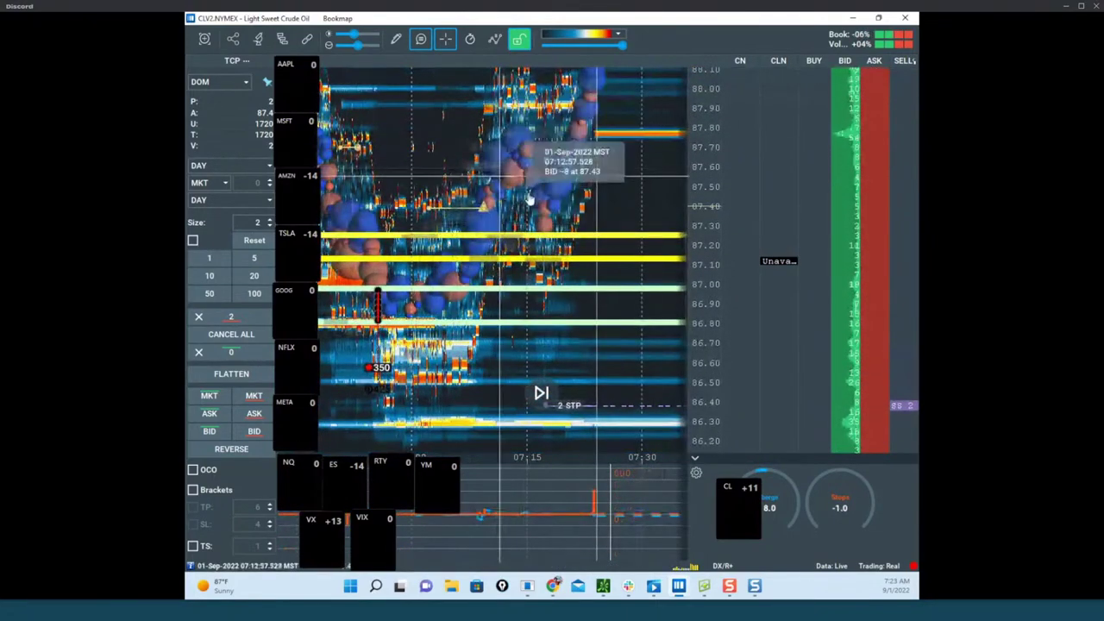
pyautogui.scroll(-3, 658, 333)
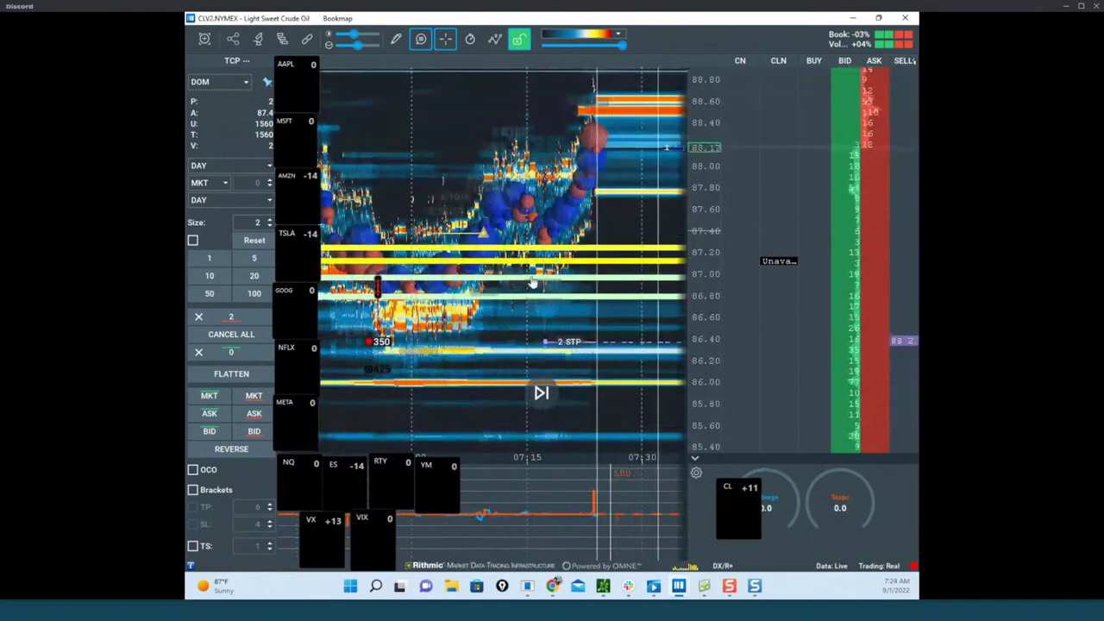
pyautogui.moveTo(654, 586)
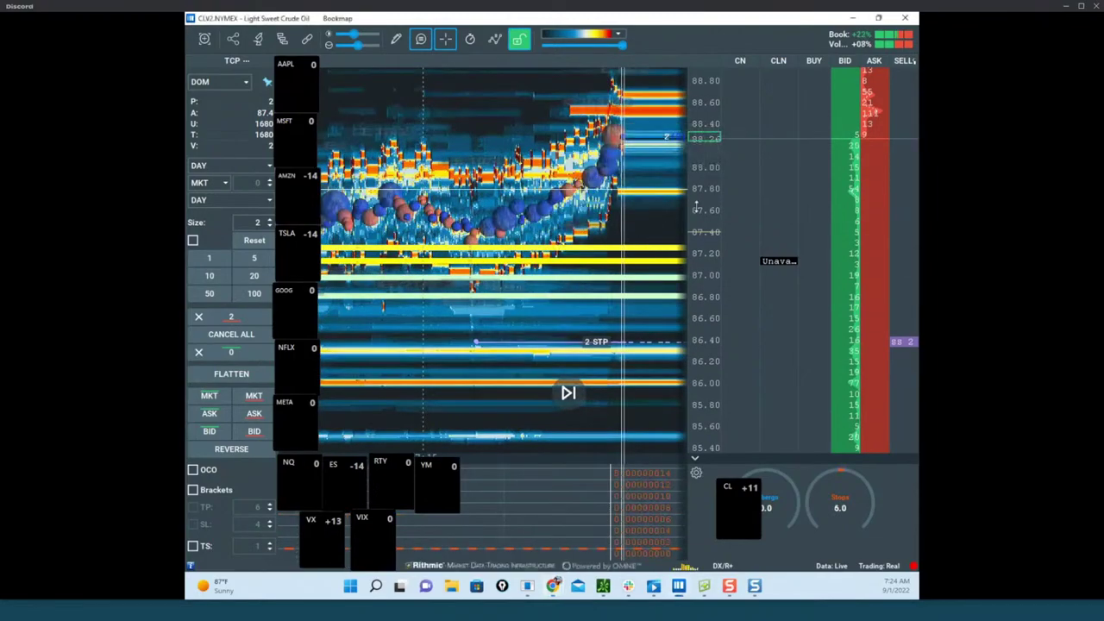
# Inspect the stops spike and matching price jump at about 07:23:32 in close detail.
pyautogui.moveTo(615, 191); pyautogui.dragTo(573, 248)
pyautogui.scroll(3, 570, 254)
pyautogui.moveTo(604, 189); pyautogui.dragTo(543, 191)
pyautogui.scroll(2, 586, 215)
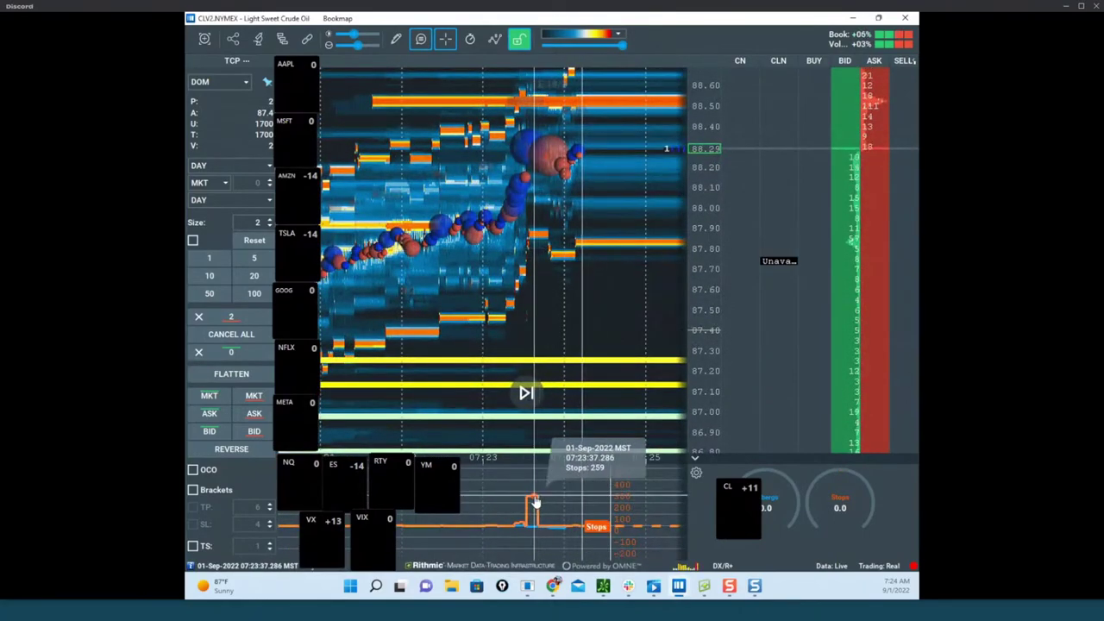
pyautogui.scroll(2, 555, 253)
pyautogui.moveTo(609, 270); pyautogui.dragTo(624, 311)
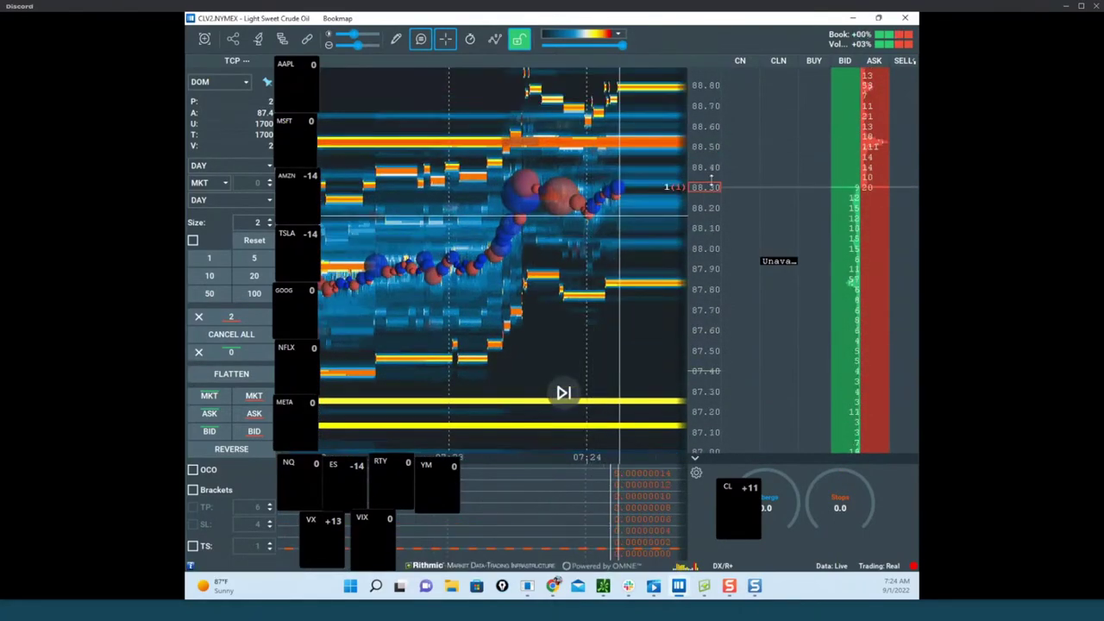
pyautogui.scroll(4, 535, 210)
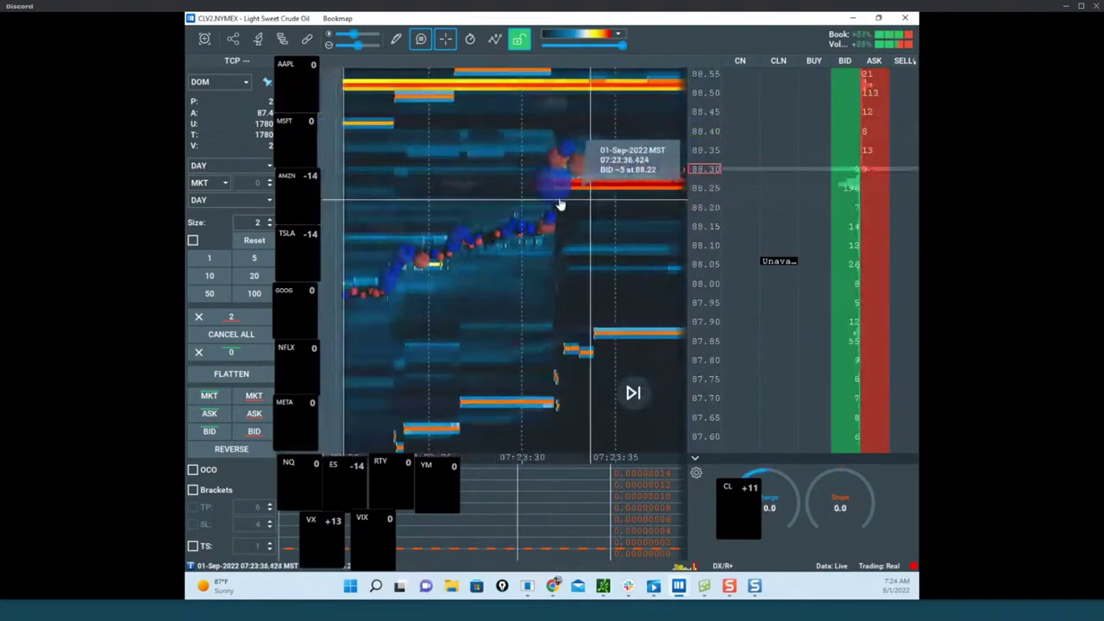
pyautogui.scroll(3, 560, 204)
pyautogui.scroll(2, 694, 190)
pyautogui.moveTo(601, 184); pyautogui.dragTo(511, 259)
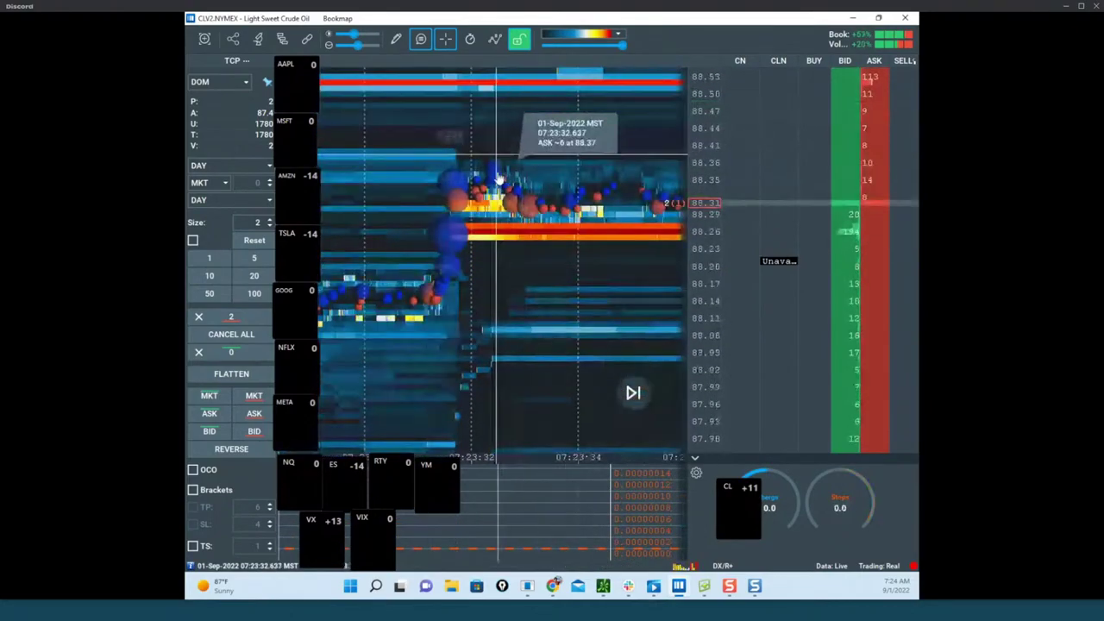
pyautogui.scroll(3, 497, 171)
pyautogui.moveTo(489, 148); pyautogui.dragTo(542, 142)
# Move the ticker tiles off the heatmap and add a horizontal line at about 88.17, near the start of the stop-driven jump.
pyautogui.moveTo(302, 466); pyautogui.dragTo(188, 465)
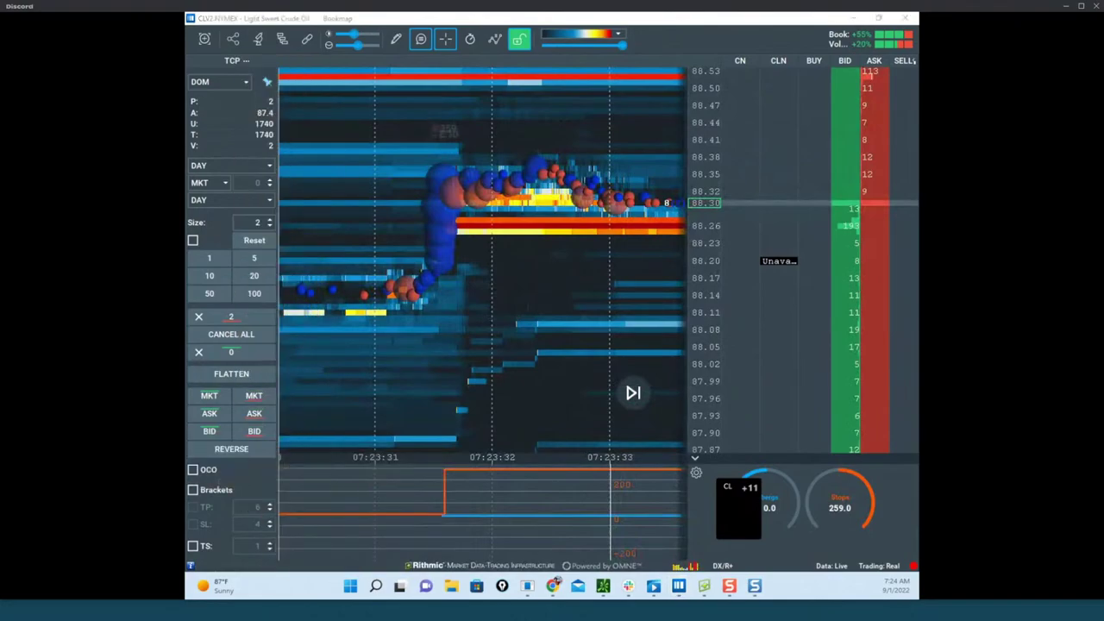
pyautogui.click(396, 38)
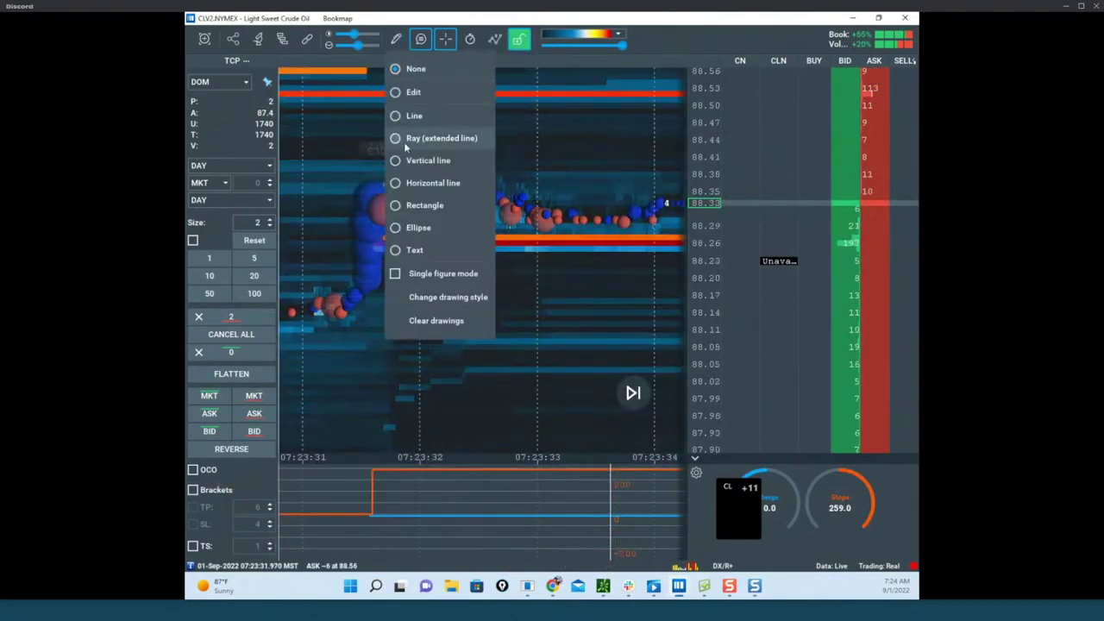
pyautogui.click(431, 183)
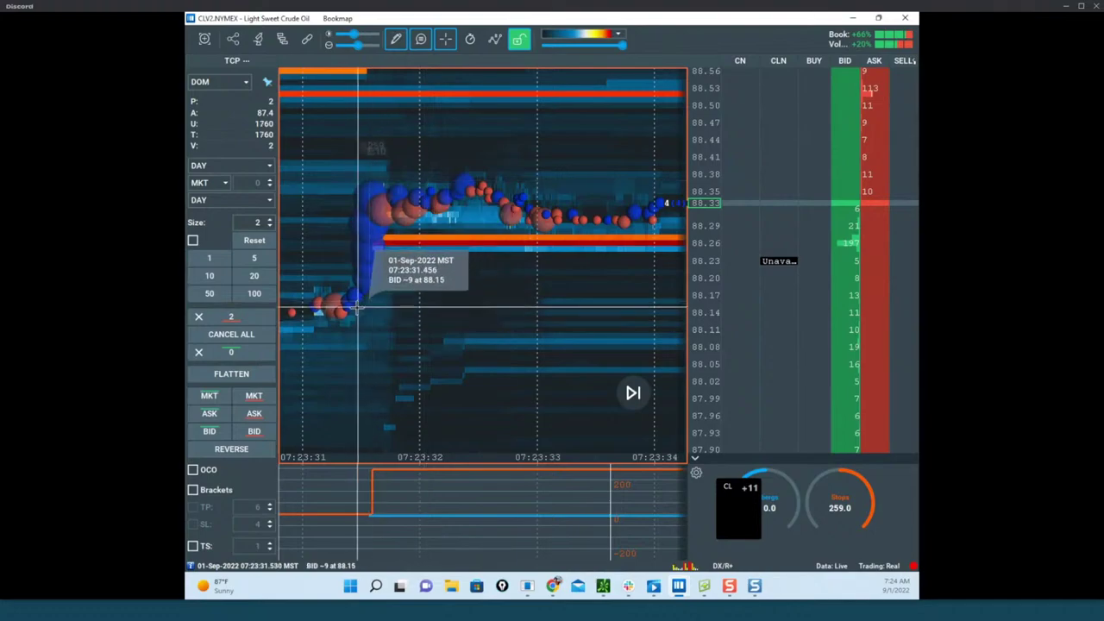
pyautogui.scroll(3, 386, 296)
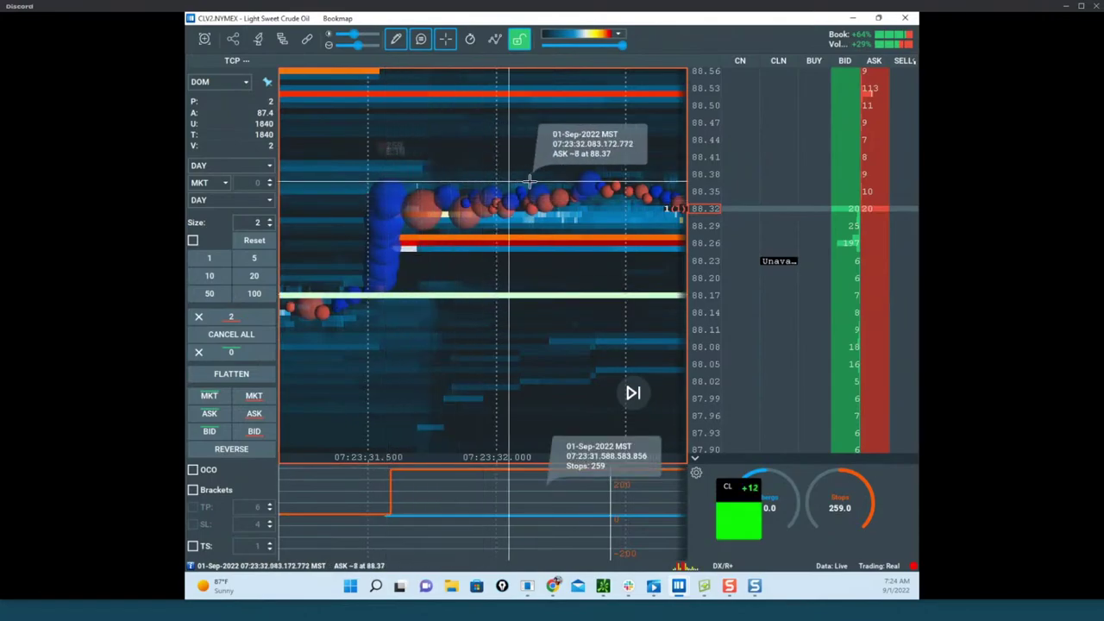
pyautogui.click(398, 39)
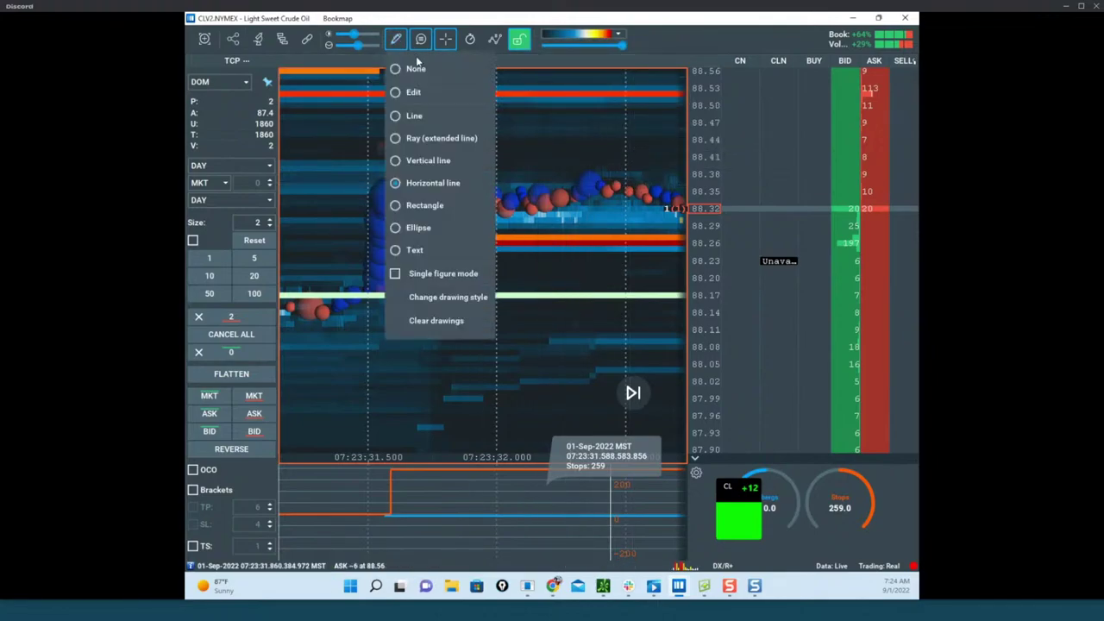
pyautogui.click(419, 69)
# Add a second horizontal line at about 88.39, just above the highs following the stop-driven jump, and turn drawing off.
pyautogui.scroll(-5, 443, 176)
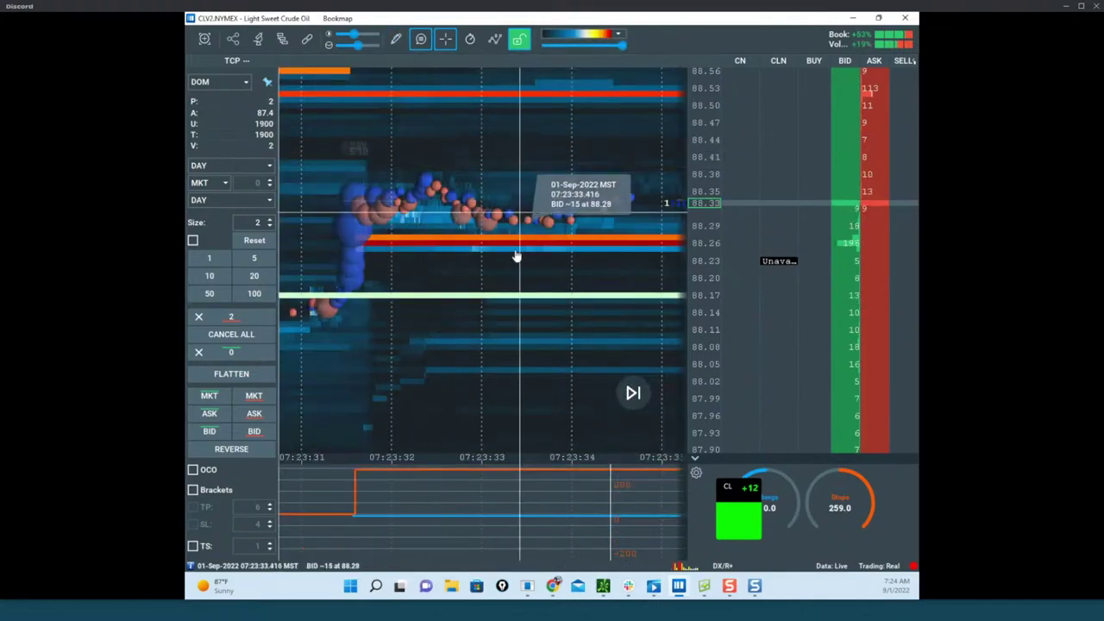
pyautogui.scroll(-3, 552, 285)
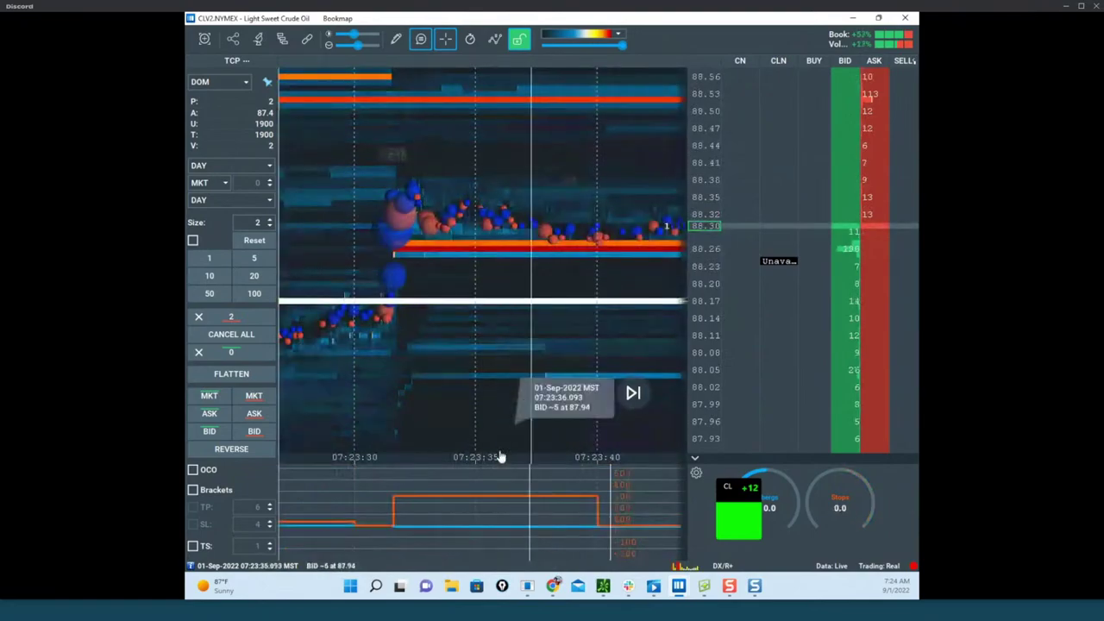
pyautogui.scroll(2, 419, 195)
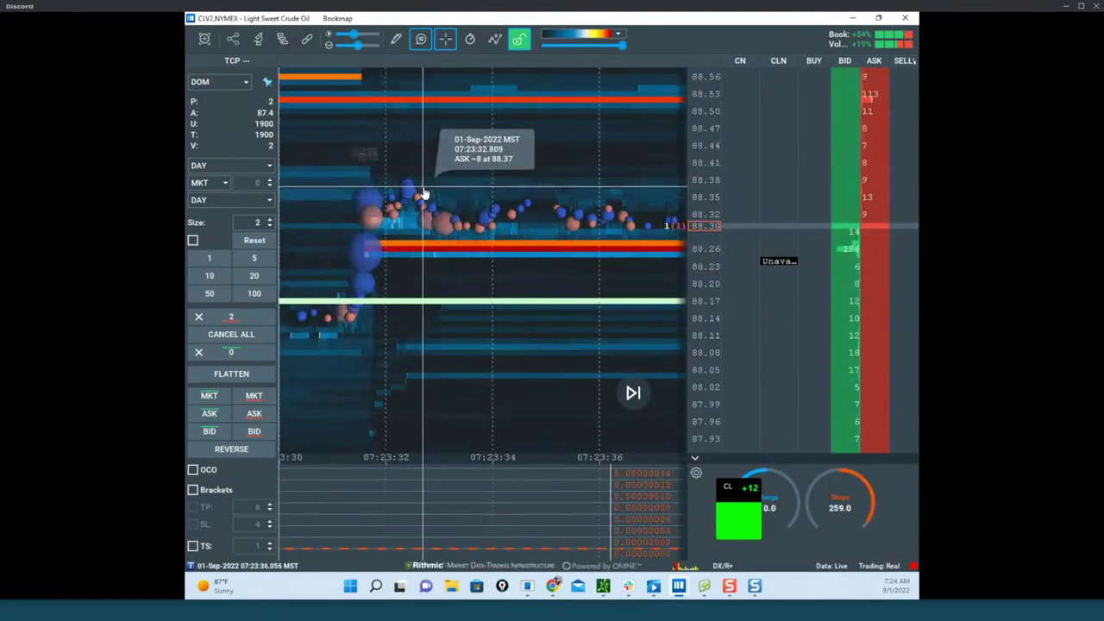
pyautogui.click(396, 38)
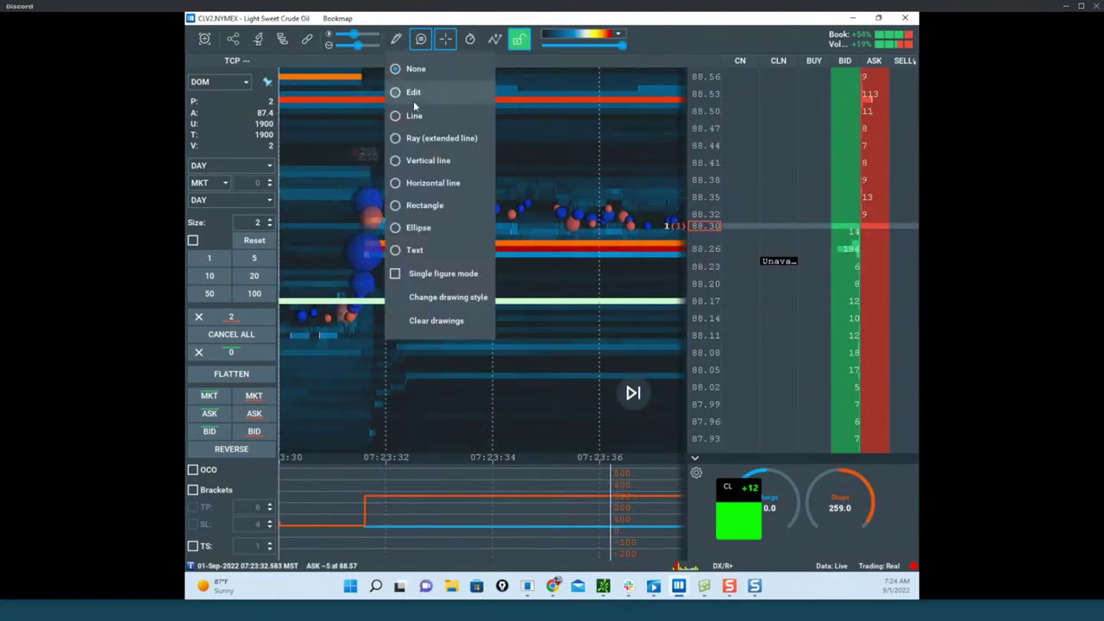
pyautogui.click(425, 182)
pyautogui.click(432, 176)
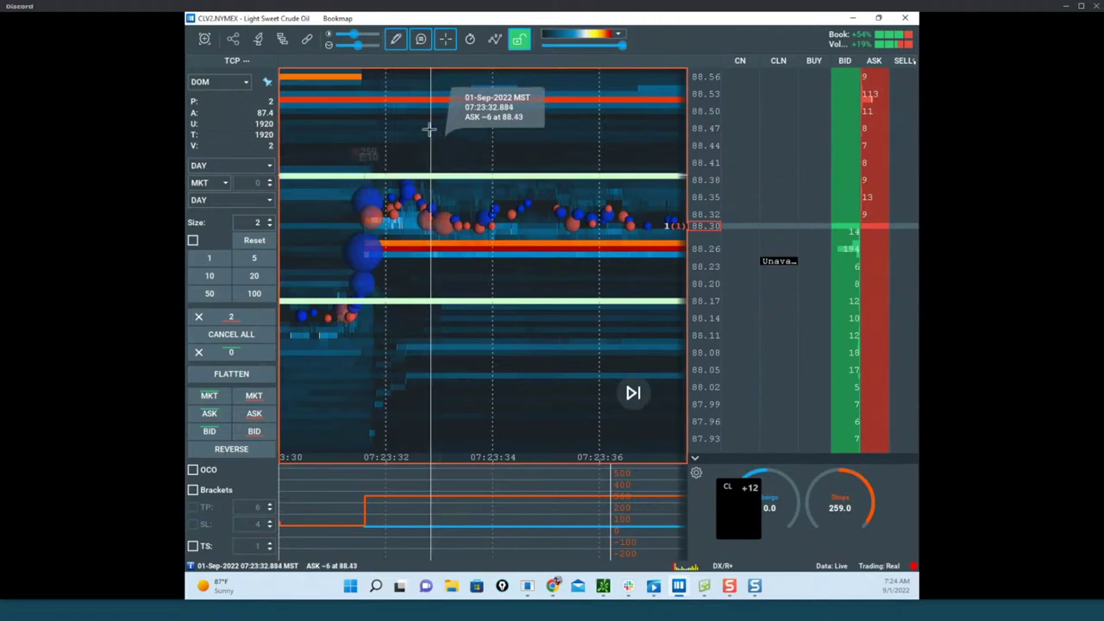
pyautogui.click(396, 45)
pyautogui.click(415, 69)
# Circle the zone between the two new lines, sketch a drop from about 88.39 to 88.12, and clear the sketch.
pyautogui.scroll(-4, 481, 152)
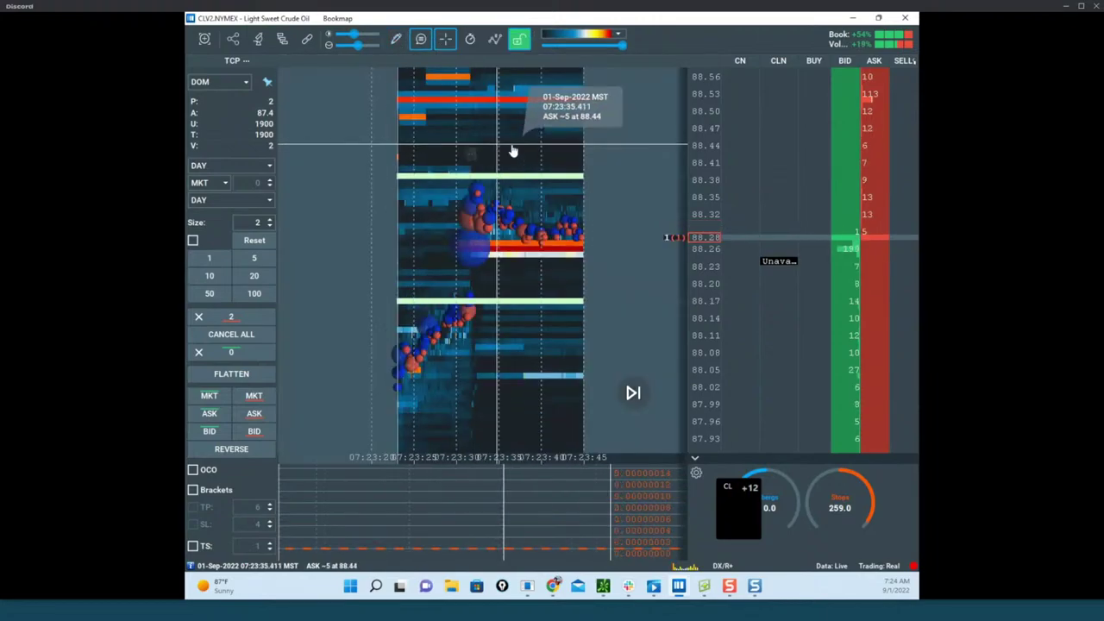
pyautogui.scroll(-5, 461, 101)
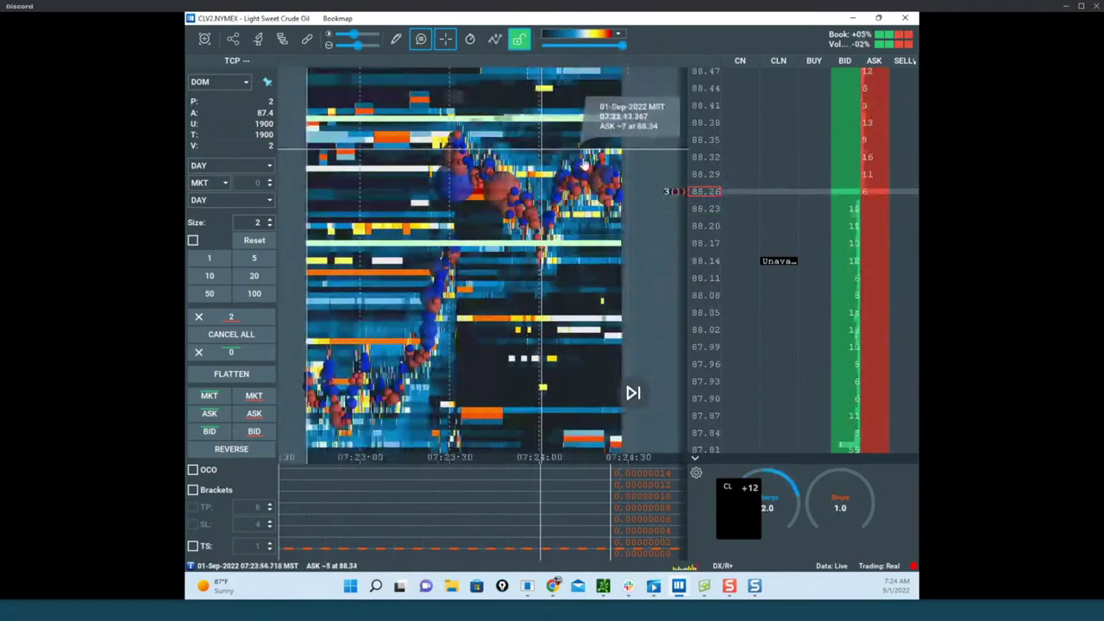
pyautogui.scroll(-5, 518, 160)
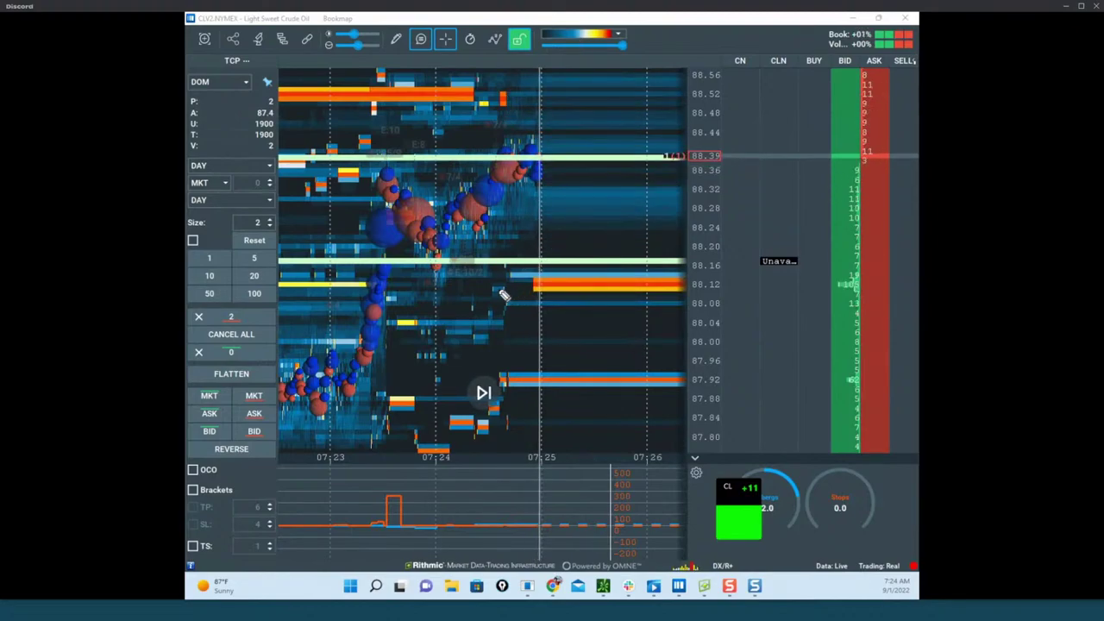
pyautogui.moveTo(298, 102); pyautogui.dragTo(269, 147)
pyautogui.moveTo(513, 210)
pyautogui.mouseDown()
pyautogui.moveTo(552, 158)
pyautogui.moveTo(573, 272)
pyautogui.mouseUp()
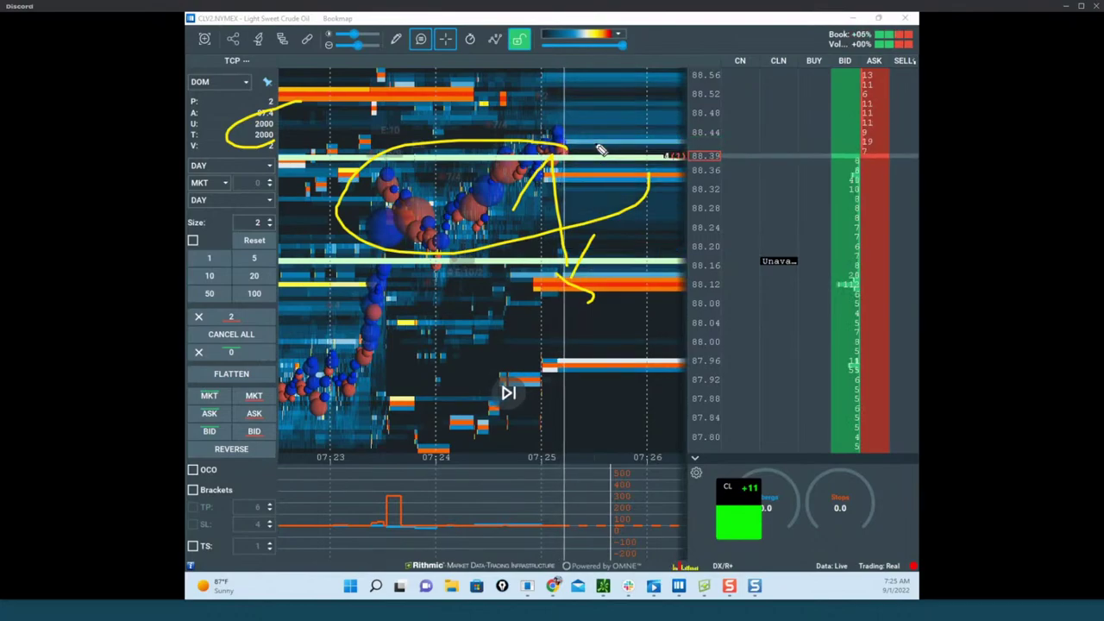
pyautogui.moveTo(552, 154)
pyautogui.mouseDown()
pyautogui.moveTo(362, 197)
pyautogui.moveTo(607, 264)
pyautogui.mouseUp()
pyautogui.hotkey('ctrl', 'shift', '7')
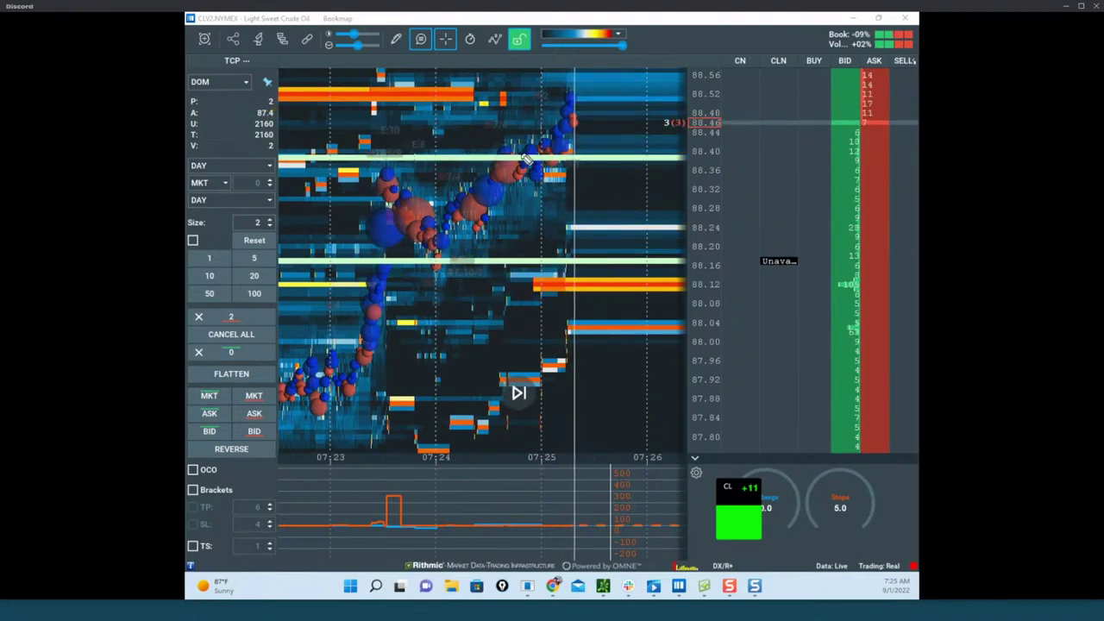
# Circle the trades between the two lines, sketch a downward arrow from about 88.17 to 87.88, and clear all sketches.
pyautogui.moveTo(562, 161)
pyautogui.mouseDown()
pyautogui.moveTo(466, 257)
pyautogui.moveTo(500, 252)
pyautogui.mouseUp()
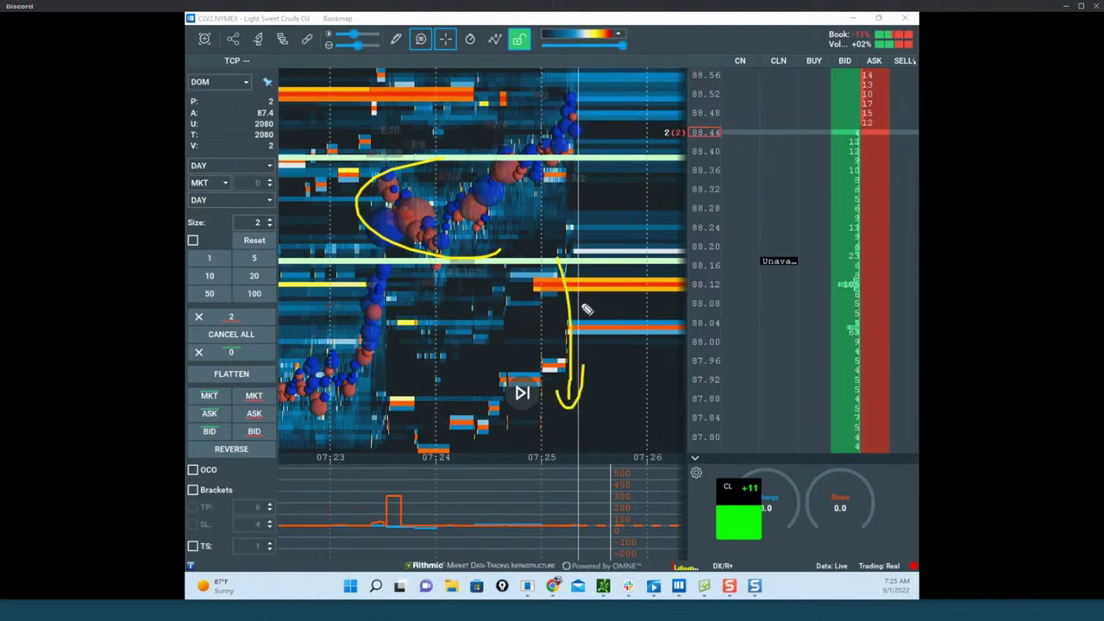
pyautogui.press('e')
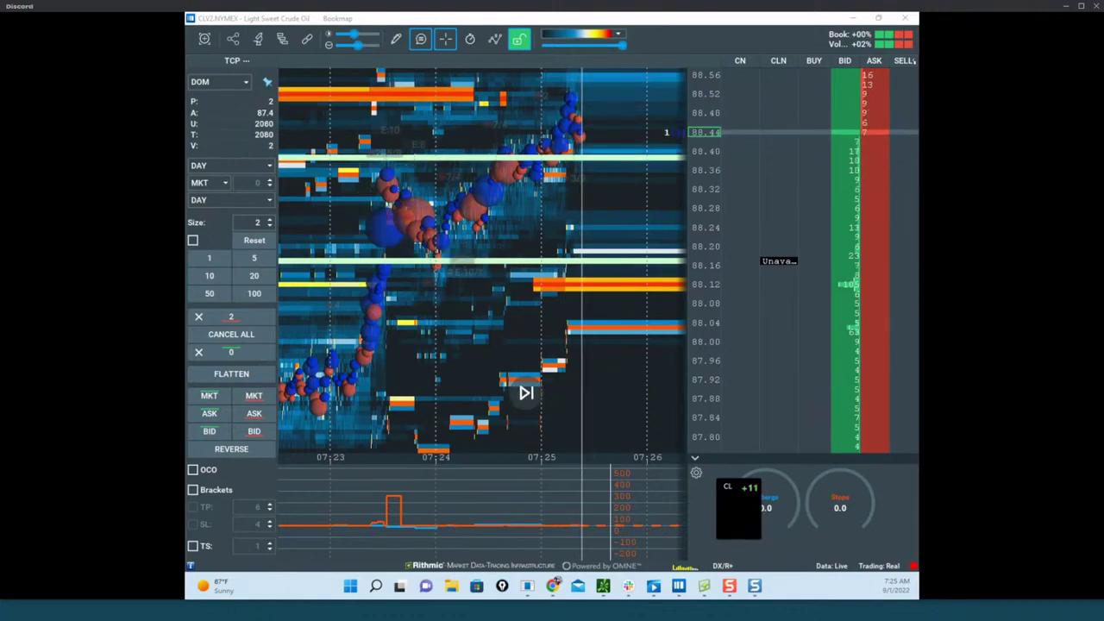
pyautogui.moveTo(302, 125); pyautogui.dragTo(623, 184)
pyautogui.moveTo(542, 168); pyautogui.dragTo(187, 171)
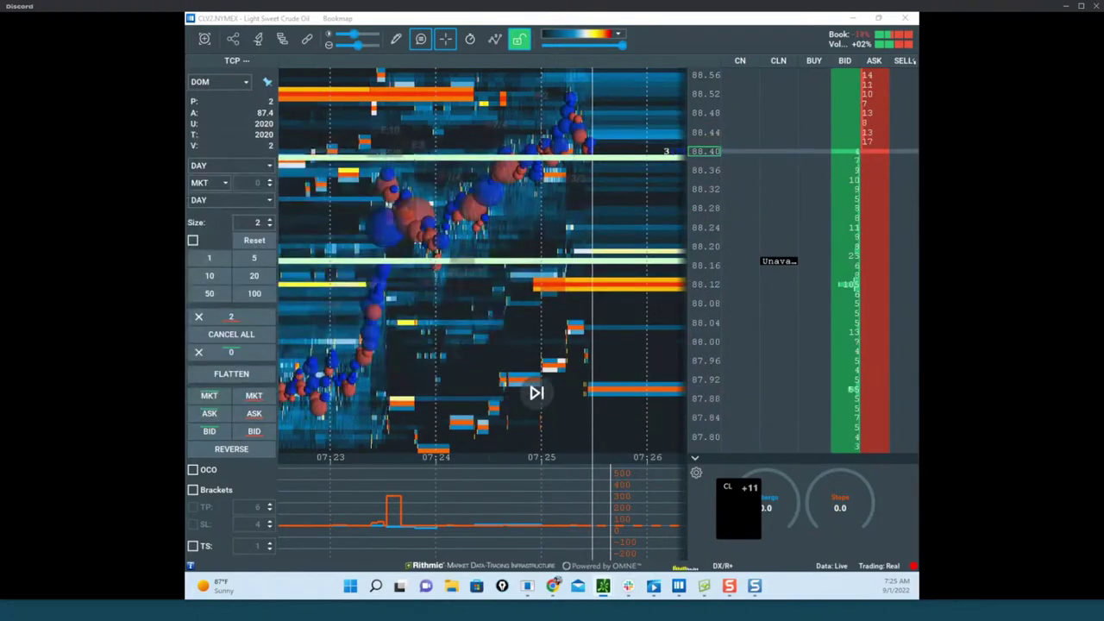
# Examine the large bid liquidity around 88.12 up close and return to a wider view around the current price.
pyautogui.moveTo(599, 224); pyautogui.dragTo(623, 227)
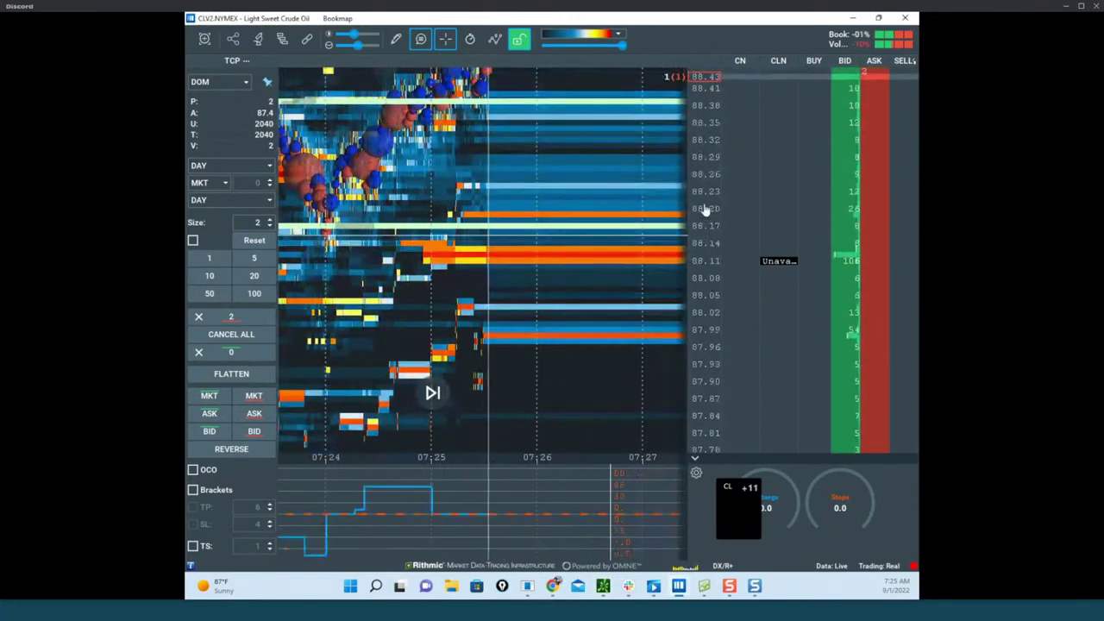
pyautogui.scroll(3, 718, 270)
pyautogui.scroll(2, 707, 242)
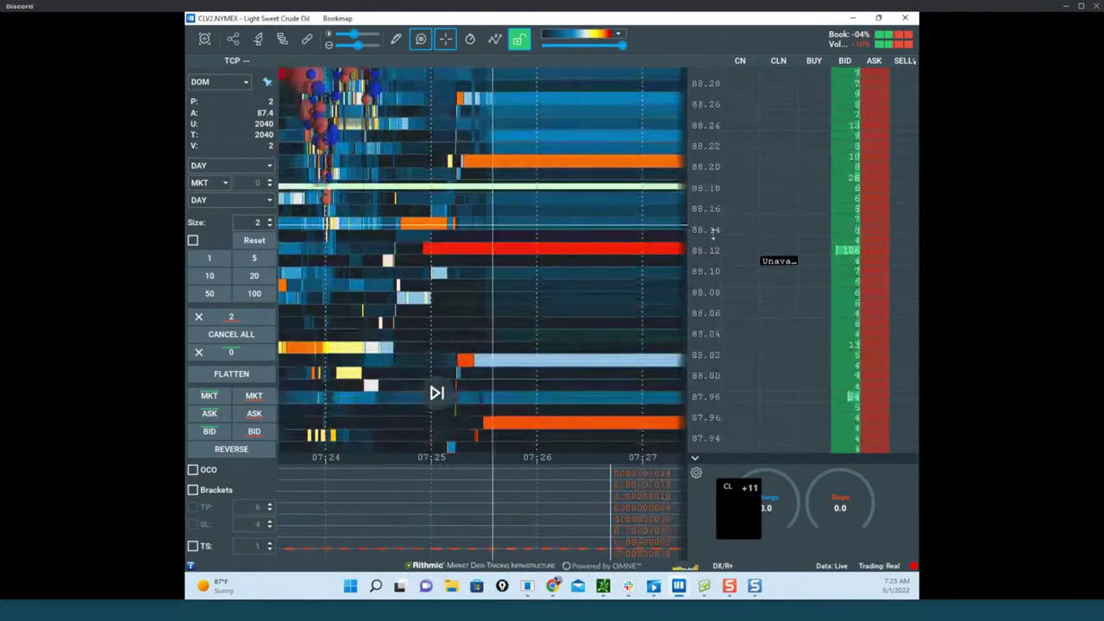
pyautogui.scroll(1, 712, 220)
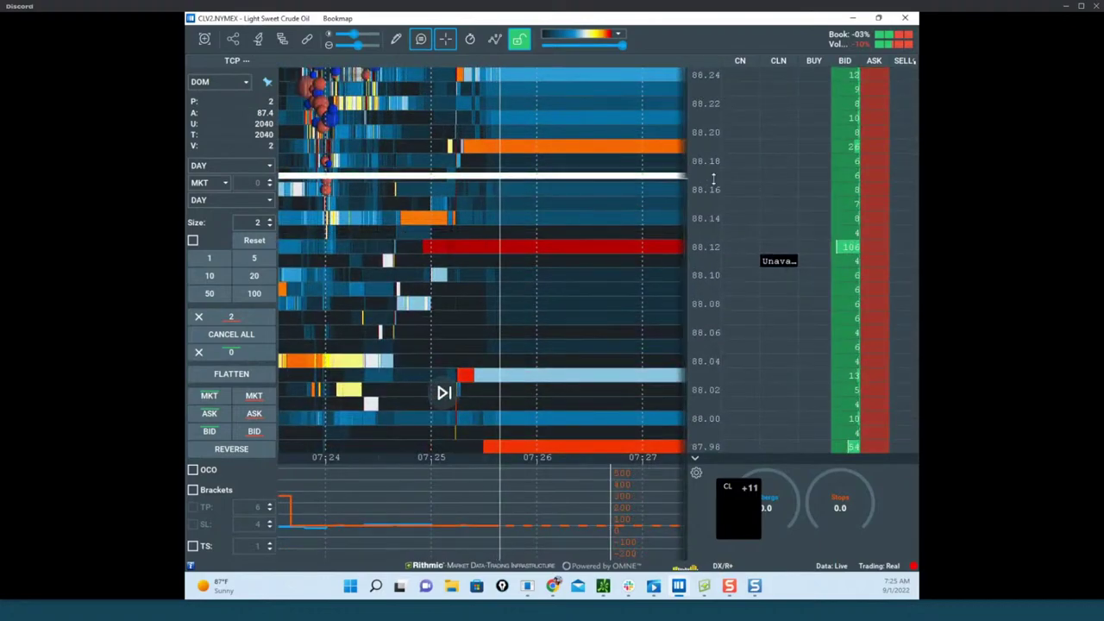
pyautogui.scroll(-3, 707, 174)
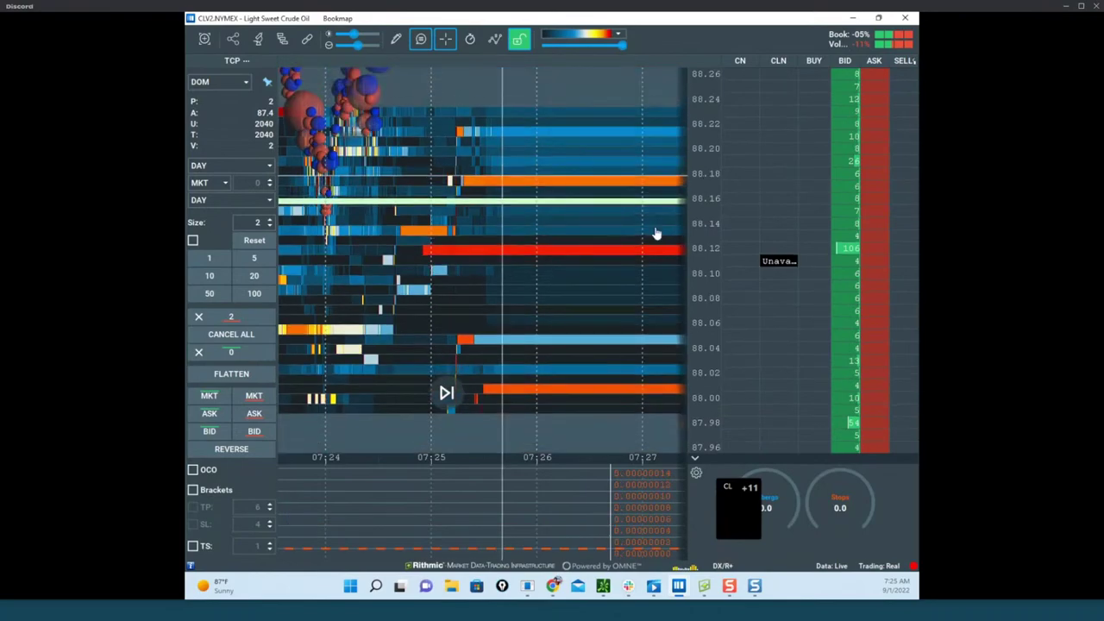
pyautogui.doubleClick(658, 234)
pyautogui.scroll(-6, 705, 209)
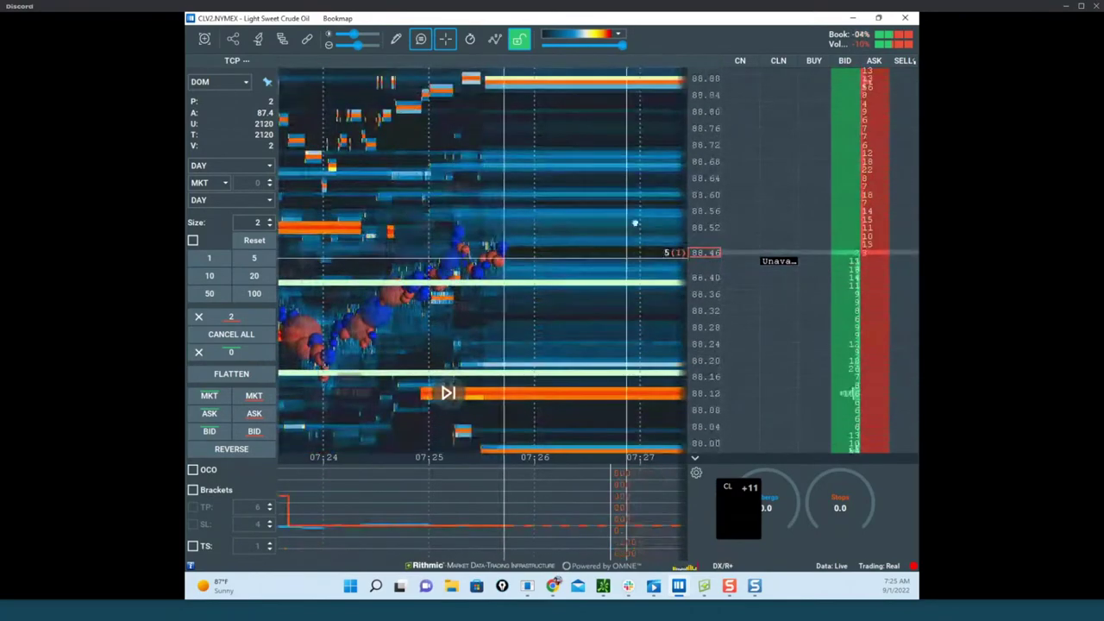
# Place a sell stop order for 2 crude oil contracts at about 87.72, below the large bids near 88.00.
pyautogui.moveTo(633, 224); pyautogui.dragTo(641, 155)
pyautogui.scroll(-2, 693, 240)
pyautogui.moveTo(647, 250); pyautogui.dragTo(654, 154)
pyautogui.scroll(-4, 693, 208)
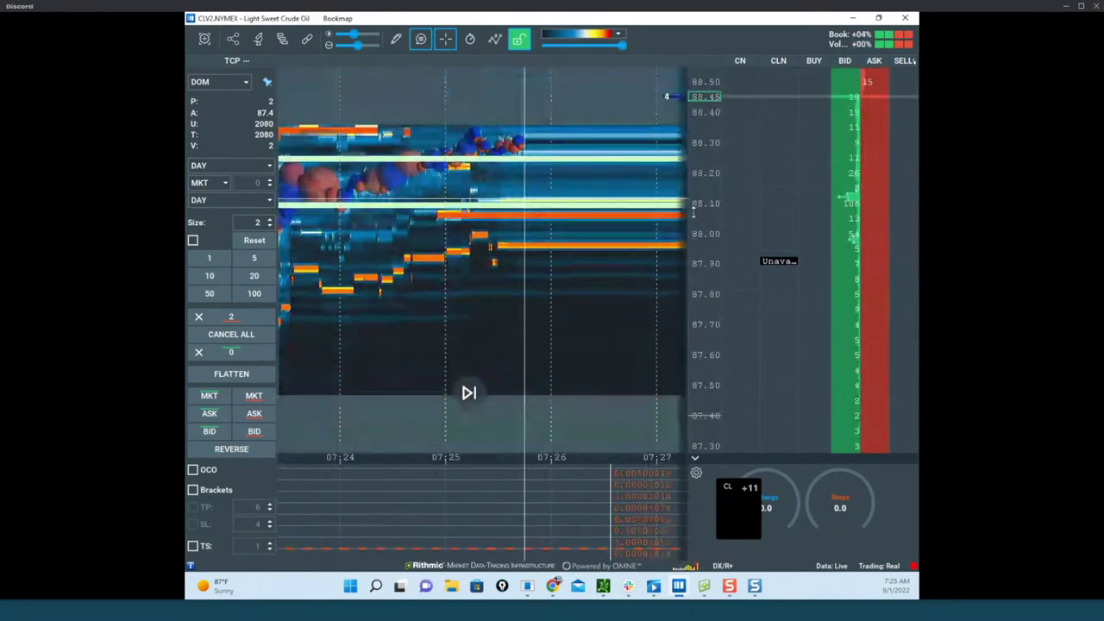
pyautogui.scroll(2, 716, 294)
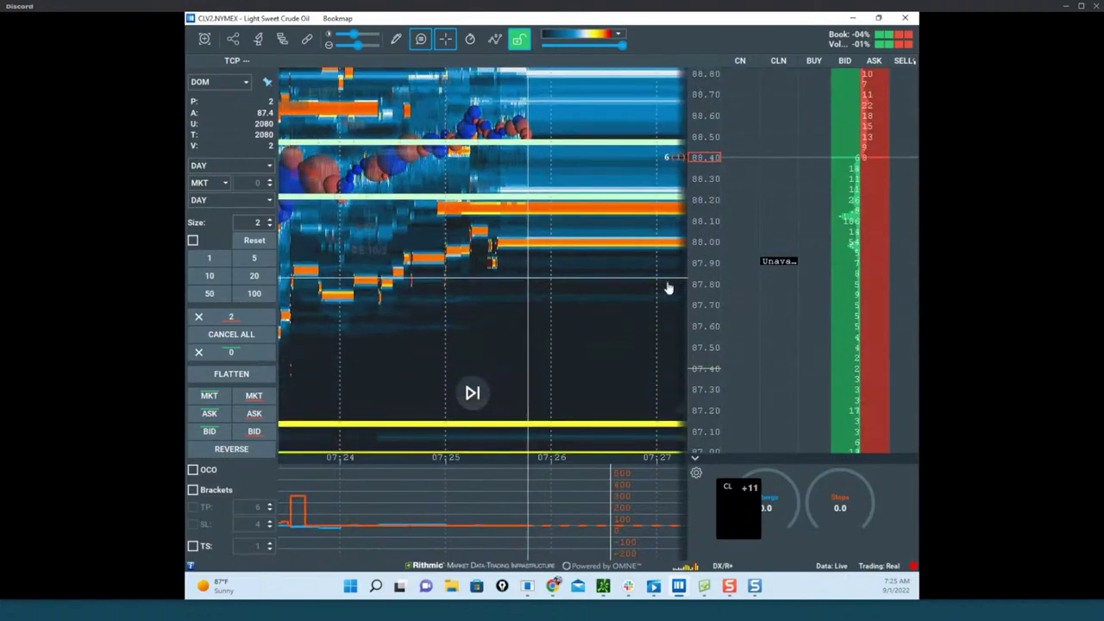
pyautogui.moveTo(667, 287); pyautogui.dragTo(671, 253)
pyautogui.scroll(3, 699, 252)
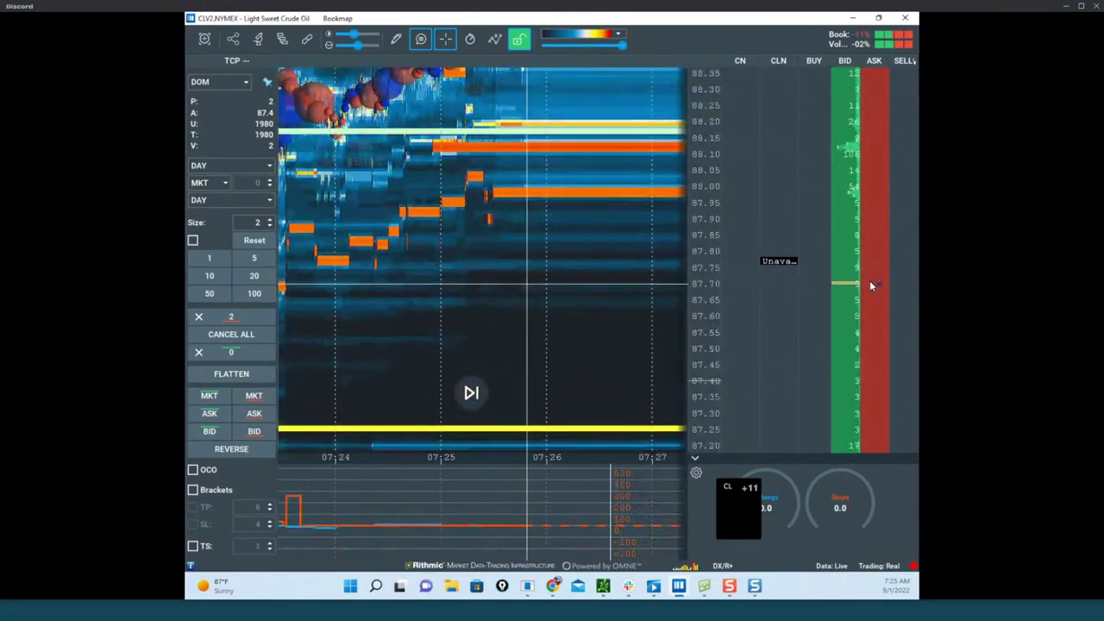
pyautogui.scroll(2, 869, 284)
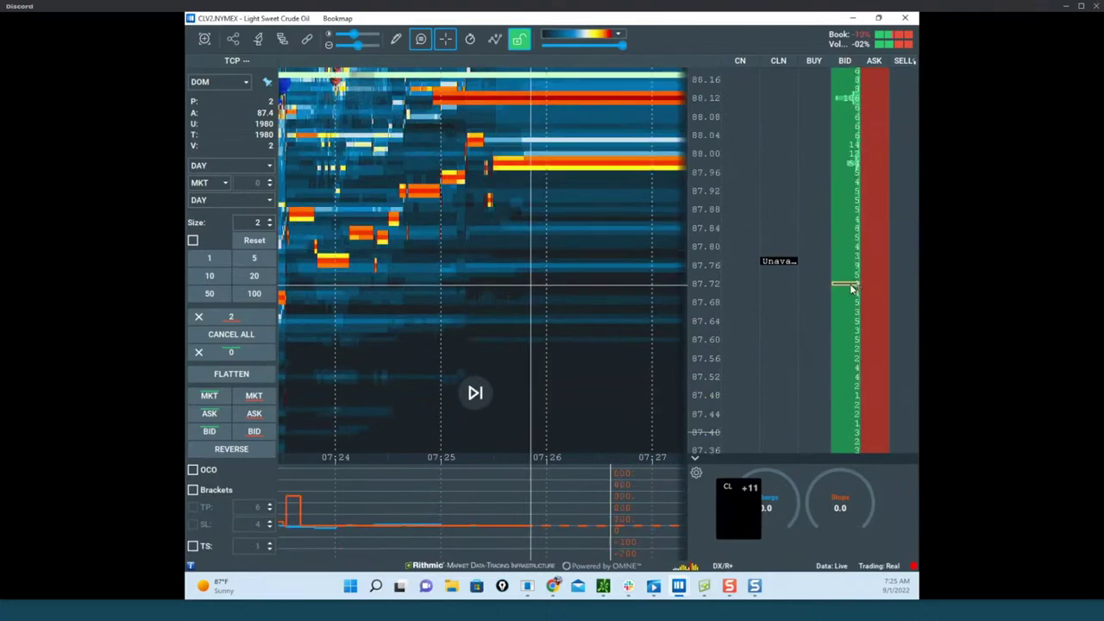
# Cancel the older 2-contract sell stop near 86.40 and return to a wider view of the rally.
pyautogui.scroll(-3, 705, 250)
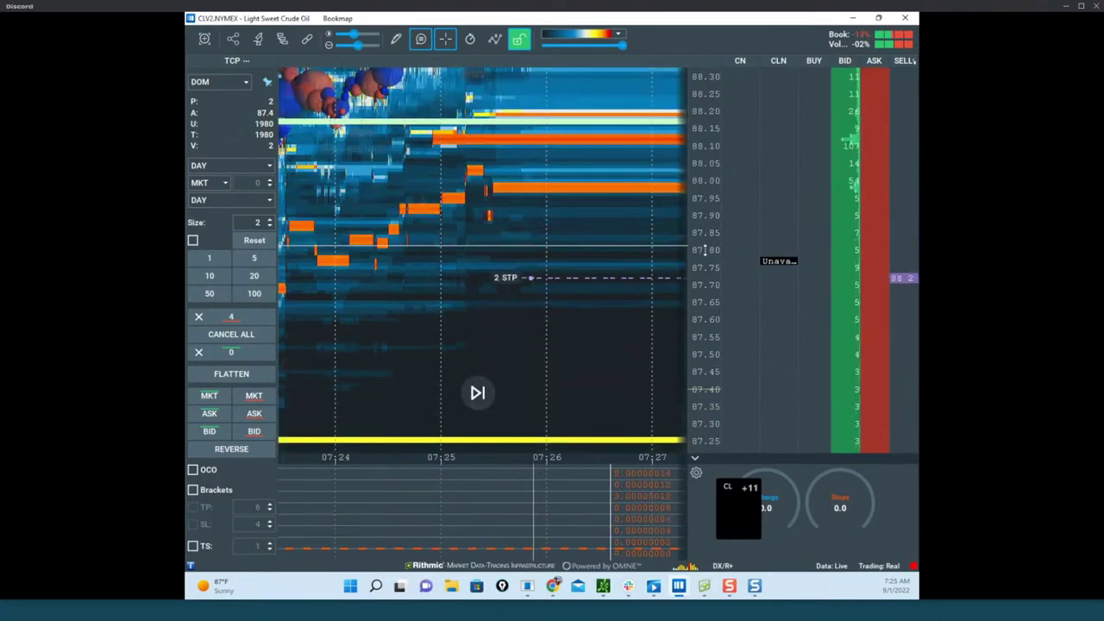
pyautogui.moveTo(616, 285); pyautogui.dragTo(609, 177)
pyautogui.scroll(-2, 707, 259)
pyautogui.moveTo(629, 303); pyautogui.dragTo(617, 227)
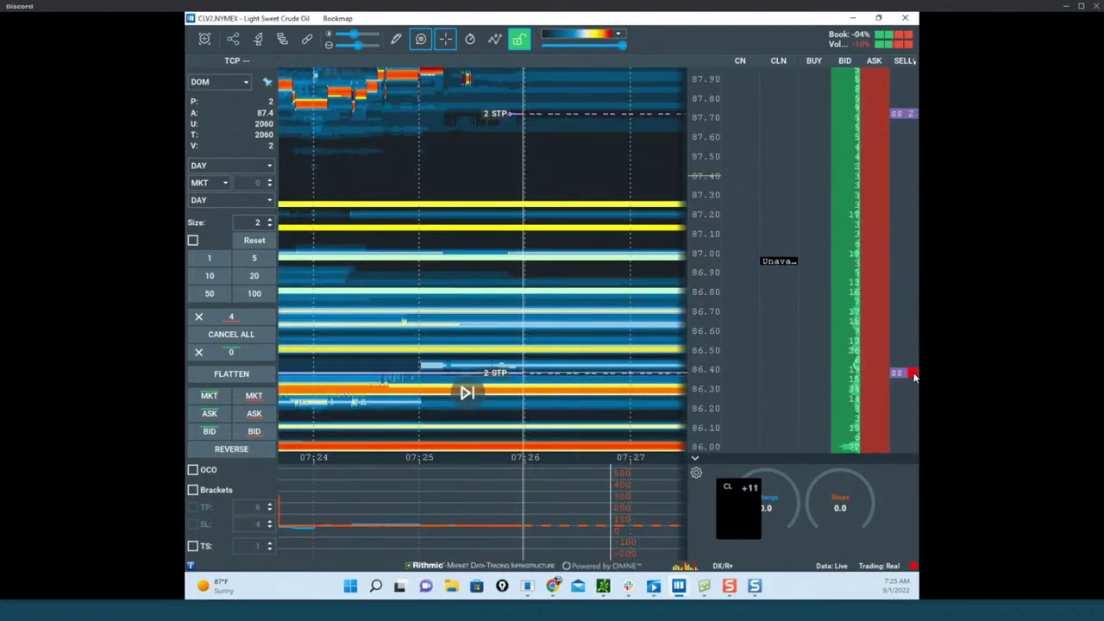
pyautogui.click(915, 375)
pyautogui.moveTo(572, 221); pyautogui.dragTo(565, 334)
pyautogui.scroll(-2, 489, 271)
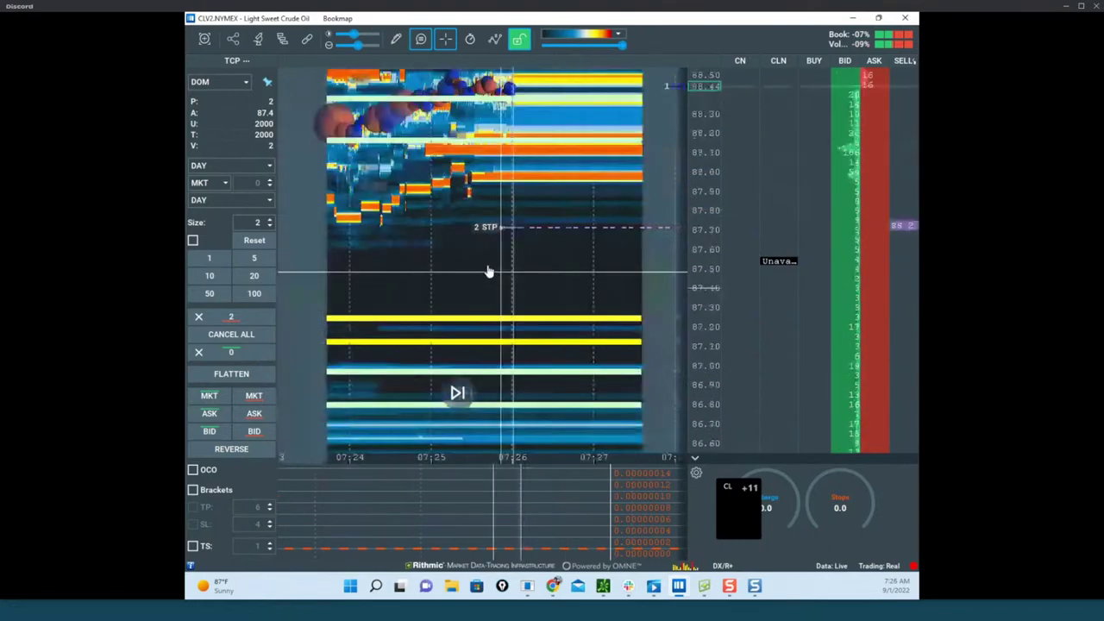
pyautogui.scroll(-5, 572, 250)
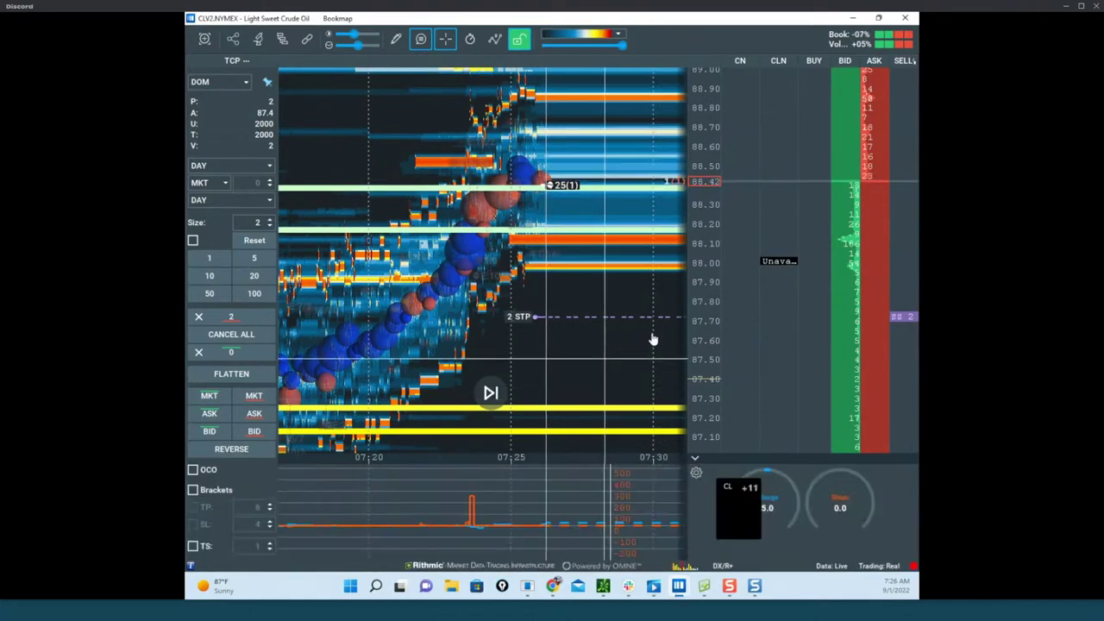
# Switch to the remote desktop charts in Chrome, show the crude oil chartbook, and examine its daily profile and VWAP levels.
pyautogui.moveTo(553, 586)
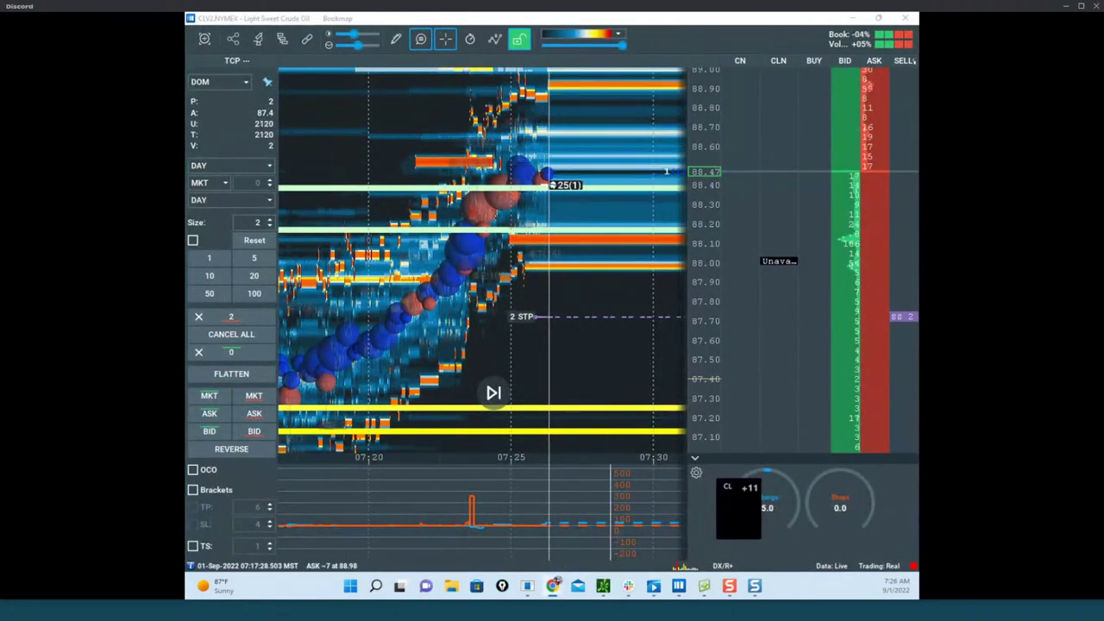
pyautogui.moveTo(186, 12); pyautogui.dragTo(613, 60)
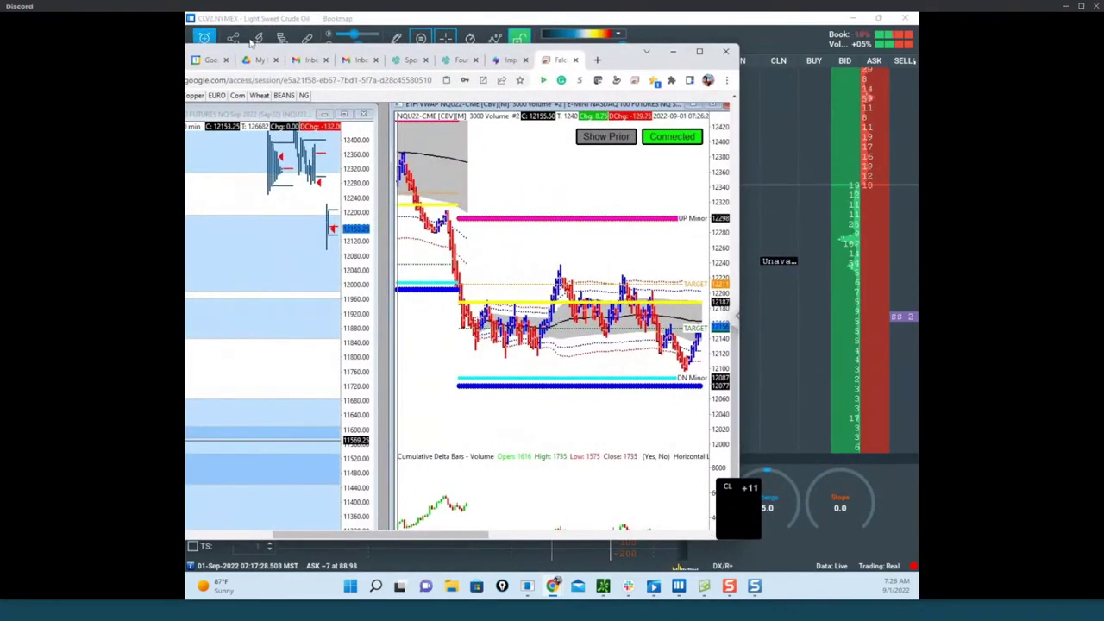
pyautogui.click(699, 52)
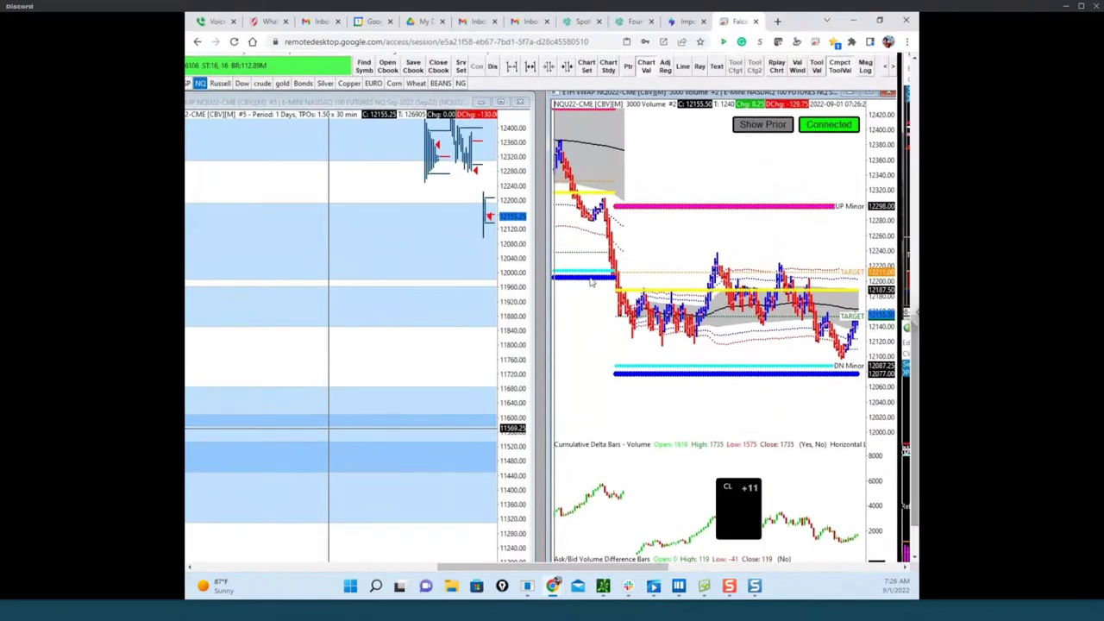
pyautogui.click(262, 83)
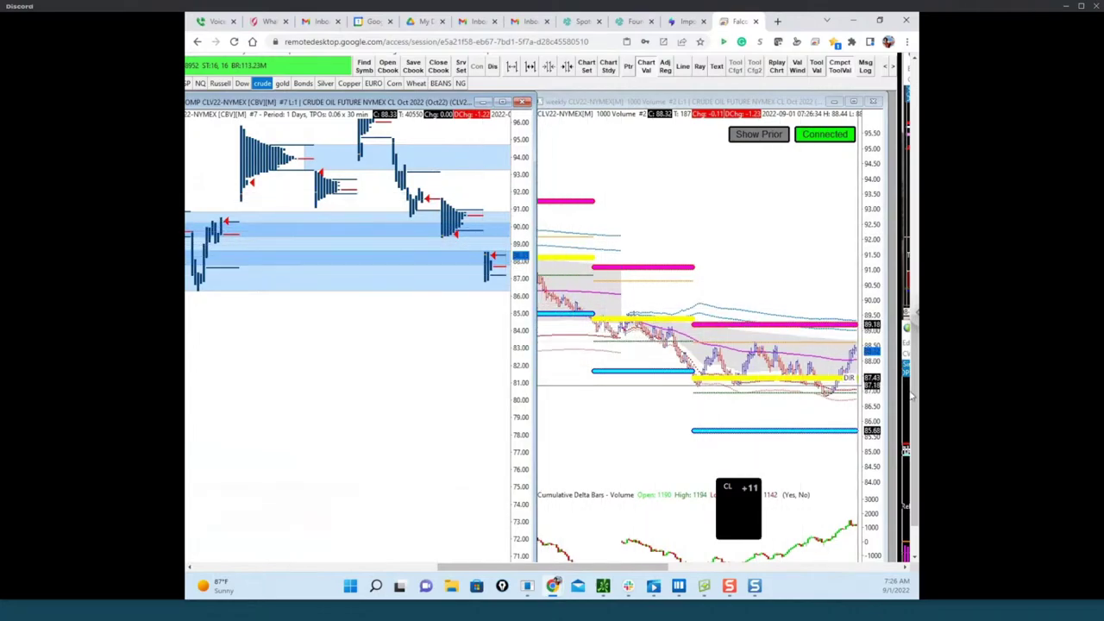
pyautogui.scroll(-2, 916, 419)
pyautogui.moveTo(916, 419); pyautogui.dragTo(917, 429)
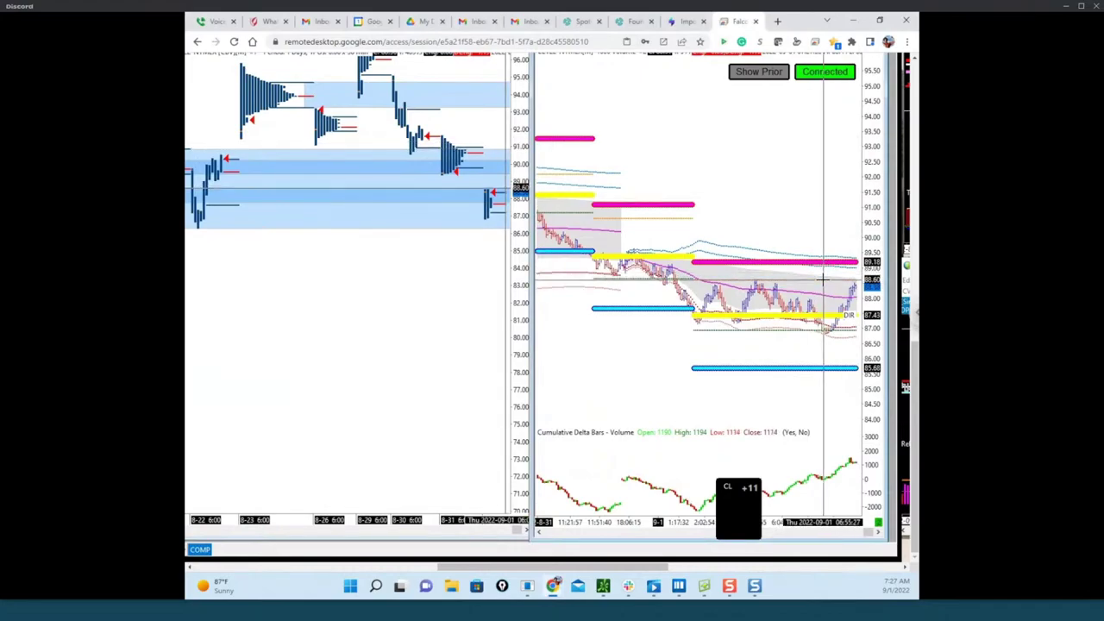
pyautogui.moveTo(793, 25); pyautogui.dragTo(188, 179)
# Back in Bookmap, set the order size to 1 and place a crude oil sell limit order at about 88.60.
pyautogui.moveTo(546, 191); pyautogui.dragTo(484, 205)
pyautogui.scroll(-3, 523, 222)
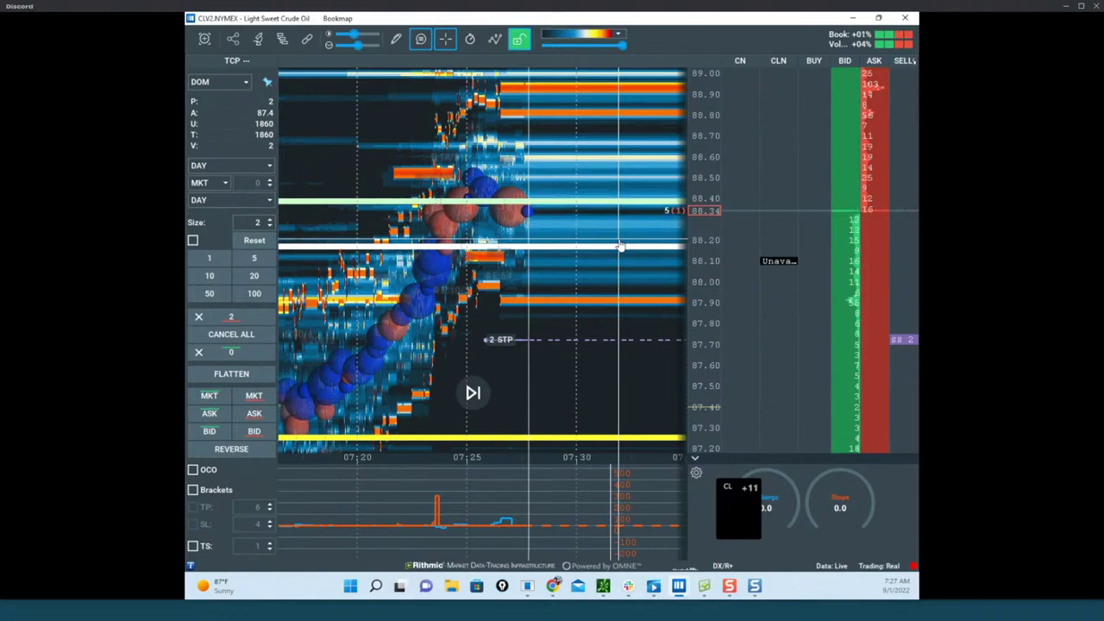
pyautogui.scroll(-2, 616, 233)
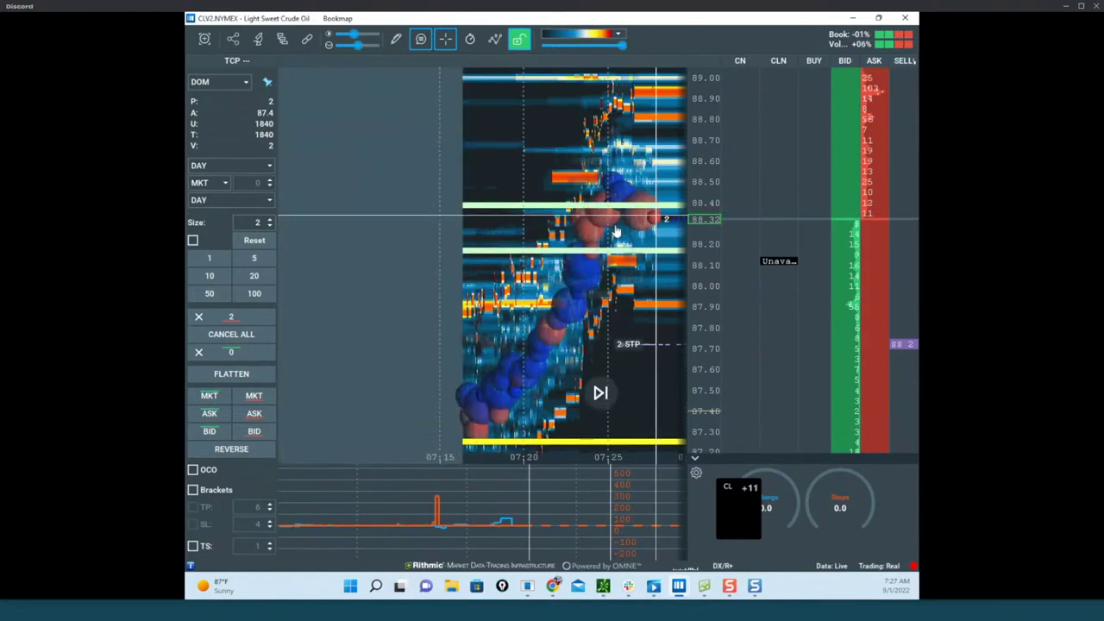
pyautogui.moveTo(616, 233); pyautogui.dragTo(562, 243)
pyautogui.scroll(2, 704, 191)
pyautogui.moveTo(623, 206); pyautogui.dragTo(595, 213)
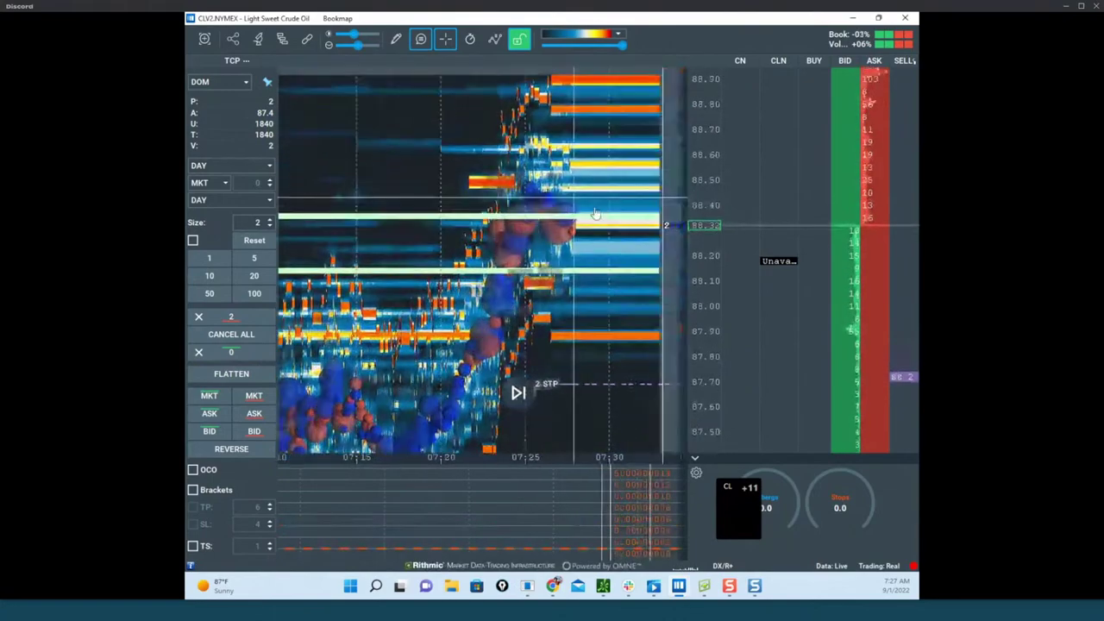
pyautogui.click(269, 226)
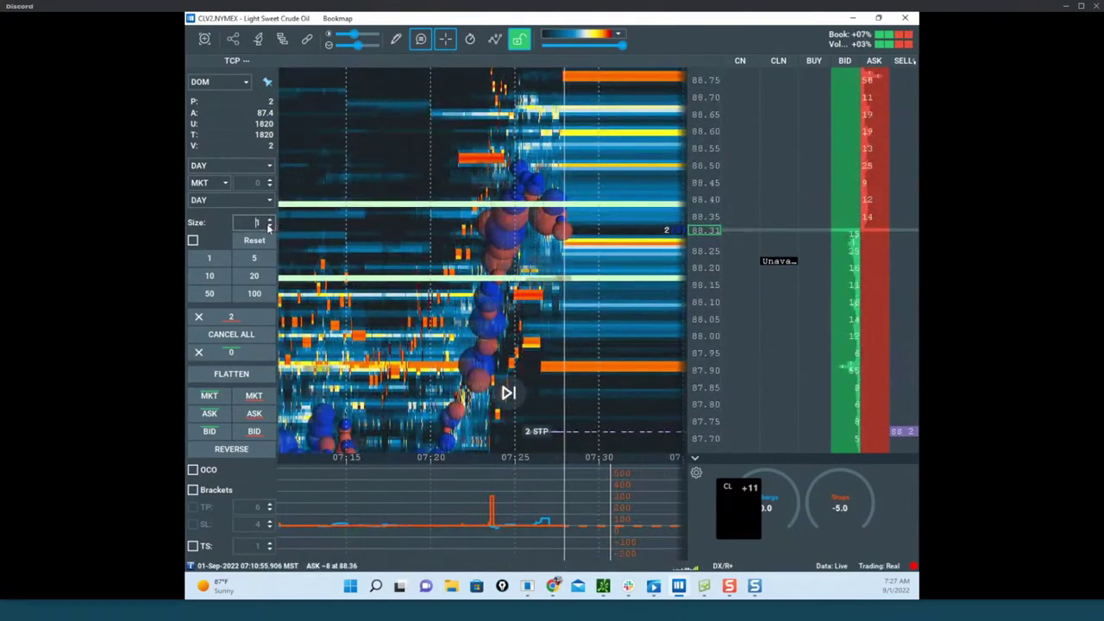
pyautogui.click(871, 133)
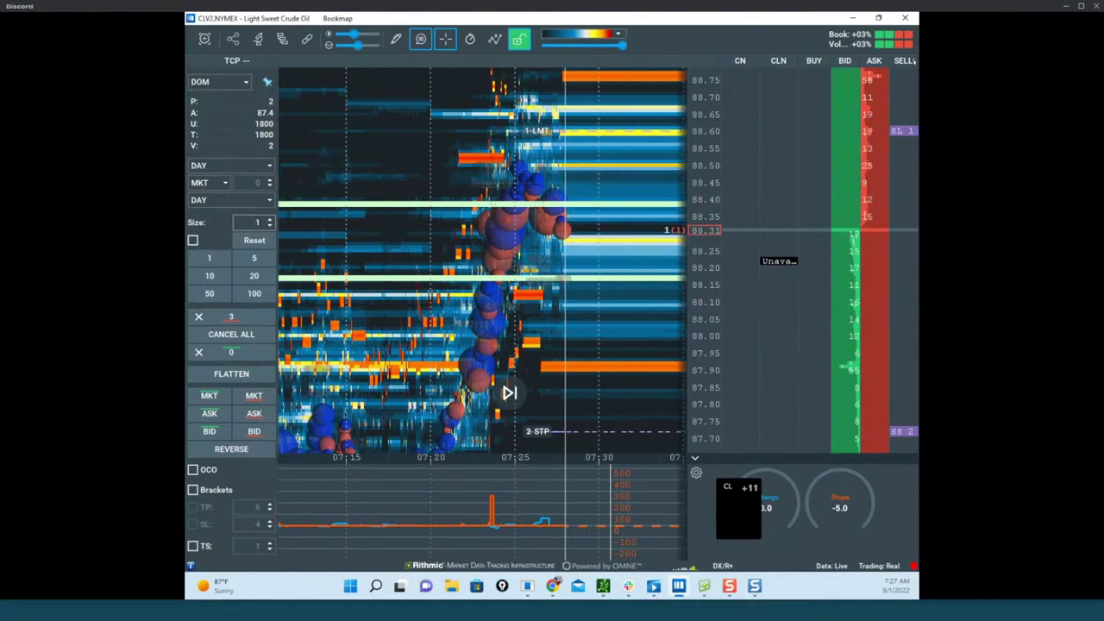
# Sketch a rise from about 88.46 through the 88.60 sell limit to above 88.75, mark the order, and clear the sketches.
pyautogui.moveTo(506, 189); pyautogui.dragTo(858, 277)
pyautogui.hotkey('ctrl', 'z')
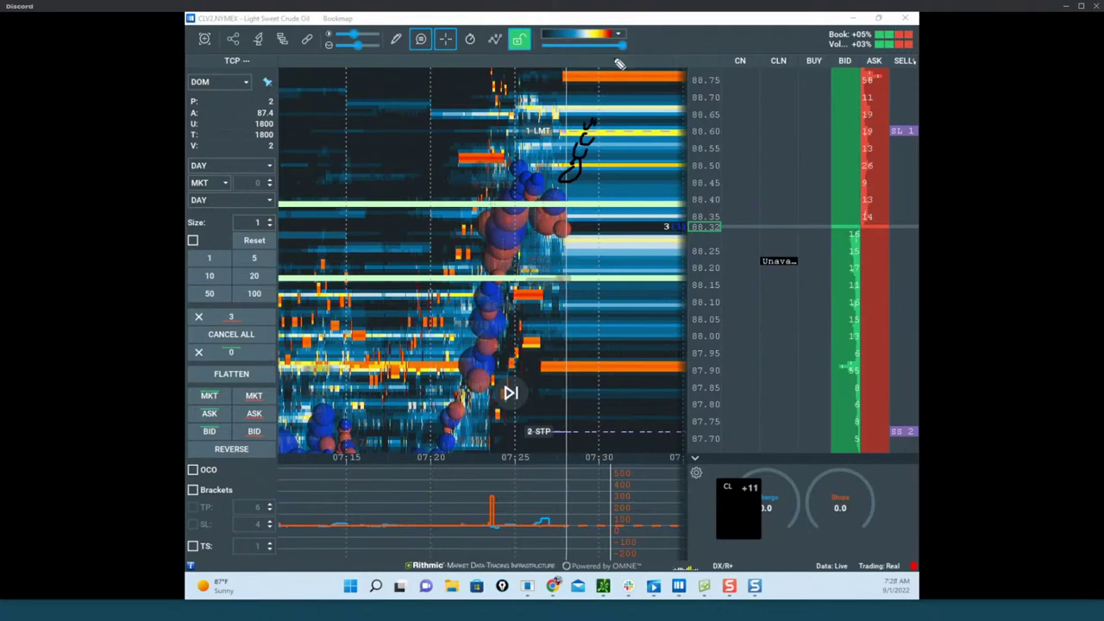
pyautogui.moveTo(608, 78); pyautogui.dragTo(597, 102)
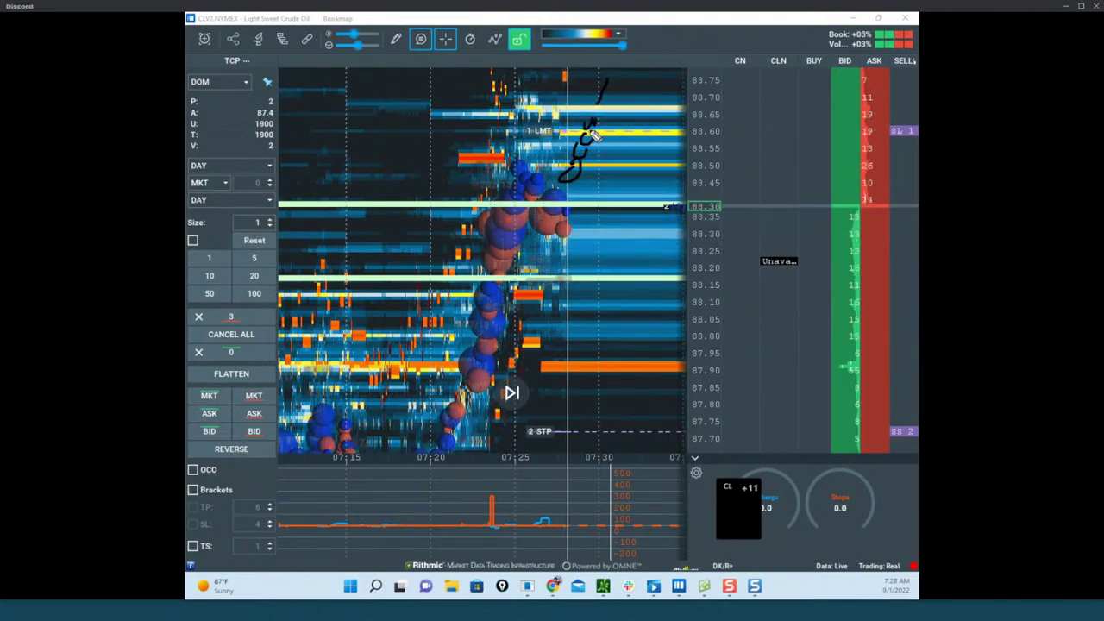
pyautogui.moveTo(869, 135); pyautogui.dragTo(891, 130)
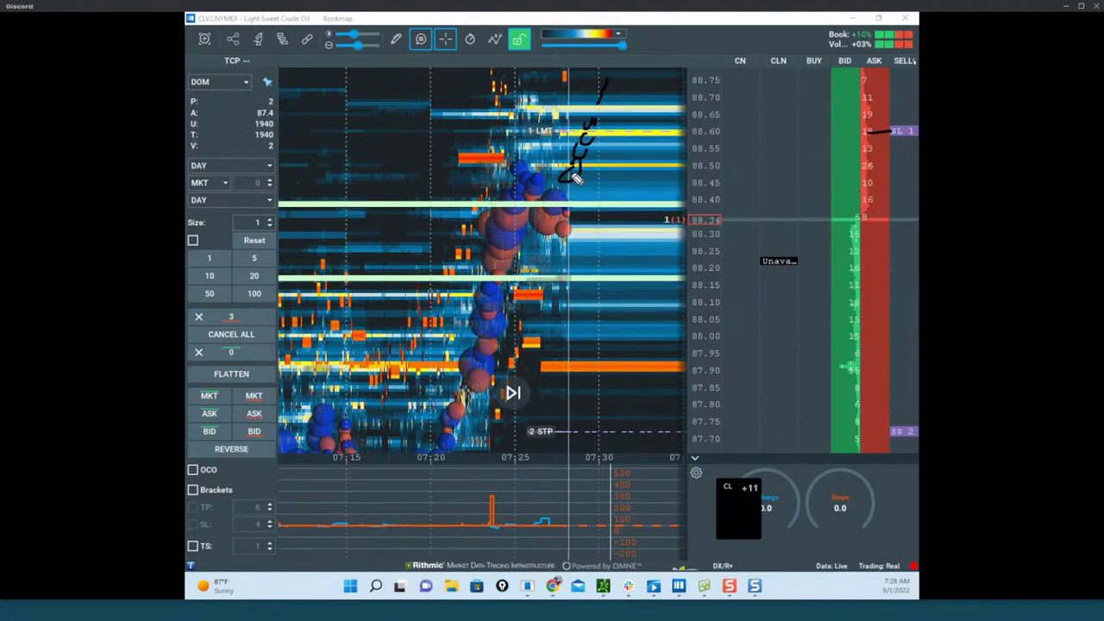
pyautogui.moveTo(594, 118); pyautogui.dragTo(611, 71)
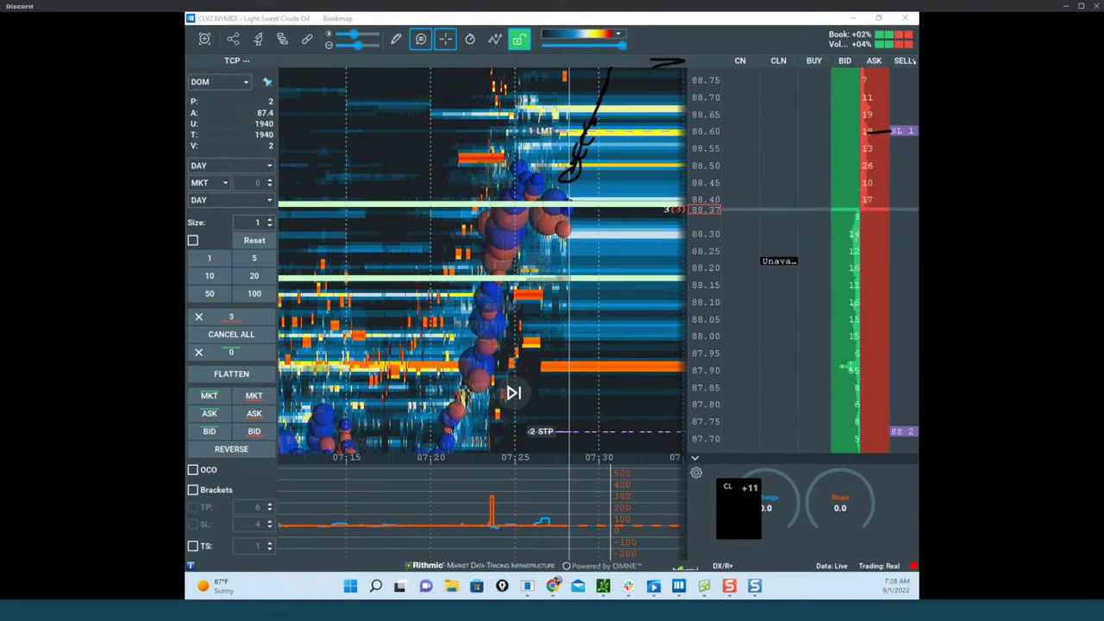
pyautogui.press('Escape')
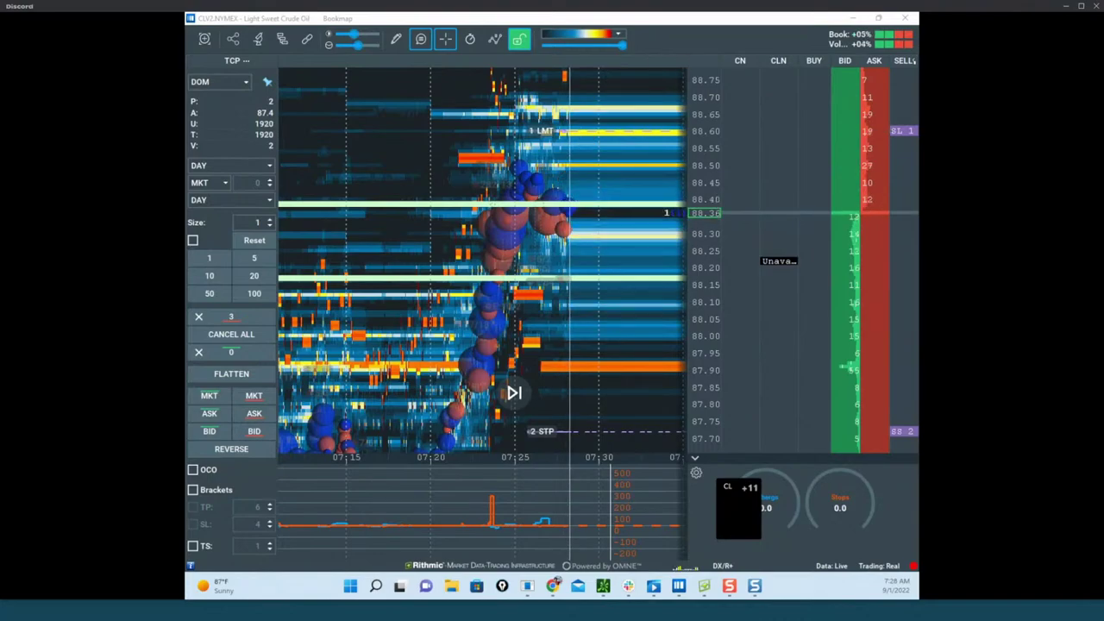
# Check the crude oil level chart on the remote desktop and return to the Bookmap heatmap.
pyautogui.click(553, 585)
pyautogui.click(672, 75)
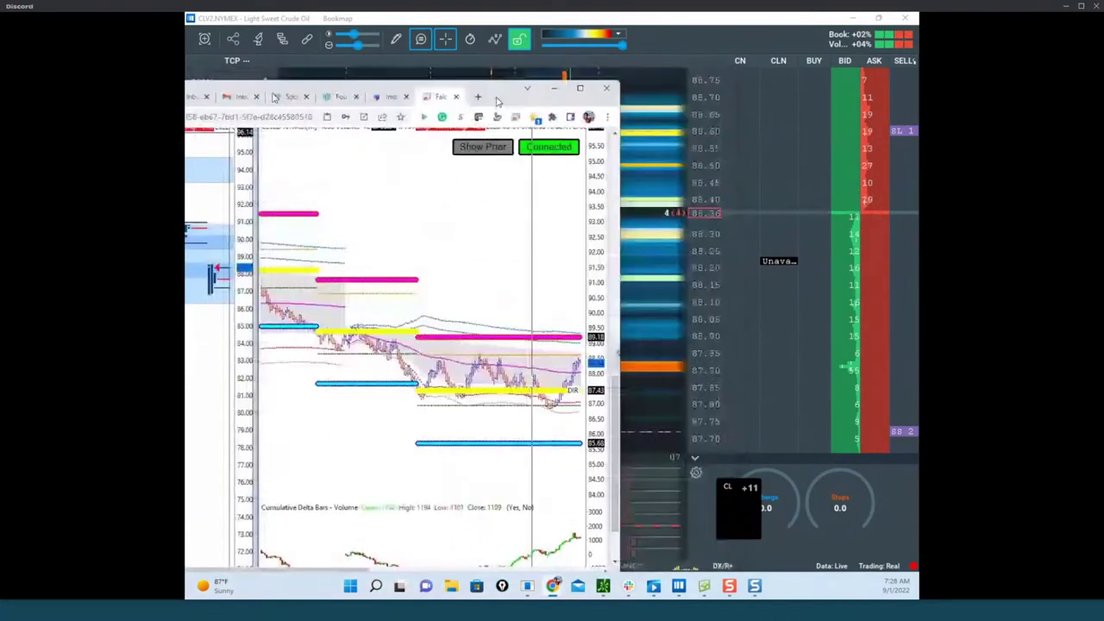
pyautogui.scroll(-1, 702, 148)
pyautogui.moveTo(656, 154); pyautogui.dragTo(616, 147)
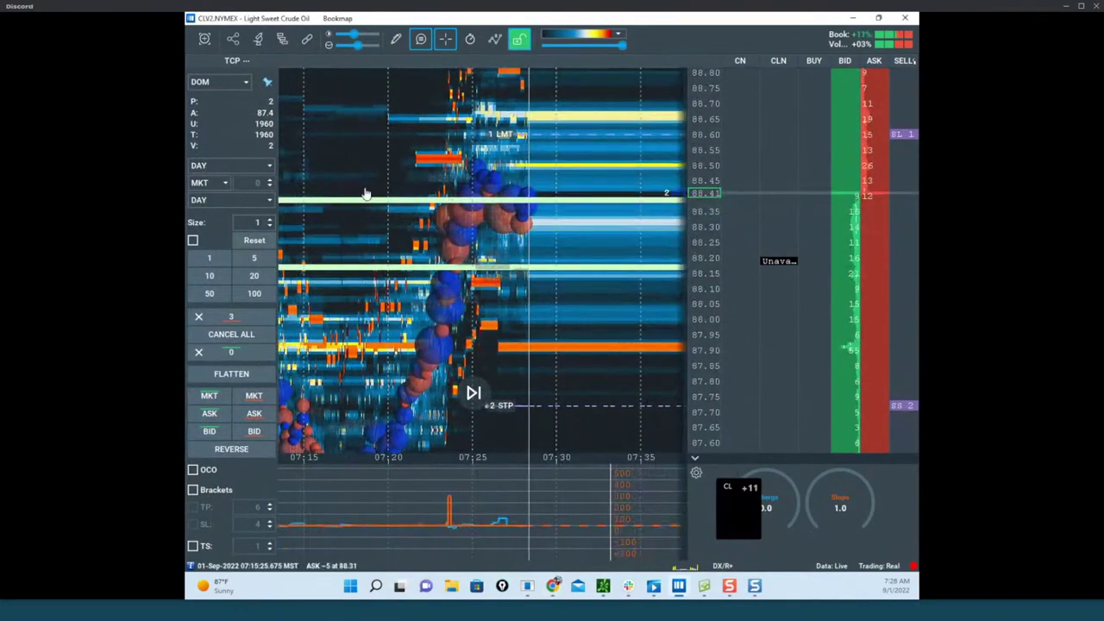
# Examine the five-minute crude oil chart and its relative volume on the remote desktop, and return to the Bookmap heatmap.
pyautogui.moveTo(186, 82); pyautogui.dragTo(715, 67)
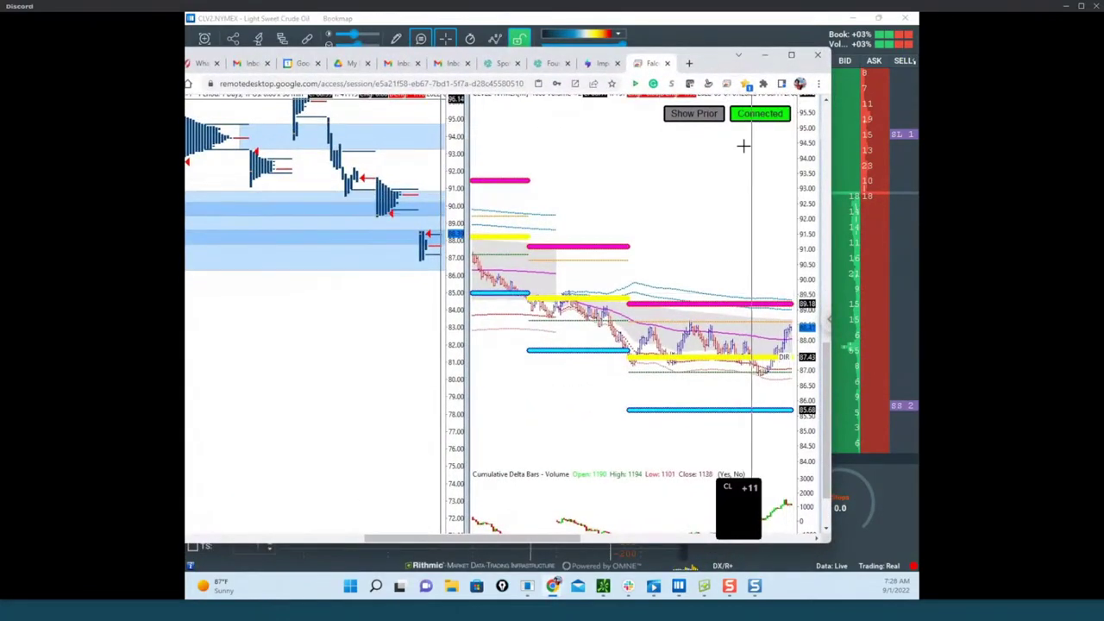
pyautogui.click(790, 55)
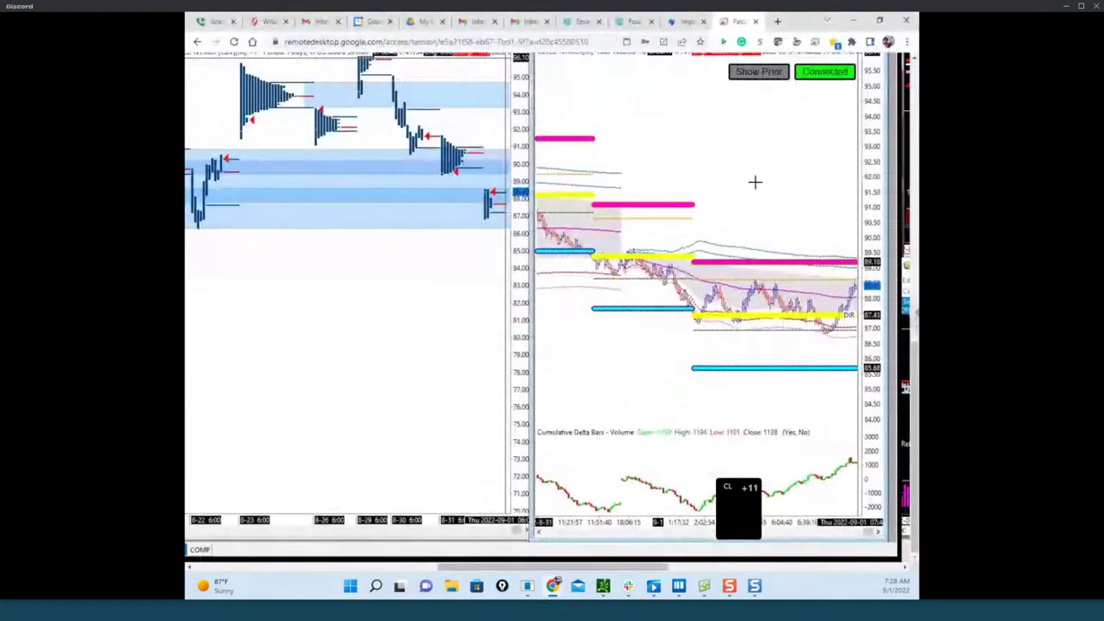
pyautogui.moveTo(619, 571); pyautogui.dragTo(841, 595)
pyautogui.scroll(3, 739, 507)
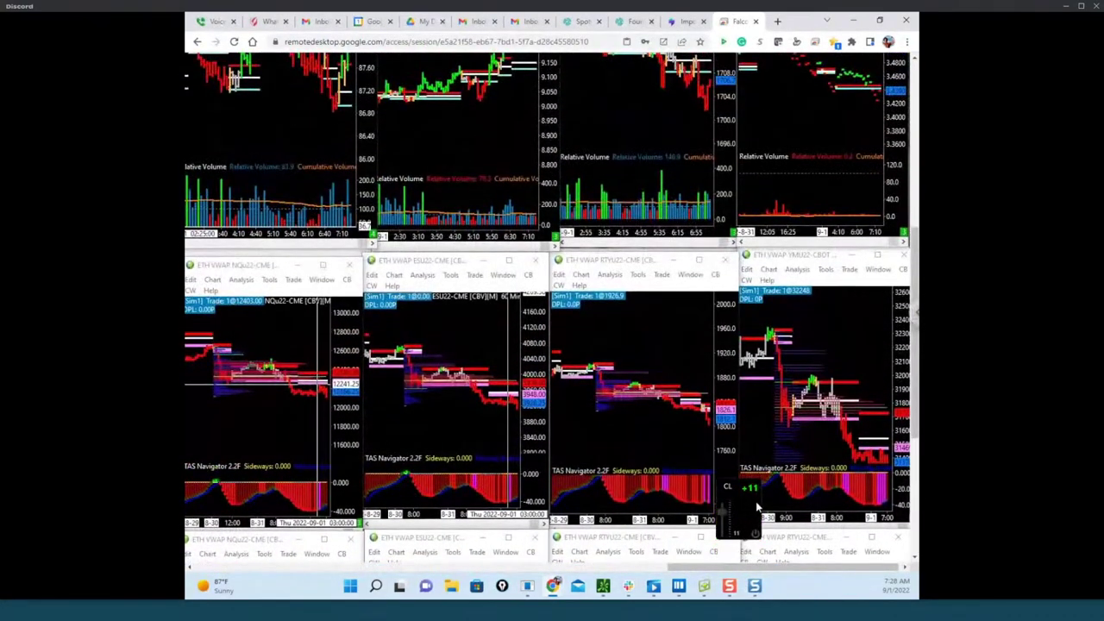
pyautogui.moveTo(915, 323); pyautogui.dragTo(916, 233)
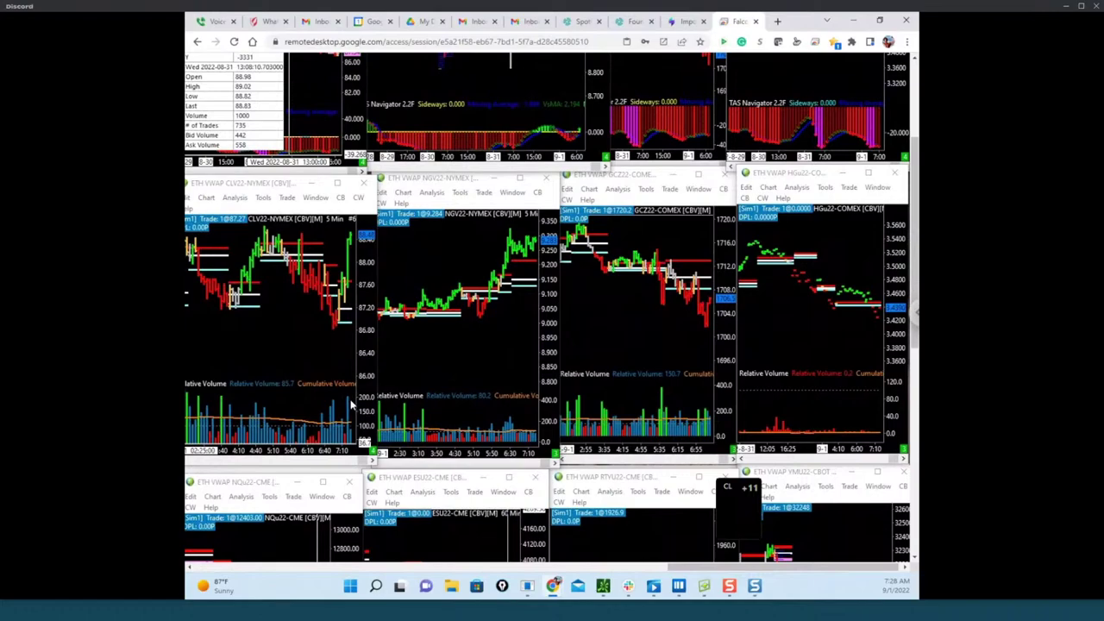
pyautogui.moveTo(793, 25); pyautogui.dragTo(0, 154)
pyautogui.moveTo(552, 238); pyautogui.dragTo(559, 274)
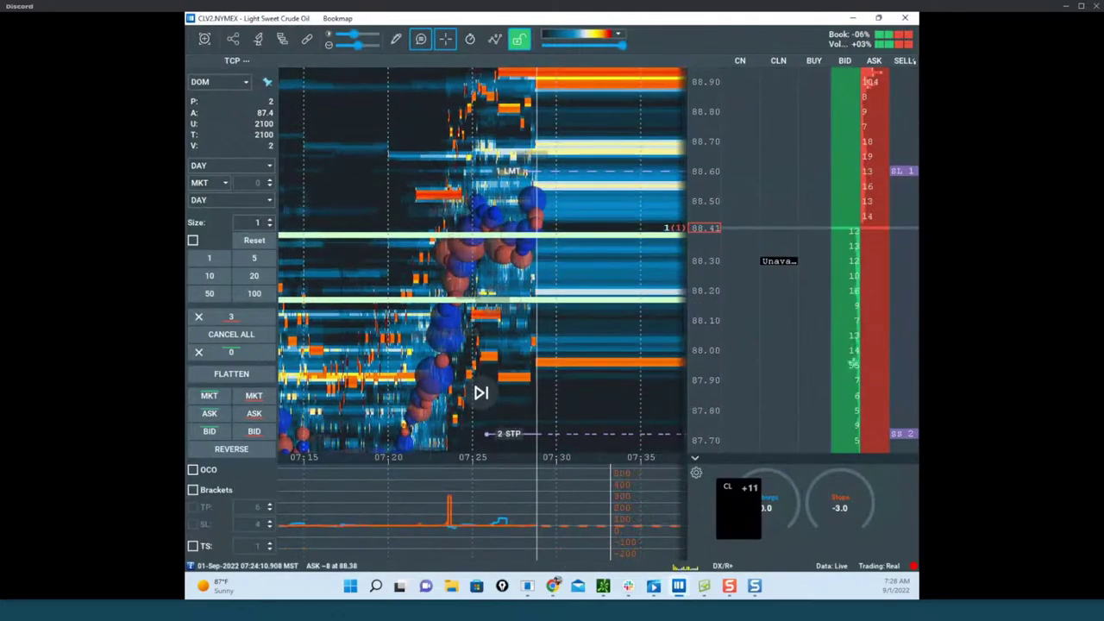
# Show the Nasdaq-100 heatmap and examine the rally from the two yellow lines near 12110 and 12120 to the current price.
pyautogui.moveTo(0, 195); pyautogui.dragTo(685, 105)
pyautogui.click(836, 105)
pyautogui.moveTo(577, 166); pyautogui.dragTo(549, 224)
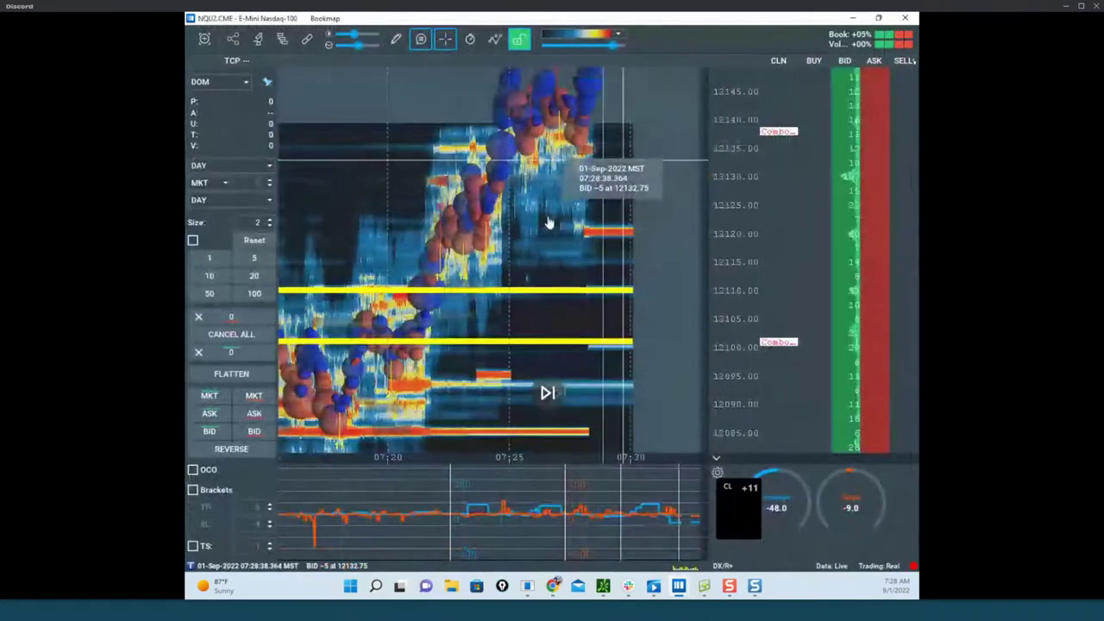
pyautogui.moveTo(742, 156); pyautogui.dragTo(740, 198)
pyautogui.moveTo(676, 190); pyautogui.dragTo(634, 208)
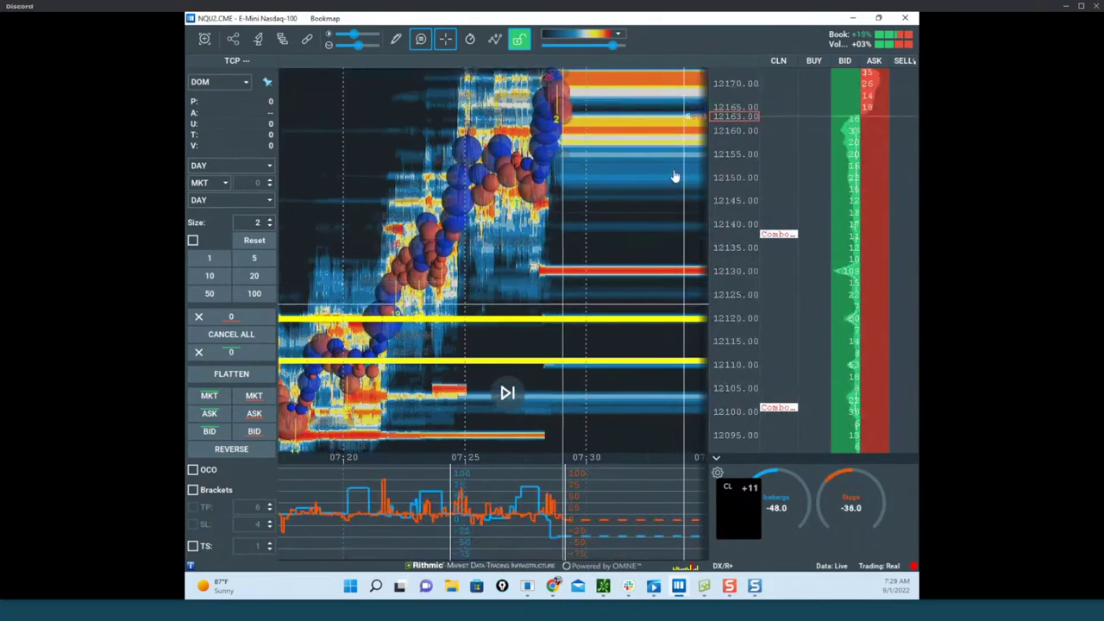
pyautogui.moveTo(186, 332); pyautogui.dragTo(187, 263)
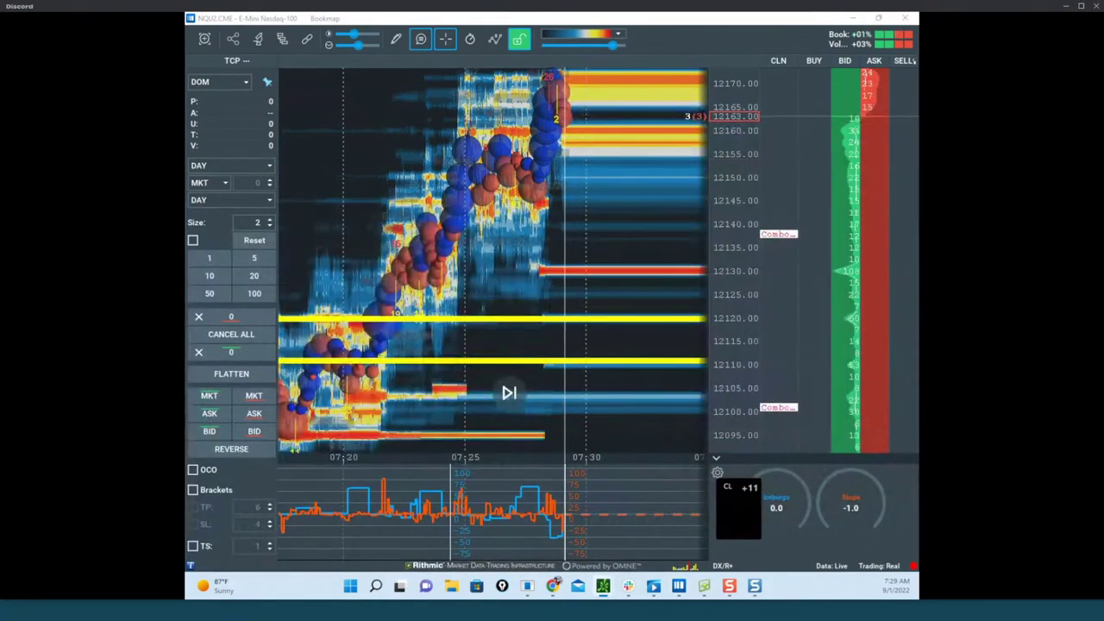
pyautogui.moveTo(628, 231); pyautogui.dragTo(747, 388)
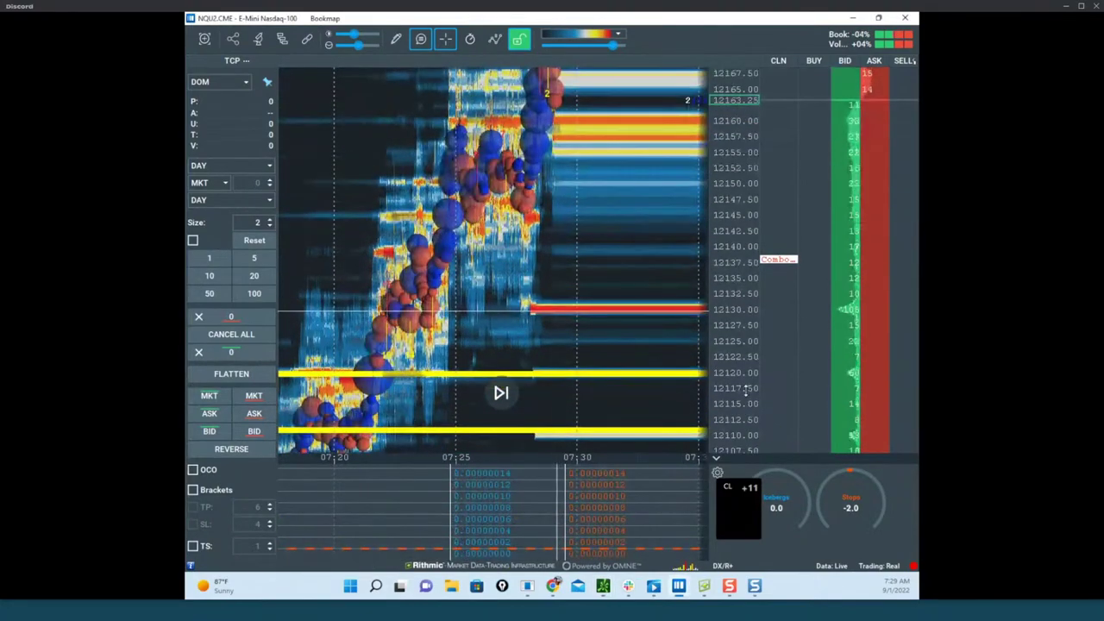
pyautogui.scroll(-2, 732, 371)
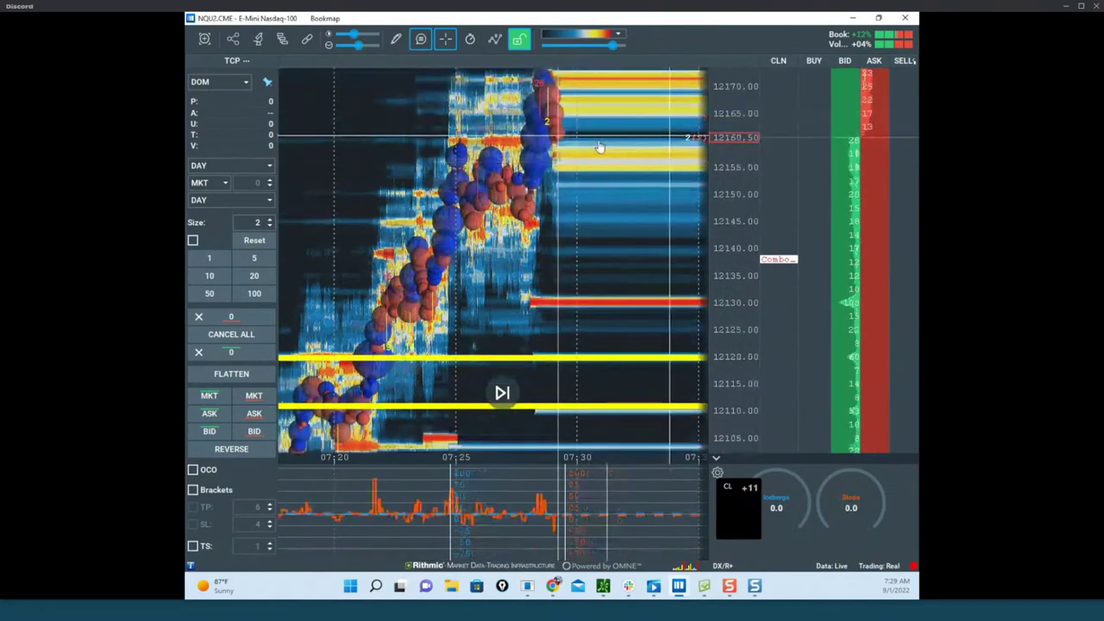
# Sketch a Nasdaq-100 drop from about 12155 to 12118 and a rebound to about 12160, circle the two lower yellow lines, and clear the sketches.
pyautogui.hotkey('ctrl', 'alt', 'g')
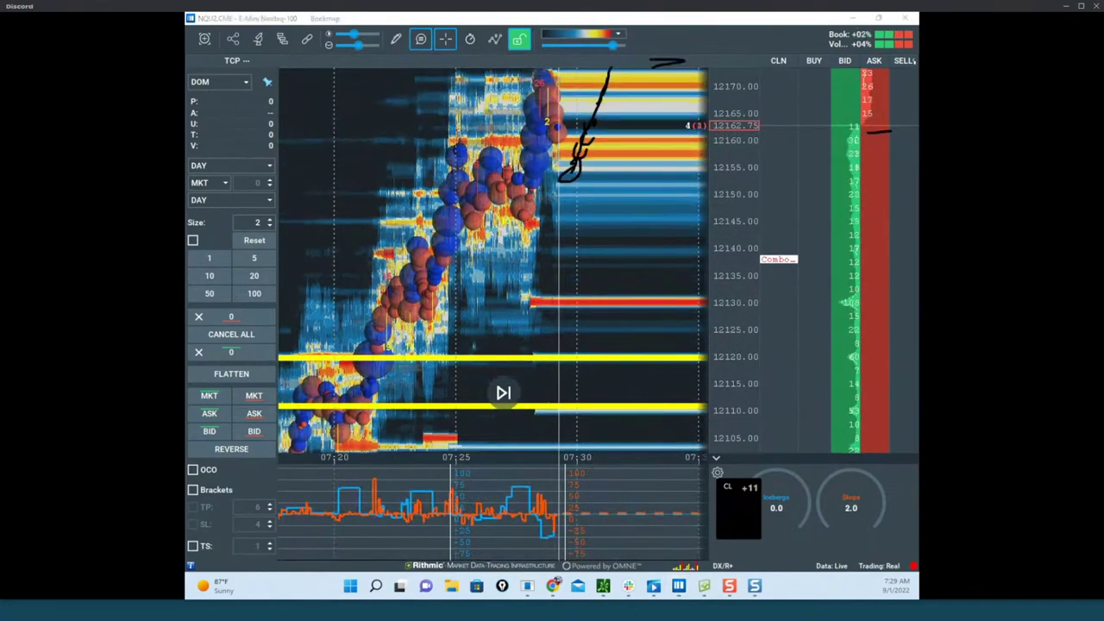
pyautogui.moveTo(443, 161)
pyautogui.mouseDown()
pyautogui.moveTo(622, 170)
pyautogui.moveTo(581, 161)
pyautogui.moveTo(621, 353)
pyautogui.moveTo(660, 314)
pyautogui.moveTo(673, 159)
pyautogui.moveTo(657, 170)
pyautogui.mouseUp()
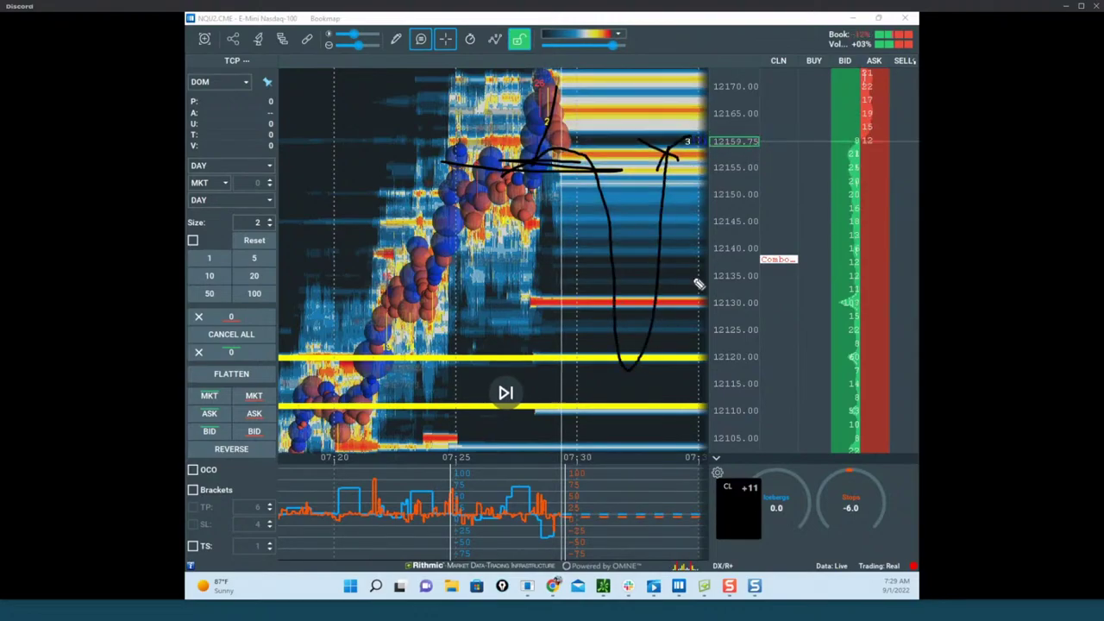
pyautogui.moveTo(634, 337)
pyautogui.mouseDown()
pyautogui.moveTo(466, 324)
pyautogui.moveTo(681, 404)
pyautogui.moveTo(685, 339)
pyautogui.mouseUp()
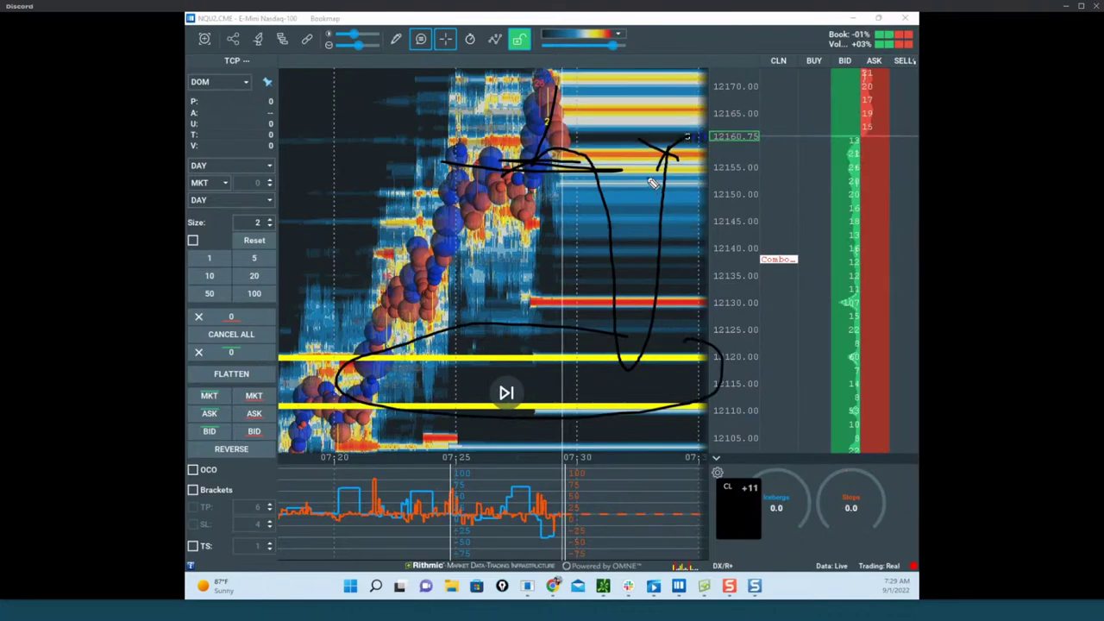
pyautogui.press('Escape')
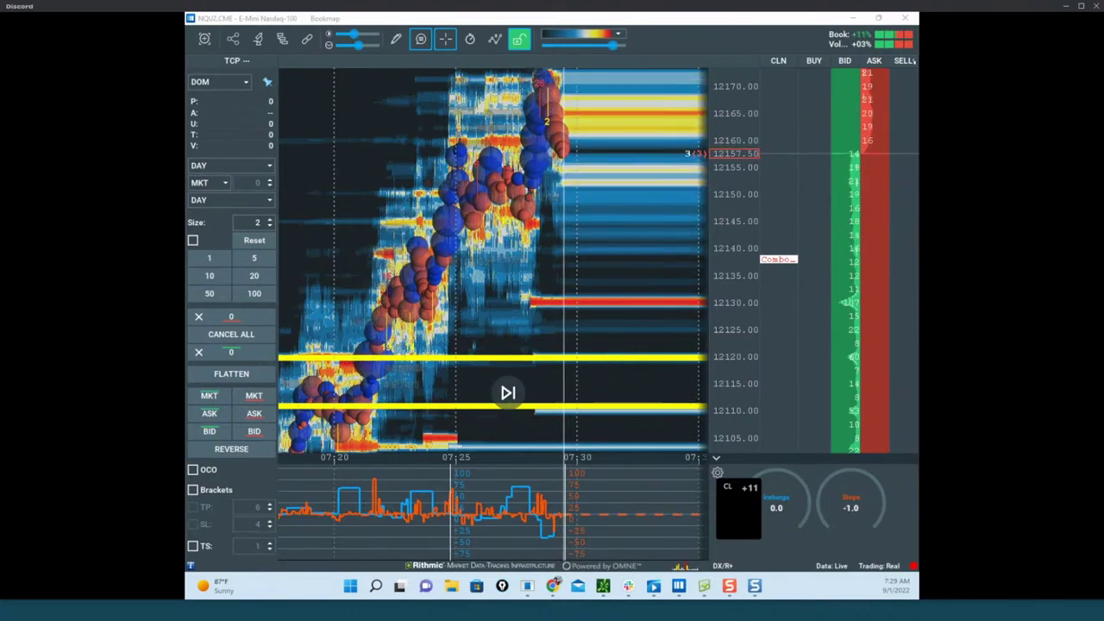
# Switch to the remote desktop, check the five-minute charts, and show the Nasdaq-100 chartbook.
pyautogui.moveTo(187, 181); pyautogui.dragTo(735, 107)
pyautogui.click(804, 94)
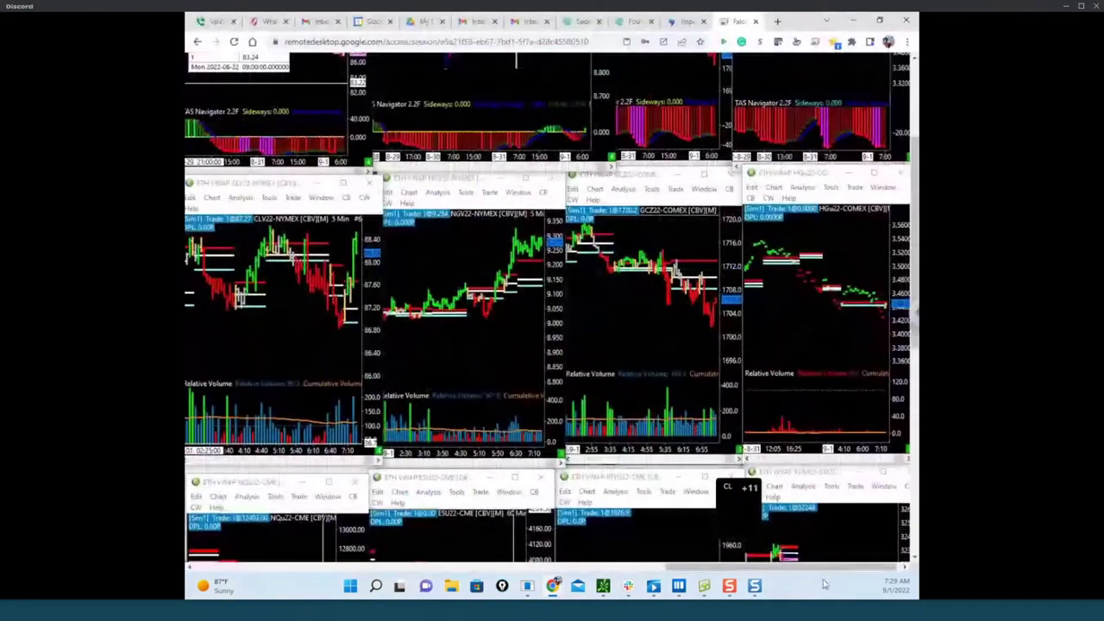
pyautogui.moveTo(826, 572); pyautogui.dragTo(819, 573)
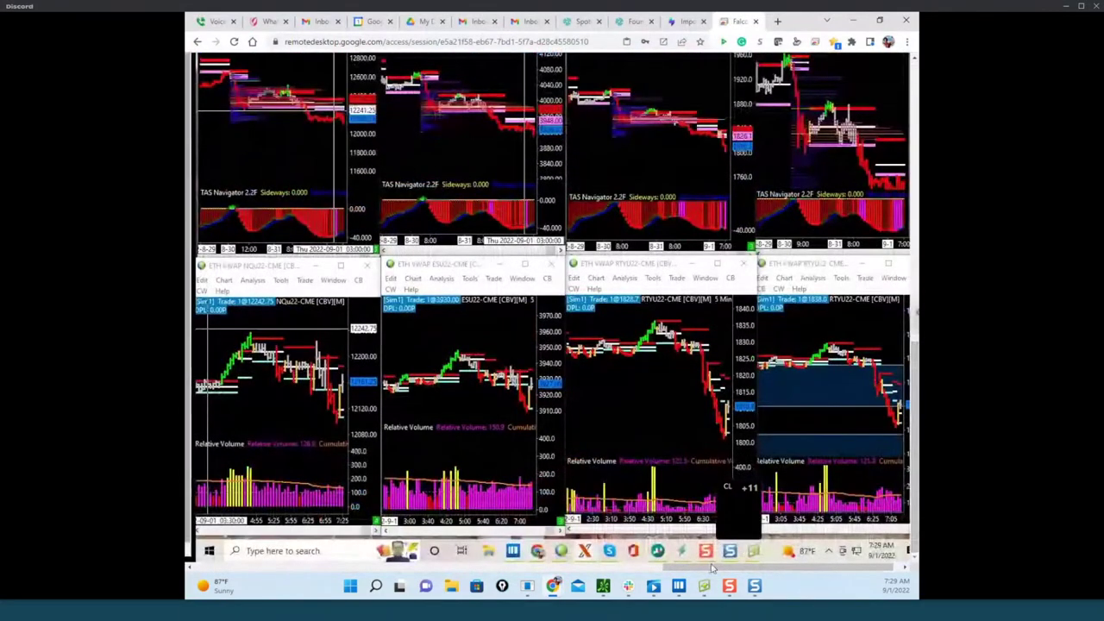
pyautogui.moveTo(698, 569); pyautogui.dragTo(470, 565)
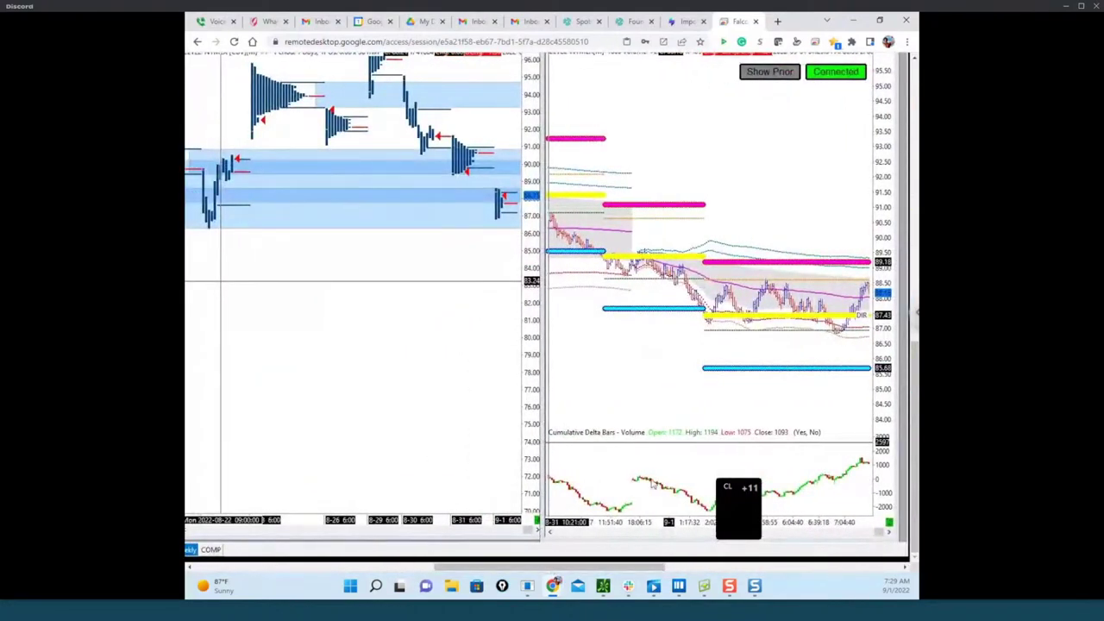
pyautogui.moveTo(916, 399); pyautogui.dragTo(915, 367)
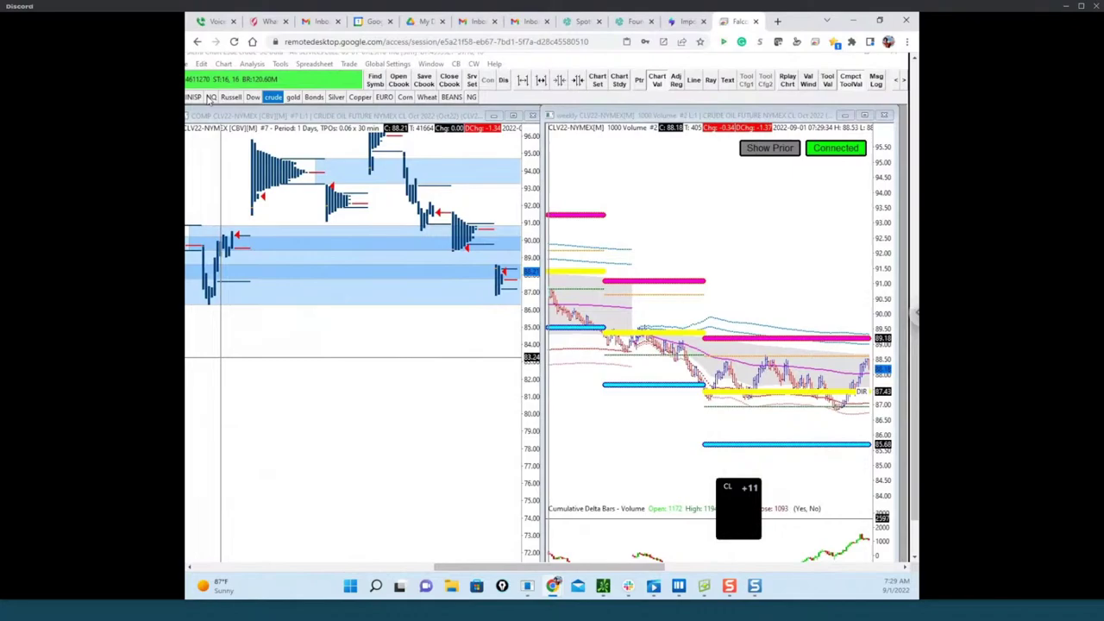
pyautogui.click(211, 98)
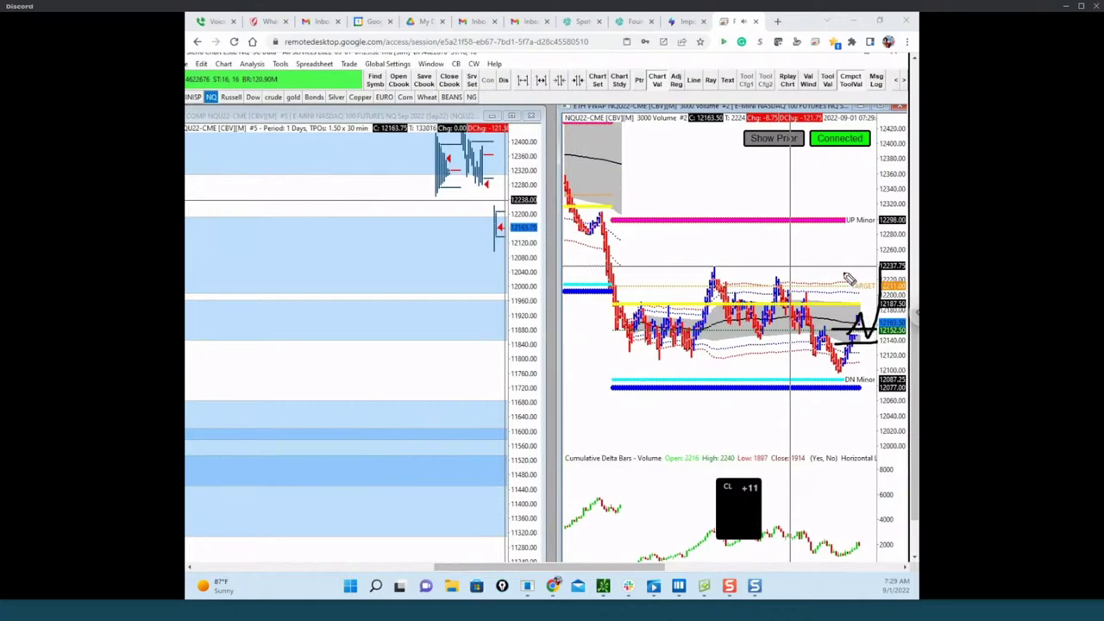
# Sketch Nasdaq-100 levels and swings between about 12140 and 12275 on the volume chart, mark the DN Minor level, and clear the sketches.
pyautogui.moveTo(866, 276); pyautogui.dragTo(871, 244)
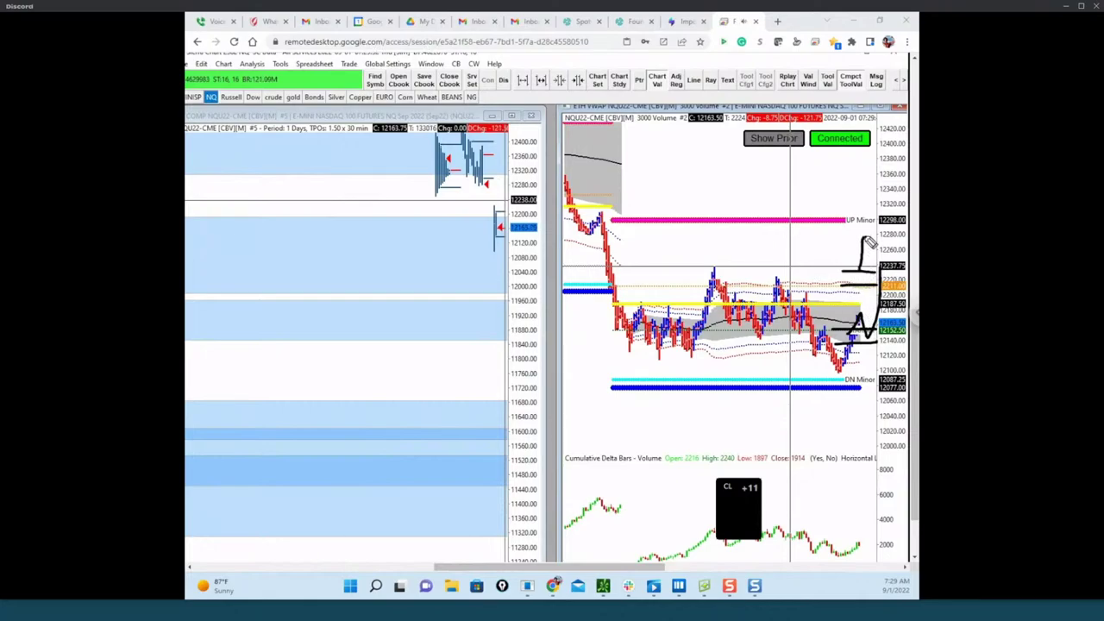
pyautogui.moveTo(858, 292); pyautogui.dragTo(880, 324)
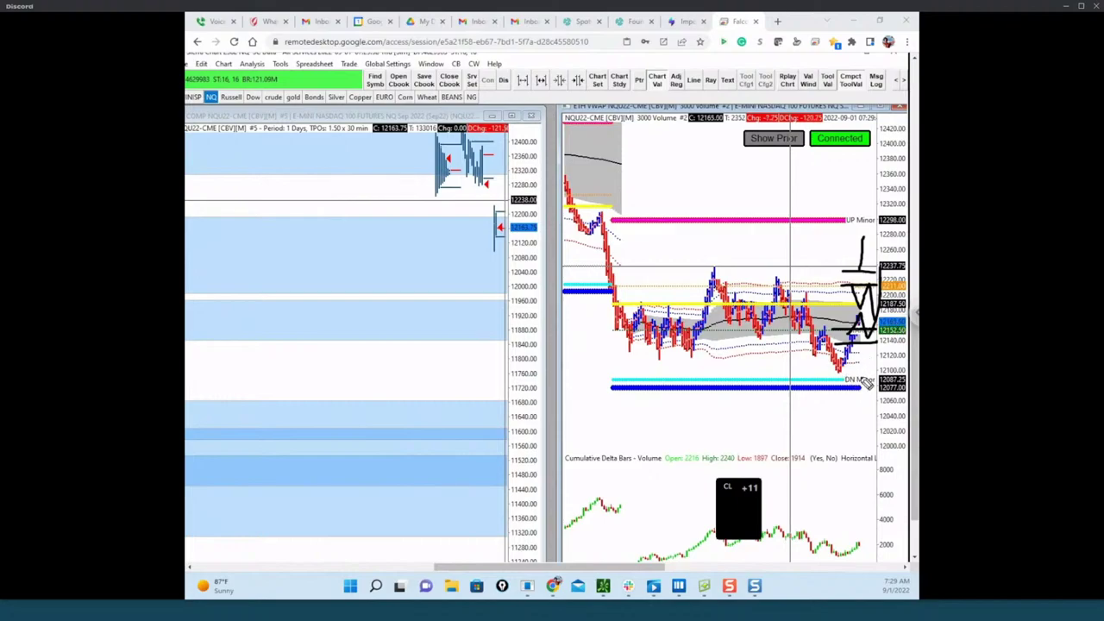
pyautogui.moveTo(865, 384); pyautogui.dragTo(863, 395)
pyautogui.press('Escape')
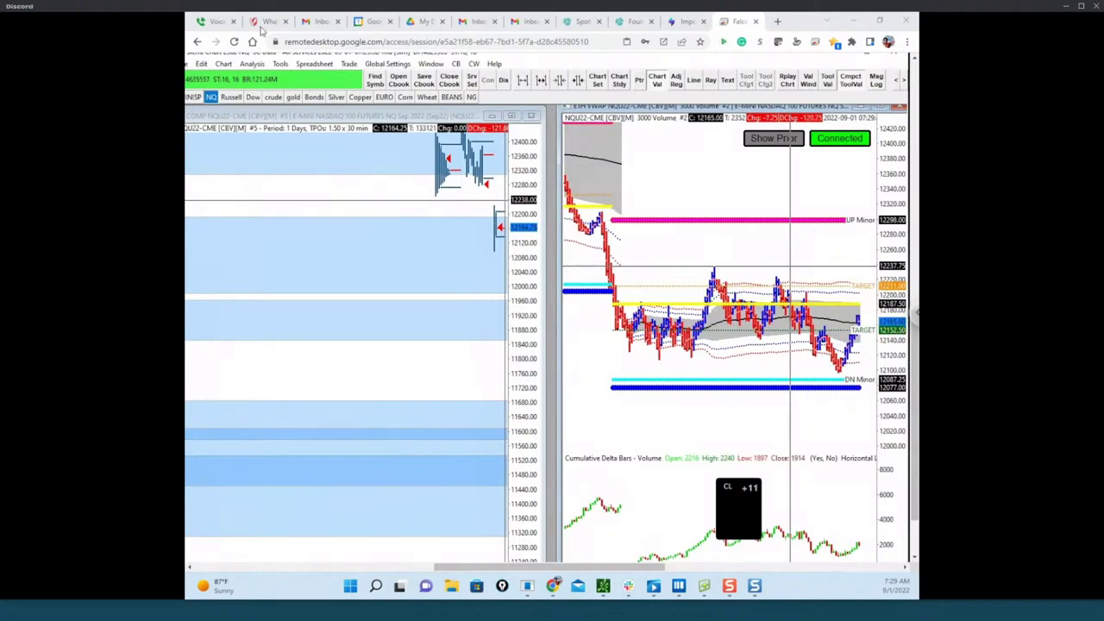
# Show the S&P 500 chartbook and mark the 3913.50, 3955.75 and 3872.75 levels on the 6000-volume chart.
pyautogui.click(193, 97)
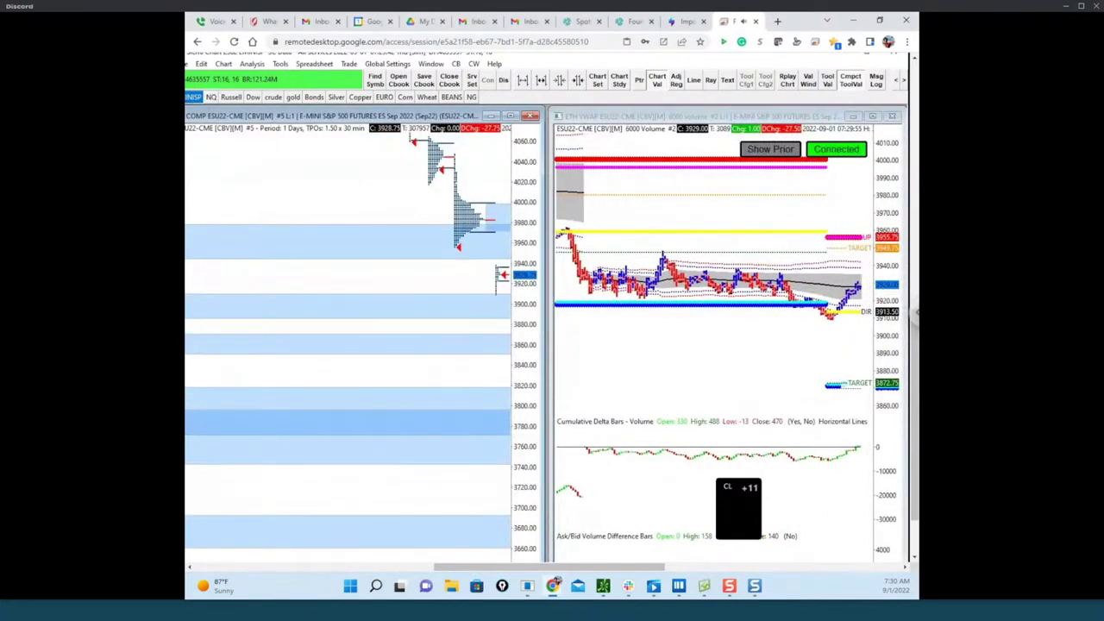
pyautogui.hotkey('ctrl', 'shift', '1')
pyautogui.hotkey('ctrl', 'shift', '6')
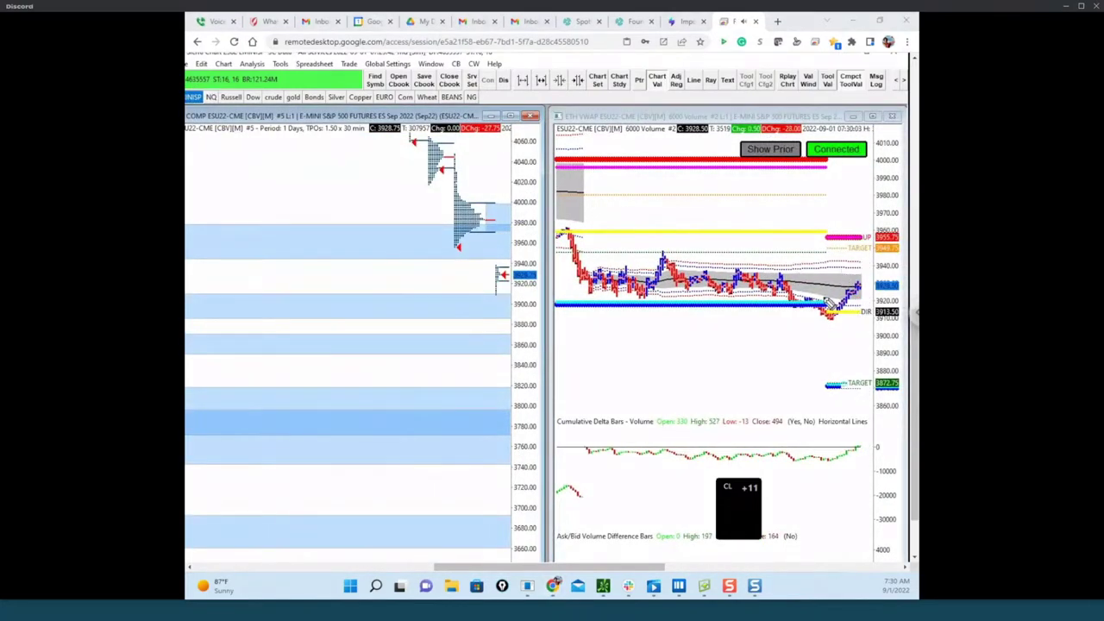
pyautogui.moveTo(824, 301); pyautogui.dragTo(858, 312)
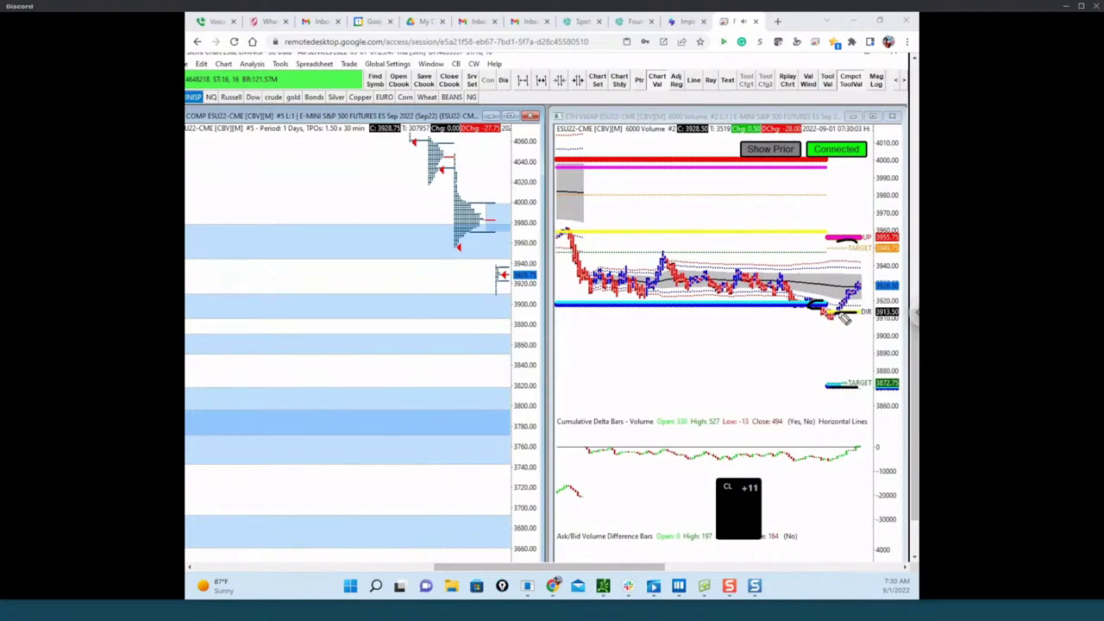
pyautogui.moveTo(841, 234); pyautogui.dragTo(866, 240)
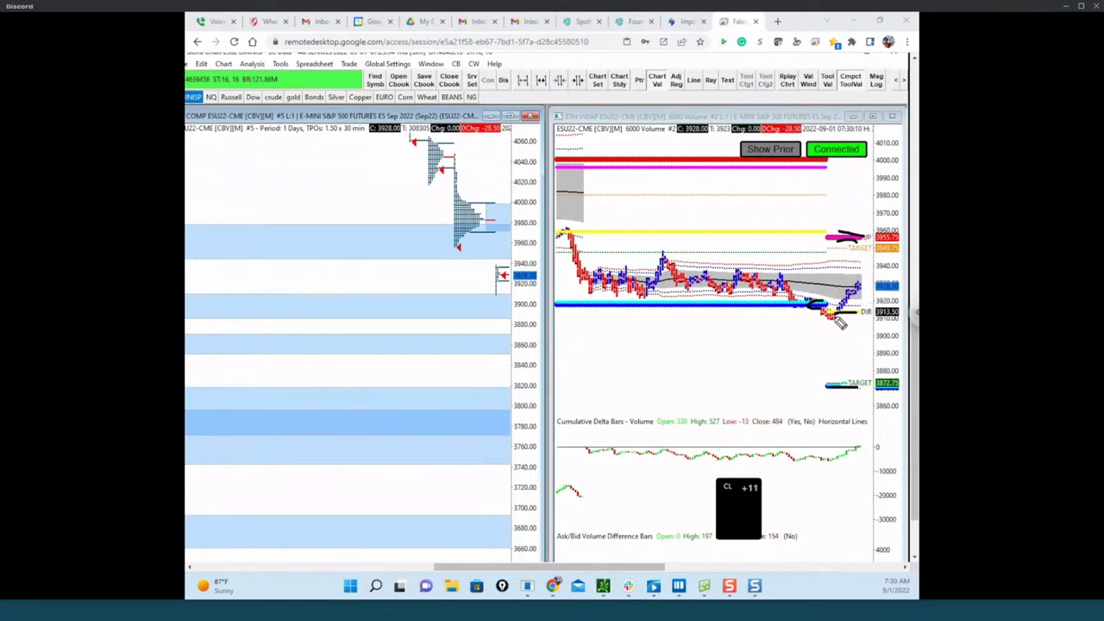
# Sketch an S&P 500 rise from 3913.50 to 3955.75 and a drop to 3872.75, circle the whole range, and clear the sketches.
pyautogui.moveTo(824, 312)
pyautogui.mouseDown()
pyautogui.moveTo(867, 314)
pyautogui.moveTo(868, 268)
pyautogui.mouseUp()
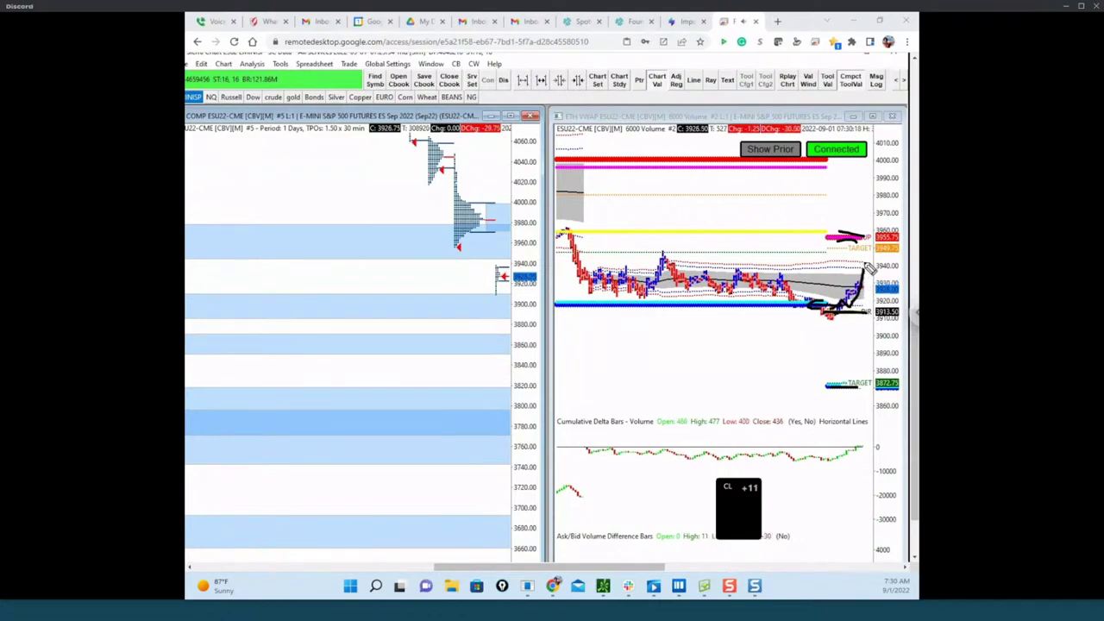
pyautogui.moveTo(877, 231); pyautogui.dragTo(902, 285)
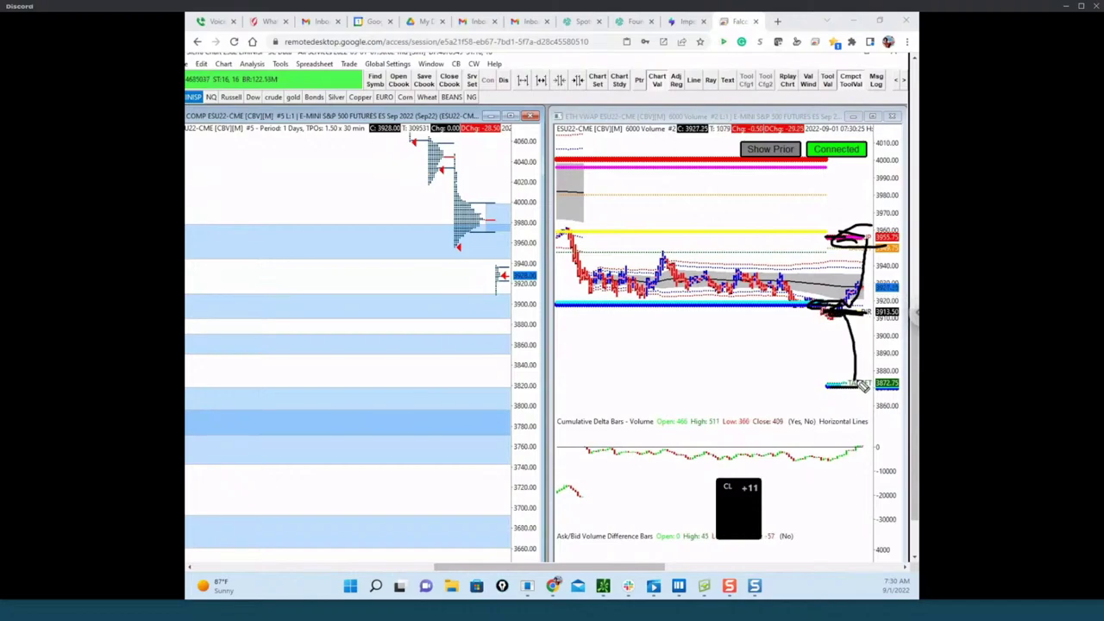
pyautogui.moveTo(865, 264)
pyautogui.mouseDown()
pyautogui.moveTo(788, 371)
pyautogui.moveTo(874, 266)
pyautogui.mouseUp()
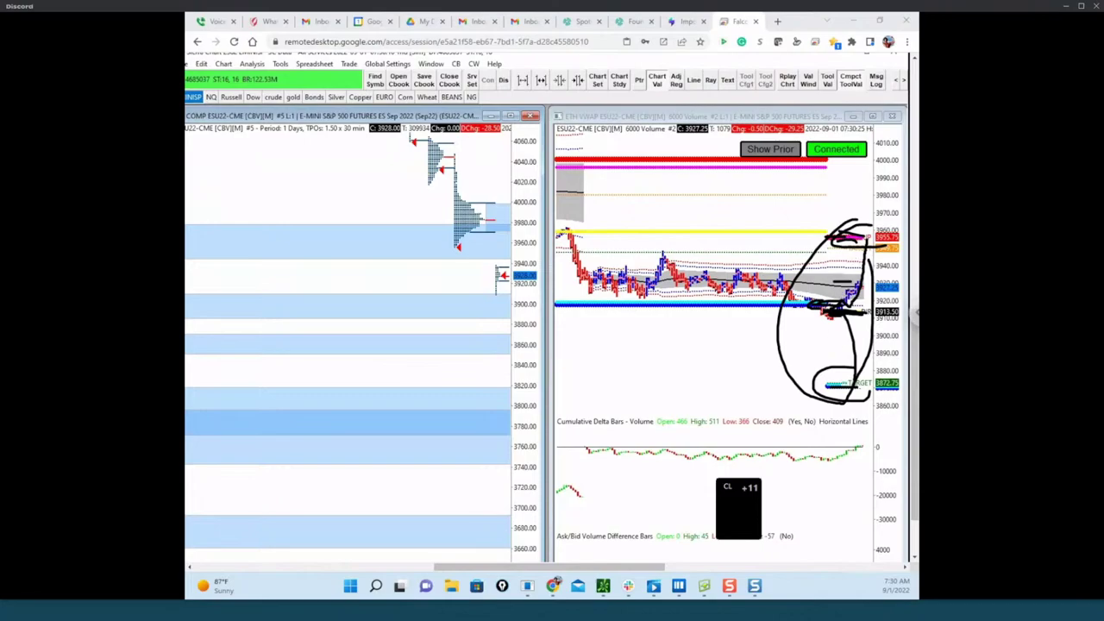
pyautogui.press('Escape')
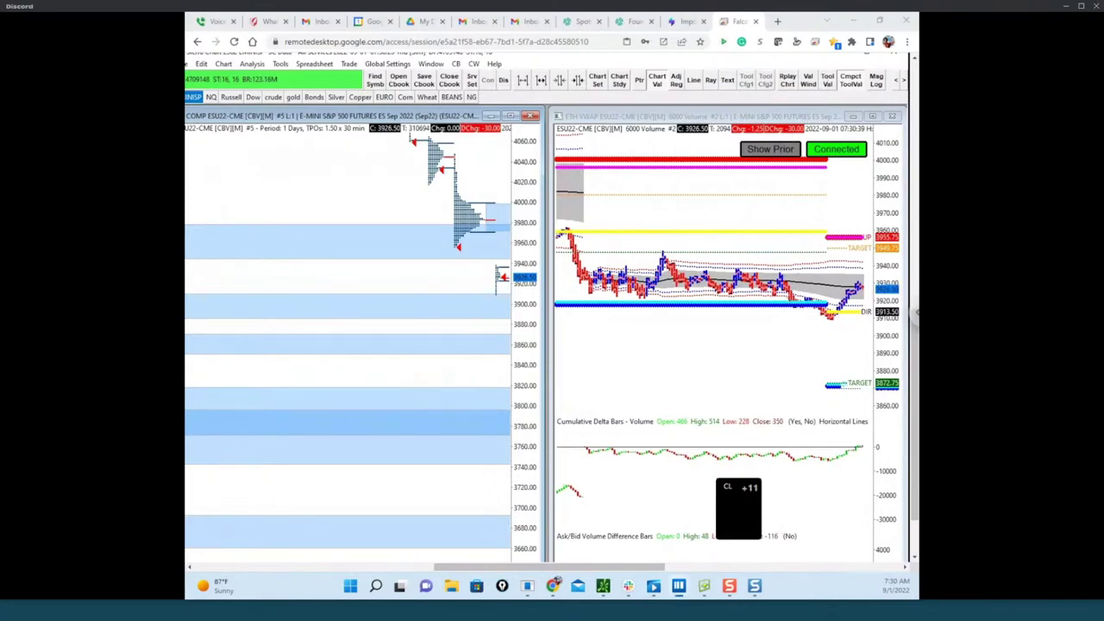
# Return to the Nasdaq-100 Bookmap heatmap and examine price between the yellow line pairs near 12110–12120 and 12190–12200.
pyautogui.click(855, 21)
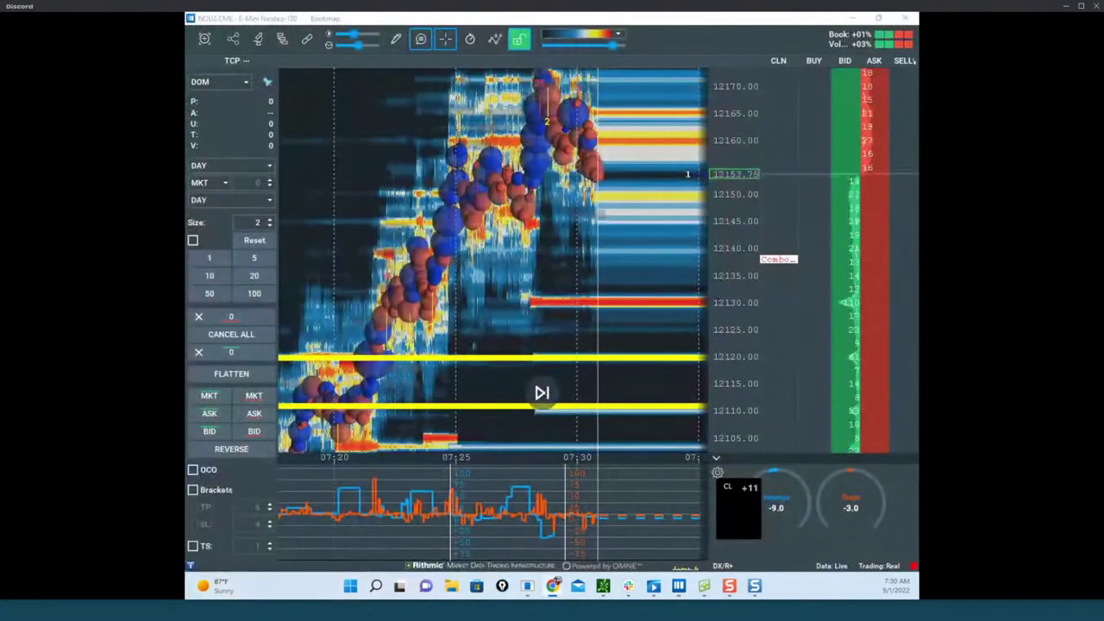
pyautogui.moveTo(636, 231); pyautogui.dragTo(634, 197)
pyautogui.moveTo(742, 274); pyautogui.dragTo(737, 254)
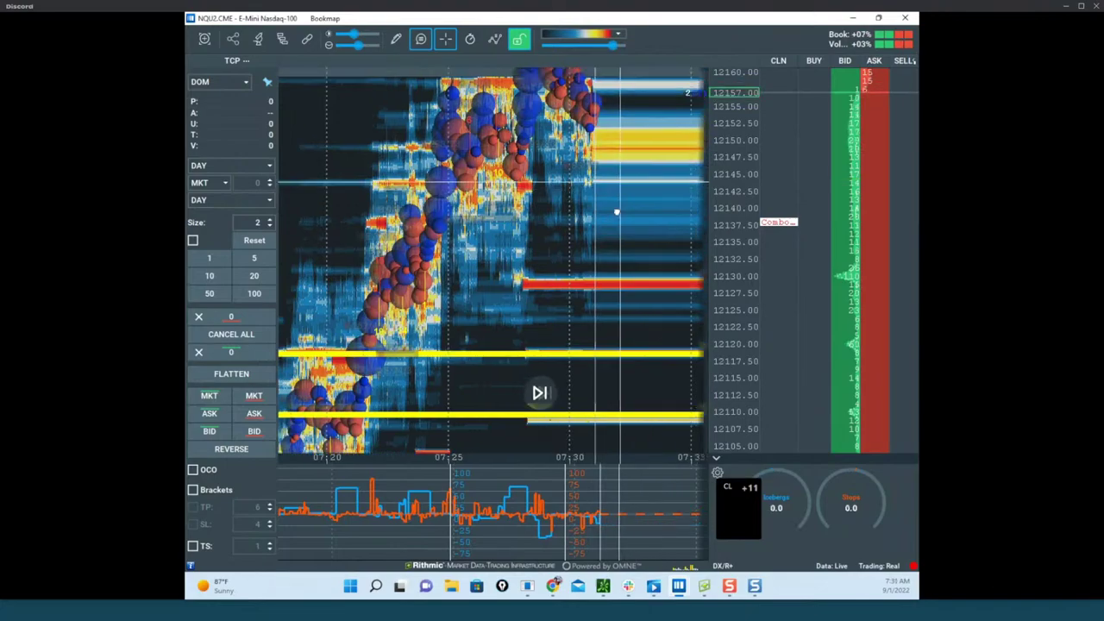
pyautogui.moveTo(617, 213); pyautogui.dragTo(615, 226)
pyautogui.scroll(-1, 736, 158)
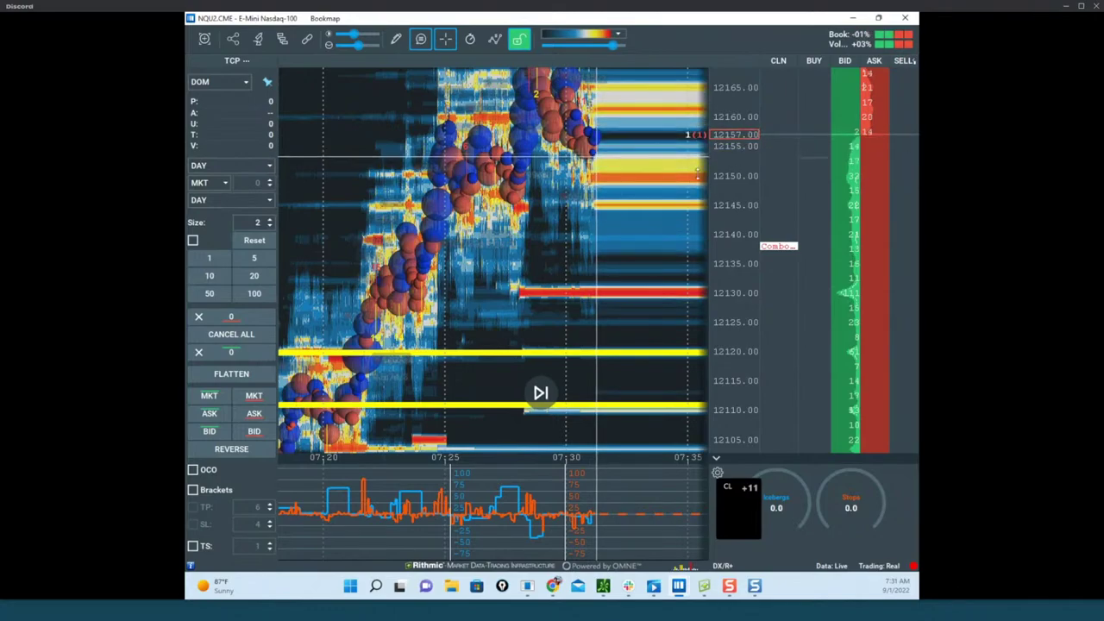
pyautogui.scroll(-3, 673, 192)
pyautogui.scroll(-3, 674, 192)
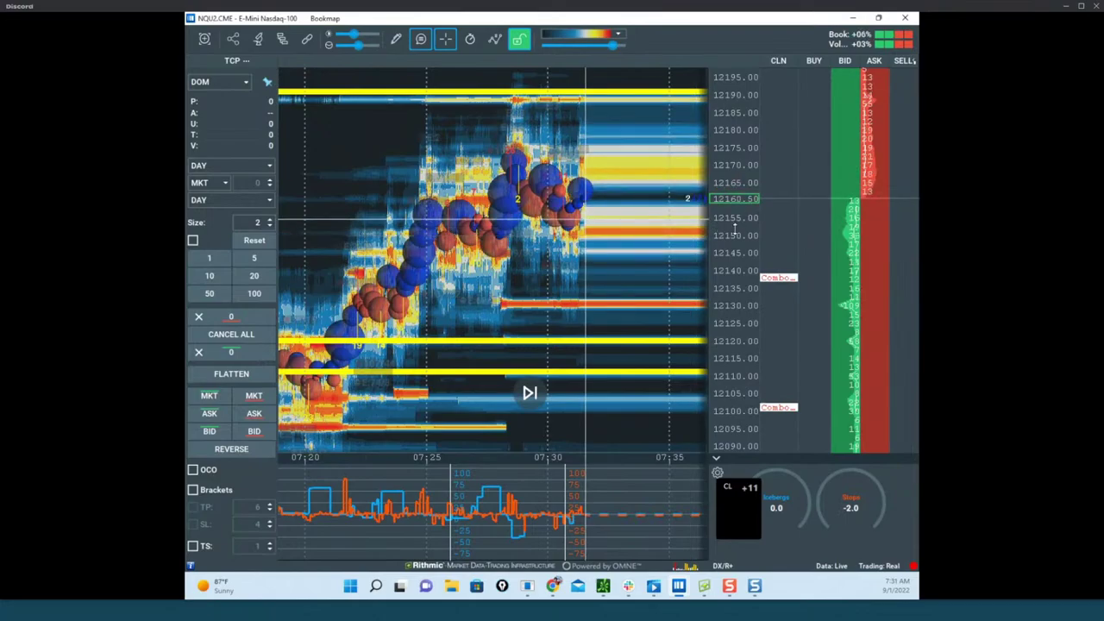
pyautogui.scroll(-3, 735, 231)
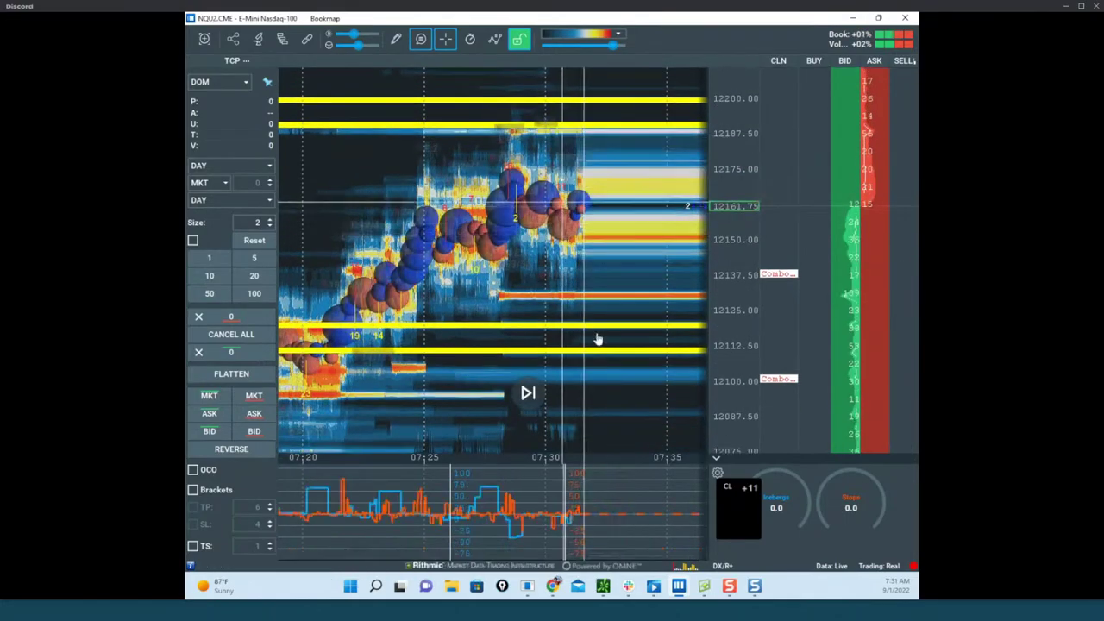
# Show the crude oil heatmap and examine the liquidity around the two-contract sell stop near 87.72 and the 88.60 sell limit.
pyautogui.moveTo(667, 20); pyautogui.dragTo(0, 180)
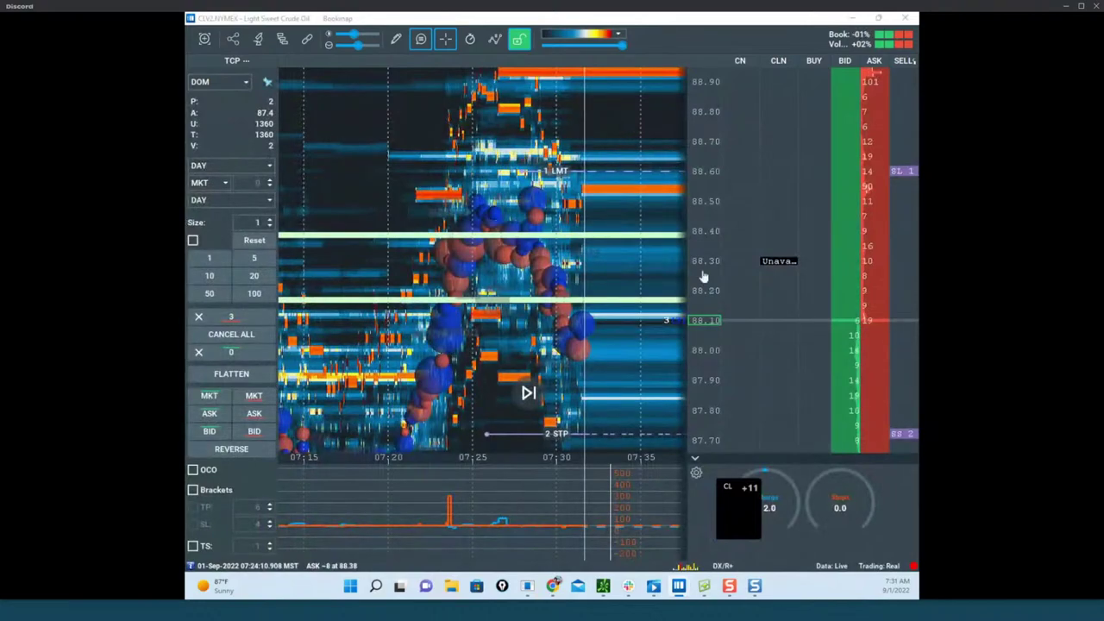
pyautogui.click(716, 263)
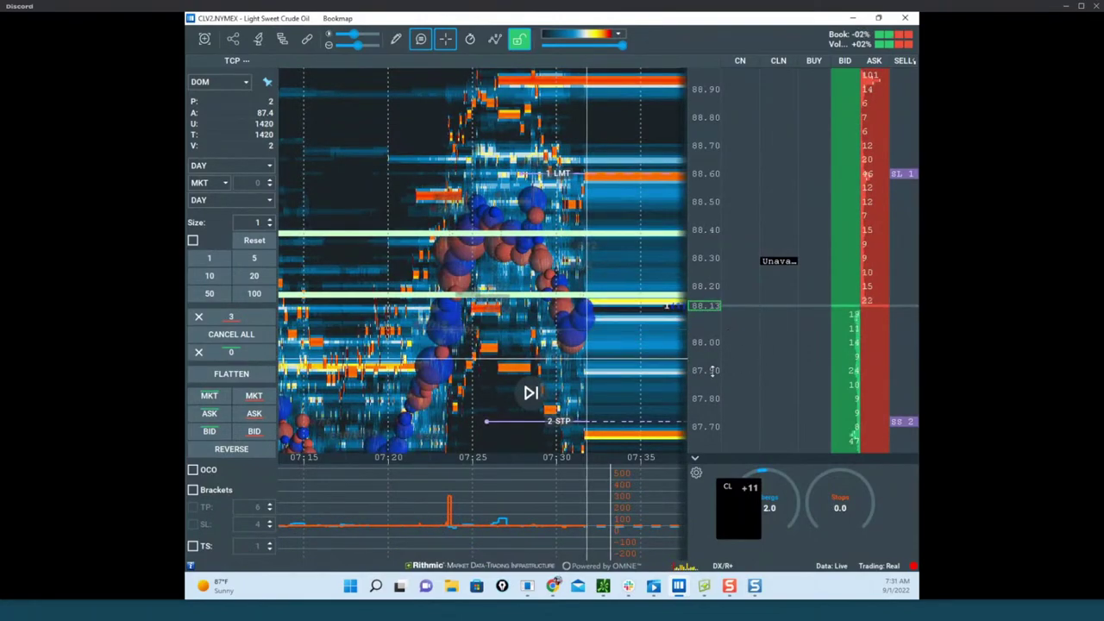
pyautogui.moveTo(655, 359); pyautogui.dragTo(650, 177)
pyautogui.scroll(5, 698, 255)
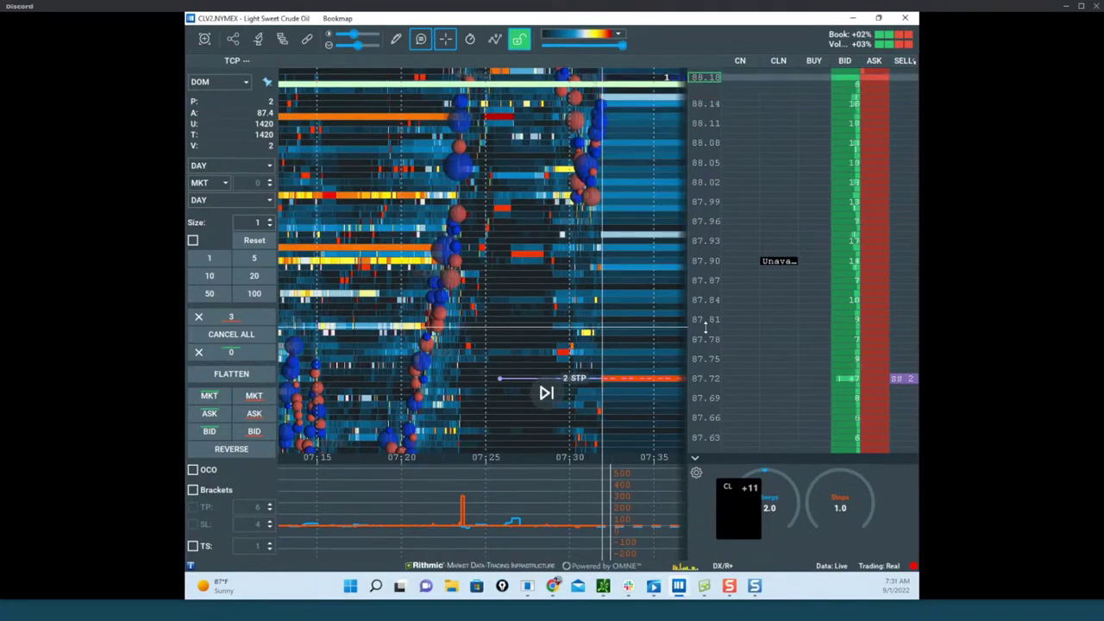
pyautogui.scroll(-5, 708, 223)
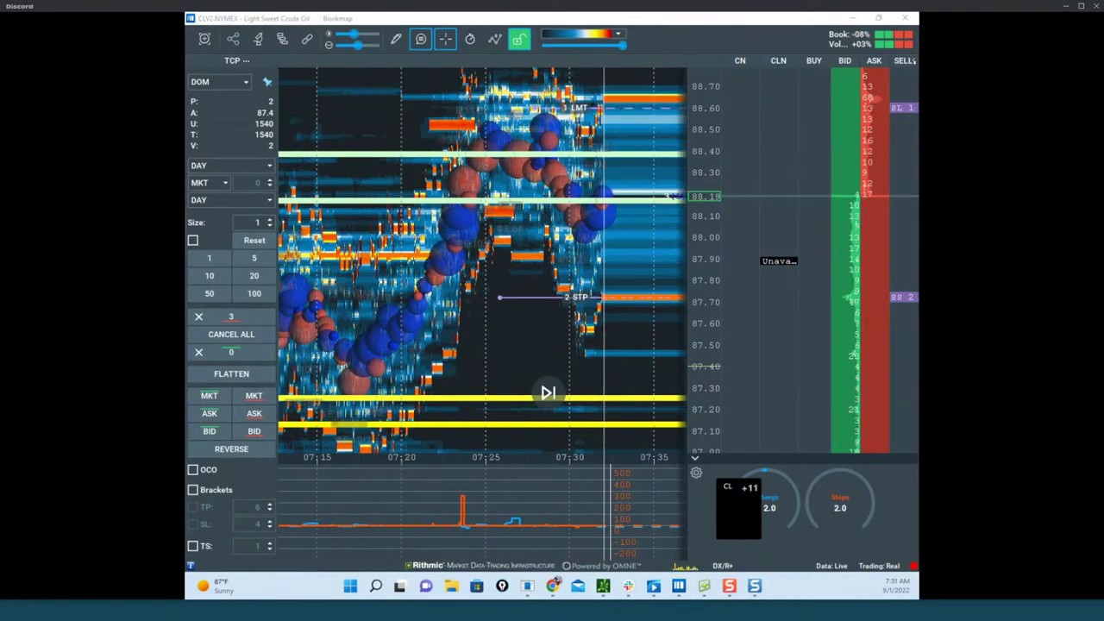
# Sketch a crude oil drop from about 88.15 to 87.50 and swings around the green lines, circle the 07:24 indicator spike, and clear the sketches.
pyautogui.moveTo(571, 204); pyautogui.dragTo(586, 343)
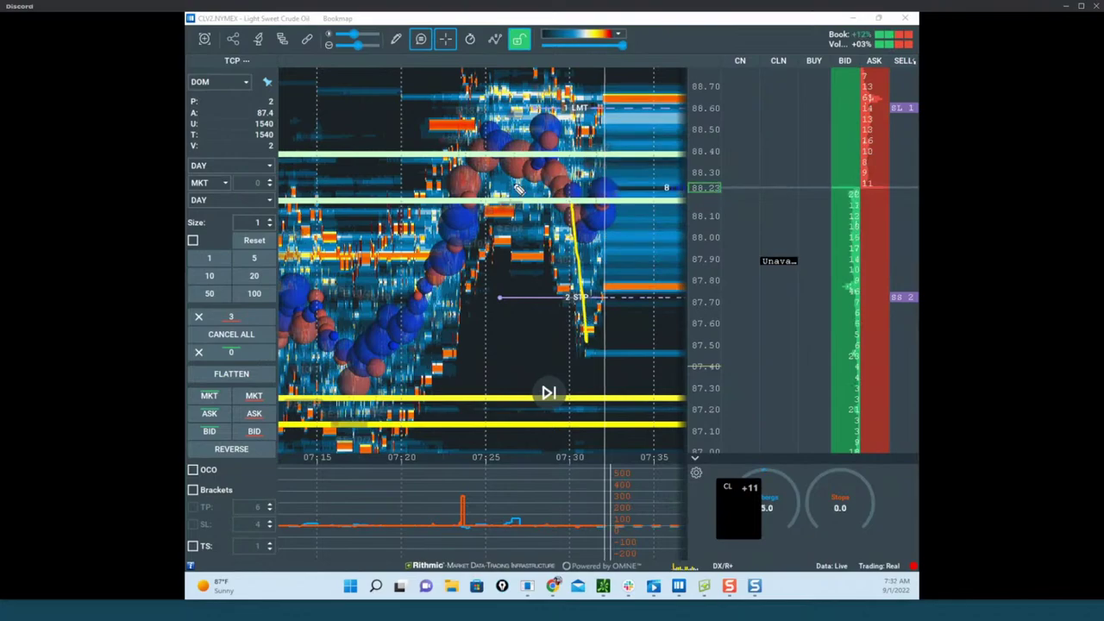
pyautogui.moveTo(487, 203)
pyautogui.mouseDown()
pyautogui.moveTo(496, 150)
pyautogui.moveTo(566, 198)
pyautogui.moveTo(617, 130)
pyautogui.moveTo(723, 136)
pyautogui.mouseUp()
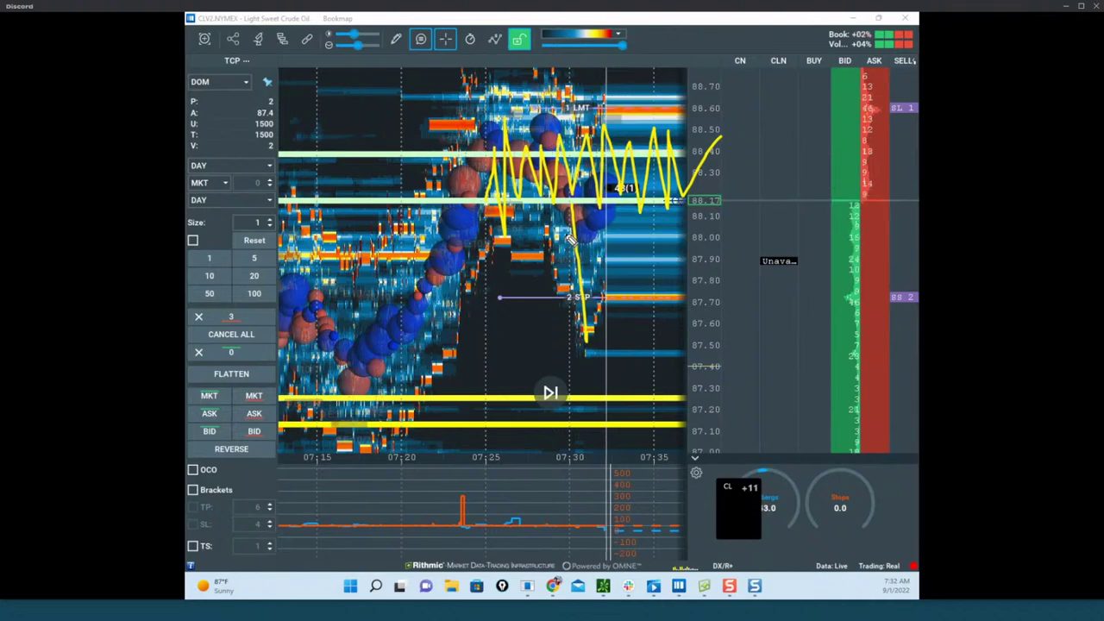
pyautogui.moveTo(455, 474)
pyautogui.mouseDown()
pyautogui.moveTo(435, 504)
pyautogui.moveTo(477, 498)
pyautogui.mouseUp()
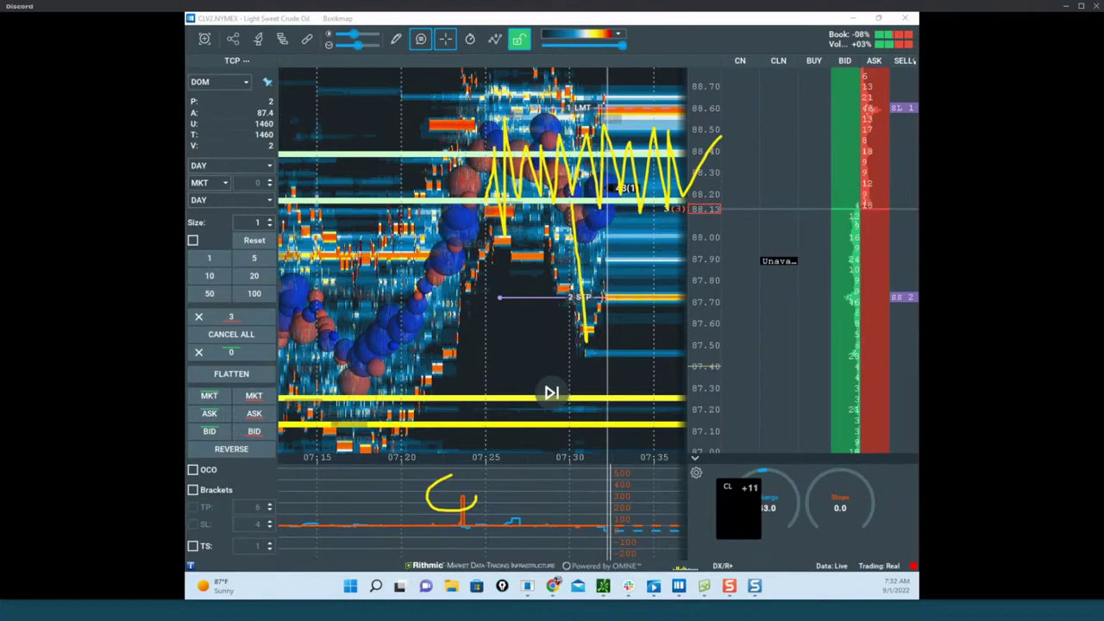
pyautogui.press('Escape')
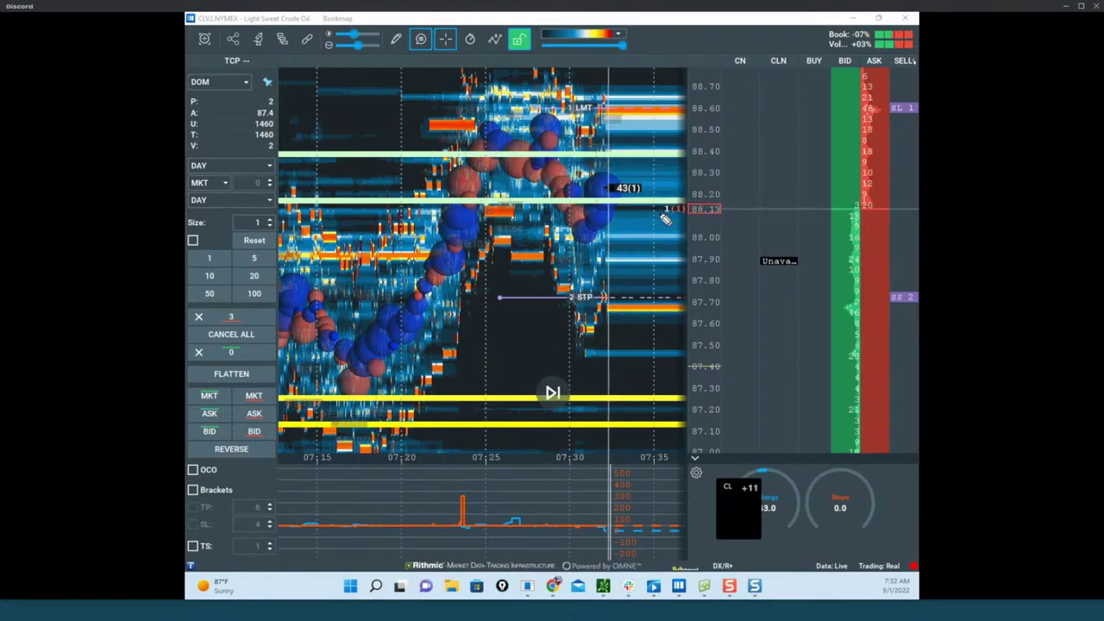
# Sketch repeated crude oil swings between about 88.05 and 88.55, bounded by a flat upper line near 88.55 and a rising lower line.
pyautogui.moveTo(425, 224); pyautogui.dragTo(610, 210)
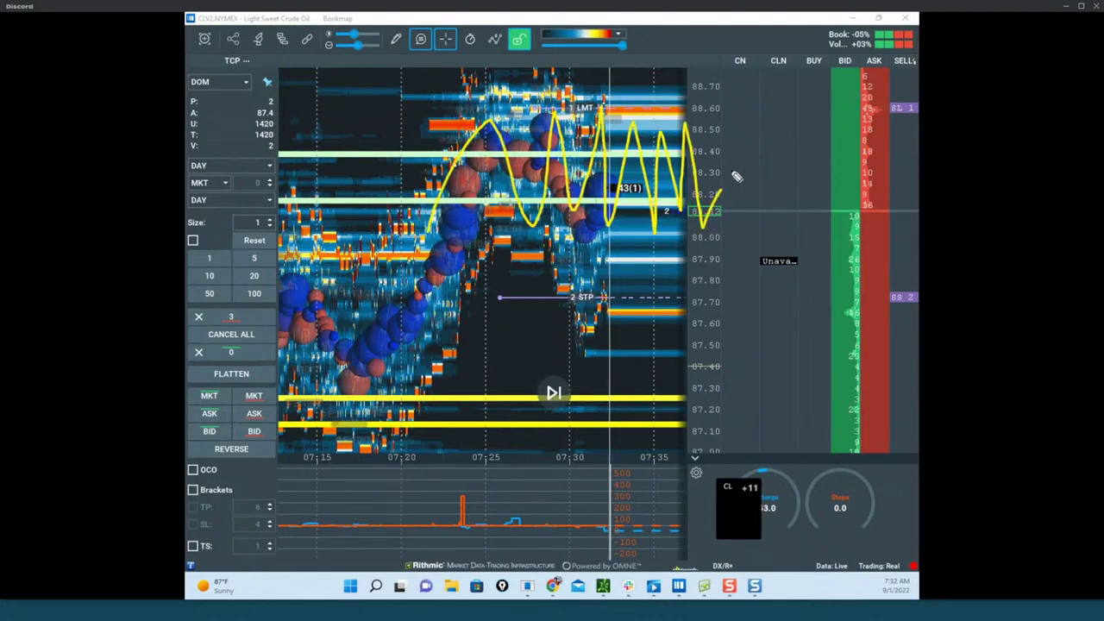
pyautogui.moveTo(657, 119); pyautogui.dragTo(722, 116)
pyautogui.moveTo(478, 245); pyautogui.dragTo(752, 211)
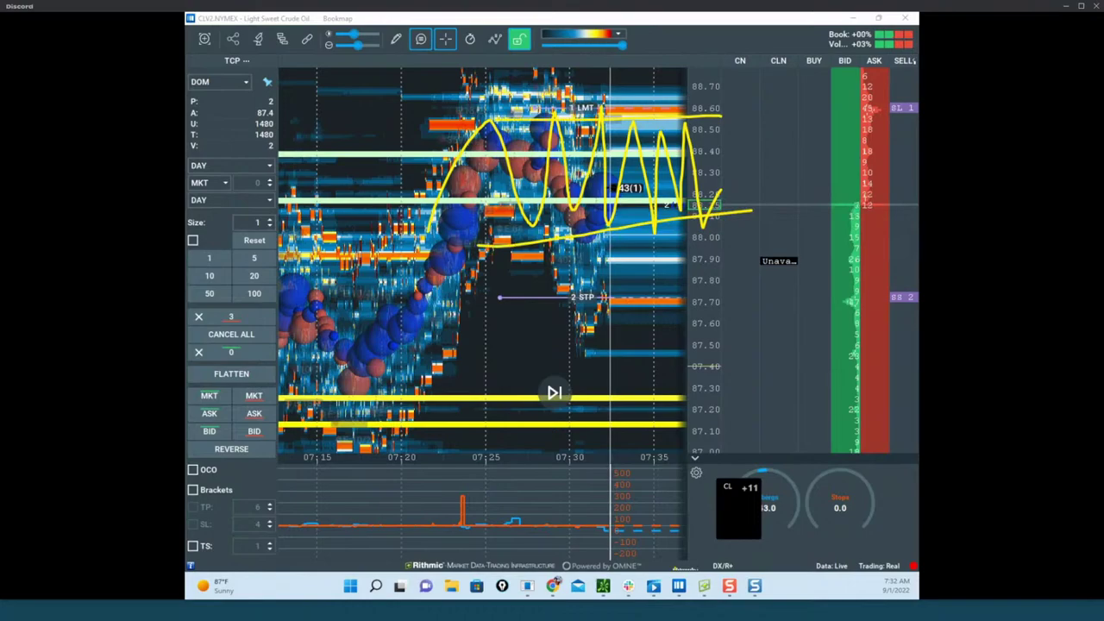
# Replace the crude oil sketches with level lines near 87.72 and 88.62–88.68 and repeated swings between about 87.70 and 88.50, and clear them.
pyautogui.press('Escape')
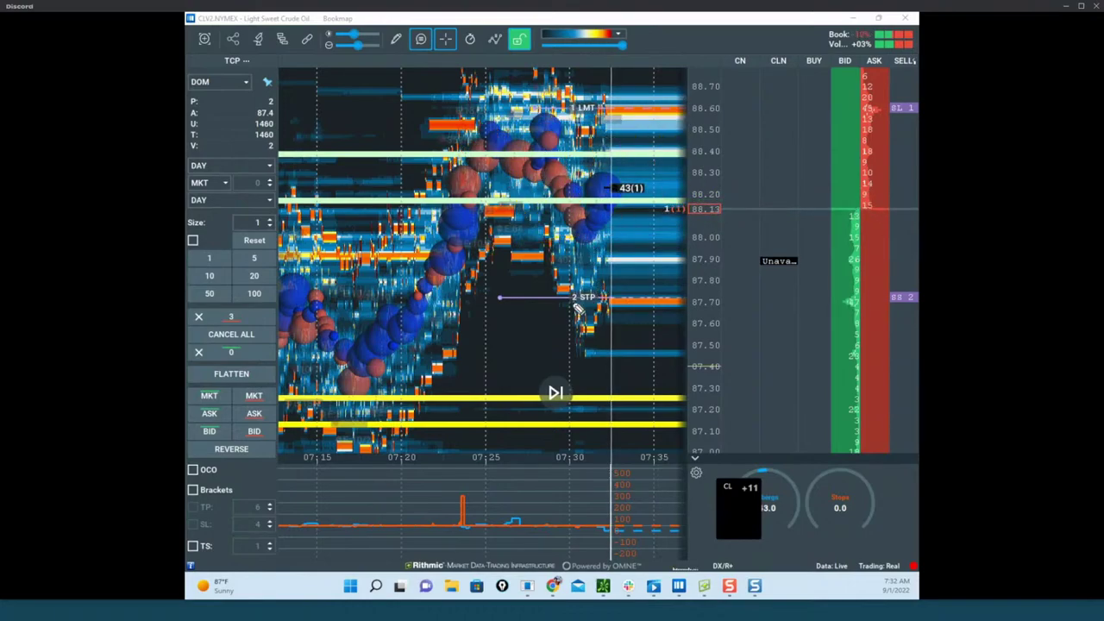
pyautogui.moveTo(552, 301); pyautogui.dragTo(632, 296)
pyautogui.moveTo(580, 89); pyautogui.dragTo(640, 87)
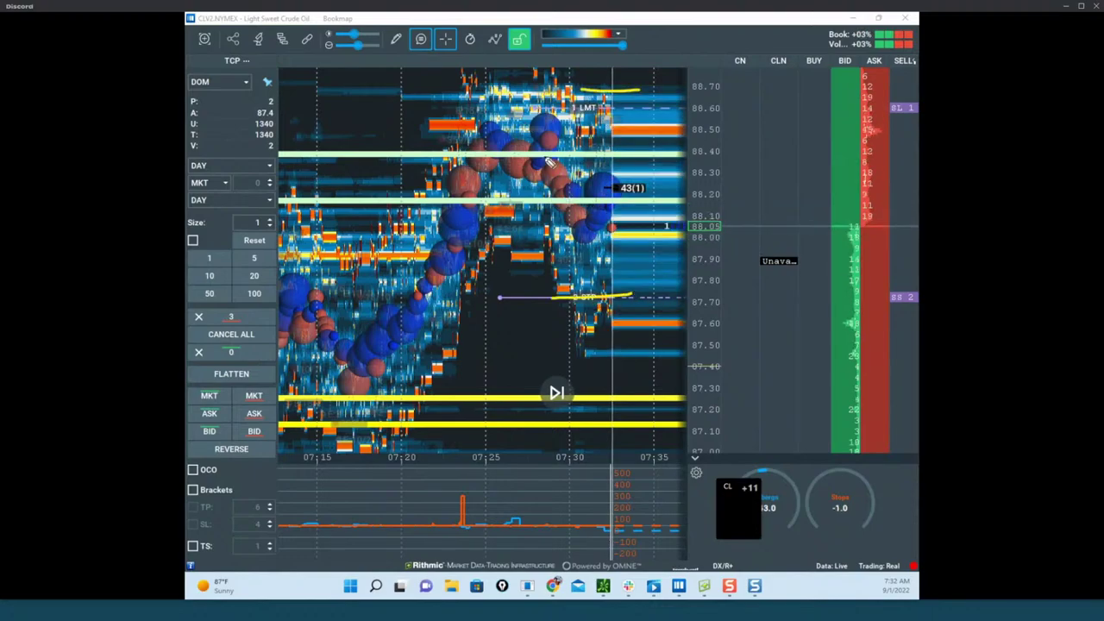
pyautogui.moveTo(526, 141)
pyautogui.mouseDown()
pyautogui.moveTo(483, 217)
pyautogui.moveTo(518, 148)
pyautogui.moveTo(565, 151)
pyautogui.moveTo(571, 203)
pyautogui.mouseUp()
pyautogui.moveTo(566, 104); pyautogui.dragTo(620, 103)
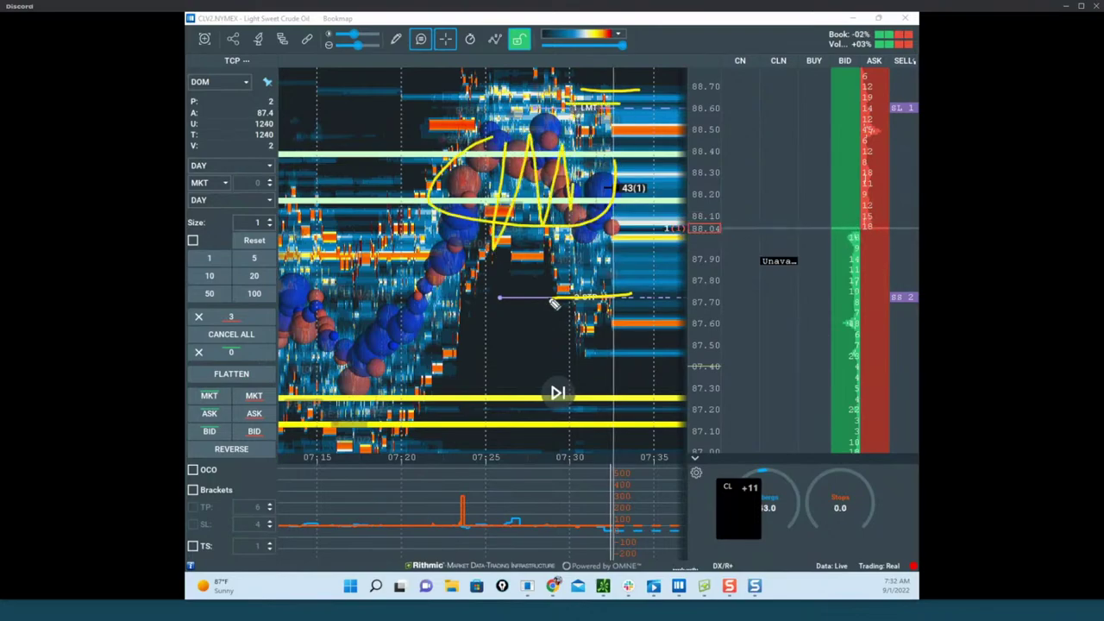
pyautogui.moveTo(497, 244)
pyautogui.mouseDown()
pyautogui.moveTo(515, 230)
pyautogui.moveTo(566, 230)
pyautogui.moveTo(633, 252)
pyautogui.mouseUp()
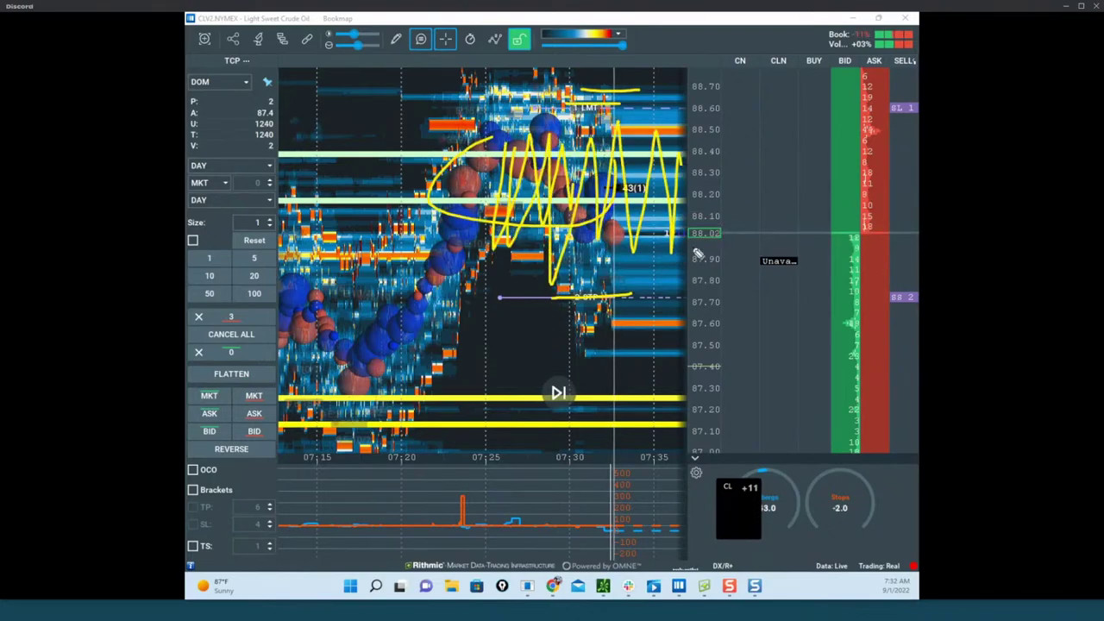
pyautogui.moveTo(745, 148); pyautogui.dragTo(788, 236)
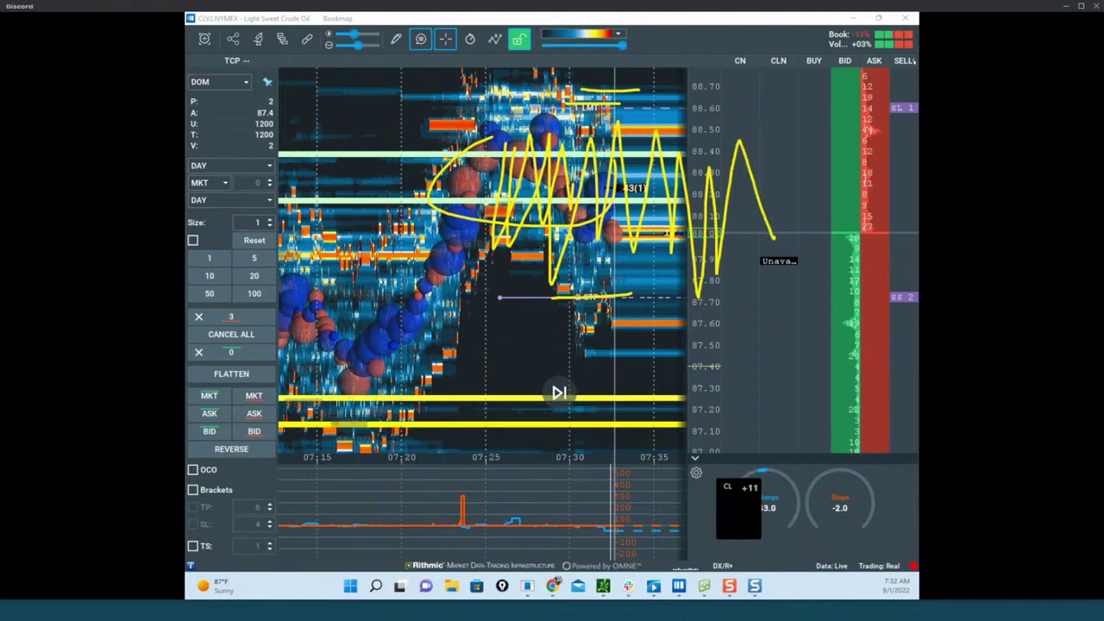
pyautogui.press('e')
# Sketch a crude oil drop from about 88.25 to 87.70 and mark the highs near 88.50–88.60 around 07:30.
pyautogui.moveTo(623, 138); pyautogui.dragTo(632, 302)
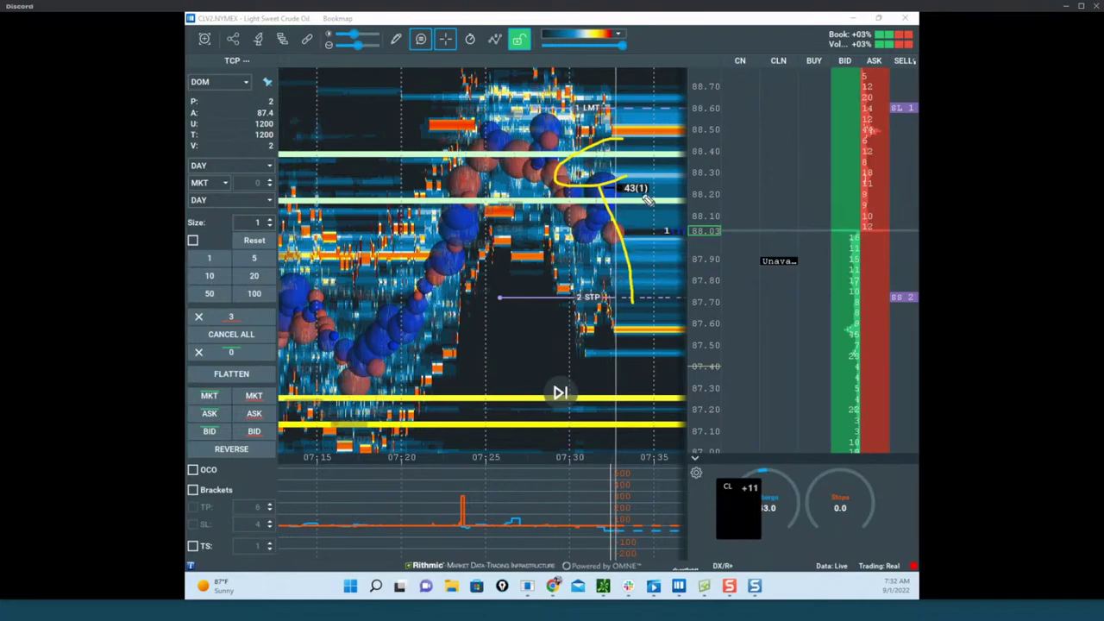
pyautogui.moveTo(535, 123); pyautogui.dragTo(623, 116)
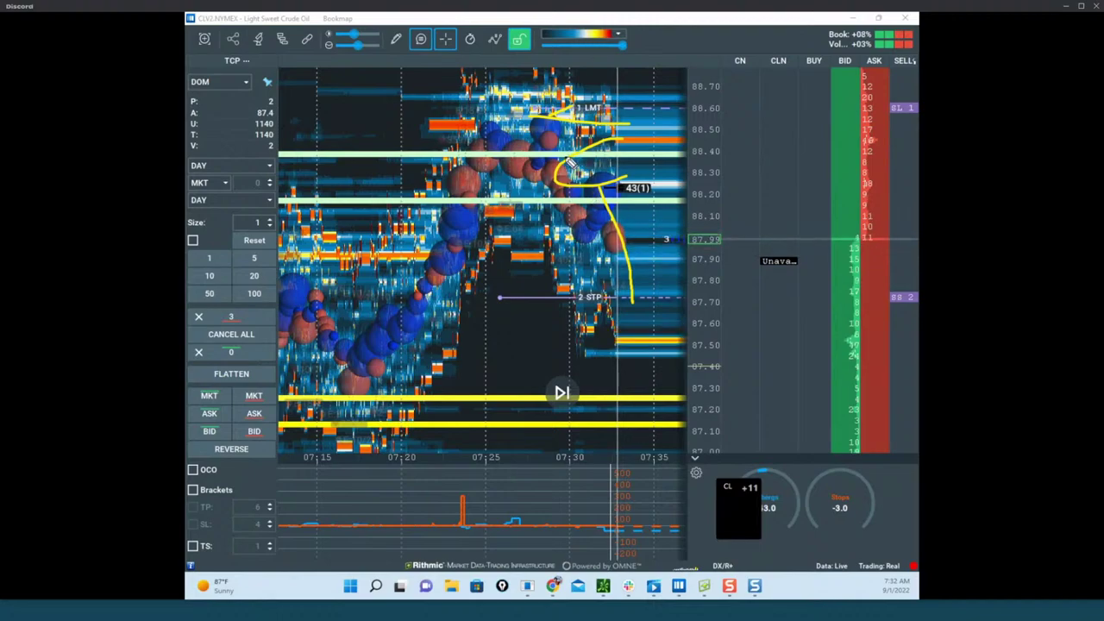
pyautogui.moveTo(560, 119); pyautogui.dragTo(547, 145)
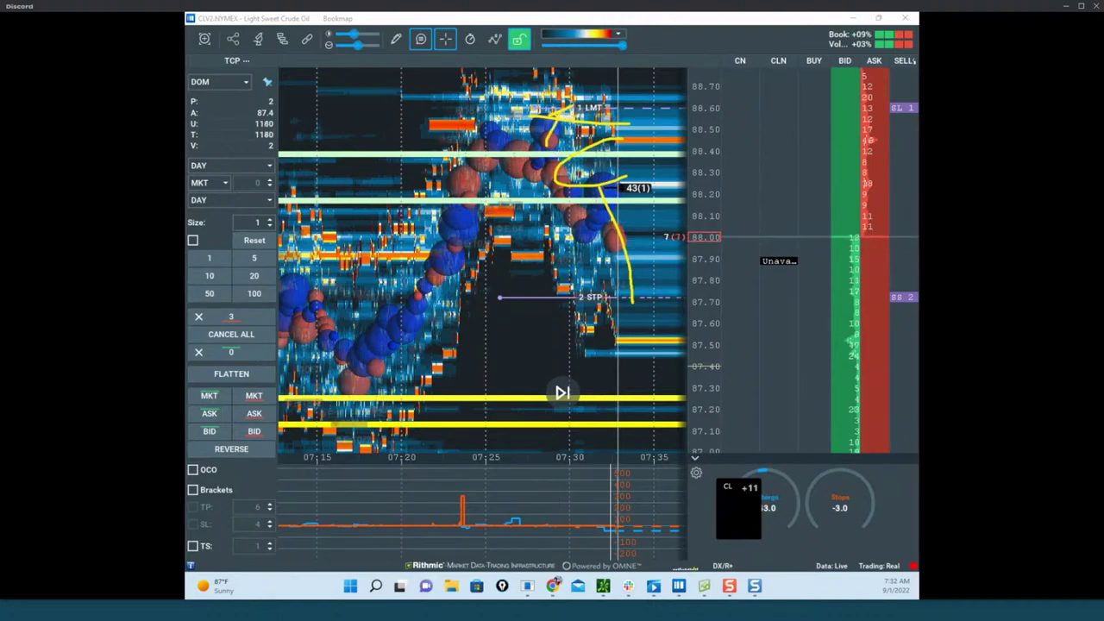
# Sketch crude oil falling to about 87.50 and rallying above 88.70, circle the green-line zone and the 07:24 indicator spike, and clear the sketches.
pyautogui.moveTo(615, 222); pyautogui.dragTo(639, 326)
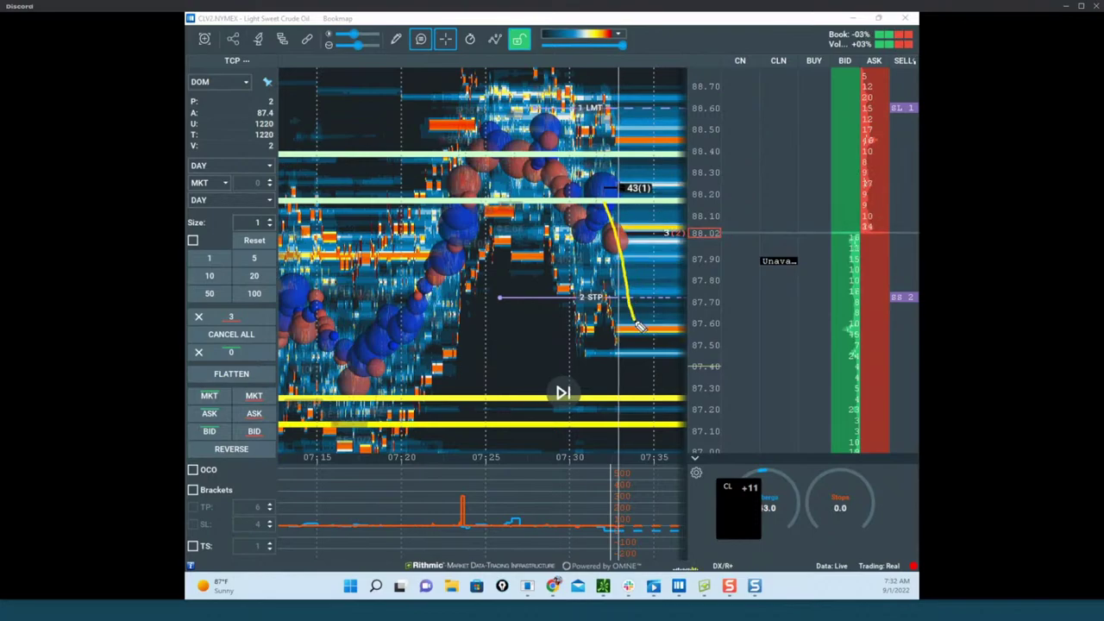
pyautogui.moveTo(680, 216)
pyautogui.mouseDown()
pyautogui.moveTo(685, 350)
pyautogui.moveTo(706, 326)
pyautogui.mouseUp()
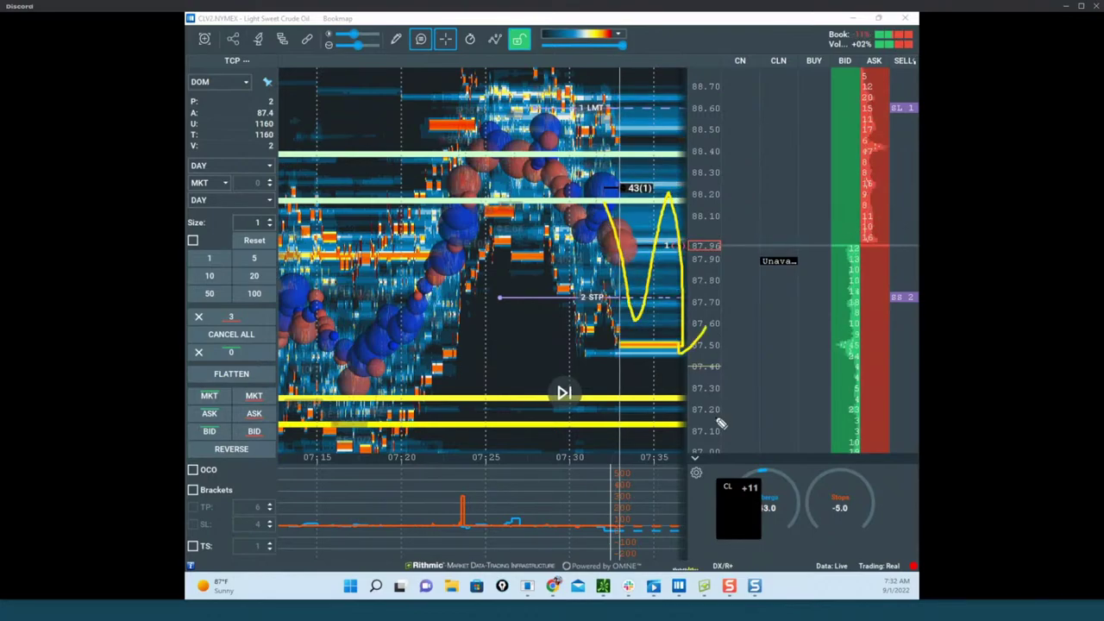
pyautogui.moveTo(662, 154)
pyautogui.mouseDown()
pyautogui.moveTo(516, 153)
pyautogui.moveTo(658, 187)
pyautogui.mouseUp()
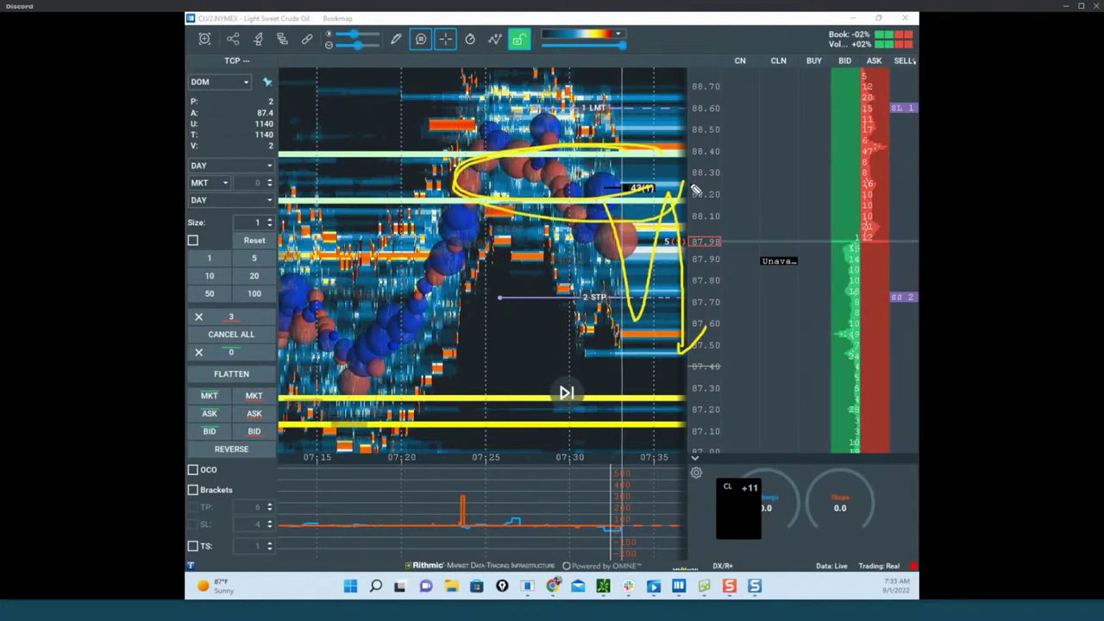
pyautogui.moveTo(463, 475); pyautogui.dragTo(496, 486)
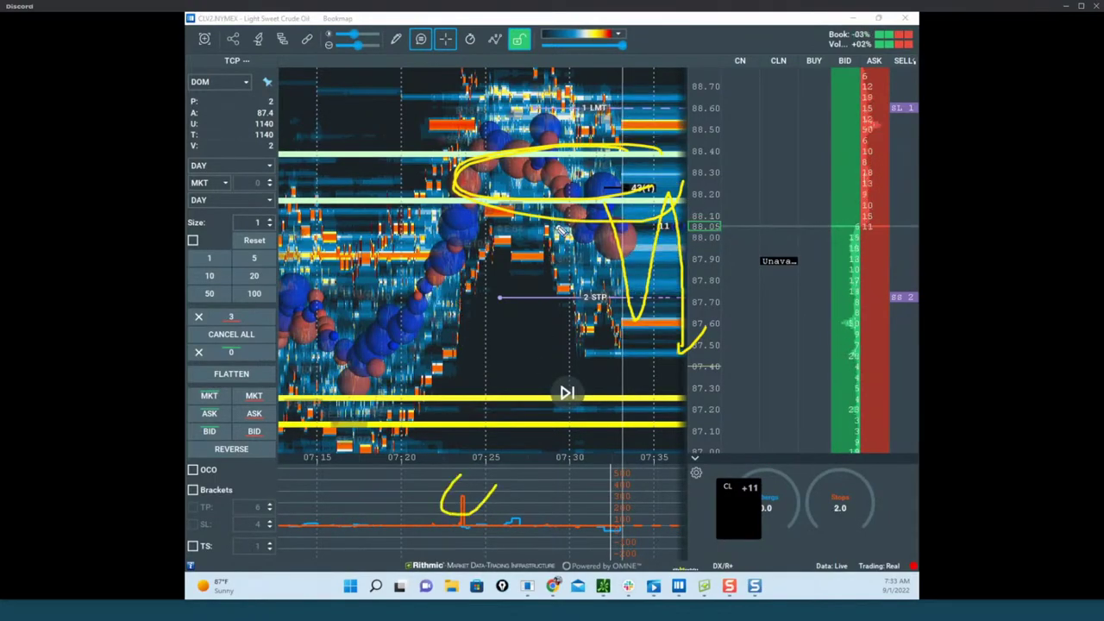
pyautogui.moveTo(614, 196)
pyautogui.mouseDown()
pyautogui.moveTo(669, 185)
pyautogui.moveTo(777, 25)
pyautogui.mouseUp()
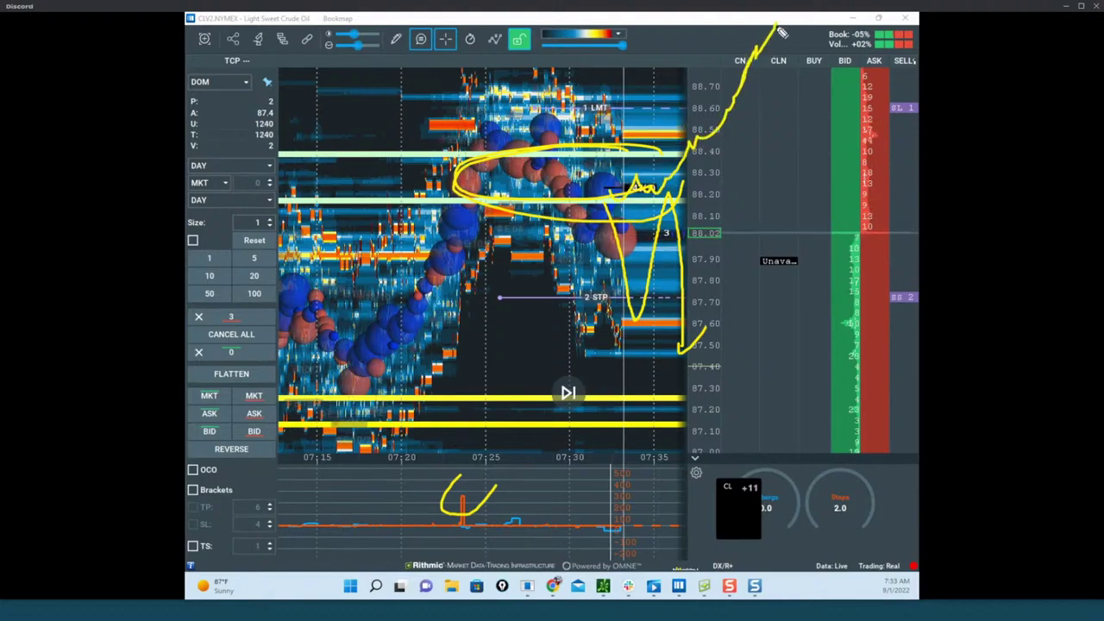
pyautogui.hotkey('ctrl', 'shift', '7')
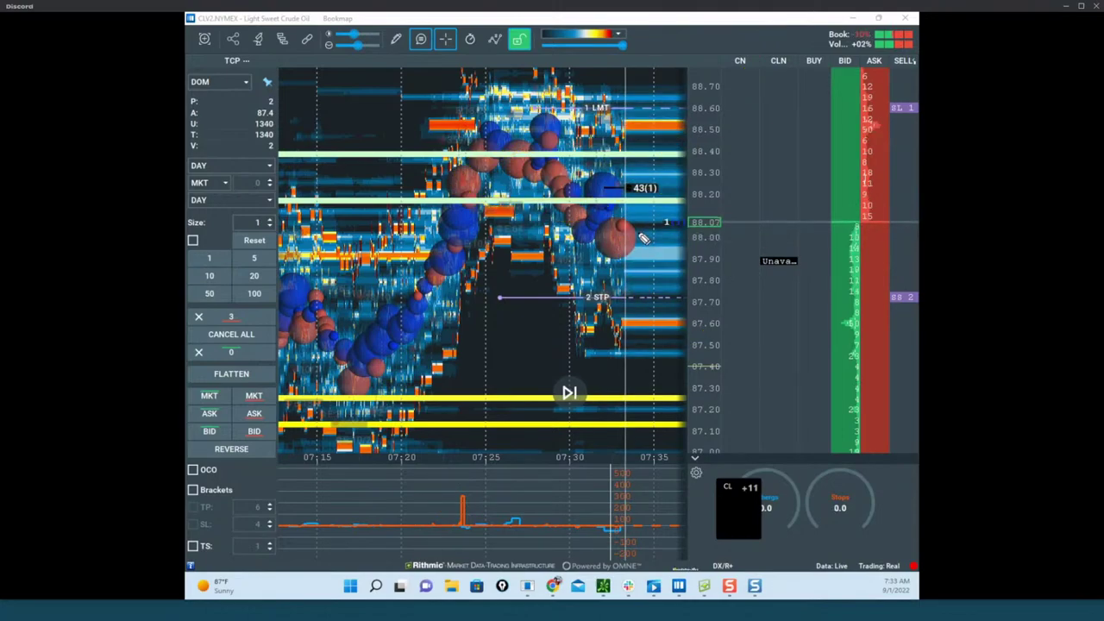
# Sketch crude oil falling to about 87.50, rebounding to 88.20 and dropping to 87.00, shade the 87.40–87.50 area, and clear the sketches.
pyautogui.moveTo(598, 210)
pyautogui.mouseDown()
pyautogui.moveTo(611, 350)
pyautogui.moveTo(666, 214)
pyautogui.moveTo(676, 457)
pyautogui.moveTo(644, 436)
pyautogui.mouseUp()
pyautogui.moveTo(717, 427); pyautogui.dragTo(719, 392)
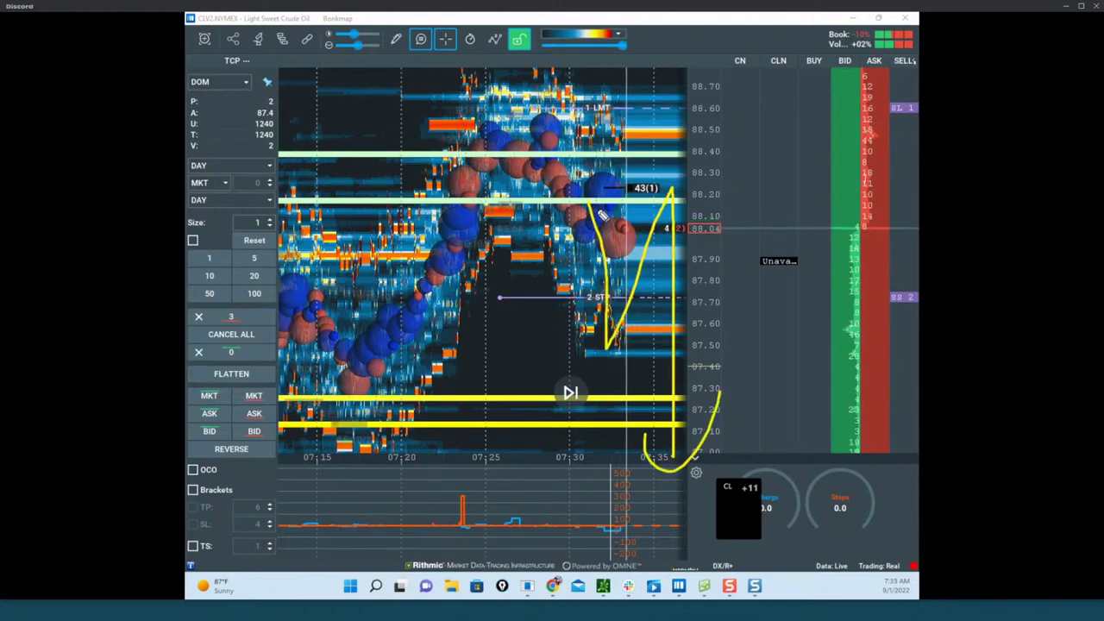
pyautogui.moveTo(478, 374)
pyautogui.mouseDown()
pyautogui.moveTo(690, 343)
pyautogui.moveTo(770, 363)
pyautogui.moveTo(535, 360)
pyautogui.mouseUp()
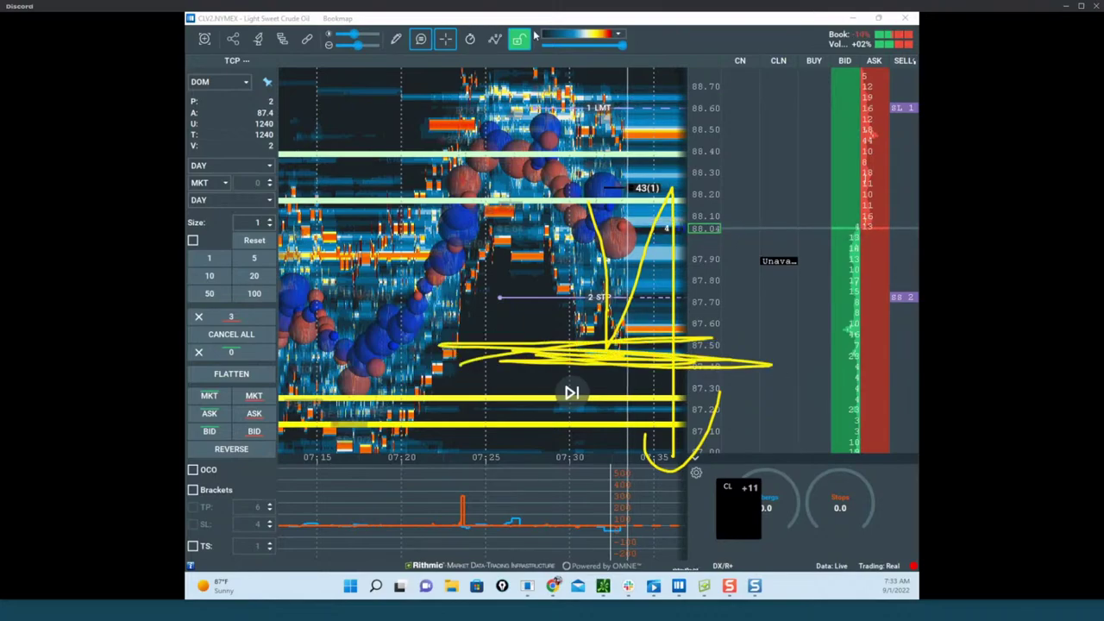
pyautogui.press('Escape')
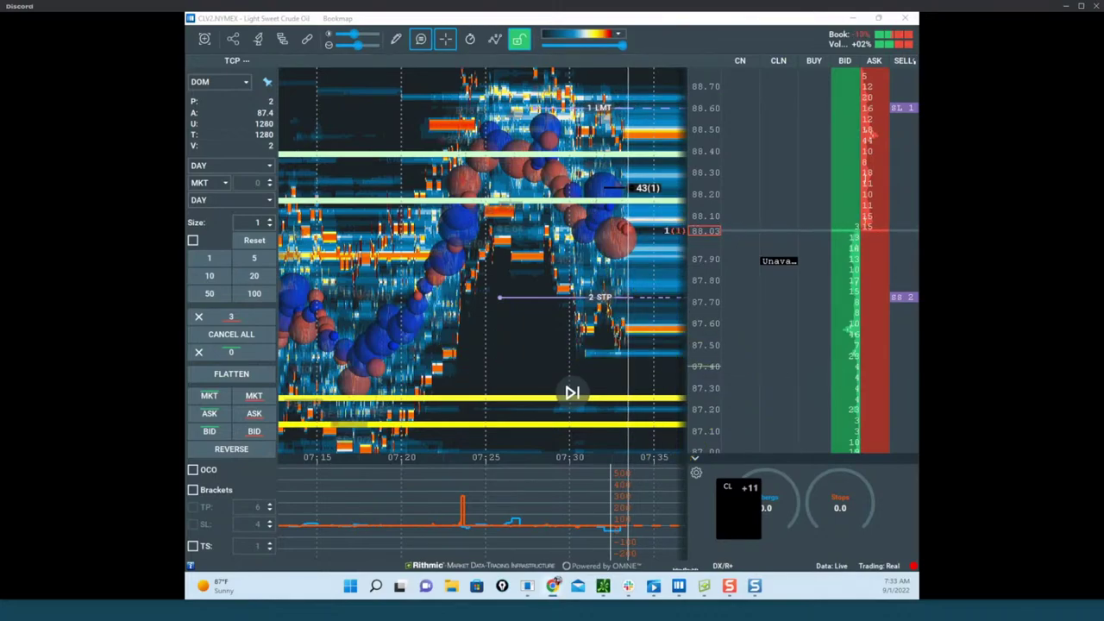
# Switch to the remote desktop charts in Chrome, examine the crude oil profile between about 86.30 and 88.50 and the weekly chart, and put the window away.
pyautogui.moveTo(188, 259); pyautogui.dragTo(741, 83)
pyautogui.click(798, 78)
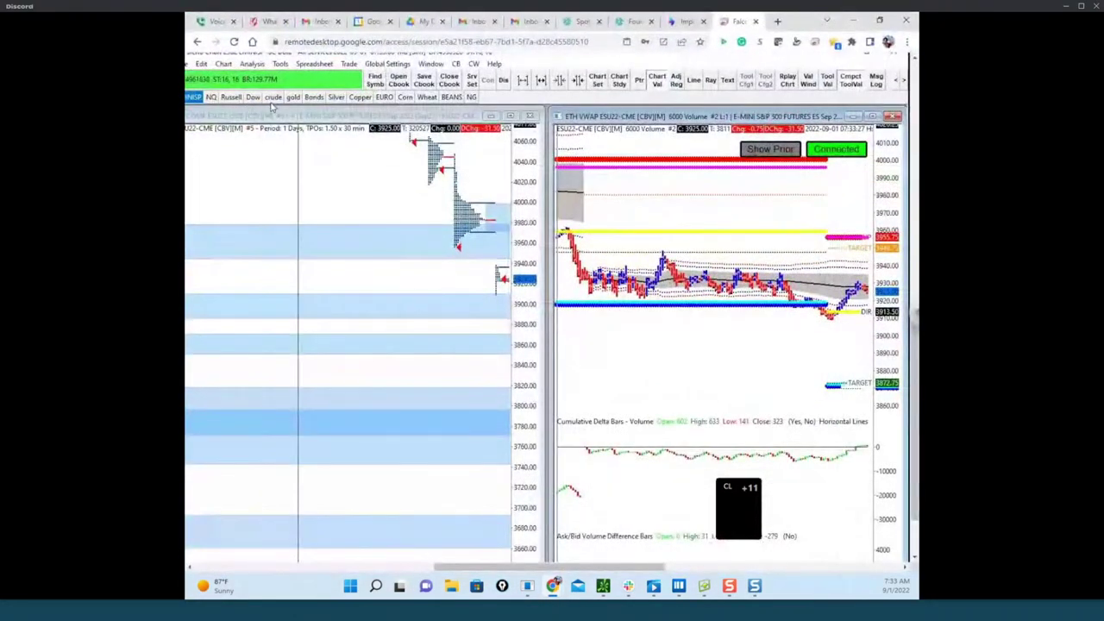
pyautogui.click(273, 97)
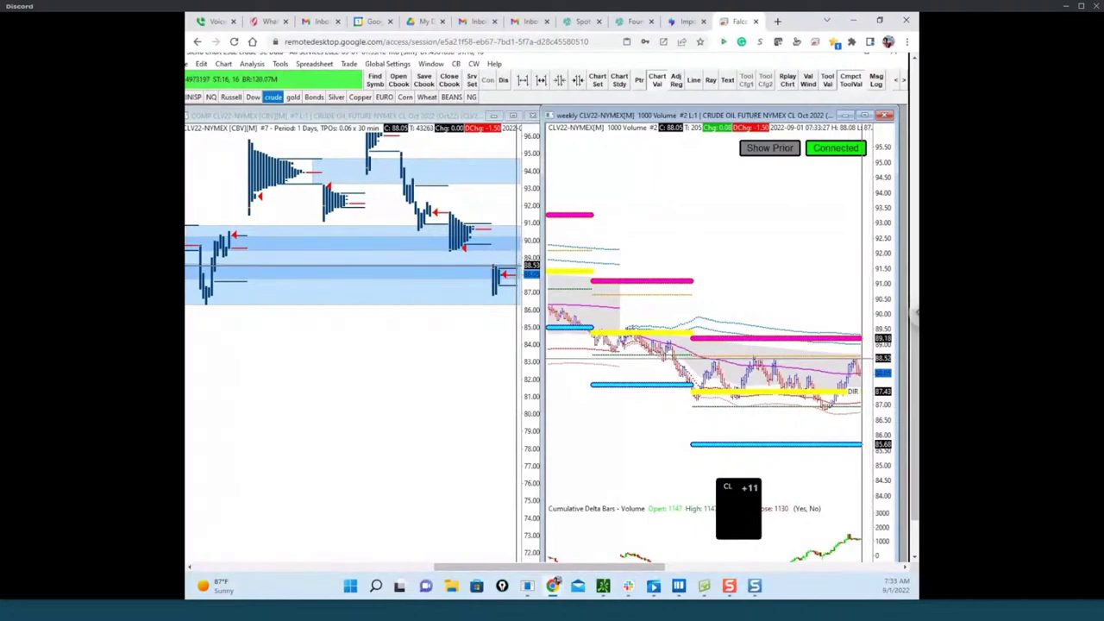
pyautogui.rightClick(497, 276)
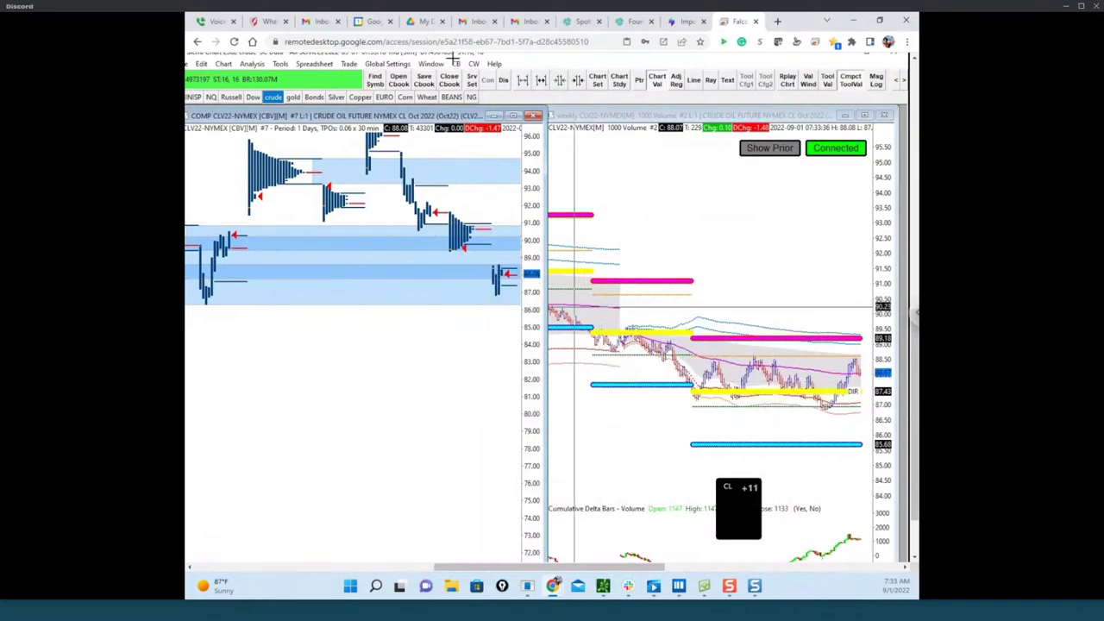
pyautogui.hotkey('ctrl', 'shift', '1')
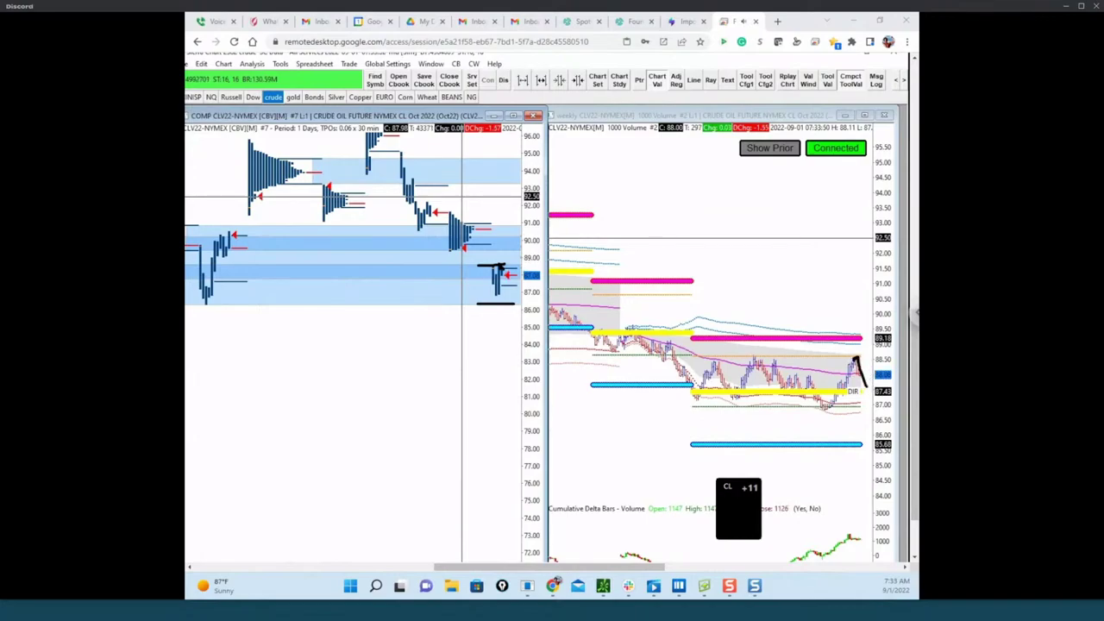
pyautogui.click(854, 19)
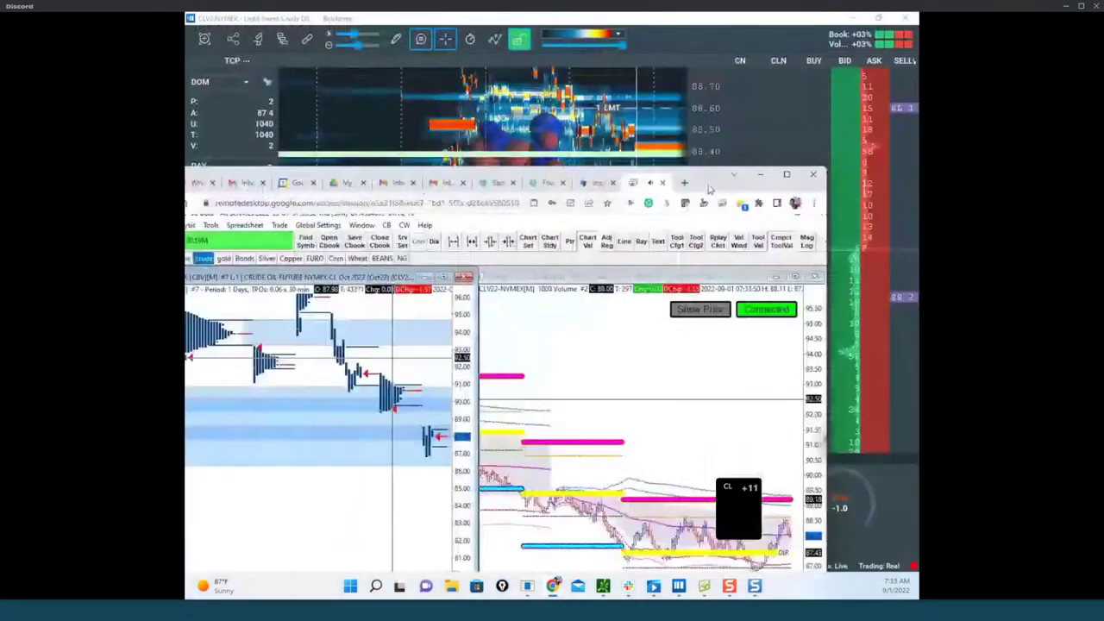
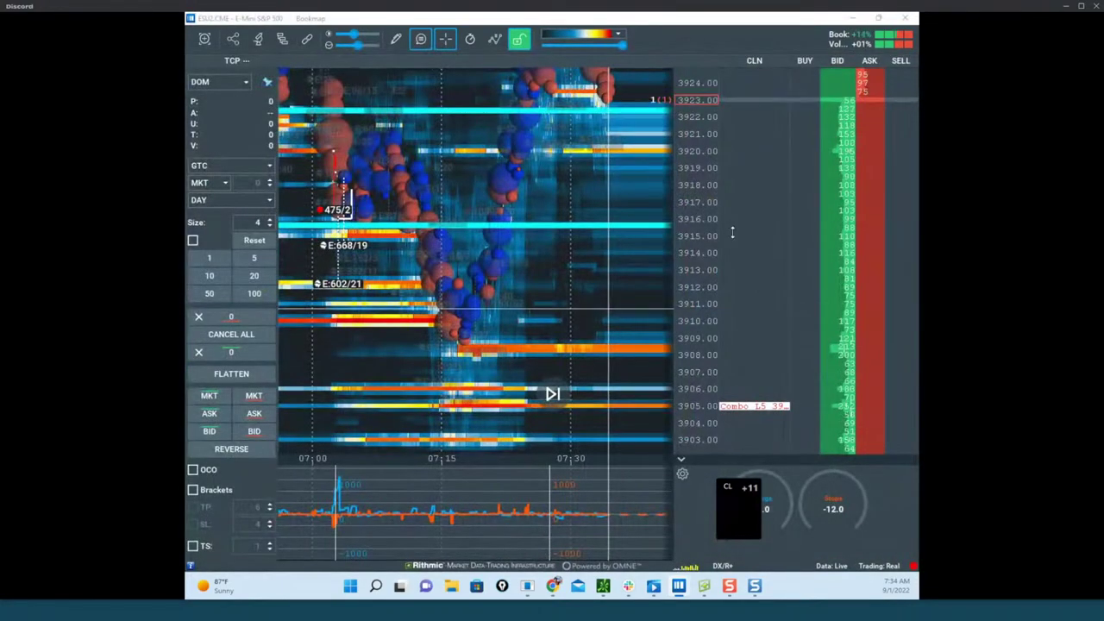
# Show the S&P 500 heatmap from about 3906 to 3932, sketch the 3909 low, rally and 3931 high, and clear the sketches.
pyautogui.scroll(-4, 685, 226)
pyautogui.scroll(4, 678, 238)
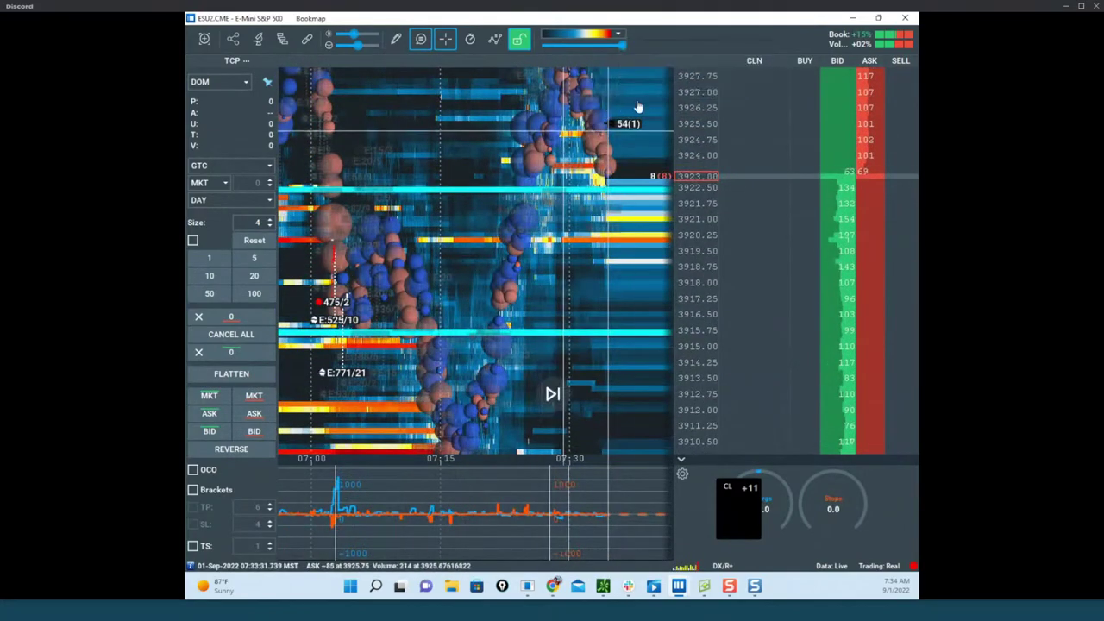
pyautogui.scroll(-3, 693, 141)
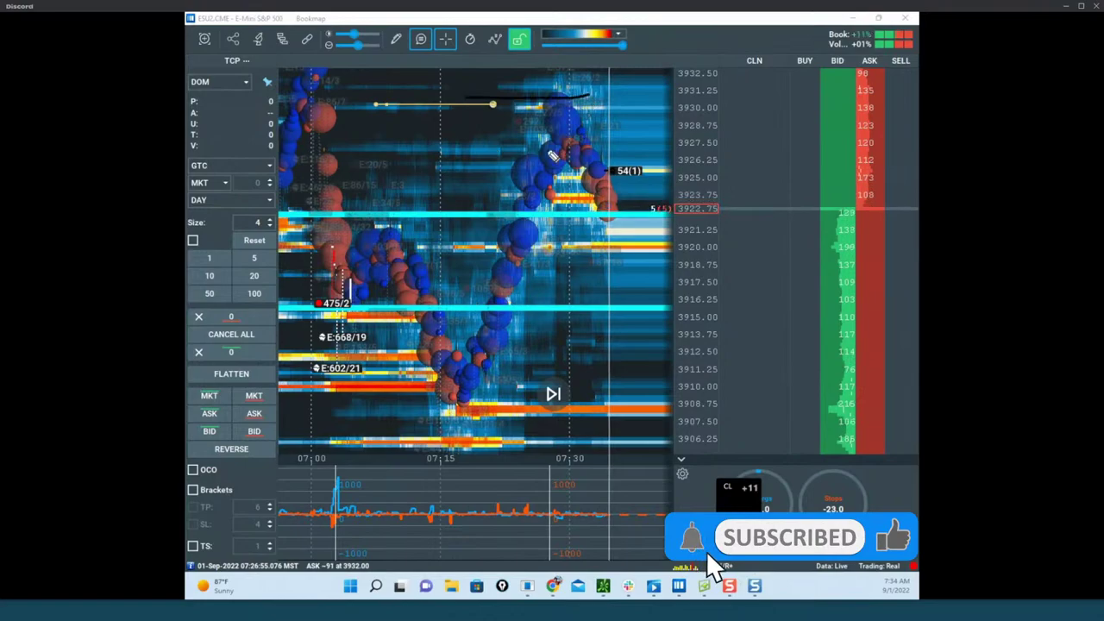
pyautogui.moveTo(512, 142); pyautogui.dragTo(620, 211)
pyautogui.moveTo(415, 396); pyautogui.dragTo(490, 381)
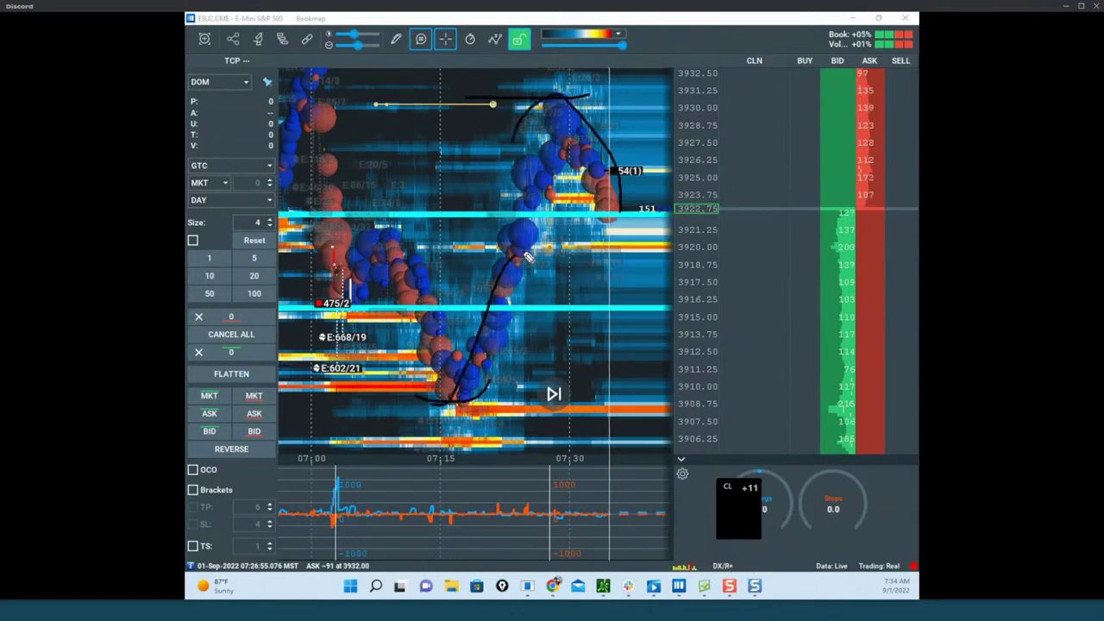
pyautogui.press('e')
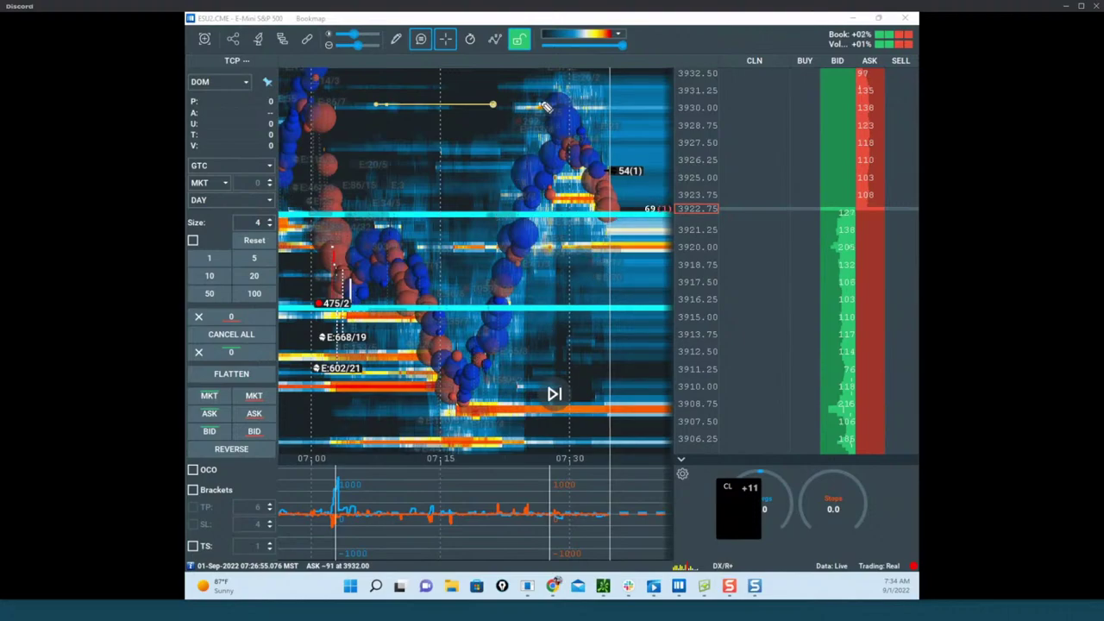
# Circle the S&P 500 zone between the cyan lines, sketch the V down to about 3909, examine recent price near 3923, and clear the sketches.
pyautogui.moveTo(465, 393)
pyautogui.mouseDown()
pyautogui.moveTo(505, 283)
pyautogui.moveTo(487, 317)
pyautogui.mouseUp()
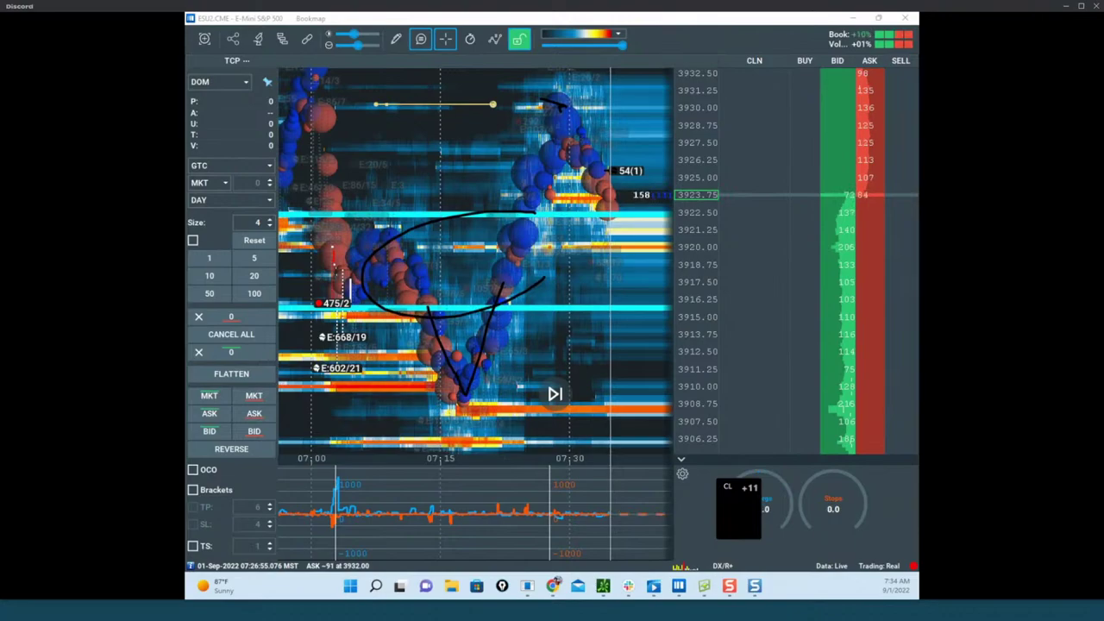
pyautogui.press('Escape')
pyautogui.moveTo(542, 257); pyautogui.dragTo(542, 281)
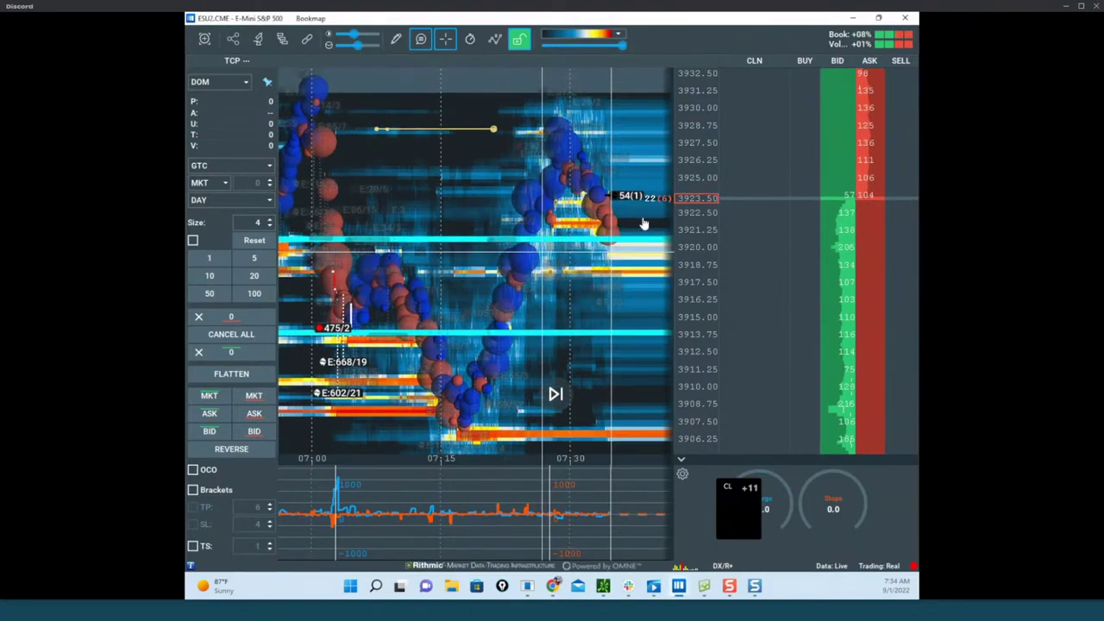
pyautogui.scroll(3, 696, 156)
pyautogui.moveTo(609, 152); pyautogui.dragTo(573, 304)
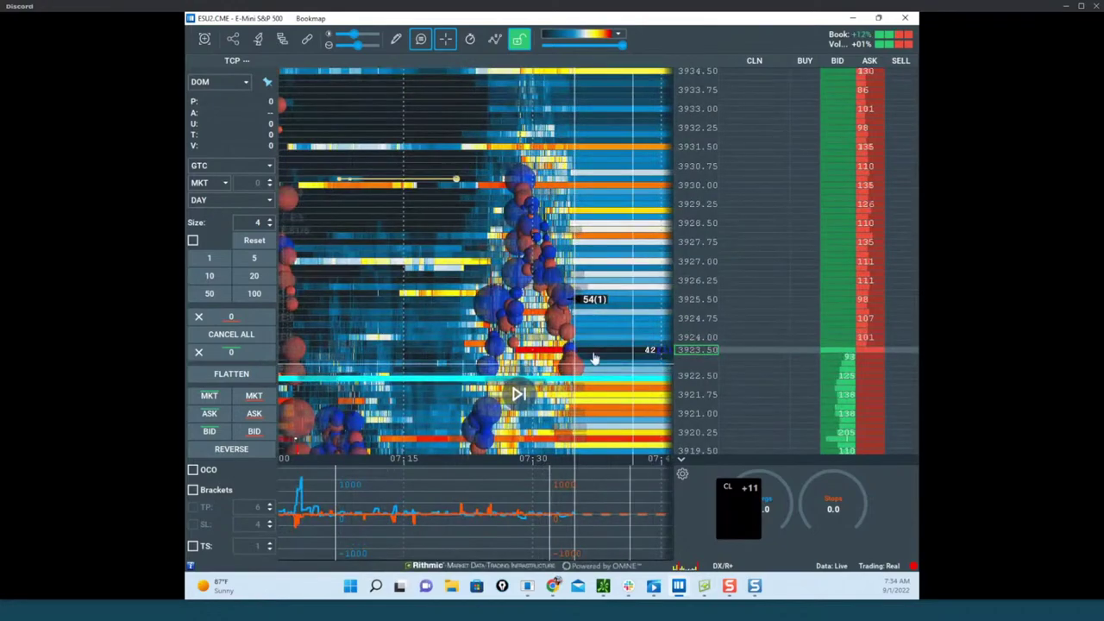
pyautogui.scroll(-3, 688, 193)
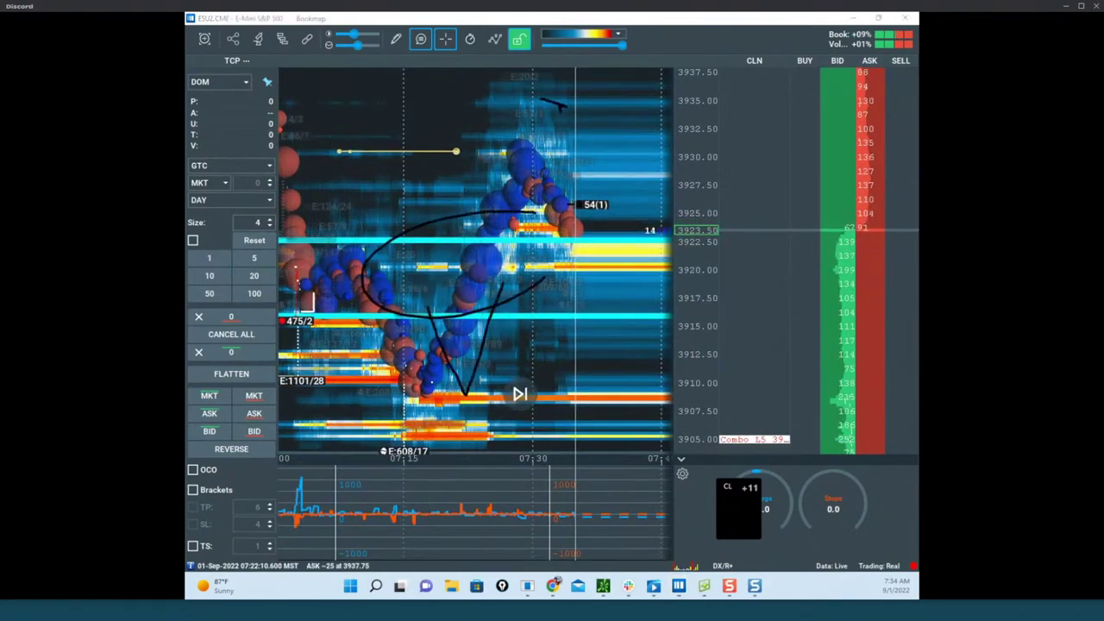
pyautogui.hotkey('ctrl', 'shift', '7')
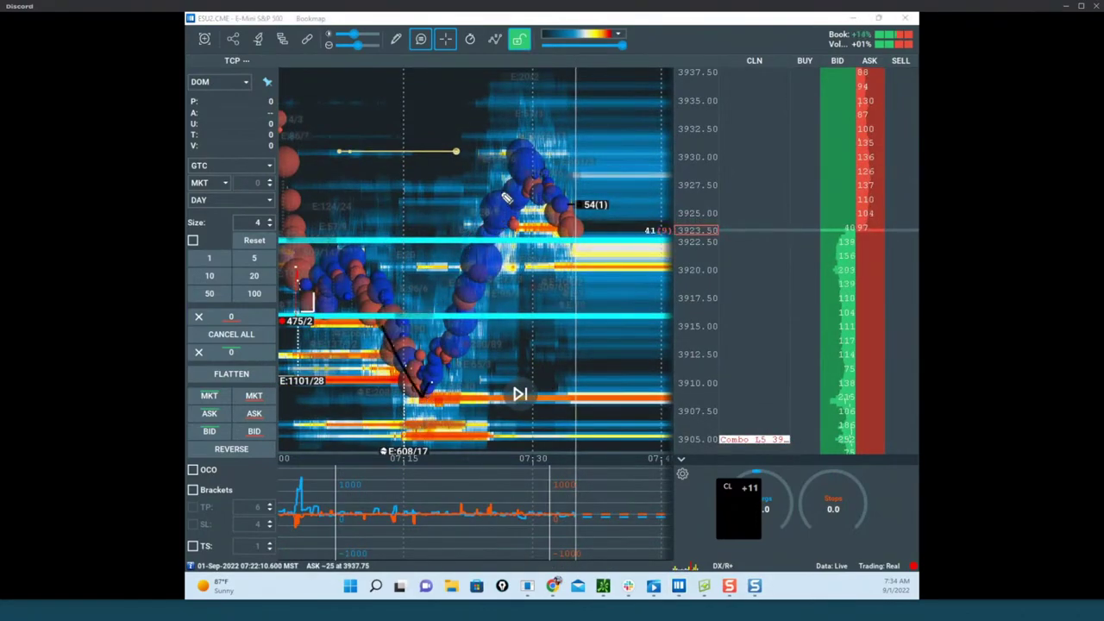
# Sketch the S&P 500 rebound toward 3927 and circle the area around the cyan lines, clear the sketches, and move the heatmap off the screen.
pyautogui.moveTo(386, 193); pyautogui.dragTo(562, 323)
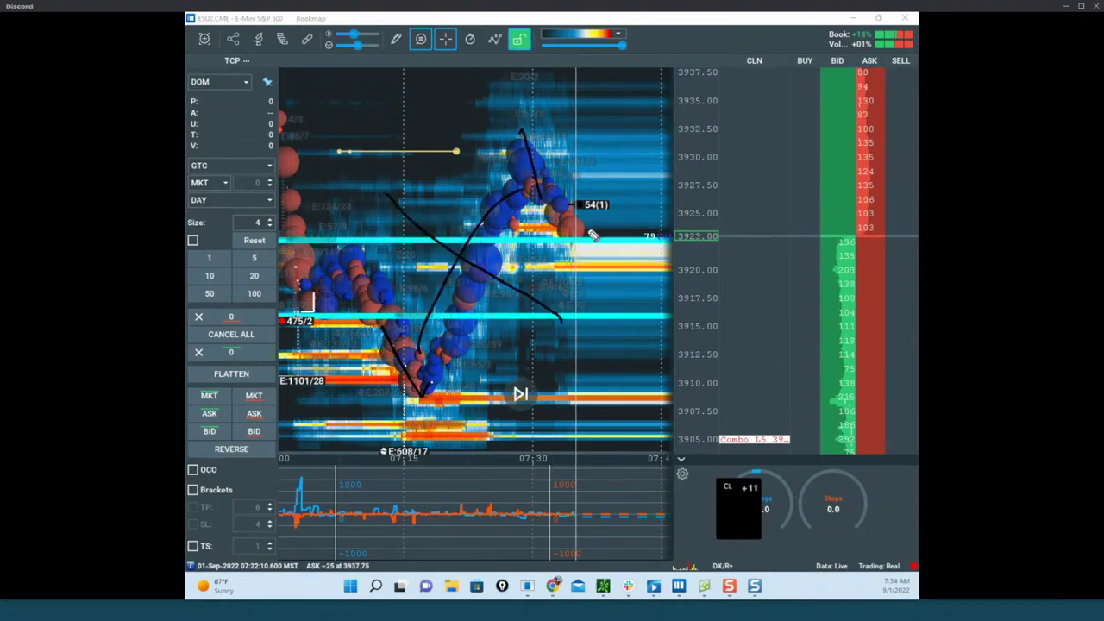
pyautogui.moveTo(433, 195); pyautogui.dragTo(530, 239)
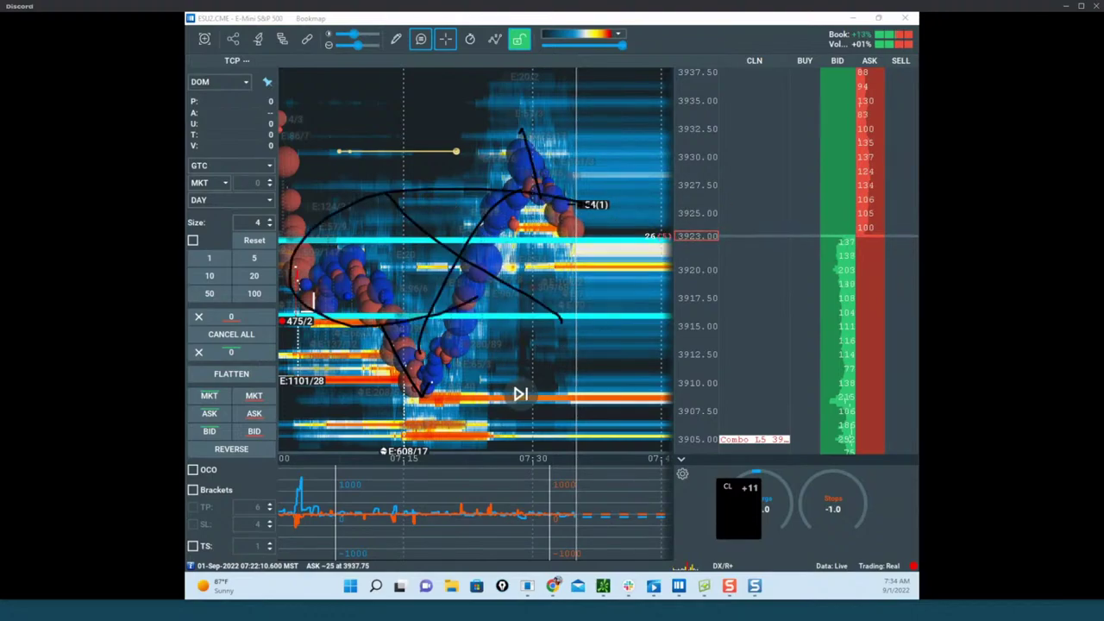
pyautogui.hotkey('ctrl', 'shift', '7')
pyautogui.moveTo(650, 22); pyautogui.dragTo(918, 22)
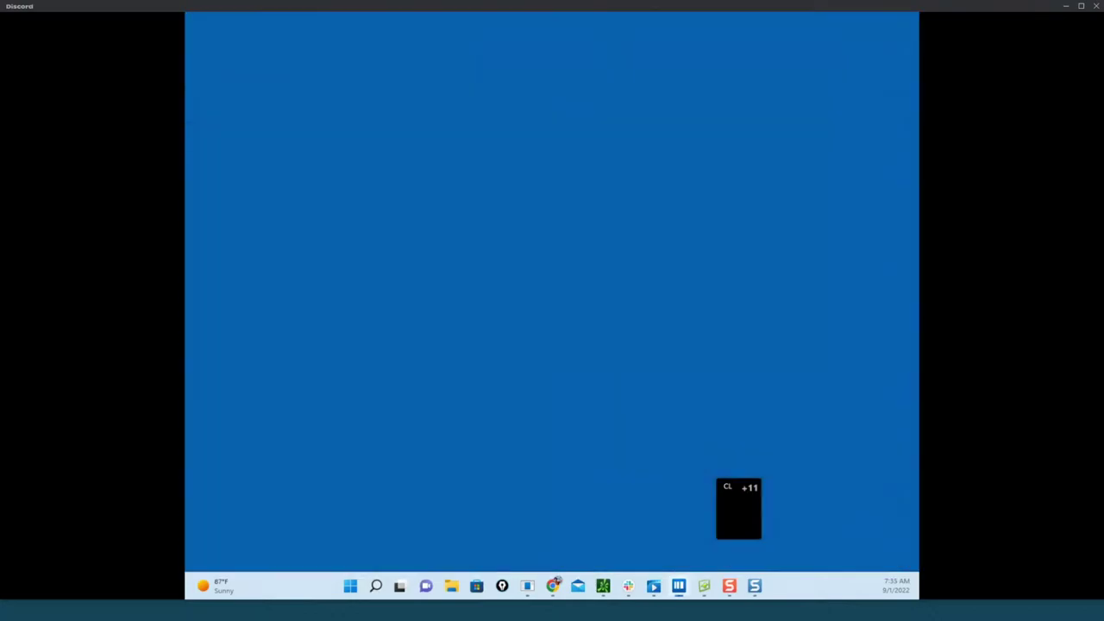
# Bring the Nasdaq-100 heatmap onto the screen, maximize it, and show price from about 12085 to 12180 with space ahead of the latest trades.
pyautogui.moveTo(186, 113); pyautogui.dragTo(699, 78)
pyautogui.click(826, 75)
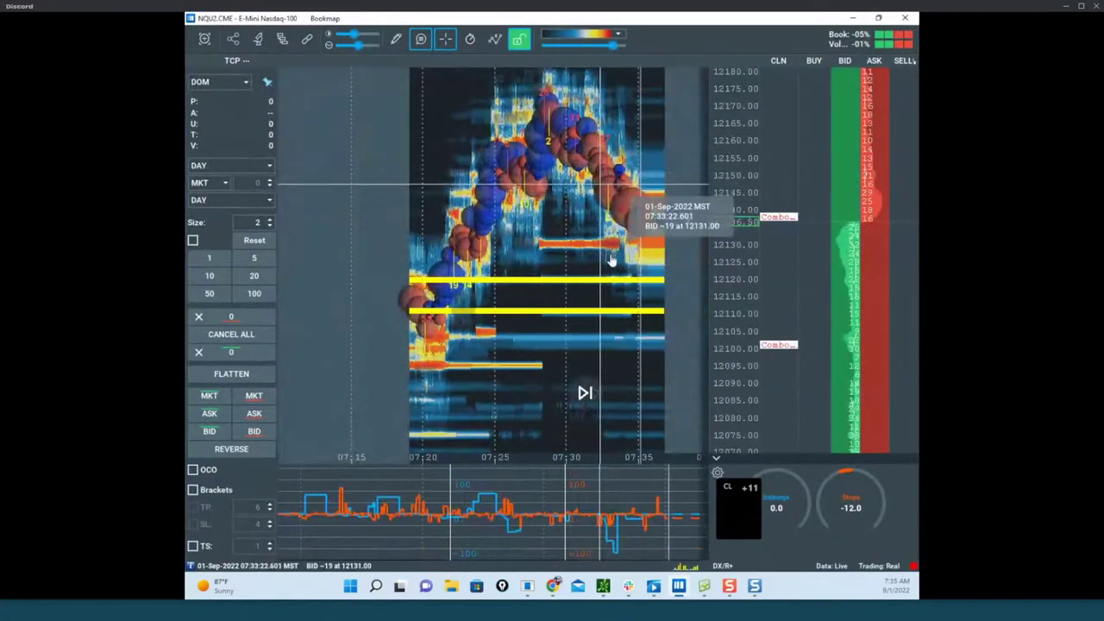
pyautogui.scroll(-1, 729, 187)
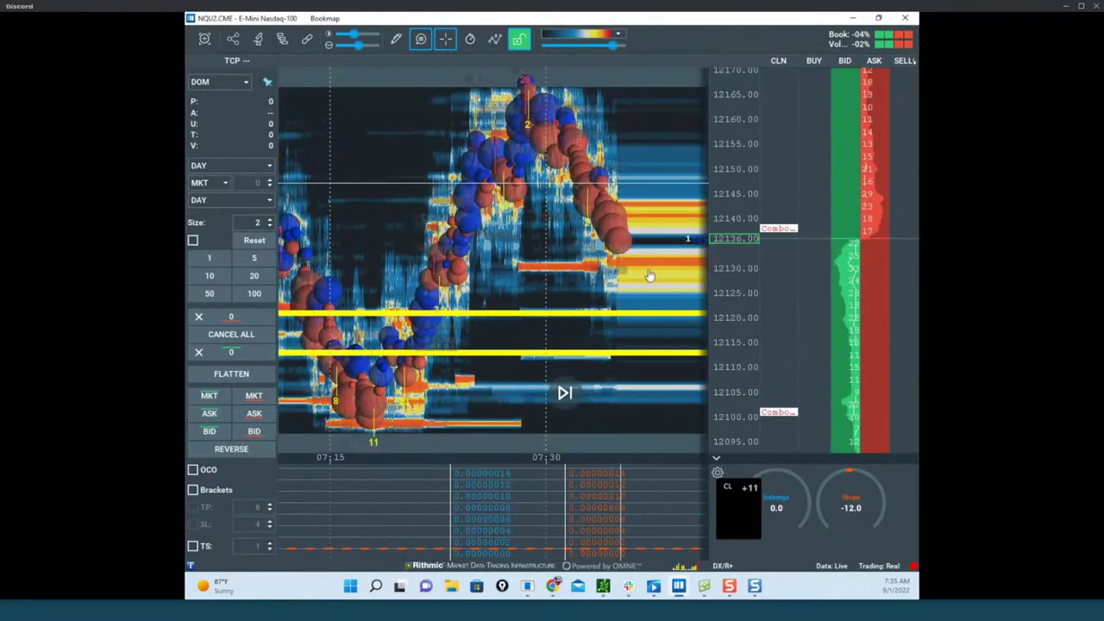
pyautogui.moveTo(648, 276); pyautogui.dragTo(631, 317)
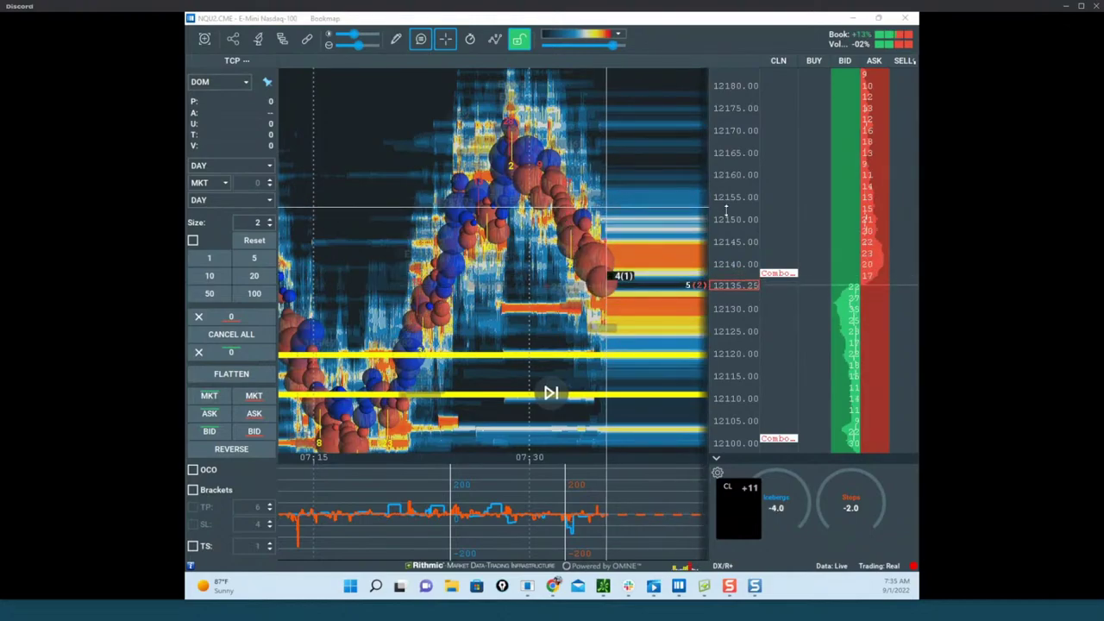
pyautogui.moveTo(636, 217); pyautogui.dragTo(529, 188)
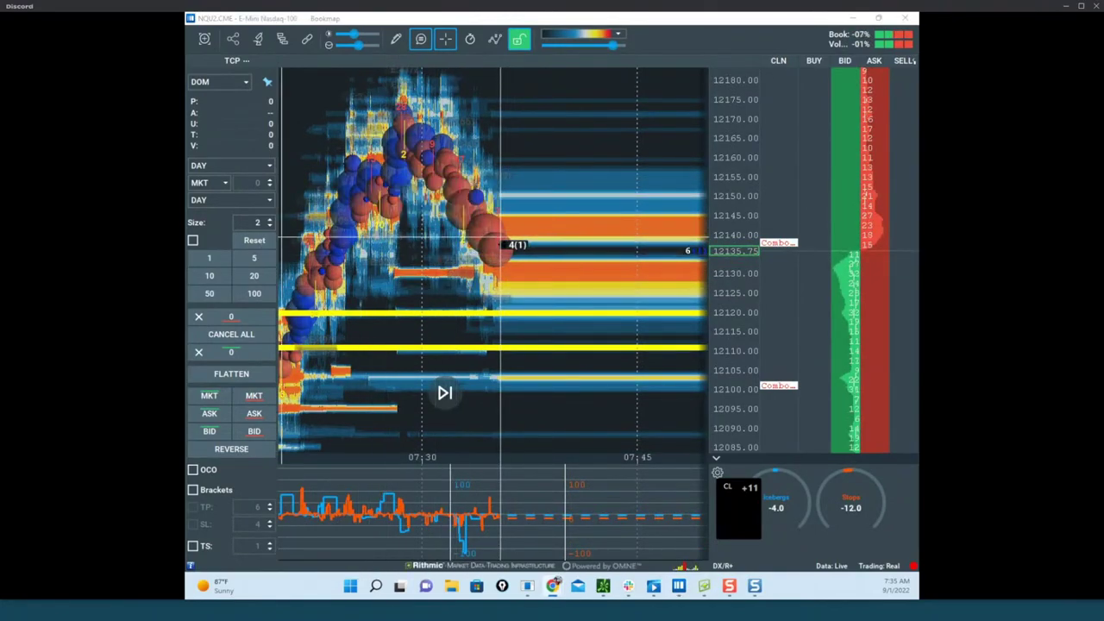
# Place the stock and index ticker tiles over the Nasdaq-100 heatmap and examine the recent decline toward the yellow lines.
pyautogui.moveTo(187, 321); pyautogui.dragTo(291, 397)
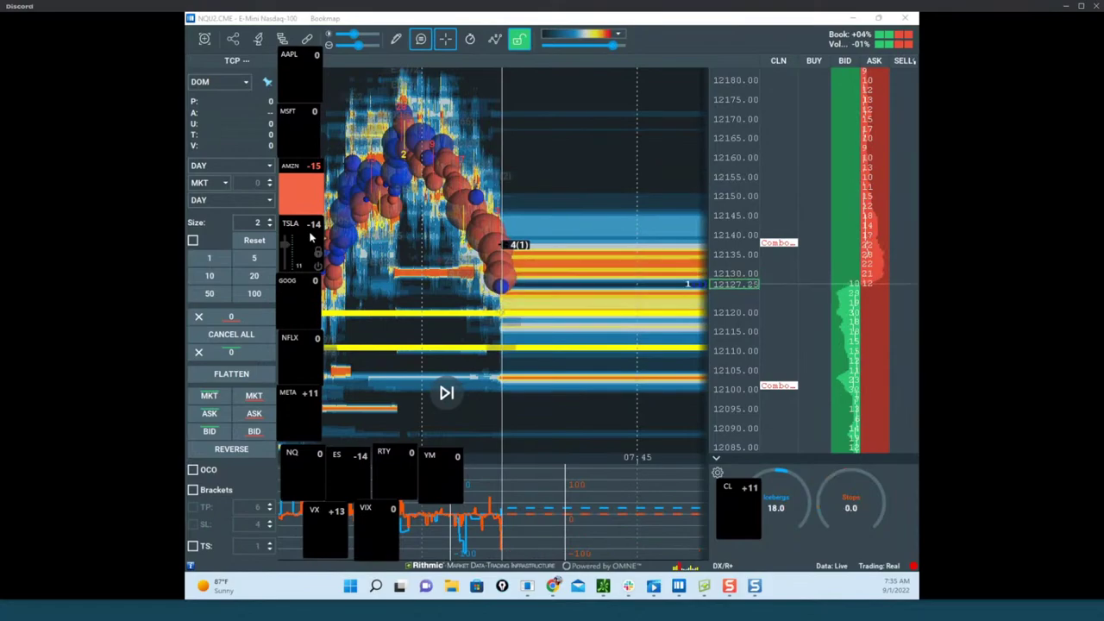
pyautogui.moveTo(509, 191); pyautogui.dragTo(661, 215)
pyautogui.scroll(3, 663, 217)
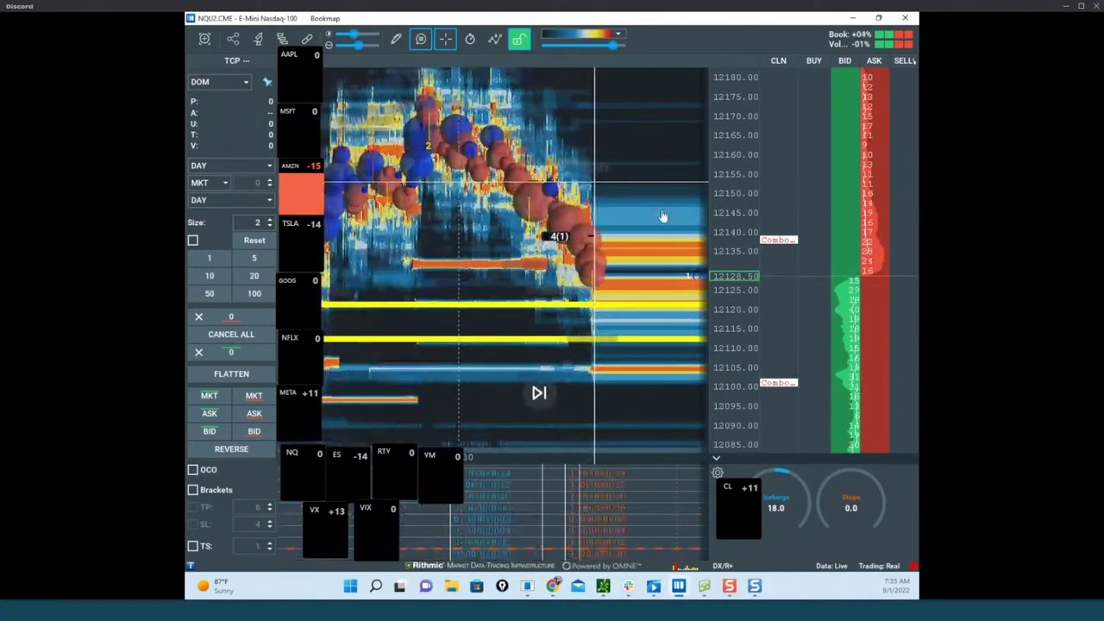
pyautogui.scroll(2, 739, 225)
pyautogui.scroll(-2, 609, 215)
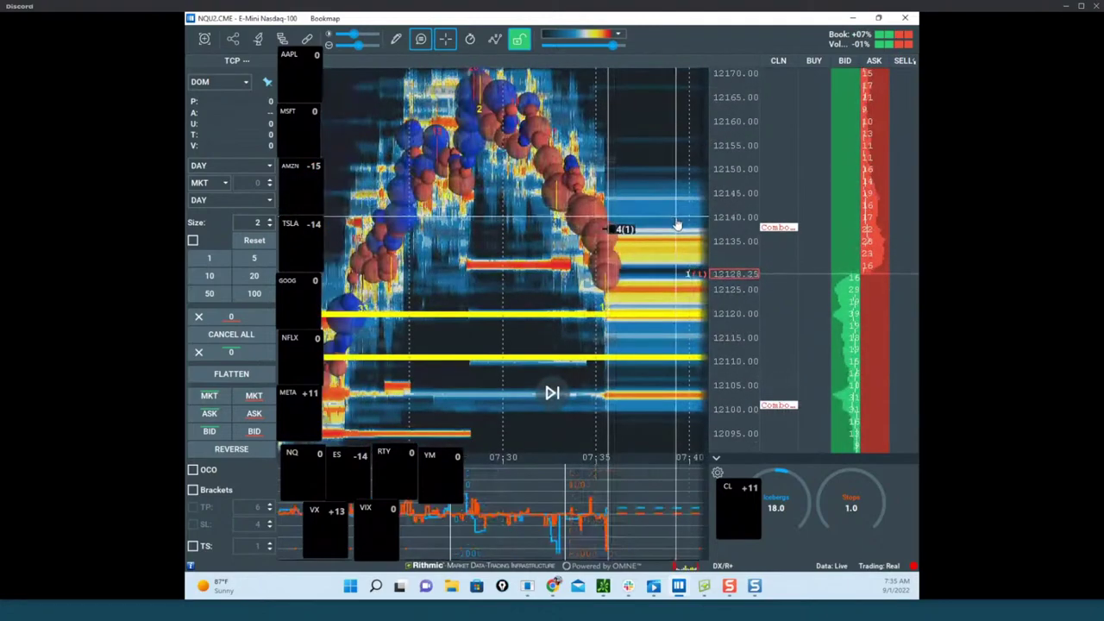
pyautogui.moveTo(641, 213); pyautogui.dragTo(636, 231)
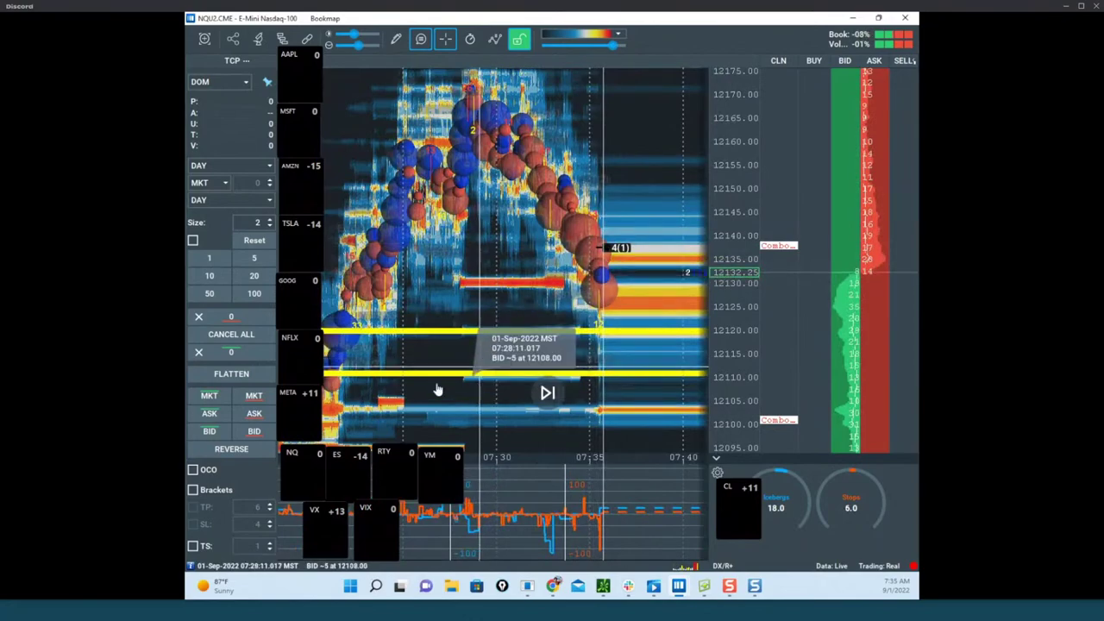
pyautogui.moveTo(300, 458)
pyautogui.mouseDown()
pyautogui.moveTo(285, 450)
pyautogui.moveTo(309, 462)
pyautogui.moveTo(300, 463)
pyautogui.mouseUp()
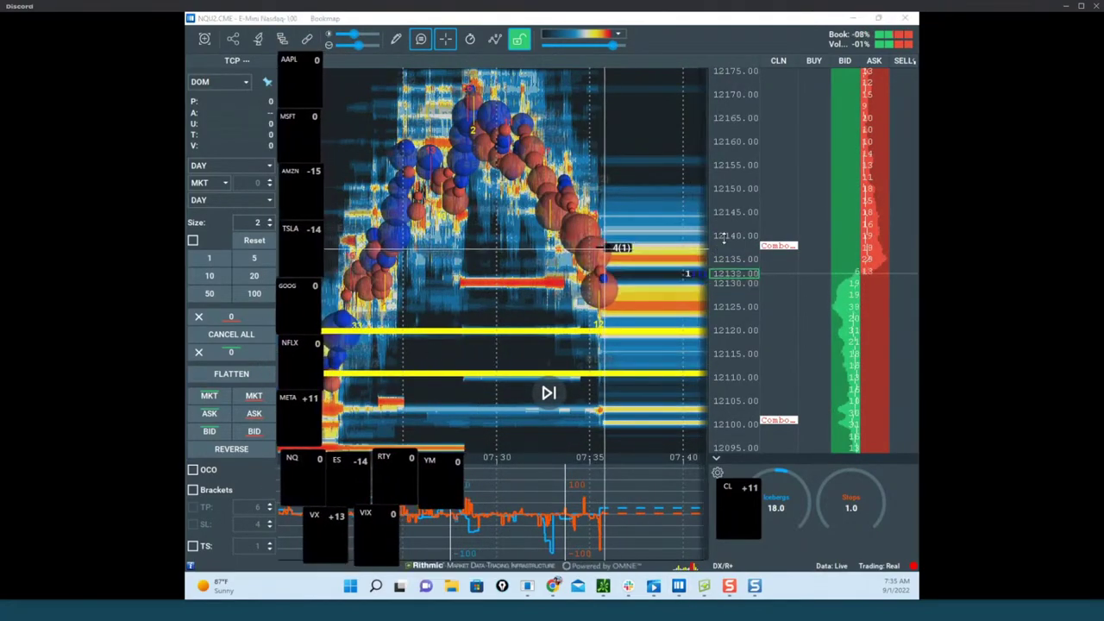
# Examine the Nasdaq-100 heatmap between about 12110 and 12142.50, check the /NQ 5-minute chart over it, and put that chart away.
pyautogui.moveTo(662, 264); pyautogui.dragTo(721, 314)
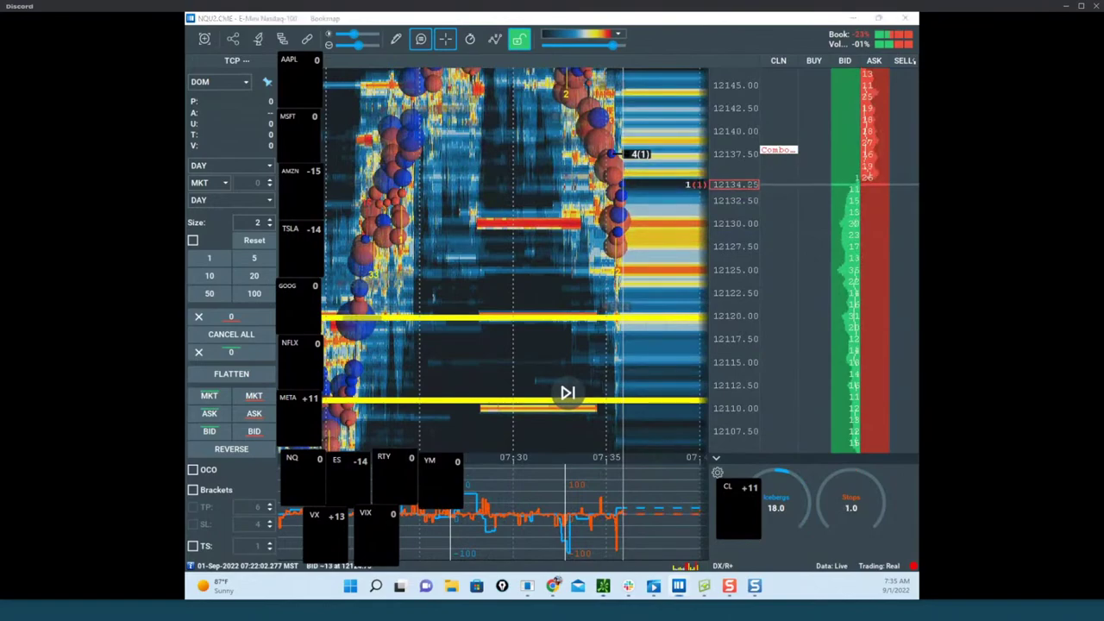
pyautogui.moveTo(187, 178); pyautogui.dragTo(186, 138)
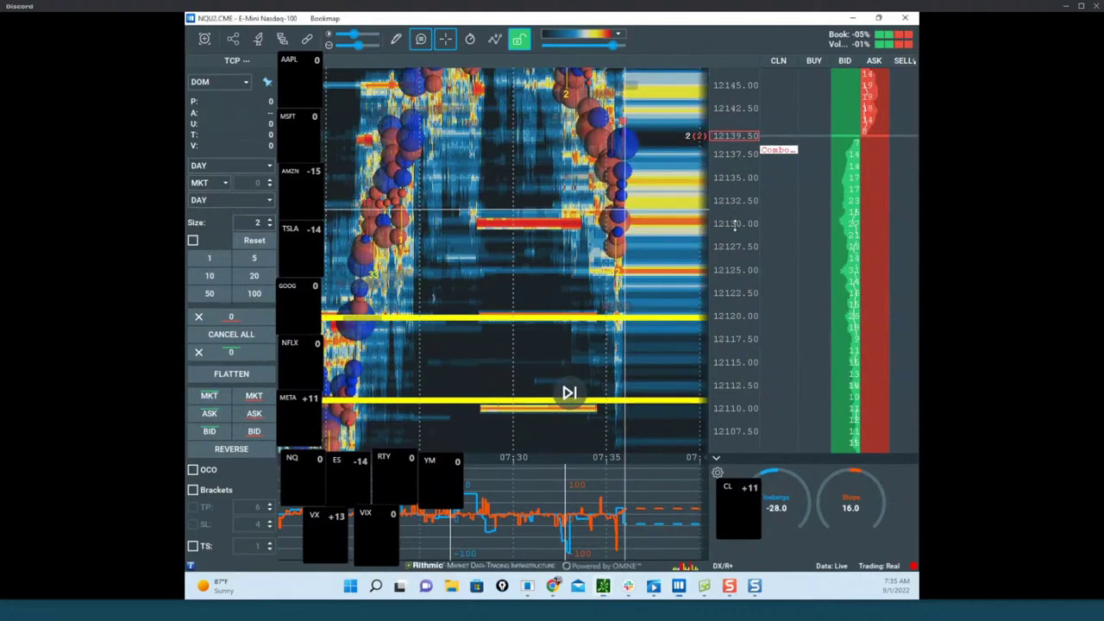
pyautogui.moveTo(734, 225); pyautogui.dragTo(732, 281)
pyautogui.scroll(3, 724, 248)
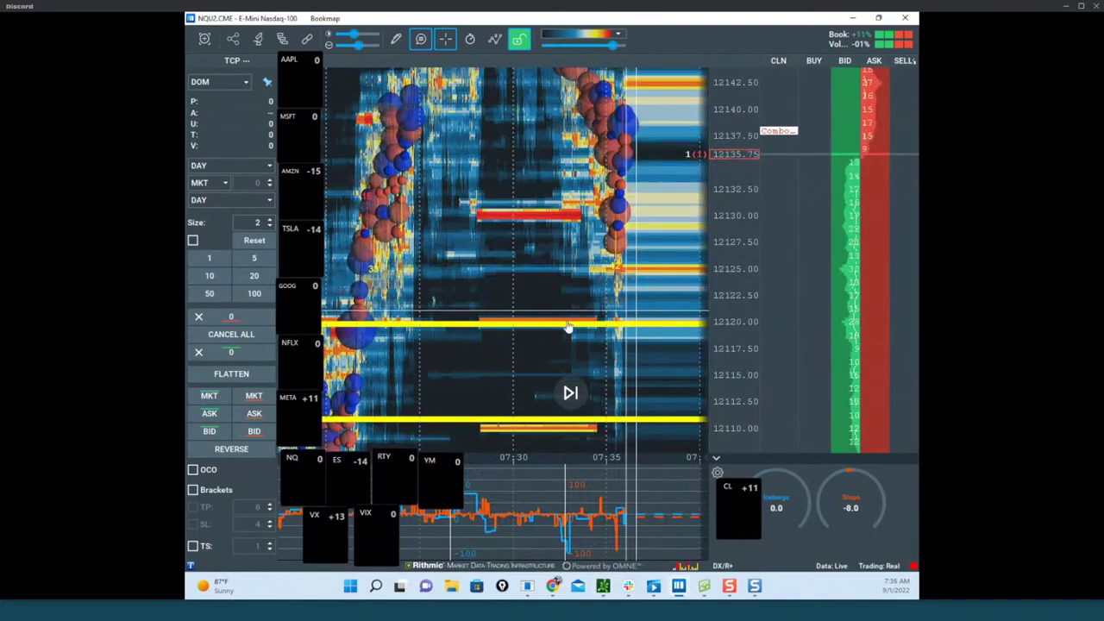
pyautogui.moveTo(523, 108); pyautogui.dragTo(580, 87)
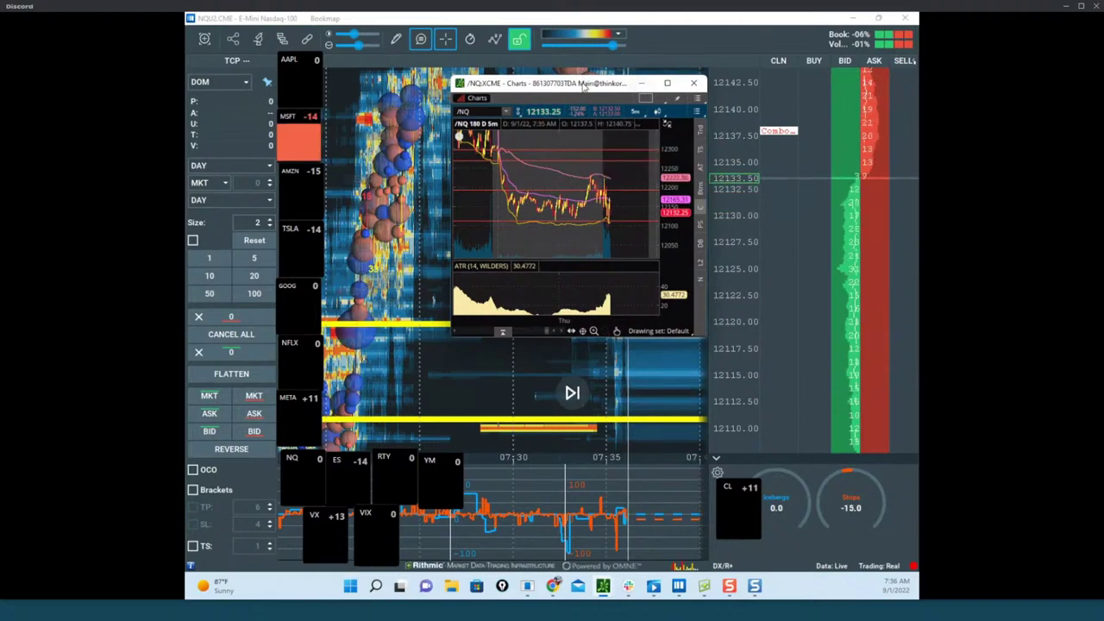
pyautogui.moveTo(583, 86); pyautogui.dragTo(186, 202)
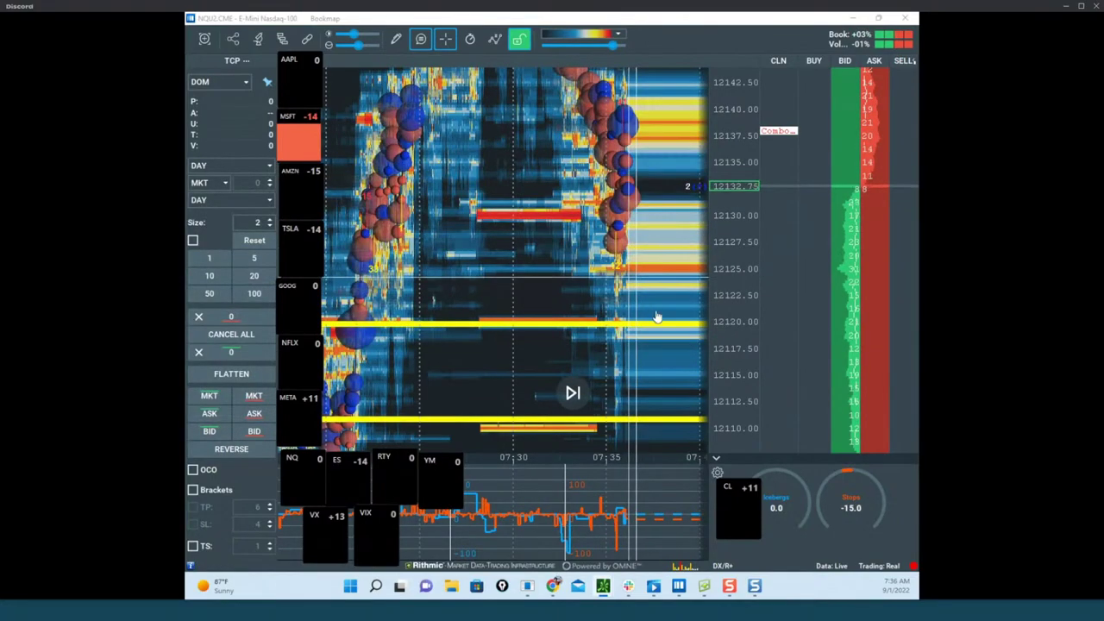
# Sketch a Nasdaq-100 dip to about 12123.75 and a rebound to about 12136 beside the latest price.
pyautogui.scroll(2, 657, 323)
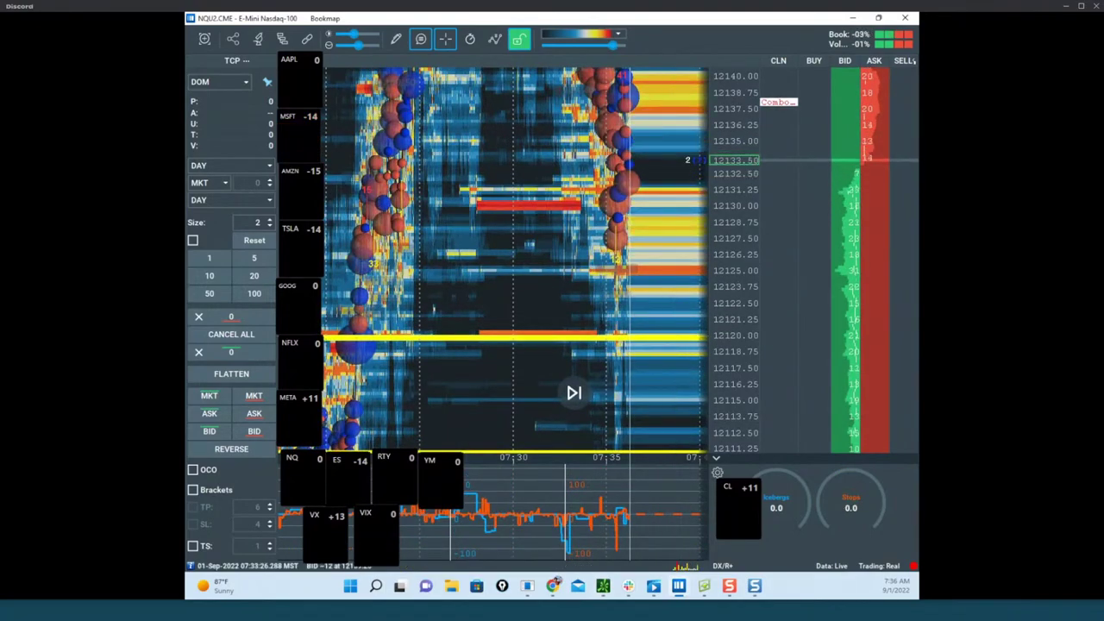
pyautogui.press('Escape')
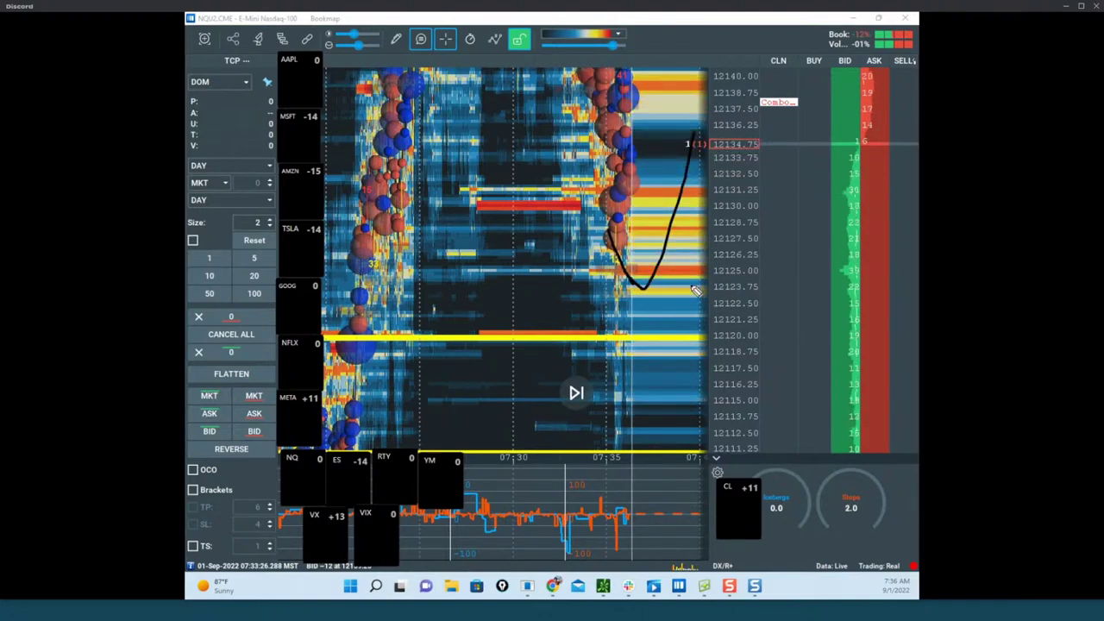
pyautogui.moveTo(646, 248); pyautogui.dragTo(612, 248)
# Bring in the Russell 2000 heatmap, maximize it, and show the price swings from about 1794 to 1818 around the blue lines.
pyautogui.moveTo(666, 216)
pyautogui.mouseDown()
pyautogui.moveTo(634, 259)
pyautogui.moveTo(661, 374)
pyautogui.moveTo(706, 71)
pyautogui.mouseUp()
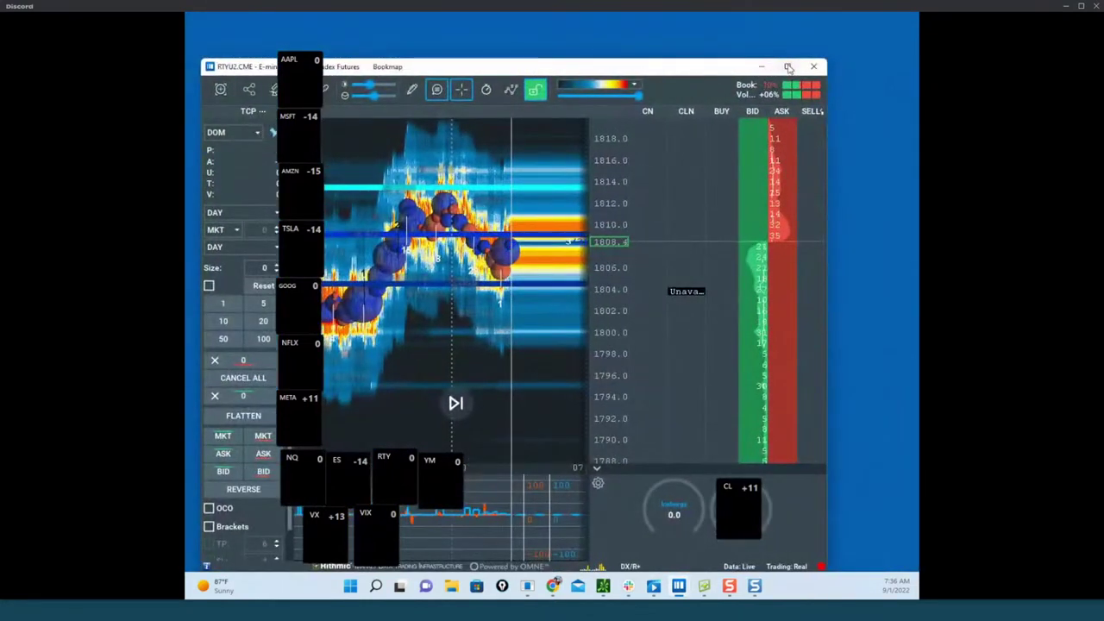
pyautogui.click(788, 66)
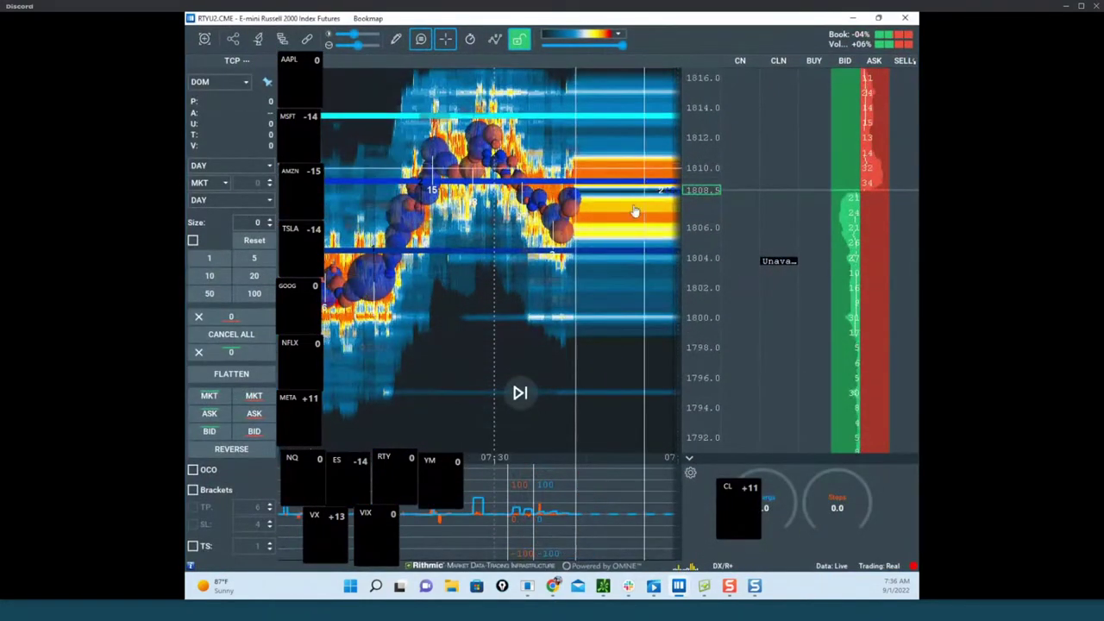
pyautogui.moveTo(606, 248); pyautogui.dragTo(612, 275)
pyautogui.scroll(-4, 623, 276)
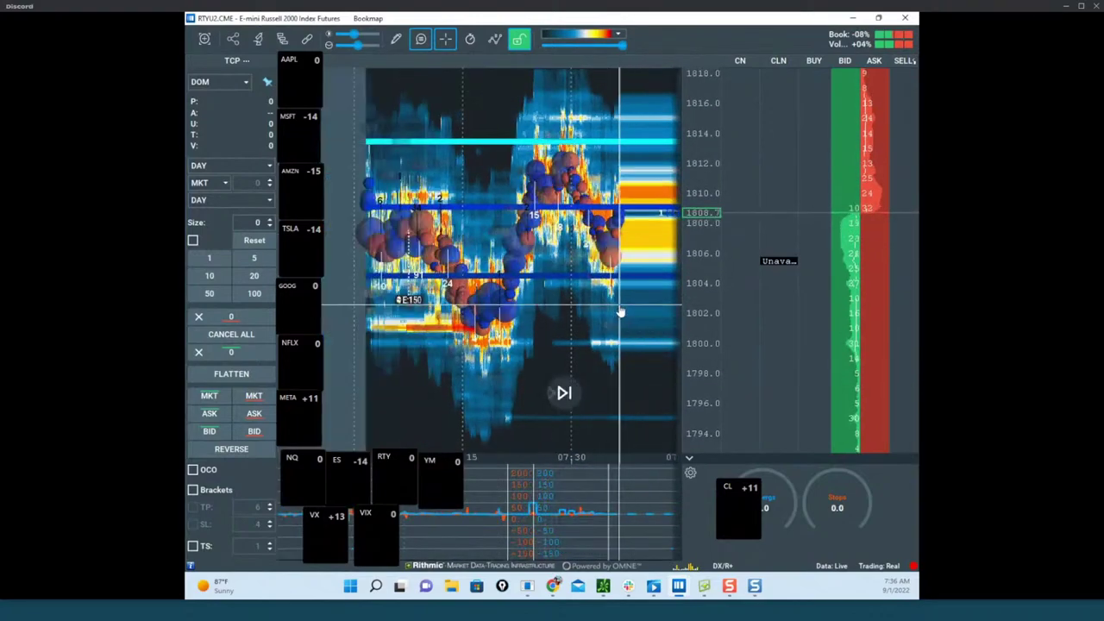
pyautogui.scroll(-2, 587, 298)
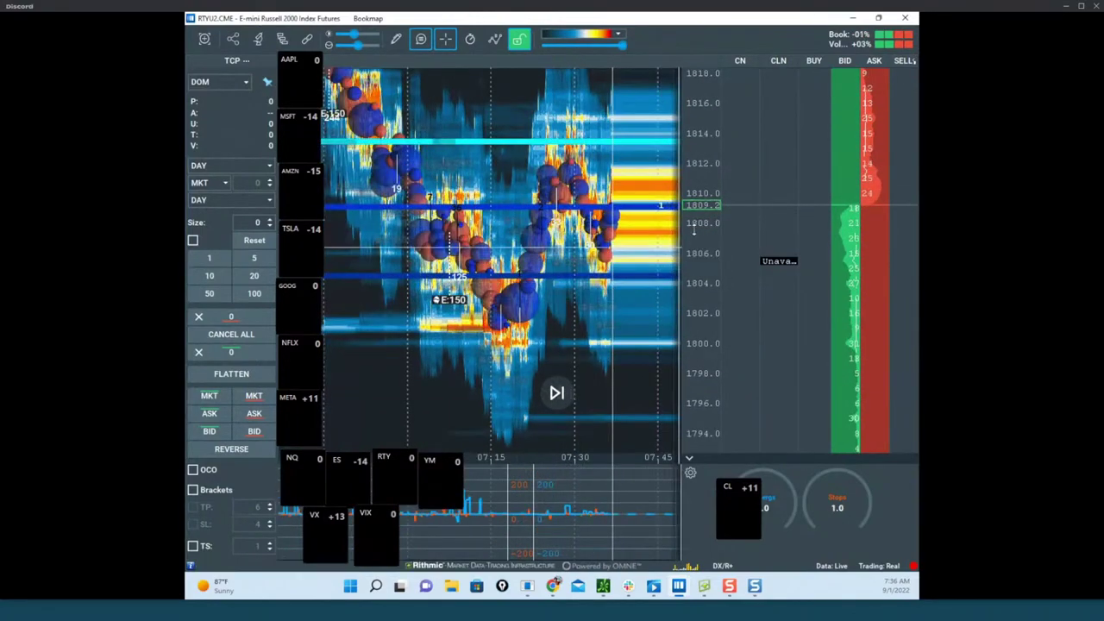
# Examine the Russell 2000 futures heatmap around the 1800 to 1810 price levels, including liquidity and the recent low.
pyautogui.scroll(-2, 694, 229)
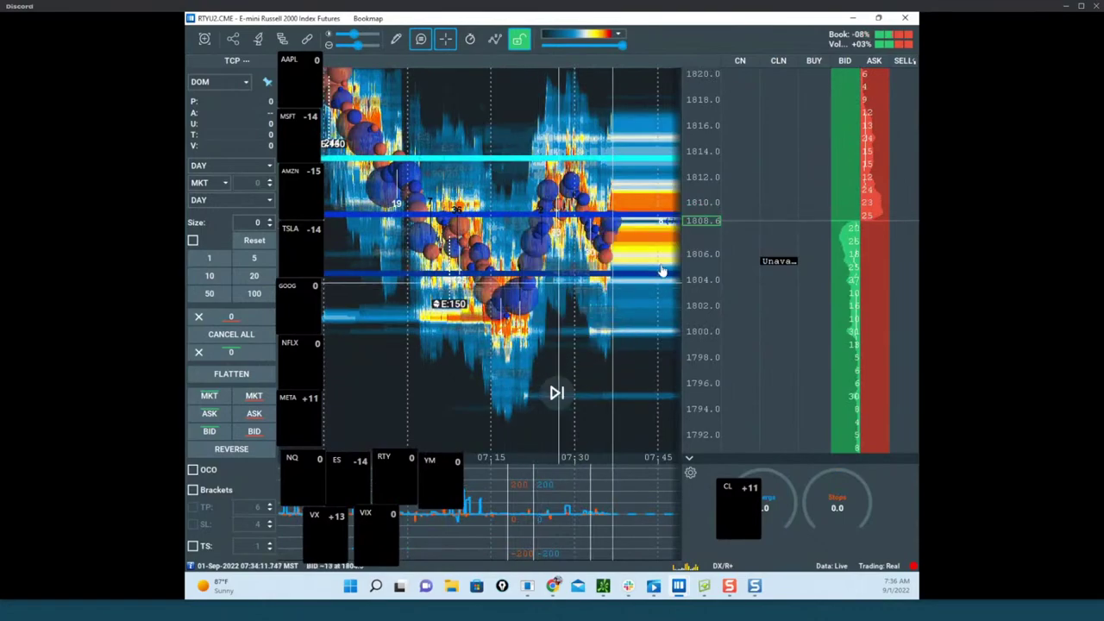
pyautogui.scroll(6, 695, 238)
pyautogui.moveTo(635, 283); pyautogui.dragTo(618, 210)
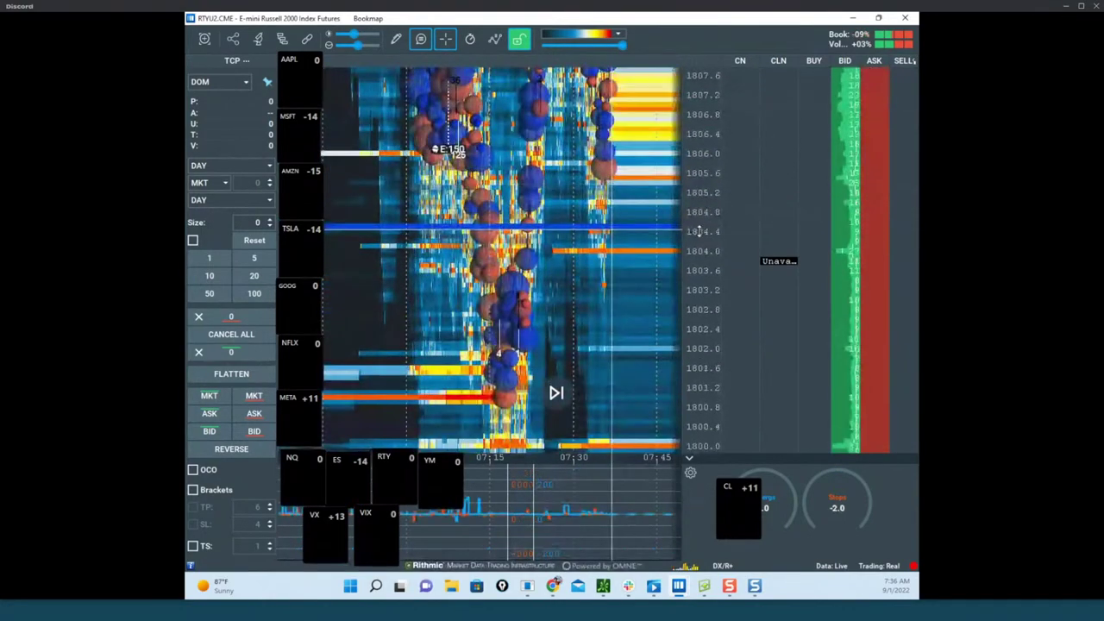
pyautogui.scroll(2, 699, 231)
pyautogui.moveTo(621, 292); pyautogui.dragTo(645, 162)
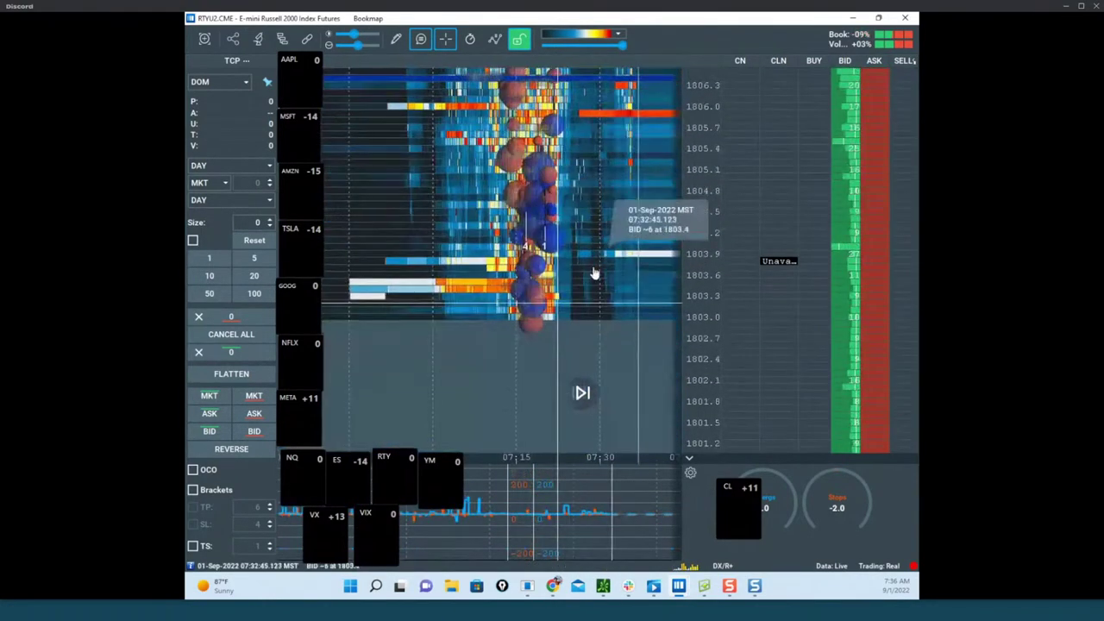
pyautogui.scroll(-3, 700, 121)
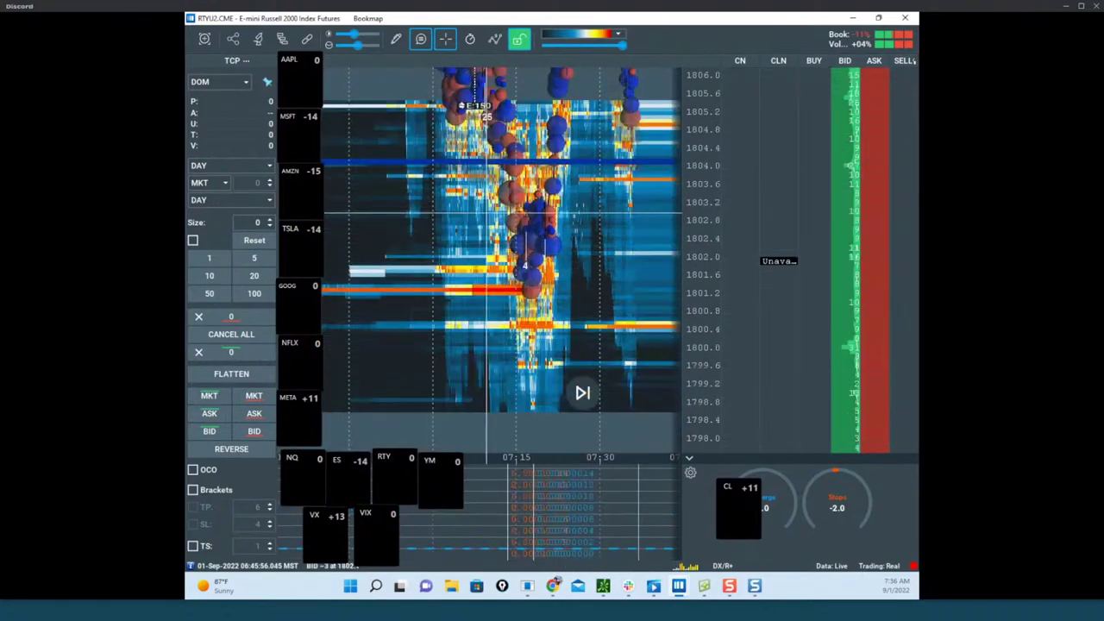
pyautogui.moveTo(343, 330); pyautogui.dragTo(187, 345)
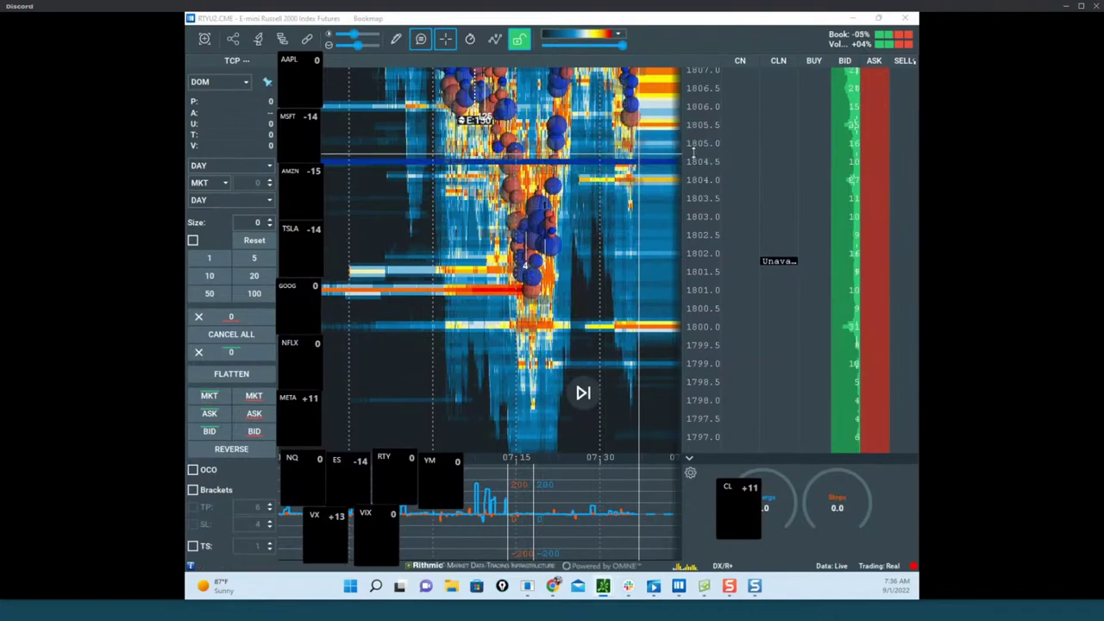
pyautogui.scroll(-3, 693, 152)
pyautogui.moveTo(653, 162); pyautogui.dragTo(620, 231)
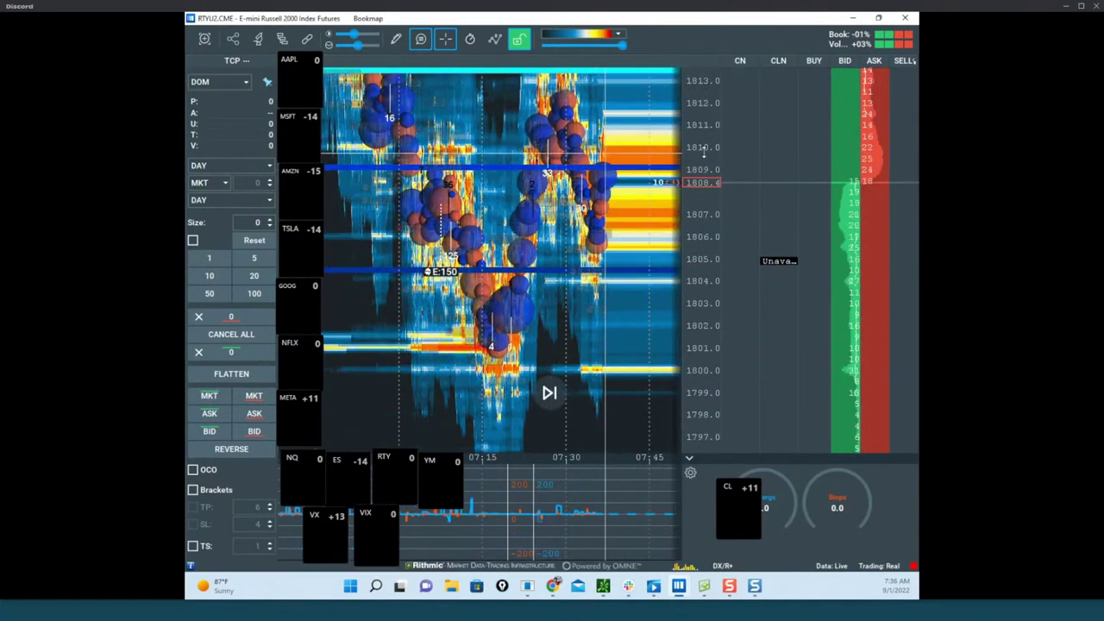
# Replace the Russell 2000 window with the maximized Soybean futures window and move the stock and index ticker tiles off the chart.
pyautogui.moveTo(643, 23); pyautogui.dragTo(187, 164)
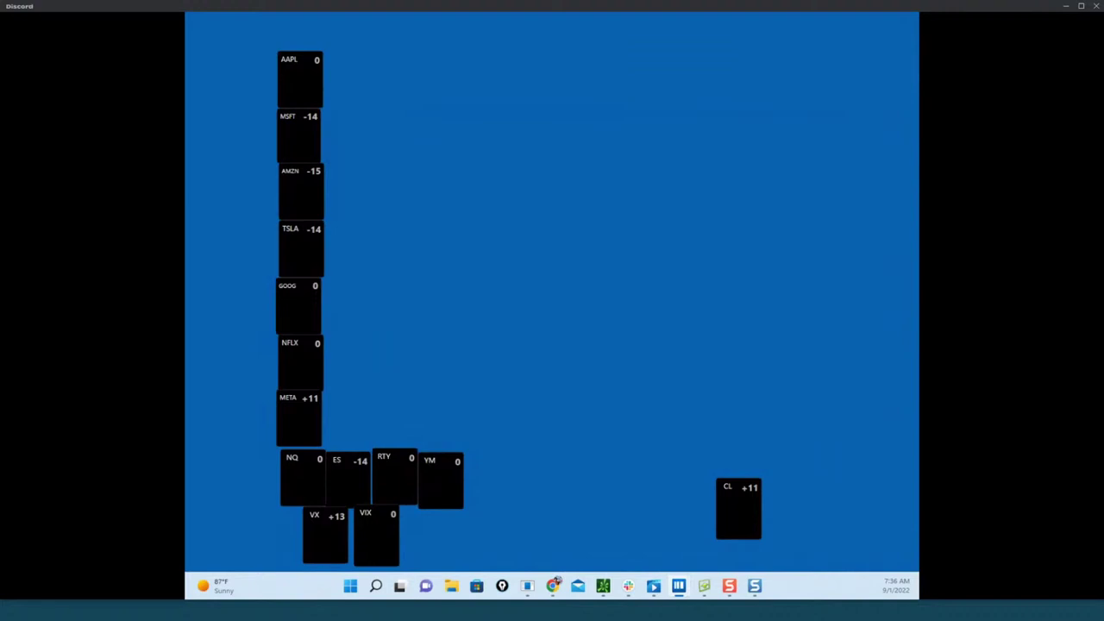
pyautogui.press('super+d')
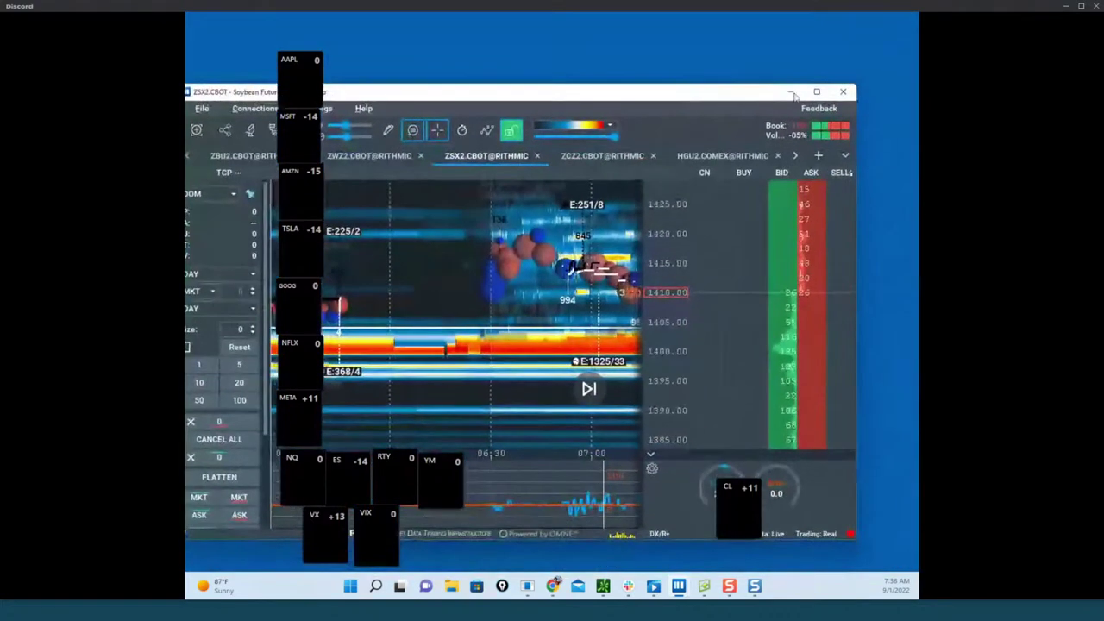
pyautogui.click(816, 92)
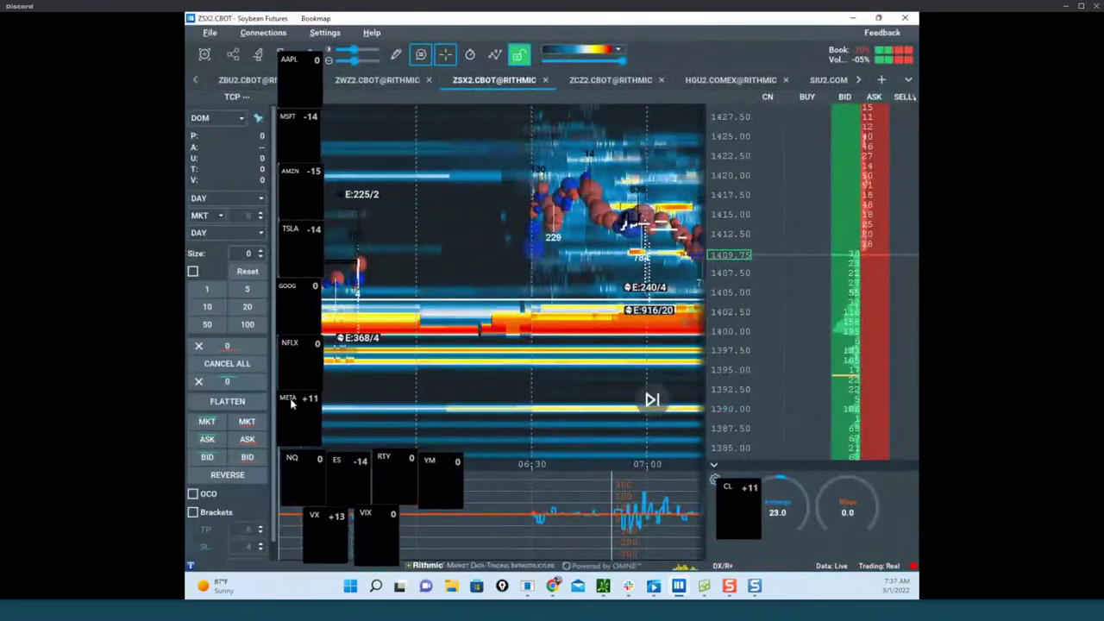
pyautogui.moveTo(292, 404); pyautogui.dragTo(186, 403)
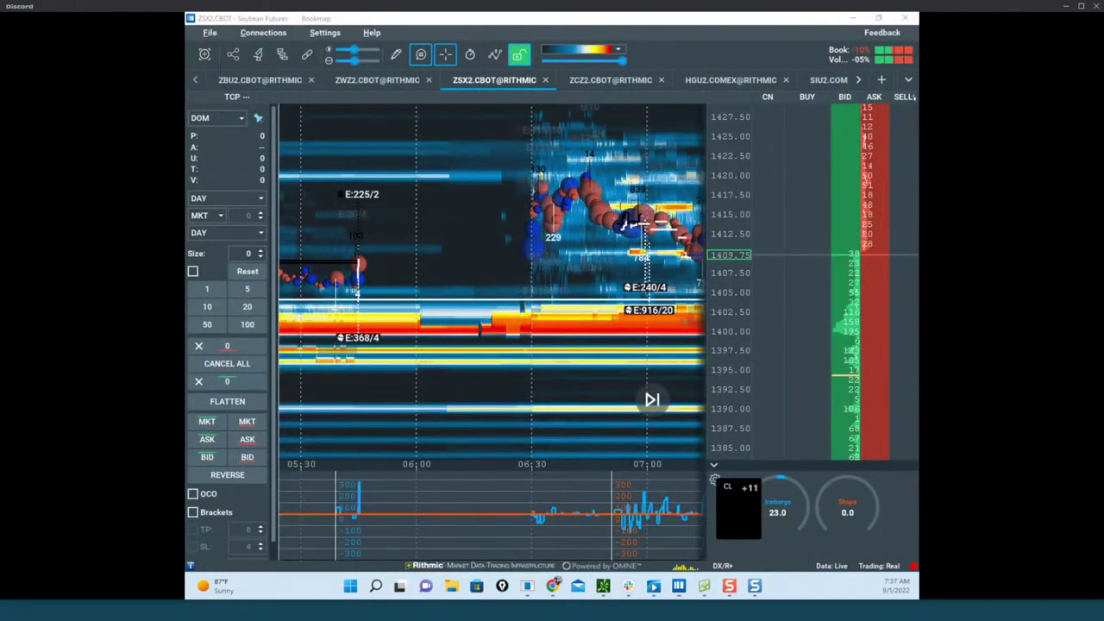
# Open the Wheat futures (ZWZ2) chart and examine its price action, icebergs and resting liquidity since the 06:30 open.
pyautogui.click(362, 83)
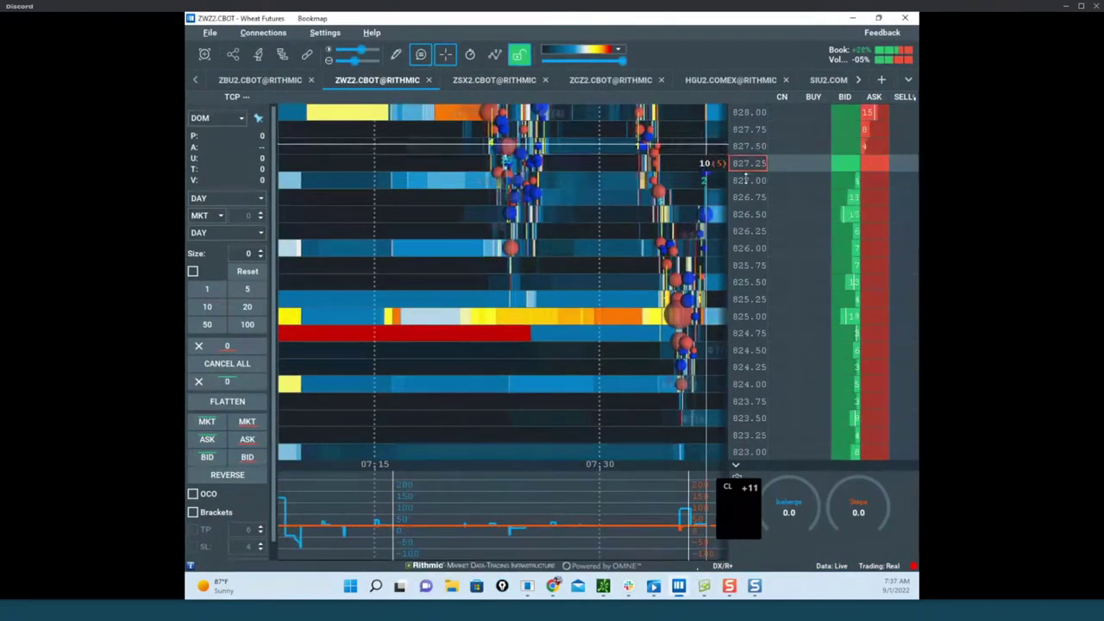
pyautogui.scroll(-3, 746, 178)
pyautogui.scroll(-3, 671, 396)
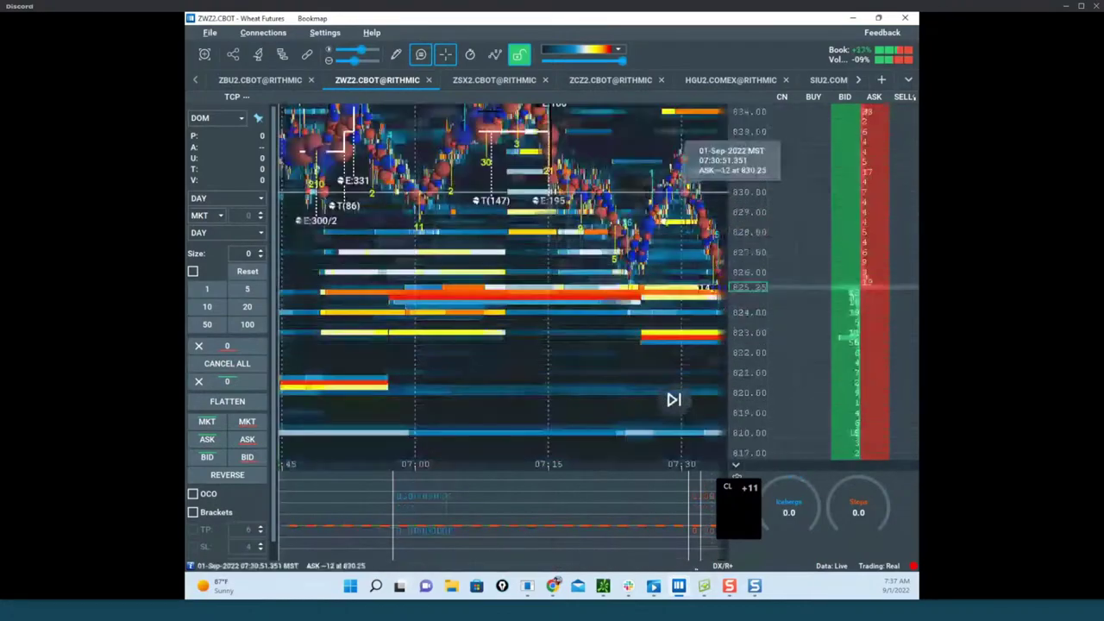
pyautogui.moveTo(687, 196); pyautogui.dragTo(618, 220)
pyautogui.scroll(-3, 591, 238)
pyautogui.scroll(-2, 733, 185)
pyautogui.scroll(3, 459, 294)
pyautogui.moveTo(445, 274); pyautogui.dragTo(616, 274)
pyautogui.scroll(-2, 755, 231)
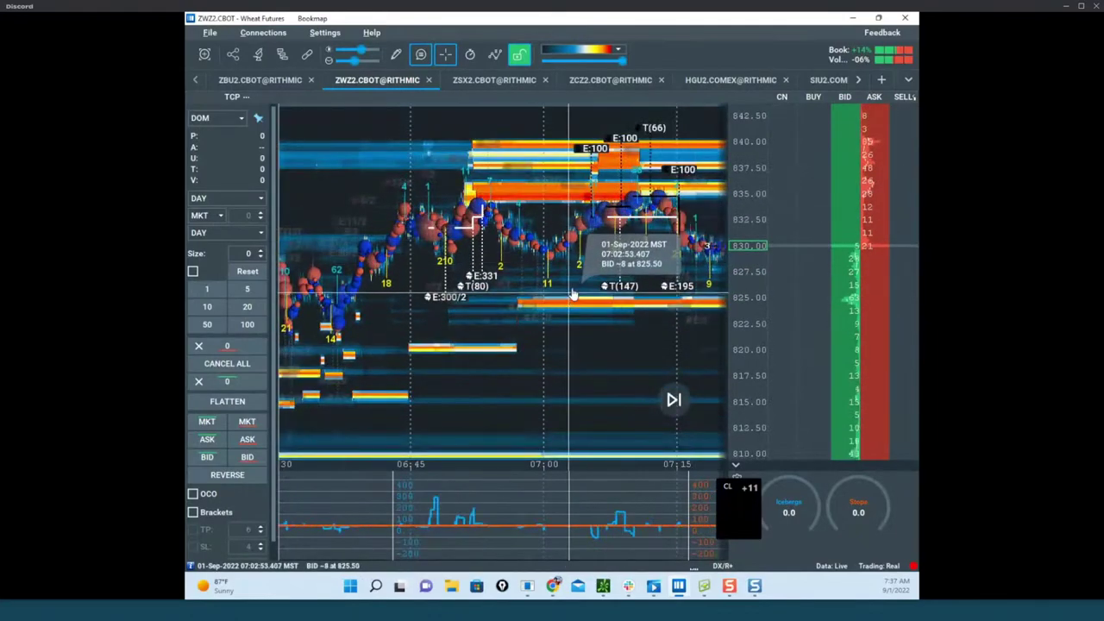
pyautogui.scroll(-2, 573, 294)
pyautogui.scroll(1, 745, 280)
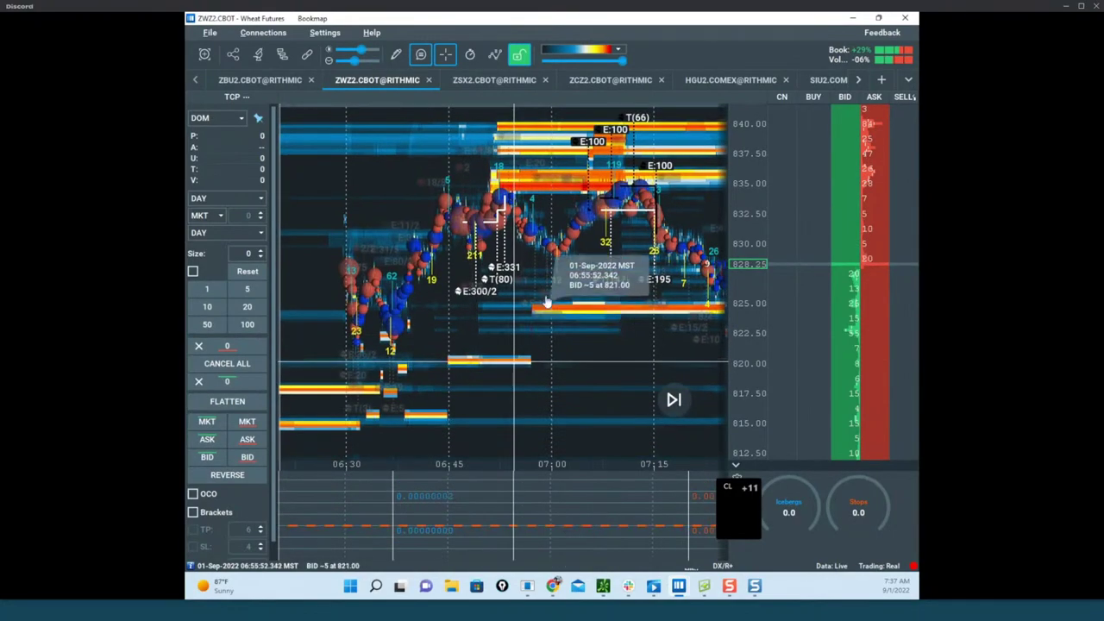
pyautogui.moveTo(559, 283); pyautogui.dragTo(503, 291)
pyautogui.scroll(-2, 507, 292)
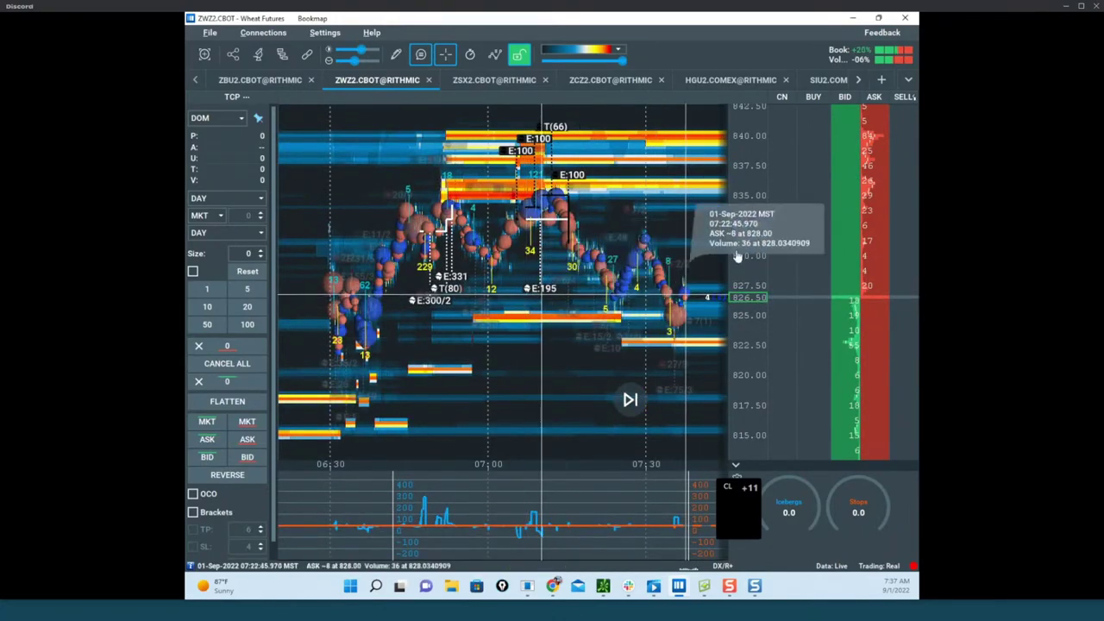
pyautogui.scroll(-1, 749, 217)
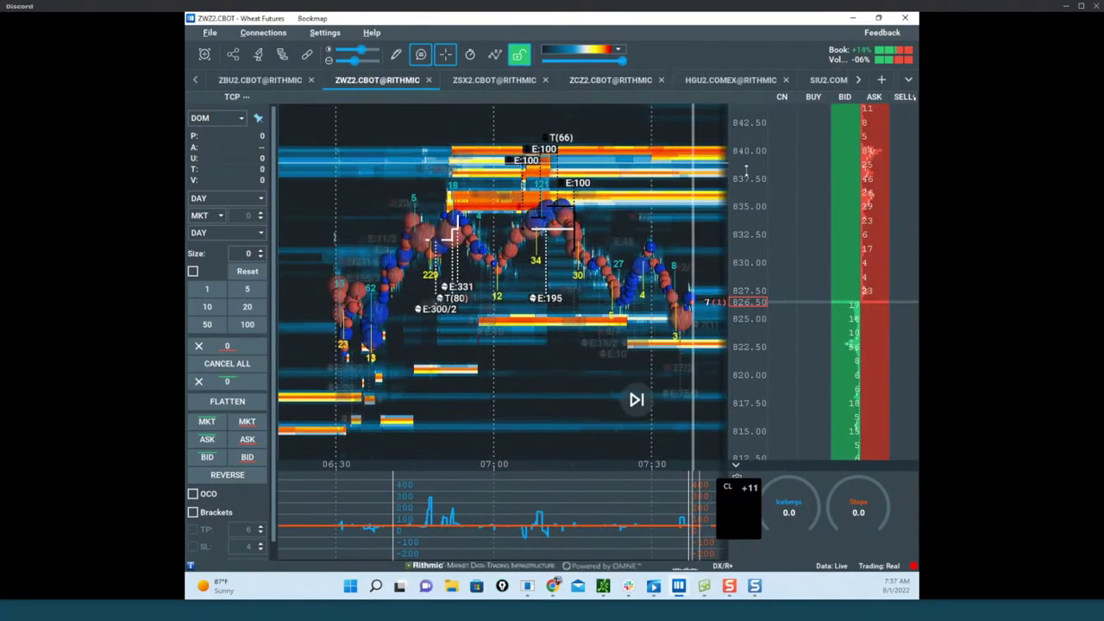
pyautogui.scroll(2, 486, 248)
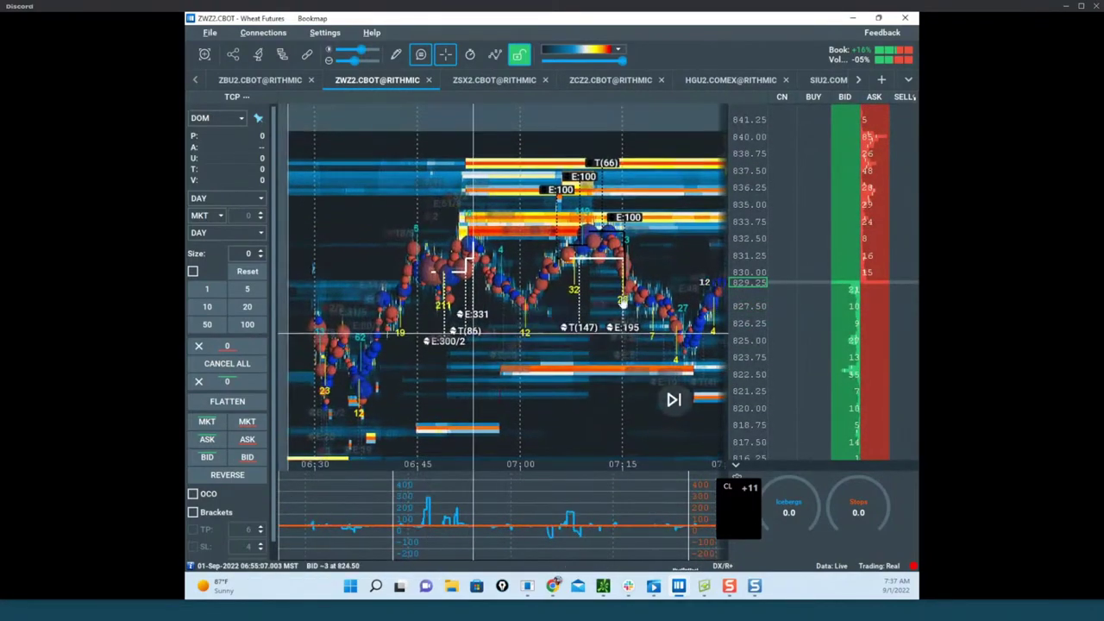
# Draw two horizontal lines on the wheat chart, at about 829.75 and about 833.50.
pyautogui.click(396, 55)
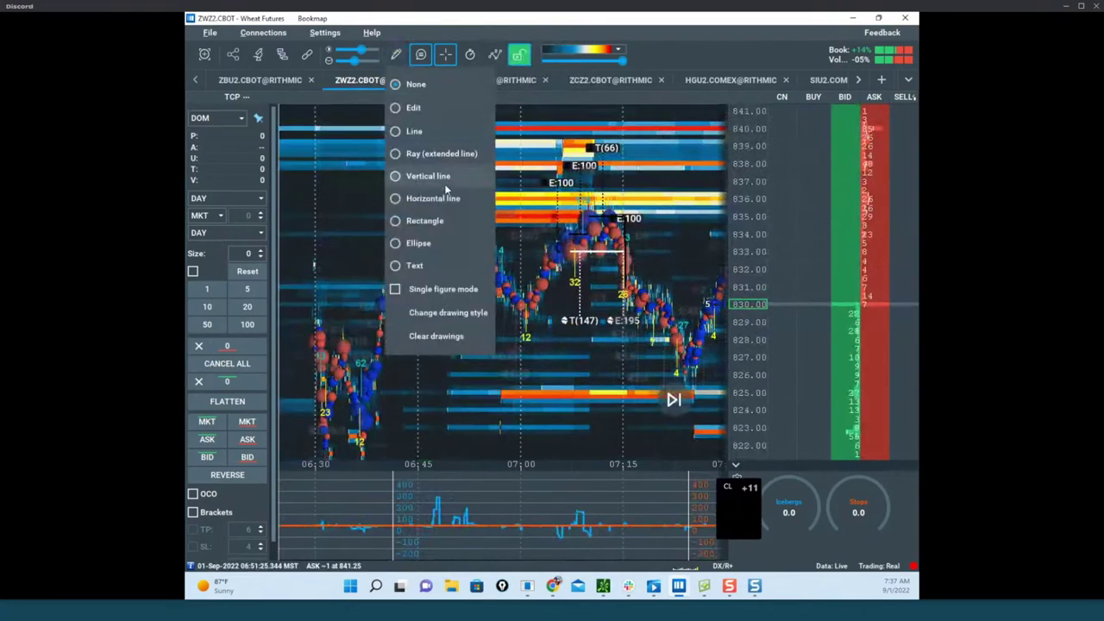
pyautogui.click(451, 191)
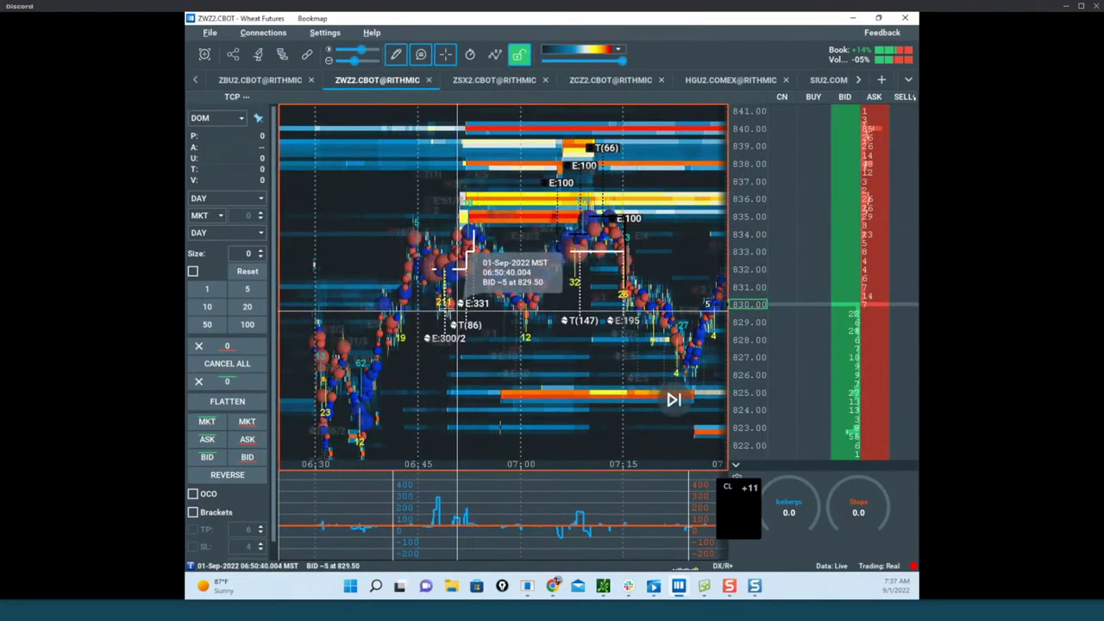
pyautogui.scroll(3, 444, 254)
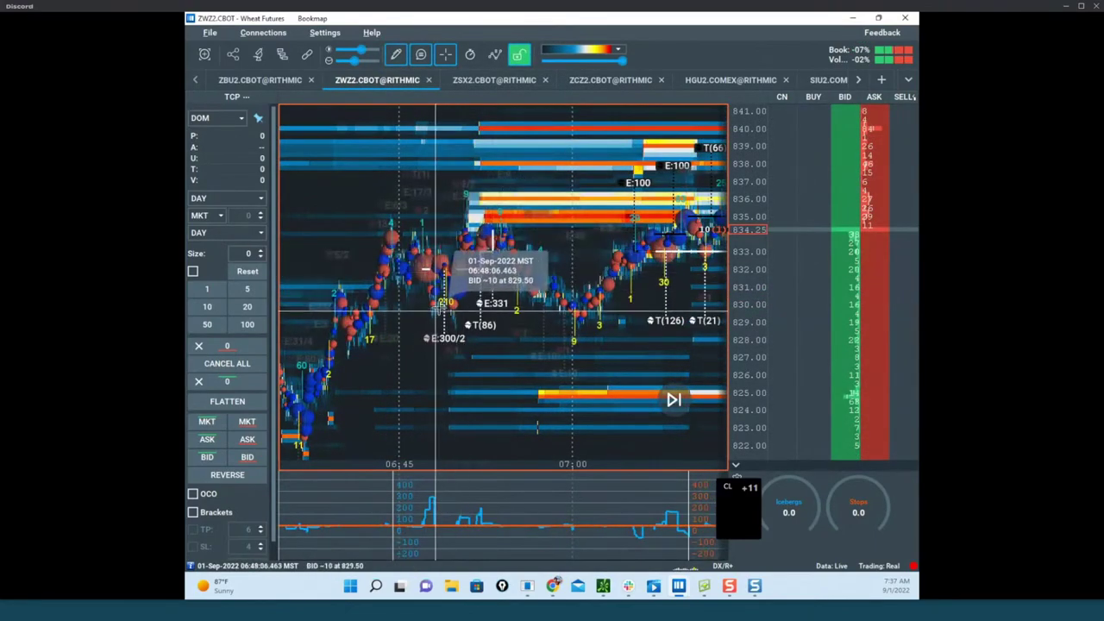
pyautogui.scroll(2, 443, 284)
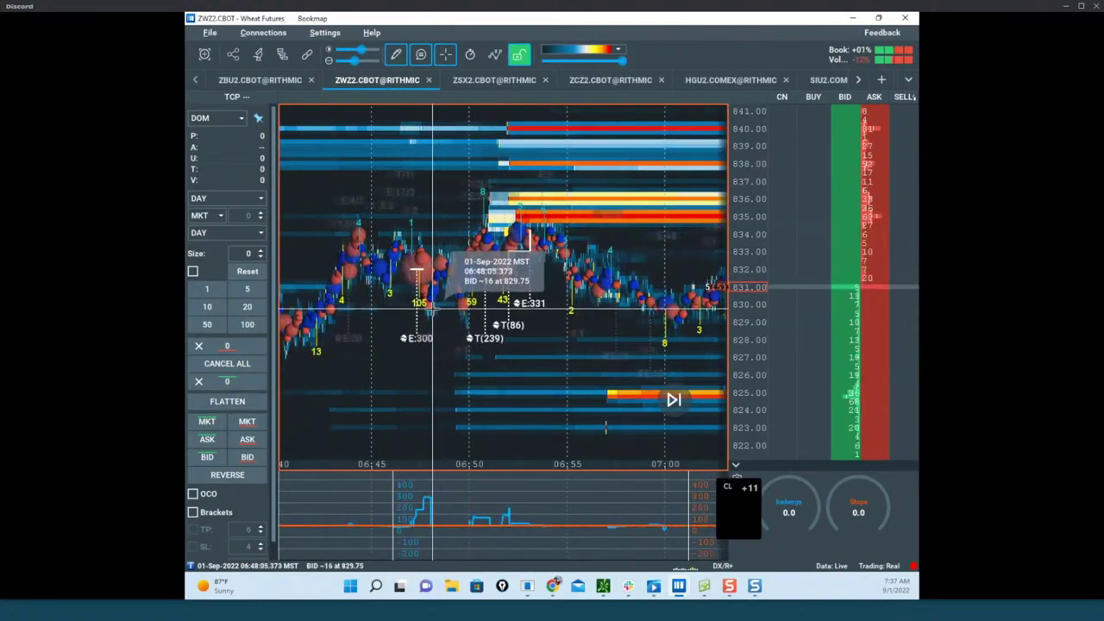
pyautogui.click(432, 308)
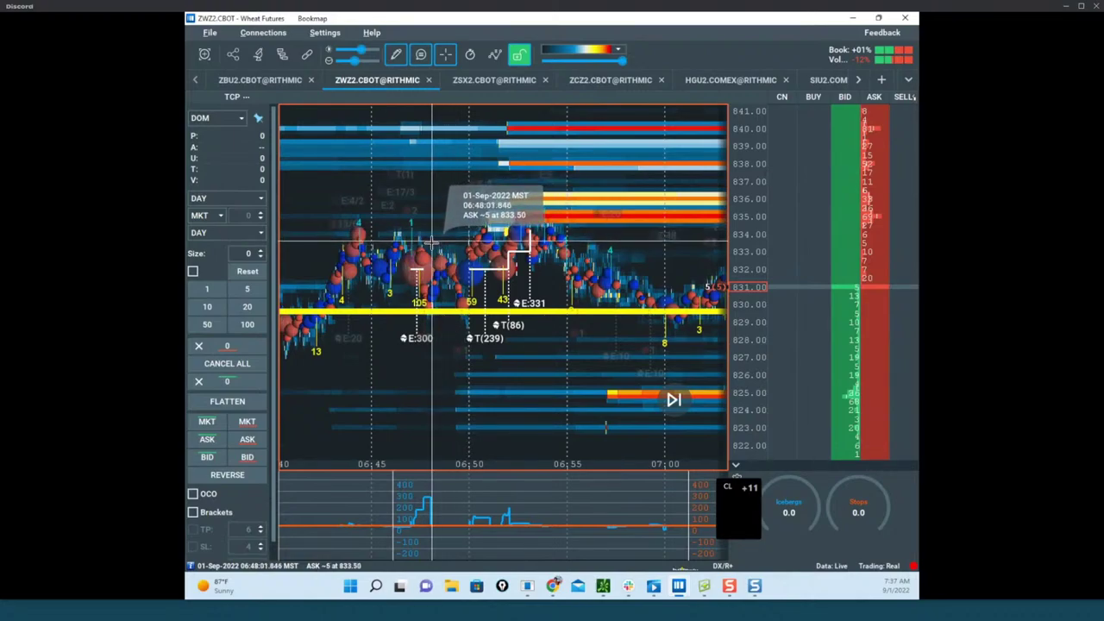
pyautogui.click(429, 246)
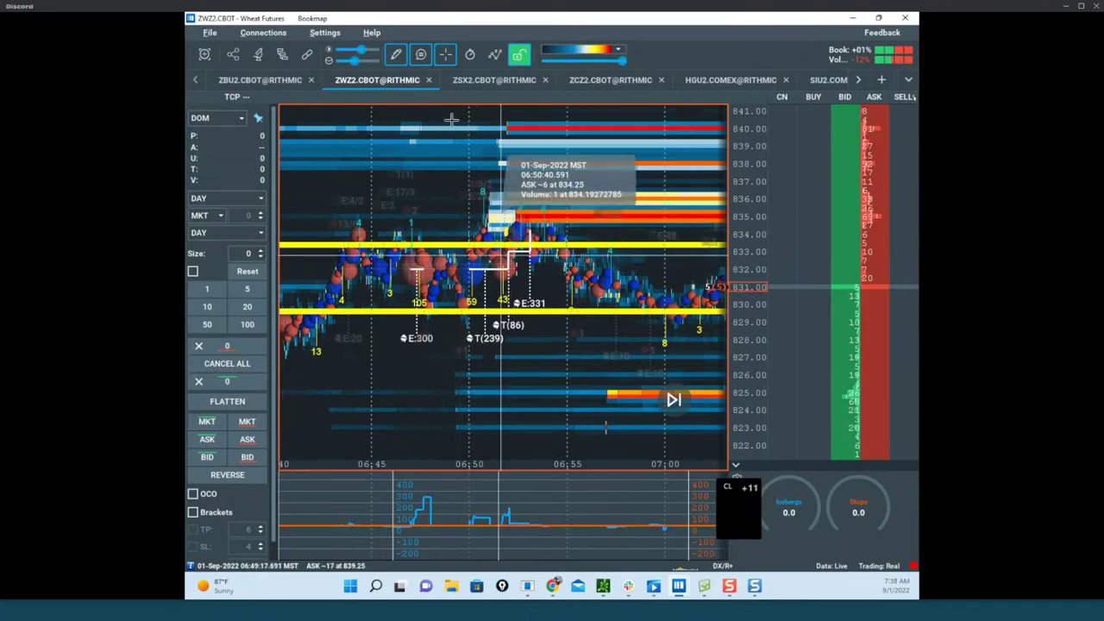
# Switch the drawing mode to Edit and recolour the upper horizontal line cyan.
pyautogui.click(395, 55)
pyautogui.click(426, 113)
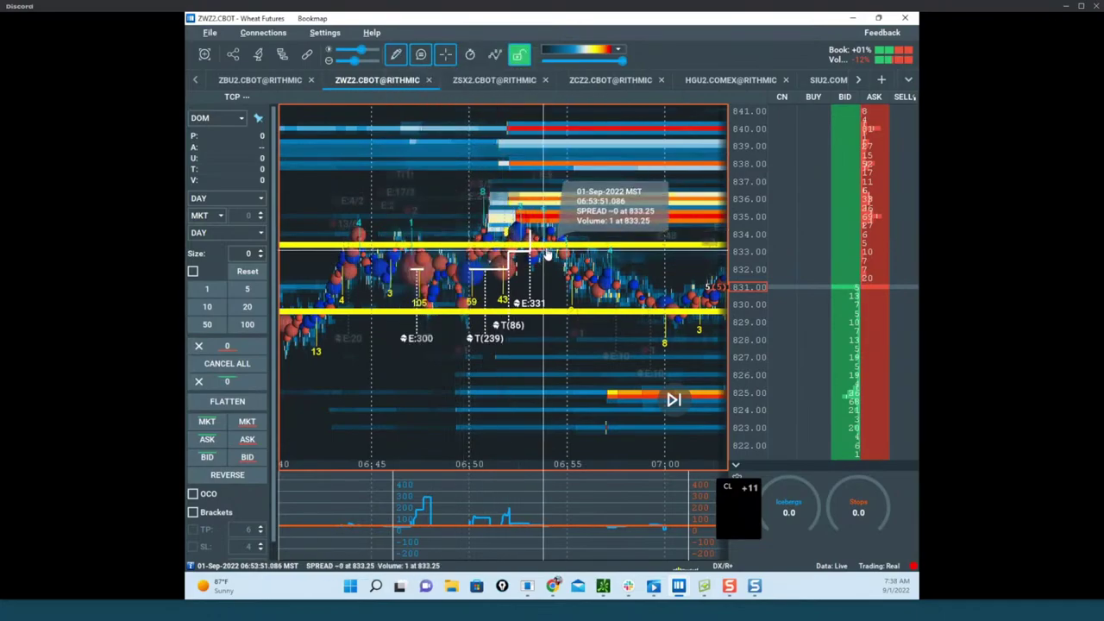
pyautogui.rightClick(553, 248)
pyautogui.click(565, 266)
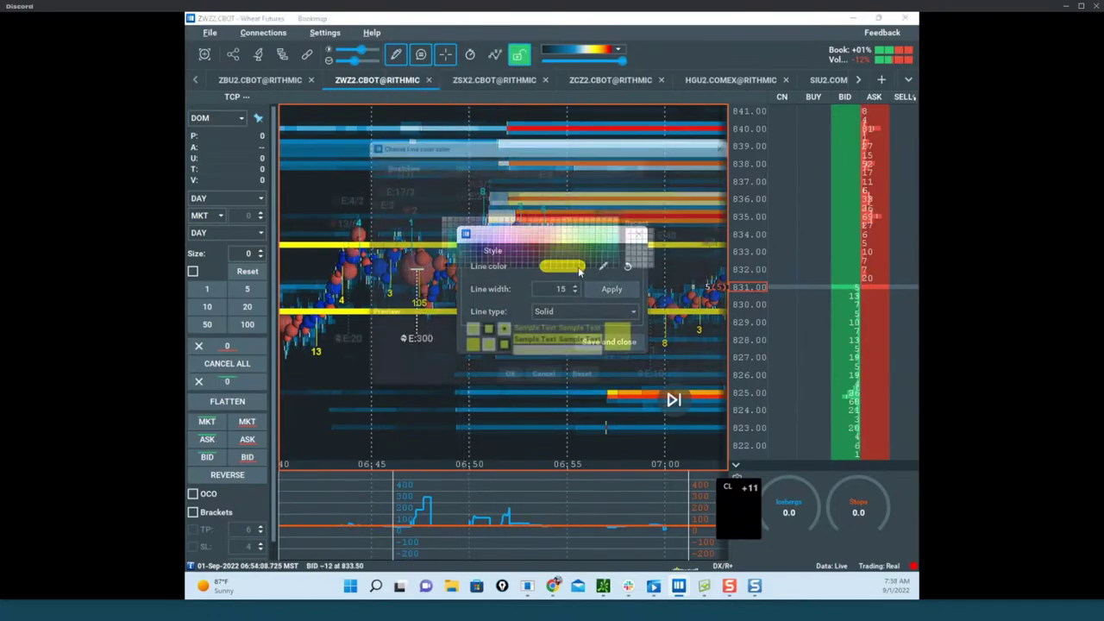
pyautogui.click(446, 248)
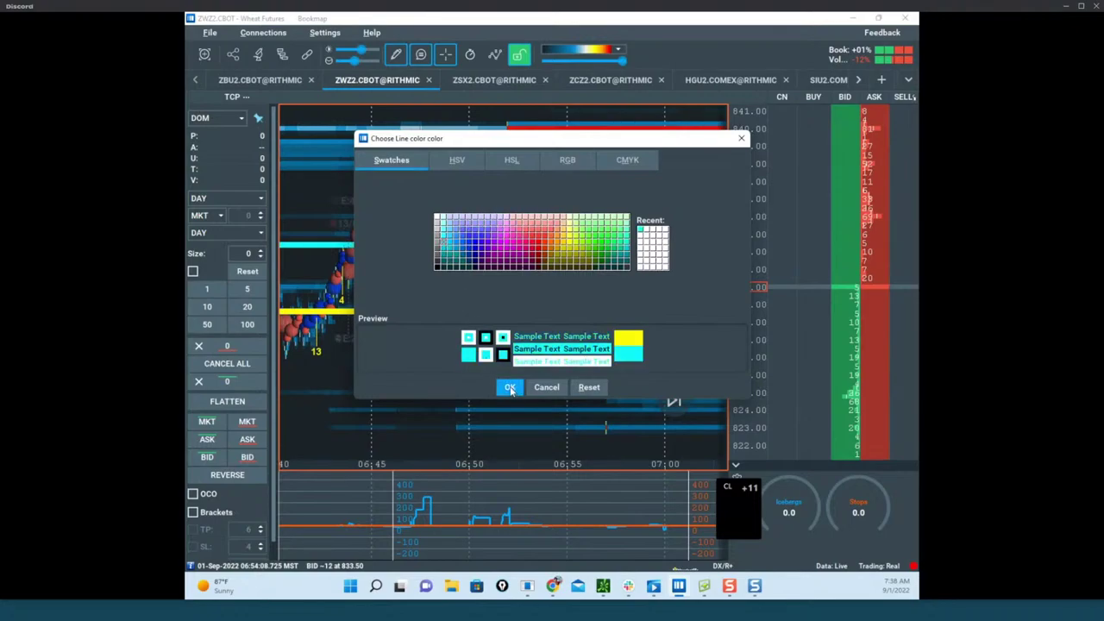
pyautogui.click(510, 387)
pyautogui.click(609, 340)
# Recolour the lower horizontal line cyan as well and set the drawing mode back to None.
pyautogui.rightClick(564, 314)
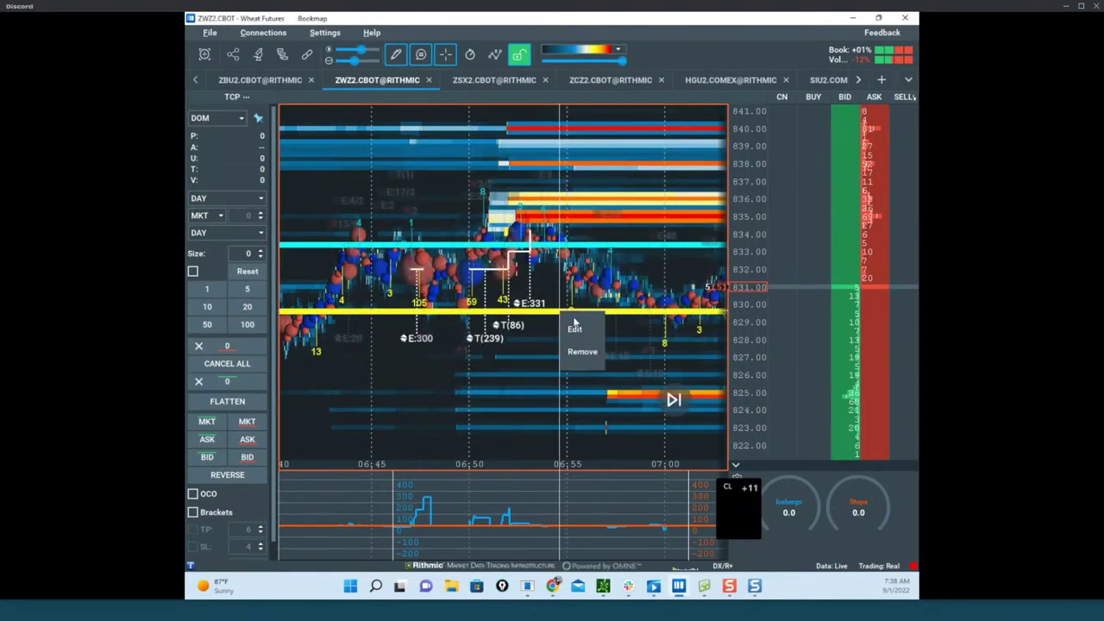
pyautogui.click(565, 266)
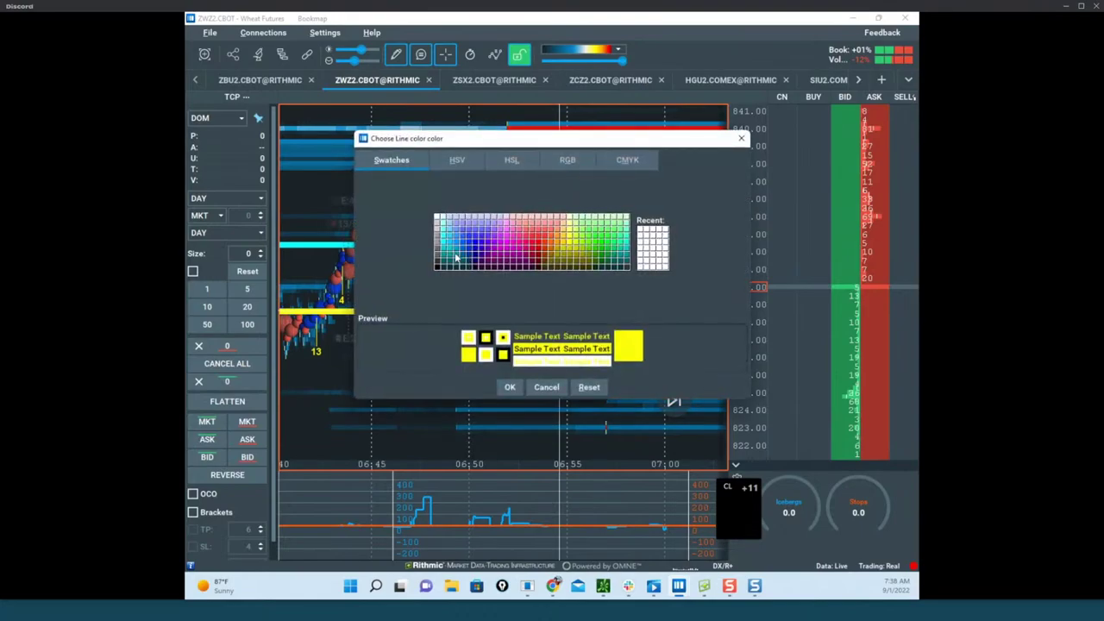
pyautogui.click(445, 247)
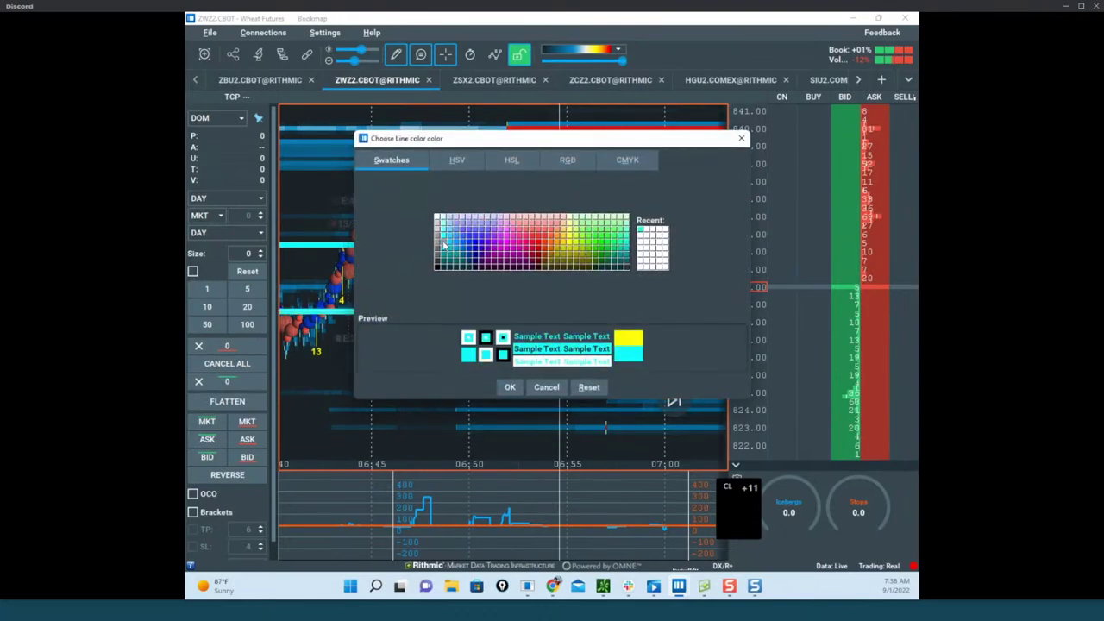
pyautogui.click(512, 387)
pyautogui.click(609, 340)
pyautogui.click(396, 54)
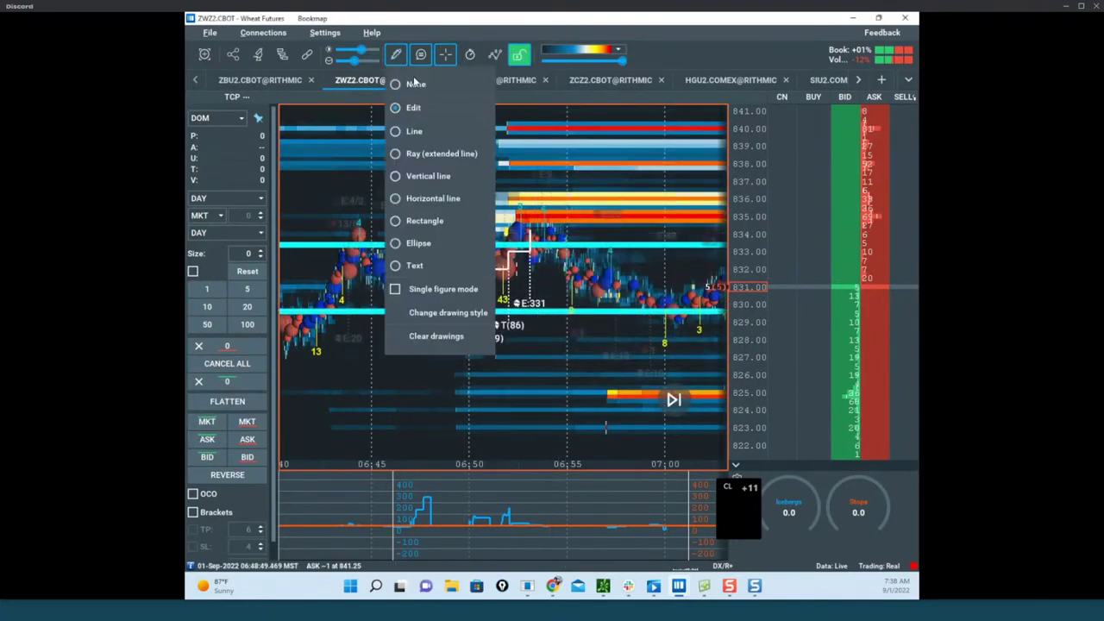
pyautogui.click(415, 83)
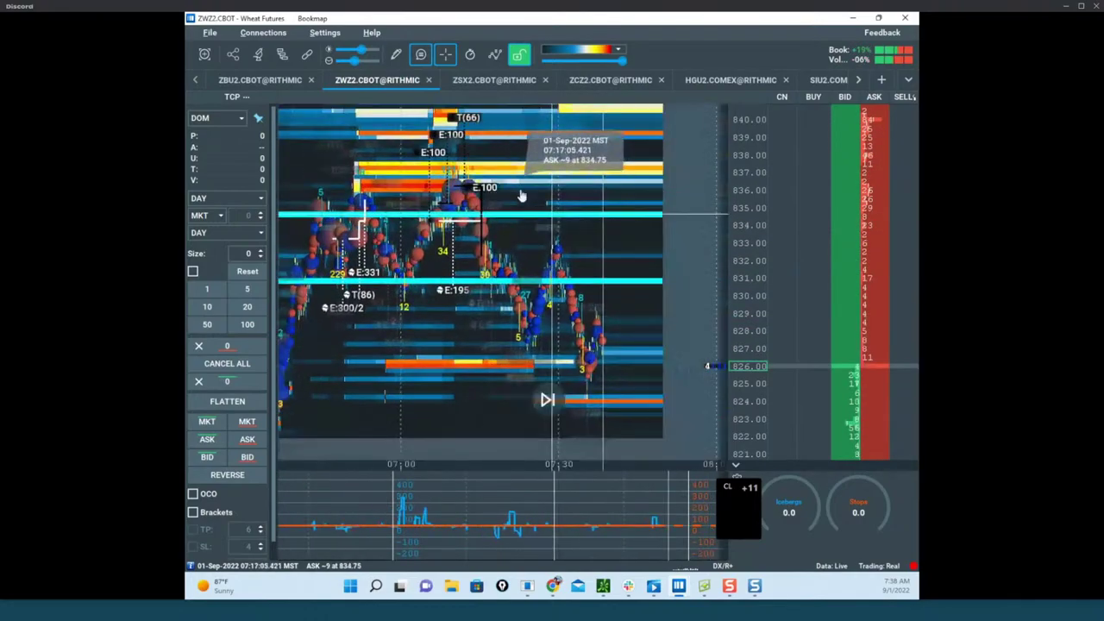
# Bring the thinkorswim /ZW wheat chart window over the Bookmap wheat chart and maximize it.
pyautogui.scroll(-3, 523, 197)
pyautogui.moveTo(742, 216)
pyautogui.mouseDown()
pyautogui.moveTo(748, 229)
pyautogui.moveTo(740, 225)
pyautogui.mouseUp()
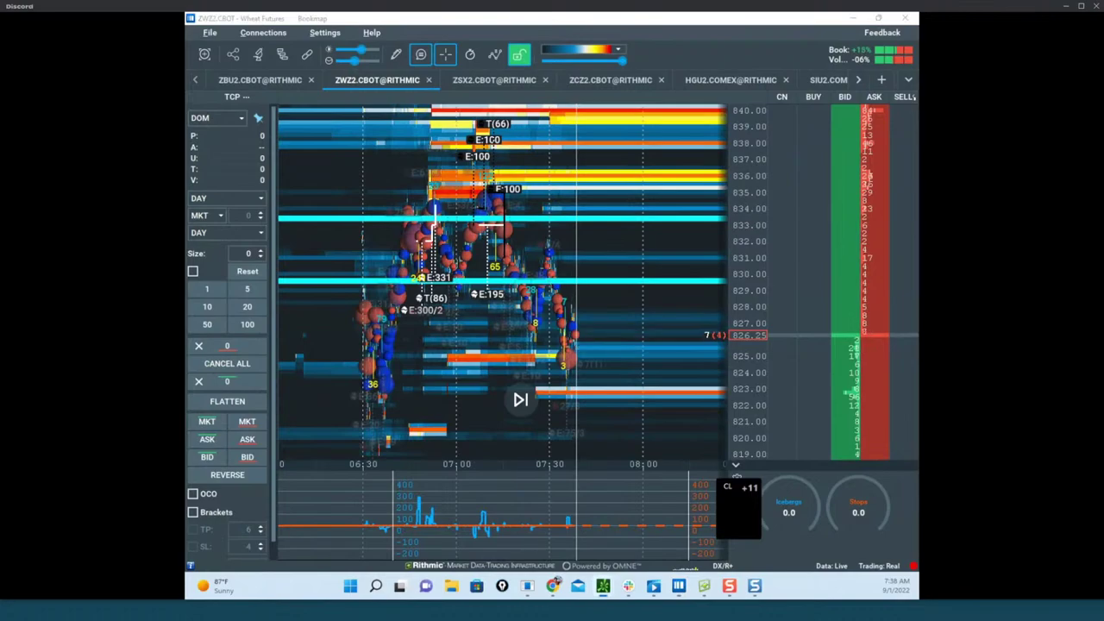
pyautogui.moveTo(638, 120); pyautogui.dragTo(592, 125)
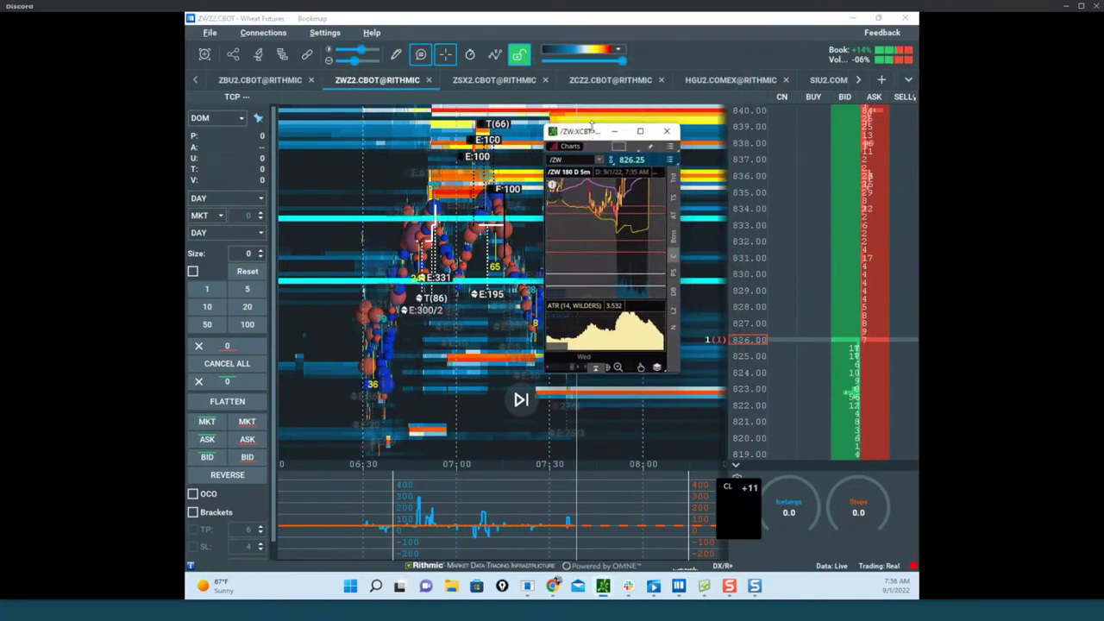
pyautogui.click(641, 131)
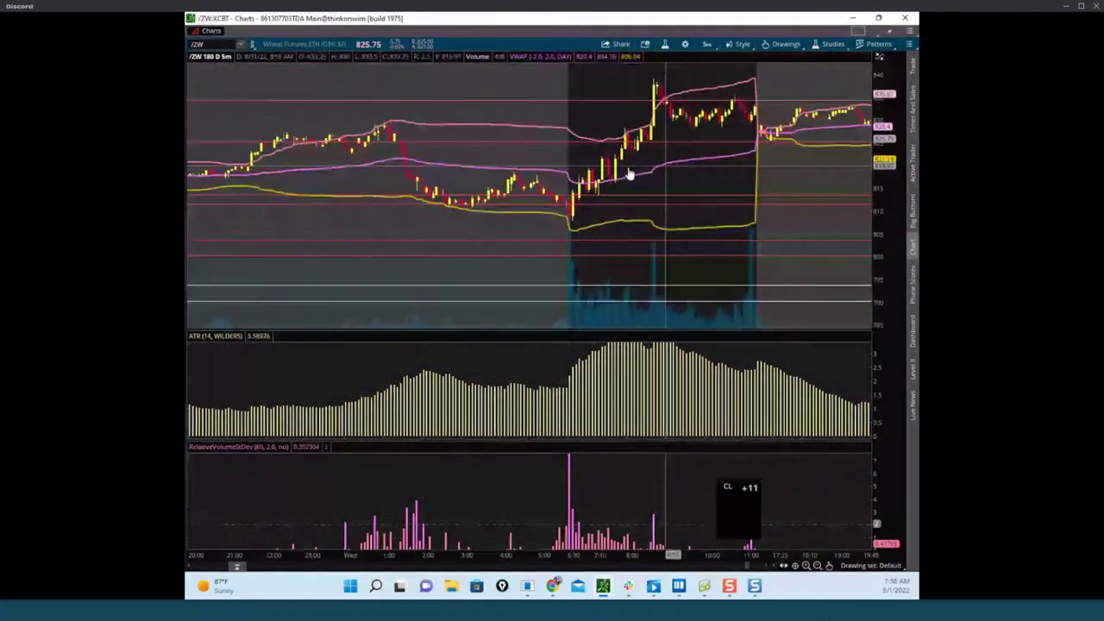
# Compare the current wheat session with the previous one on the /ZW 5-minute chart and move the CL widget off it.
pyautogui.moveTo(833, 169); pyautogui.dragTo(574, 184)
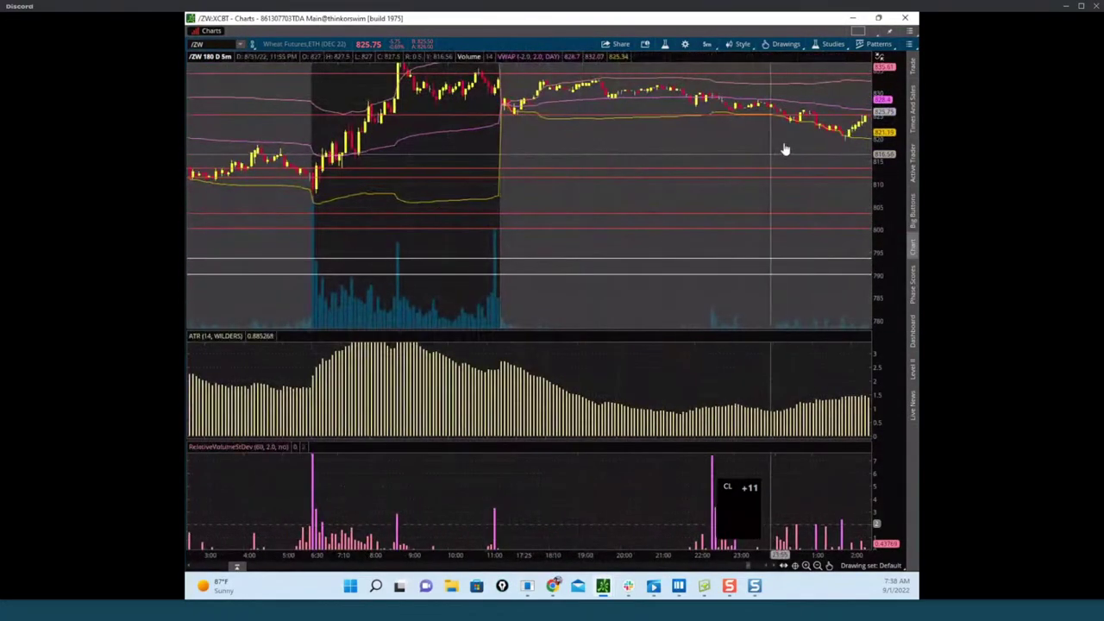
pyautogui.moveTo(786, 150); pyautogui.dragTo(408, 187)
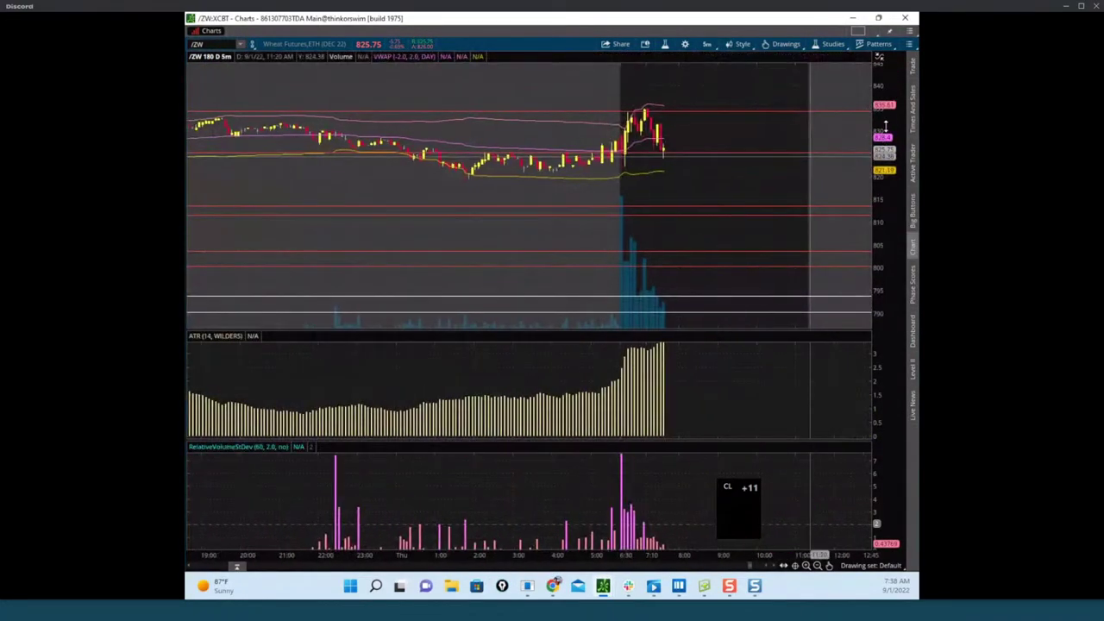
pyautogui.moveTo(609, 555); pyautogui.dragTo(729, 524)
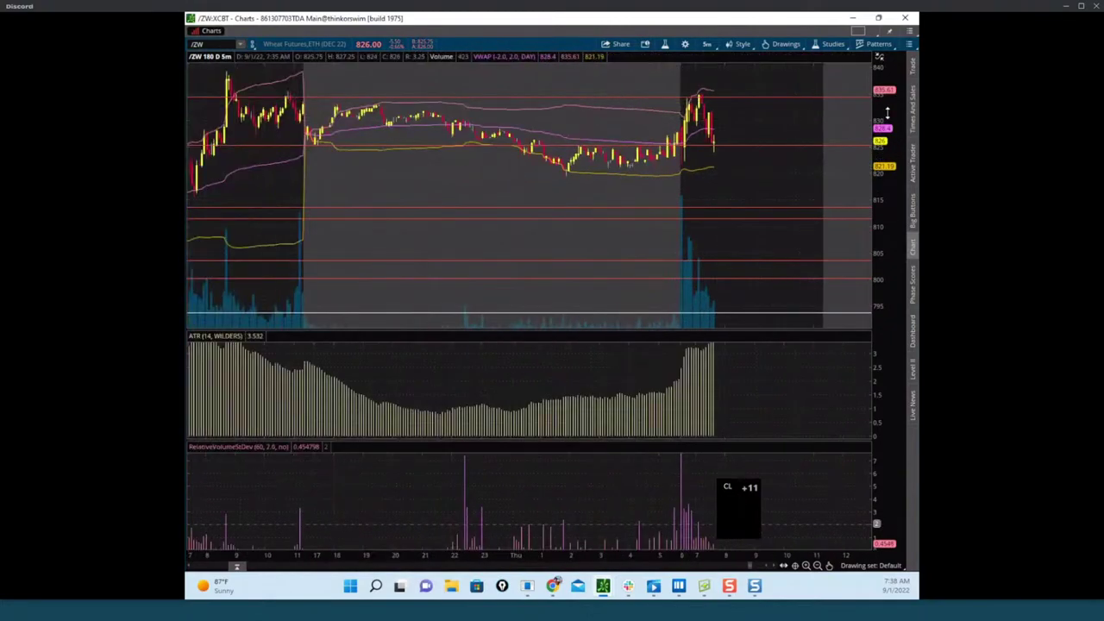
pyautogui.moveTo(889, 111); pyautogui.dragTo(887, 119)
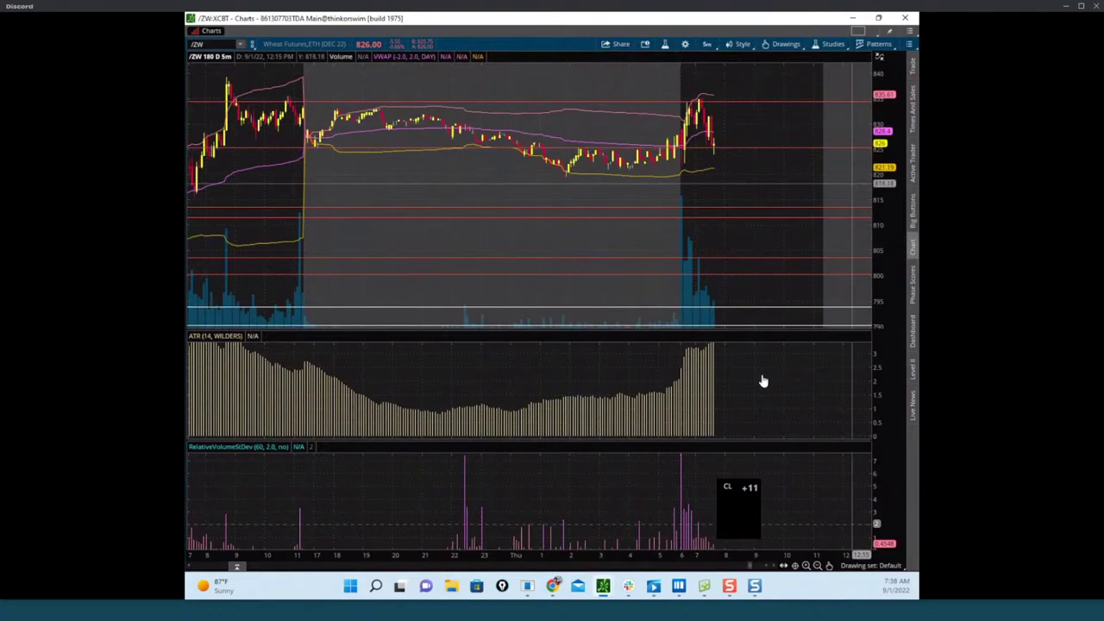
pyautogui.moveTo(736, 490); pyautogui.dragTo(188, 480)
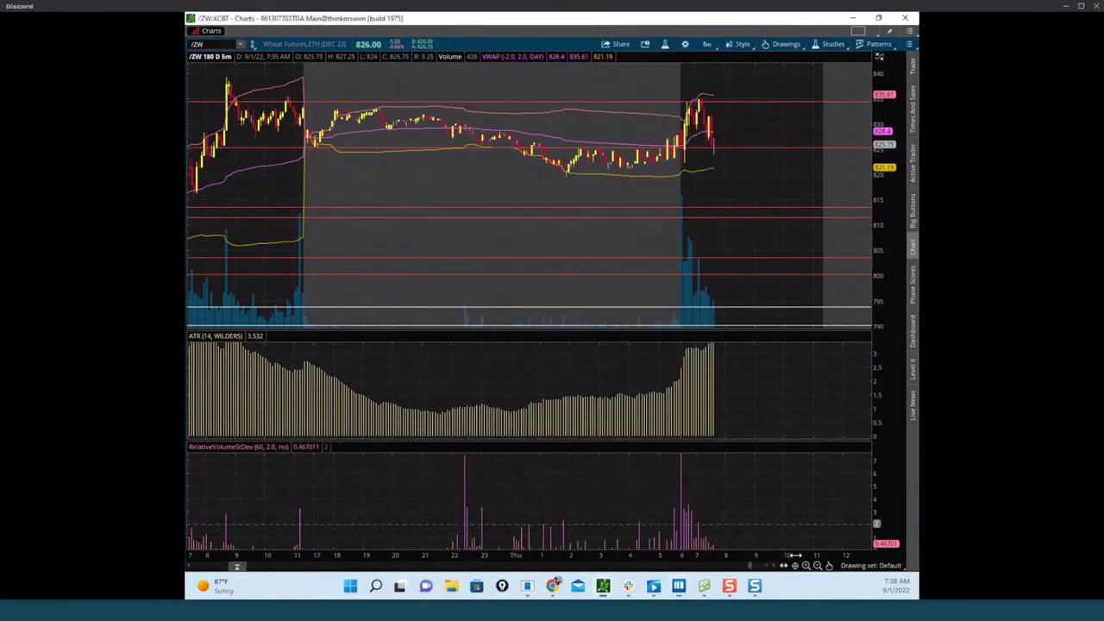
pyautogui.scroll(-1, 769, 176)
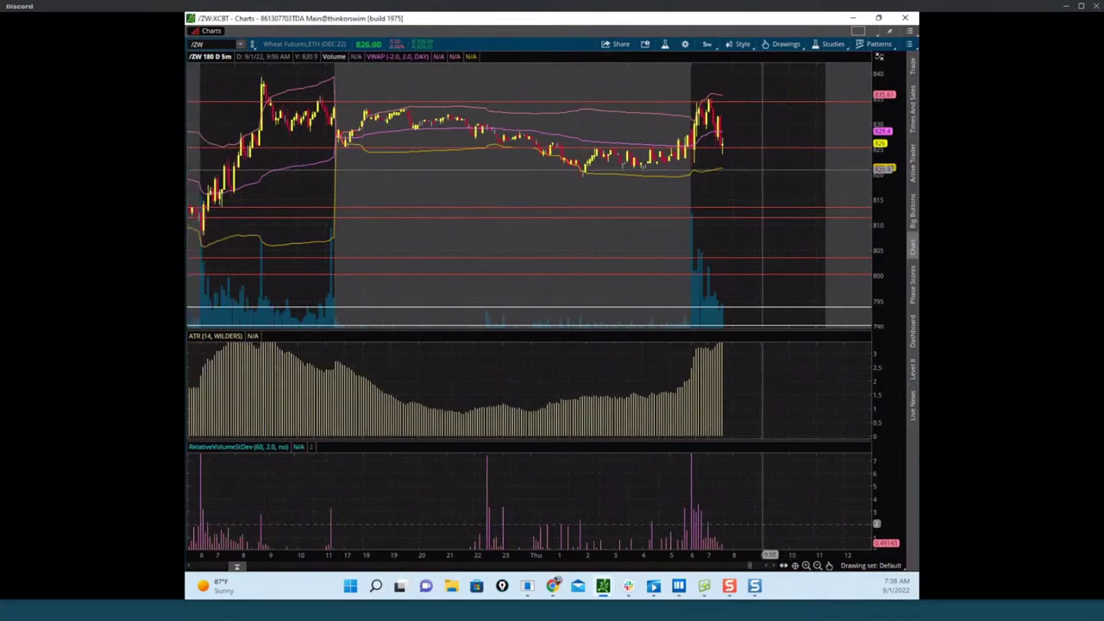
# Bring the Bookmap E-mini Nasdaq-100 (NQU2) chart onto this screen with its stock and index widgets and maximize it.
pyautogui.moveTo(188, 323); pyautogui.dragTo(266, 288)
pyautogui.moveTo(188, 95); pyautogui.dragTo(605, 87)
pyautogui.click(790, 82)
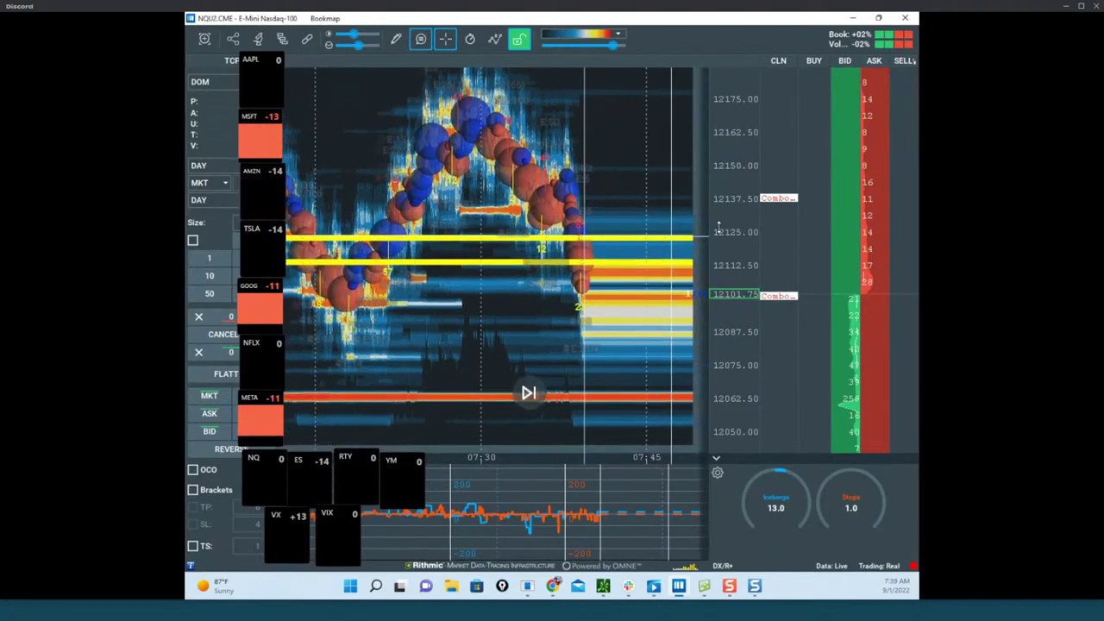
# Examine Nasdaq price action around the two yellow horizontal levels and the resting liquidity below them.
pyautogui.scroll(3, 596, 374)
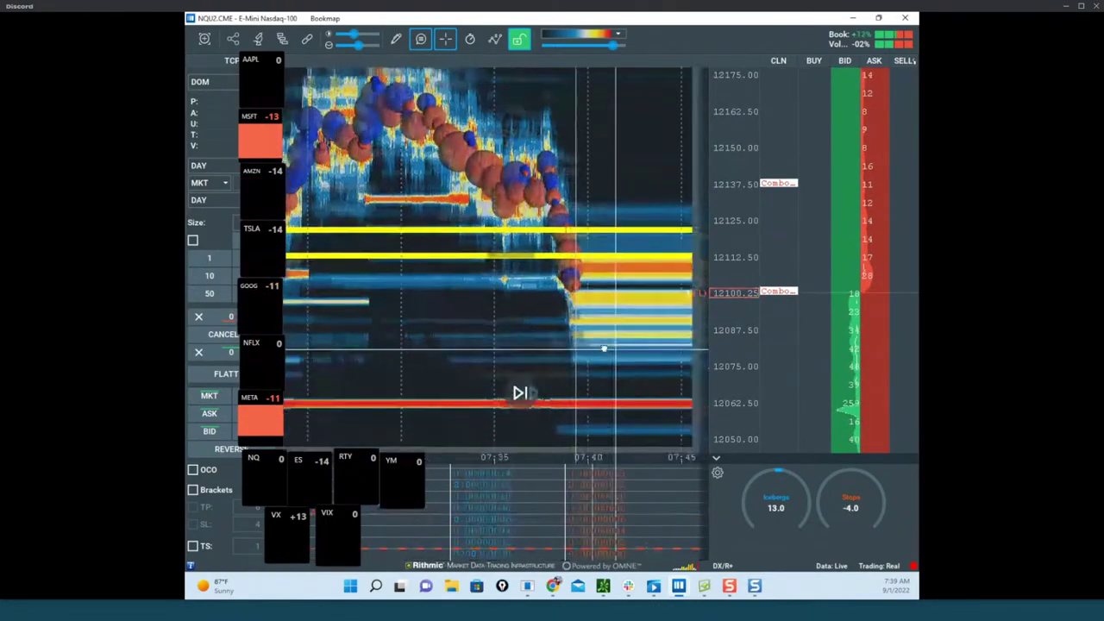
pyautogui.scroll(2, 732, 288)
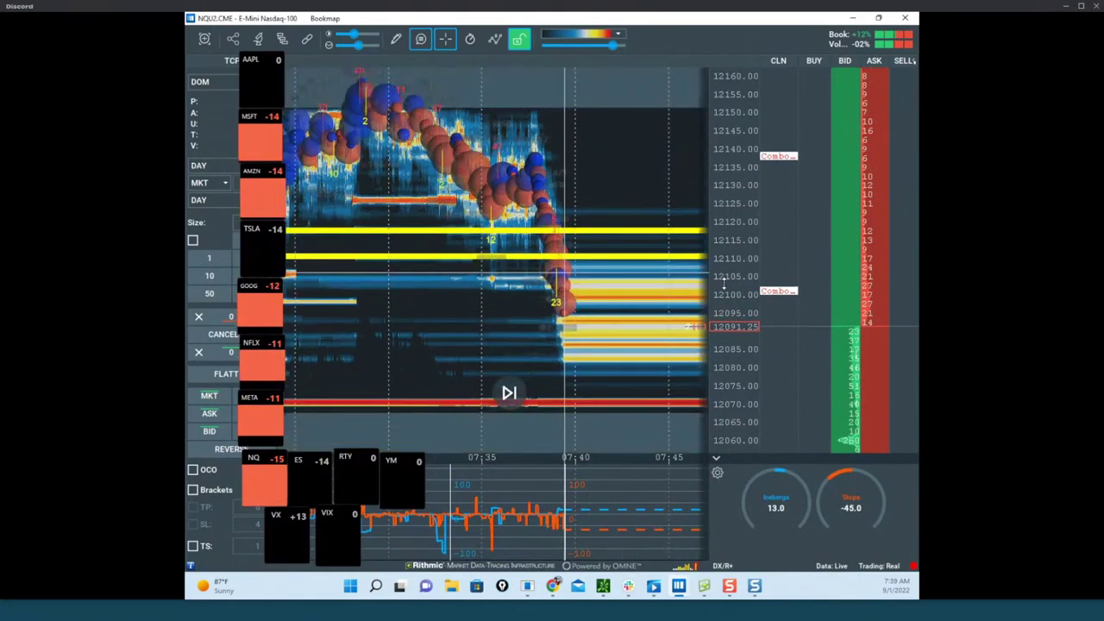
pyautogui.scroll(-3, 682, 268)
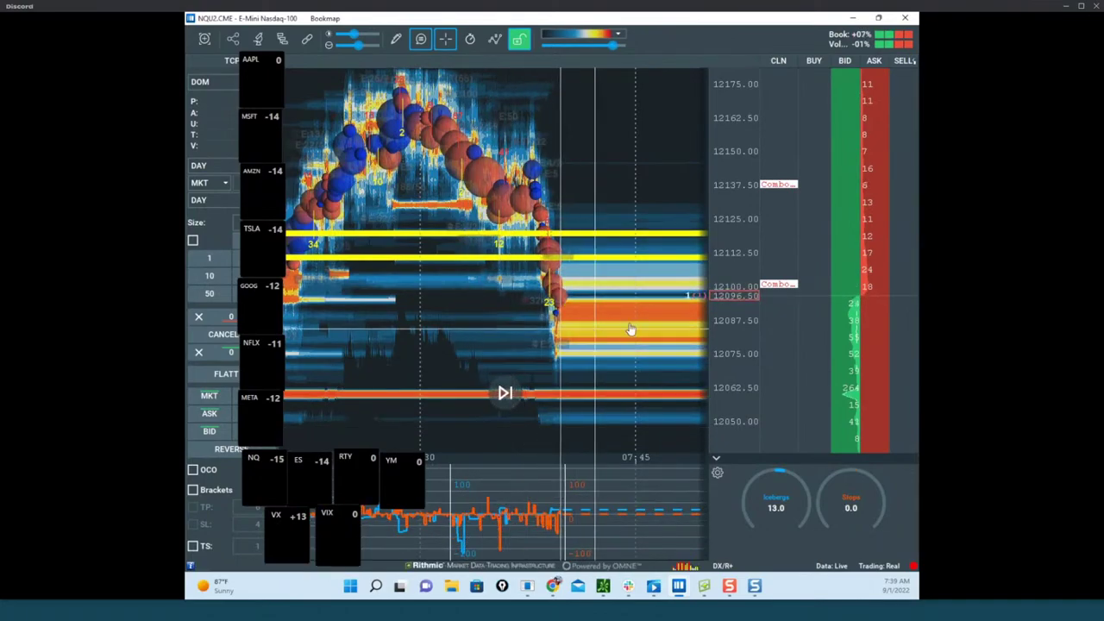
pyautogui.scroll(-2, 734, 237)
pyautogui.scroll(-2, 612, 247)
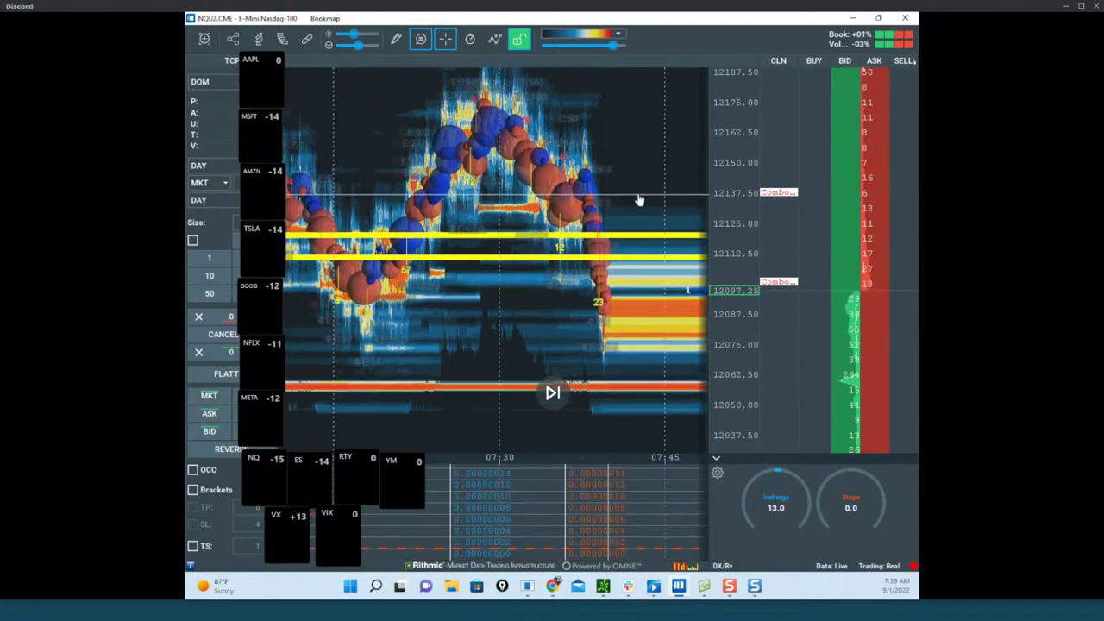
pyautogui.scroll(1, 612, 312)
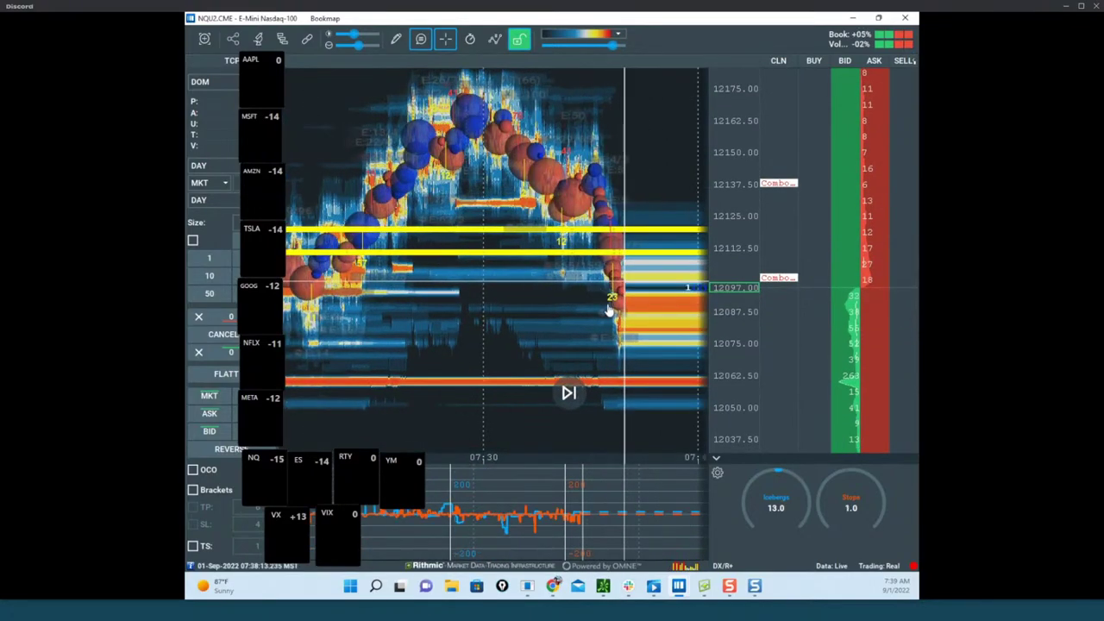
# Clear the freehand pen annotations from the Nasdaq chart.
pyautogui.scroll(-1, 614, 314)
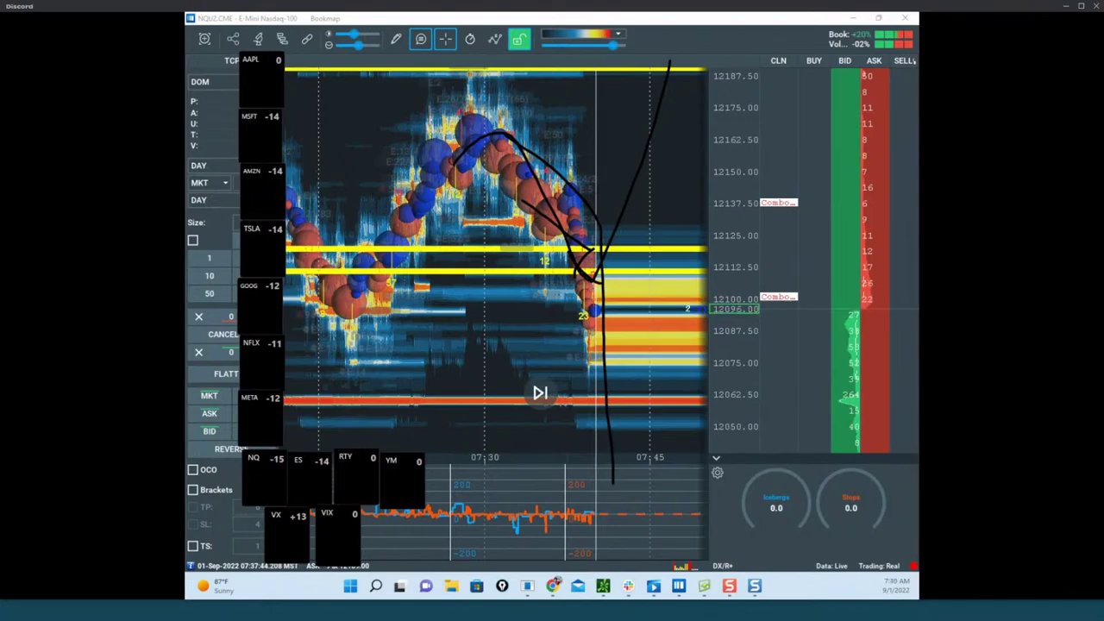
pyautogui.press('Escape')
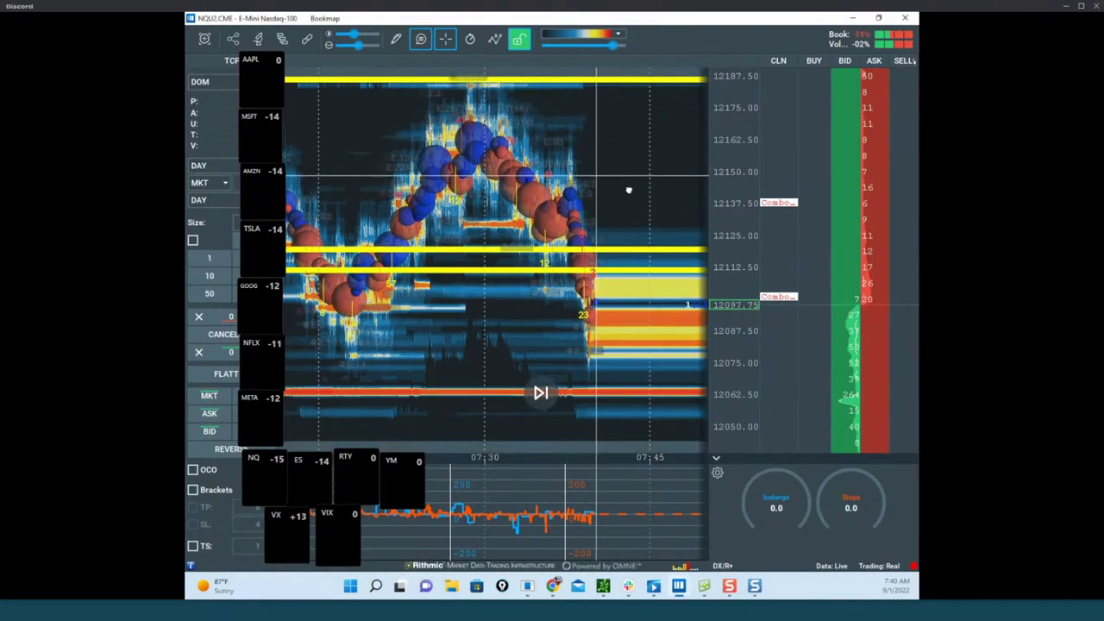
pyautogui.scroll(1, 721, 206)
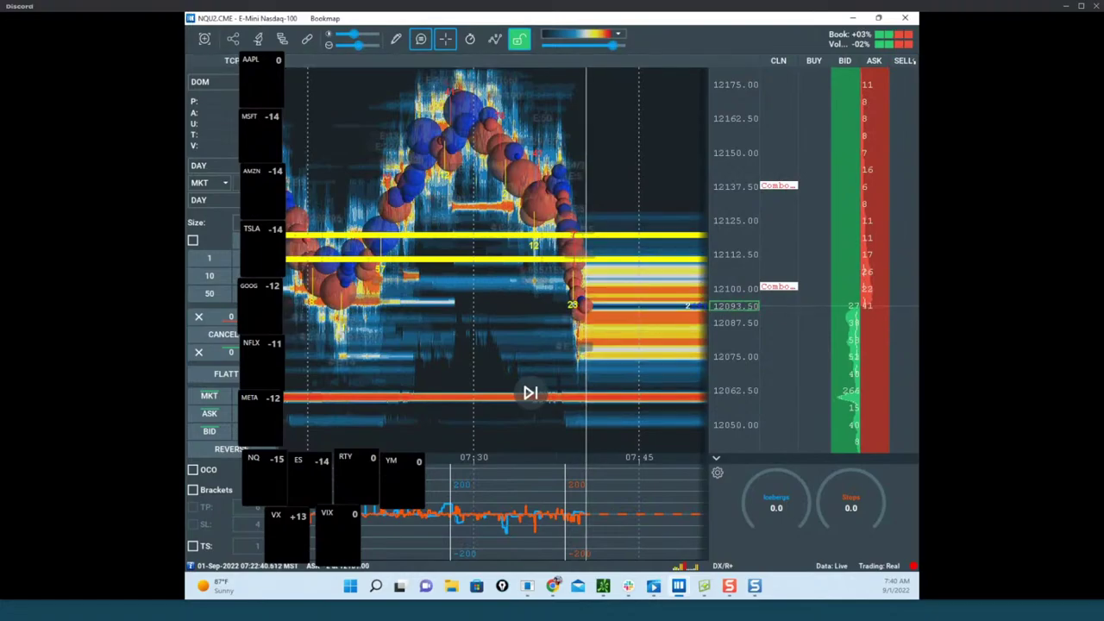
# Bring the Light Sweet Crude Oil (CLV2) chart onto this screen, maximize it and inspect its price action around the working orders.
pyautogui.moveTo(474, 312); pyautogui.dragTo(689, 87)
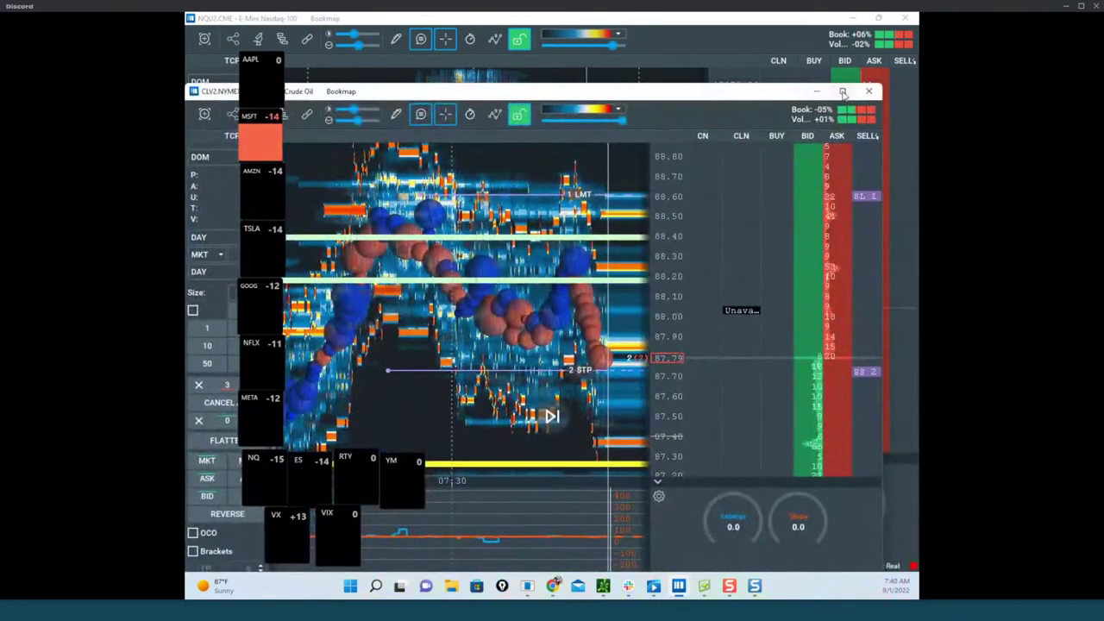
pyautogui.click(843, 91)
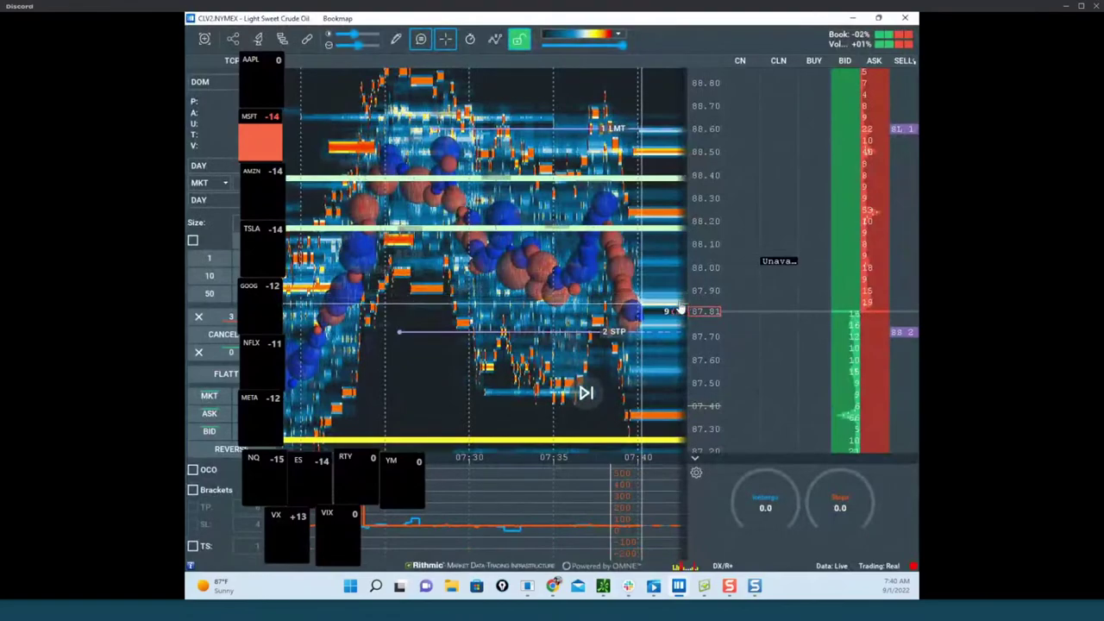
pyautogui.scroll(5, 682, 309)
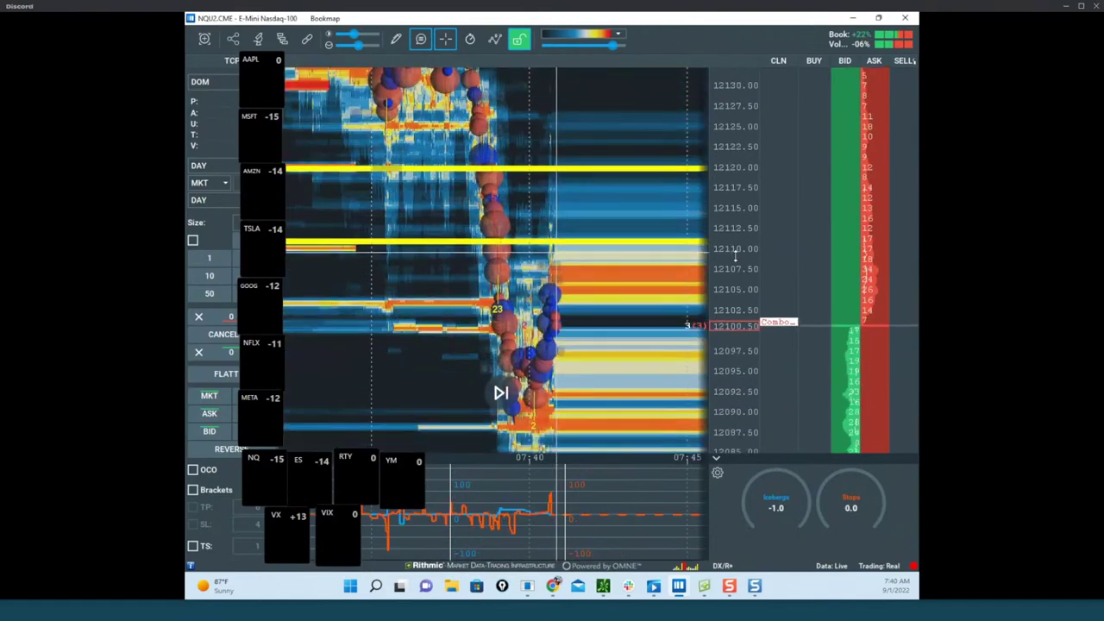
# Return to the Nasdaq chart and examine price action since 07:35 and the resting liquidity around the current price.
pyautogui.moveTo(729, 246); pyautogui.dragTo(734, 199)
pyautogui.moveTo(661, 321); pyautogui.dragTo(662, 234)
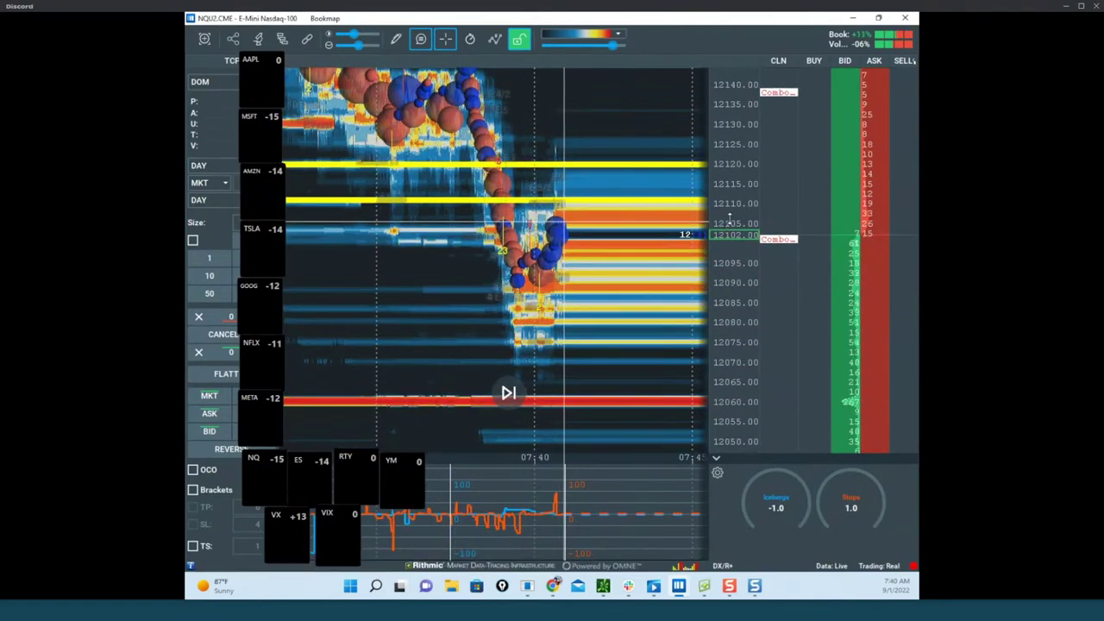
pyautogui.moveTo(731, 218); pyautogui.dragTo(731, 191)
pyautogui.scroll(-3, 624, 305)
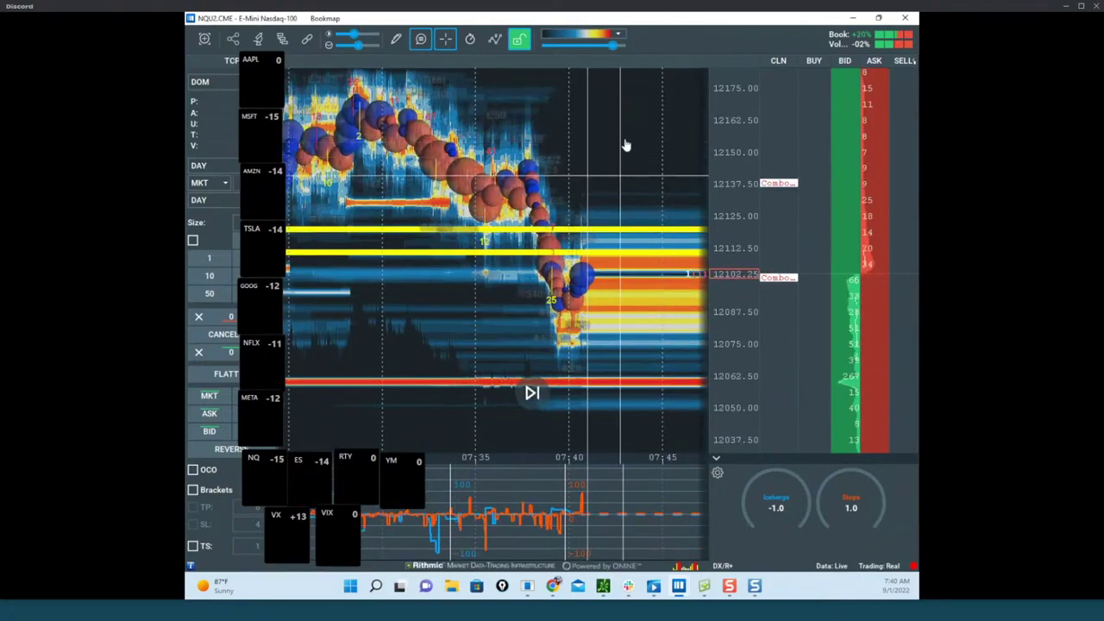
pyautogui.moveTo(596, 181); pyautogui.dragTo(604, 211)
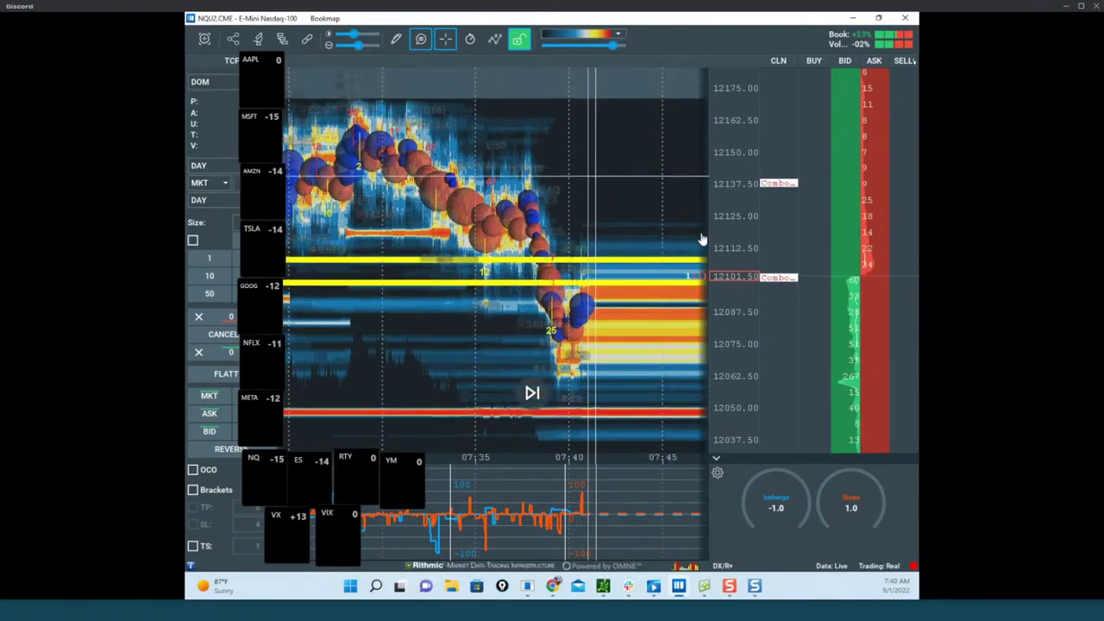
pyautogui.moveTo(729, 215); pyautogui.dragTo(730, 234)
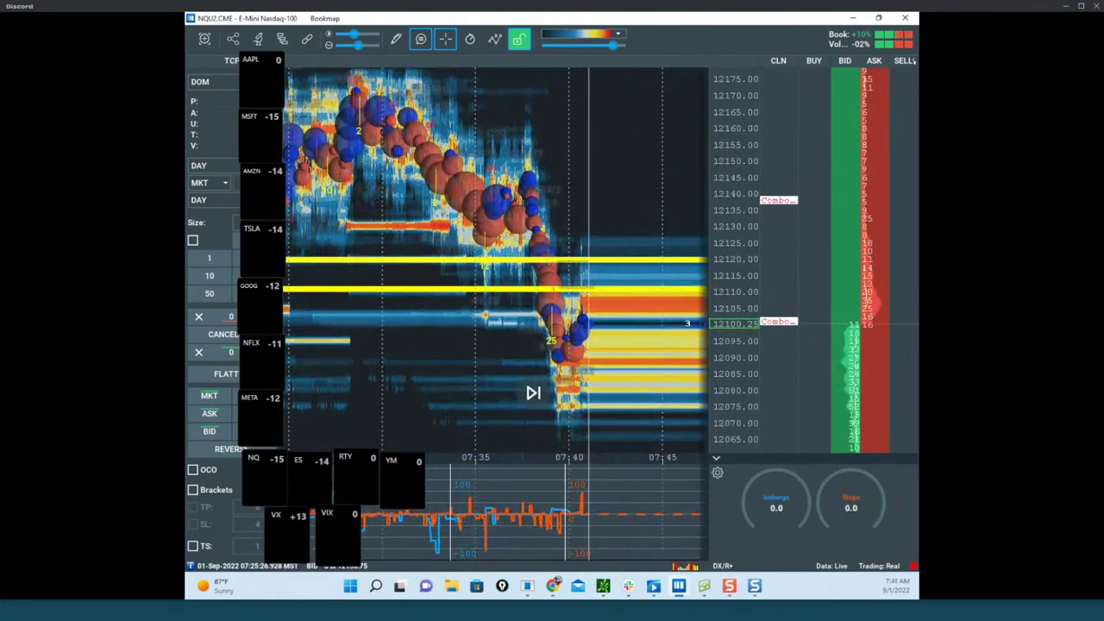
pyautogui.moveTo(124, 302); pyautogui.dragTo(1035, 168)
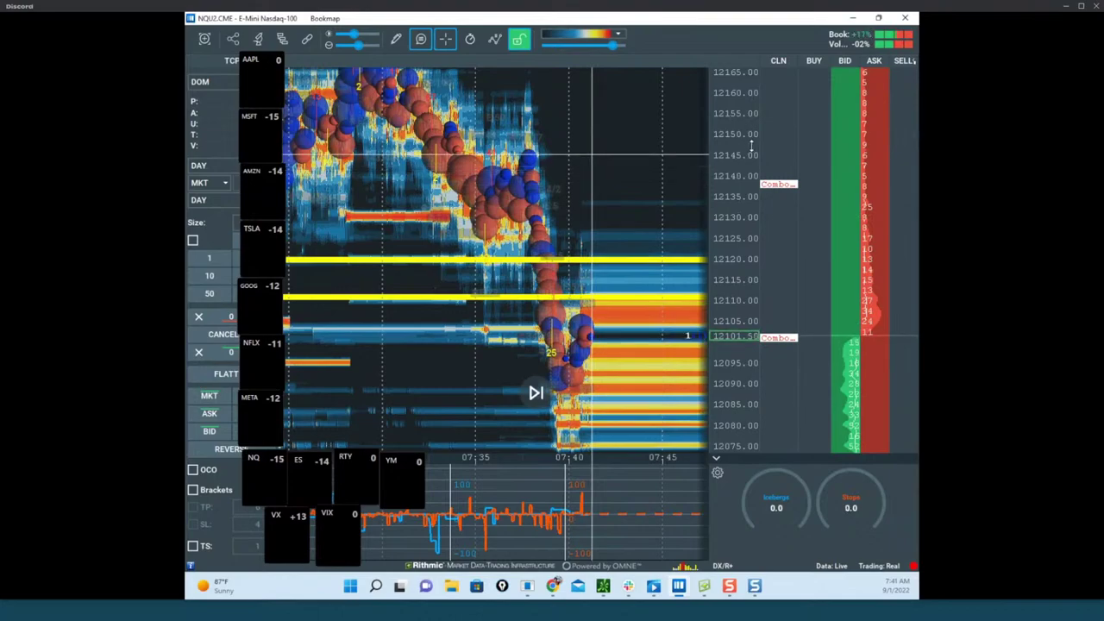
# Place a two-contract buy stop order on the Nasdaq at about 12152, above the current price.
pyautogui.moveTo(641, 198); pyautogui.dragTo(623, 261)
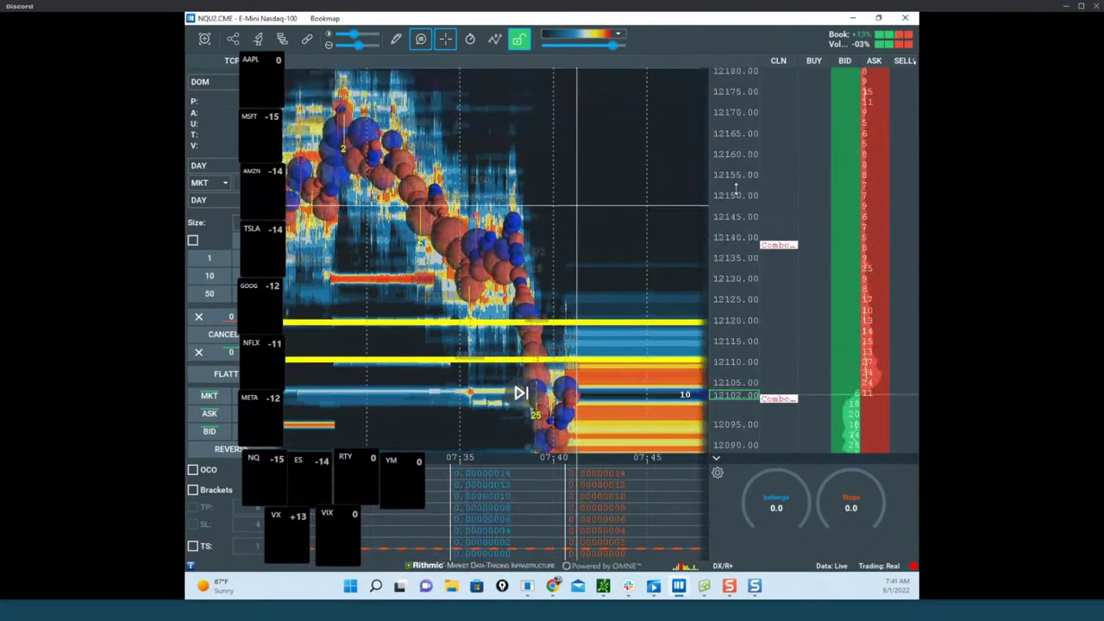
pyautogui.scroll(4, 734, 192)
pyautogui.scroll(2, 730, 152)
pyautogui.moveTo(654, 203); pyautogui.dragTo(631, 242)
pyautogui.scroll(4, 753, 183)
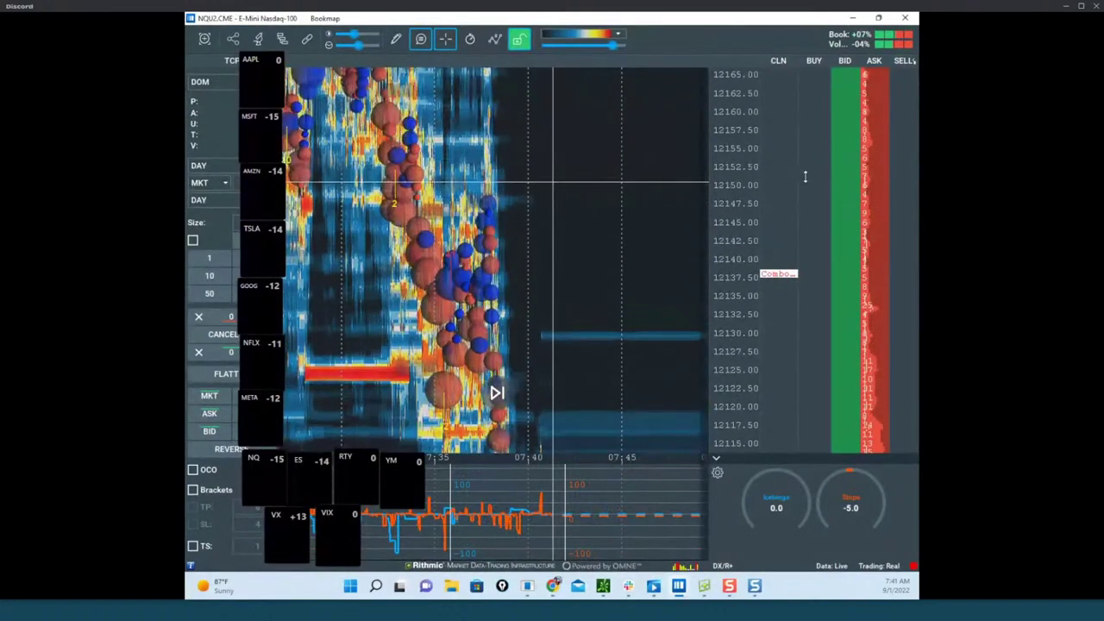
pyautogui.click(849, 123)
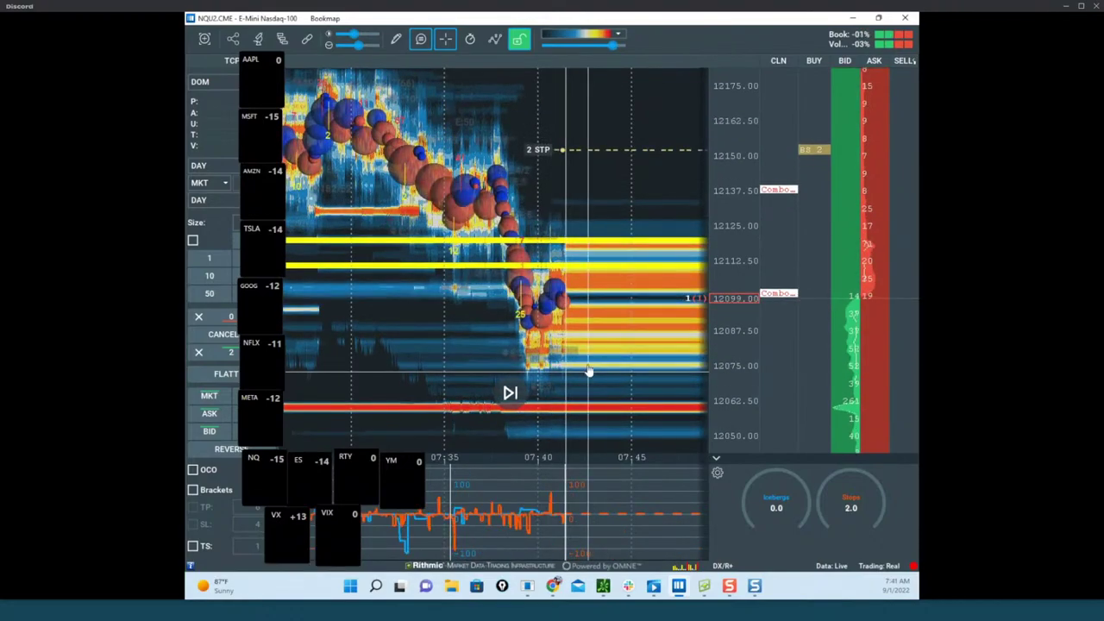
# Review the Nasdaq chart with the buy stop in view and move the stock and index widgets off the screen.
pyautogui.scroll(-2, 593, 340)
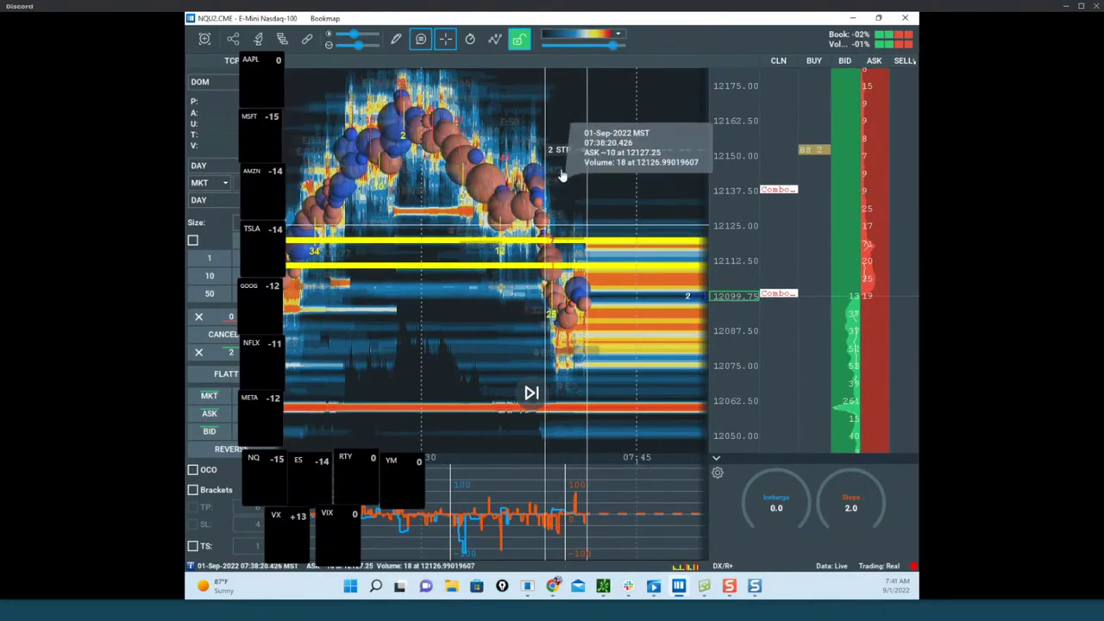
pyautogui.moveTo(609, 239); pyautogui.dragTo(624, 190)
pyautogui.scroll(-2, 685, 322)
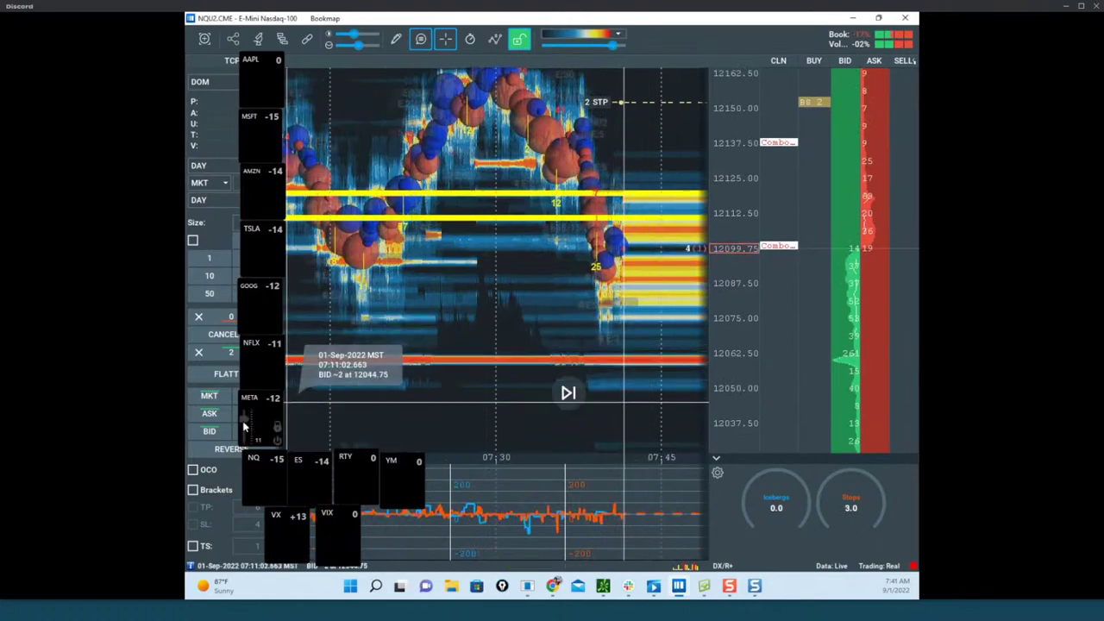
pyautogui.moveTo(257, 400); pyautogui.dragTo(17, 409)
pyautogui.scroll(-2, 603, 296)
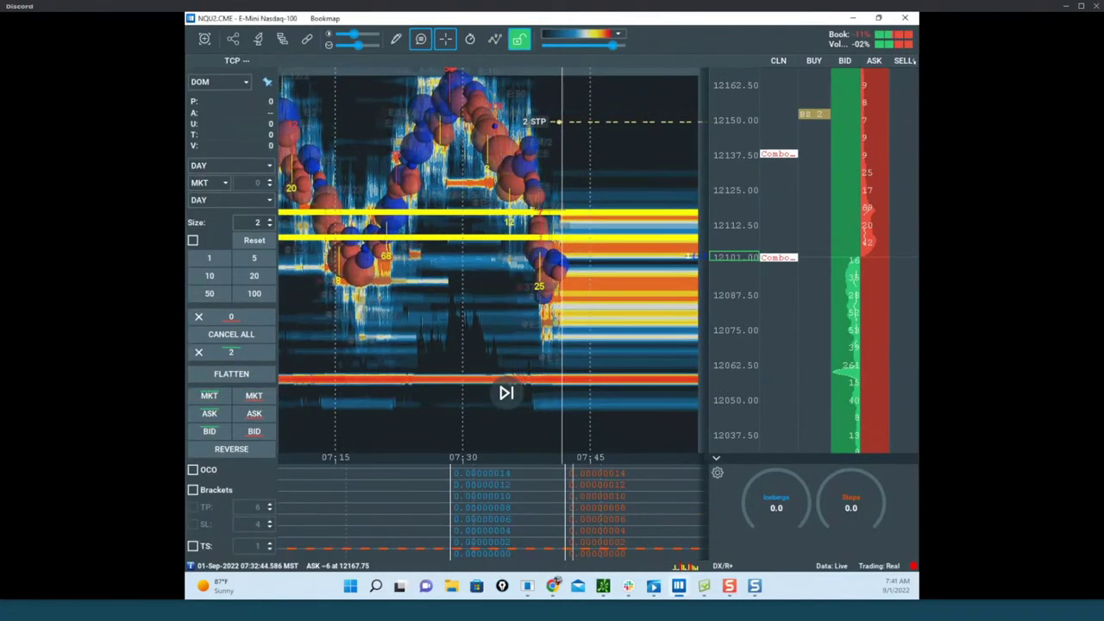
# Circle and underline the resting liquidity band near 12060 on the Nasdaq chart with freehand pen strokes.
pyautogui.moveTo(662, 358)
pyautogui.mouseDown()
pyautogui.moveTo(653, 371)
pyautogui.moveTo(200, 378)
pyautogui.moveTo(748, 362)
pyautogui.mouseUp()
pyautogui.moveTo(295, 402); pyautogui.dragTo(626, 365)
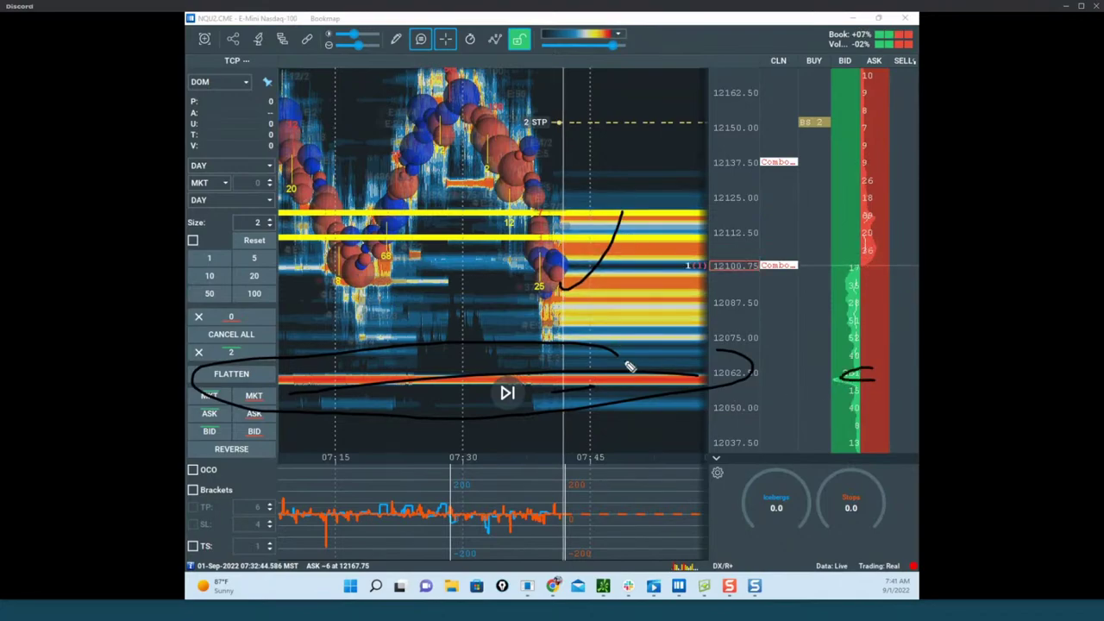
pyautogui.moveTo(630, 367)
pyautogui.mouseDown()
pyautogui.moveTo(535, 411)
pyautogui.moveTo(762, 397)
pyautogui.mouseUp()
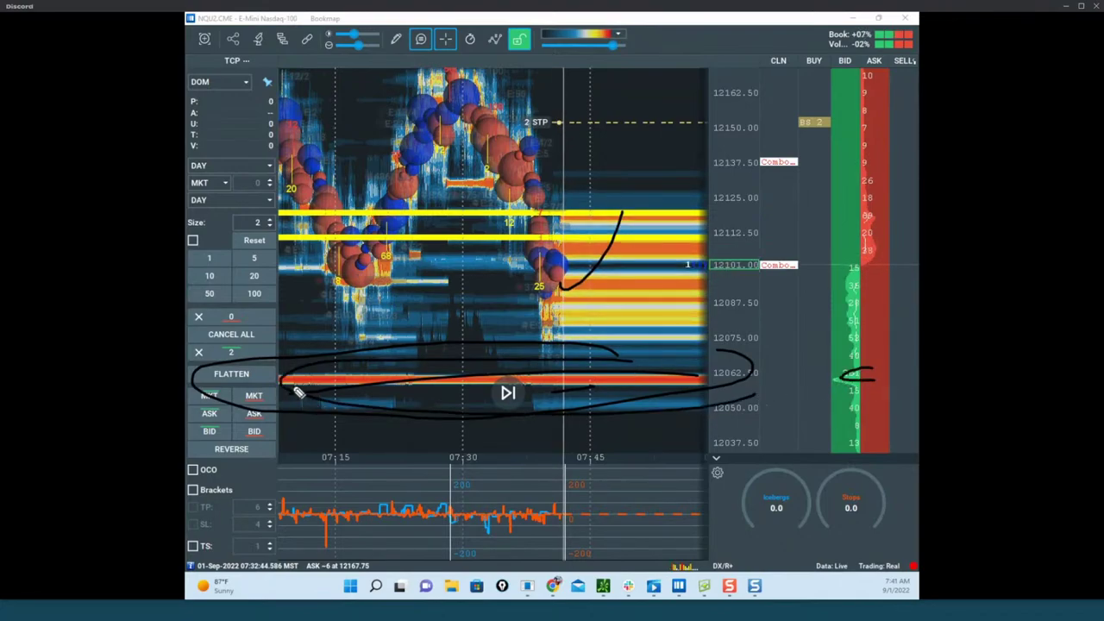
pyautogui.moveTo(298, 394); pyautogui.dragTo(620, 383)
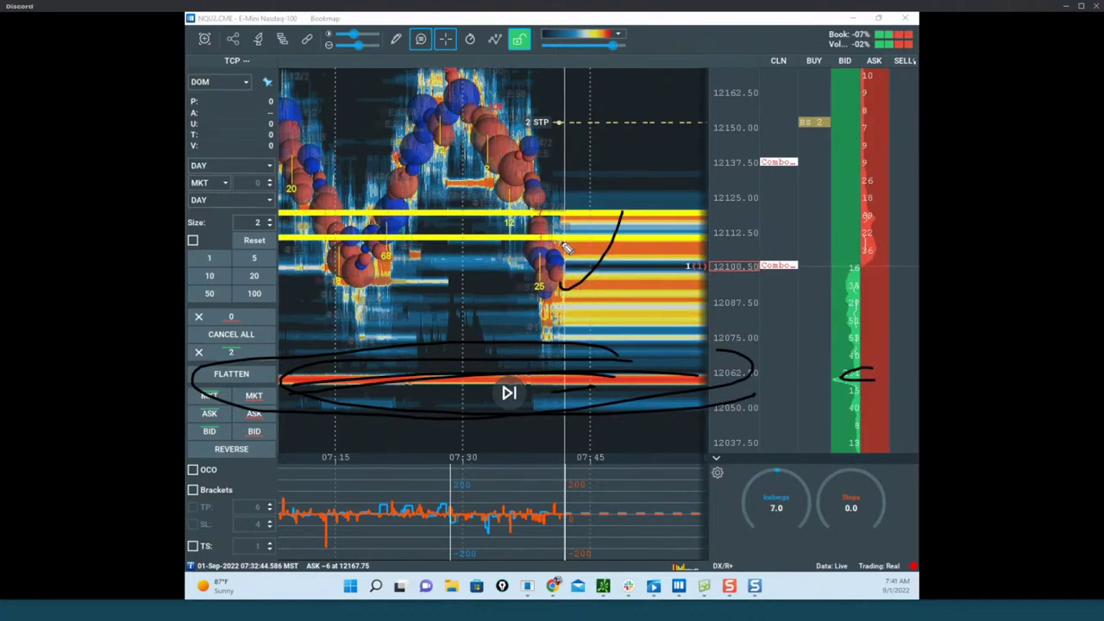
# Mark the current time with a vertical pen stroke, circle the resting liquidity between about 12075 and 12112, and erase the strokes.
pyautogui.moveTo(564, 235); pyautogui.dragTo(564, 549)
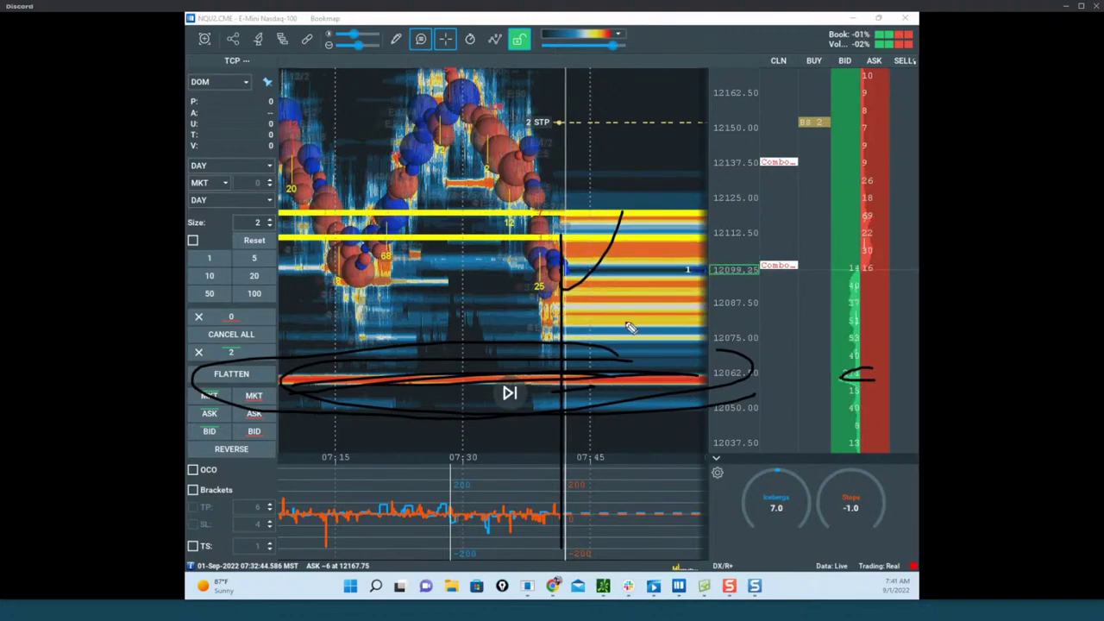
pyautogui.moveTo(668, 232); pyautogui.dragTo(714, 336)
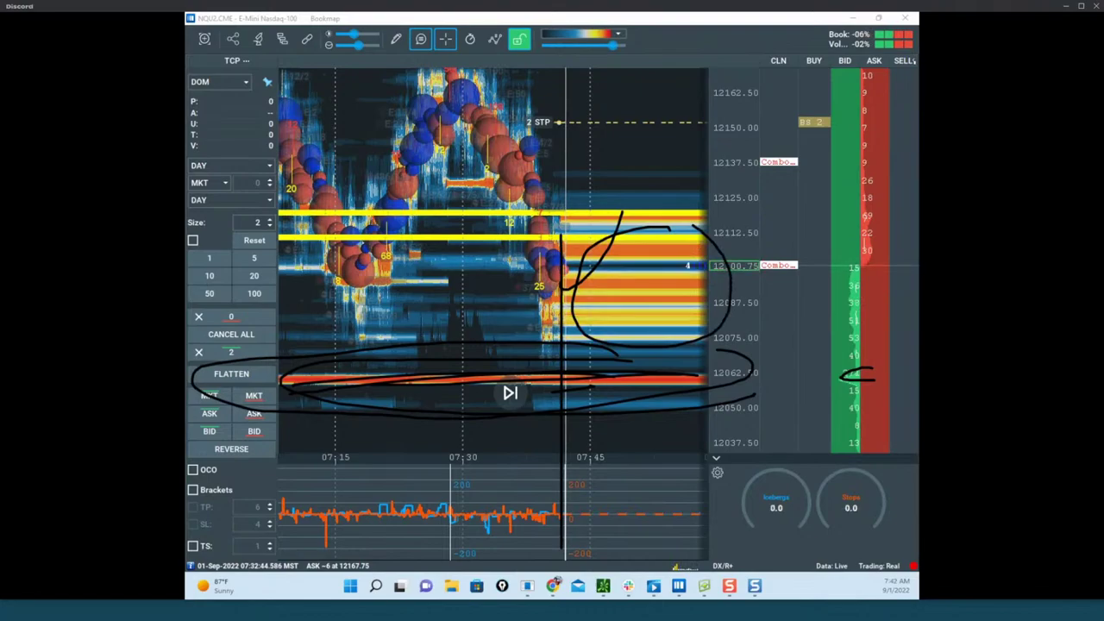
pyautogui.press('e')
# Circle the liquidity near 12060 and the resting orders around 12100, with strokes dropping from price toward the lower band, and clear the ink.
pyautogui.moveTo(672, 358)
pyautogui.mouseDown()
pyautogui.moveTo(287, 374)
pyautogui.moveTo(655, 400)
pyautogui.mouseUp()
pyautogui.moveTo(657, 193)
pyautogui.mouseDown()
pyautogui.moveTo(699, 263)
pyautogui.moveTo(707, 231)
pyautogui.mouseUp()
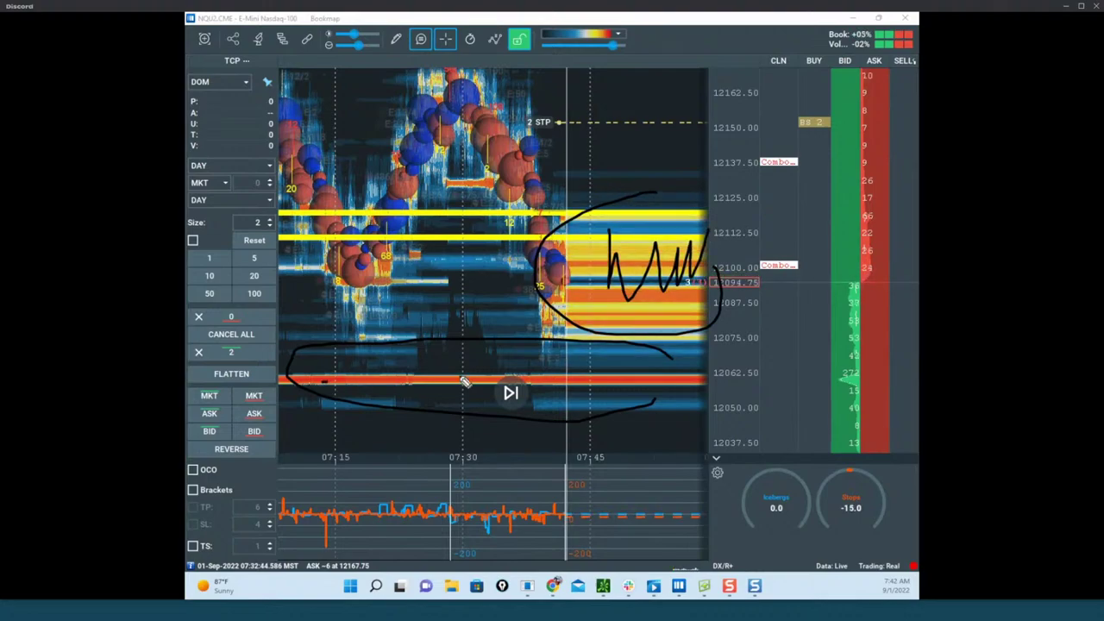
pyautogui.moveTo(464, 382); pyautogui.dragTo(608, 377)
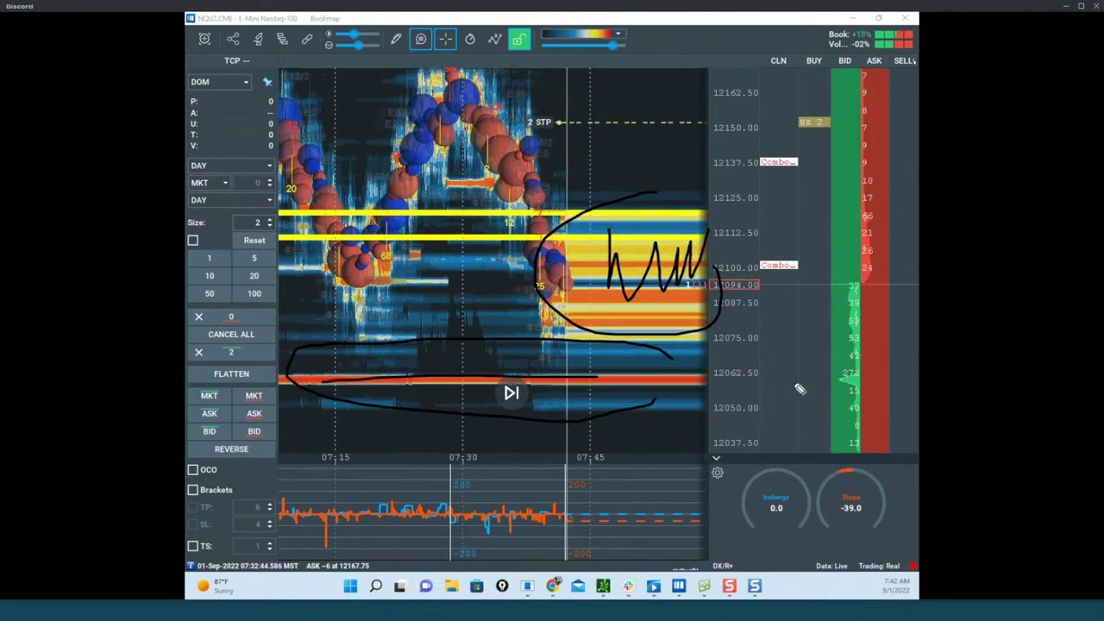
pyautogui.moveTo(578, 291); pyautogui.dragTo(594, 366)
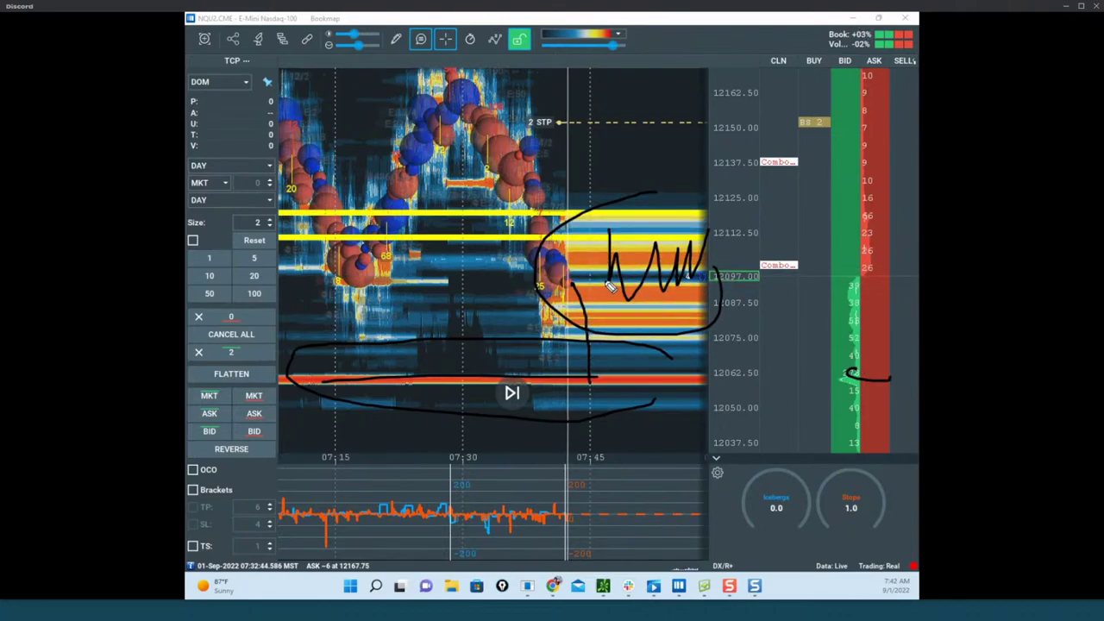
pyautogui.moveTo(548, 285); pyautogui.dragTo(588, 319)
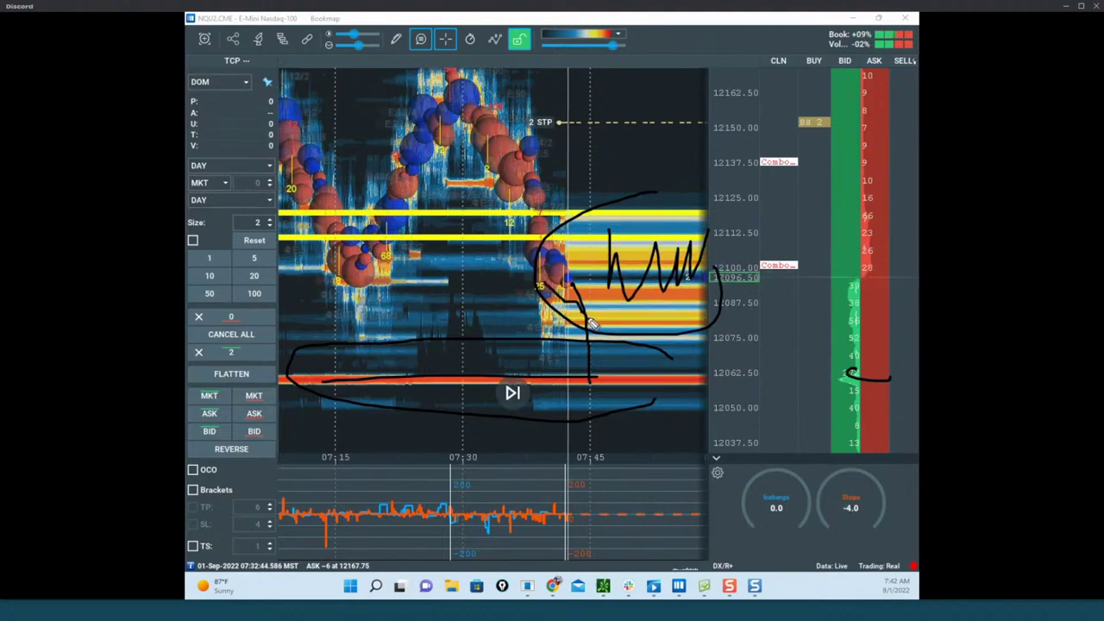
pyautogui.click(615, 59)
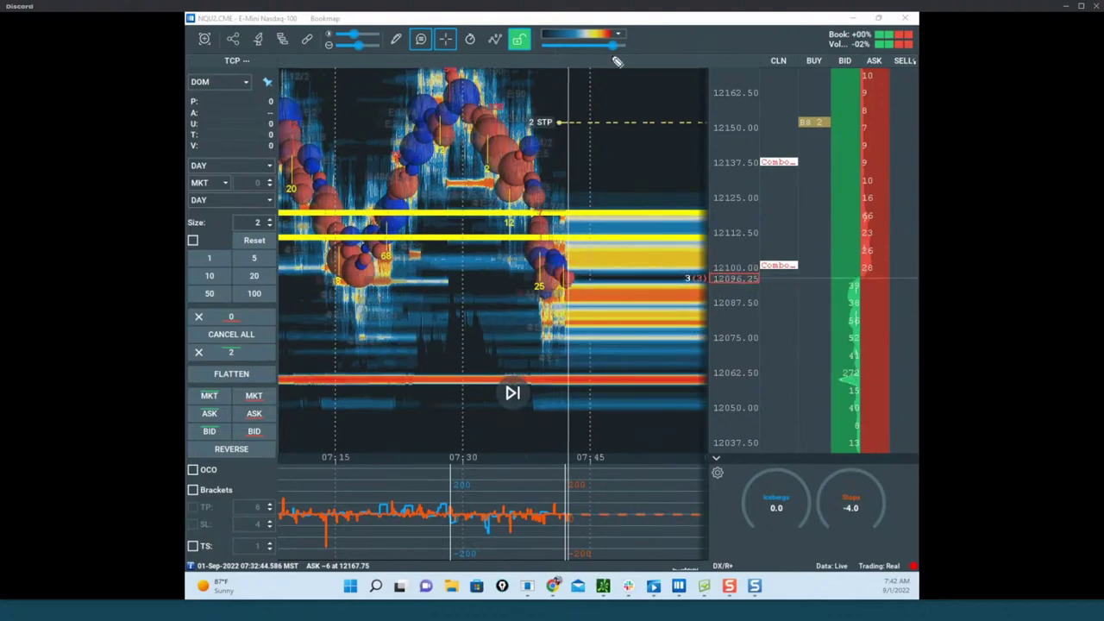
# Circle the band near 12060 and erase it, sketch a projected drop through that band with a rebound, and clear the ink.
pyautogui.moveTo(342, 386)
pyautogui.mouseDown()
pyautogui.moveTo(680, 379)
pyautogui.moveTo(673, 343)
pyautogui.moveTo(342, 385)
pyautogui.mouseUp()
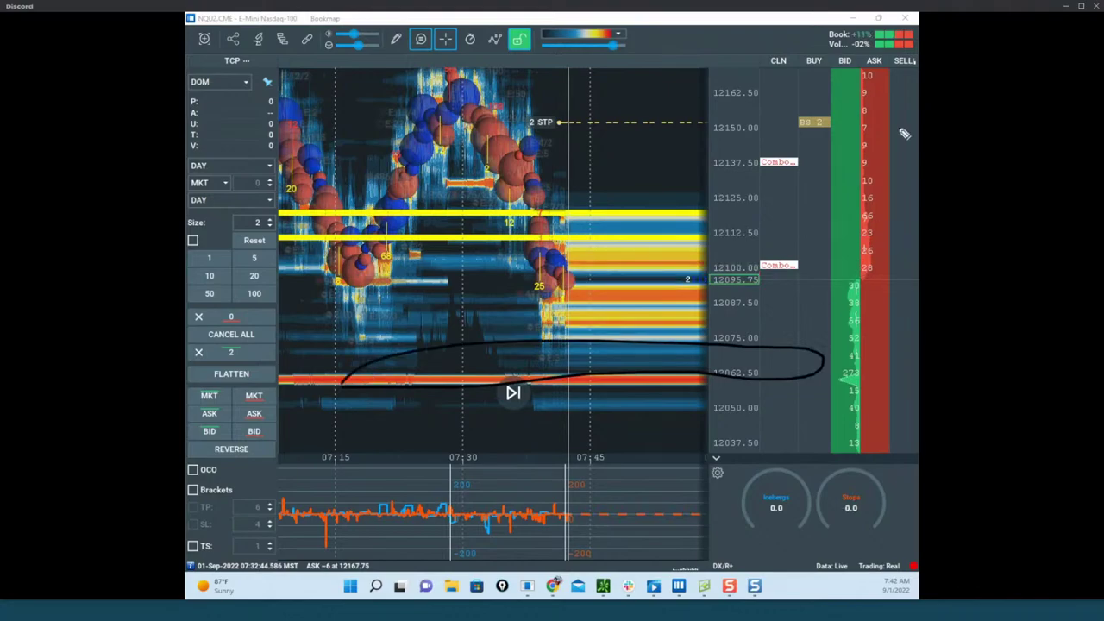
pyautogui.press('e')
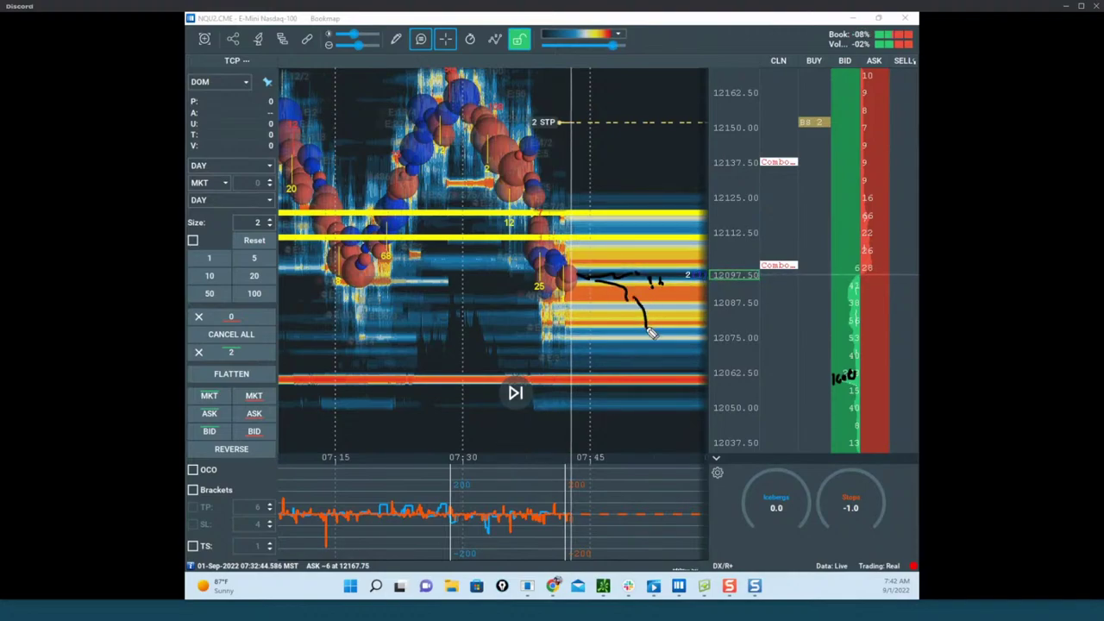
pyautogui.moveTo(631, 382); pyautogui.dragTo(651, 387)
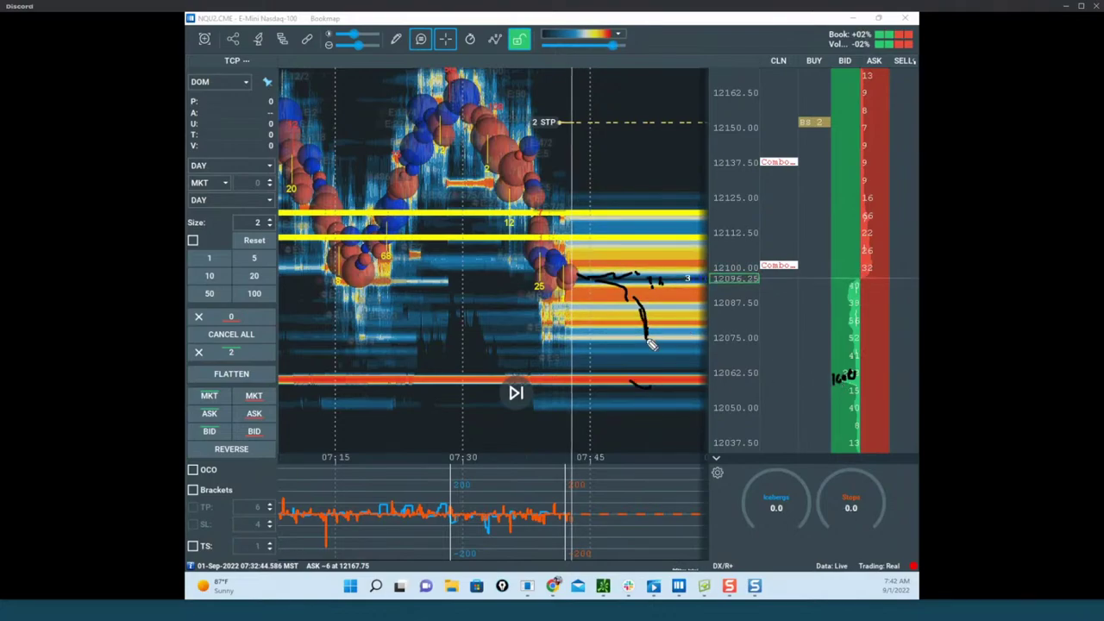
pyautogui.moveTo(873, 254); pyautogui.dragTo(868, 309)
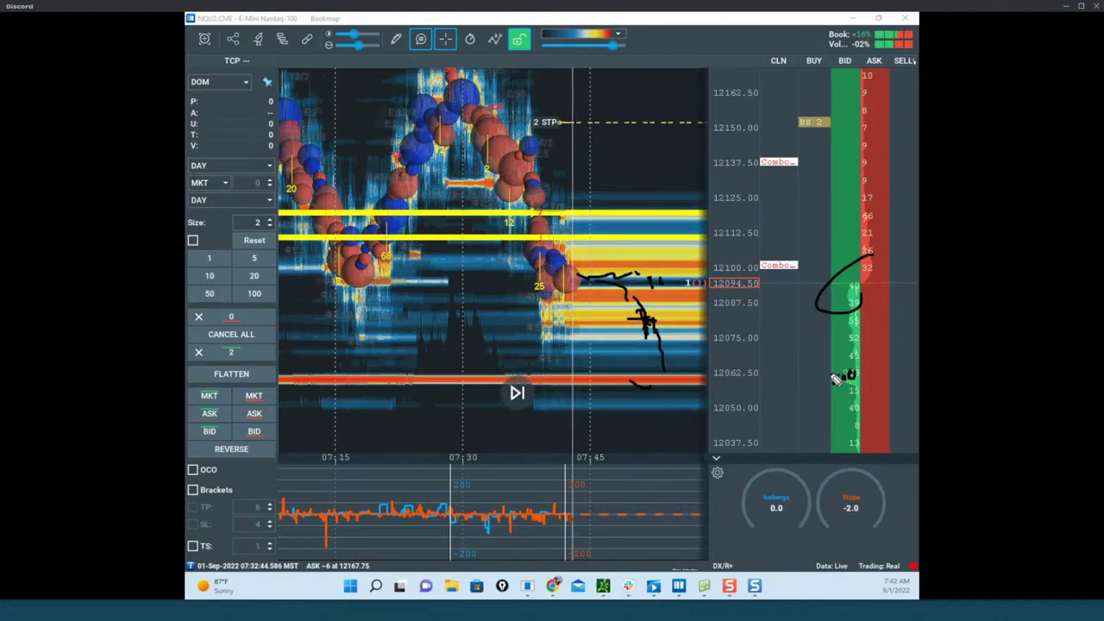
pyautogui.moveTo(877, 361); pyautogui.dragTo(888, 385)
pyautogui.moveTo(648, 348)
pyautogui.mouseDown()
pyautogui.moveTo(682, 404)
pyautogui.moveTo(681, 366)
pyautogui.mouseUp()
pyautogui.moveTo(684, 359)
pyautogui.mouseDown()
pyautogui.moveTo(730, 395)
pyautogui.moveTo(773, 218)
pyautogui.mouseUp()
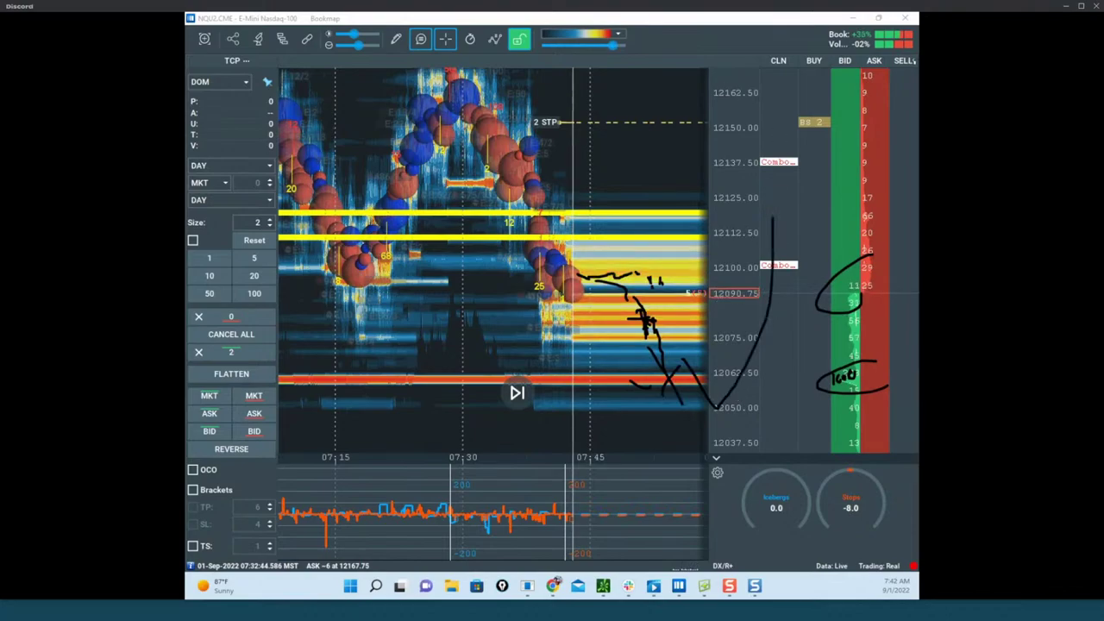
pyautogui.press('Escape')
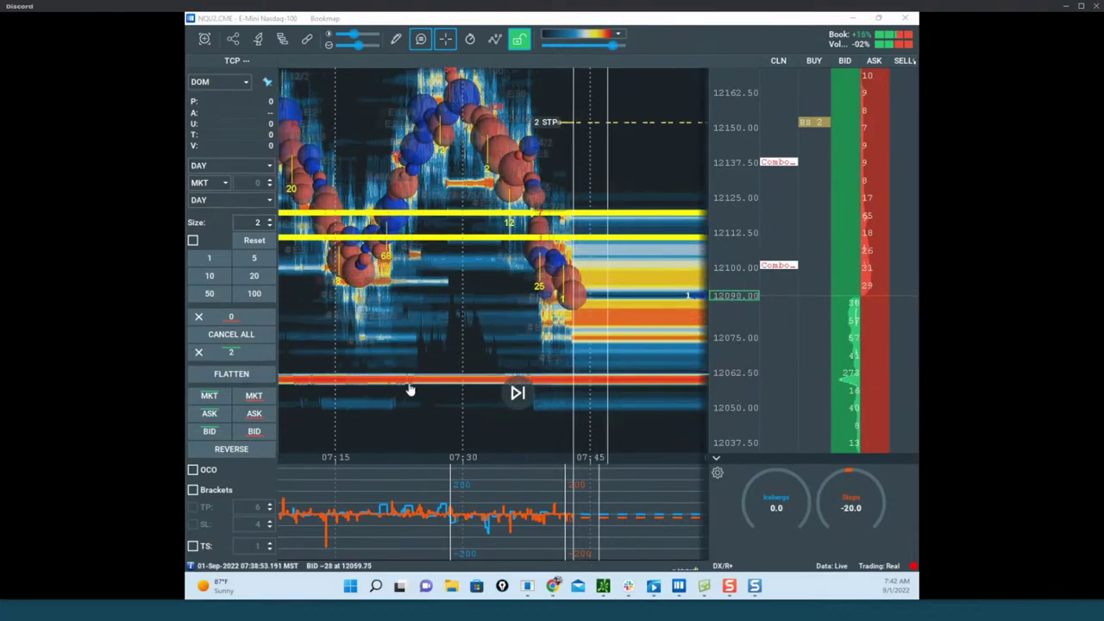
# On a wider view from 07:00 to 08:30, circle the zone between the two yellow lines and the band near 12060, and clear the ink.
pyautogui.scroll(-3, 414, 308)
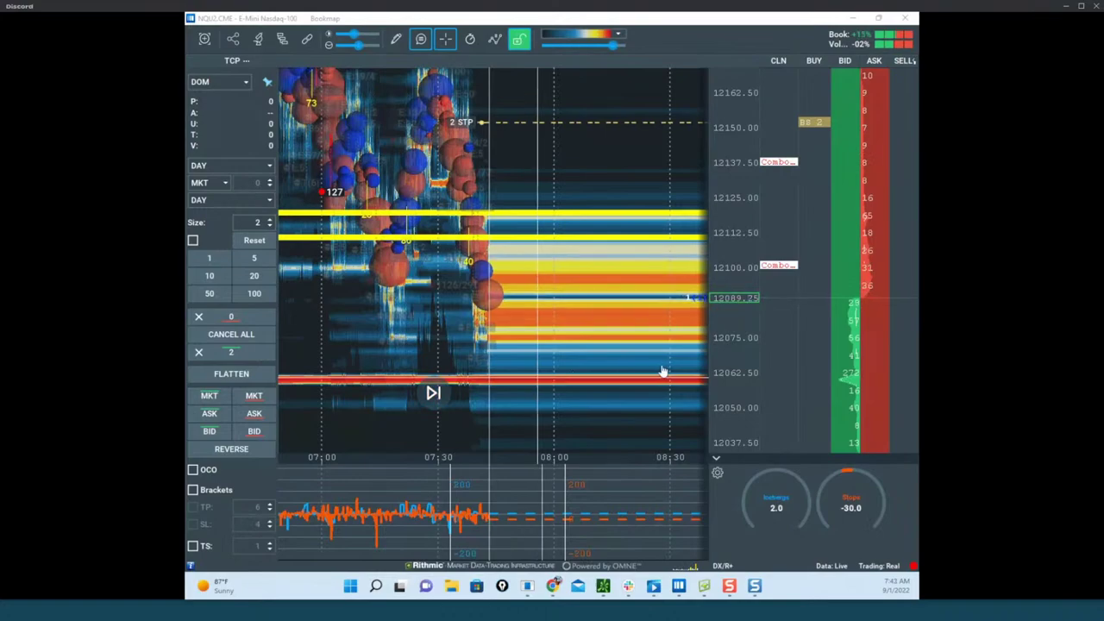
pyautogui.moveTo(599, 344); pyautogui.dragTo(647, 345)
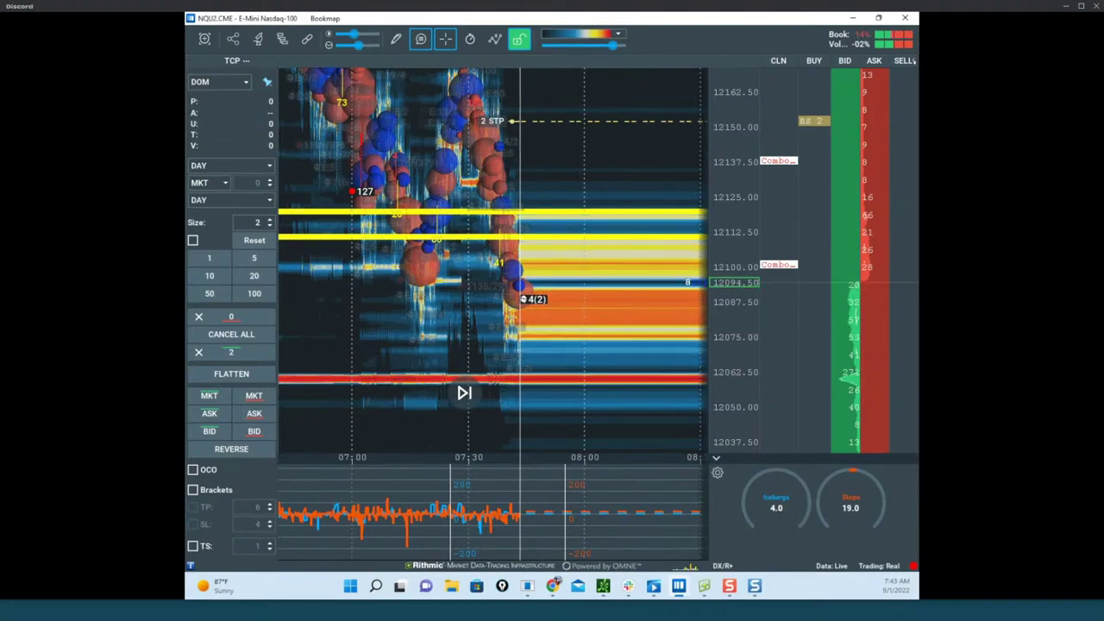
pyautogui.hotkey('ctrl', 'shift', '6')
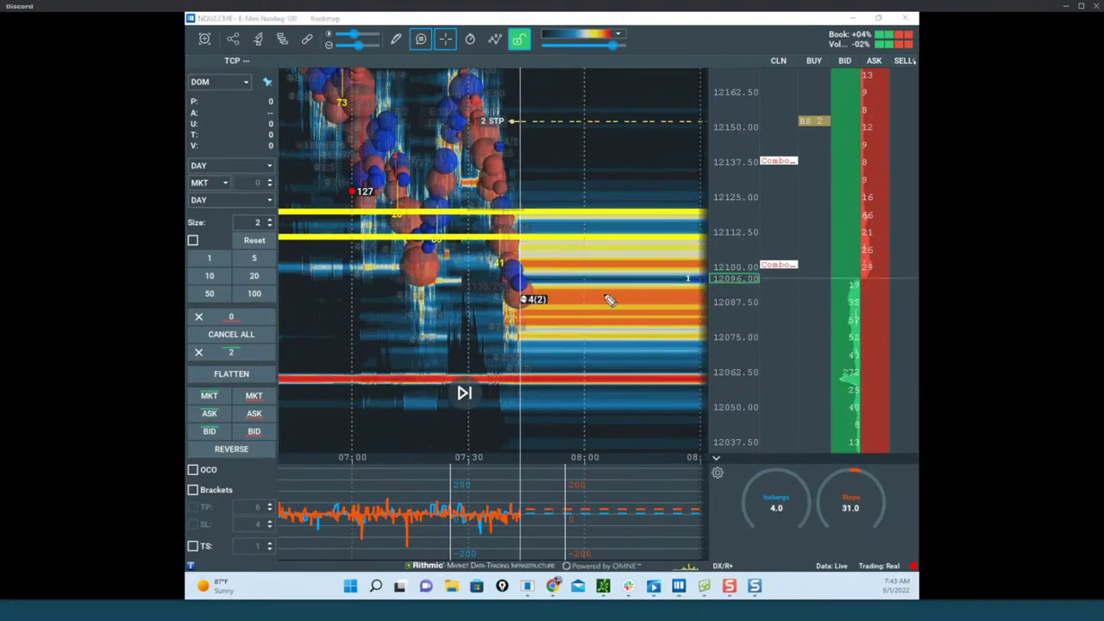
pyautogui.moveTo(549, 217); pyautogui.dragTo(521, 210)
pyautogui.moveTo(655, 369)
pyautogui.mouseDown()
pyautogui.moveTo(538, 419)
pyautogui.moveTo(684, 382)
pyautogui.mouseUp()
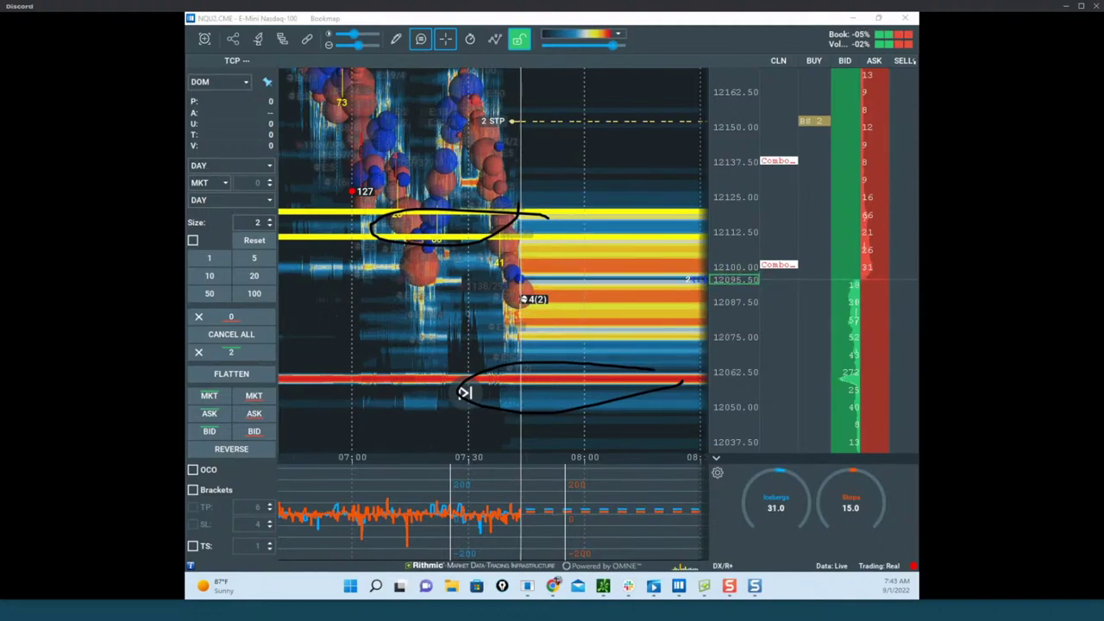
pyautogui.press('Escape')
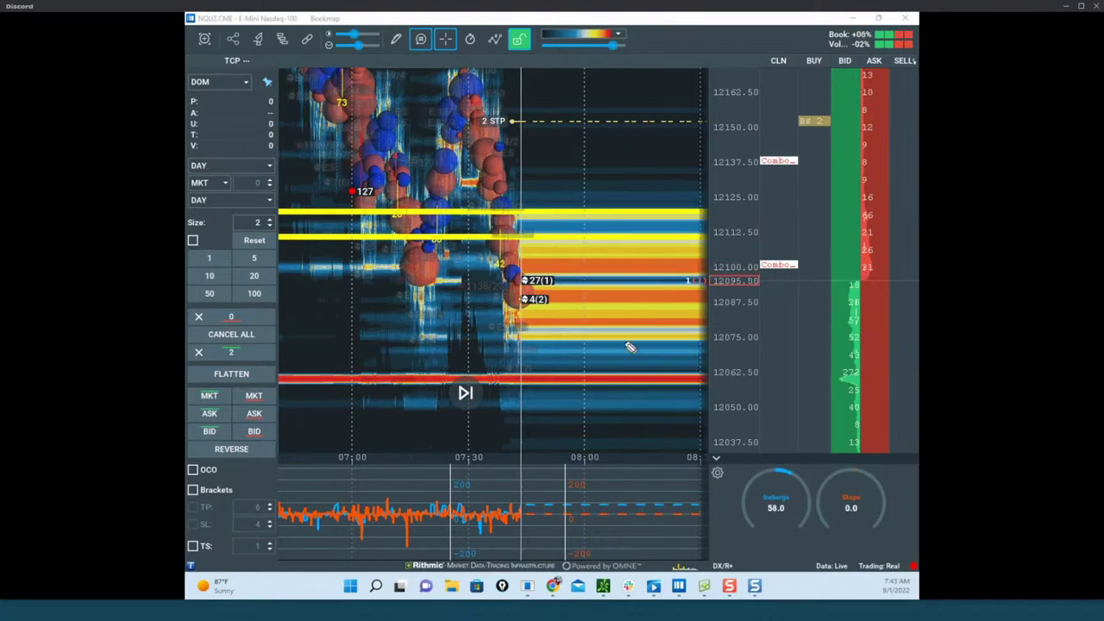
# Circle the liquidity band near 12060, draw an arrow from it back to the latest trades, and clear the ink.
pyautogui.moveTo(629, 345)
pyautogui.mouseDown()
pyautogui.moveTo(291, 357)
pyautogui.moveTo(639, 394)
pyautogui.mouseUp()
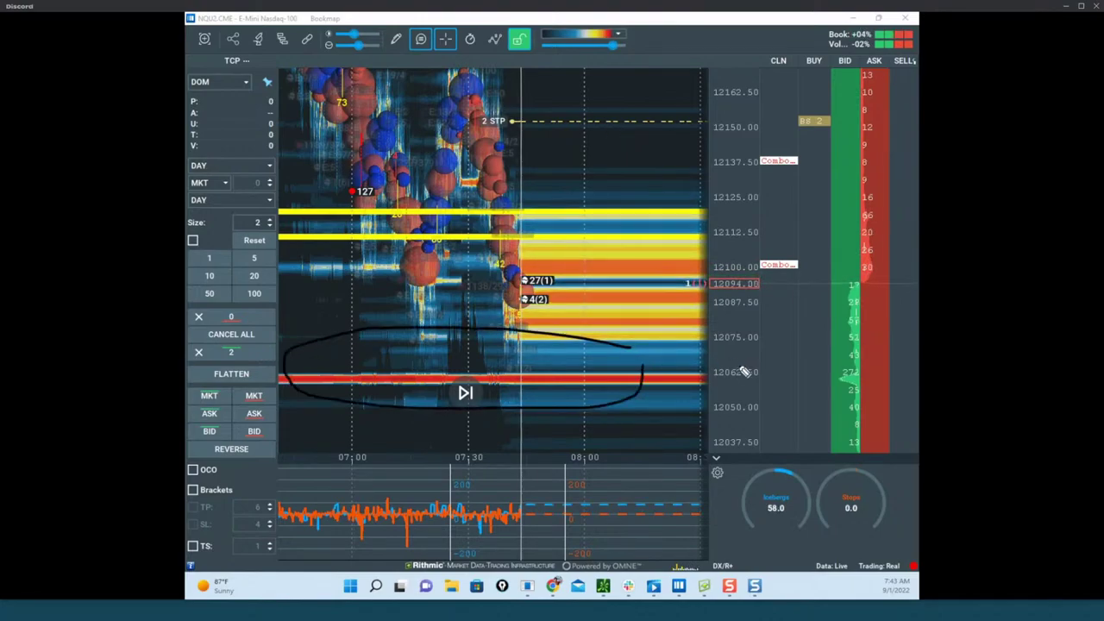
pyautogui.moveTo(541, 297); pyautogui.dragTo(605, 419)
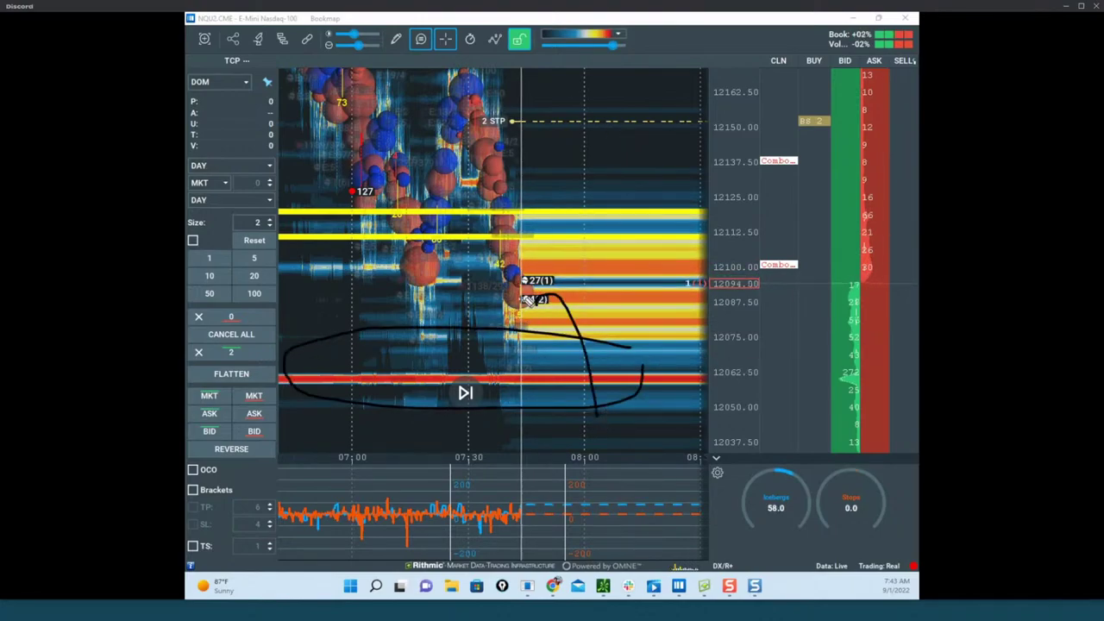
pyautogui.moveTo(523, 297); pyautogui.dragTo(561, 311)
pyautogui.moveTo(533, 299); pyautogui.dragTo(539, 325)
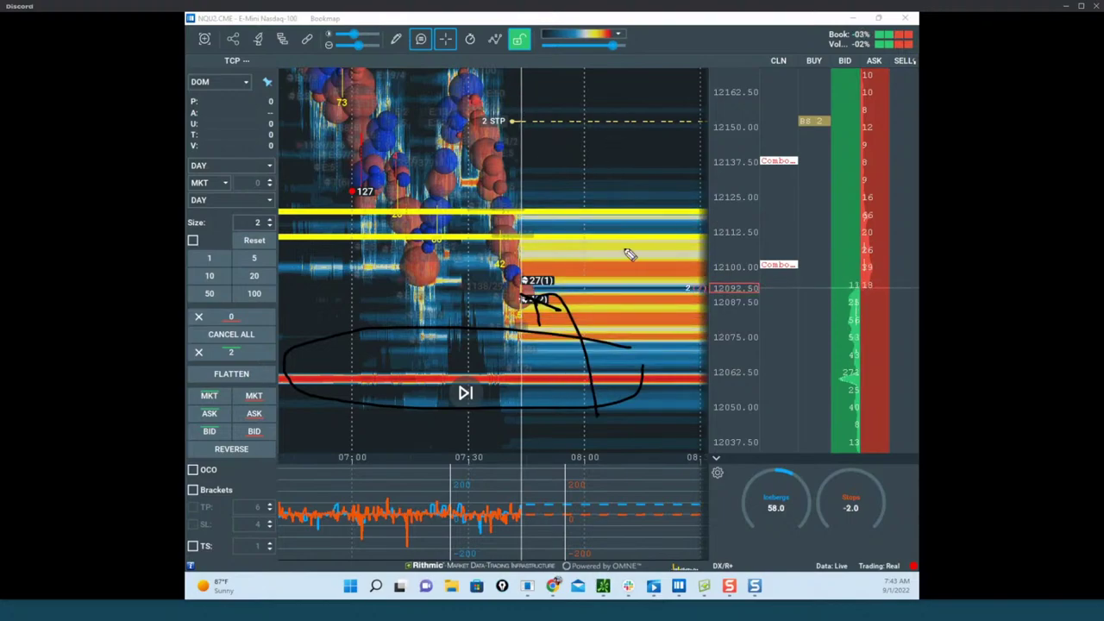
pyautogui.press('Escape')
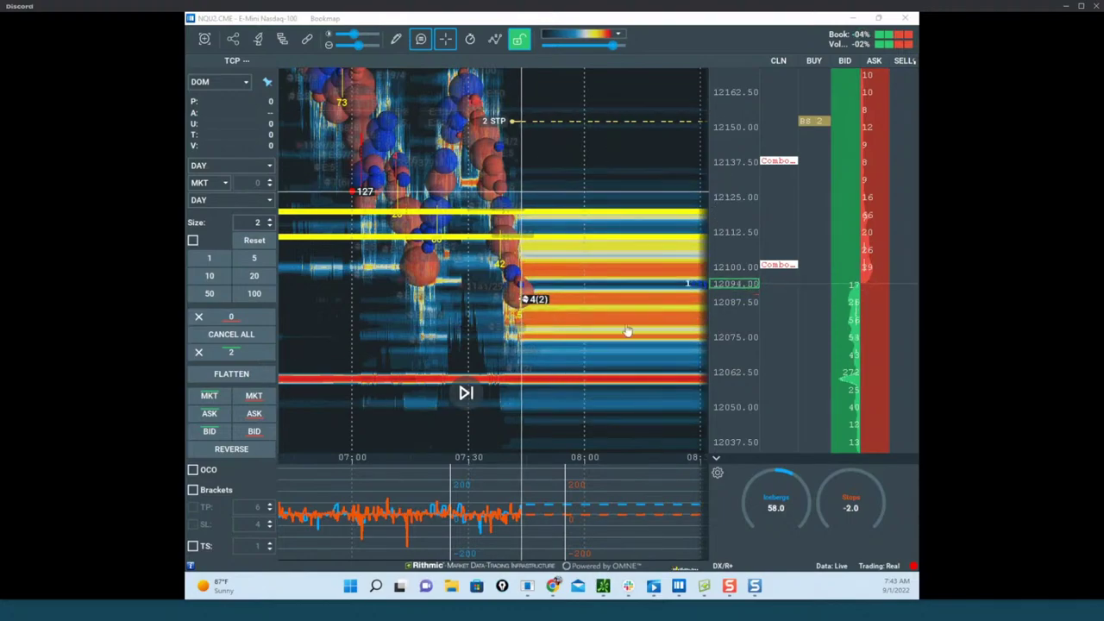
# Draw a horizontal line at about 12088.75, just above the large sell cluster marked 135 near 07:43:47, and leave drawing mode.
pyautogui.scroll(-2, 727, 259)
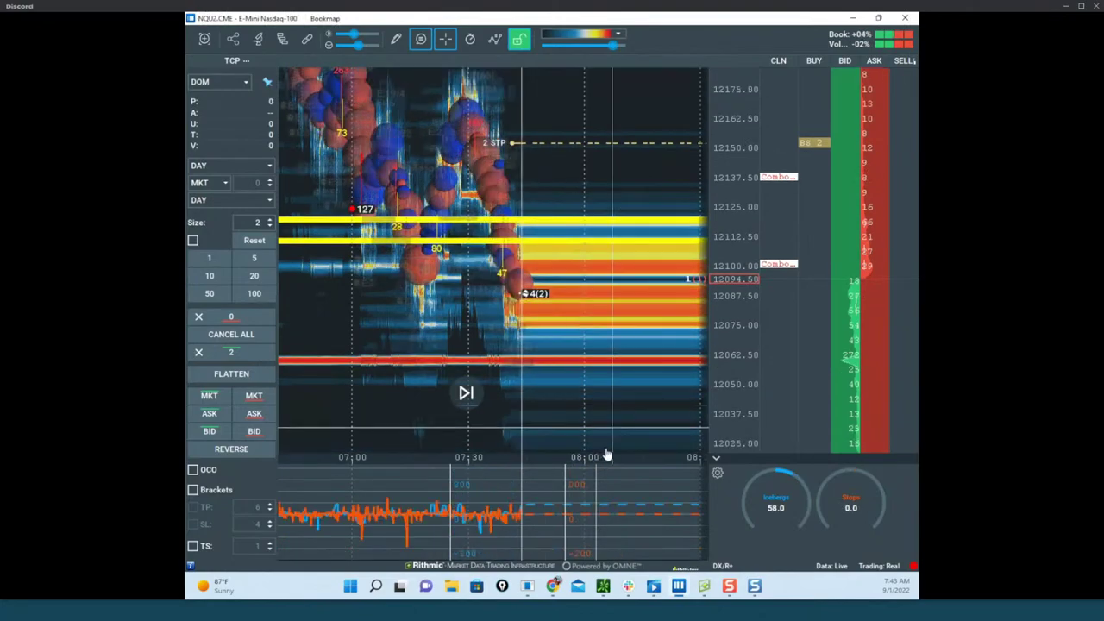
pyautogui.moveTo(723, 316); pyautogui.dragTo(724, 296)
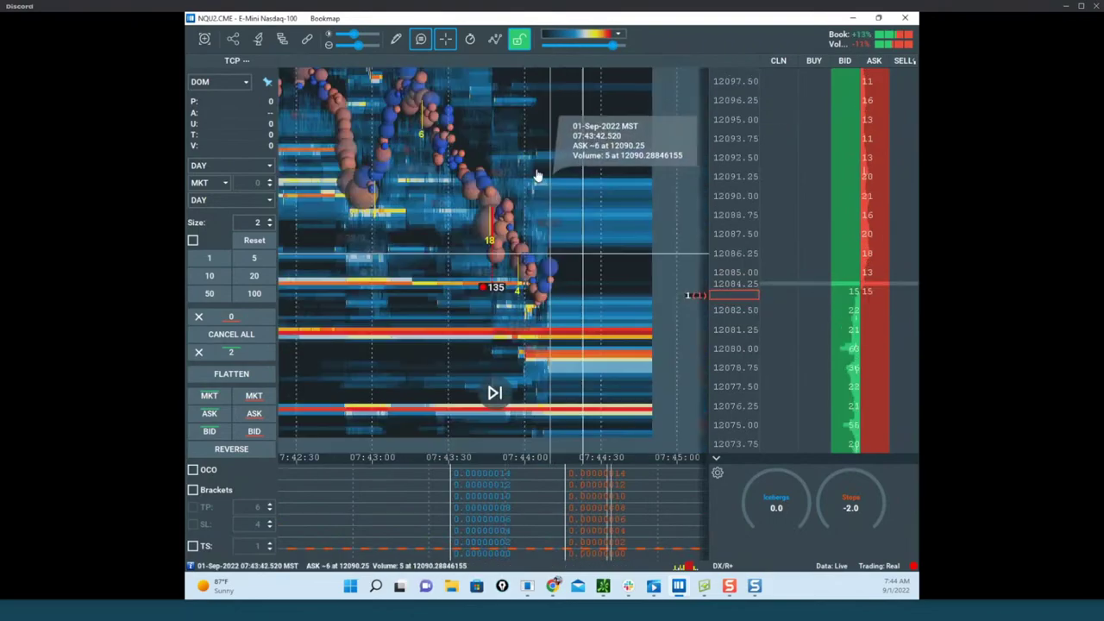
pyautogui.click(396, 39)
pyautogui.click(445, 186)
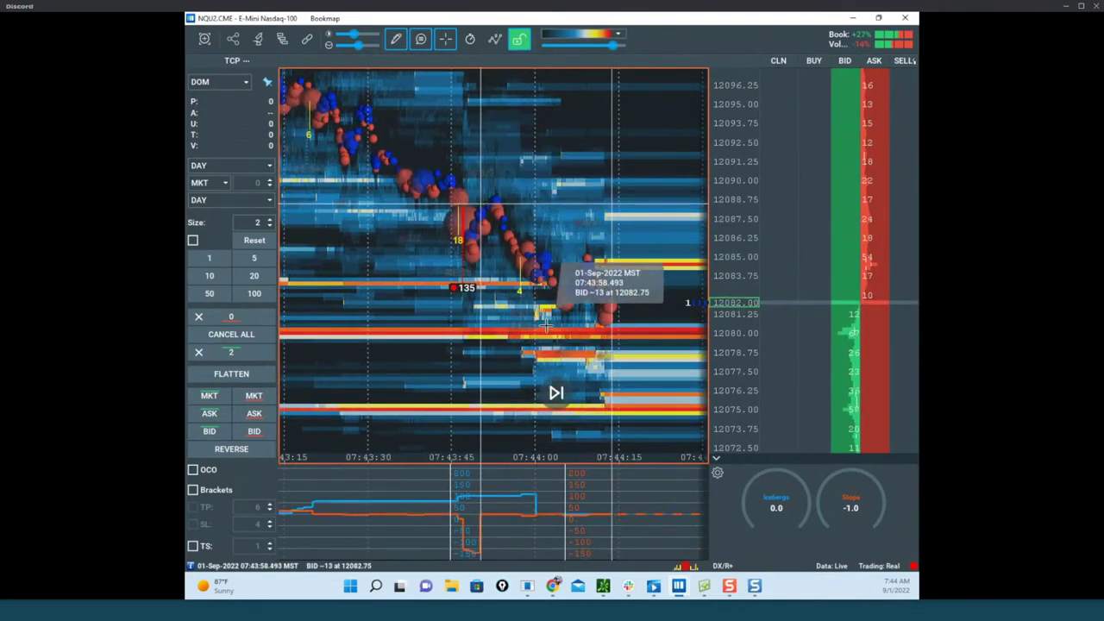
pyautogui.scroll(-5, 739, 251)
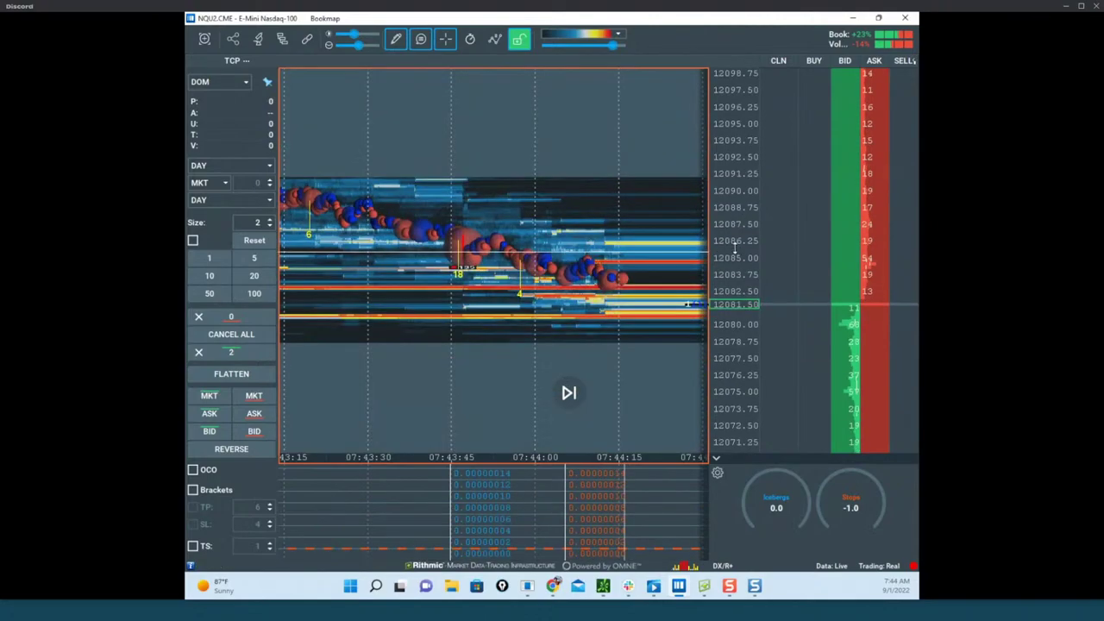
pyautogui.scroll(4, 733, 226)
pyautogui.scroll(4, 476, 224)
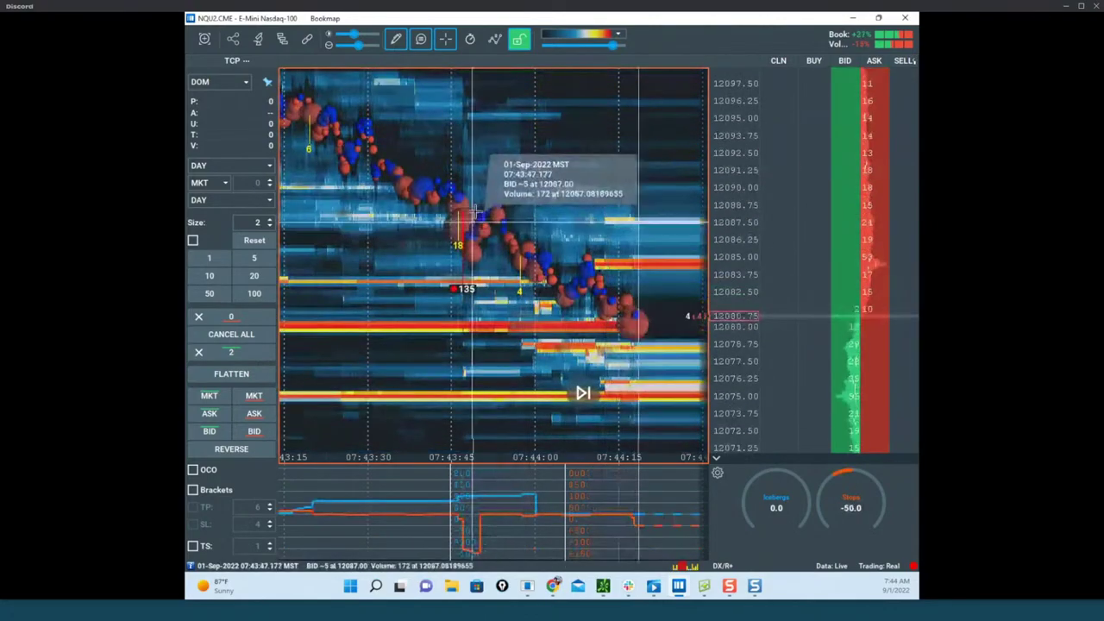
pyautogui.scroll(3, 429, 196)
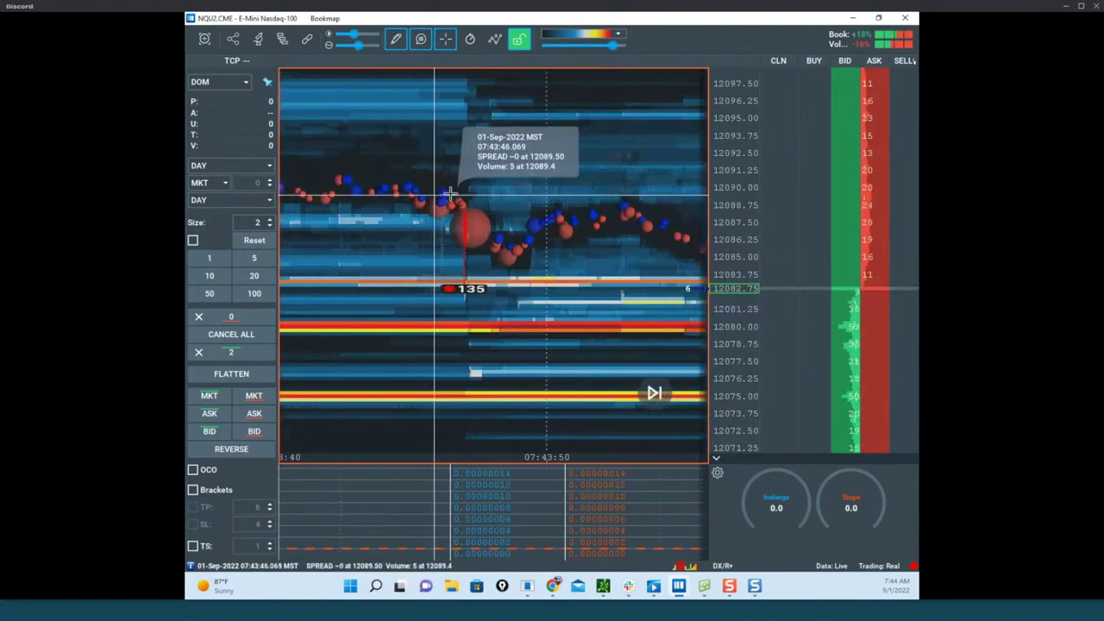
pyautogui.scroll(5, 542, 164)
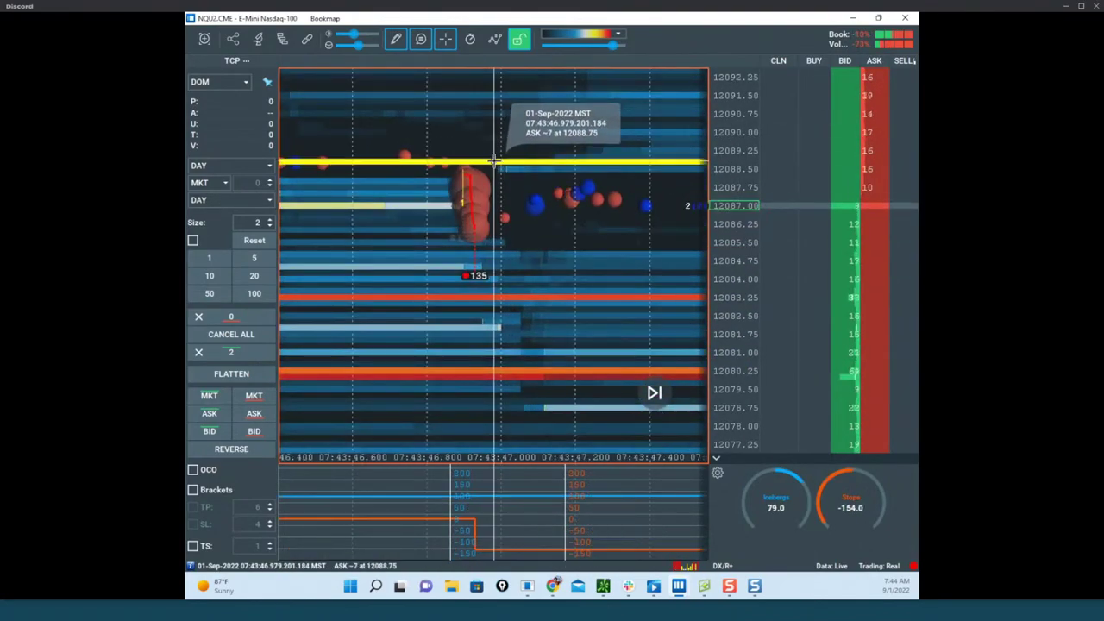
pyautogui.scroll(-3, 496, 172)
pyautogui.scroll(-3, 559, 241)
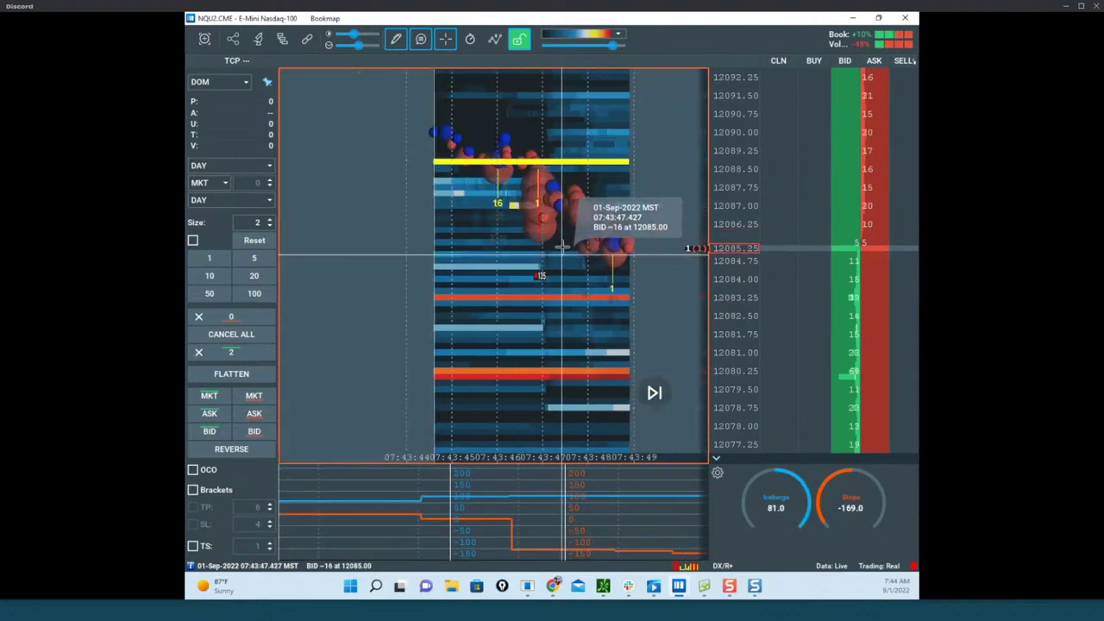
pyautogui.click(395, 39)
pyautogui.click(418, 69)
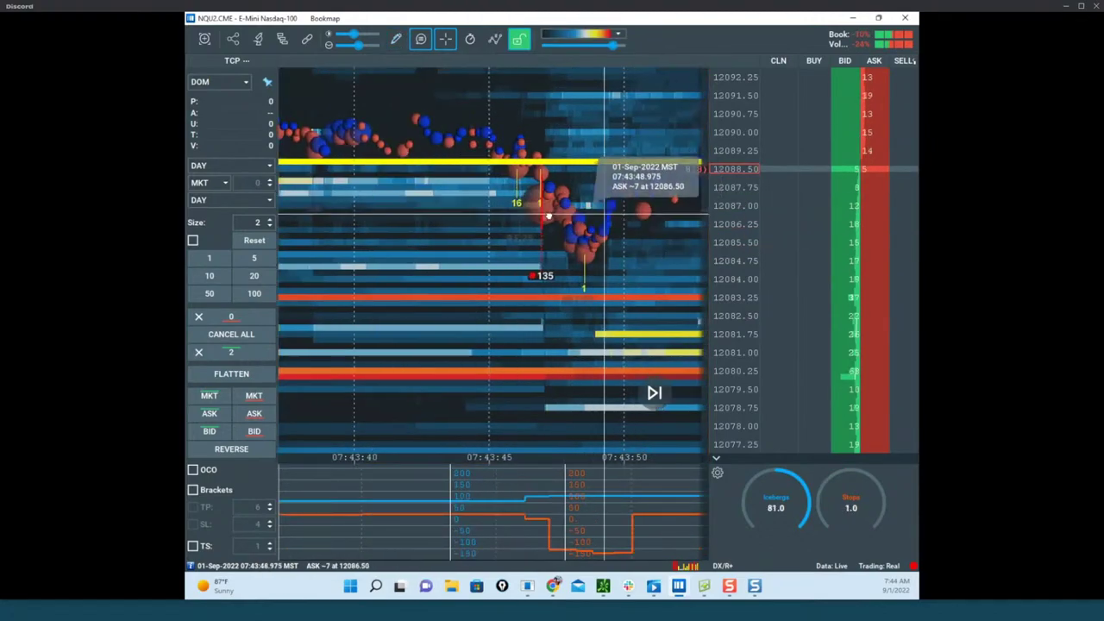
# Draw a second horizontal line at about 12084.50 below the 135-marked sell cluster and bring the stock and index widgets back on screen.
pyautogui.scroll(-3, 539, 207)
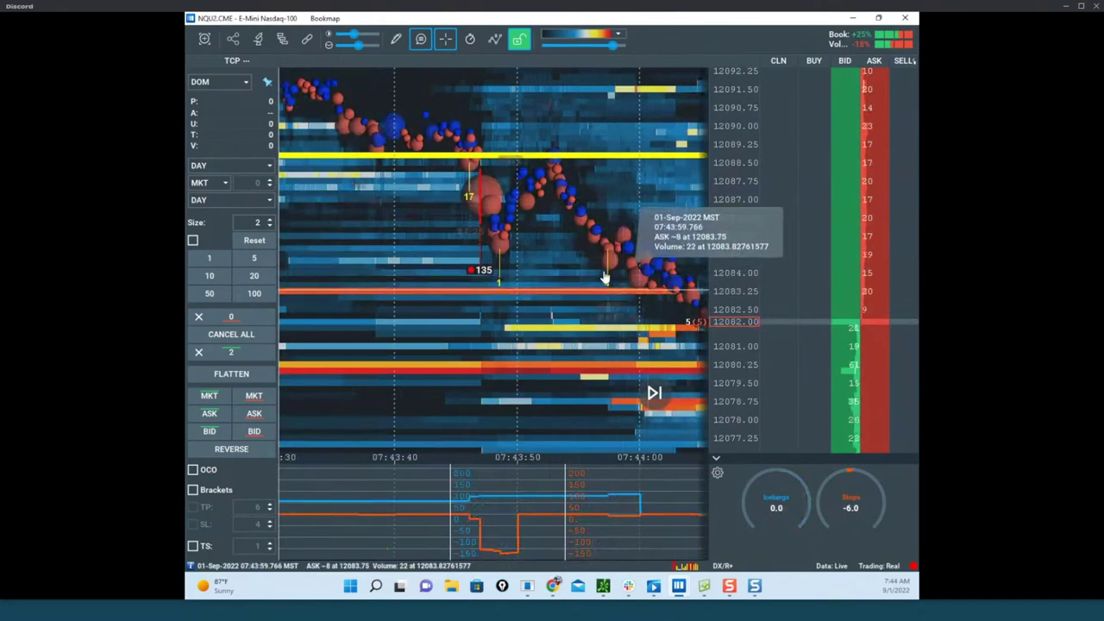
pyautogui.scroll(3, 470, 254)
pyautogui.scroll(2, 498, 261)
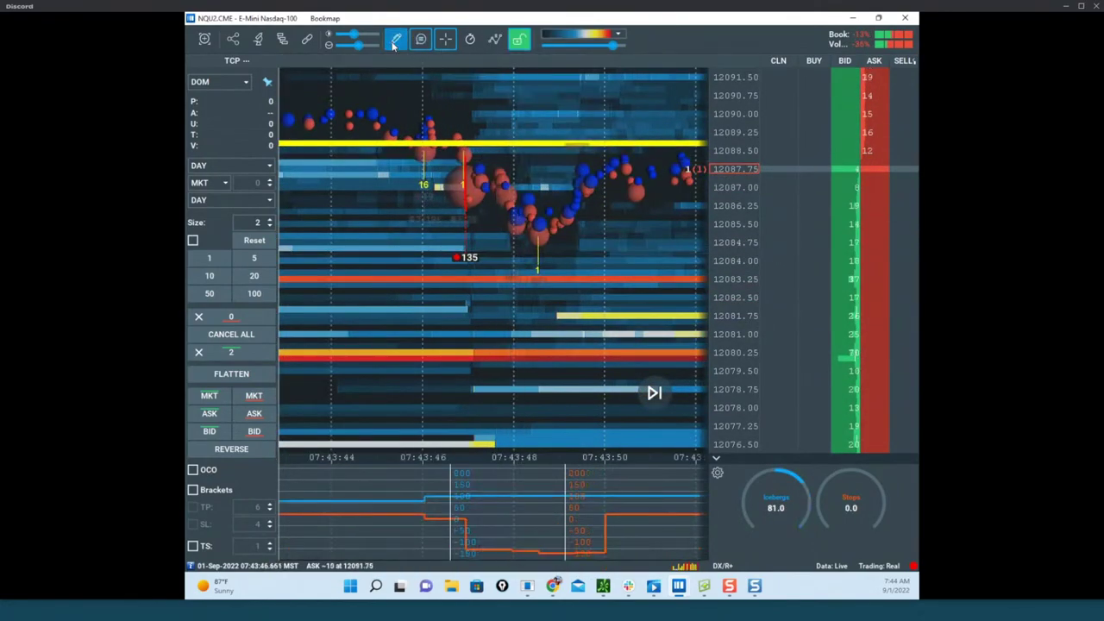
pyautogui.click(396, 39)
pyautogui.click(458, 184)
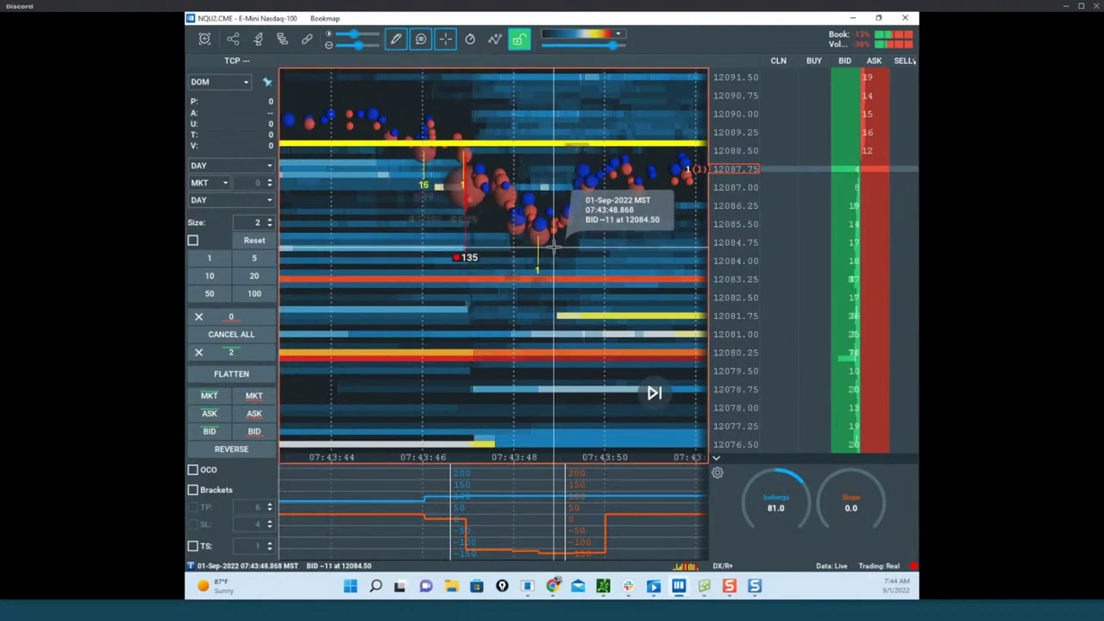
pyautogui.moveTo(186, 259); pyautogui.dragTo(226, 289)
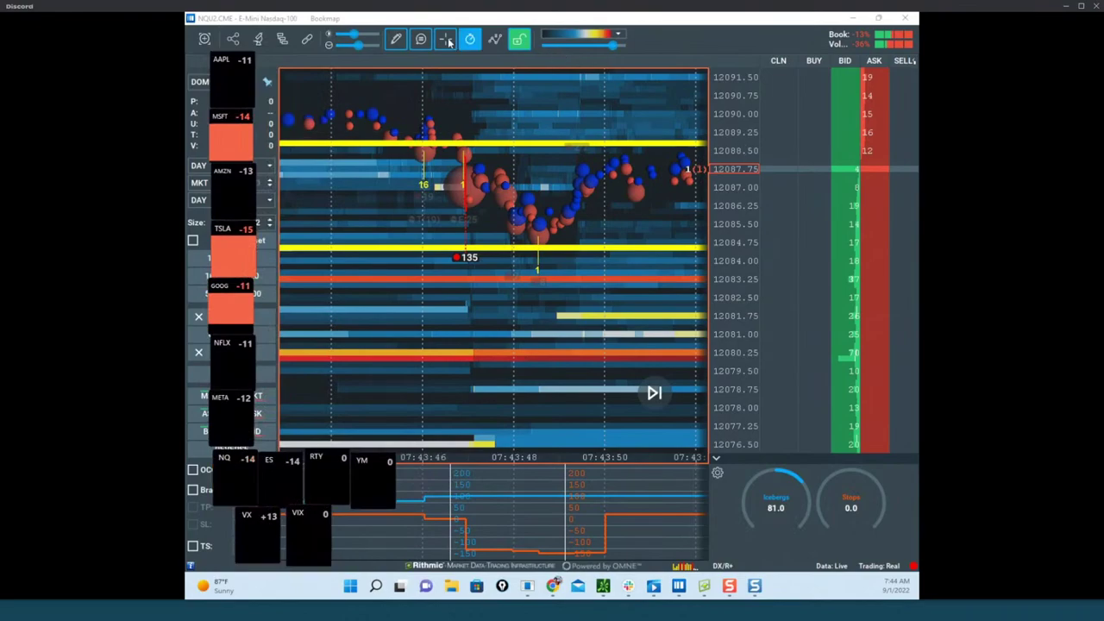
# Leave drawing mode and follow the Nasdaq sell-off from the 135-marked cluster down toward the 12060 liquidity band.
pyautogui.click(400, 40)
pyautogui.click(418, 69)
pyautogui.moveTo(574, 198); pyautogui.dragTo(495, 197)
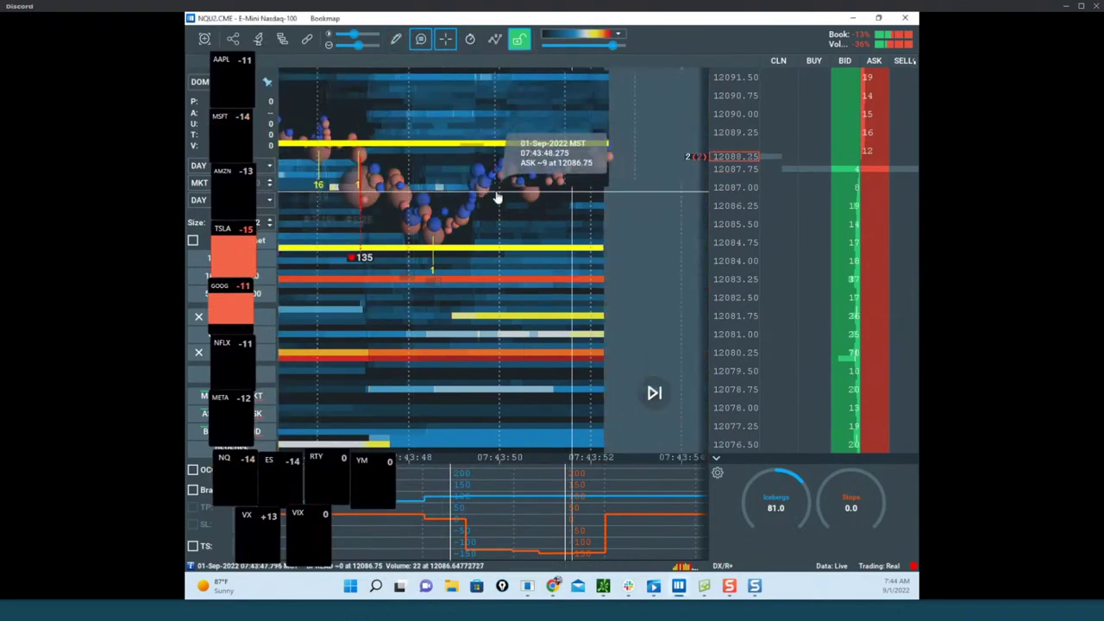
pyautogui.scroll(-8, 702, 204)
pyautogui.scroll(-2, 561, 211)
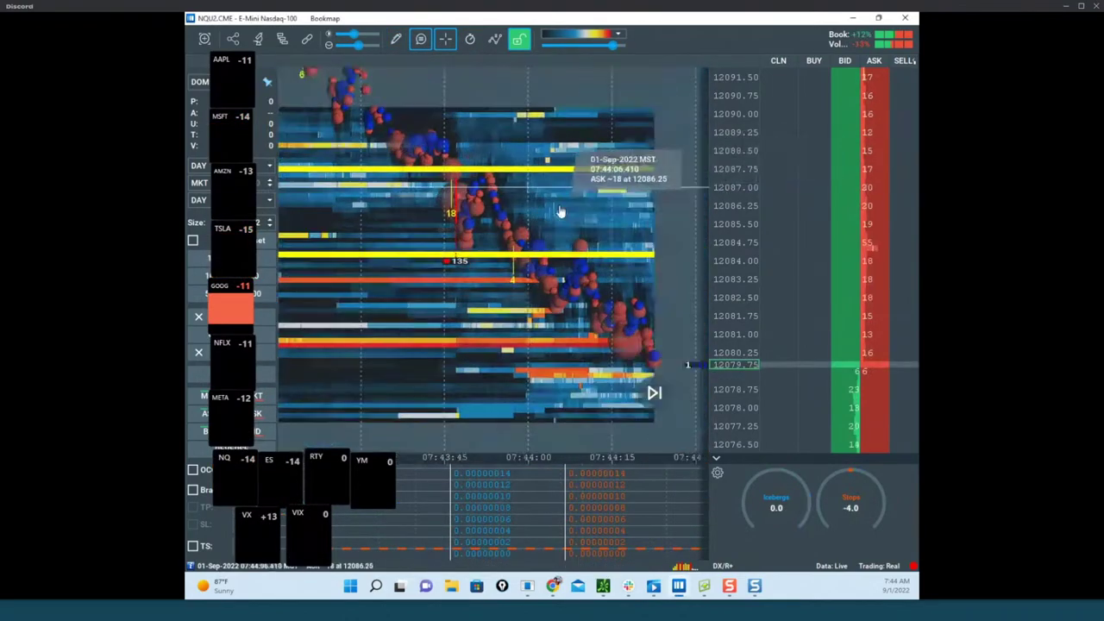
pyautogui.scroll(-2, 566, 204)
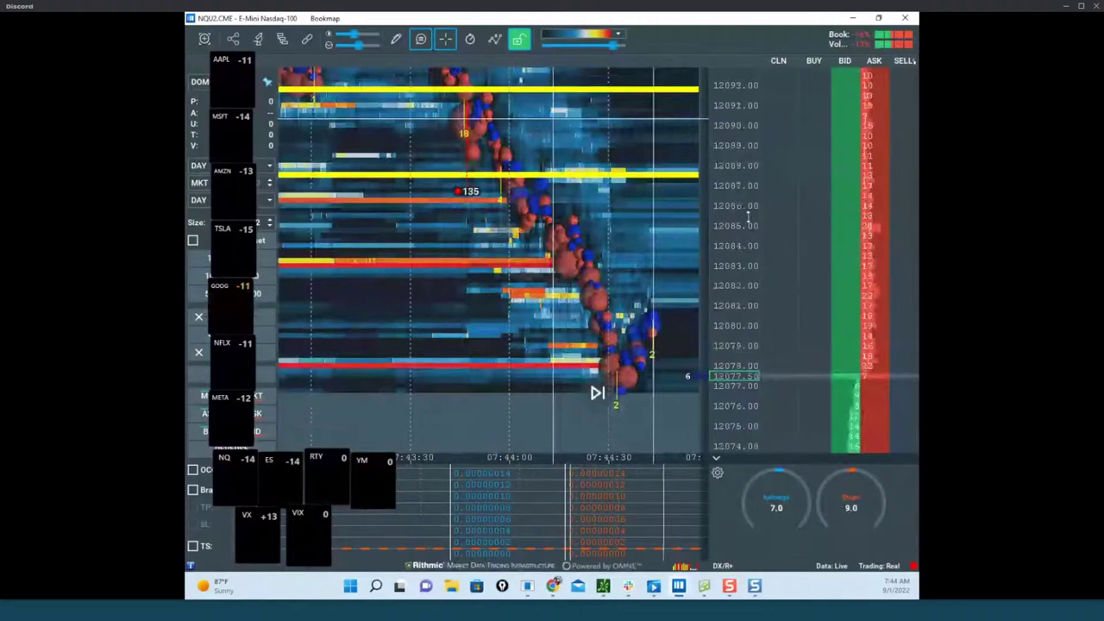
pyautogui.scroll(-2, 747, 214)
pyautogui.moveTo(678, 249); pyautogui.dragTo(647, 173)
pyautogui.scroll(-2, 709, 170)
pyautogui.scroll(-3, 711, 186)
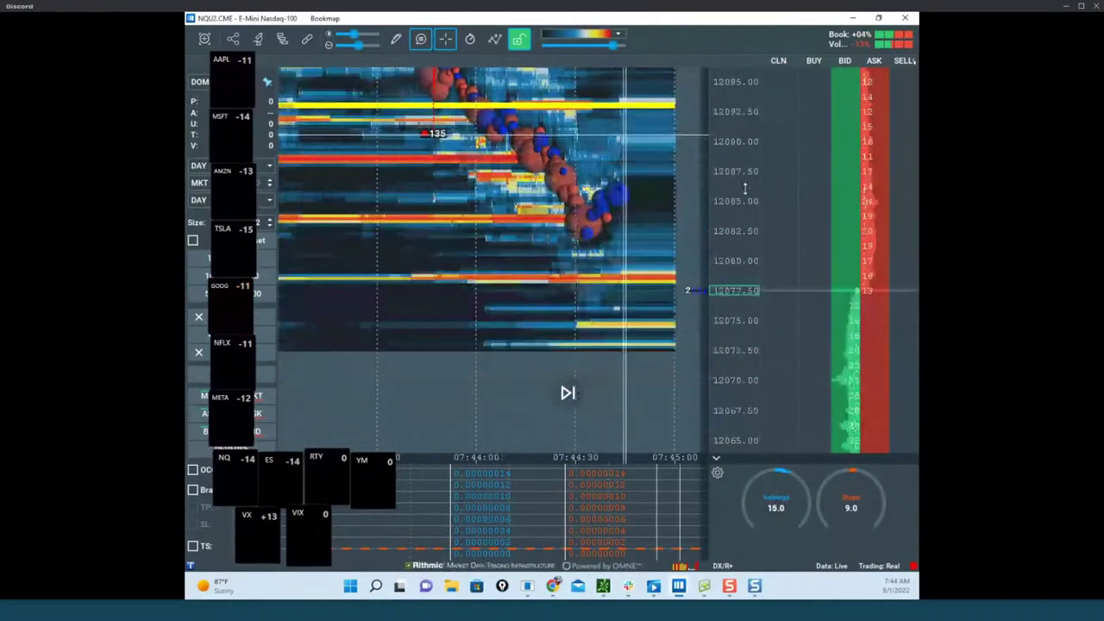
pyautogui.scroll(1, 715, 210)
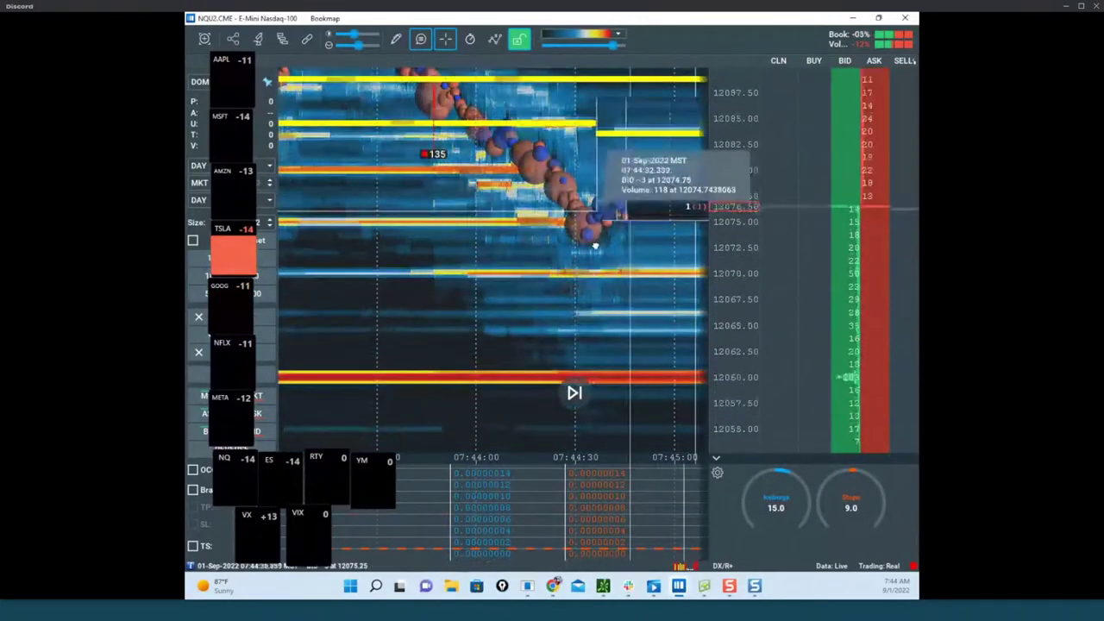
# Circle the liquidity near 12060 on the heatmap and order book, sketch the possible price swings with ink, and clear it.
pyautogui.moveTo(594, 245); pyautogui.dragTo(589, 261)
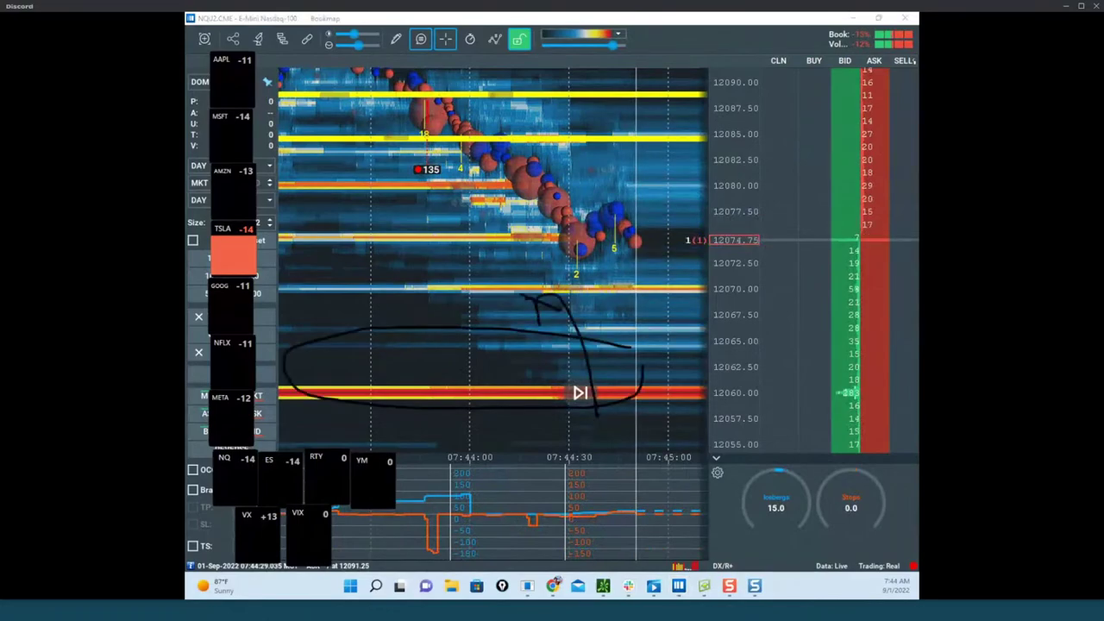
pyautogui.moveTo(864, 383); pyautogui.dragTo(876, 411)
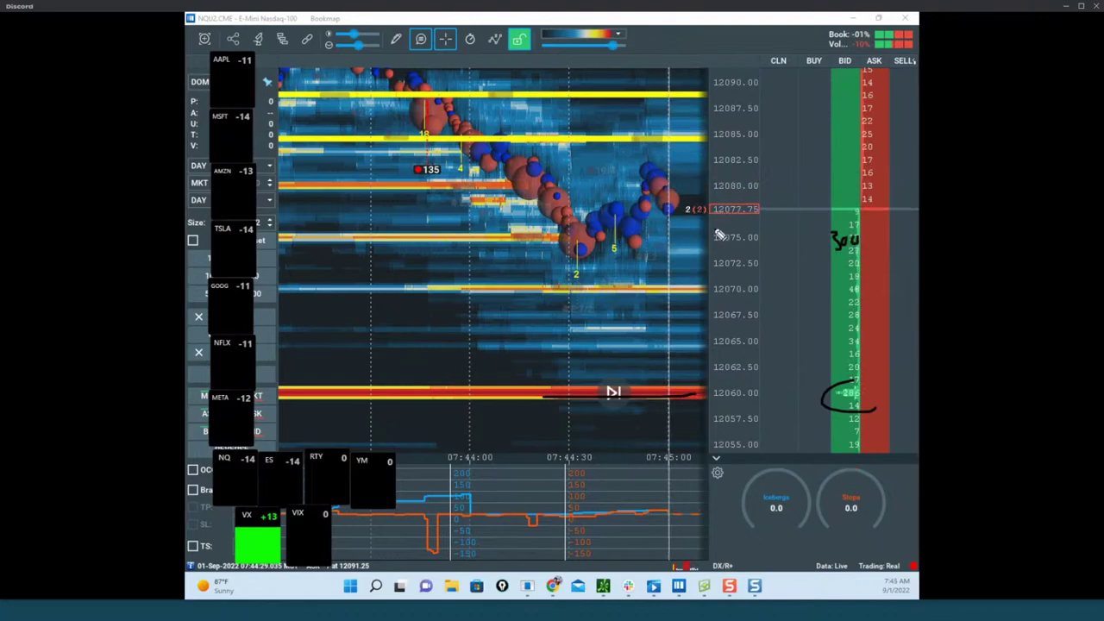
pyautogui.moveTo(768, 117); pyautogui.dragTo(784, 34)
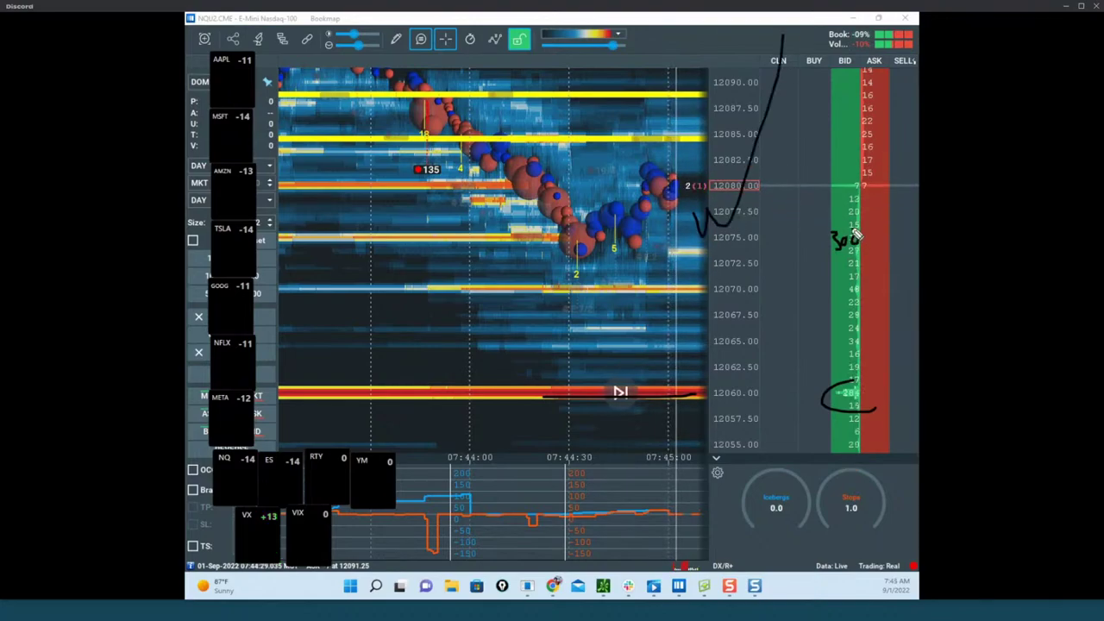
pyautogui.moveTo(808, 240); pyautogui.dragTo(843, 136)
pyautogui.moveTo(860, 242); pyautogui.dragTo(856, 128)
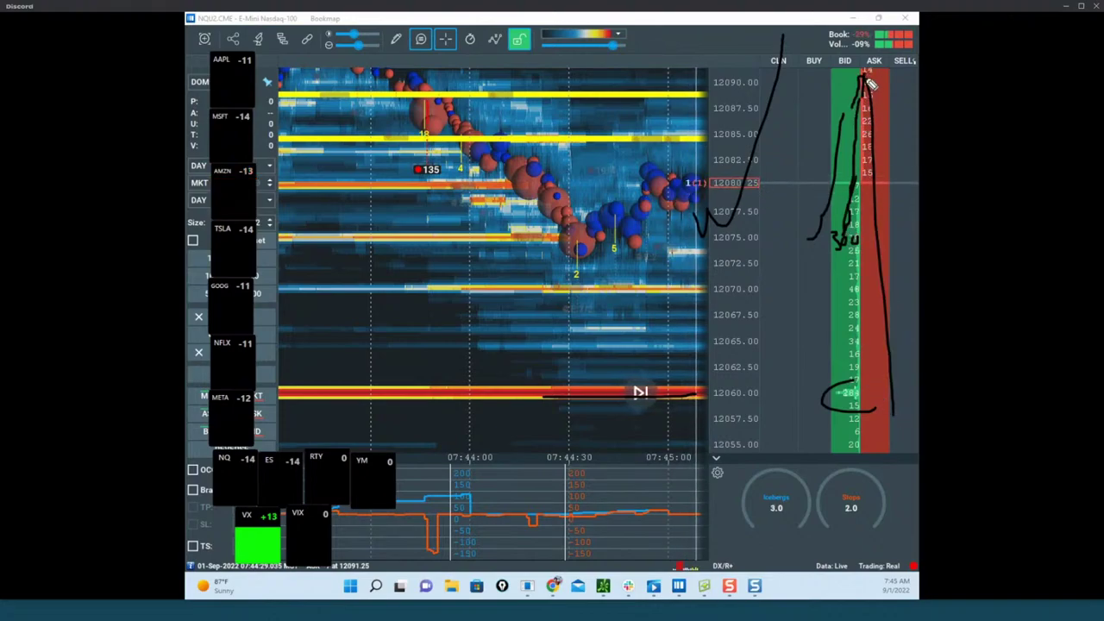
pyautogui.moveTo(863, 77); pyautogui.dragTo(889, 270)
pyautogui.moveTo(901, 315); pyautogui.dragTo(894, 410)
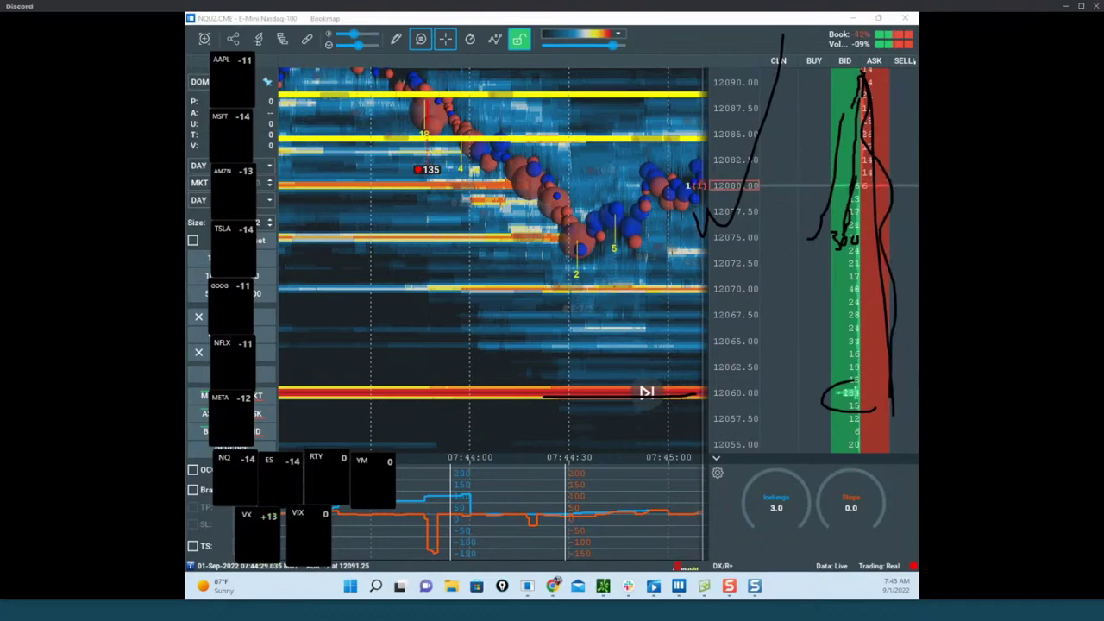
pyautogui.press('Escape')
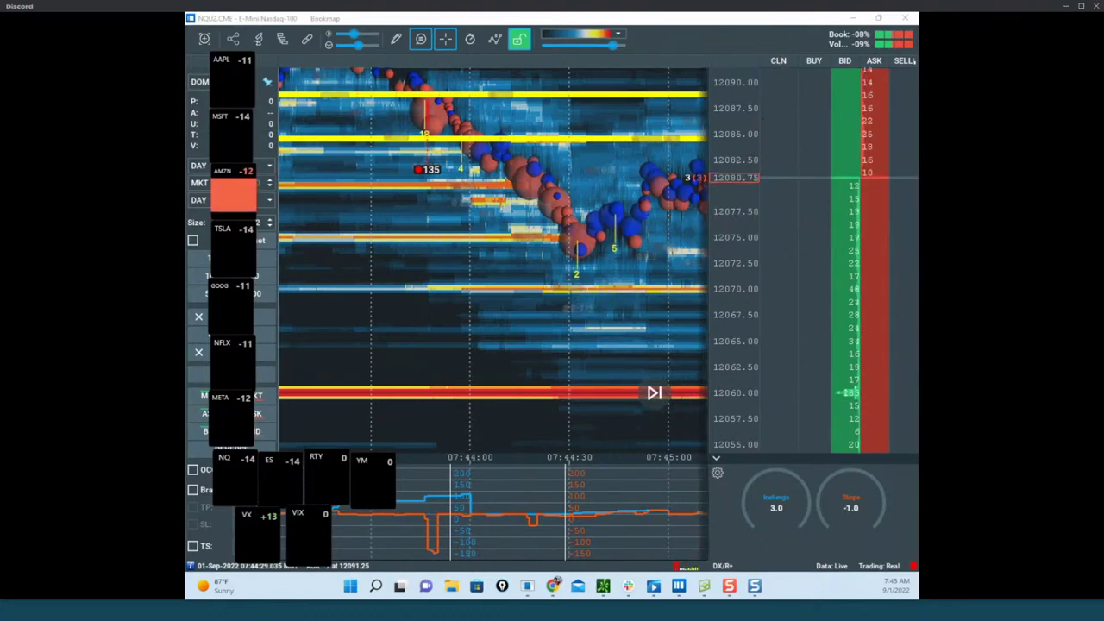
# On a wider Nasdaq view from 07:40 to 07:45, sketch the swing high, pullback and rebound toward the upper yellow line in ink.
pyautogui.moveTo(642, 220); pyautogui.dragTo(488, 221)
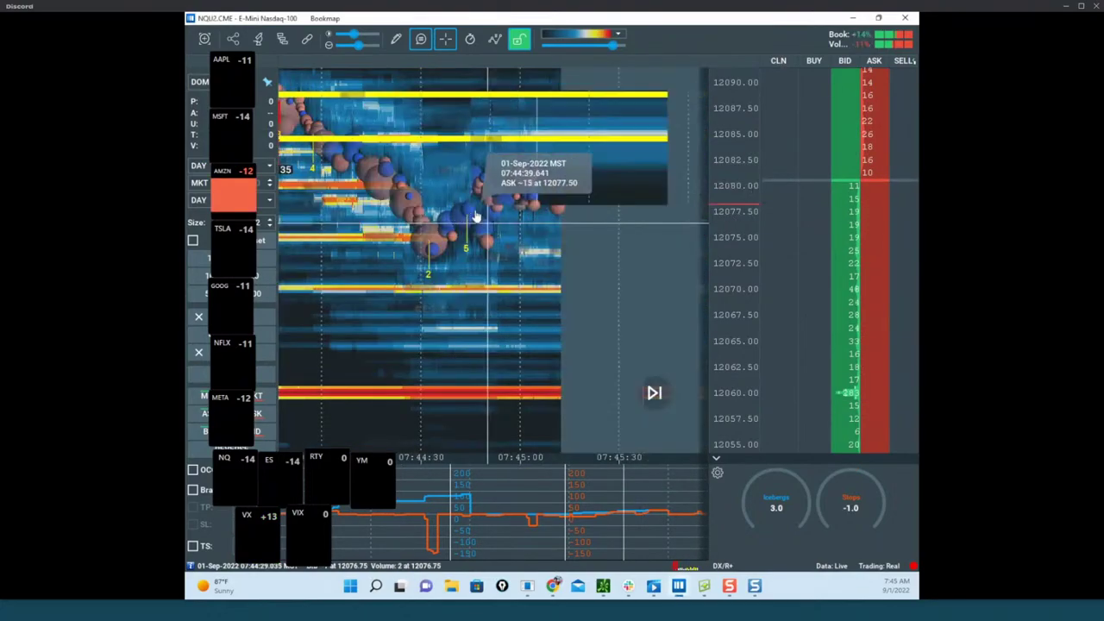
pyautogui.scroll(-2, 490, 212)
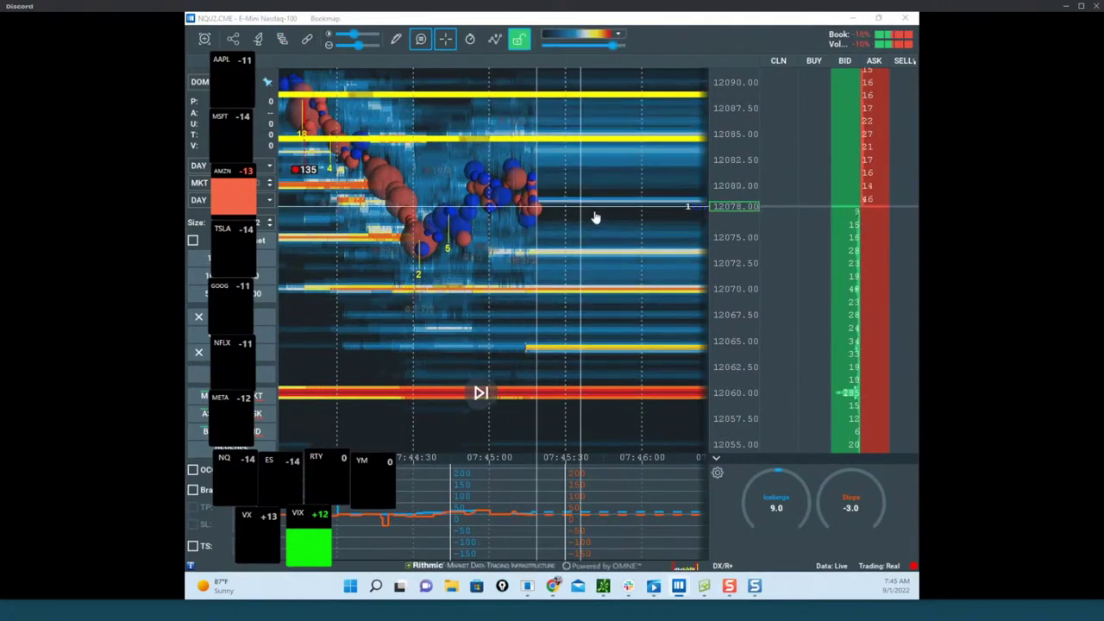
pyautogui.click(613, 224)
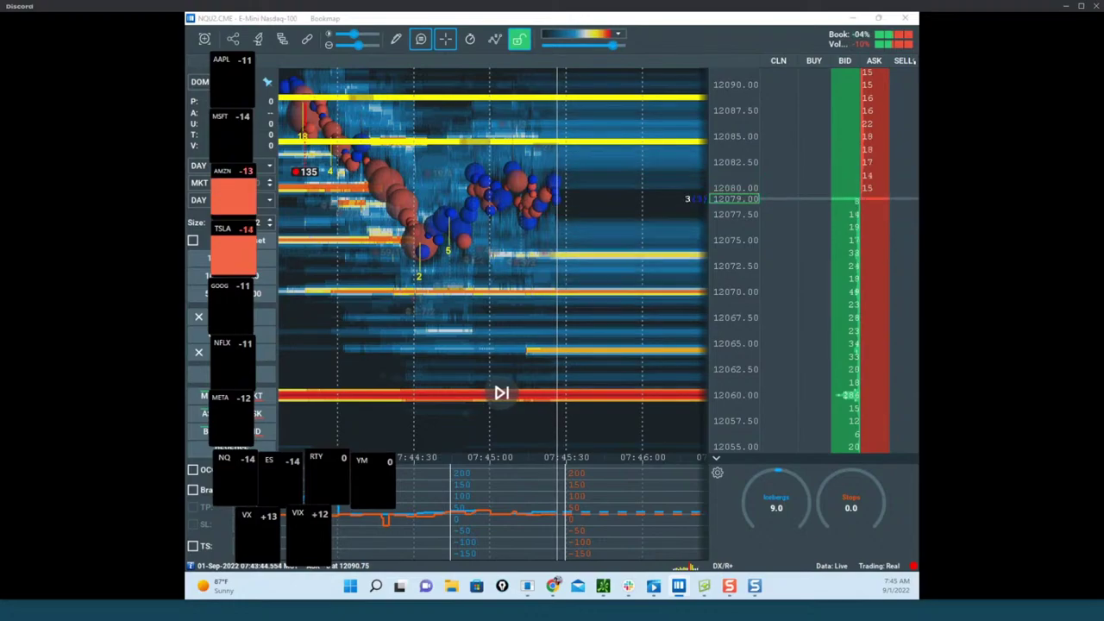
pyautogui.scroll(-2, 667, 223)
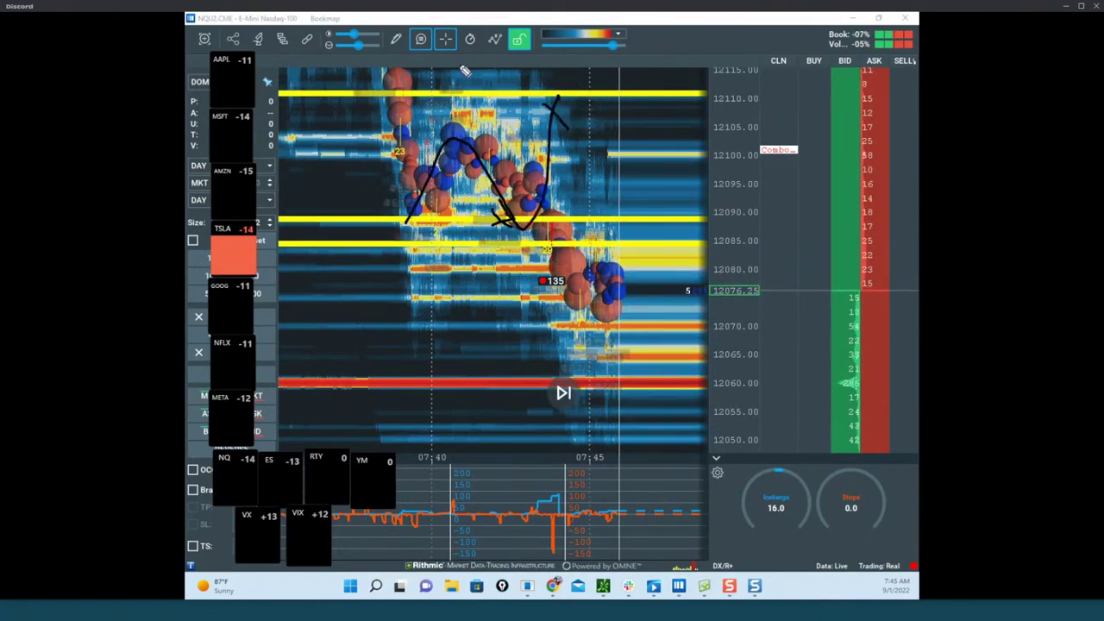
pyautogui.moveTo(462, 68); pyautogui.dragTo(568, 72)
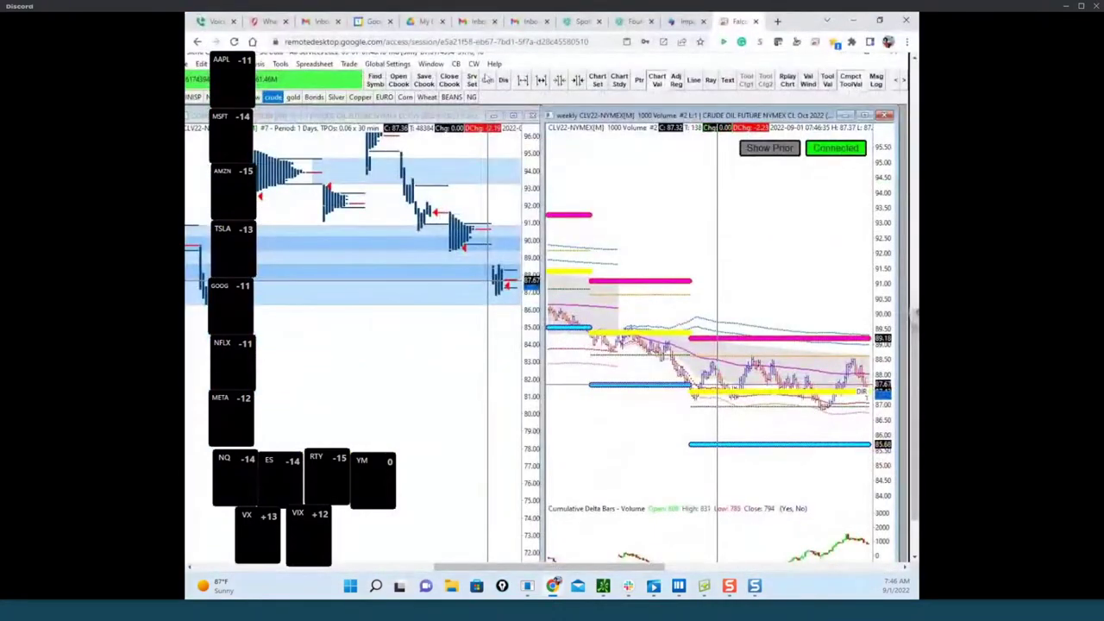
# Show the wheat charts in the remote desktop session, and return to the wheat futures heatmap in Bookmap.
pyautogui.click(427, 97)
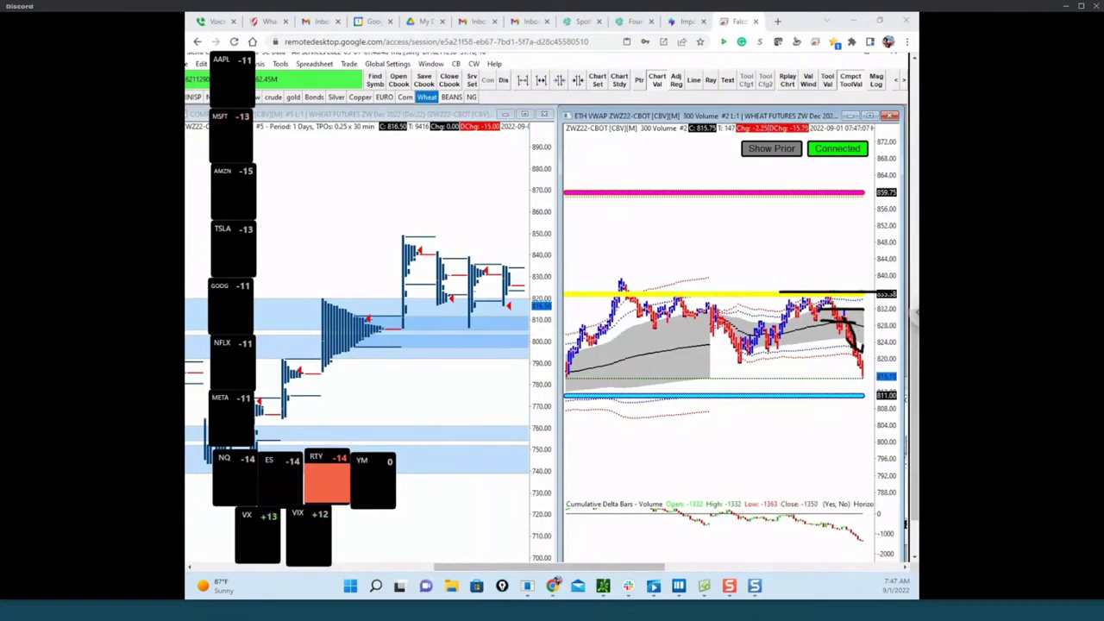
pyautogui.click(852, 20)
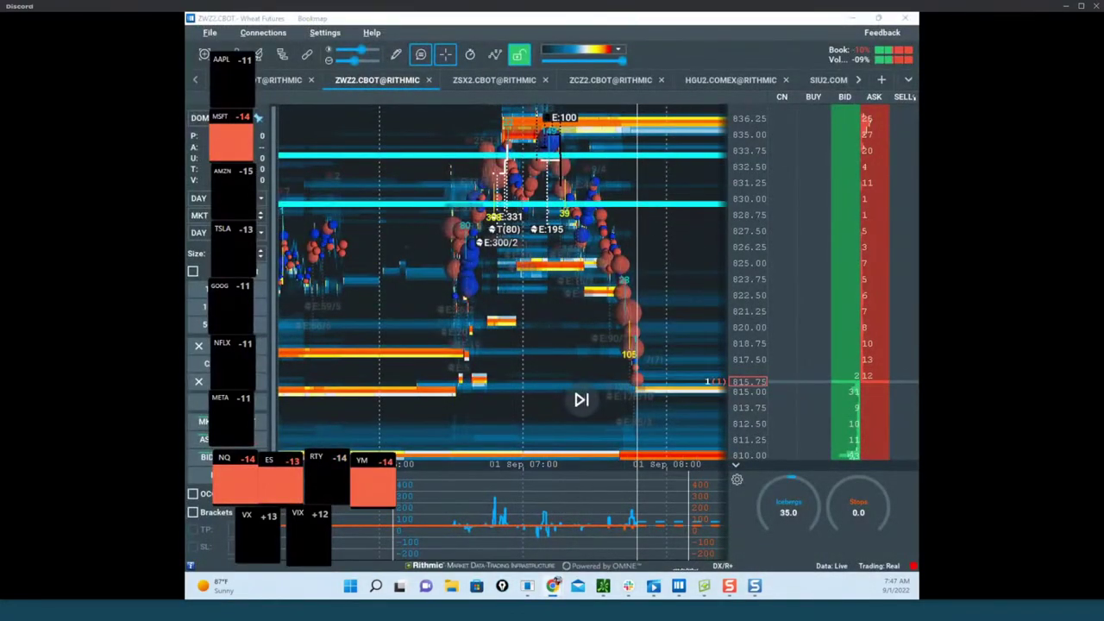
# Sketch the wheat drop and a rebound to about 831 before another fall, clear the ink, and widen the view down to 800.
pyautogui.hotkey('ctrl', 'shift', '7')
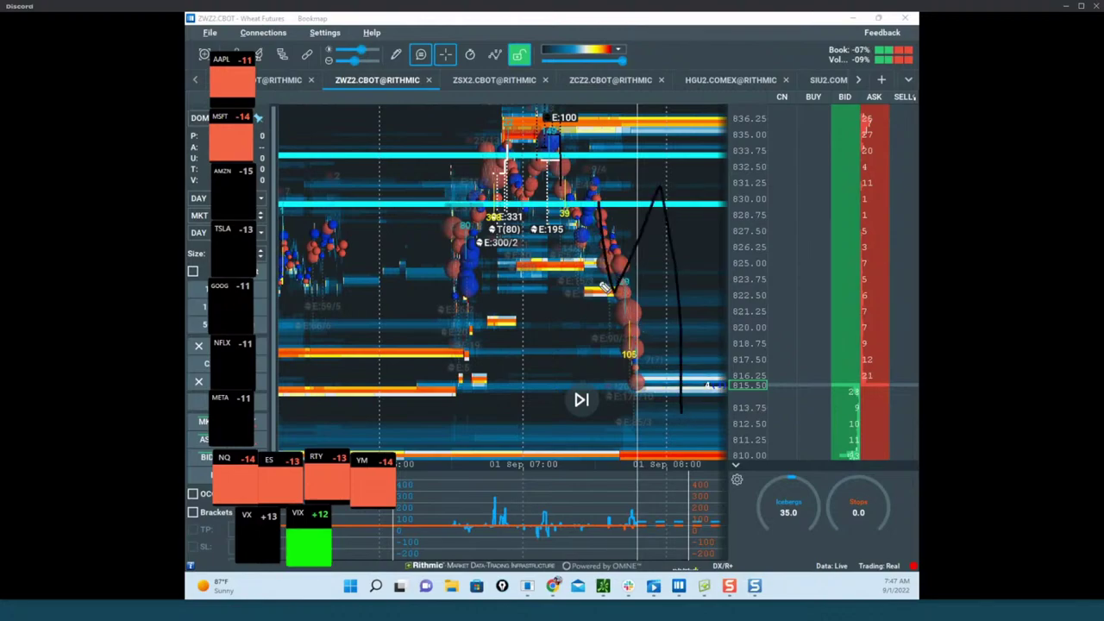
pyautogui.moveTo(614, 288); pyautogui.dragTo(665, 299)
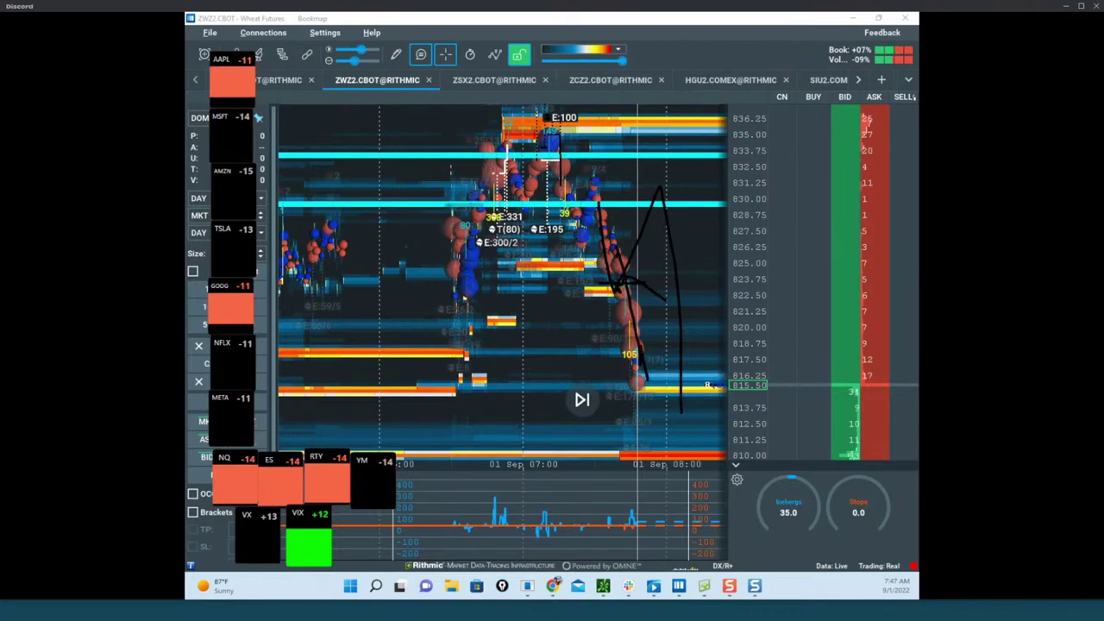
pyautogui.press('Escape')
pyautogui.scroll(-2, 690, 153)
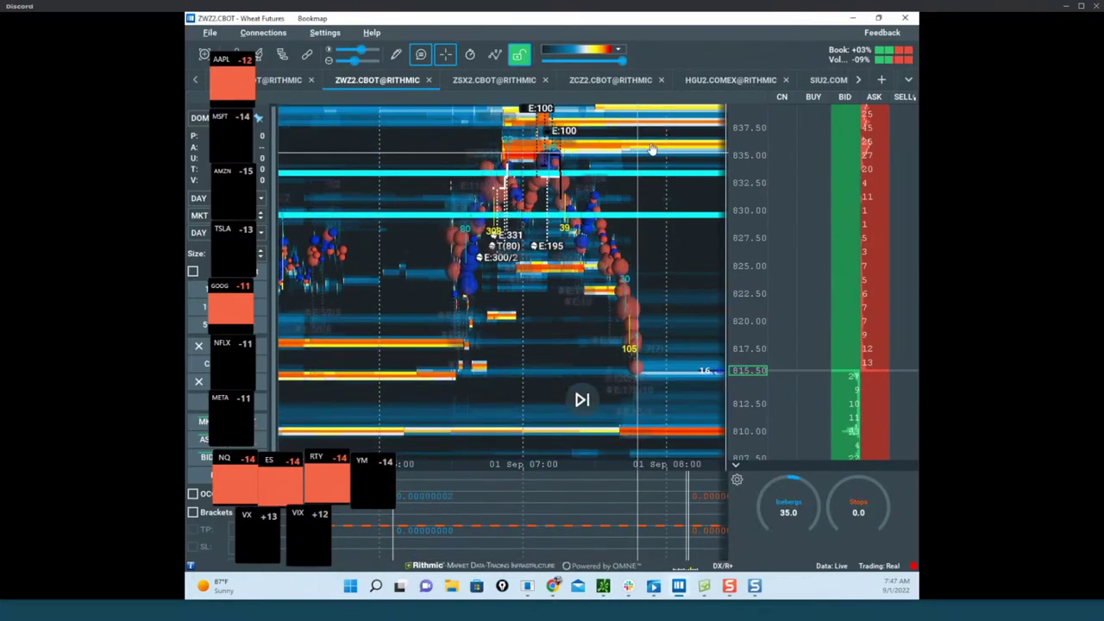
pyautogui.scroll(-2, 747, 148)
pyautogui.moveTo(633, 125); pyautogui.dragTo(629, 99)
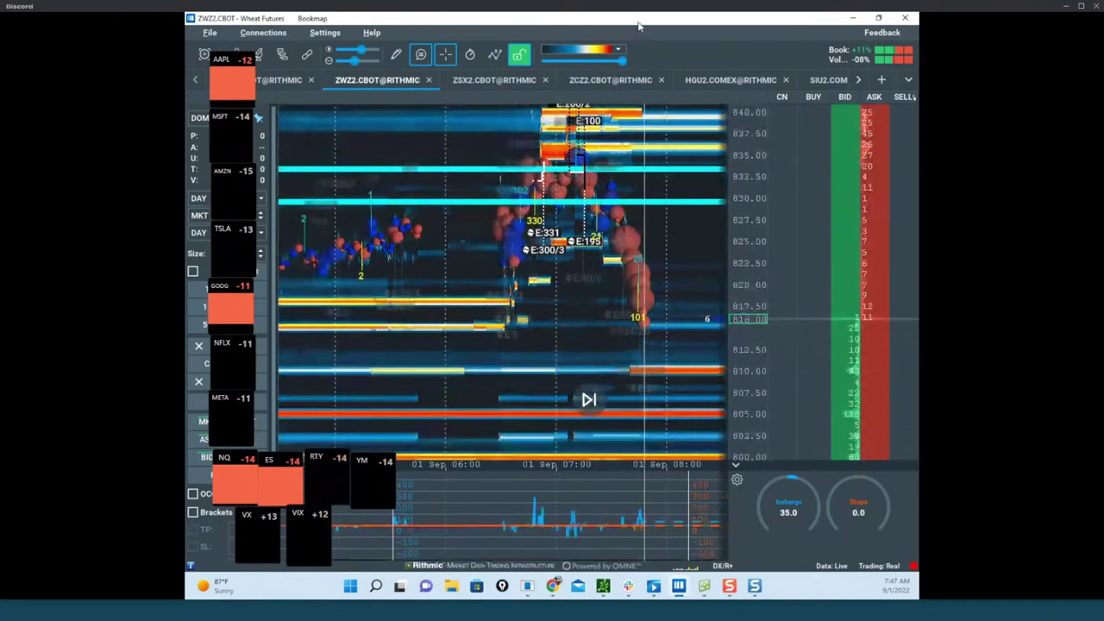
# Switch to the soybean heatmap ZSX2 and draw horizontal lines at about 1401.75 and 1405.75 around the trades near 07:45.
pyautogui.click(494, 79)
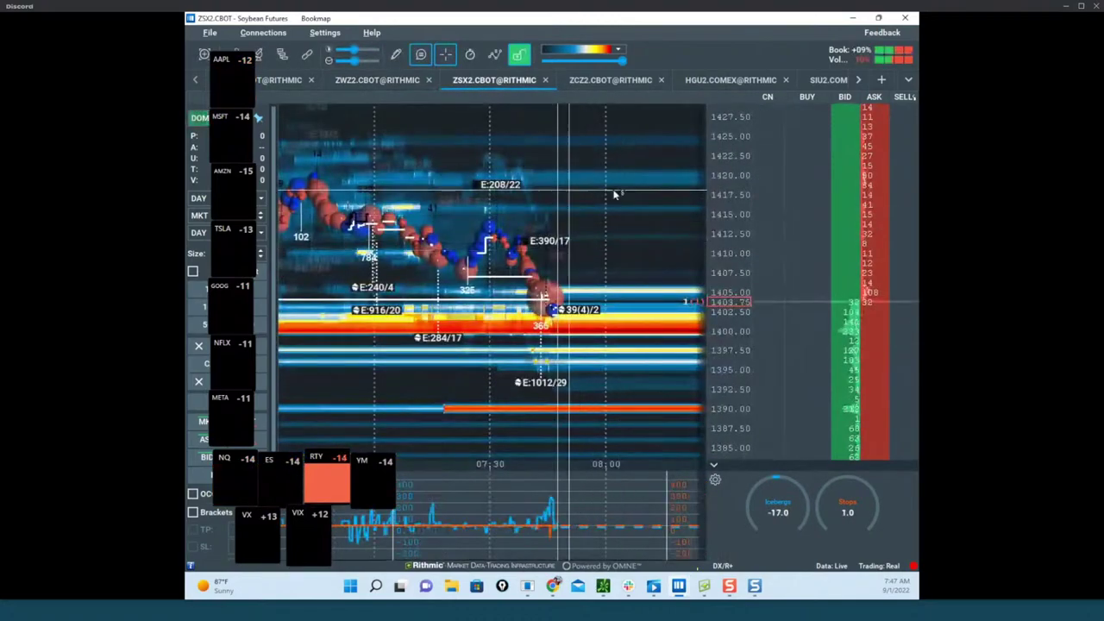
pyautogui.scroll(4, 719, 183)
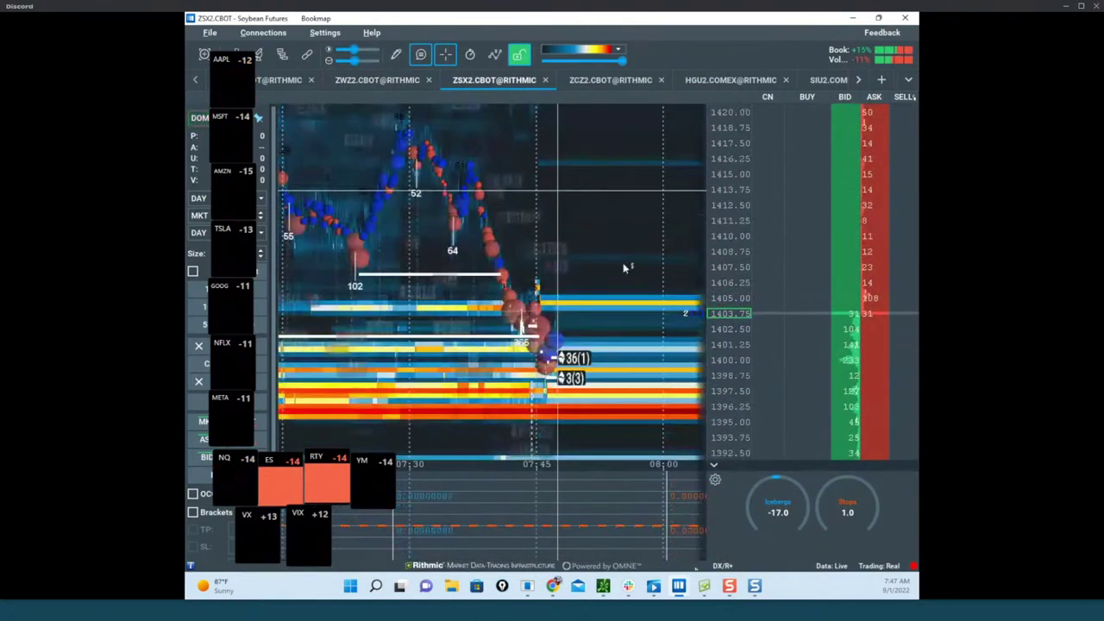
pyautogui.scroll(5, 640, 191)
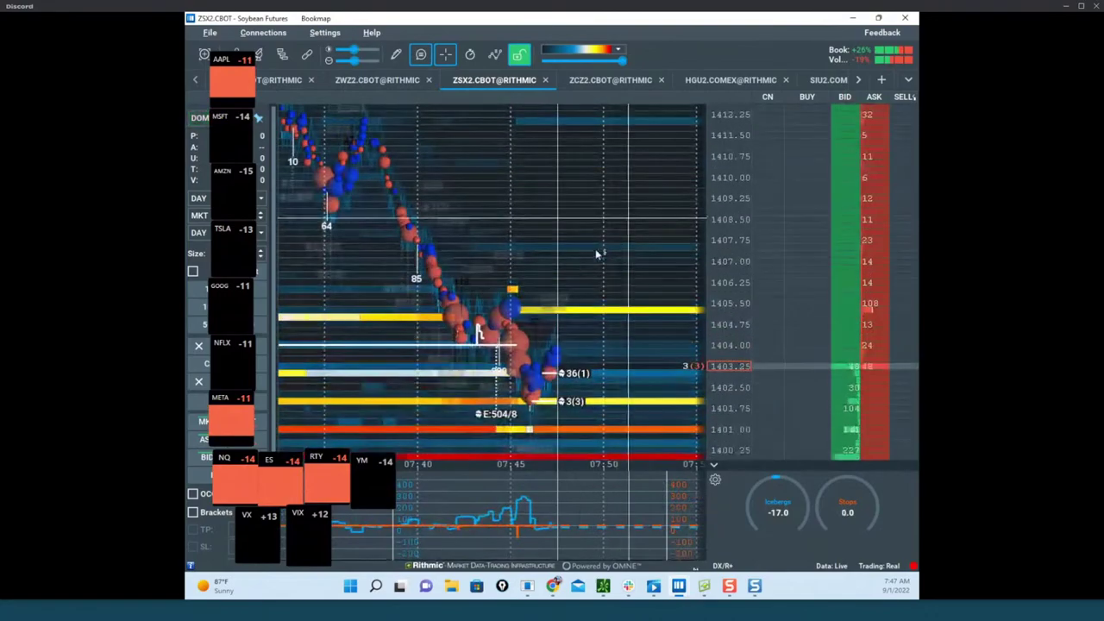
pyautogui.moveTo(511, 296); pyautogui.dragTo(547, 239)
pyautogui.scroll(2, 547, 239)
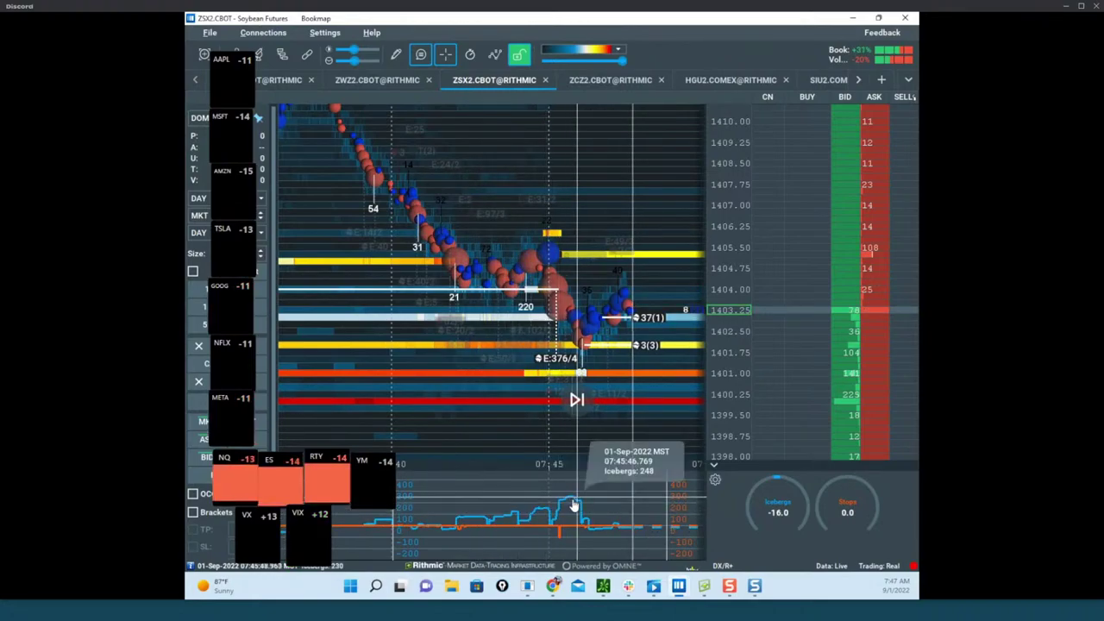
pyautogui.click(404, 61)
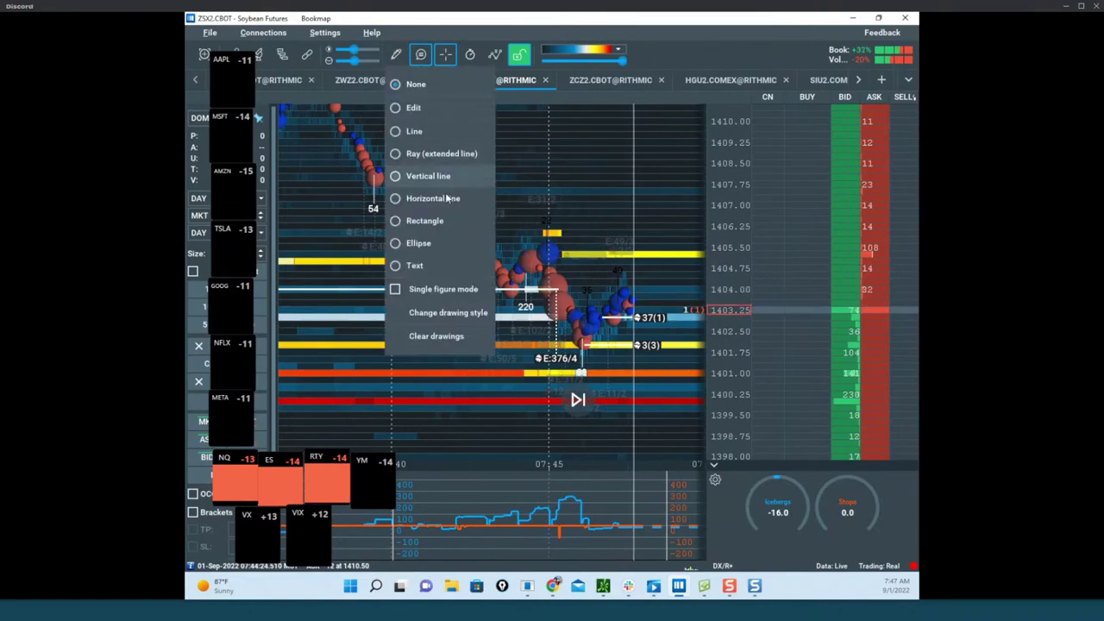
pyautogui.click(449, 199)
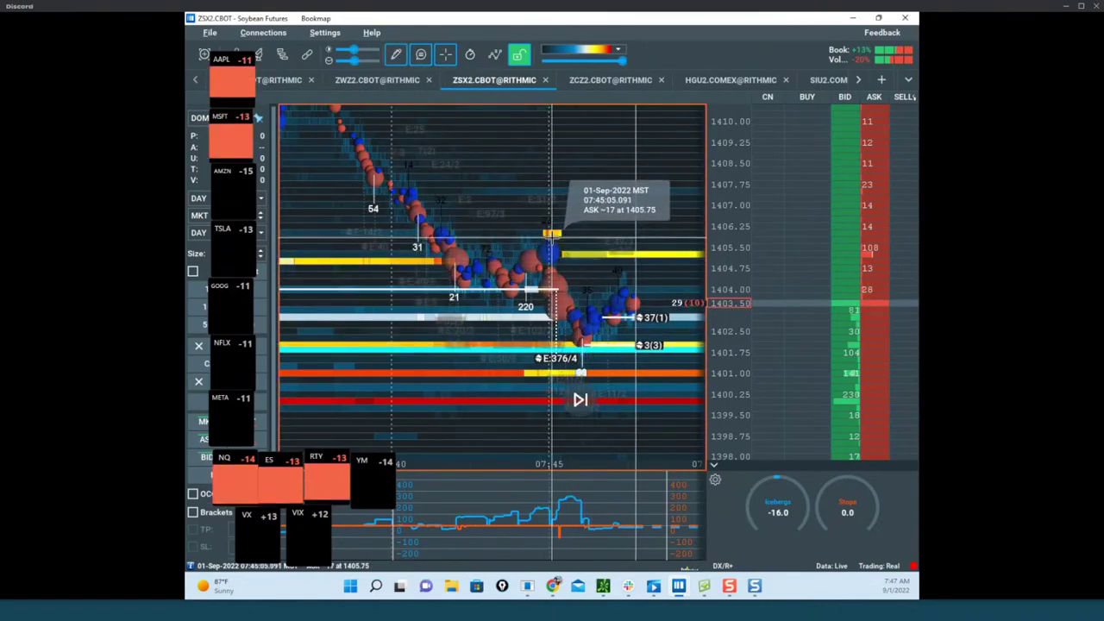
pyautogui.click(552, 239)
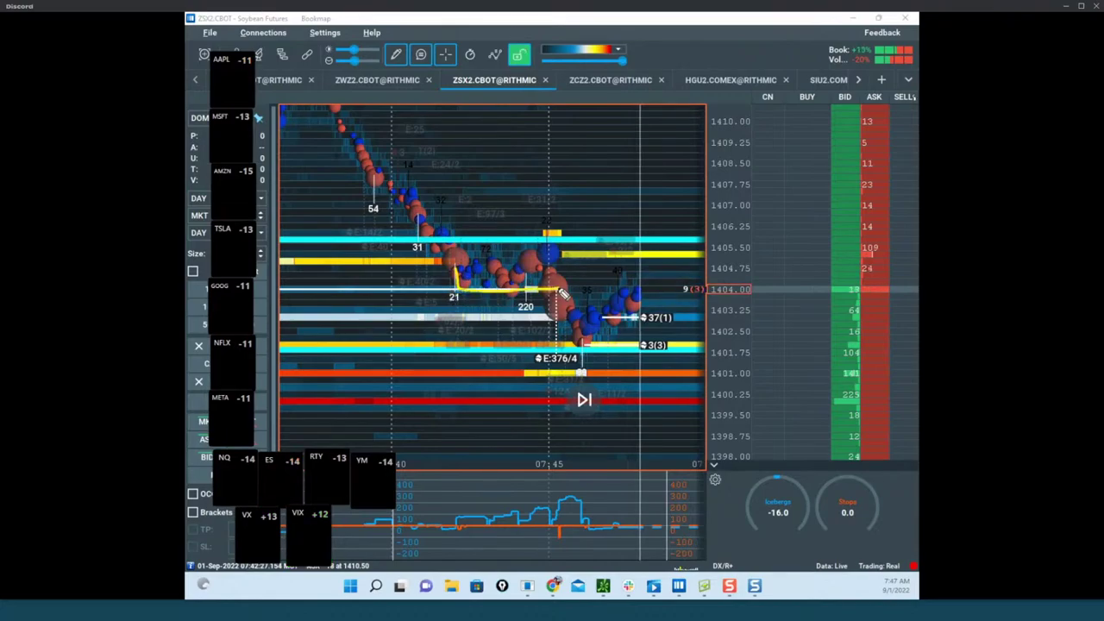
# Circle the soybean trades between the cyan lines and the matching iceberg activity, clear the ink, and leave drawing mode.
pyautogui.moveTo(642, 284); pyautogui.dragTo(526, 354)
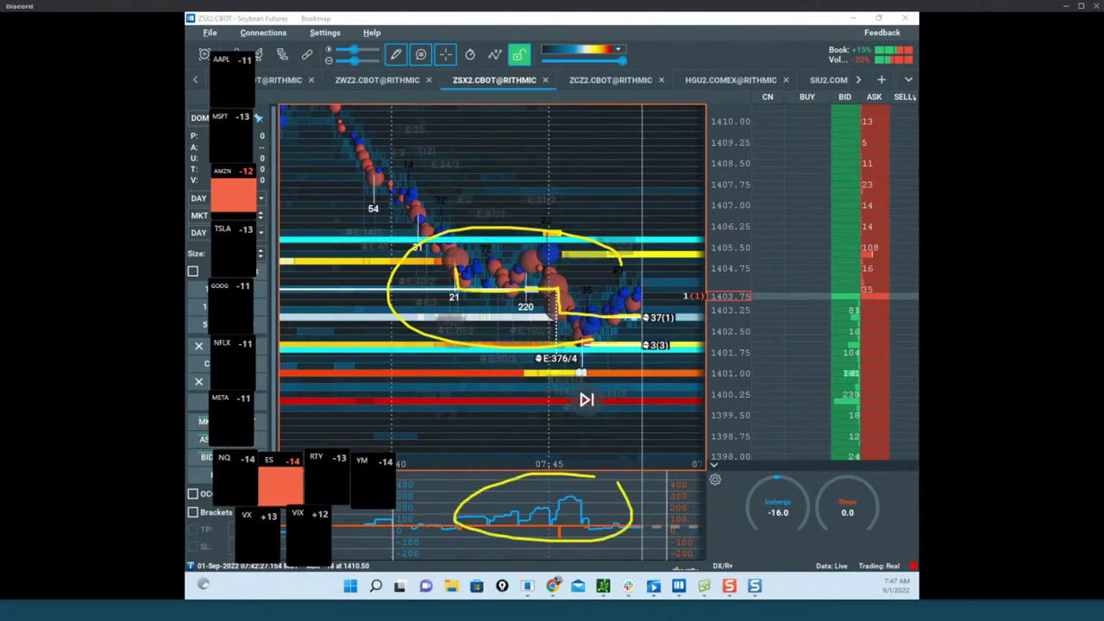
pyautogui.press('Escape')
pyautogui.scroll(-1, 735, 191)
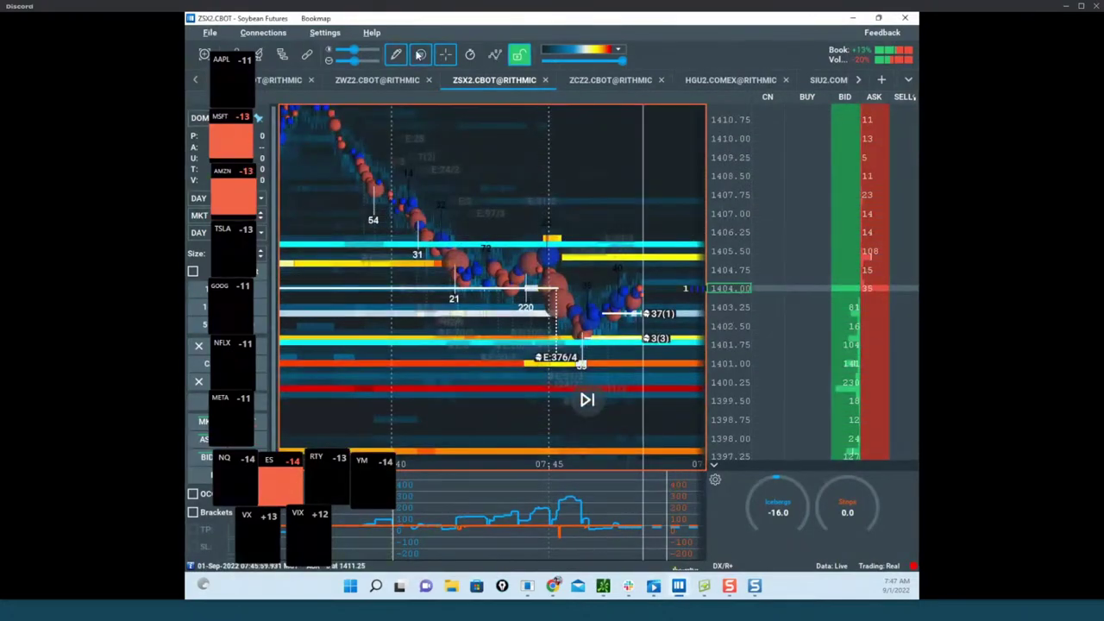
pyautogui.click(396, 55)
pyautogui.click(413, 84)
pyautogui.scroll(-2, 590, 174)
pyautogui.scroll(-2, 596, 183)
pyautogui.moveTo(597, 183); pyautogui.dragTo(541, 135)
pyautogui.scroll(-2, 730, 181)
pyautogui.scroll(1, 726, 220)
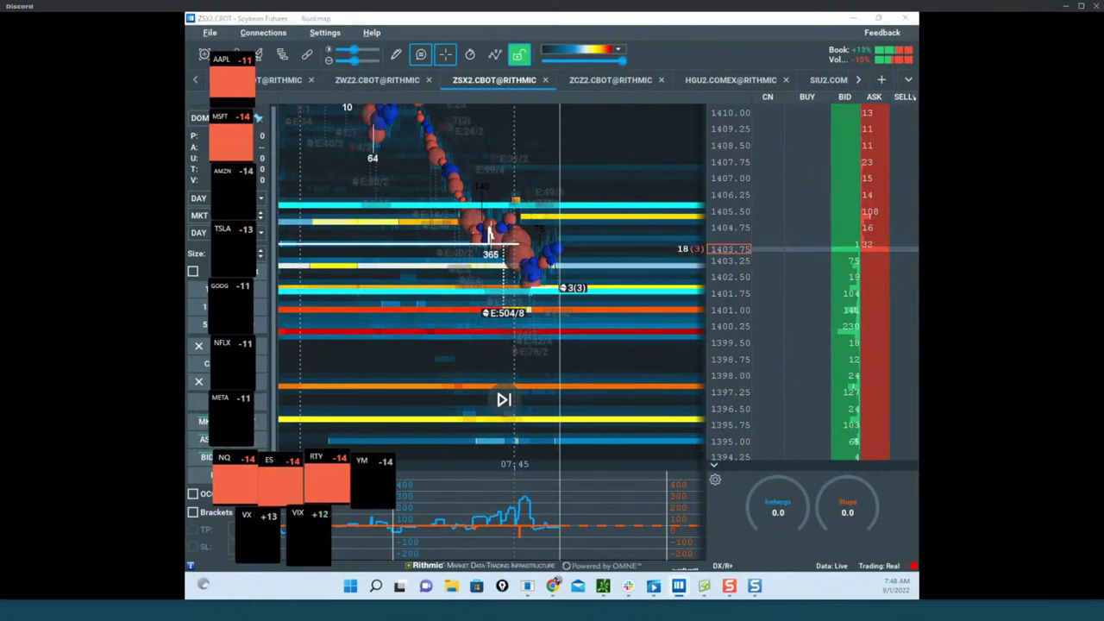
# Bring the E-Mini Nasdaq window in front of the soybean heatmap, maximize it, and focus on the trades approaching 12060.
pyautogui.moveTo(187, 105); pyautogui.dragTo(699, 64)
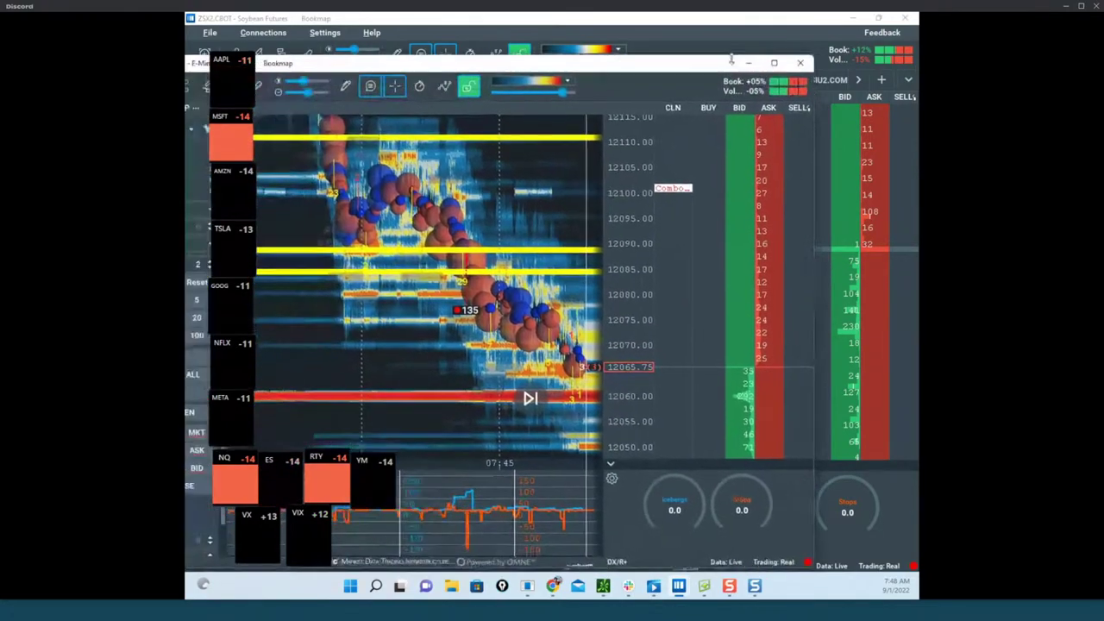
pyautogui.click(774, 64)
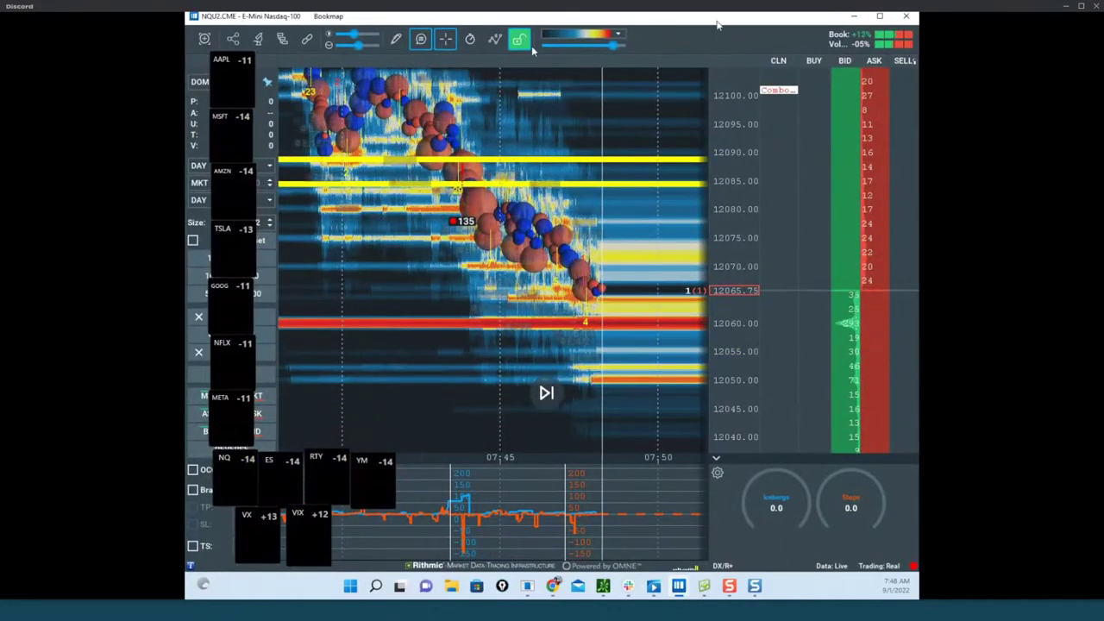
pyautogui.moveTo(718, 22); pyautogui.dragTo(186, 47)
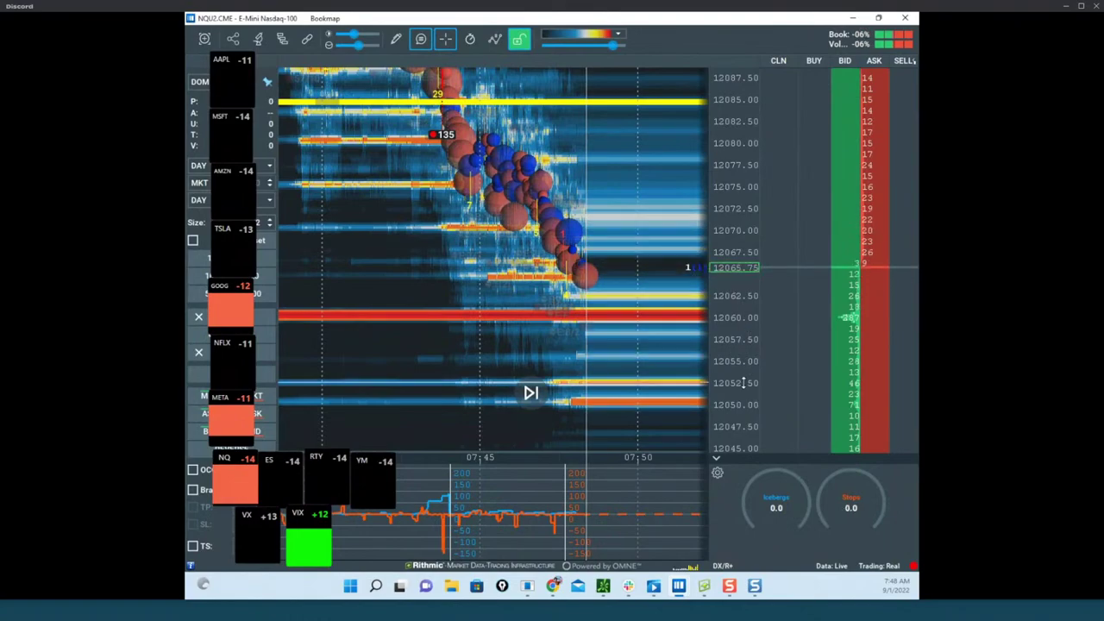
# Examine the Nasdaq trades nearing the 12060 liquidity band and move that window aside to return to the soybean heatmap.
pyautogui.moveTo(721, 305); pyautogui.dragTo(722, 251)
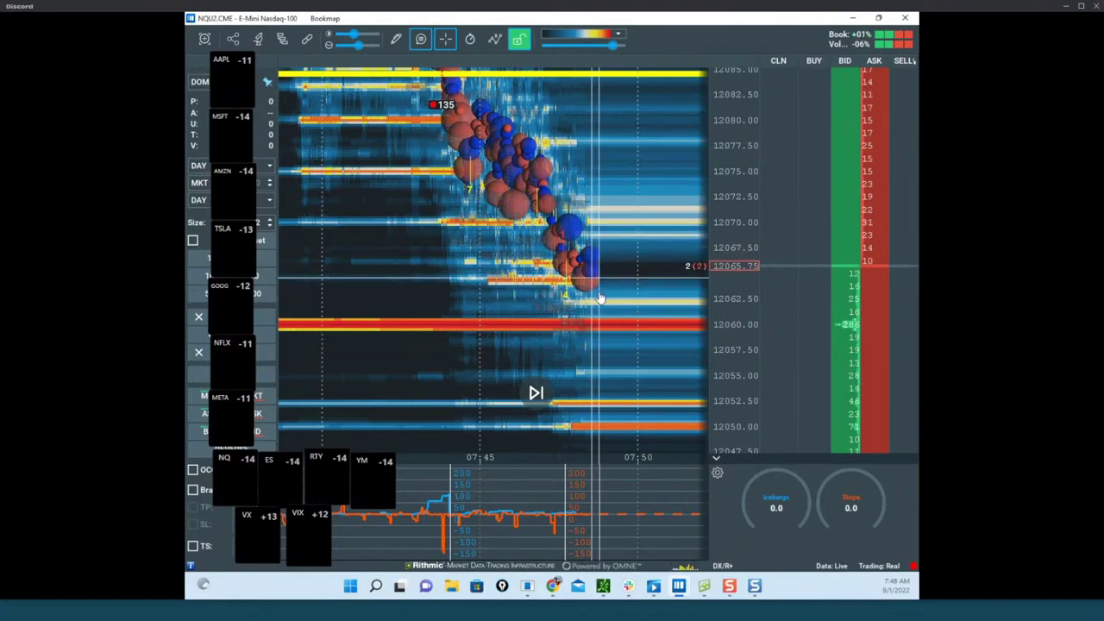
pyautogui.moveTo(723, 245); pyautogui.dragTo(726, 274)
pyautogui.moveTo(611, 315); pyautogui.dragTo(604, 289)
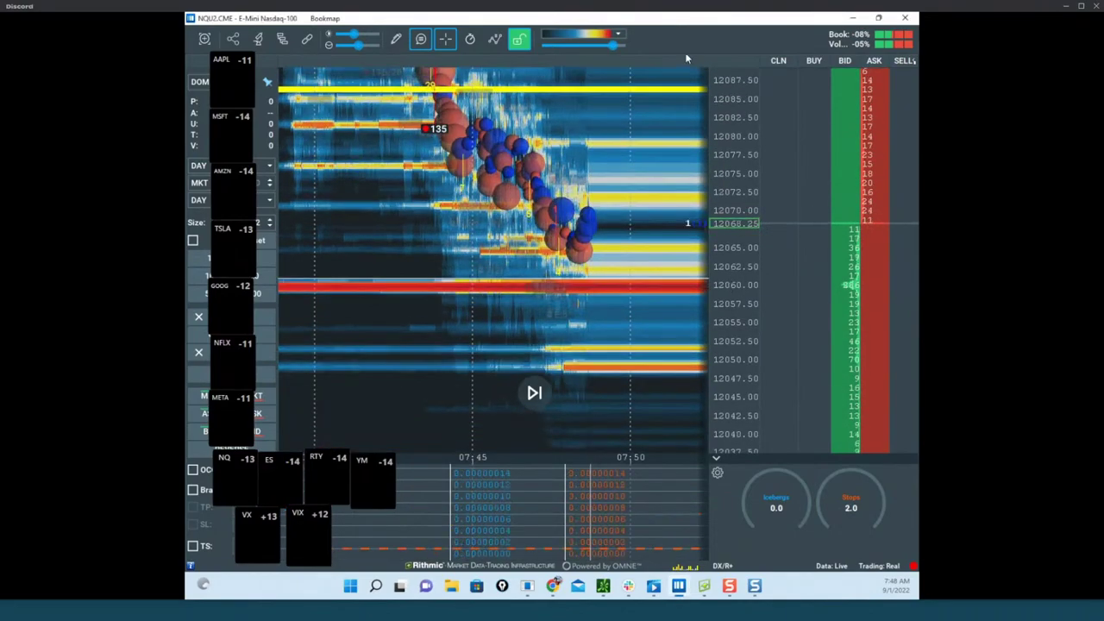
pyautogui.moveTo(703, 19); pyautogui.dragTo(188, 423)
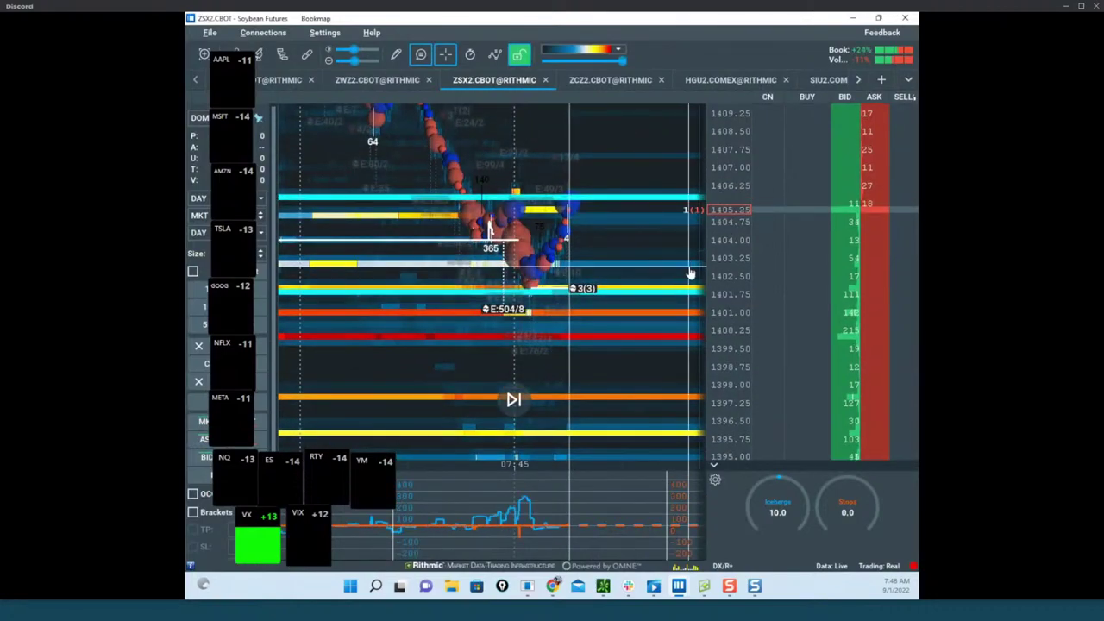
pyautogui.moveTo(720, 240); pyautogui.dragTo(704, 262)
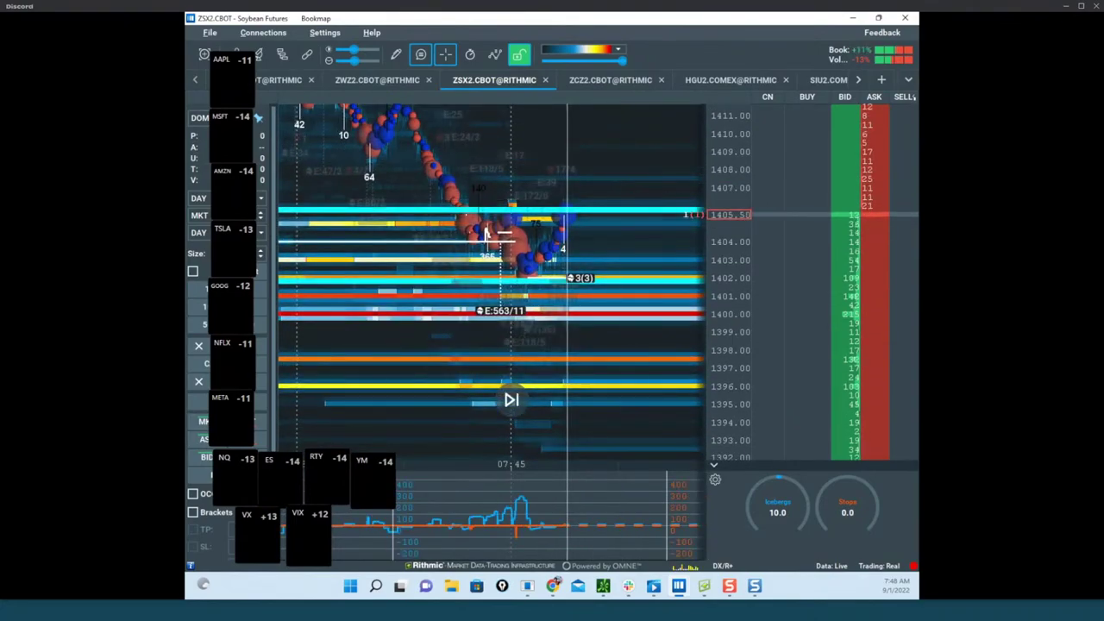
# Bring the remote desktop browser window over, maximize it, review the BEANS charts, and move the window away.
pyautogui.moveTo(186, 203); pyautogui.dragTo(701, 84)
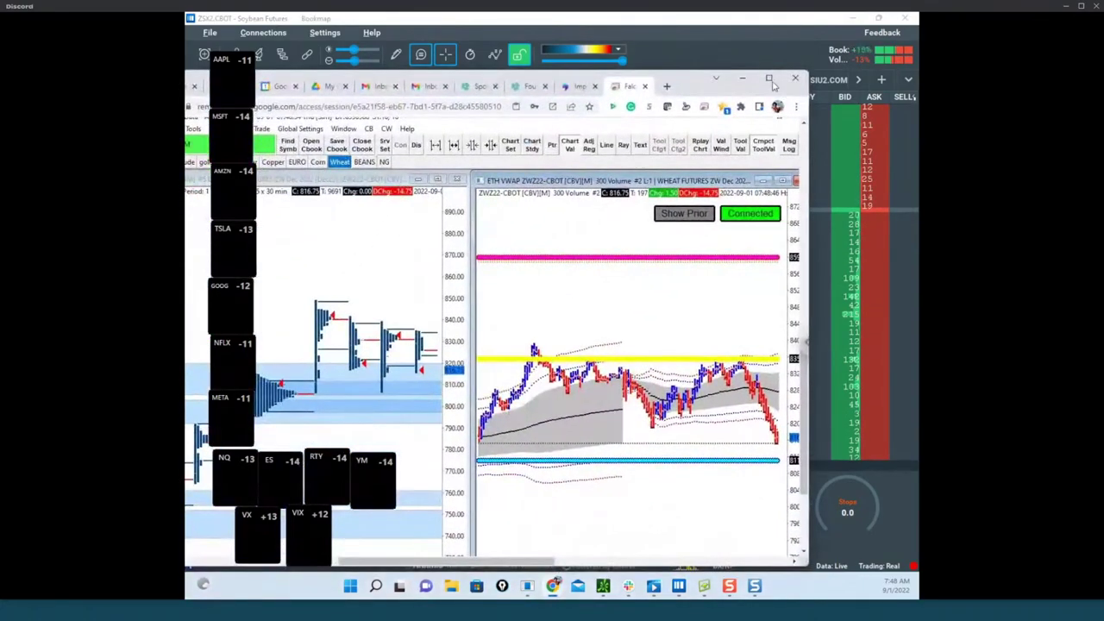
pyautogui.click(771, 82)
pyautogui.click(770, 78)
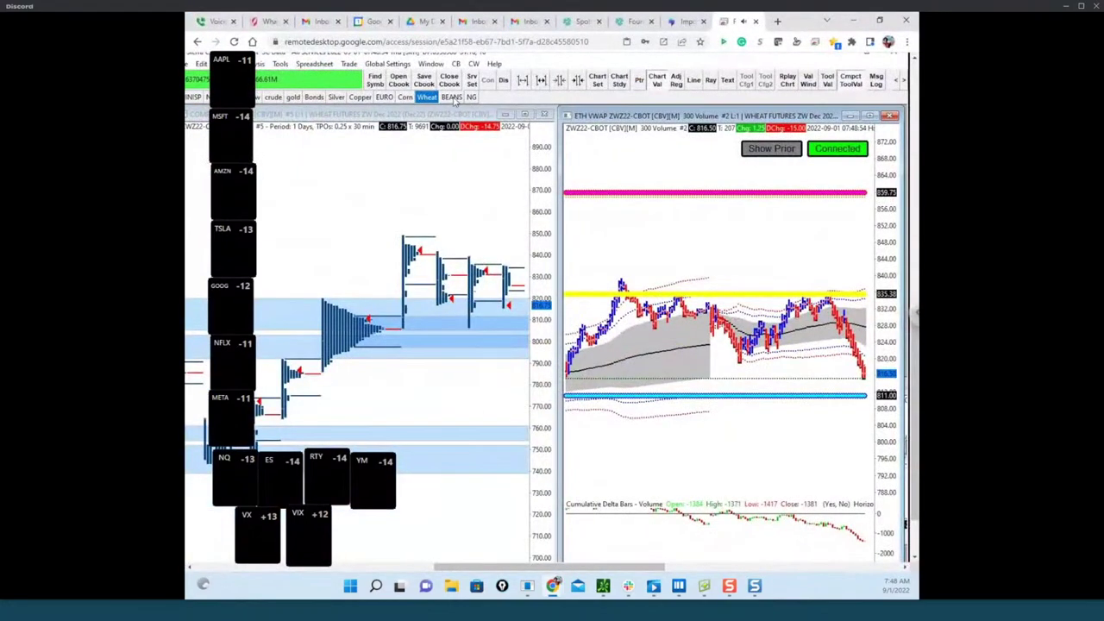
pyautogui.click(452, 97)
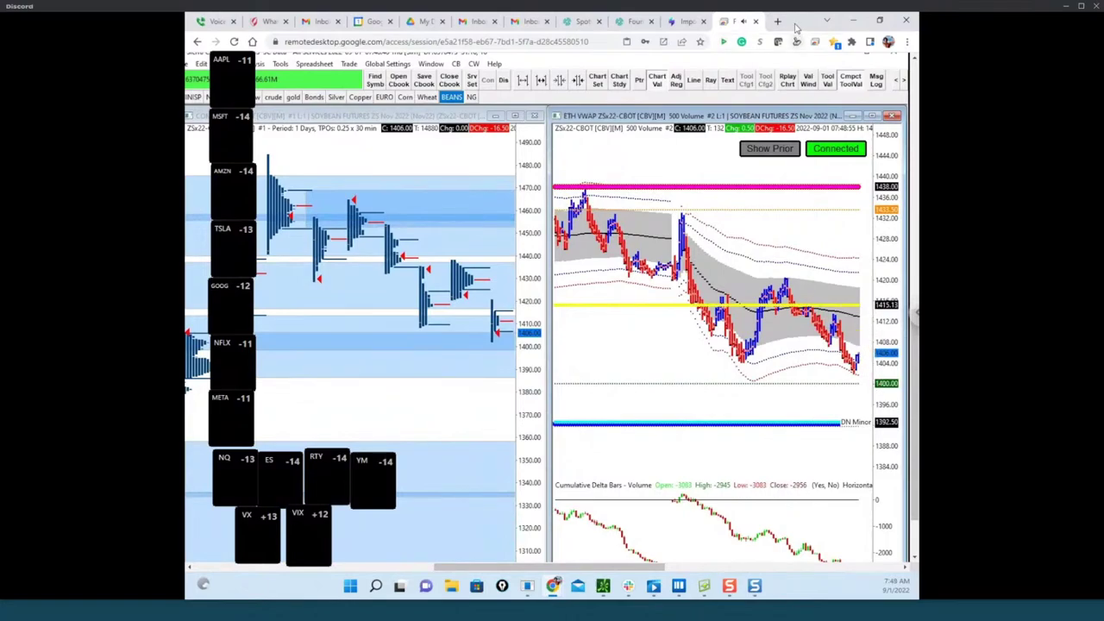
pyautogui.moveTo(796, 28); pyautogui.dragTo(186, 129)
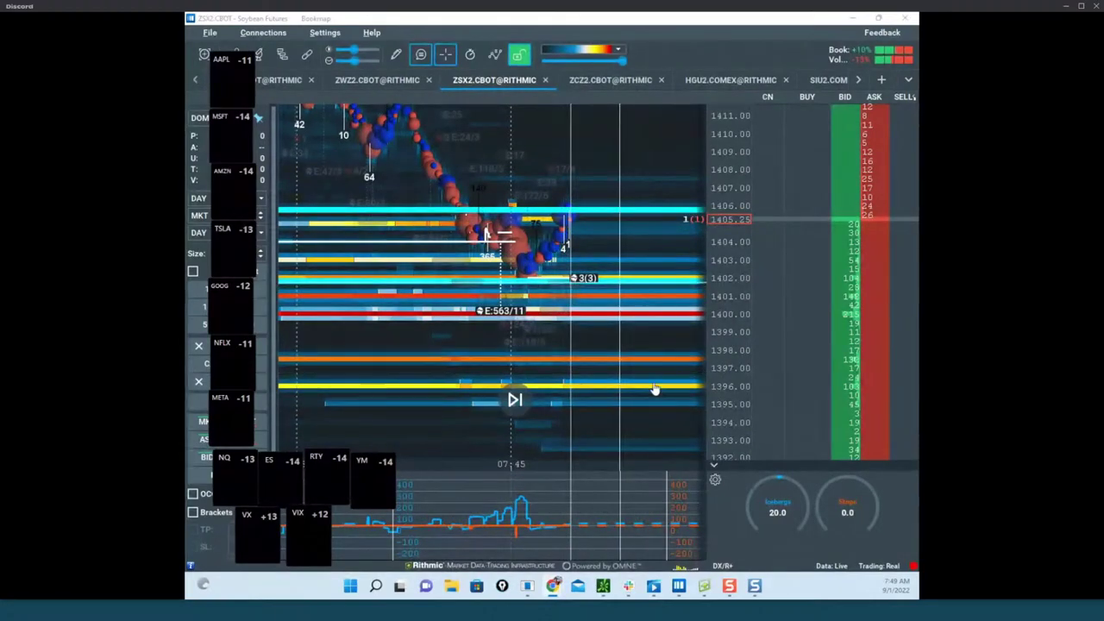
# Sketch a soybean rise to about 1412.75, a pullback to about 1404 and a steeper rally, and clear the ink.
pyautogui.moveTo(610, 228); pyautogui.dragTo(587, 285)
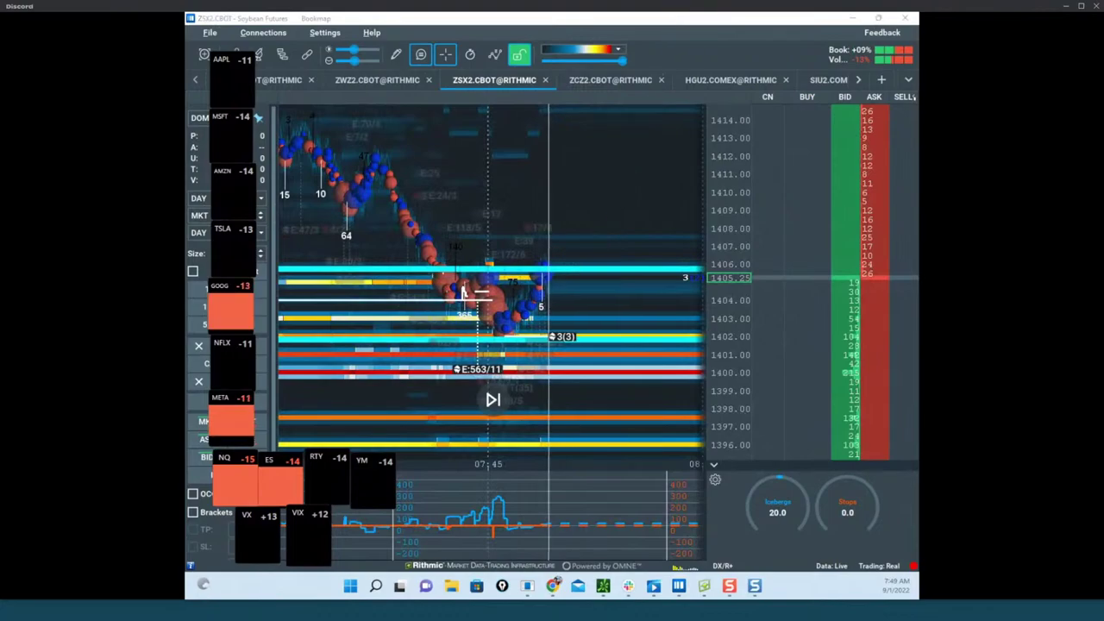
pyautogui.moveTo(528, 259); pyautogui.dragTo(625, 259)
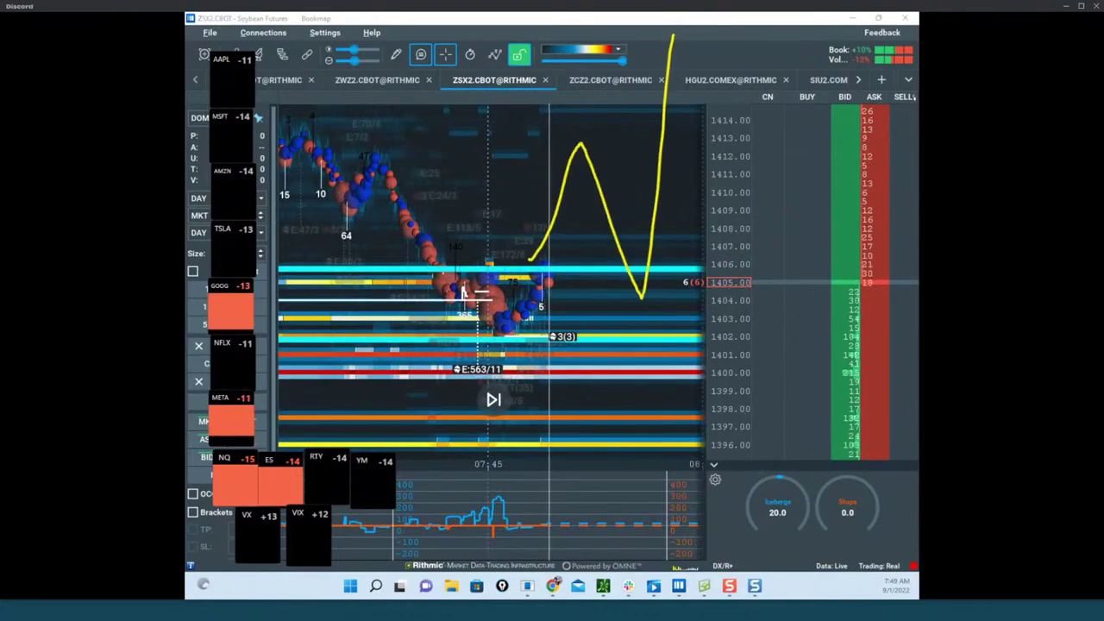
pyautogui.press('Escape')
pyautogui.moveTo(602, 302); pyautogui.dragTo(617, 235)
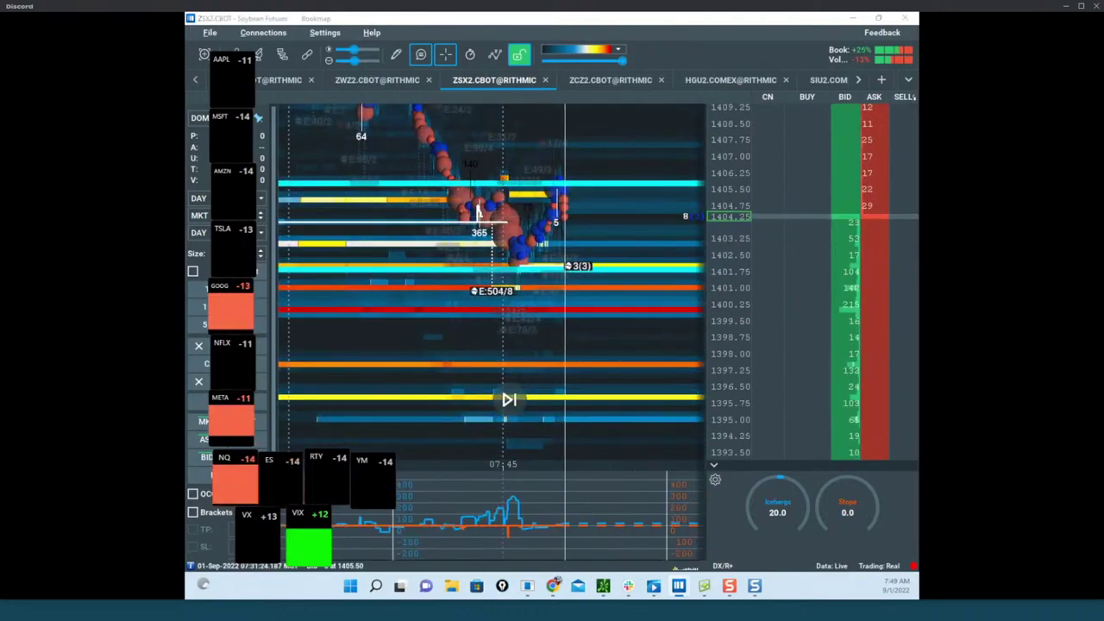
# Bring the Nasdaq window over maximized, circle the 12060 liquidity and its bid size, clear the ink, and move the window away.
pyautogui.moveTo(192, 194); pyautogui.dragTo(747, 85)
pyautogui.click(859, 85)
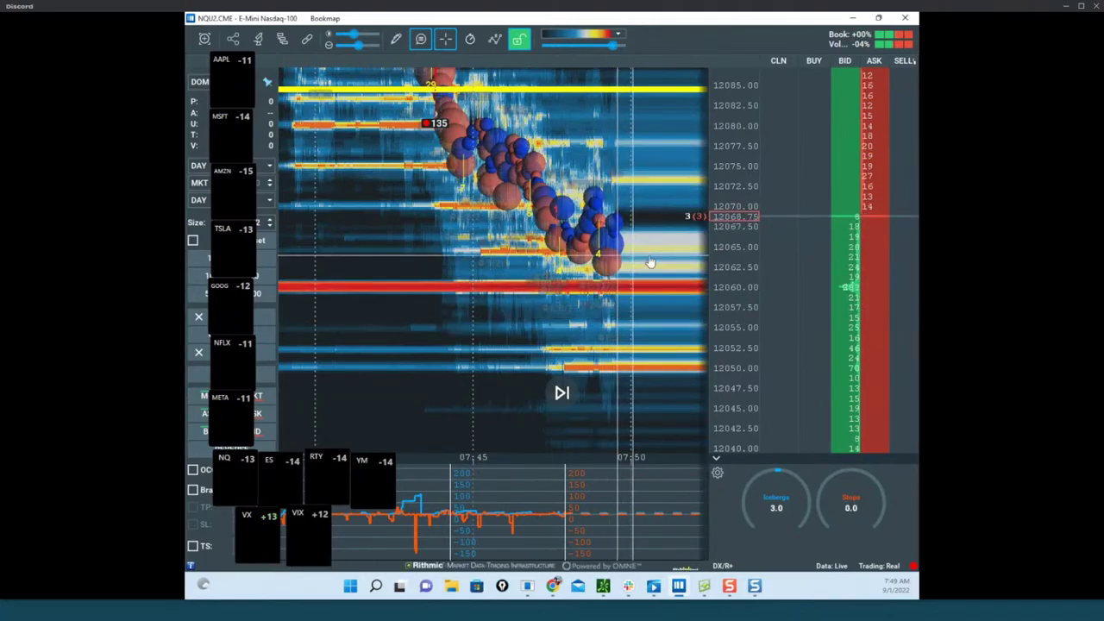
pyautogui.moveTo(613, 269)
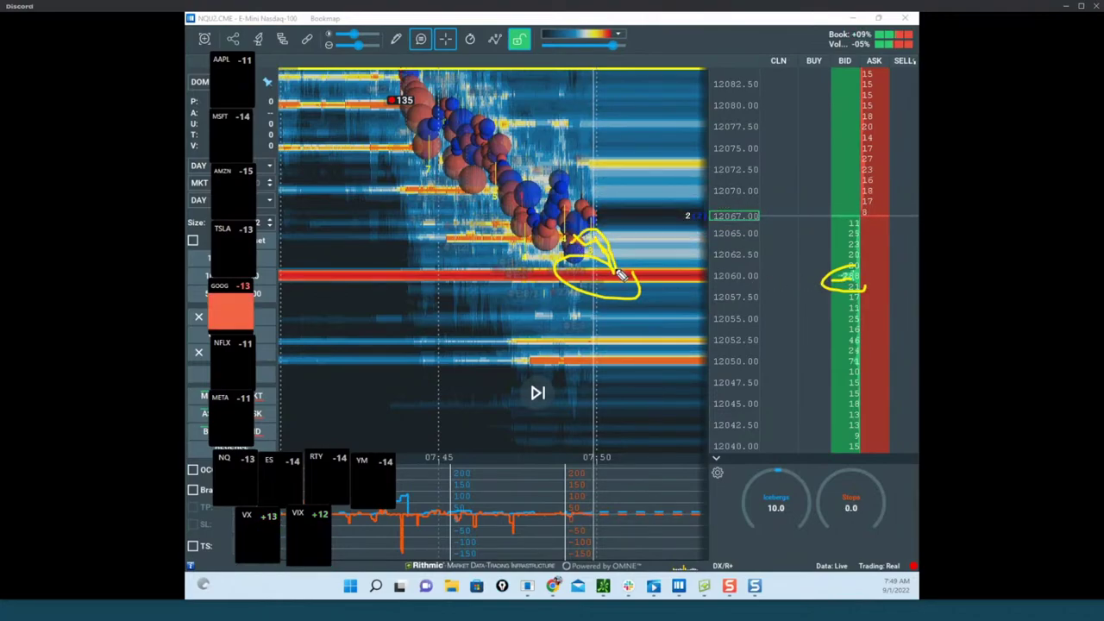
pyautogui.press('Escape')
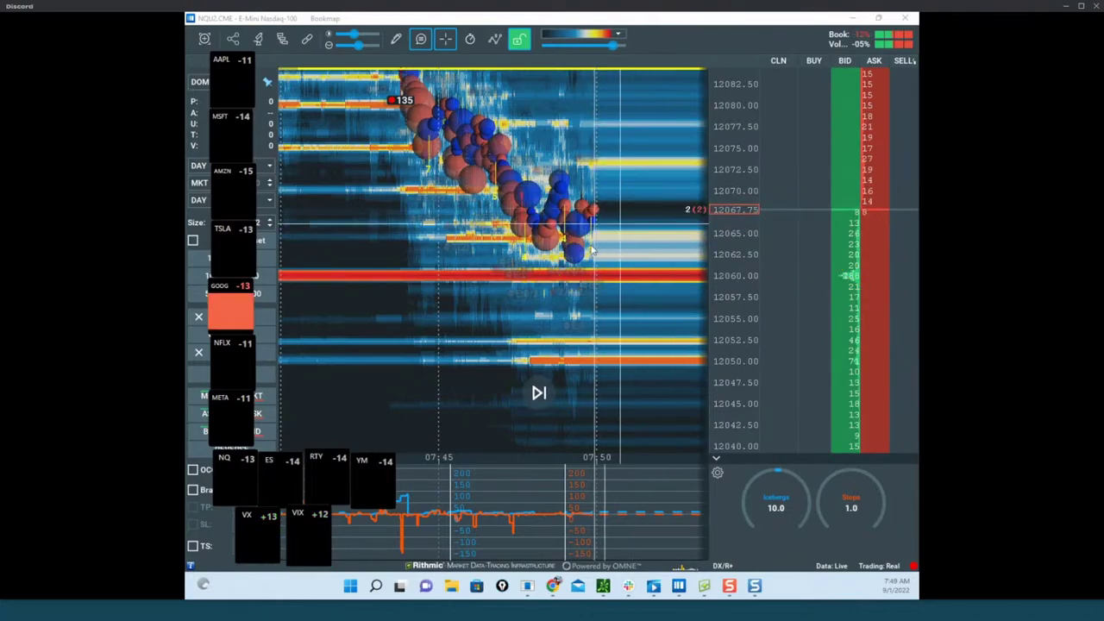
pyautogui.moveTo(718, 183); pyautogui.dragTo(729, 253)
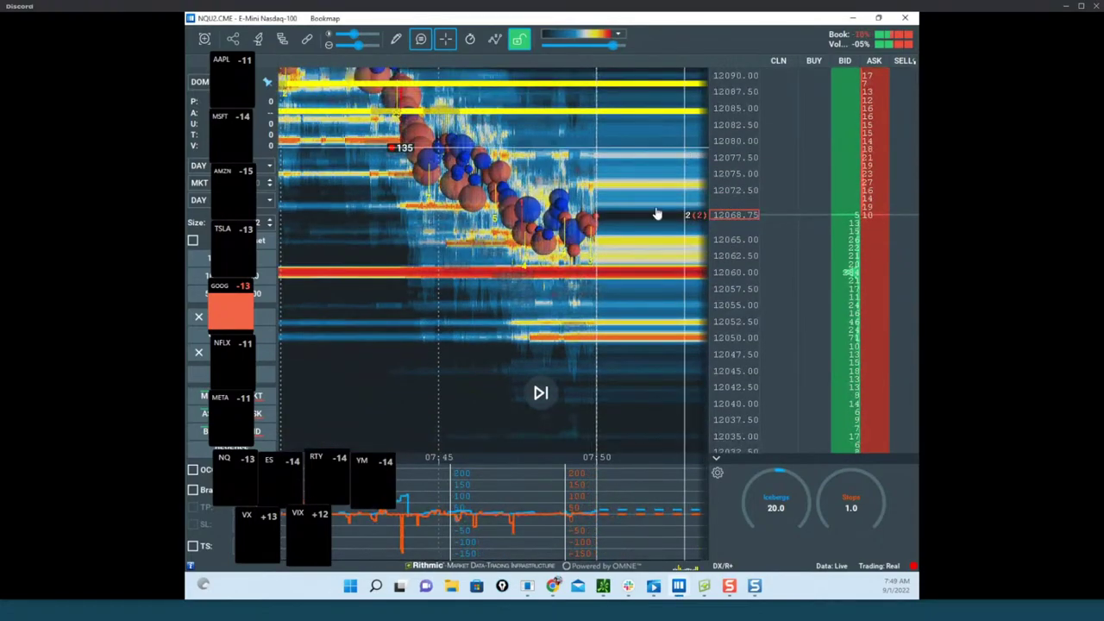
pyautogui.moveTo(595, 19); pyautogui.dragTo(186, 224)
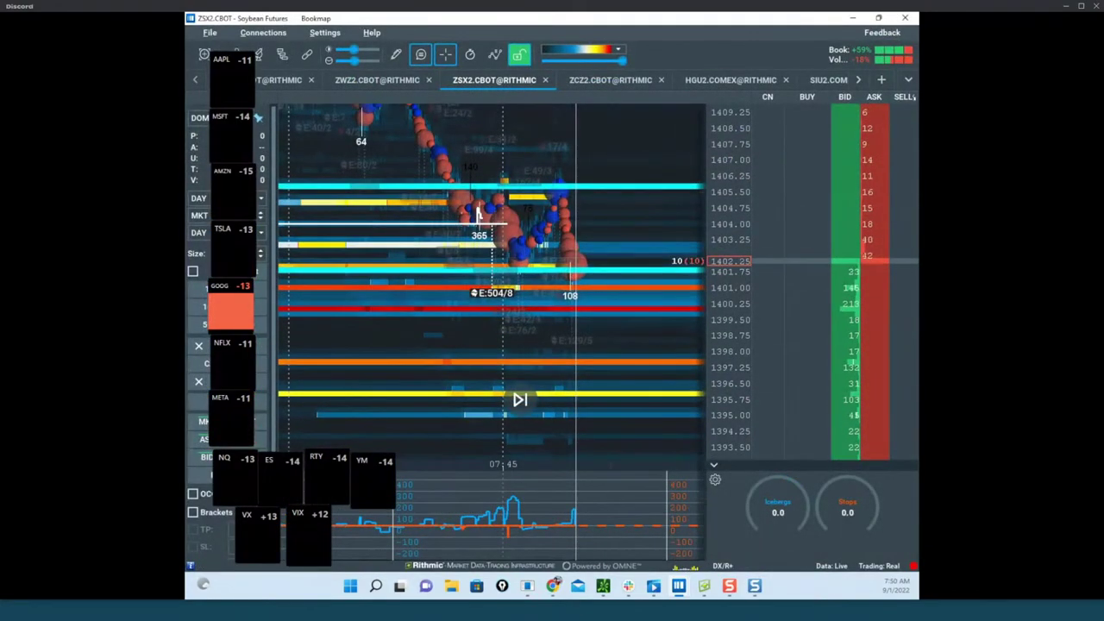
# Bring the small /ZS chart over the soybean heatmap, circle its ATR reading, clear the ink, and move the chart away.
pyautogui.moveTo(673, 17); pyautogui.dragTo(638, 276)
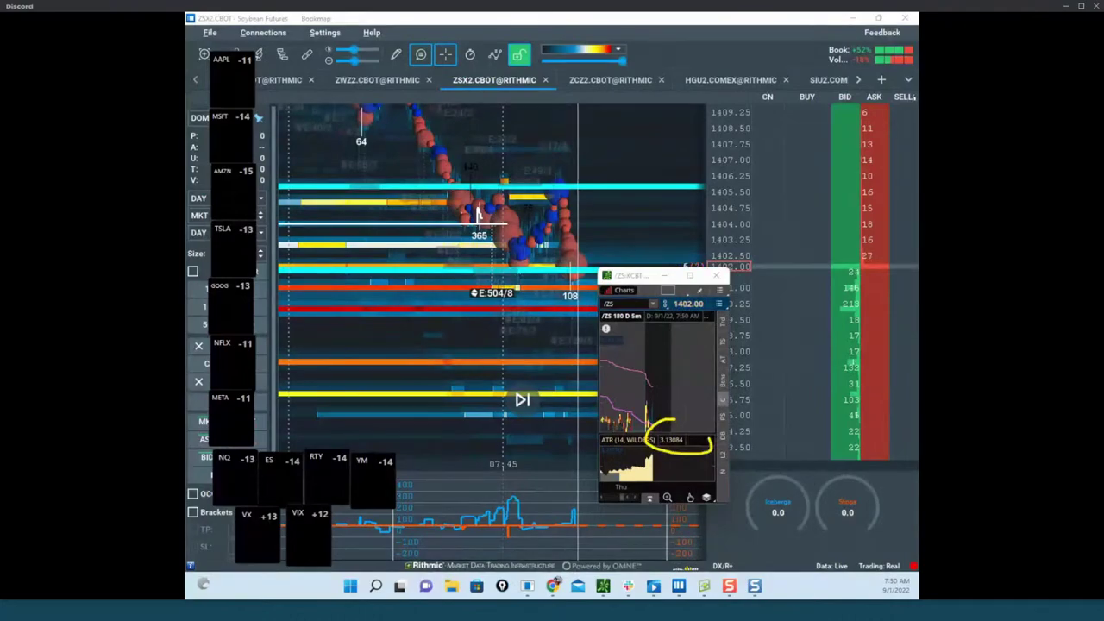
pyautogui.press('Escape')
pyautogui.moveTo(636, 276)
pyautogui.mouseDown()
pyautogui.moveTo(653, 220)
pyautogui.moveTo(665, 13)
pyautogui.mouseUp()
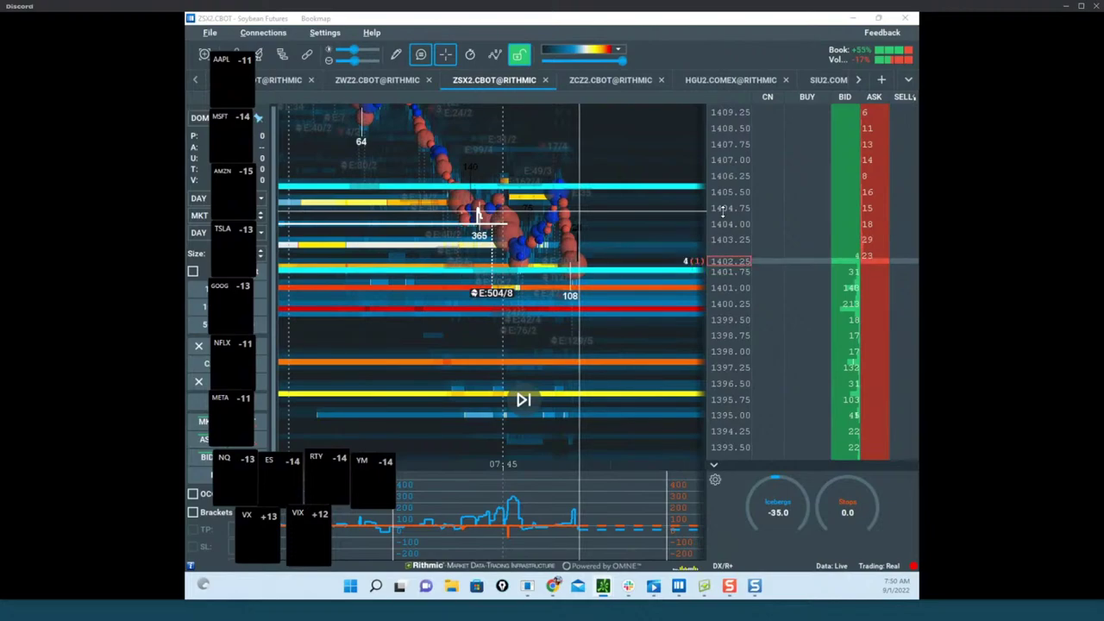
# Set the soybean order size to 4 and place a sell stop at 1398.75, below the 1400 liquidity.
pyautogui.moveTo(692, 244); pyautogui.dragTo(721, 209)
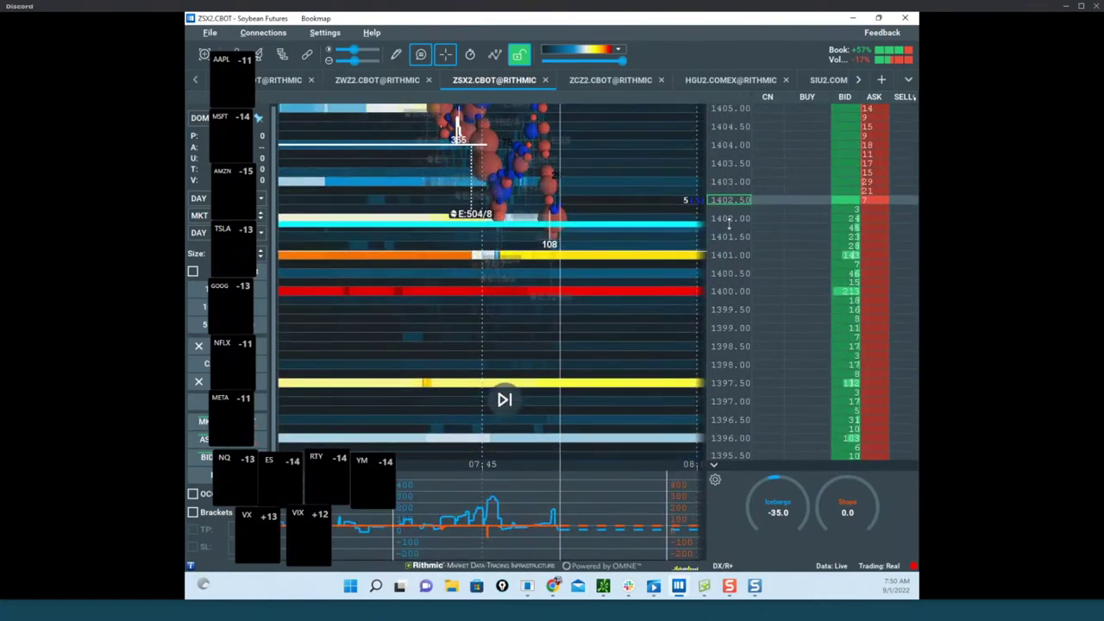
pyautogui.moveTo(728, 227); pyautogui.dragTo(733, 262)
pyautogui.moveTo(681, 261); pyautogui.dragTo(664, 286)
pyautogui.moveTo(729, 239); pyautogui.dragTo(746, 270)
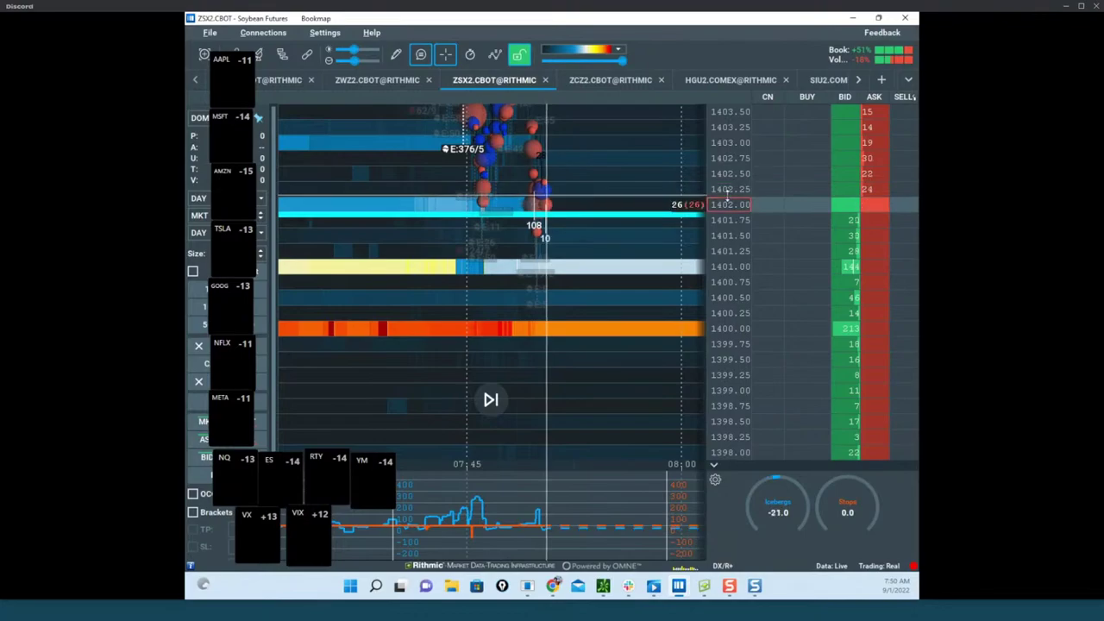
pyautogui.scroll(-3, 549, 257)
pyautogui.scroll(-2, 516, 250)
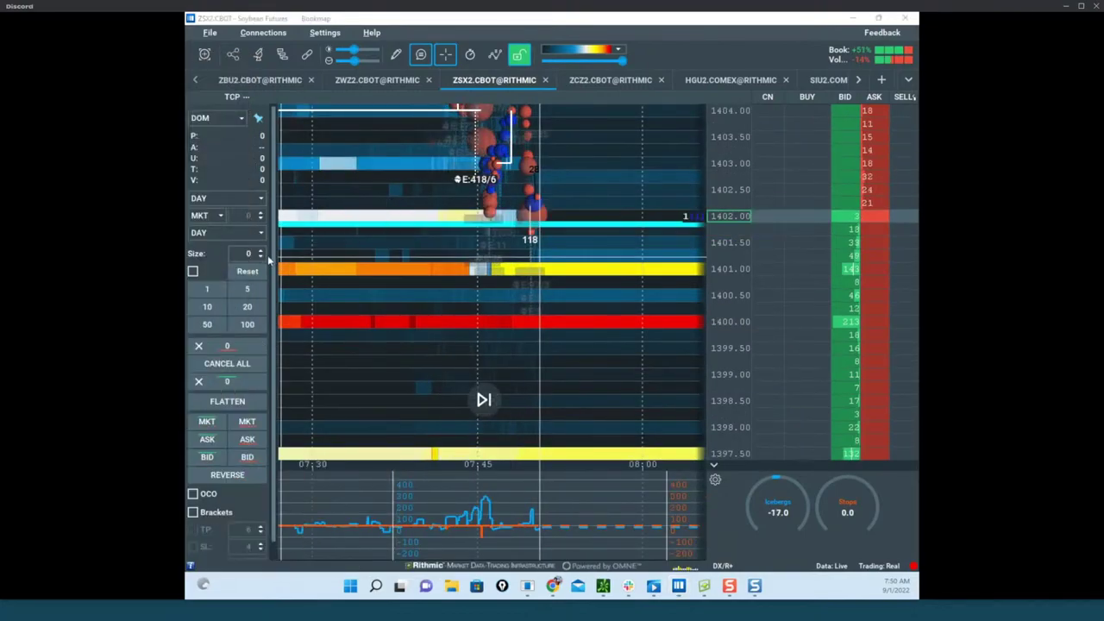
pyautogui.write('4')
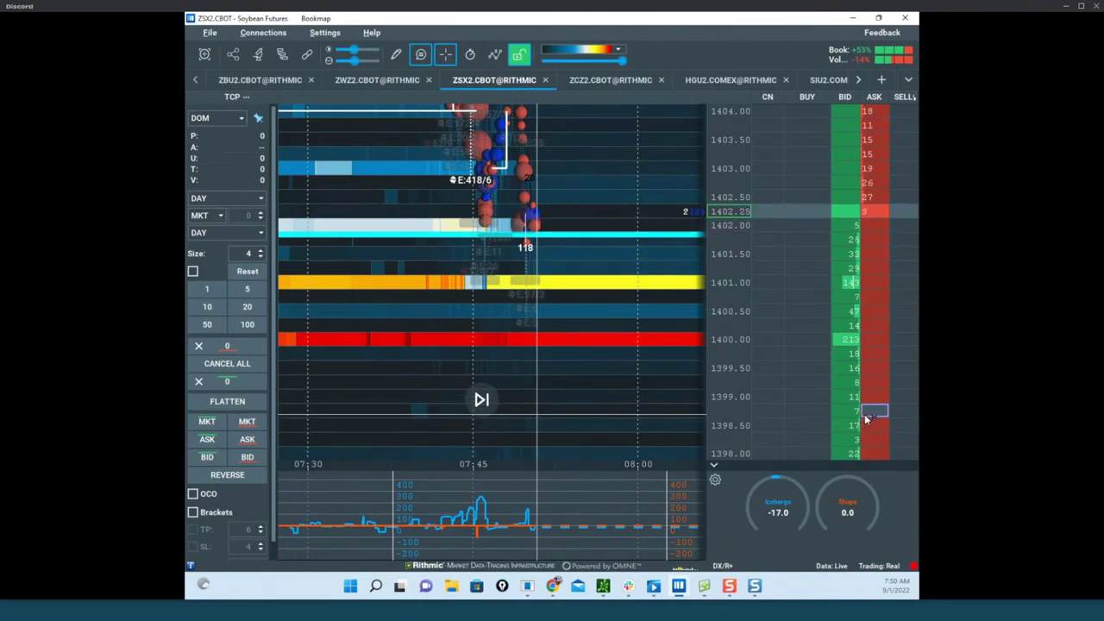
pyautogui.scroll(-4, 724, 237)
pyautogui.scroll(-2, 610, 232)
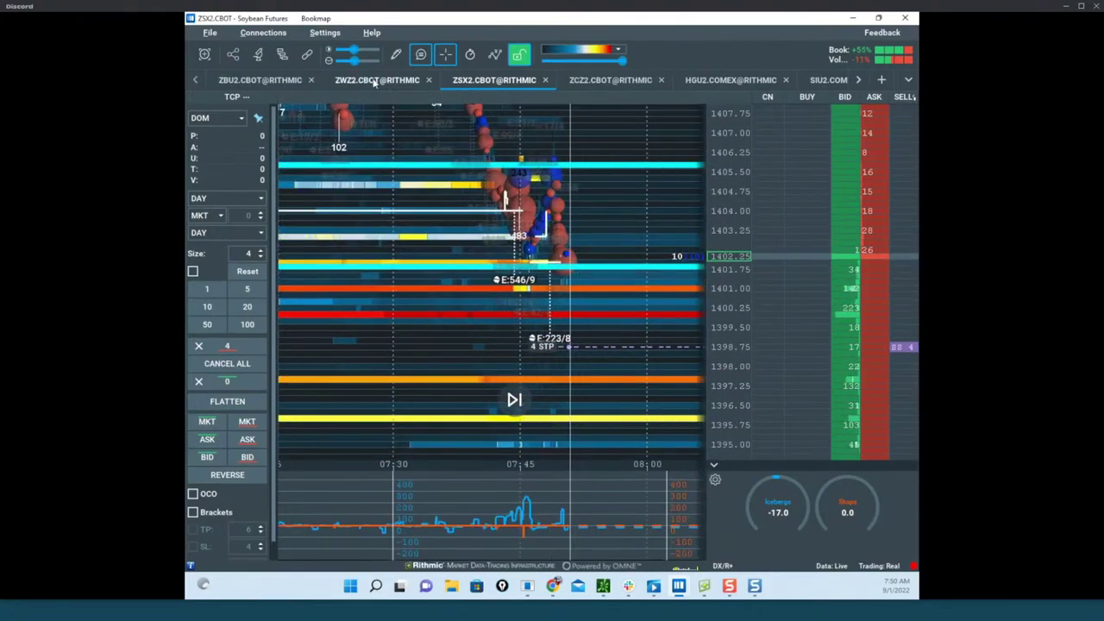
# Switch to the wheat heatmap ZWZ2 and sketch the recent drop with a horizontal line at about 825.50.
pyautogui.click(384, 79)
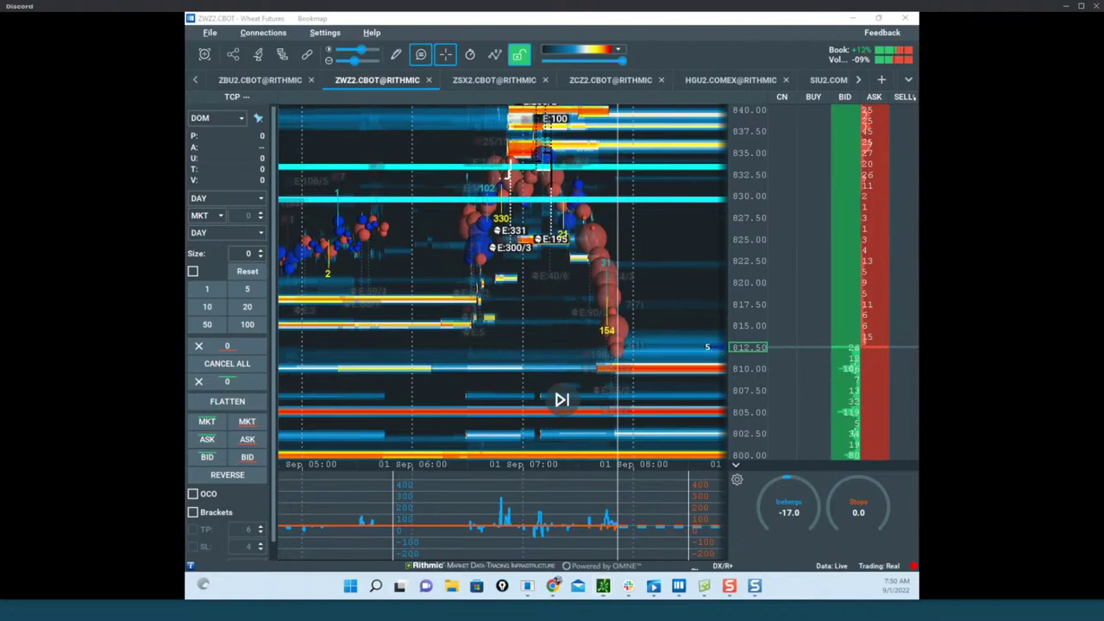
pyautogui.moveTo(918, 221)
pyautogui.mouseDown()
pyautogui.moveTo(633, 221)
pyautogui.moveTo(918, 224)
pyautogui.mouseUp()
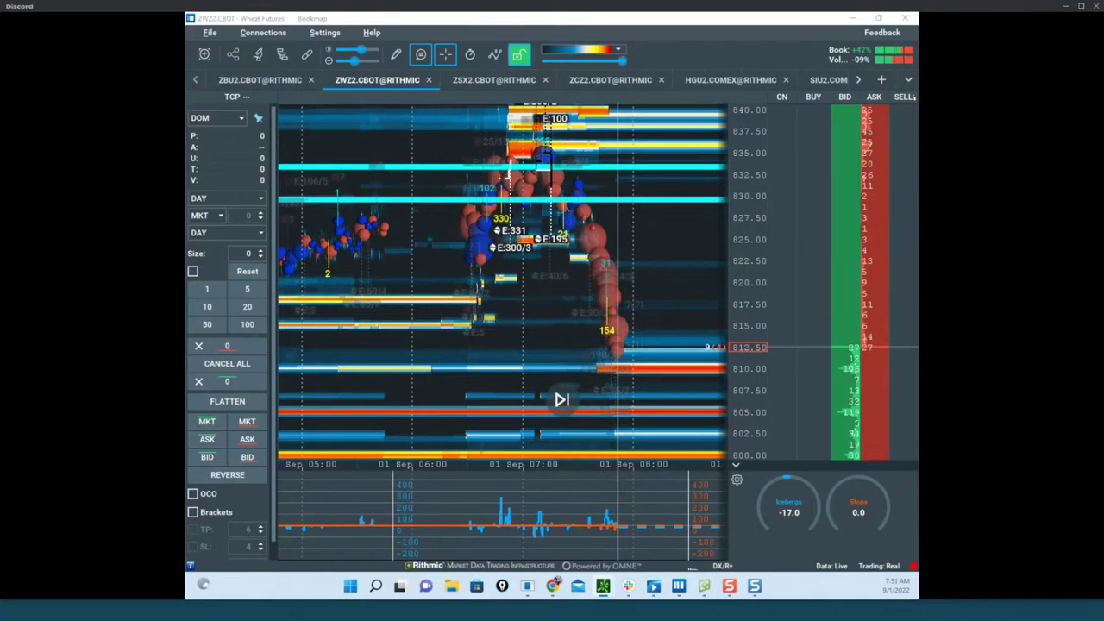
pyautogui.moveTo(744, 148); pyautogui.dragTo(666, 210)
pyautogui.scroll(3, 743, 195)
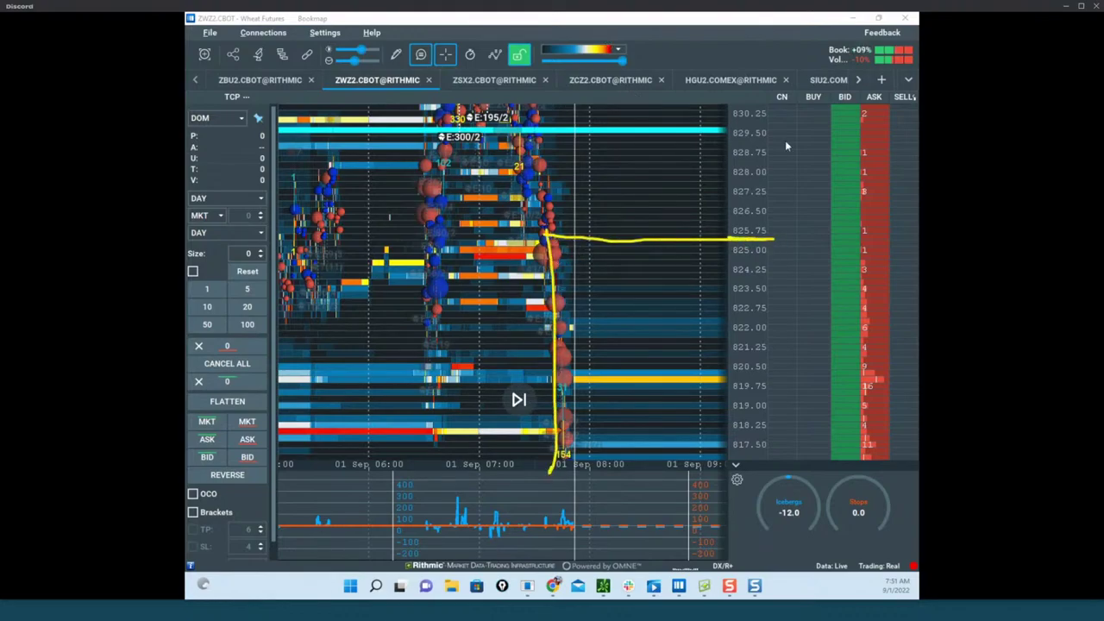
pyautogui.scroll(-3, 747, 160)
pyautogui.moveTo(662, 193); pyautogui.dragTo(632, 301)
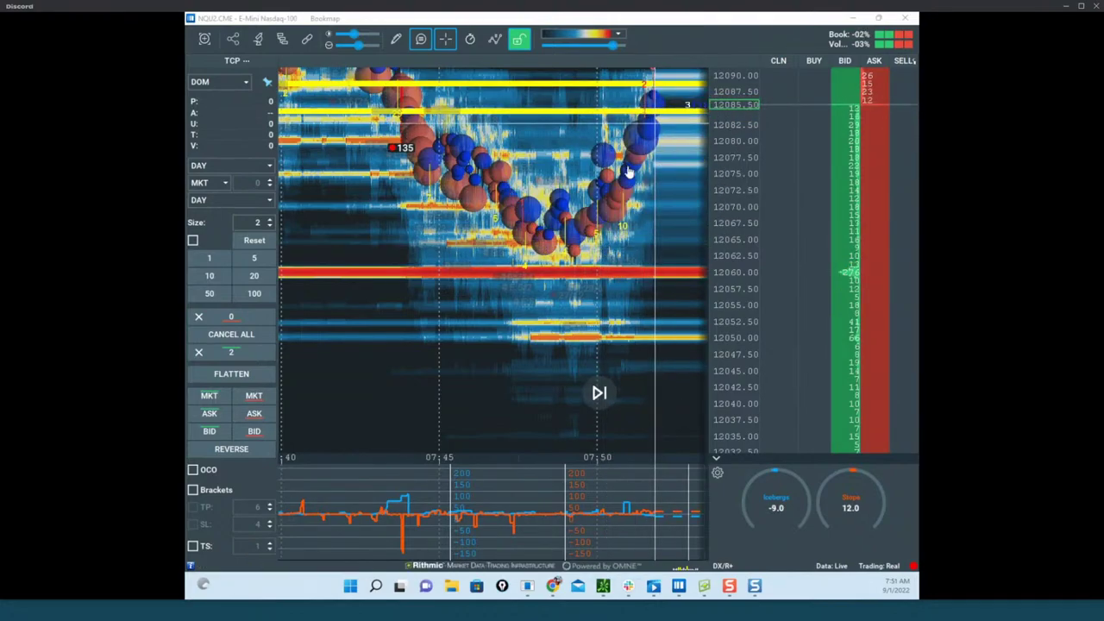
# Examine the Nasdaq rebound from the 12060 area and the 07:43 to 07:50 sell-off around the 135 stop marker.
pyautogui.moveTo(592, 205); pyautogui.dragTo(569, 240)
pyautogui.scroll(-2, 518, 231)
pyautogui.scroll(-2, 483, 220)
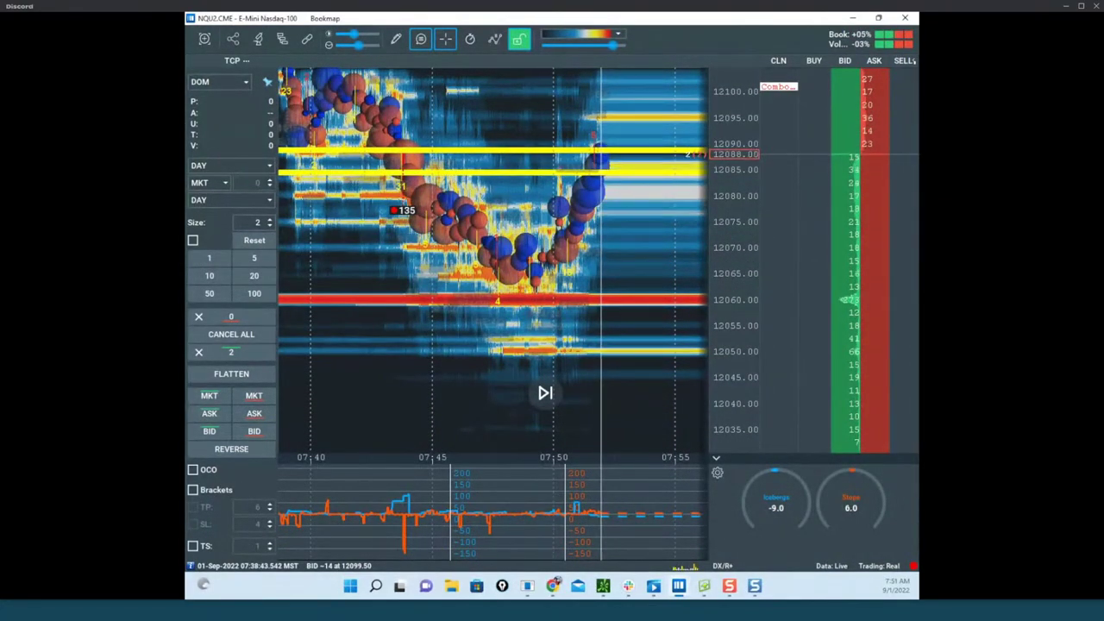
pyautogui.scroll(2, 731, 186)
pyautogui.scroll(-2, 654, 179)
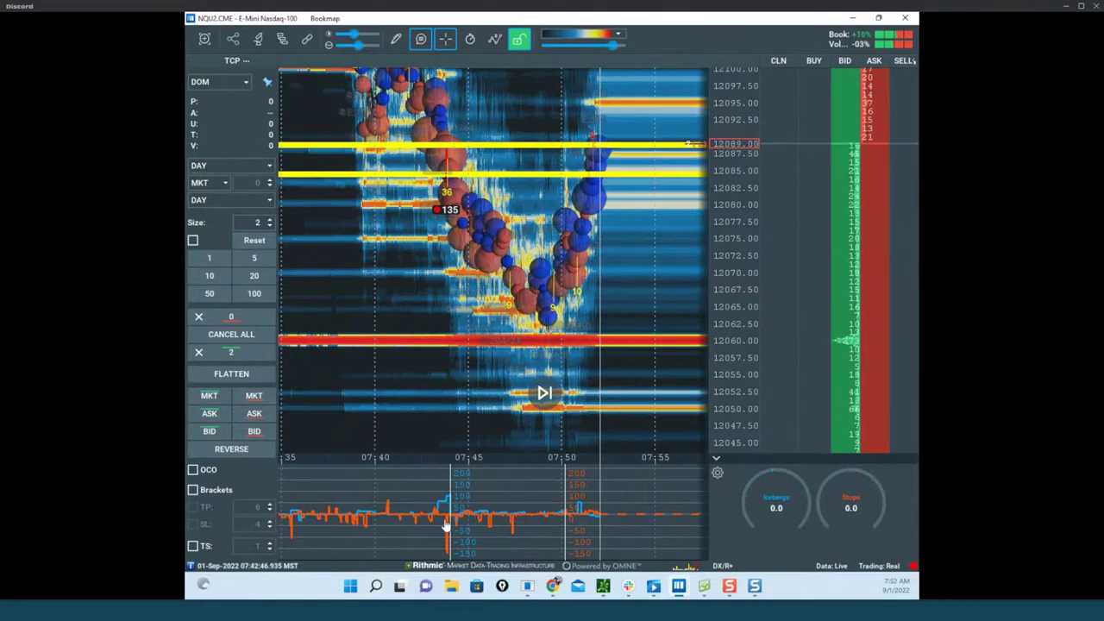
pyautogui.scroll(3, 439, 433)
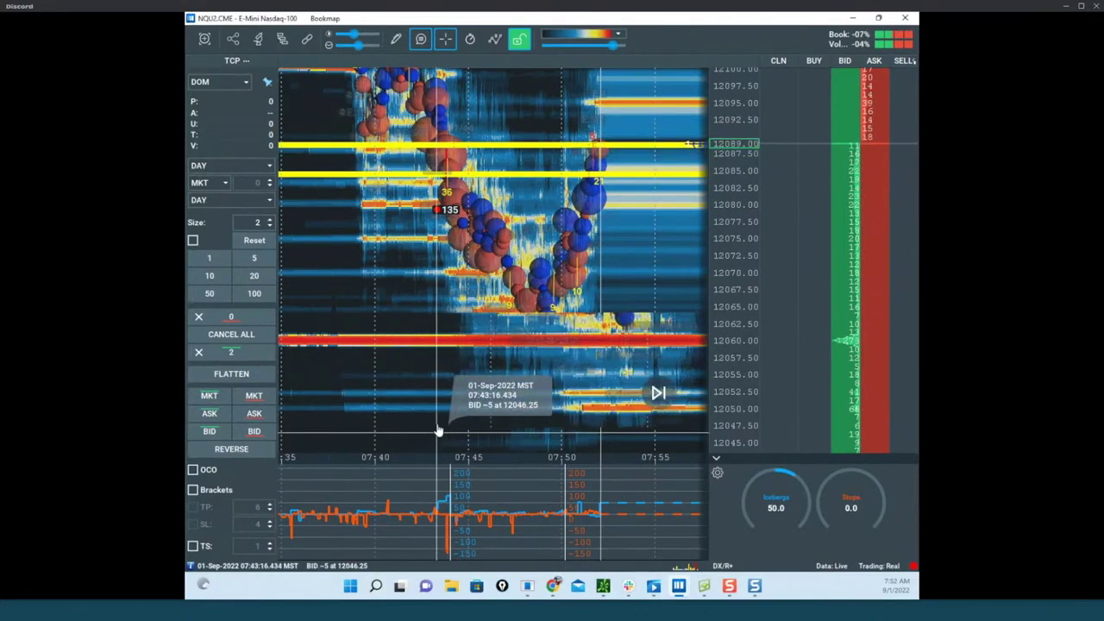
pyautogui.moveTo(457, 388); pyautogui.dragTo(470, 470)
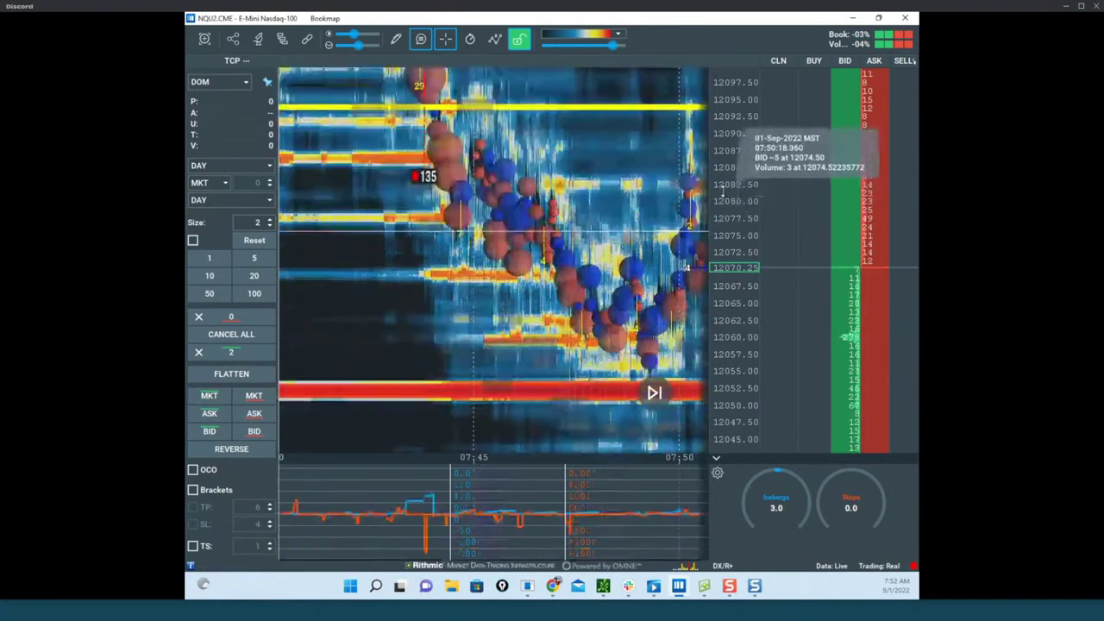
pyautogui.scroll(2, 723, 191)
pyautogui.scroll(3, 435, 182)
pyautogui.scroll(4, 475, 298)
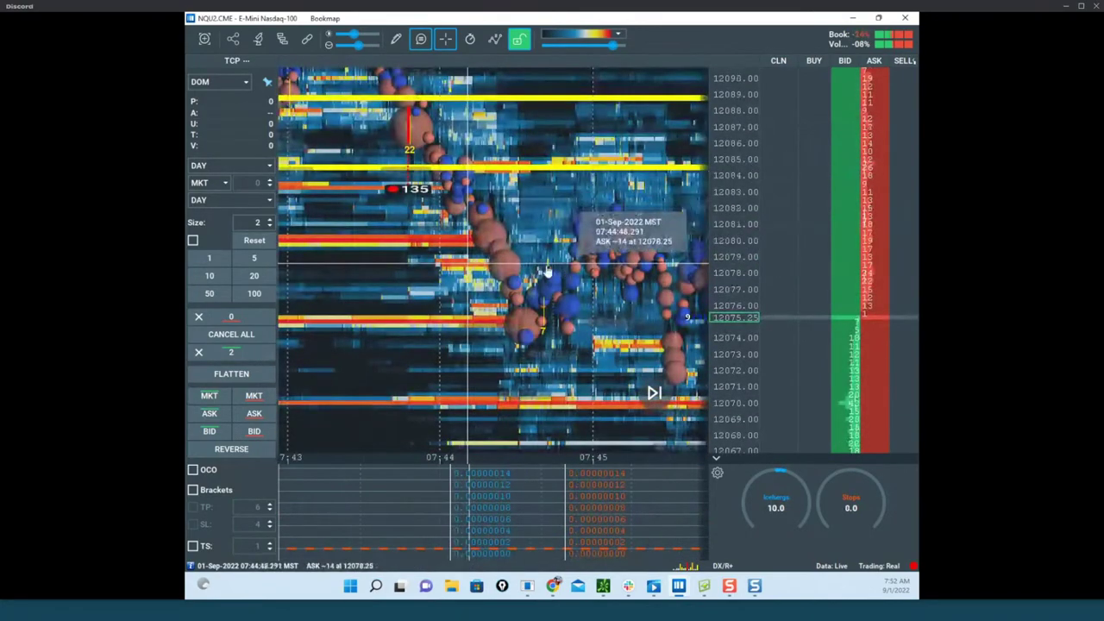
pyautogui.scroll(-3, 509, 224)
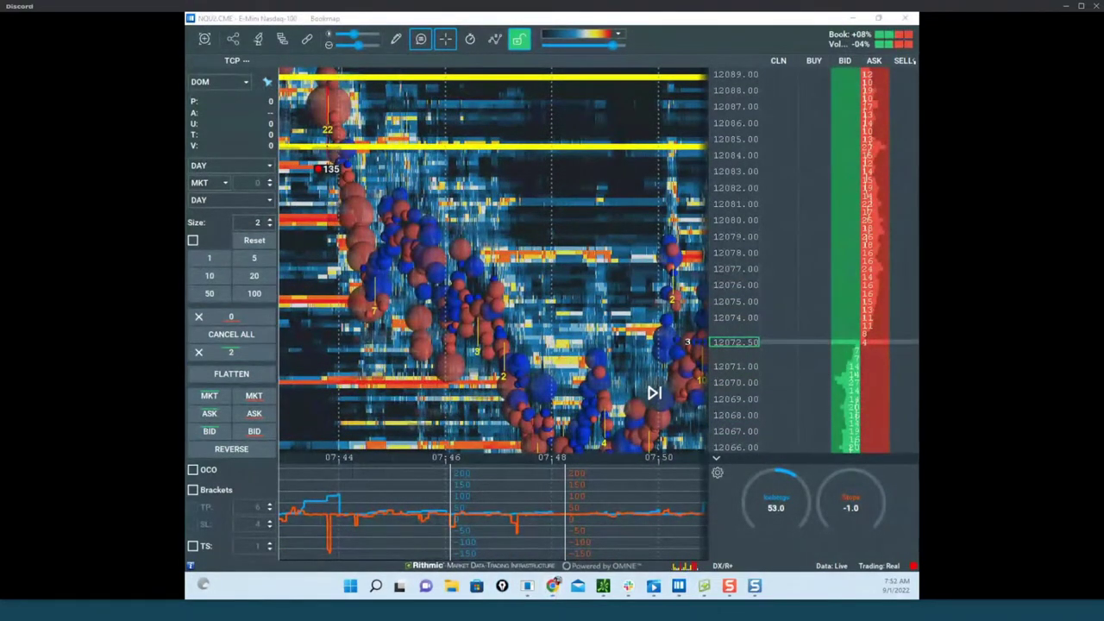
# Bring the remote desktop browser window over, maximize it, and display the NQ charts.
pyautogui.moveTo(185, 35); pyautogui.dragTo(818, 68)
pyautogui.click(879, 67)
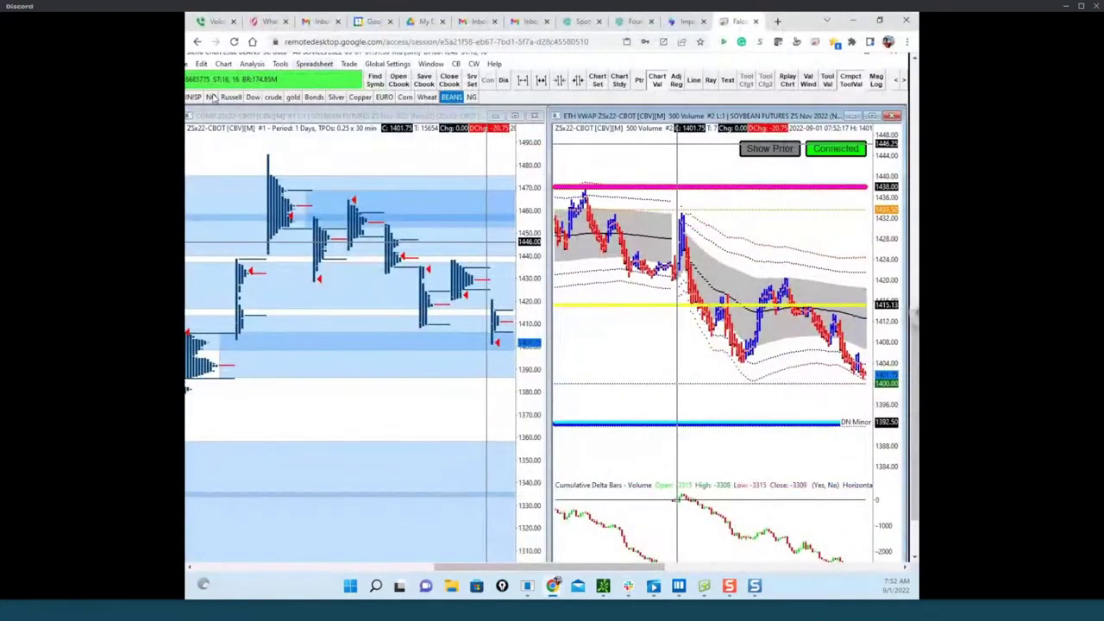
pyautogui.click(212, 97)
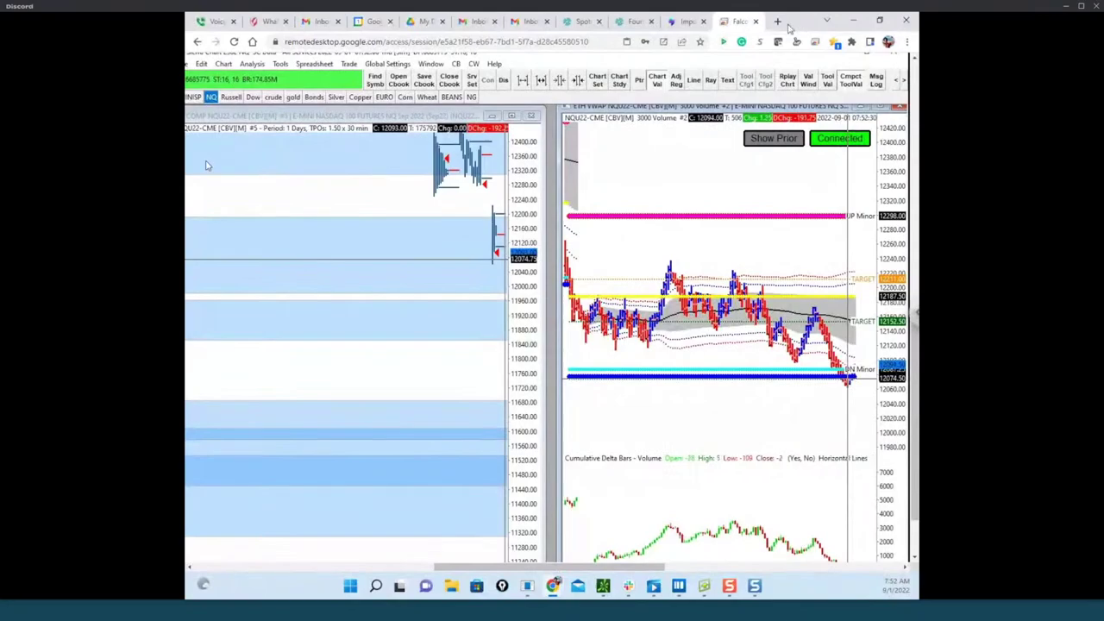
# Return to the Nasdaq heatmap and examine the rebound from the 12060 liquidity through the two yellow levels.
pyautogui.click(853, 21)
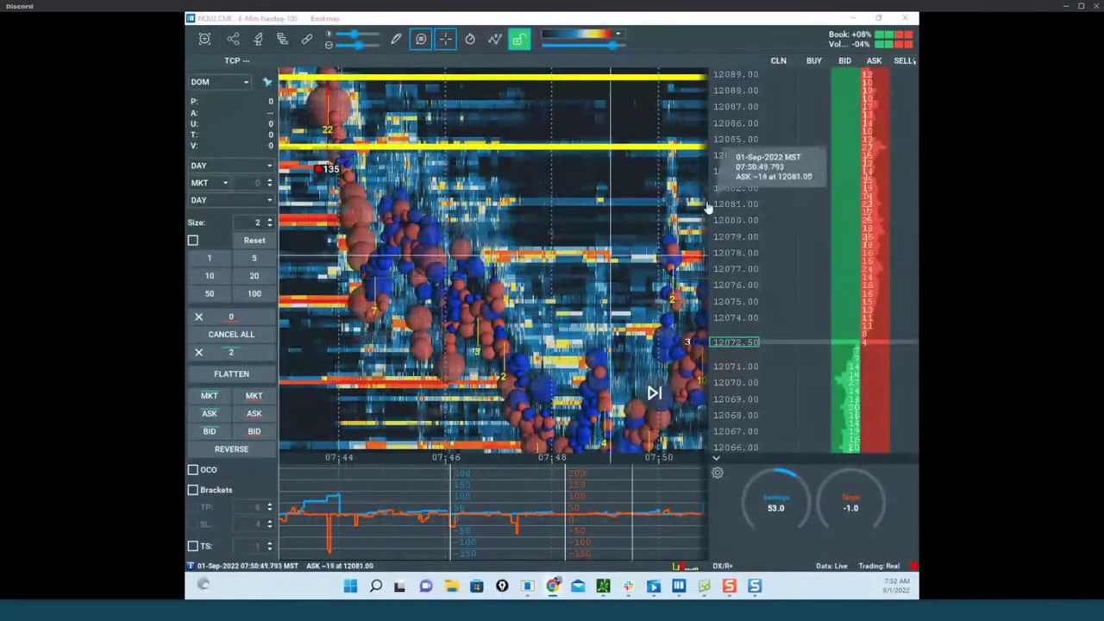
pyautogui.scroll(-2, 729, 209)
pyautogui.scroll(-3, 569, 202)
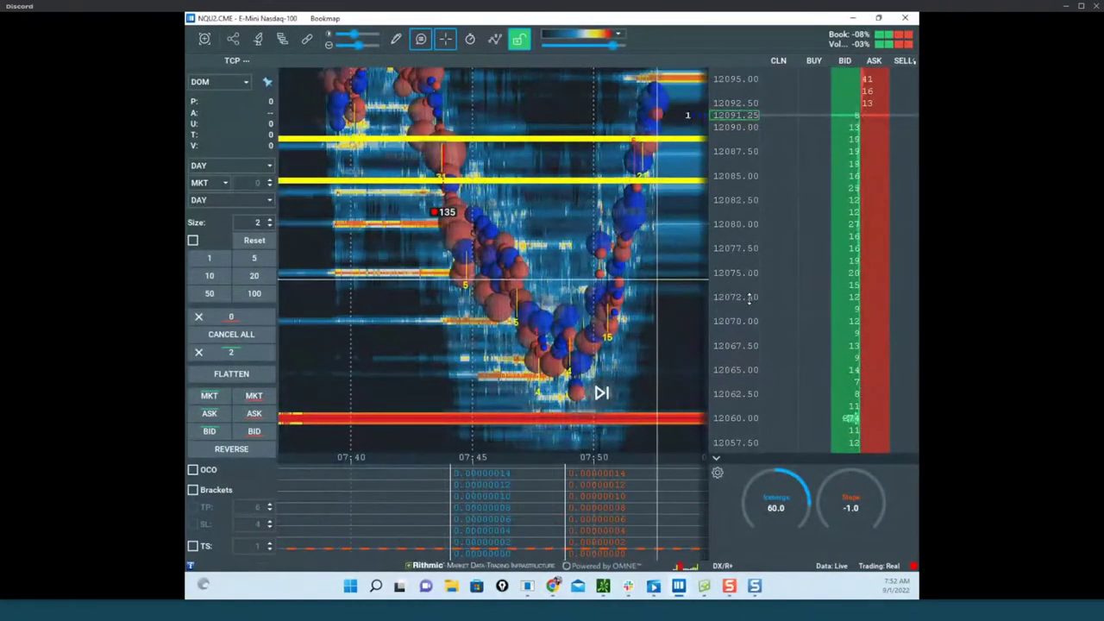
pyautogui.moveTo(727, 266); pyautogui.dragTo(727, 285)
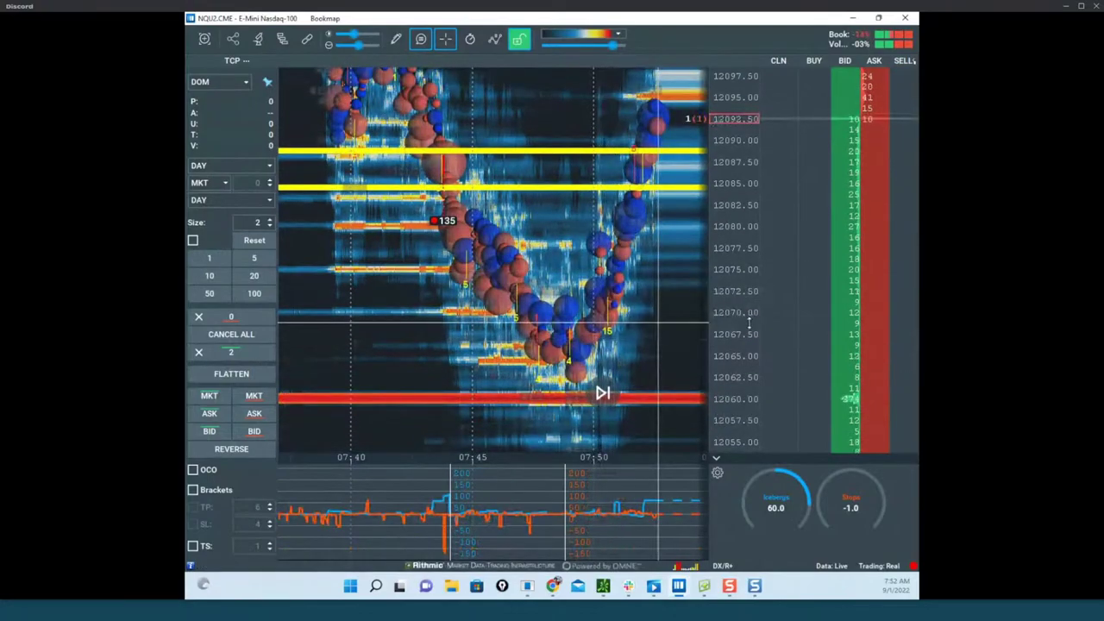
pyautogui.moveTo(749, 321); pyautogui.dragTo(748, 290)
pyautogui.moveTo(739, 211); pyautogui.dragTo(739, 248)
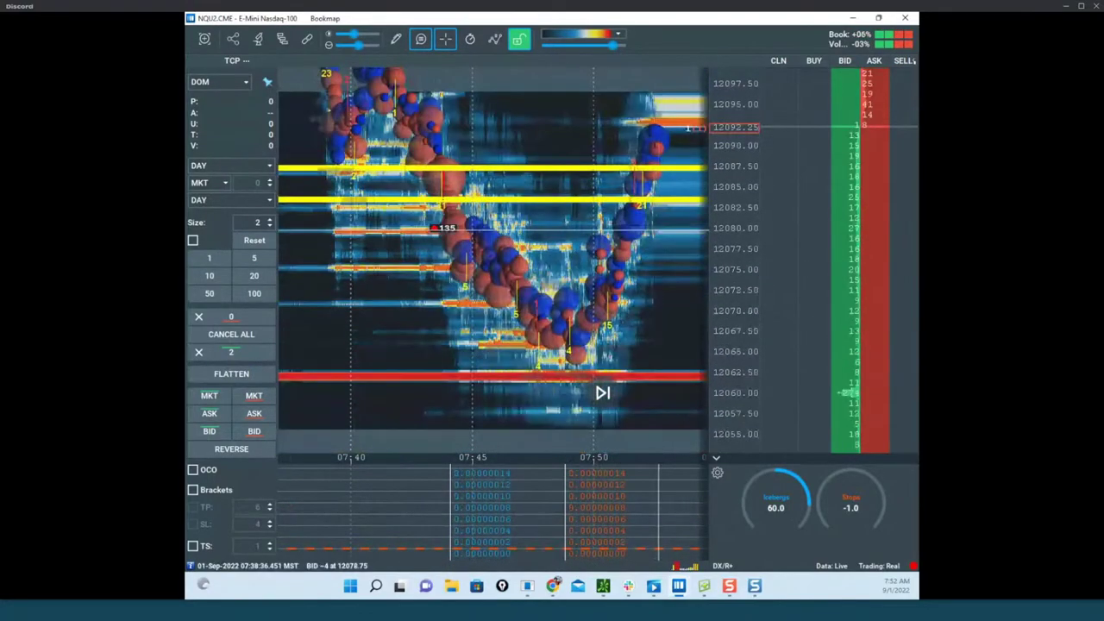
# Bring the remote desktop browser back, view the NQ, ES, RTY and YM VWAP charts, and put the browser away.
pyautogui.moveTo(184, 231); pyautogui.dragTo(743, 97)
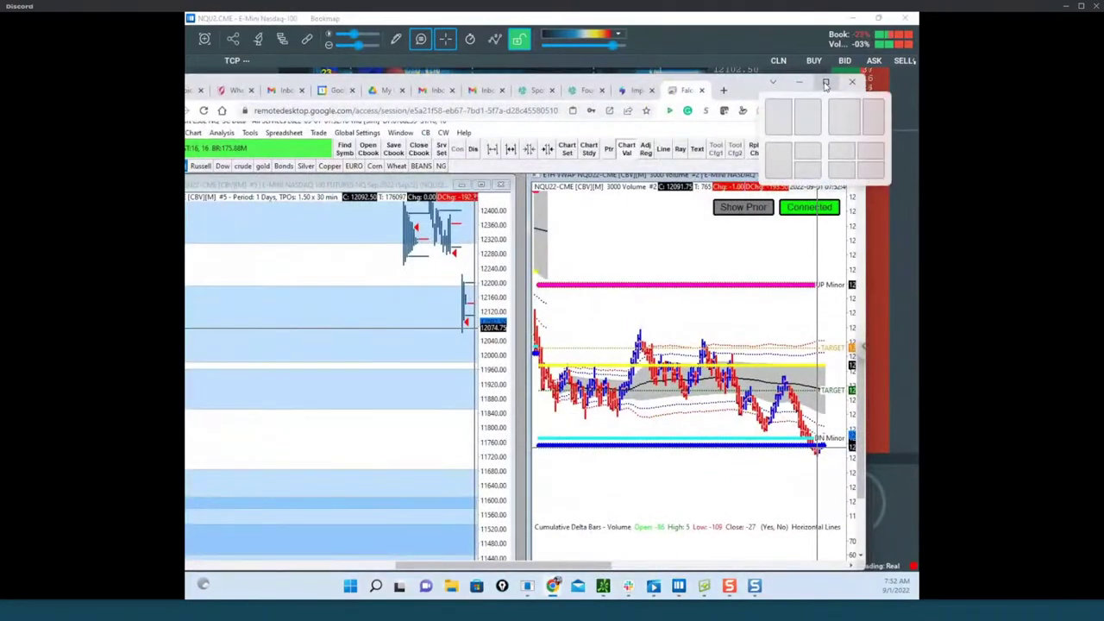
pyautogui.click(825, 84)
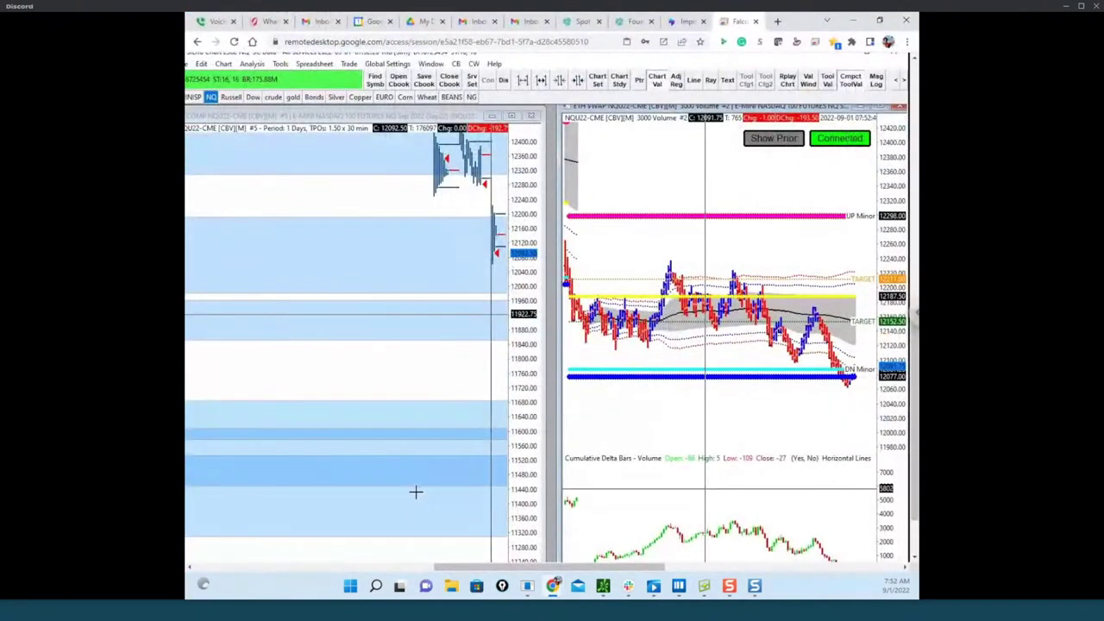
pyautogui.moveTo(638, 570); pyautogui.dragTo(867, 599)
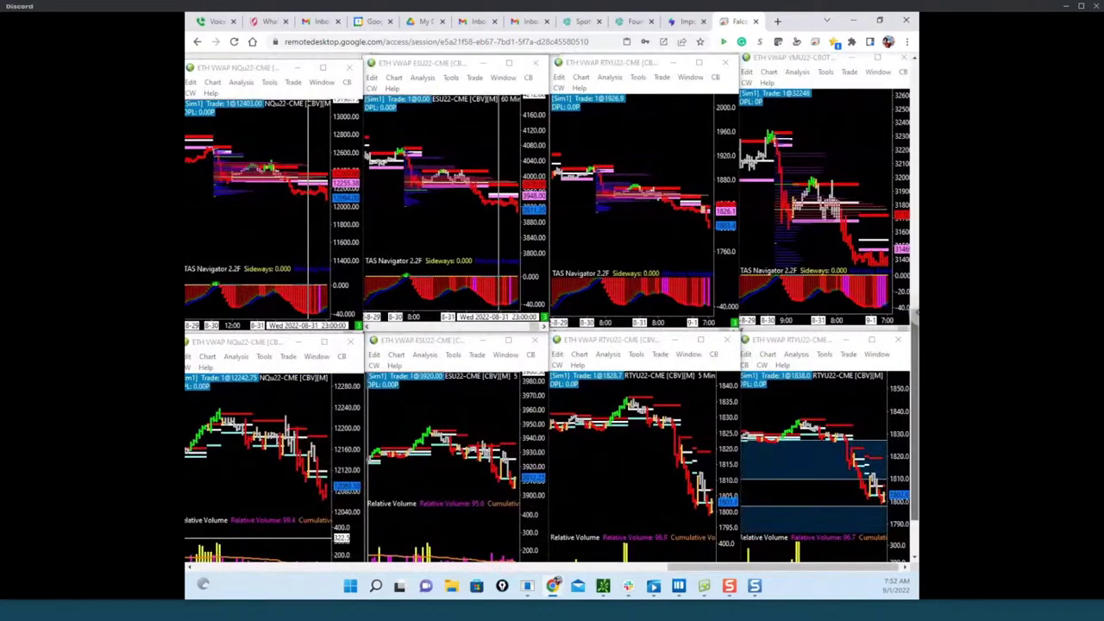
pyautogui.scroll(-2, 552, 308)
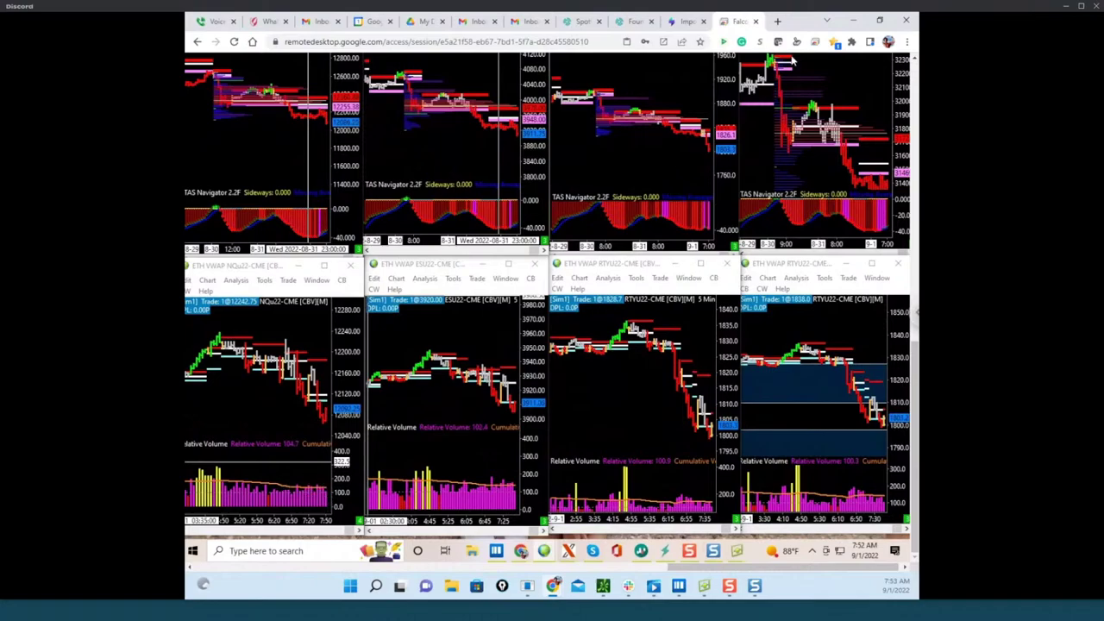
pyautogui.click(852, 19)
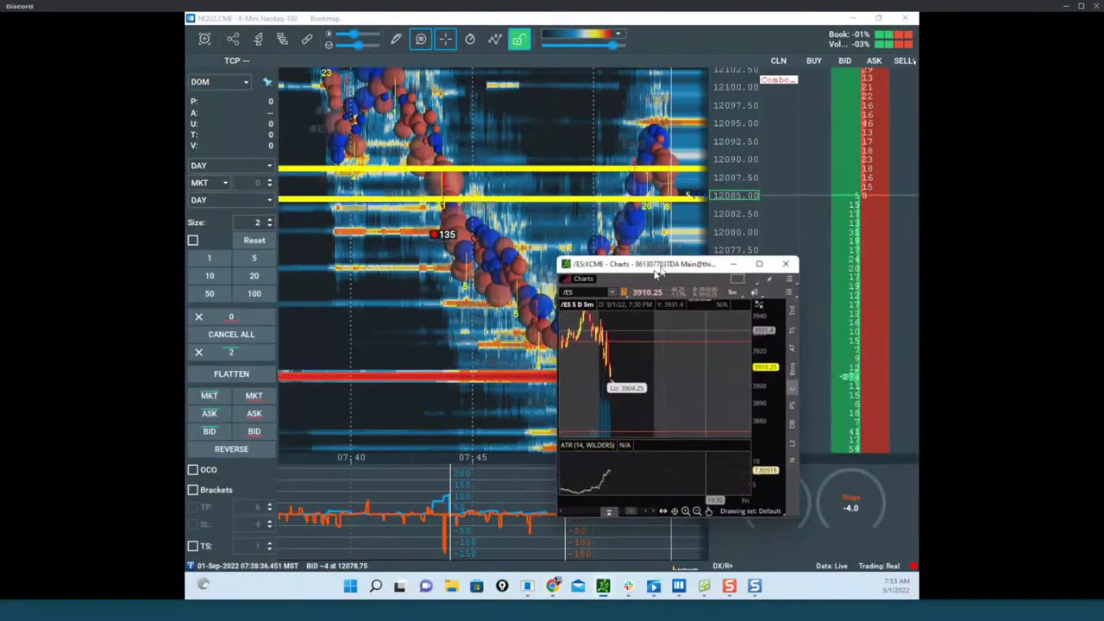
# Show the /ES five-minute chart at full size, review the latest sell-off, and move the chart off the heatmap.
pyautogui.moveTo(658, 268); pyautogui.dragTo(629, 212)
pyautogui.click(732, 207)
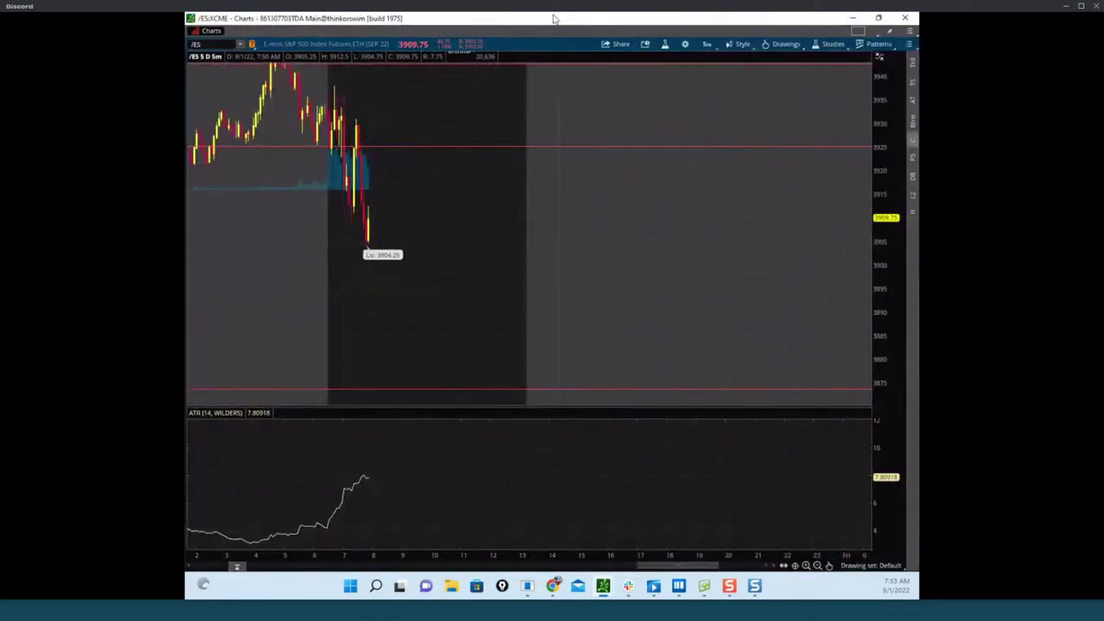
pyautogui.moveTo(554, 21); pyautogui.dragTo(656, 595)
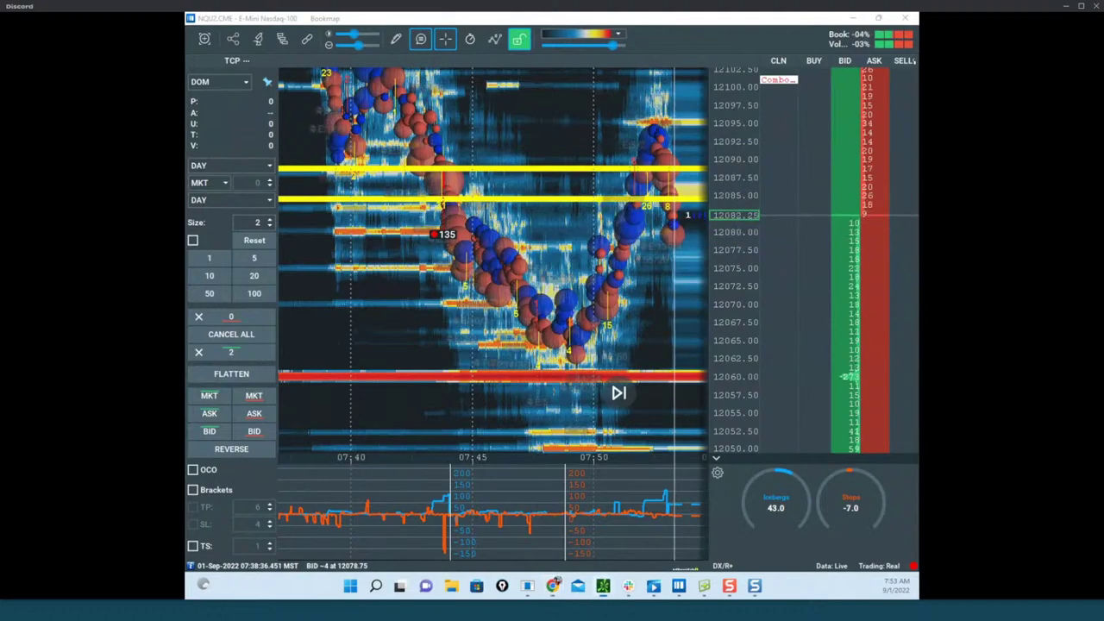
# Show the /NQ five-minute chart at full size, sketch a dip and rebound, circle the current price, and clear the marks.
pyautogui.moveTo(657, 595); pyautogui.dragTo(699, 204)
pyautogui.click(780, 202)
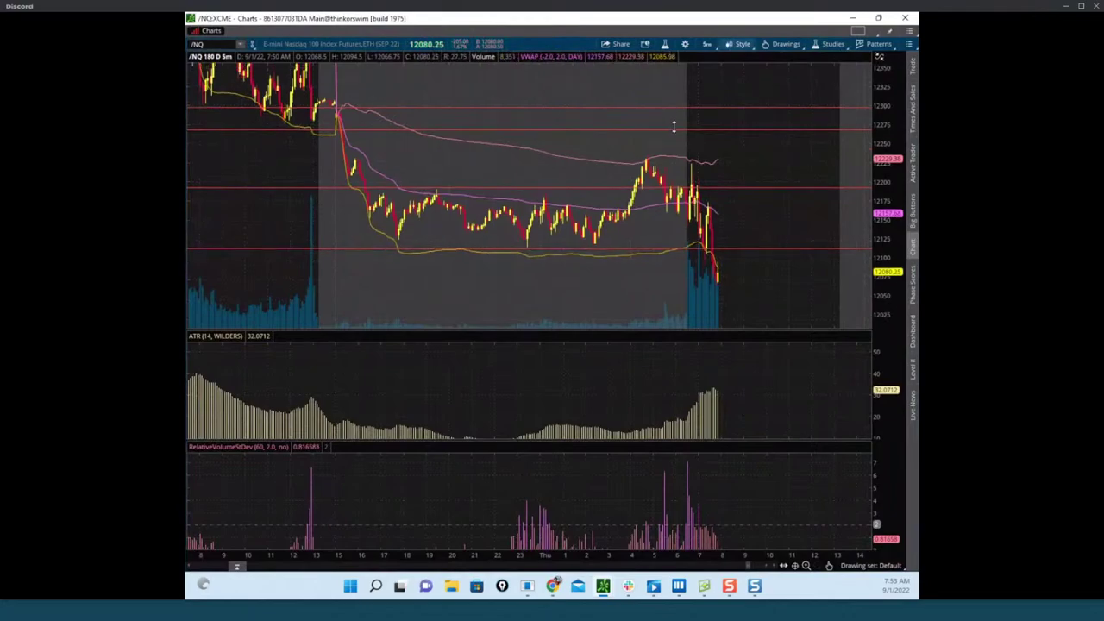
pyautogui.hotkey('ctrl', 'alt', 'g')
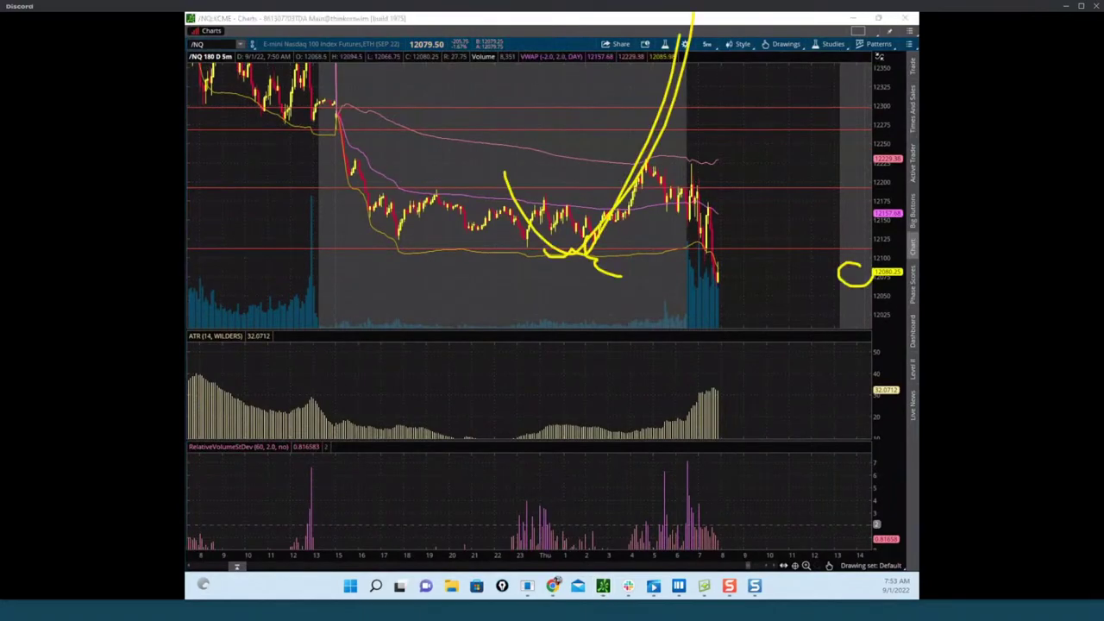
pyautogui.press('Delete')
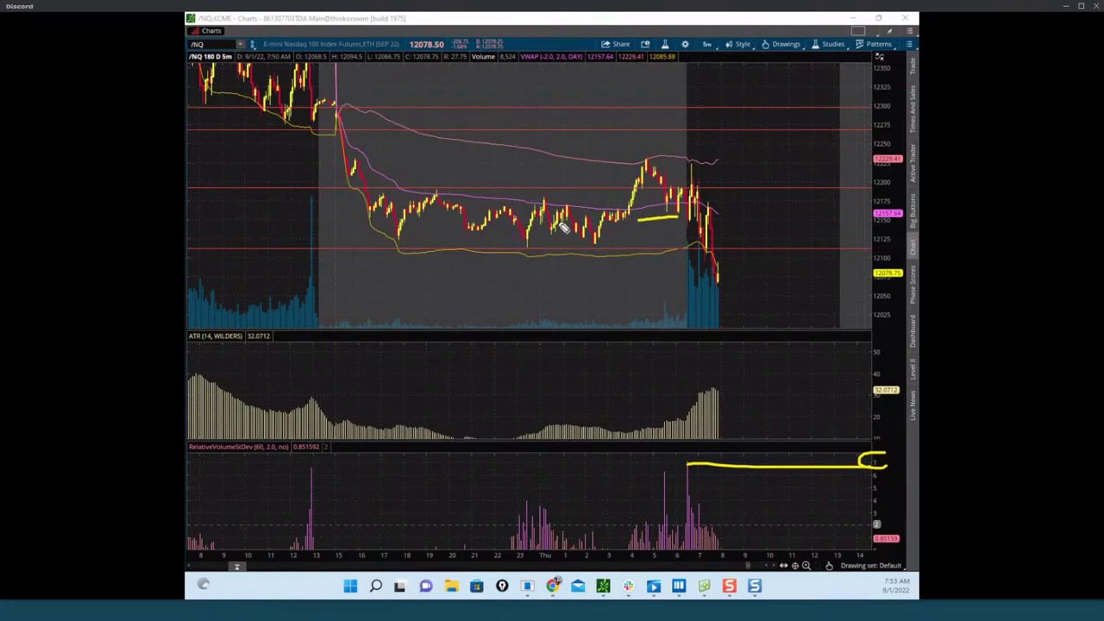
# Mark the overnight range at about 12150 and the relative volume spikes on /NQ, clear the marks and move the chart away.
pyautogui.moveTo(559, 222); pyautogui.dragTo(355, 222)
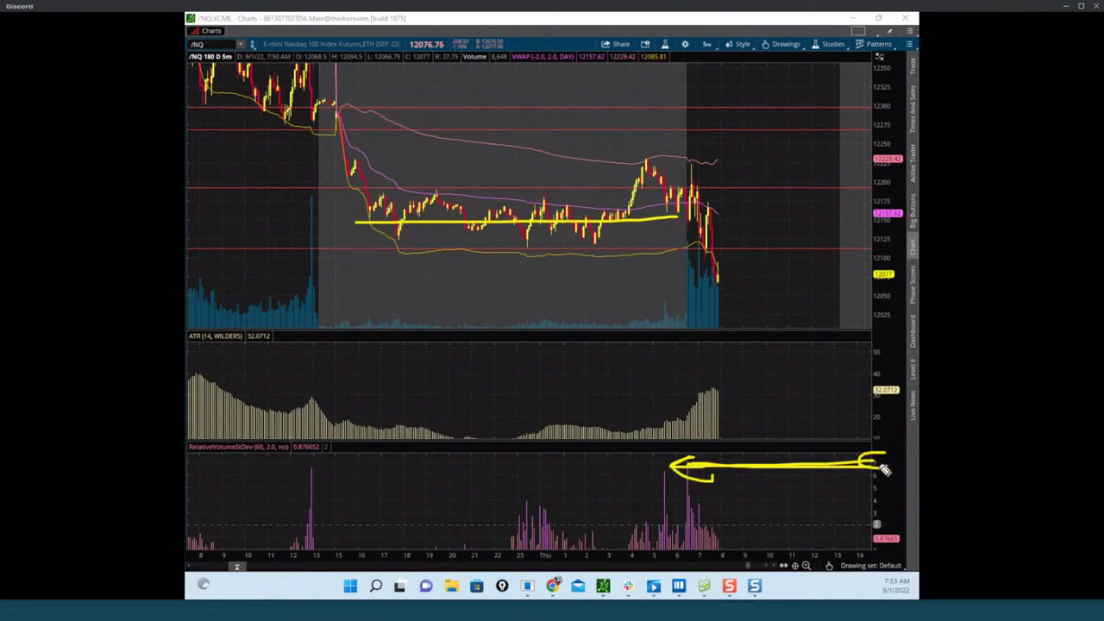
pyautogui.moveTo(700, 521); pyautogui.dragTo(721, 530)
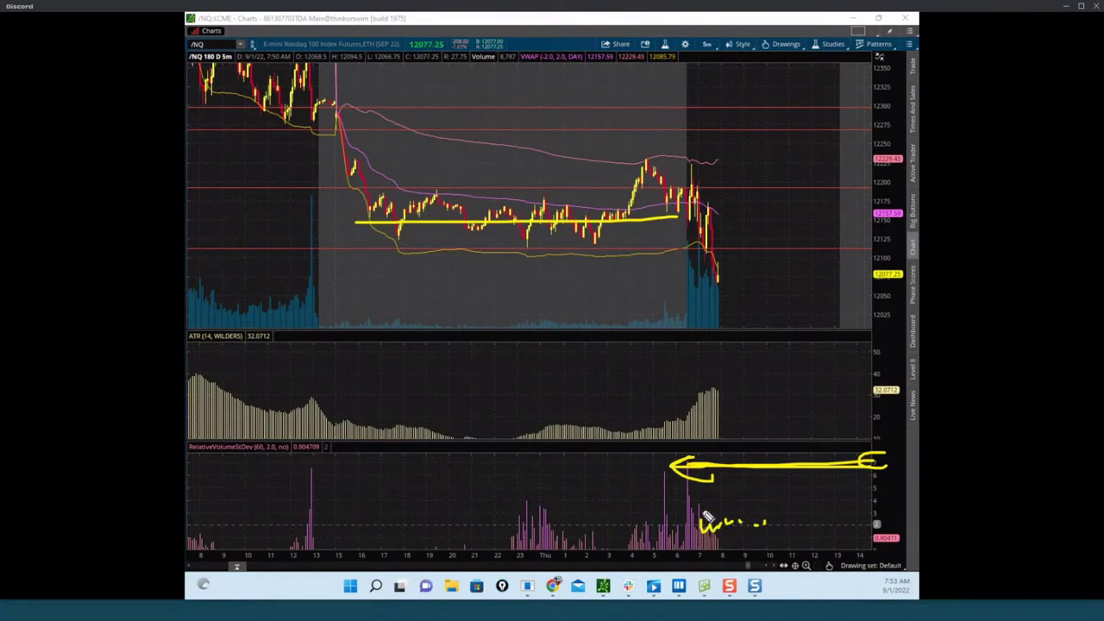
pyautogui.moveTo(688, 506)
pyautogui.mouseDown()
pyautogui.moveTo(371, 484)
pyautogui.moveTo(394, 461)
pyautogui.mouseUp()
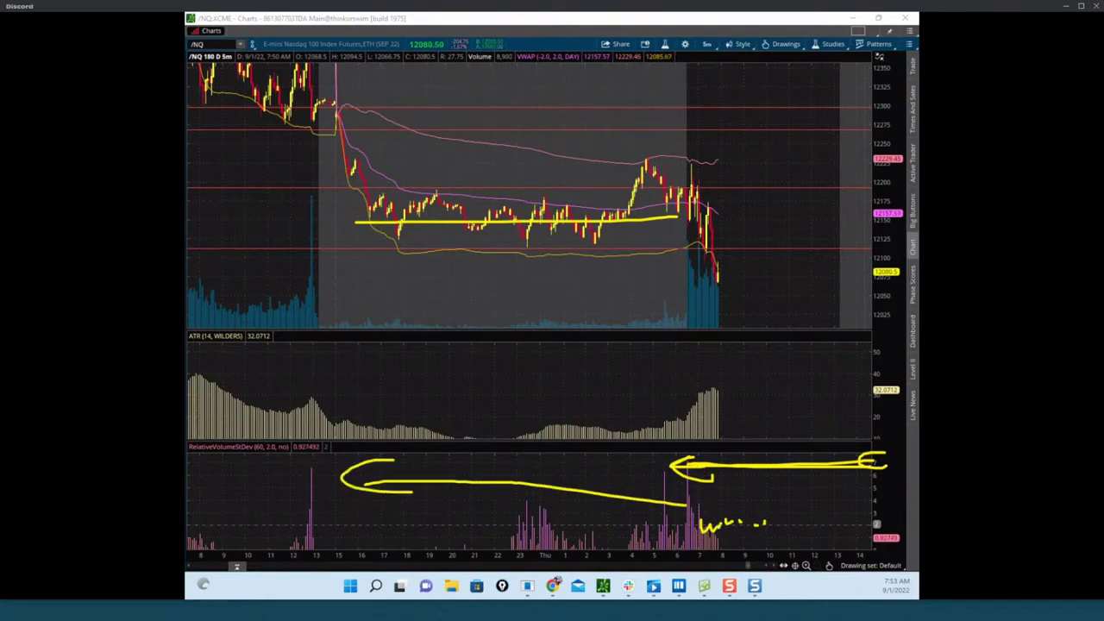
pyautogui.press('Escape')
pyautogui.moveTo(686, 21); pyautogui.dragTo(685, 13)
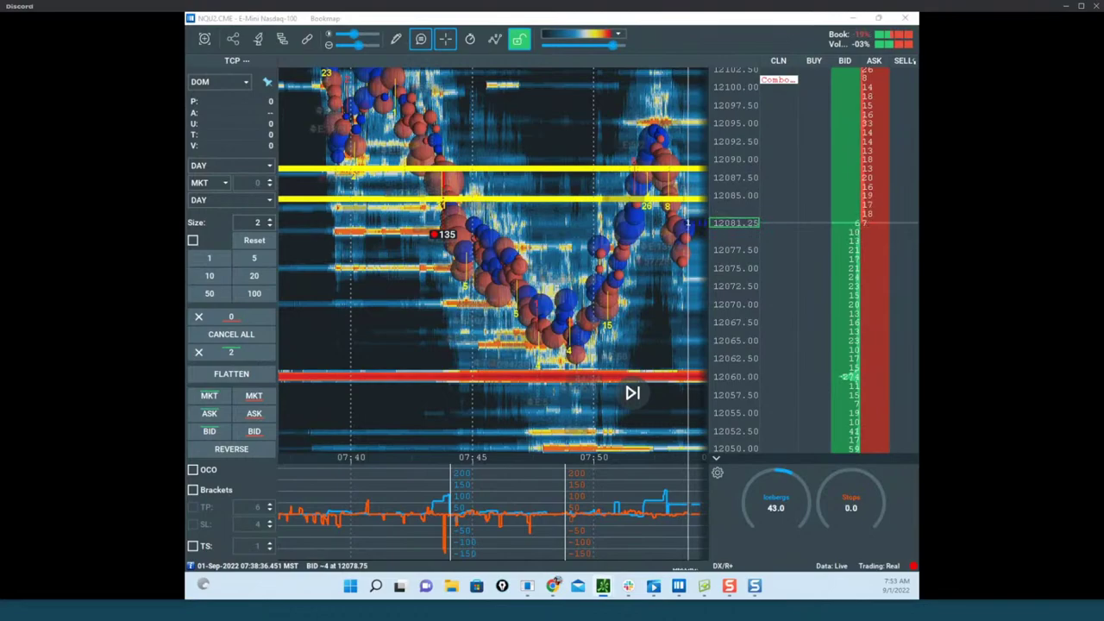
# Review the Nasdaq pullback after the rebound and sketch the drop into the 07:49 low with a downward arrow.
pyautogui.moveTo(567, 307); pyautogui.dragTo(478, 283)
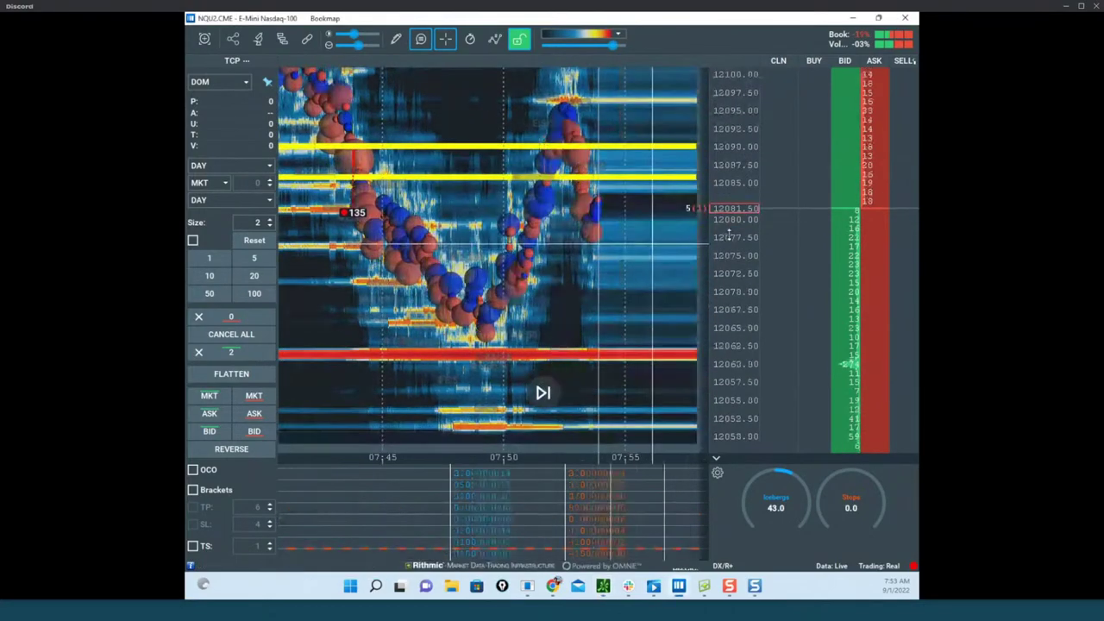
pyautogui.moveTo(729, 235); pyautogui.dragTo(732, 254)
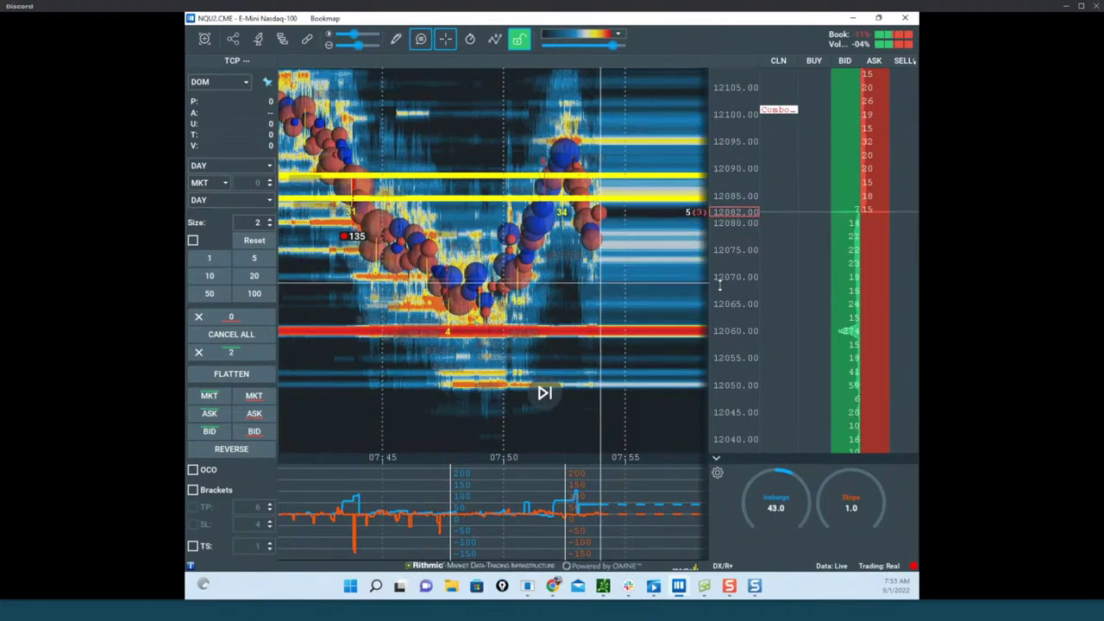
pyautogui.moveTo(618, 259); pyautogui.dragTo(613, 265)
pyautogui.scroll(1, 732, 263)
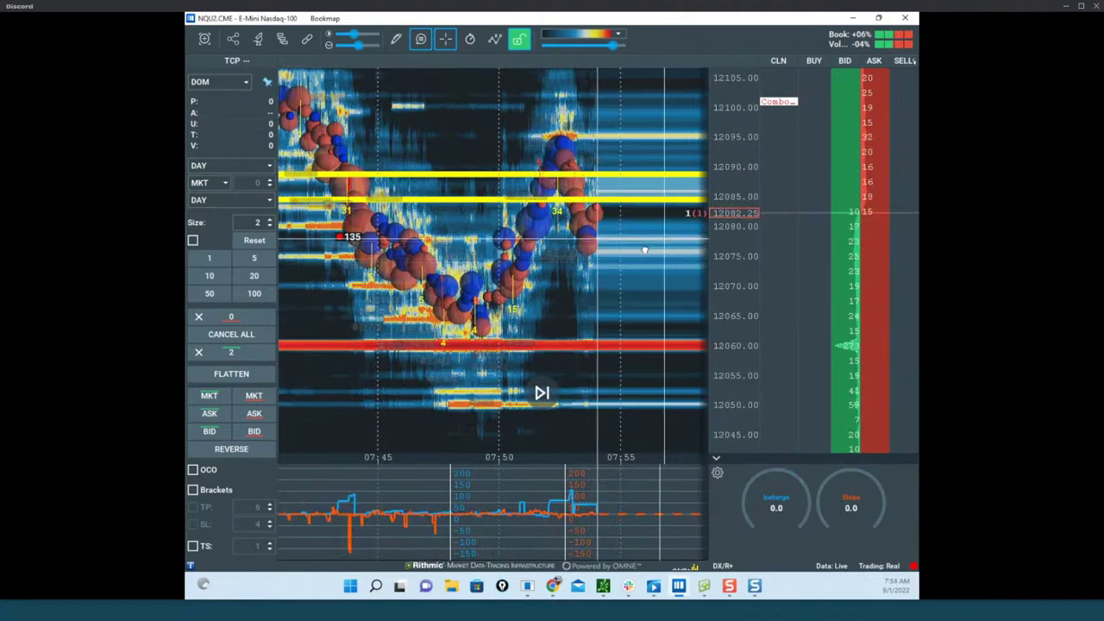
pyautogui.moveTo(658, 245); pyautogui.dragTo(644, 250)
pyautogui.scroll(1, 720, 274)
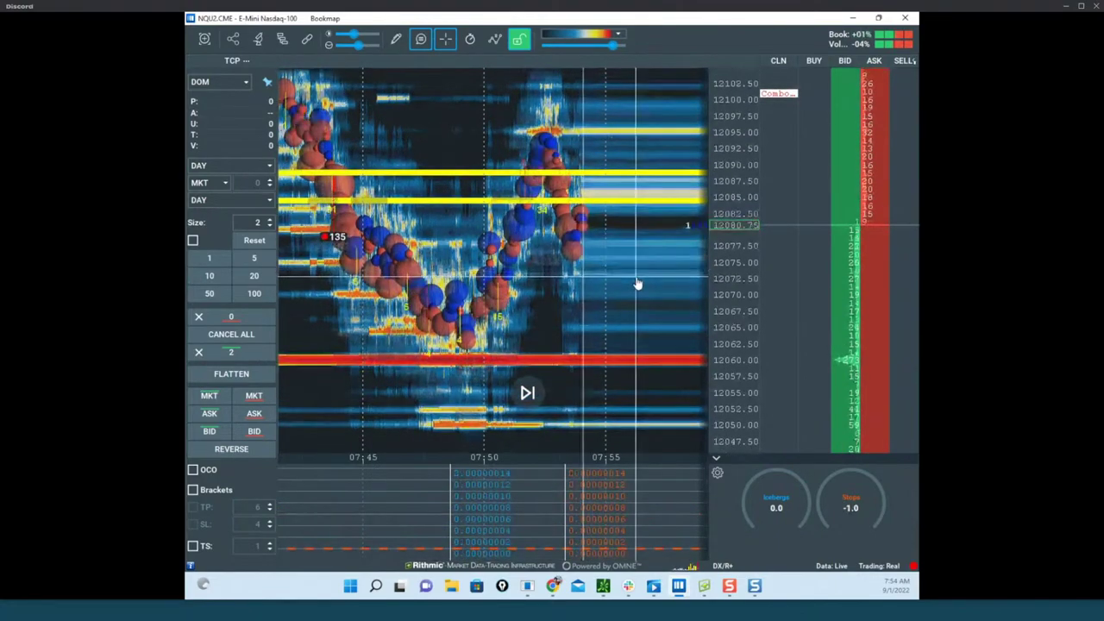
pyautogui.scroll(-3, 628, 249)
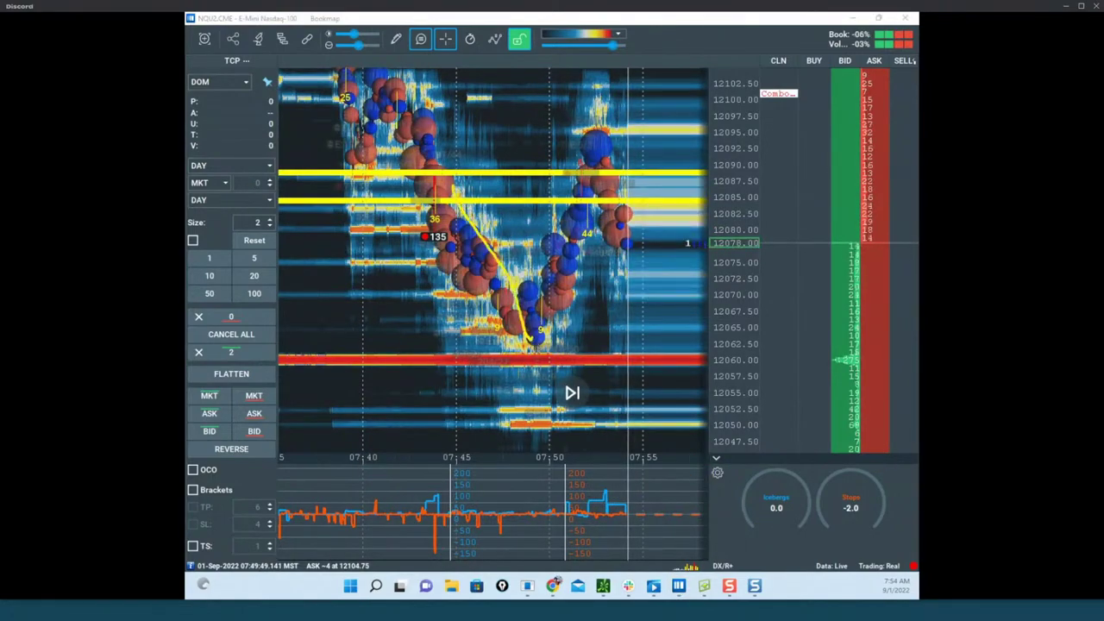
# Examine the Nasdaq order flow around the 07:49 low just above the 12060 liquidity in close detail.
pyautogui.moveTo(735, 183); pyautogui.dragTo(720, 224)
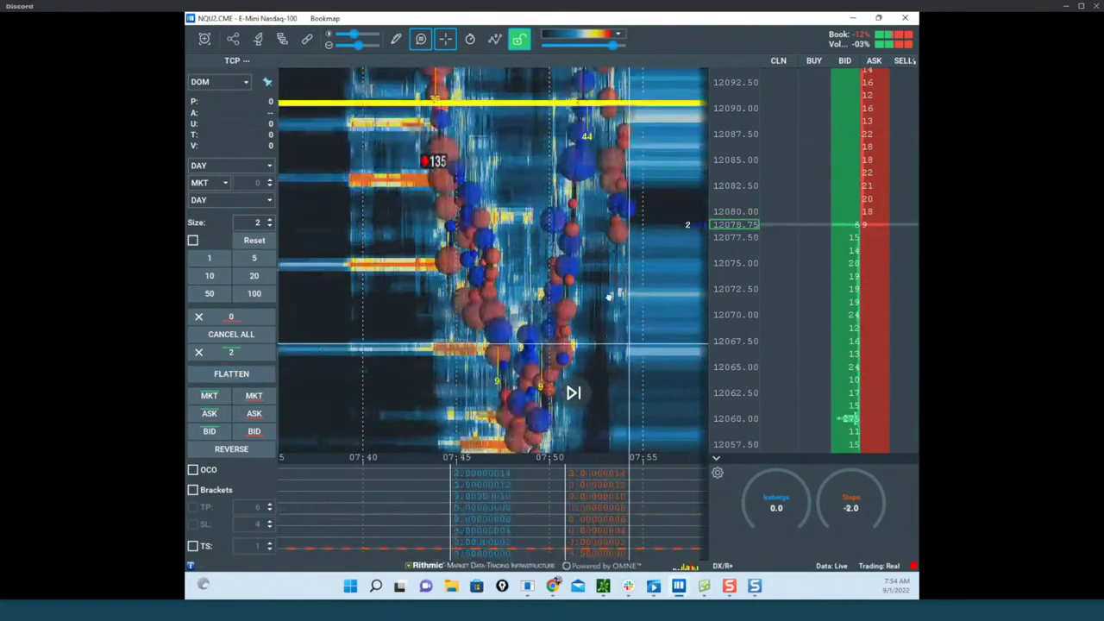
pyautogui.moveTo(608, 297); pyautogui.dragTo(602, 272)
pyautogui.scroll(5, 606, 355)
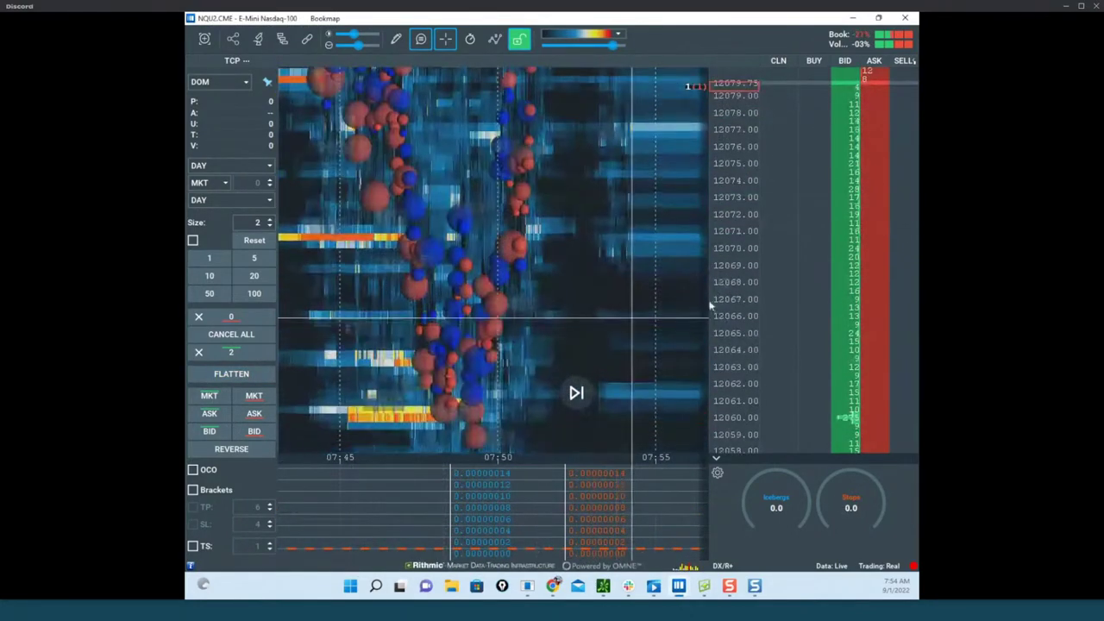
pyautogui.scroll(3, 716, 308)
pyautogui.moveTo(479, 386); pyautogui.dragTo(510, 256)
pyautogui.scroll(4, 508, 362)
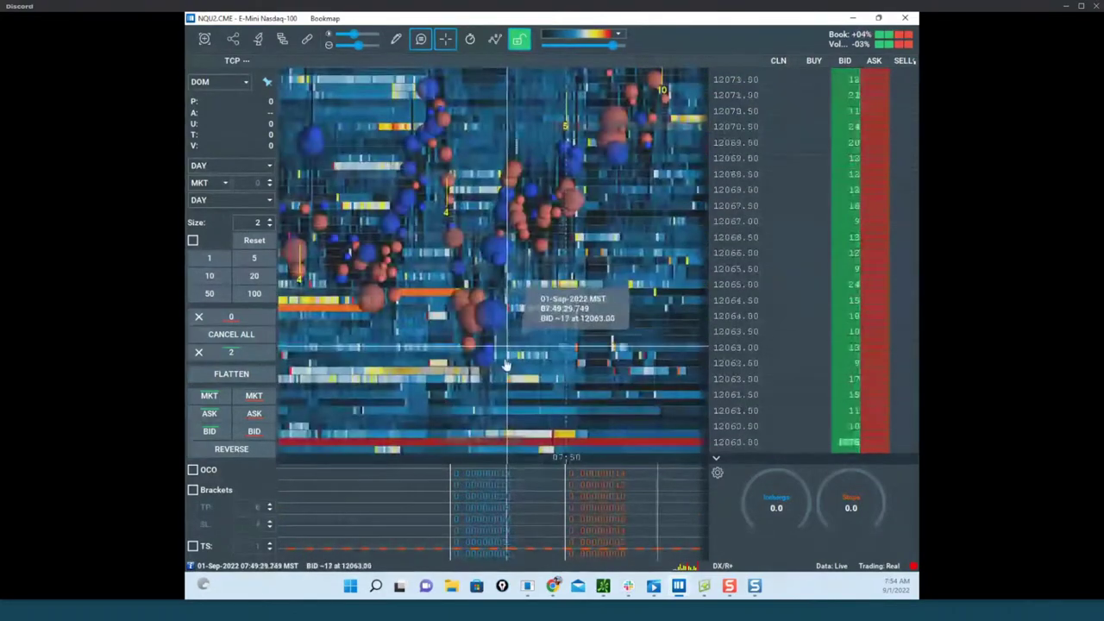
pyautogui.scroll(-2, 518, 345)
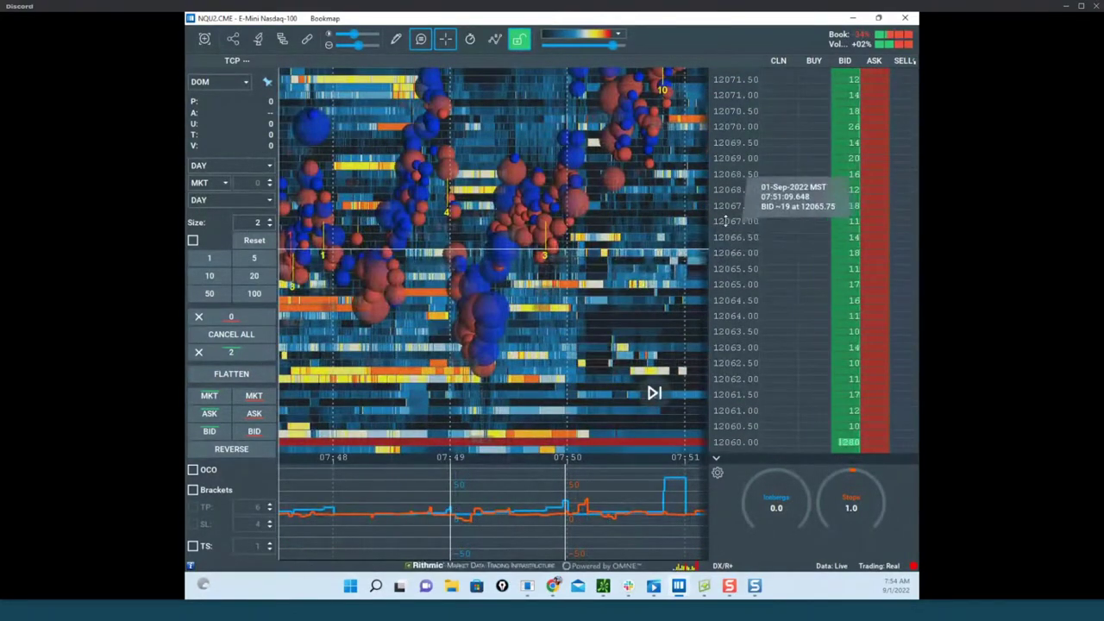
pyautogui.scroll(-3, 726, 168)
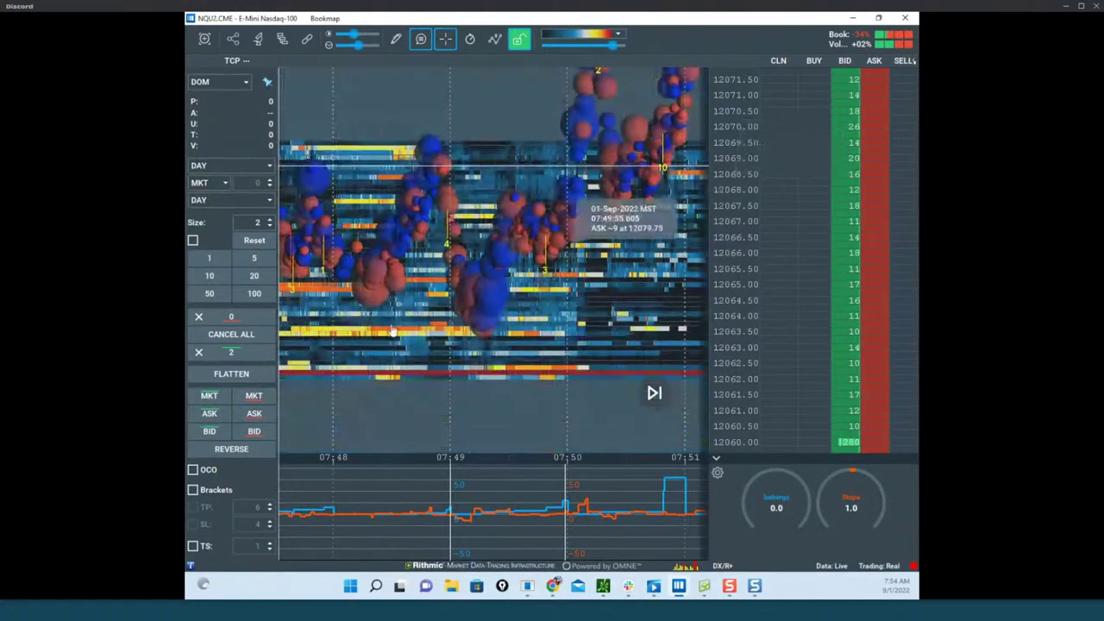
# Bring up the /NQ five-minute chart window and move it off the Nasdaq heatmap.
pyautogui.click(603, 587)
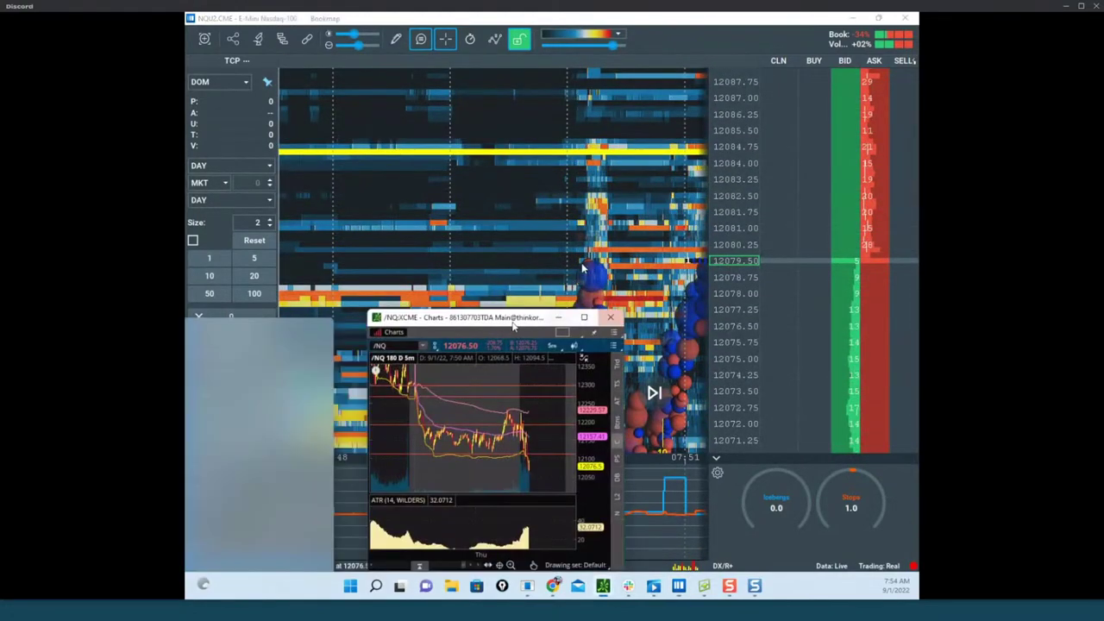
pyautogui.moveTo(513, 325); pyautogui.dragTo(186, 245)
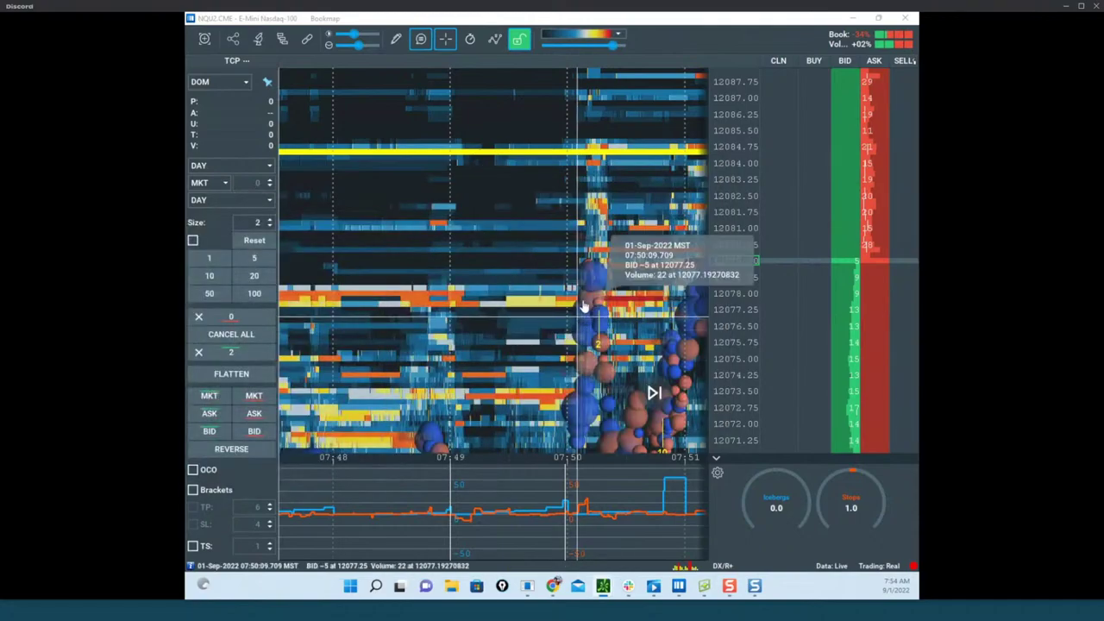
# Show the wider Nasdaq dip and rebound on the heatmap and sketch a downward arrow from about 12093 to 12067.
pyautogui.scroll(-3, 587, 292)
pyautogui.moveTo(725, 228); pyautogui.dragTo(727, 293)
pyautogui.scroll(-4, 585, 233)
pyautogui.scroll(-5, 584, 233)
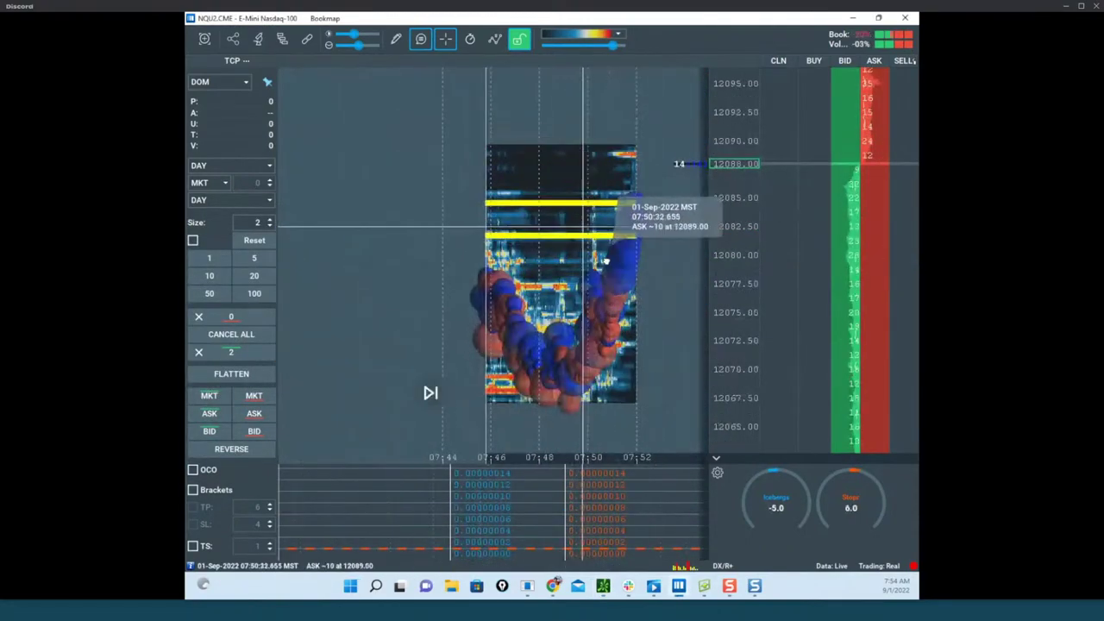
pyautogui.scroll(-4, 527, 232)
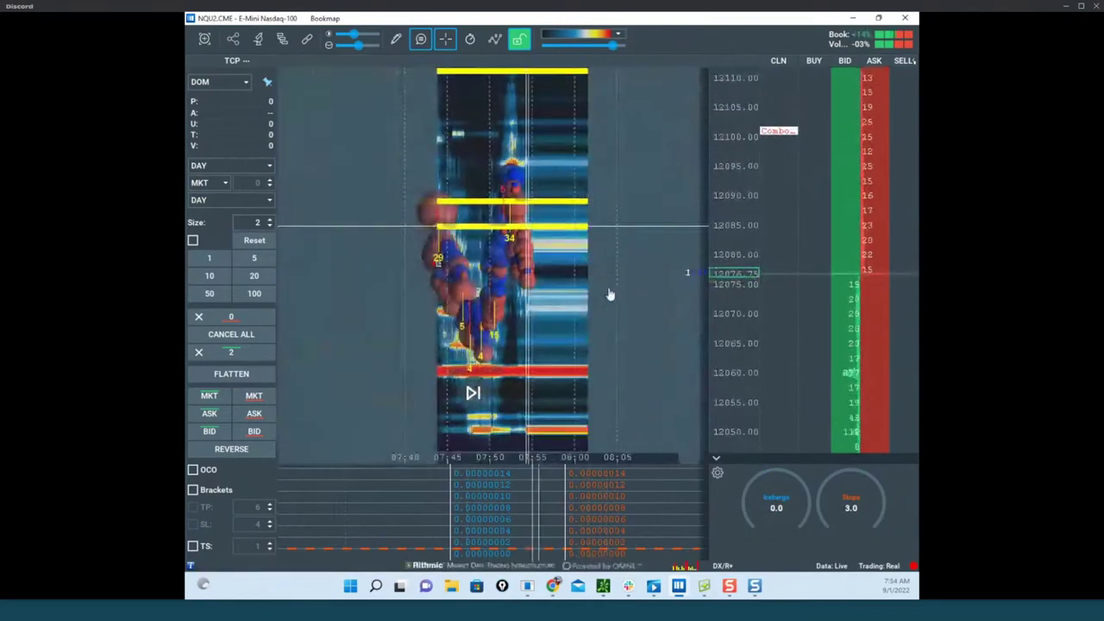
pyautogui.scroll(5, 690, 276)
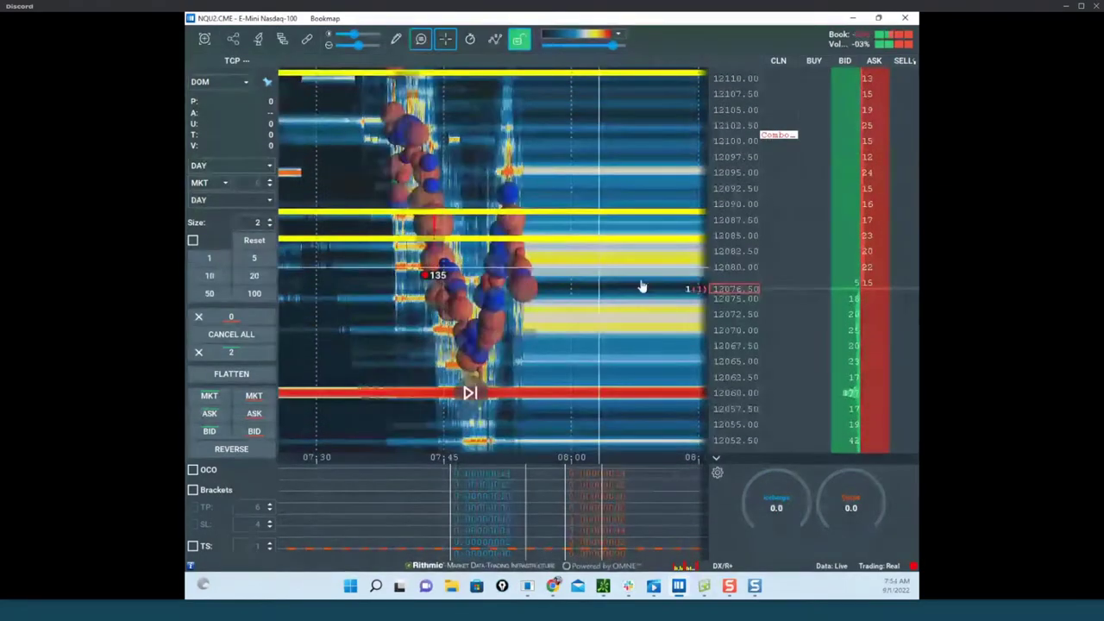
pyautogui.scroll(-1, 713, 294)
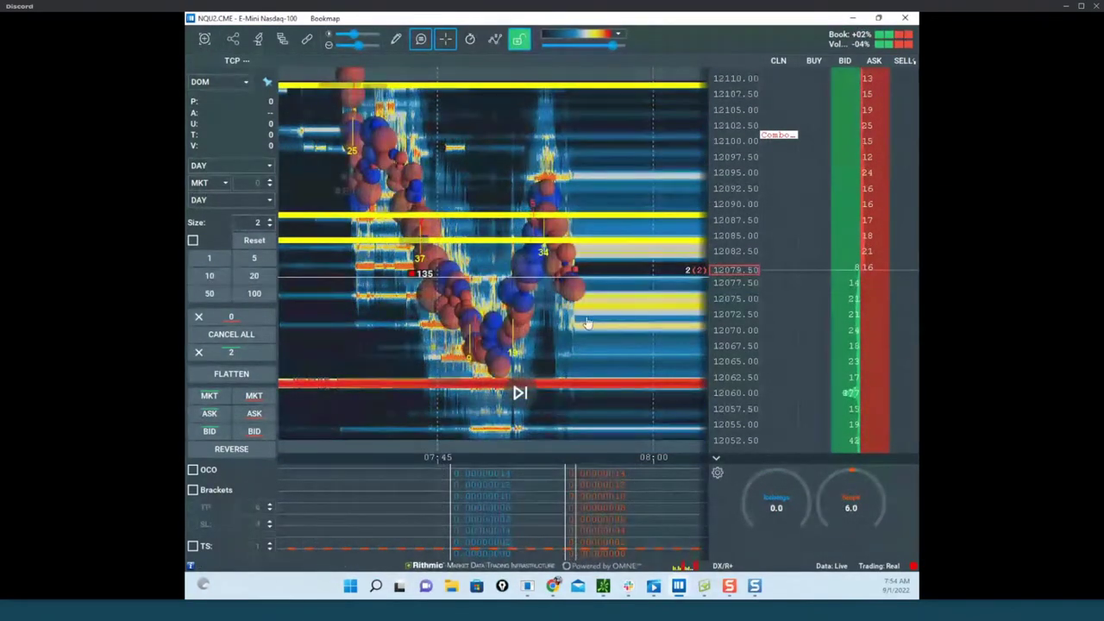
pyautogui.moveTo(453, 186); pyautogui.dragTo(531, 339)
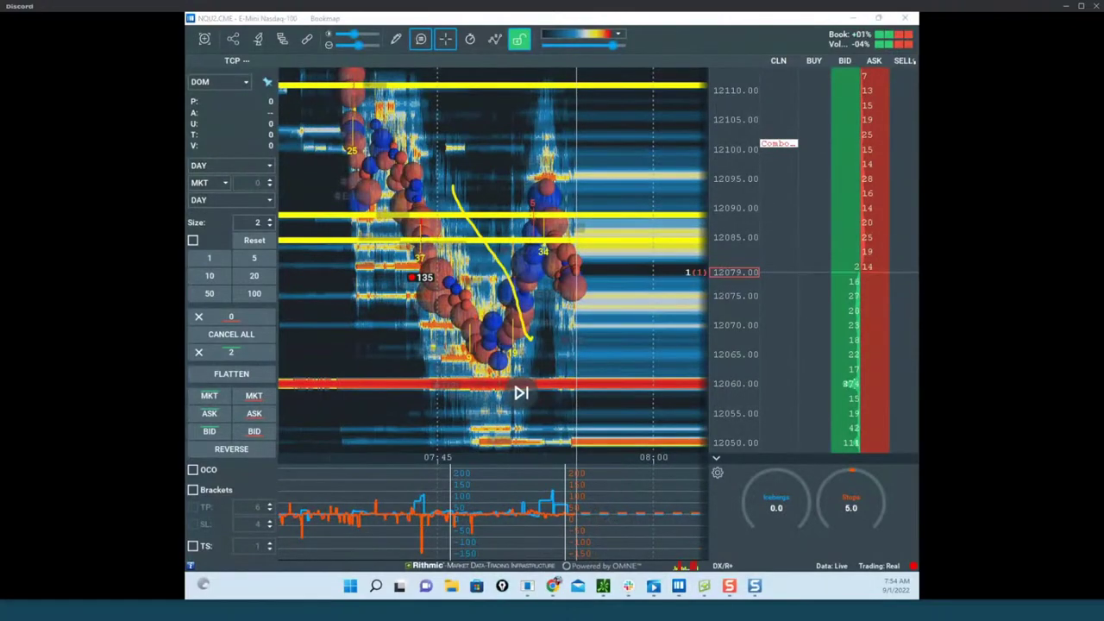
# Sketch lines along the Nasdaq 12060 liquidity and a projected break below it toward about 12050, and clear the markings.
pyautogui.moveTo(470, 379)
pyautogui.mouseDown()
pyautogui.moveTo(731, 386)
pyautogui.moveTo(530, 364)
pyautogui.mouseUp()
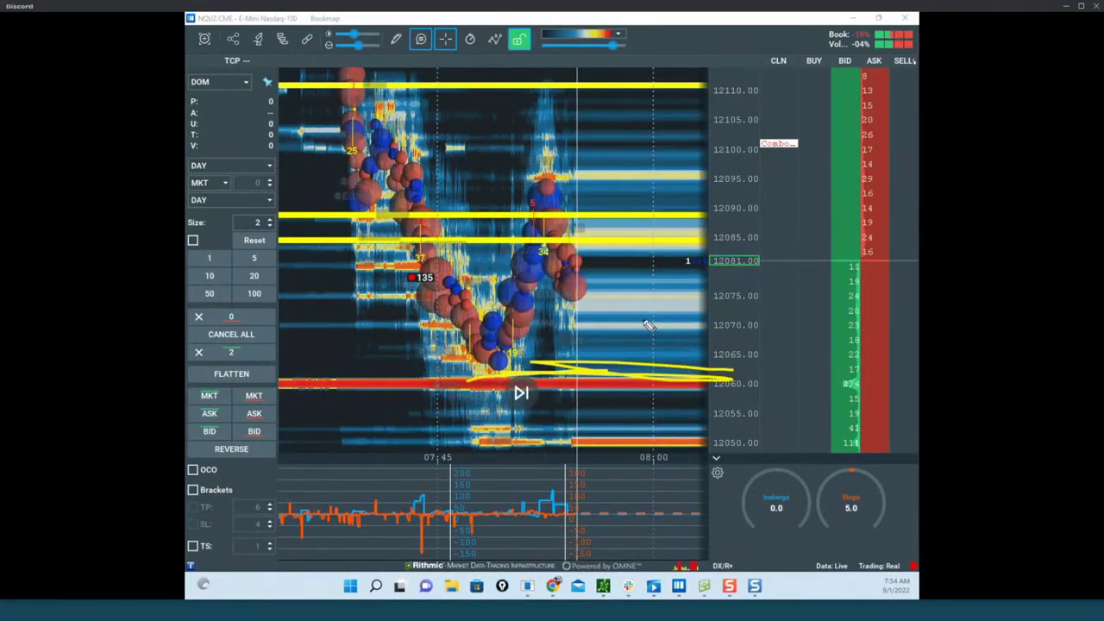
pyautogui.moveTo(572, 302); pyautogui.dragTo(612, 398)
pyautogui.moveTo(575, 303); pyautogui.dragTo(627, 440)
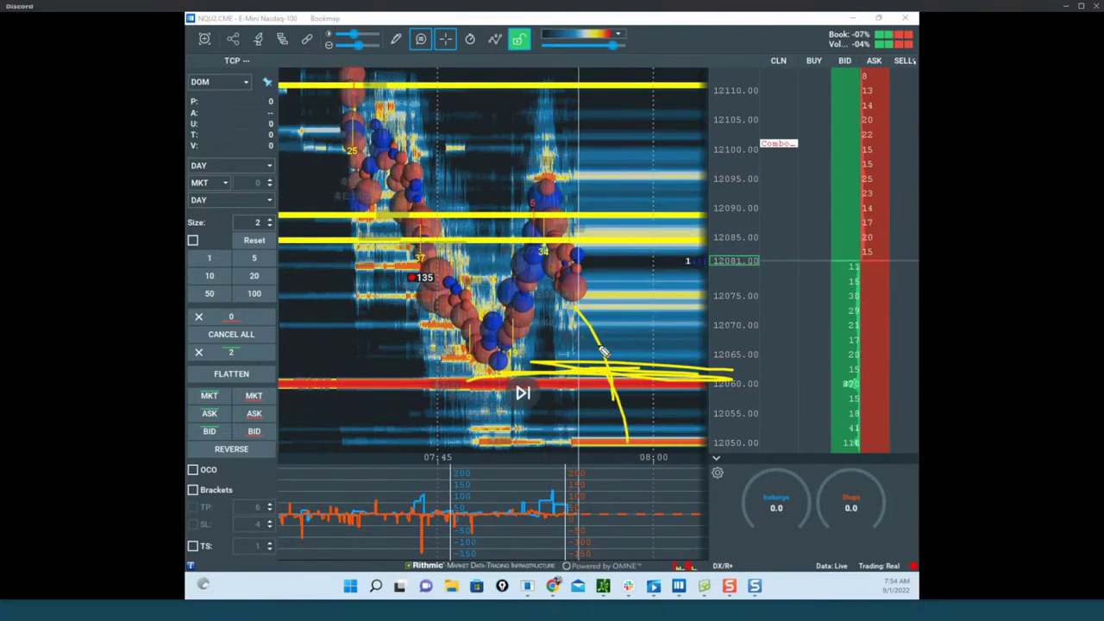
pyautogui.moveTo(578, 289); pyautogui.dragTo(615, 426)
pyautogui.moveTo(448, 246)
pyautogui.mouseDown()
pyautogui.moveTo(470, 353)
pyautogui.moveTo(496, 306)
pyautogui.moveTo(608, 401)
pyautogui.moveTo(720, 402)
pyautogui.mouseUp()
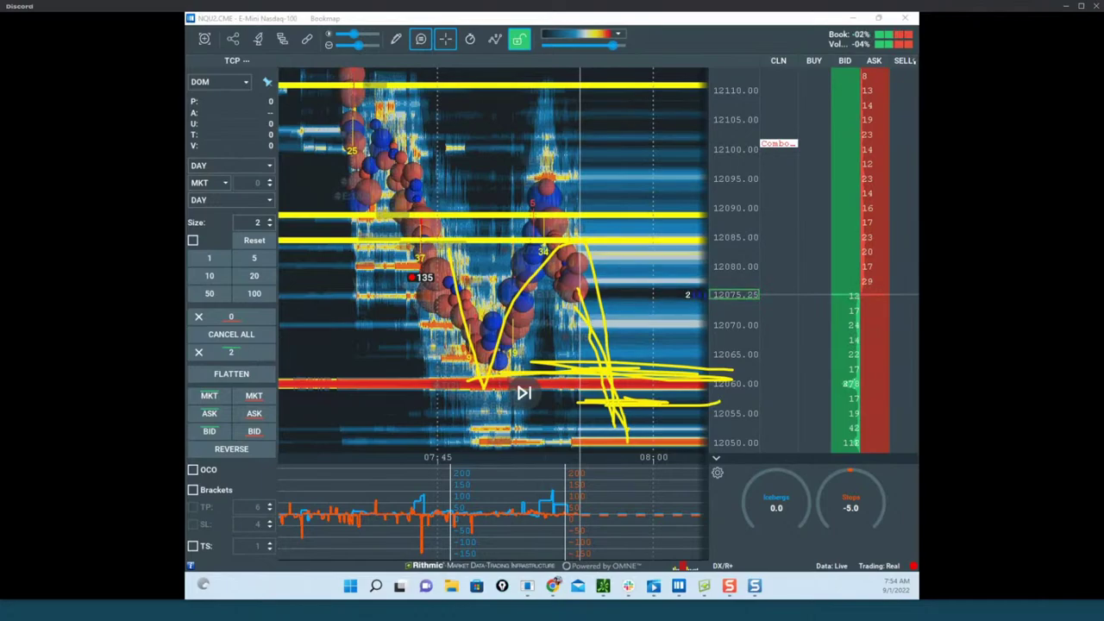
pyautogui.press('Escape')
pyautogui.scroll(-2, 732, 229)
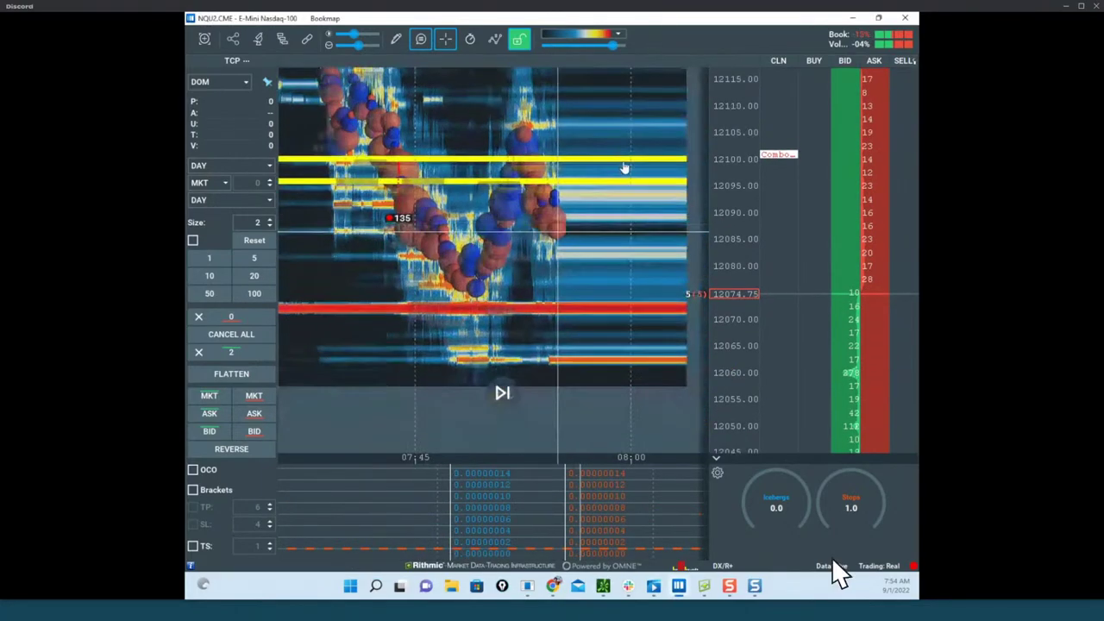
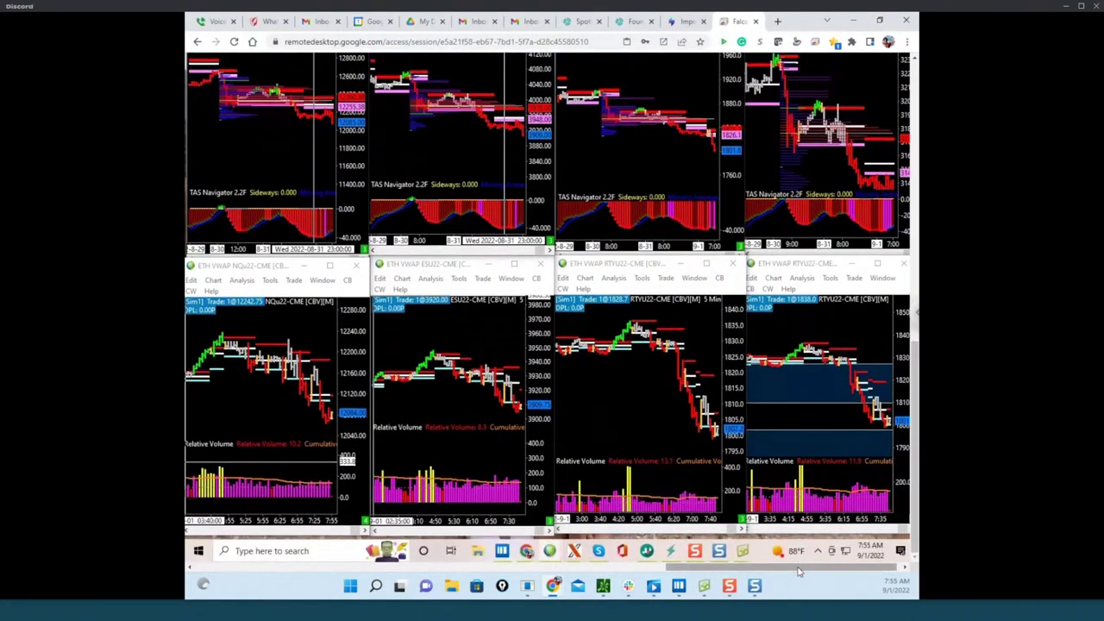
# Switch to the remote Sierra Chart session, sketch a rebound on the Nasdaq 3000 Volume chart from about 12055 to 12220, and clear it.
pyautogui.moveTo(780, 568); pyautogui.dragTo(566, 585)
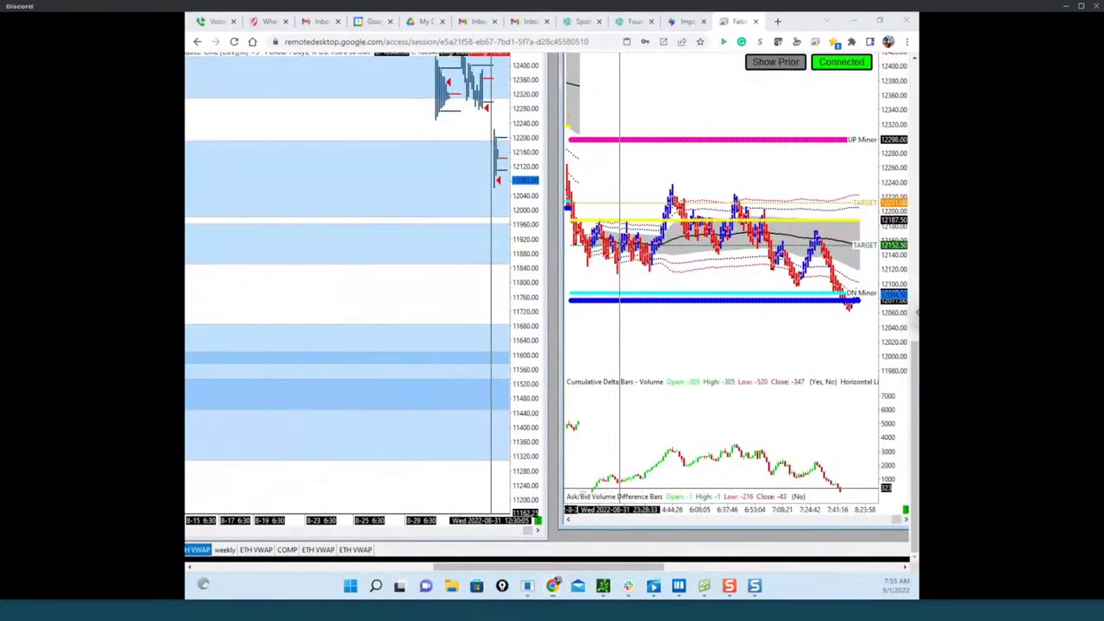
pyautogui.press('e')
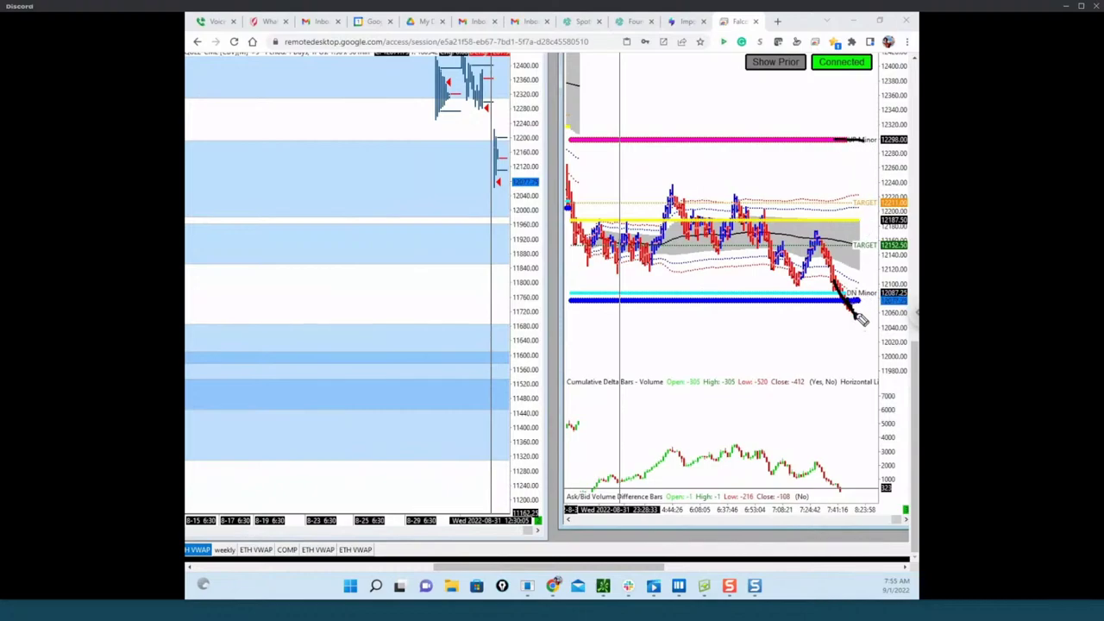
pyautogui.moveTo(857, 313)
pyautogui.mouseDown()
pyautogui.moveTo(876, 283)
pyautogui.moveTo(885, 197)
pyautogui.mouseUp()
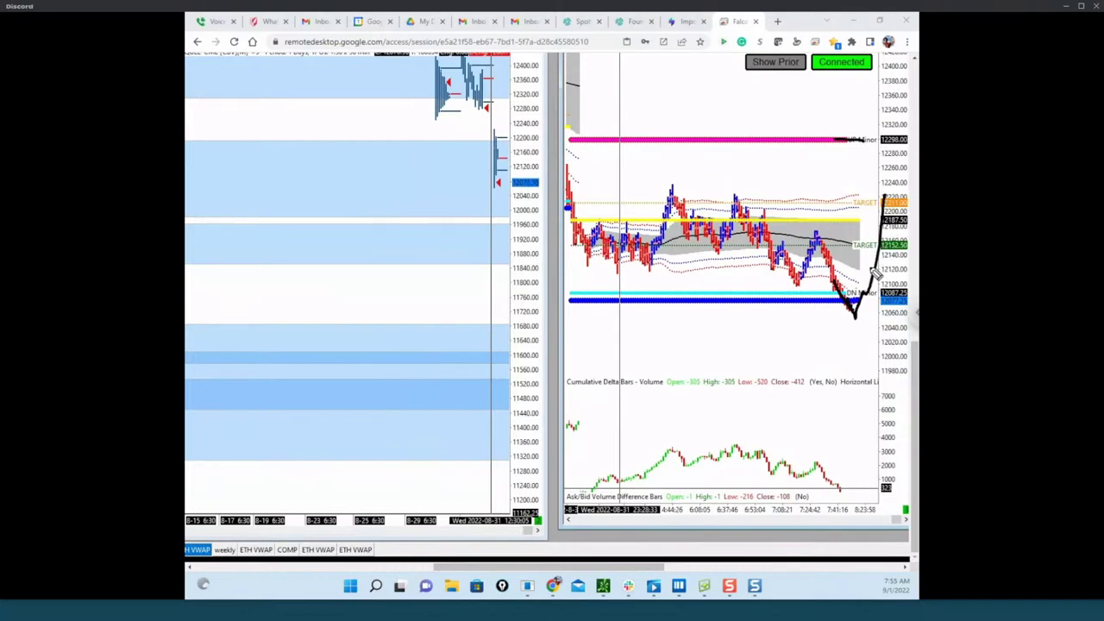
pyautogui.moveTo(863, 294)
pyautogui.mouseDown()
pyautogui.moveTo(883, 283)
pyautogui.moveTo(867, 290)
pyautogui.mouseUp()
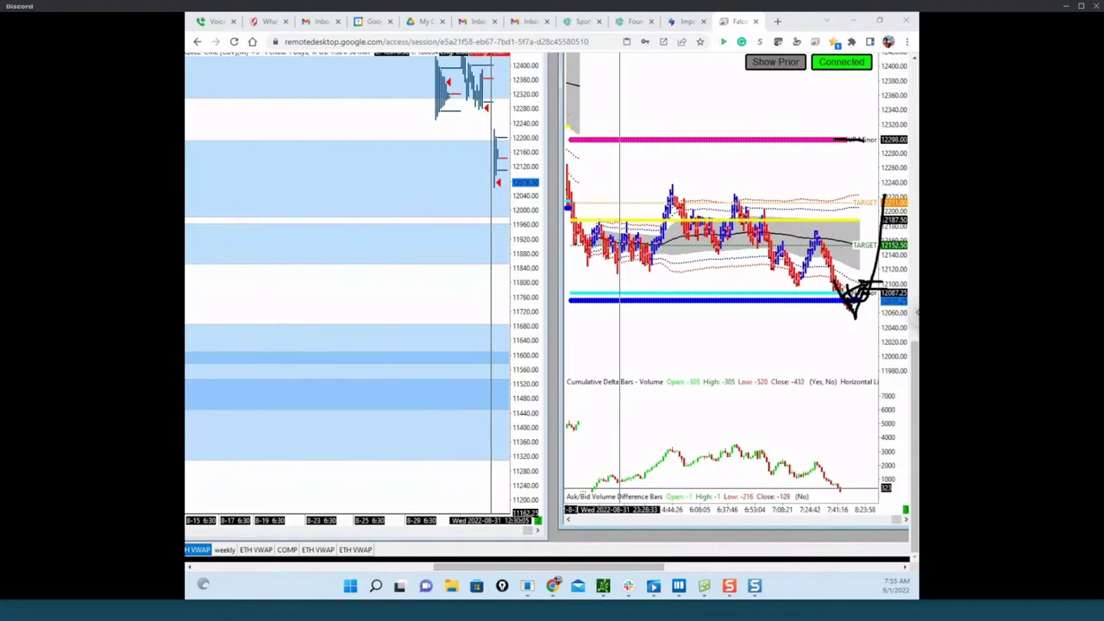
pyautogui.press('Escape')
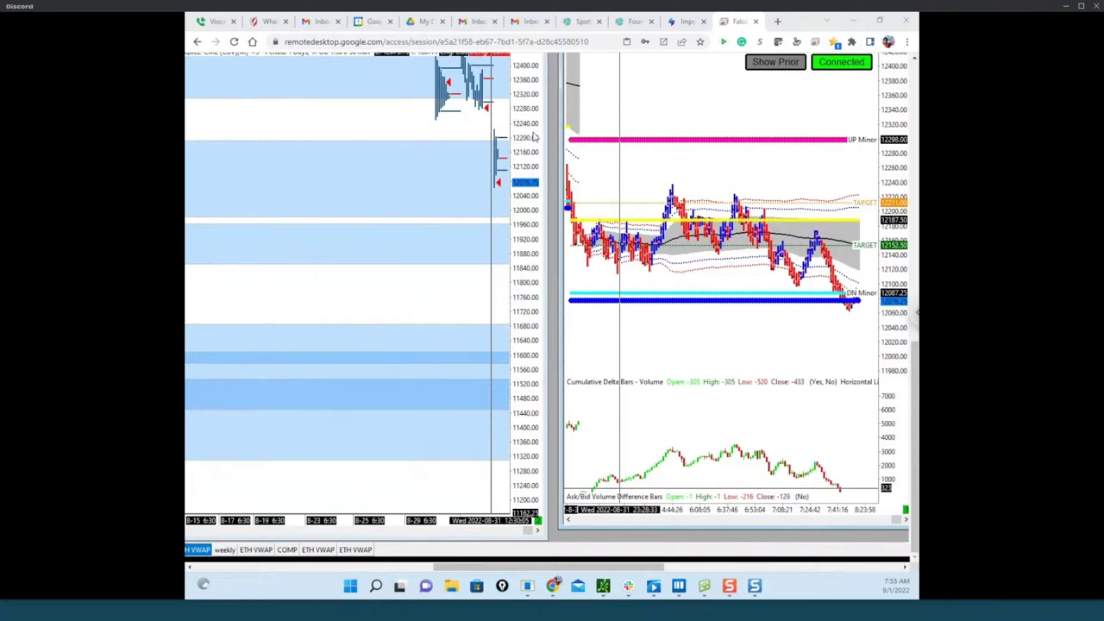
# Select the COMP NQU22 daily TPO chart and maximize it to show the July profiles alongside the current session.
pyautogui.rightClick(499, 153)
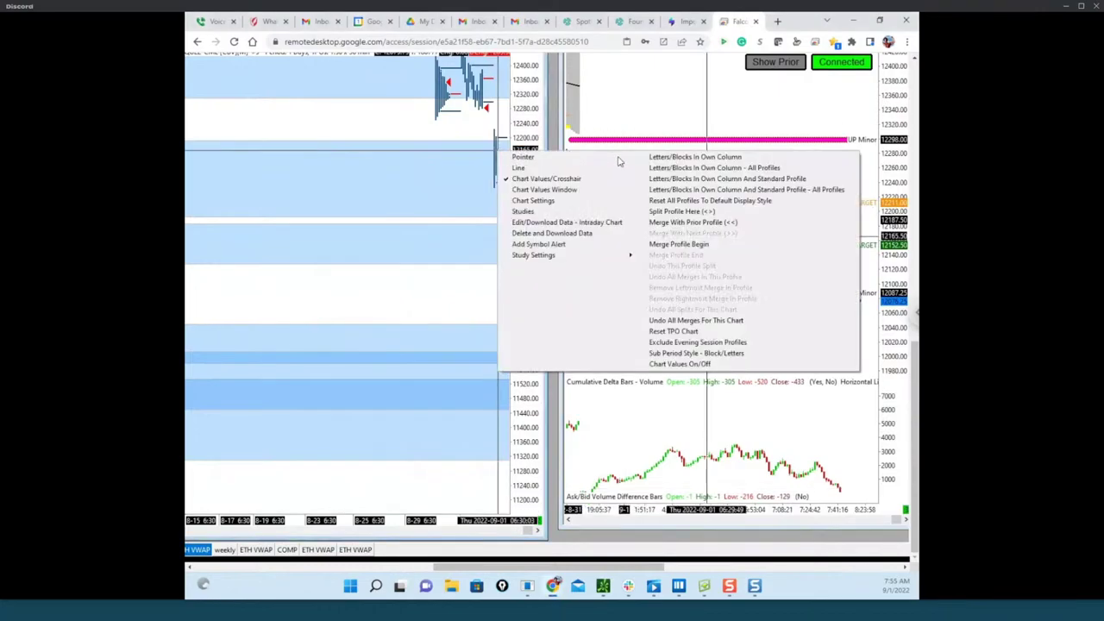
pyautogui.click(668, 157)
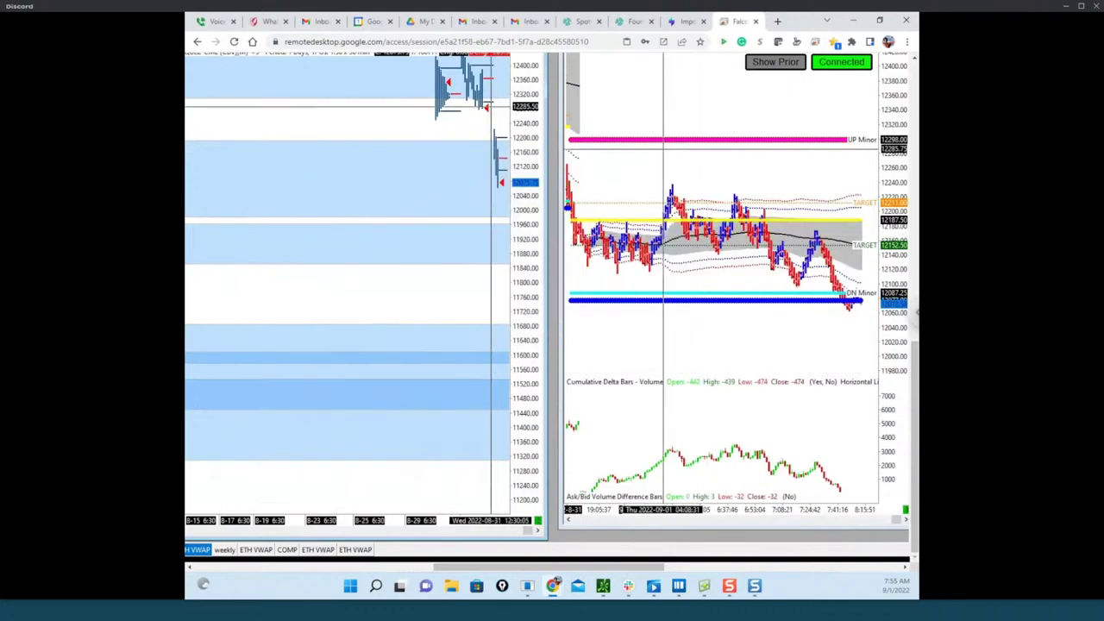
pyautogui.click(288, 550)
pyautogui.press('Escape')
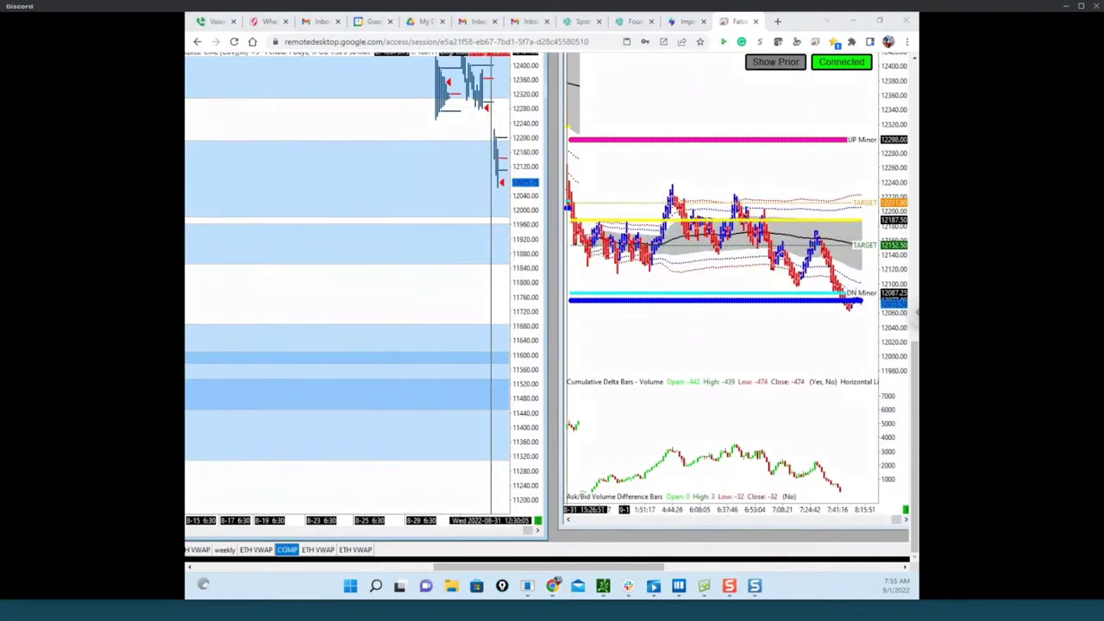
pyautogui.moveTo(507, 134); pyautogui.dragTo(464, 132)
pyautogui.moveTo(458, 212); pyautogui.dragTo(511, 216)
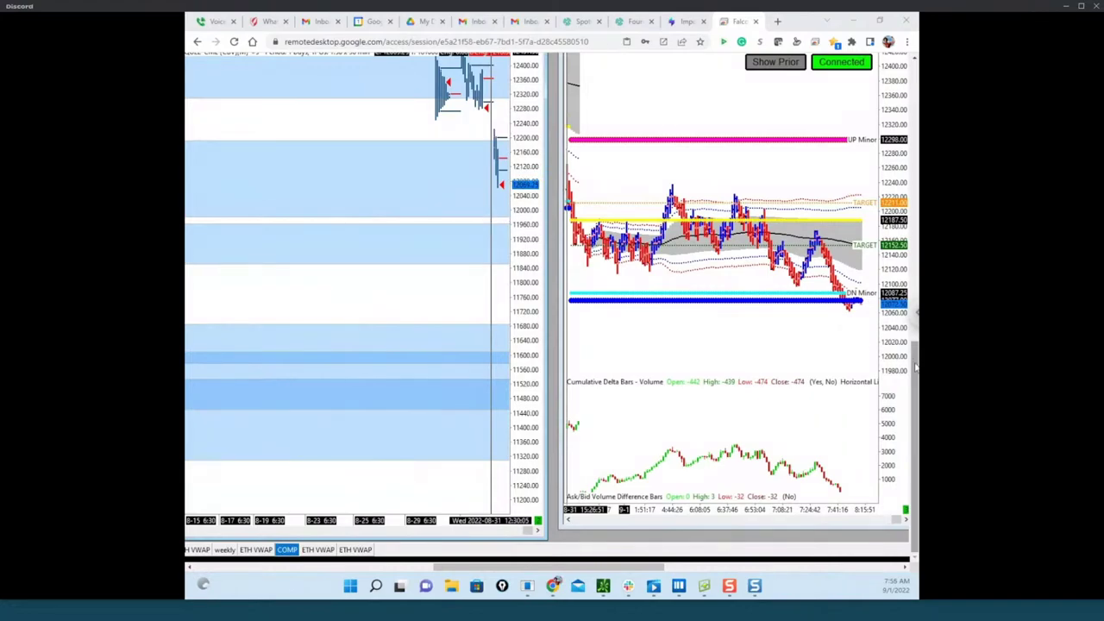
pyautogui.moveTo(915, 361); pyautogui.dragTo(915, 328)
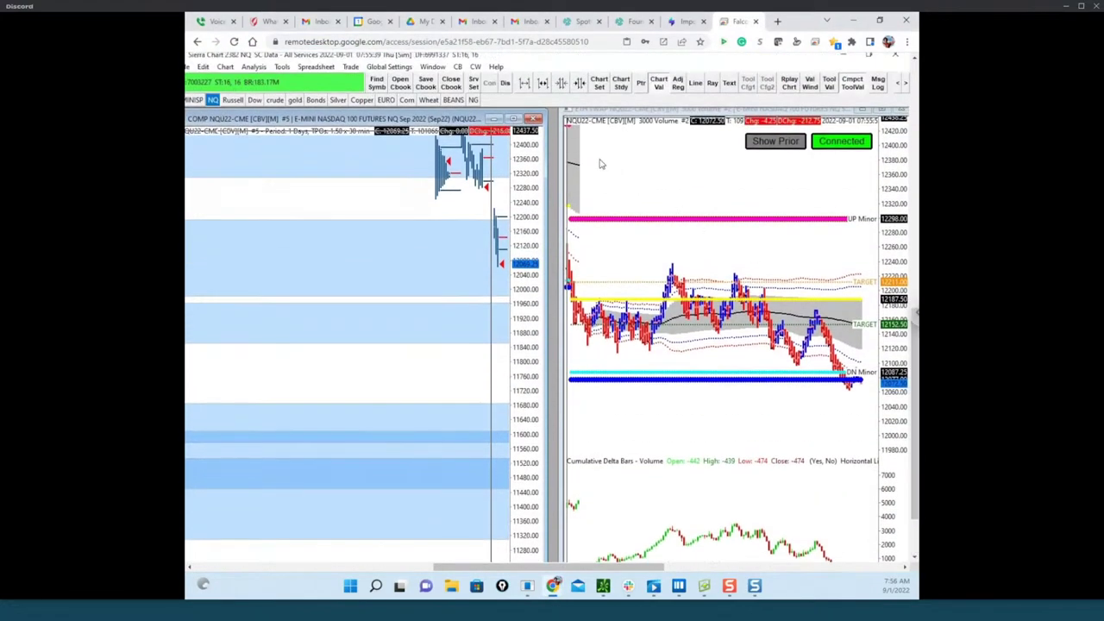
pyautogui.click(514, 118)
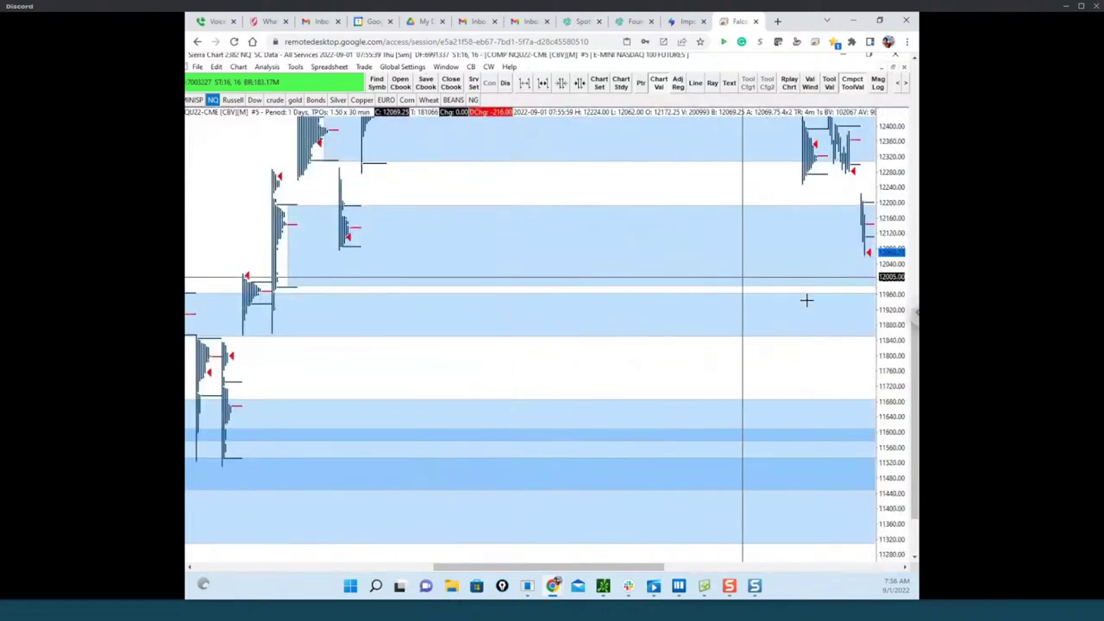
pyautogui.scroll(-2, 808, 301)
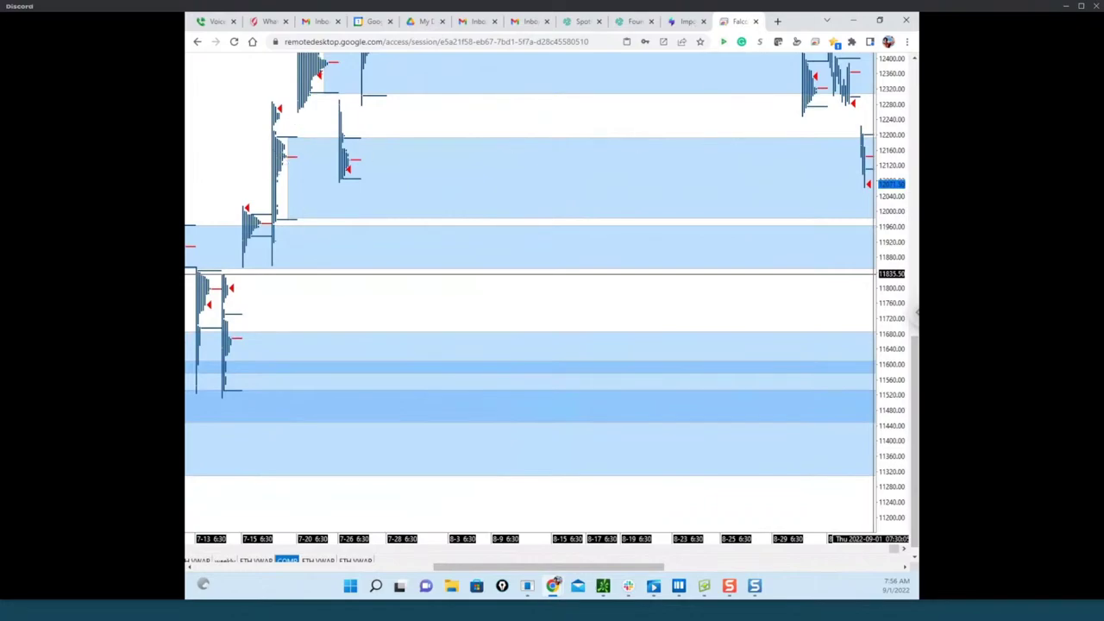
# Undo all merges in the July 18 composite profile on the COMP chart.
pyautogui.moveTo(464, 133); pyautogui.dragTo(510, 133)
pyautogui.moveTo(457, 212); pyautogui.dragTo(508, 216)
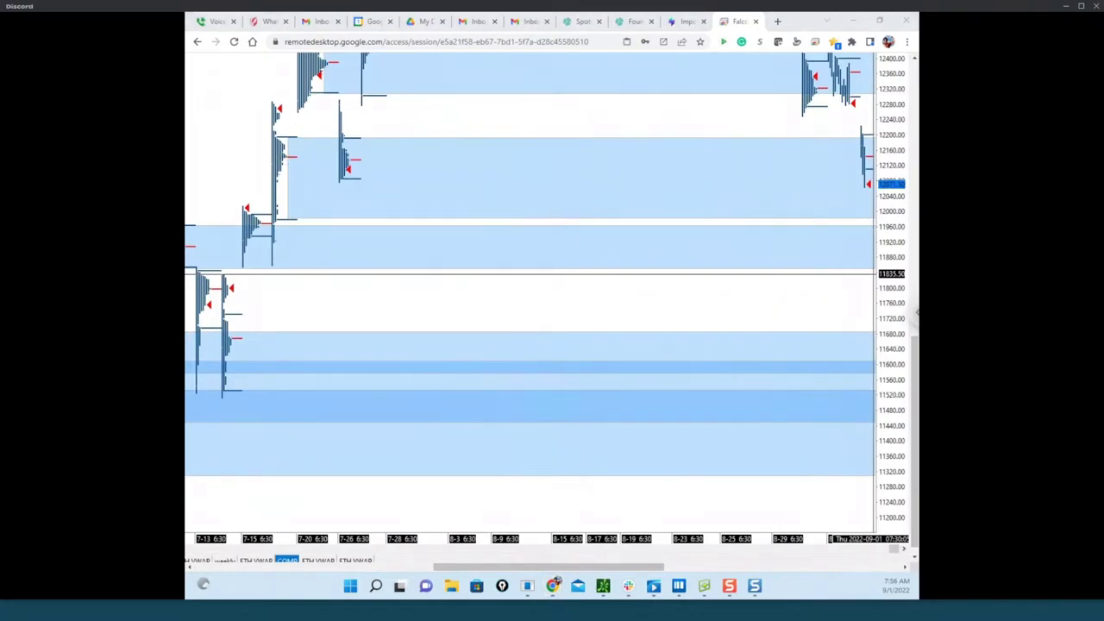
pyautogui.rightClick(277, 157)
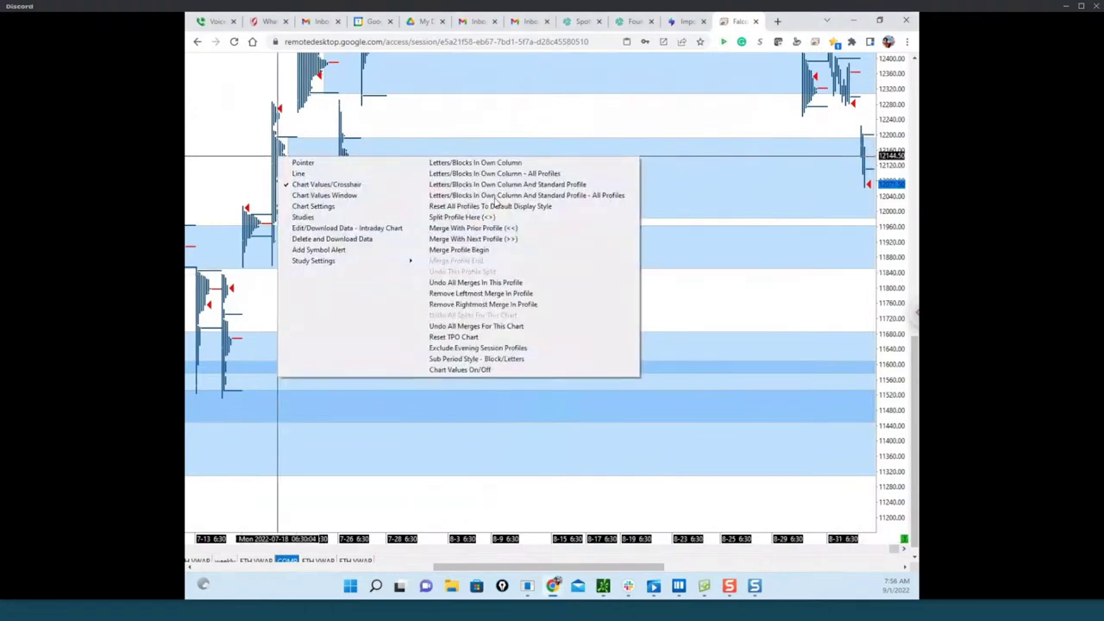
pyautogui.click(471, 283)
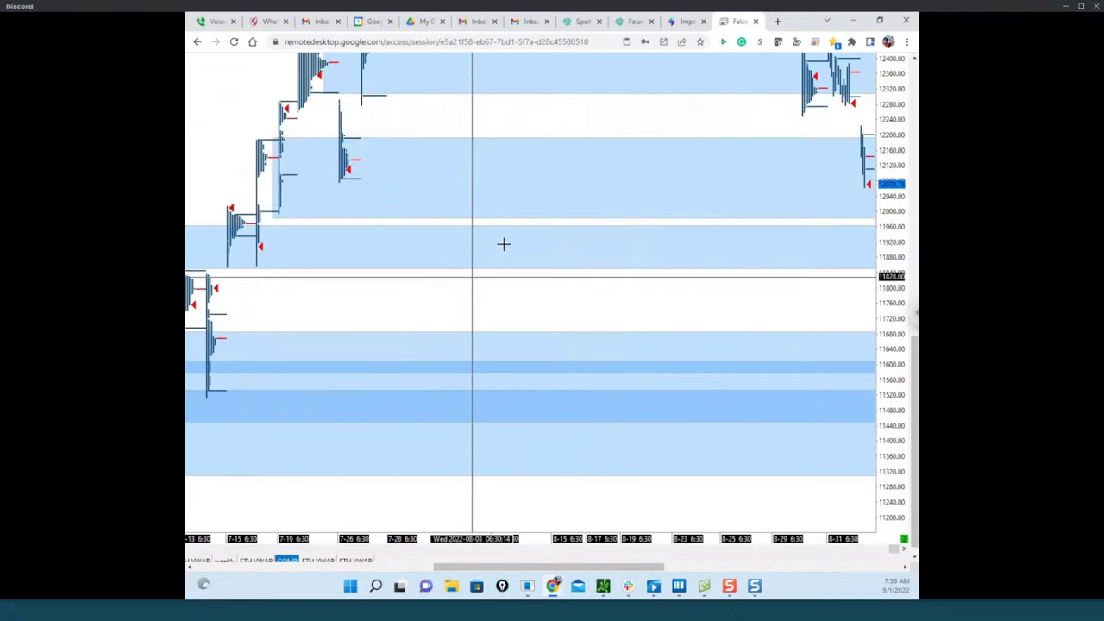
# Sketch short lines at about 12205 and 11990 around the shaded Nasdaq band, and erase them.
pyautogui.moveTo(465, 132); pyautogui.dragTo(511, 133)
pyautogui.moveTo(458, 212); pyautogui.dragTo(508, 216)
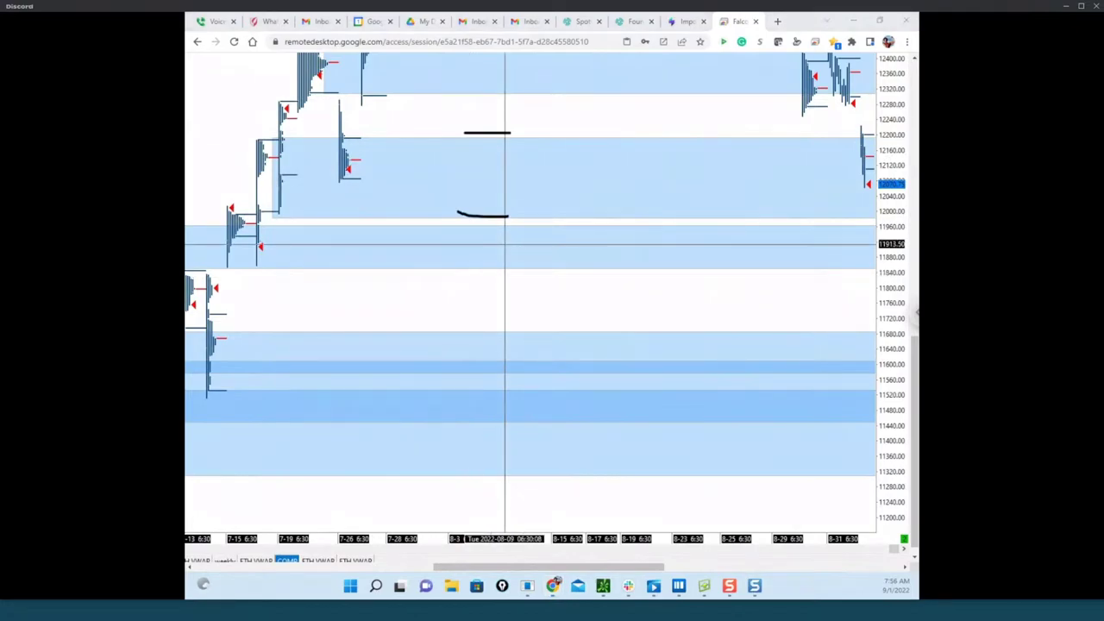
pyautogui.press('e')
# Mark the July 19 profile's high, point of control and value area low with short horizontal lines.
pyautogui.moveTo(286, 103); pyautogui.dragTo(333, 102)
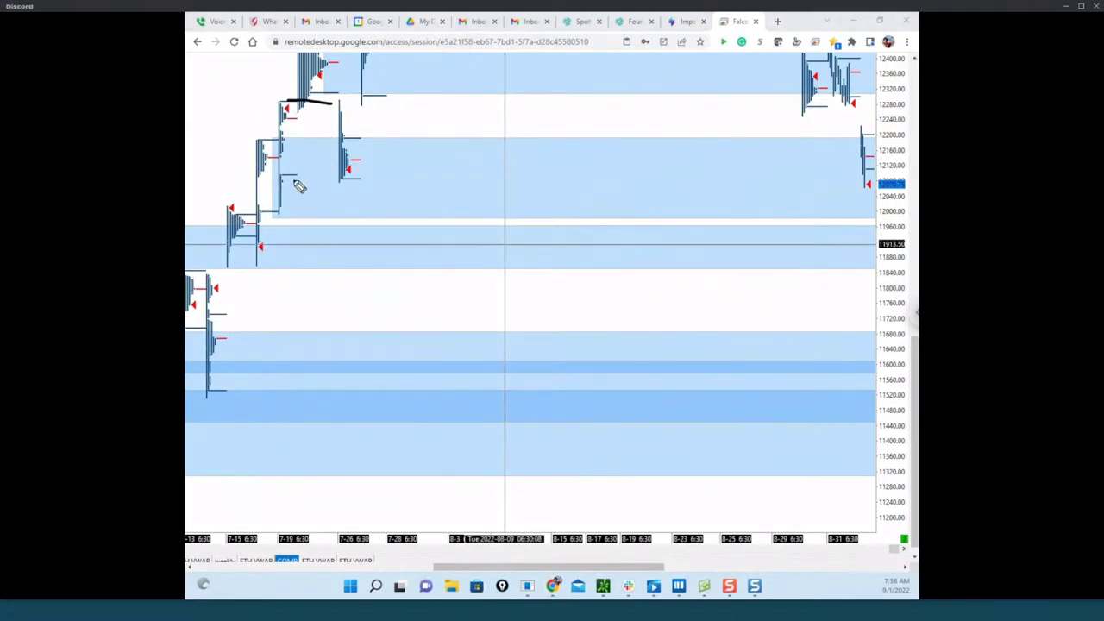
pyautogui.moveTo(285, 176); pyautogui.dragTo(344, 178)
pyautogui.moveTo(286, 118); pyautogui.dragTo(317, 119)
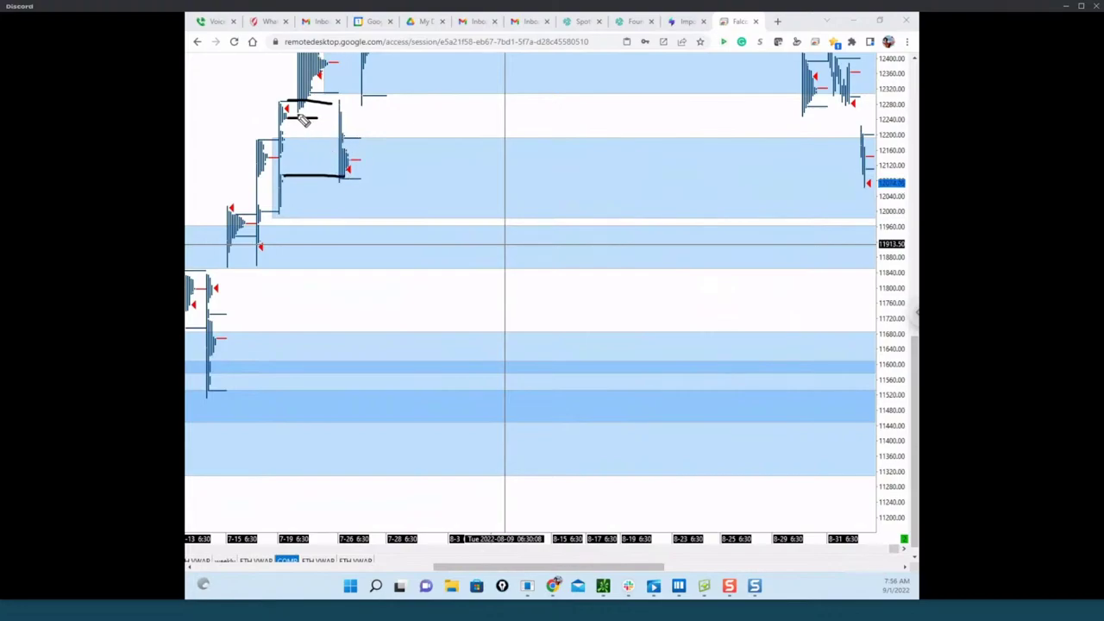
# Outline and circle the overlapping July 18 and 19 profiles, mark the shaded band's edges at about 12190 and 11980, and clear the drawing.
pyautogui.moveTo(287, 103)
pyautogui.mouseDown()
pyautogui.moveTo(317, 105)
pyautogui.moveTo(307, 169)
pyautogui.moveTo(272, 215)
pyautogui.mouseUp()
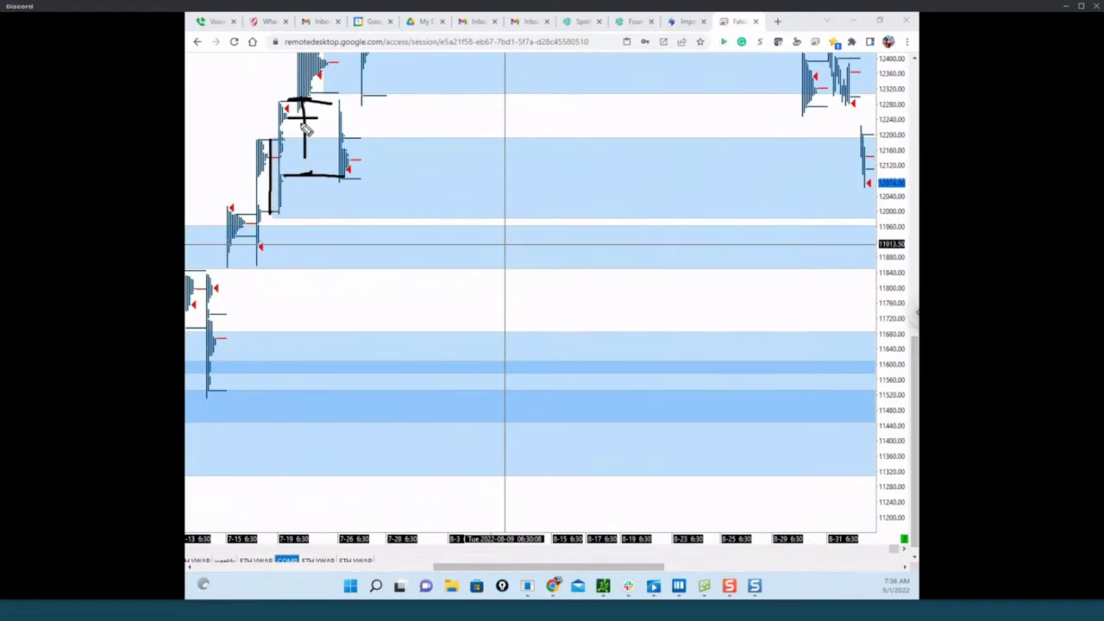
pyautogui.moveTo(270, 142); pyautogui.dragTo(307, 141)
pyautogui.moveTo(307, 102)
pyautogui.mouseDown()
pyautogui.moveTo(243, 173)
pyautogui.moveTo(310, 139)
pyautogui.moveTo(427, 137)
pyautogui.mouseUp()
pyautogui.moveTo(297, 218); pyautogui.dragTo(371, 219)
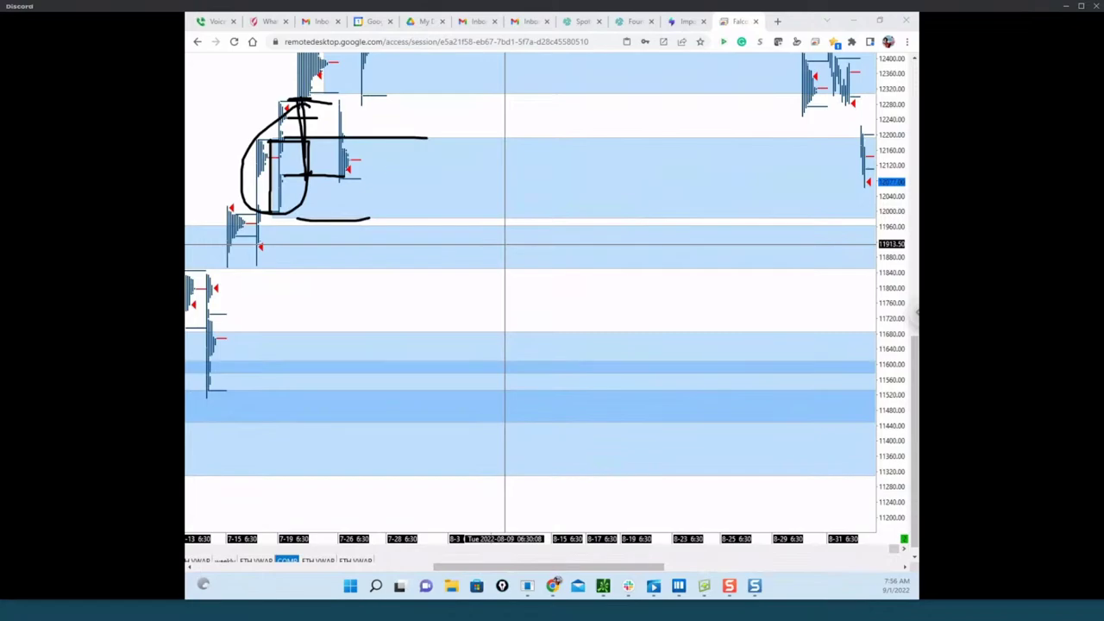
pyautogui.press('Escape')
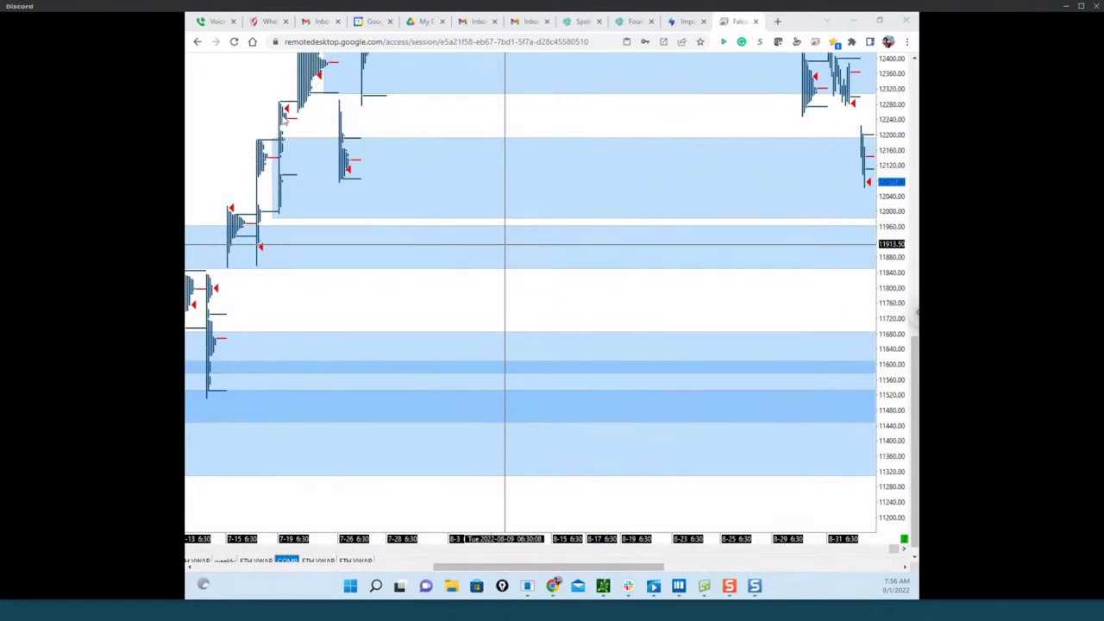
# Merge the July 19 profile with the prior profile on the COMP chart.
pyautogui.rightClick(283, 115)
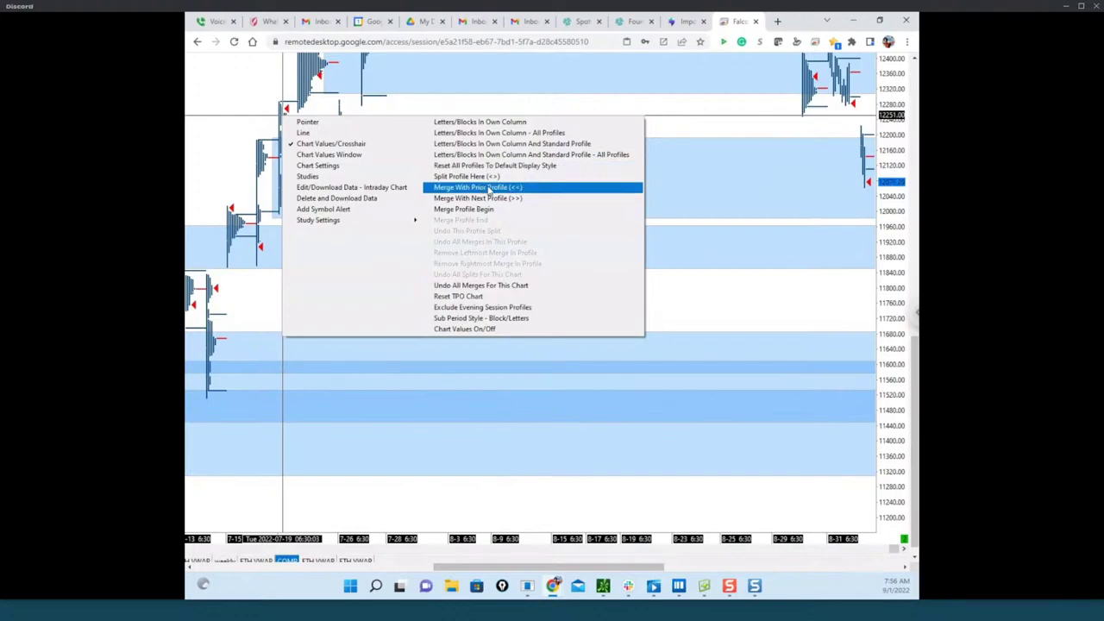
pyautogui.click(509, 188)
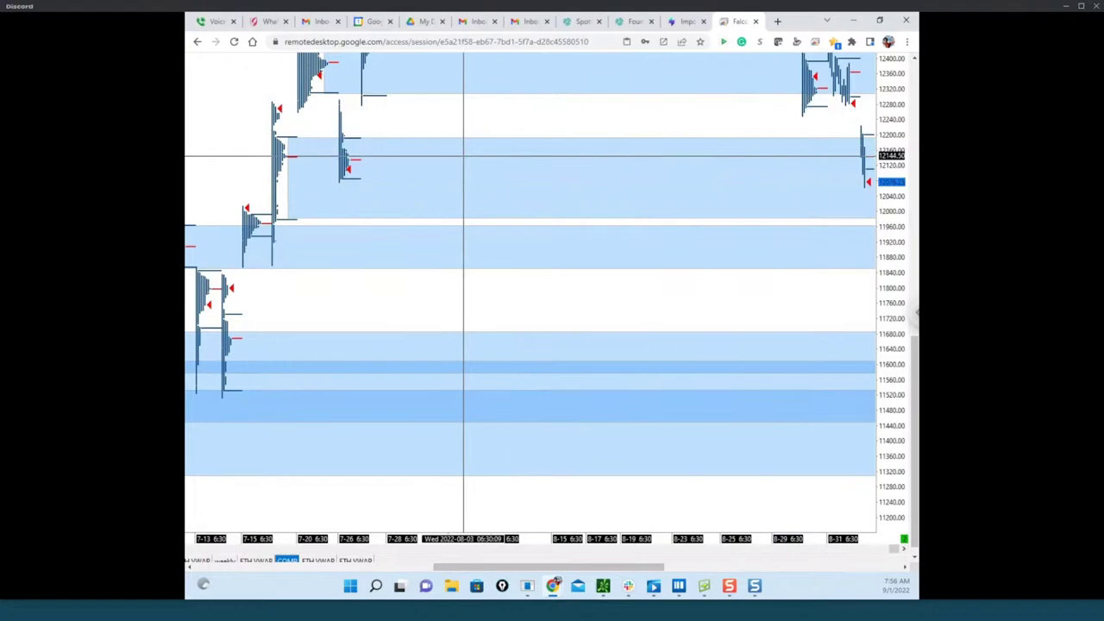
# Sketch lines at the shaded band's edges beside the current session's profile and a downward path from about 12100 to 11990.
pyautogui.hotkey('ctrl', 'shift', '1')
pyautogui.hotkey('ctrl', 'shift', '7')
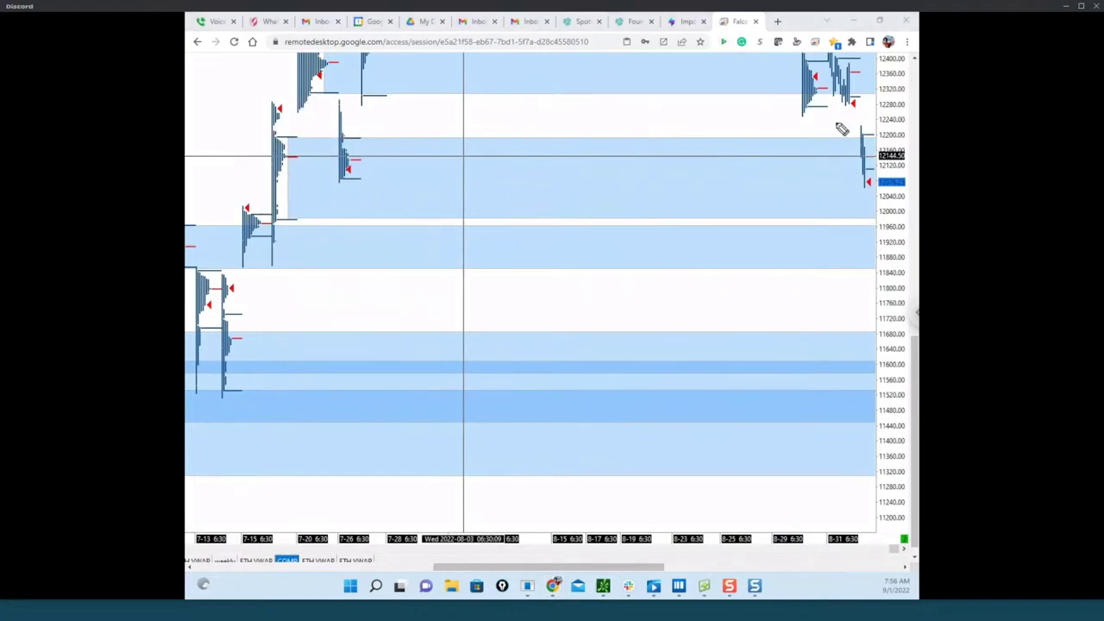
pyautogui.moveTo(837, 136); pyautogui.dragTo(861, 138)
pyautogui.moveTo(846, 217); pyautogui.dragTo(872, 215)
pyautogui.moveTo(865, 172); pyautogui.dragTo(868, 217)
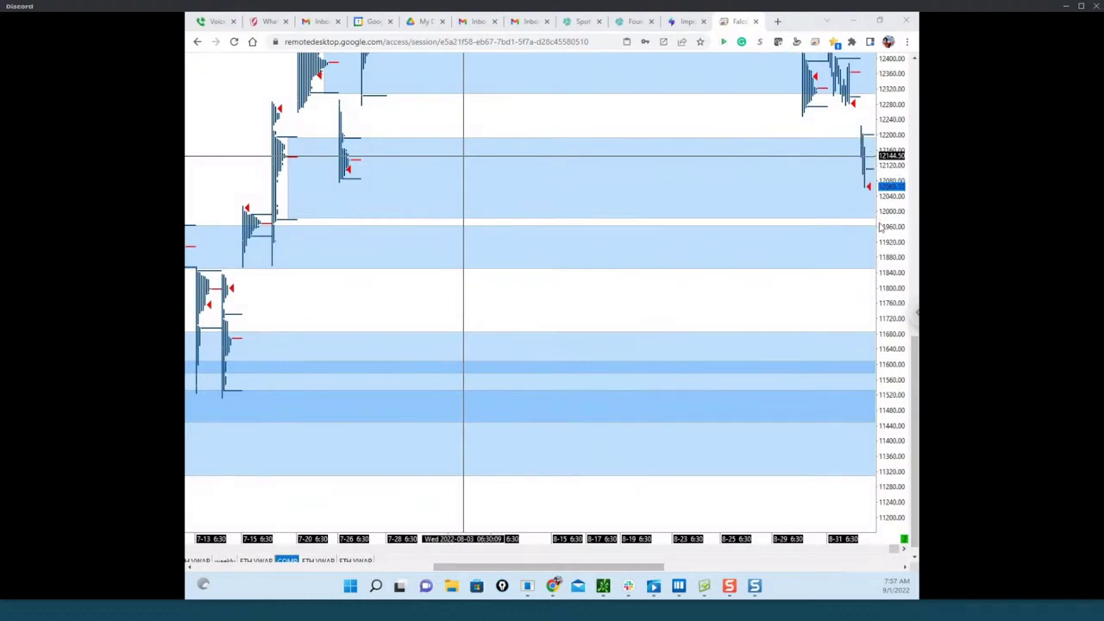
# Return to the Bookmap Nasdaq heatmap, maximize it, and examine the retest of the 12060 liquidity in close detail.
pyautogui.moveTo(796, 27); pyautogui.dragTo(751, 71)
pyautogui.click(832, 61)
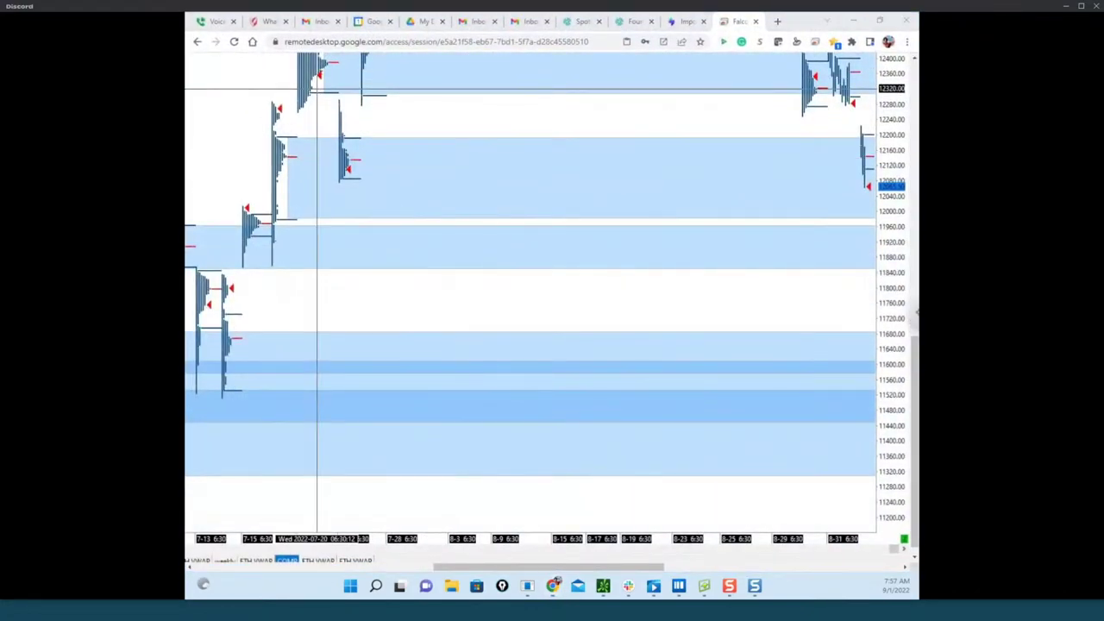
pyautogui.moveTo(186, 300); pyautogui.dragTo(258, 293)
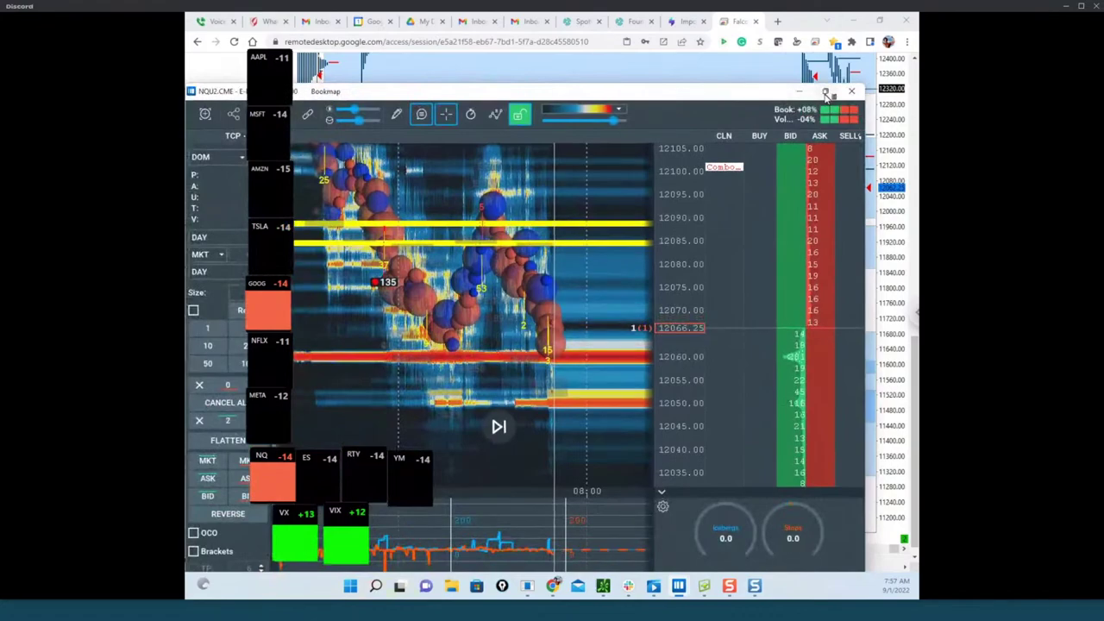
pyautogui.click(826, 92)
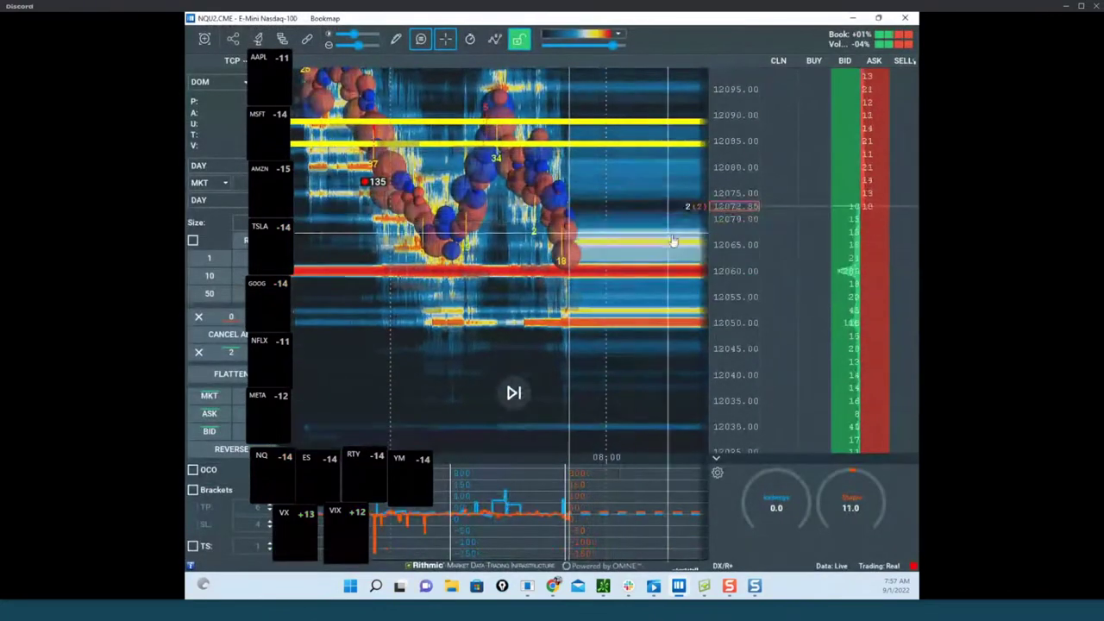
pyautogui.scroll(3, 587, 263)
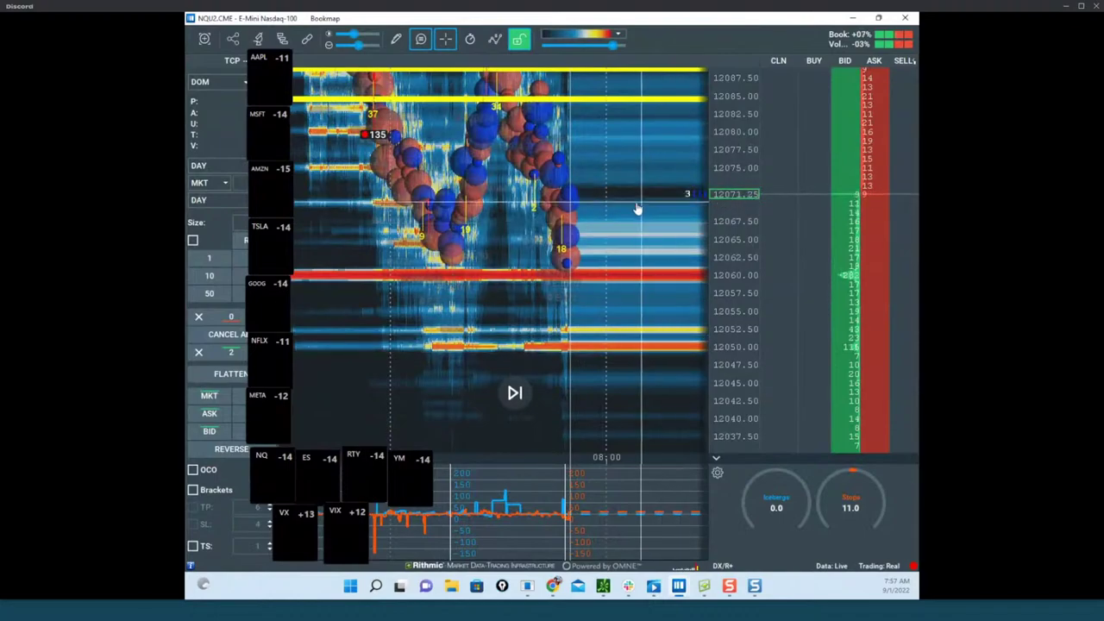
pyautogui.scroll(2, 634, 220)
pyautogui.moveTo(636, 221); pyautogui.dragTo(594, 212)
pyautogui.scroll(-2, 596, 191)
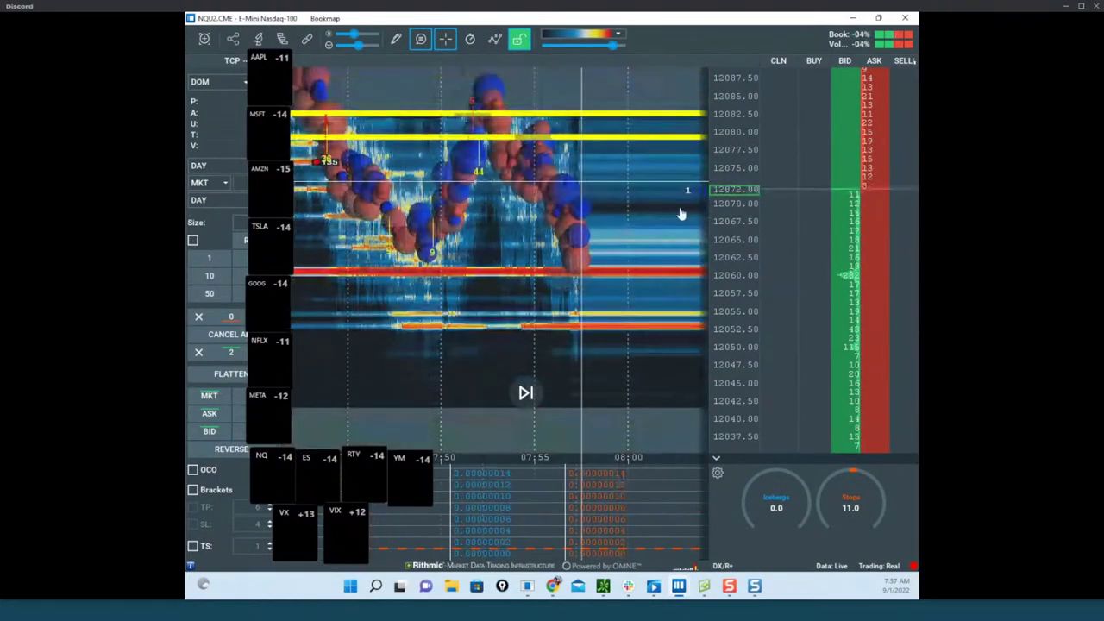
# Sketch rebound paths off the Nasdaq liquidity at 12060, circle and underline the band at about 12050, and clear both drawings.
pyautogui.scroll(-2, 681, 214)
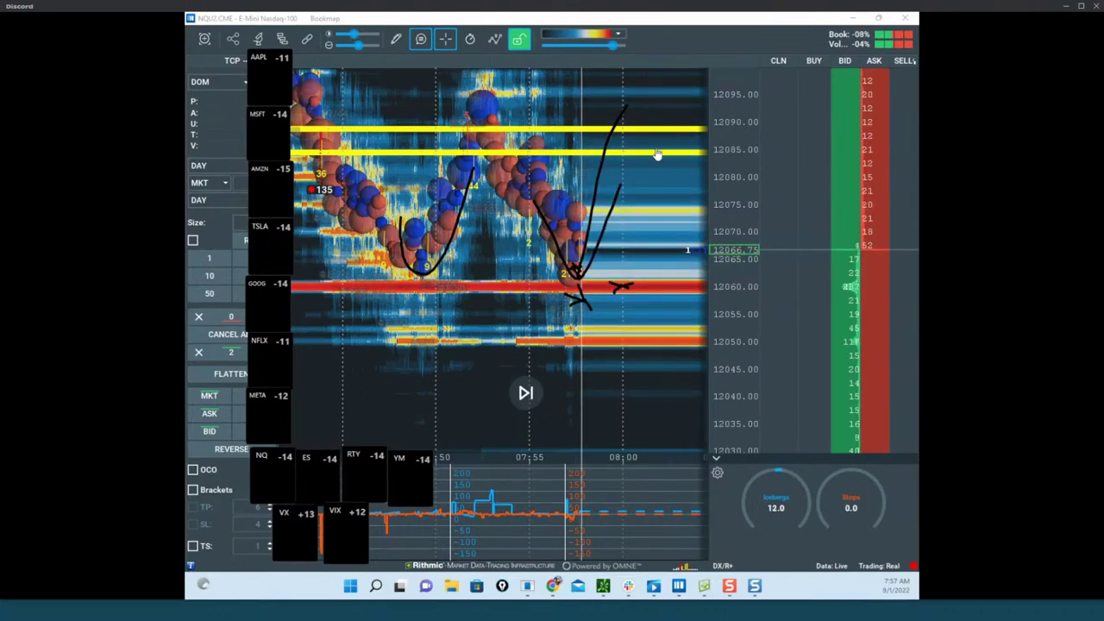
pyautogui.press('Escape')
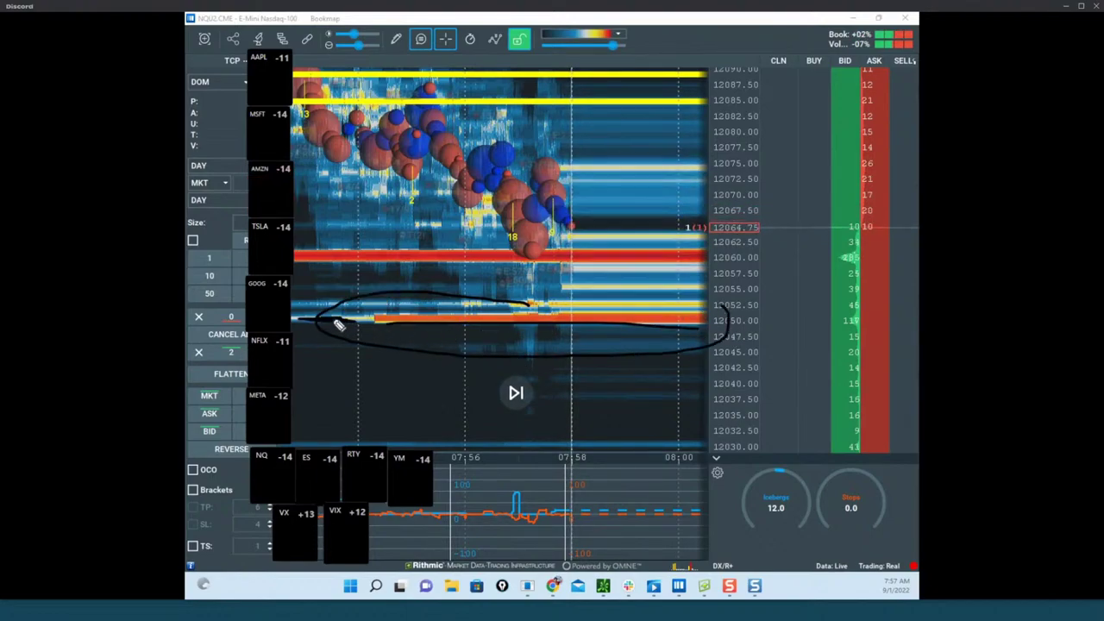
pyautogui.moveTo(694, 329); pyautogui.dragTo(699, 322)
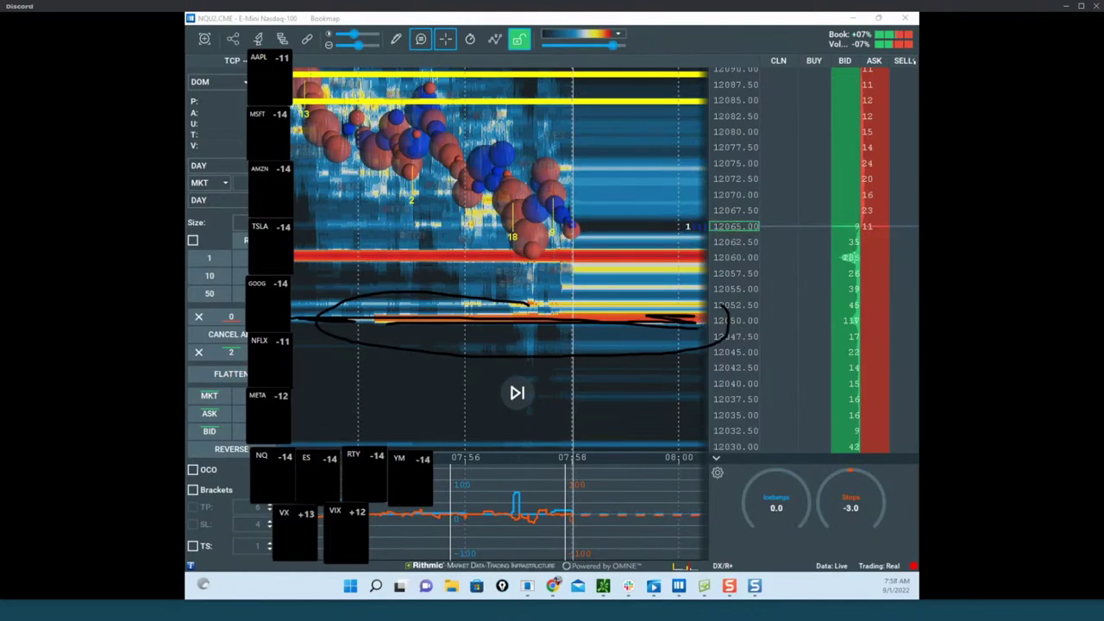
pyautogui.press('Escape')
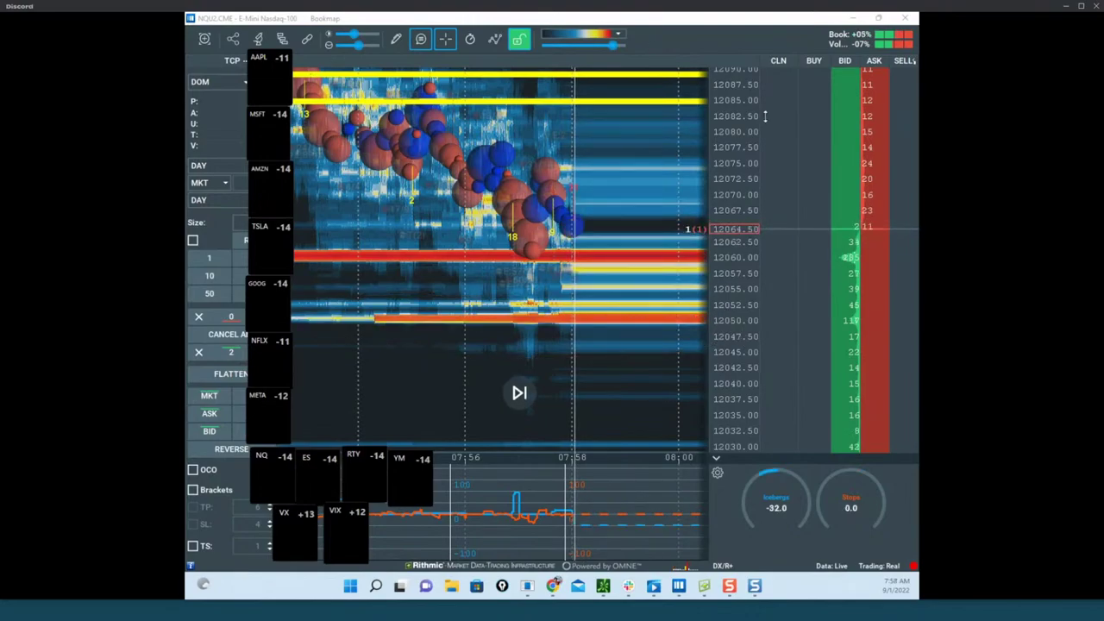
pyautogui.moveTo(712, 195); pyautogui.dragTo(711, 171)
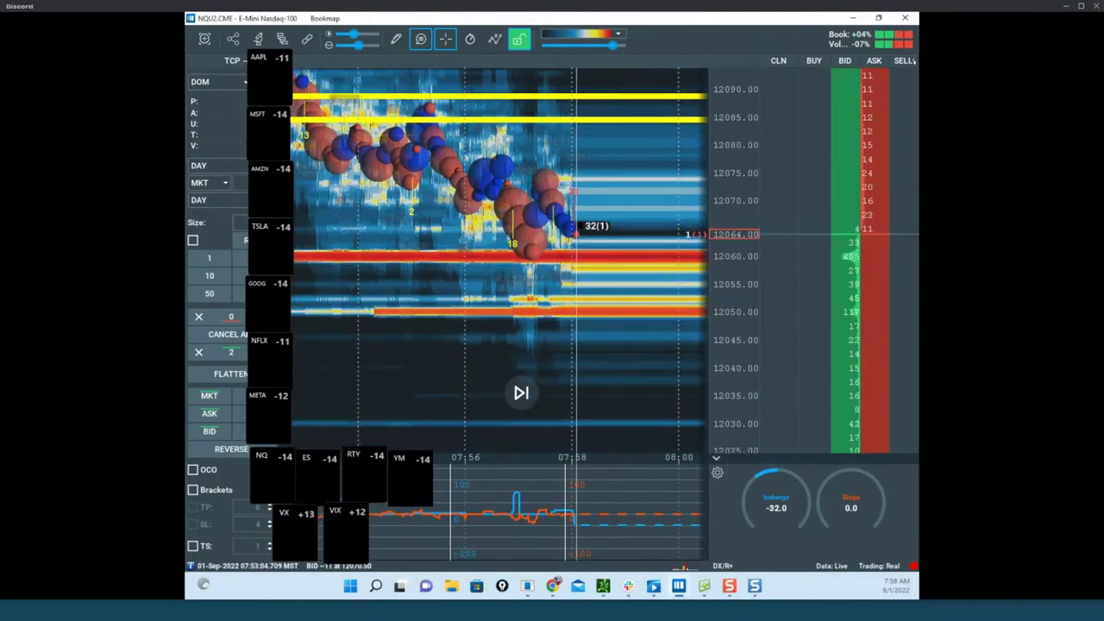
# Switch from the Nasdaq window to the soybean futures heatmap and examine the price levels around the working stop order.
pyautogui.moveTo(621, 12); pyautogui.dragTo(644, 94)
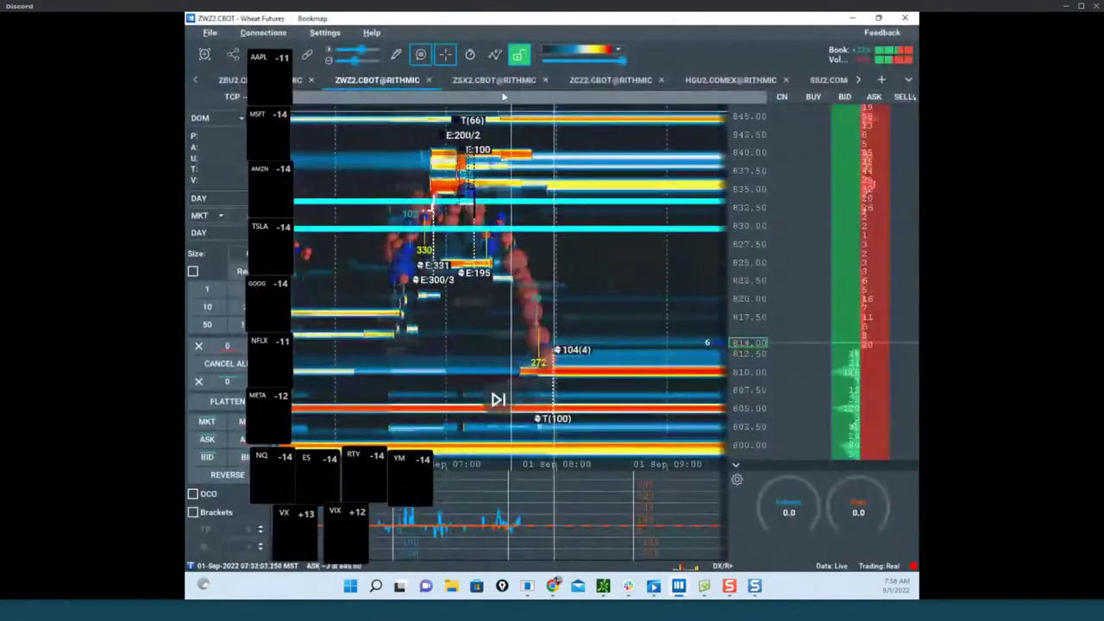
pyautogui.click(494, 82)
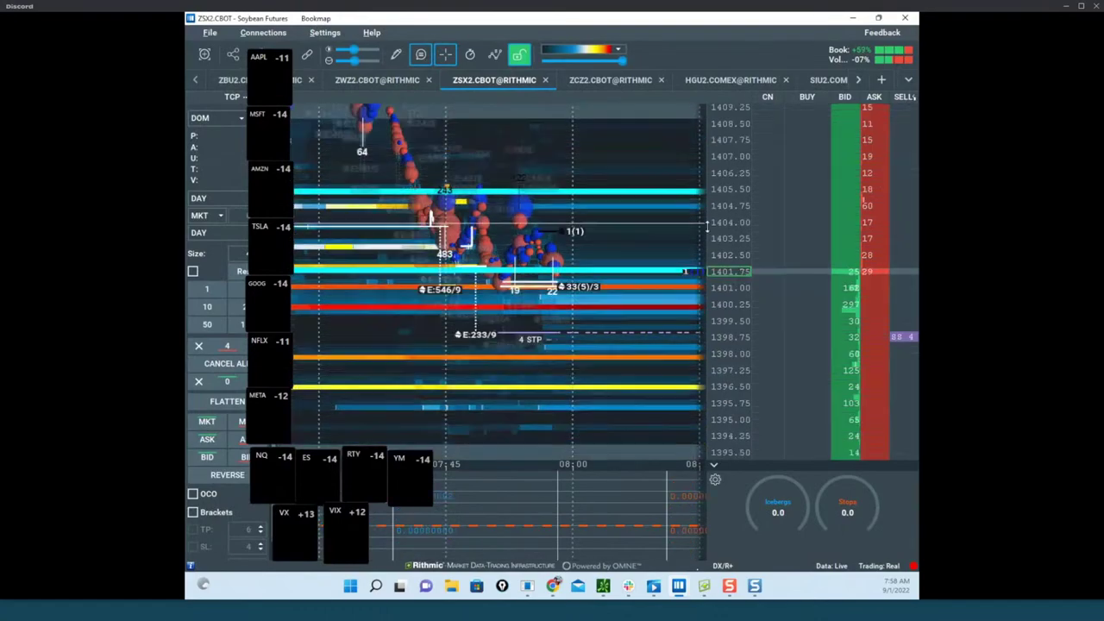
pyautogui.scroll(-1, 678, 264)
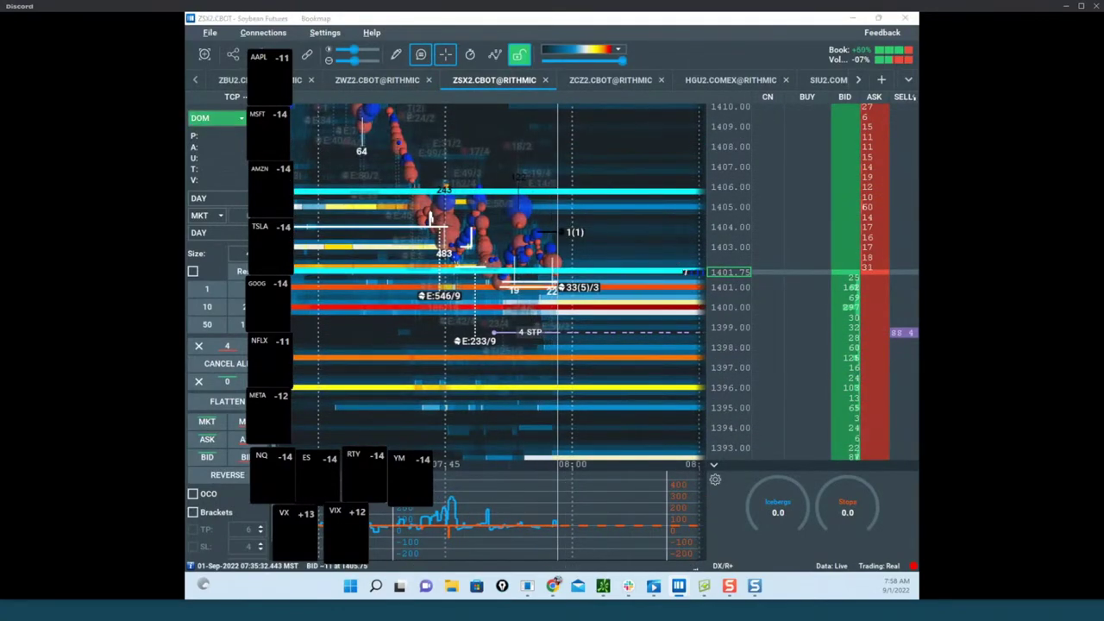
# Bring over the GCZ2 gold futures heatmap, maximize it, and zoom in on the price action between 07:42 and 07:50.
pyautogui.moveTo(187, 79); pyautogui.dragTo(686, 45)
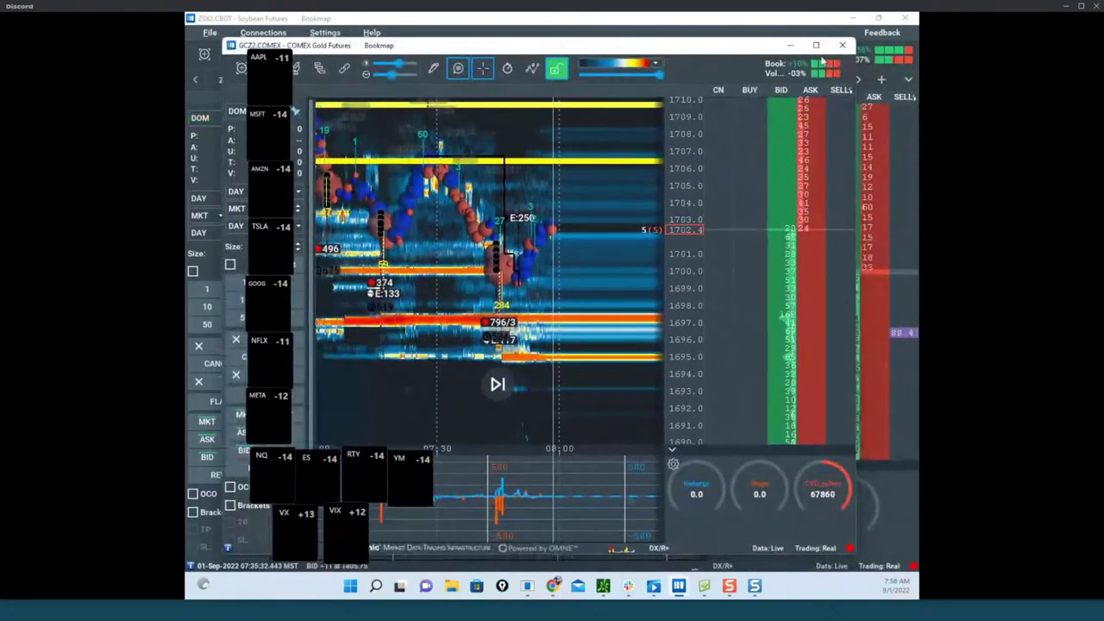
pyautogui.click(817, 45)
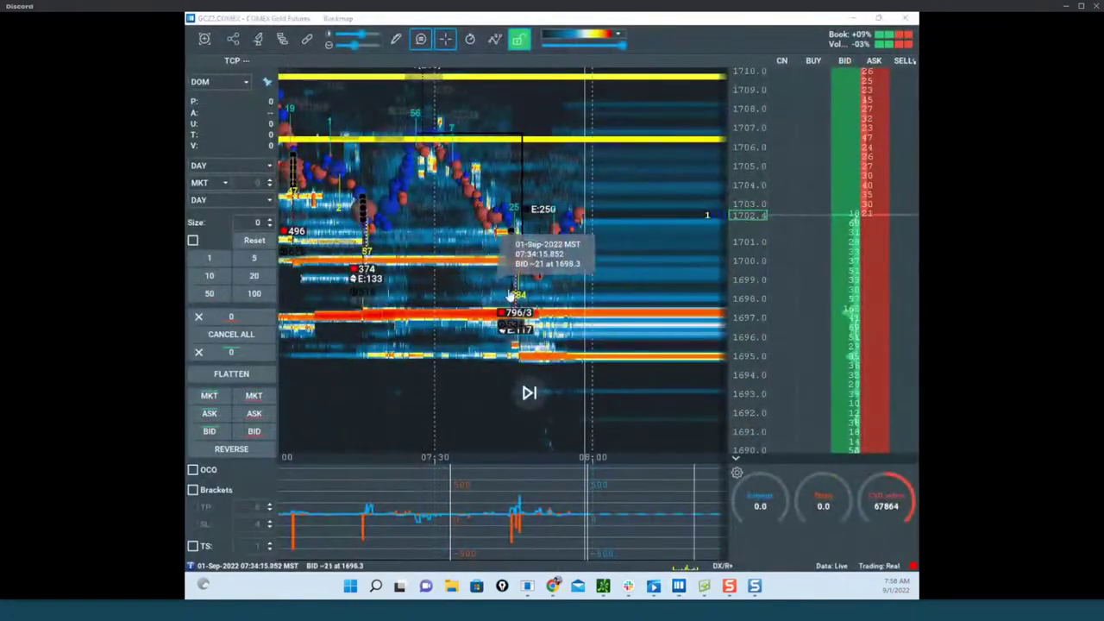
pyautogui.scroll(4, 569, 281)
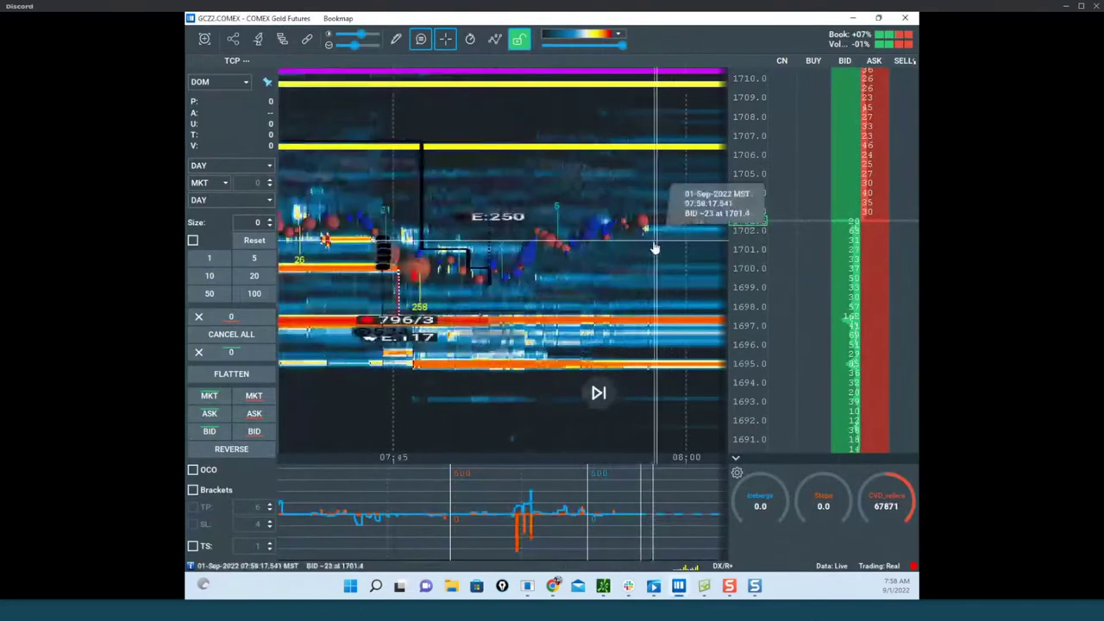
pyautogui.moveTo(480, 296); pyautogui.dragTo(584, 308)
pyautogui.scroll(4, 530, 311)
pyautogui.scroll(1, 740, 288)
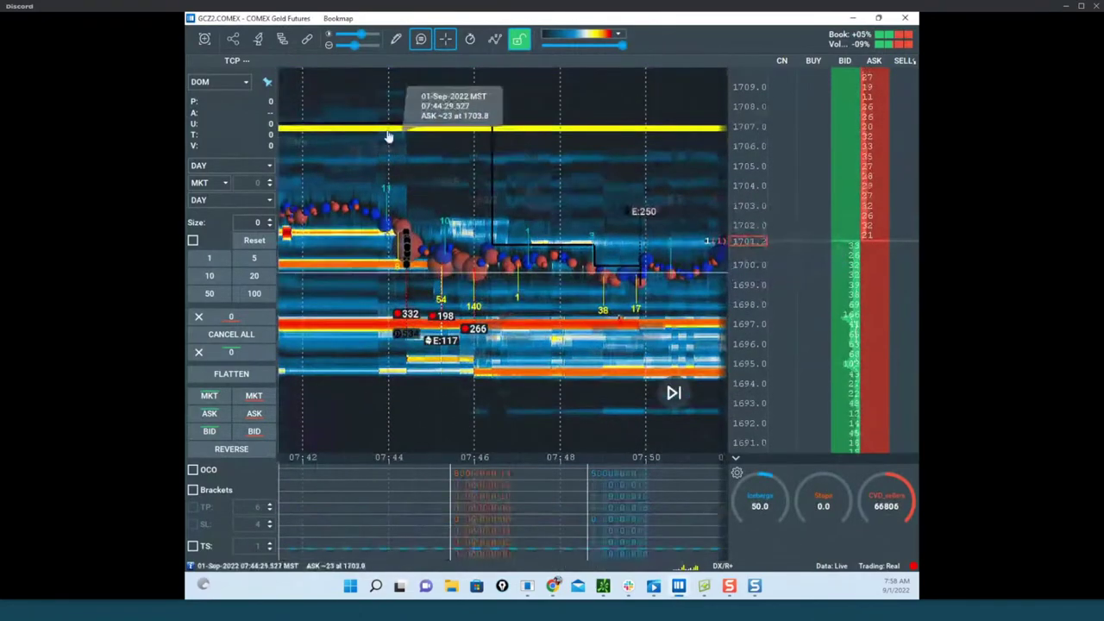
# Clear all existing drawings from the gold futures heatmap.
pyautogui.click(398, 41)
pyautogui.click(461, 321)
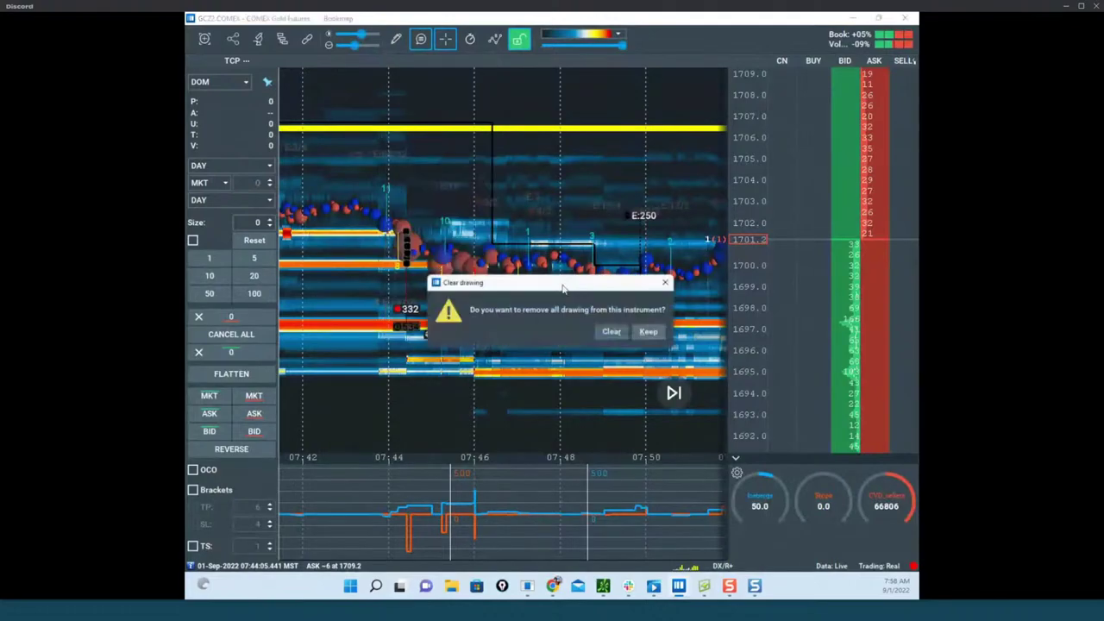
pyautogui.click(615, 330)
# Examine the gold stop runs and iceberg orders between 07:44 and 07:46 against the indicator pane.
pyautogui.scroll(3, 740, 234)
pyautogui.moveTo(470, 224); pyautogui.dragTo(542, 213)
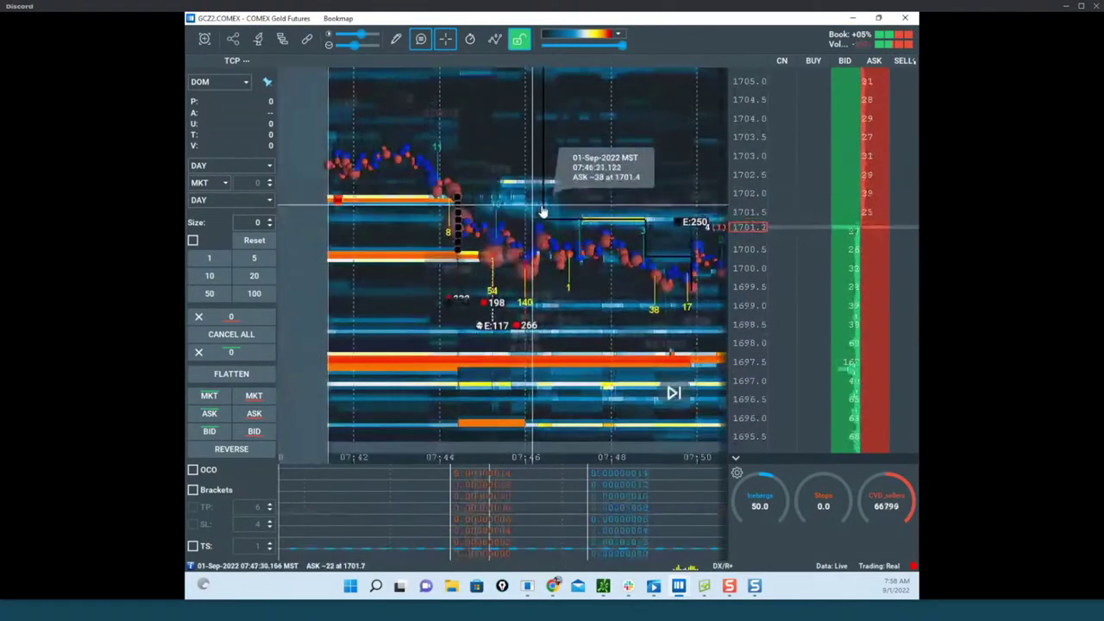
pyautogui.scroll(3, 543, 212)
pyautogui.moveTo(472, 335); pyautogui.dragTo(541, 323)
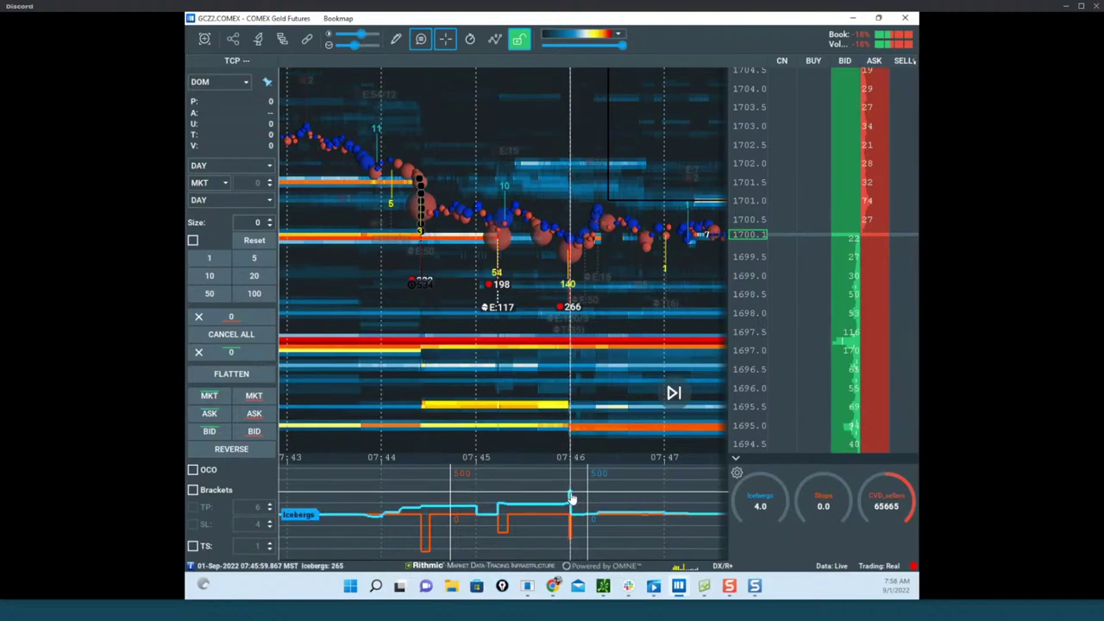
pyautogui.scroll(-2, 593, 322)
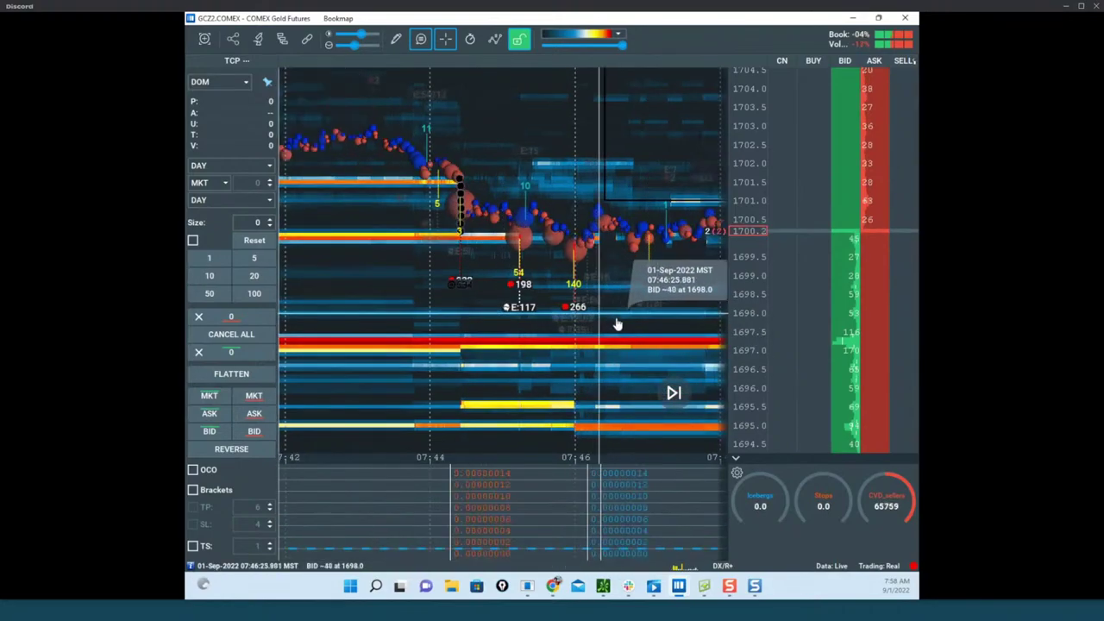
pyautogui.moveTo(619, 343); pyautogui.dragTo(578, 338)
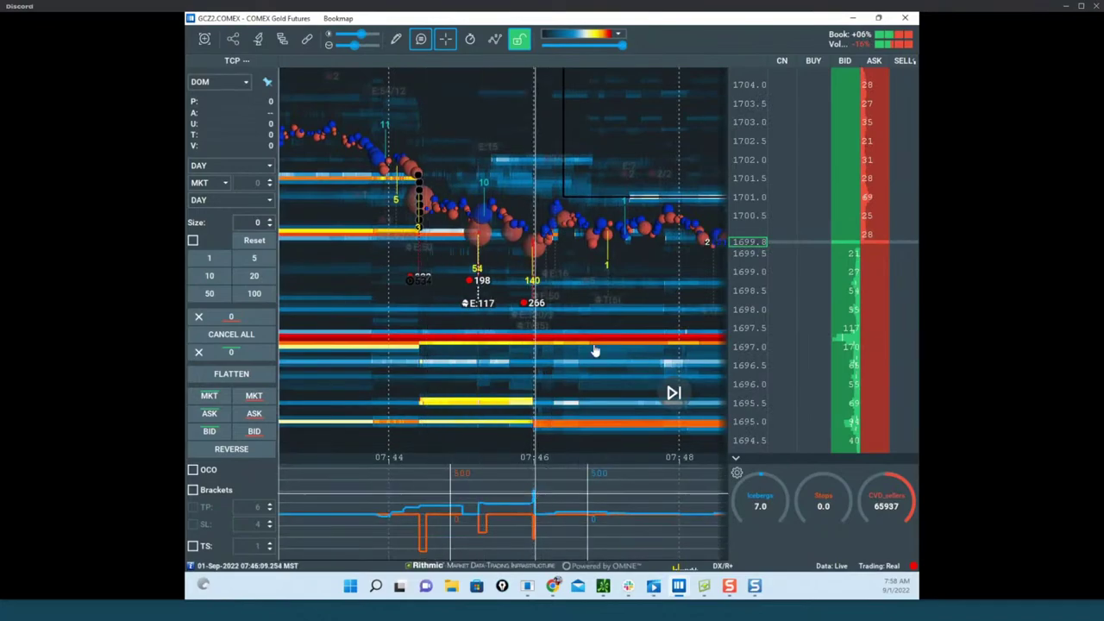
pyautogui.moveTo(592, 343); pyautogui.dragTo(560, 343)
pyautogui.scroll(-2, 559, 343)
# Draw a horizontal line at about 1701.8, where the 07:44 gold stop run starts, and turn the drawing tool off.
pyautogui.click(396, 39)
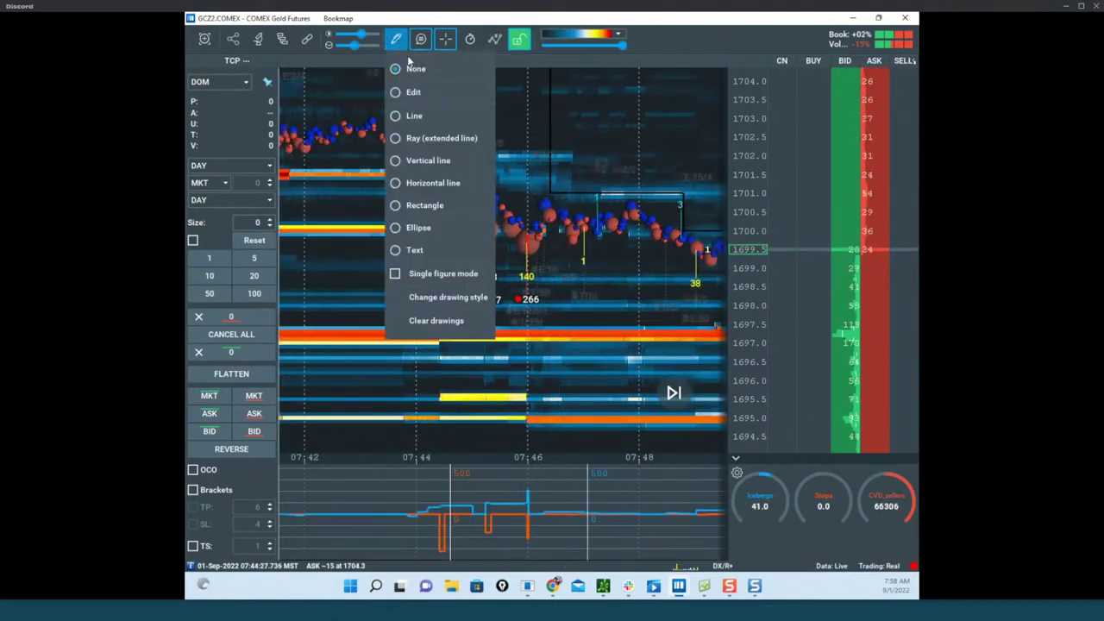
pyautogui.click(446, 184)
pyautogui.scroll(2, 438, 159)
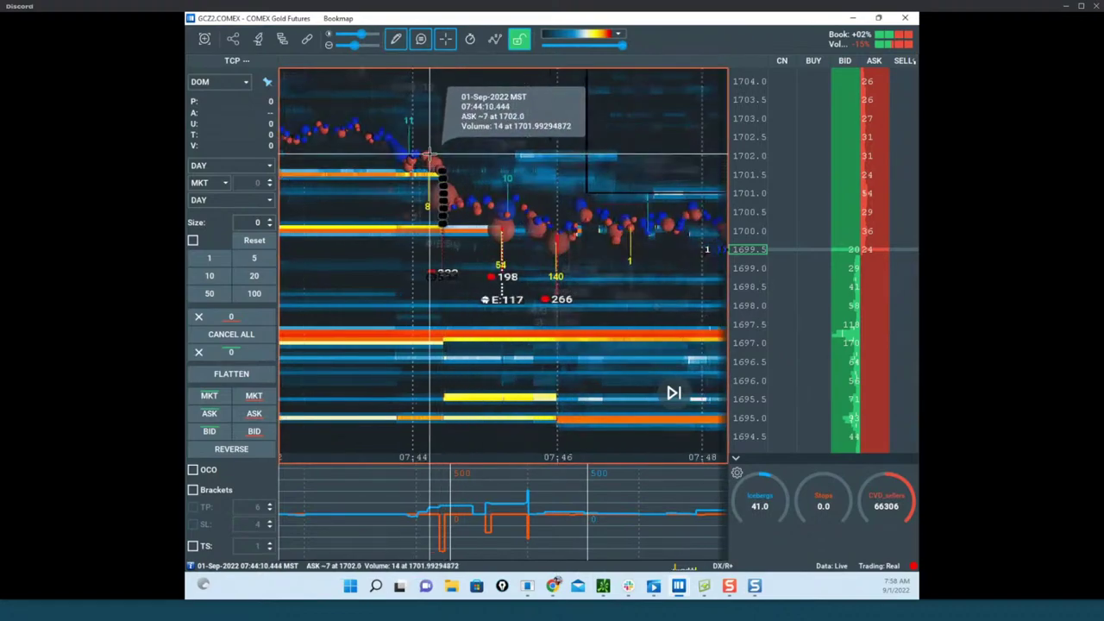
pyautogui.scroll(2, 441, 156)
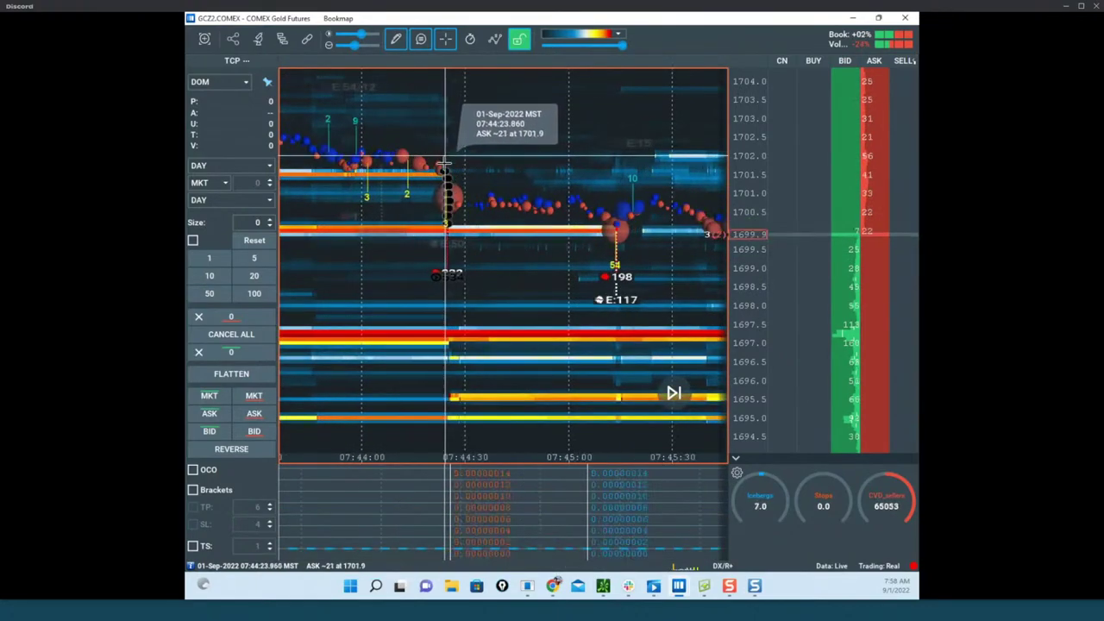
pyautogui.scroll(2, 442, 241)
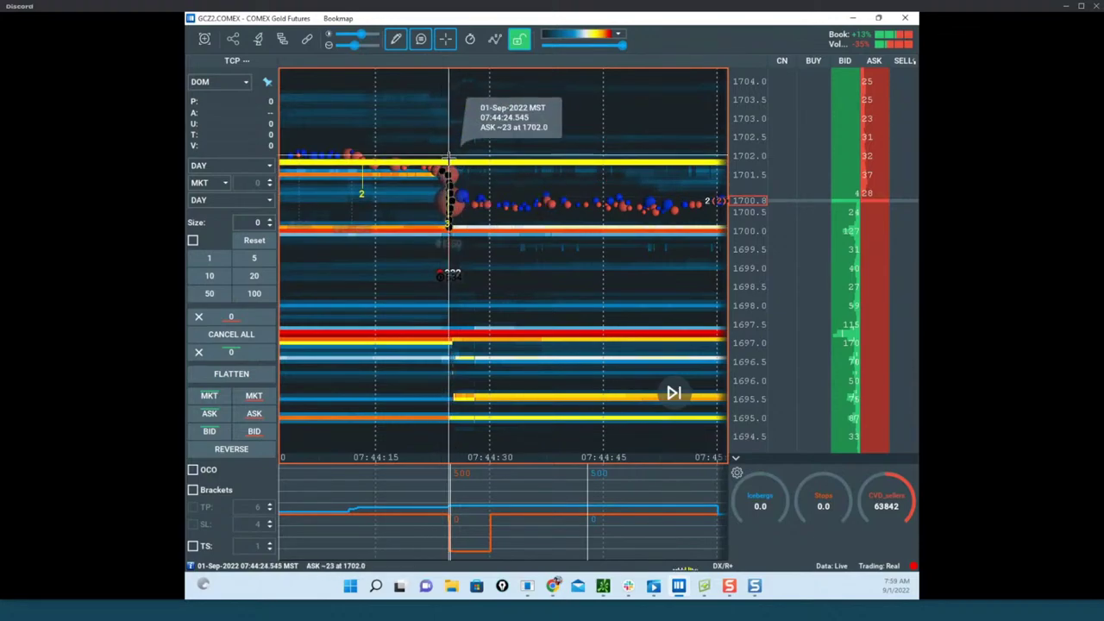
pyautogui.click(396, 39)
pyautogui.click(416, 71)
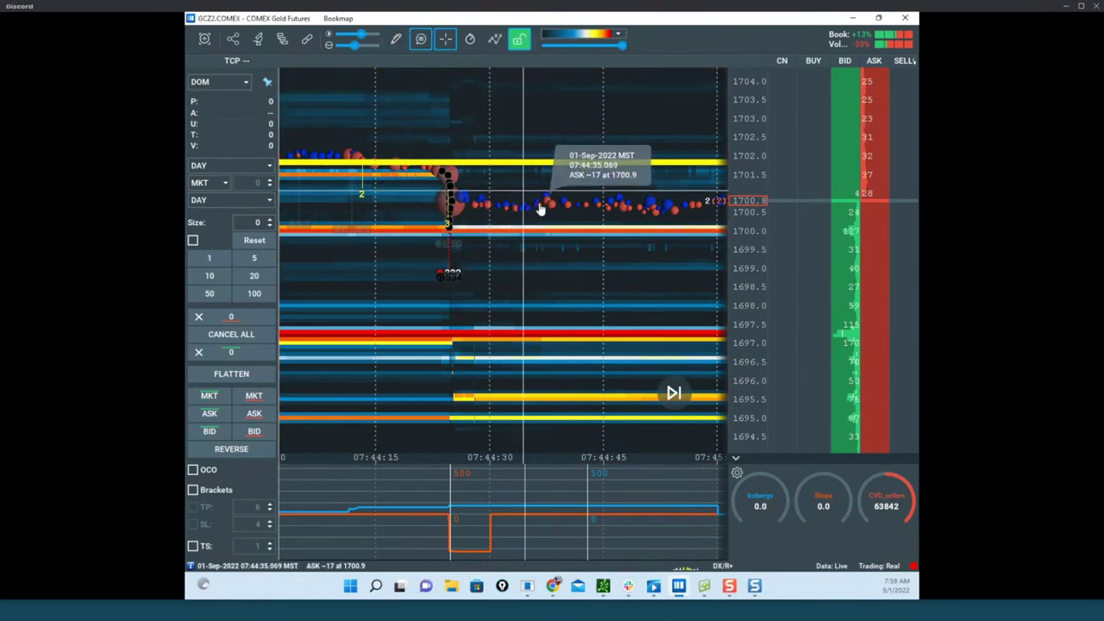
# Draw a second horizontal line at about 1699.3, just under the 07:46 gold low, and turn the drawing tool off.
pyautogui.moveTo(566, 204); pyautogui.dragTo(472, 193)
pyautogui.scroll(-3, 544, 222)
pyautogui.moveTo(540, 238); pyautogui.dragTo(451, 246)
pyautogui.scroll(-5, 564, 237)
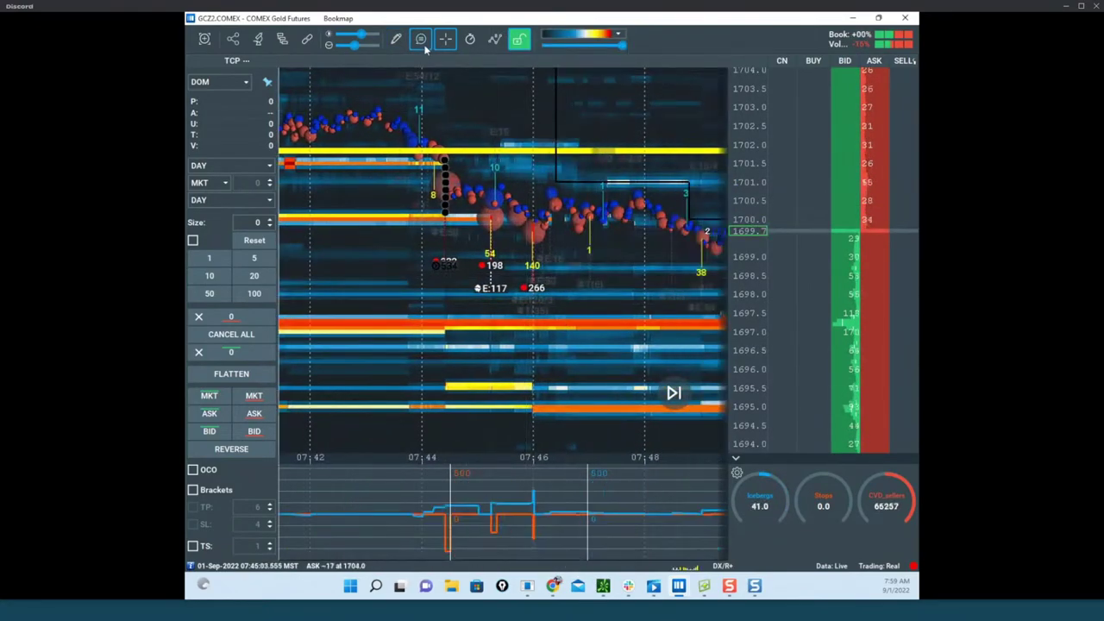
pyautogui.click(398, 40)
pyautogui.click(441, 183)
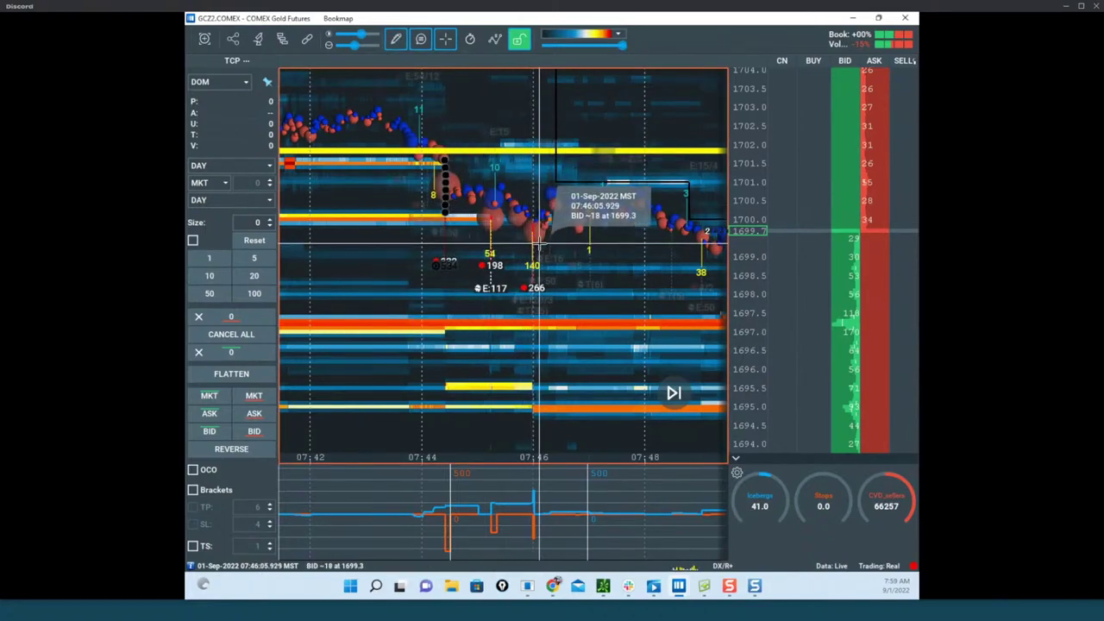
pyautogui.click(538, 245)
pyautogui.click(399, 42)
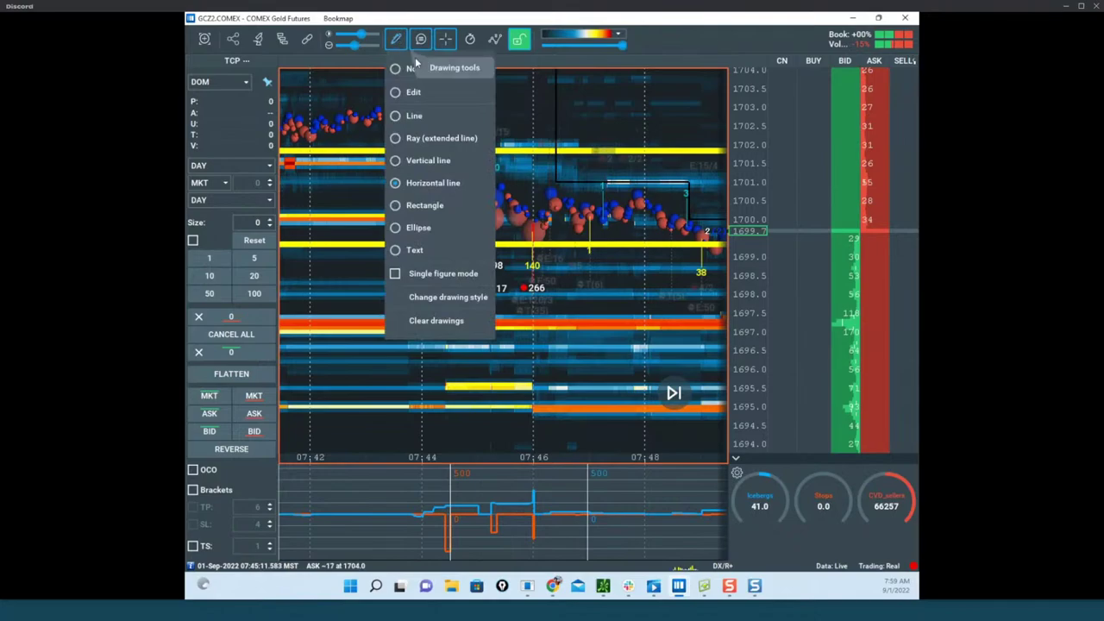
pyautogui.click(423, 69)
pyautogui.scroll(-3, 604, 138)
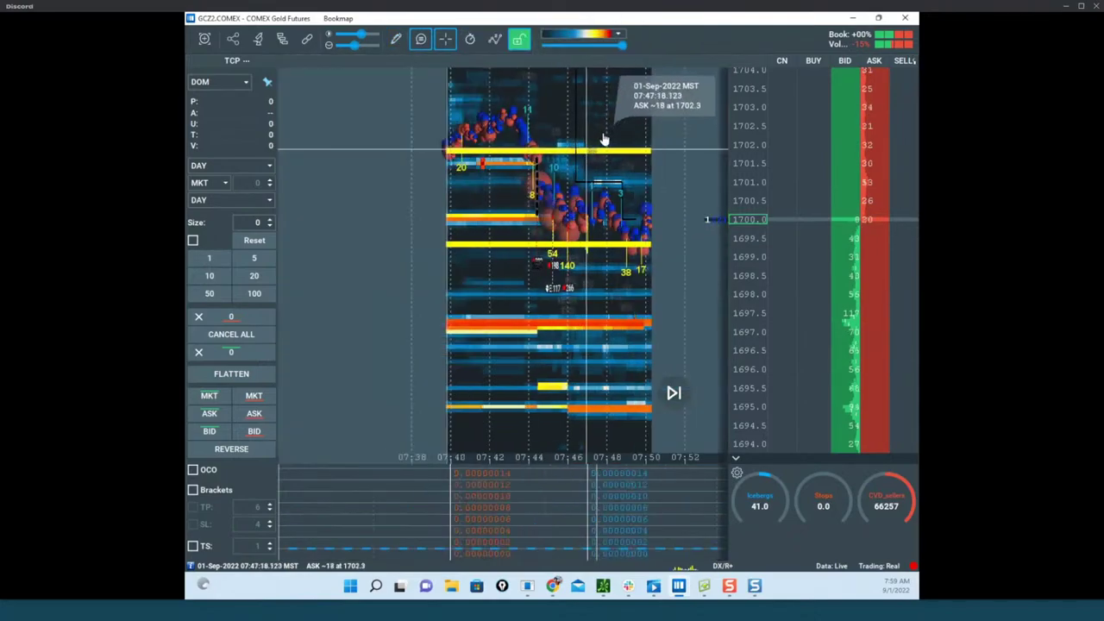
# Move the gold window away, return to the Nasdaq heatmap, and examine price between the 12060 and 12050 liquidity.
pyautogui.moveTo(653, 21); pyautogui.dragTo(811, 595)
pyautogui.moveTo(708, 21); pyautogui.dragTo(707, 0)
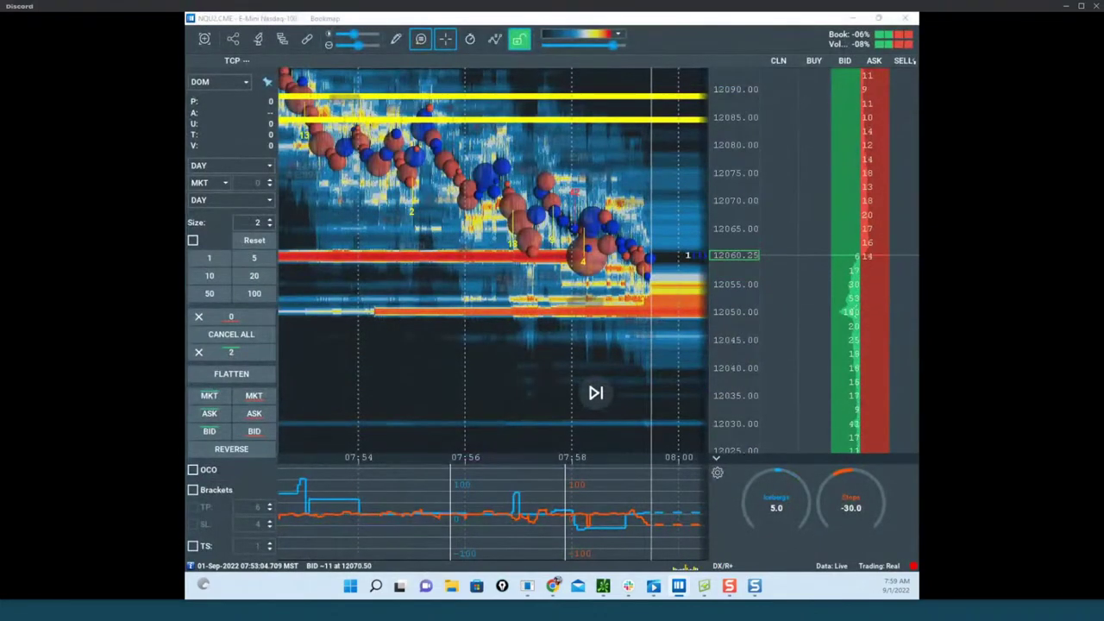
pyautogui.scroll(-2, 639, 353)
pyautogui.moveTo(638, 298); pyautogui.dragTo(604, 329)
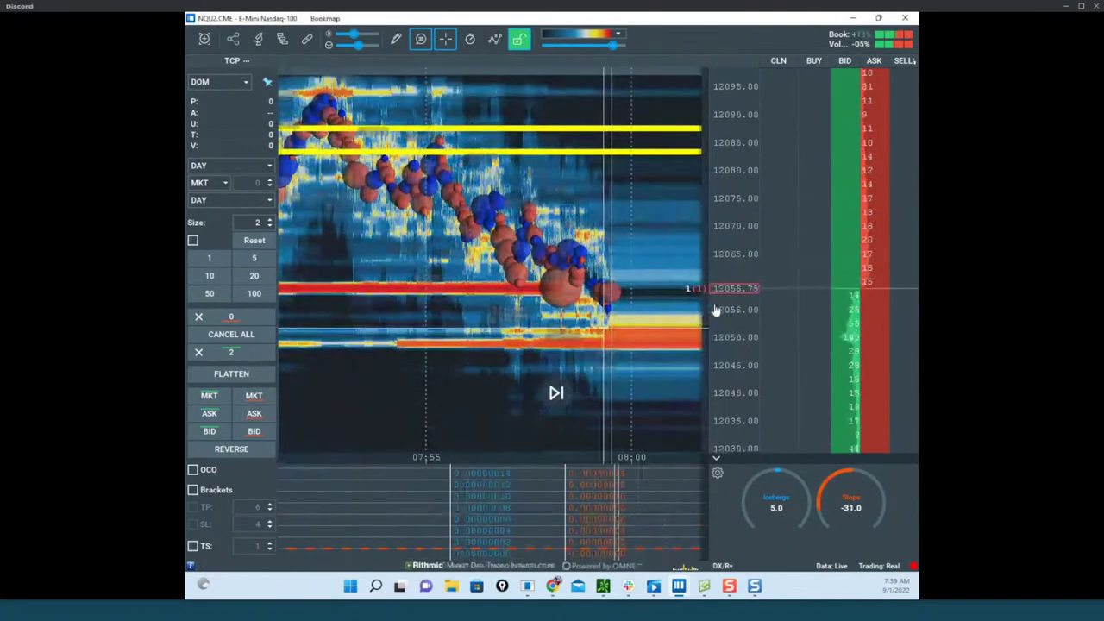
pyautogui.scroll(1, 715, 310)
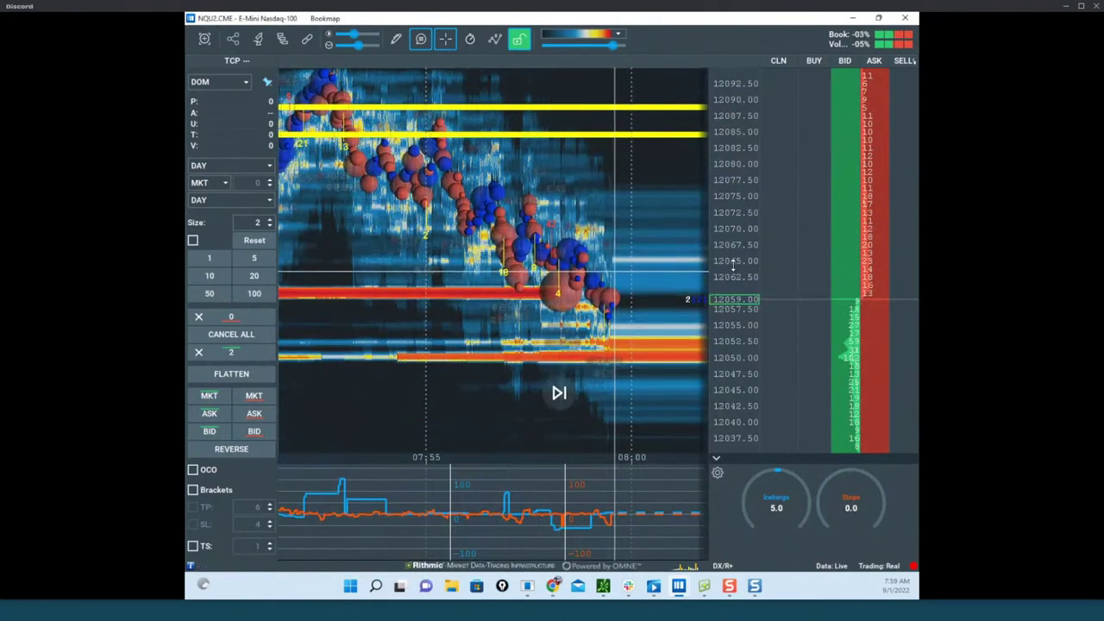
pyautogui.scroll(1, 733, 266)
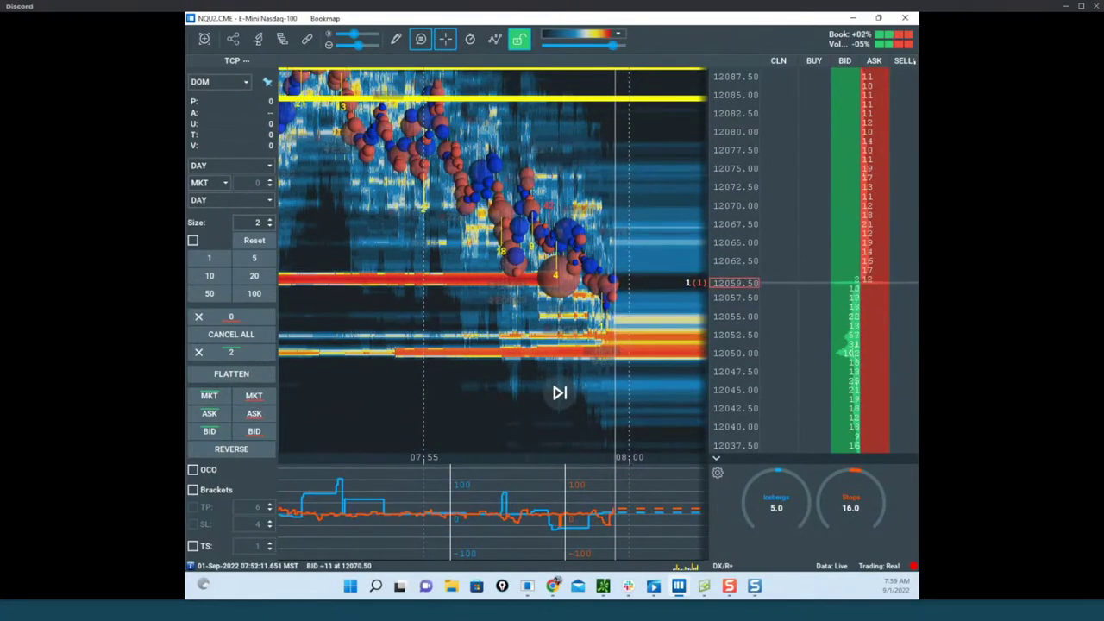
# Bring the thinkorswim /NQ chart into view for a check of its levels, and return to the Nasdaq heatmap.
pyautogui.moveTo(397, 218); pyautogui.dragTo(623, 101)
pyautogui.click(722, 102)
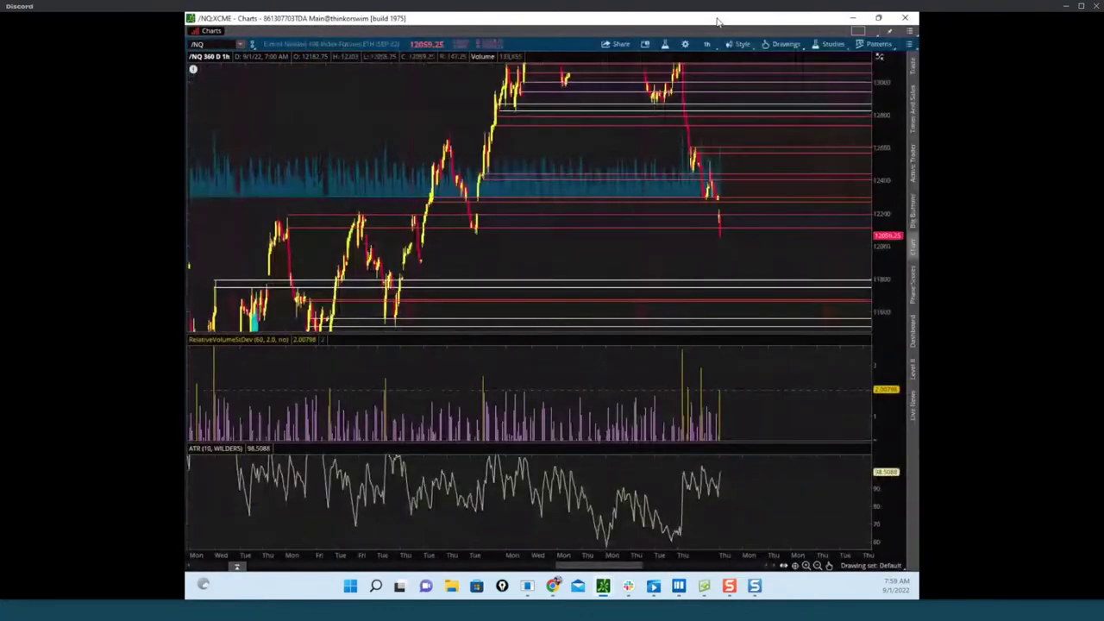
pyautogui.moveTo(717, 20); pyautogui.dragTo(188, 198)
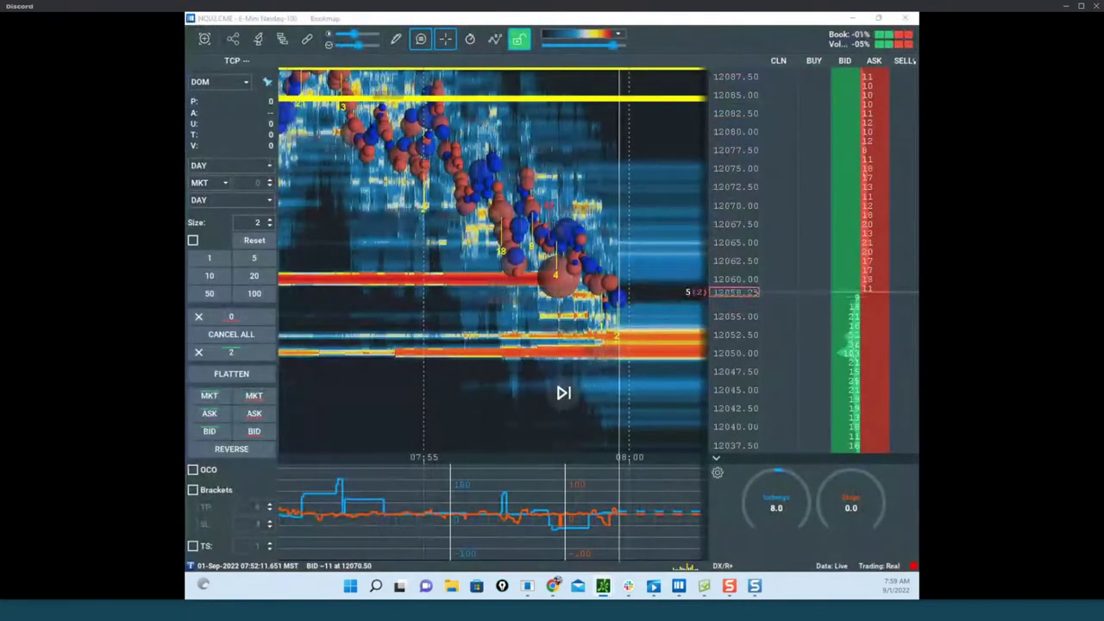
# Examine the Nasdaq test of the 12050 liquidity around 08:00 in a wider view.
pyautogui.scroll(-3, 566, 259)
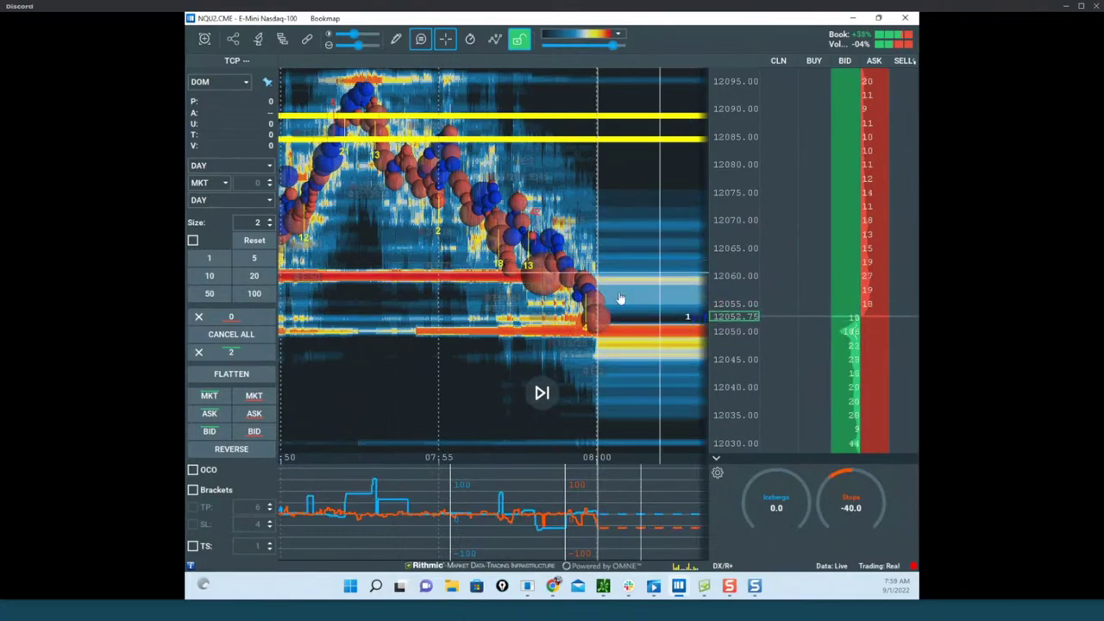
pyautogui.scroll(-1, 738, 234)
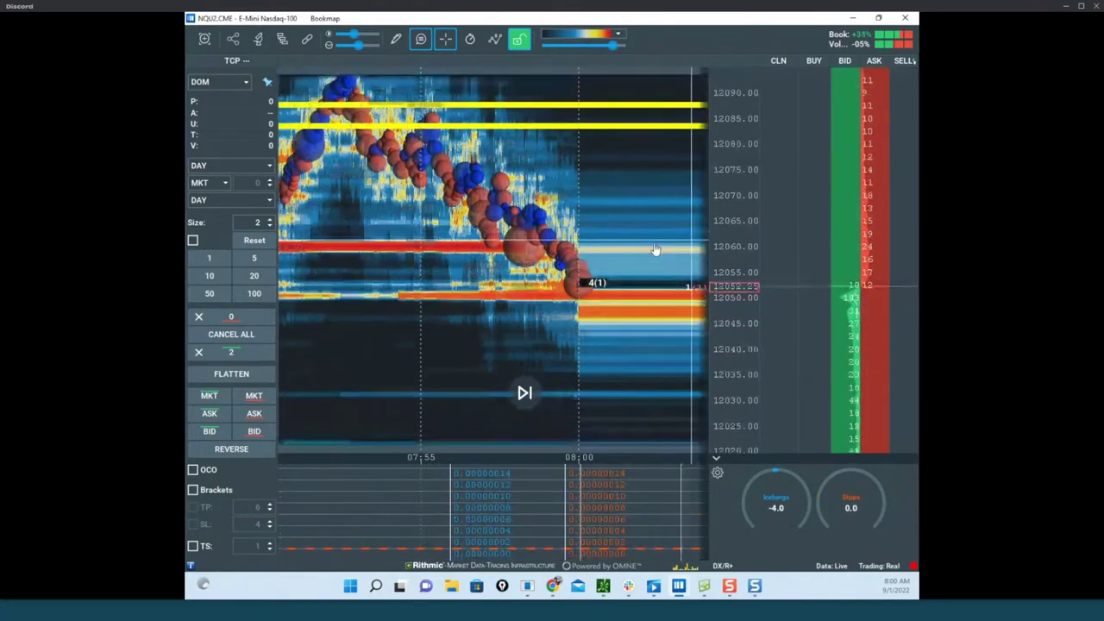
pyautogui.moveTo(632, 311); pyautogui.dragTo(624, 314)
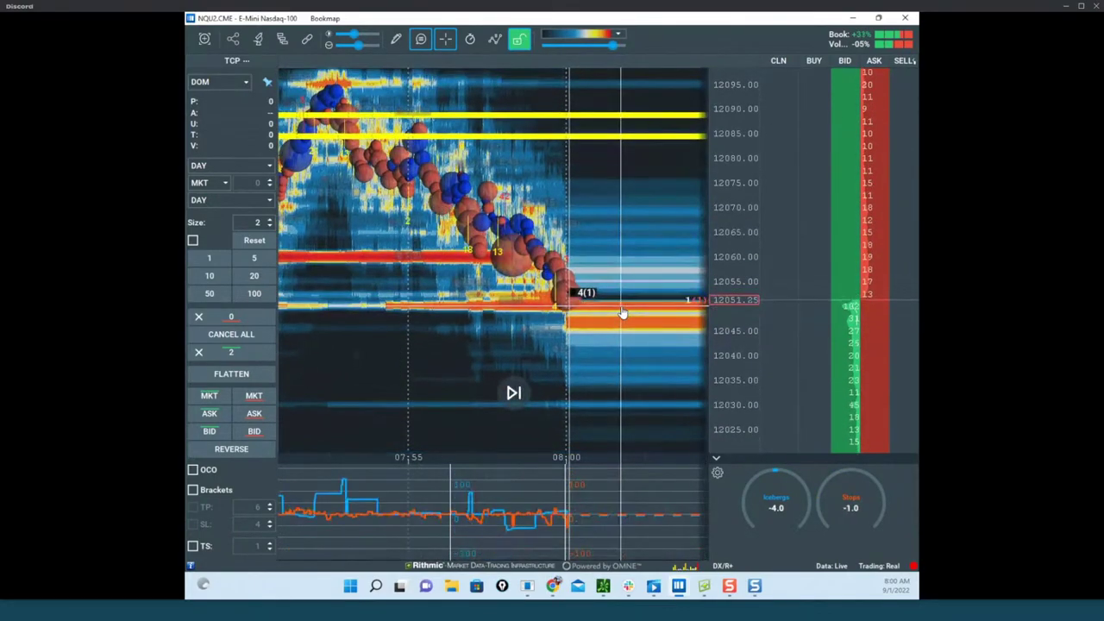
# Switch to the thinkorswim /NQ chart and sketch a drop below 12200, a box around the earlier range and two lines near 11800.
pyautogui.scroll(-1, 623, 314)
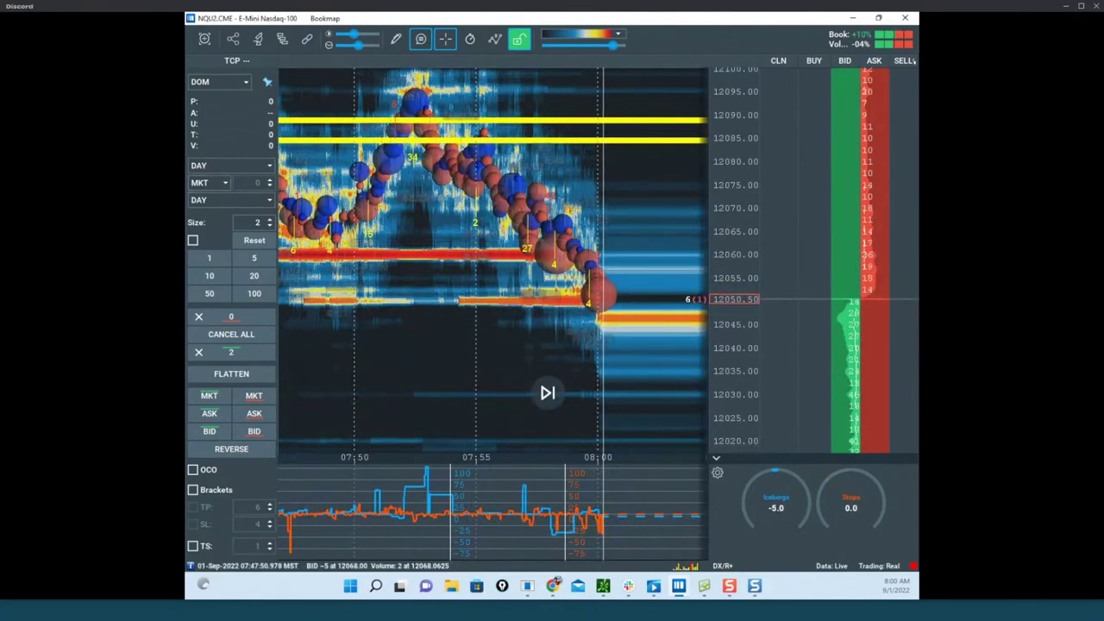
pyautogui.click(603, 587)
pyautogui.moveTo(295, 209); pyautogui.dragTo(508, 93)
pyautogui.click(586, 92)
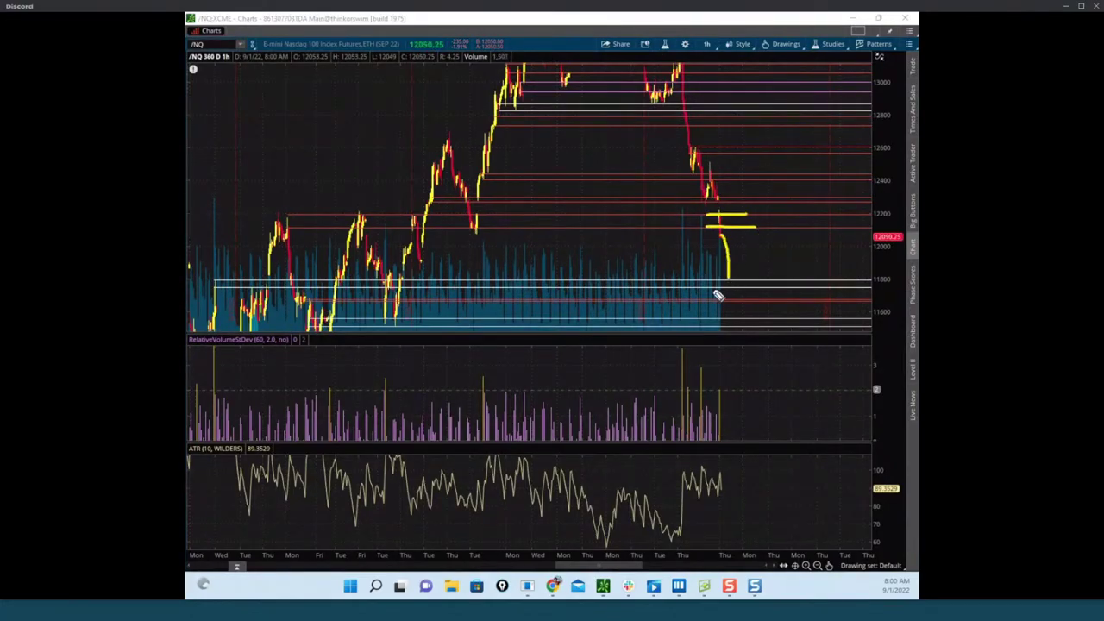
pyautogui.moveTo(259, 233)
pyautogui.mouseDown()
pyautogui.moveTo(436, 217)
pyautogui.moveTo(408, 342)
pyautogui.moveTo(257, 235)
pyautogui.mouseUp()
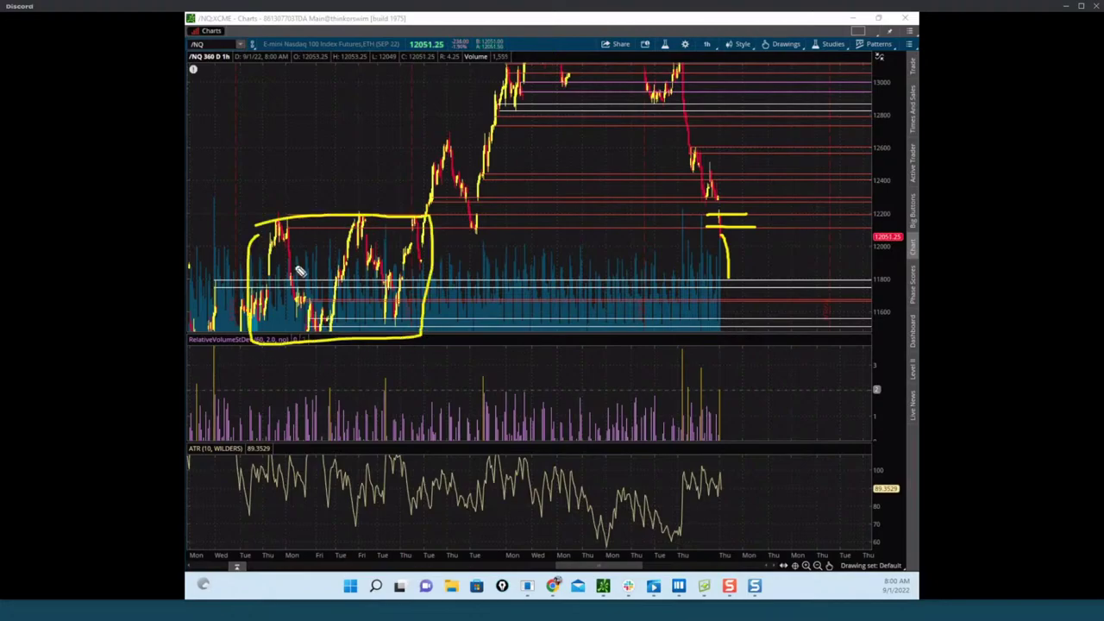
pyautogui.moveTo(260, 277); pyautogui.dragTo(475, 276)
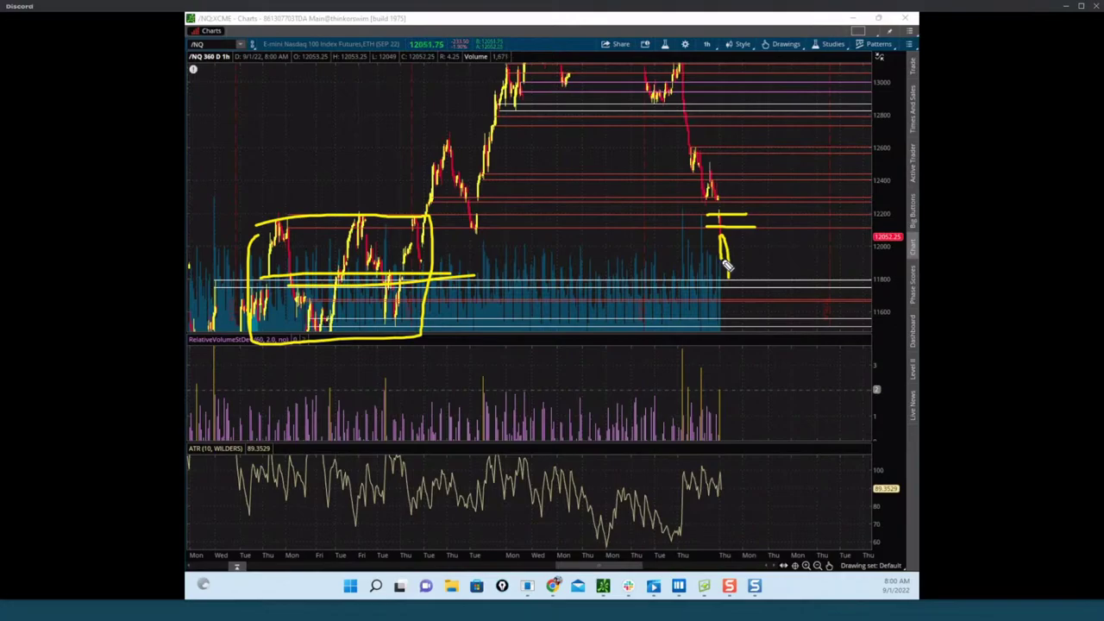
pyautogui.press('e')
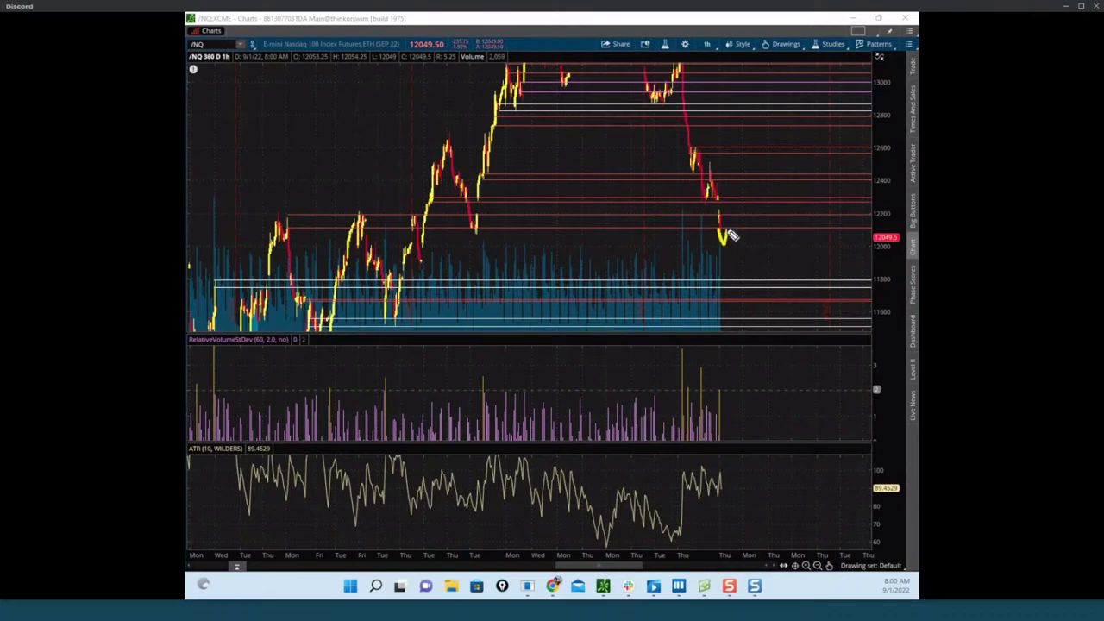
# Sketch a pullback to about 12200 after the latest /NQ low, followed by a drop to about 11700.
pyautogui.moveTo(727, 230); pyautogui.dragTo(729, 226)
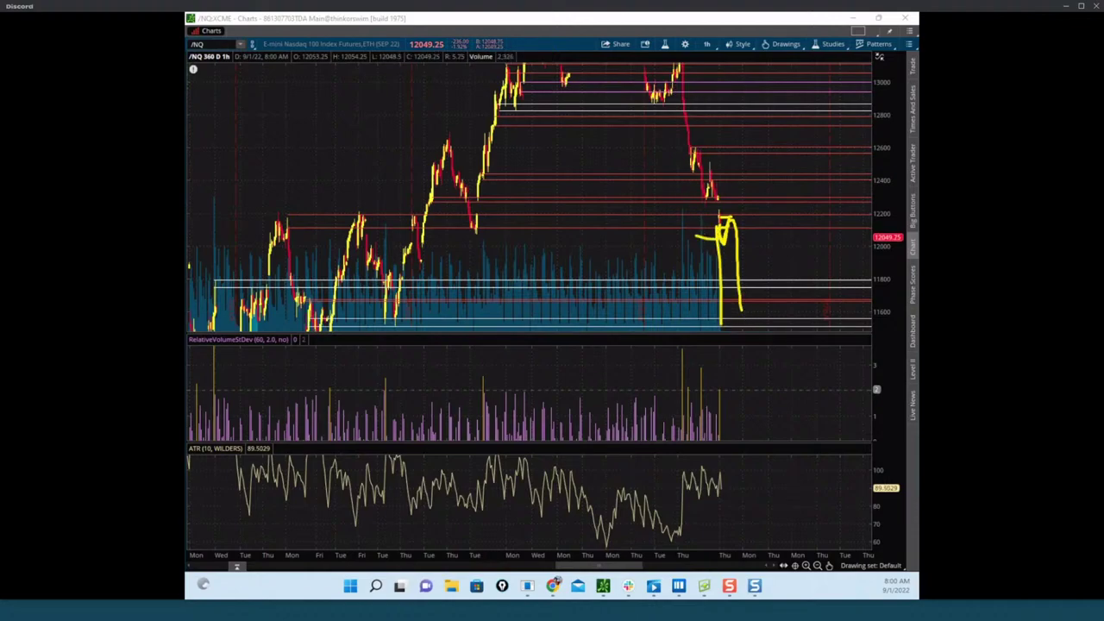
pyautogui.click(722, 240)
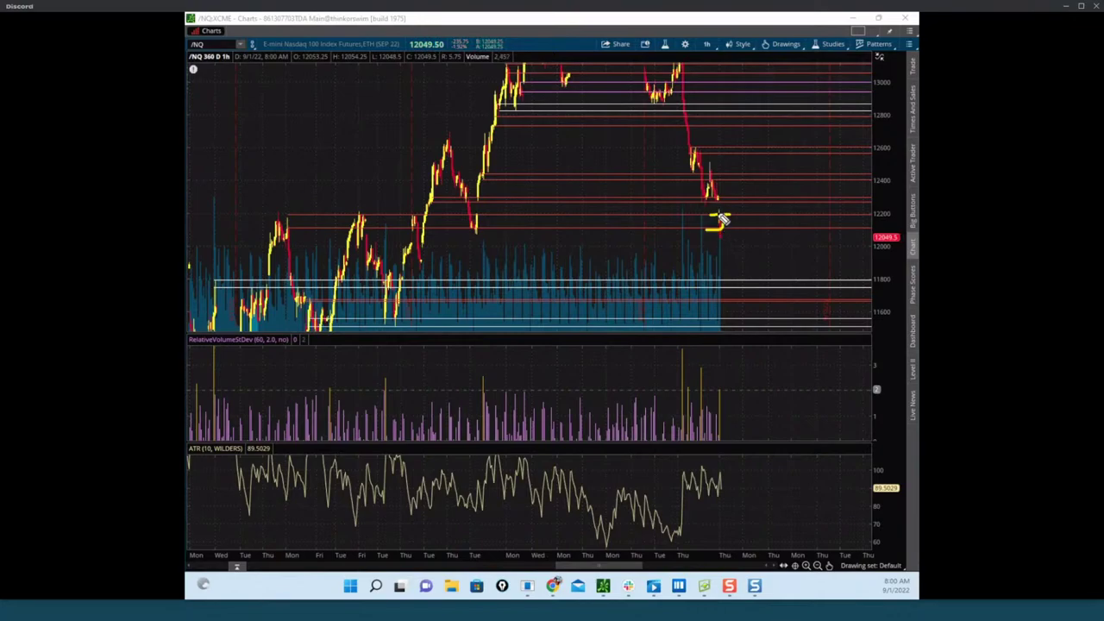
pyautogui.moveTo(729, 252); pyautogui.dragTo(755, 306)
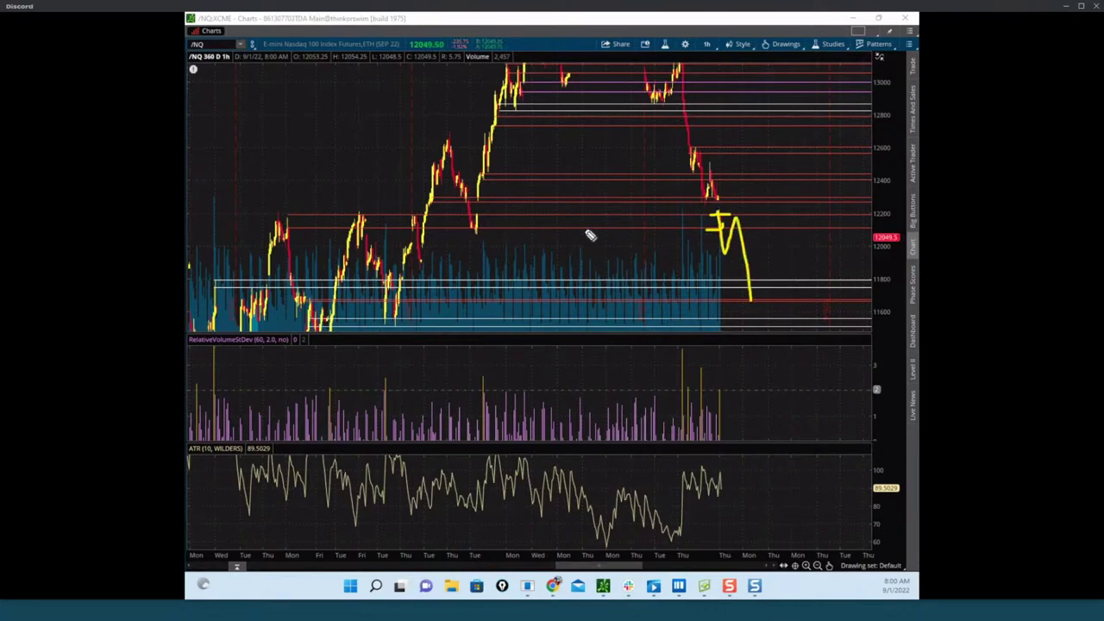
# Trace the earlier /NQ rally off the 12100 low, outline the consolidation before it, and clear the sketches.
pyautogui.moveTo(478, 231); pyautogui.dragTo(500, 126)
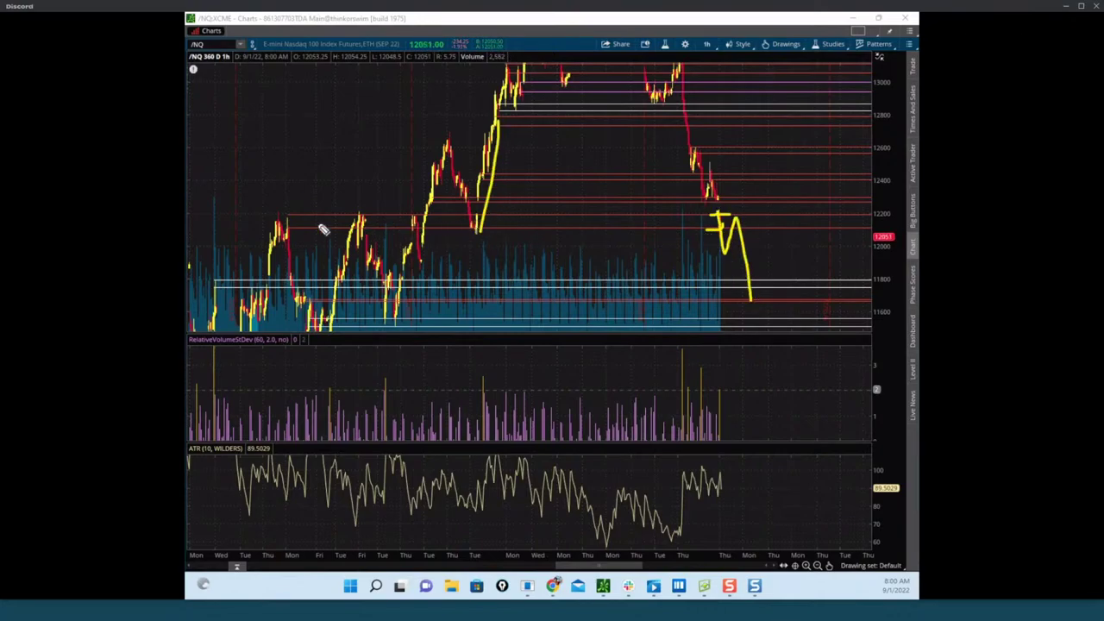
pyautogui.moveTo(298, 216)
pyautogui.mouseDown()
pyautogui.moveTo(414, 333)
pyautogui.moveTo(233, 281)
pyautogui.mouseUp()
pyautogui.moveTo(321, 235); pyautogui.dragTo(462, 223)
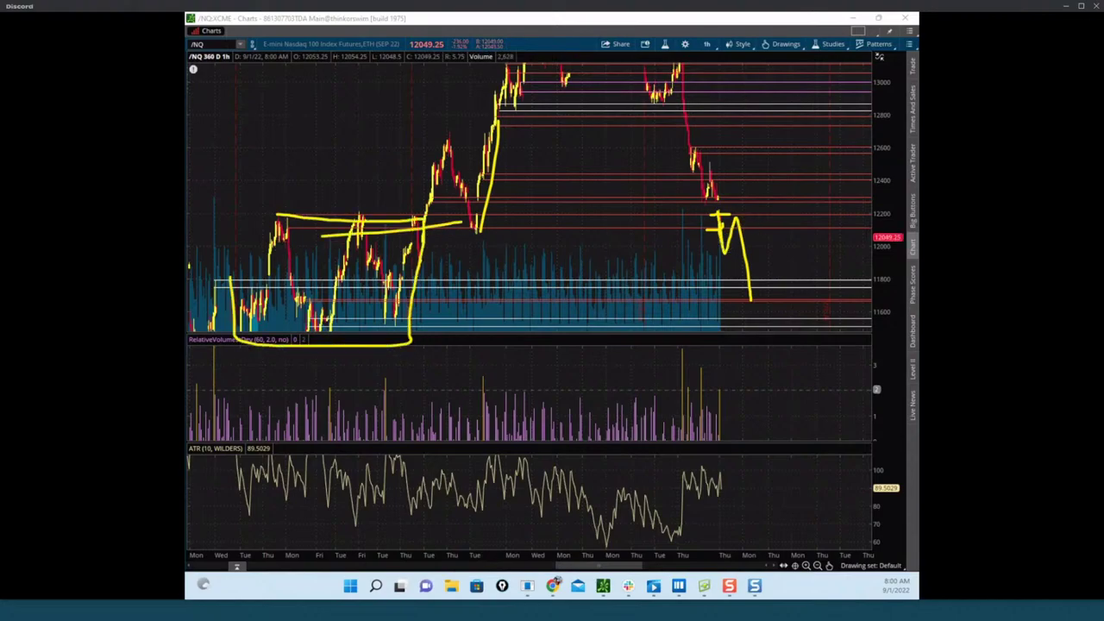
pyautogui.press('e')
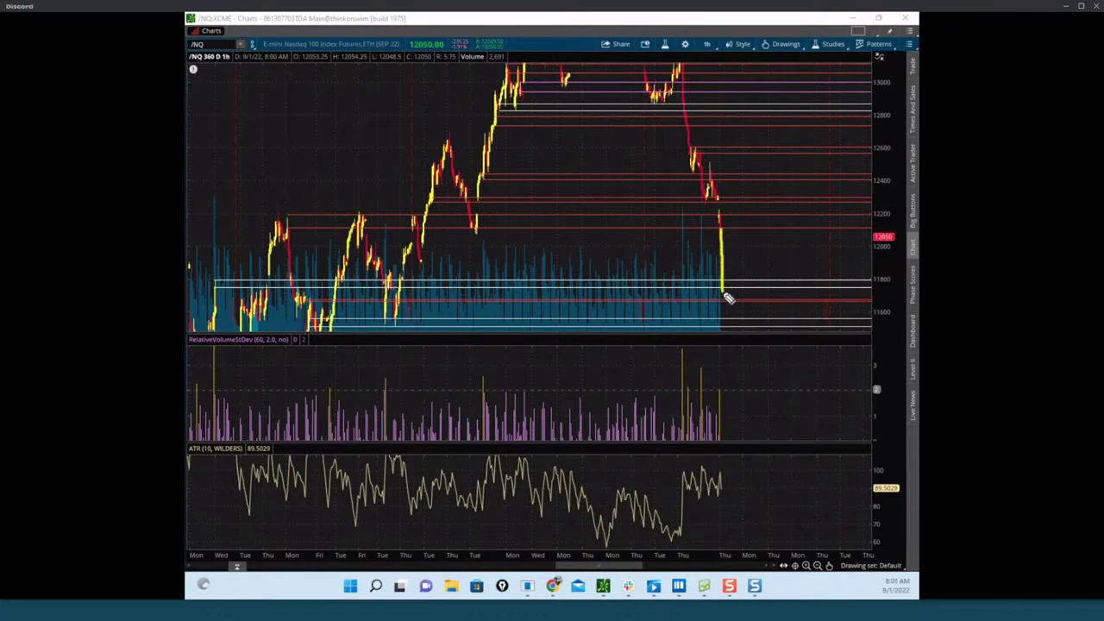
# Sketch alternative /NQ paths that rebound toward 12200 and sell off again, clear them, and turn the drawing tool off.
pyautogui.moveTo(729, 290); pyautogui.dragTo(726, 264)
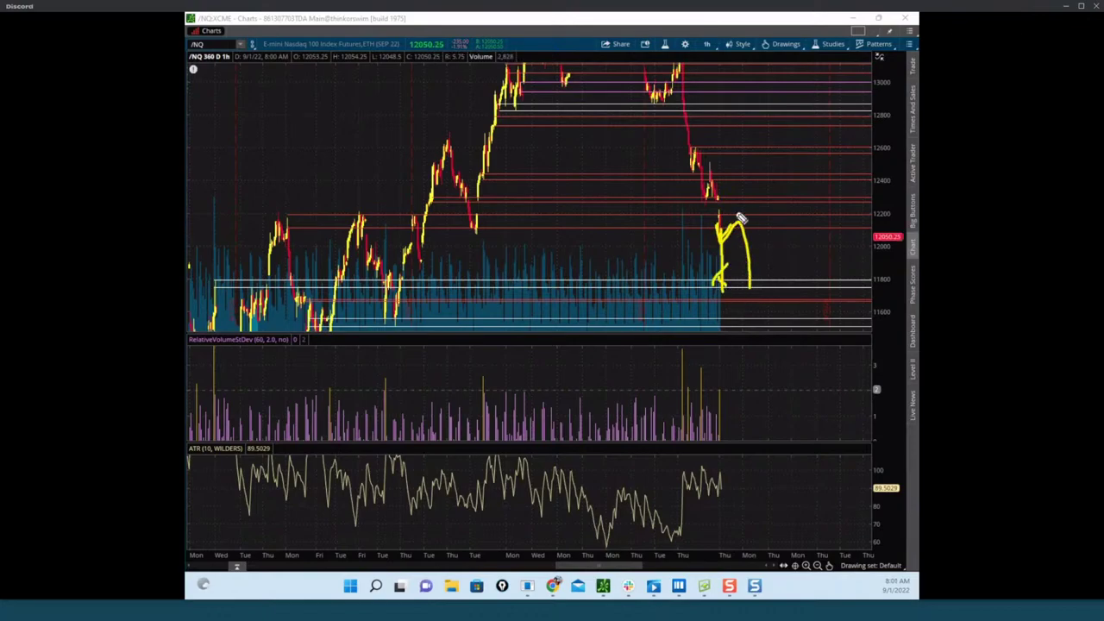
pyautogui.moveTo(739, 218); pyautogui.dragTo(749, 161)
pyautogui.press('e')
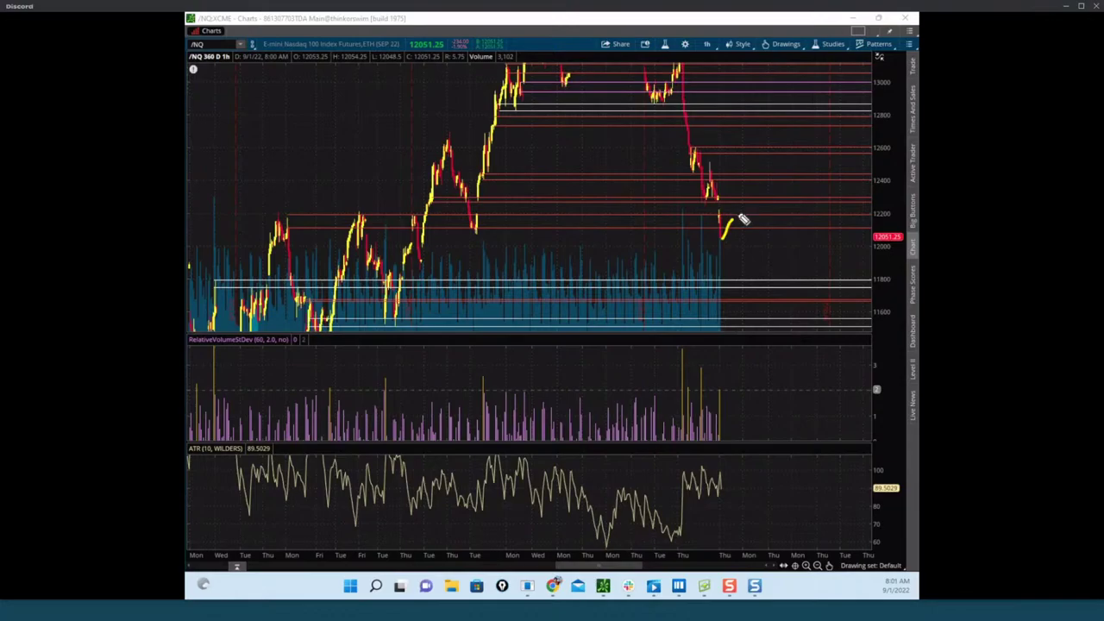
pyautogui.moveTo(729, 226)
pyautogui.mouseDown()
pyautogui.moveTo(747, 221)
pyautogui.moveTo(753, 295)
pyautogui.mouseUp()
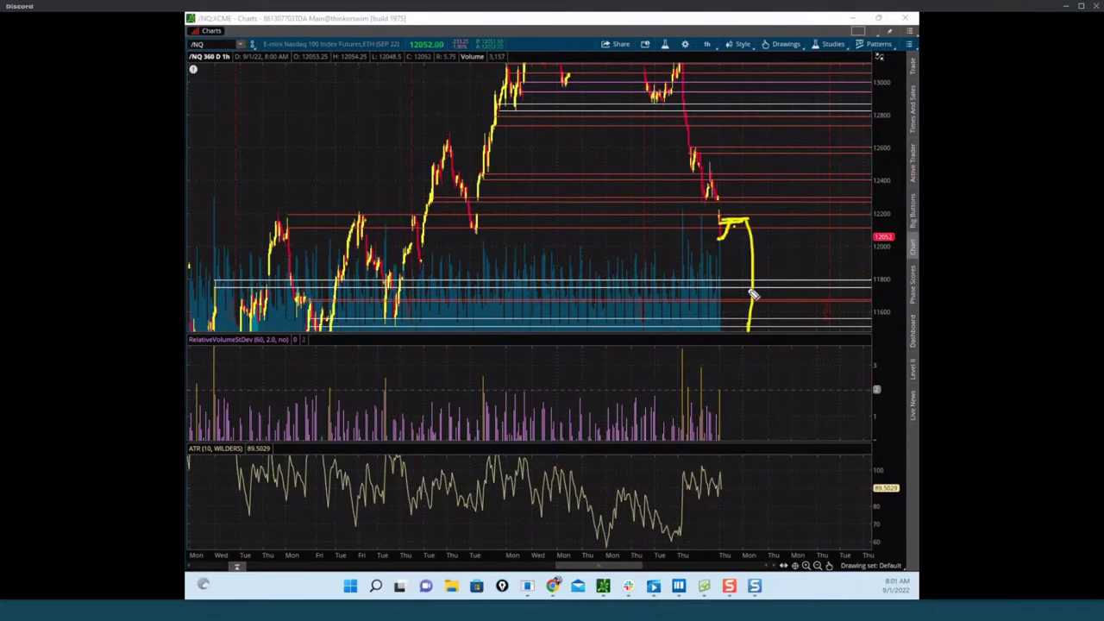
pyautogui.press('e')
pyautogui.press('Escape')
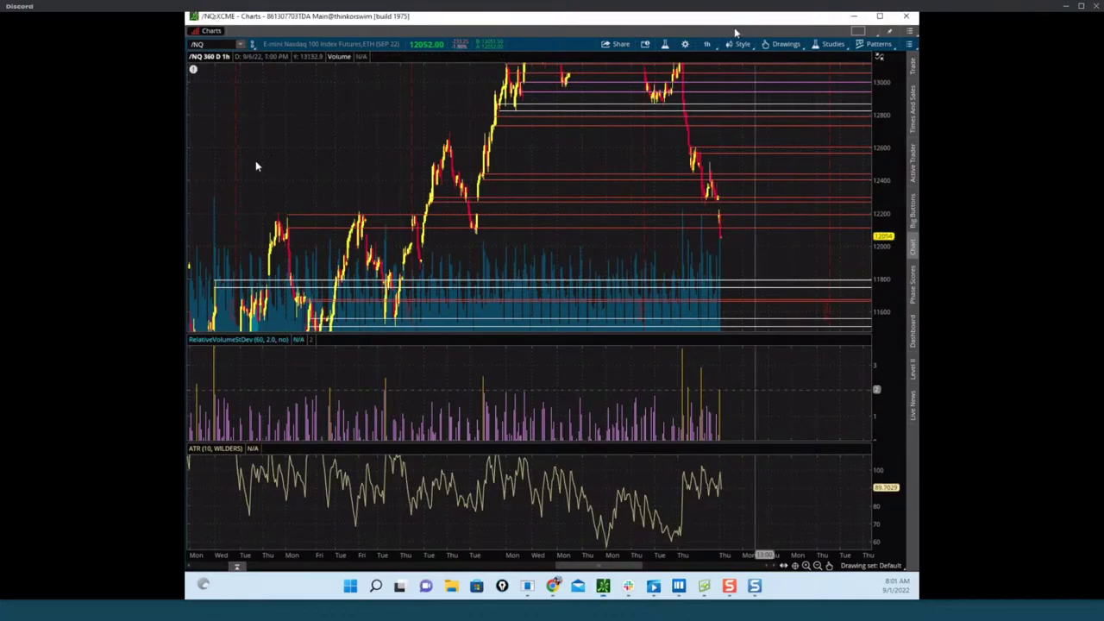
# Open the remote Sierra Chart session, restore the maximized NQ profile chart, and examine the adjacent 3000 Volume chart's minor levels and targets.
pyautogui.hotkey('alt', 'Tab')
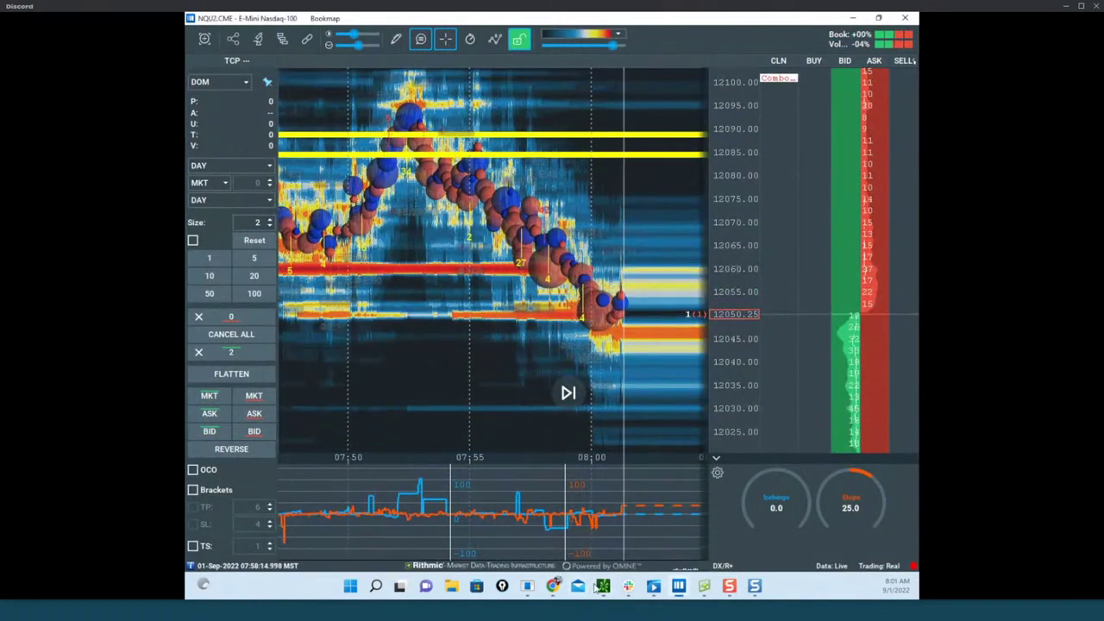
pyautogui.moveTo(557, 589)
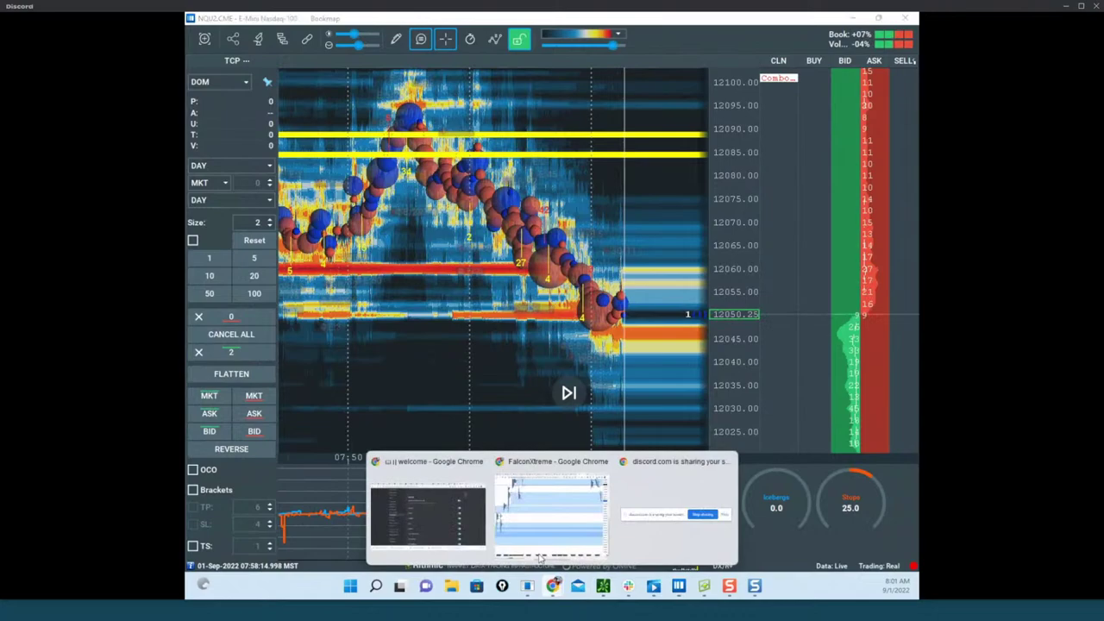
pyautogui.click(530, 506)
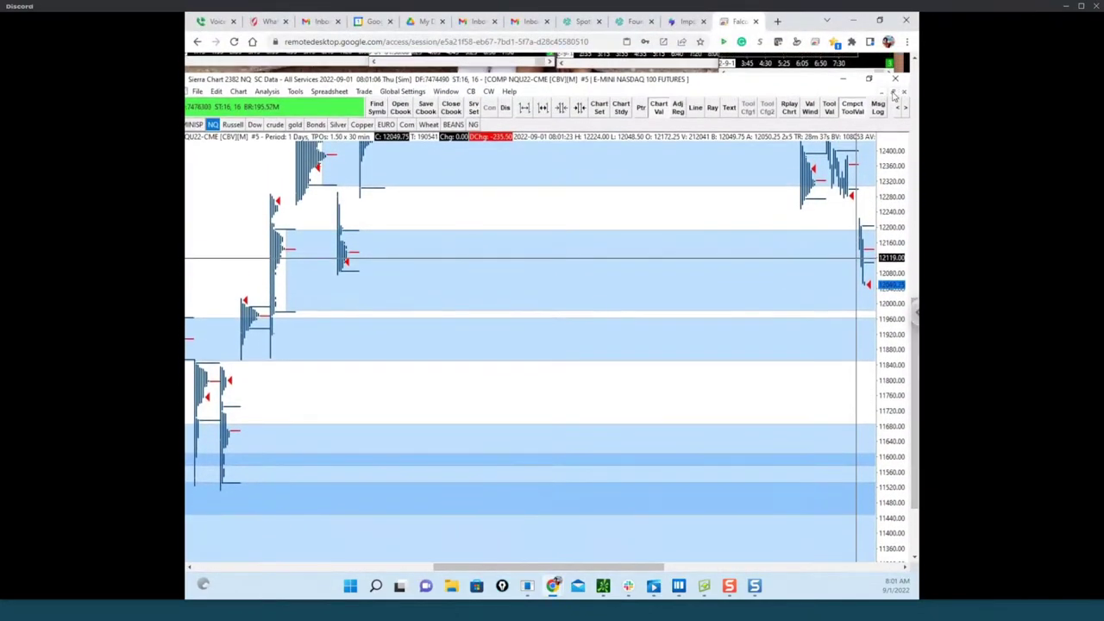
pyautogui.click(893, 91)
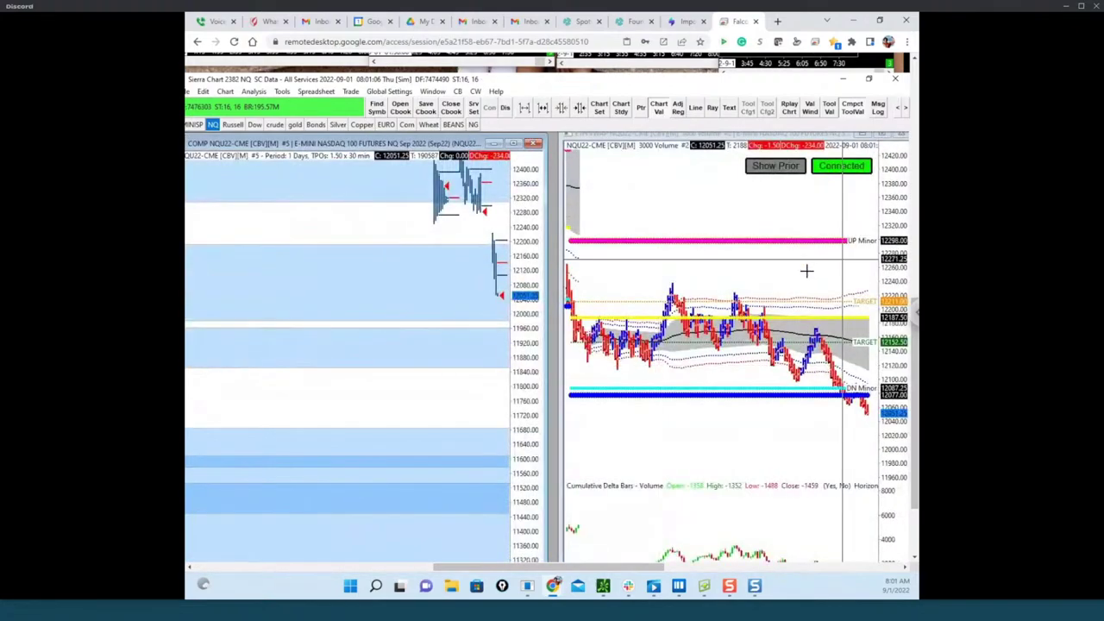
pyautogui.click(845, 166)
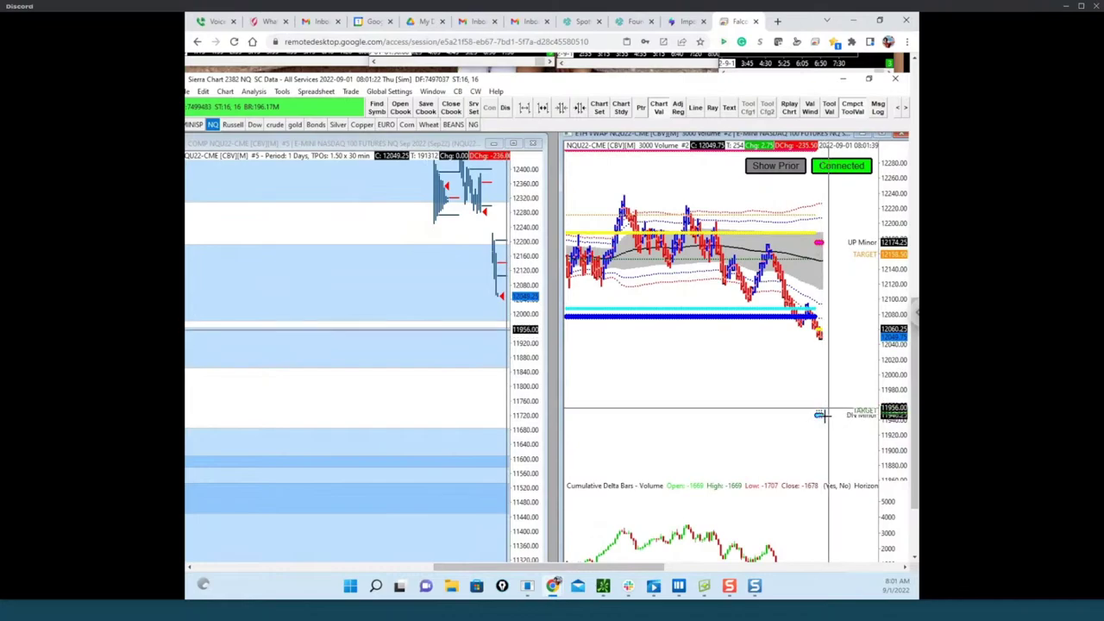
pyautogui.moveTo(793, 24); pyautogui.dragTo(186, 143)
# Return to the Nasdaq heatmap, circle the yellow 12085–12090 levels, and sketch a rise to them with a drop back to about 12046.
pyautogui.moveTo(623, 183); pyautogui.dragTo(539, 163)
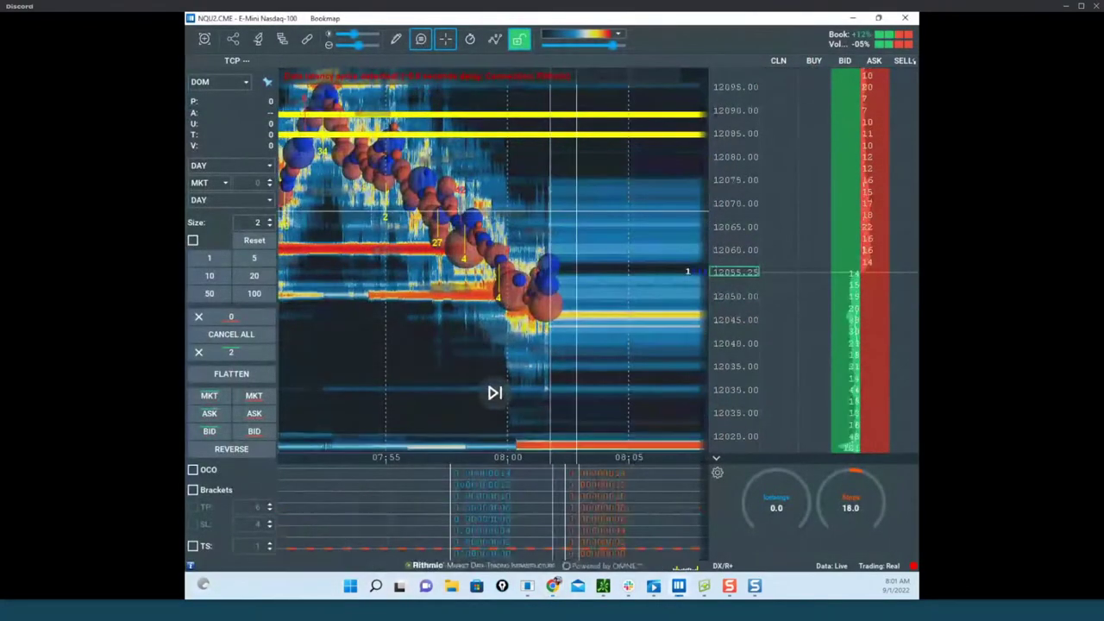
pyautogui.moveTo(748, 331); pyautogui.dragTo(720, 239)
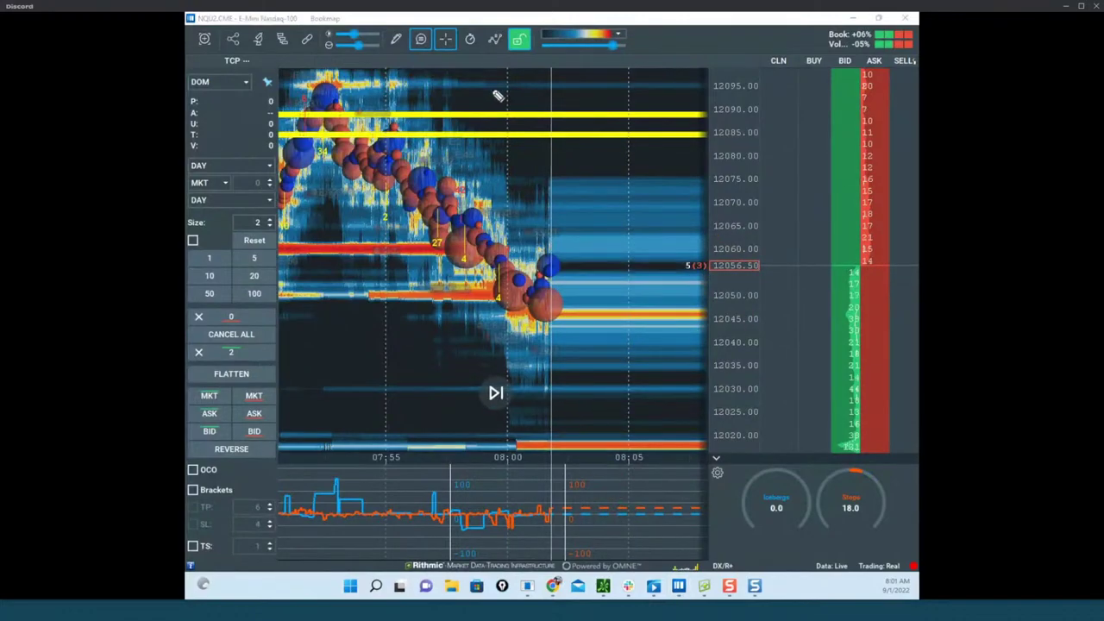
pyautogui.moveTo(498, 96); pyautogui.dragTo(497, 137)
pyautogui.moveTo(518, 280)
pyautogui.mouseDown()
pyautogui.moveTo(604, 123)
pyautogui.moveTo(617, 300)
pyautogui.moveTo(639, 278)
pyautogui.mouseUp()
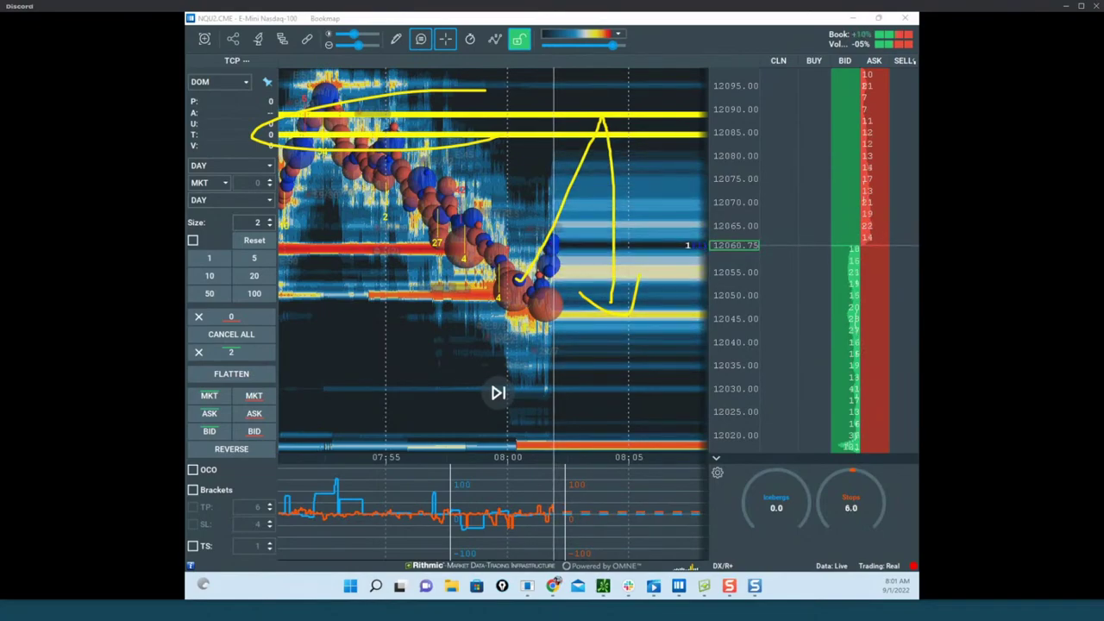
pyautogui.press('Escape')
# Sketch a Nasdaq rise to about 12087 and a fall toward 12025, and circle the liquidity near 12018.
pyautogui.moveTo(337, 488)
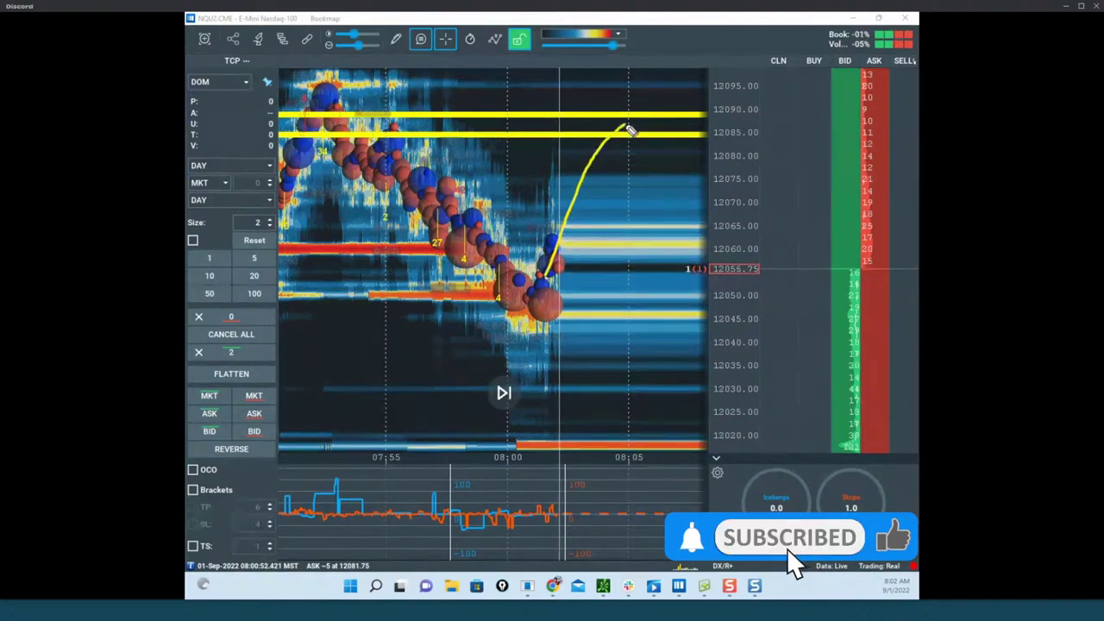
pyautogui.moveTo(628, 272)
pyautogui.mouseDown()
pyautogui.moveTo(653, 269)
pyautogui.moveTo(647, 412)
pyautogui.mouseUp()
pyautogui.moveTo(655, 436)
pyautogui.mouseDown()
pyautogui.moveTo(624, 432)
pyautogui.moveTo(652, 440)
pyautogui.mouseUp()
pyautogui.press('Escape')
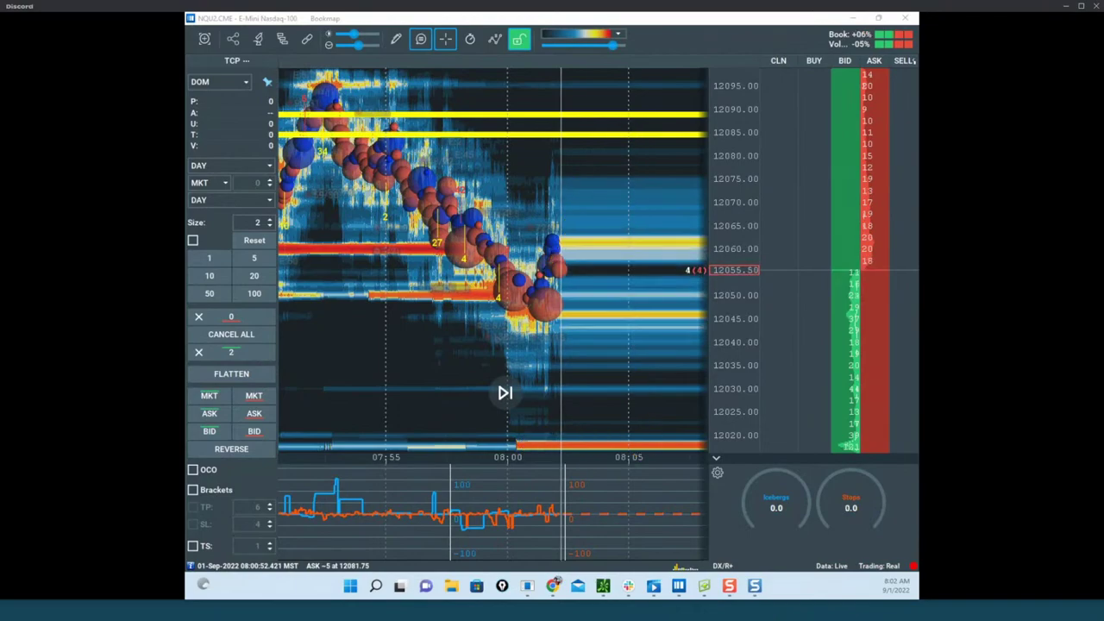
# Trace the Nasdaq liquidity near 12018, 12050 and 12000, and circle the lower zone and the order label beside 12000.
pyautogui.moveTo(619, 343); pyautogui.dragTo(623, 221)
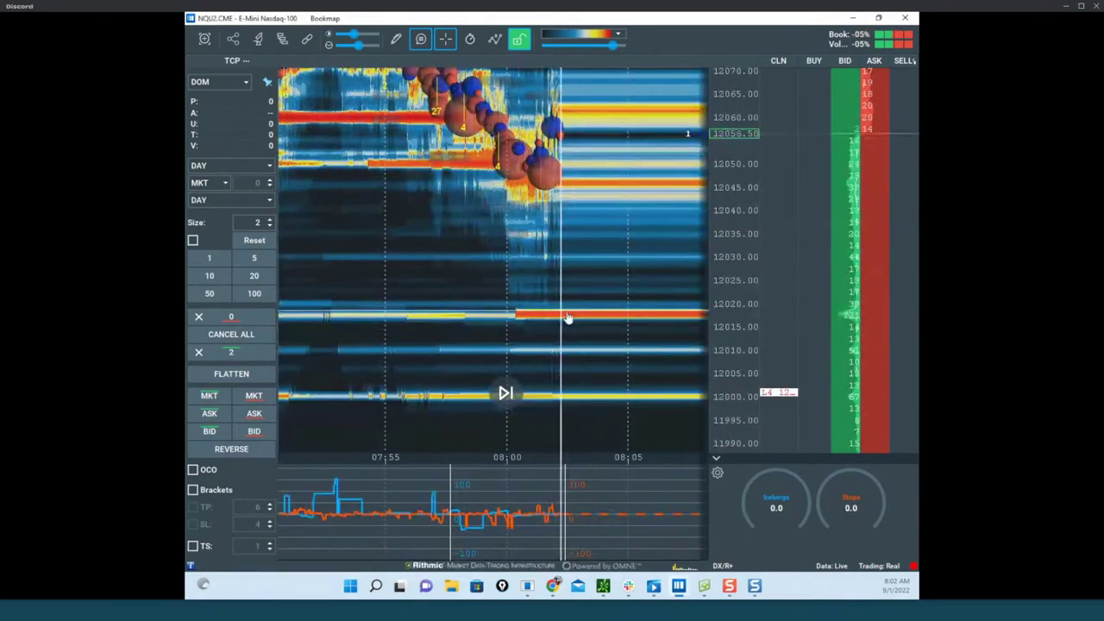
pyautogui.hotkey('ctrl', 'shift', '1')
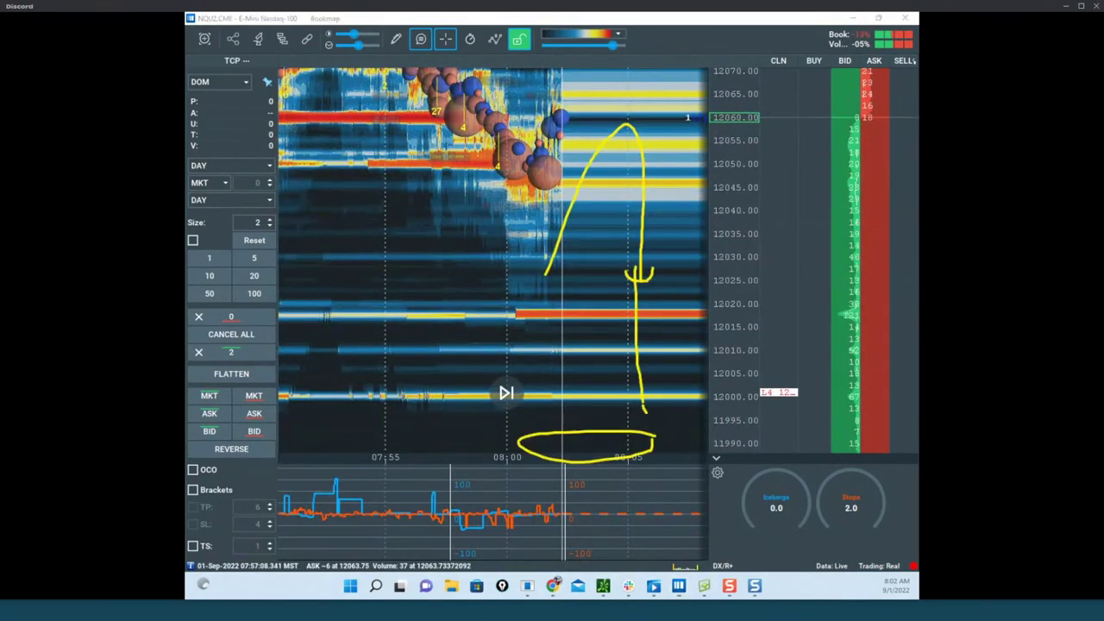
pyautogui.hotkey('ctrl', 'shift', '7')
pyautogui.moveTo(302, 325); pyautogui.dragTo(513, 316)
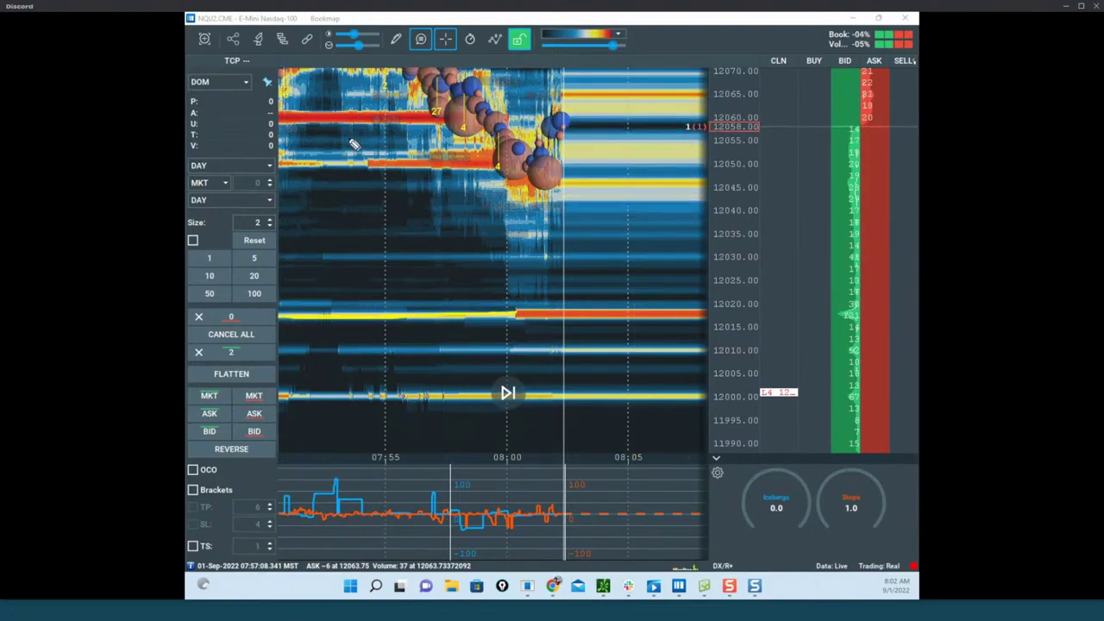
pyautogui.moveTo(304, 168); pyautogui.dragTo(490, 159)
pyautogui.moveTo(309, 405); pyautogui.dragTo(686, 390)
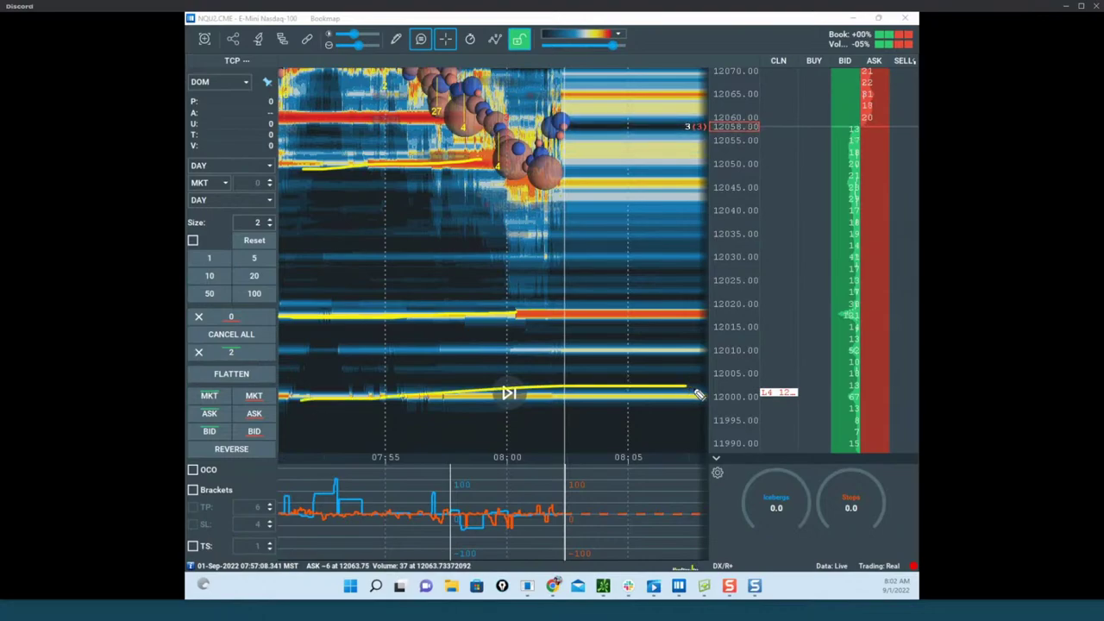
pyautogui.moveTo(690, 276)
pyautogui.mouseDown()
pyautogui.moveTo(470, 312)
pyautogui.moveTo(716, 436)
pyautogui.moveTo(725, 397)
pyautogui.mouseUp()
pyautogui.moveTo(783, 362)
pyautogui.mouseDown()
pyautogui.moveTo(811, 419)
pyautogui.moveTo(822, 401)
pyautogui.mouseUp()
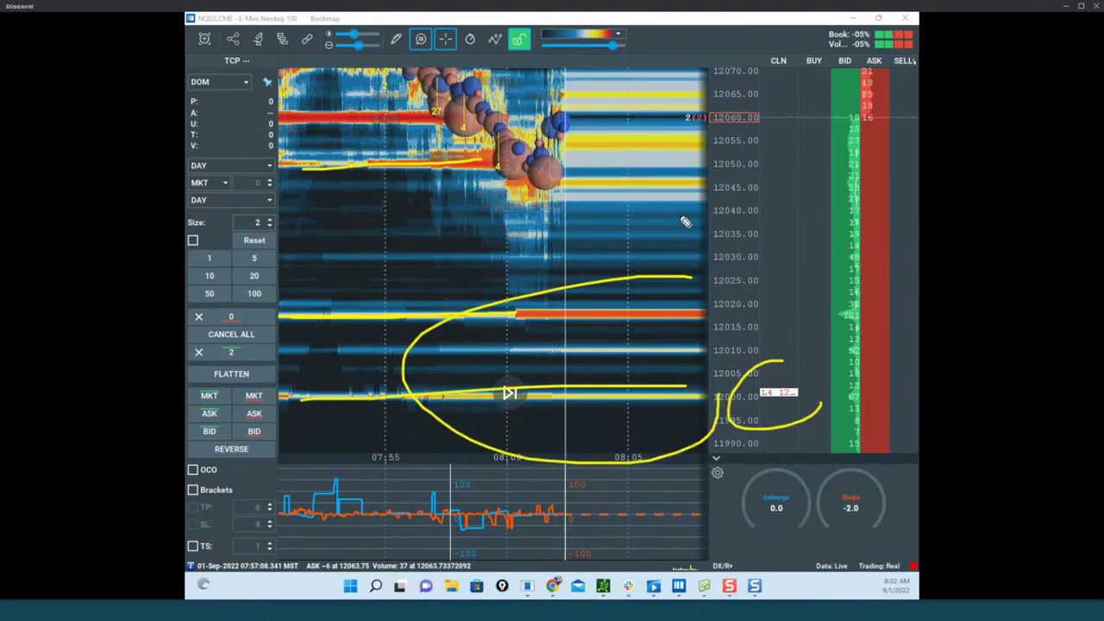
# Sketch a Nasdaq bounce above 12070 and a decline toward the 12000 liquidity, and clear the drawings.
pyautogui.moveTo(566, 156)
pyautogui.mouseDown()
pyautogui.moveTo(647, 48)
pyautogui.moveTo(660, 95)
pyautogui.mouseUp()
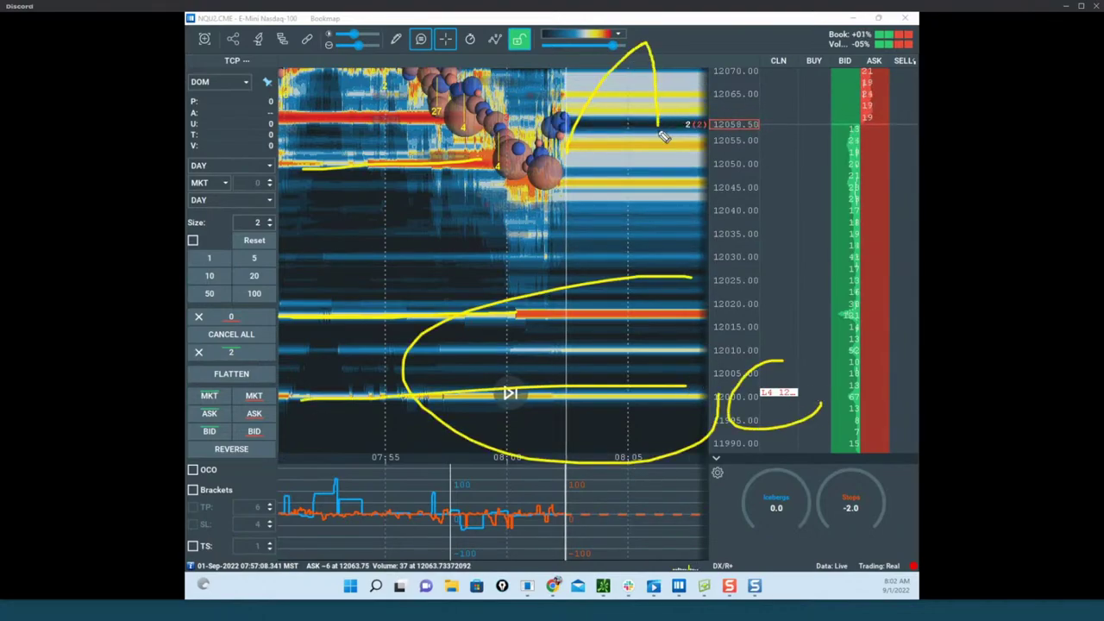
pyautogui.moveTo(664, 137); pyautogui.dragTo(663, 190)
pyautogui.moveTo(677, 303); pyautogui.dragTo(679, 348)
pyautogui.moveTo(667, 280); pyautogui.dragTo(697, 414)
pyautogui.press('Escape')
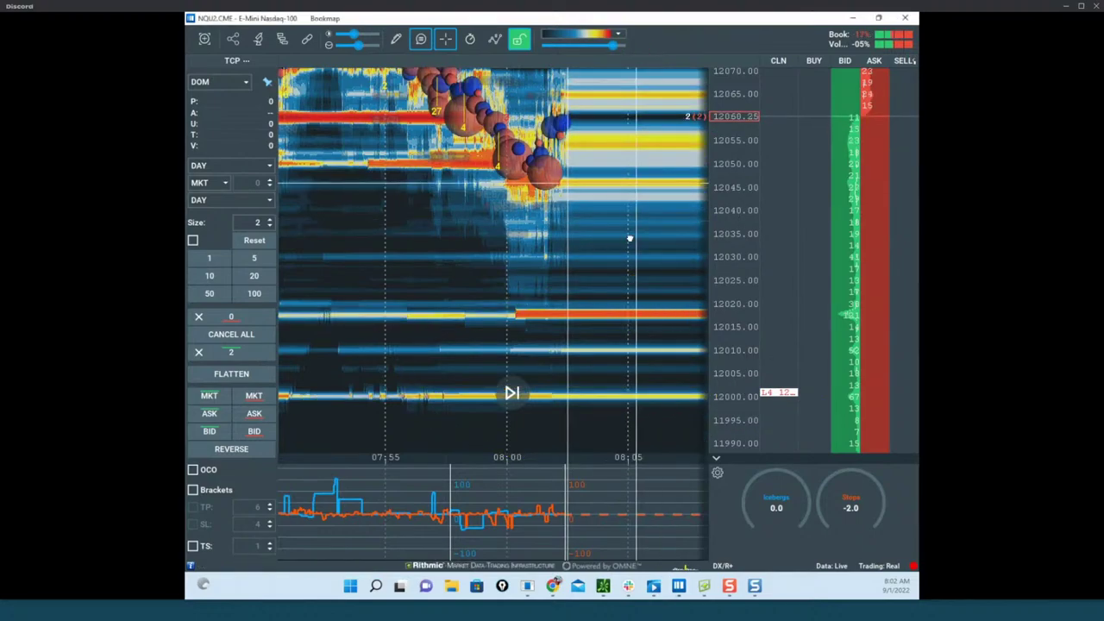
# Bring up the multi-market Bookmap window, maximize it, and show the ZWZ2 wheat futures heatmap.
pyautogui.moveTo(629, 239); pyautogui.dragTo(616, 291)
pyautogui.scroll(-3, 730, 191)
pyautogui.moveTo(637, 186); pyautogui.dragTo(626, 198)
pyautogui.scroll(3, 627, 199)
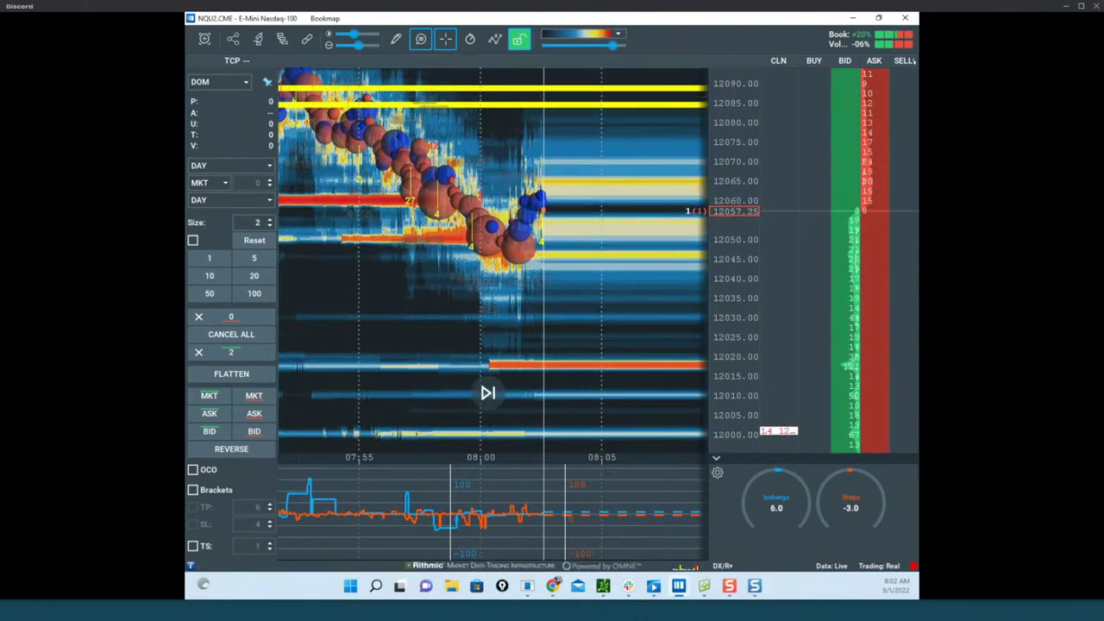
pyautogui.hotkey('ctrl', '2')
pyautogui.moveTo(600, 0); pyautogui.dragTo(700, 104)
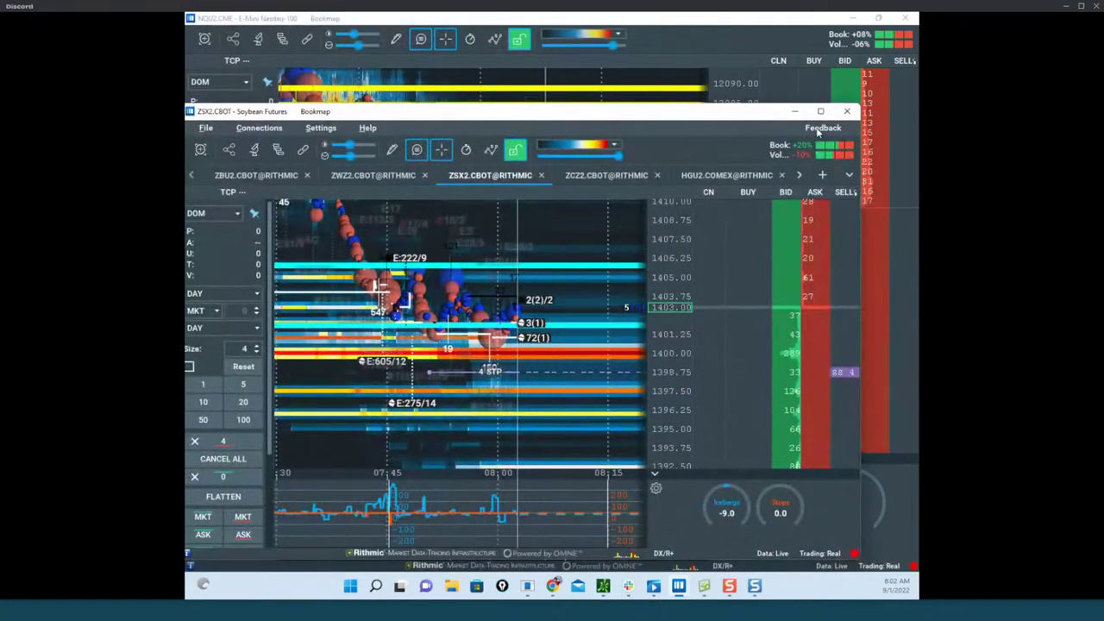
pyautogui.click(821, 110)
pyautogui.click(394, 81)
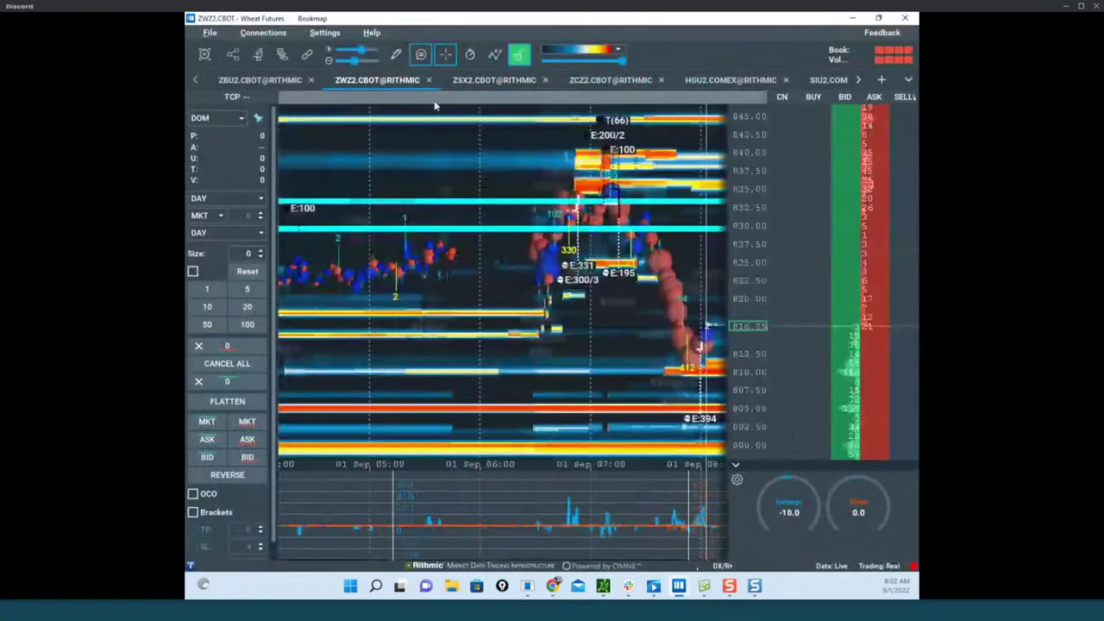
# Draw a horizontal level line near 812.50 on the ZWZ2 wheat heatmap around the 08:00 lows.
pyautogui.scroll(2, 575, 258)
pyautogui.moveTo(583, 257)
pyautogui.mouseDown()
pyautogui.moveTo(595, 294)
pyautogui.moveTo(590, 263)
pyautogui.mouseUp()
pyautogui.scroll(3, 652, 281)
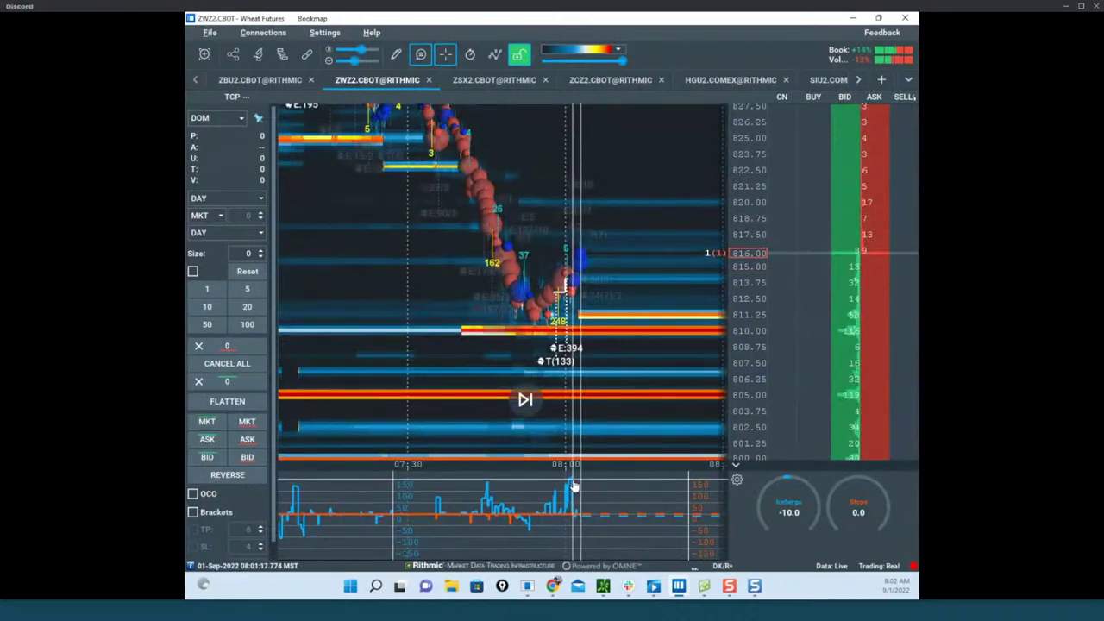
pyautogui.scroll(3, 580, 470)
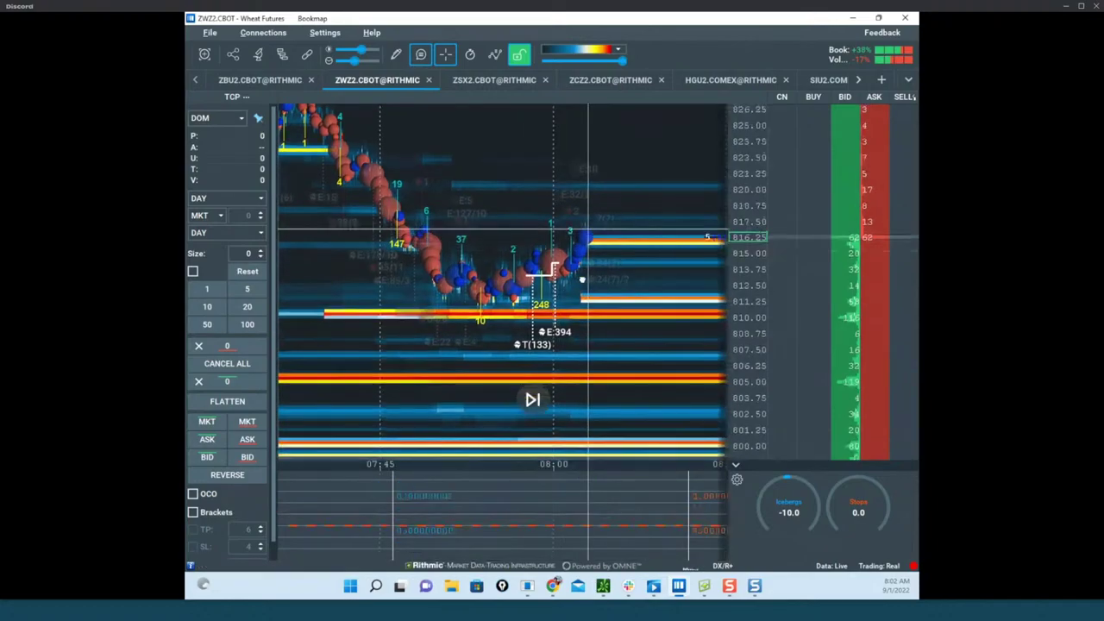
pyautogui.moveTo(739, 235); pyautogui.dragTo(739, 212)
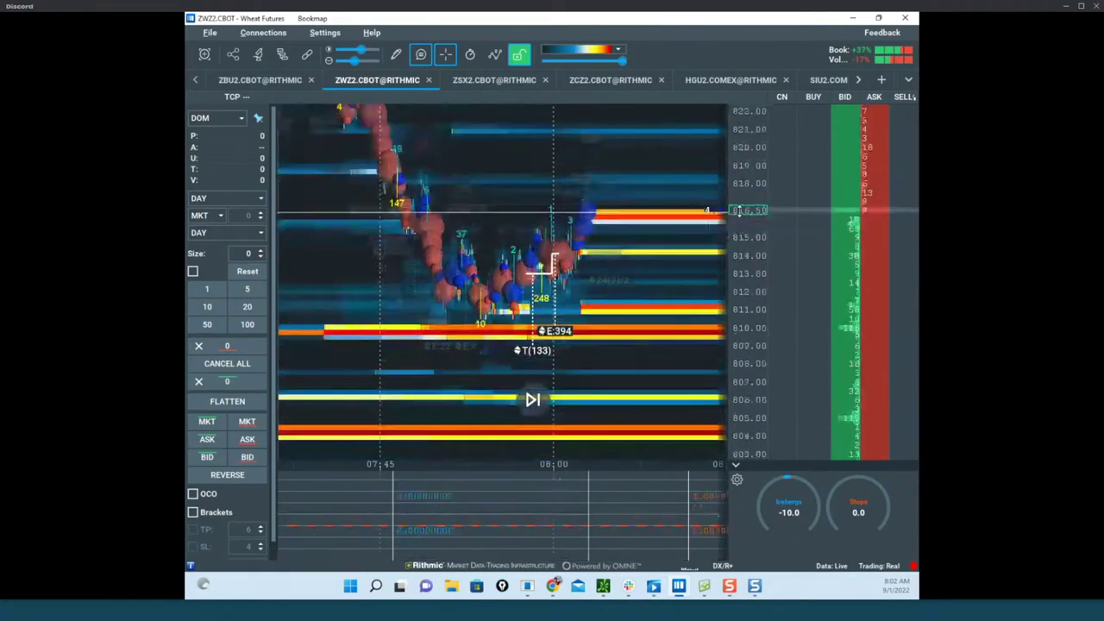
pyautogui.click(396, 54)
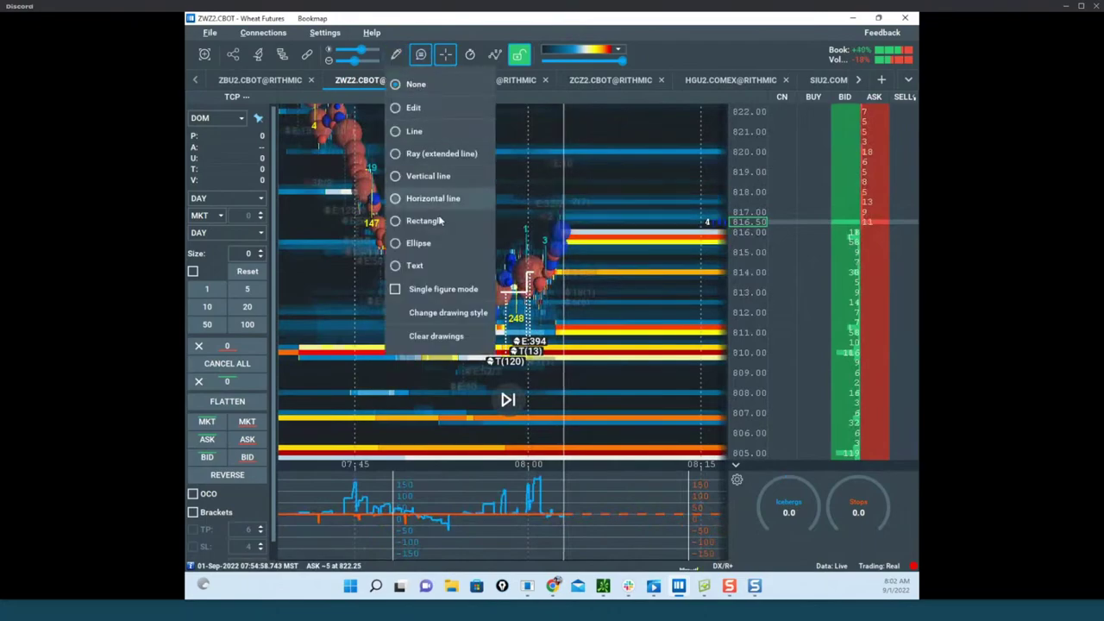
pyautogui.click(424, 221)
pyautogui.scroll(4, 522, 297)
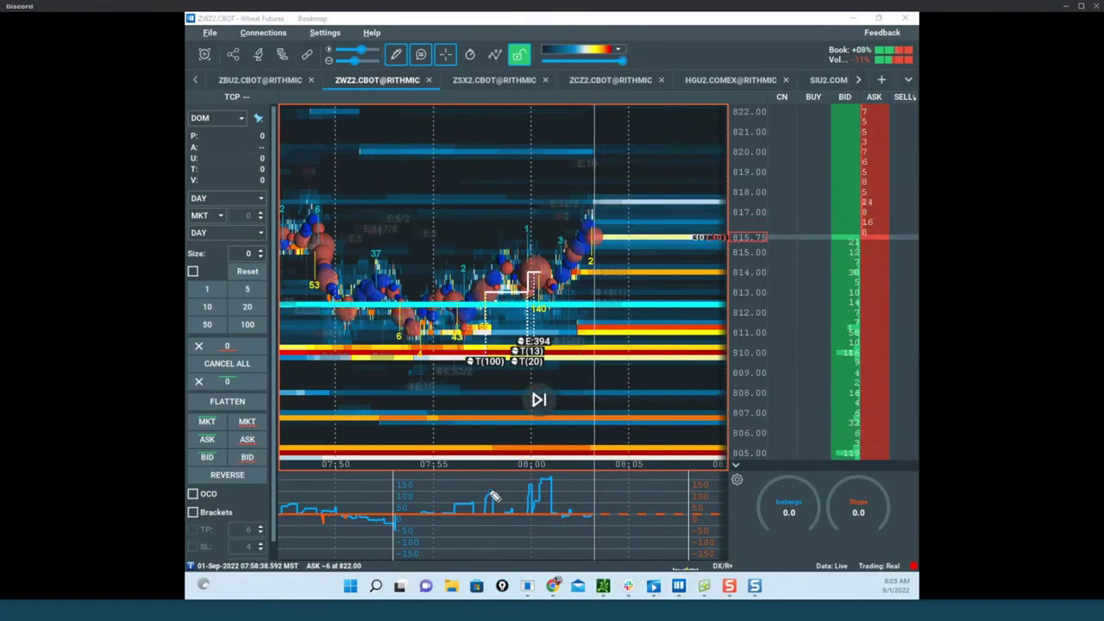
# Trace the white stepped line from about 813 to 814 and mark the matching spikes just before and after 08:00 in the lower indicator.
pyautogui.moveTo(496, 482)
pyautogui.mouseDown()
pyautogui.moveTo(501, 511)
pyautogui.moveTo(505, 491)
pyautogui.mouseUp()
pyautogui.moveTo(521, 301); pyautogui.dragTo(553, 288)
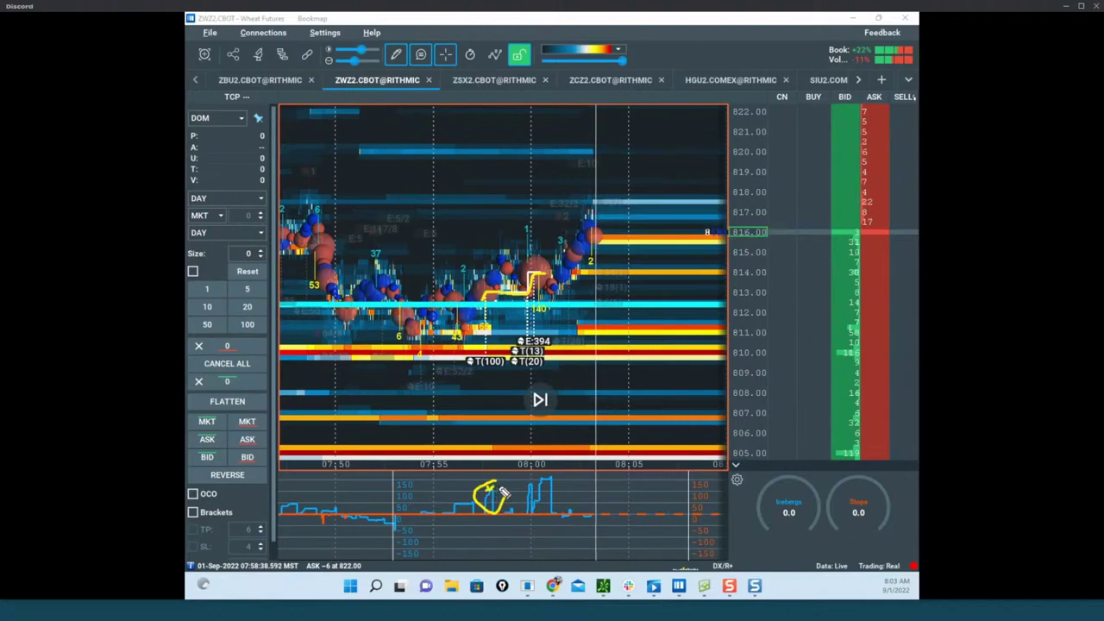
pyautogui.moveTo(532, 484); pyautogui.dragTo(531, 472)
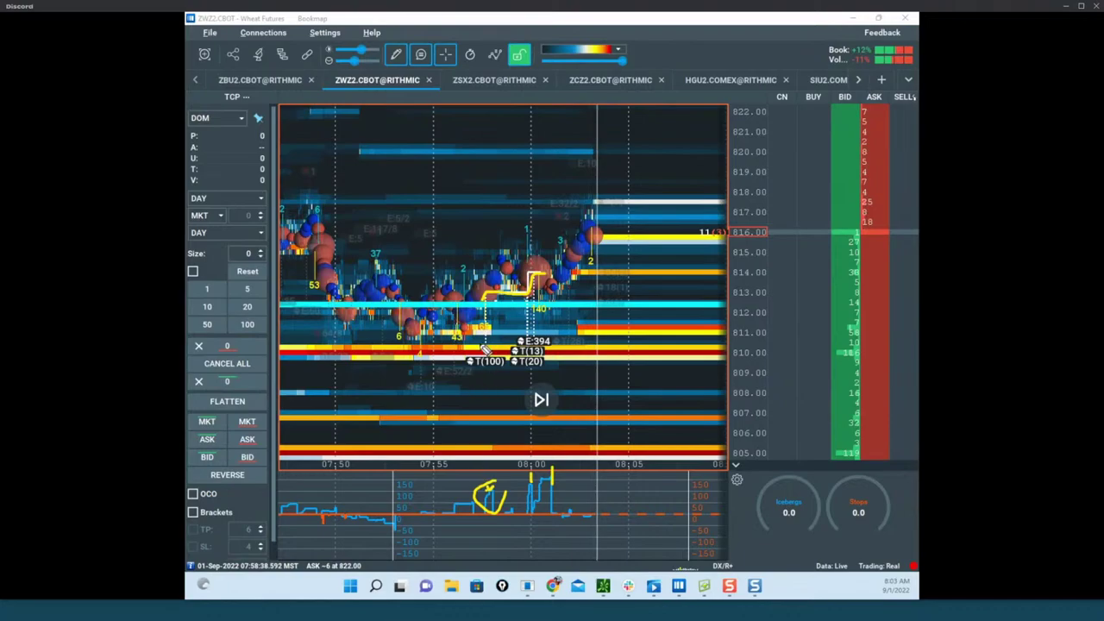
pyautogui.moveTo(475, 503); pyautogui.dragTo(507, 494)
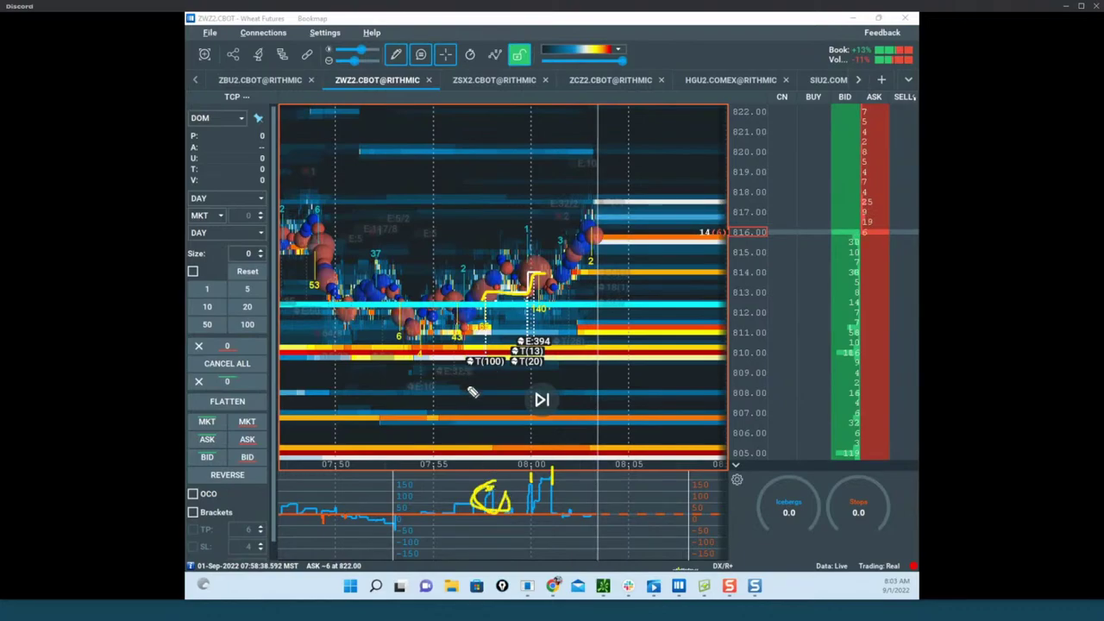
# Underline the T(100) and T(20) labels, circle the 08:00 spikes and the wheat trades near 814, and clear the markings.
pyautogui.moveTo(473, 393); pyautogui.dragTo(476, 393)
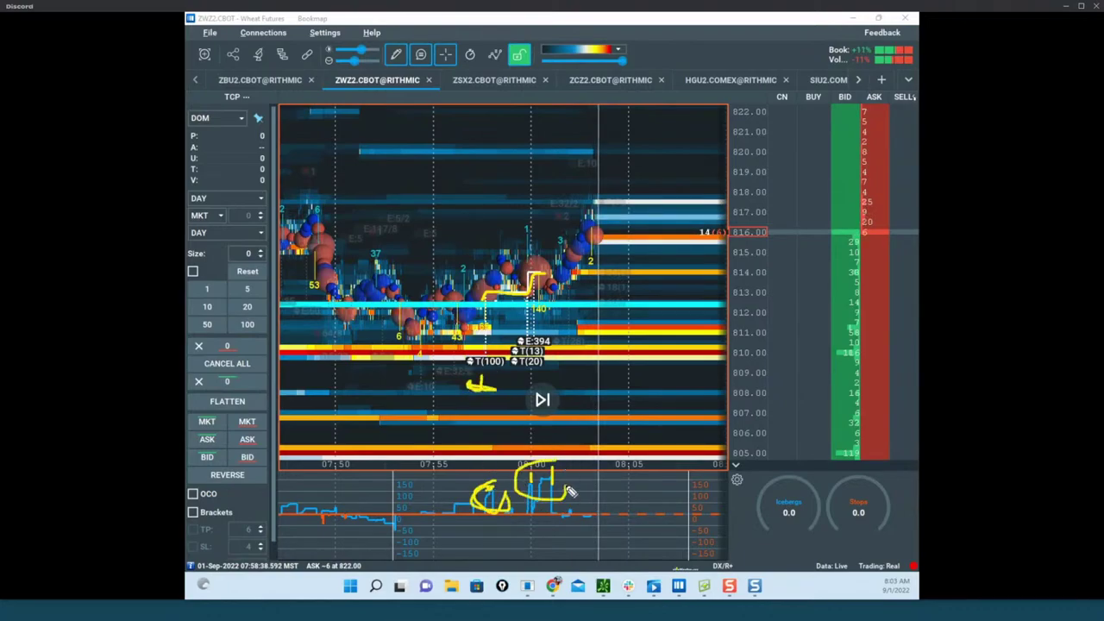
pyautogui.moveTo(520, 473); pyautogui.dragTo(555, 494)
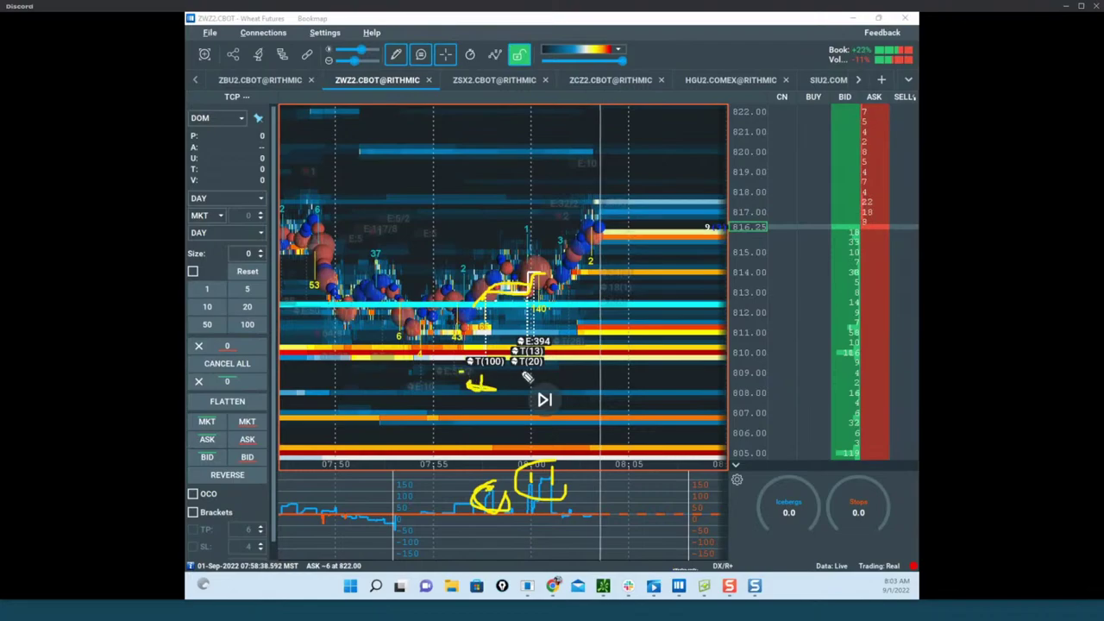
pyautogui.moveTo(522, 371); pyautogui.dragTo(460, 371)
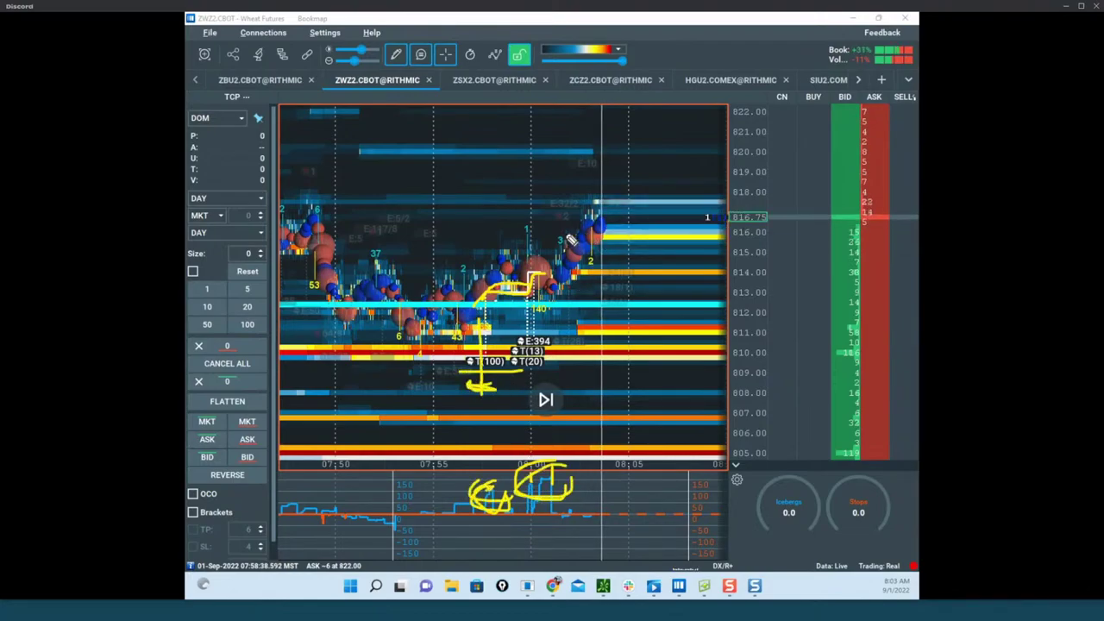
pyautogui.moveTo(569, 240); pyautogui.dragTo(595, 232)
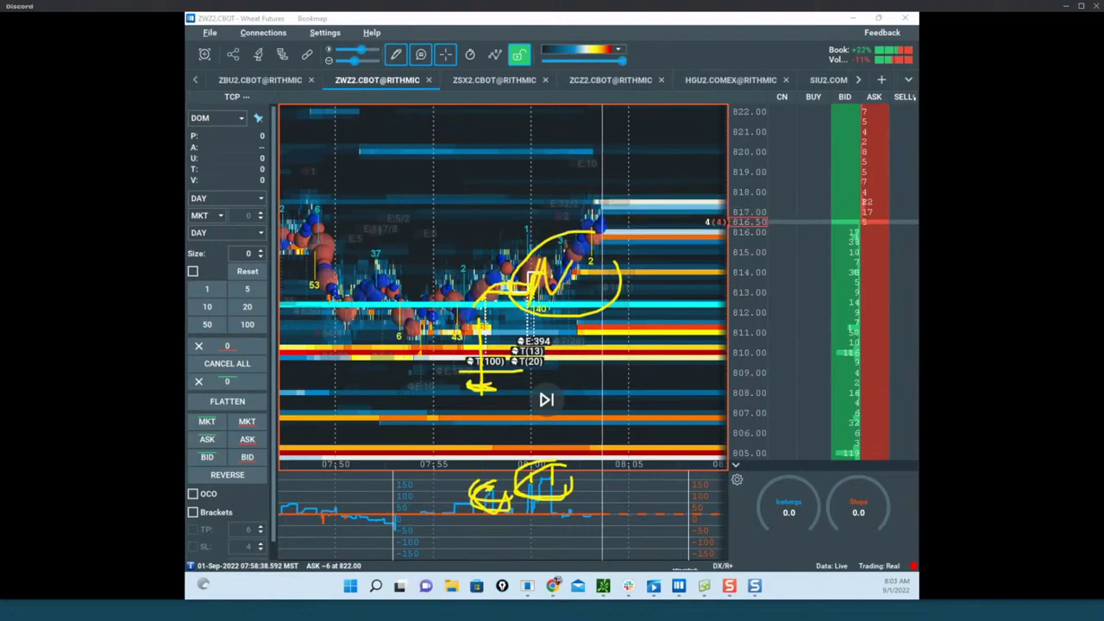
pyautogui.press('Escape')
# Circle the wheat trades near 814 and the indicator spikes around 08:00 again.
pyautogui.moveTo(565, 473)
pyautogui.mouseDown()
pyautogui.moveTo(512, 489)
pyautogui.moveTo(567, 486)
pyautogui.mouseUp()
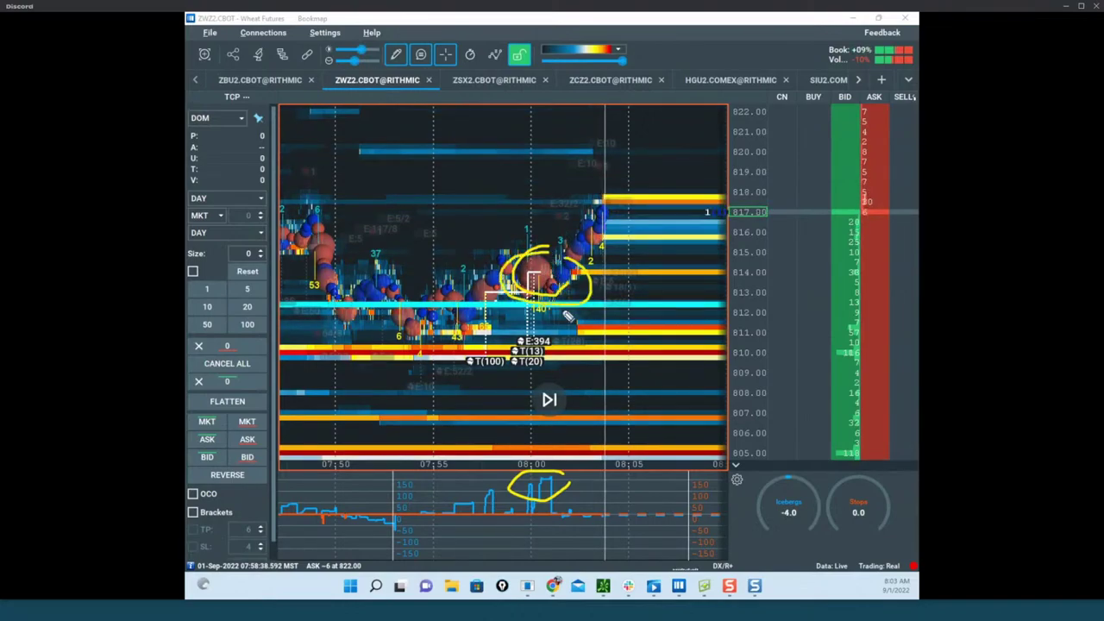
pyautogui.moveTo(547, 461)
pyautogui.mouseDown()
pyautogui.moveTo(522, 481)
pyautogui.moveTo(583, 492)
pyautogui.mouseUp()
pyautogui.moveTo(494, 484); pyautogui.dragTo(489, 492)
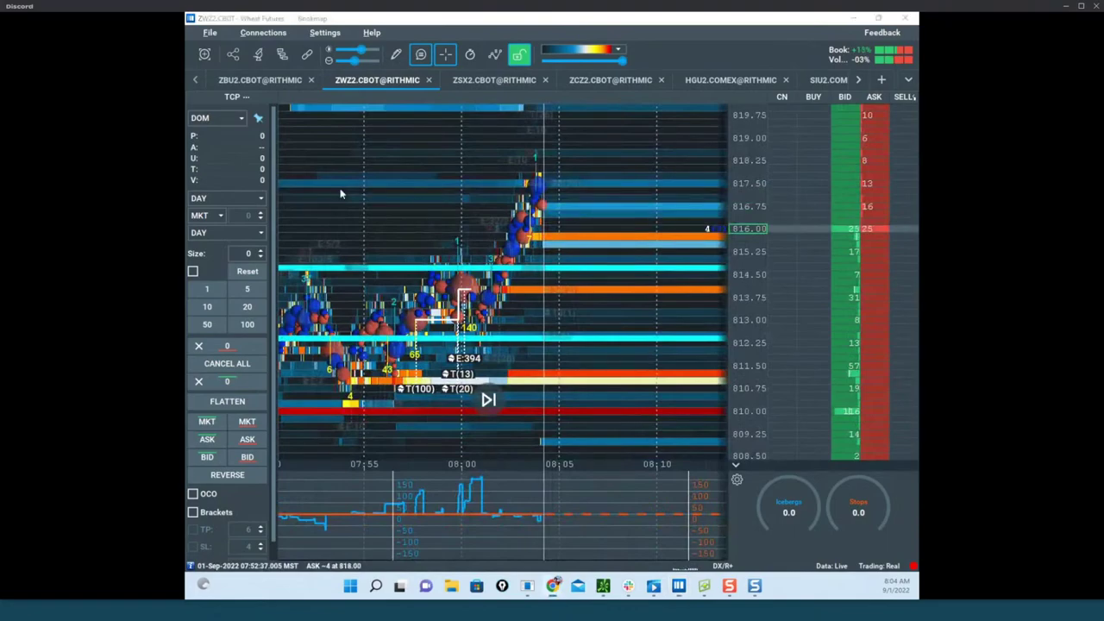
# Switch to the remote Sierra Chart session and examine wheat's market profile and 300-volume VWAP chart around the lower blue level.
pyautogui.moveTo(600, 153); pyautogui.dragTo(685, 91)
pyautogui.click(751, 84)
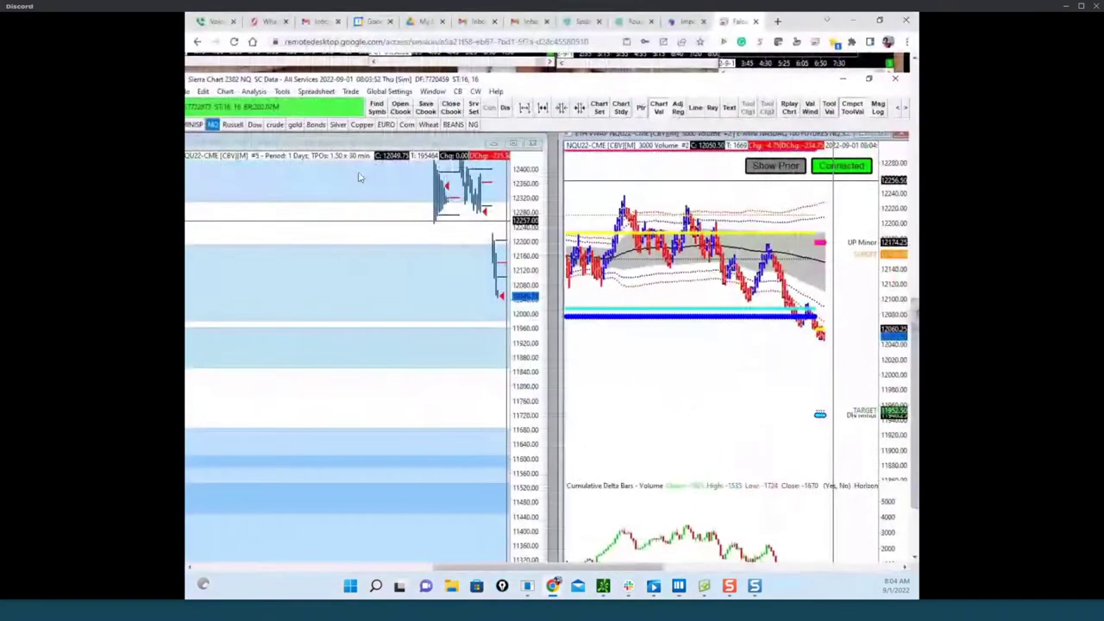
pyautogui.click(430, 125)
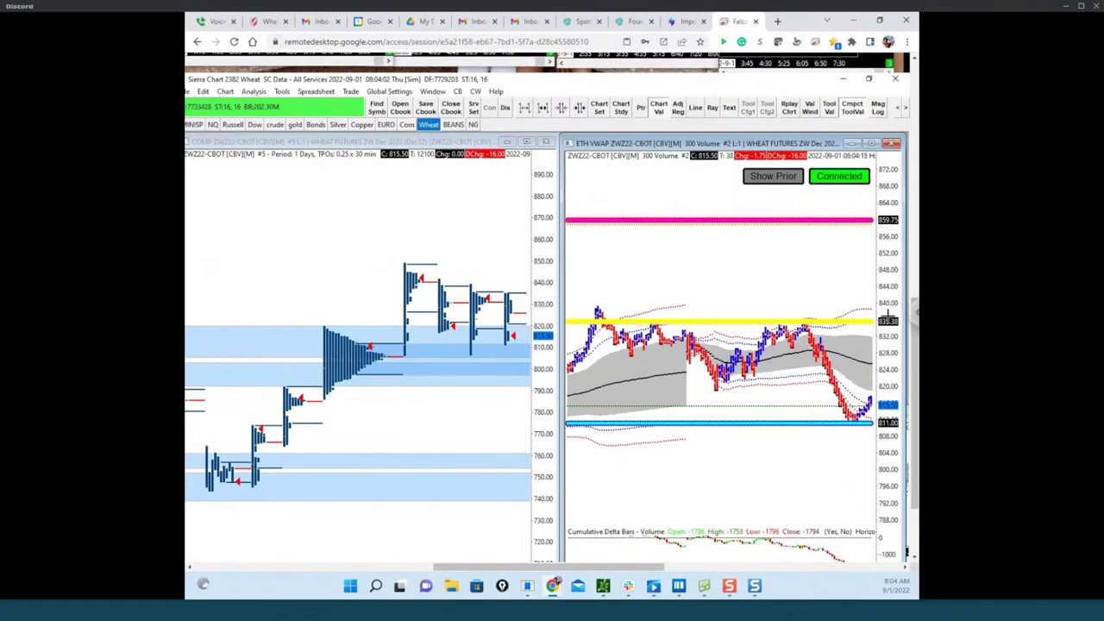
pyautogui.moveTo(888, 317); pyautogui.dragTo(888, 286)
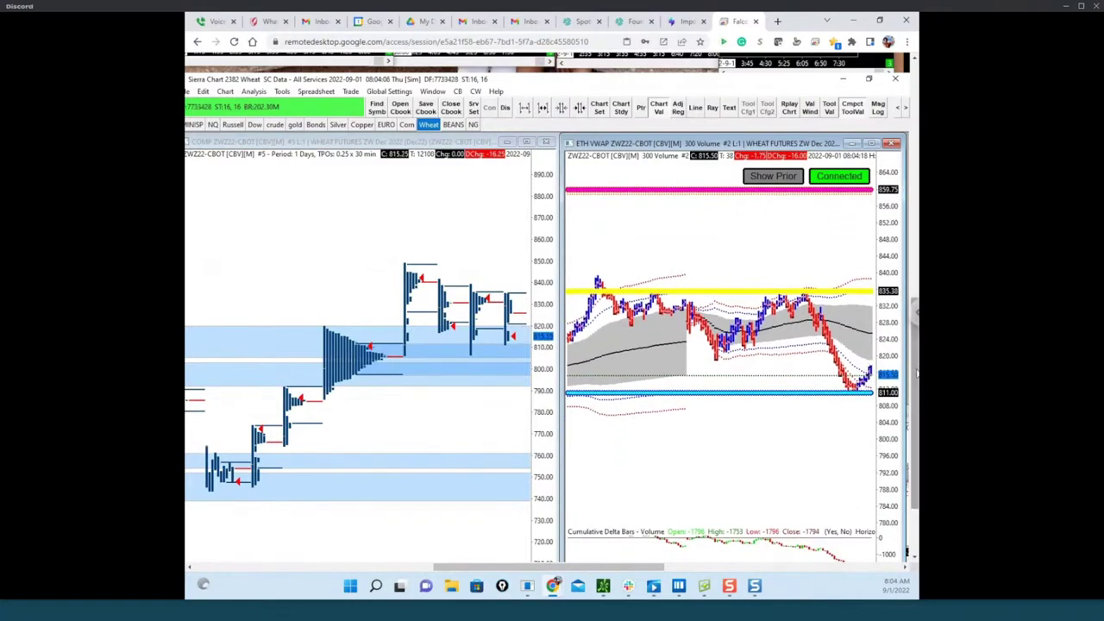
pyautogui.moveTo(916, 365); pyautogui.dragTo(915, 379)
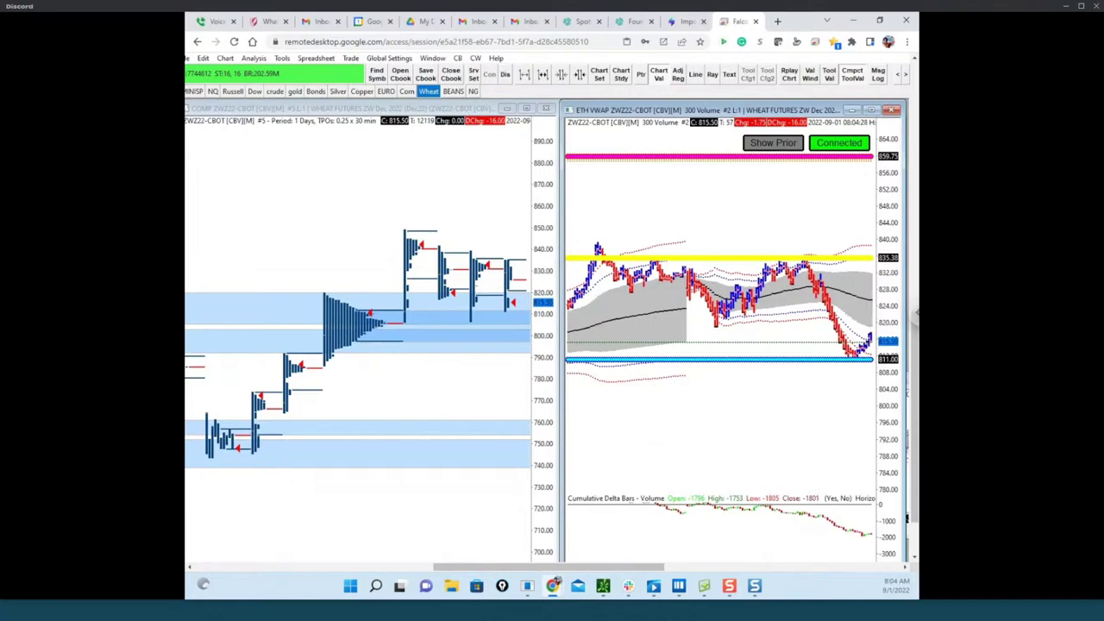
pyautogui.hotkey('ctrl', 'alt', 'g')
pyautogui.press('e')
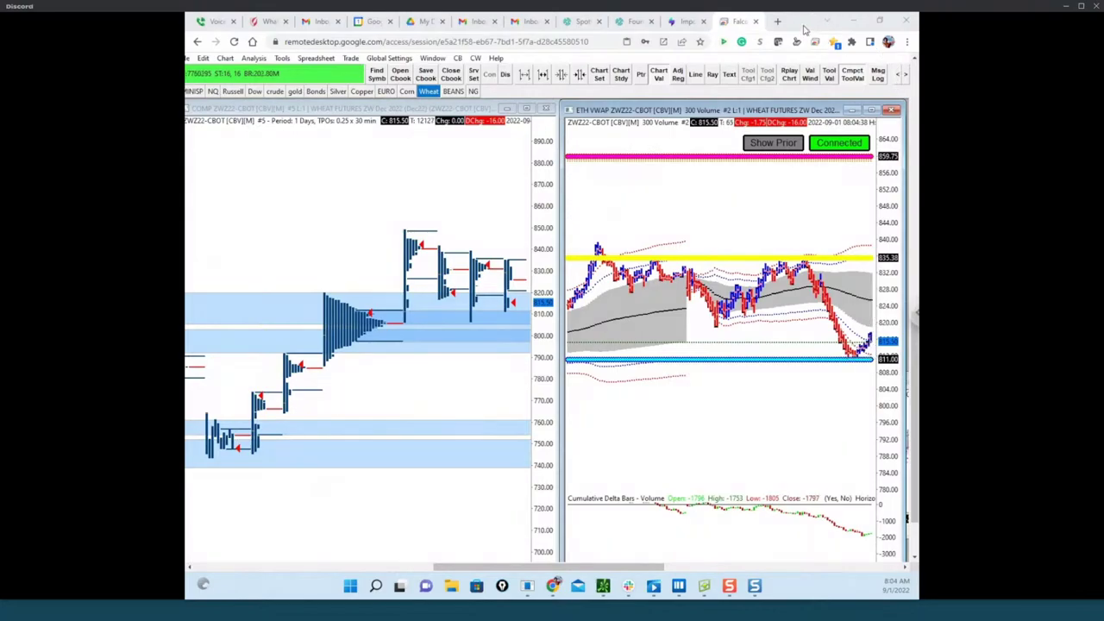
# Return to the Bookmap wheat heatmap and set the order size to 4.
pyautogui.click(852, 20)
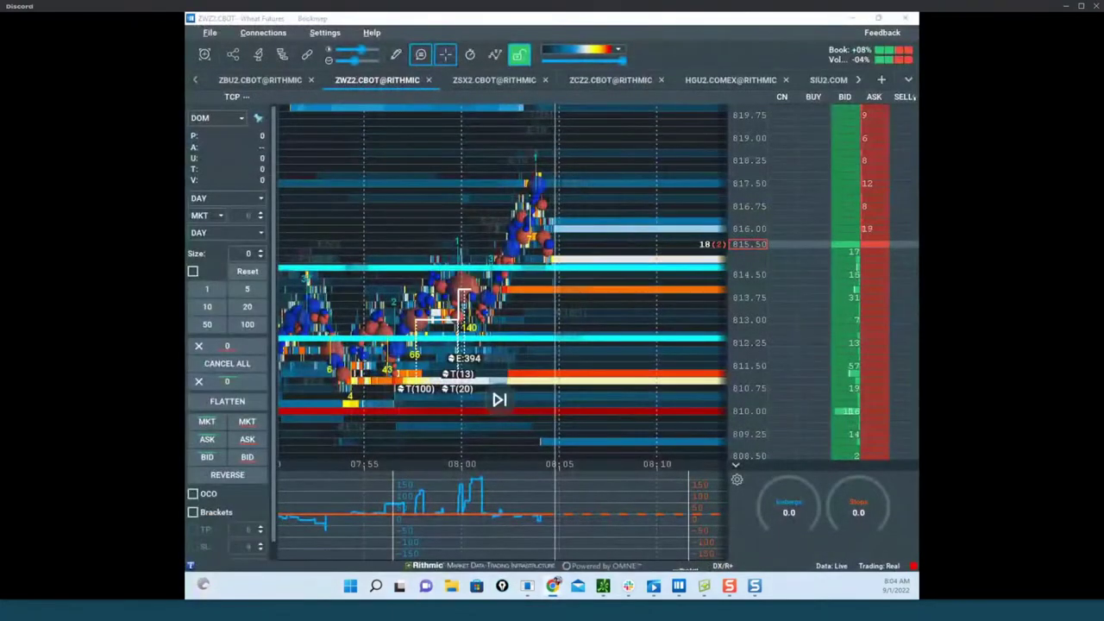
pyautogui.moveTo(794, 17); pyautogui.dragTo(744, 13)
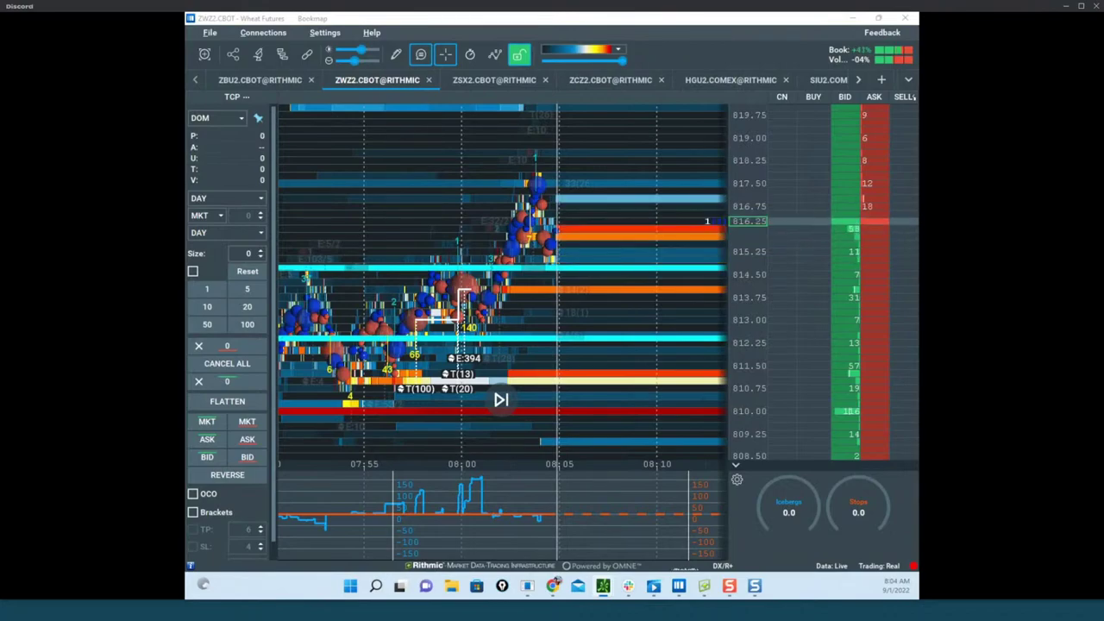
pyautogui.click(697, 313)
pyautogui.scroll(-2, 697, 313)
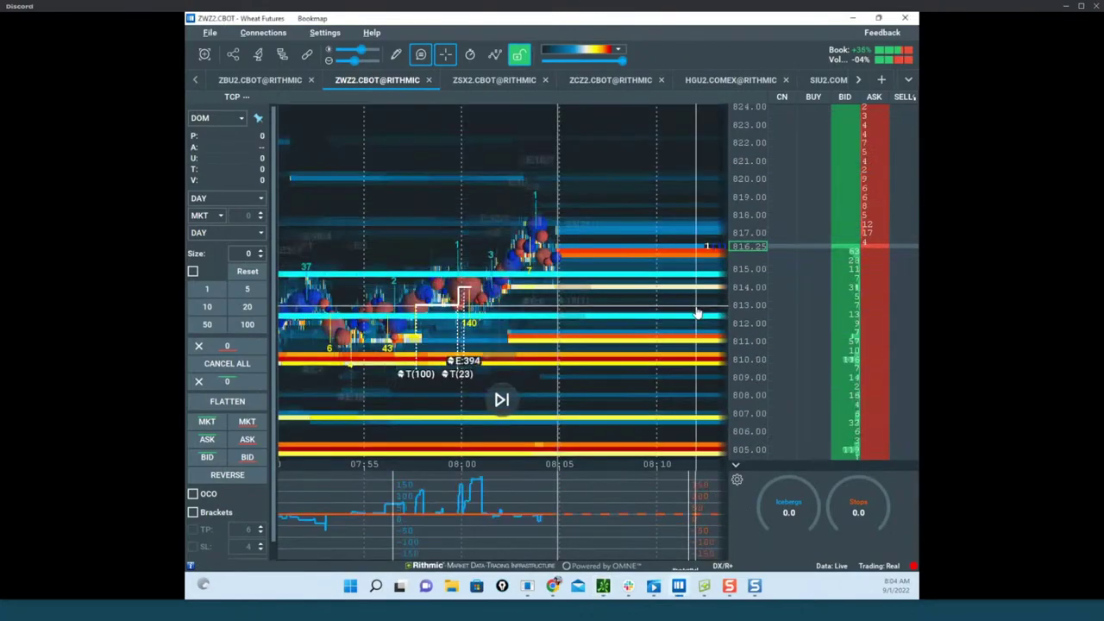
pyautogui.moveTo(697, 312); pyautogui.dragTo(692, 339)
pyautogui.scroll(2, 749, 309)
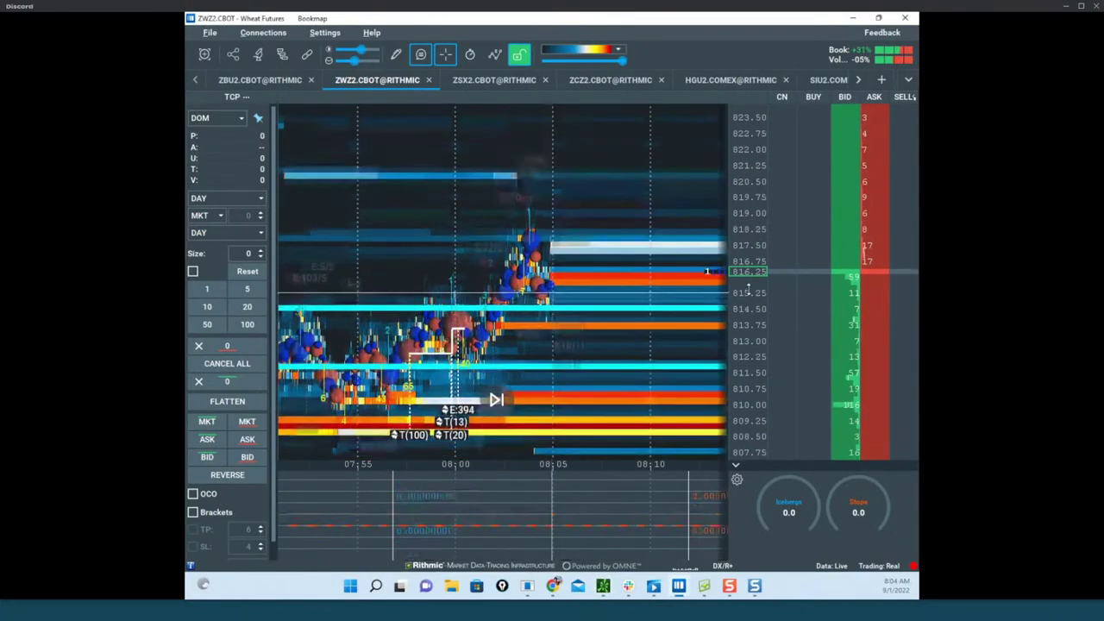
pyautogui.scroll(1, 747, 292)
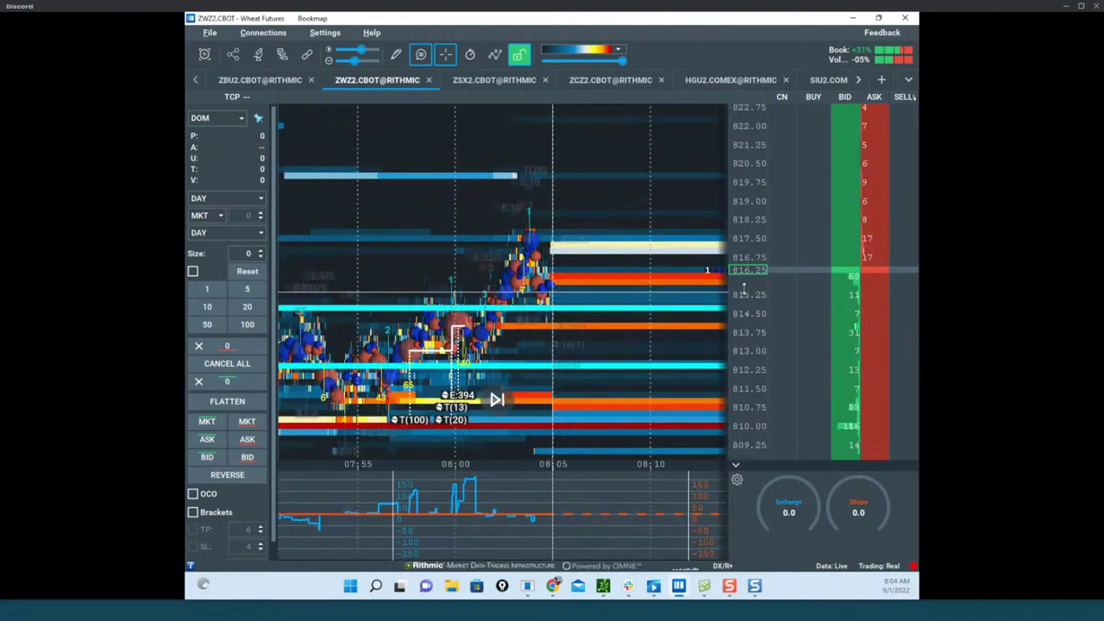
pyautogui.click(261, 253)
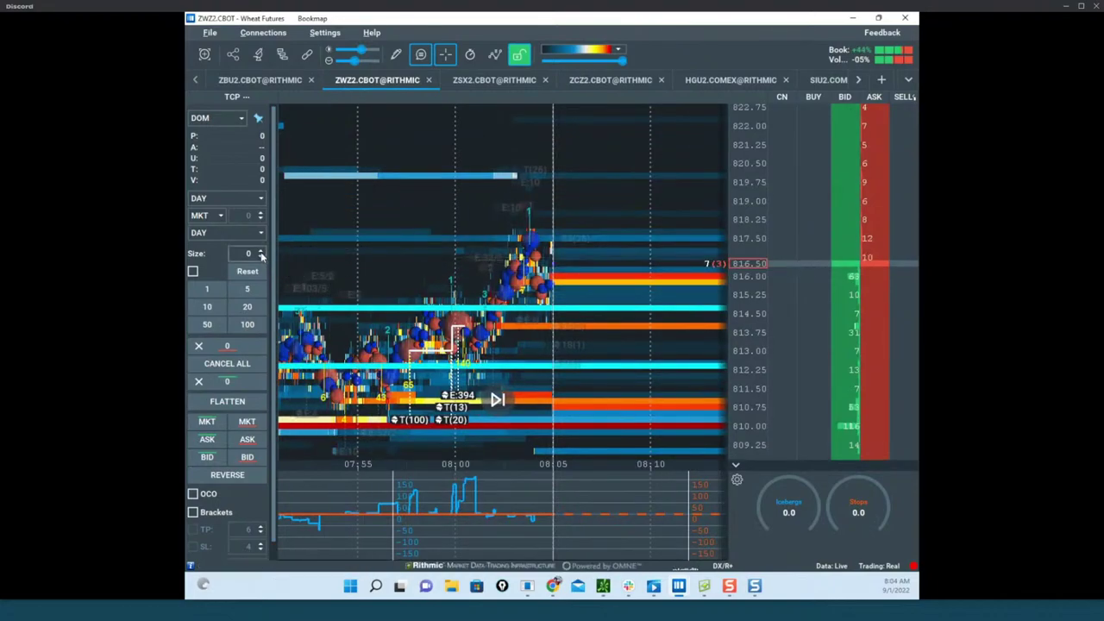
pyautogui.click(262, 253)
pyautogui.click(261, 253)
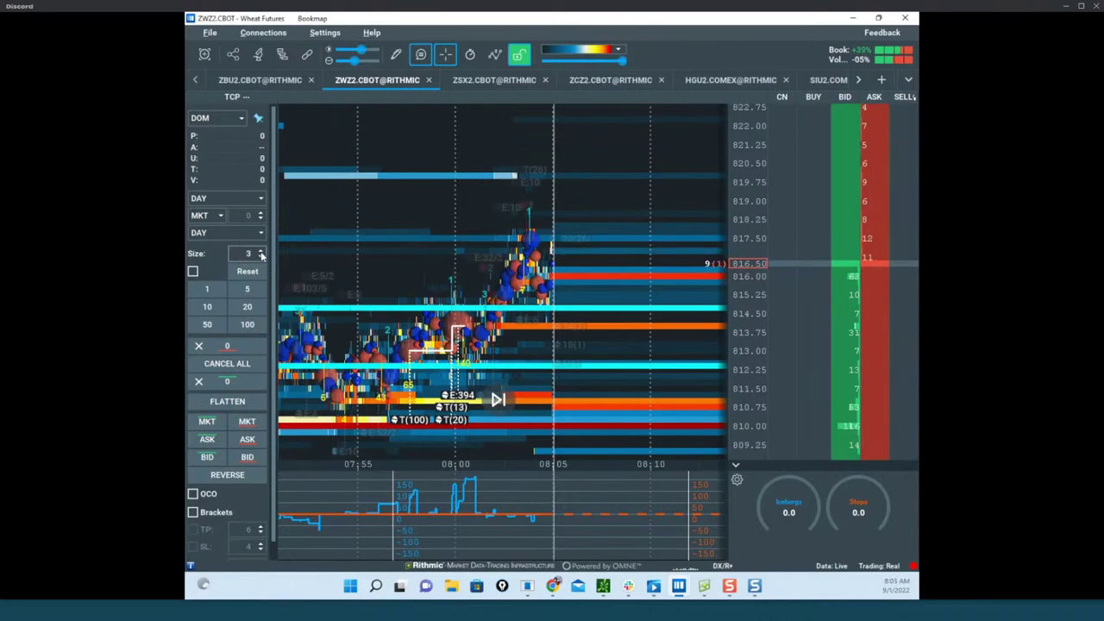
pyautogui.click(262, 251)
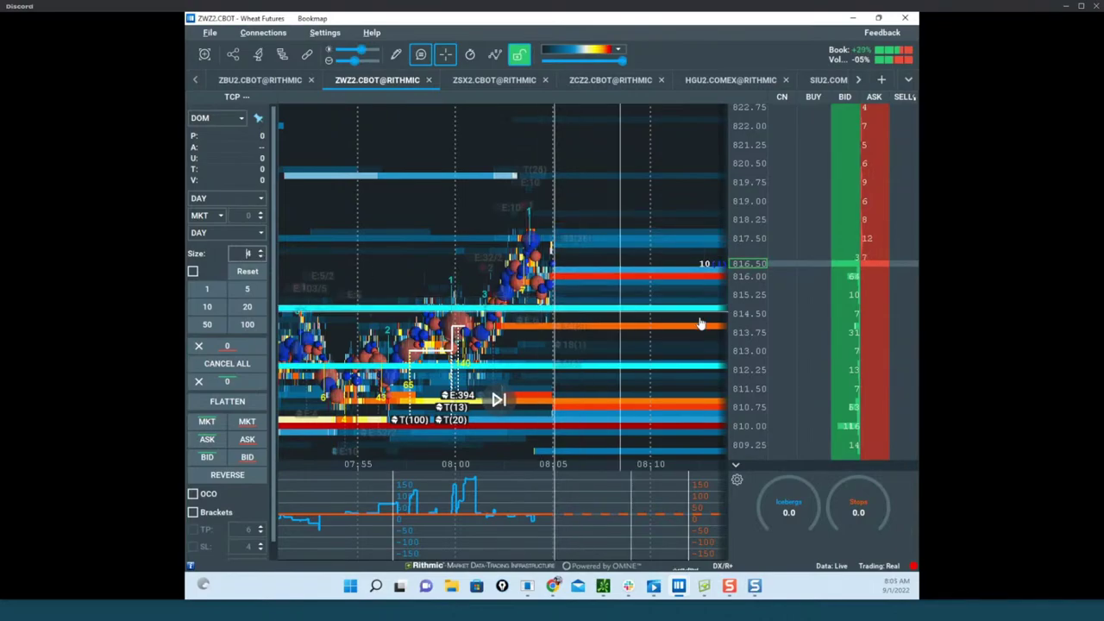
# Place a 4-contract buy stop order at 819.25 on the wheat price ladder.
pyautogui.scroll(1, 759, 298)
pyautogui.moveTo(760, 293); pyautogui.dragTo(763, 362)
pyautogui.scroll(2, 784, 363)
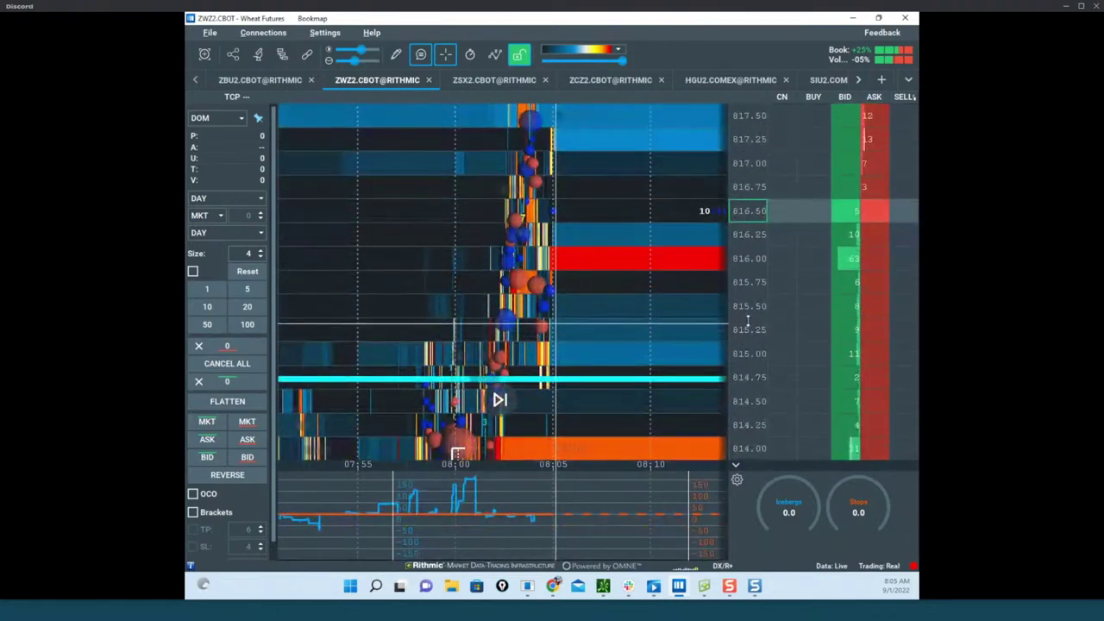
pyautogui.scroll(-2, 756, 200)
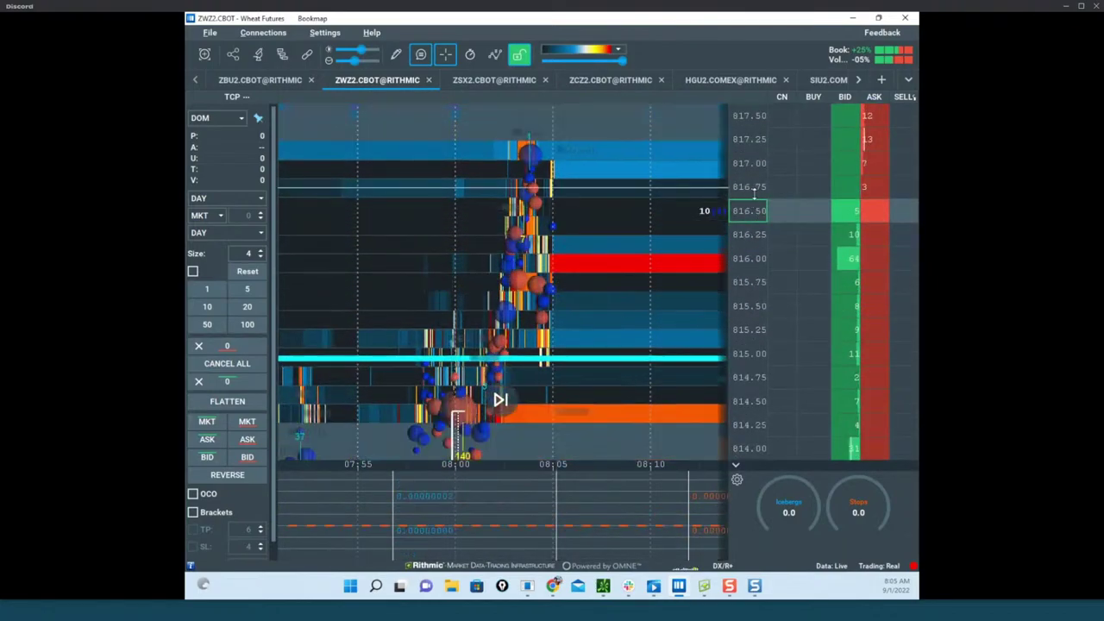
pyautogui.scroll(-3, 777, 185)
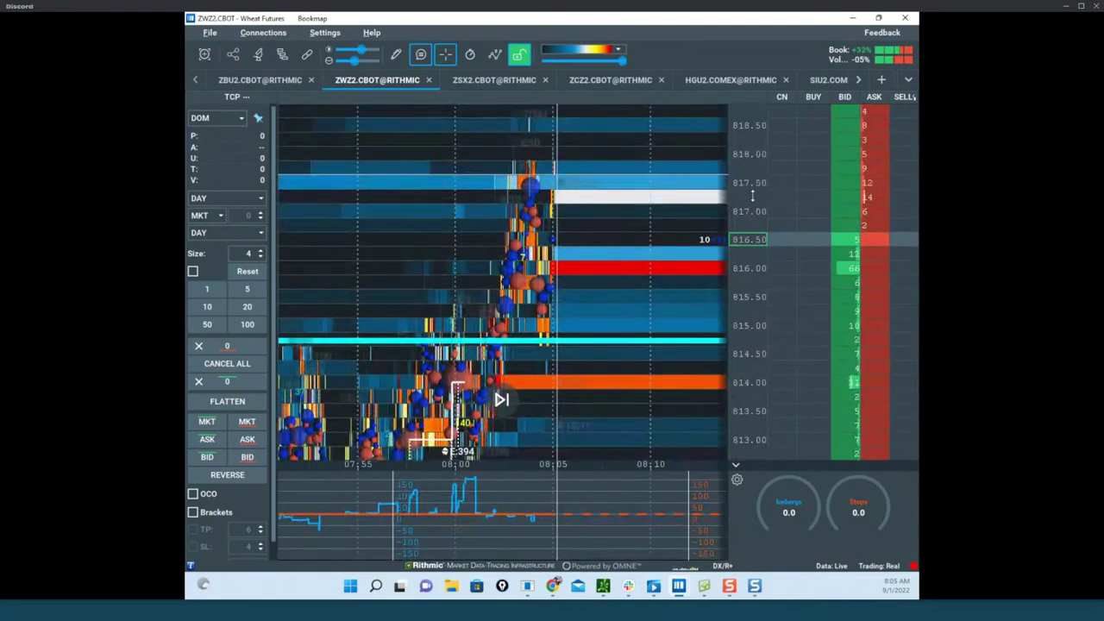
pyautogui.click(835, 155)
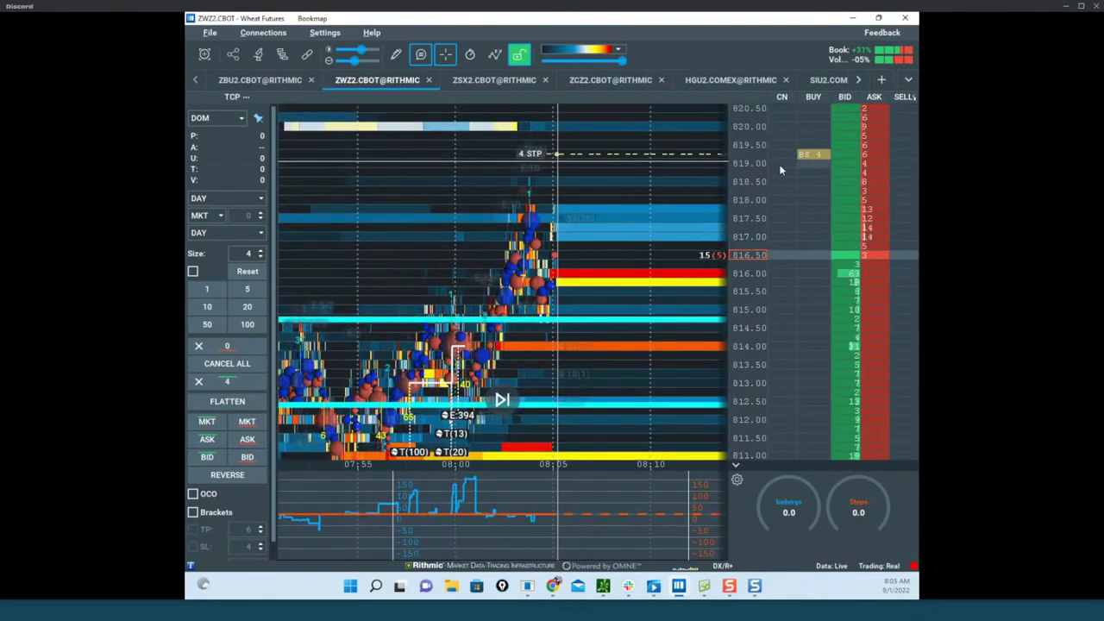
# Sketch a wheat drop arrow to about 808 and a zigzag price path ranging between about 817 and 811.
pyautogui.scroll(-1, 749, 194)
pyautogui.scroll(-2, 679, 326)
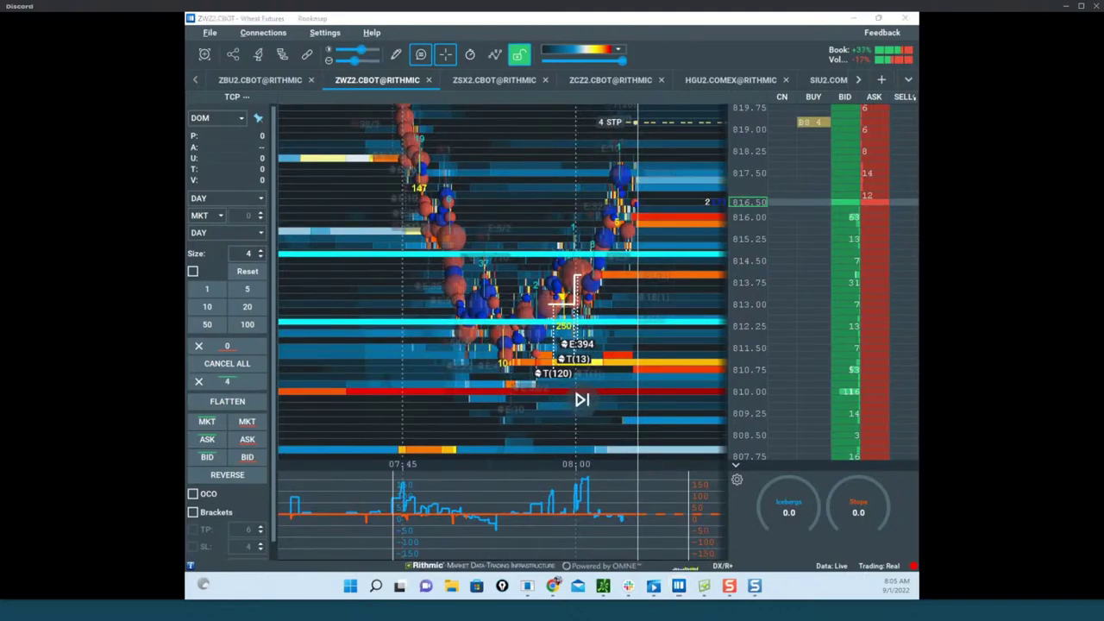
pyautogui.moveTo(877, 269); pyautogui.dragTo(863, 348)
pyautogui.moveTo(843, 357); pyautogui.dragTo(879, 357)
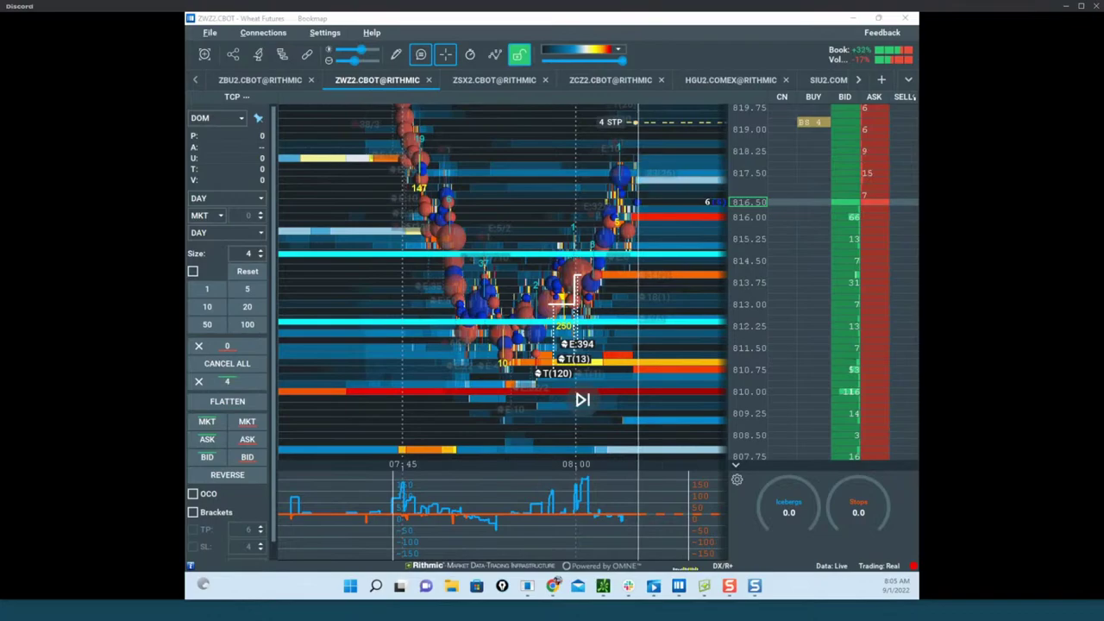
pyautogui.moveTo(634, 328); pyautogui.dragTo(656, 452)
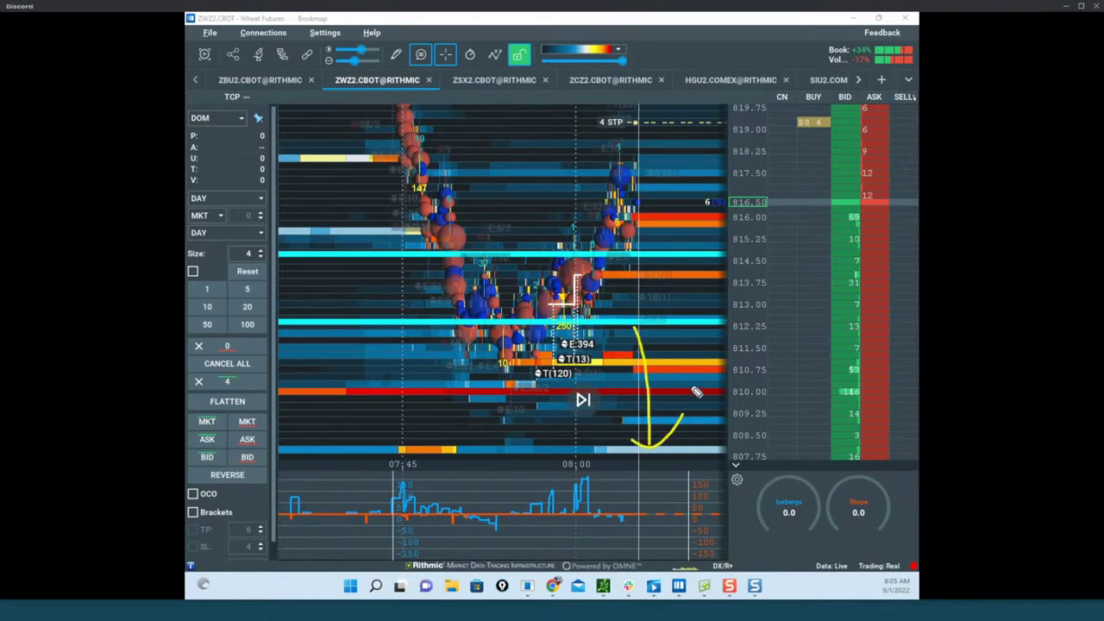
pyautogui.moveTo(577, 355)
pyautogui.mouseDown()
pyautogui.moveTo(648, 228)
pyautogui.moveTo(707, 211)
pyautogui.moveTo(780, 246)
pyautogui.moveTo(780, 235)
pyautogui.mouseUp()
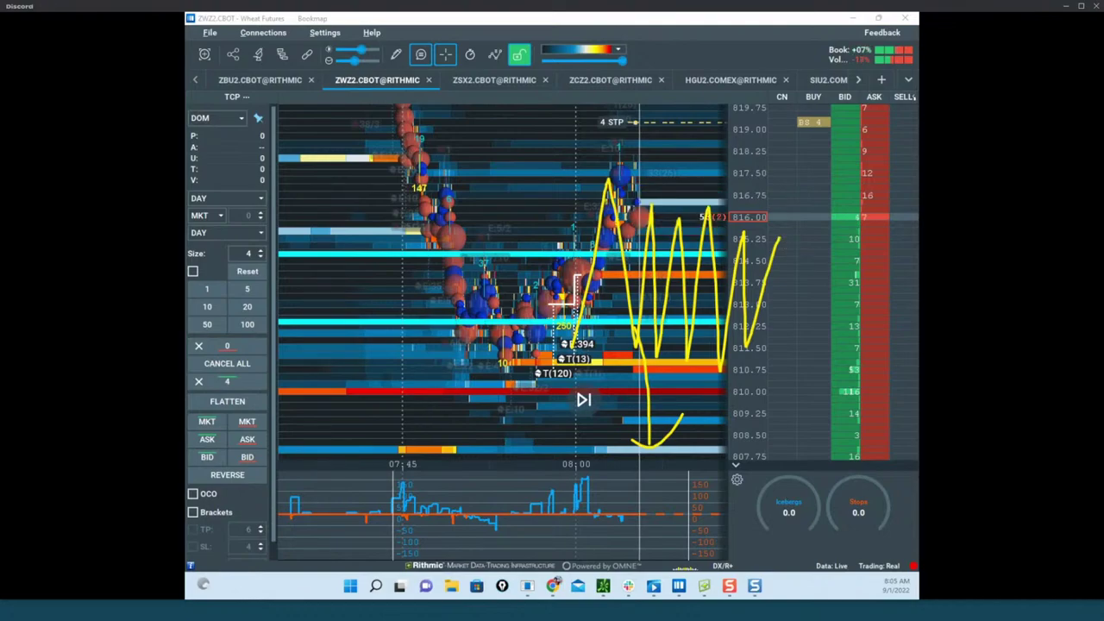
# Clear the sketched drop arrow and zigzag price path from the wheat heatmap.
pyautogui.press('Escape')
pyautogui.click(670, 211)
pyautogui.scroll(-3, 655, 267)
pyautogui.scroll(-4, 615, 226)
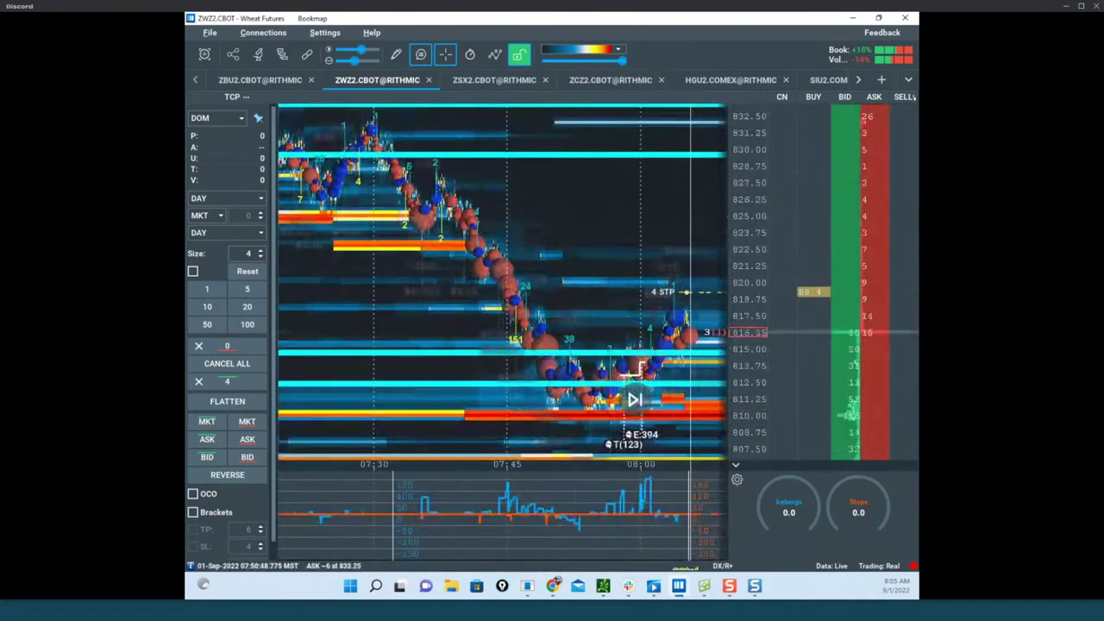
pyautogui.moveTo(571, 354); pyautogui.dragTo(780, 238)
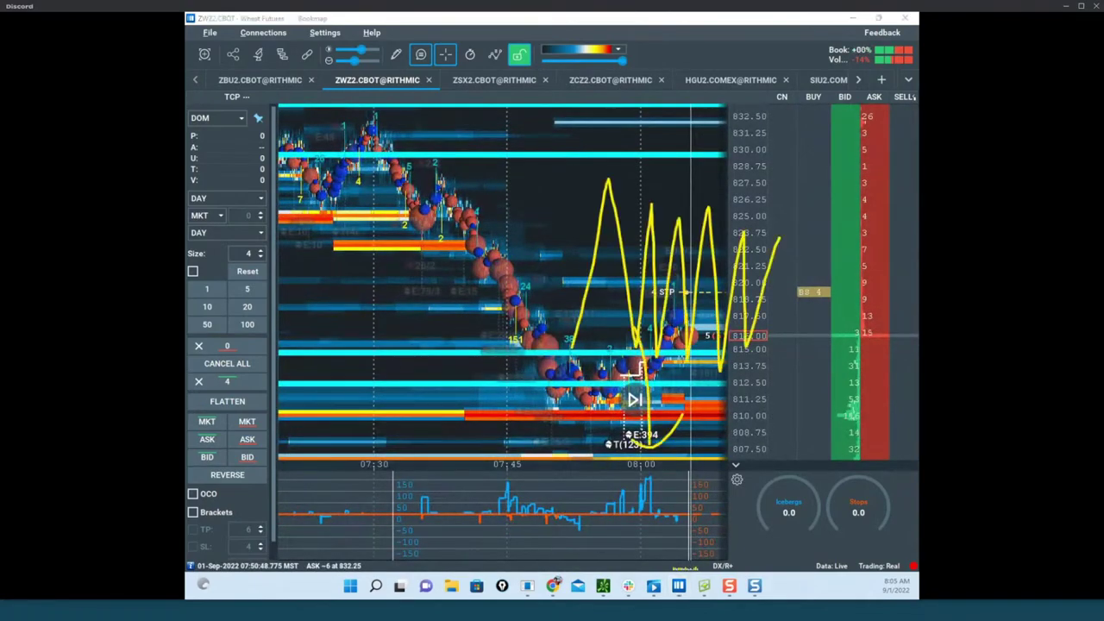
pyautogui.press('Escape')
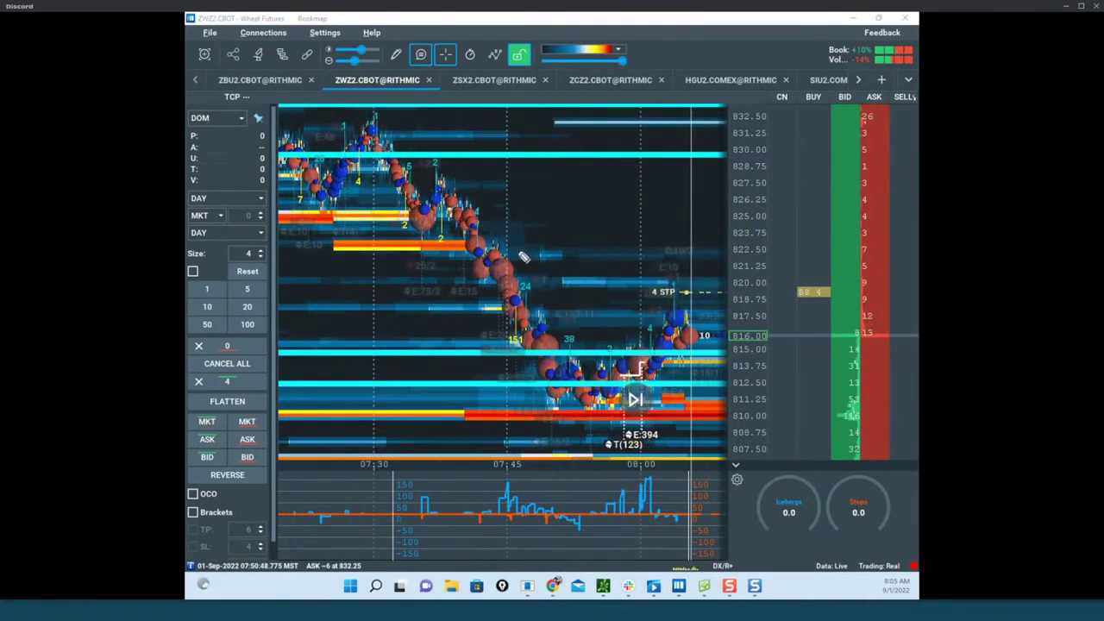
# Sketch curves along wheat's decline from about 829 to 809 and a zigzag price path ranging between about 829 and 820.
pyautogui.moveTo(483, 200)
pyautogui.mouseDown()
pyautogui.moveTo(529, 222)
pyautogui.moveTo(610, 227)
pyautogui.mouseUp()
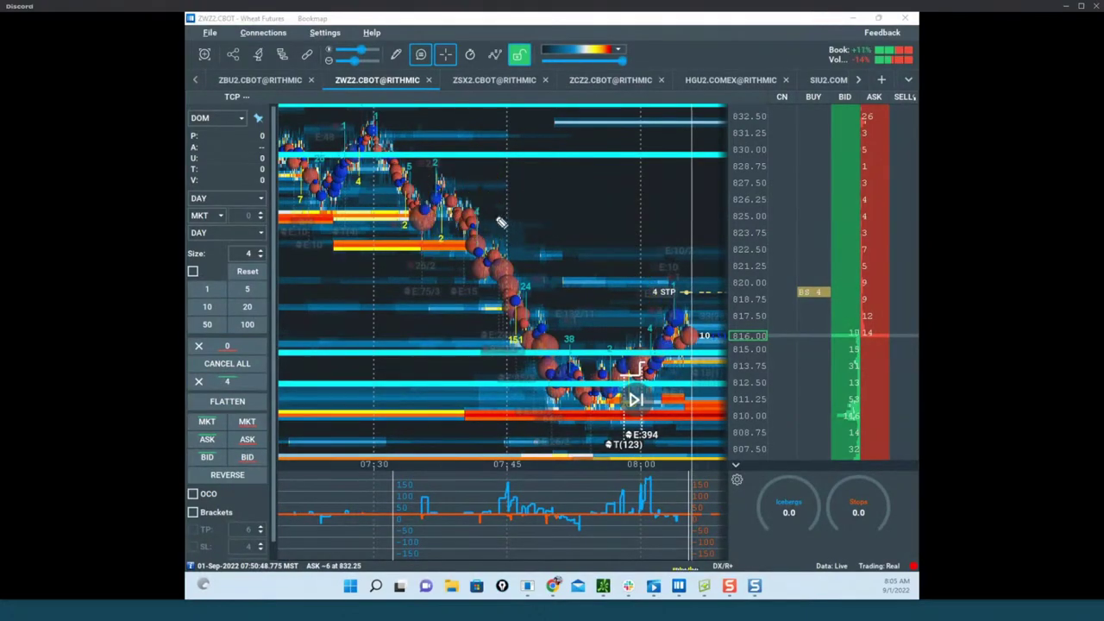
pyautogui.moveTo(404, 157); pyautogui.dragTo(643, 434)
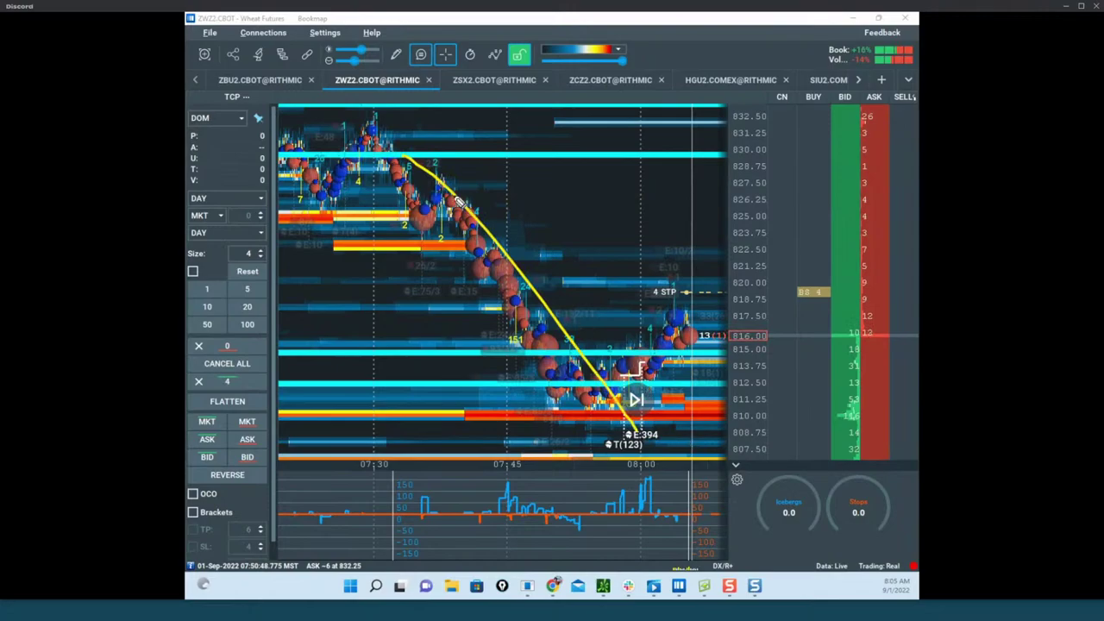
pyautogui.moveTo(403, 157); pyautogui.dragTo(622, 422)
pyautogui.moveTo(559, 358); pyautogui.dragTo(581, 414)
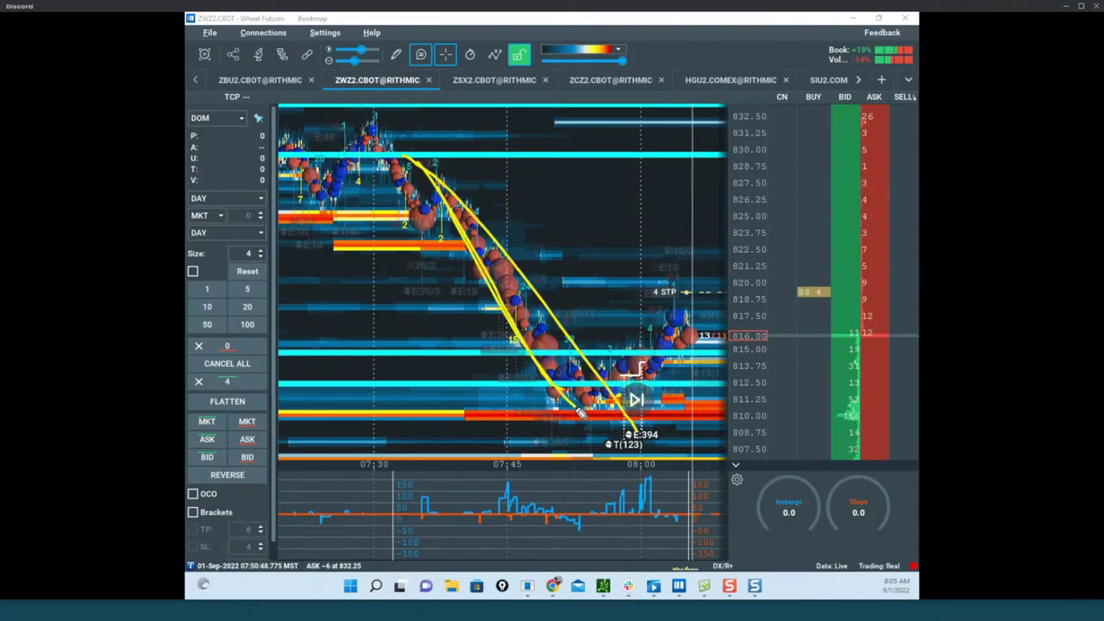
pyautogui.moveTo(428, 188); pyautogui.dragTo(568, 377)
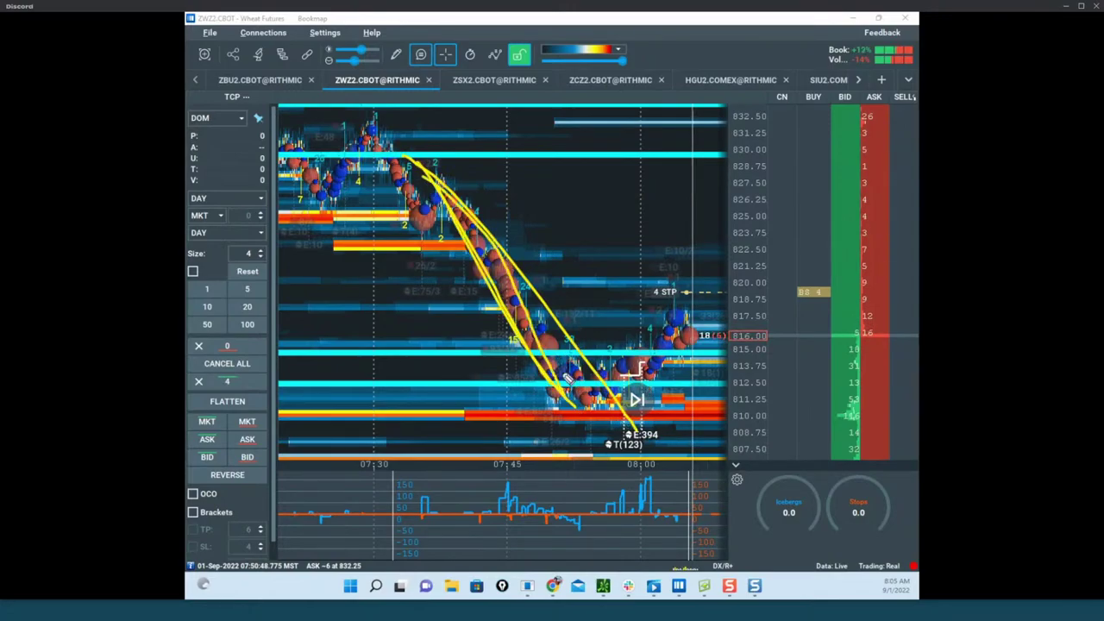
pyautogui.moveTo(517, 284); pyautogui.dragTo(656, 217)
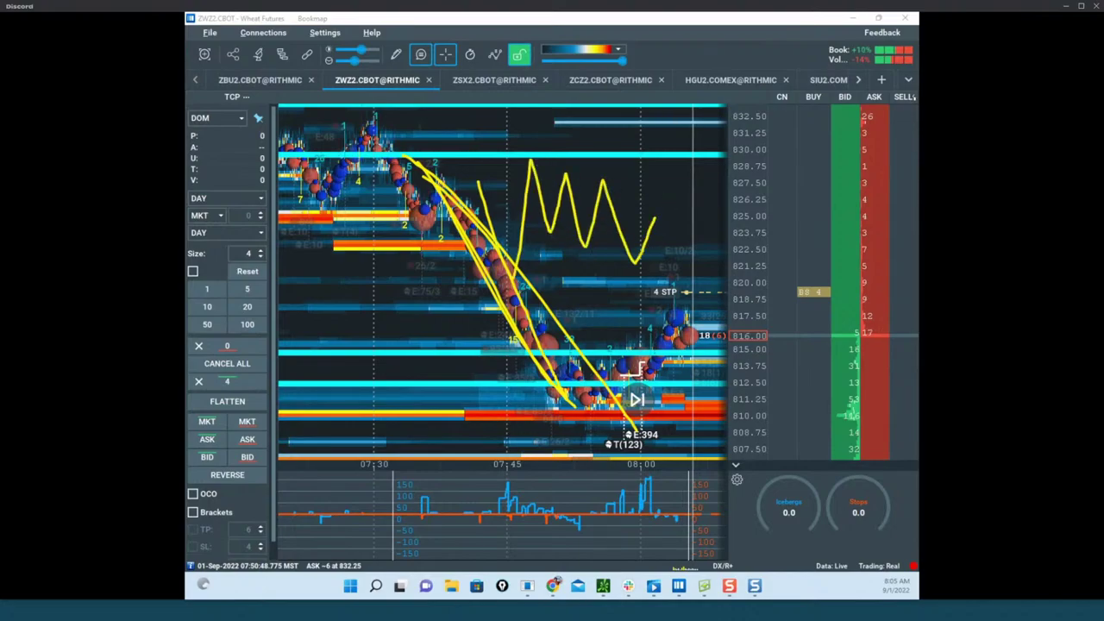
# Clear the wheat sketches and switch to the E-Mini Nasdaq-100 heatmap to examine price and liquidity below the two yellow levels.
pyautogui.press('Escape')
pyautogui.moveTo(695, 19); pyautogui.dragTo(822, 285)
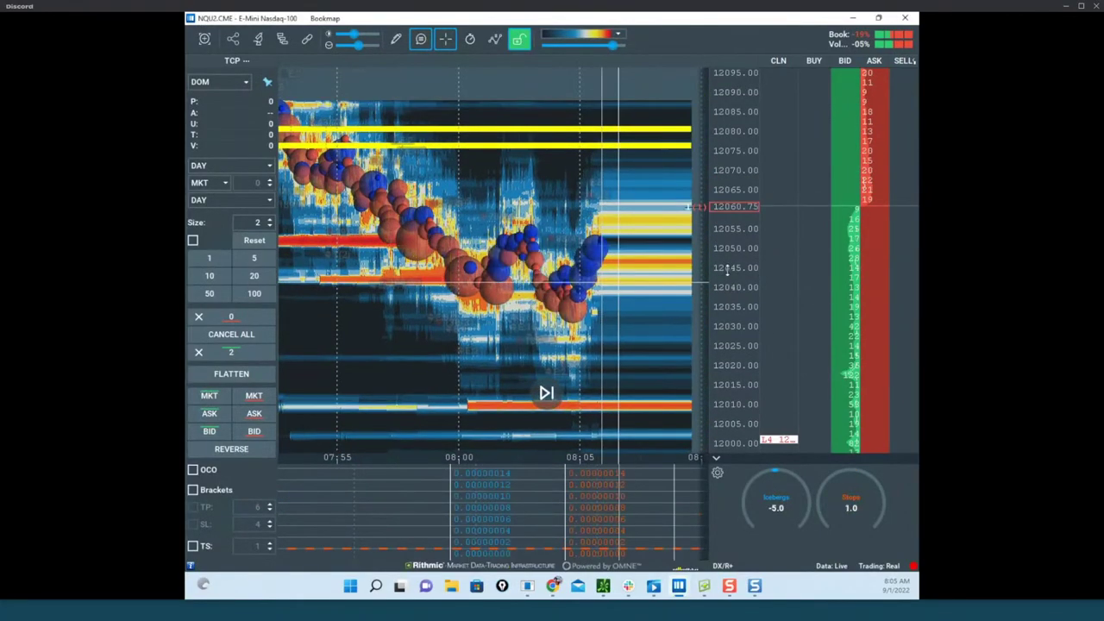
pyautogui.scroll(2, 727, 270)
pyautogui.scroll(-2, 623, 272)
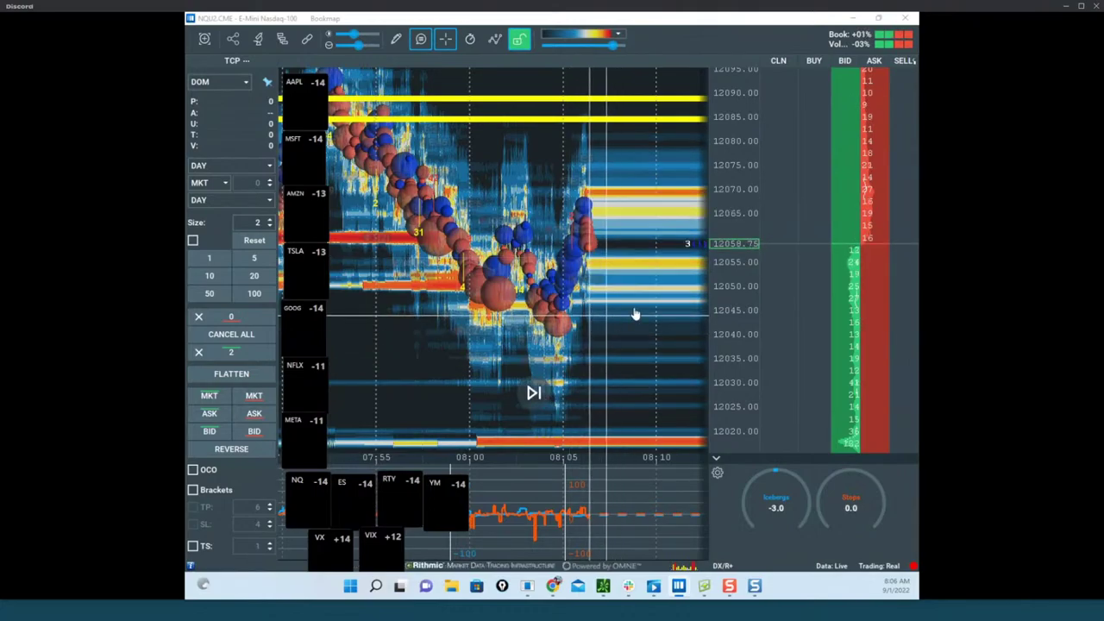
pyautogui.scroll(-2, 716, 214)
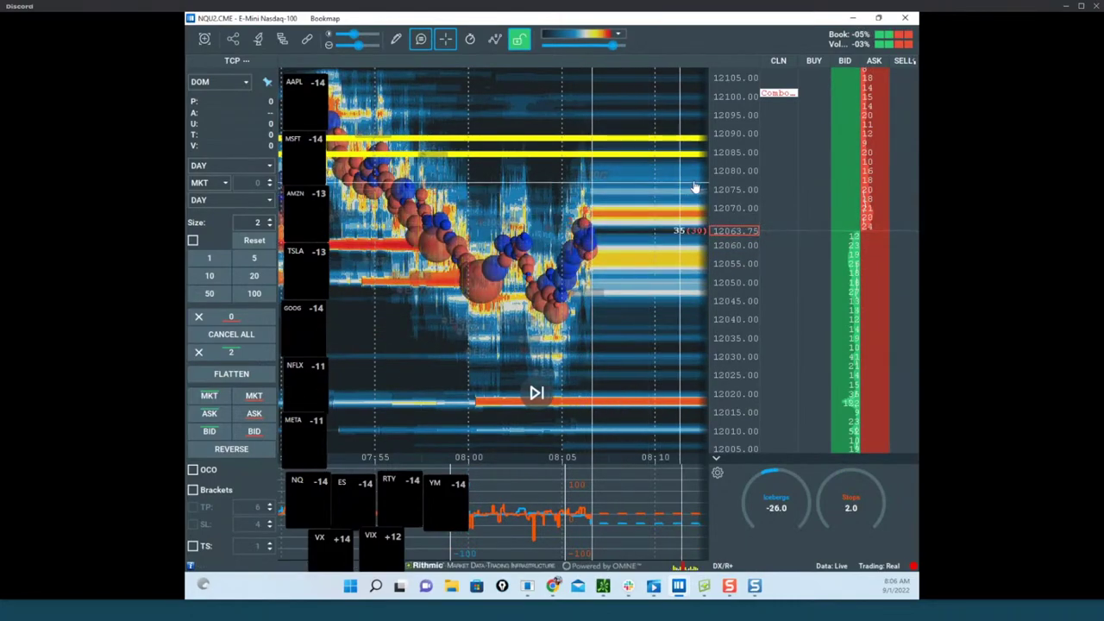
pyautogui.scroll(-2, 582, 239)
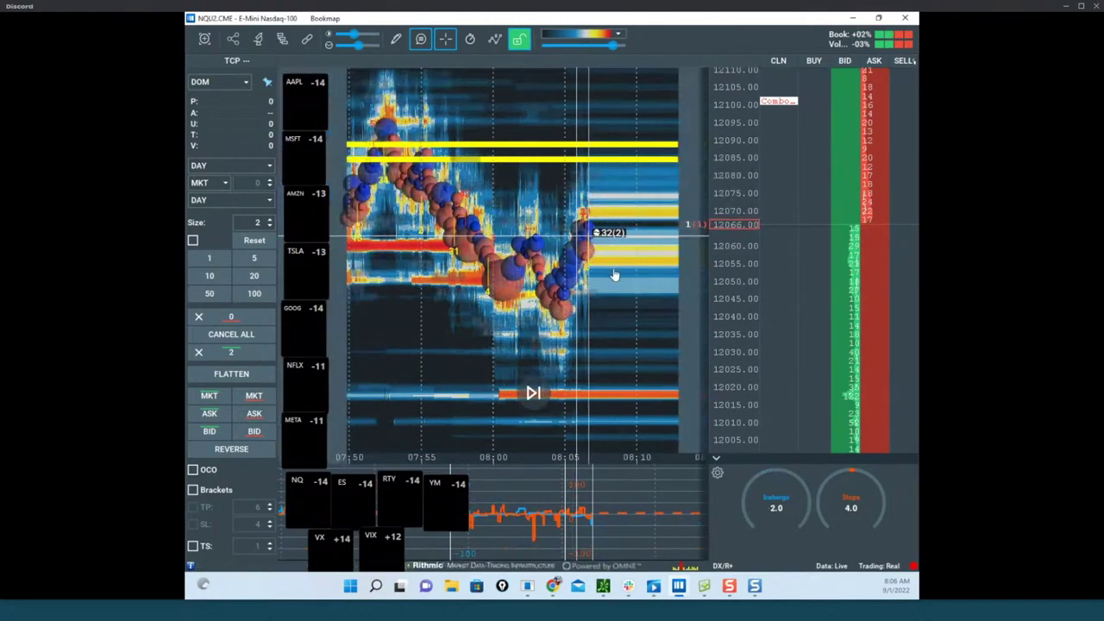
pyautogui.scroll(-1, 615, 270)
pyautogui.scroll(2, 725, 245)
pyautogui.scroll(-1, 717, 229)
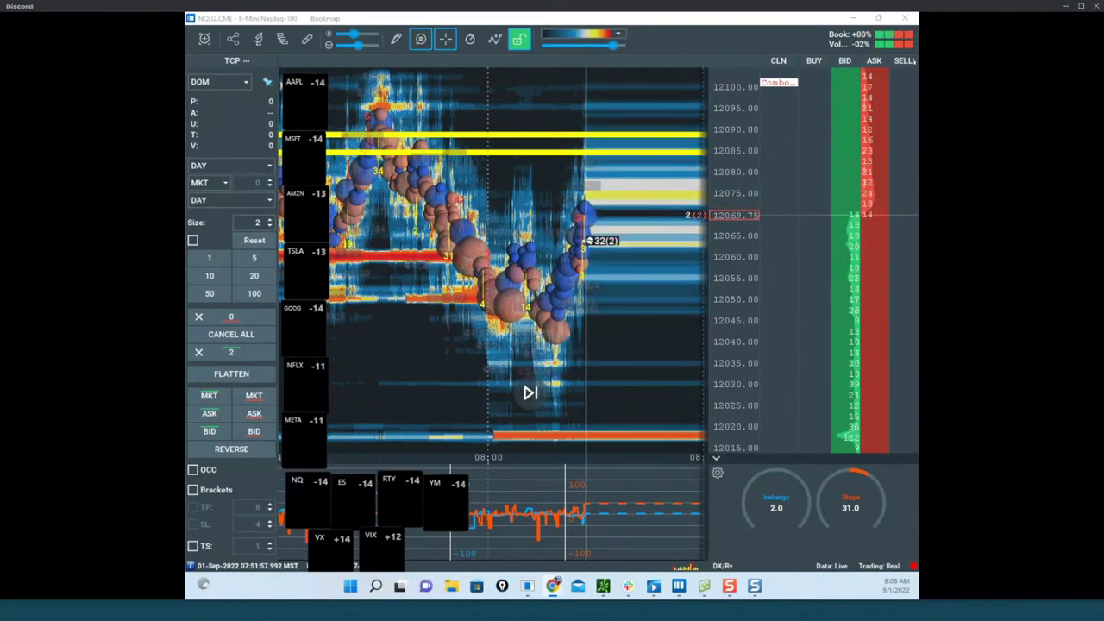
# Place the ticker tiles over the Nasdaq-100 heatmap and examine the stop and iceberg activity just below the yellow levels.
pyautogui.moveTo(918, 278); pyautogui.dragTo(299, 138)
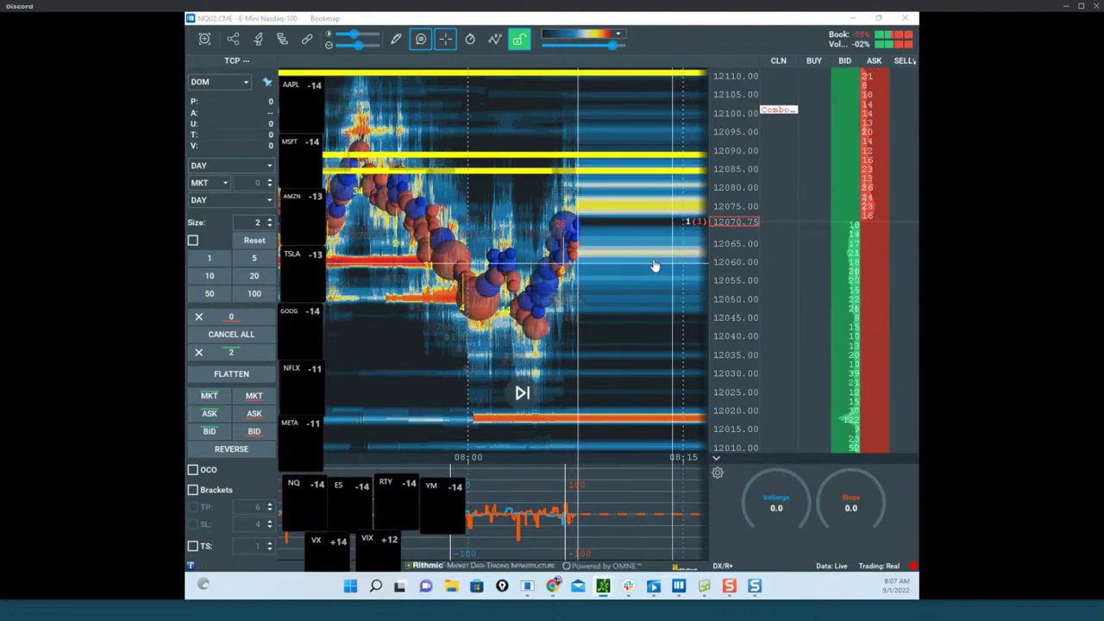
pyautogui.scroll(-3, 655, 264)
pyautogui.scroll(3, 653, 270)
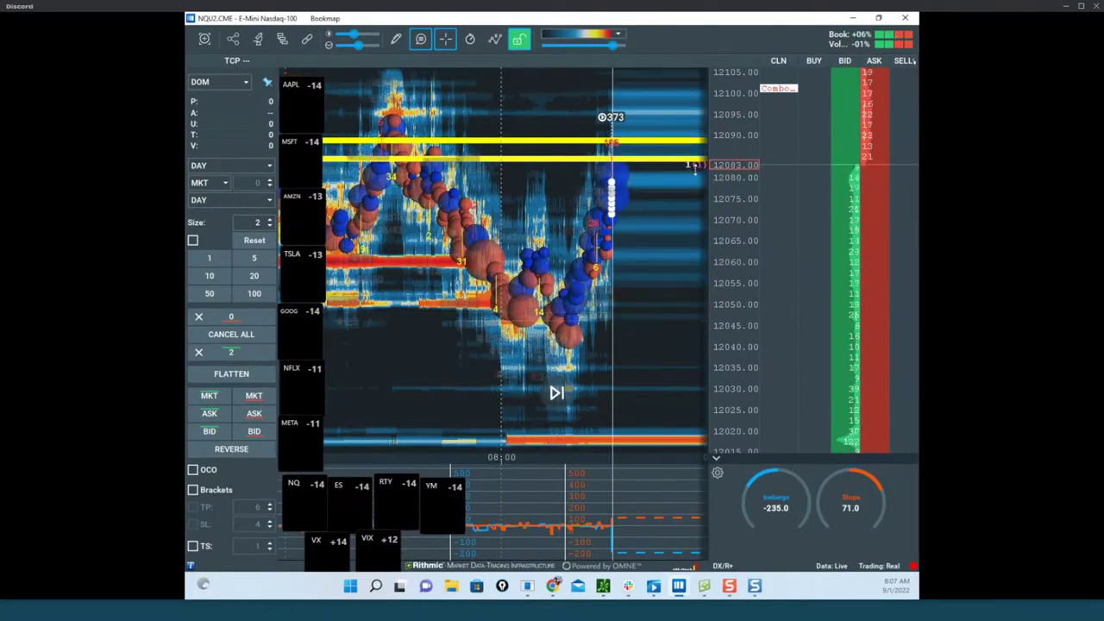
pyautogui.scroll(5, 576, 234)
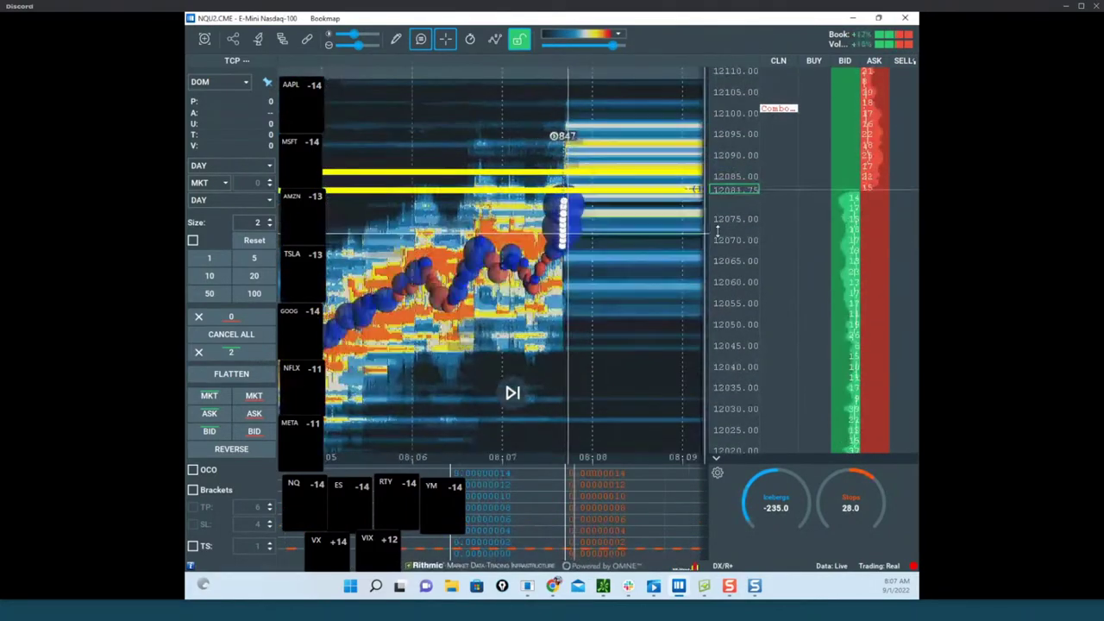
pyautogui.scroll(-5, 618, 234)
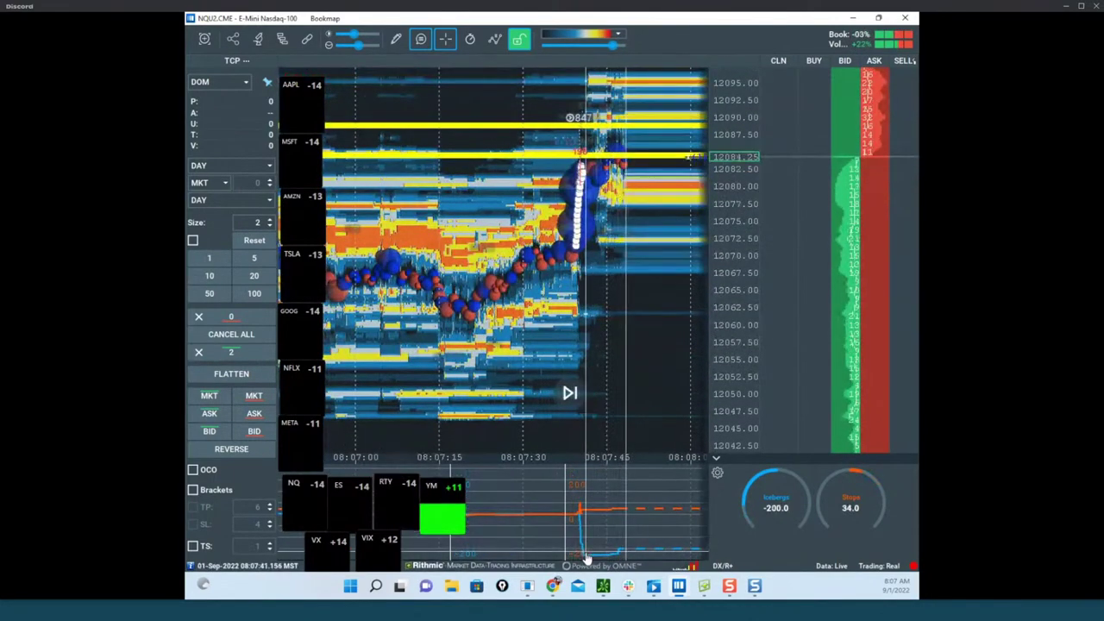
# Add a horizontal line at the base of the iceberg surge on the heatmap, near 12070.
pyautogui.moveTo(639, 208); pyautogui.dragTo(614, 245)
pyautogui.scroll(3, 614, 245)
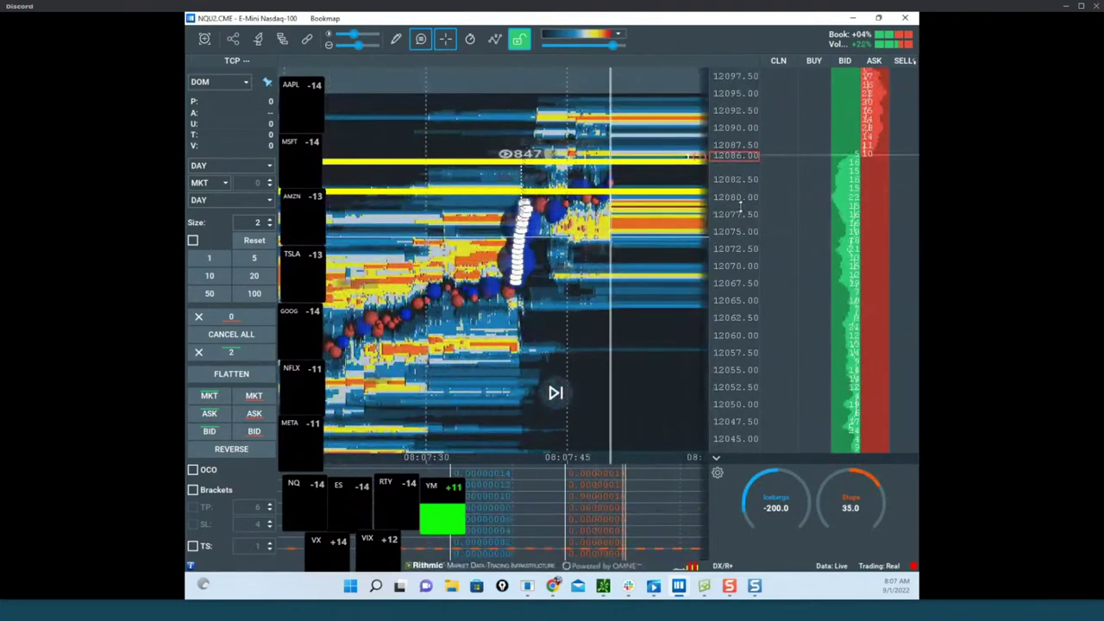
pyautogui.moveTo(739, 209); pyautogui.dragTo(597, 166)
pyautogui.click(396, 39)
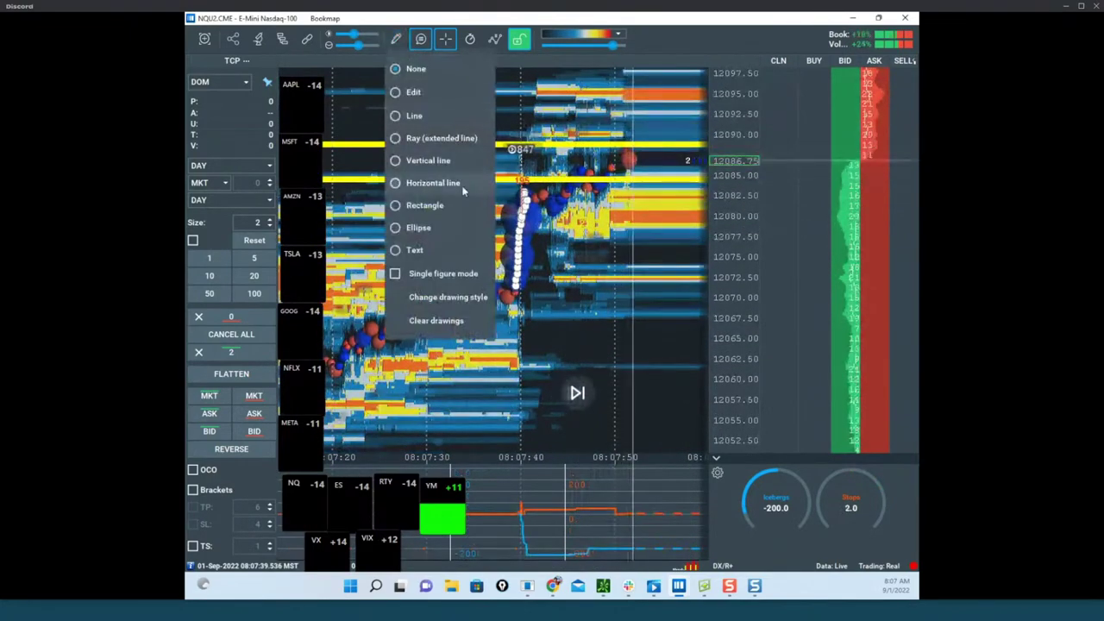
pyautogui.click(458, 183)
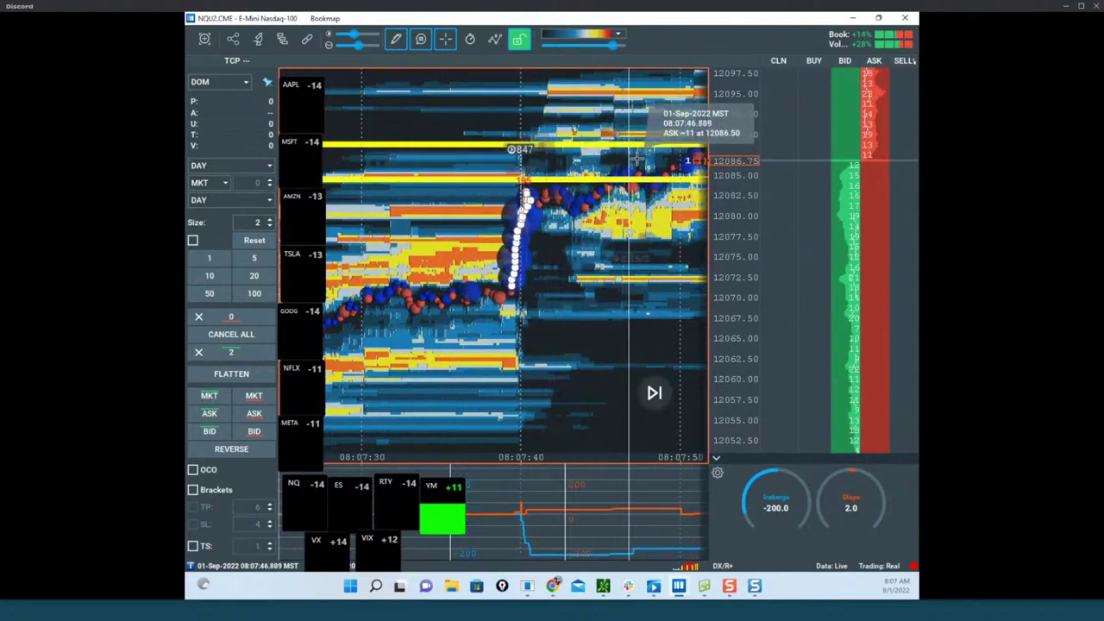
pyautogui.click(527, 294)
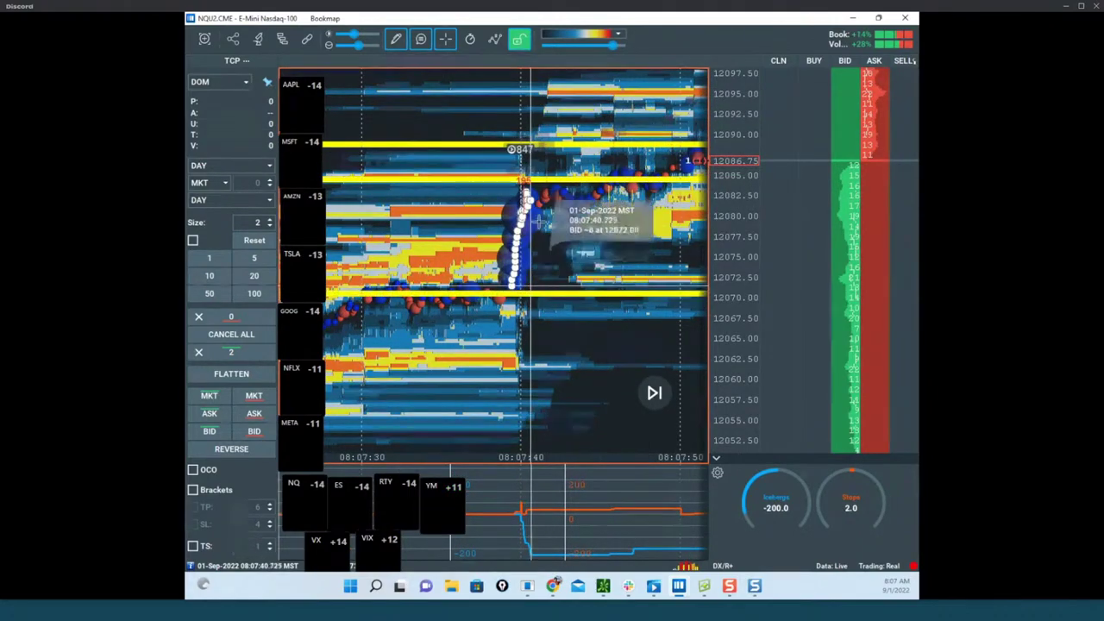
# Remove the two older yellow horizontal lines near 12088 and 12085 from the heatmap.
pyautogui.click(397, 40)
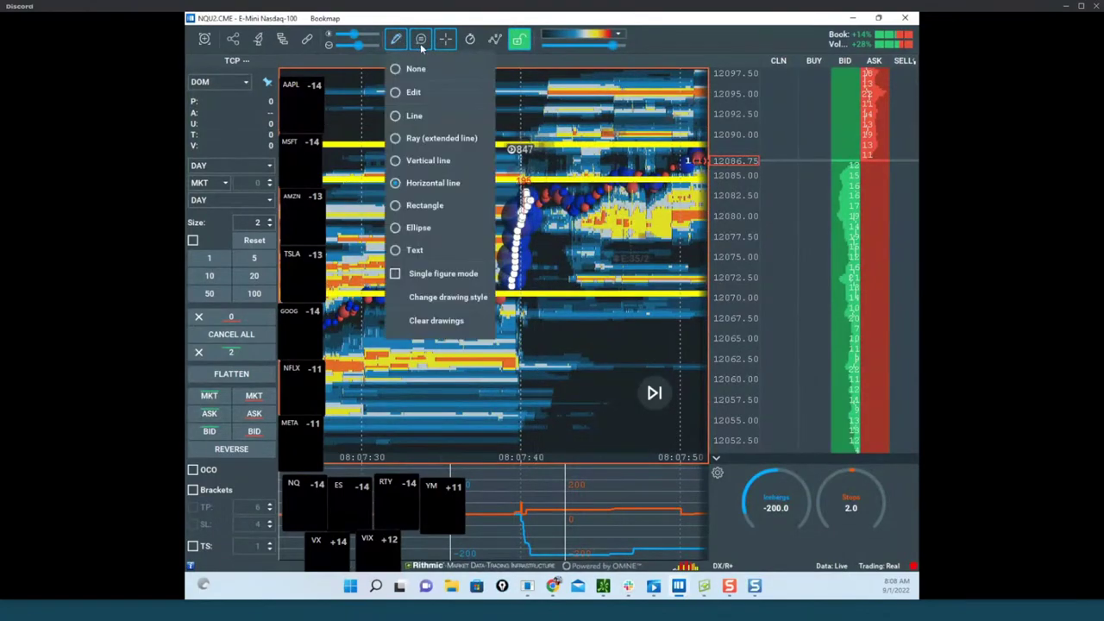
pyautogui.rightClick(582, 155)
pyautogui.click(608, 157)
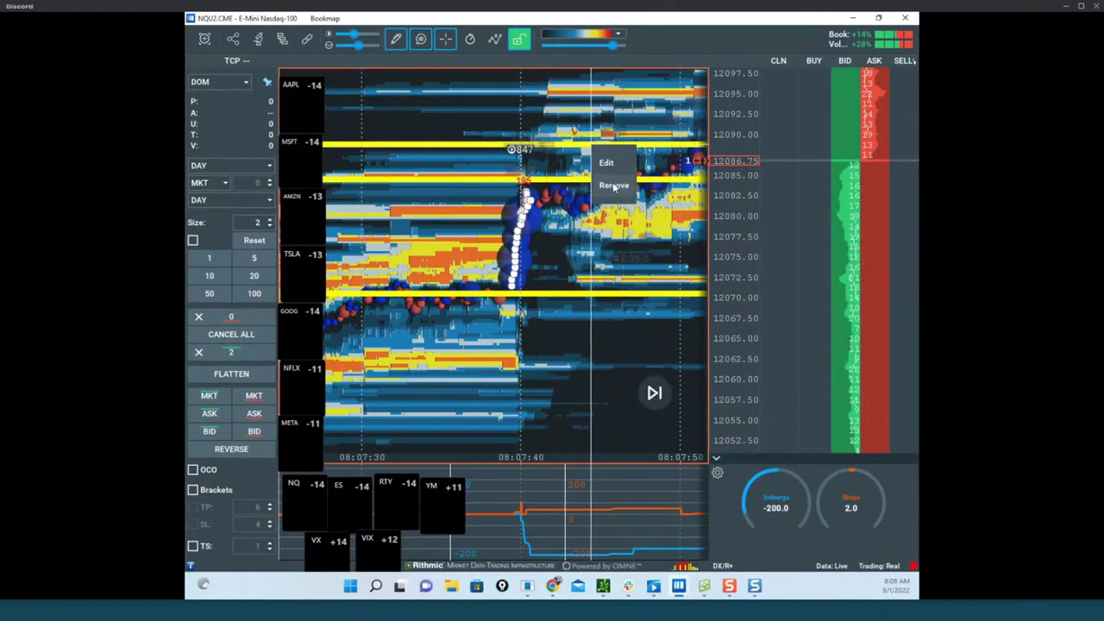
pyautogui.rightClick(602, 186)
pyautogui.click(621, 219)
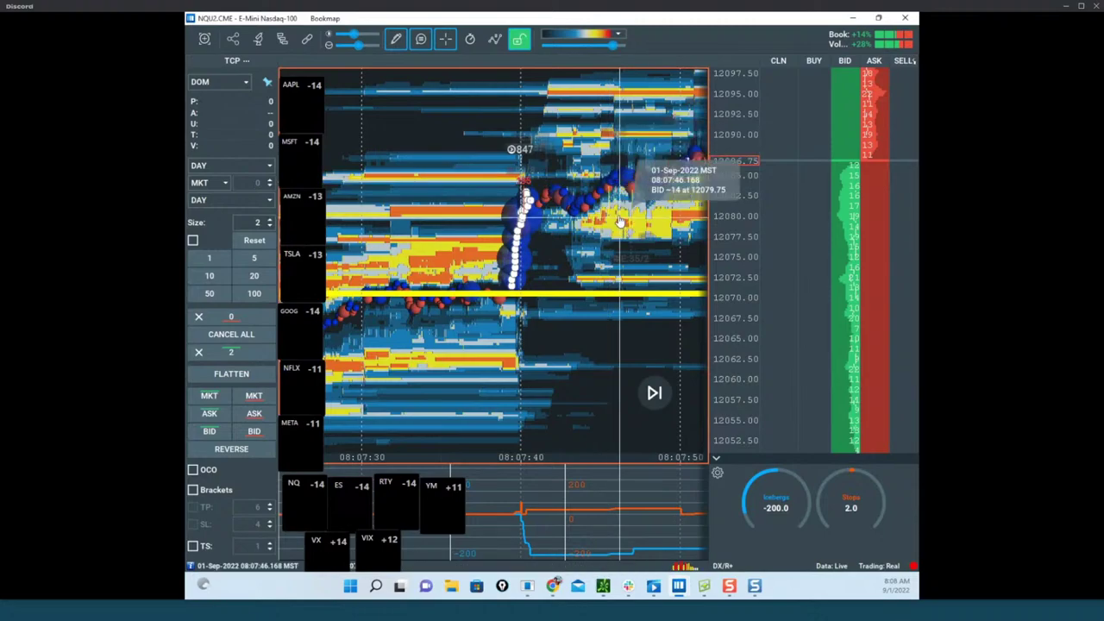
pyautogui.click(399, 42)
pyautogui.click(431, 183)
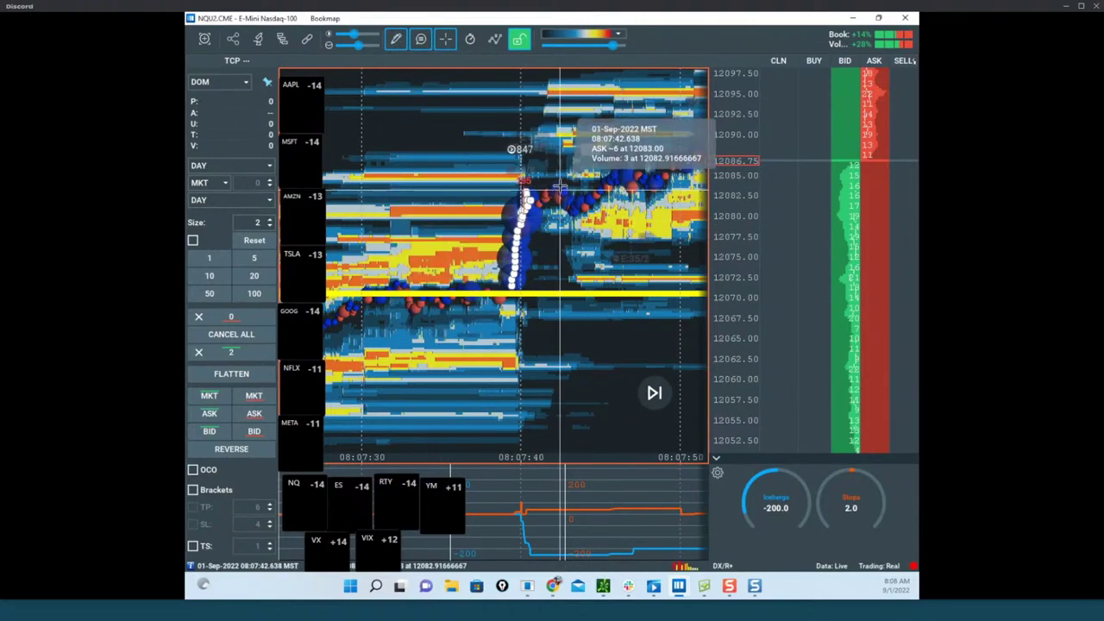
pyautogui.click(399, 41)
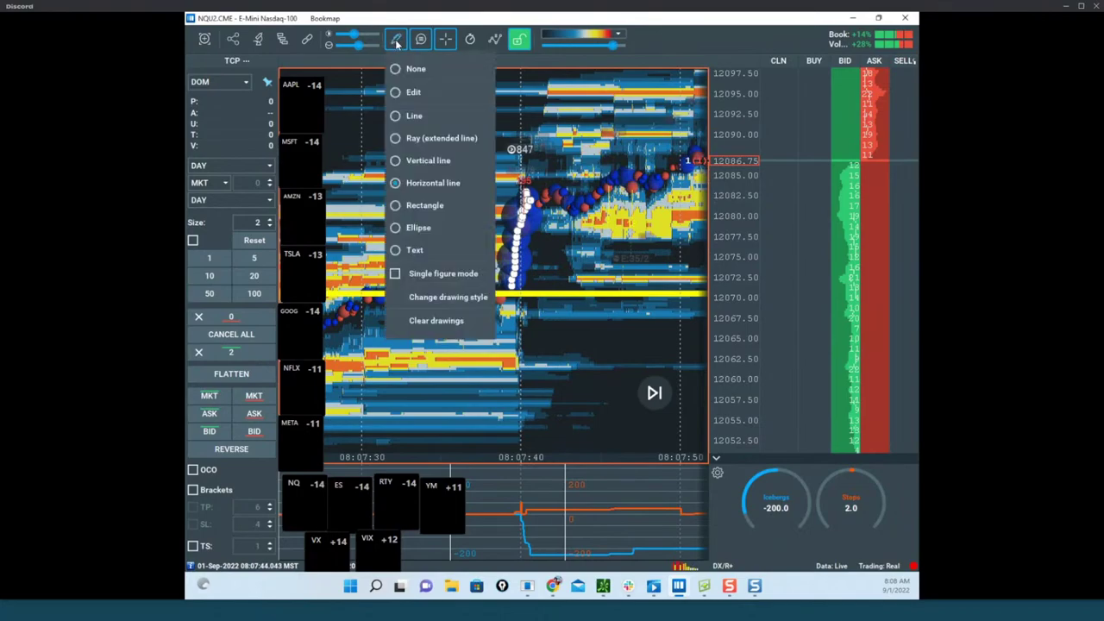
pyautogui.click(436, 69)
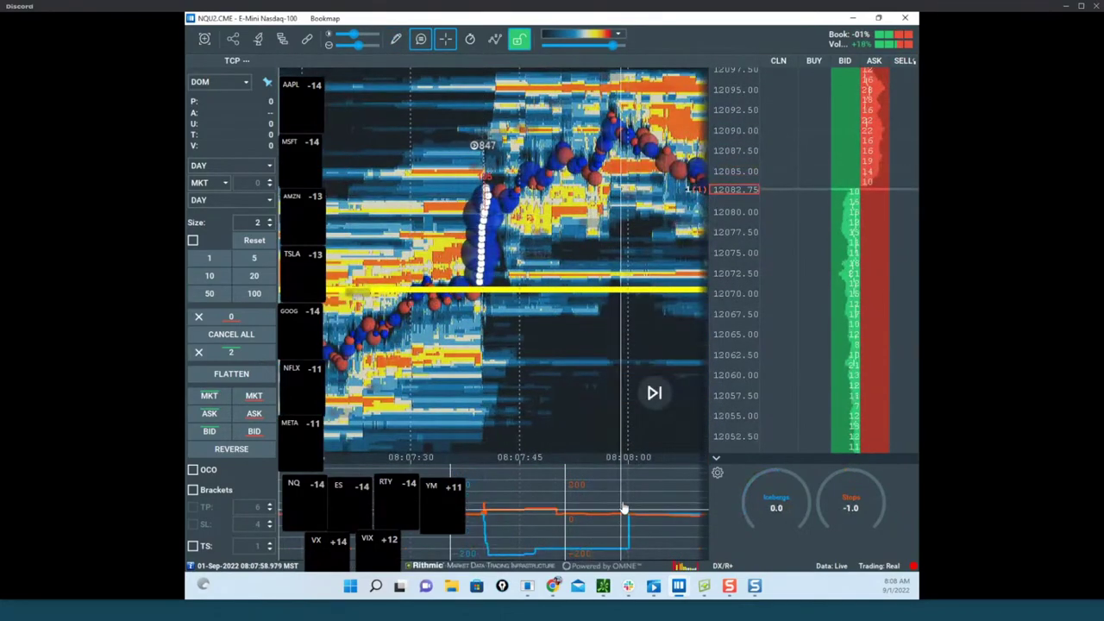
# Add a horizontal line just above the swing high on the heatmap, at about 12092.50.
pyautogui.click(397, 40)
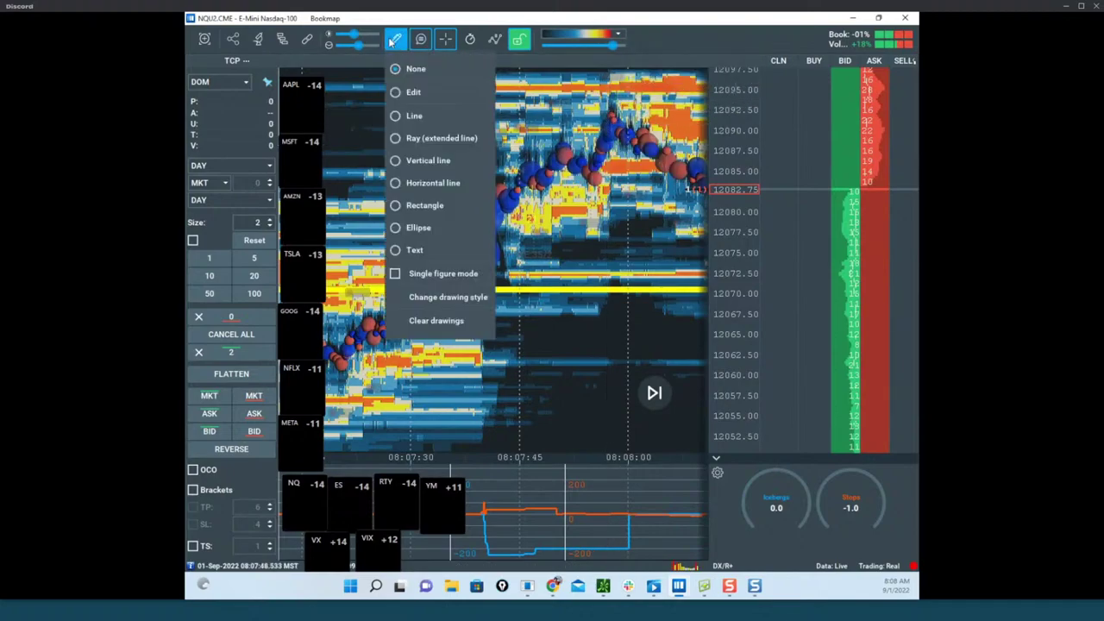
pyautogui.click(436, 183)
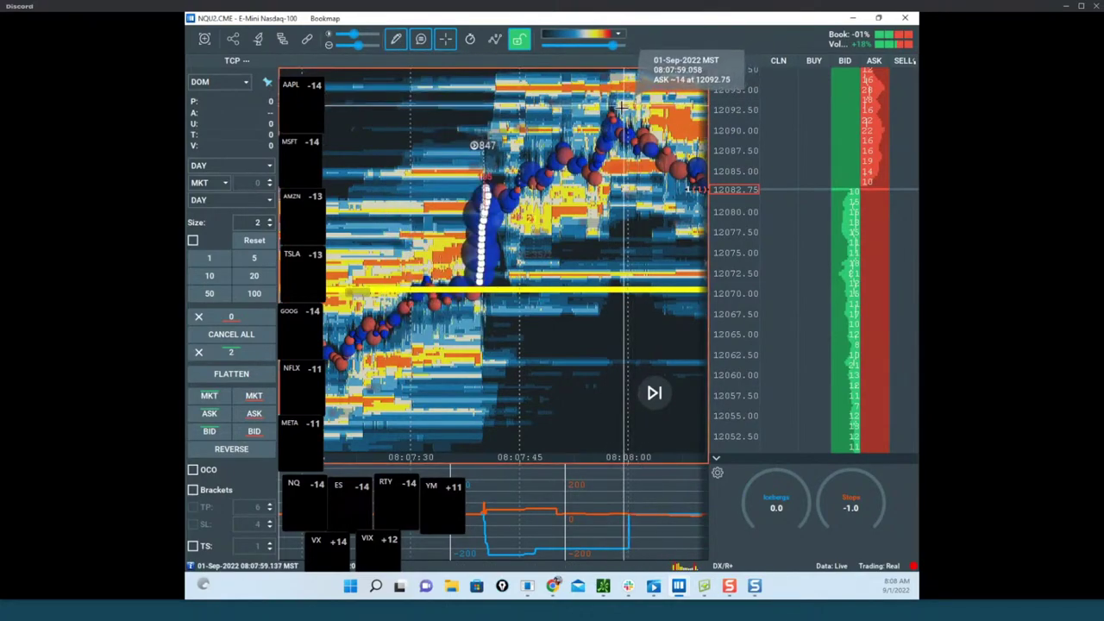
pyautogui.click(621, 106)
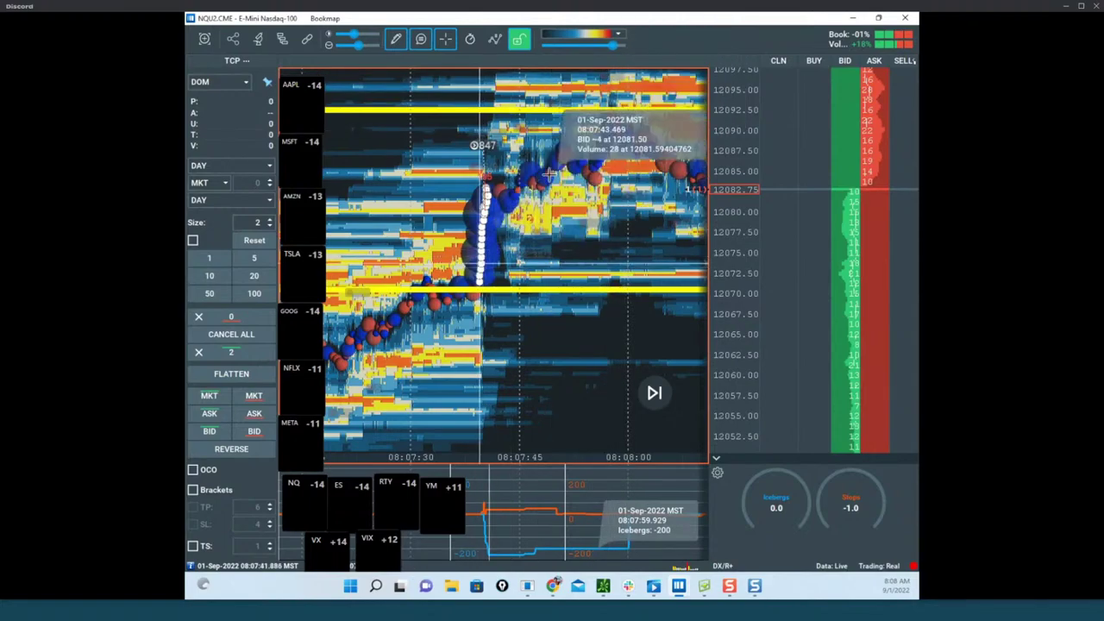
# Edit the horizontal line above the swing high, set its line color to black and save the style.
pyautogui.click(400, 41)
pyautogui.click(419, 94)
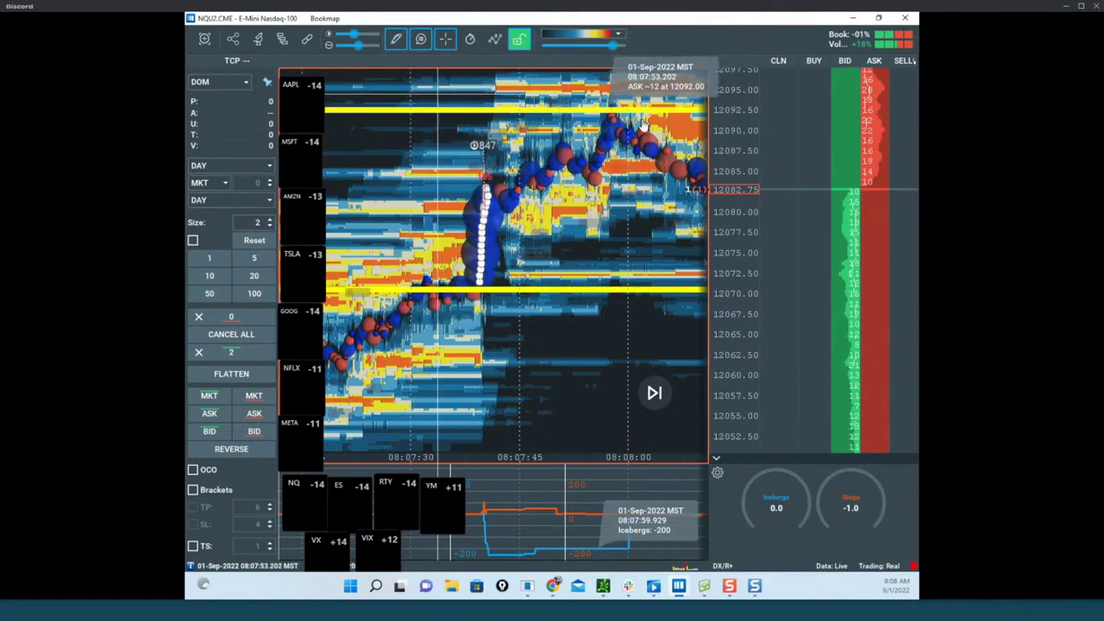
pyautogui.rightClick(602, 110)
pyautogui.click(616, 125)
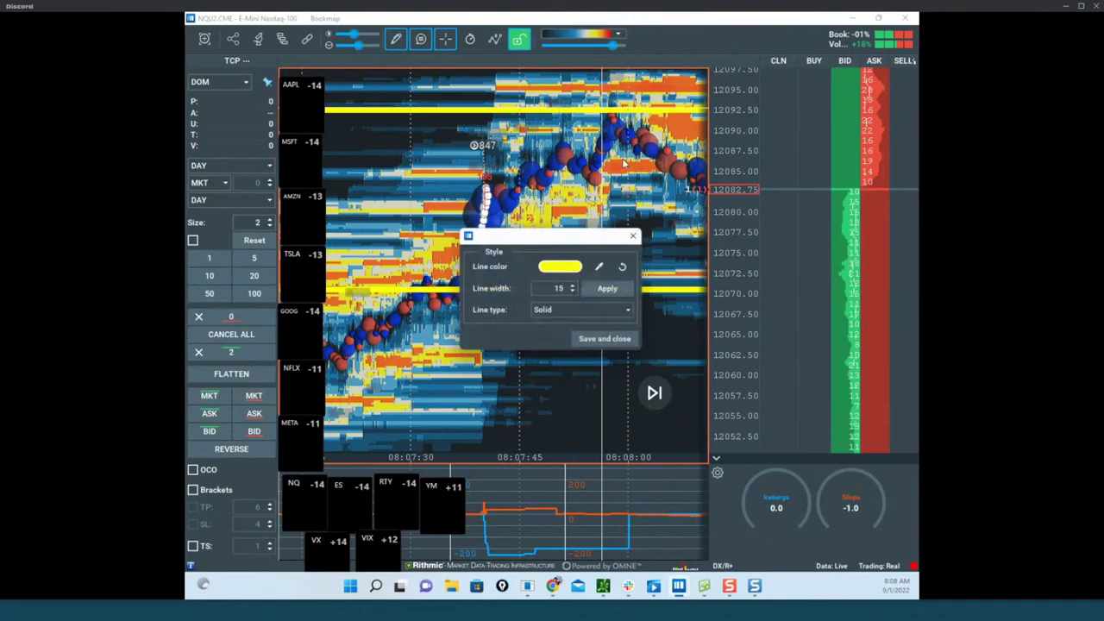
pyautogui.click(565, 262)
pyautogui.click(439, 268)
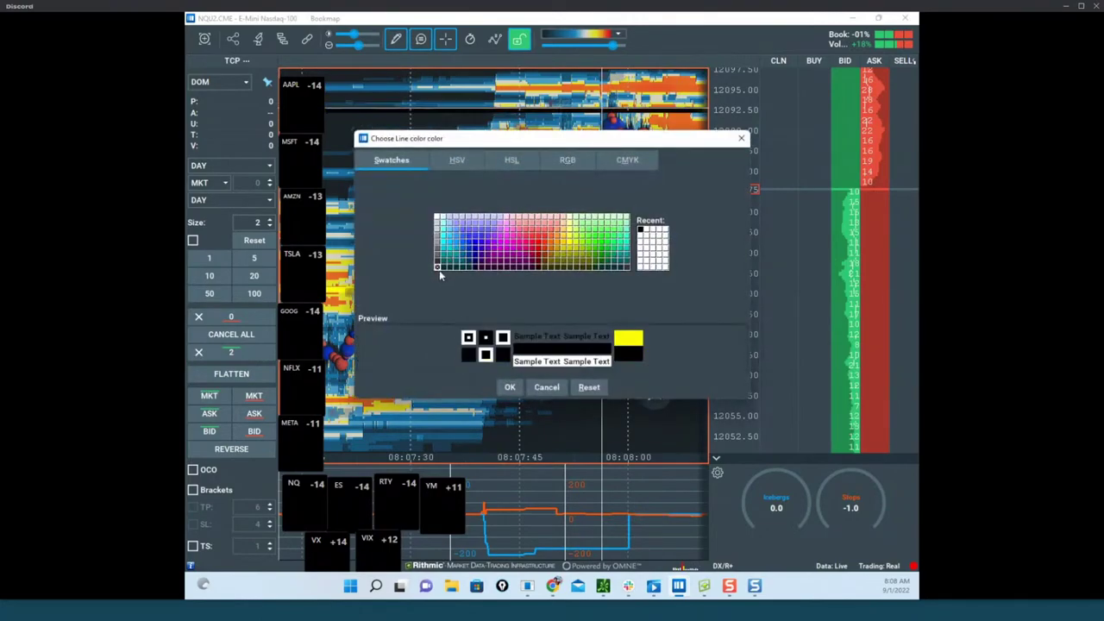
pyautogui.click(510, 386)
pyautogui.click(601, 343)
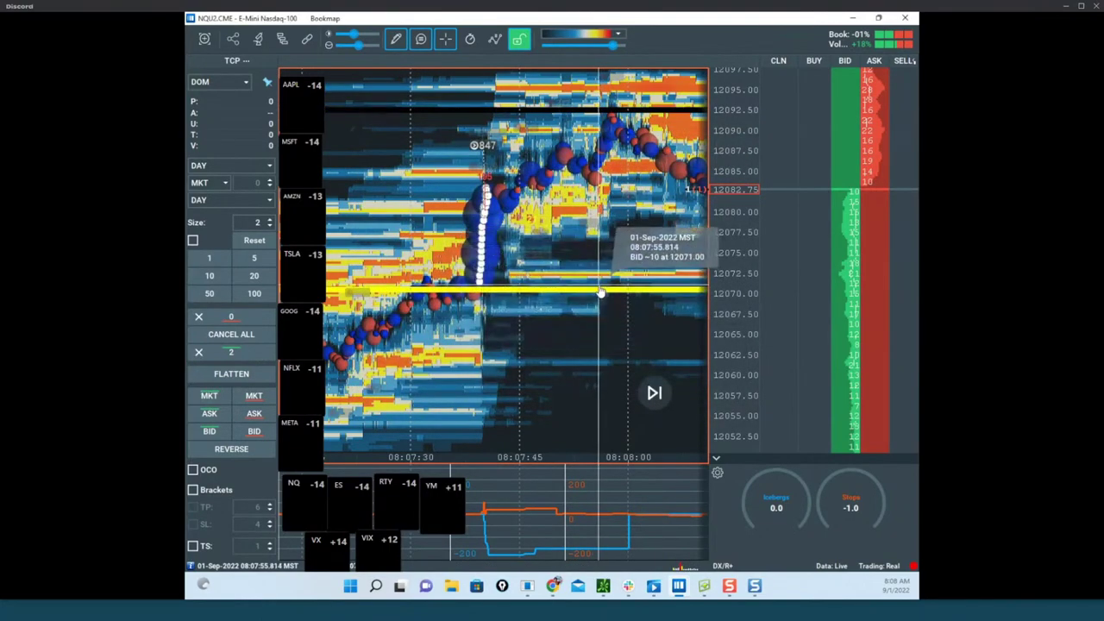
# Set the color of the horizontal line near 12070 to black, save the style and turn off drawing mode.
pyautogui.rightClick(600, 288)
pyautogui.click(613, 304)
pyautogui.click(563, 266)
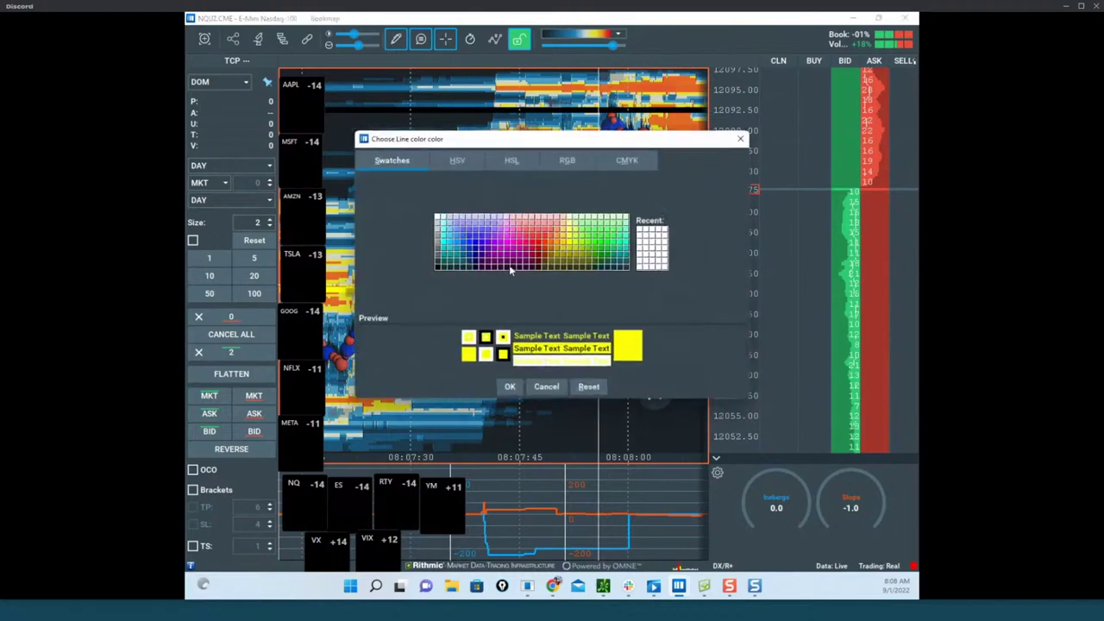
pyautogui.click(438, 268)
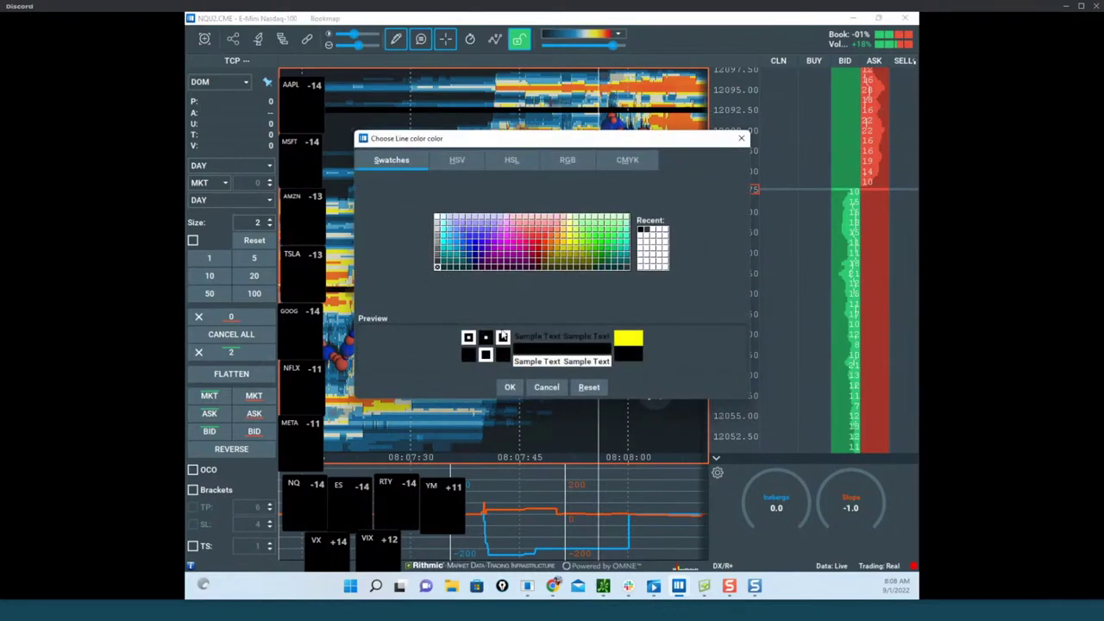
pyautogui.click(510, 387)
pyautogui.click(606, 343)
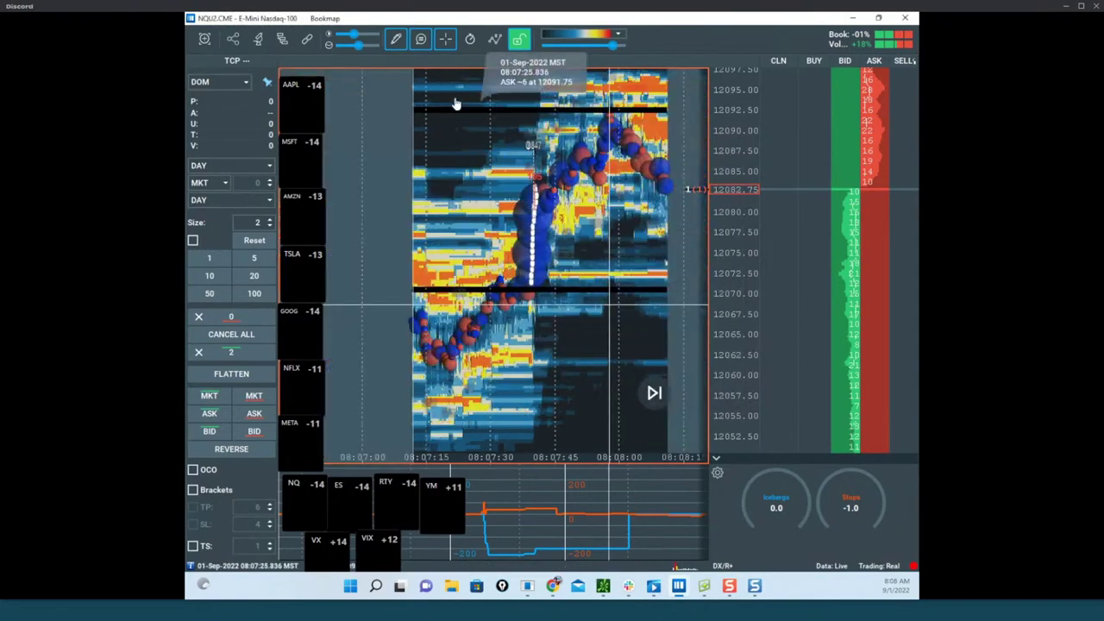
pyautogui.click(396, 44)
pyautogui.click(415, 69)
pyautogui.scroll(-3, 592, 143)
pyautogui.moveTo(657, 134)
pyautogui.mouseDown()
pyautogui.moveTo(594, 141)
pyautogui.moveTo(607, 135)
pyautogui.moveTo(606, 152)
pyautogui.mouseUp()
pyautogui.scroll(-3, 731, 148)
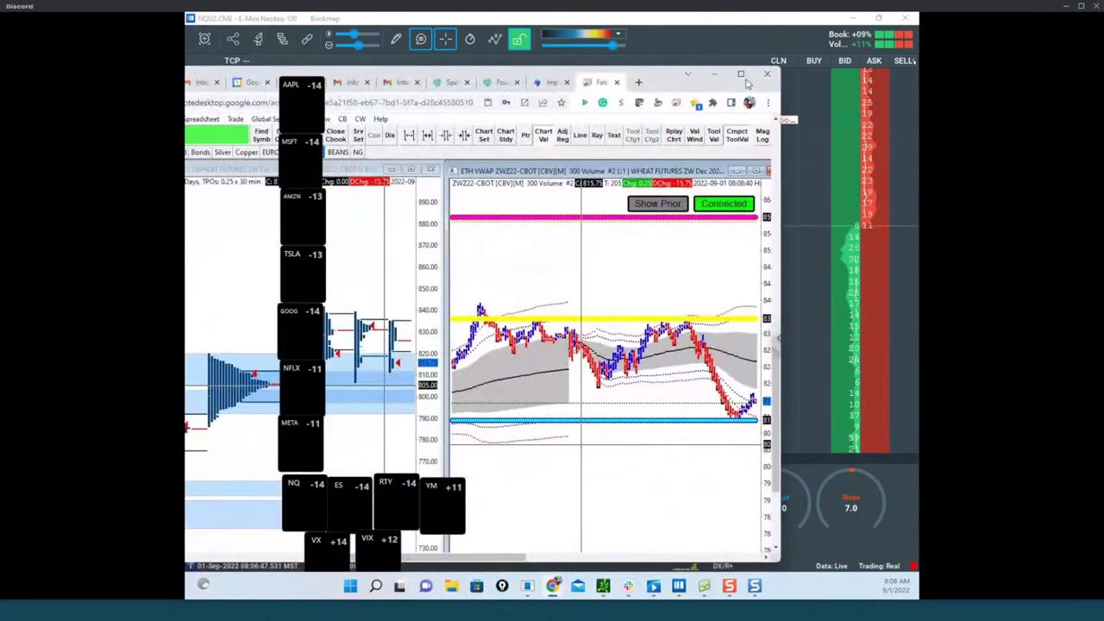
# Maximize the Chrome Remote Desktop window and display the NQ charts in place of Wheat.
pyautogui.click(740, 75)
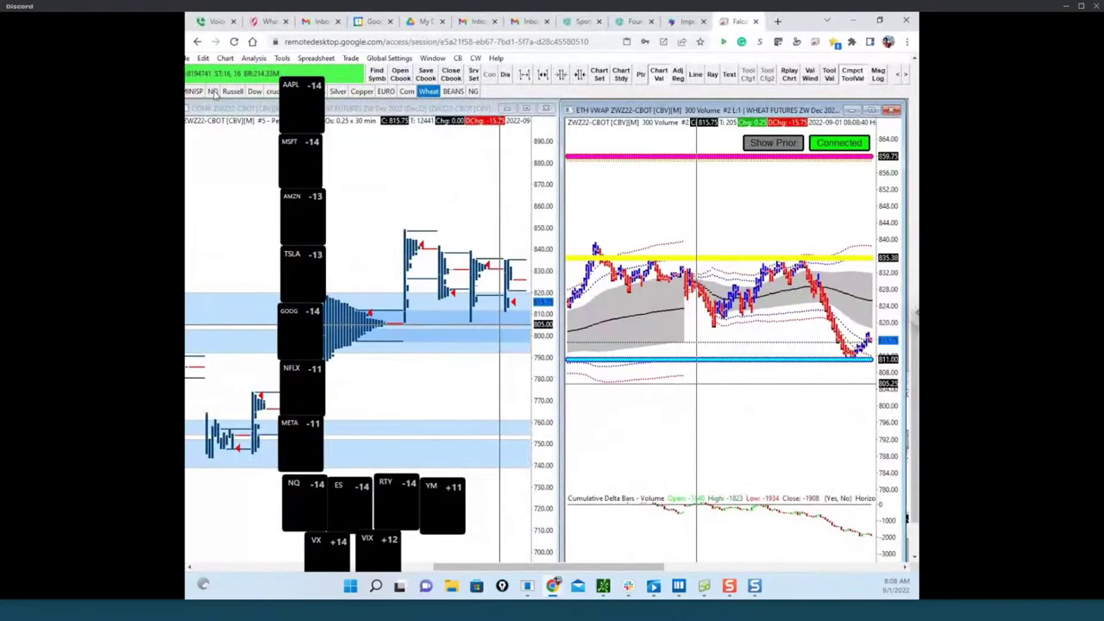
pyautogui.click(213, 91)
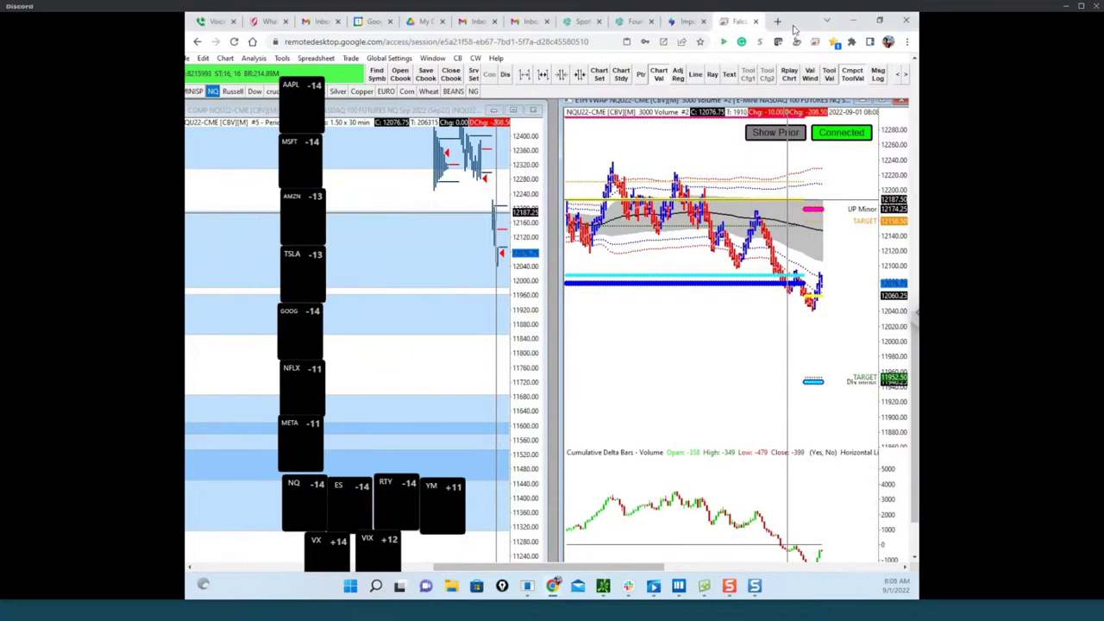
# Bring the thinkorswim /NQ hourly chart onto this screen, maximize it and sketch yellow arrows at the latest candles.
pyautogui.moveTo(186, 216); pyautogui.dragTo(628, 116)
pyautogui.click(668, 113)
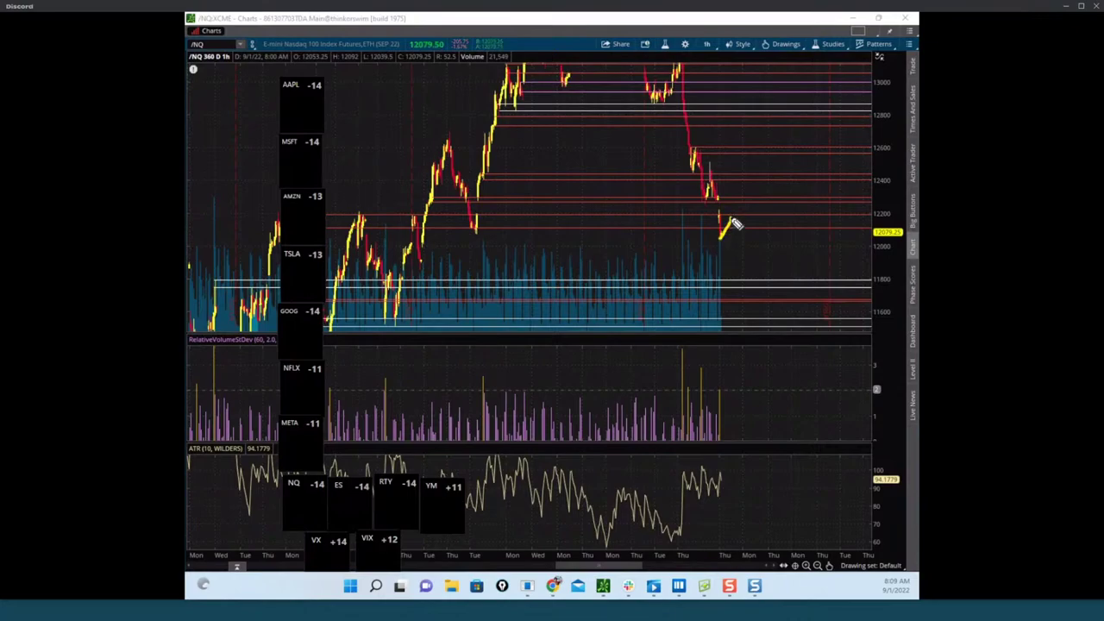
pyautogui.moveTo(722, 238); pyautogui.dragTo(777, 14)
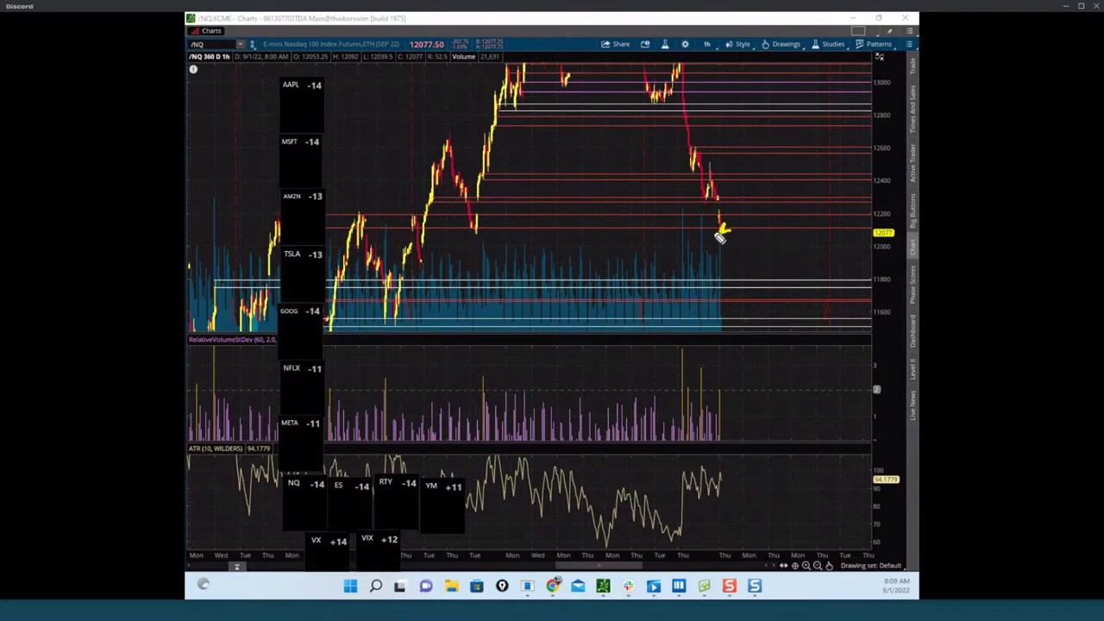
pyautogui.moveTo(720, 239); pyautogui.dragTo(734, 226)
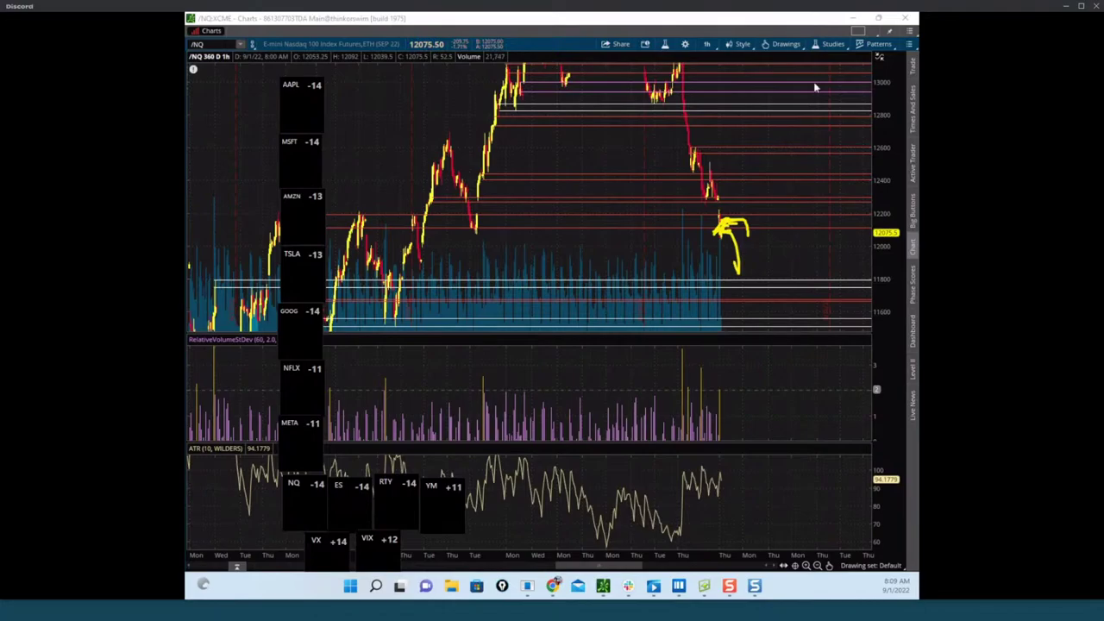
# Move the thinkorswim chart off this screen, return to Bookmap and show a wider time and price range around the black lines.
pyautogui.moveTo(785, 20); pyautogui.dragTo(186, 258)
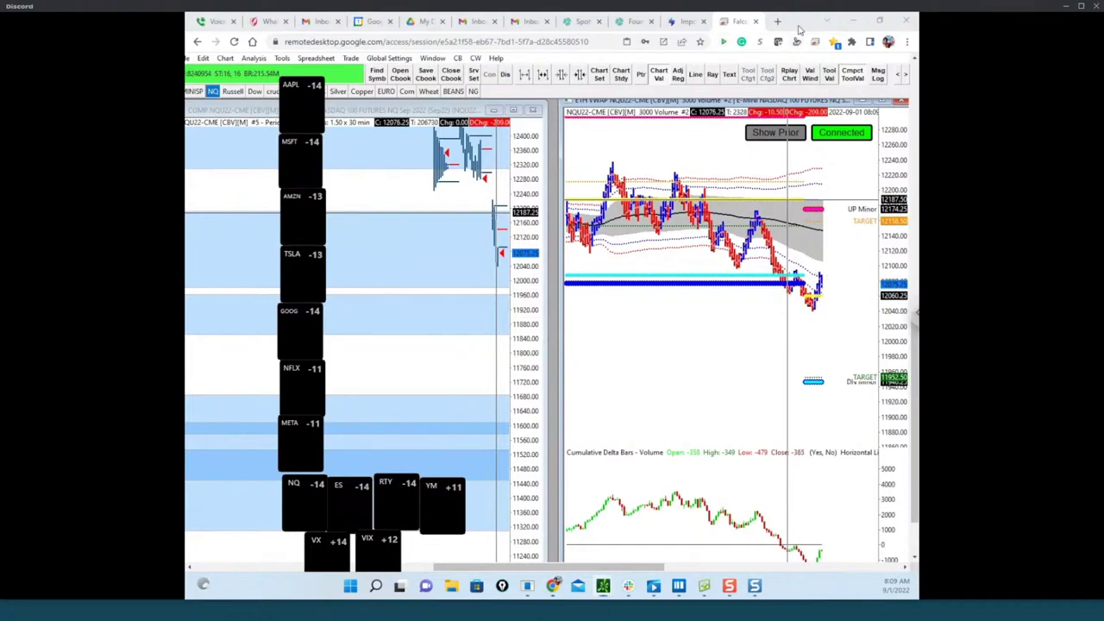
pyautogui.click(852, 19)
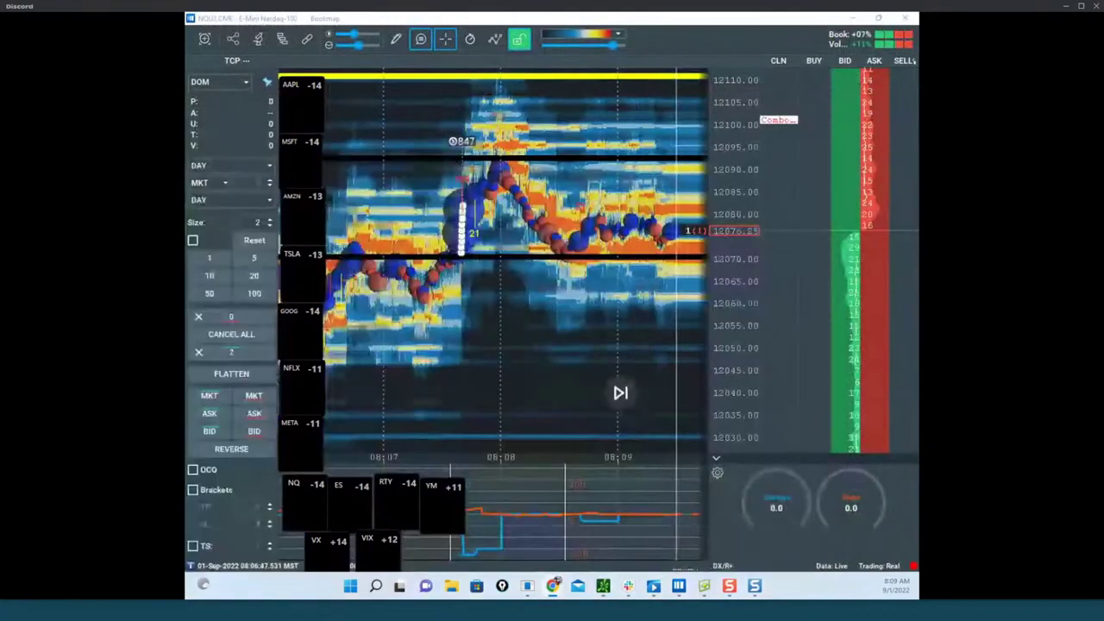
pyautogui.moveTo(642, 190); pyautogui.dragTo(476, 214)
pyautogui.scroll(-5, 604, 207)
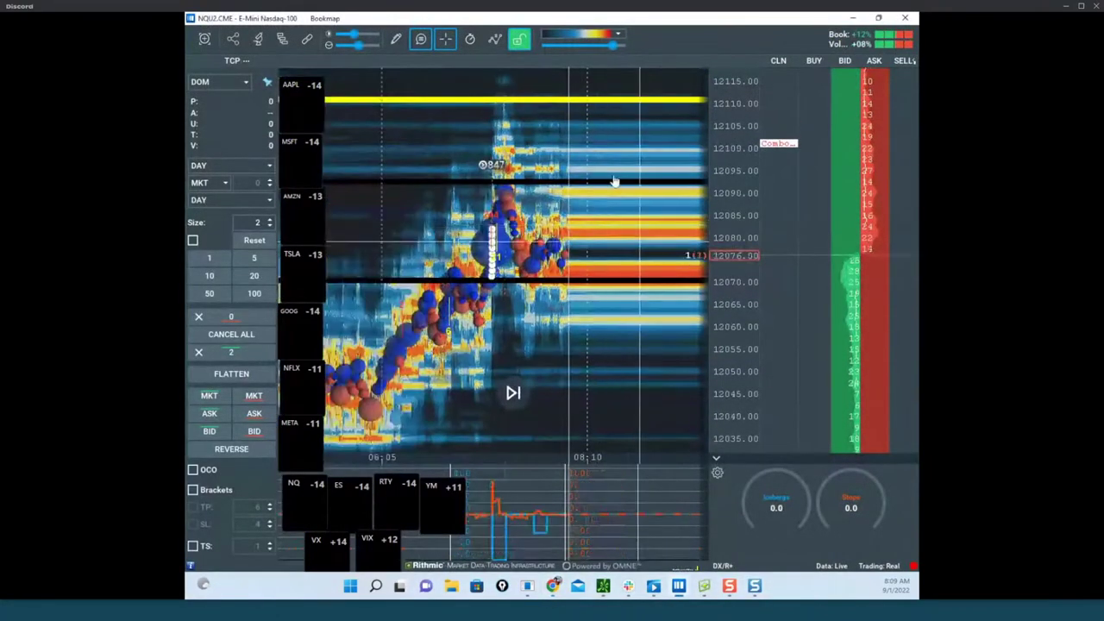
pyautogui.moveTo(604, 211); pyautogui.dragTo(603, 246)
pyautogui.moveTo(738, 274); pyautogui.dragTo(748, 236)
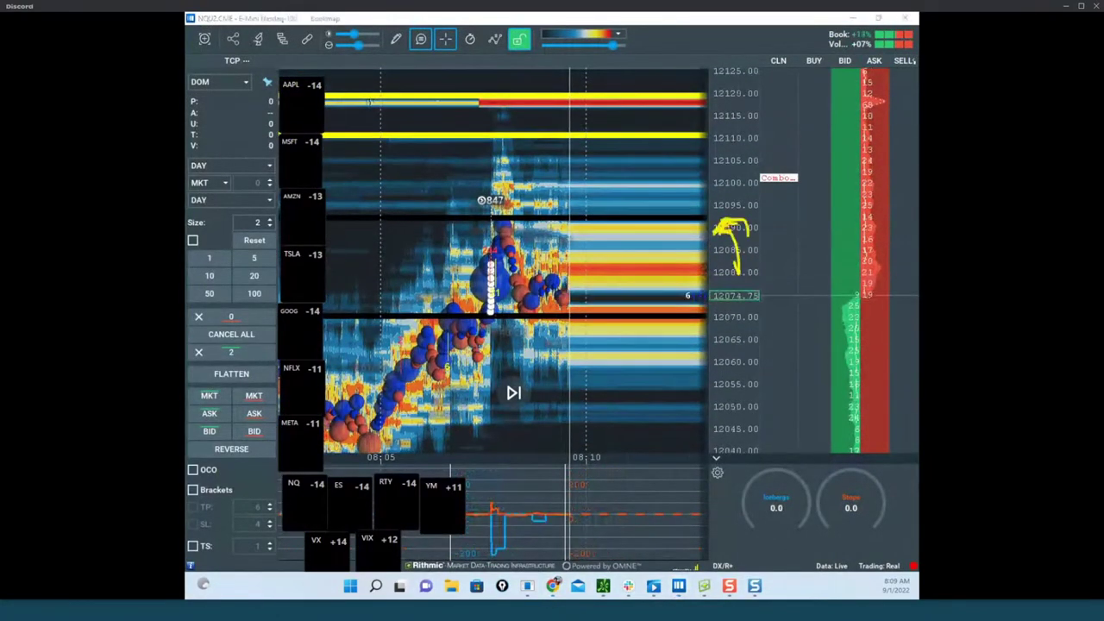
# Sketch yellow zigzag price paths above the upper black line and below the lower one, and clear the annotations.
pyautogui.moveTo(538, 215)
pyautogui.mouseDown()
pyautogui.moveTo(616, 94)
pyautogui.moveTo(667, 233)
pyautogui.moveTo(700, 71)
pyautogui.mouseUp()
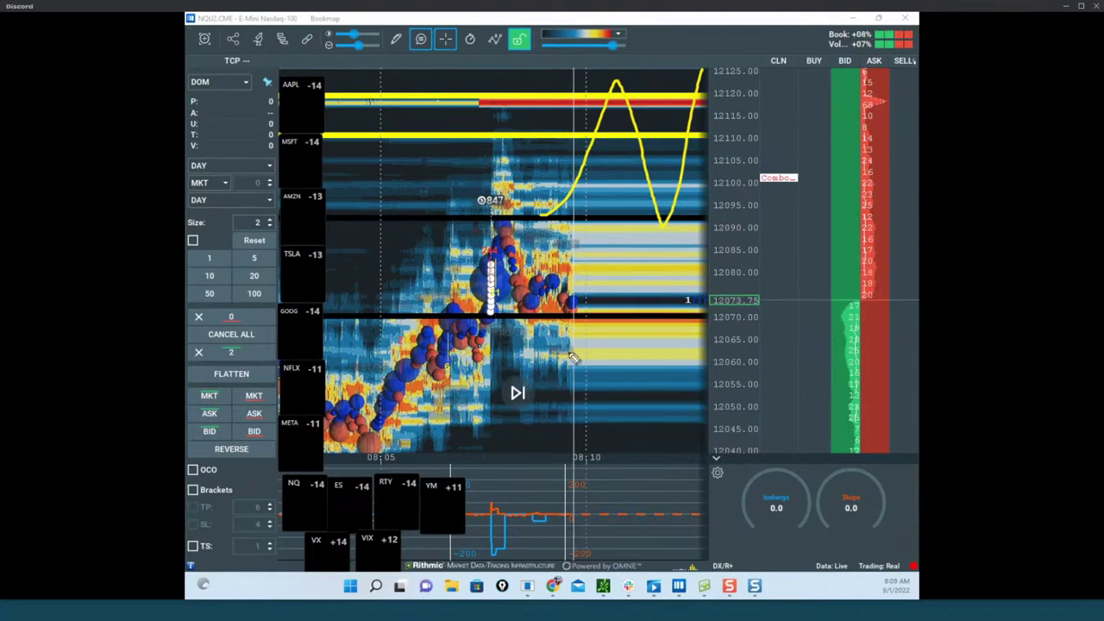
pyautogui.moveTo(537, 313)
pyautogui.mouseDown()
pyautogui.moveTo(574, 458)
pyautogui.moveTo(647, 406)
pyautogui.moveTo(651, 440)
pyautogui.mouseUp()
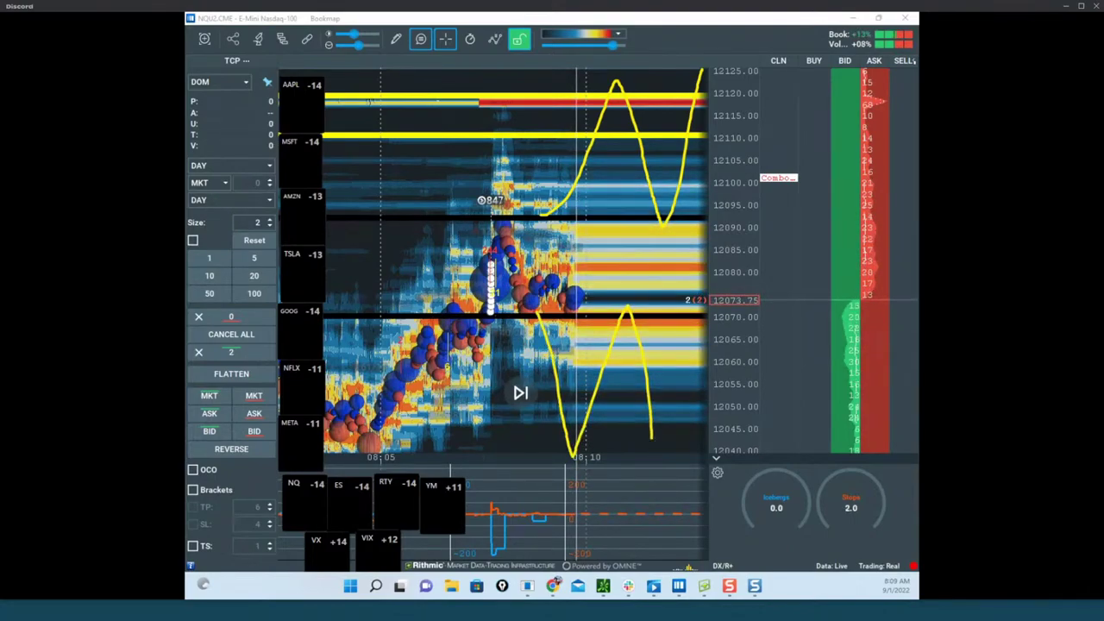
pyautogui.press('Escape')
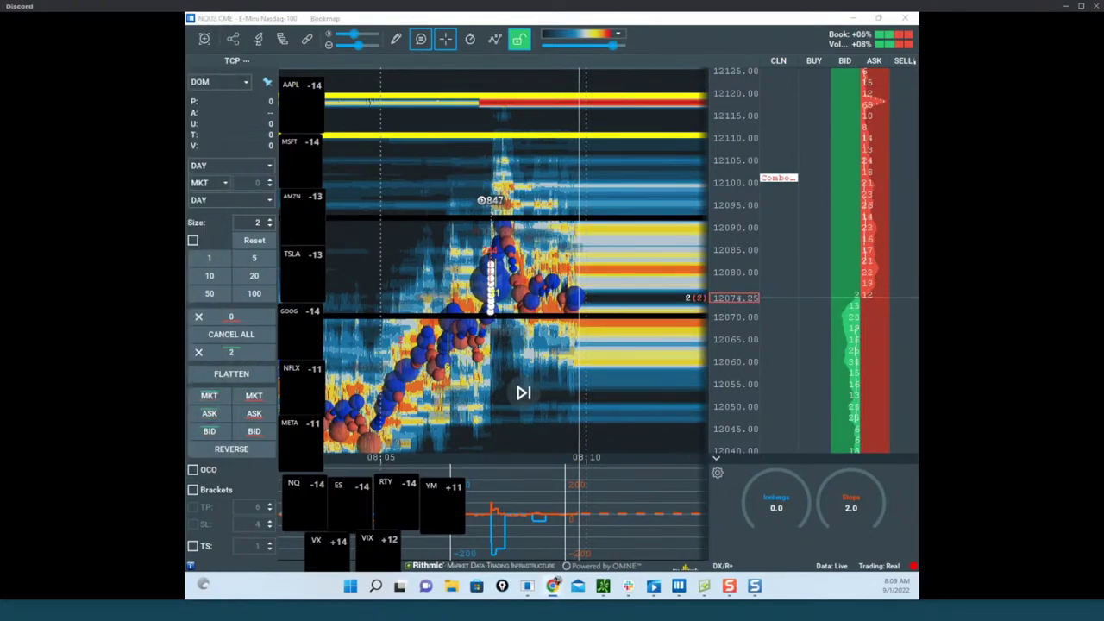
# Bring the thinkorswim /NQ chart back onto this screen and maximize it.
pyautogui.moveTo(187, 142); pyautogui.dragTo(577, 121)
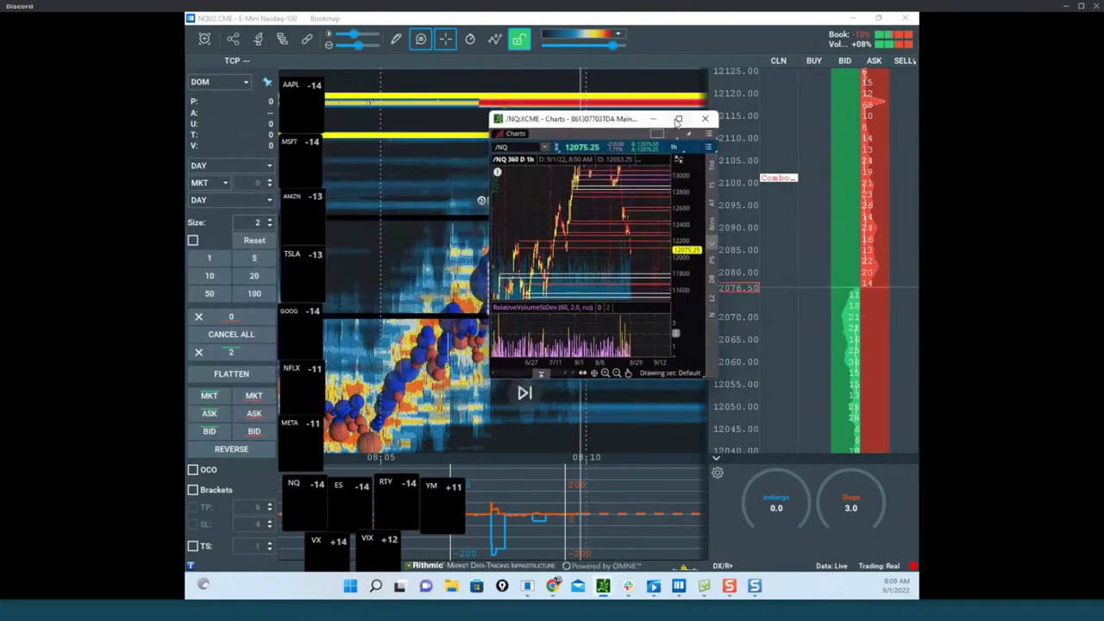
pyautogui.click(678, 119)
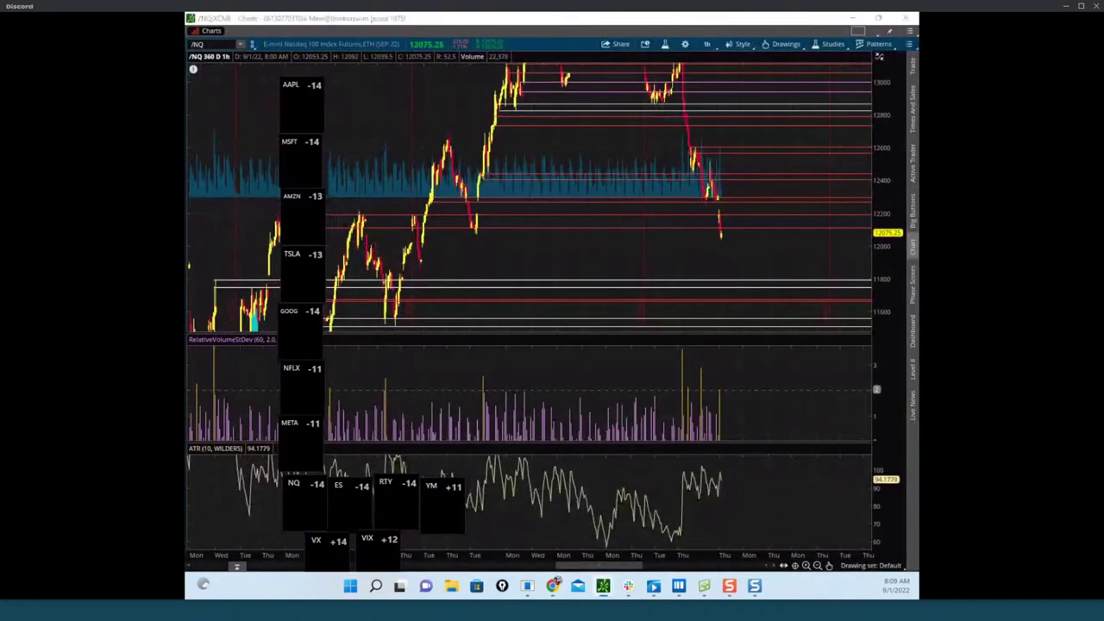
# Switch from the thinkorswim /NQ chart back to the Bookmap NQU2 heatmap and show a wider price range around the black lines.
pyautogui.press('Delete')
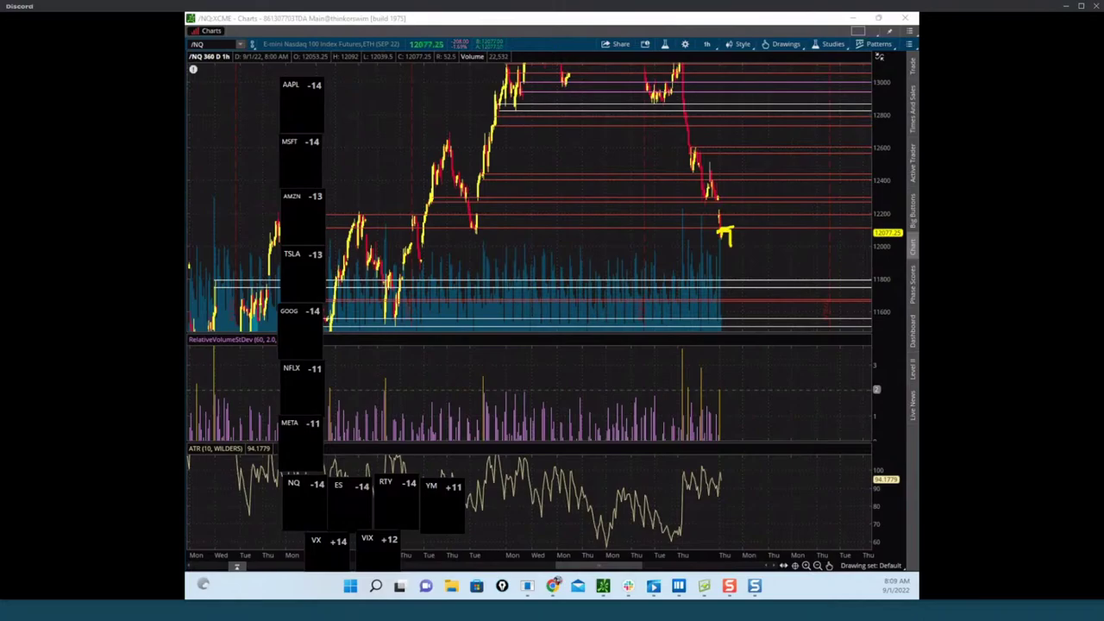
pyautogui.hotkey('alt', 'Tab')
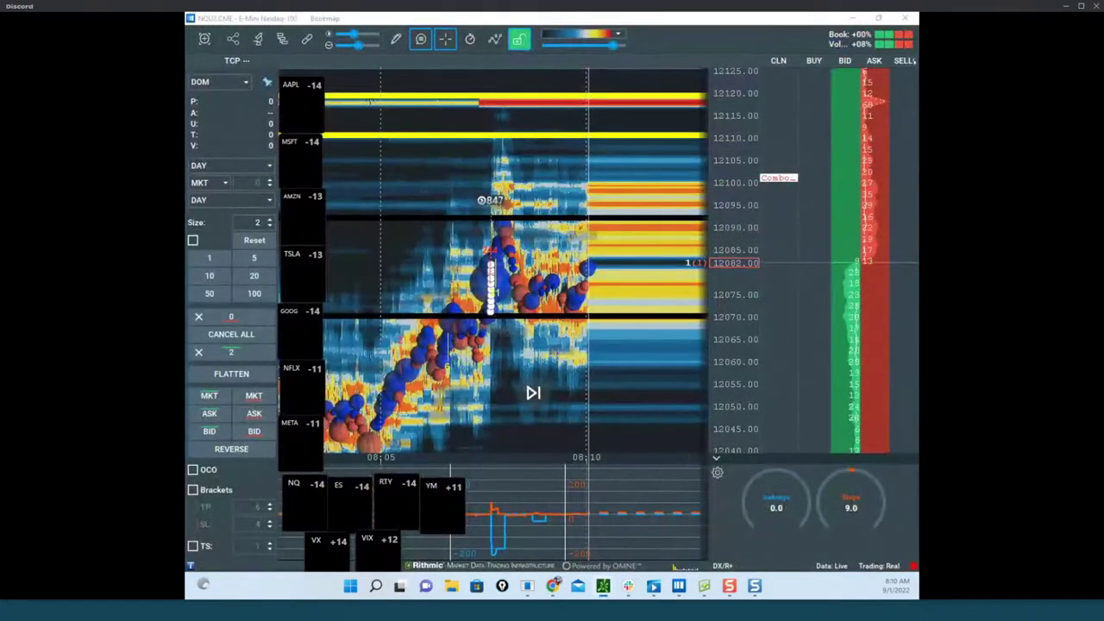
pyautogui.click(570, 176)
pyautogui.scroll(-3, 567, 175)
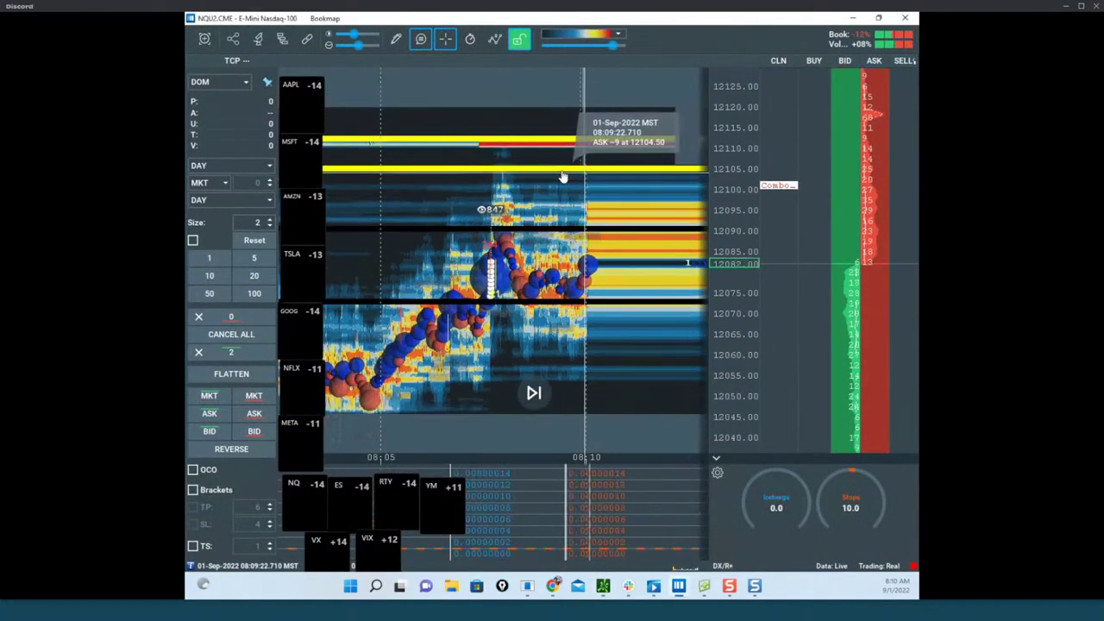
pyautogui.scroll(-2, 561, 171)
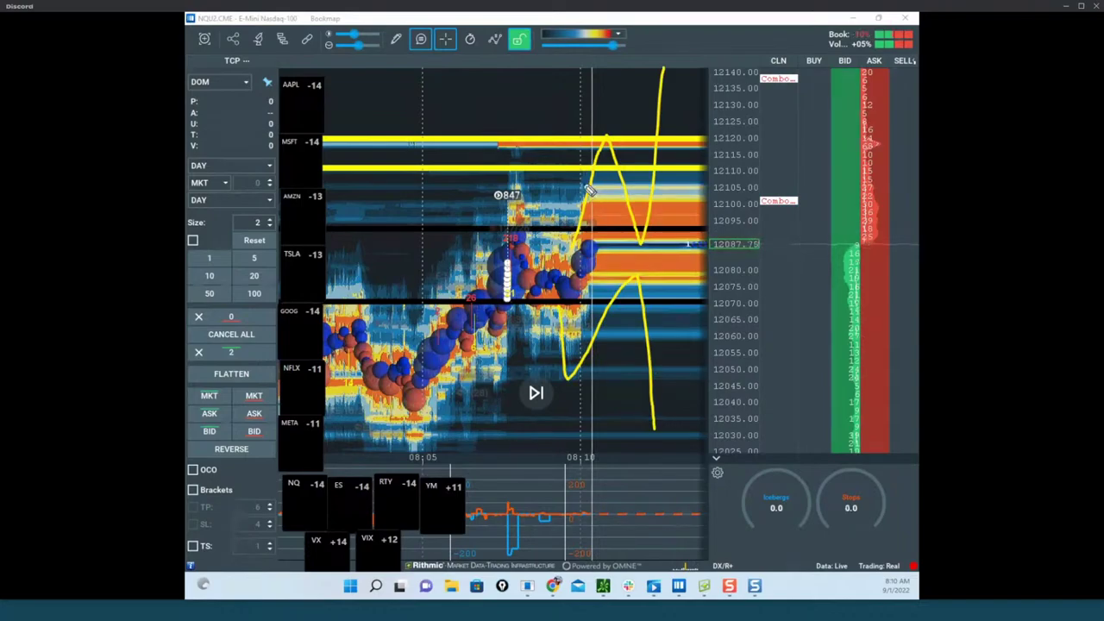
# Sketch yellow price paths leaving the black-line range and one retesting the upper line before rising, clearing the annotations after each sketch.
pyautogui.moveTo(707, 82); pyautogui.dragTo(759, 32)
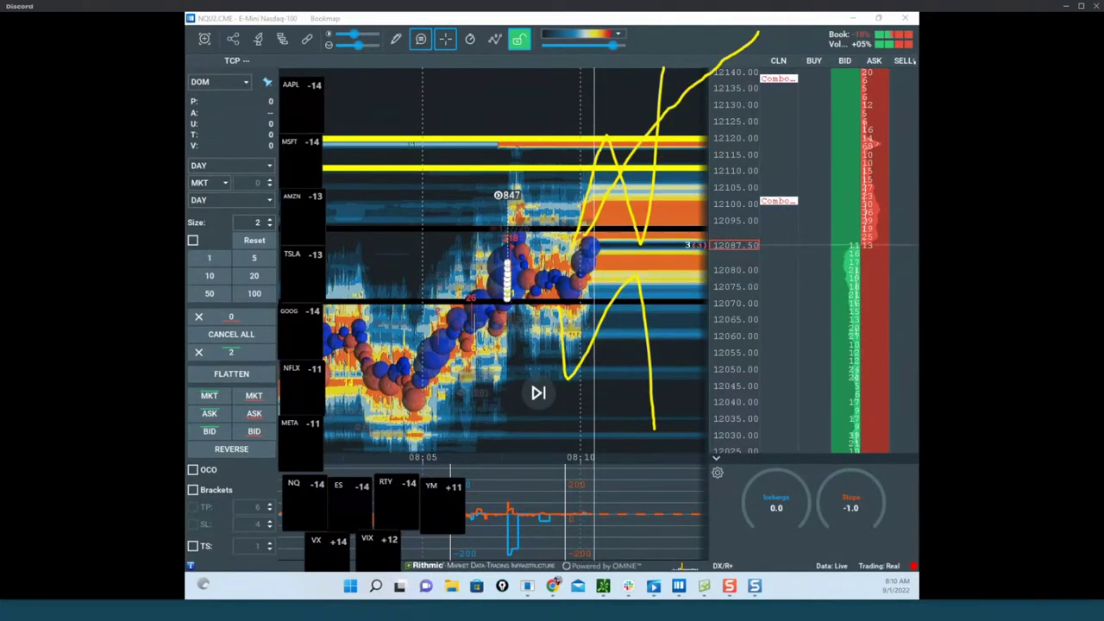
pyautogui.press('Escape')
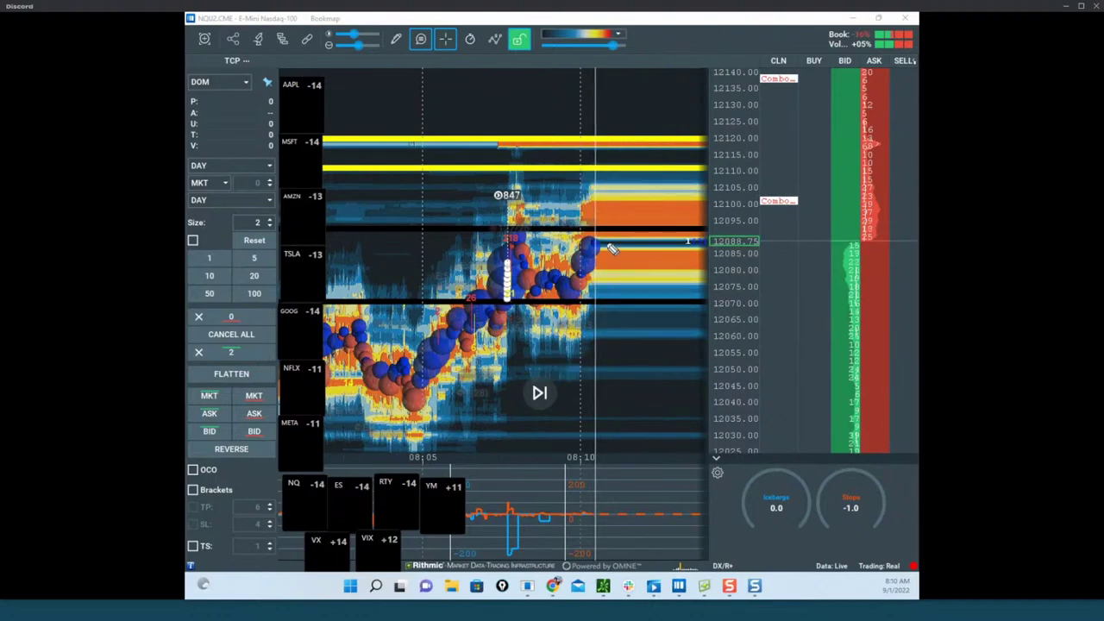
pyautogui.moveTo(604, 228)
pyautogui.mouseDown()
pyautogui.moveTo(669, 152)
pyautogui.moveTo(665, 168)
pyautogui.moveTo(690, 198)
pyautogui.moveTo(752, 31)
pyautogui.mouseUp()
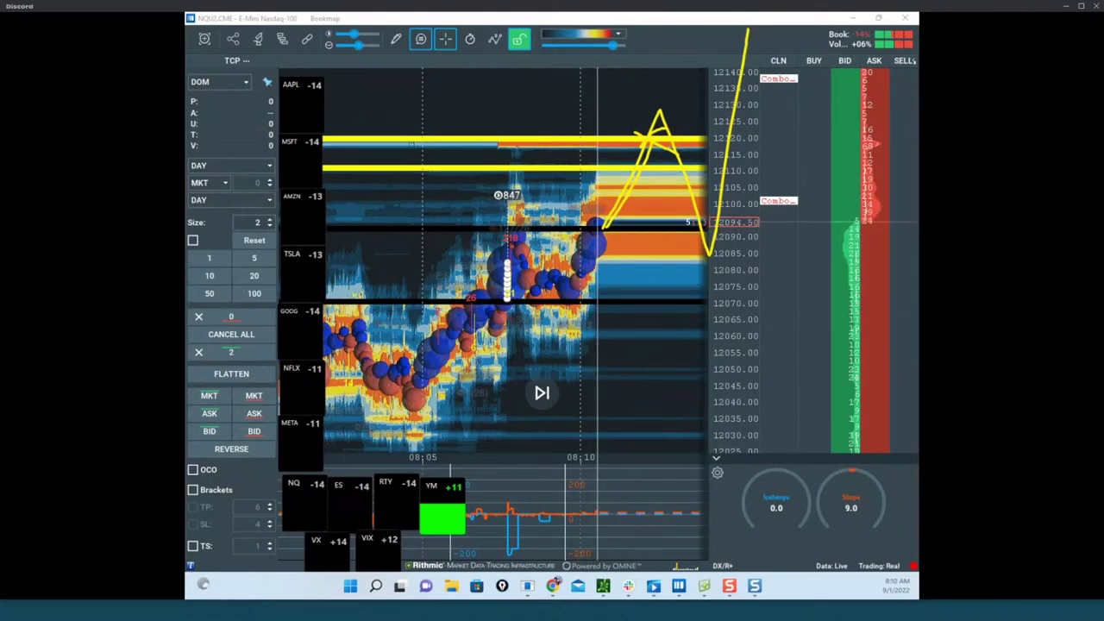
pyautogui.press('Escape')
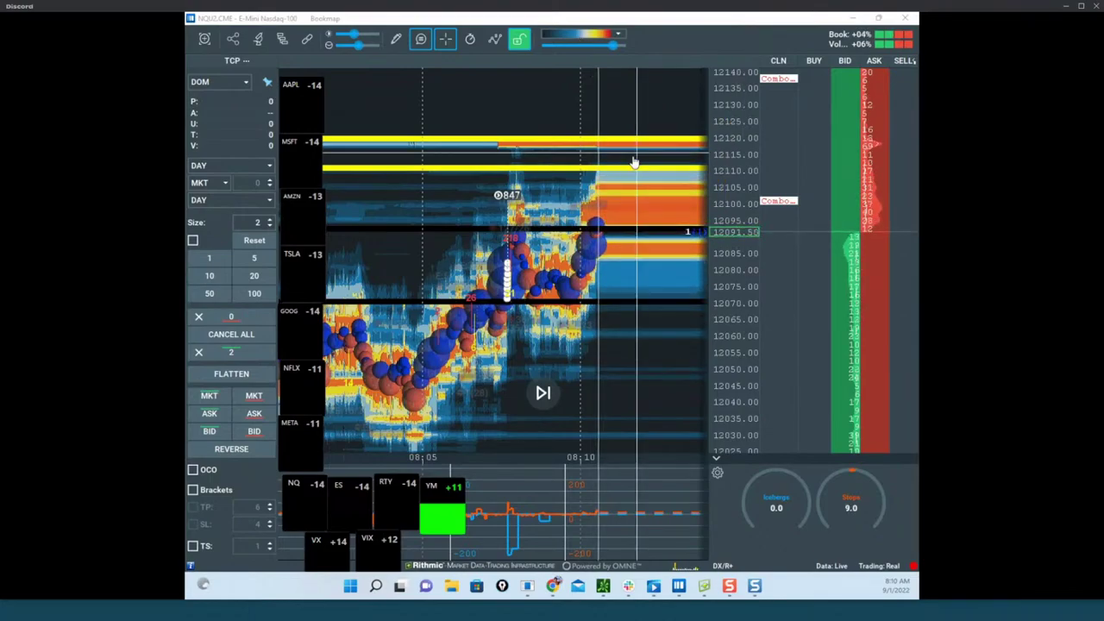
# Bring the Bookmap ESU2 heatmap window onto this screen and maximize it.
pyautogui.moveTo(631, 160); pyautogui.dragTo(557, 157)
pyautogui.scroll(-2, 682, 160)
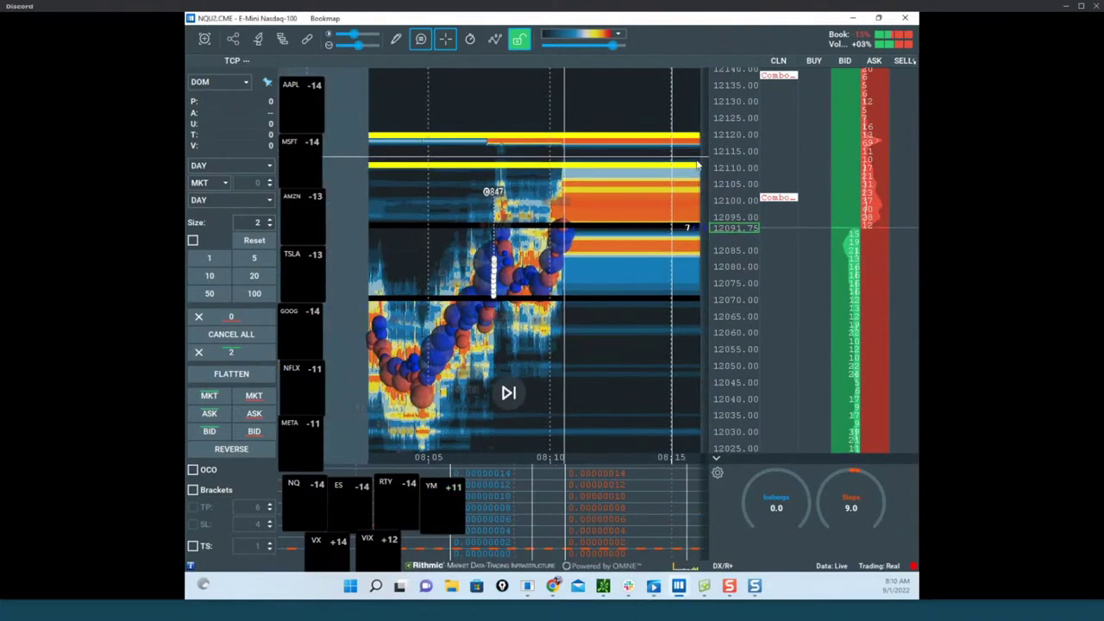
pyautogui.scroll(-2, 724, 165)
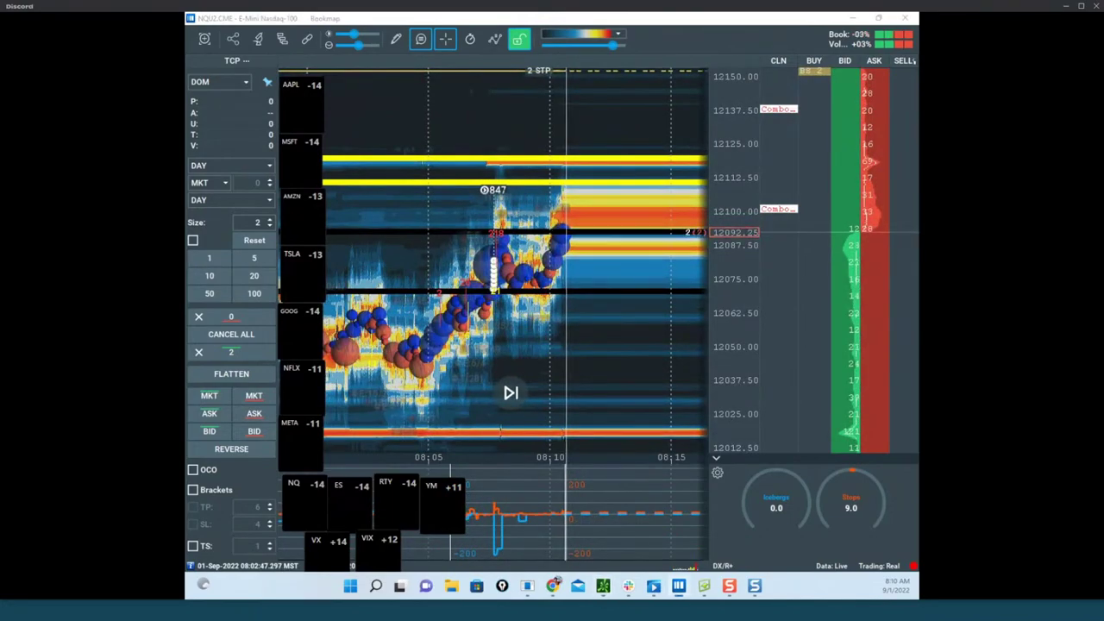
pyautogui.moveTo(186, 129); pyautogui.dragTo(680, 57)
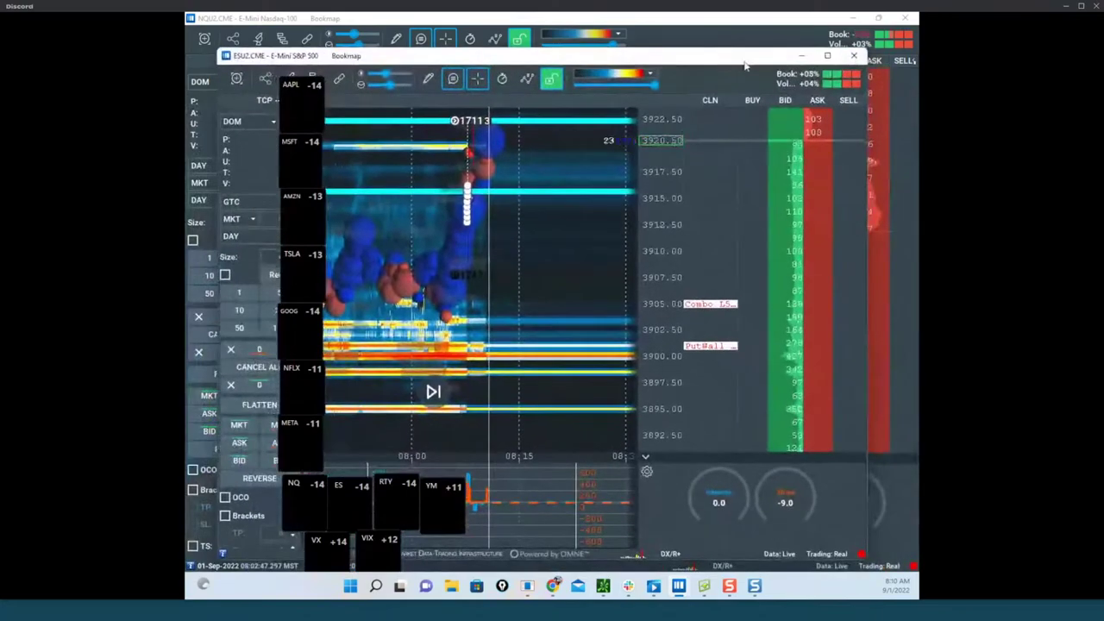
pyautogui.click(828, 57)
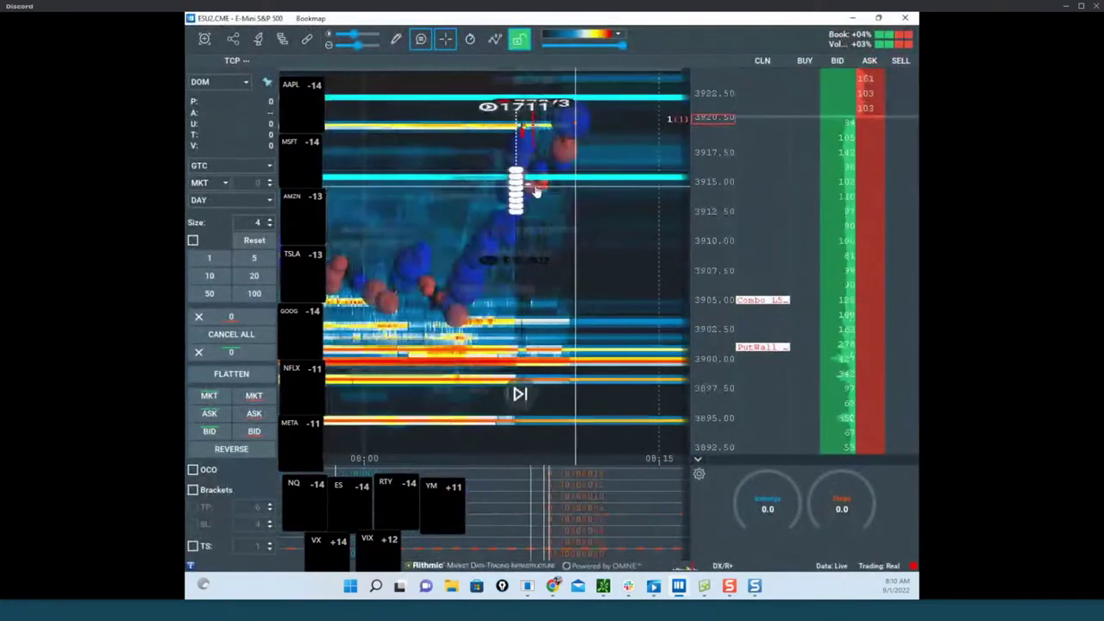
# Sketch yellow boundary lines and a price path around the ES iceberg move, circle its indicator spike below, and clear the annotations.
pyautogui.scroll(5, 546, 190)
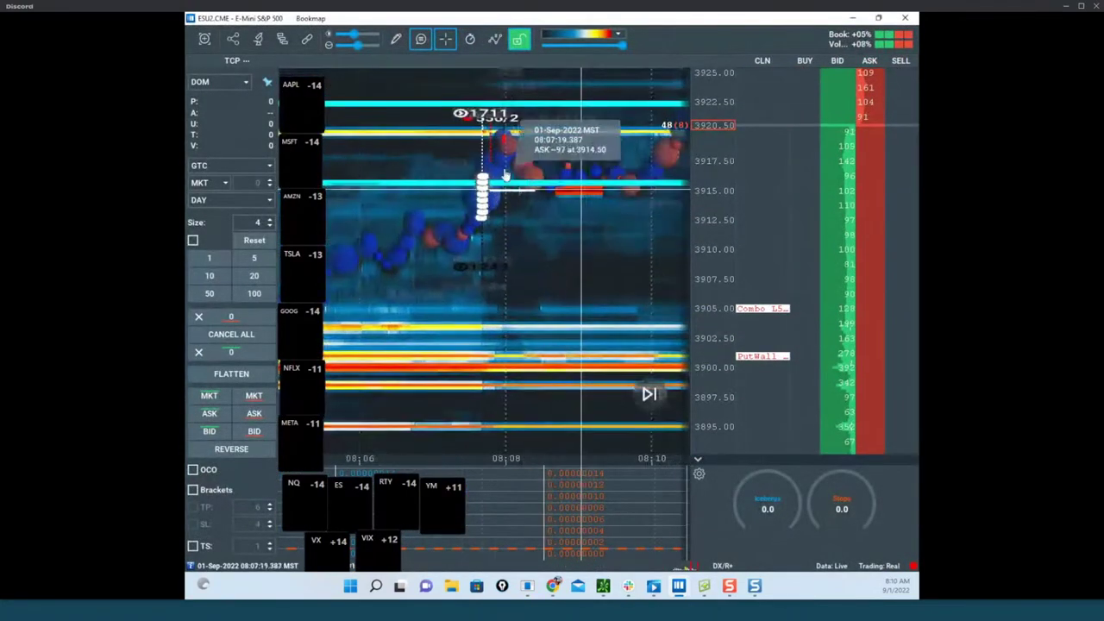
pyautogui.scroll(-2, 719, 148)
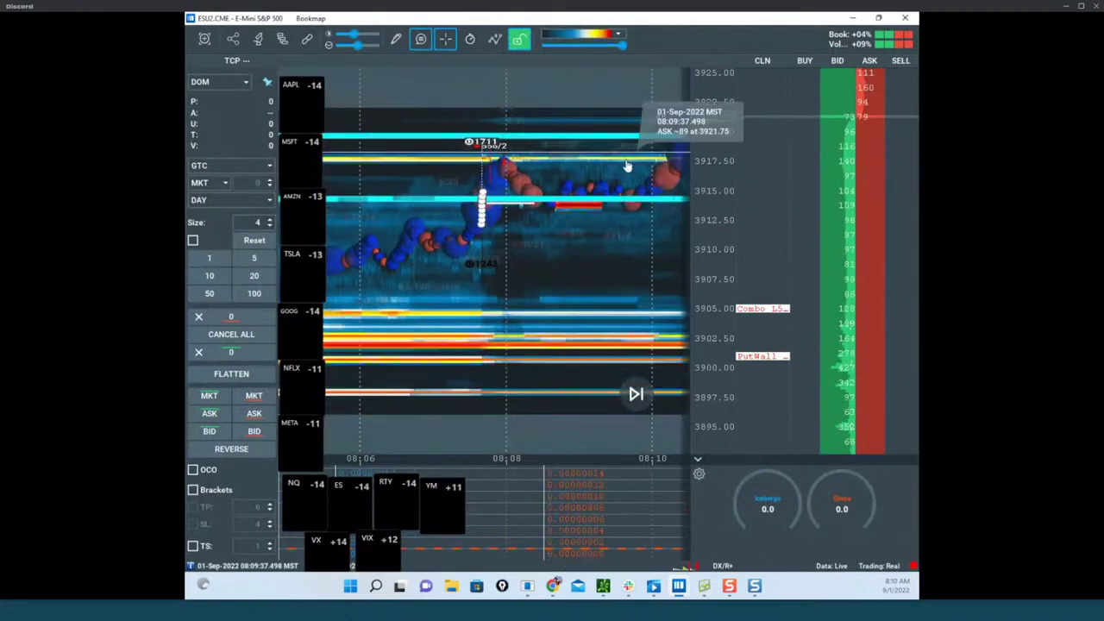
pyautogui.scroll(-4, 552, 174)
pyautogui.scroll(-3, 541, 176)
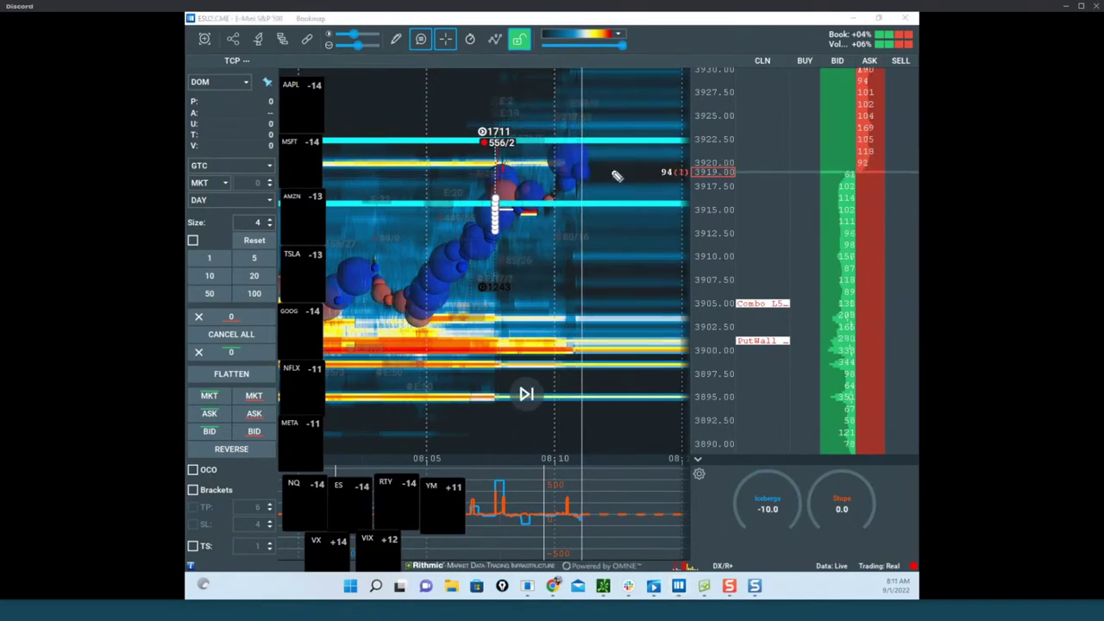
pyautogui.moveTo(440, 241); pyautogui.dragTo(606, 226)
pyautogui.moveTo(478, 223)
pyautogui.mouseDown()
pyautogui.moveTo(595, 210)
pyautogui.moveTo(640, 118)
pyautogui.mouseUp()
pyautogui.moveTo(517, 179); pyautogui.dragTo(591, 229)
pyautogui.moveTo(499, 469)
pyautogui.mouseDown()
pyautogui.moveTo(514, 518)
pyautogui.moveTo(546, 504)
pyautogui.mouseUp()
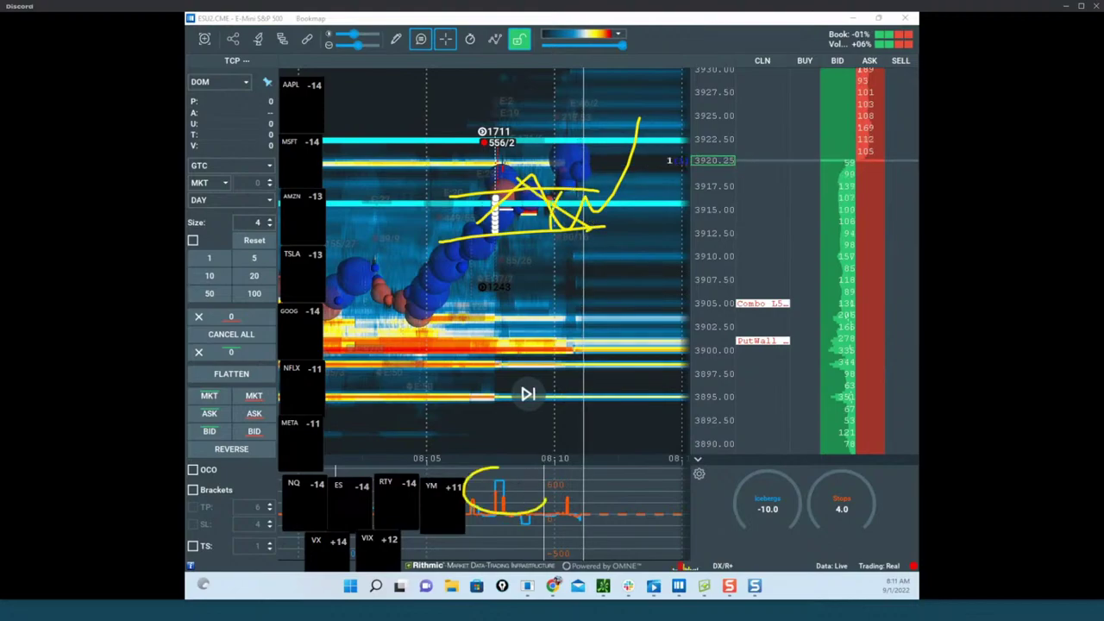
pyautogui.press('Escape')
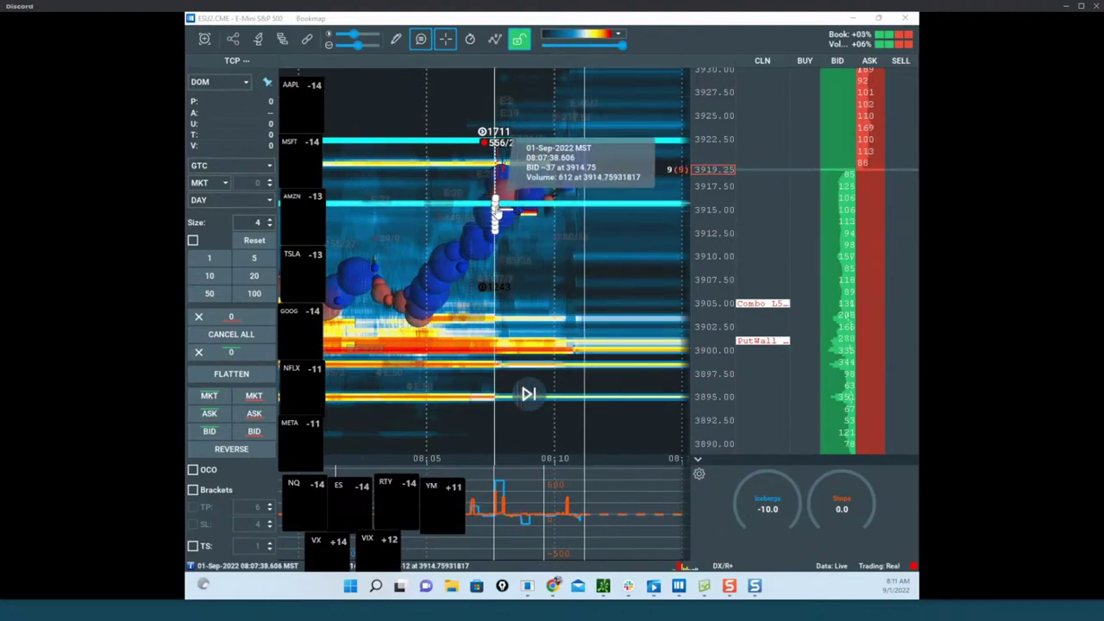
# Show a wider ES price range around the iceberg, and move the ESU2 window off this screen to return to the NQU2 heatmap.
pyautogui.click(596, 202)
pyautogui.scroll(-3, 597, 202)
pyautogui.scroll(-5, 572, 232)
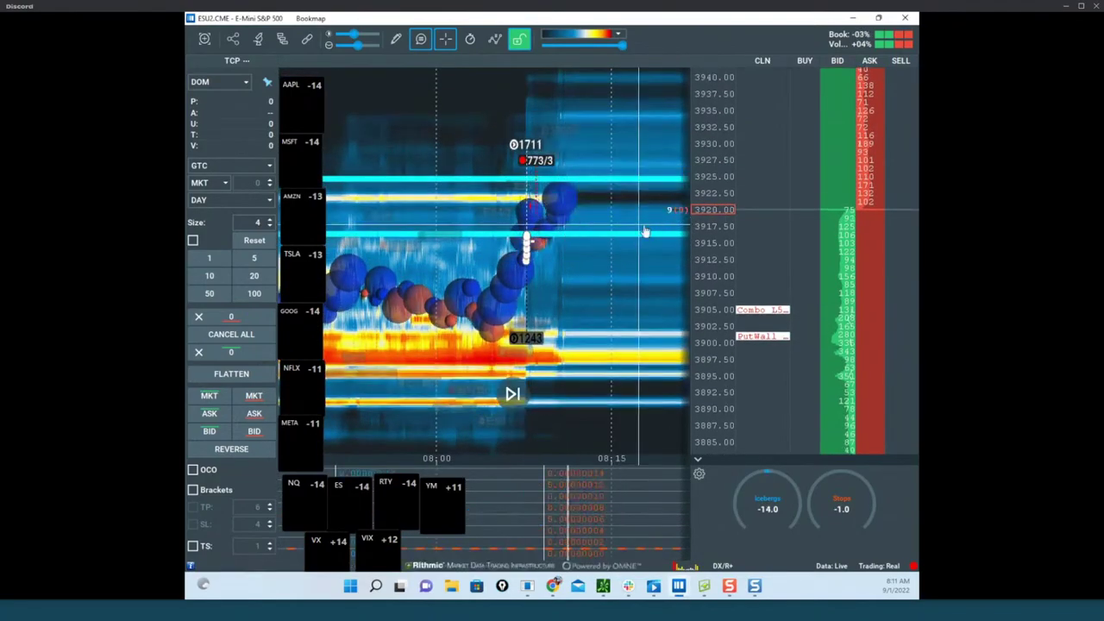
pyautogui.scroll(2, 645, 232)
pyautogui.moveTo(660, 24); pyautogui.dragTo(355, 595)
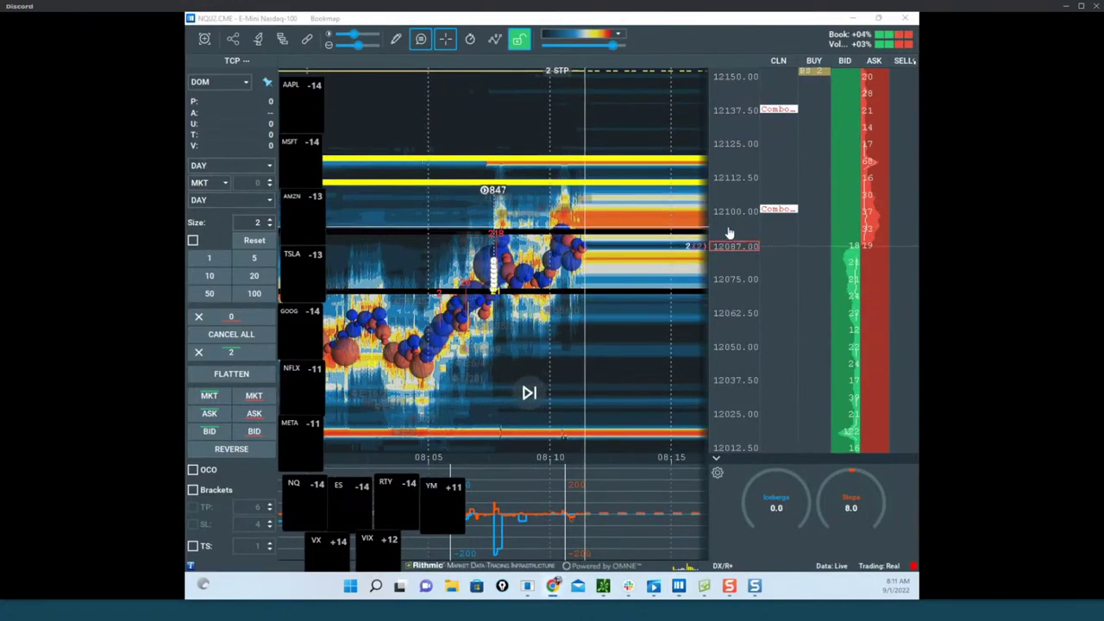
pyautogui.scroll(1, 729, 221)
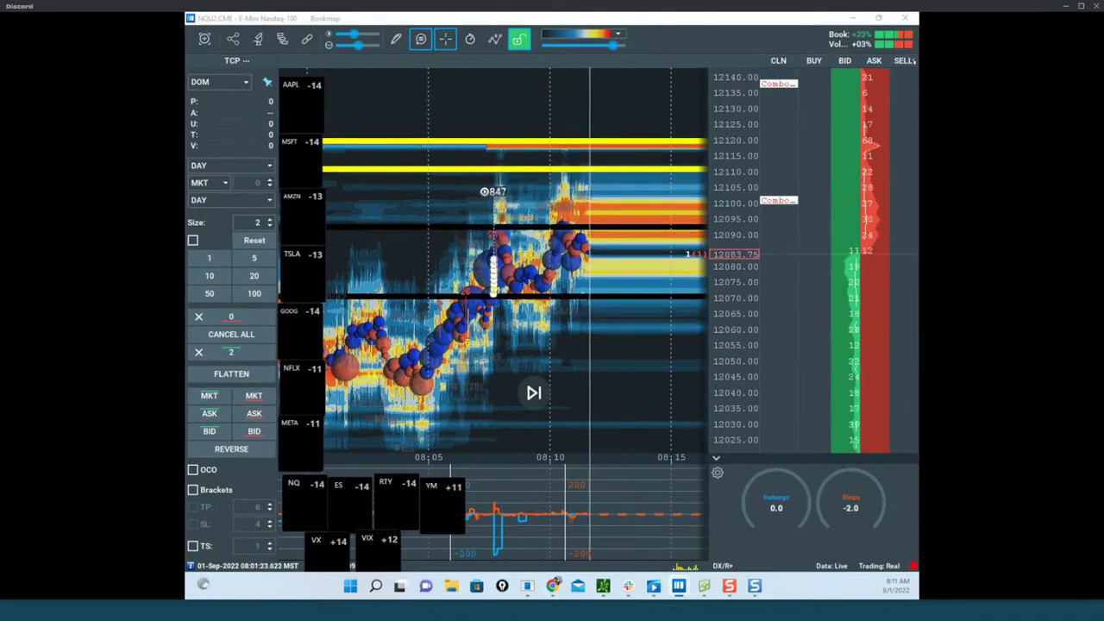
# Bring the ESU2 heatmap window back onto this screen and maximize it.
pyautogui.moveTo(185, 83); pyautogui.dragTo(576, 62)
pyautogui.click(848, 56)
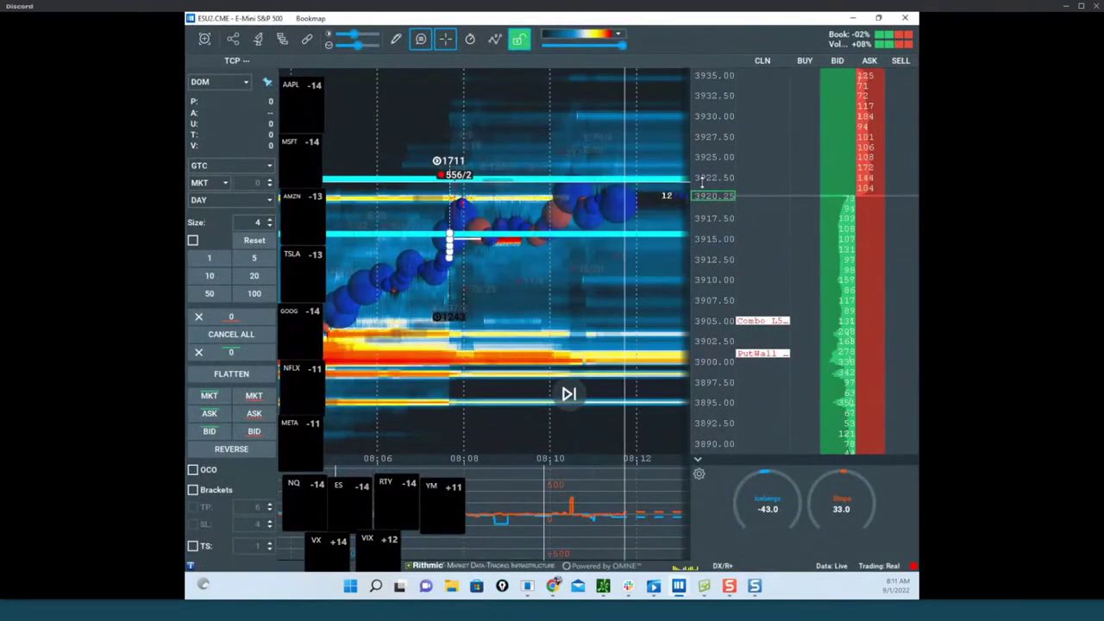
# Circle the ES iceberg near 08:07:40 in yellow, link it to its indicator block, sketch level lines around it, and clear the annotations.
pyautogui.moveTo(555, 188); pyautogui.dragTo(608, 194)
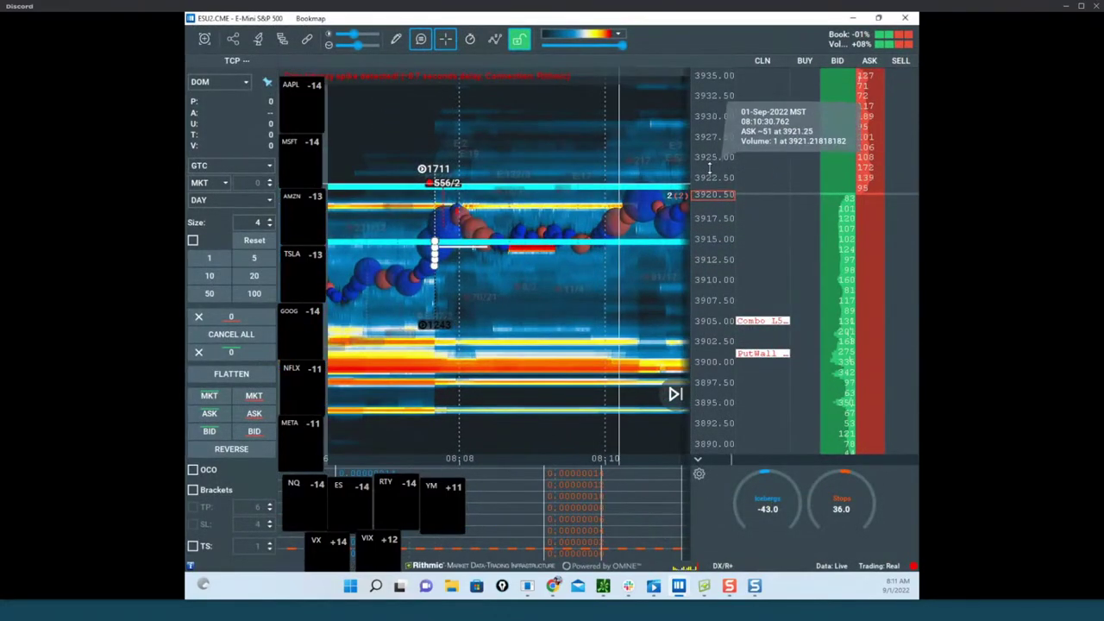
pyautogui.scroll(3, 708, 167)
pyautogui.scroll(4, 466, 190)
pyautogui.scroll(-5, 541, 191)
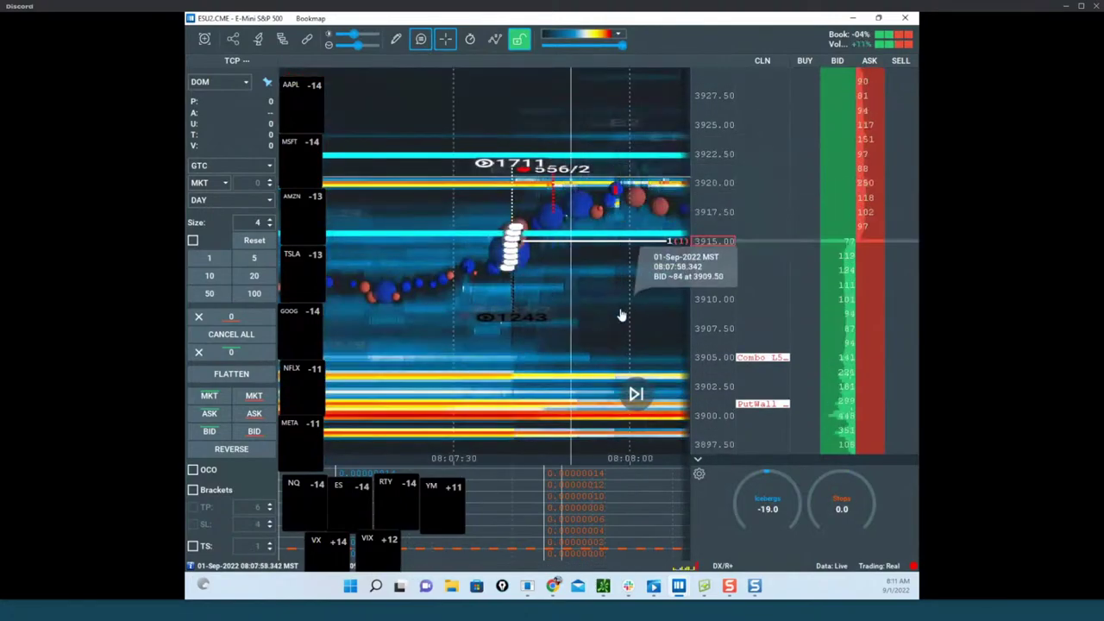
pyautogui.scroll(2, 601, 350)
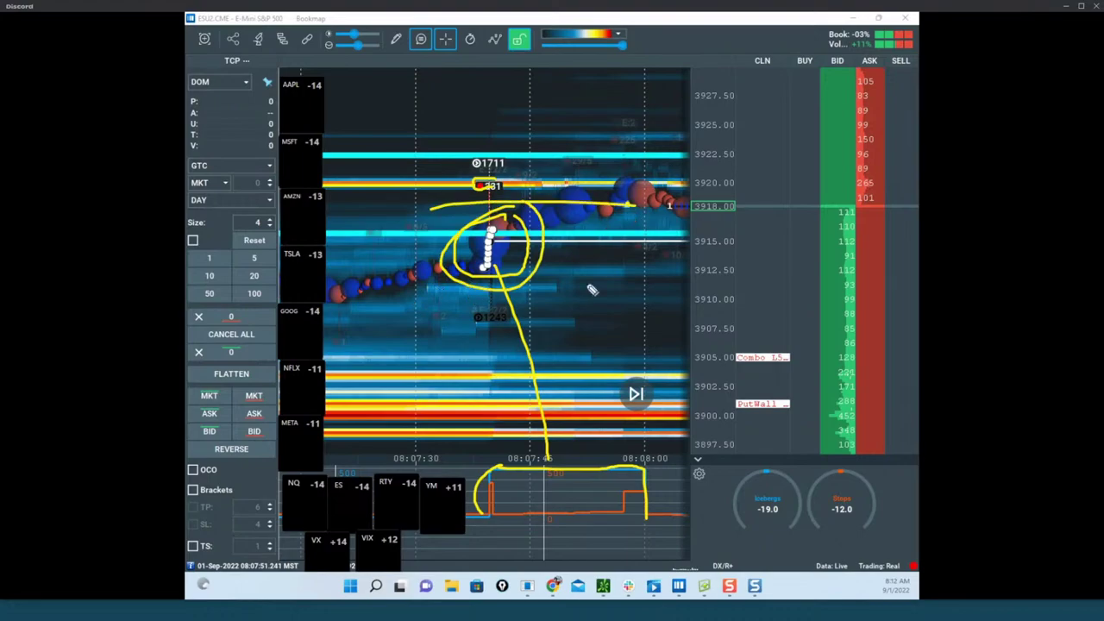
pyautogui.moveTo(408, 296); pyautogui.dragTo(697, 259)
pyautogui.press('Escape')
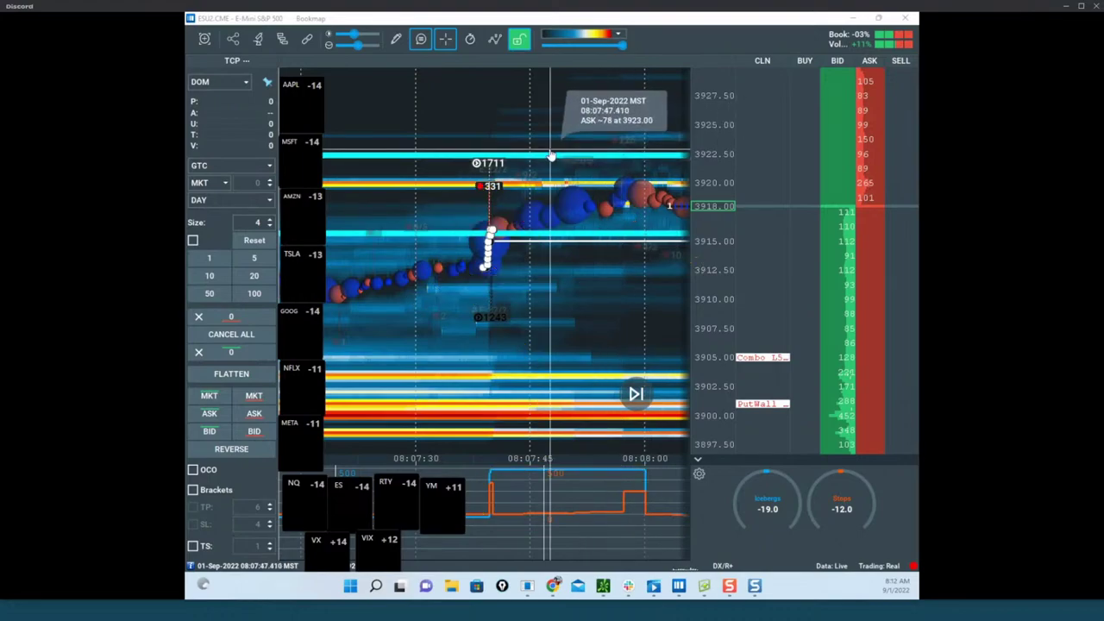
# Review the ES price action following the iceberg and move the ESU2 window off this screen to return to the Nasdaq heatmap.
pyautogui.scroll(-5, 552, 162)
pyautogui.moveTo(552, 162)
pyautogui.mouseDown()
pyautogui.moveTo(538, 180)
pyautogui.moveTo(564, 184)
pyautogui.moveTo(559, 195)
pyautogui.mouseUp()
pyautogui.scroll(-5, 559, 196)
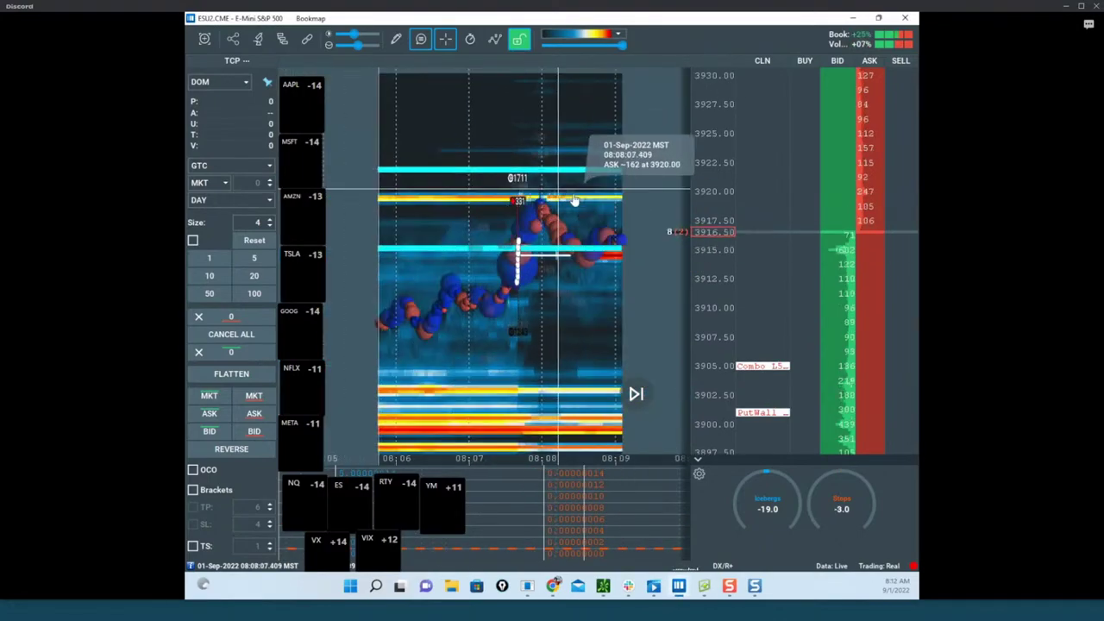
pyautogui.scroll(-5, 533, 177)
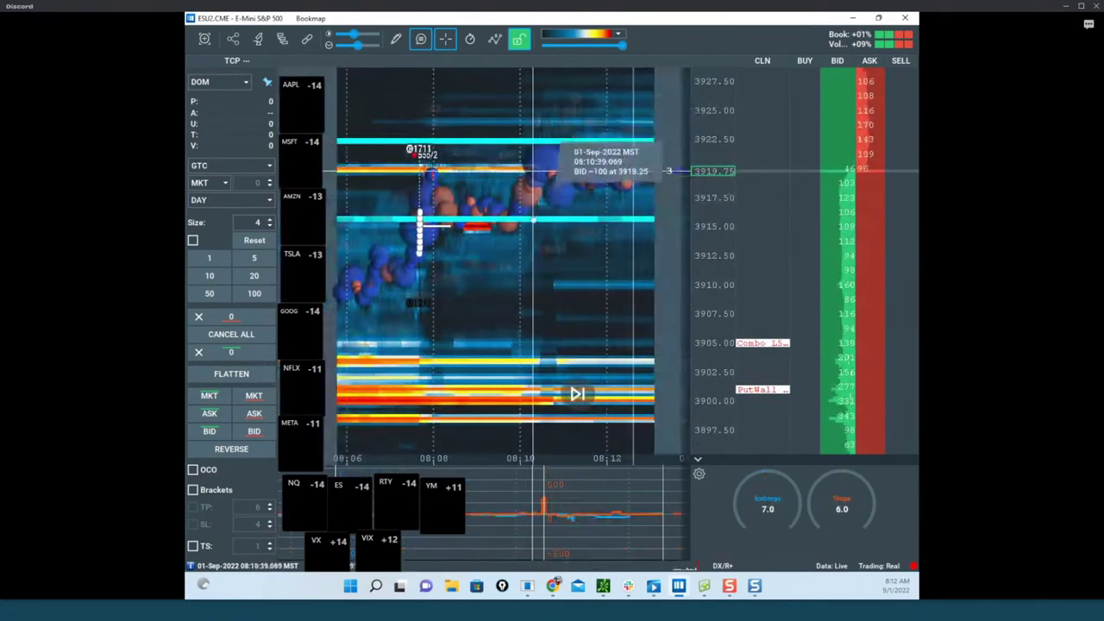
pyautogui.moveTo(425, 245)
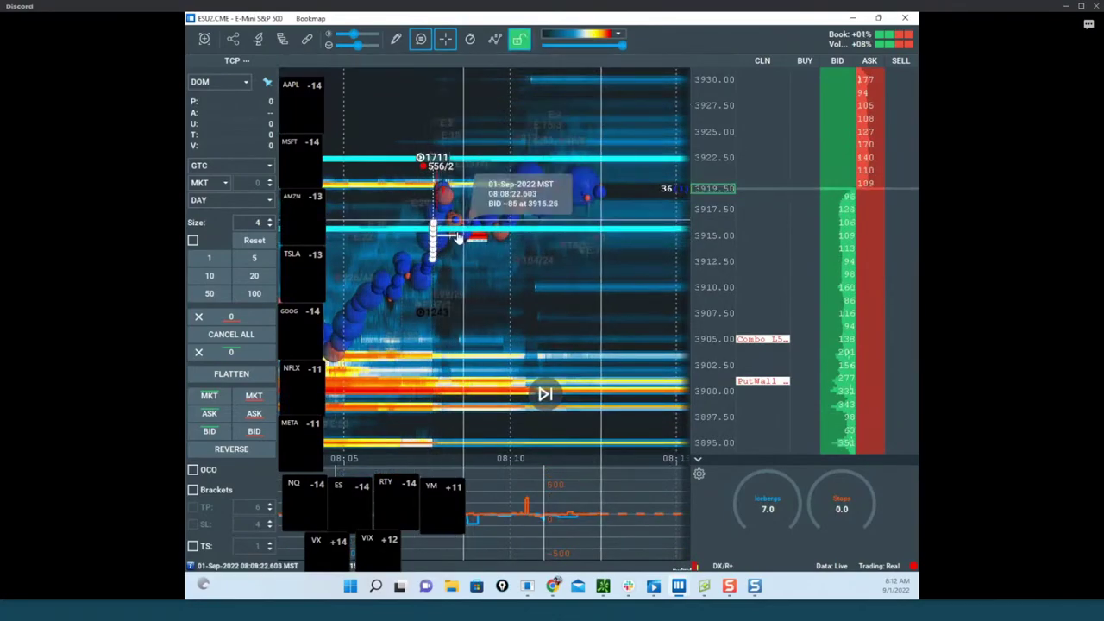
pyautogui.moveTo(529, 19); pyautogui.dragTo(654, 30)
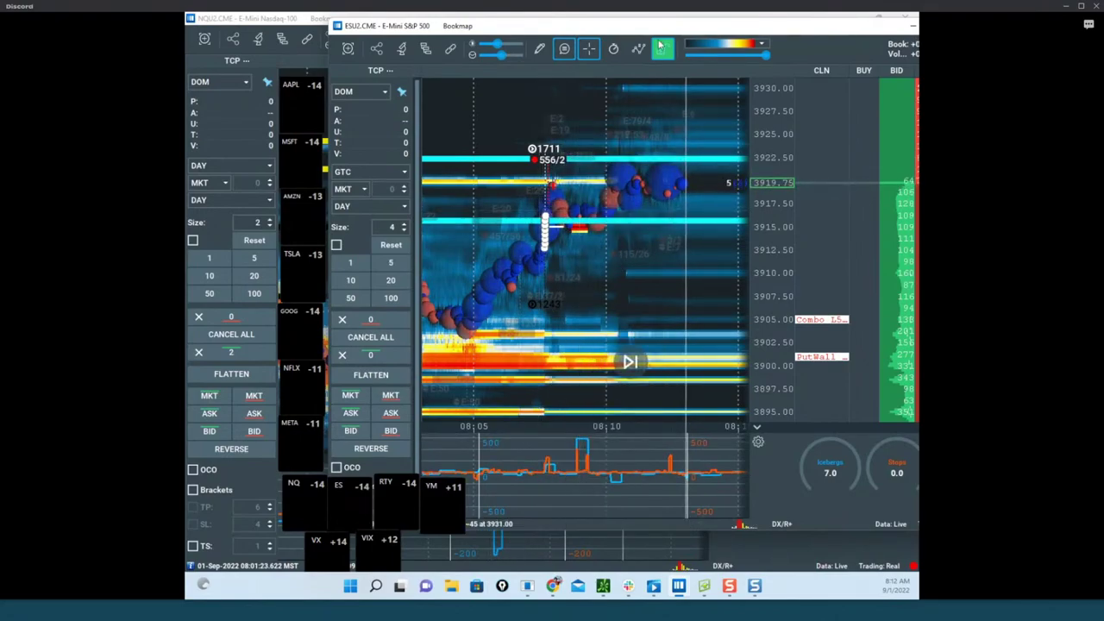
pyautogui.moveTo(658, 34); pyautogui.dragTo(2, 117)
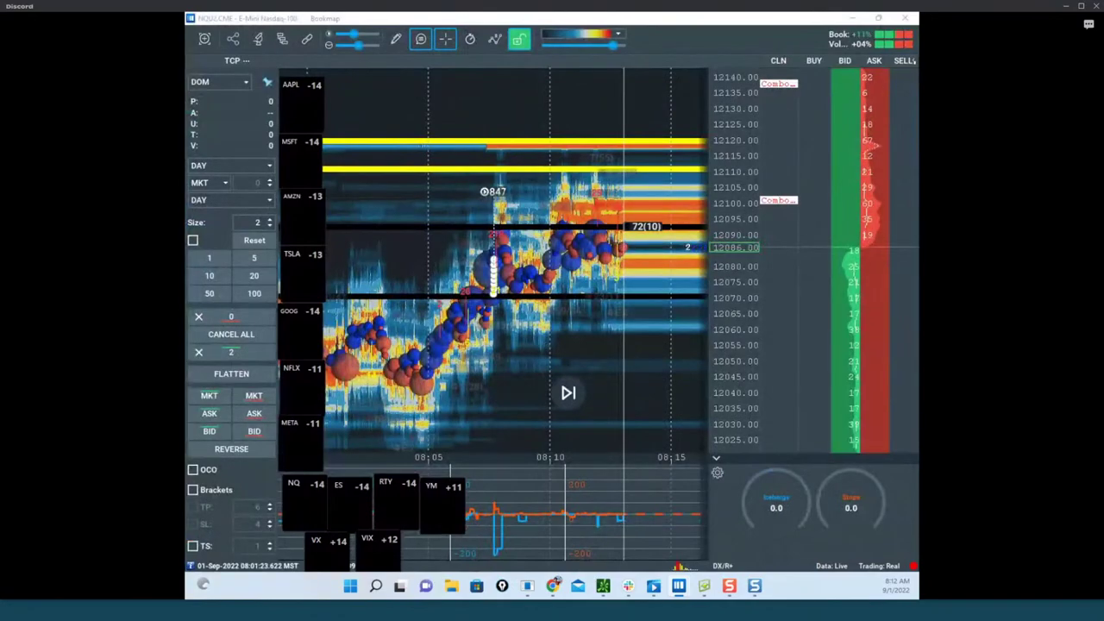
# Examine the Nasdaq price action since the iceberg move against the two black lines and the yellow levels above.
pyautogui.moveTo(602, 197)
pyautogui.mouseDown()
pyautogui.moveTo(592, 185)
pyautogui.moveTo(603, 183)
pyautogui.mouseUp()
pyautogui.scroll(-2, 601, 173)
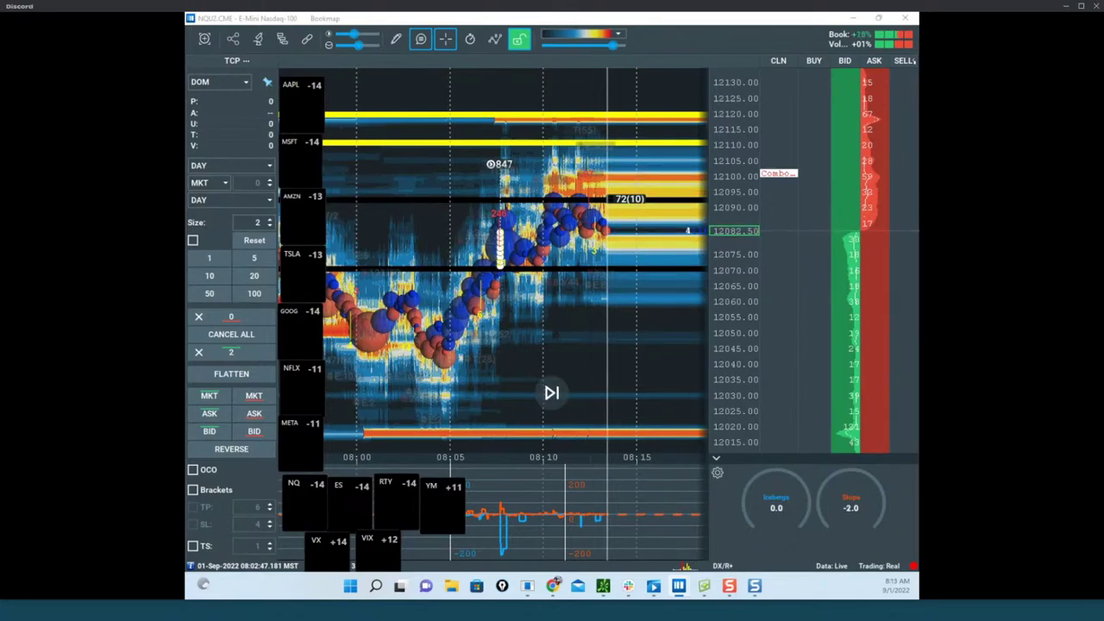
pyautogui.scroll(-1, 730, 148)
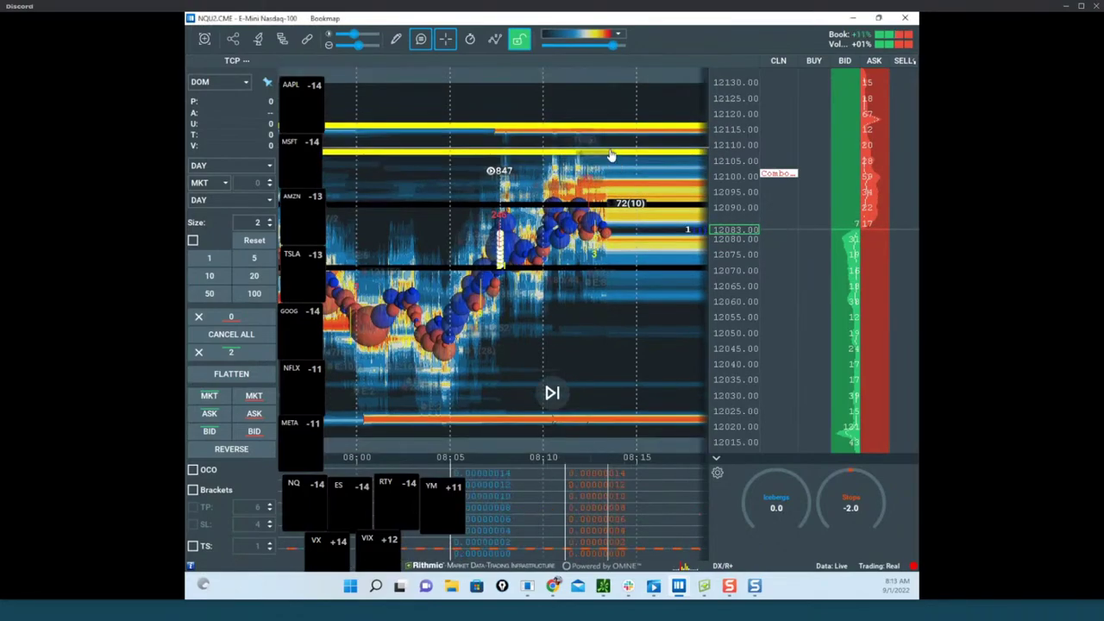
pyautogui.scroll(-2, 620, 172)
pyautogui.moveTo(647, 216); pyautogui.dragTo(641, 205)
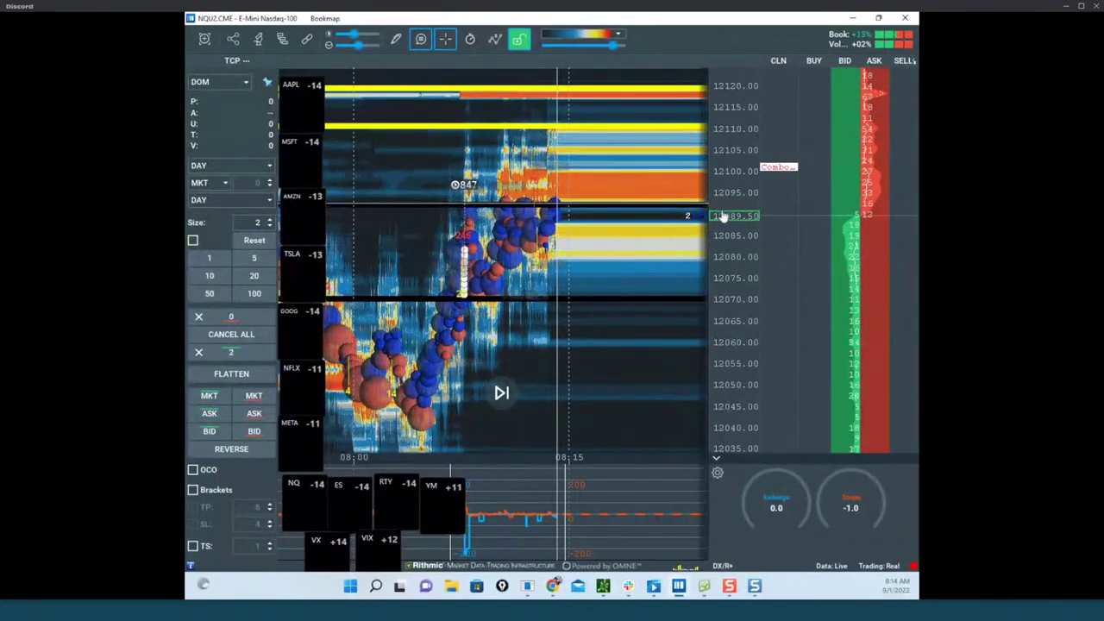
pyautogui.scroll(-2, 728, 222)
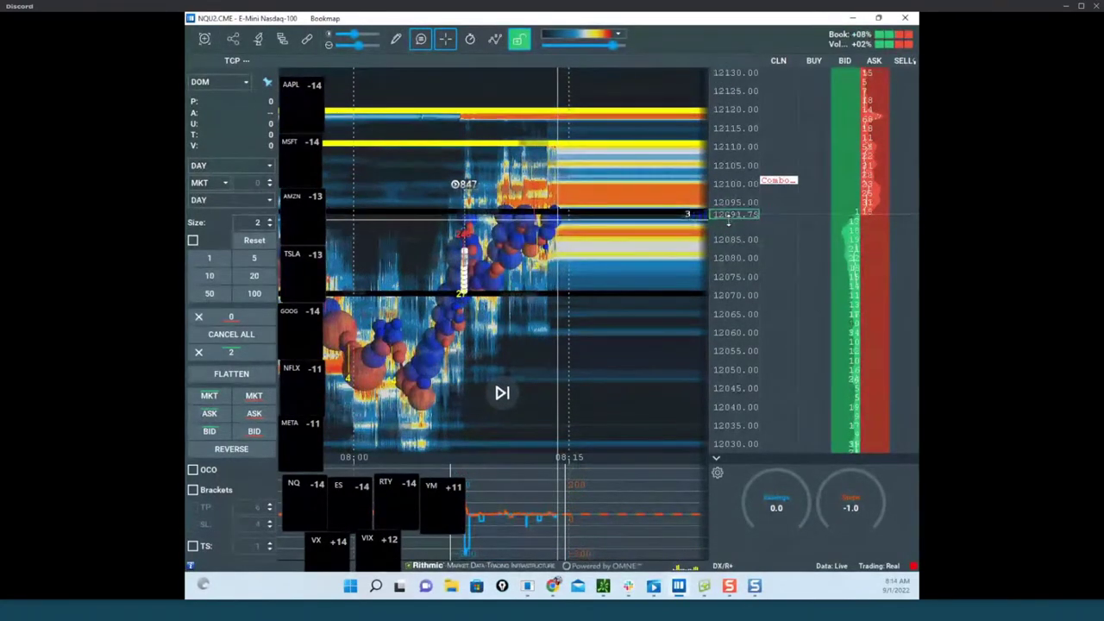
pyautogui.scroll(2, 726, 219)
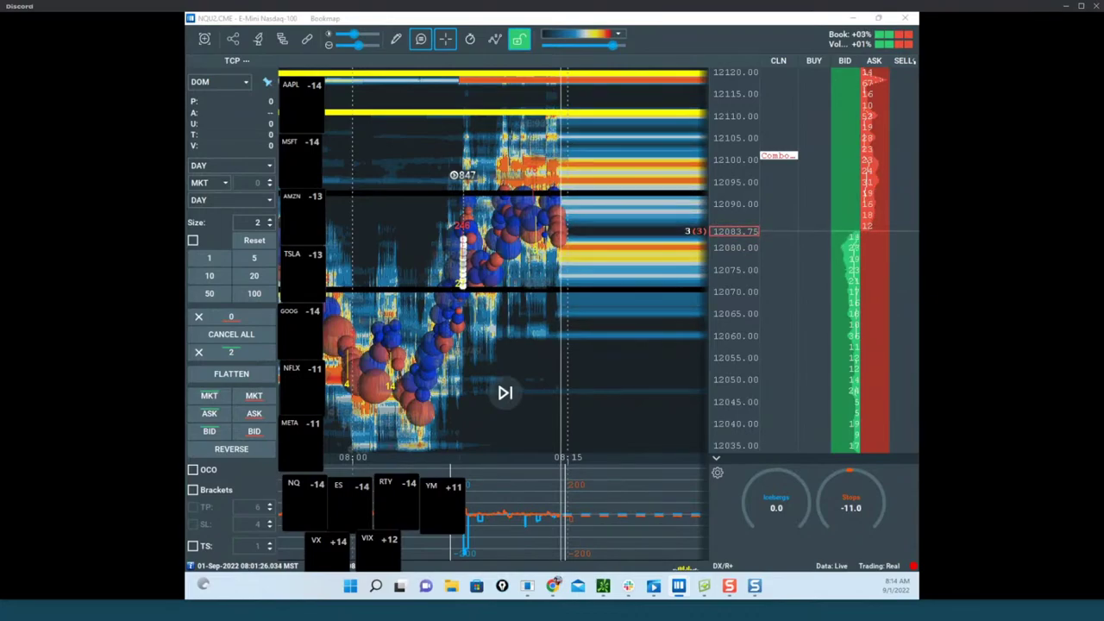
# Circle the Nasdaq order book columns in yellow, circle the price action around the two black lines, and clear the annotations.
pyautogui.moveTo(724, 200); pyautogui.dragTo(697, 298)
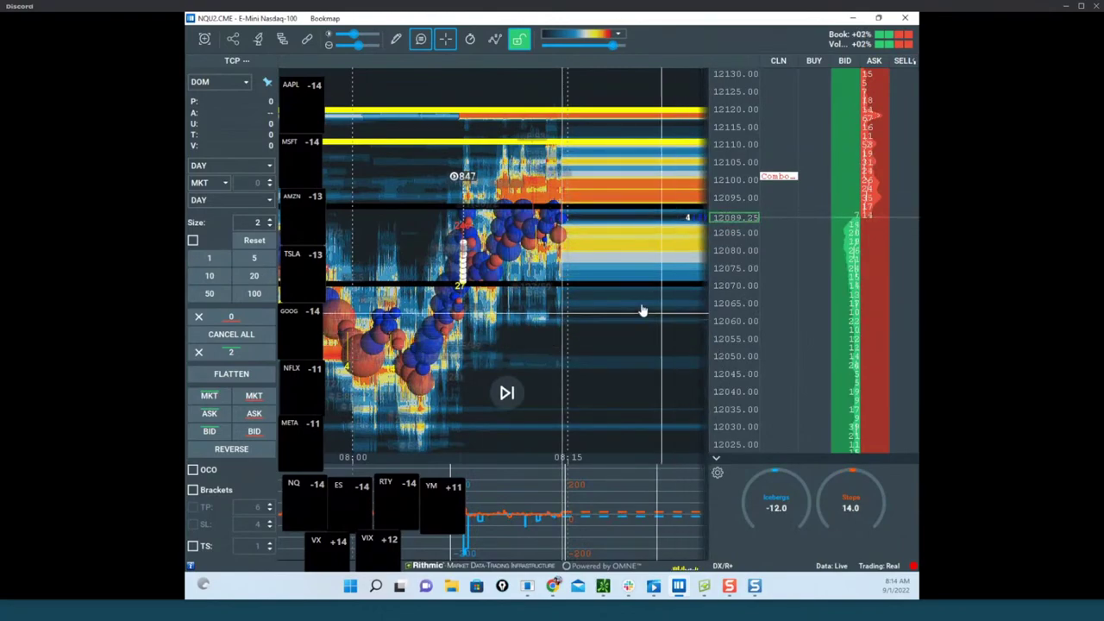
pyautogui.scroll(-2, 647, 308)
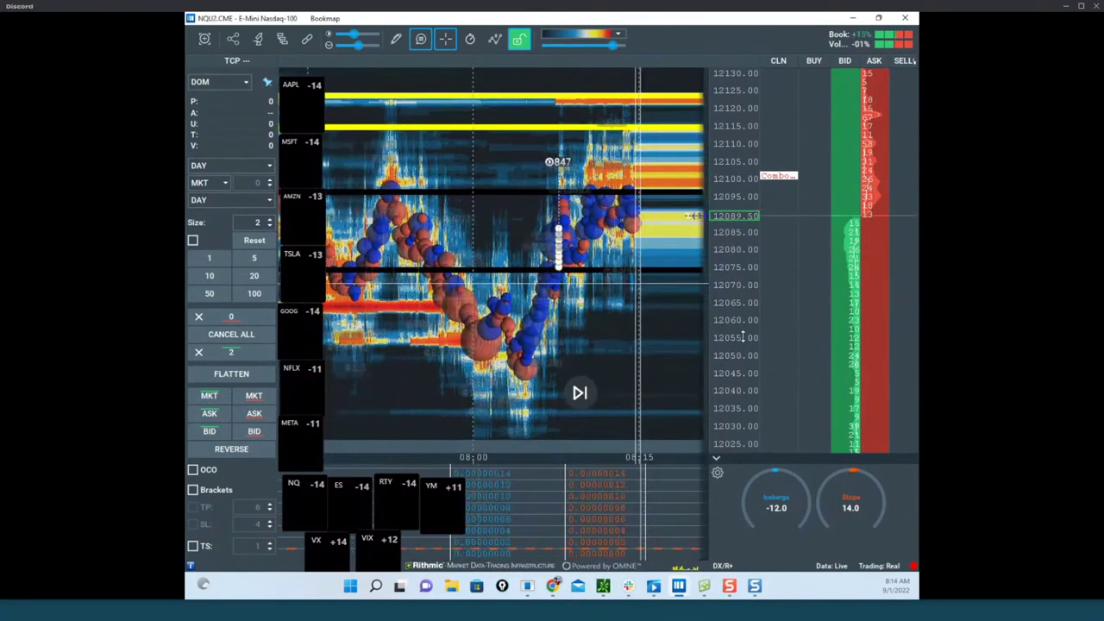
pyautogui.hotkey('ctrl', '2')
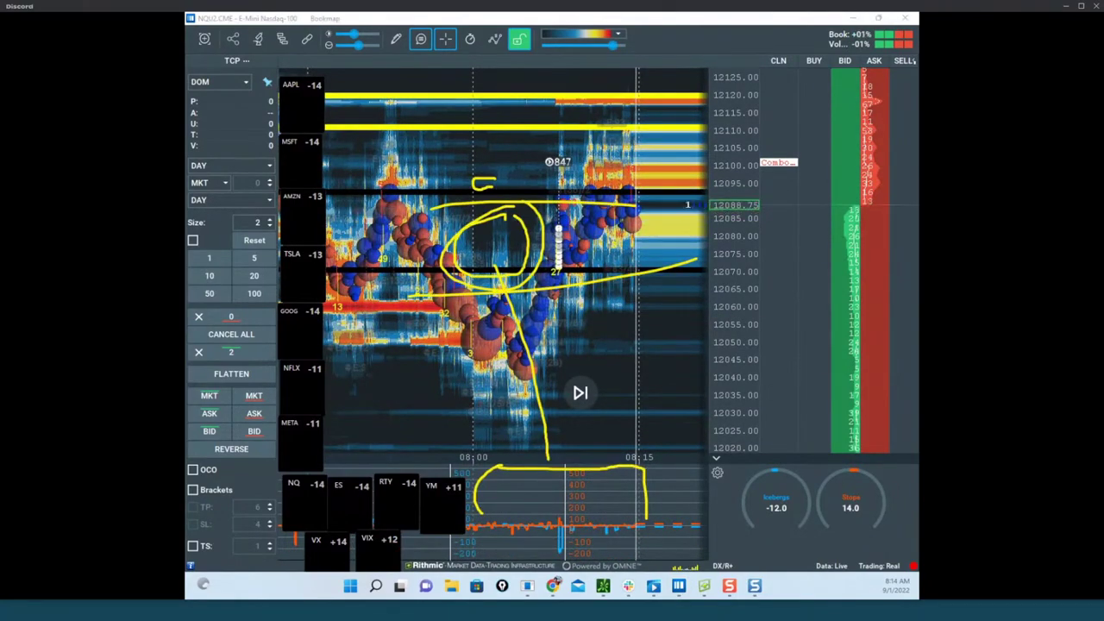
pyautogui.press('e')
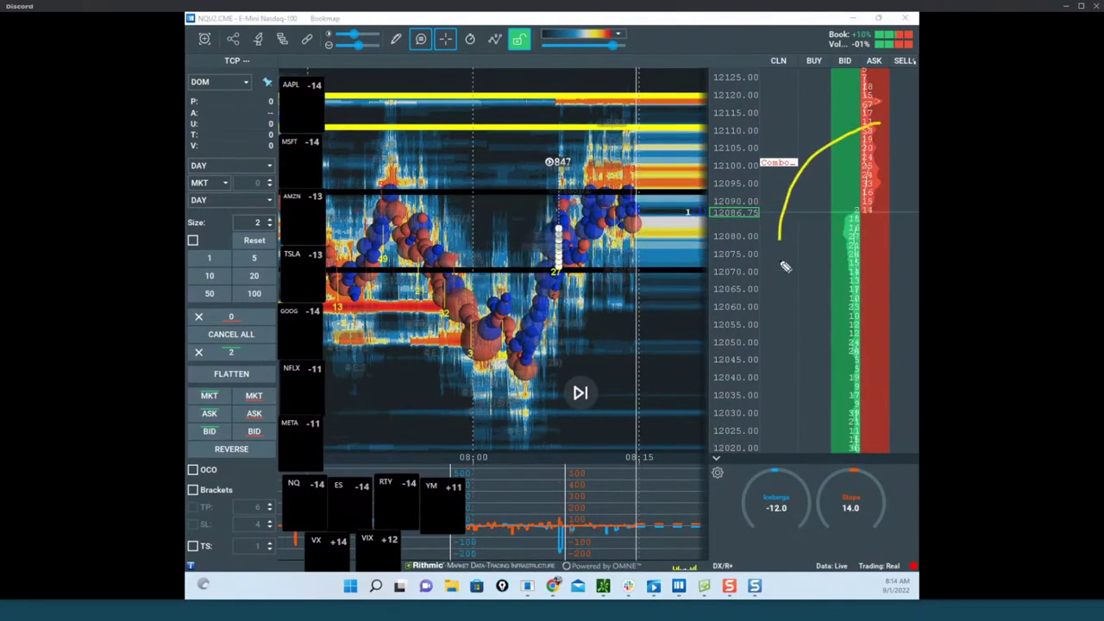
pyautogui.moveTo(785, 266); pyautogui.dragTo(874, 103)
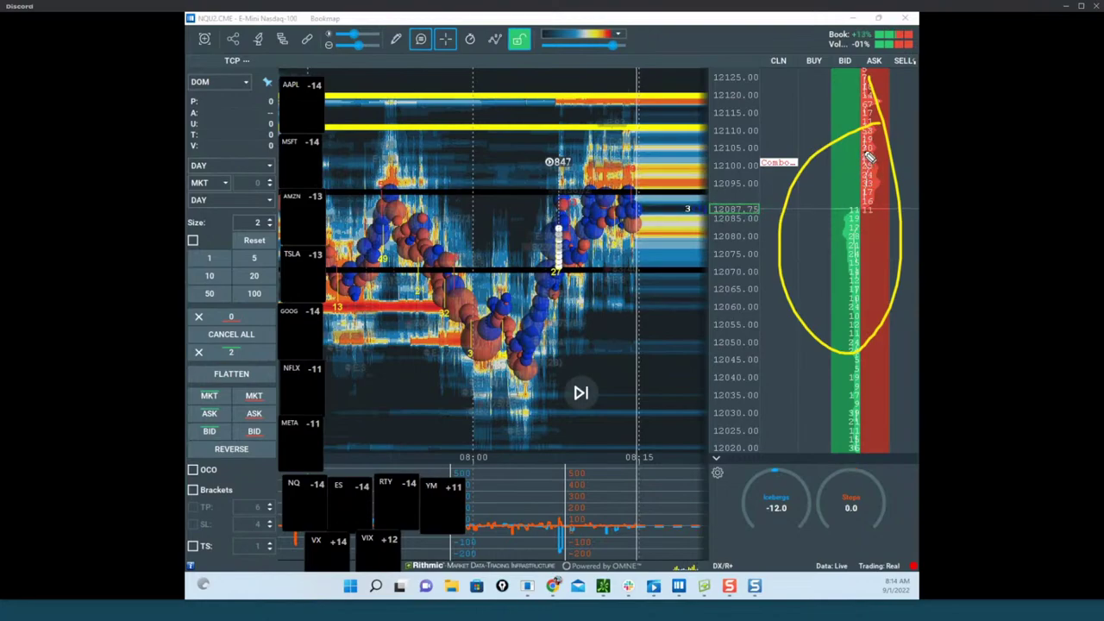
pyautogui.moveTo(833, 173); pyautogui.dragTo(867, 296)
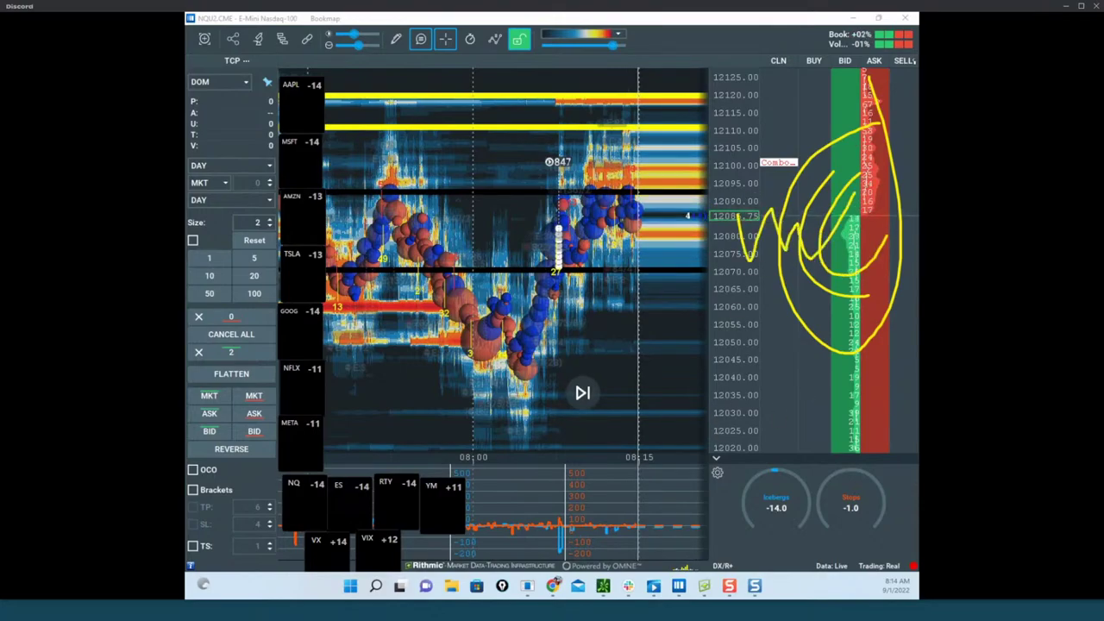
pyautogui.press('Escape')
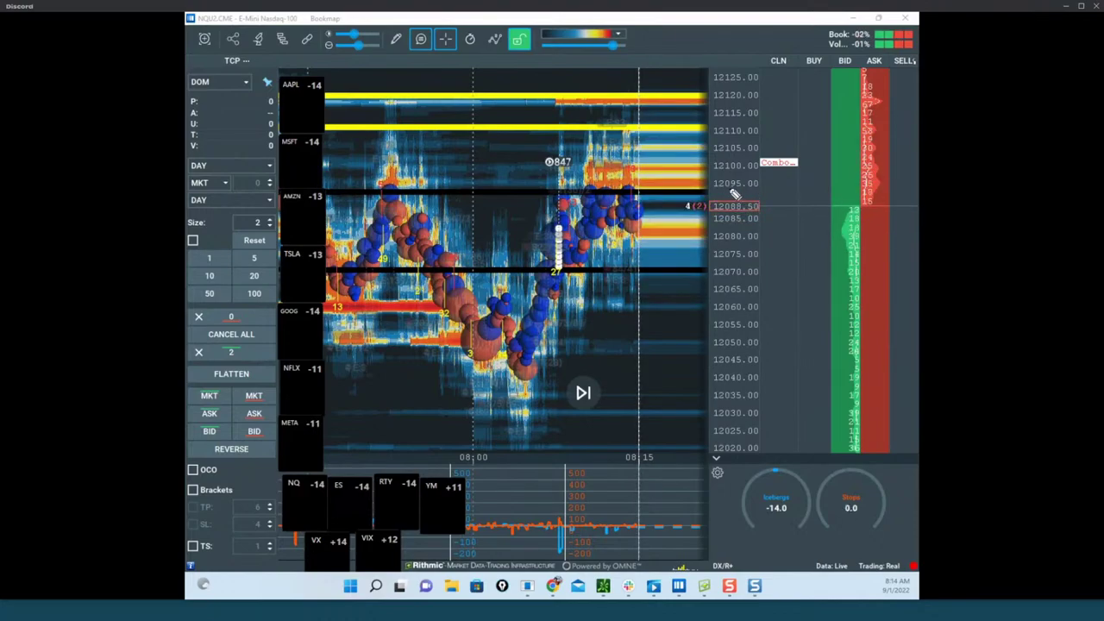
pyautogui.moveTo(469, 258); pyautogui.dragTo(761, 159)
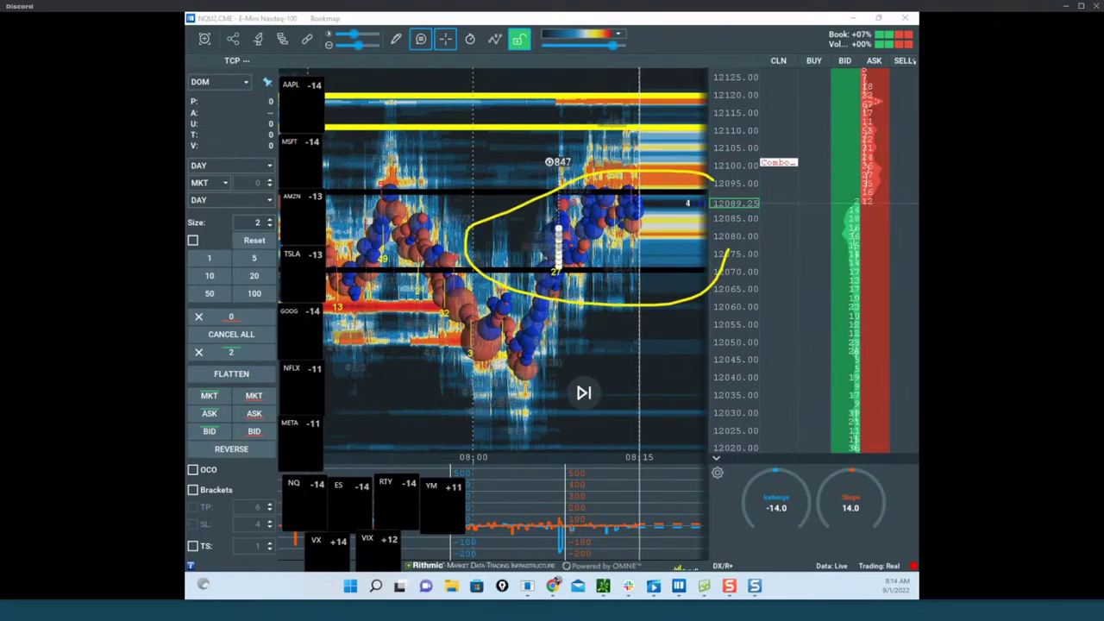
pyautogui.press('Escape')
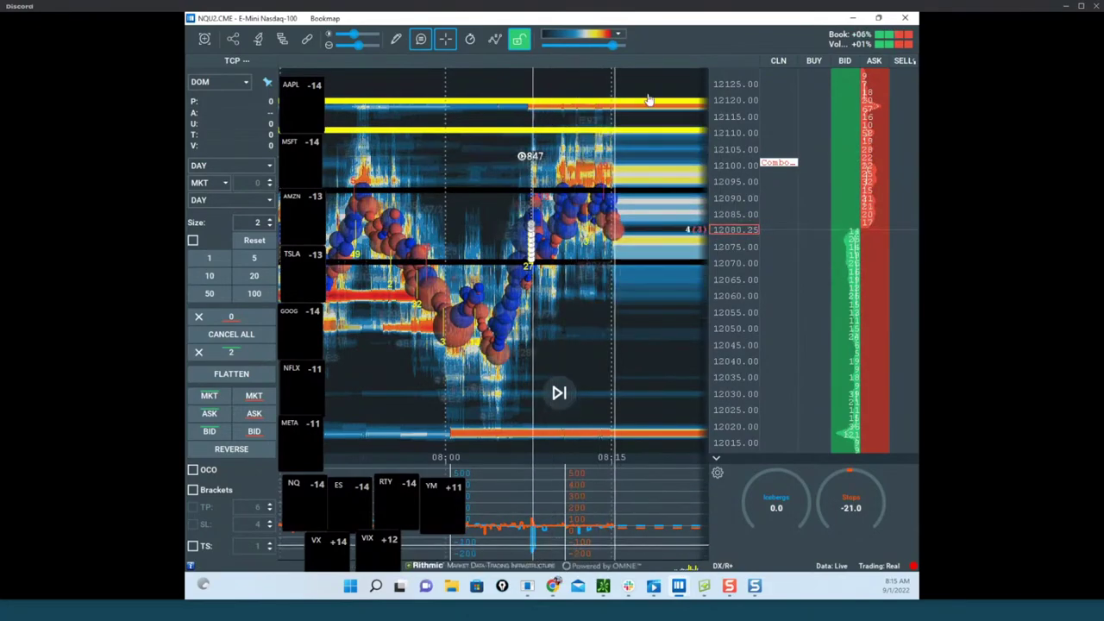
# Move the Nasdaq window off this screen and bring the maximized ESU2 and ZWZ2 wheat futures heatmaps onto it in turn.
pyautogui.moveTo(649, 19); pyautogui.dragTo(436, 595)
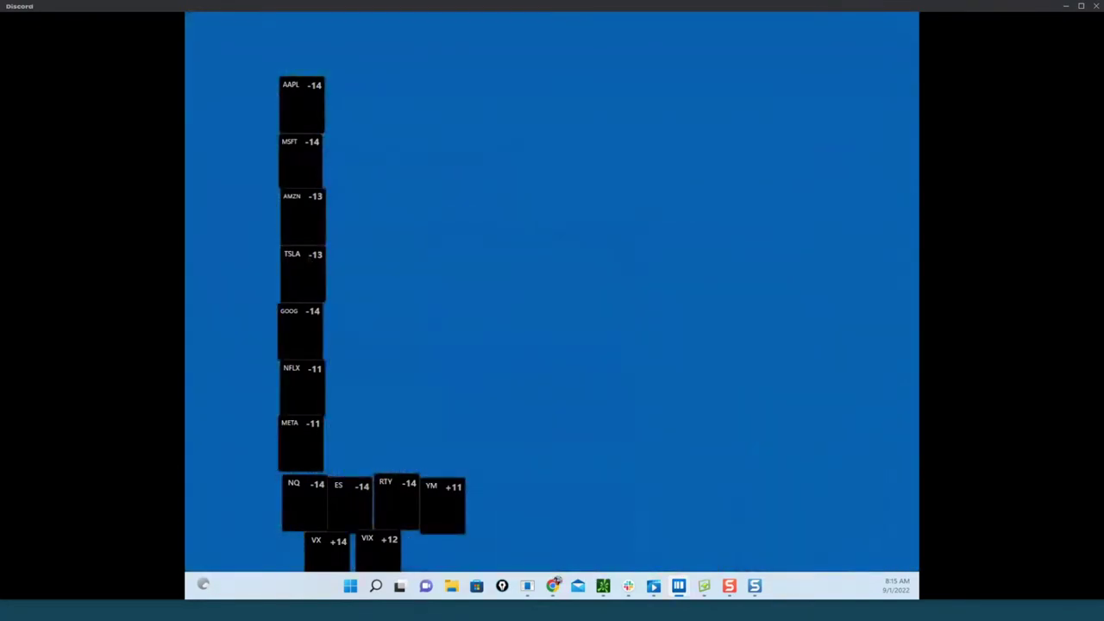
pyautogui.moveTo(184, 84); pyautogui.dragTo(404, 68)
pyautogui.click(865, 69)
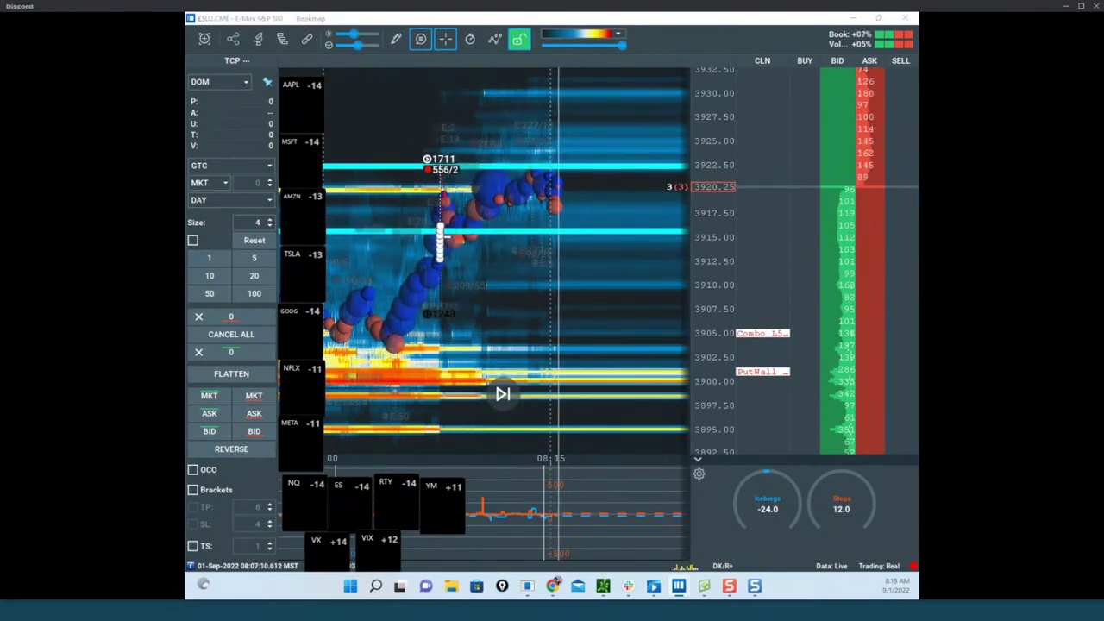
pyautogui.moveTo(186, 76); pyautogui.dragTo(687, 81)
pyautogui.click(803, 79)
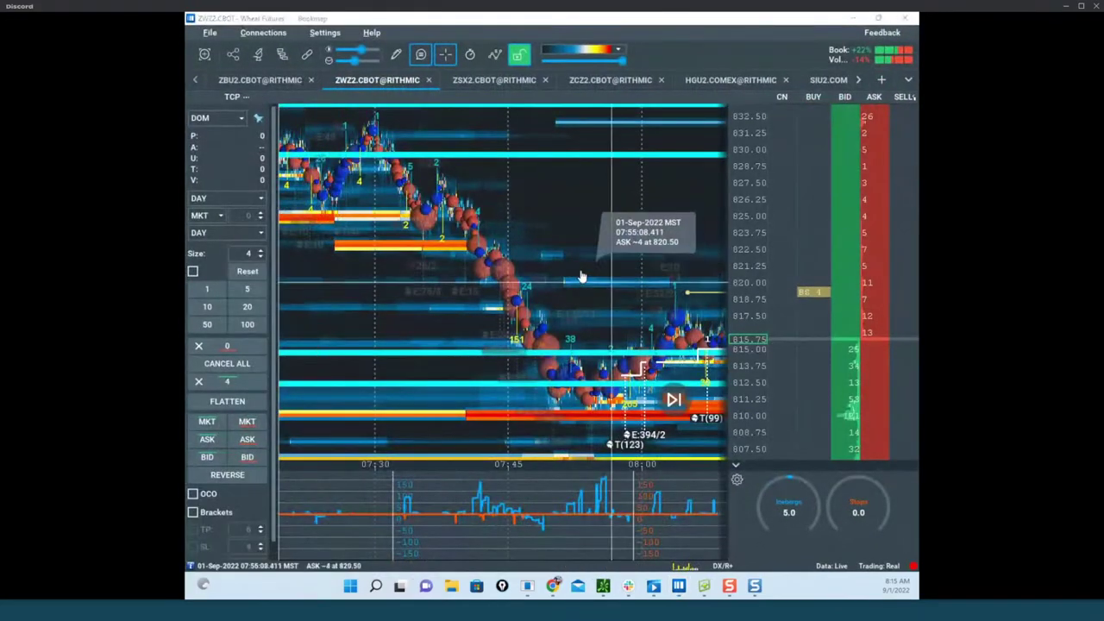
# Mark the wheat range highs and stepped iceberg levels since 08:00 in yellow, outline their indicator spikes, and clear the annotations.
pyautogui.scroll(-3, 580, 275)
pyautogui.moveTo(535, 233); pyautogui.dragTo(468, 196)
pyautogui.scroll(1, 739, 252)
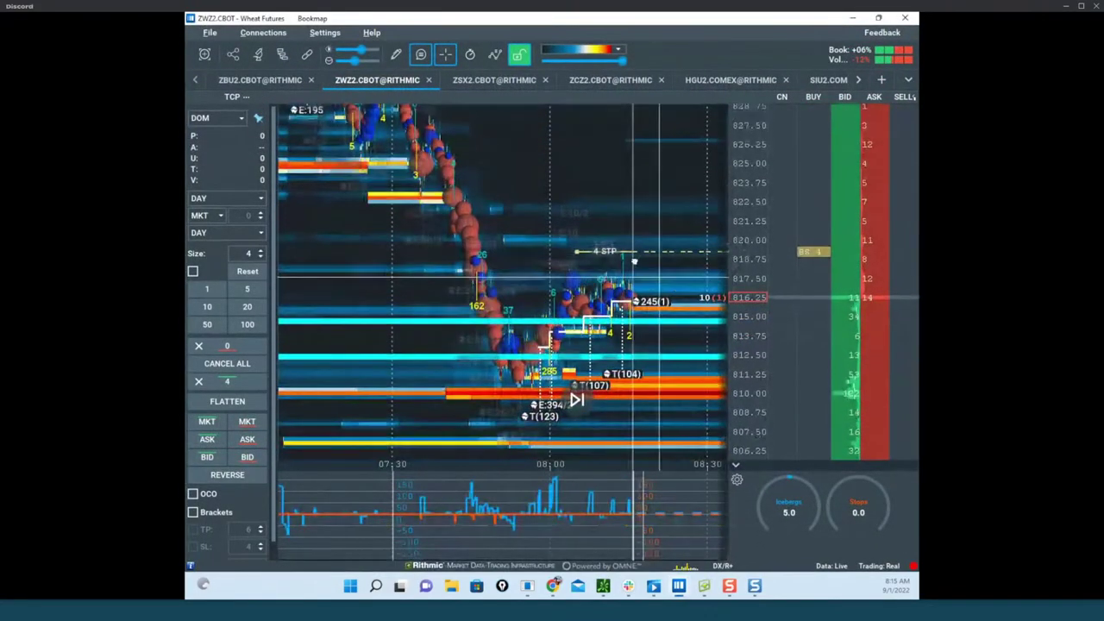
pyautogui.moveTo(634, 258); pyautogui.dragTo(621, 236)
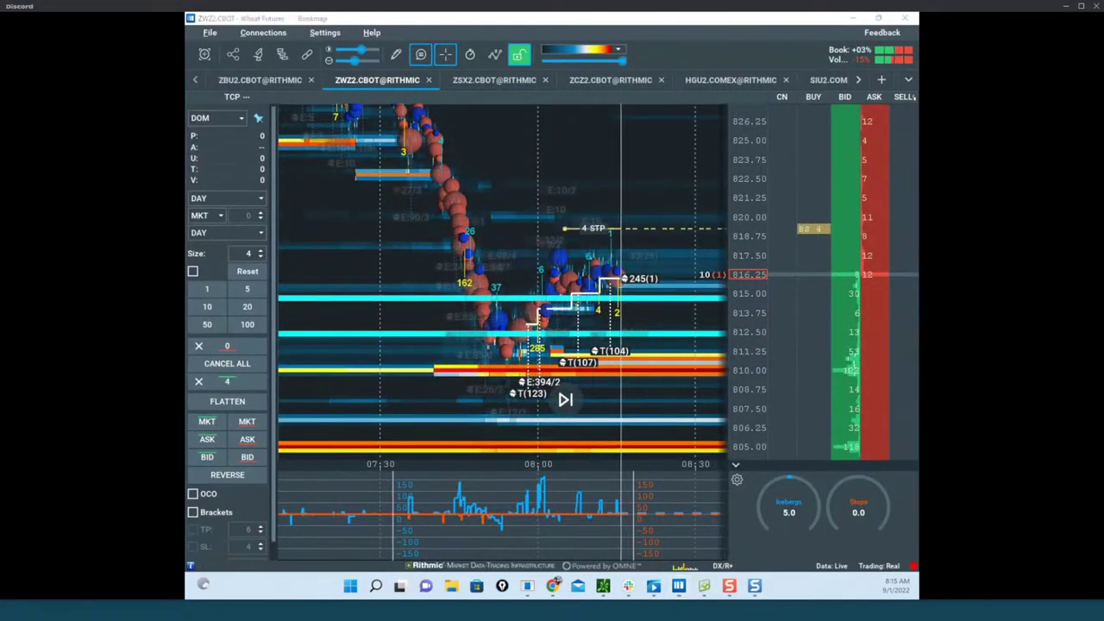
pyautogui.moveTo(645, 181); pyautogui.dragTo(633, 180)
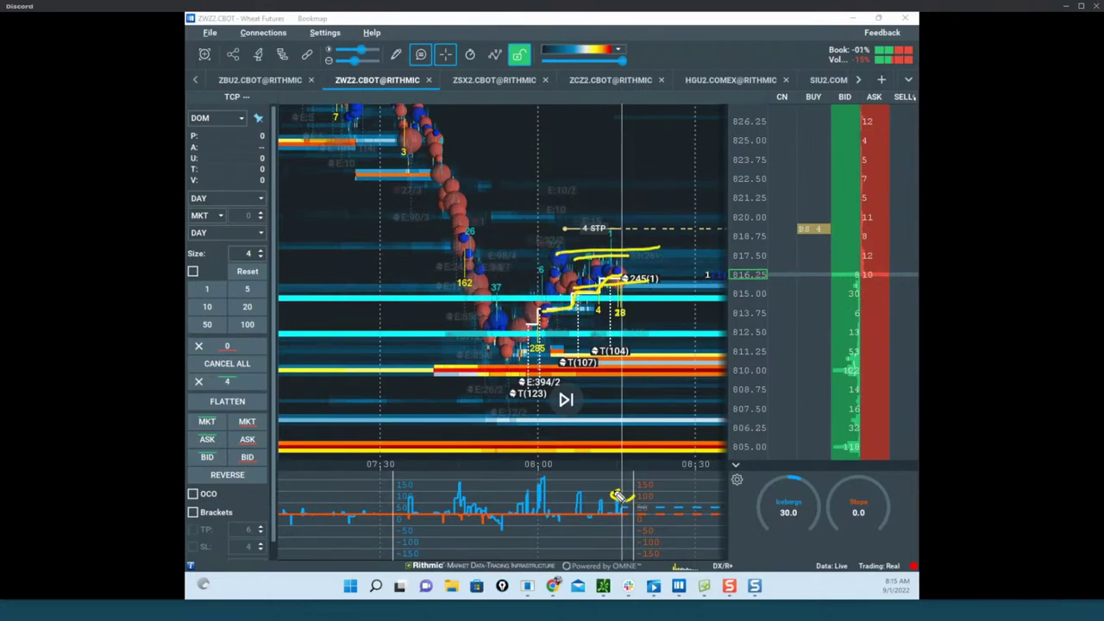
pyautogui.moveTo(619, 496); pyautogui.dragTo(643, 506)
pyautogui.moveTo(545, 466); pyautogui.dragTo(560, 508)
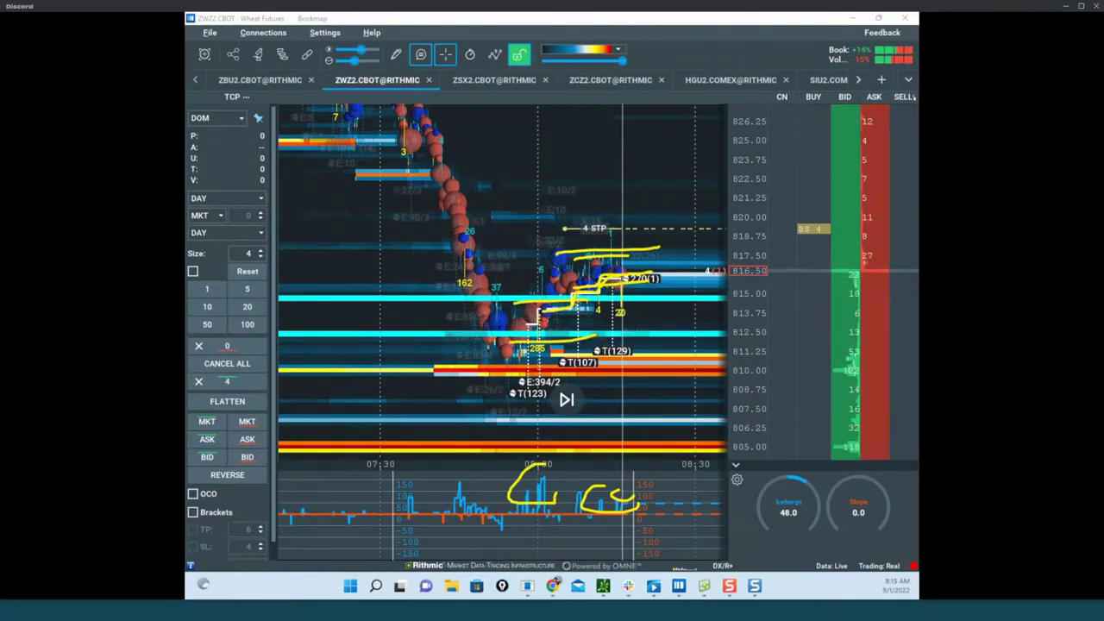
pyautogui.press('Escape')
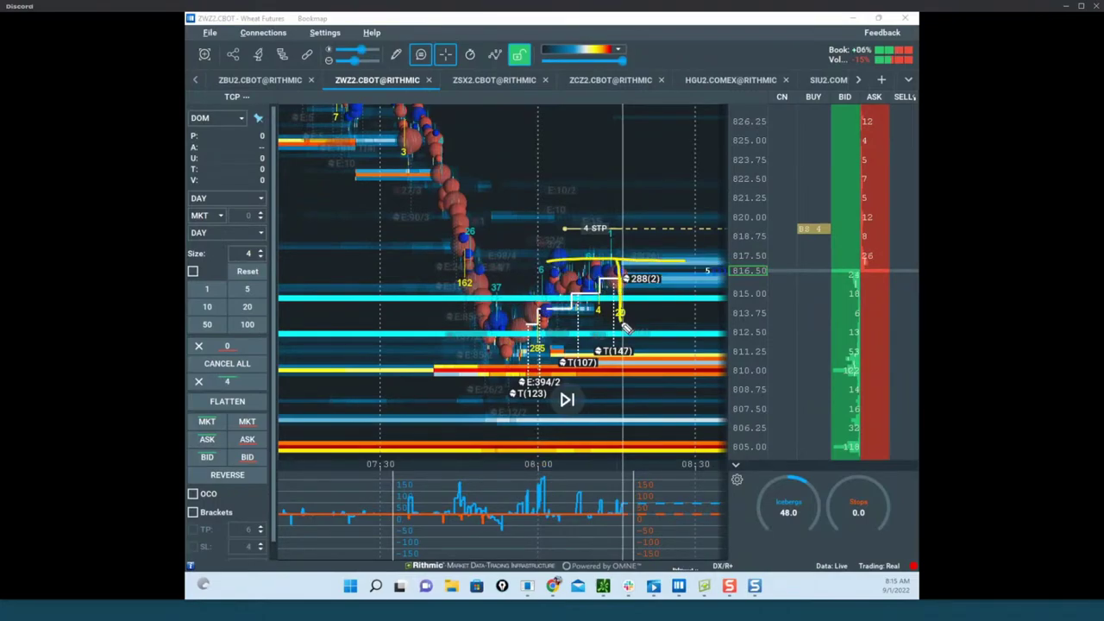
# Sketch a wheat rally above the 4 STP level to about 823, mark a level near 822.50, circle hypothetical iceberg activity, and clear the drawing.
pyautogui.moveTo(628, 313); pyautogui.dragTo(630, 238)
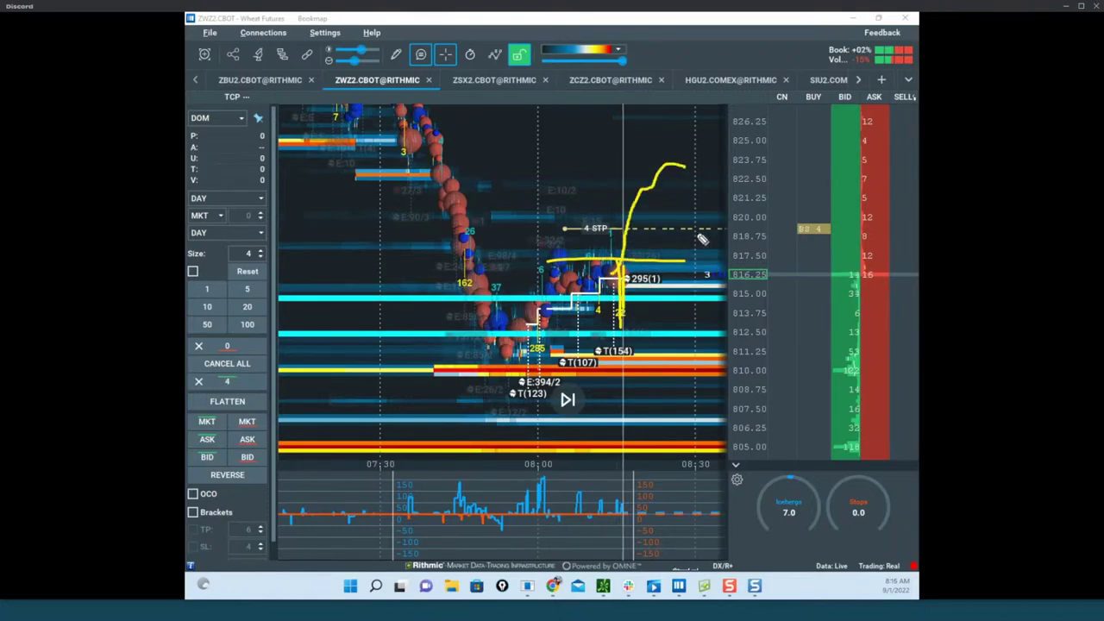
pyautogui.moveTo(696, 514); pyautogui.dragTo(711, 511)
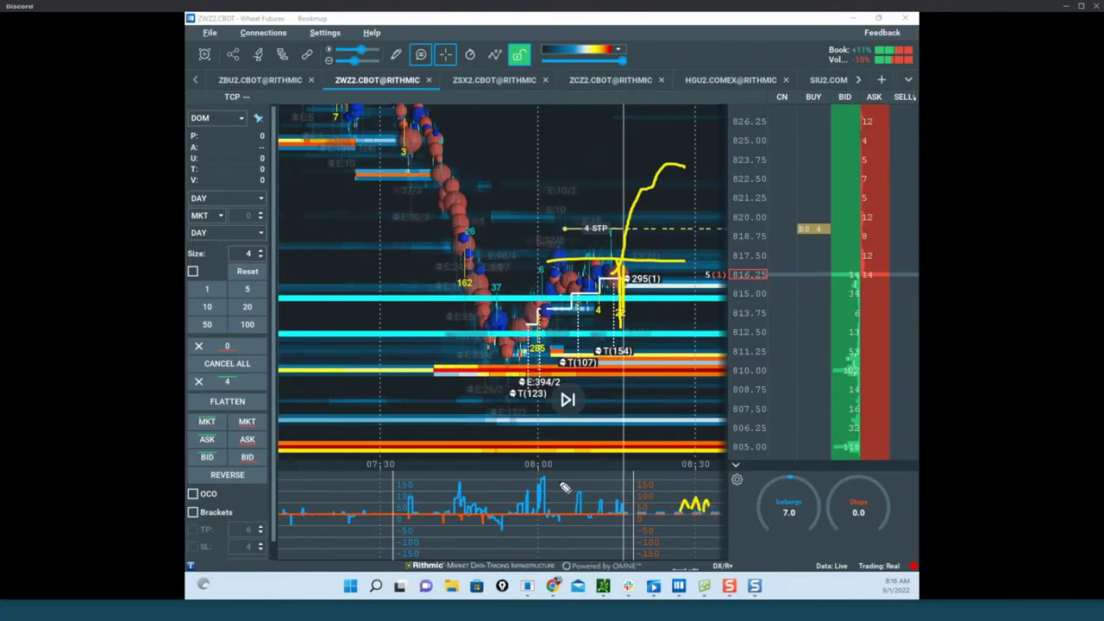
pyautogui.moveTo(552, 182); pyautogui.dragTo(787, 179)
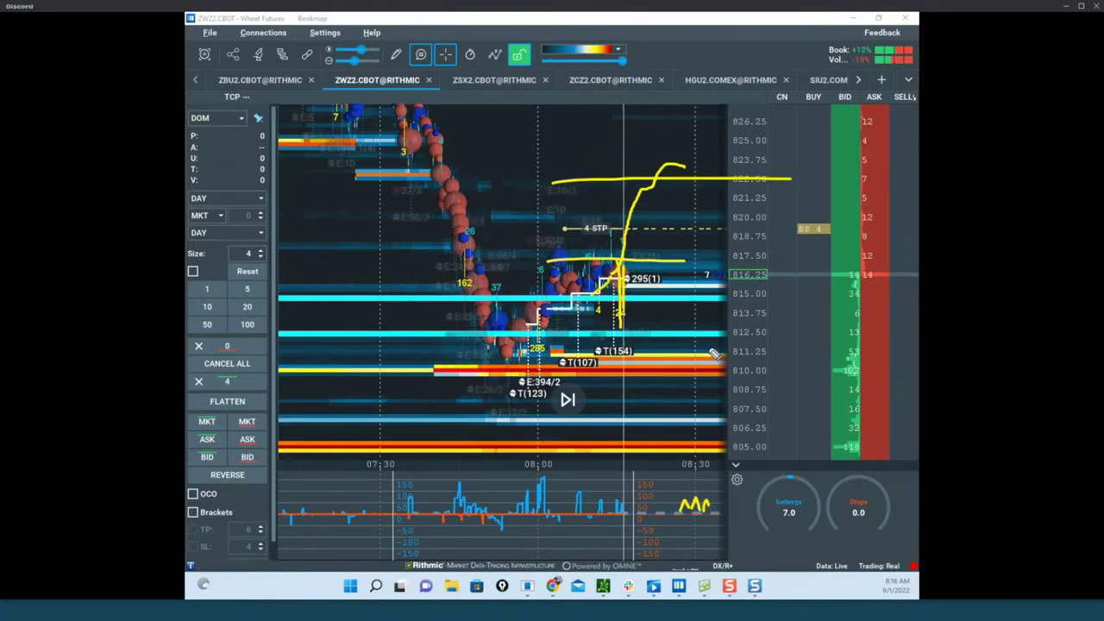
pyautogui.moveTo(688, 182); pyautogui.dragTo(695, 340)
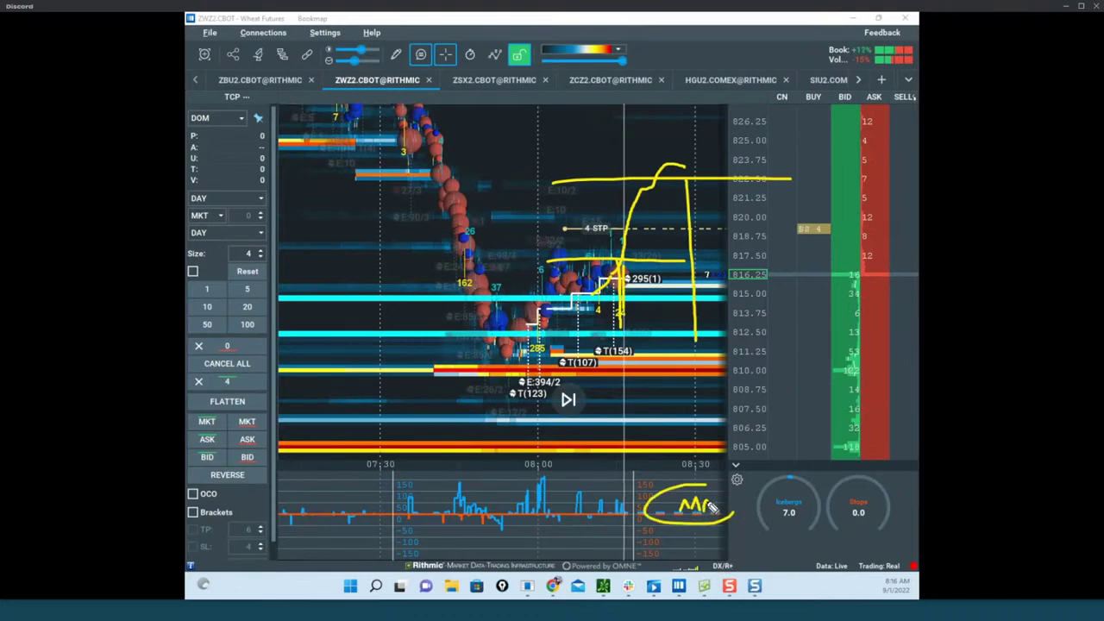
pyautogui.moveTo(712, 509); pyautogui.dragTo(689, 512)
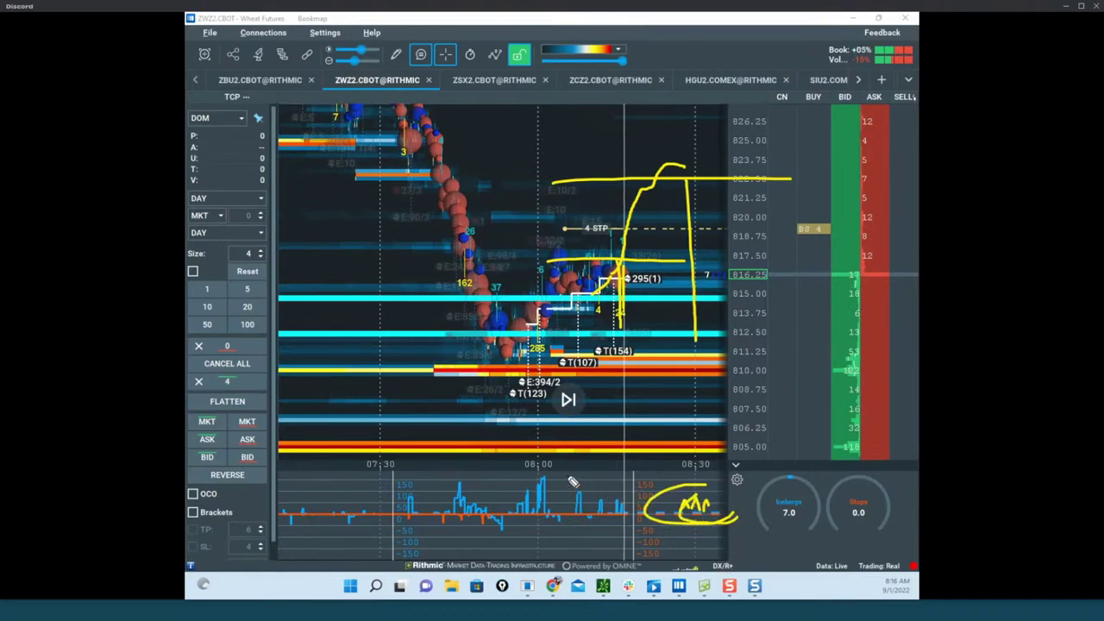
pyautogui.click(614, 36)
# Review the wheat levels below the current price and examine the ZSX2 soybean chart over a wider price and time range.
pyautogui.moveTo(723, 275); pyautogui.dragTo(659, 225)
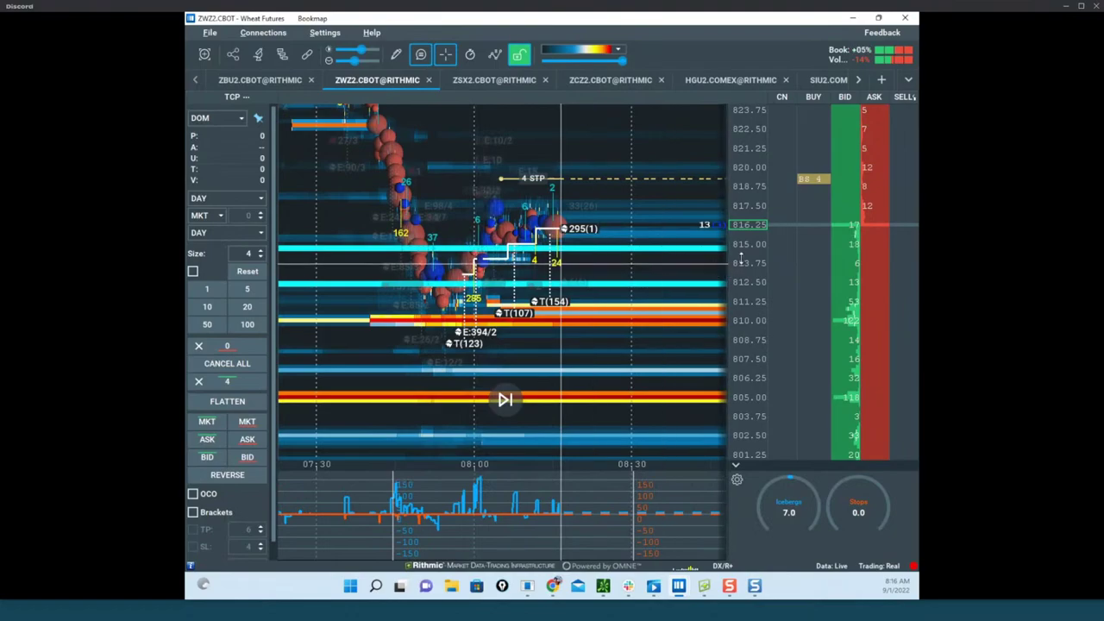
pyautogui.moveTo(741, 258); pyautogui.dragTo(741, 249)
pyautogui.moveTo(673, 223); pyautogui.dragTo(646, 236)
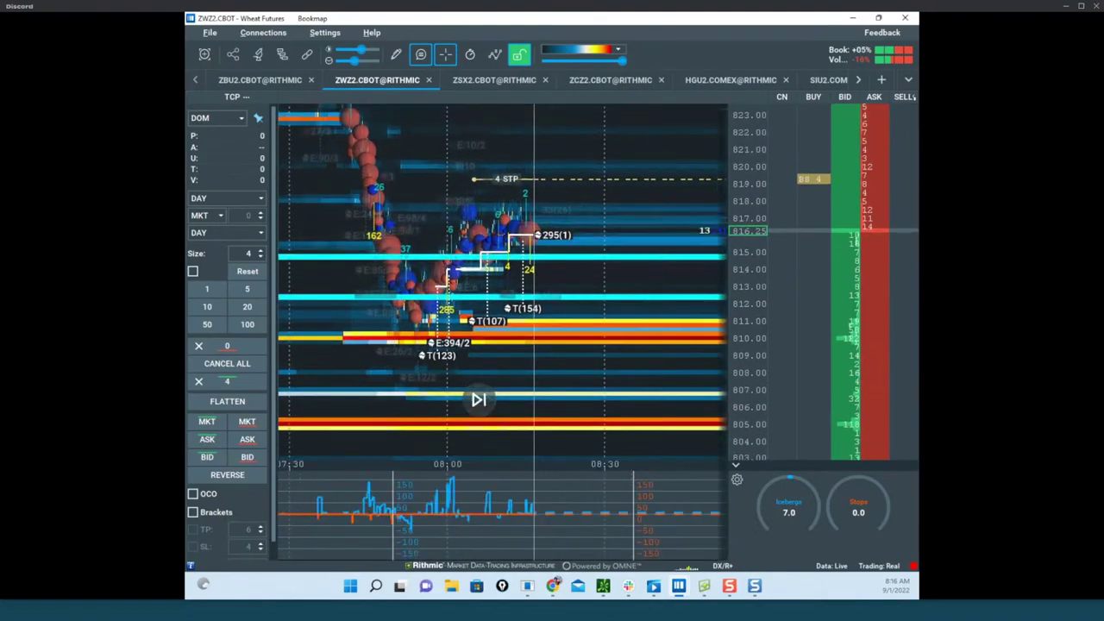
pyautogui.click(503, 83)
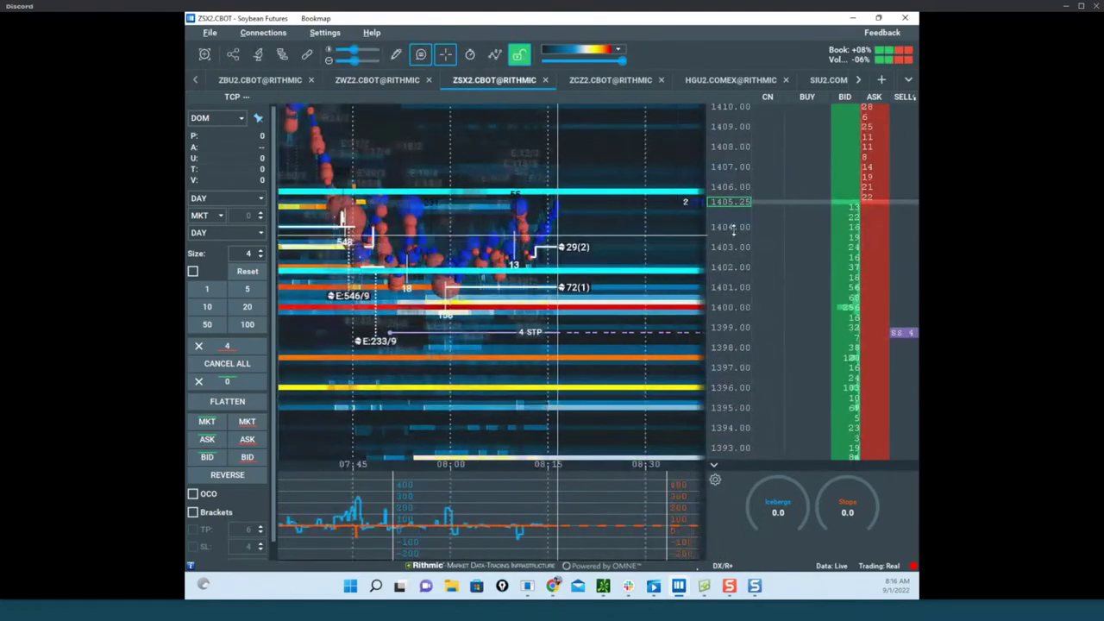
pyautogui.moveTo(734, 230); pyautogui.dragTo(735, 247)
pyautogui.scroll(-4, 597, 250)
pyautogui.scroll(1, 578, 263)
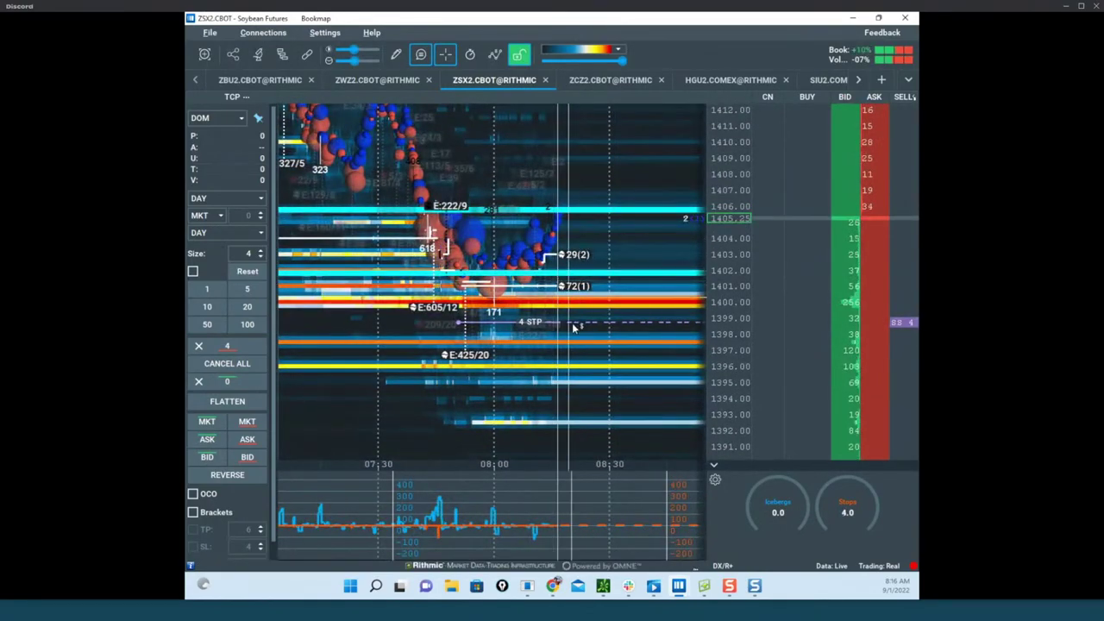
# View the CLV2 crude oil and Nasdaq heatmaps, and switch to the Chrome window, maximized on this screen.
pyautogui.hotkey('ctrl', 'alt', 'g')
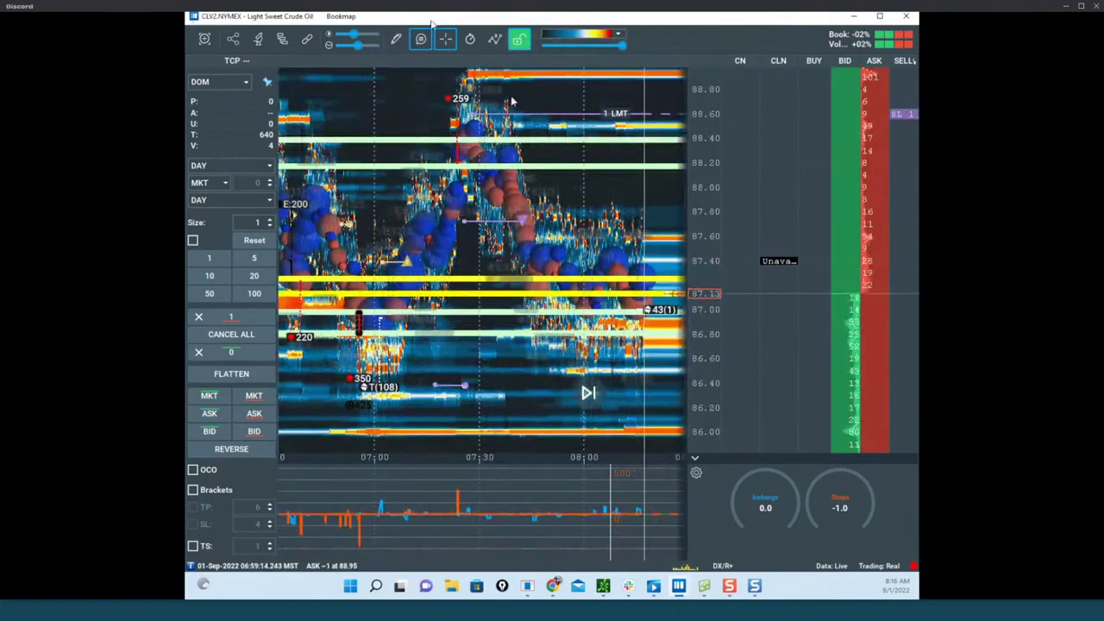
pyautogui.hotkey('alt', 'Tab')
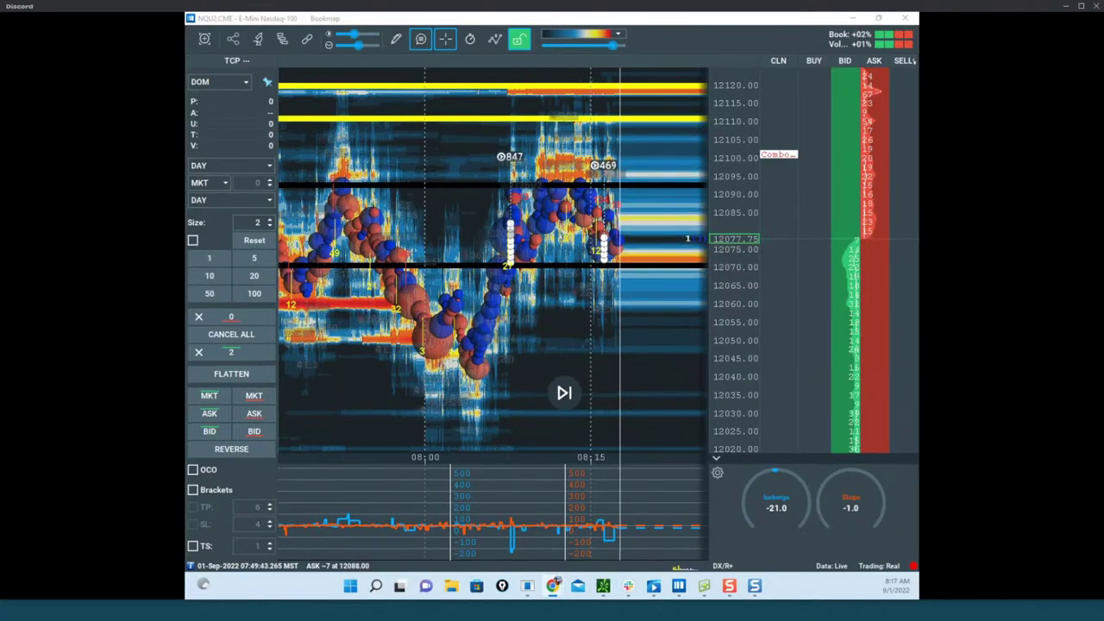
pyautogui.moveTo(186, 108); pyautogui.dragTo(593, 82)
pyautogui.click(658, 74)
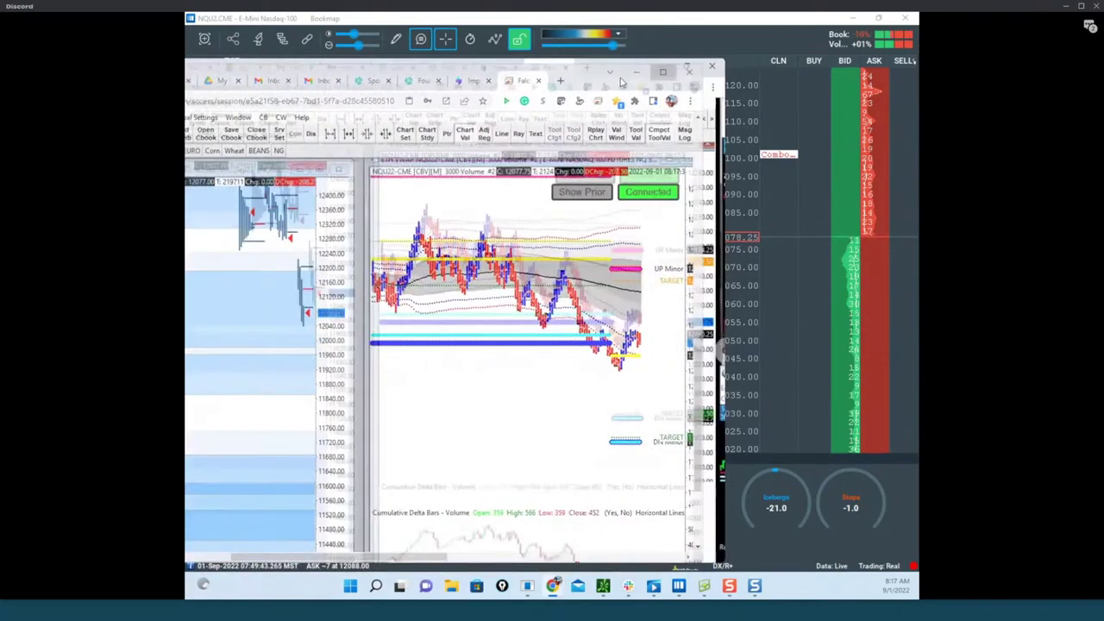
# Open scottpulcinitrader.com in a new browser tab and show the Bookmap, Apex and TraderSync offers on its home page.
pyautogui.click(778, 21)
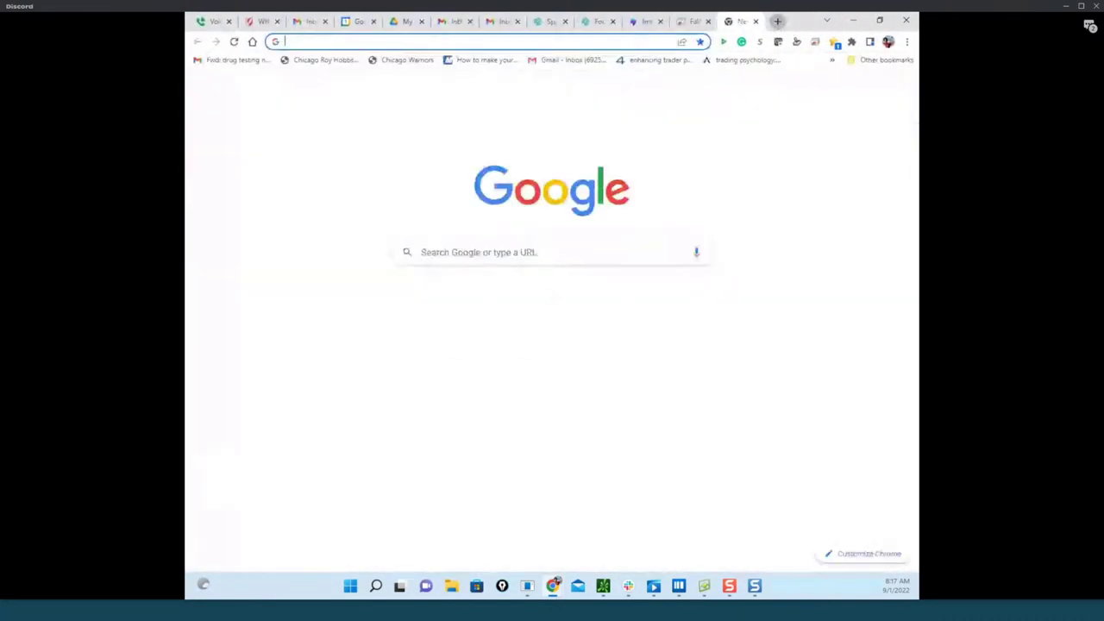
pyautogui.write('scottpulcinitrader.com')
pyautogui.press('Return')
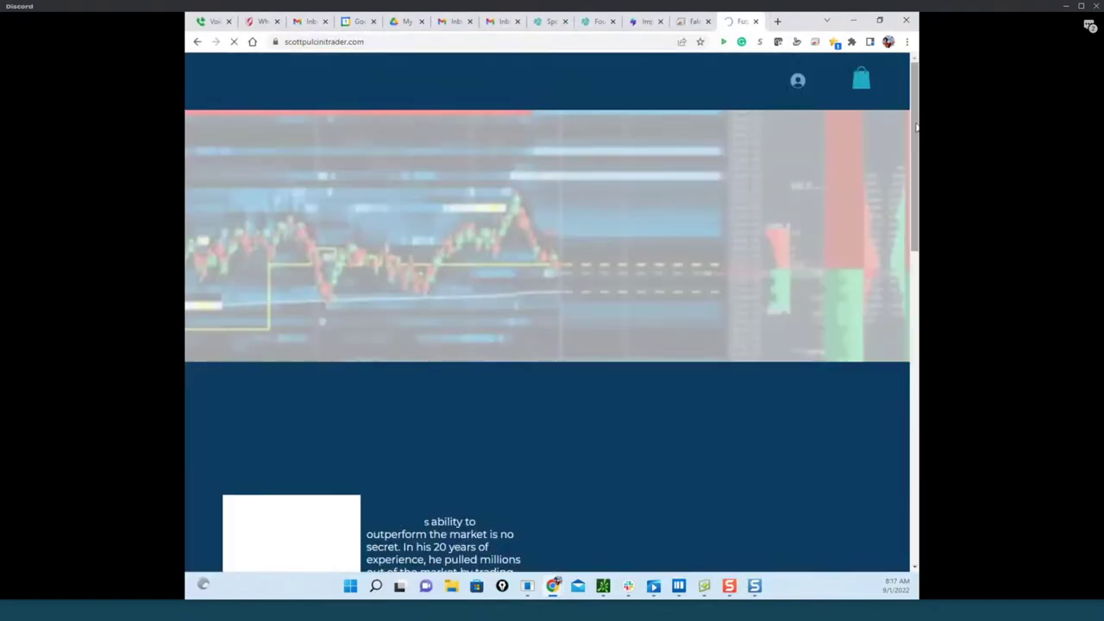
pyautogui.scroll(-3, 757, 329)
pyautogui.scroll(-2, 756, 329)
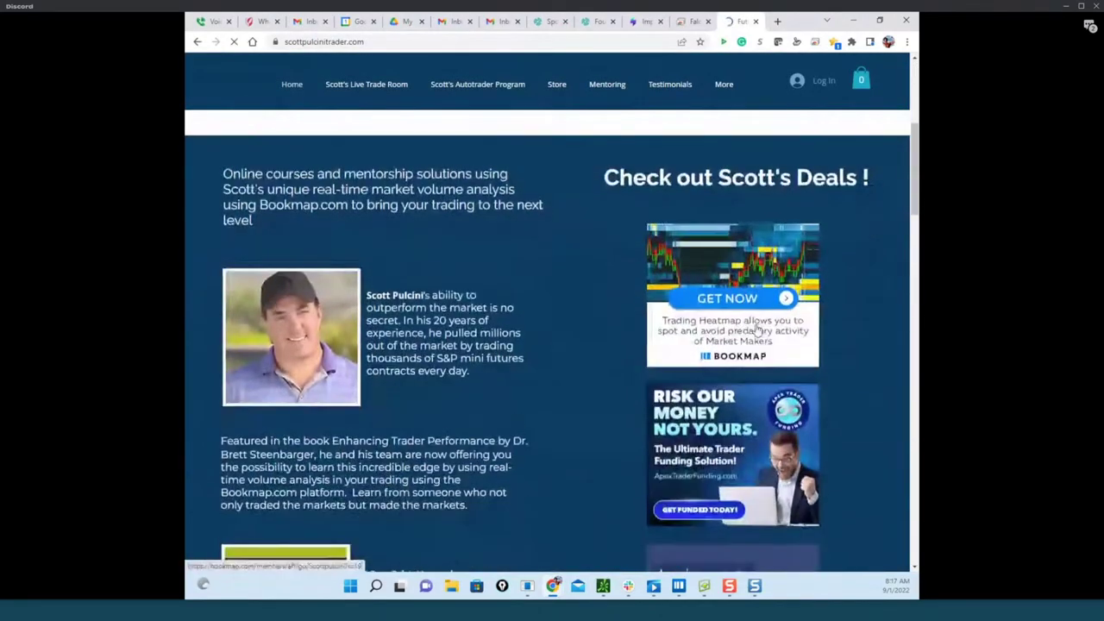
pyautogui.scroll(-1, 748, 197)
pyautogui.scroll(-2, 747, 276)
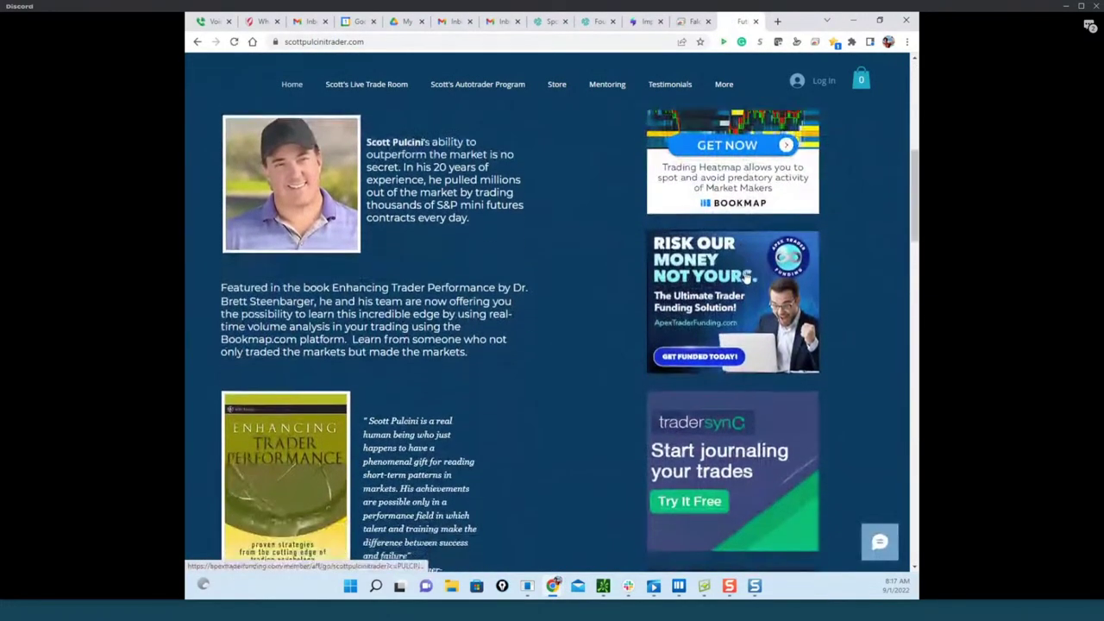
# Switch to the TraderSync web app and open its trade dashboard.
pyautogui.click(738, 364)
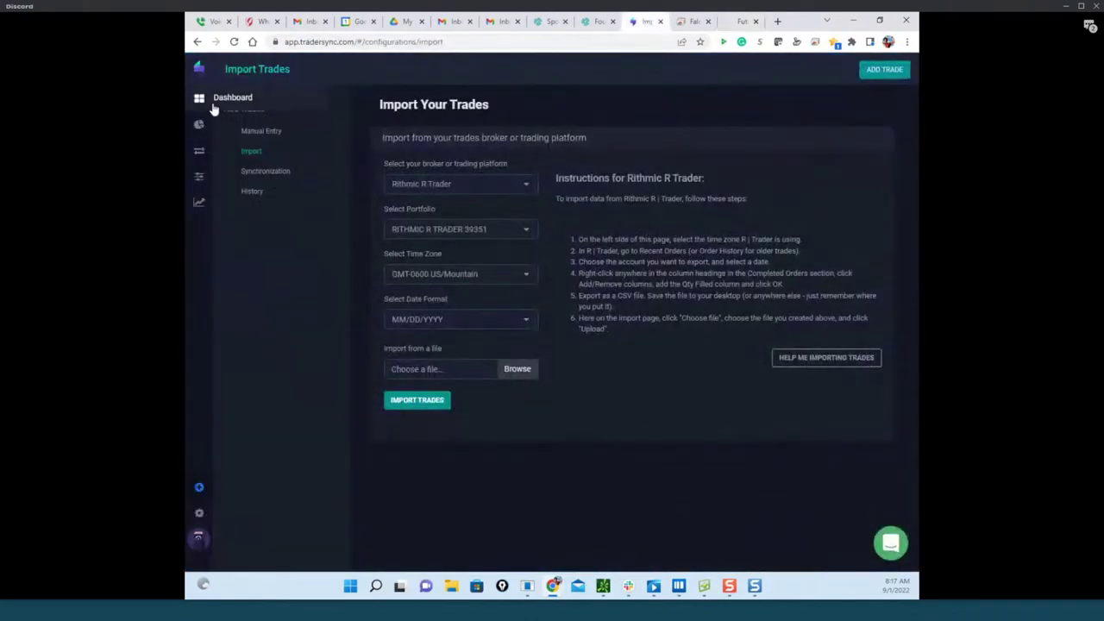
pyautogui.click(233, 100)
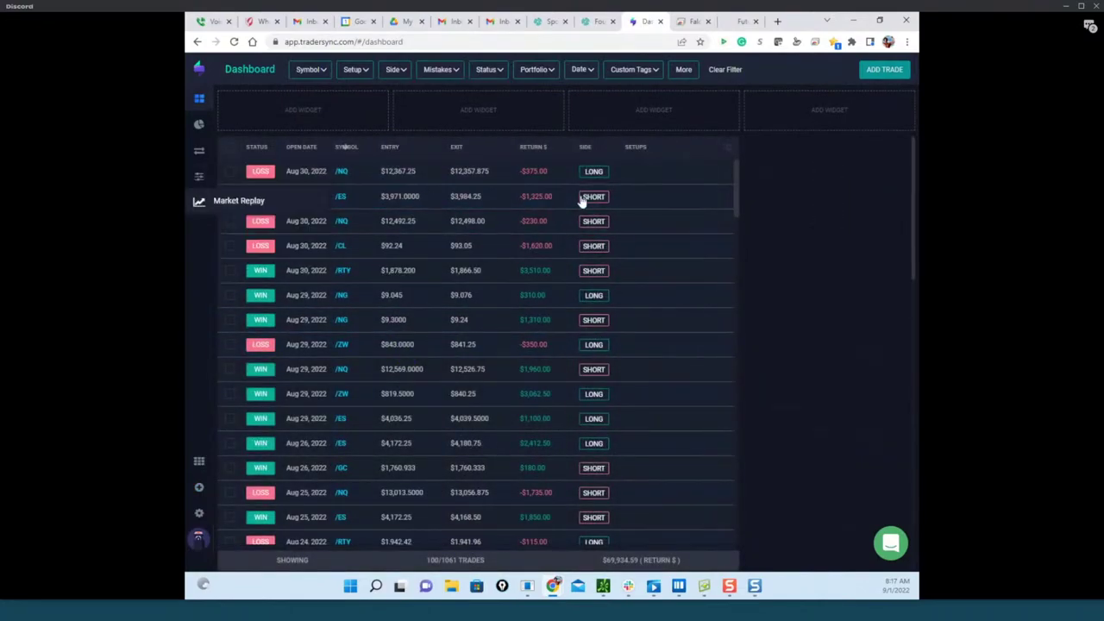
# Browse the trade list, open the winning /CL long from Aug 15, 2022, and review its history and screenshots.
pyautogui.scroll(-15, 560, 284)
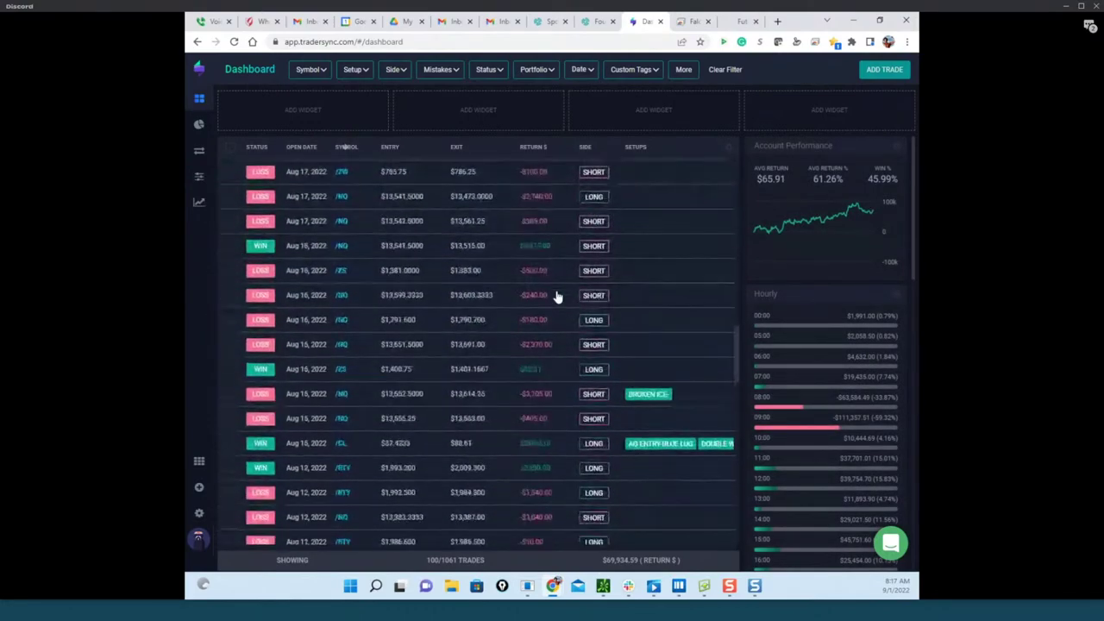
pyautogui.scroll(3, 604, 304)
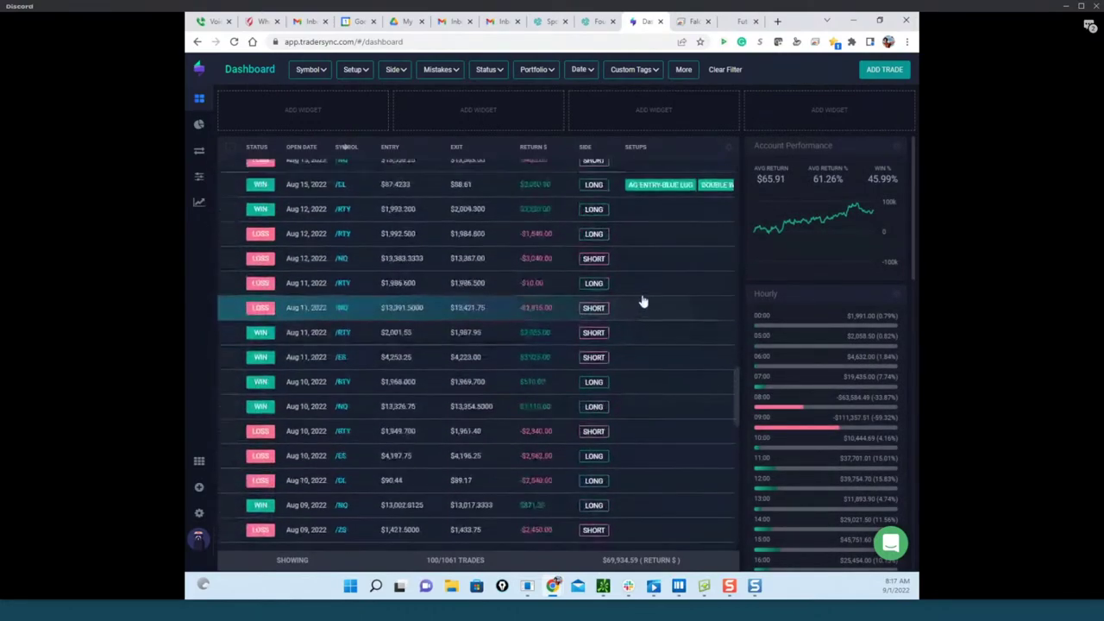
pyautogui.click(474, 190)
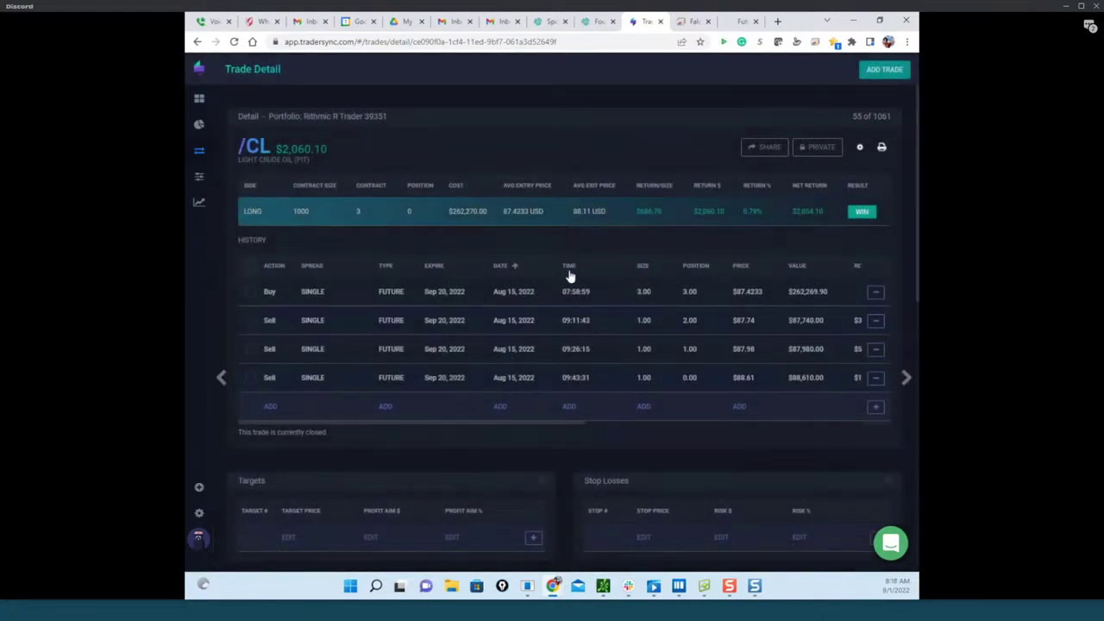
pyautogui.scroll(-5, 577, 289)
pyautogui.scroll(-3, 586, 299)
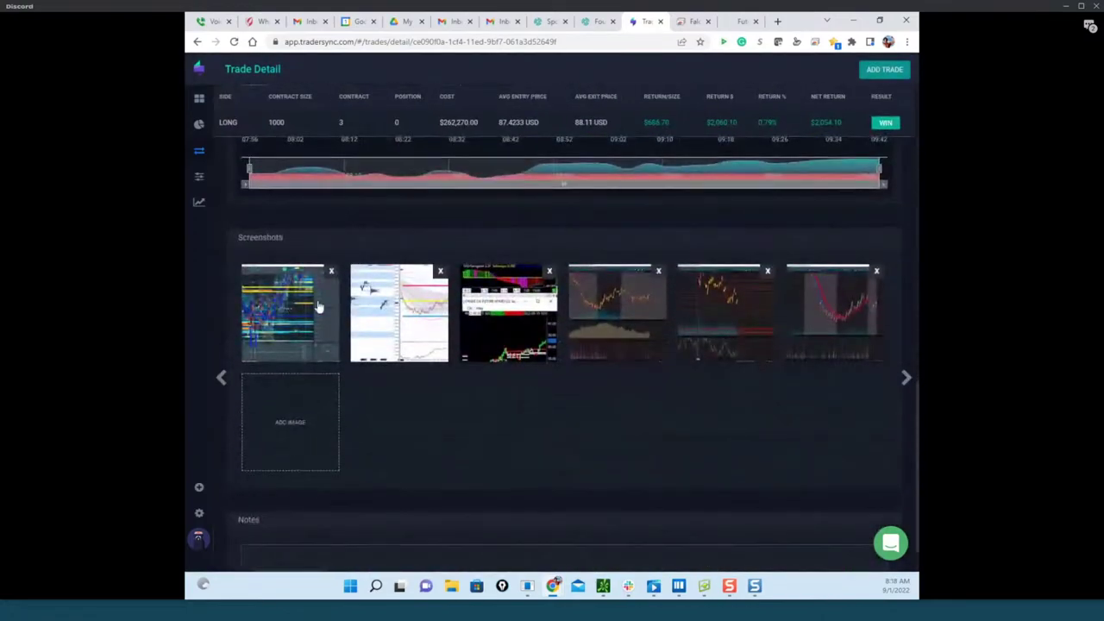
pyautogui.scroll(10, 737, 322)
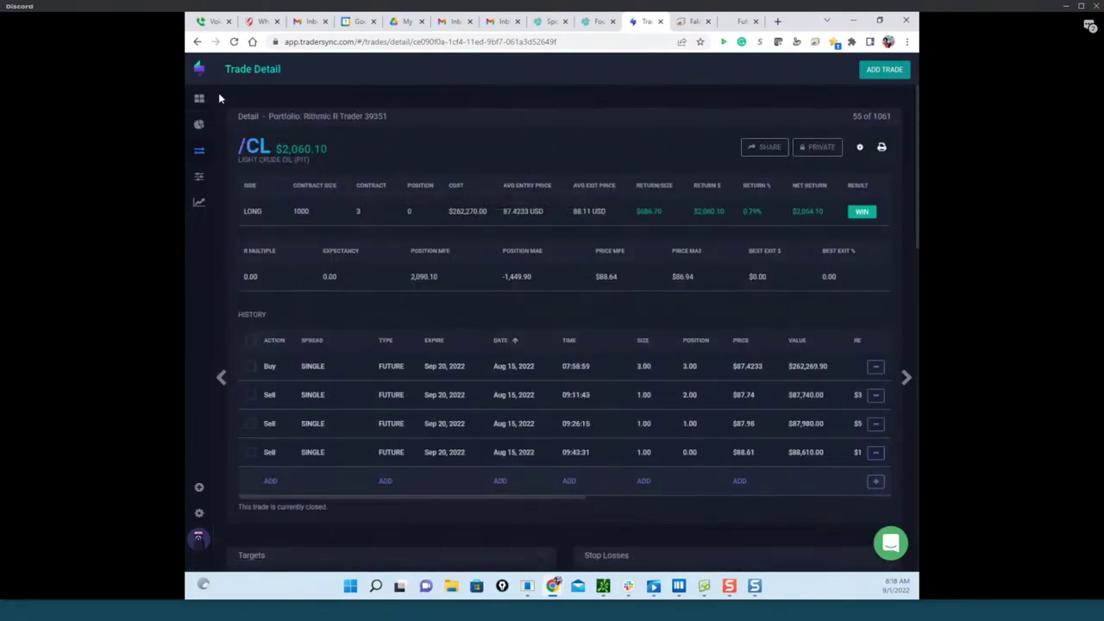
# Open the Overview report and sketch the dips and recoveries along the Accumulative Return chart, clearing the drawings.
pyautogui.moveTo(216, 124)
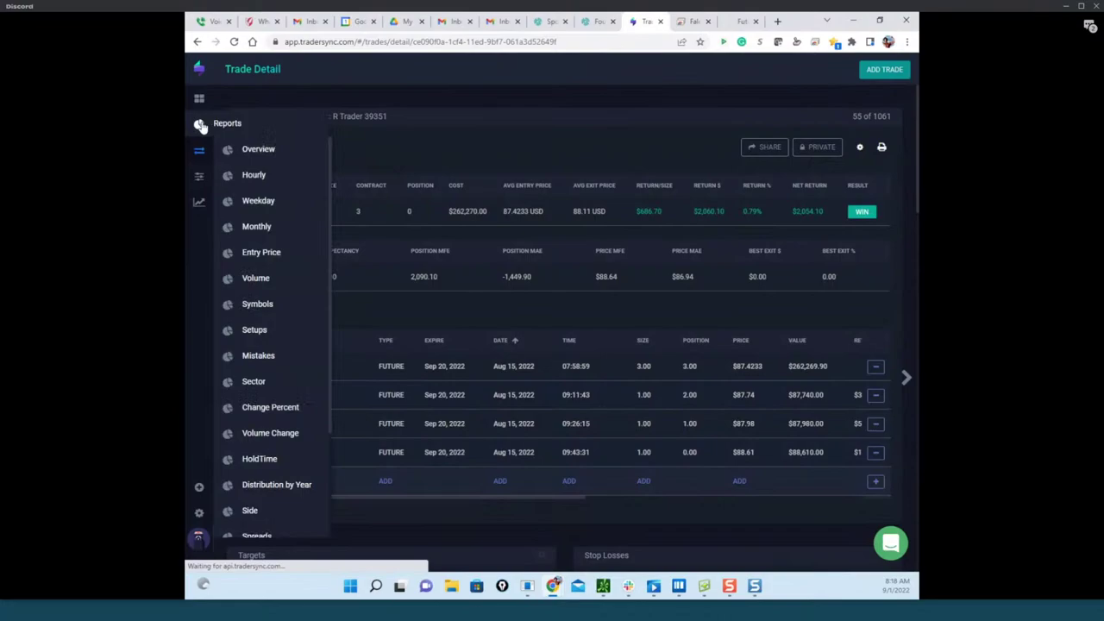
pyautogui.click(263, 151)
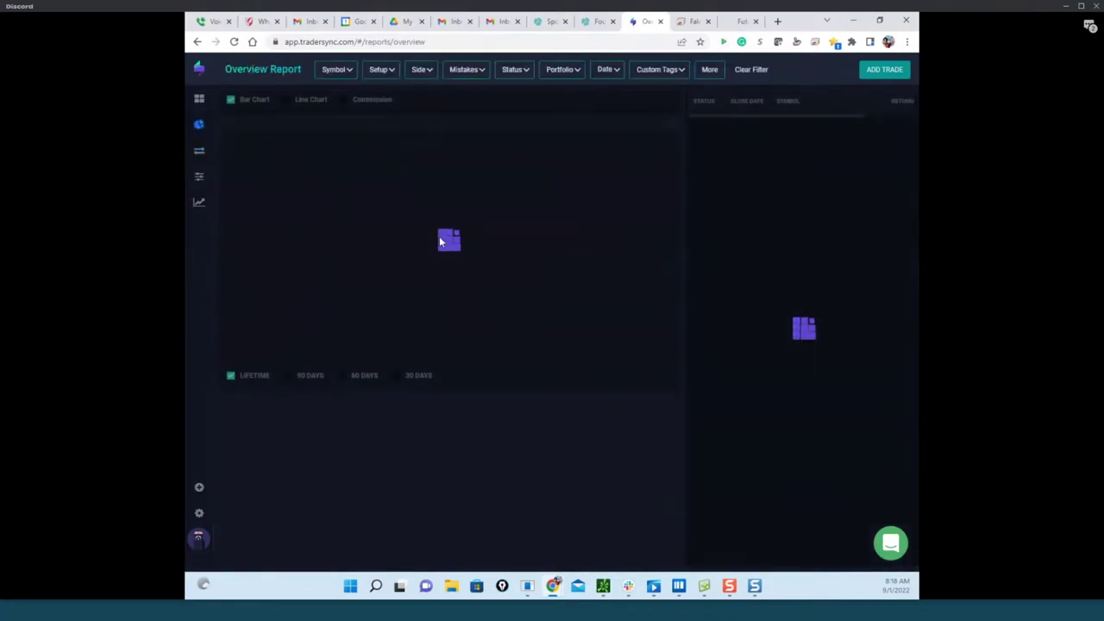
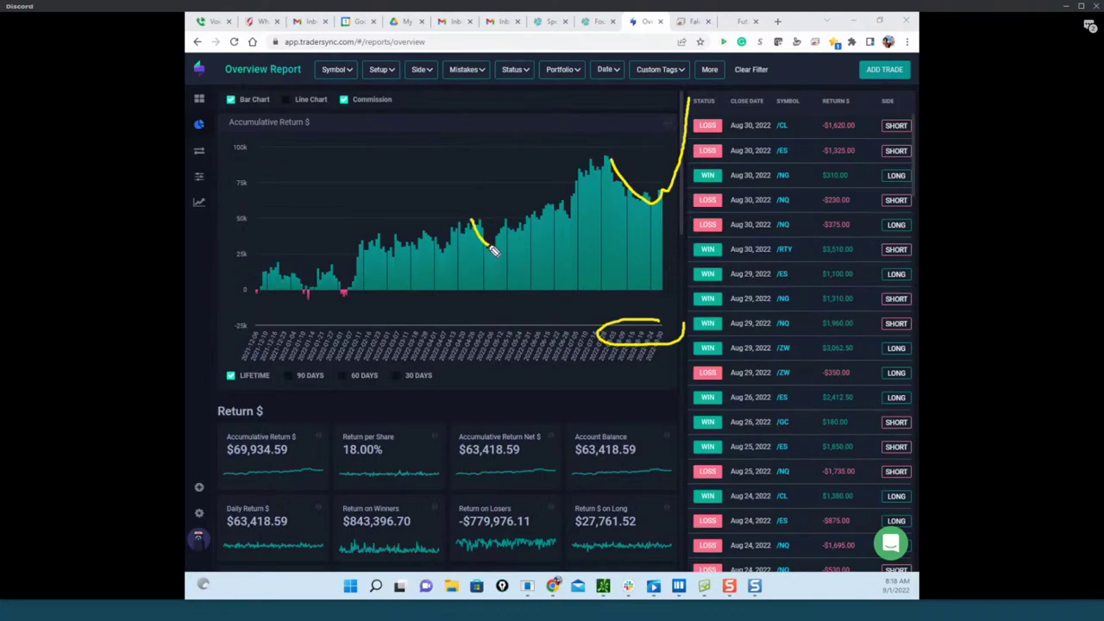
pyautogui.moveTo(429, 235); pyautogui.dragTo(458, 210)
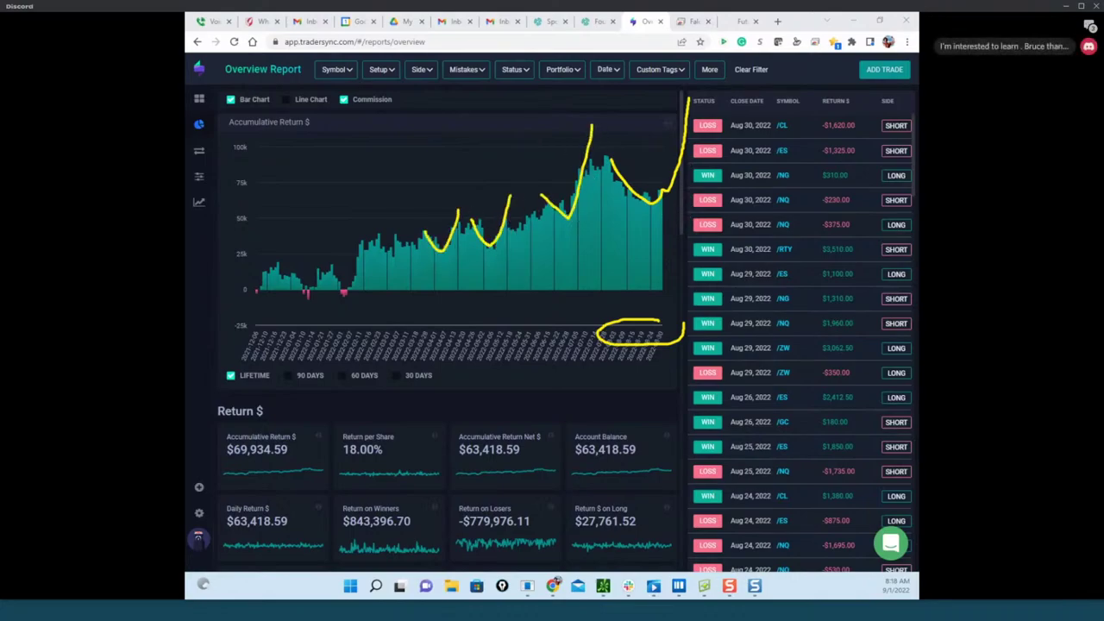
pyautogui.press('Escape')
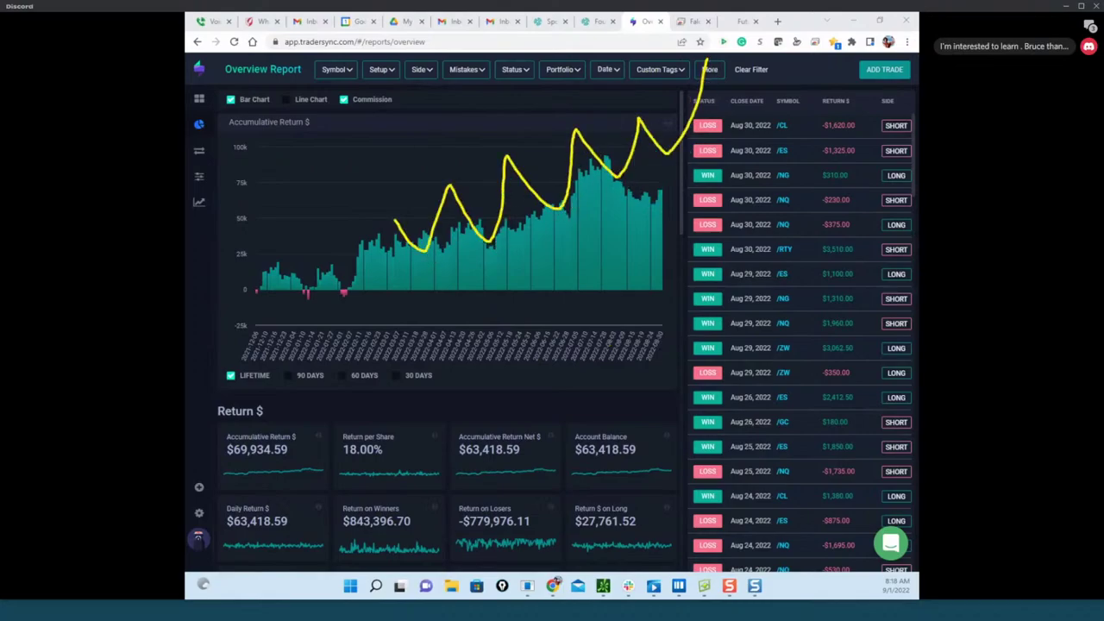
pyautogui.press('Escape')
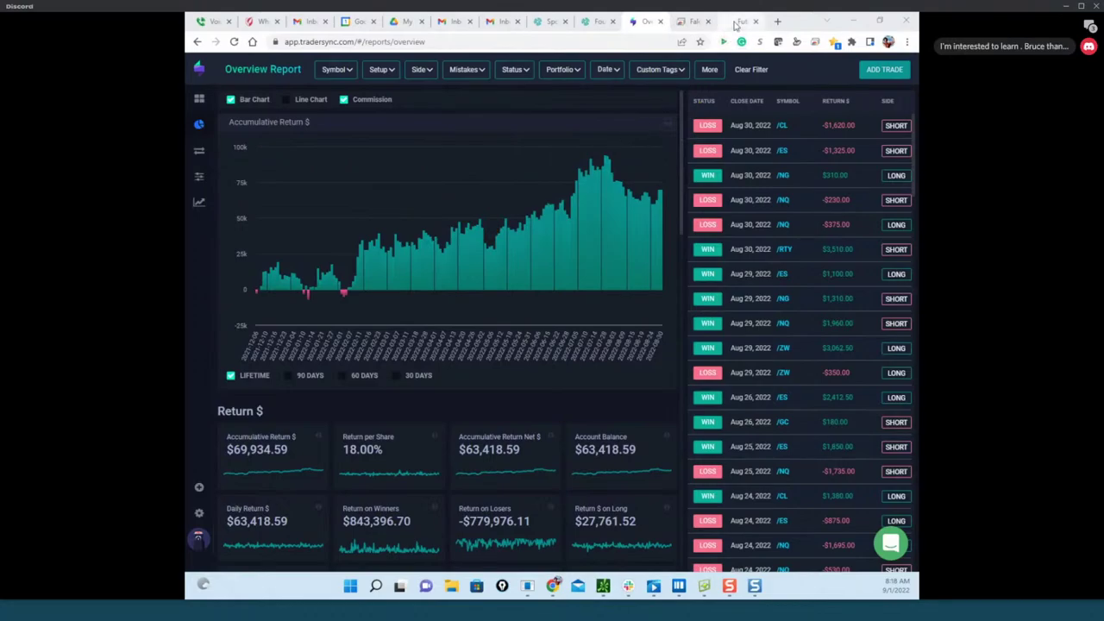
# Return to the scottpulcinitrader.com tab and look through the home page's partner deals, including Bookmap, Apex, TraderSync, Tickstrike and SpotGamma.
pyautogui.click(735, 25)
pyautogui.scroll(-3, 722, 329)
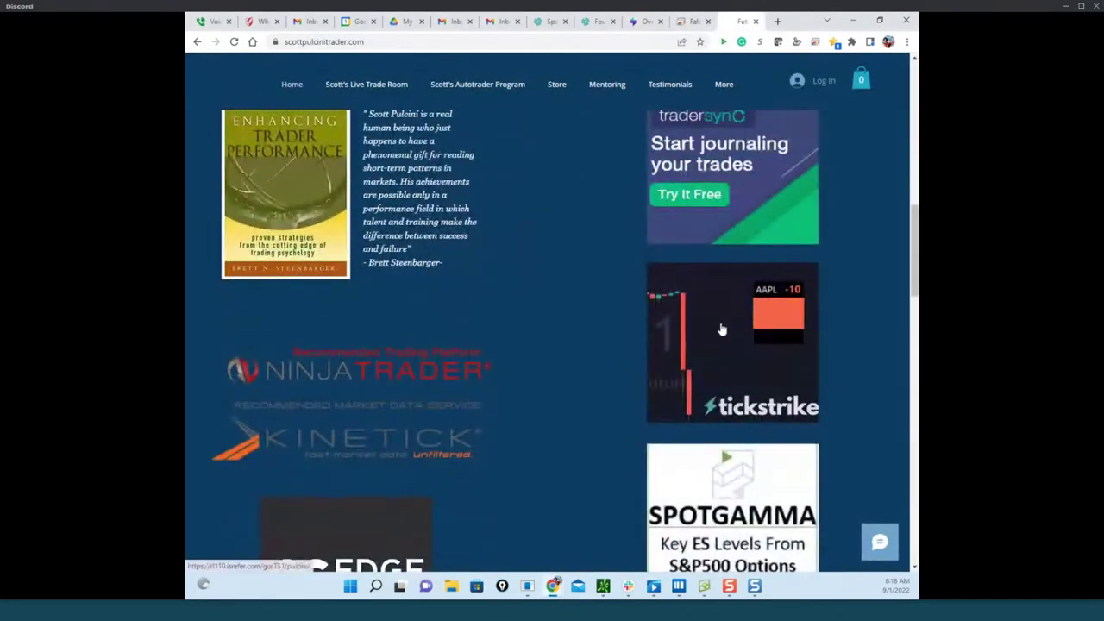
pyautogui.scroll(3, 721, 329)
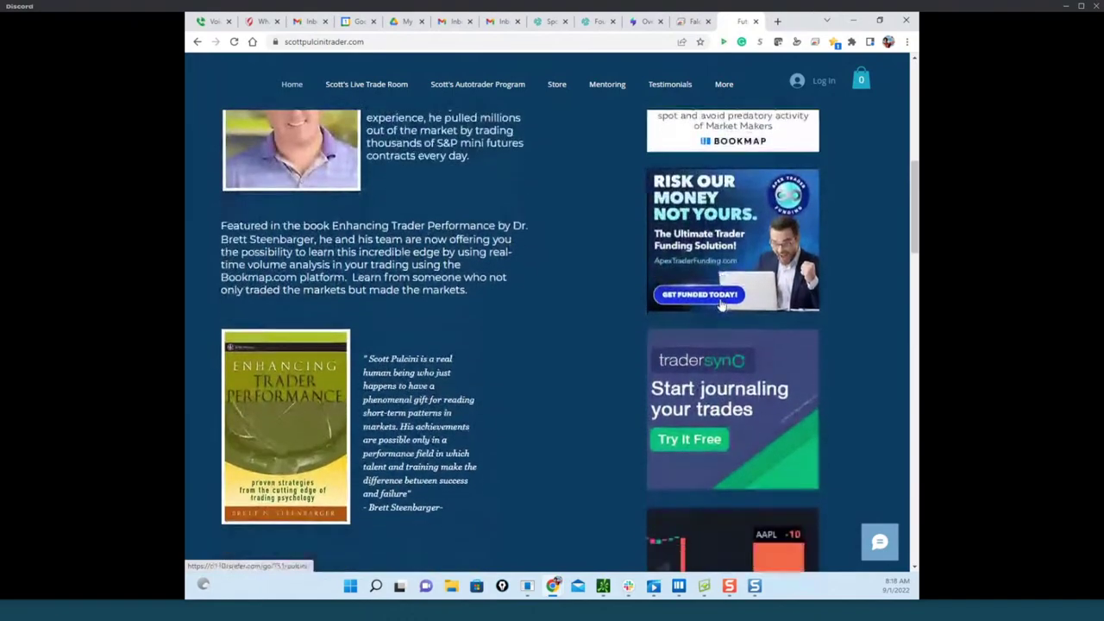
pyautogui.scroll(-6, 719, 302)
pyautogui.scroll(5, 725, 358)
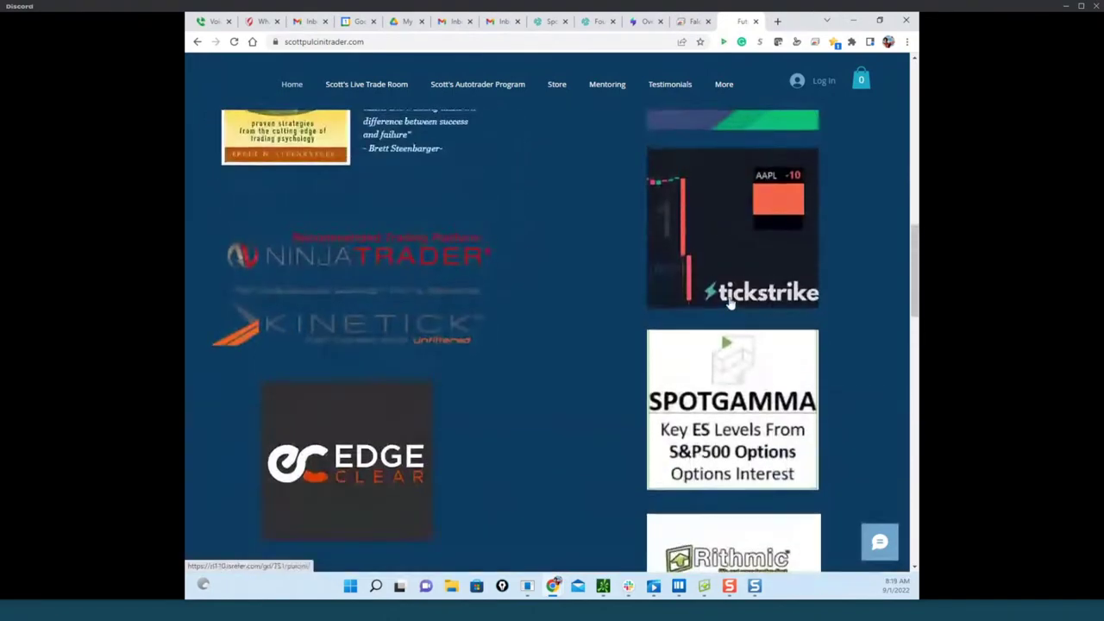
pyautogui.scroll(10, 731, 303)
pyautogui.scroll(-2, 752, 334)
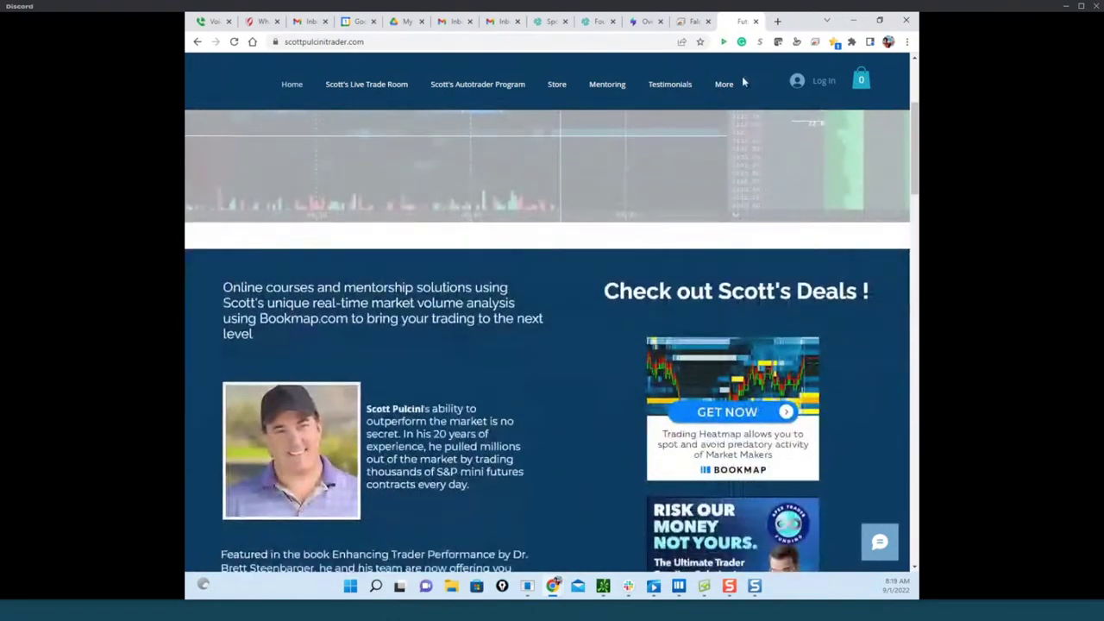
pyautogui.scroll(-3, 777, 377)
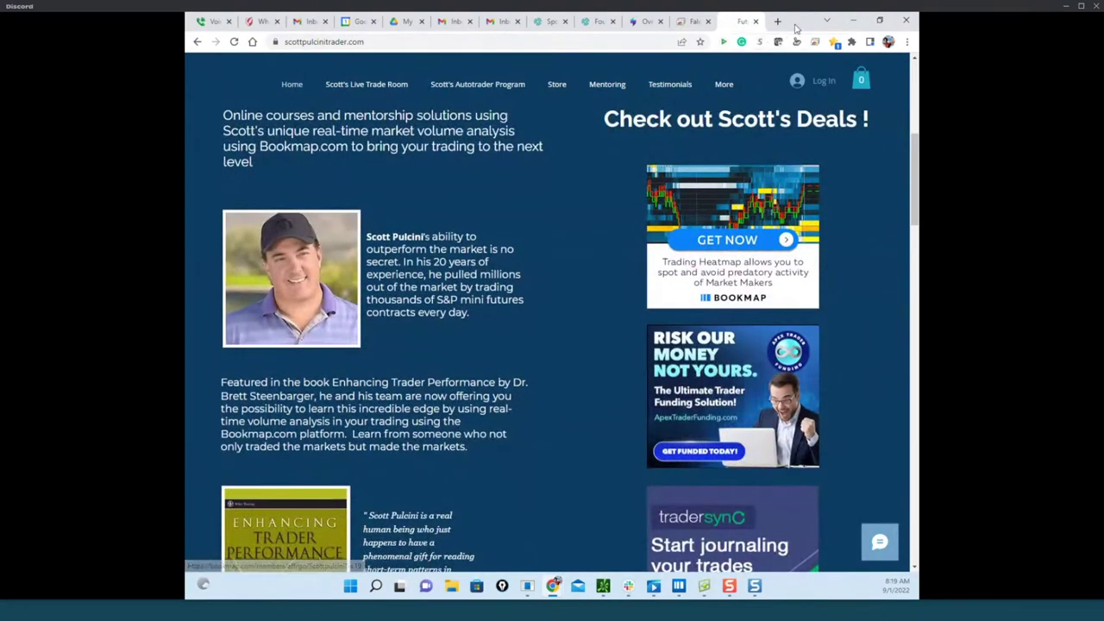
# Minimize the browser and examine the liquidity levels above and below the current price on the NQU2 Nasdaq heatmap.
pyautogui.click(852, 20)
pyautogui.scroll(-1, 715, 229)
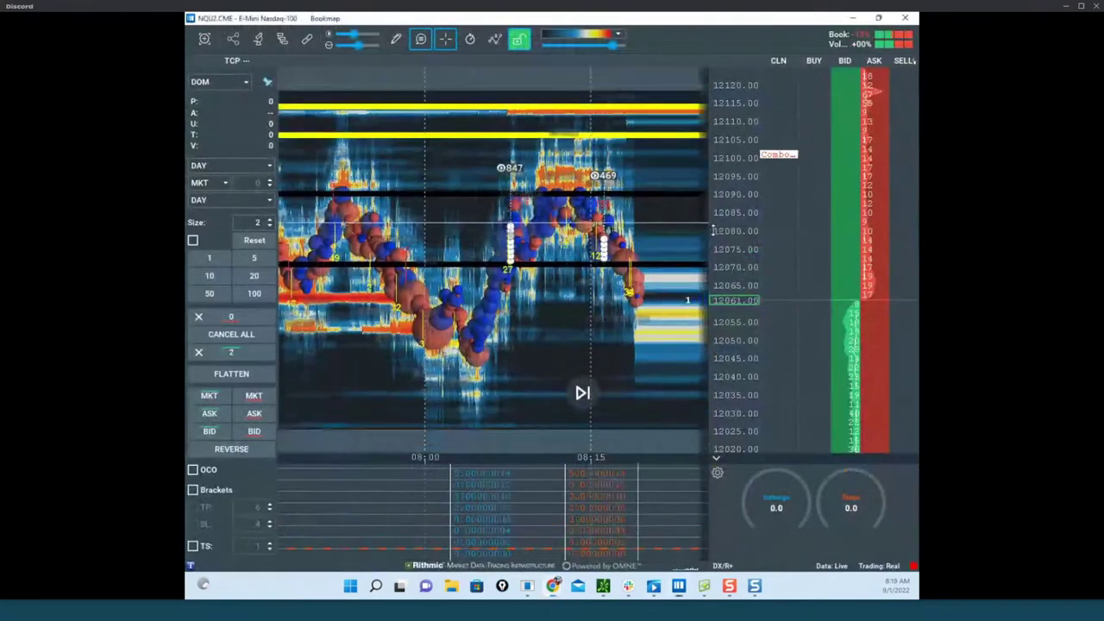
pyautogui.scroll(-2, 645, 221)
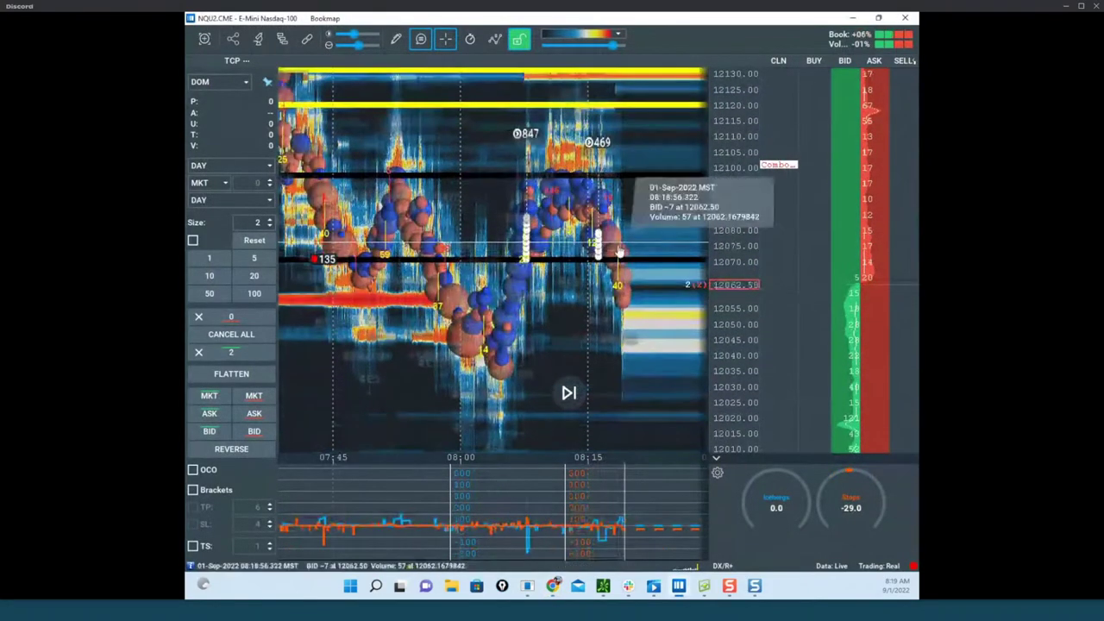
pyautogui.scroll(1, 722, 245)
pyautogui.moveTo(647, 259); pyautogui.dragTo(617, 209)
pyautogui.scroll(-1, 726, 195)
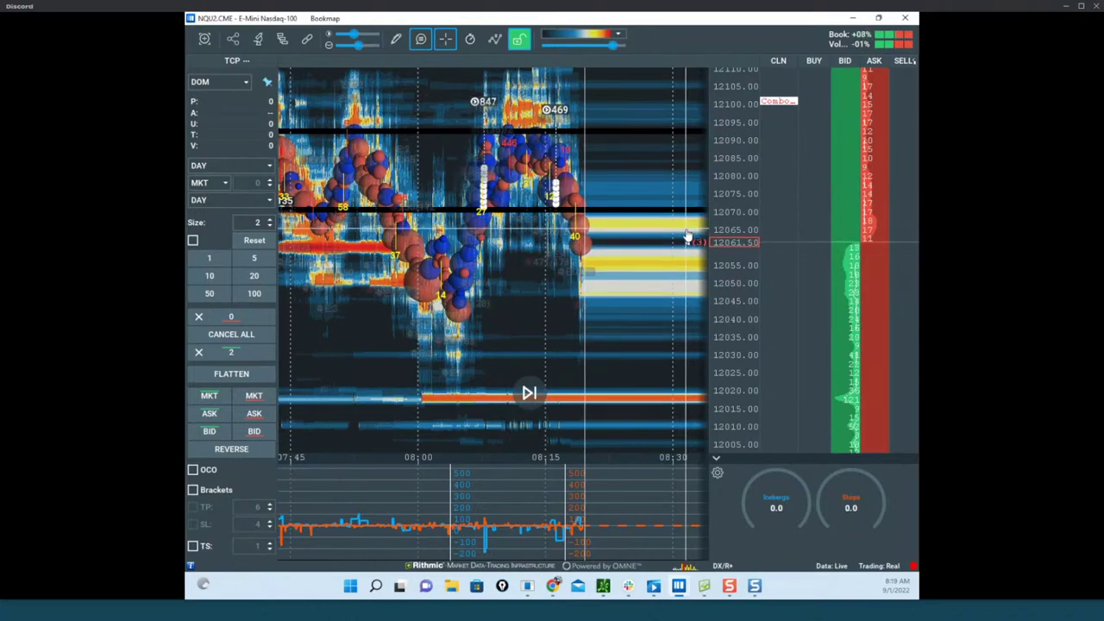
pyautogui.moveTo(659, 228); pyautogui.dragTo(651, 218)
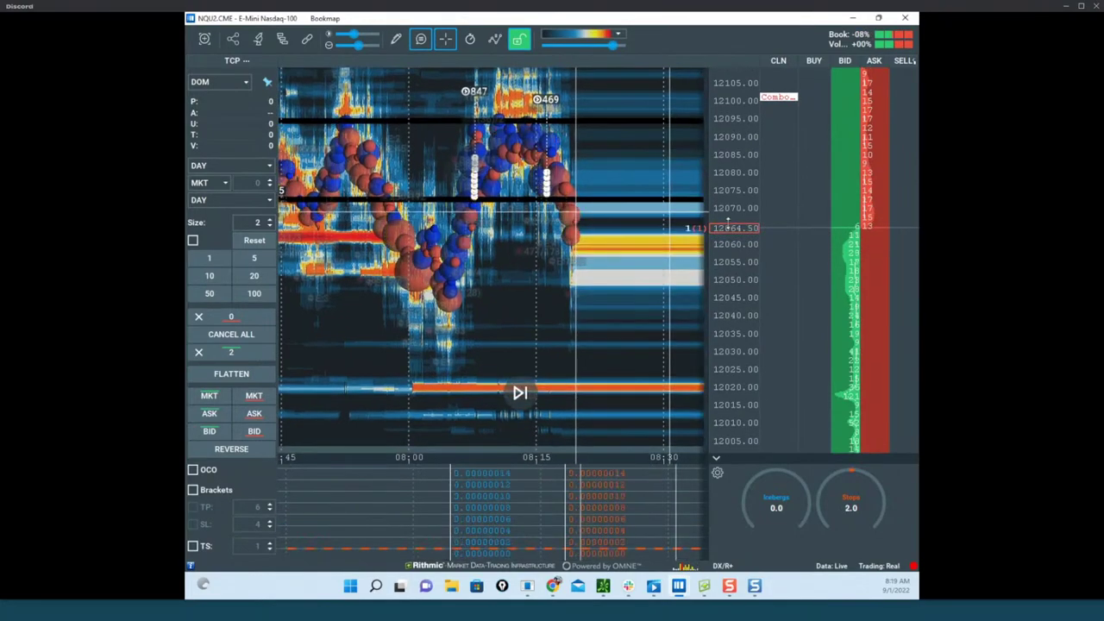
pyautogui.scroll(1, 728, 219)
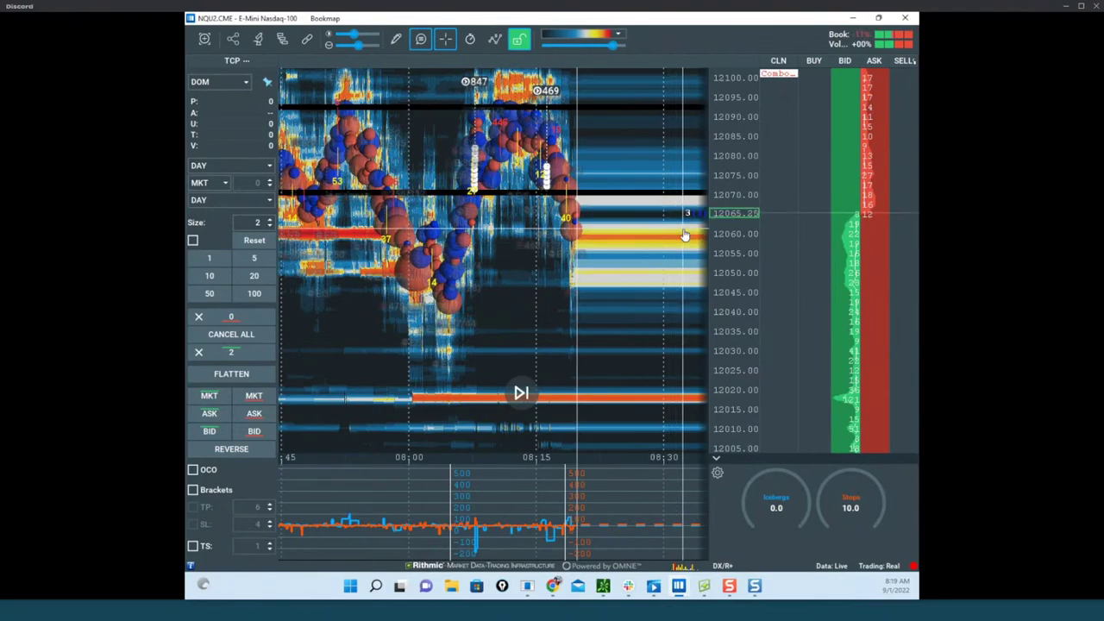
pyautogui.scroll(-1, 721, 213)
pyautogui.moveTo(607, 273); pyautogui.dragTo(596, 316)
pyautogui.scroll(-1, 731, 201)
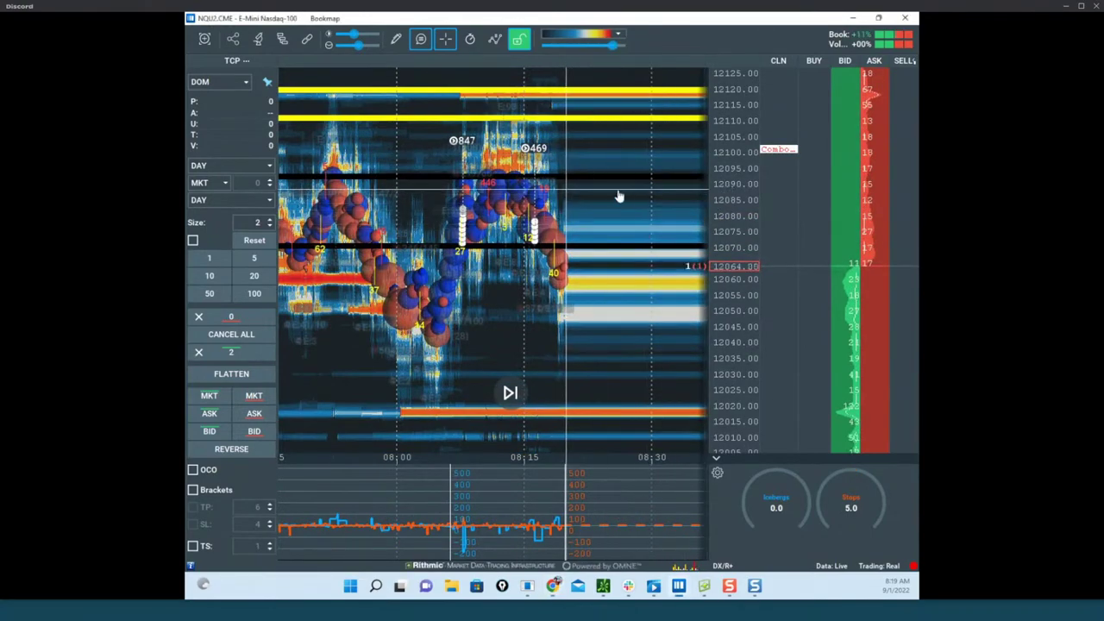
pyautogui.scroll(-2, 616, 195)
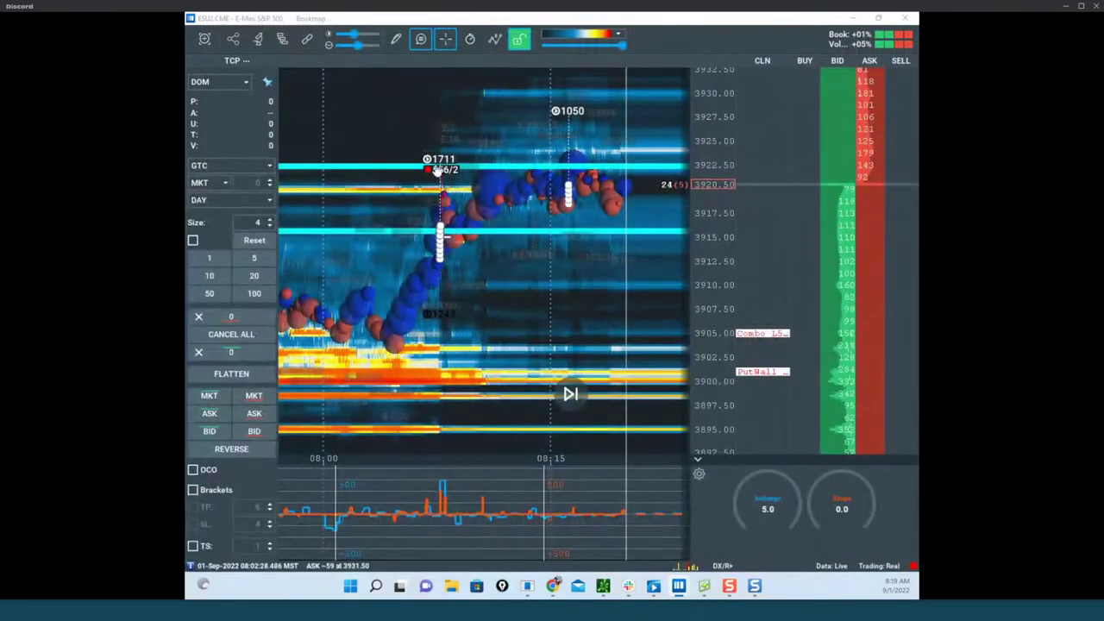
# View the ESU2 S&P 500 heatmap and show the ZSX2 soybean heatmap window maximized on this screen.
pyautogui.scroll(-3, 457, 173)
pyautogui.moveTo(535, 178); pyautogui.dragTo(530, 196)
pyautogui.moveTo(535, 19); pyautogui.dragTo(535, 12)
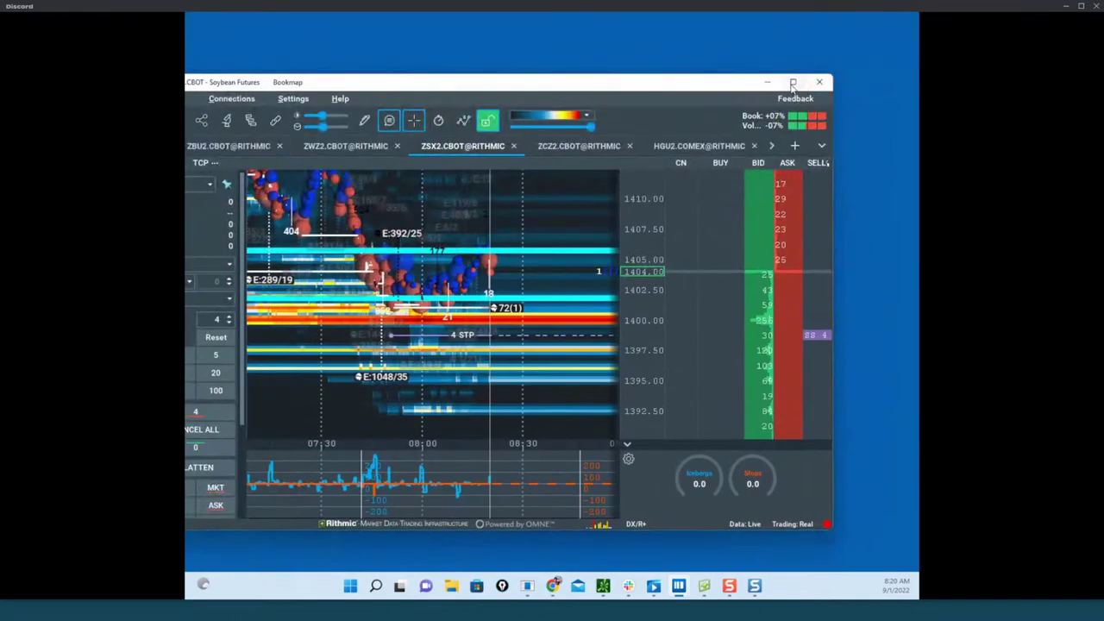
pyautogui.click(793, 82)
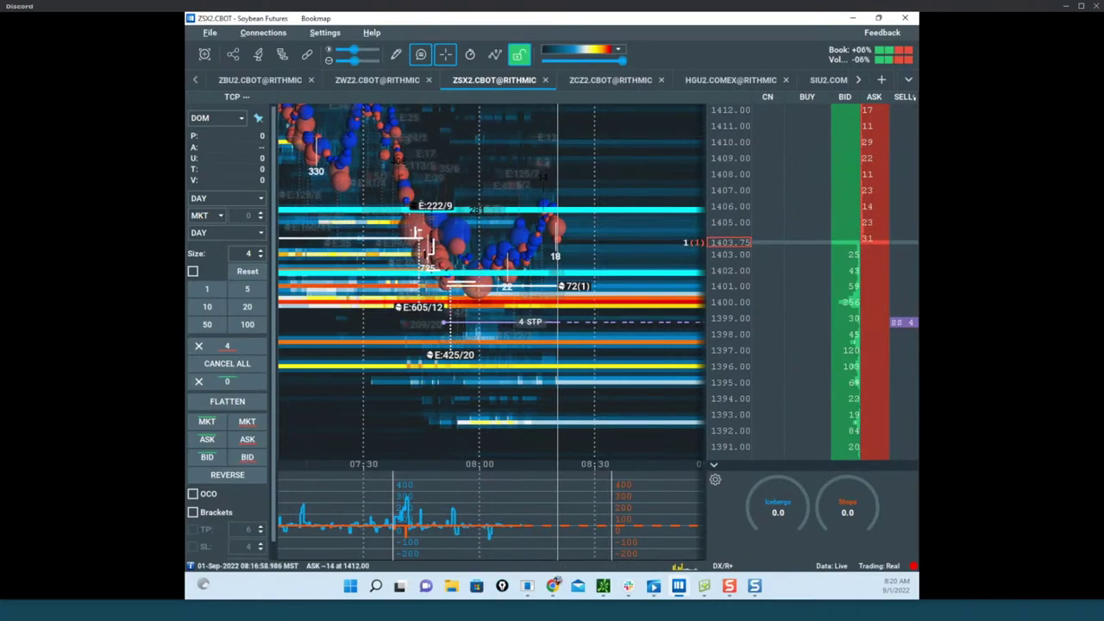
# Clear the soybean window off this screen, and bring the /ES five-day, 5-minute chart in briefly before moving it away.
pyautogui.moveTo(323, 142); pyautogui.dragTo(642, 83)
pyautogui.click(854, 87)
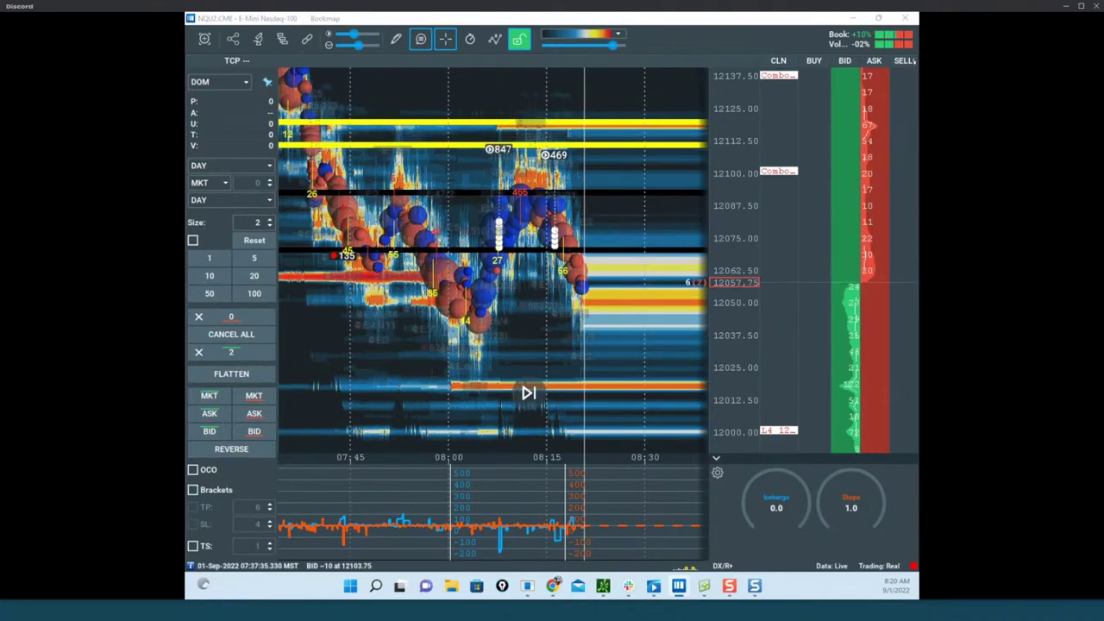
pyautogui.moveTo(187, 298); pyautogui.dragTo(689, 243)
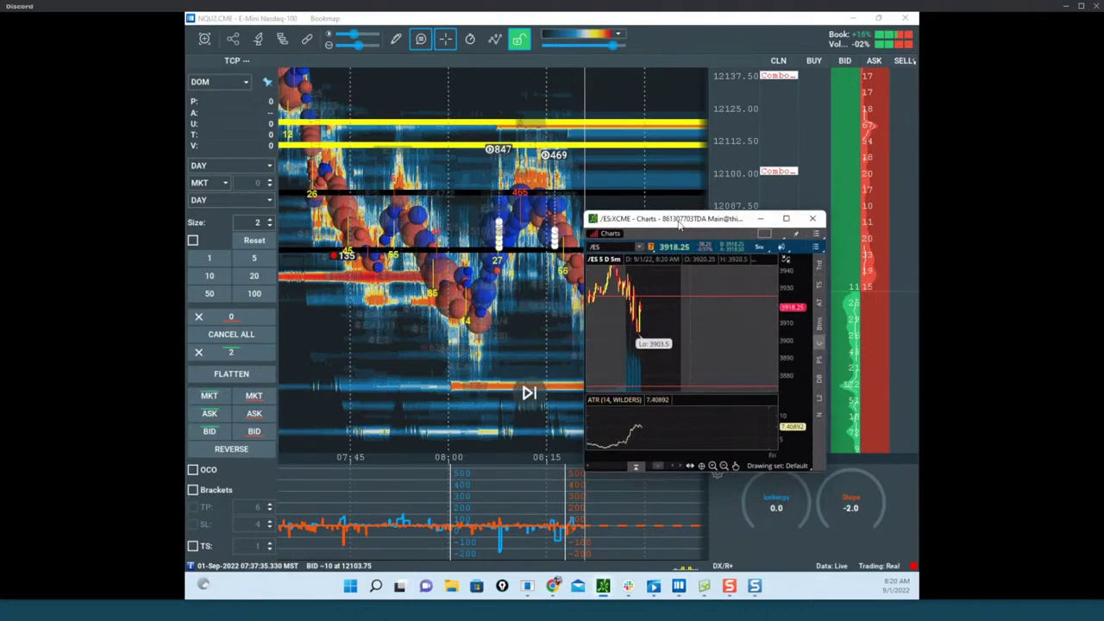
pyautogui.moveTo(679, 223); pyautogui.dragTo(187, 371)
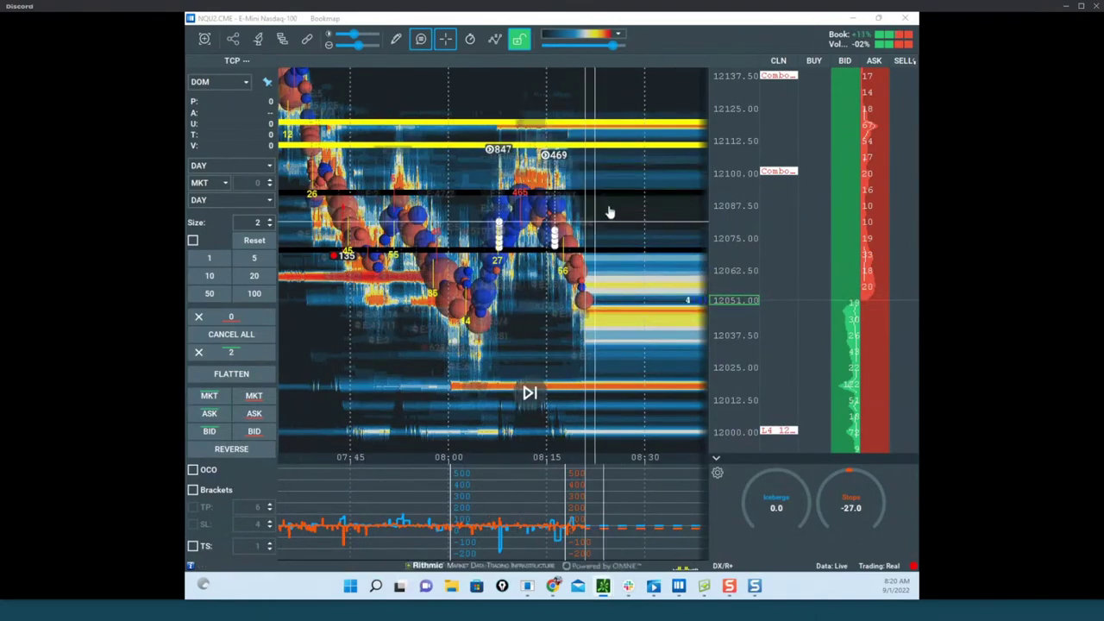
# Sketch possible breakdown and sideways recovery paths from the current price on the NQU2 Nasdaq heatmap, and clear the drawings.
pyautogui.moveTo(396, 219); pyautogui.dragTo(708, 59)
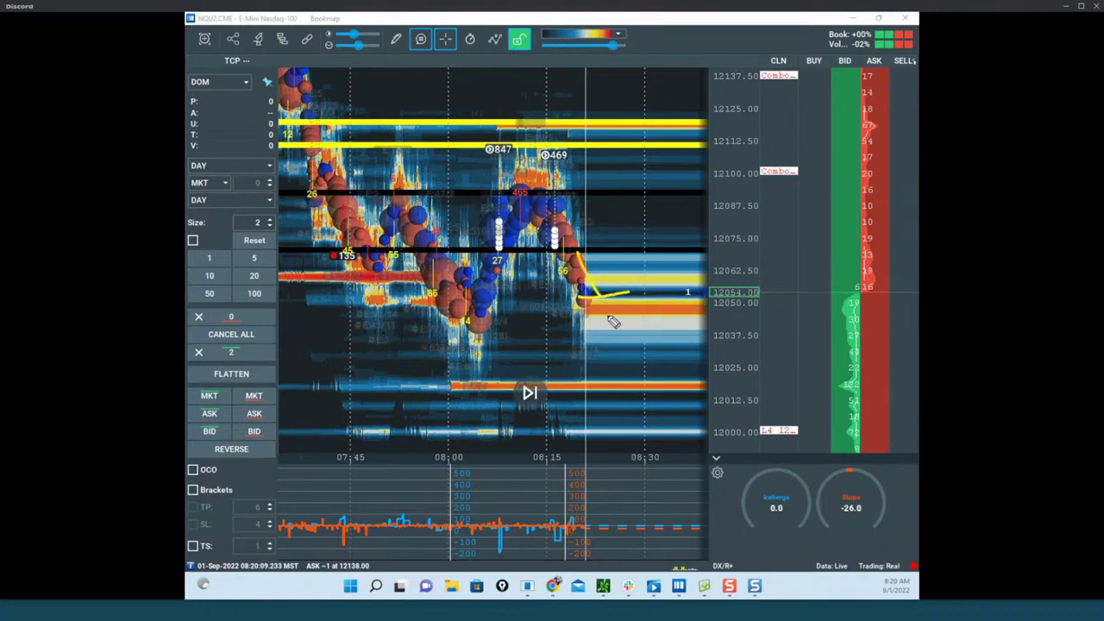
pyautogui.moveTo(601, 322); pyautogui.dragTo(637, 371)
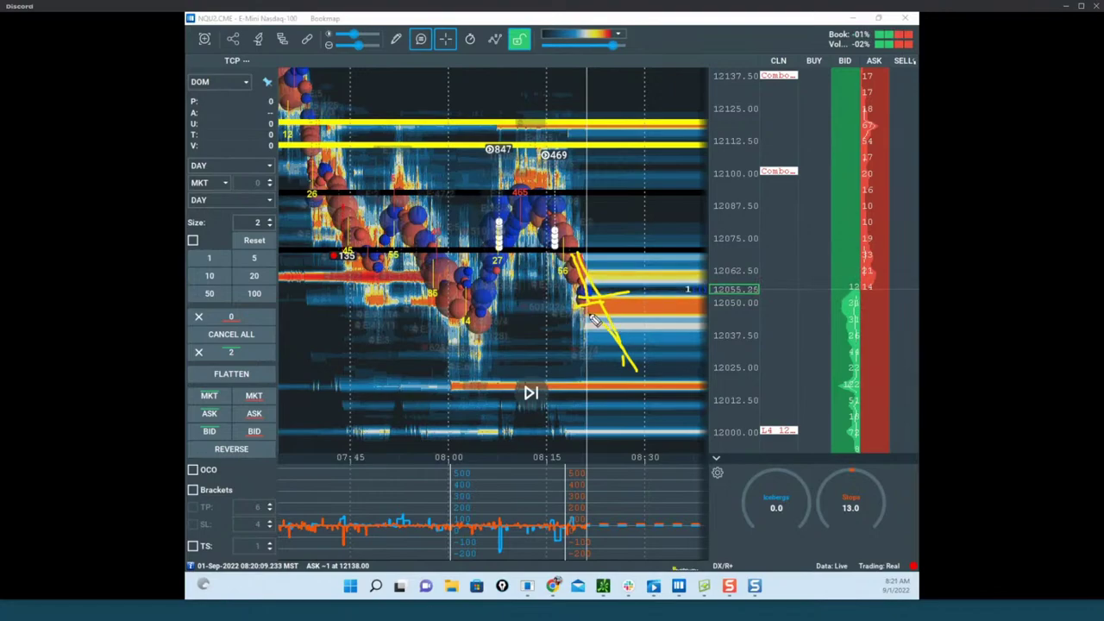
pyautogui.moveTo(702, 276); pyautogui.dragTo(713, 265)
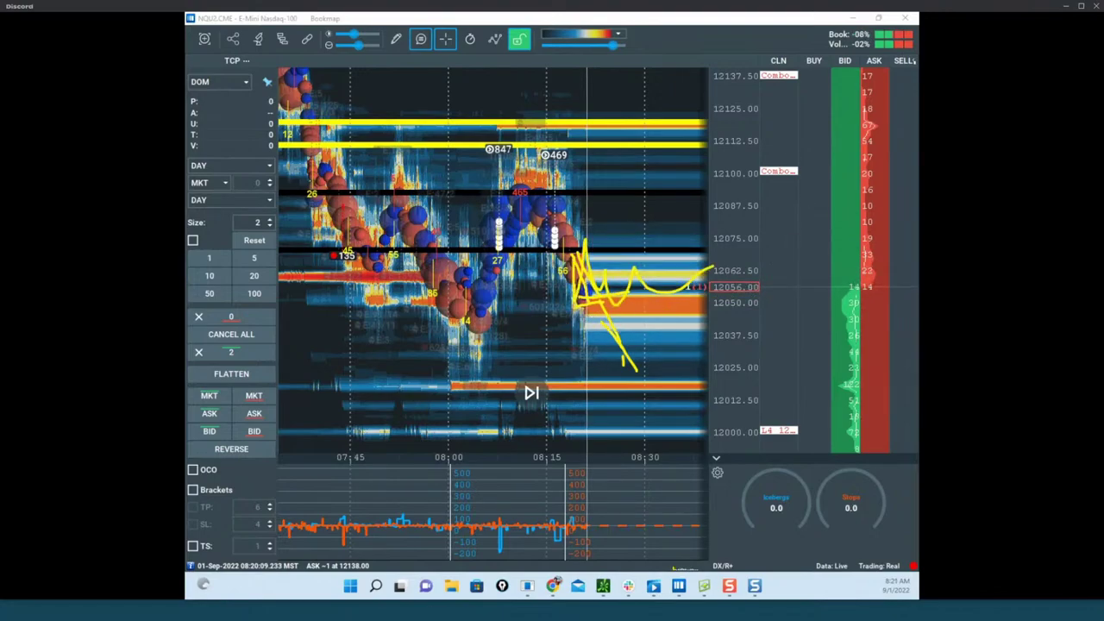
pyautogui.press('Escape')
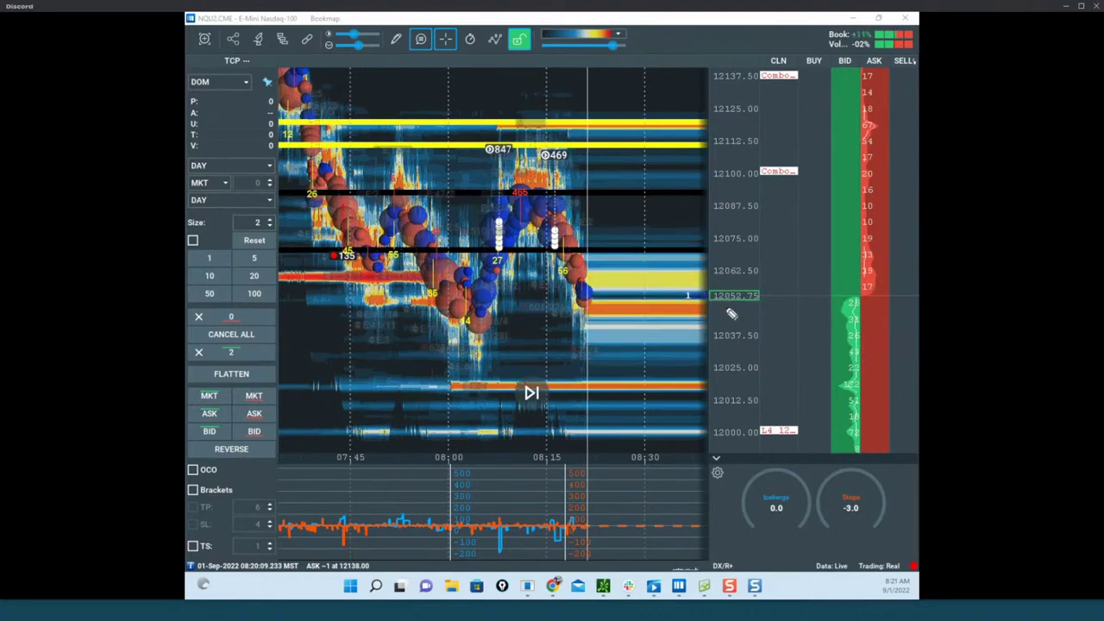
# Circle the price action around the 847 and 469 markers twice, and examine the Nasdaq levels around the current price.
pyautogui.moveTo(634, 177)
pyautogui.mouseDown()
pyautogui.moveTo(444, 255)
pyautogui.moveTo(678, 238)
pyautogui.mouseUp()
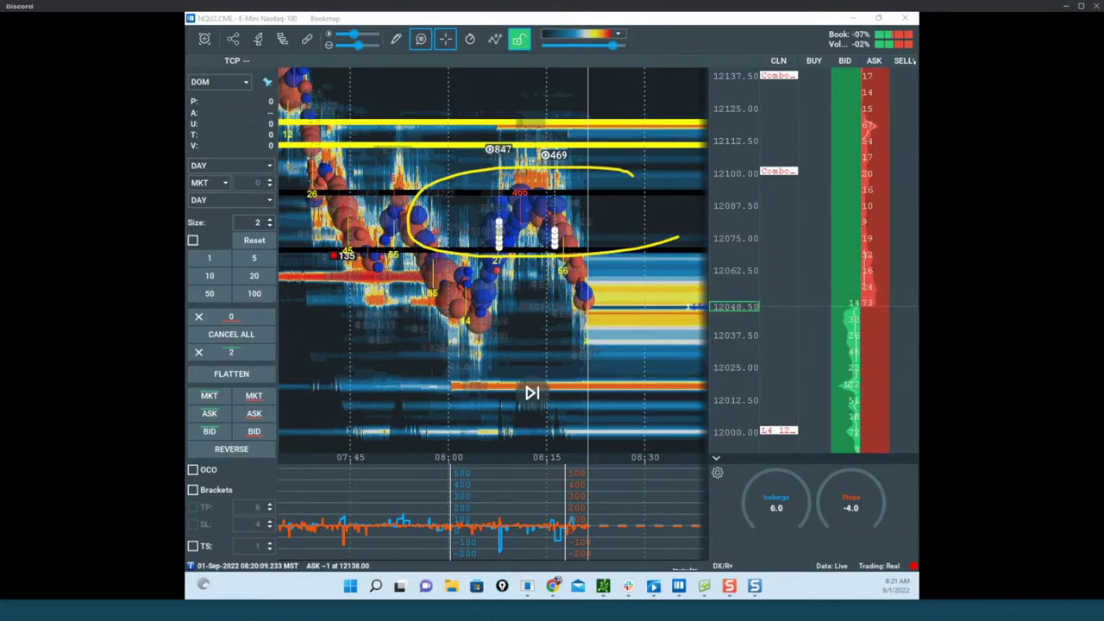
pyautogui.press('Escape')
pyautogui.moveTo(597, 168)
pyautogui.mouseDown()
pyautogui.moveTo(449, 185)
pyautogui.moveTo(648, 267)
pyautogui.mouseUp()
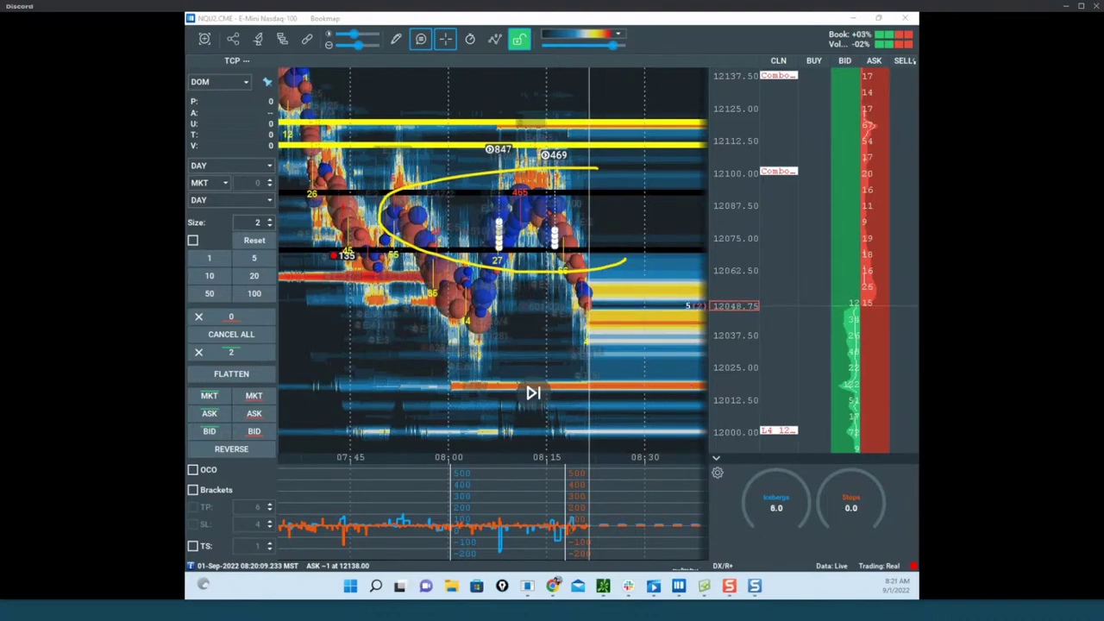
pyautogui.moveTo(585, 217); pyautogui.dragTo(516, 160)
pyautogui.scroll(2, 722, 208)
pyautogui.moveTo(607, 219); pyautogui.dragTo(613, 258)
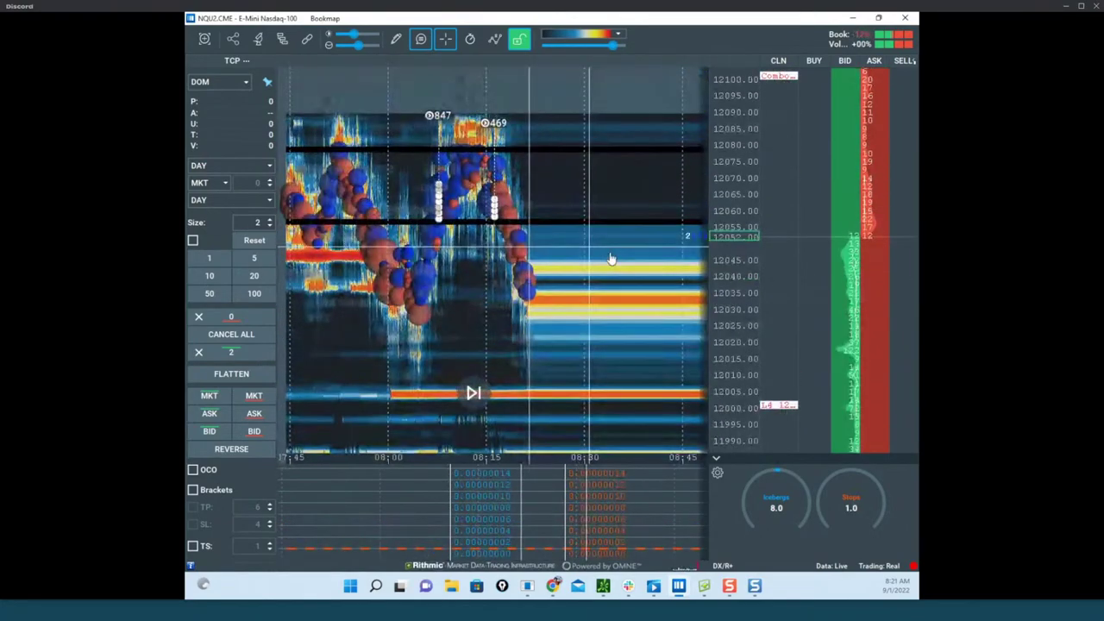
# Examine the NQU2 Nasdaq heatmap across a wider time and price range around the 847 and 469 markers.
pyautogui.scroll(-2, 613, 259)
pyautogui.moveTo(668, 231); pyautogui.dragTo(734, 229)
pyautogui.scroll(-1, 734, 229)
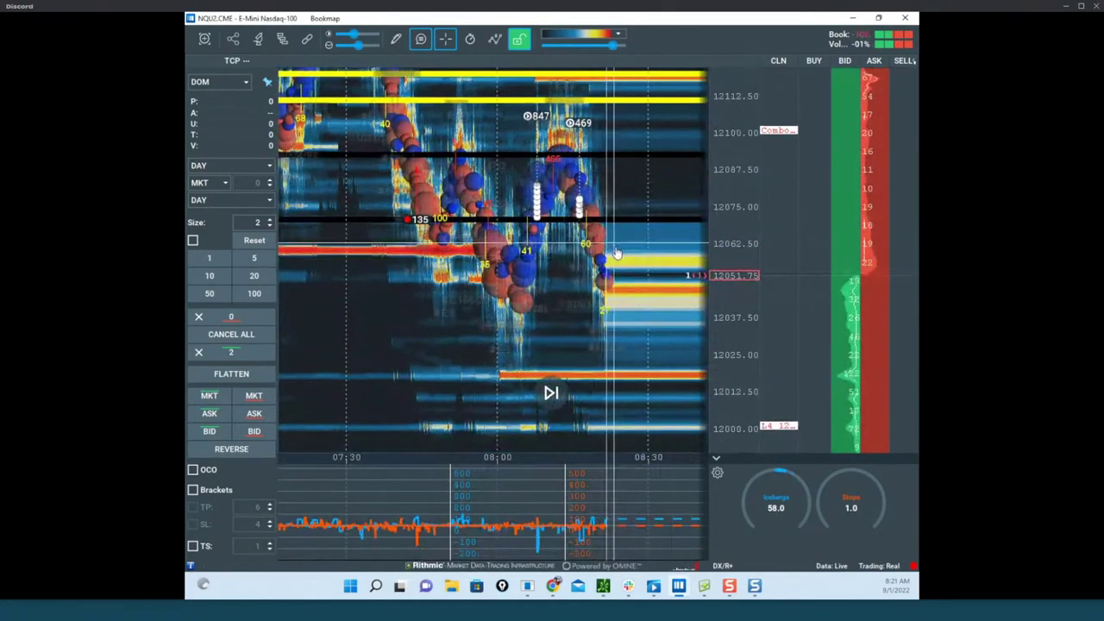
pyautogui.moveTo(607, 281); pyautogui.dragTo(581, 282)
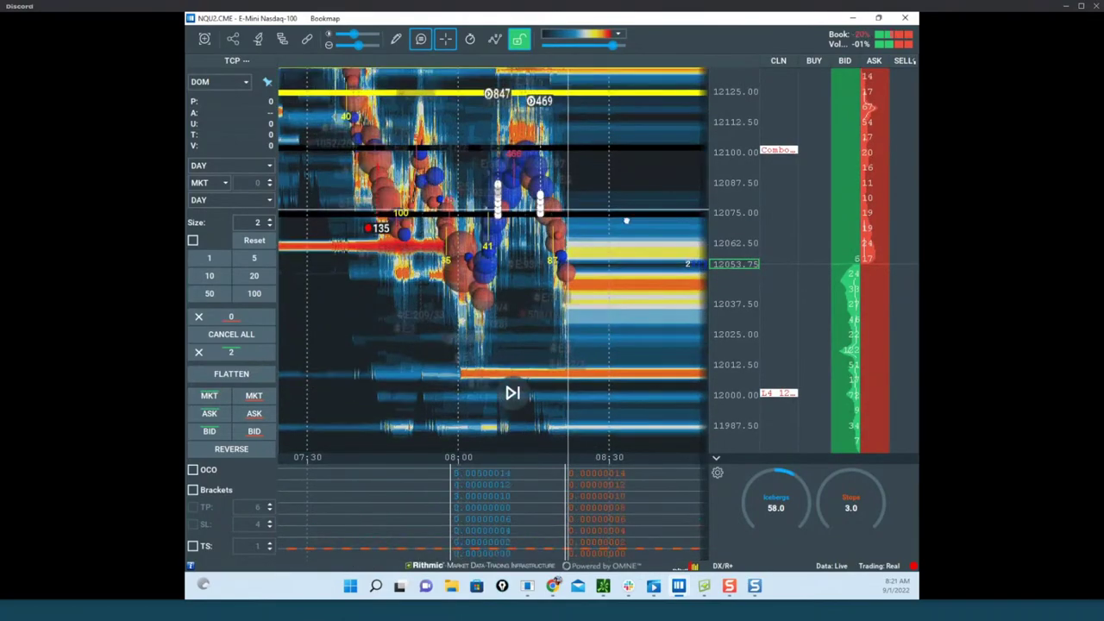
# Bring the browser onto this screen maximized and show the remote desktop session's NQU22 charts.
pyautogui.moveTo(556, 589)
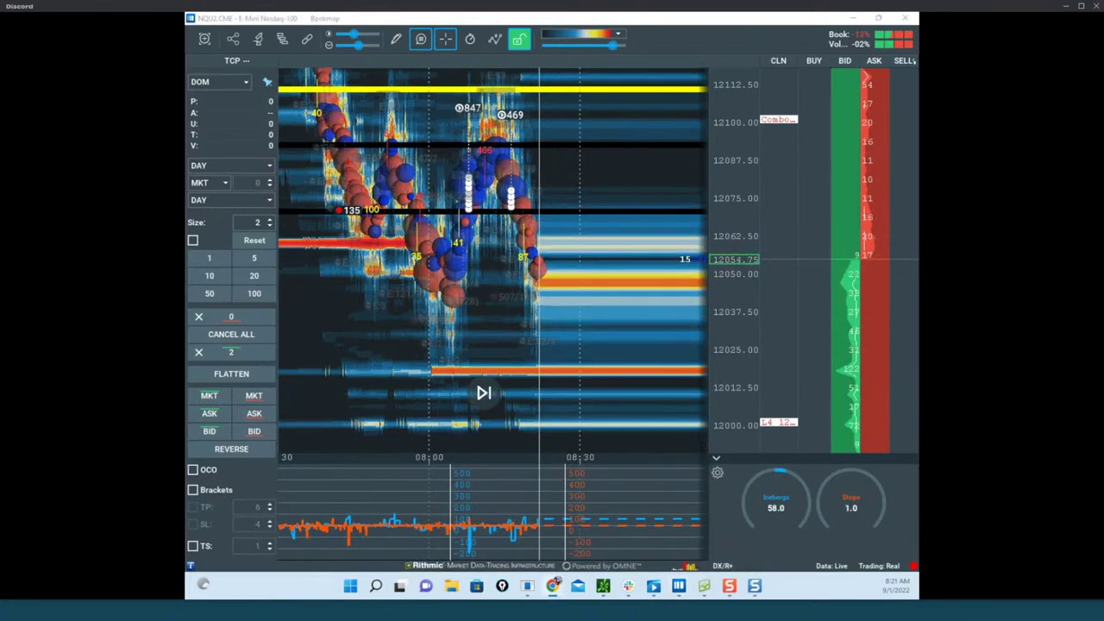
pyautogui.moveTo(186, 87); pyautogui.dragTo(749, 102)
pyautogui.doubleClick(748, 102)
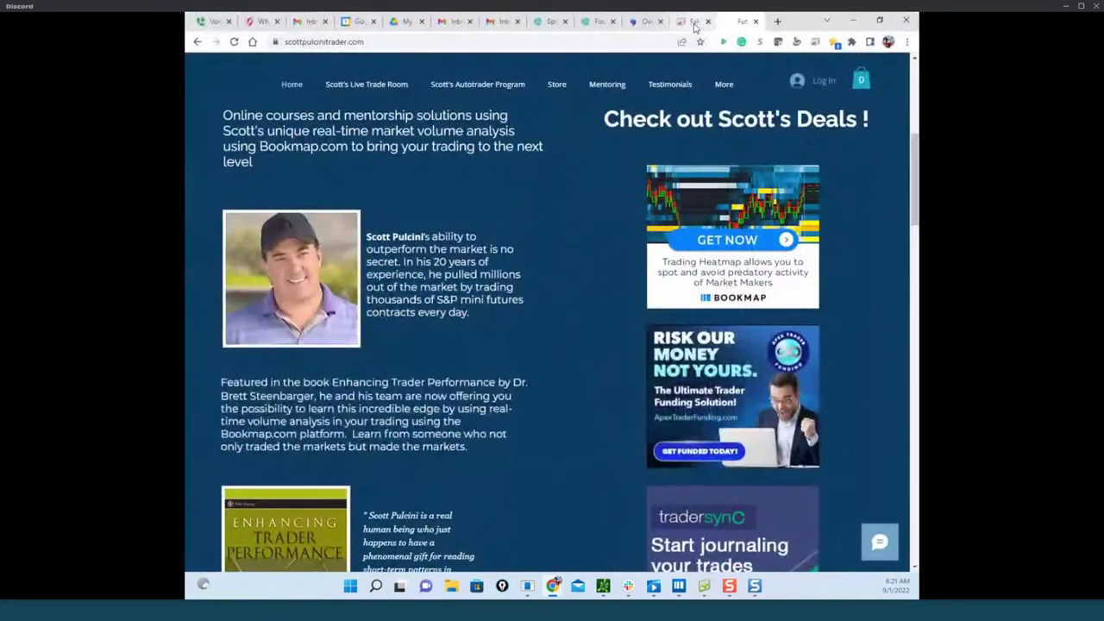
pyautogui.click(691, 26)
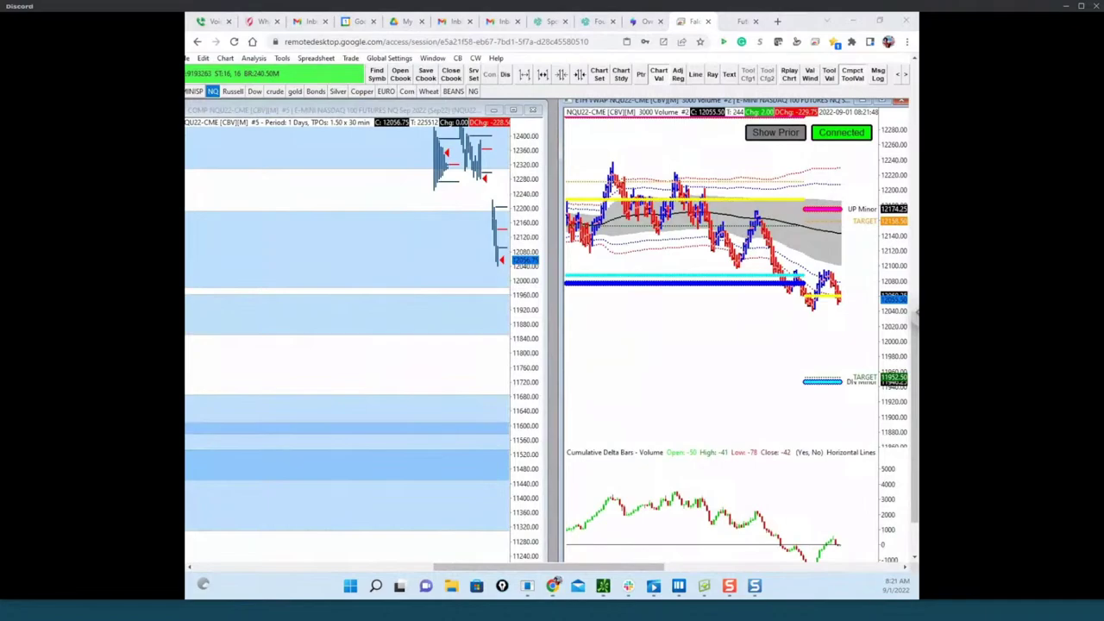
# Sketch possible breakout and breakdown paths on the NQU22 3000-volume chart, clear the drawings, and minimize the browser.
pyautogui.moveTo(822, 316)
pyautogui.mouseDown()
pyautogui.moveTo(833, 281)
pyautogui.moveTo(875, 293)
pyautogui.moveTo(841, 290)
pyautogui.mouseUp()
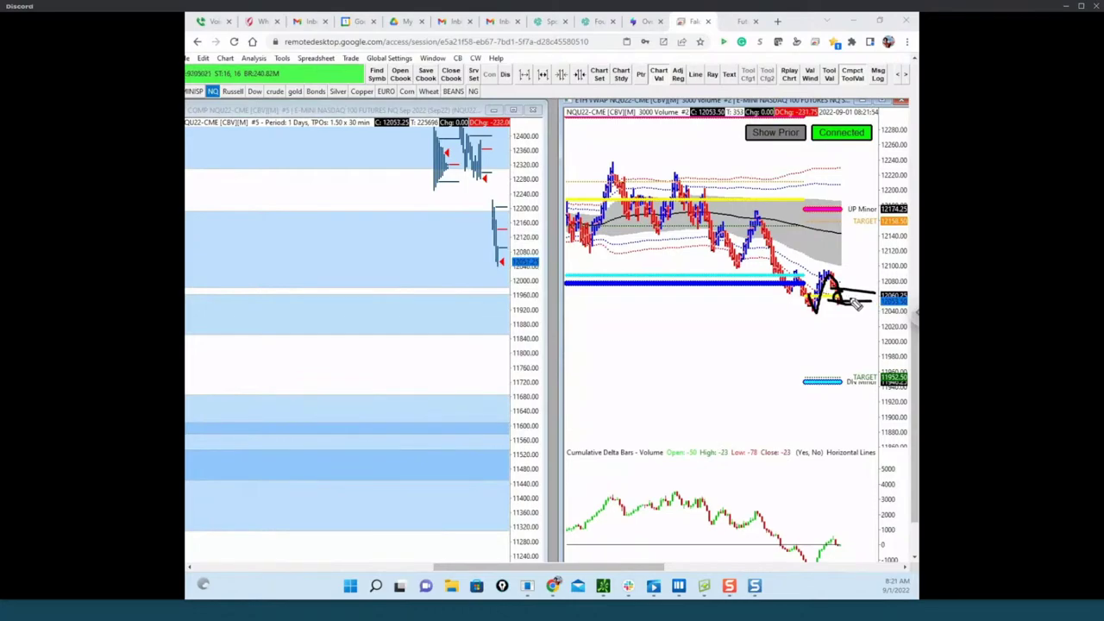
pyautogui.moveTo(850, 298)
pyautogui.mouseDown()
pyautogui.moveTo(863, 297)
pyautogui.moveTo(872, 227)
pyautogui.mouseUp()
pyautogui.moveTo(854, 330); pyautogui.dragTo(873, 358)
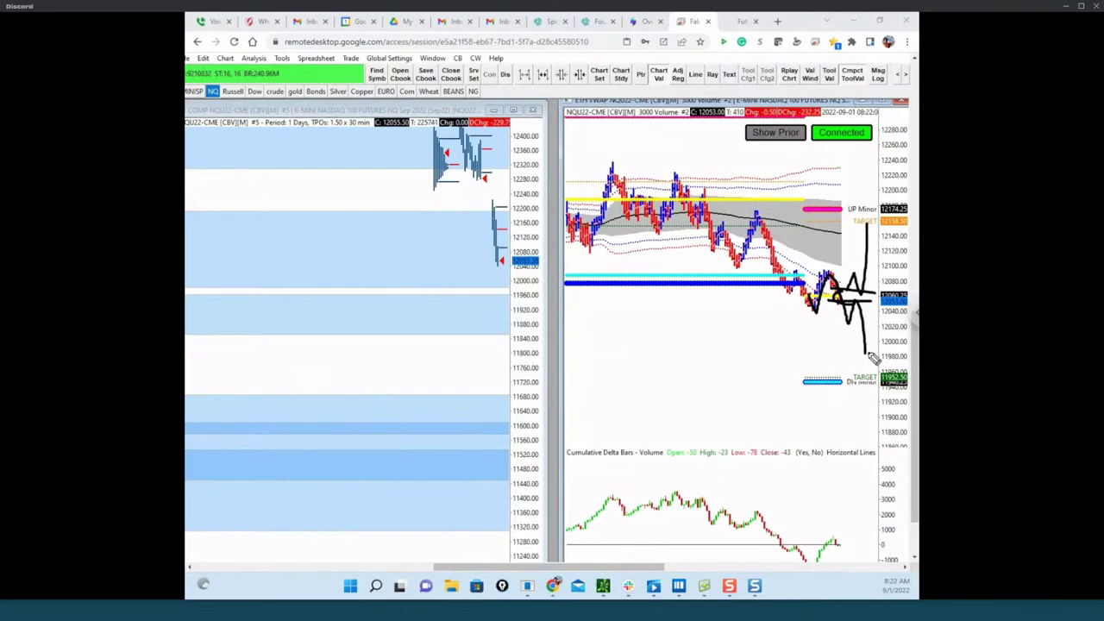
pyautogui.press('Escape')
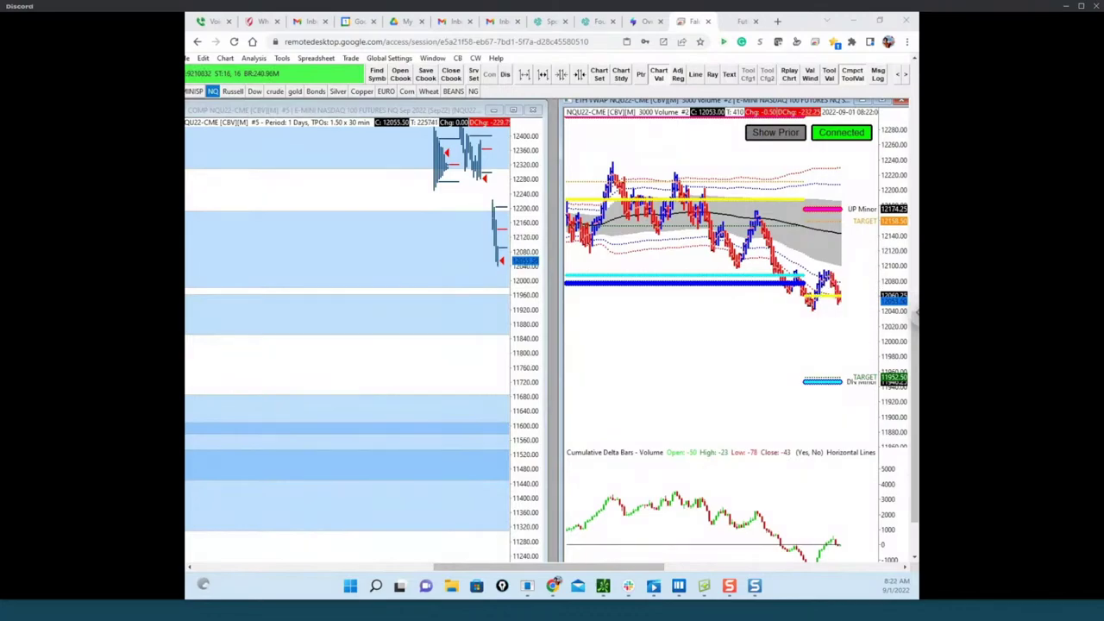
pyautogui.click(854, 20)
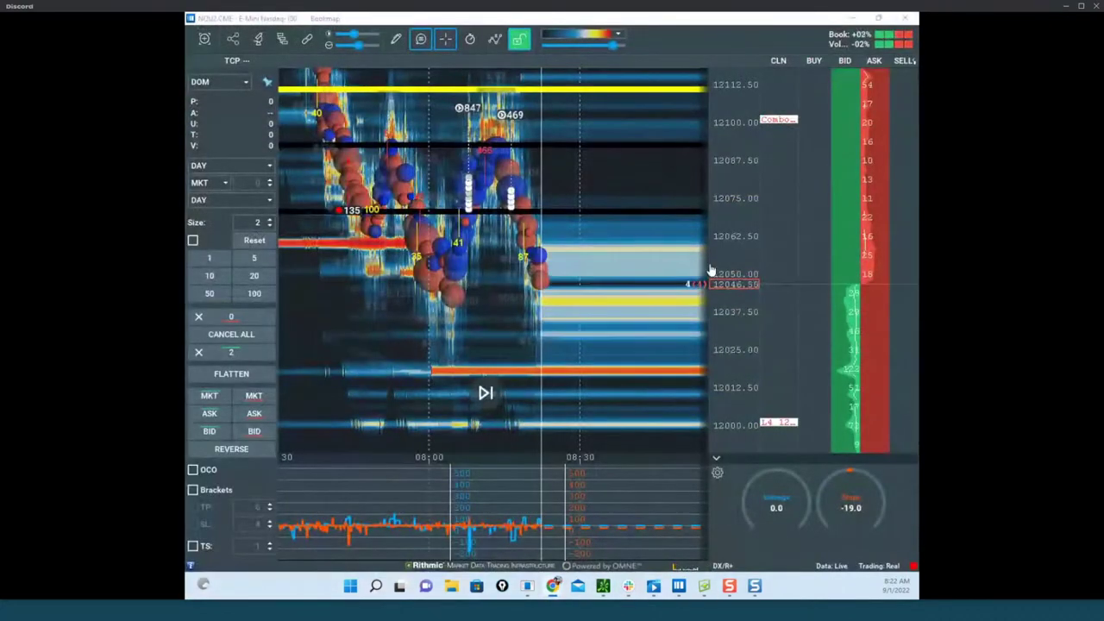
# Circle the iceberg markers on the Nasdaq heatmap, underline the level near 12040, sketch the downward price path, and clear the drawings.
pyautogui.moveTo(745, 239); pyautogui.dragTo(745, 222)
pyautogui.moveTo(541, 204); pyautogui.dragTo(518, 222)
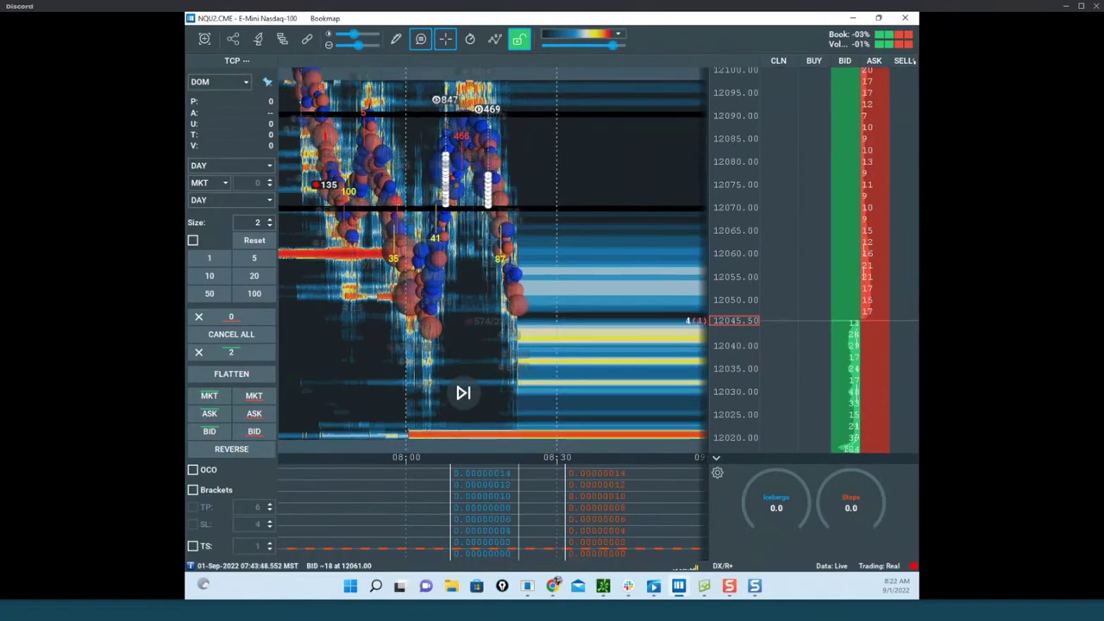
pyautogui.moveTo(187, 343); pyautogui.dragTo(187, 226)
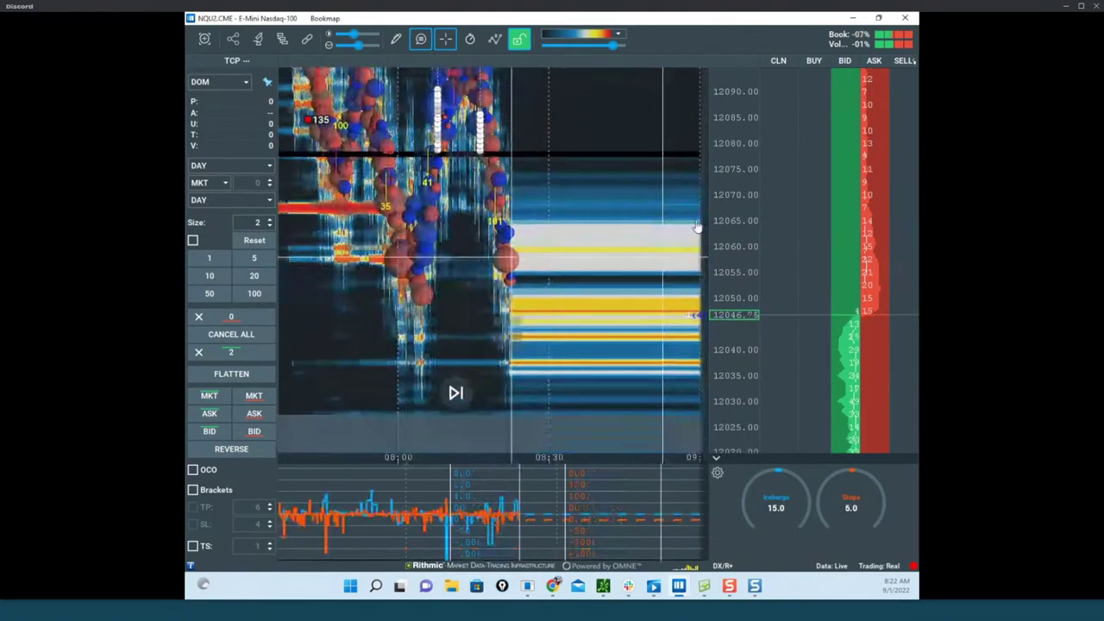
pyautogui.scroll(-1, 735, 251)
pyautogui.scroll(4, 733, 252)
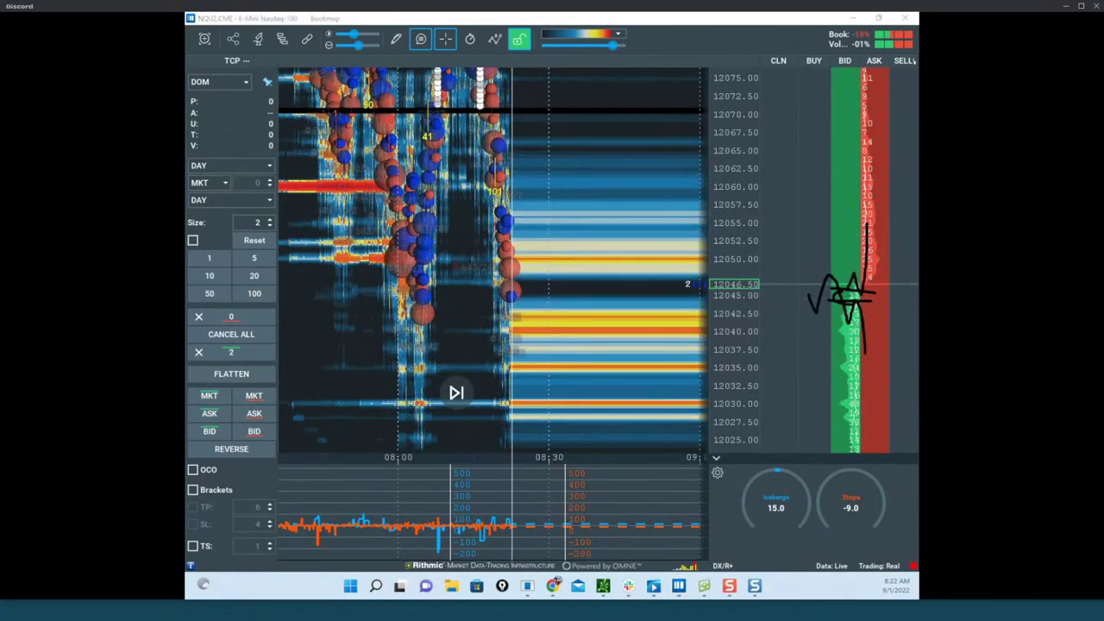
pyautogui.moveTo(600, 67); pyautogui.dragTo(604, 107)
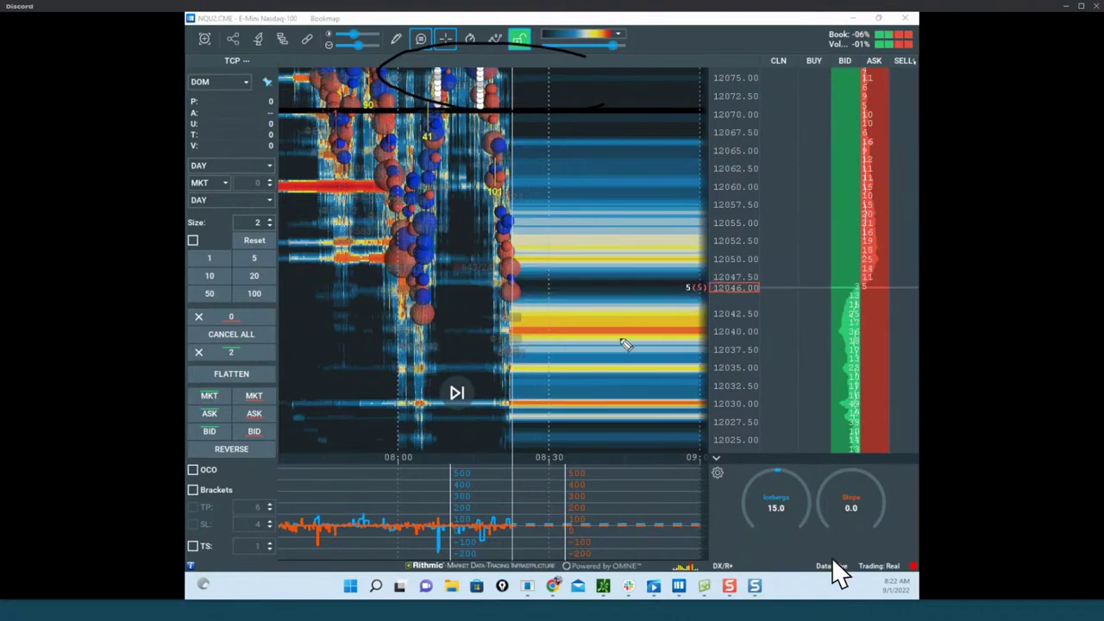
pyautogui.moveTo(515, 336); pyautogui.dragTo(592, 337)
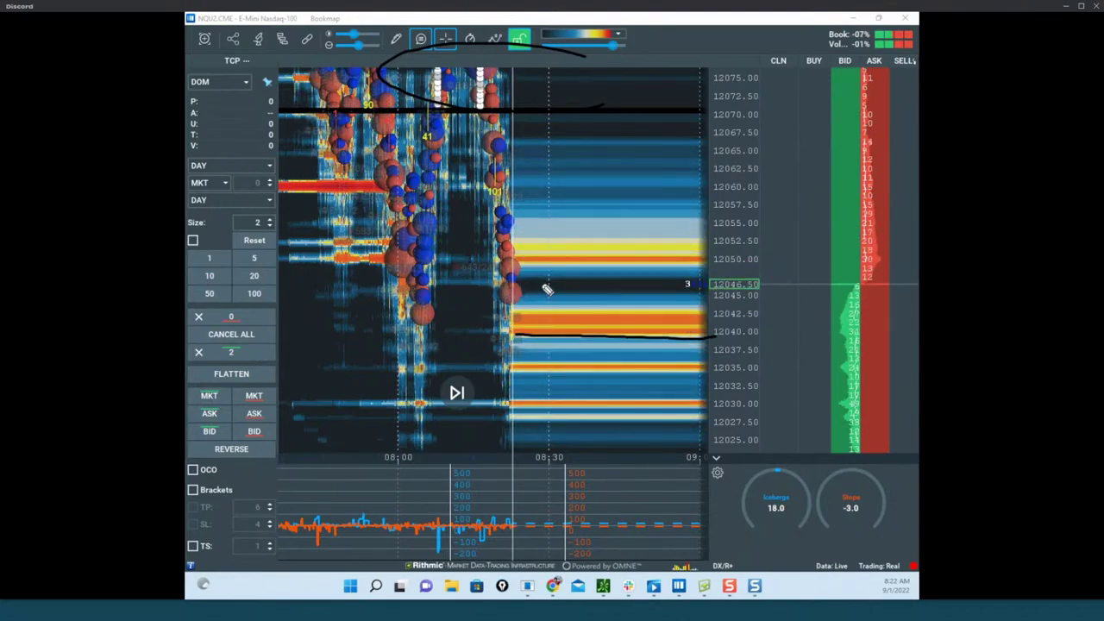
pyautogui.moveTo(491, 125); pyautogui.dragTo(524, 309)
pyautogui.moveTo(539, 351)
pyautogui.mouseDown()
pyautogui.moveTo(577, 168)
pyautogui.moveTo(616, 111)
pyautogui.moveTo(615, 341)
pyautogui.mouseUp()
pyautogui.moveTo(618, 380)
pyautogui.mouseDown()
pyautogui.moveTo(596, 458)
pyautogui.moveTo(614, 451)
pyautogui.moveTo(623, 414)
pyautogui.mouseUp()
pyautogui.press('Escape')
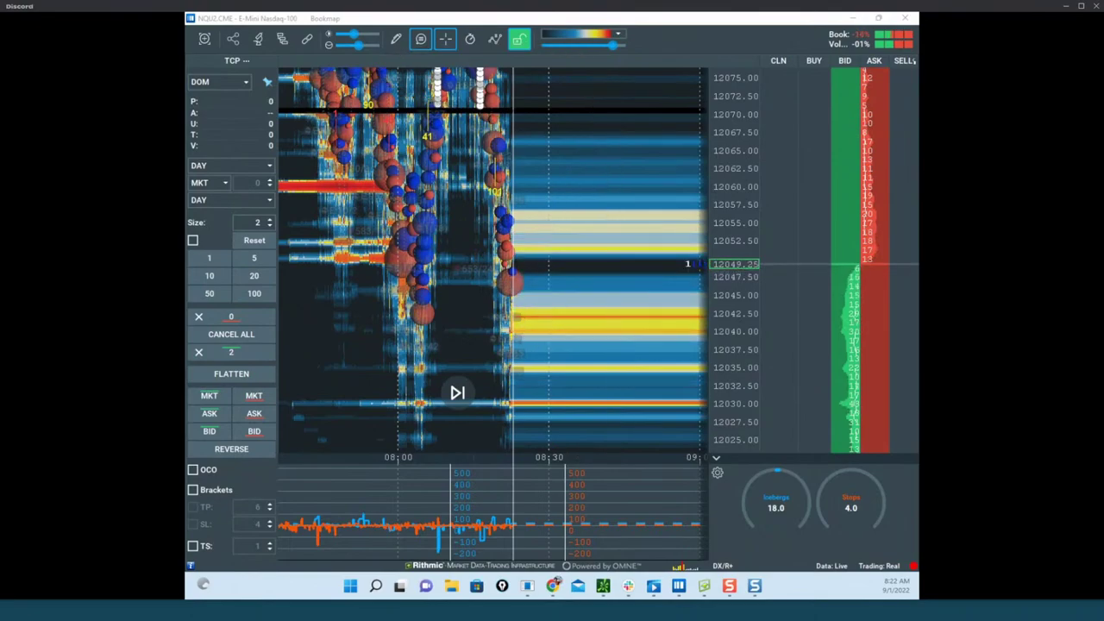
# Bring the /NQ 360-day, 1-hour chart in briefly, mark the area at the current price, and move the chart away.
pyautogui.moveTo(719, 182); pyautogui.dragTo(718, 198)
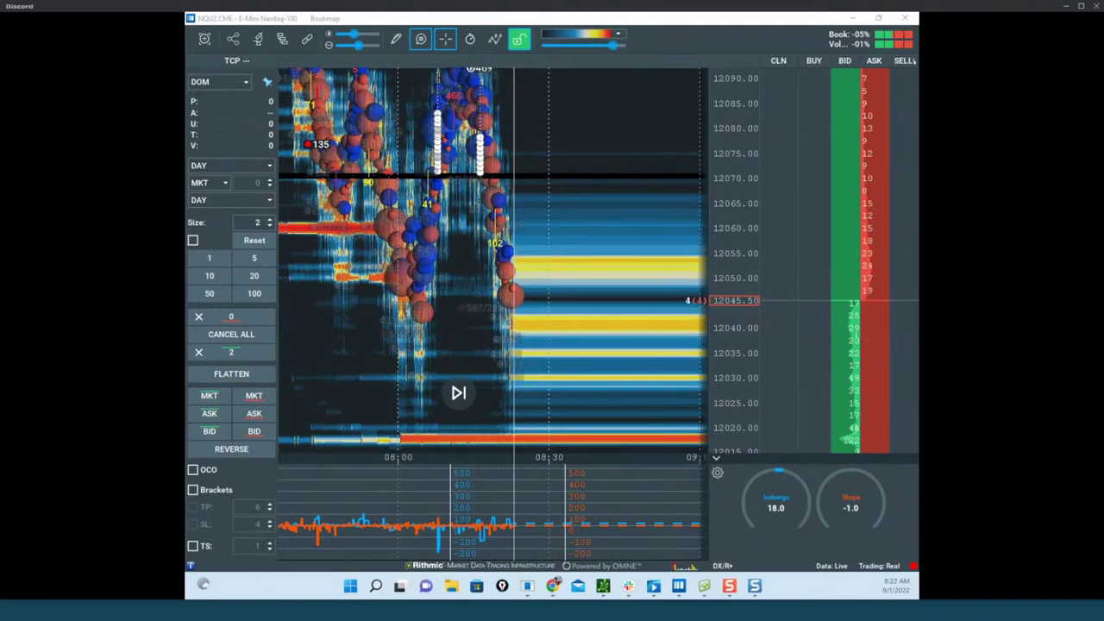
pyautogui.moveTo(371, 318); pyautogui.dragTo(616, 187)
pyautogui.click(694, 182)
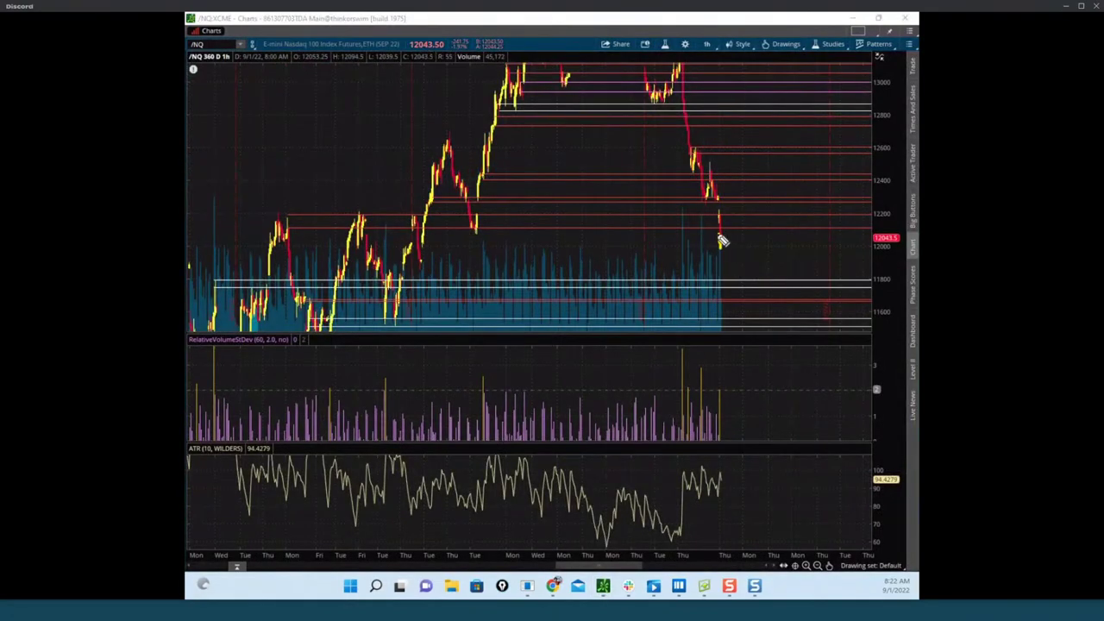
pyautogui.moveTo(719, 236); pyautogui.dragTo(738, 214)
pyautogui.press('Escape')
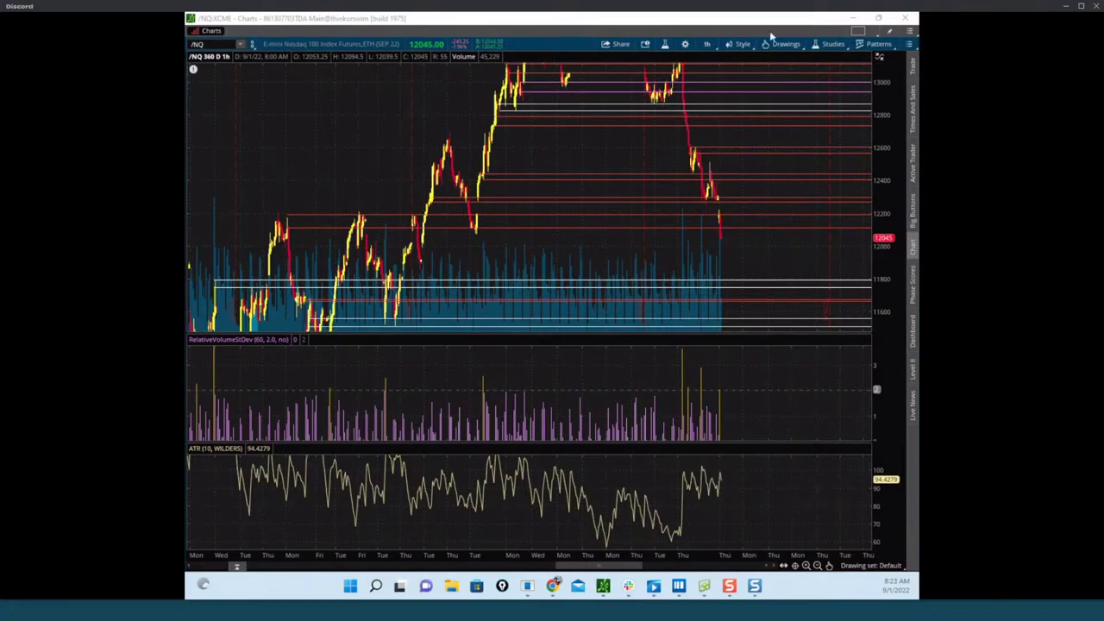
pyautogui.moveTo(765, 17); pyautogui.dragTo(186, 259)
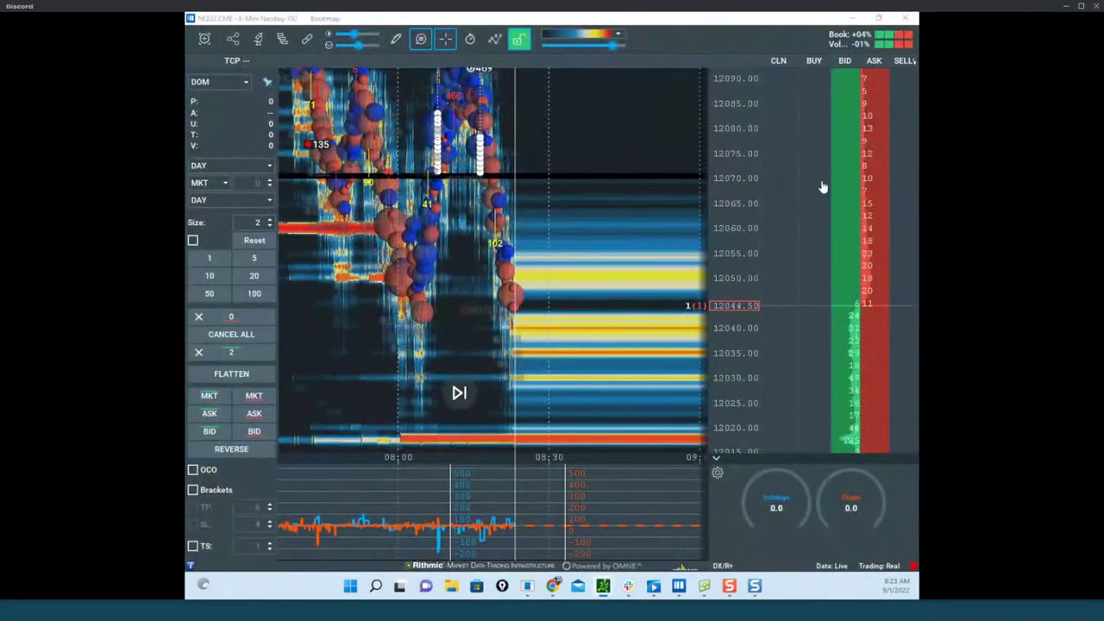
# Sketch a rebound-then-drop path and a direct breakdown path on the Nasdaq heatmap, underline levels near 12040 and 12030, and clear the drawings.
pyautogui.moveTo(719, 246); pyautogui.dragTo(737, 214)
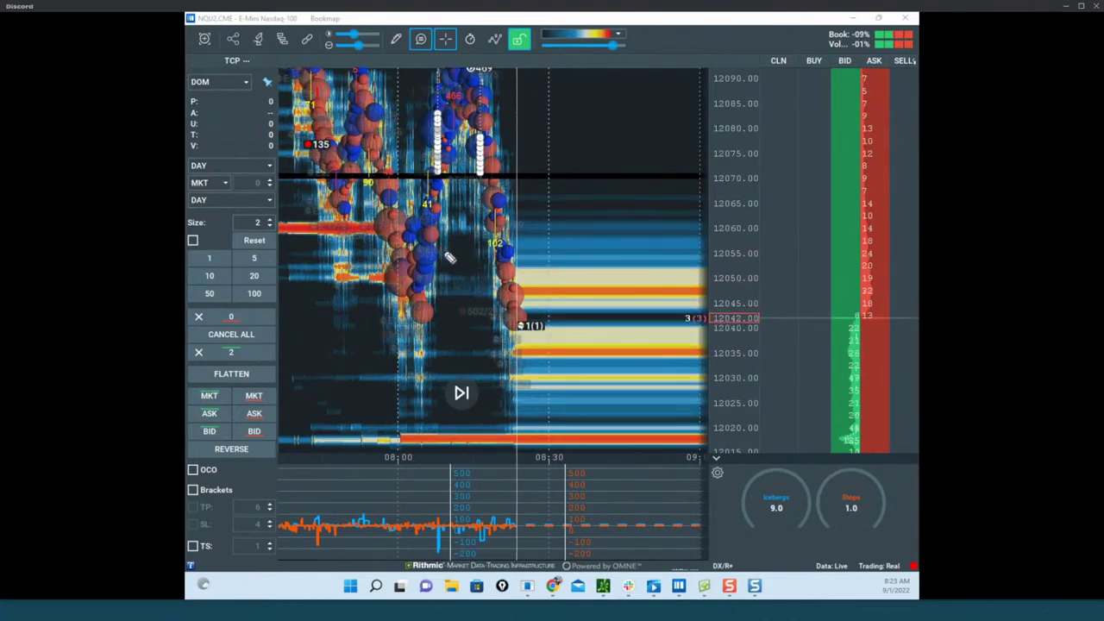
pyautogui.moveTo(489, 174); pyautogui.dragTo(513, 316)
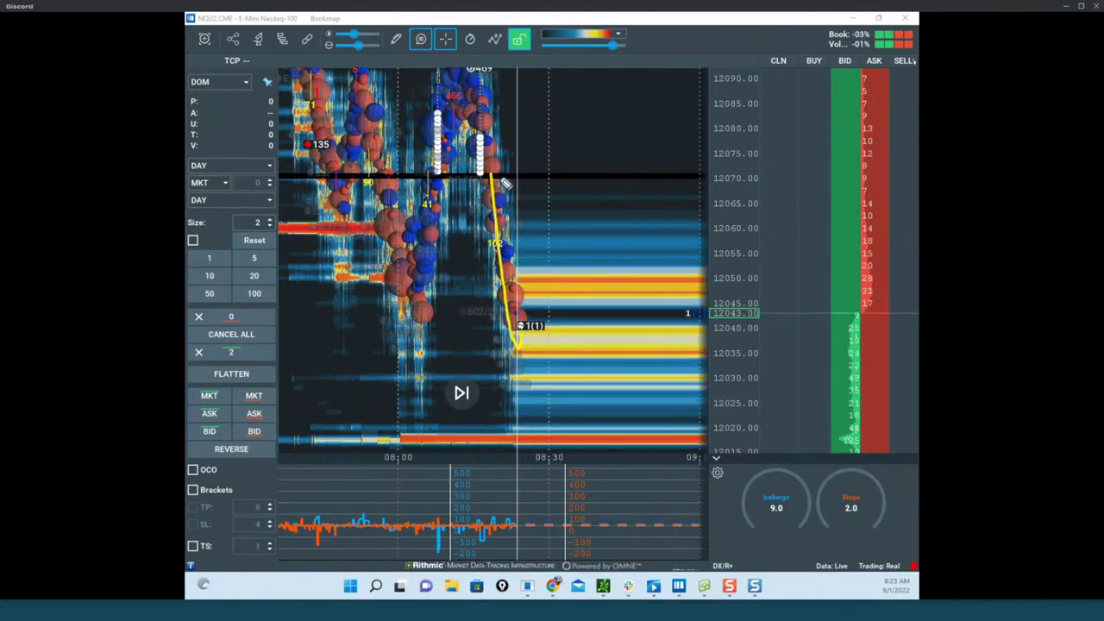
pyautogui.moveTo(505, 184)
pyautogui.mouseDown()
pyautogui.moveTo(516, 339)
pyautogui.moveTo(592, 154)
pyautogui.moveTo(621, 444)
pyautogui.moveTo(640, 412)
pyautogui.mouseUp()
pyautogui.moveTo(551, 394); pyautogui.dragTo(643, 543)
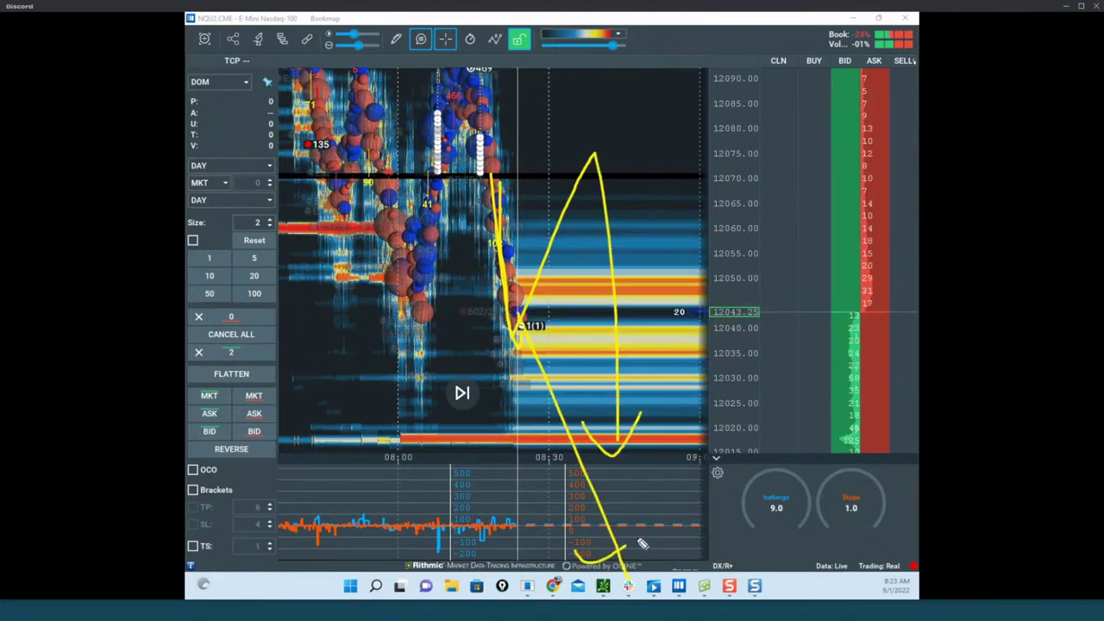
pyautogui.moveTo(572, 330); pyautogui.dragTo(522, 329)
pyautogui.moveTo(468, 377); pyautogui.dragTo(633, 376)
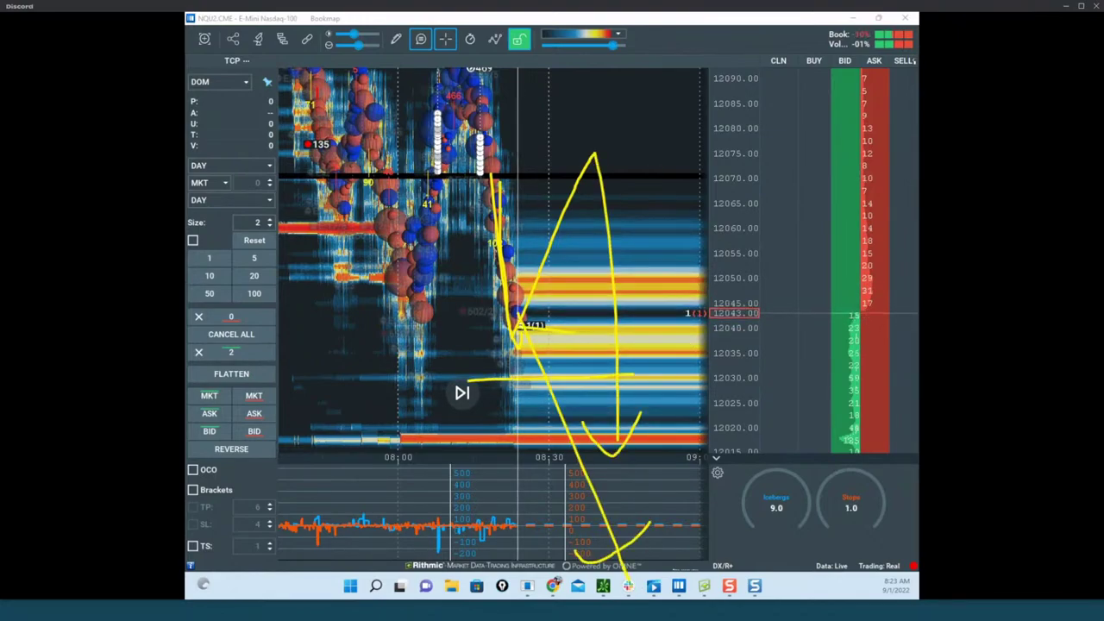
pyautogui.press('Escape')
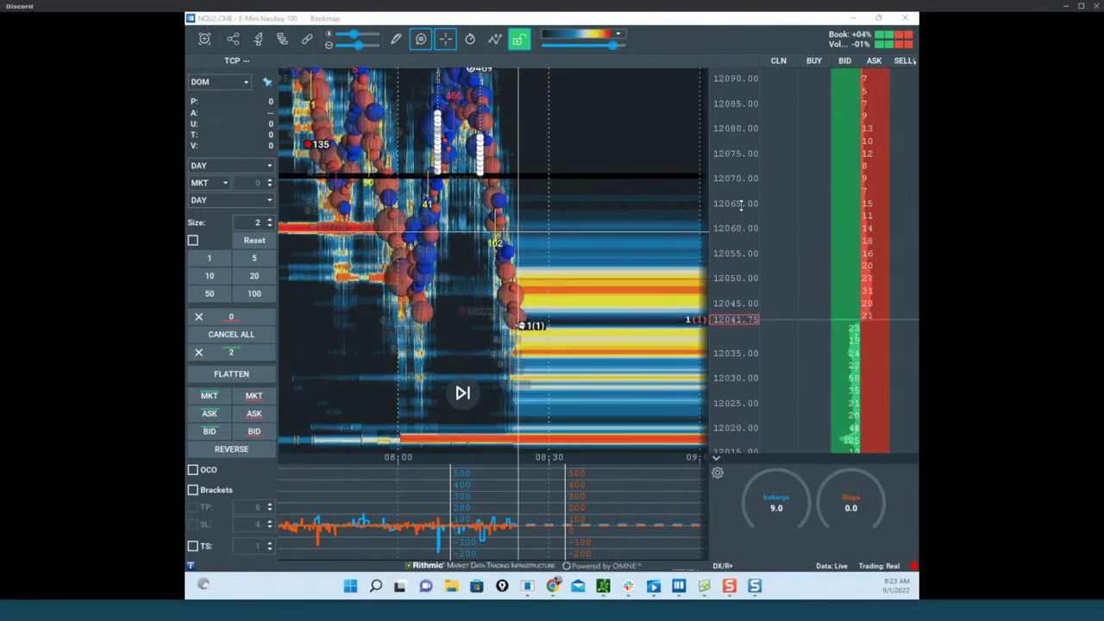
# Examine the Nasdaq heatmap's latest sell-off and the traded volume around the current price.
pyautogui.moveTo(738, 204); pyautogui.dragTo(733, 251)
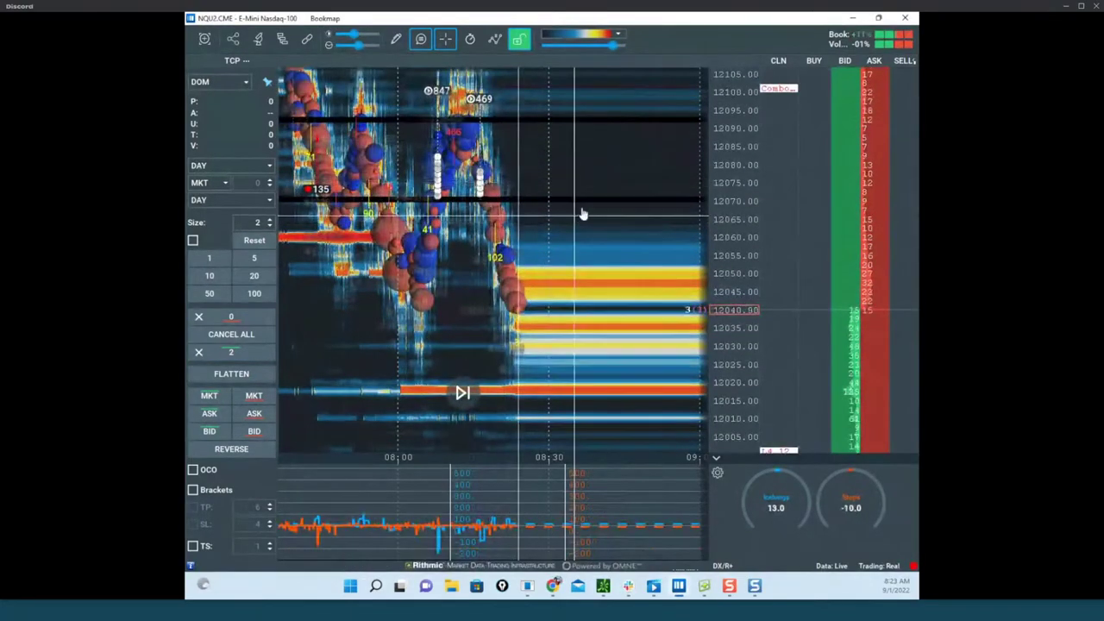
pyautogui.scroll(3, 597, 229)
pyautogui.moveTo(590, 228); pyautogui.dragTo(571, 204)
pyautogui.moveTo(727, 261); pyautogui.dragTo(725, 289)
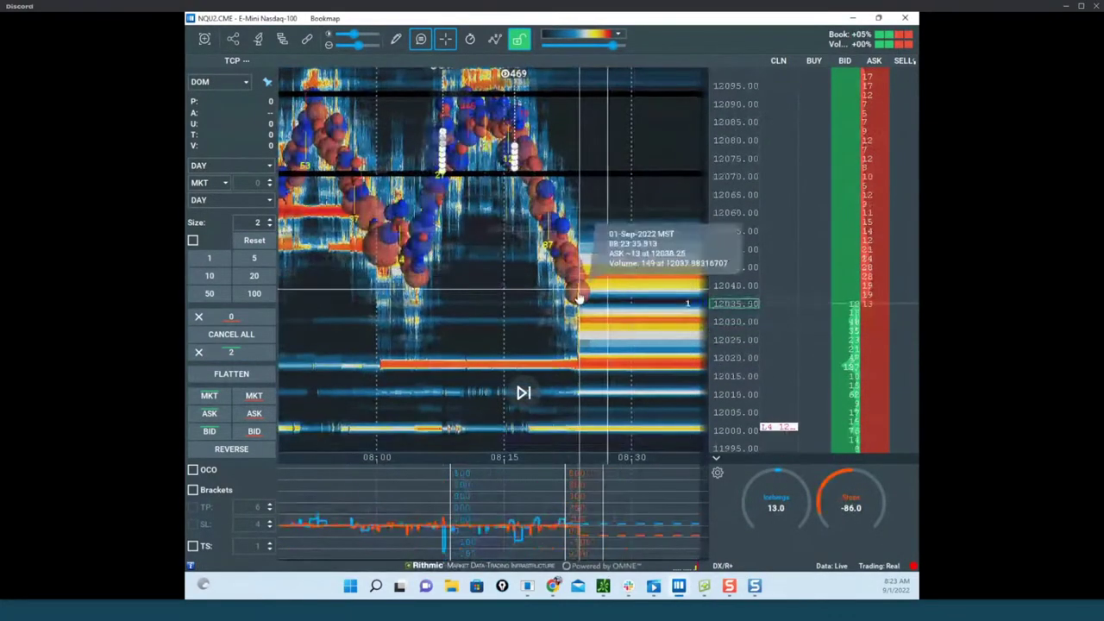
pyautogui.moveTo(611, 230); pyautogui.dragTo(607, 230)
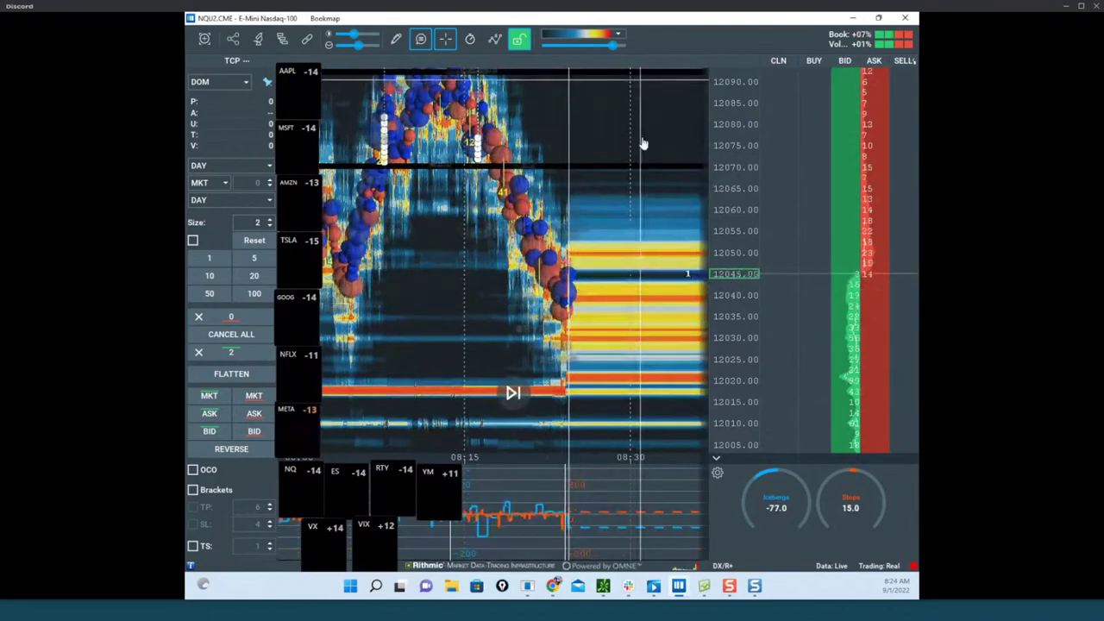
# Circle the resting orders and the order book around the current Nasdaq price, underline the band just below 12020, and clear the drawings.
pyautogui.scroll(-3, 729, 172)
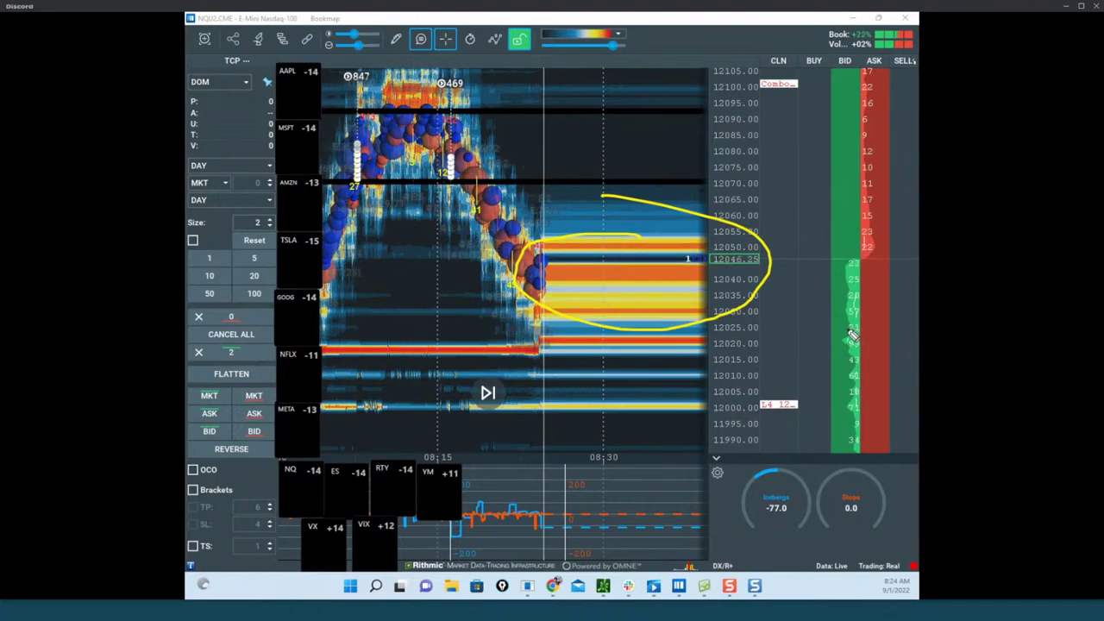
pyautogui.moveTo(882, 251); pyautogui.dragTo(899, 227)
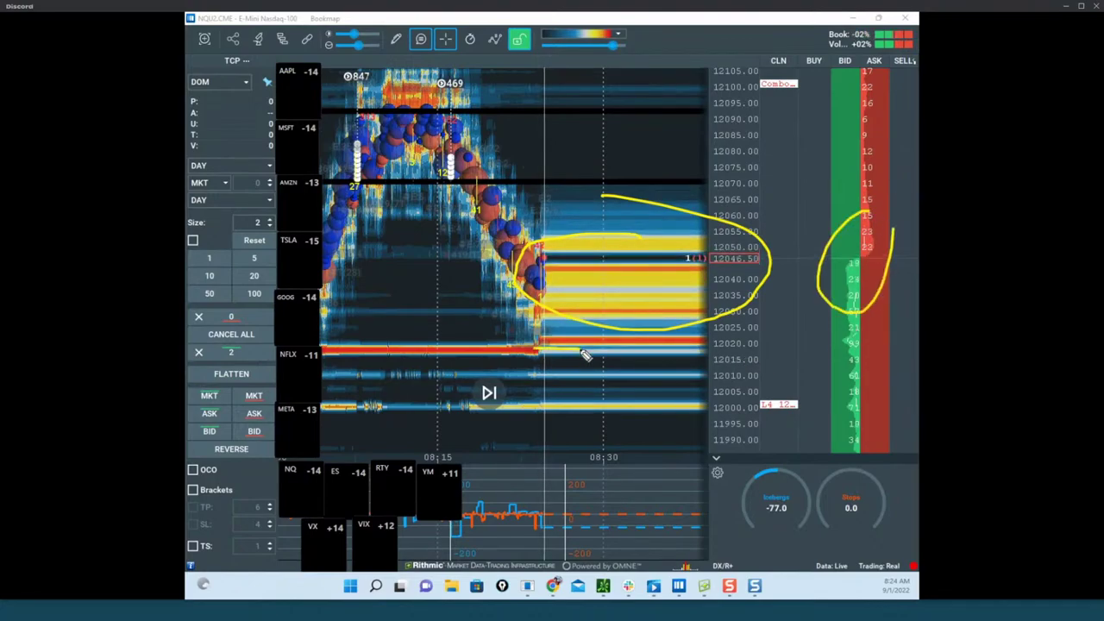
pyautogui.moveTo(585, 355)
pyautogui.mouseDown()
pyautogui.moveTo(444, 354)
pyautogui.moveTo(570, 359)
pyautogui.mouseUp()
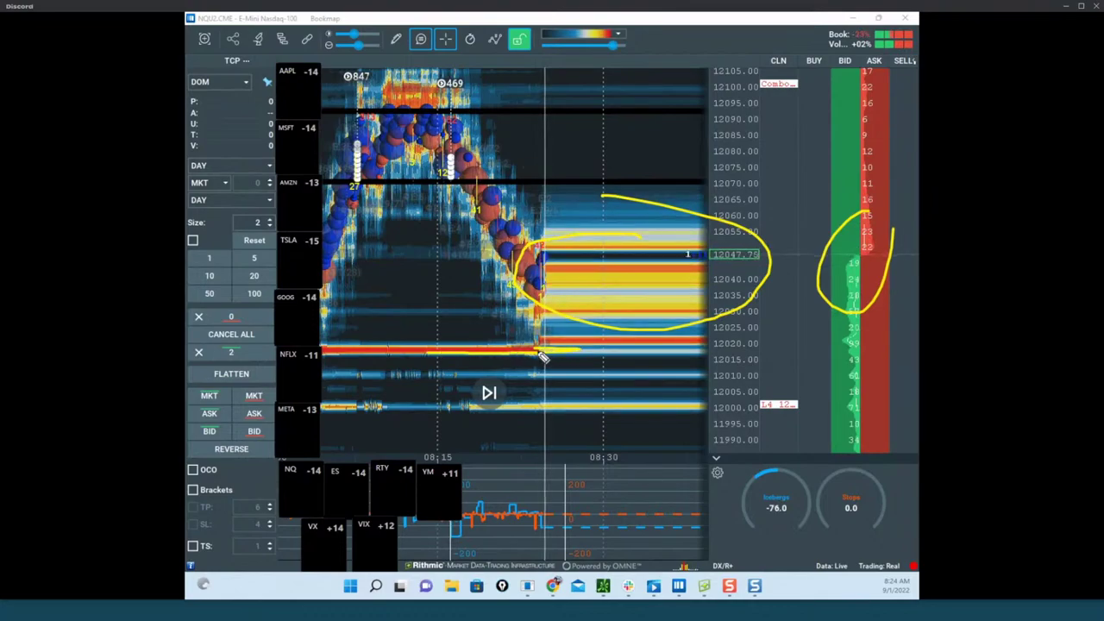
pyautogui.press('Escape')
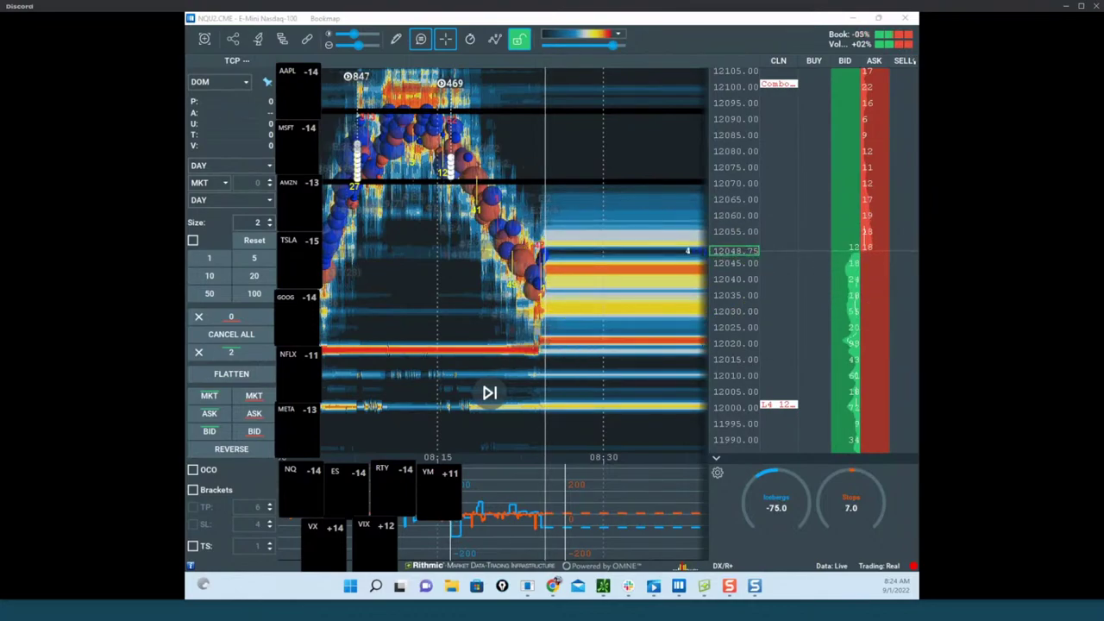
# Underline the Nasdaq heatmap levels just below 12020, near 12035 and near 12050, and clear the drawings.
pyautogui.moveTo(515, 348); pyautogui.dragTo(542, 351)
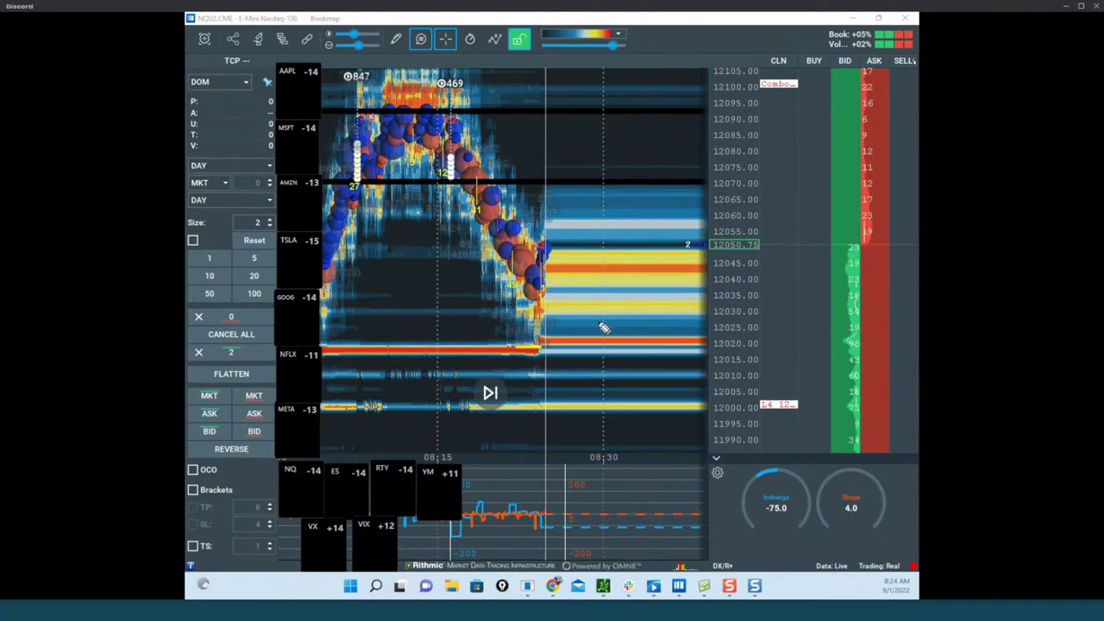
pyautogui.moveTo(576, 299); pyautogui.dragTo(644, 302)
pyautogui.moveTo(601, 248); pyautogui.dragTo(655, 246)
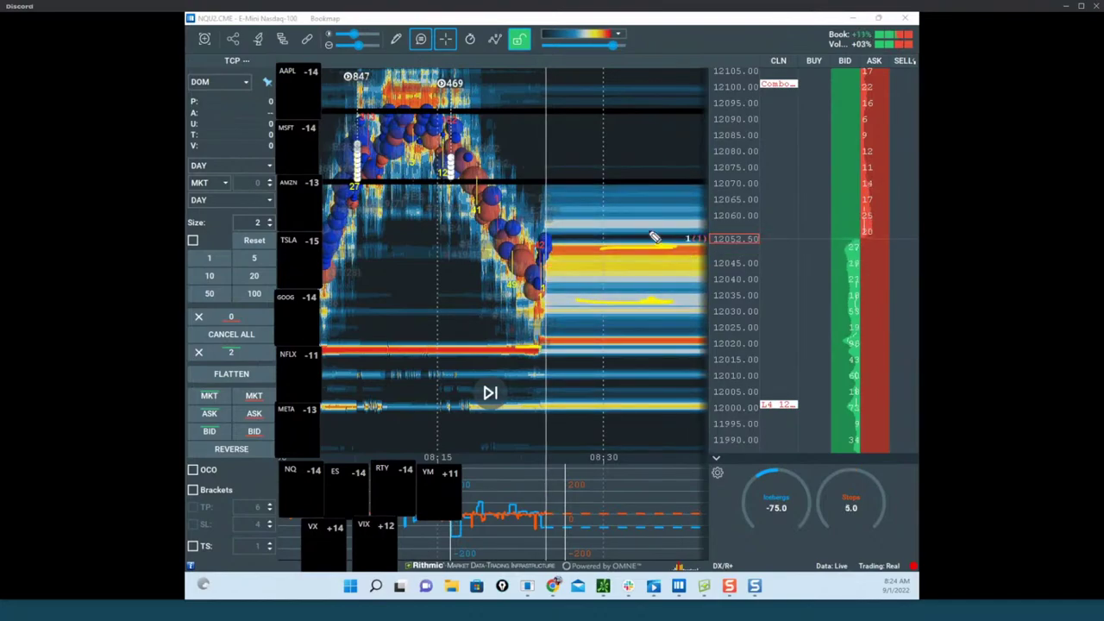
pyautogui.press('Escape')
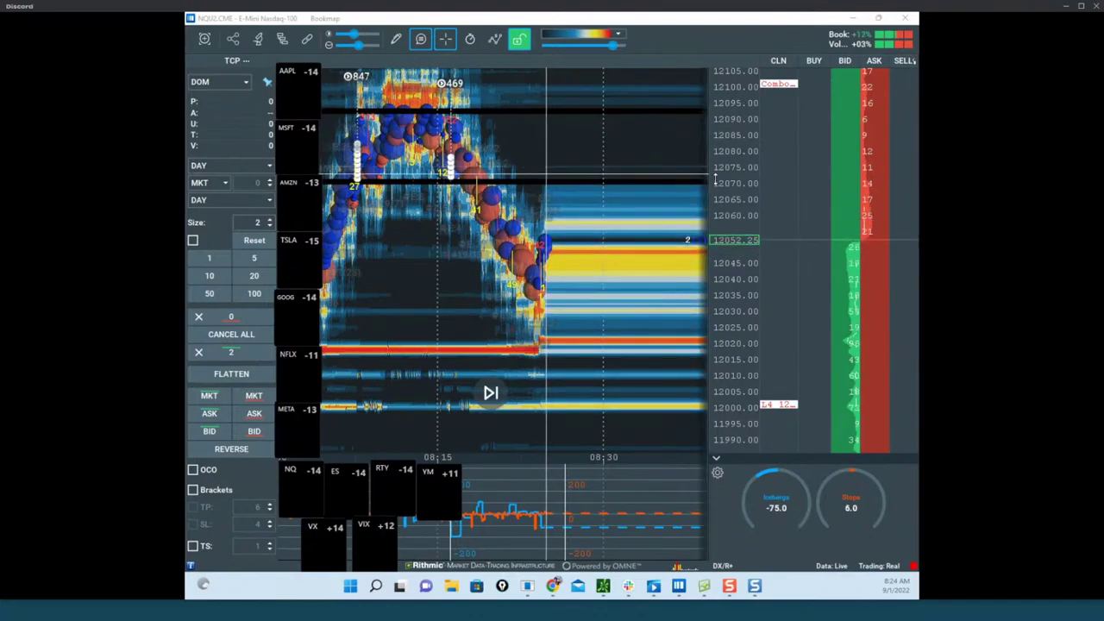
pyautogui.moveTo(722, 183); pyautogui.dragTo(614, 251)
pyautogui.moveTo(723, 208); pyautogui.dragTo(644, 247)
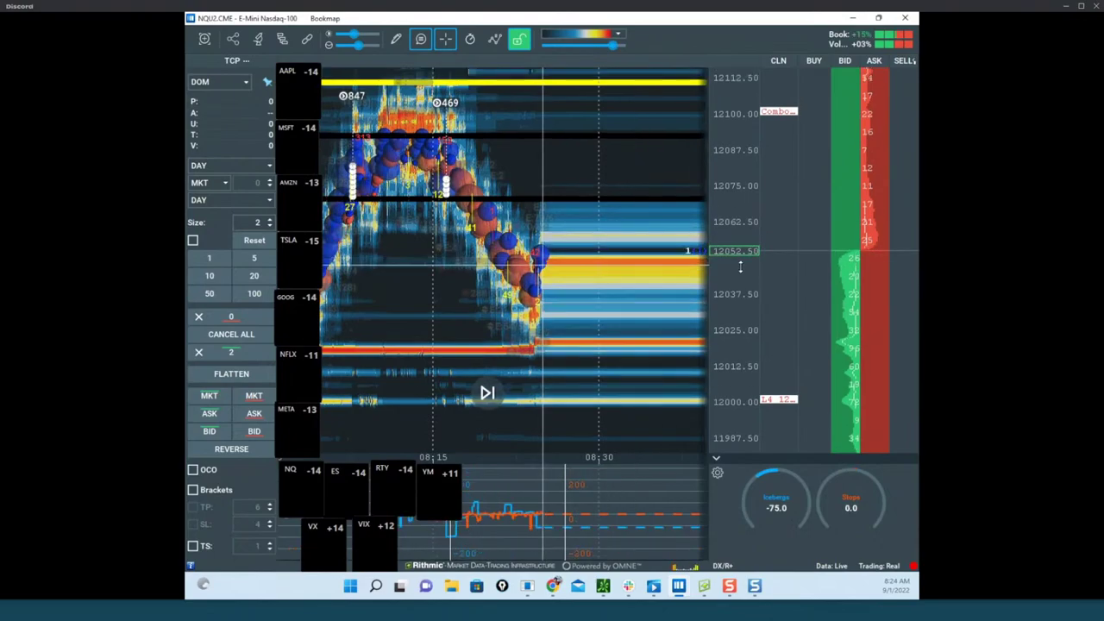
# Bring the hourly /NQ chart window onto this screen, maximize it, and return to the Nasdaq heatmap.
pyautogui.moveTo(538, 211)
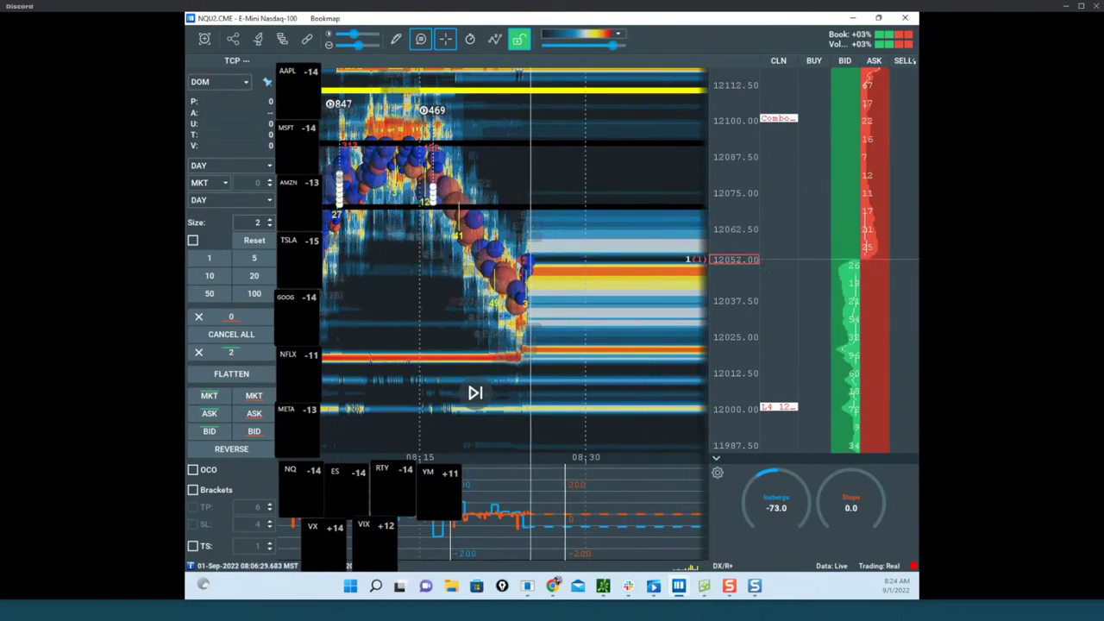
pyautogui.moveTo(187, 281); pyautogui.dragTo(547, 163)
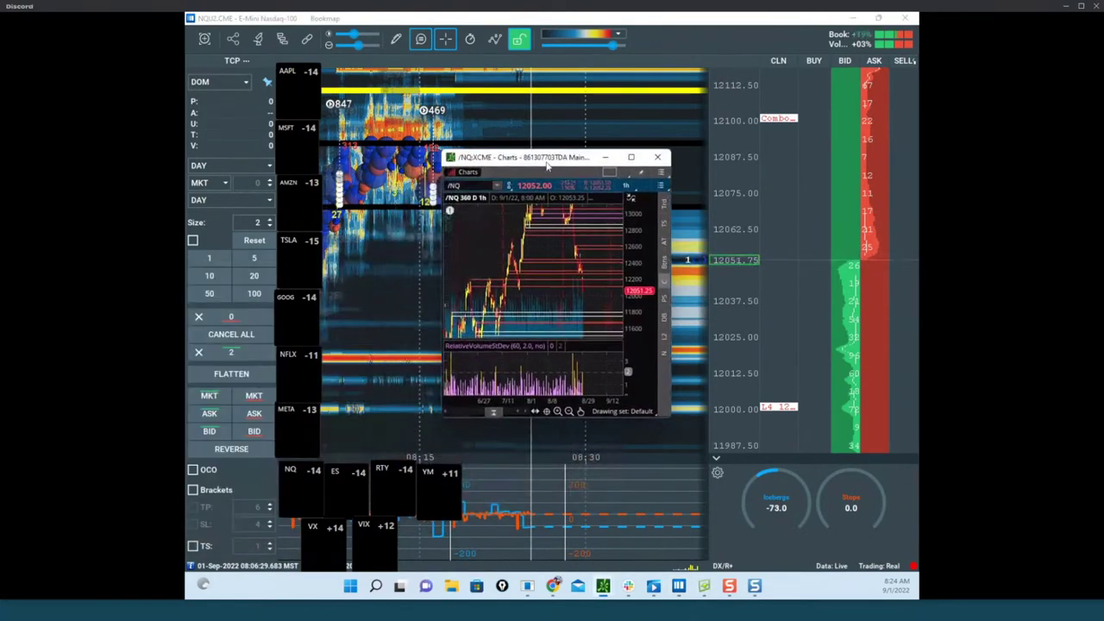
pyautogui.click(633, 158)
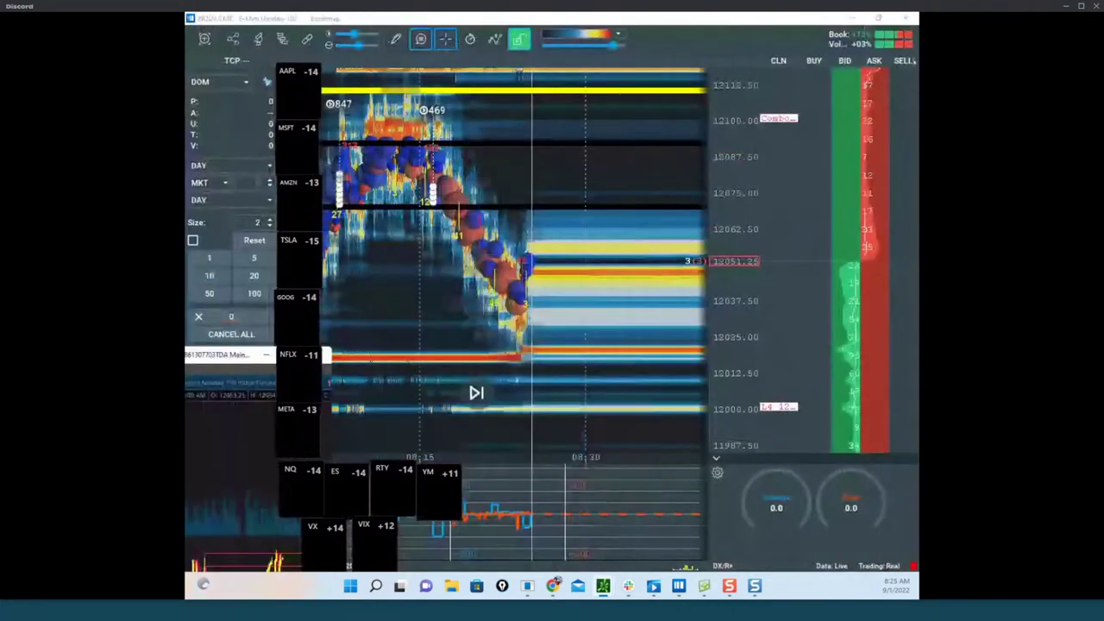
pyautogui.hotkey('alt', 'Tab')
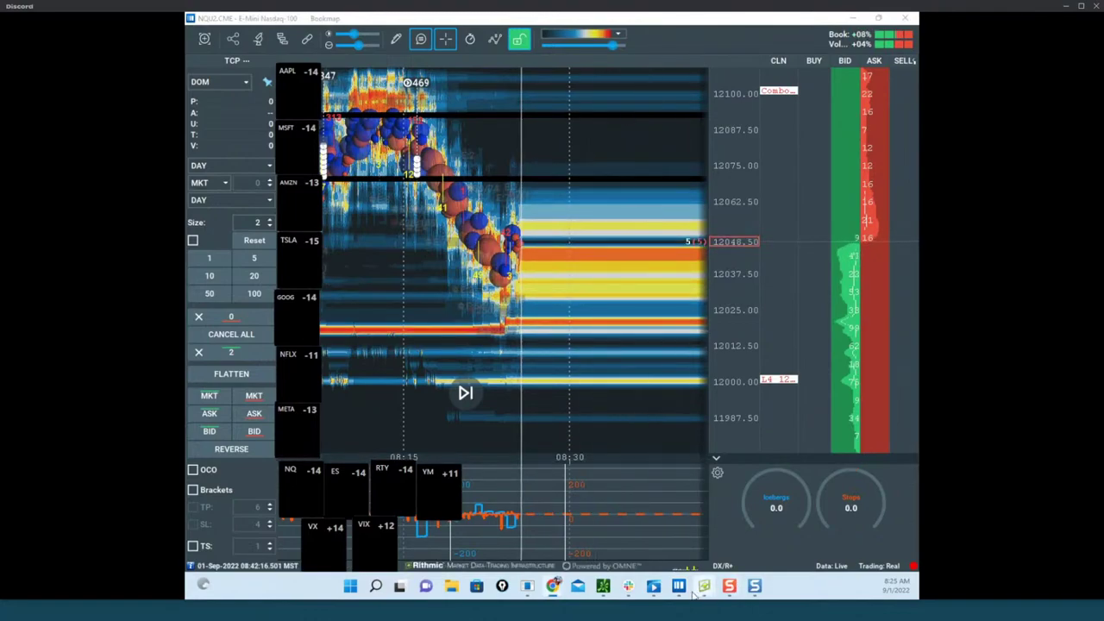
# Open the Soybean Futures heatmap window and switch it to the ZWZ2 wheat instrument.
pyautogui.moveTo(681, 587)
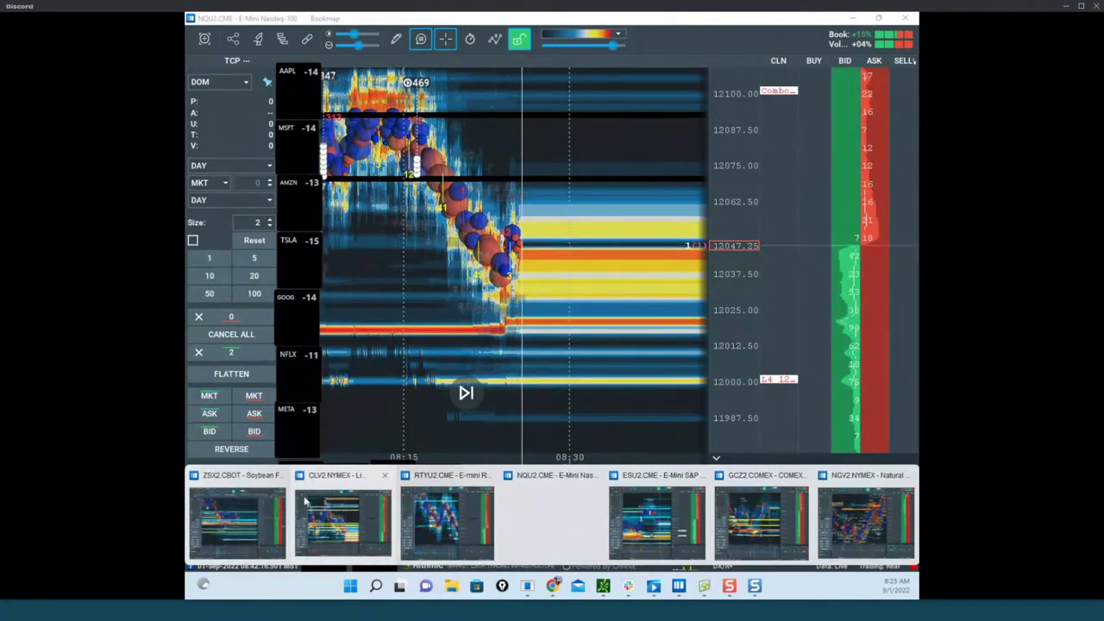
pyautogui.click(237, 522)
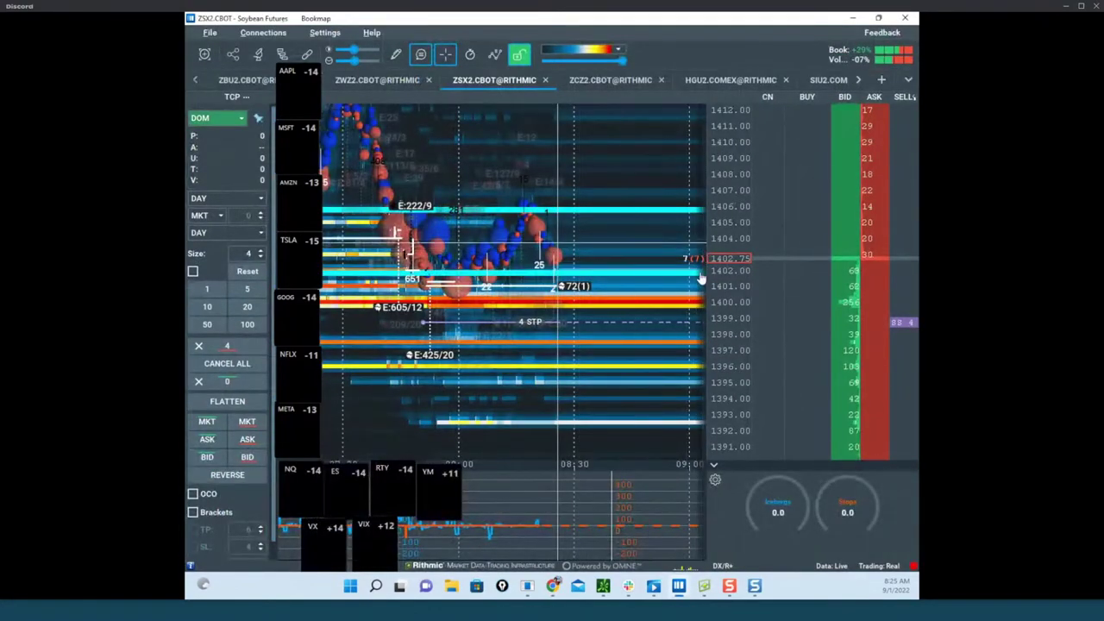
pyautogui.click(402, 85)
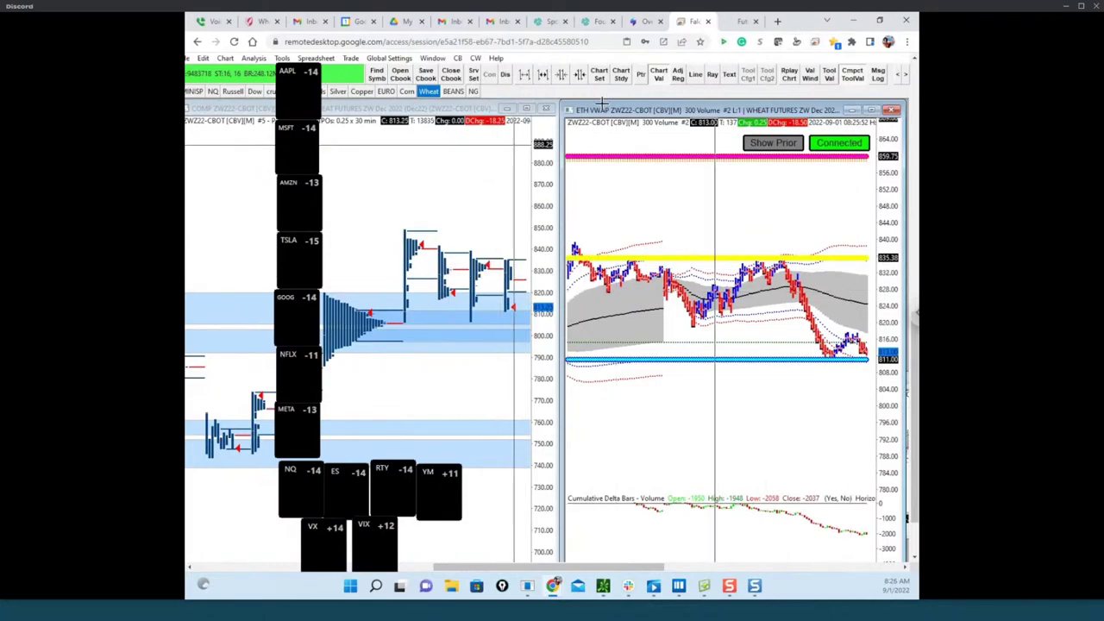
# Move the symbol tiles off the wheat profile and VWAP charts and bring the lower part of the charts into view.
pyautogui.hotkey('ctrl', 'alt', 'g')
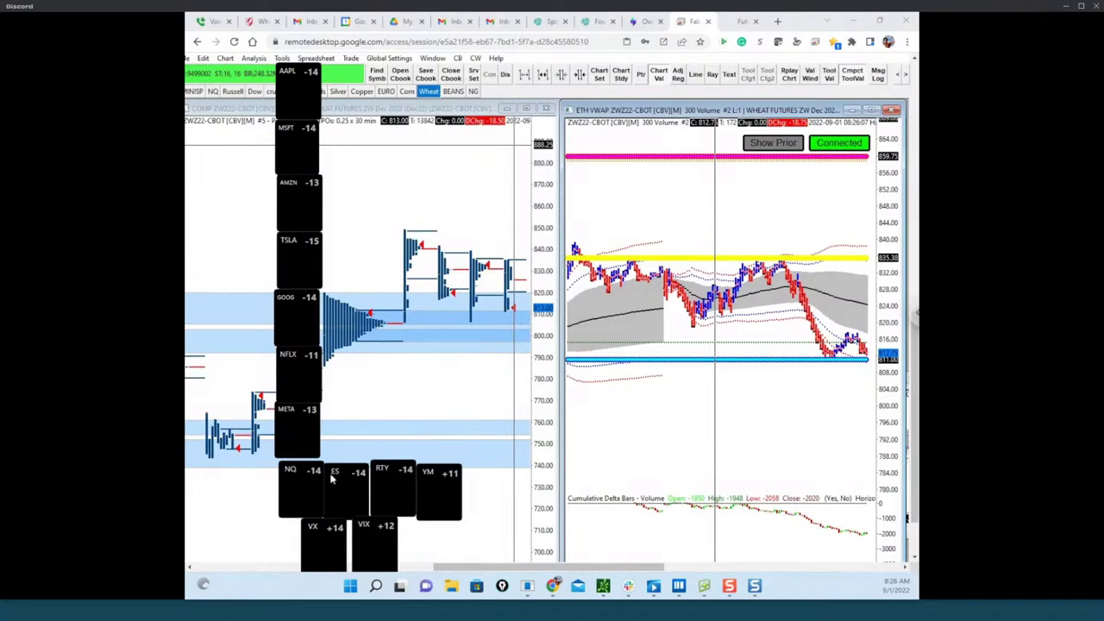
pyautogui.moveTo(311, 474); pyautogui.dragTo(187, 474)
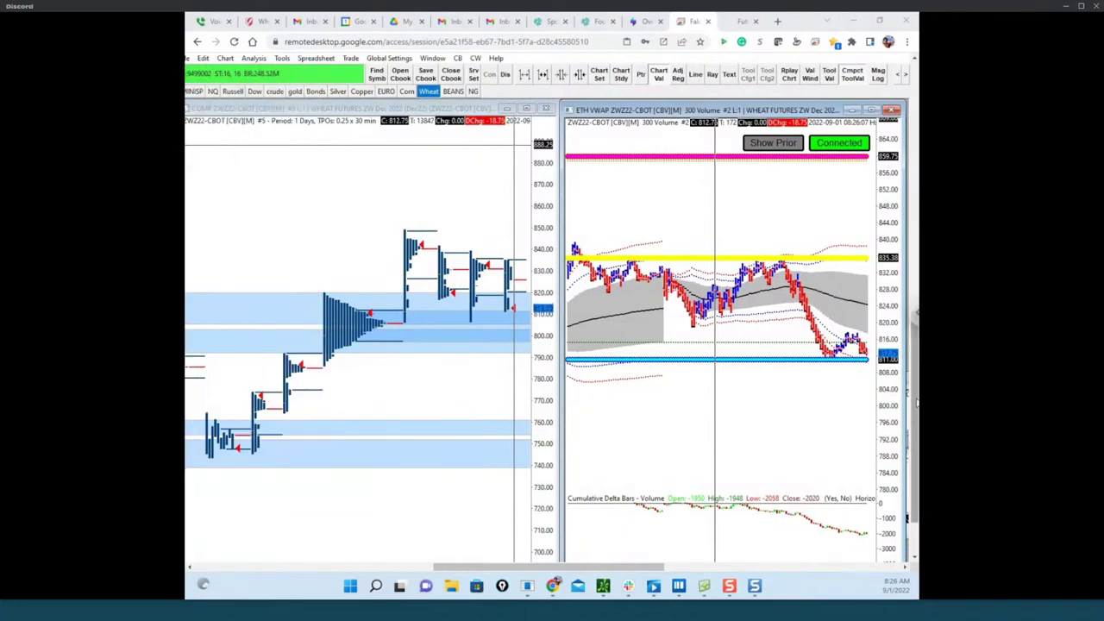
pyautogui.moveTo(916, 403); pyautogui.dragTo(916, 426)
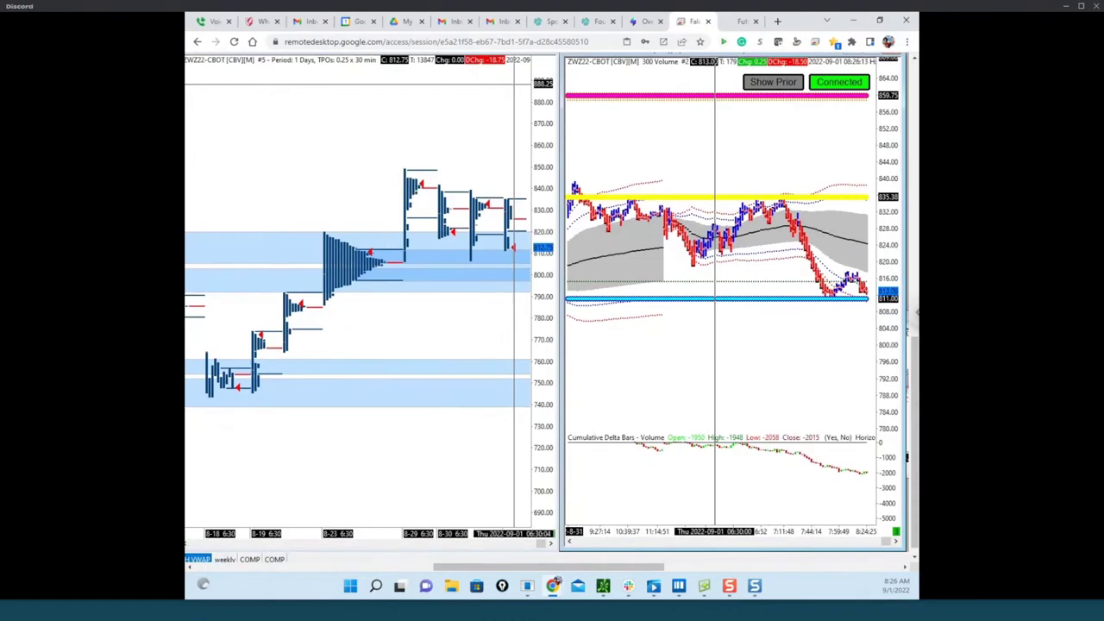
# Mark the upper and lower value edges of the 8-29 and 8-30 wheat profiles.
pyautogui.moveTo(411, 231); pyautogui.dragTo(453, 231)
pyautogui.moveTo(405, 278); pyautogui.dragTo(459, 287)
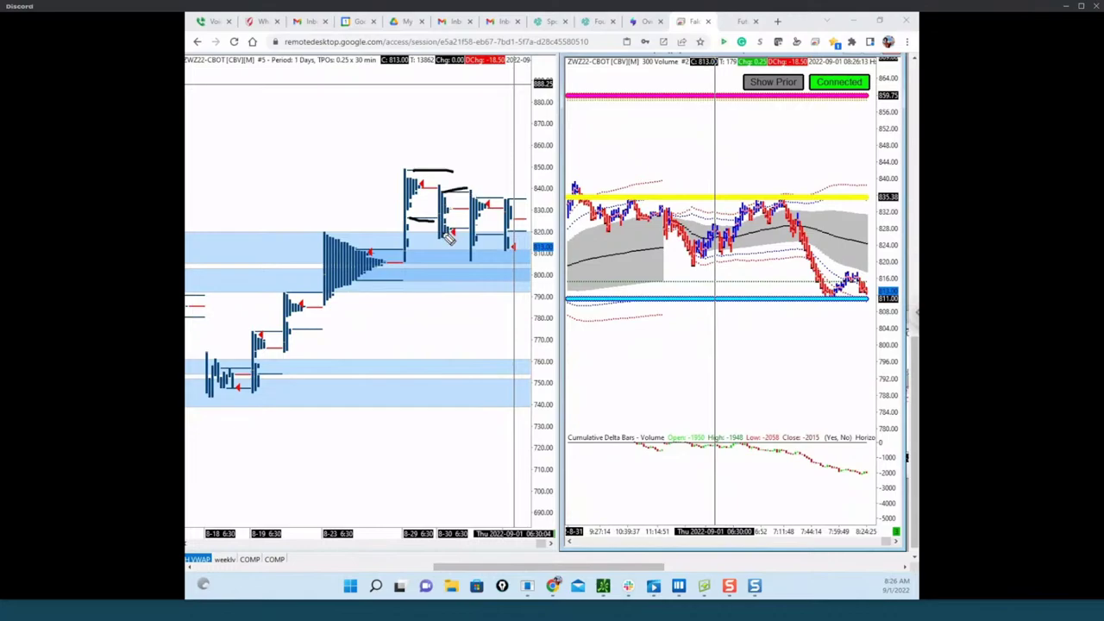
pyautogui.moveTo(465, 195); pyautogui.dragTo(458, 229)
# Merge the 8-30, 8-31 and 9-1 wheat profiles one after another with their prior profile.
pyautogui.rightClick(444, 208)
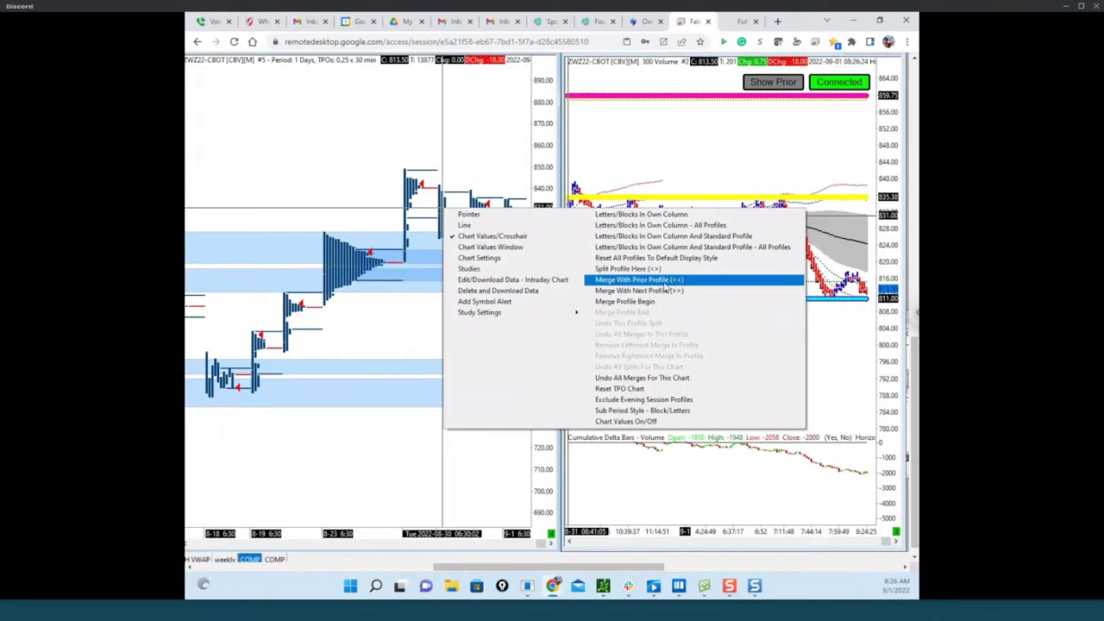
pyautogui.click(667, 282)
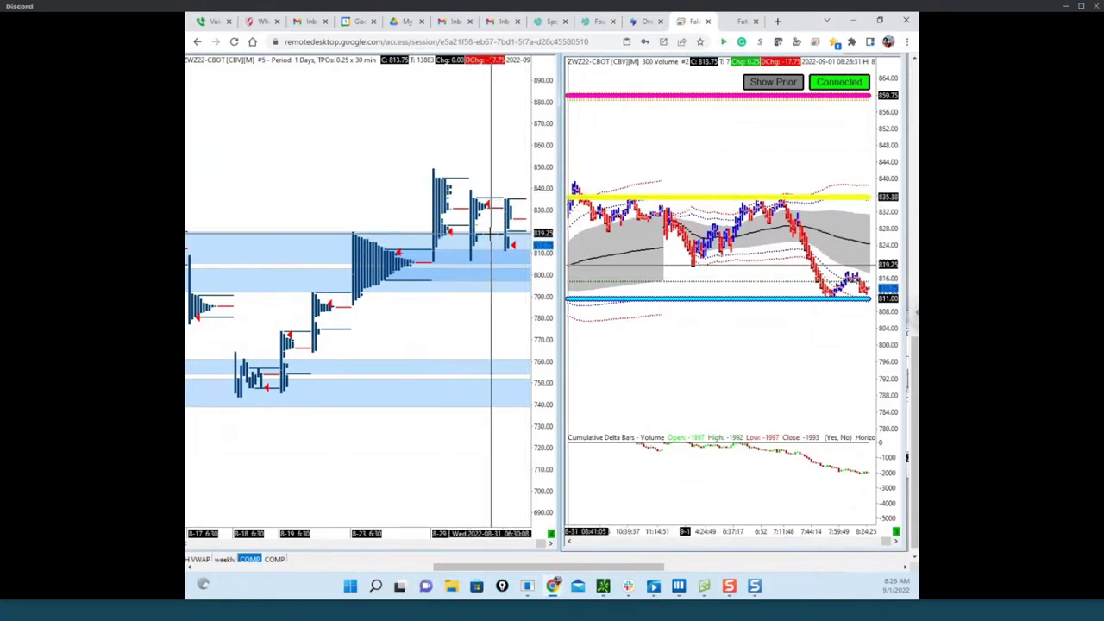
pyautogui.rightClick(481, 205)
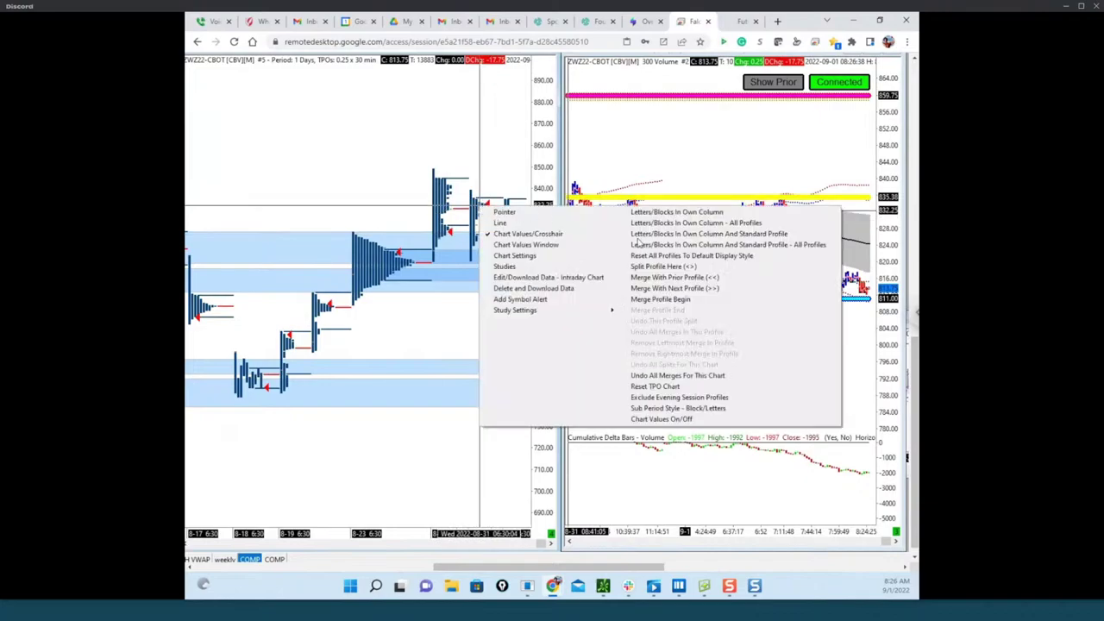
pyautogui.click(676, 278)
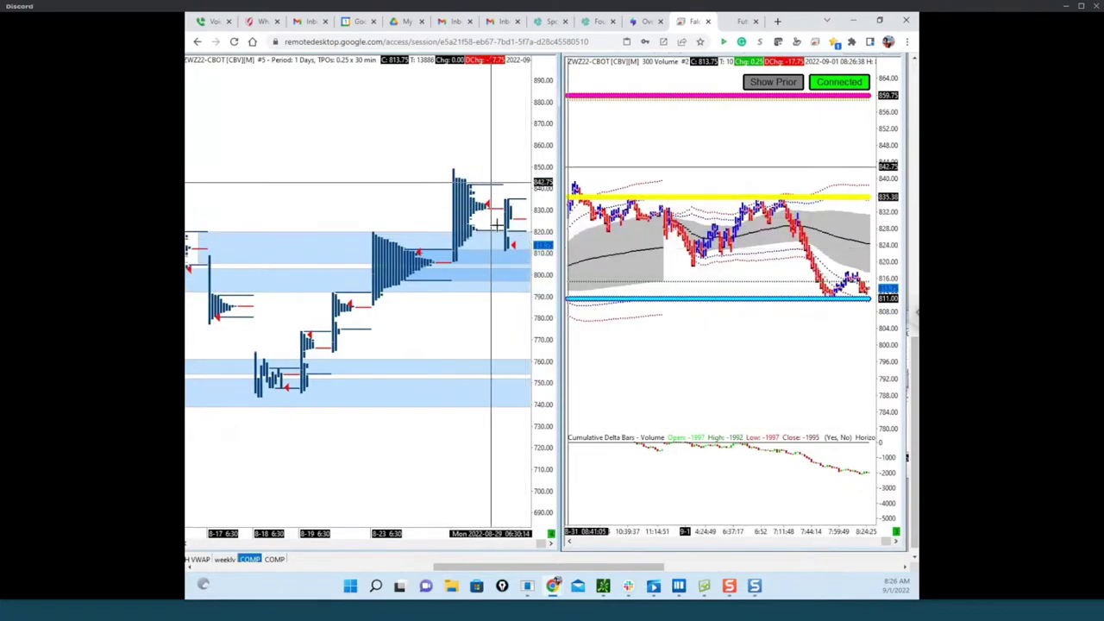
pyautogui.rightClick(511, 216)
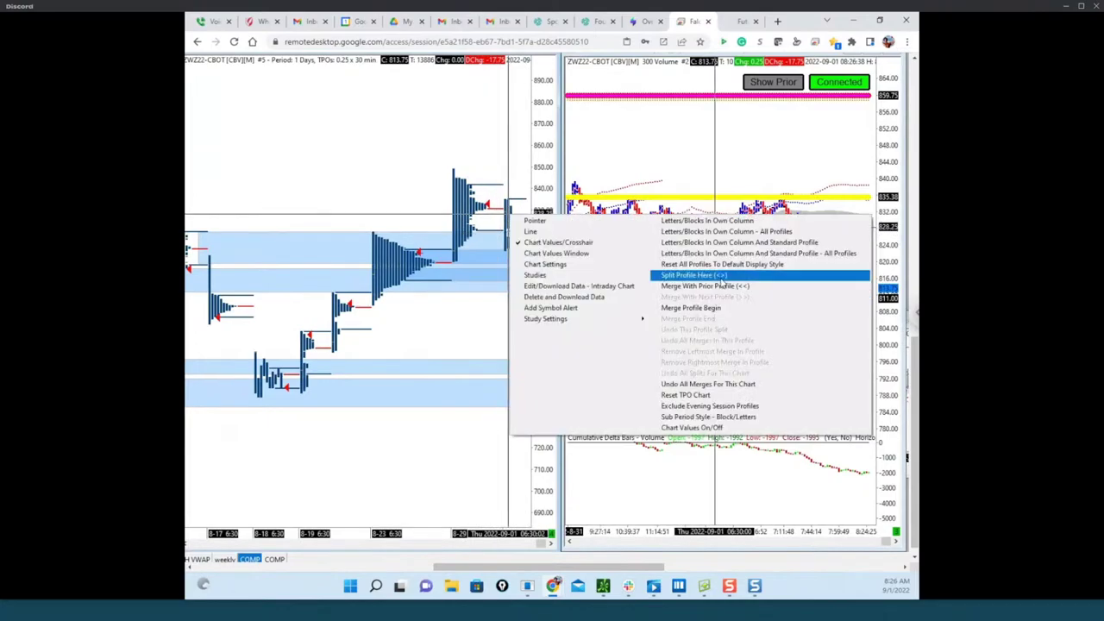
pyautogui.click(721, 286)
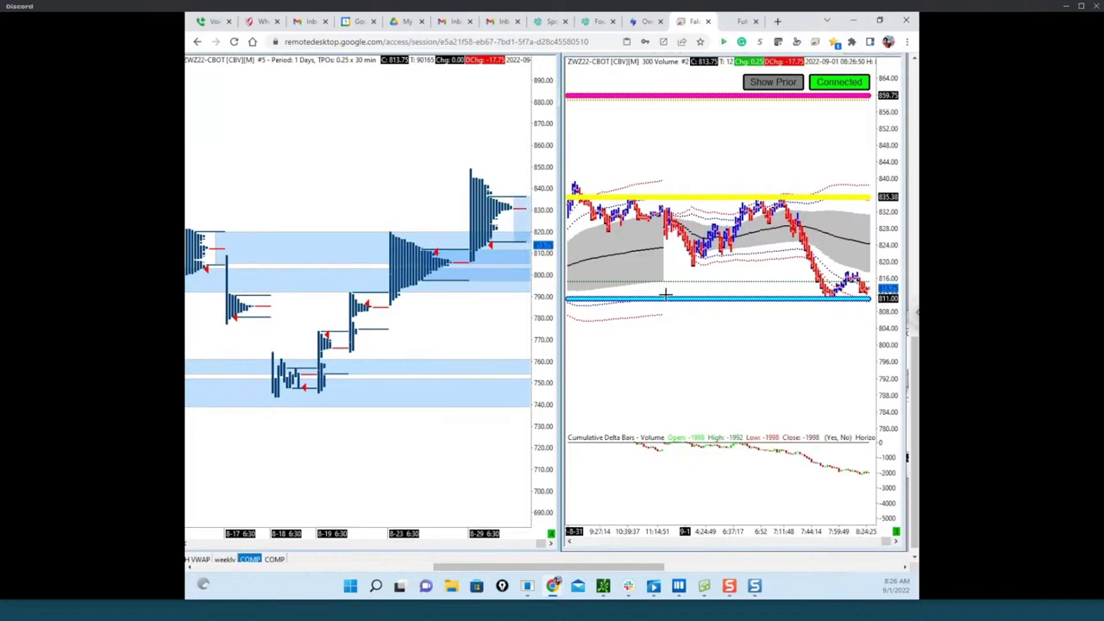
# Sketch two separate daily value ranges beside the merged wheat profile, clear them, mark its lower value edge near 815, and clear again.
pyautogui.moveTo(434, 169); pyautogui.dragTo(428, 221)
pyautogui.moveTo(414, 170); pyautogui.dragTo(453, 172)
pyautogui.moveTo(410, 220); pyautogui.dragTo(434, 221)
pyautogui.moveTo(461, 190); pyautogui.dragTo(457, 232)
pyautogui.moveTo(445, 192); pyautogui.dragTo(467, 188)
pyautogui.moveTo(452, 234); pyautogui.dragTo(463, 233)
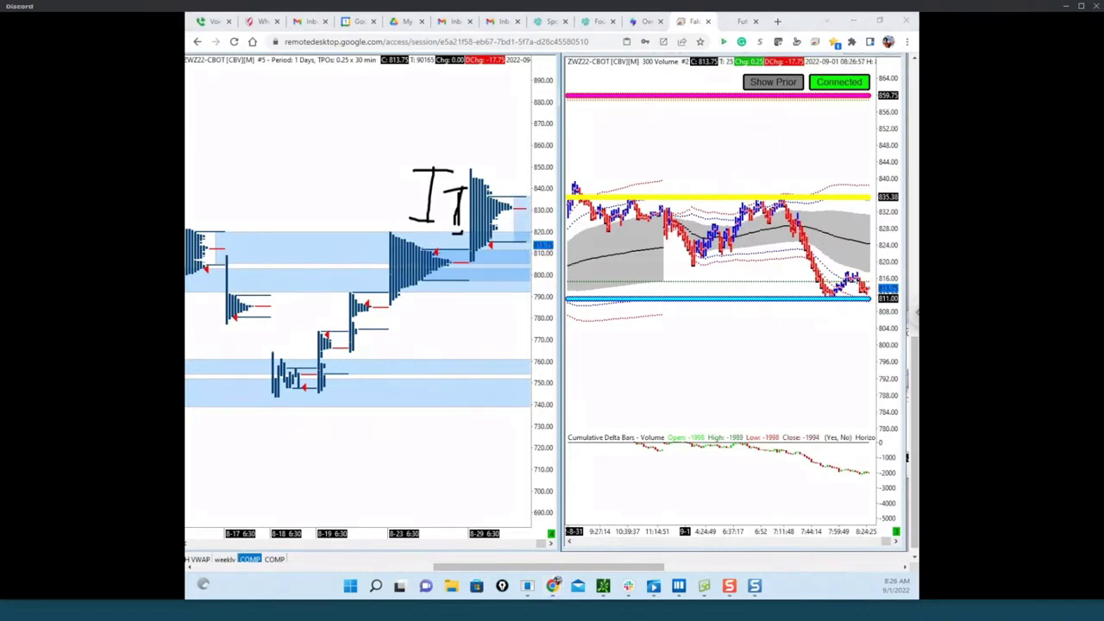
pyautogui.press('Escape')
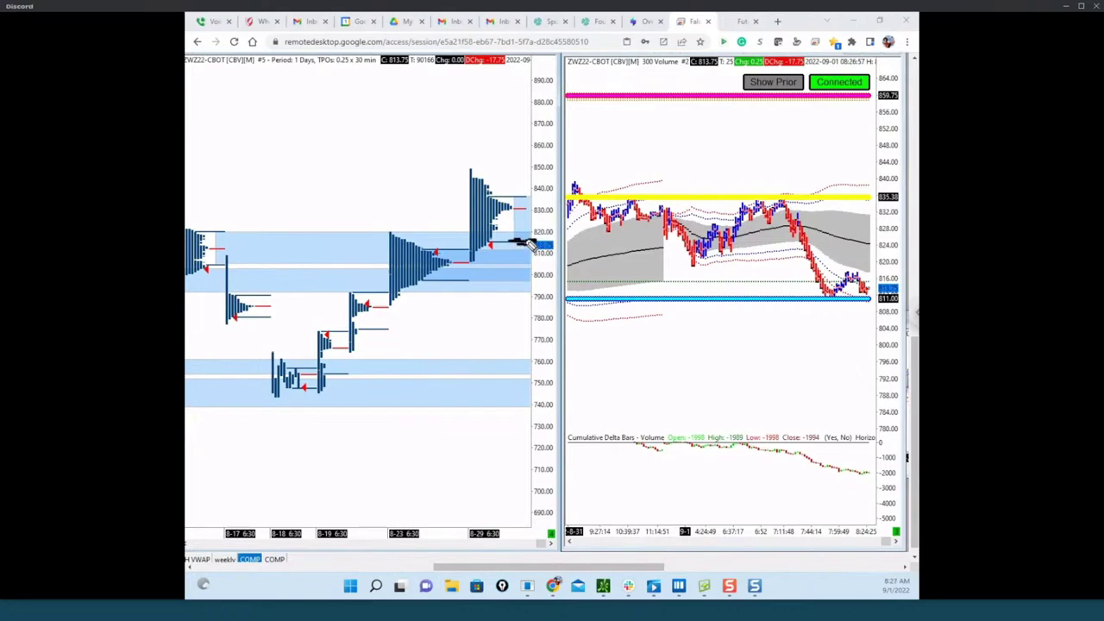
pyautogui.moveTo(531, 244); pyautogui.dragTo(537, 183)
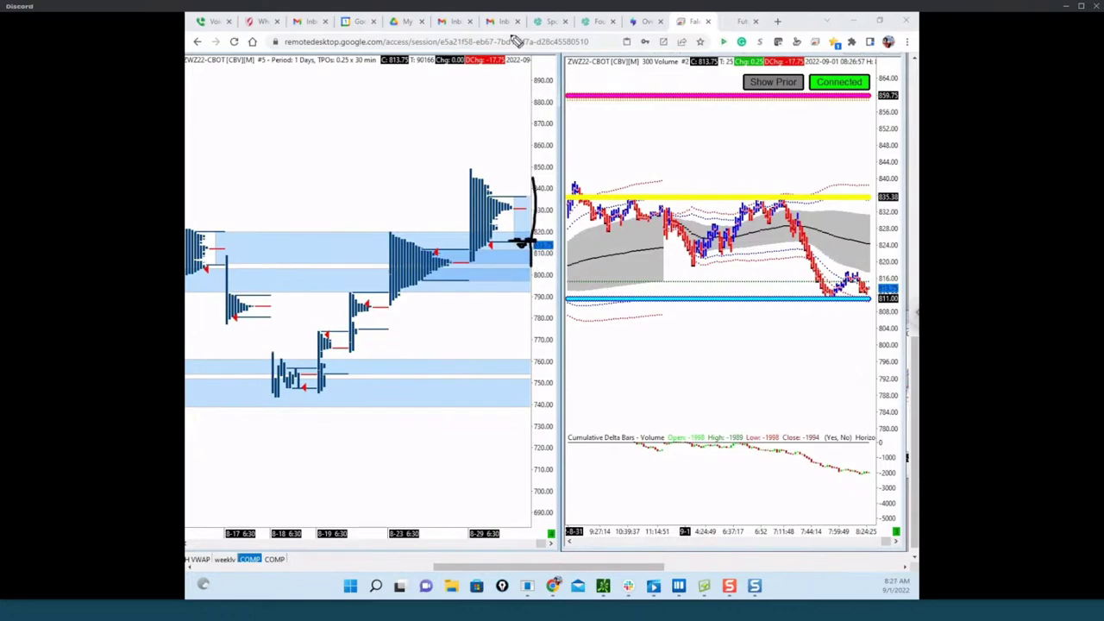
pyautogui.press('Escape')
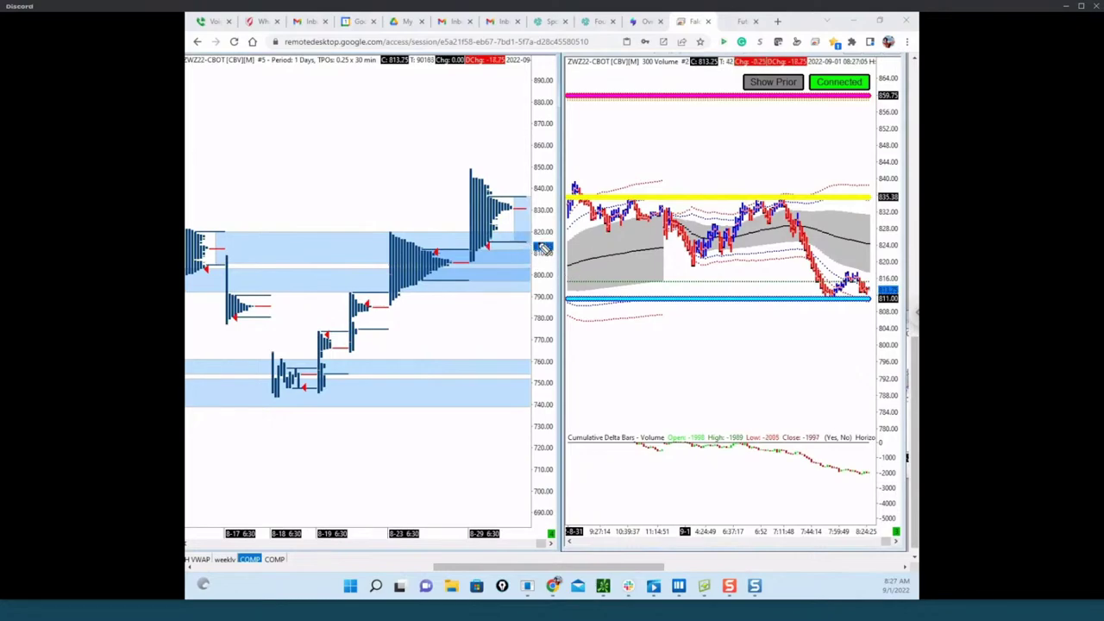
# Mark the wheat value area between about 812 and 797, underline the 811 level on the VWAP chart, and clear the drawings.
pyautogui.moveTo(464, 249); pyautogui.dragTo(518, 251)
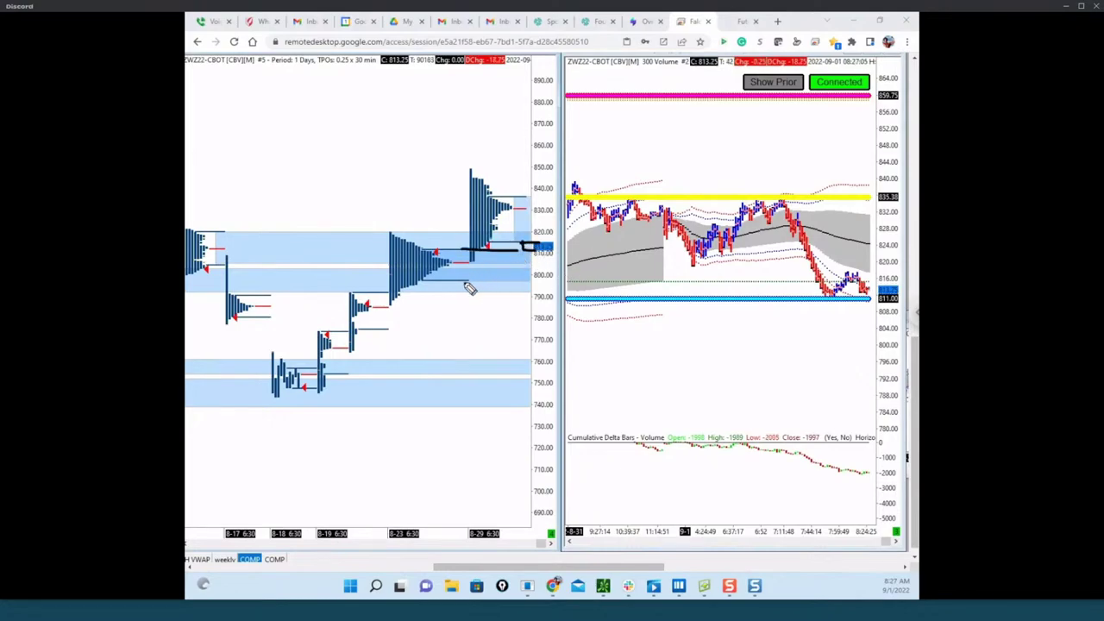
pyautogui.moveTo(465, 283); pyautogui.dragTo(530, 292)
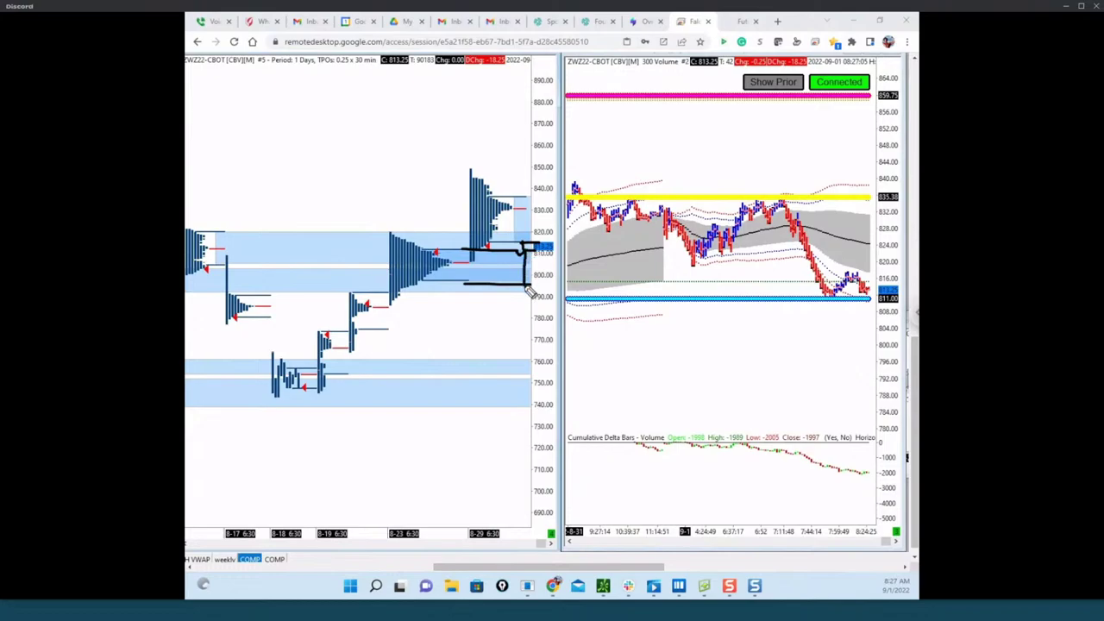
pyautogui.moveTo(532, 248)
pyautogui.mouseDown()
pyautogui.moveTo(523, 249)
pyautogui.moveTo(527, 286)
pyautogui.mouseUp()
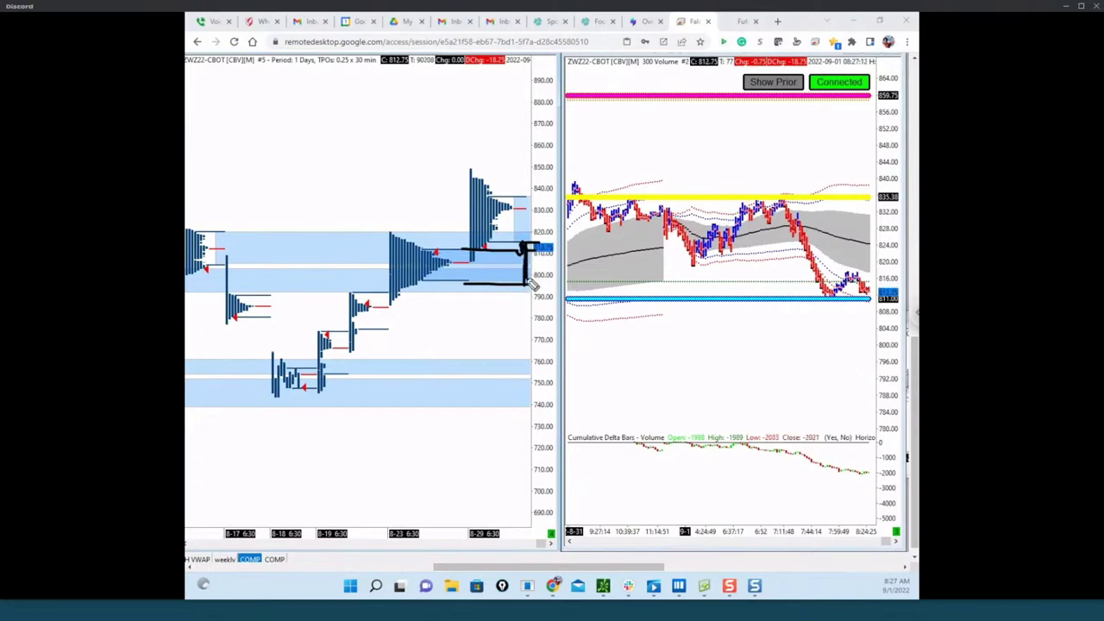
pyautogui.moveTo(835, 299); pyautogui.dragTo(873, 300)
pyautogui.moveTo(521, 291); pyautogui.dragTo(553, 295)
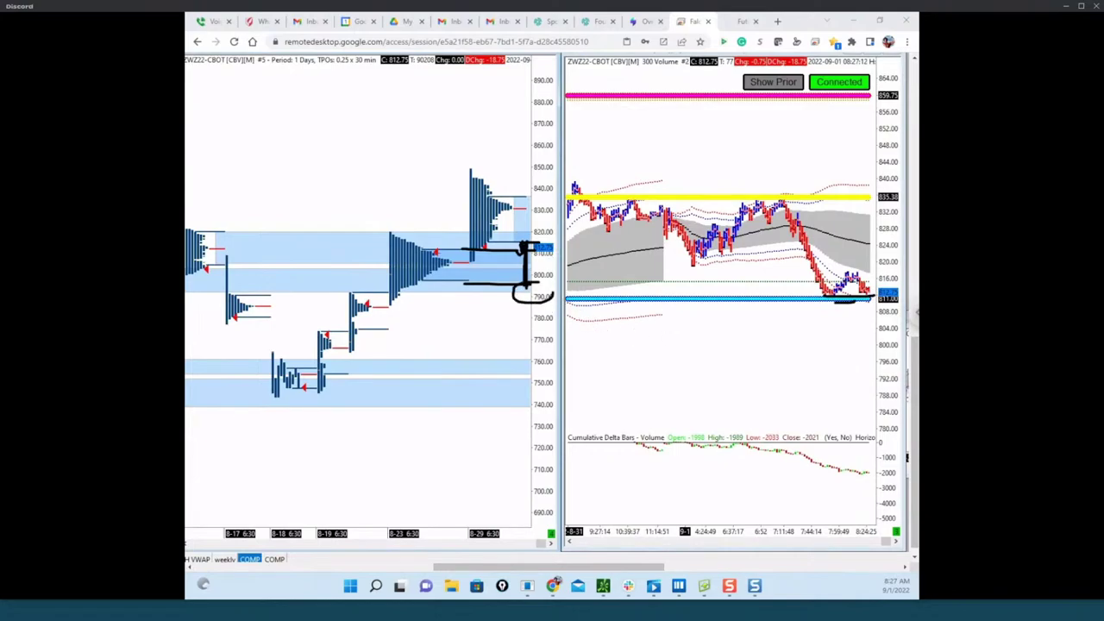
pyautogui.press('Escape')
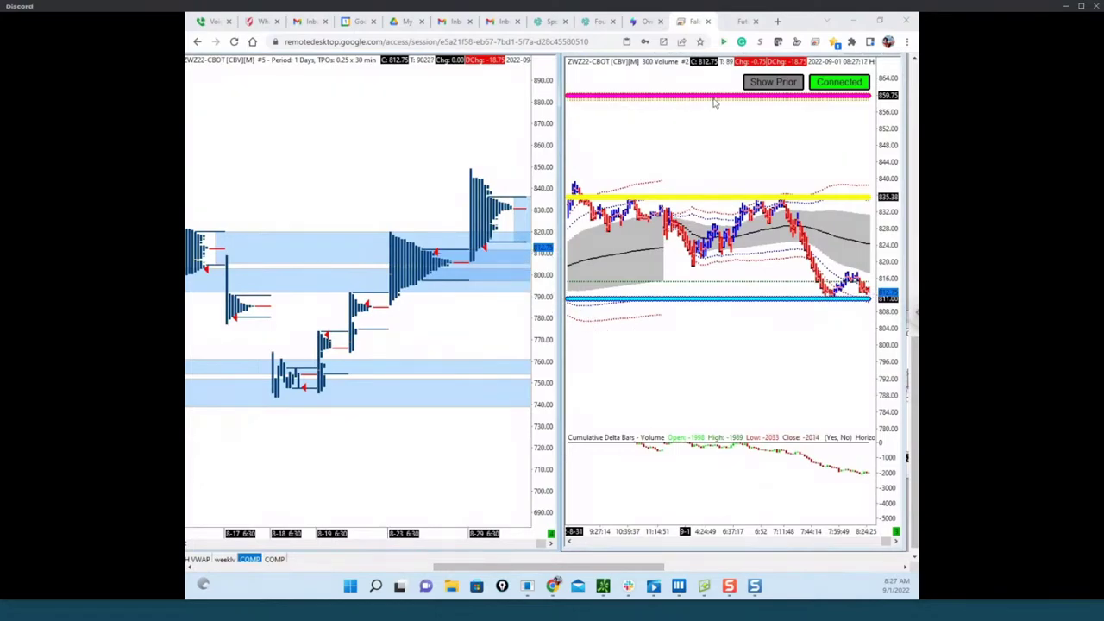
pyautogui.hotkey('ctrl', 'z')
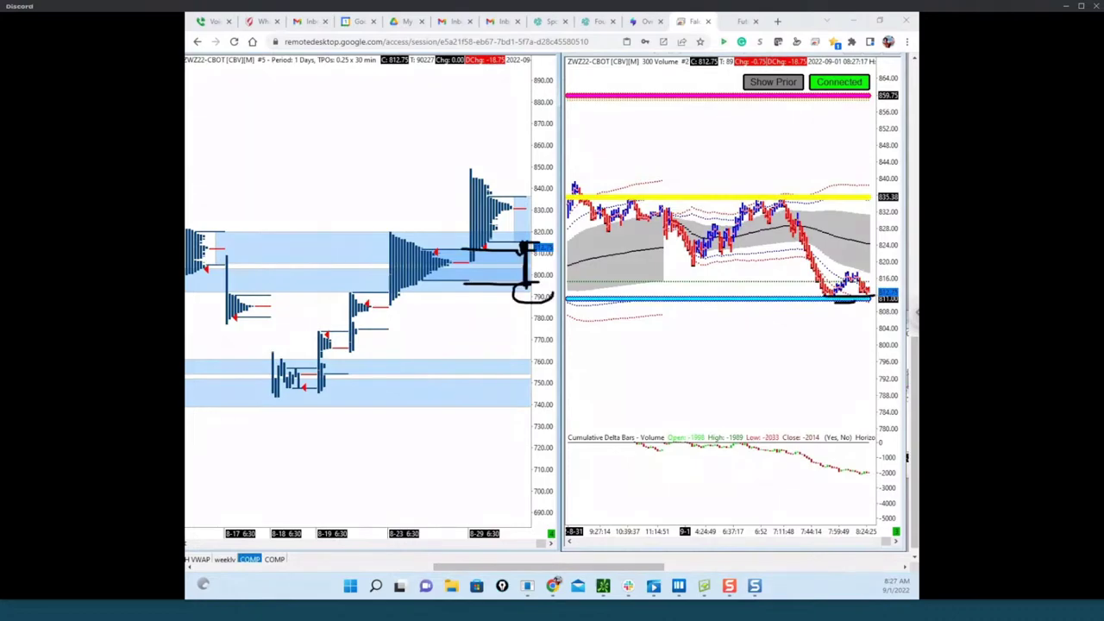
pyautogui.press('Escape')
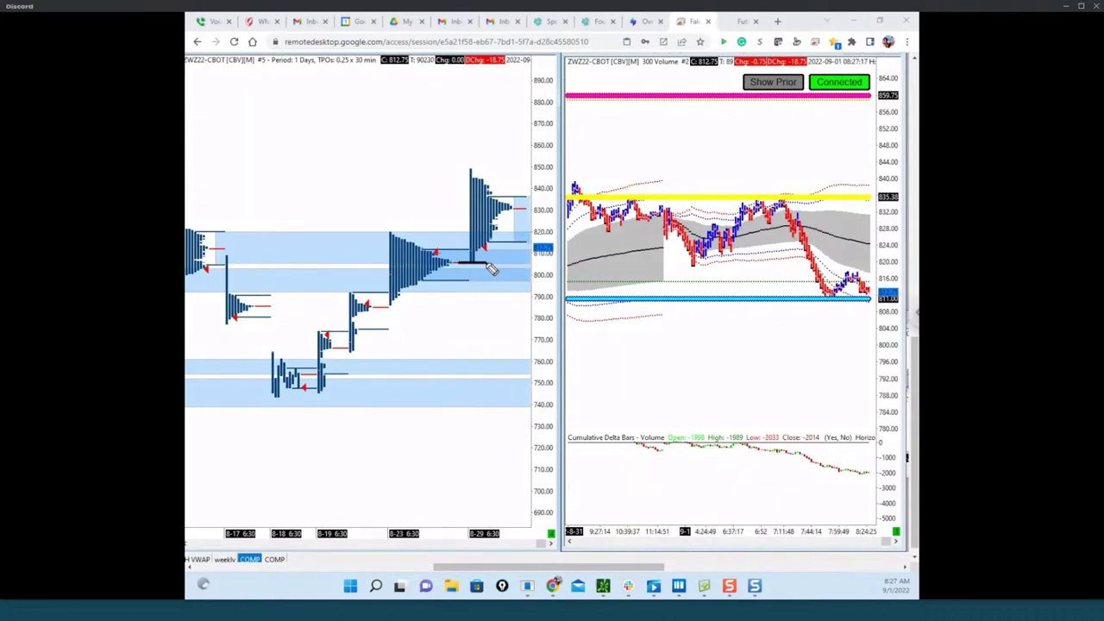
# Draw wheat levels near 806 and 820, scribble over the 8-29 and 8-18 profiles, and clear the drawings.
pyautogui.moveTo(224, 264); pyautogui.dragTo(384, 260)
pyautogui.moveTo(226, 231)
pyautogui.mouseDown()
pyautogui.moveTo(403, 231)
pyautogui.moveTo(448, 261)
pyautogui.moveTo(488, 261)
pyautogui.mouseUp()
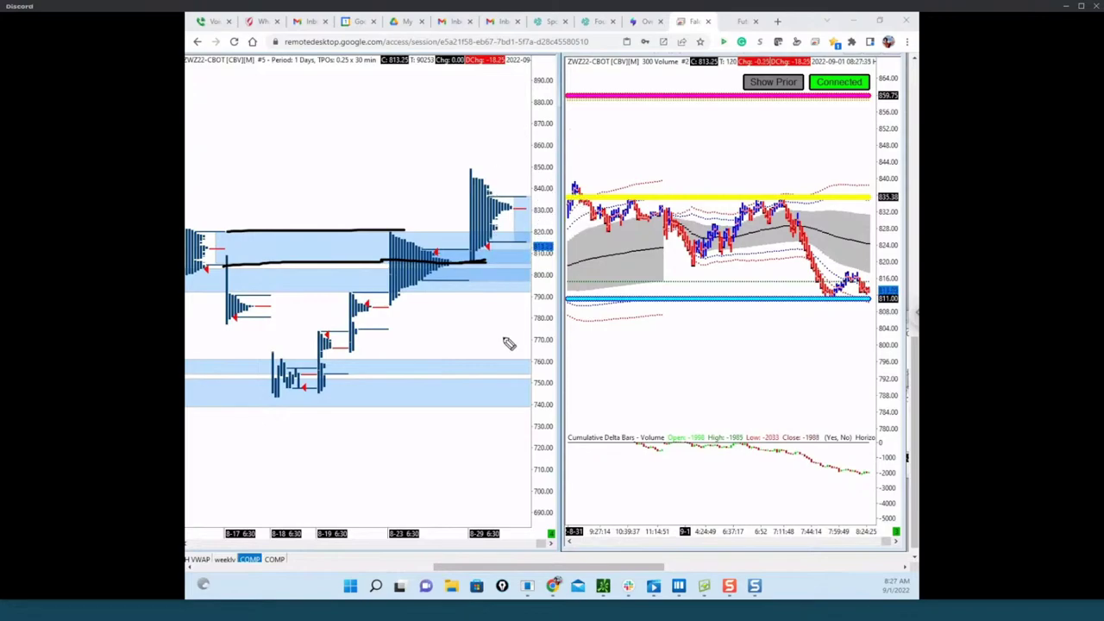
pyautogui.moveTo(481, 215); pyautogui.dragTo(481, 226)
pyautogui.moveTo(490, 209)
pyautogui.mouseDown()
pyautogui.moveTo(493, 226)
pyautogui.moveTo(507, 225)
pyautogui.mouseUp()
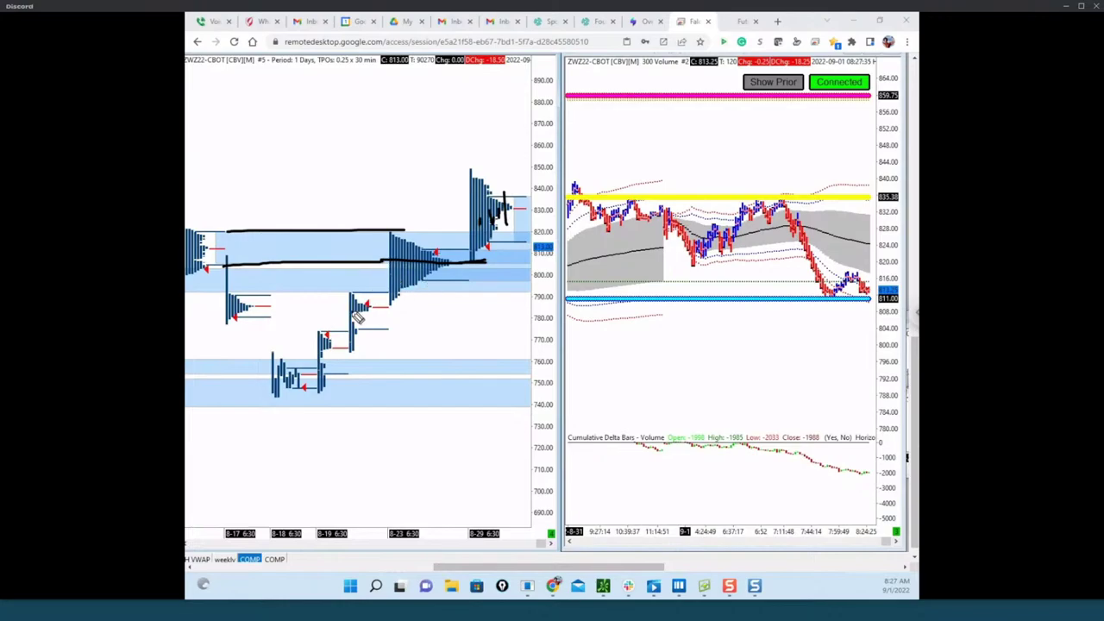
pyautogui.moveTo(275, 362)
pyautogui.mouseDown()
pyautogui.moveTo(271, 397)
pyautogui.moveTo(283, 379)
pyautogui.moveTo(301, 385)
pyautogui.mouseUp()
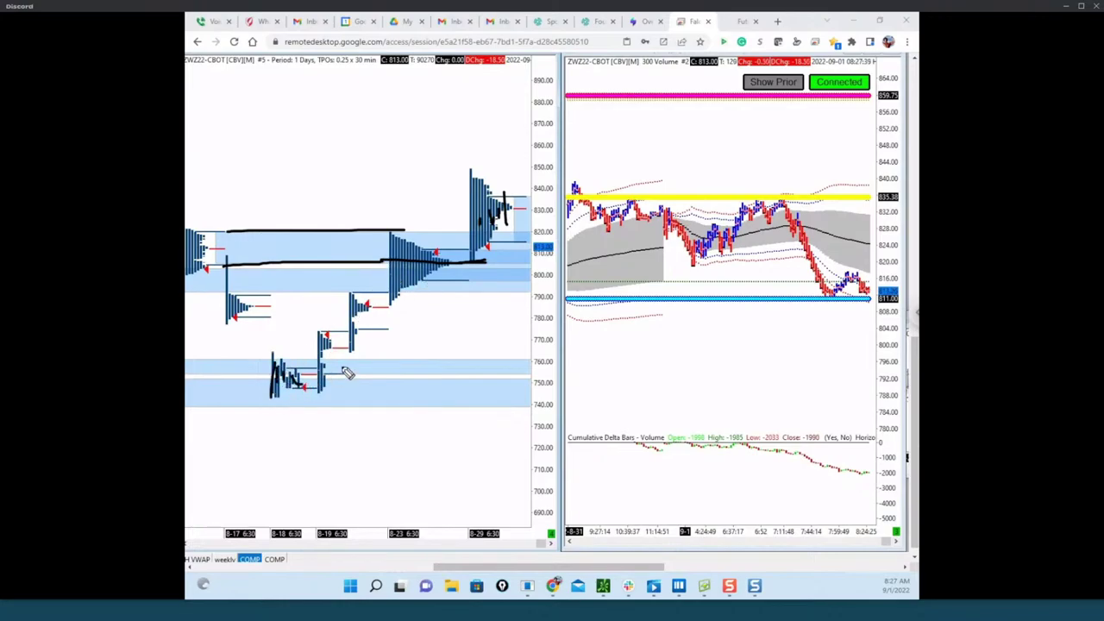
pyautogui.press('e')
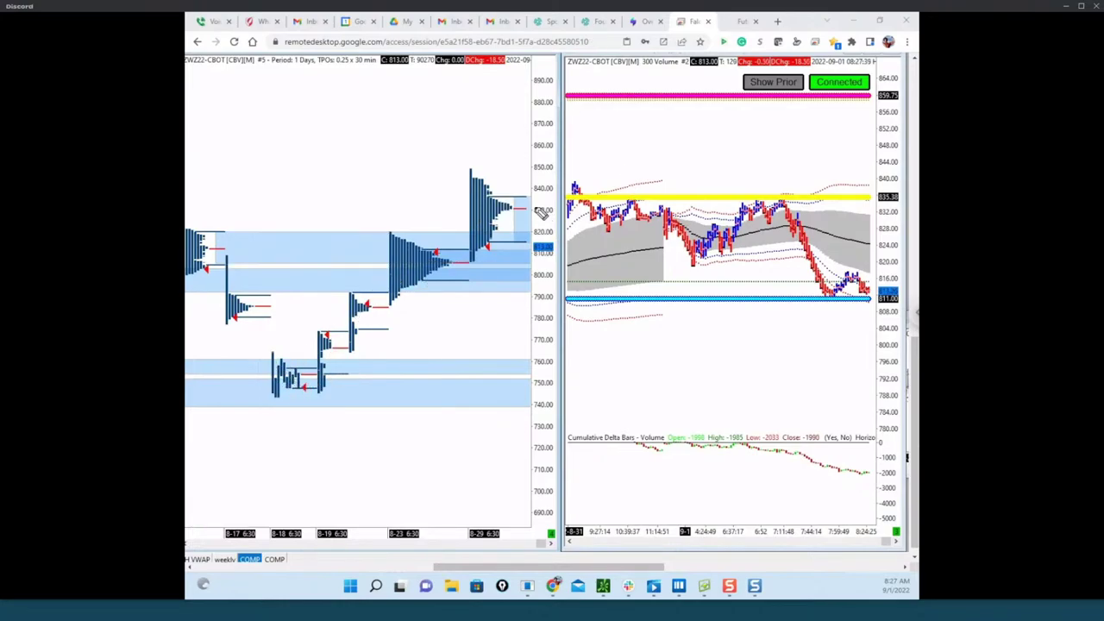
# Mark the merged profile's value edges near 836 and 815, connect the lower edge to the VWAP chart's low near 811, and clear the drawings.
pyautogui.moveTo(516, 197); pyautogui.dragTo(535, 196)
pyautogui.moveTo(510, 244)
pyautogui.mouseDown()
pyautogui.moveTo(549, 245)
pyautogui.moveTo(523, 245)
pyautogui.mouseUp()
pyautogui.moveTo(524, 193); pyautogui.dragTo(524, 200)
pyautogui.moveTo(842, 297); pyautogui.dragTo(827, 293)
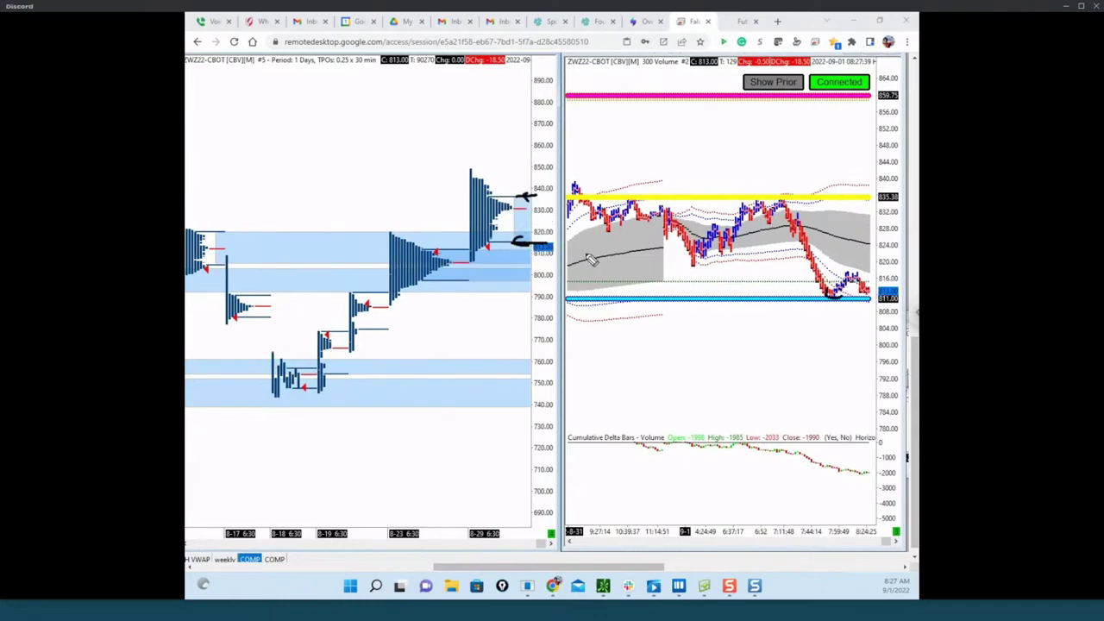
pyautogui.moveTo(518, 249); pyautogui.dragTo(871, 300)
pyautogui.moveTo(531, 250); pyautogui.dragTo(819, 295)
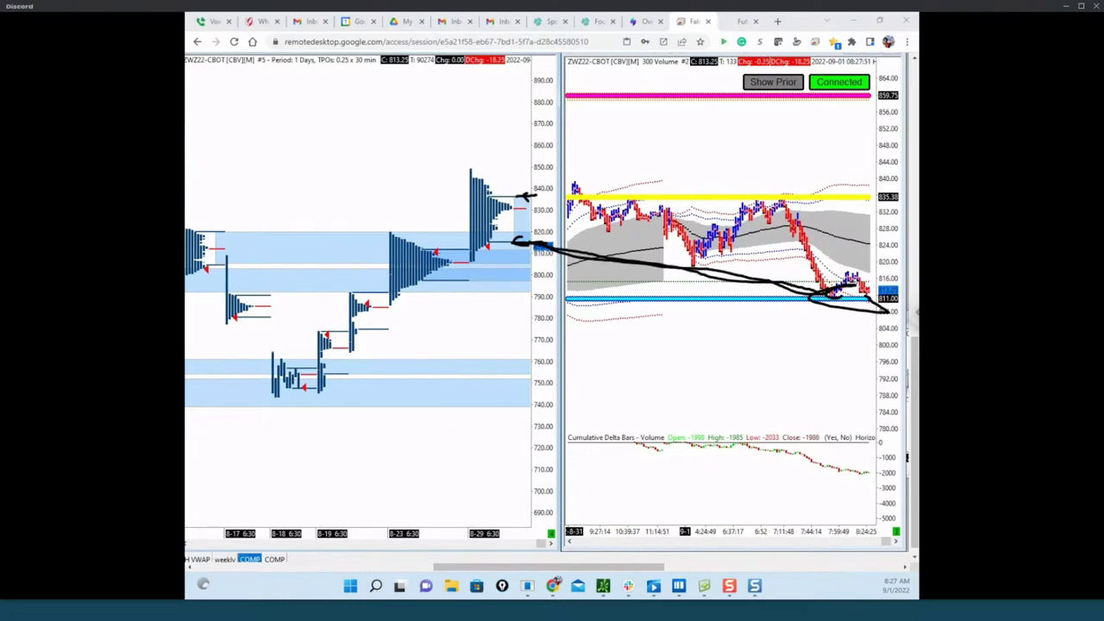
pyautogui.press('Escape')
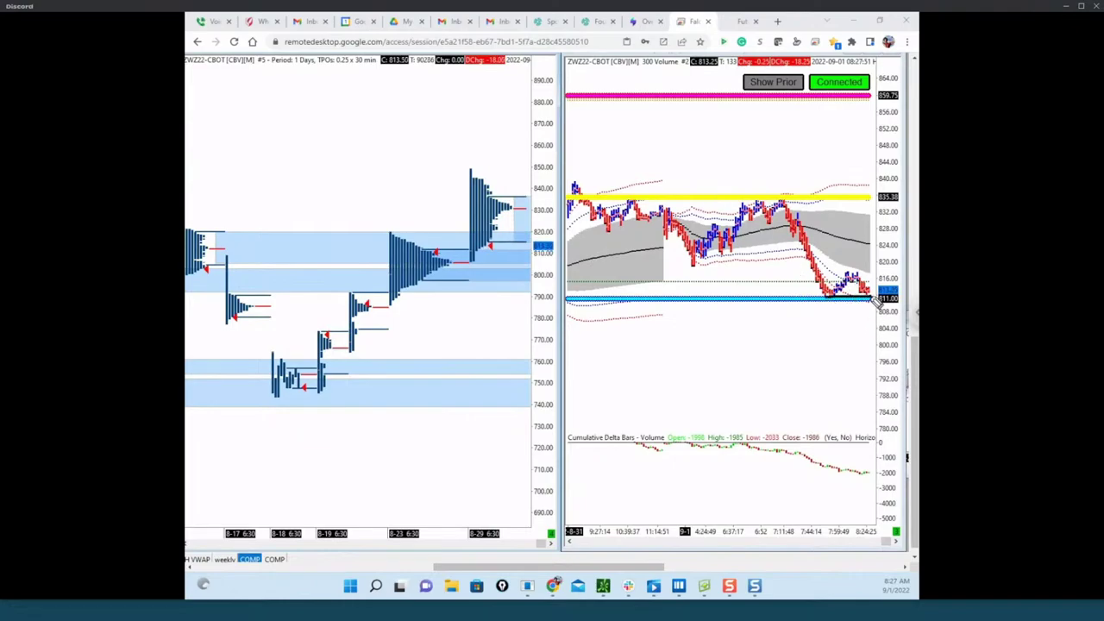
# Trace a link between the VWAP chart's low near 811 and the merged wheat profile's lower value edge near 815, and clear the drawings.
pyautogui.moveTo(869, 299); pyautogui.dragTo(535, 248)
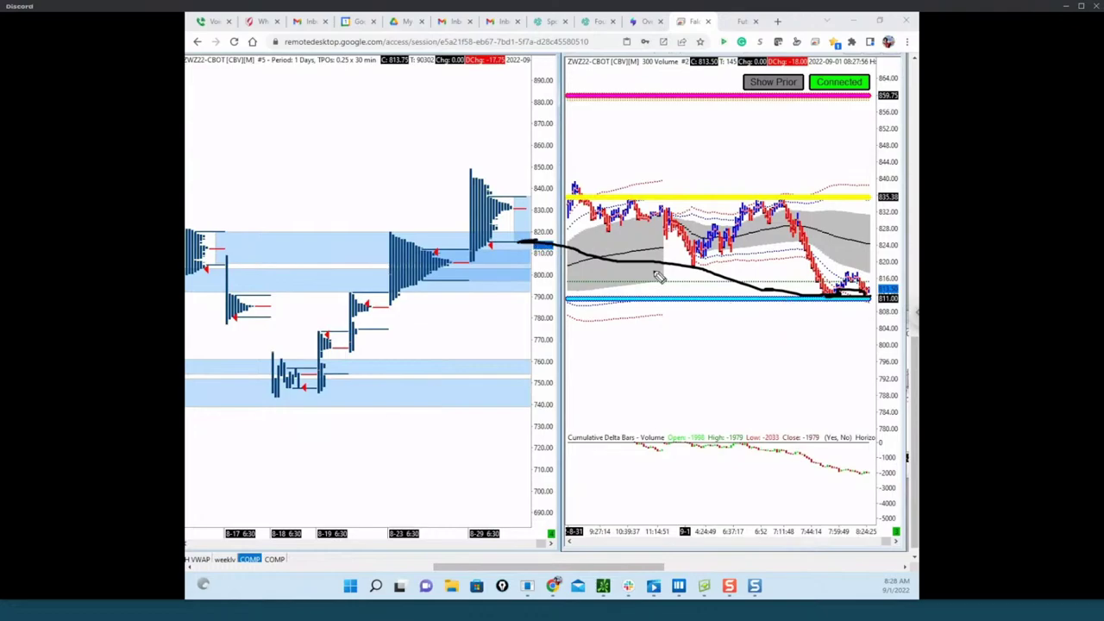
pyautogui.moveTo(535, 248); pyautogui.dragTo(862, 298)
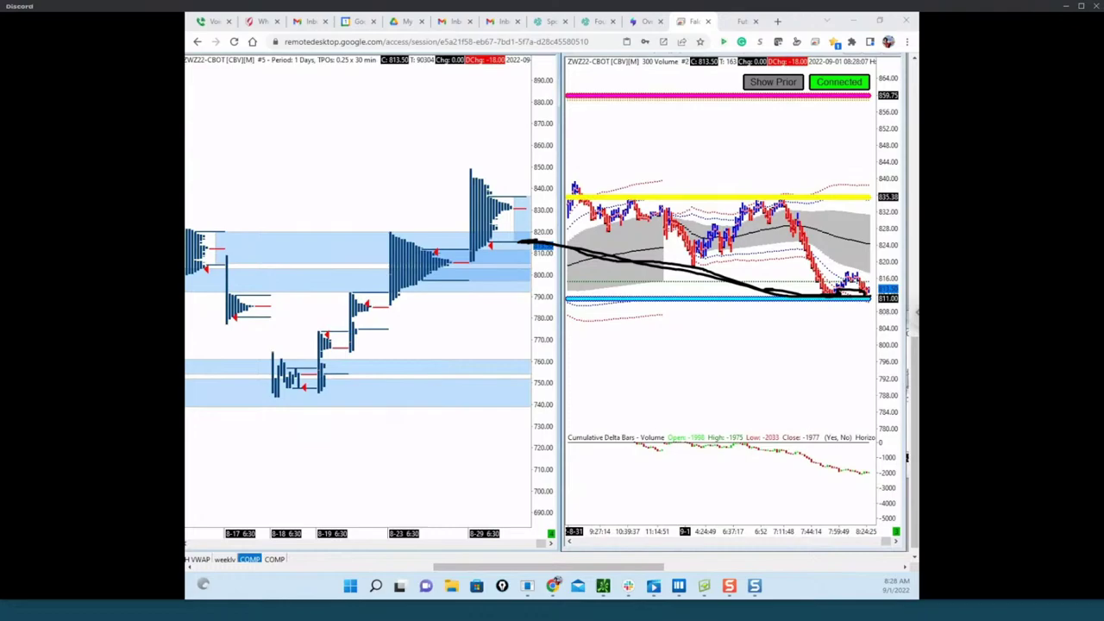
pyautogui.press('Escape')
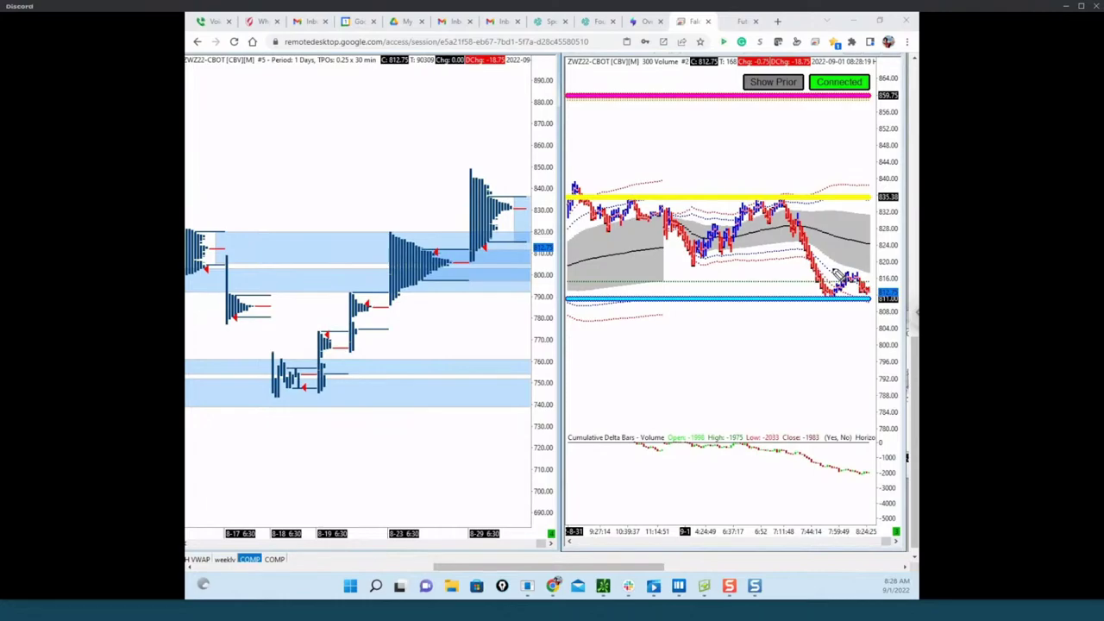
pyautogui.moveTo(873, 293); pyautogui.dragTo(865, 313)
pyautogui.press('Escape')
# On the Bookmap wheat heatmap, sketch a price path down to about 805 and highlight the liquidity bands near 810 and 805.
pyautogui.moveTo(803, 28); pyautogui.dragTo(189, 272)
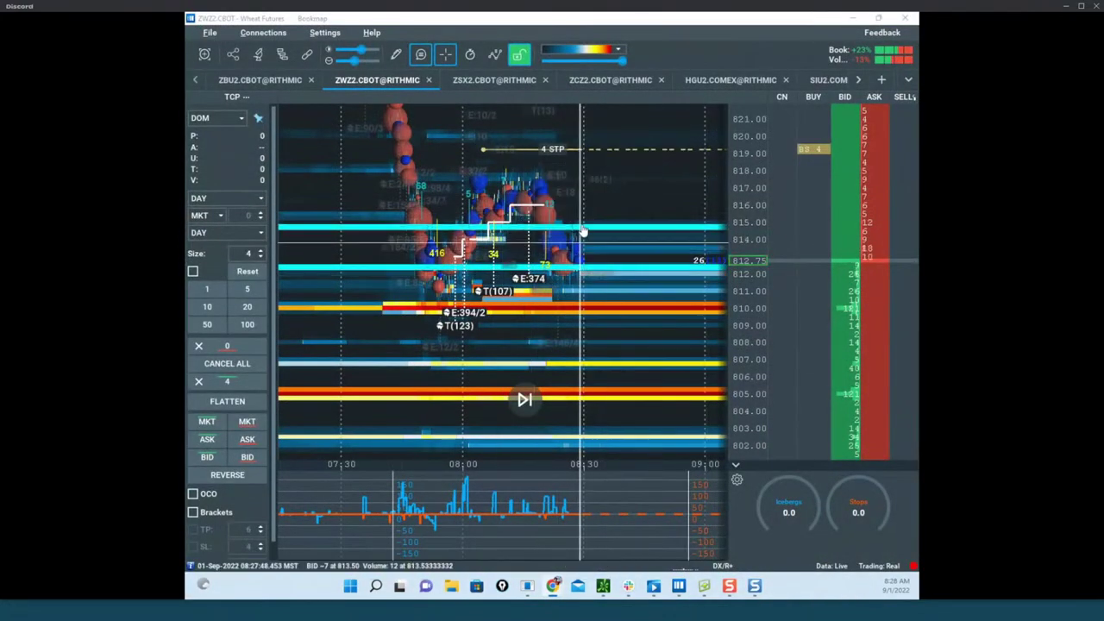
pyautogui.moveTo(871, 291); pyautogui.dragTo(861, 311)
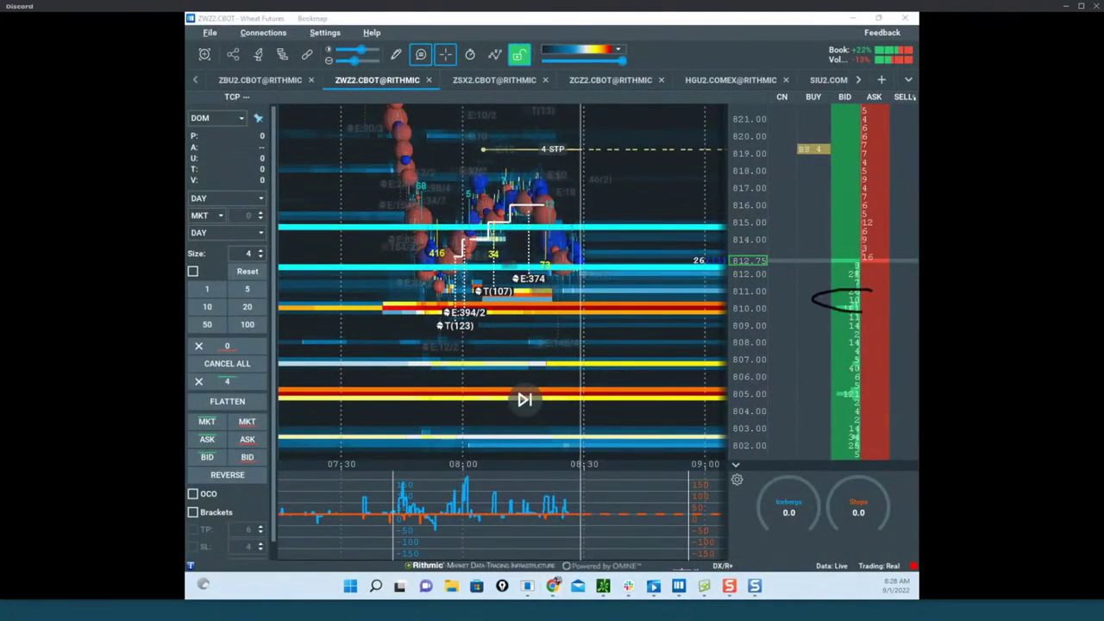
pyautogui.moveTo(583, 275)
pyautogui.mouseDown()
pyautogui.moveTo(603, 332)
pyautogui.moveTo(658, 380)
pyautogui.moveTo(653, 397)
pyautogui.mouseUp()
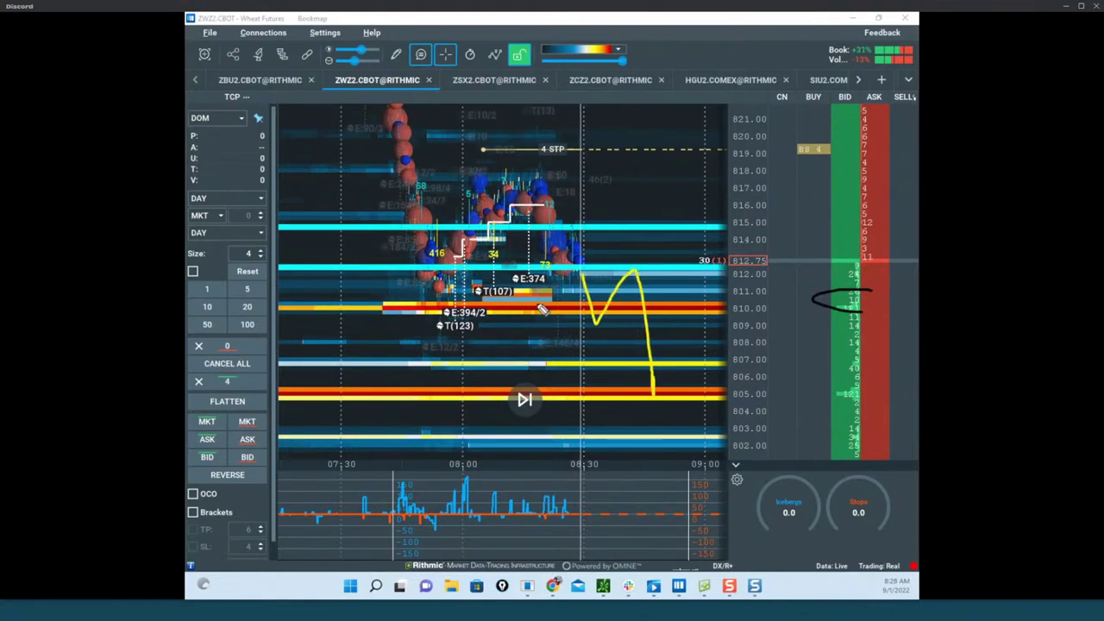
pyautogui.moveTo(396, 380)
pyautogui.mouseDown()
pyautogui.moveTo(655, 402)
pyautogui.moveTo(770, 395)
pyautogui.mouseUp()
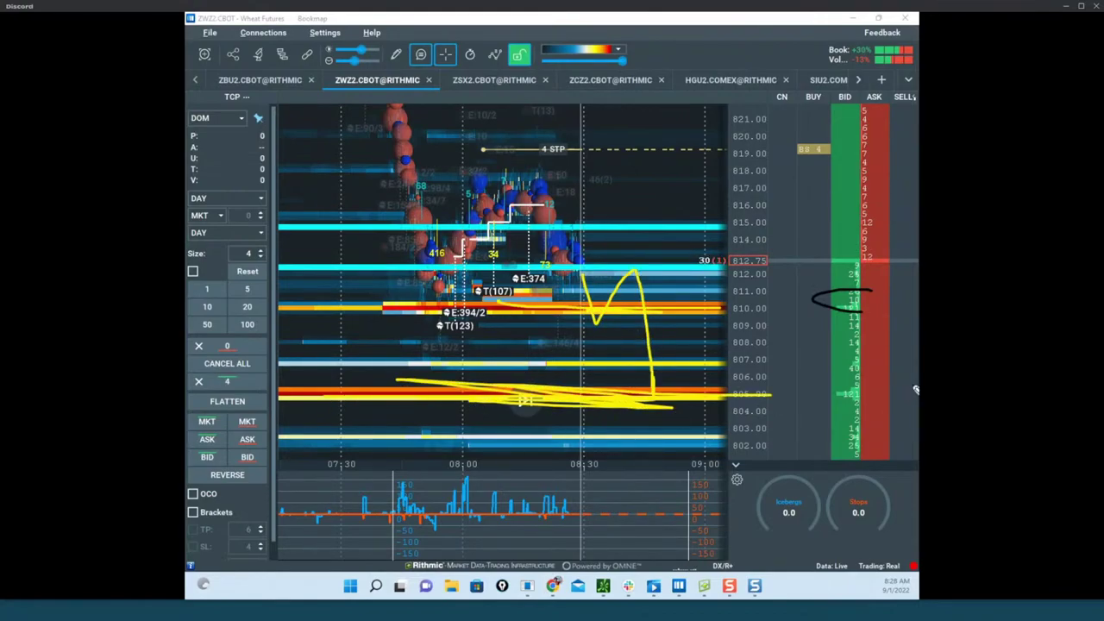
pyautogui.moveTo(494, 325)
pyautogui.mouseDown()
pyautogui.moveTo(734, 297)
pyautogui.moveTo(652, 263)
pyautogui.moveTo(517, 466)
pyautogui.moveTo(673, 294)
pyautogui.mouseUp()
# Sketch a bell curve peaking near 819 on the wheat heatmap, with a baseline near 816 and a vertical centre line.
pyautogui.moveTo(642, 200)
pyautogui.mouseDown()
pyautogui.moveTo(663, 165)
pyautogui.moveTo(738, 195)
pyautogui.moveTo(716, 207)
pyautogui.mouseUp()
pyautogui.moveTo(614, 204); pyautogui.dragTo(697, 203)
pyautogui.moveTo(692, 162); pyautogui.dragTo(692, 254)
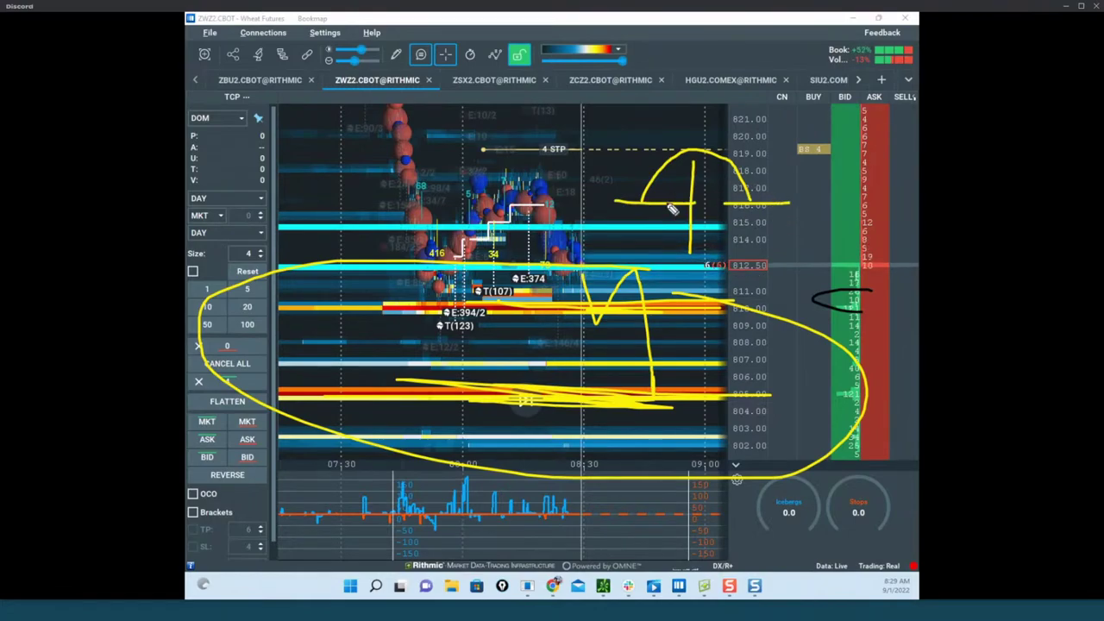
# Mark crosses along both tails of the bell curve and loop the price path's end between about 812 and 807.
pyautogui.moveTo(618, 188); pyautogui.dragTo(630, 198)
pyautogui.moveTo(630, 188)
pyautogui.mouseDown()
pyautogui.moveTo(618, 198)
pyautogui.moveTo(643, 202)
pyautogui.moveTo(633, 202)
pyautogui.mouseUp()
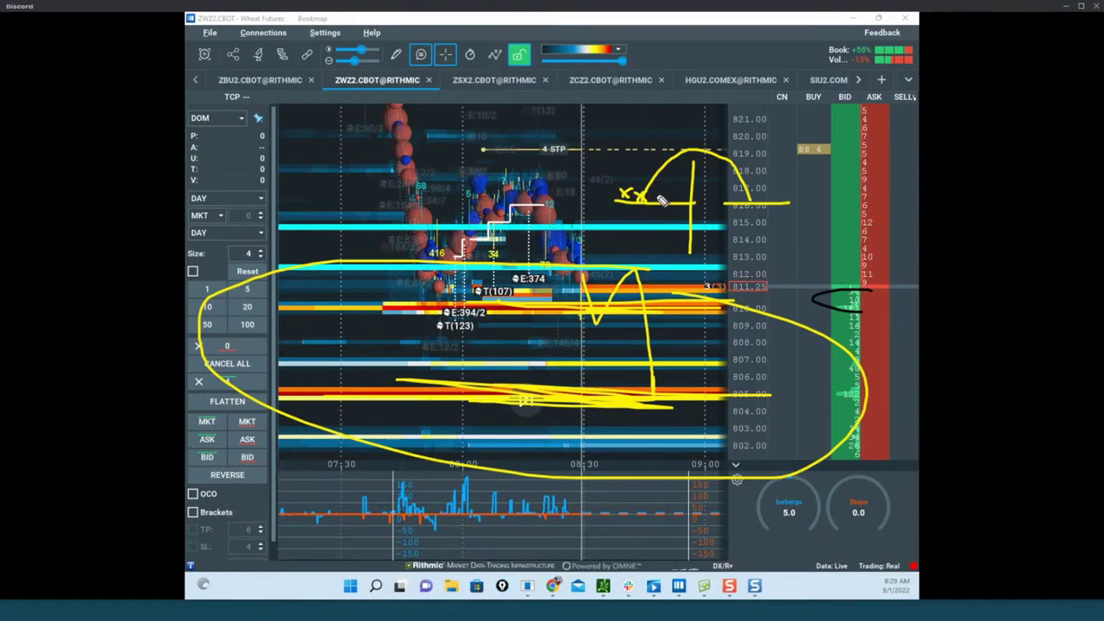
pyautogui.moveTo(731, 201); pyautogui.dragTo(747, 191)
pyautogui.moveTo(731, 196); pyautogui.dragTo(749, 203)
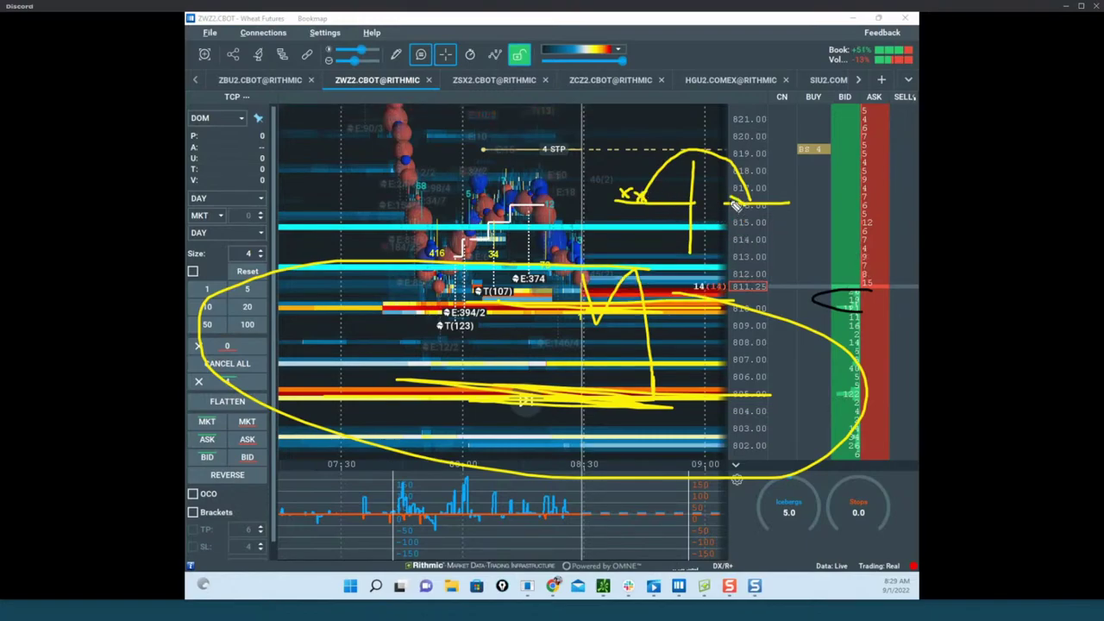
pyautogui.moveTo(634, 298); pyautogui.dragTo(802, 211)
pyautogui.moveTo(746, 184)
pyautogui.mouseDown()
pyautogui.moveTo(759, 202)
pyautogui.moveTo(749, 203)
pyautogui.moveTo(785, 204)
pyautogui.mouseUp()
pyautogui.moveTo(786, 188); pyautogui.dragTo(769, 203)
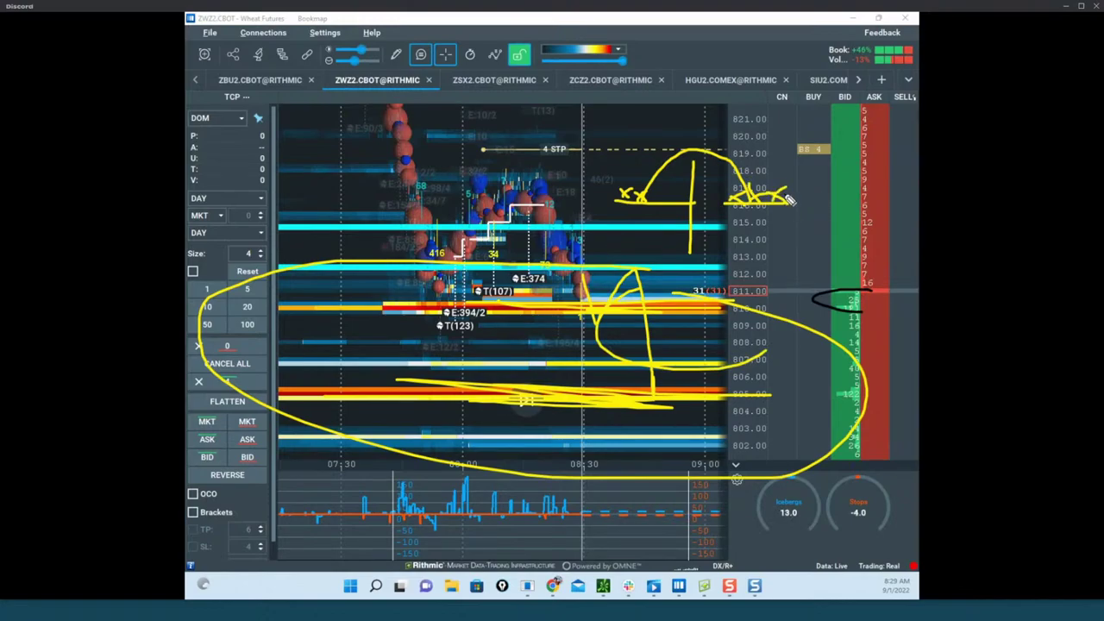
# Circle the bell curve, extend a path from its right tail down to about 806, and clear the drawings.
pyautogui.moveTo(764, 155)
pyautogui.mouseDown()
pyautogui.moveTo(734, 155)
pyautogui.moveTo(854, 226)
pyautogui.moveTo(850, 207)
pyautogui.mouseUp()
pyautogui.moveTo(782, 209); pyautogui.dragTo(804, 378)
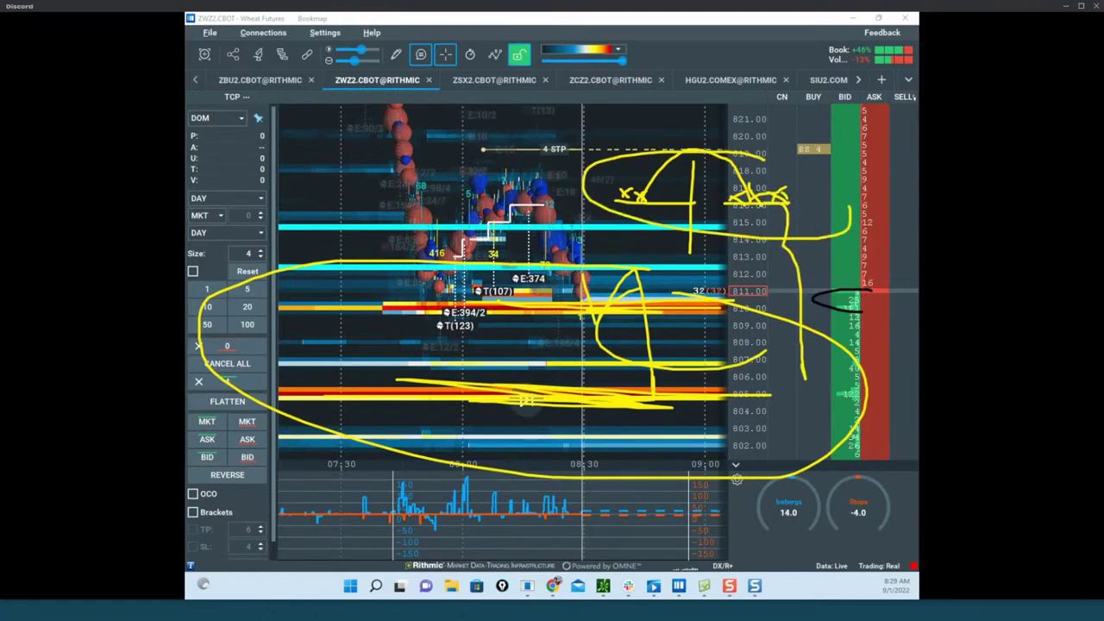
pyautogui.press('Escape')
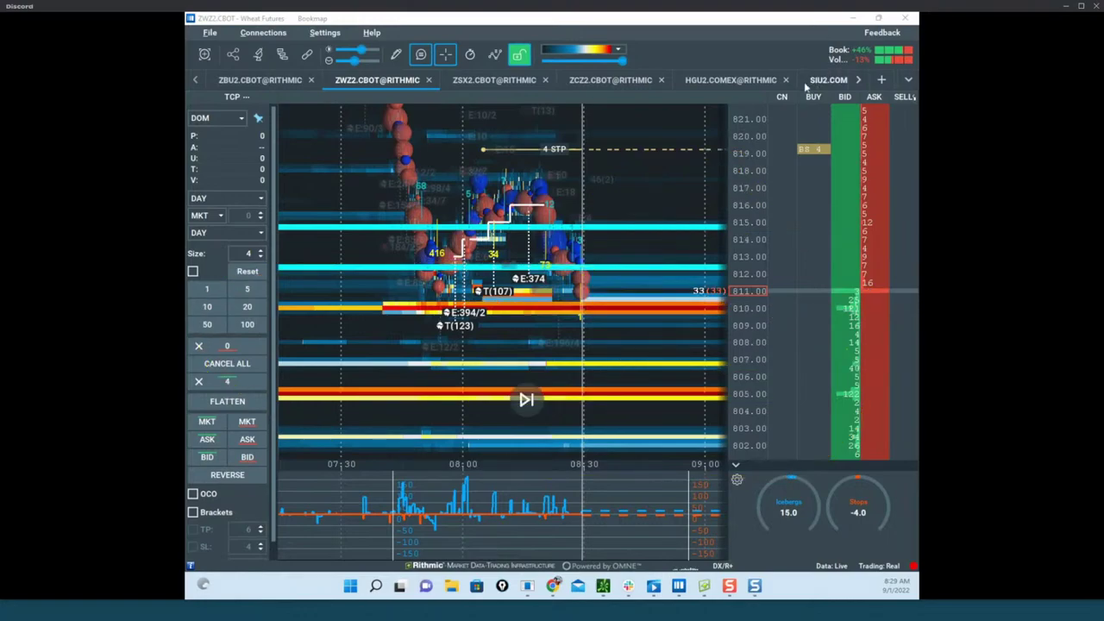
# Check the wheat heatmap around 811, and switch to the E-mini Nasdaq-100 heatmap to examine liquidity between about 12000 and 12050.
pyautogui.scroll(3, 749, 256)
pyautogui.moveTo(691, 226); pyautogui.dragTo(685, 215)
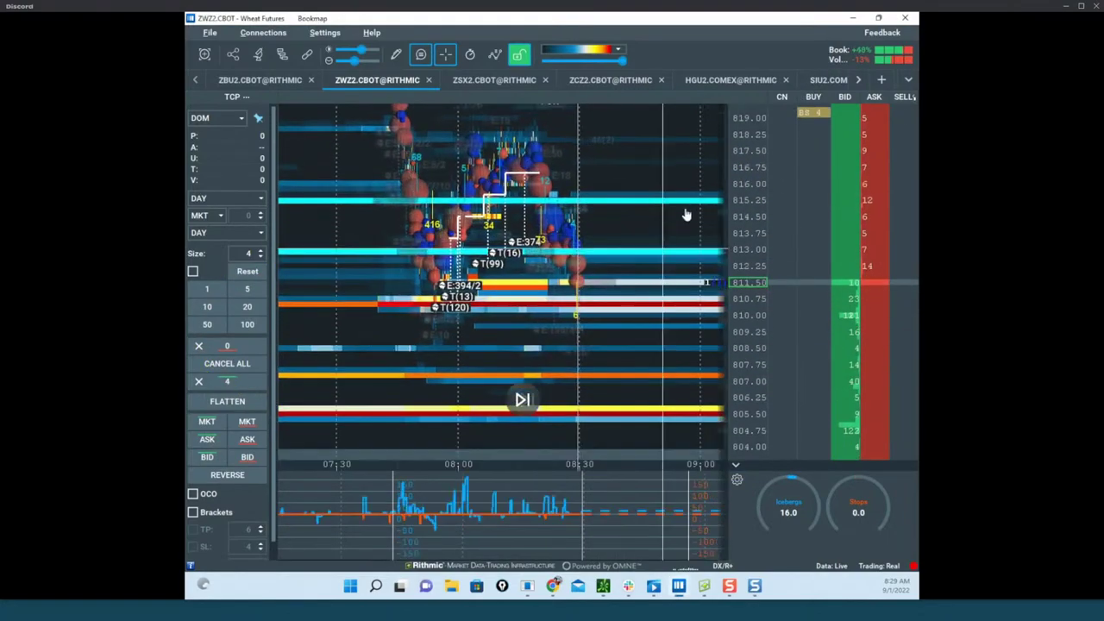
pyautogui.scroll(1, 752, 214)
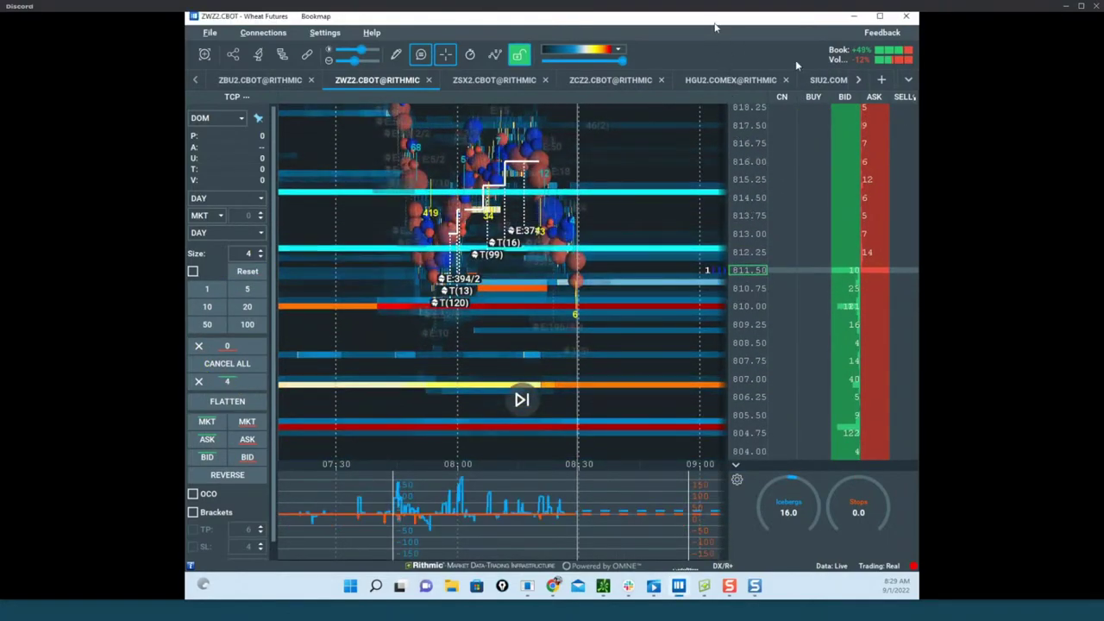
pyautogui.moveTo(716, 20); pyautogui.dragTo(917, 52)
pyautogui.scroll(4, 749, 244)
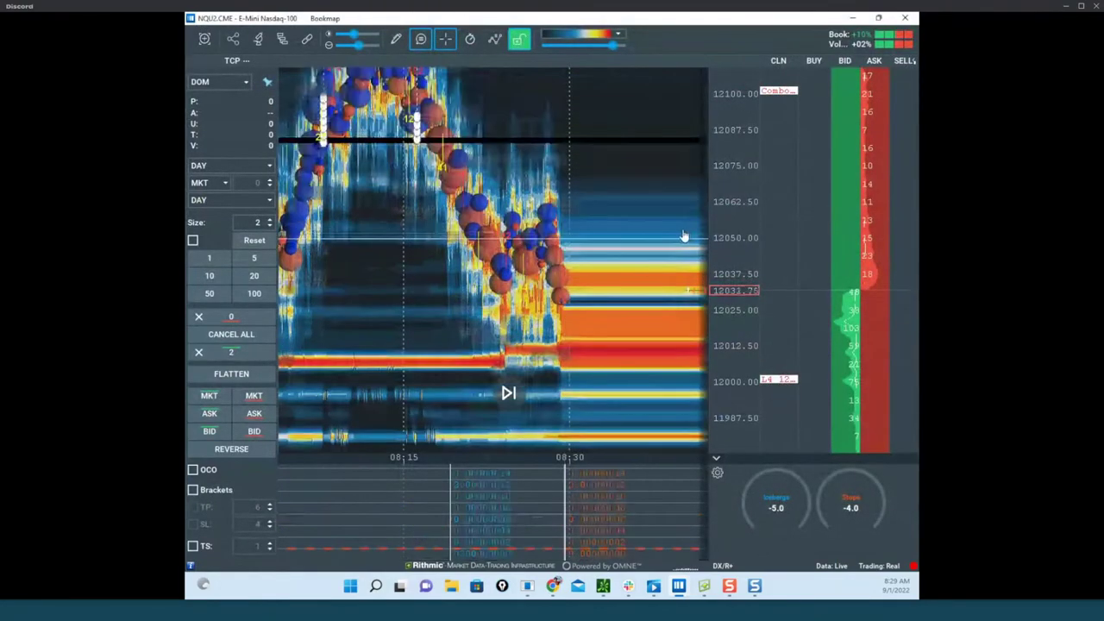
pyautogui.scroll(-4, 609, 238)
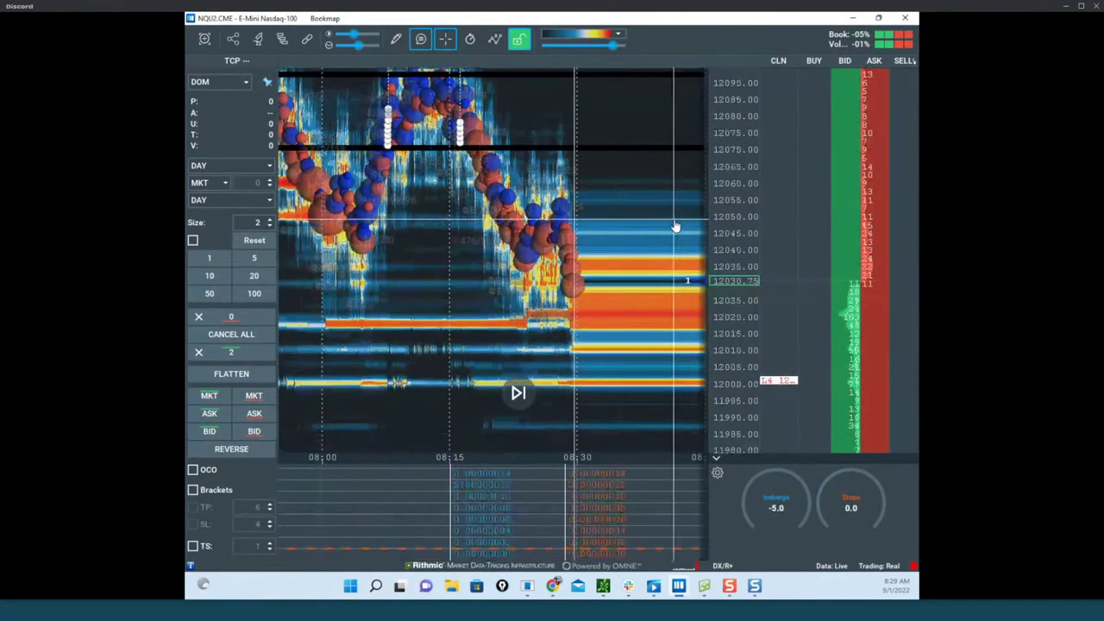
pyautogui.scroll(-2, 737, 314)
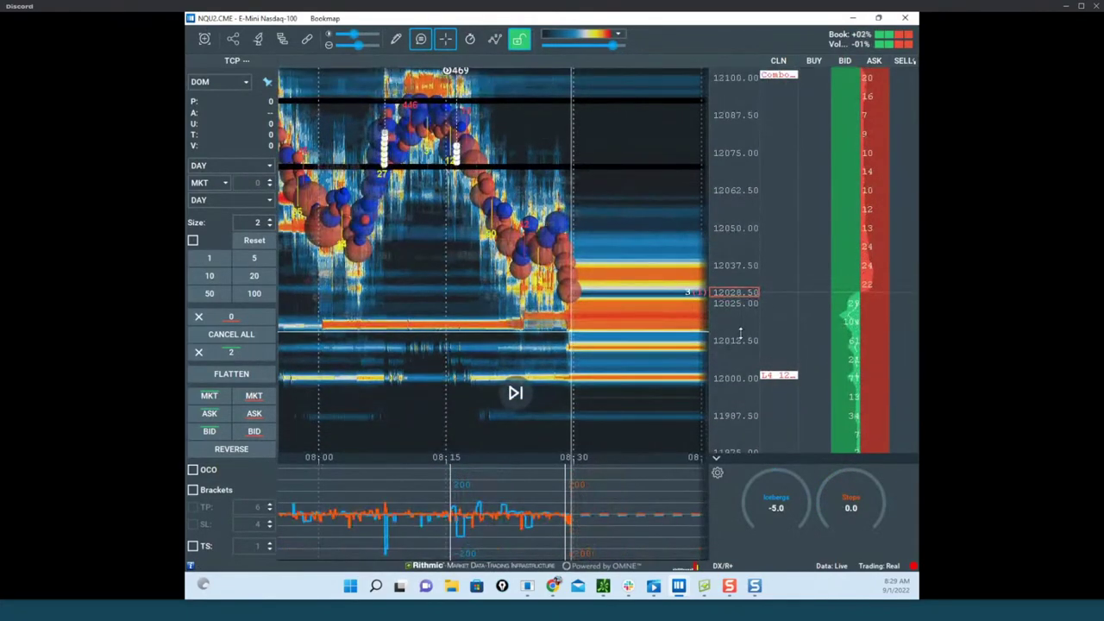
pyautogui.scroll(1, 734, 268)
pyautogui.scroll(2, 721, 258)
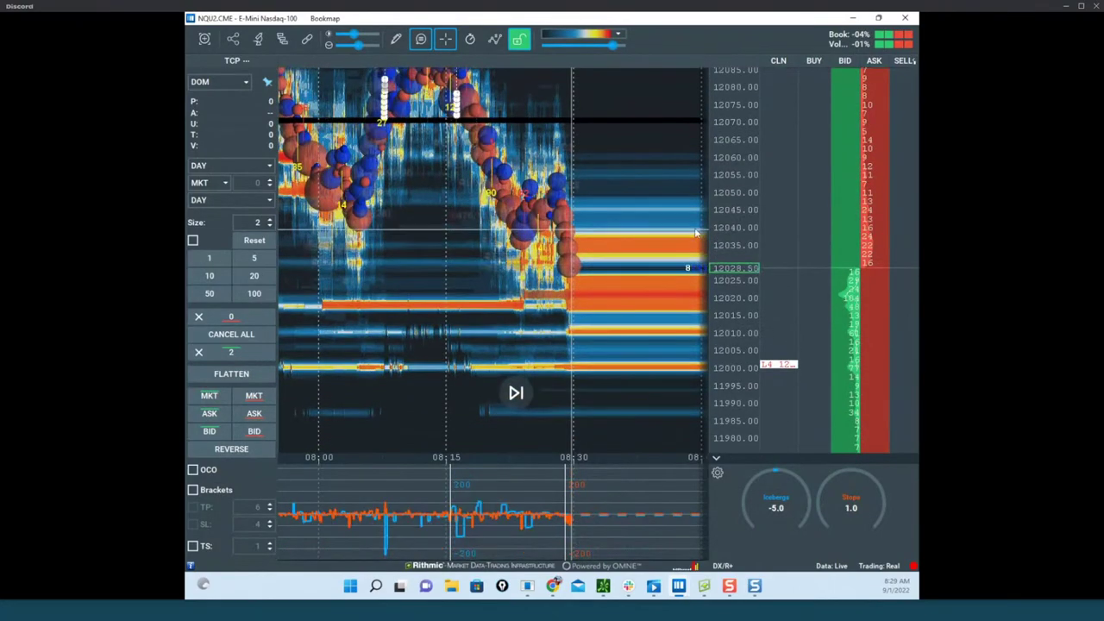
pyautogui.moveTo(728, 226); pyautogui.dragTo(727, 233)
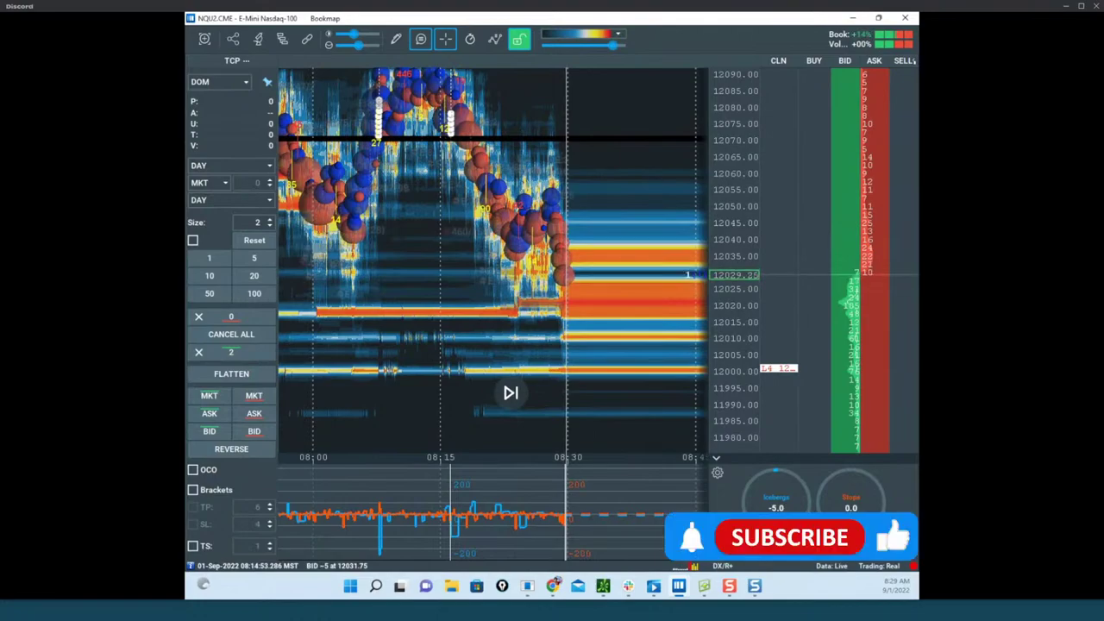
# Place the stock and index gauge overlay, from AAPL to VIX, beside the Nasdaq heatmap's price action.
pyautogui.moveTo(191, 258); pyautogui.dragTo(293, 194)
pyautogui.moveTo(718, 206); pyautogui.dragTo(718, 224)
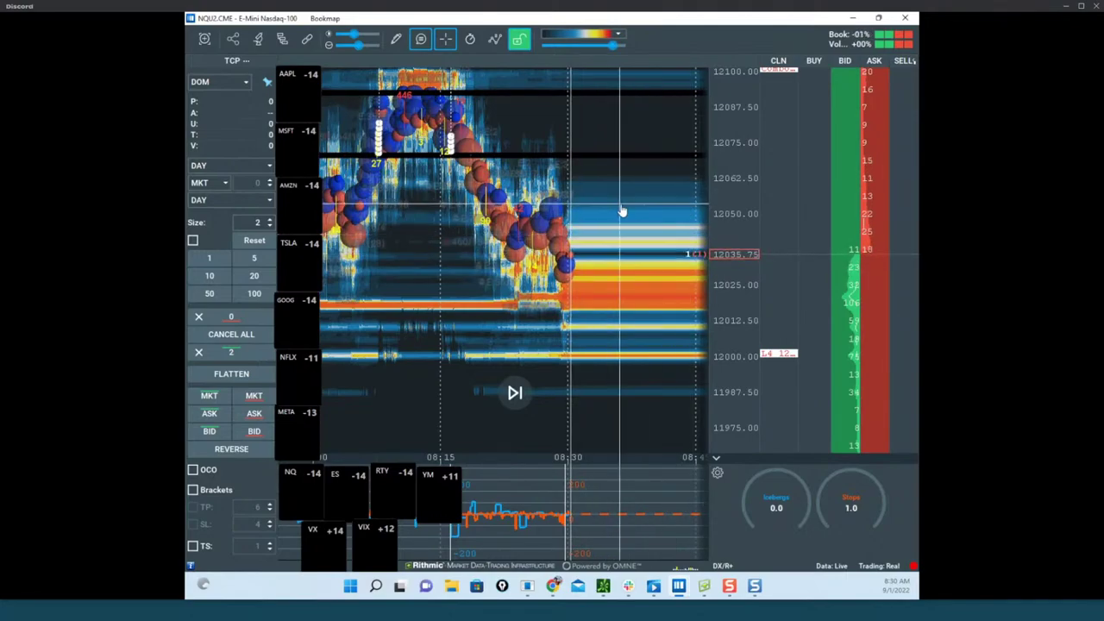
pyautogui.moveTo(624, 208); pyautogui.dragTo(595, 200)
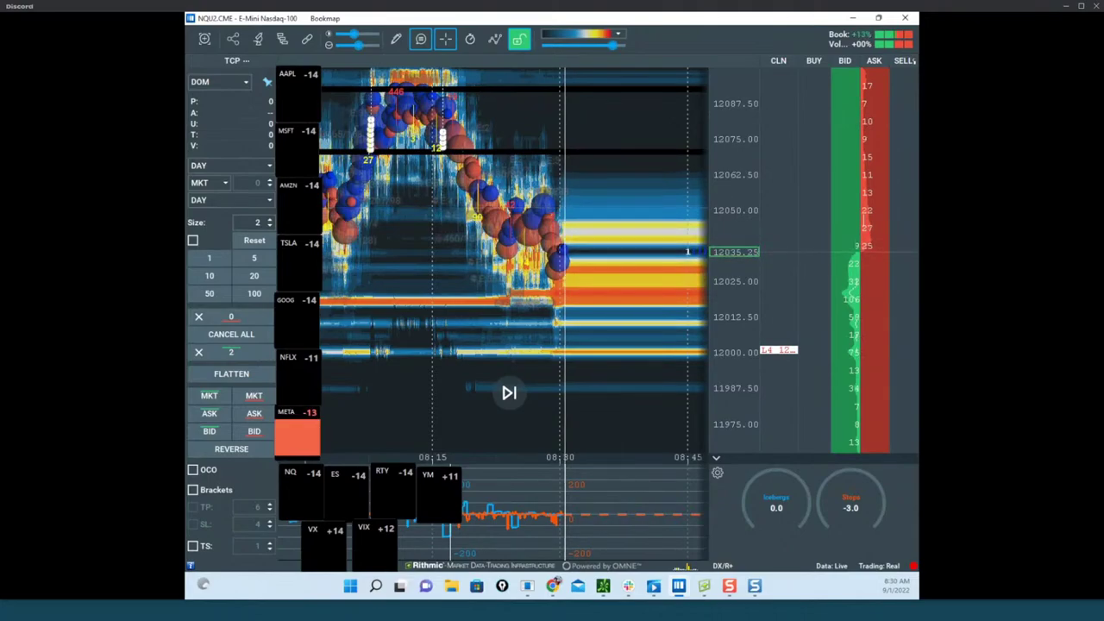
# Sketch a zigzag price path between about 12020 and 12075 on the Nasdaq heatmap, circle the liquidity below it, and clear the drawings.
pyautogui.hotkey('ctrl', 'shift', '3')
pyautogui.moveTo(599, 233); pyautogui.dragTo(783, 211)
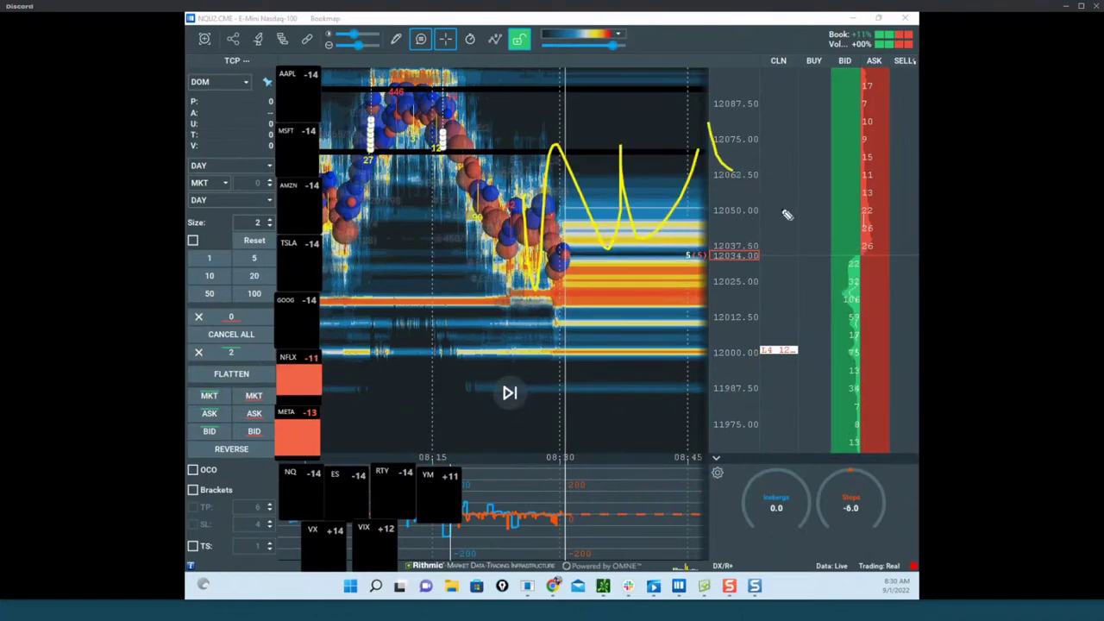
pyautogui.moveTo(431, 319); pyautogui.dragTo(712, 308)
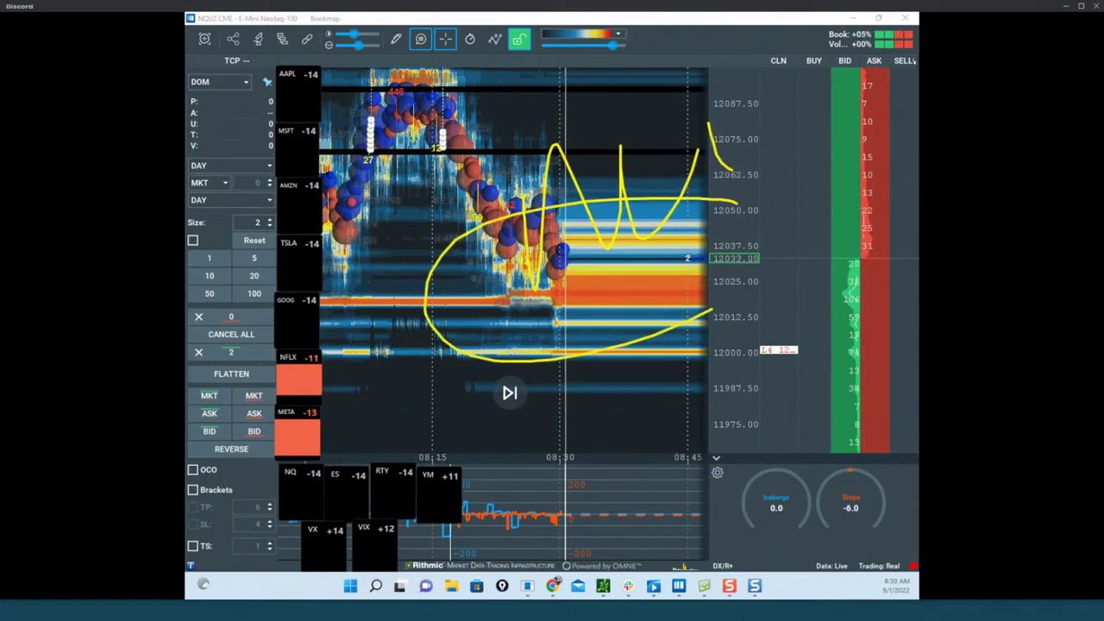
pyautogui.hotkey('ctrl', 'shift', '7')
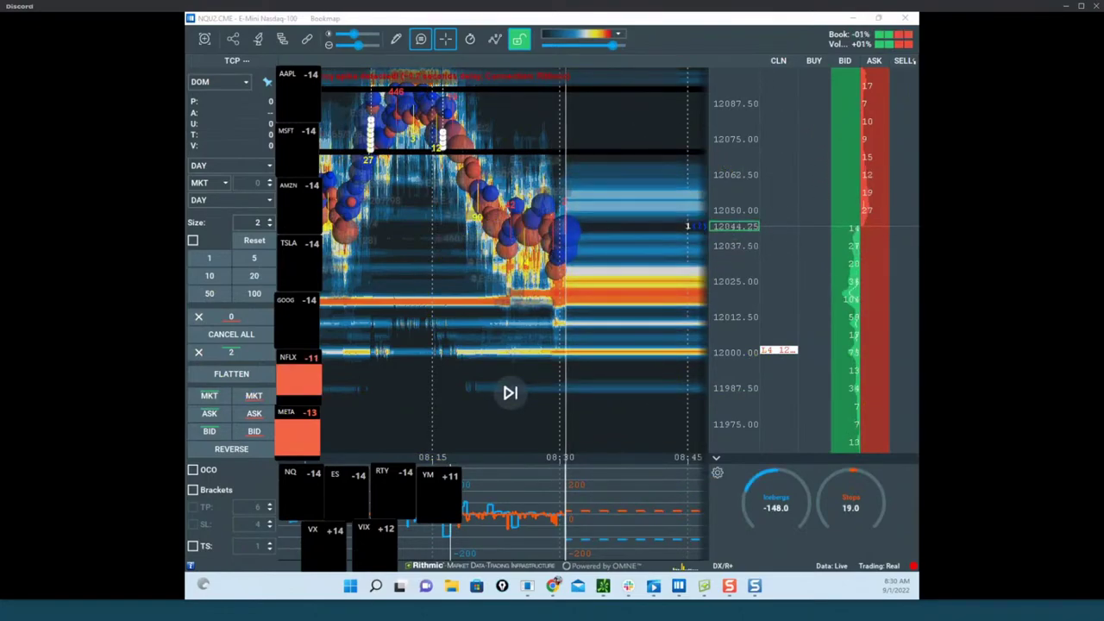
# Examine the Nasdaq heatmap around the 749 marker and the move up from about 12030 just after 08:30.
pyautogui.moveTo(644, 190); pyautogui.dragTo(622, 213)
pyautogui.scroll(3, 640, 207)
pyautogui.scroll(3, 640, 208)
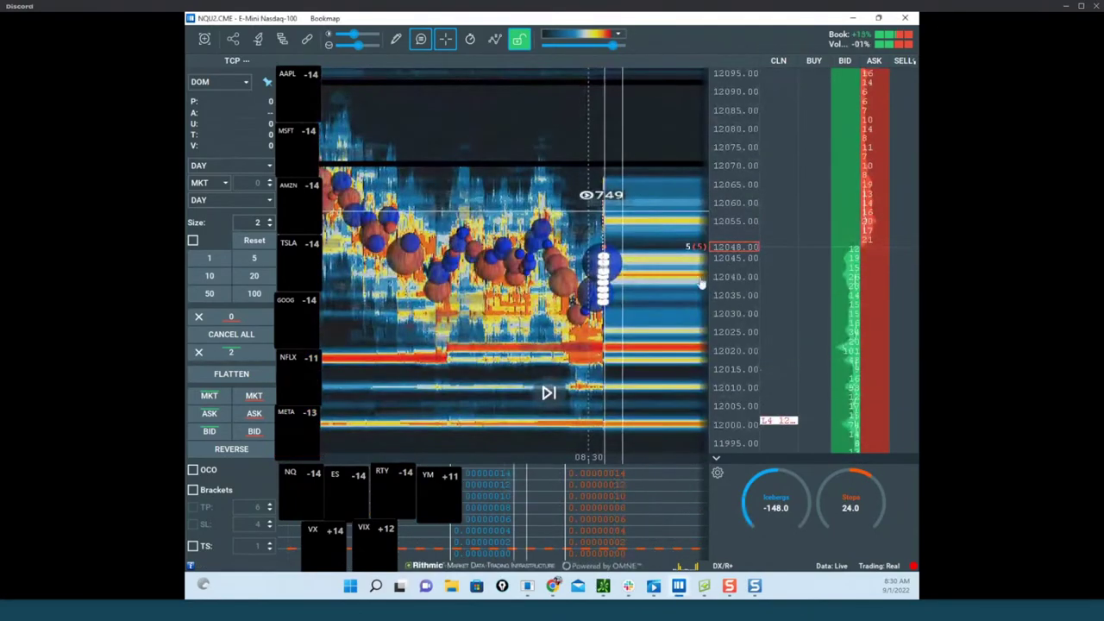
pyautogui.moveTo(633, 305); pyautogui.dragTo(616, 290)
pyautogui.scroll(3, 616, 291)
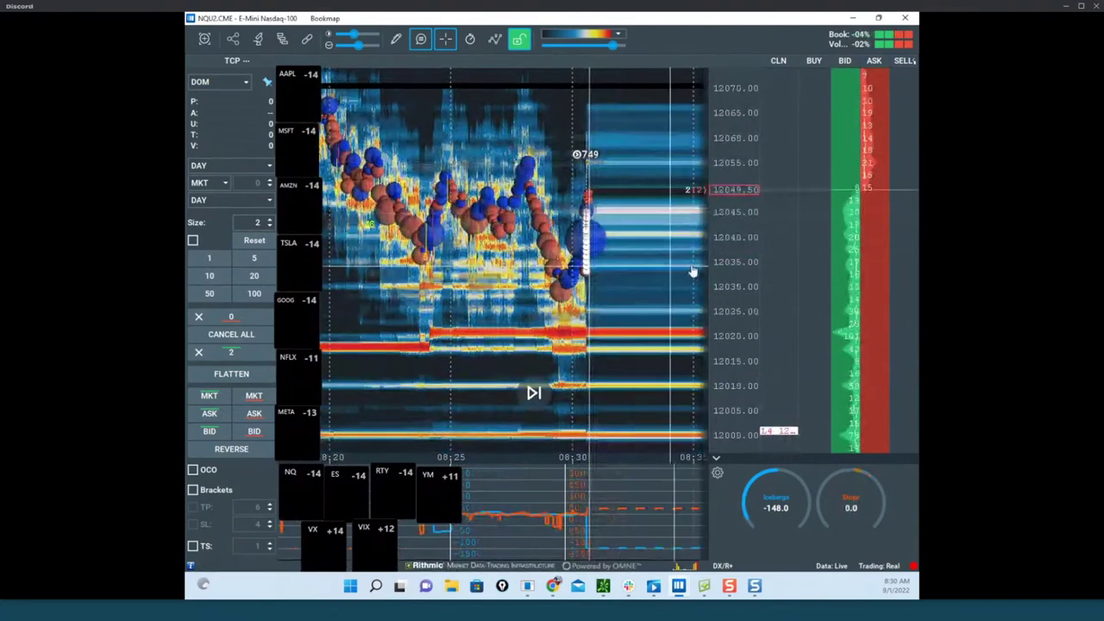
pyautogui.scroll(3, 630, 250)
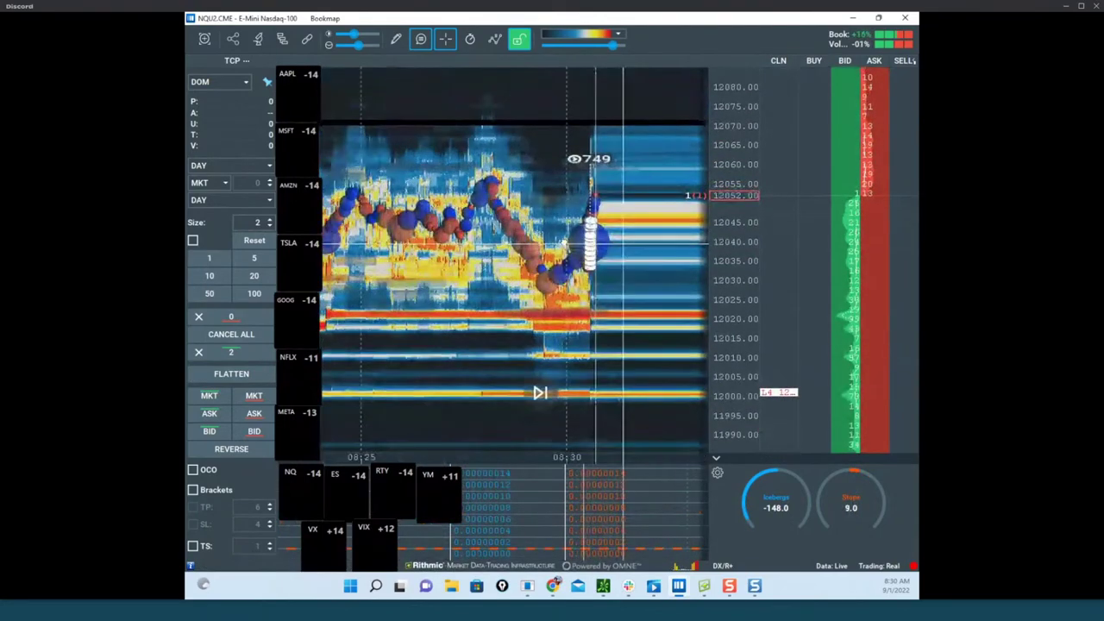
pyautogui.moveTo(643, 276); pyautogui.dragTo(604, 267)
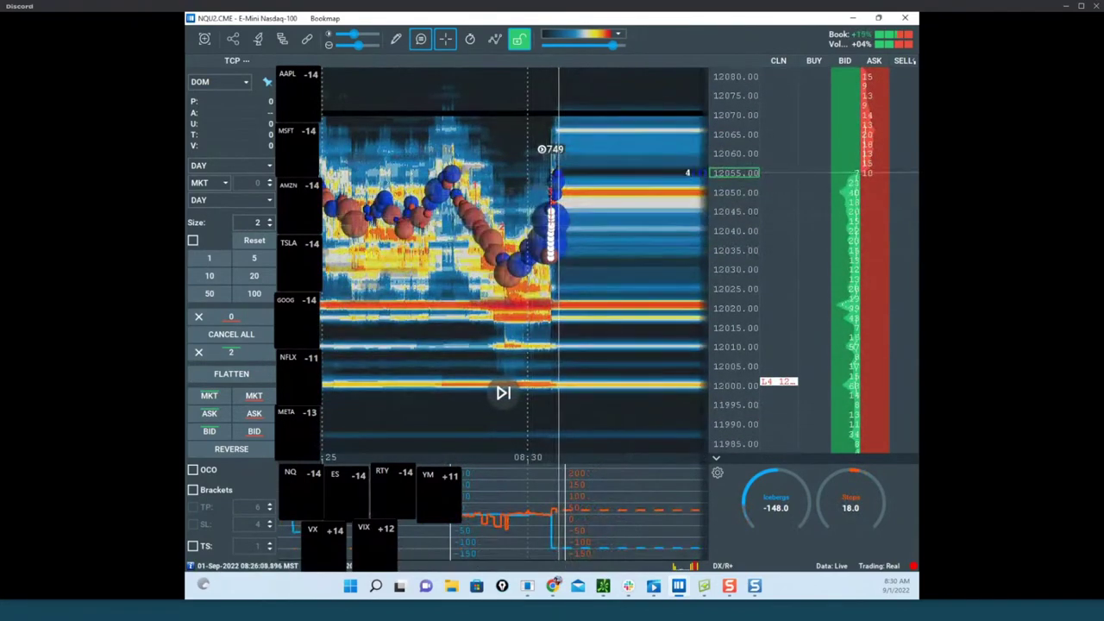
# Check the latest candle on thinkorswim's /NQ 5-minute chart, and return to Bookmap's Nasdaq heatmap to examine liquidity around 12055.
pyautogui.moveTo(188, 285); pyautogui.dragTo(476, 184)
pyautogui.click(593, 187)
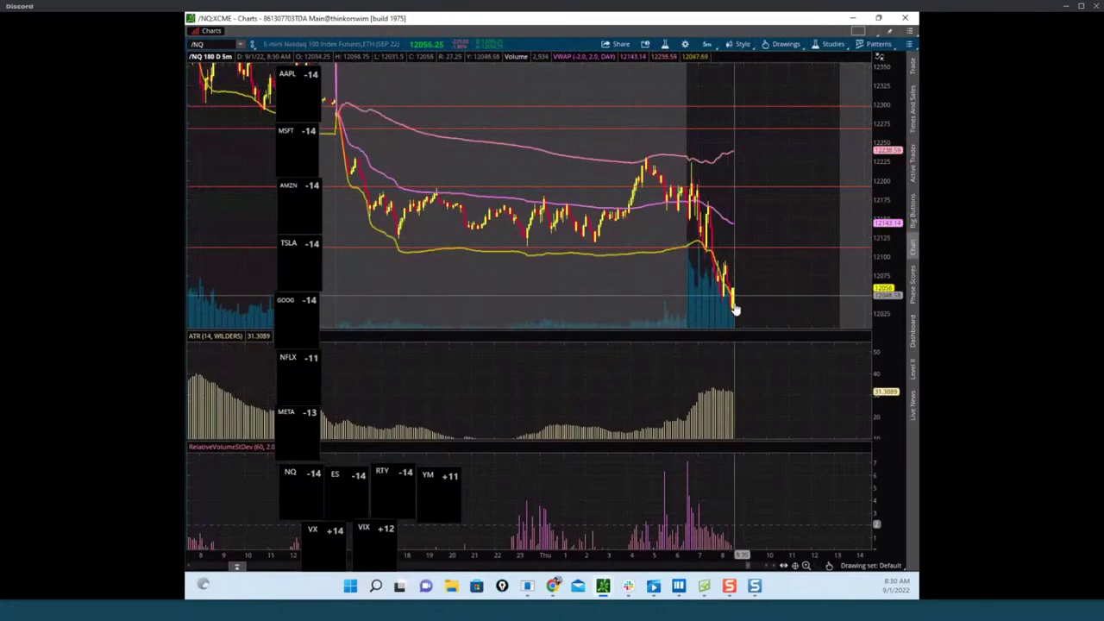
pyautogui.hotkey('alt', 'Tab')
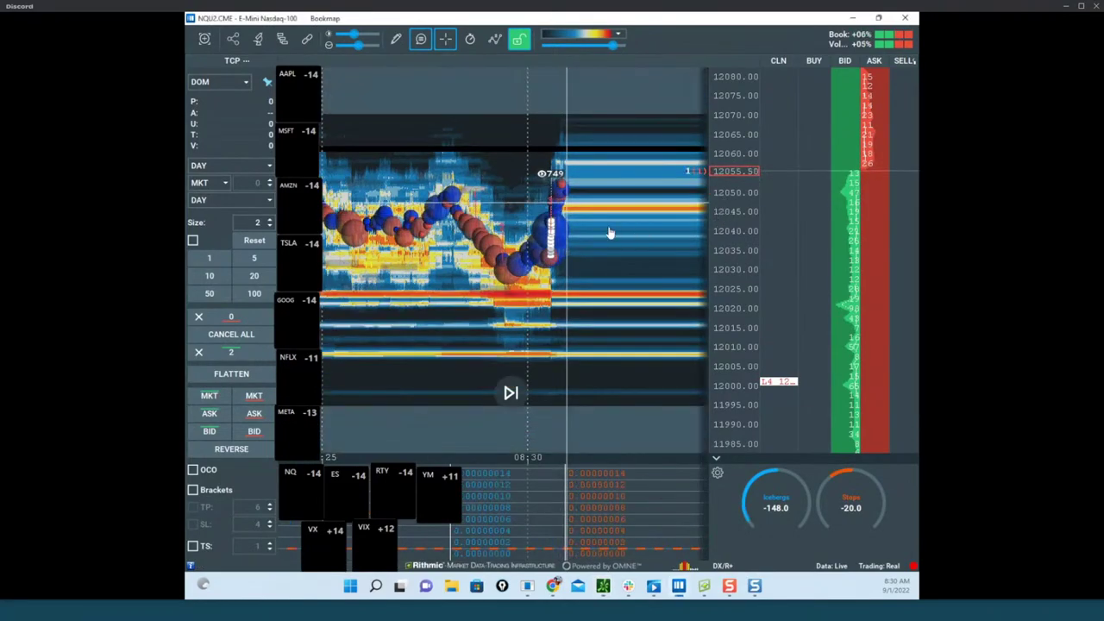
pyautogui.scroll(-5, 609, 232)
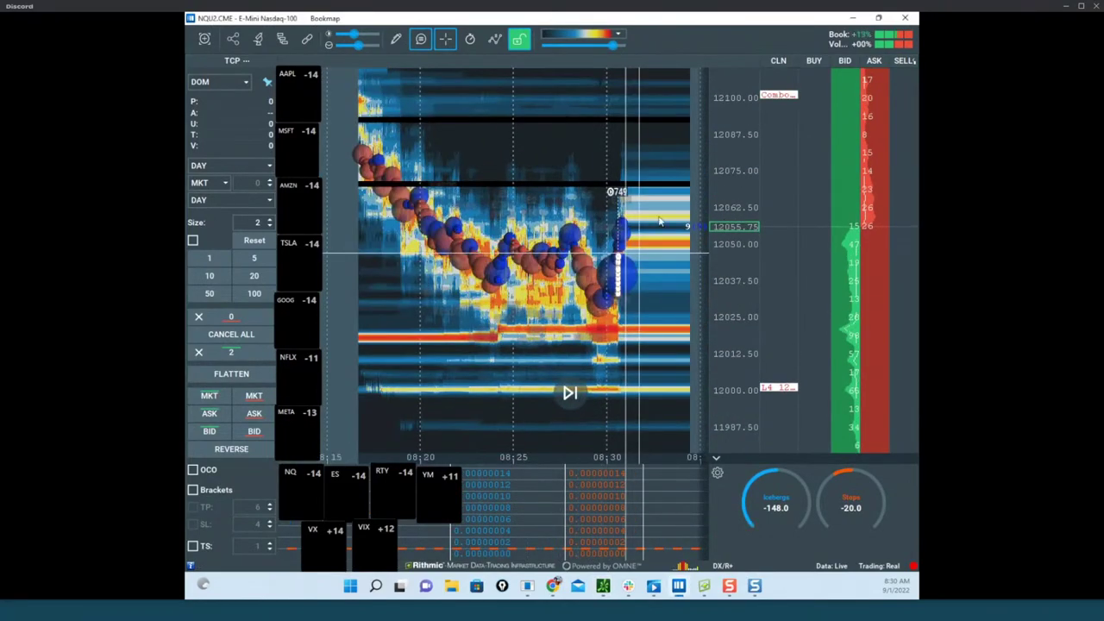
pyautogui.scroll(2, 660, 220)
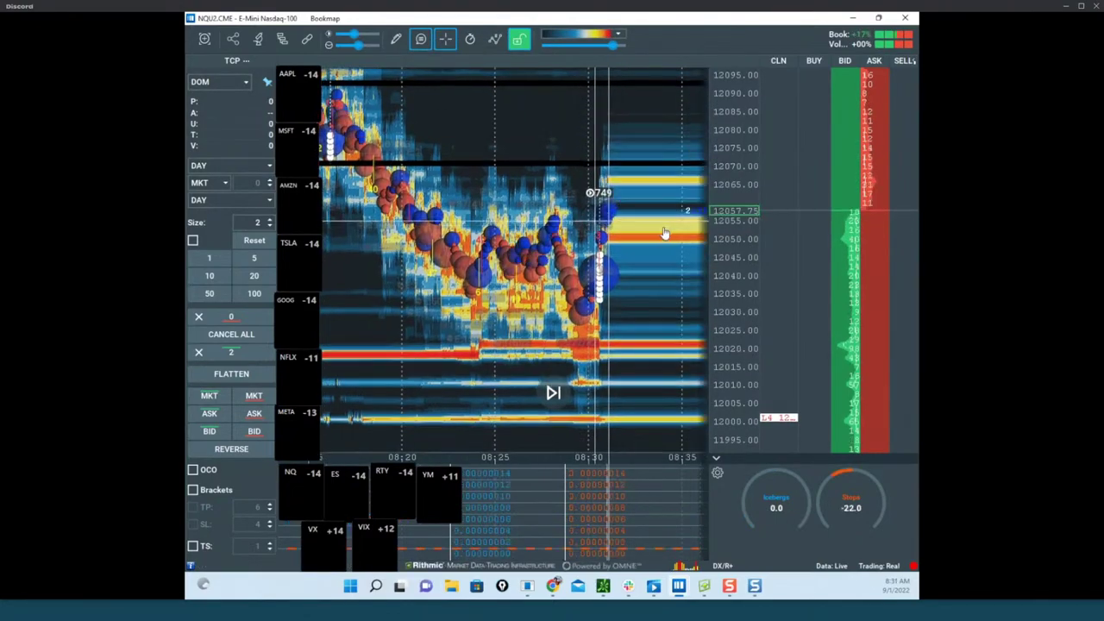
pyautogui.scroll(2, 625, 261)
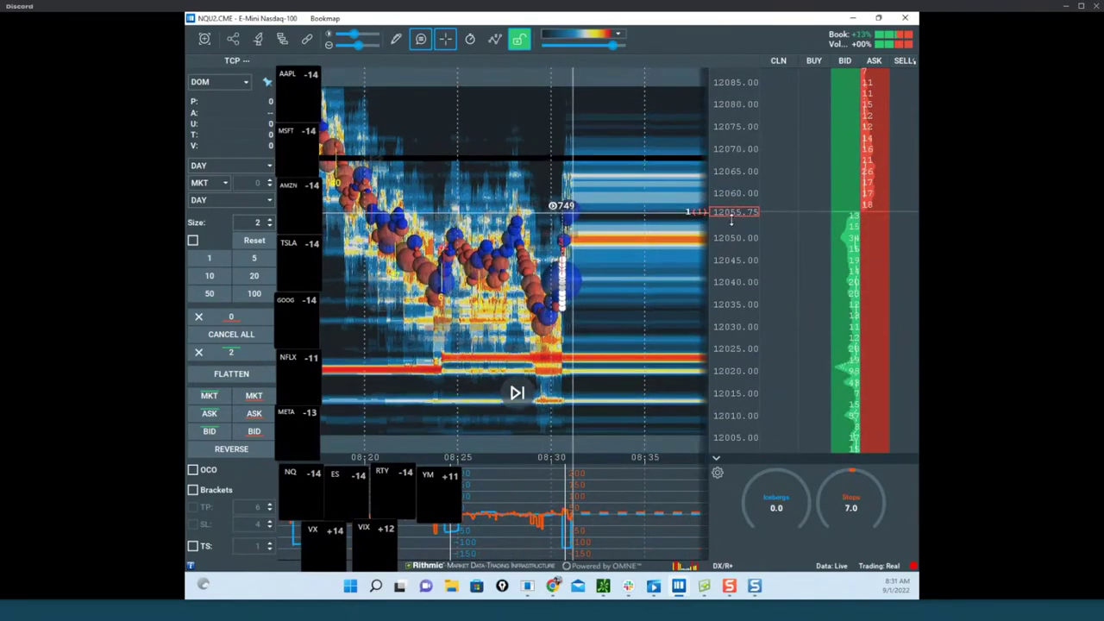
pyautogui.scroll(-1, 731, 222)
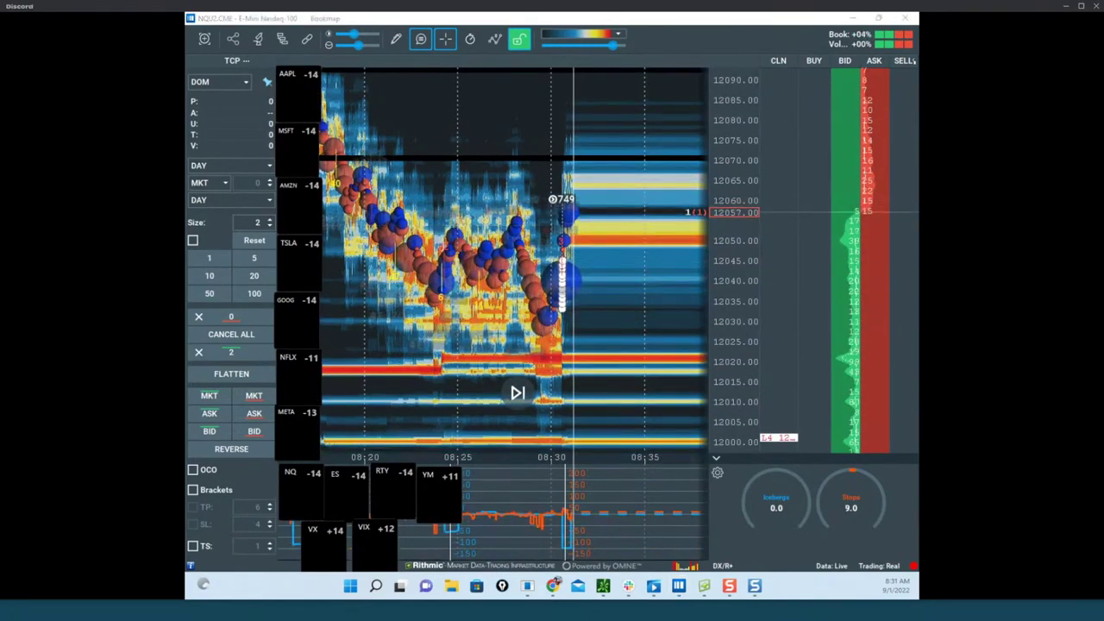
# Sketch a V-shaped price path between about 12030 and 12070 with a downward arrow on the Nasdaq heatmap, and clear the drawings.
pyautogui.moveTo(545, 60); pyautogui.dragTo(685, 47)
pyautogui.moveTo(473, 167); pyautogui.dragTo(655, 155)
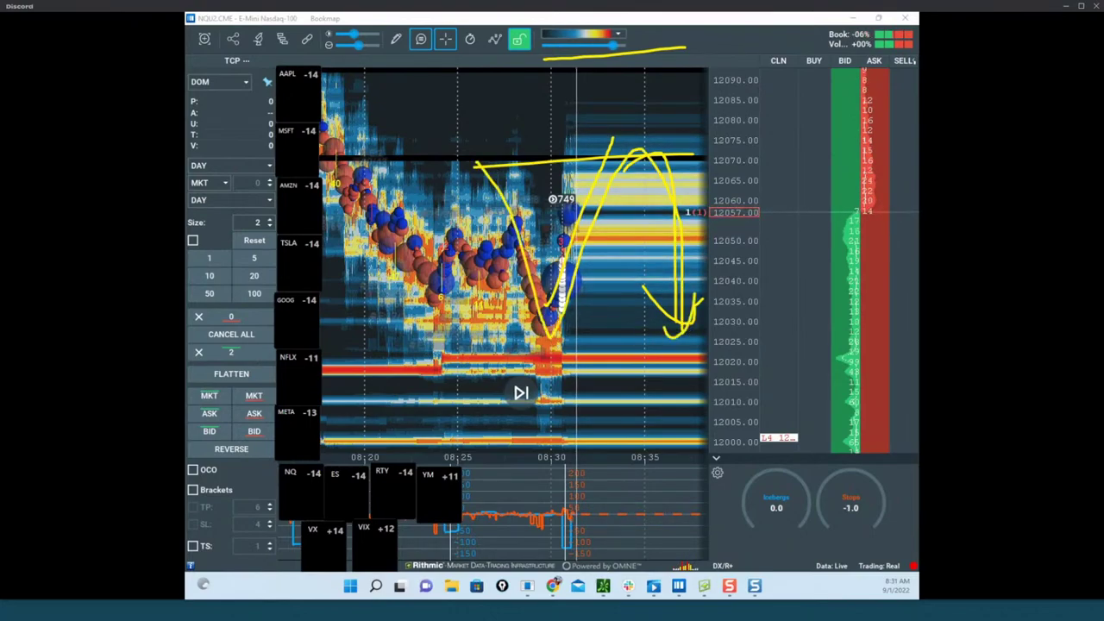
pyautogui.press('Escape')
# Cancel the working two-contract buy stop order near 12150 on the Nasdaq order ladder.
pyautogui.scroll(-5, 730, 190)
pyautogui.scroll(3, 723, 178)
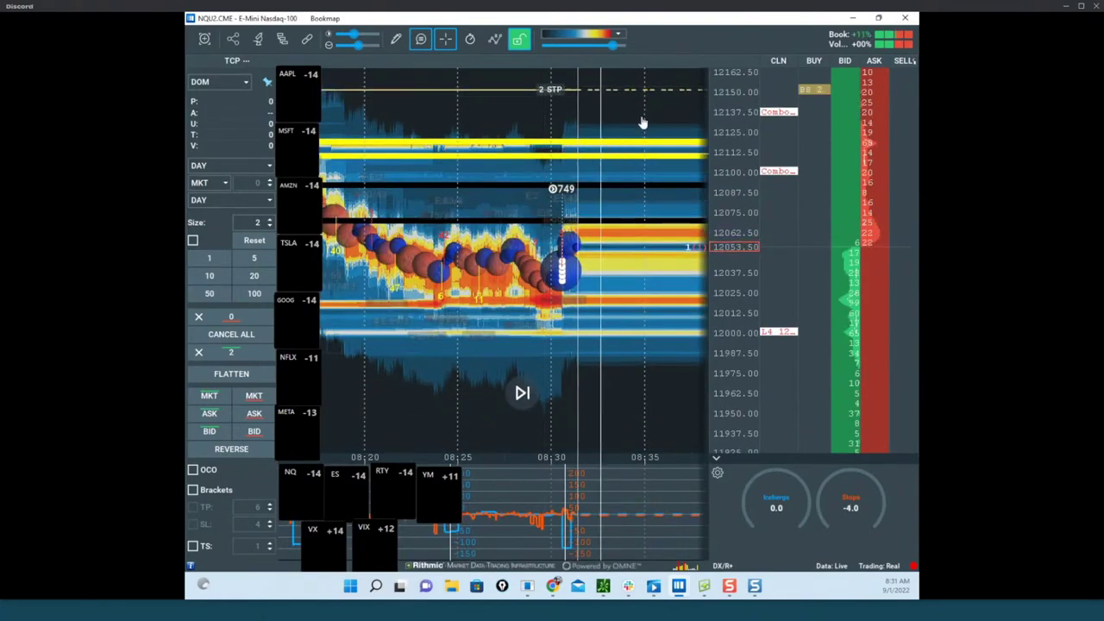
pyautogui.click(826, 90)
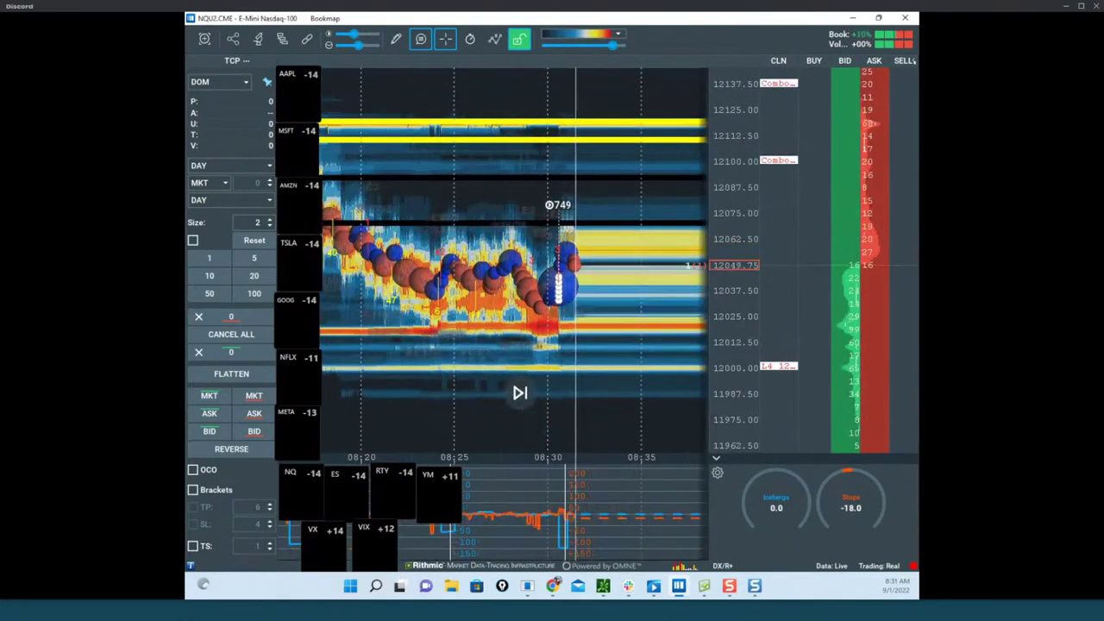
# Sketch alternative price paths from the 12025 low, one rising past 12140 and one dropping below 12000, and clear the drawings.
pyautogui.hotkey('ctrl', '2')
pyautogui.press('e')
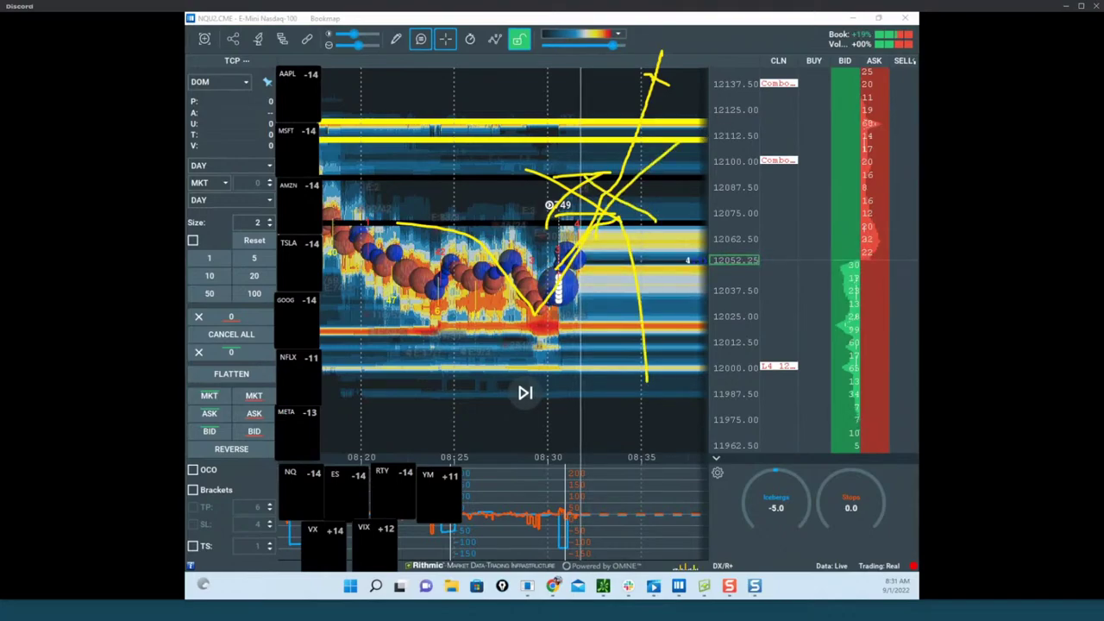
pyautogui.press('Escape')
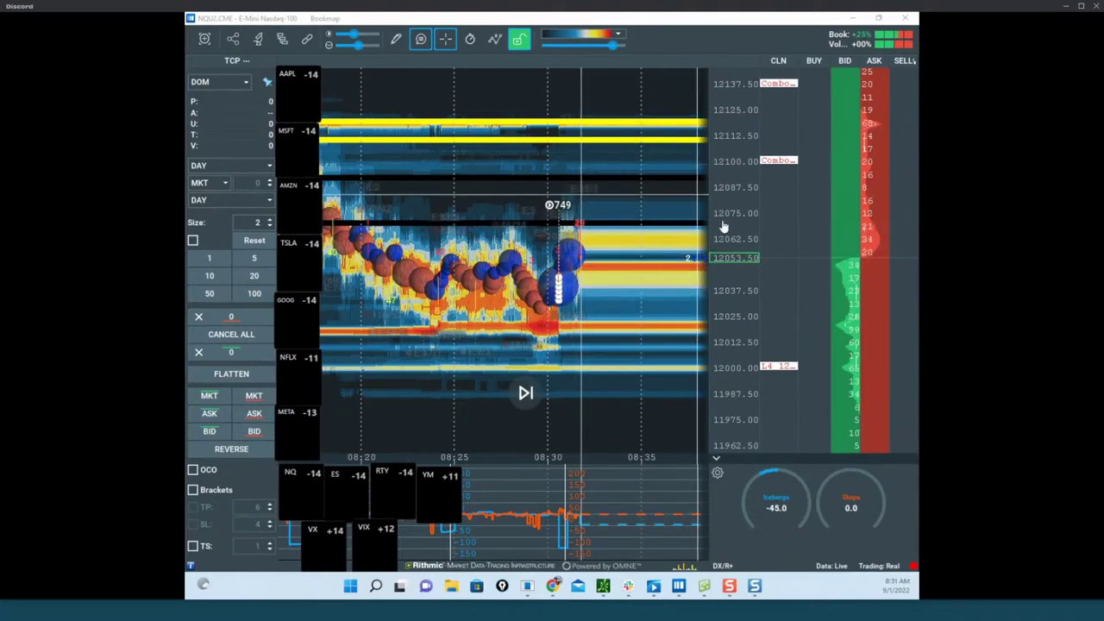
# Examine the Nasdaq heatmap's rebound after 08:30 near the 749 marker and the liquidity between about 12000 and 12100.
pyautogui.click(773, 220)
pyautogui.scroll(2, 619, 222)
pyautogui.scroll(3, 611, 246)
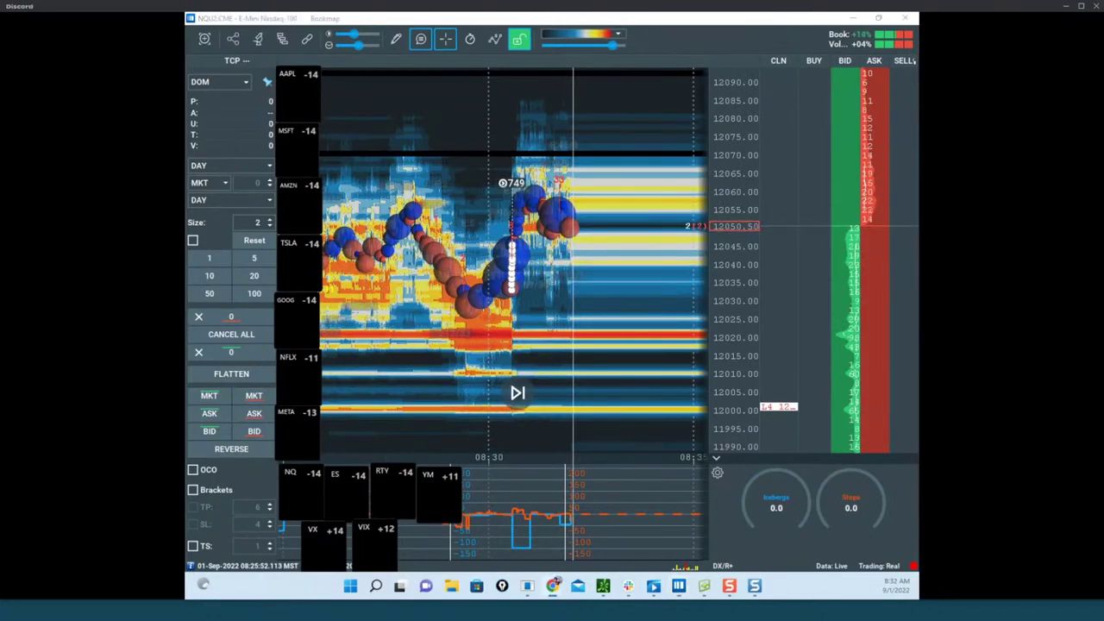
pyautogui.moveTo(591, 215); pyautogui.dragTo(599, 246)
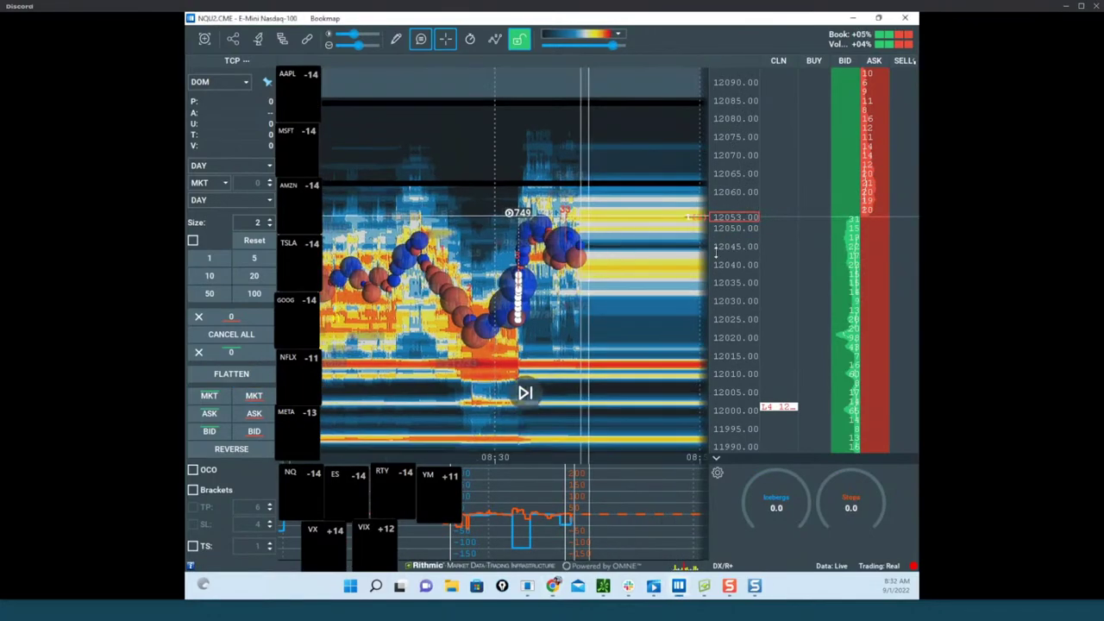
pyautogui.scroll(-2, 581, 227)
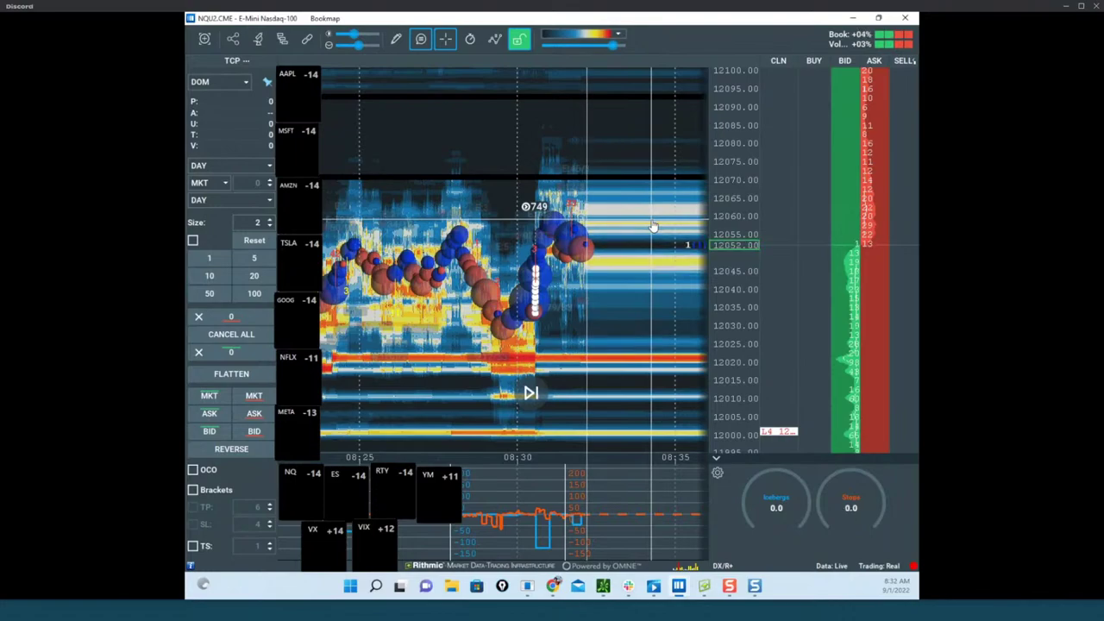
pyautogui.scroll(-2, 655, 259)
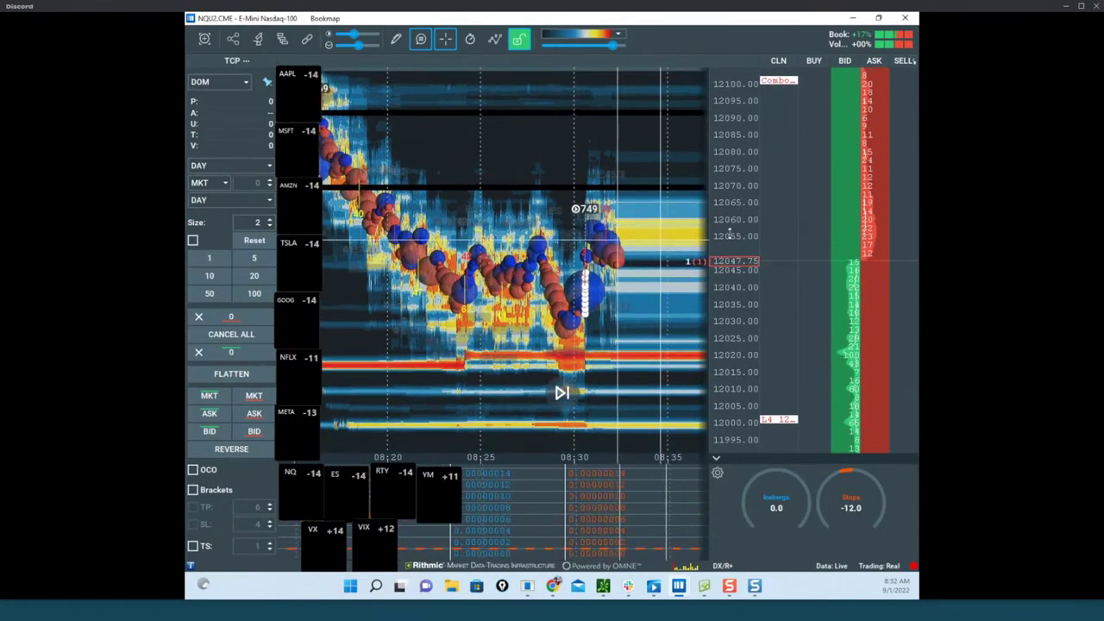
pyautogui.scroll(2, 729, 236)
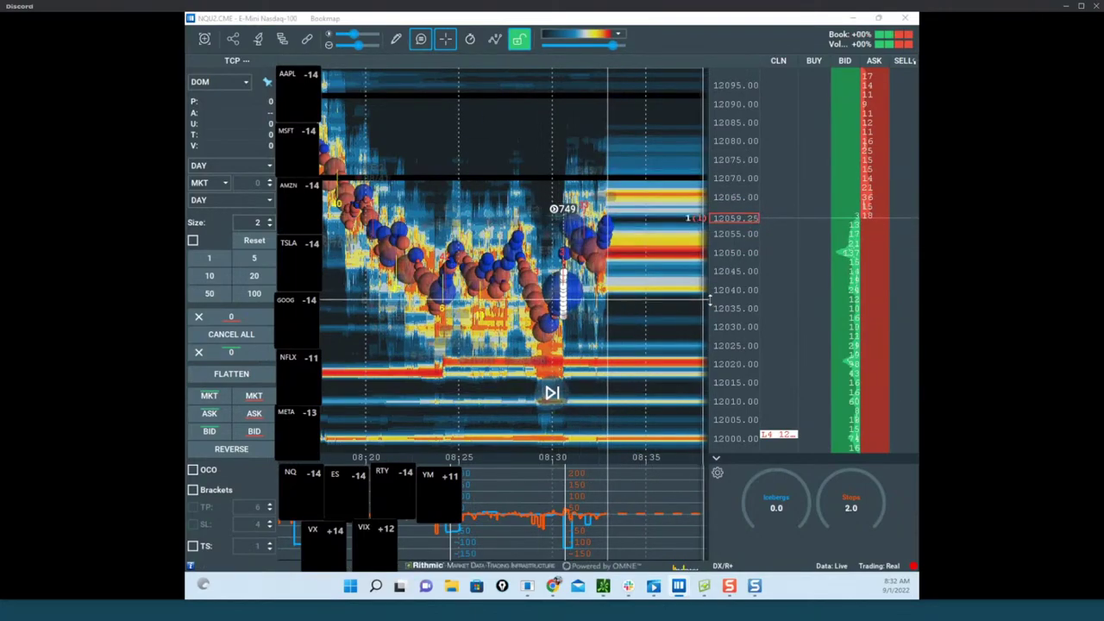
pyautogui.moveTo(664, 269); pyautogui.dragTo(631, 285)
pyautogui.scroll(1, 729, 259)
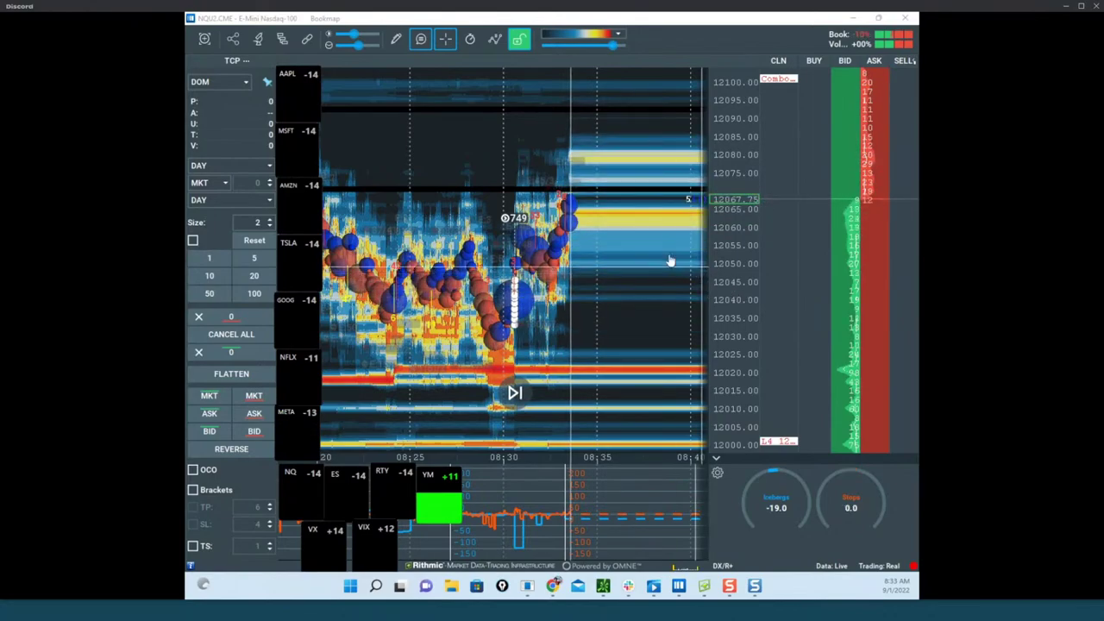
pyautogui.scroll(-2, 670, 275)
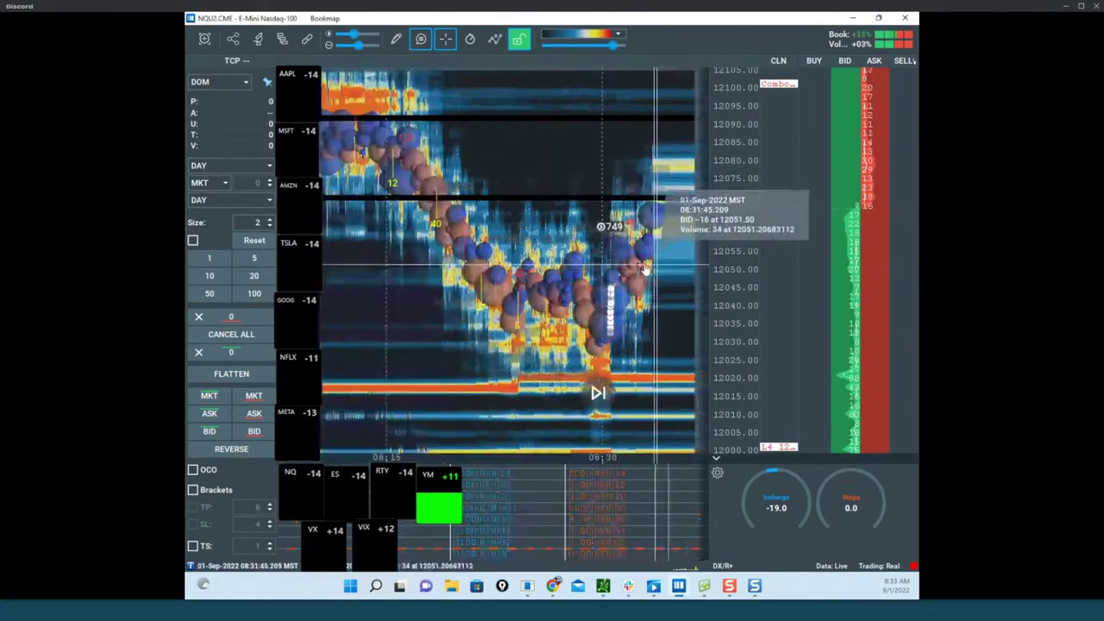
pyautogui.moveTo(742, 278); pyautogui.dragTo(741, 356)
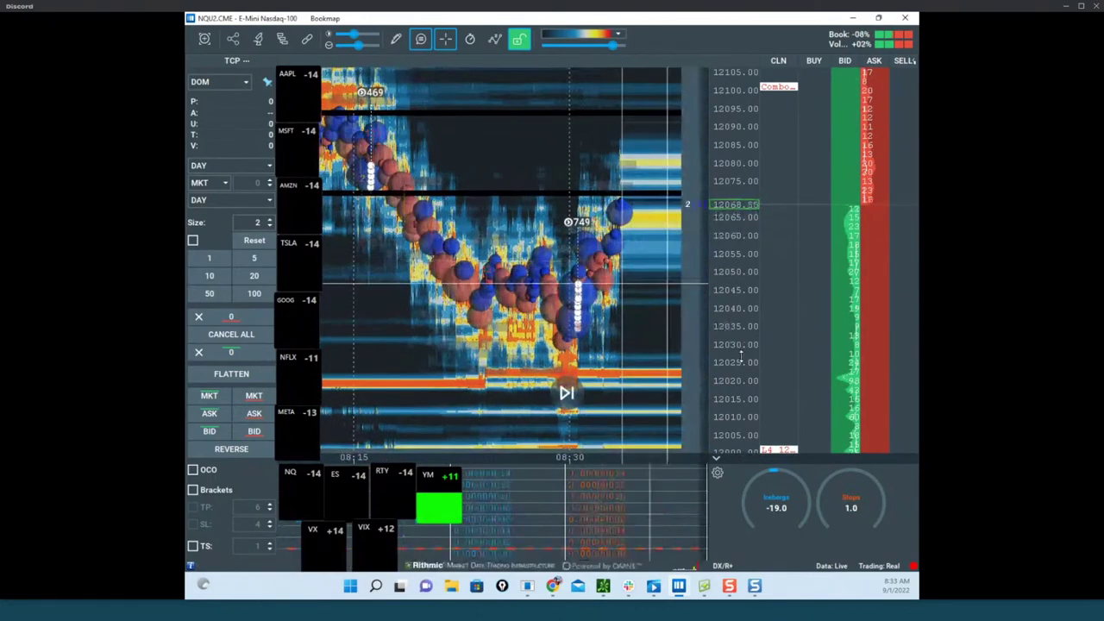
pyautogui.scroll(-2, 644, 273)
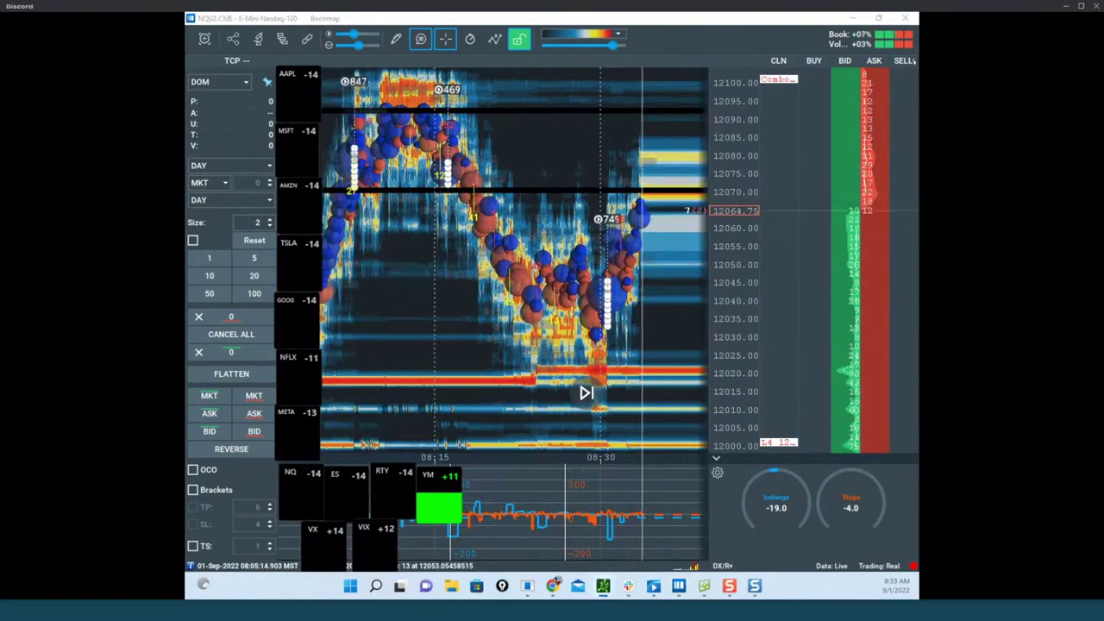
# Switch to thinkorswim's /NQ 5-minute chart, maximize it to check the latest candles, and return to Bookmap's Nasdaq heatmap.
pyautogui.moveTo(86, 250); pyautogui.dragTo(632, 143)
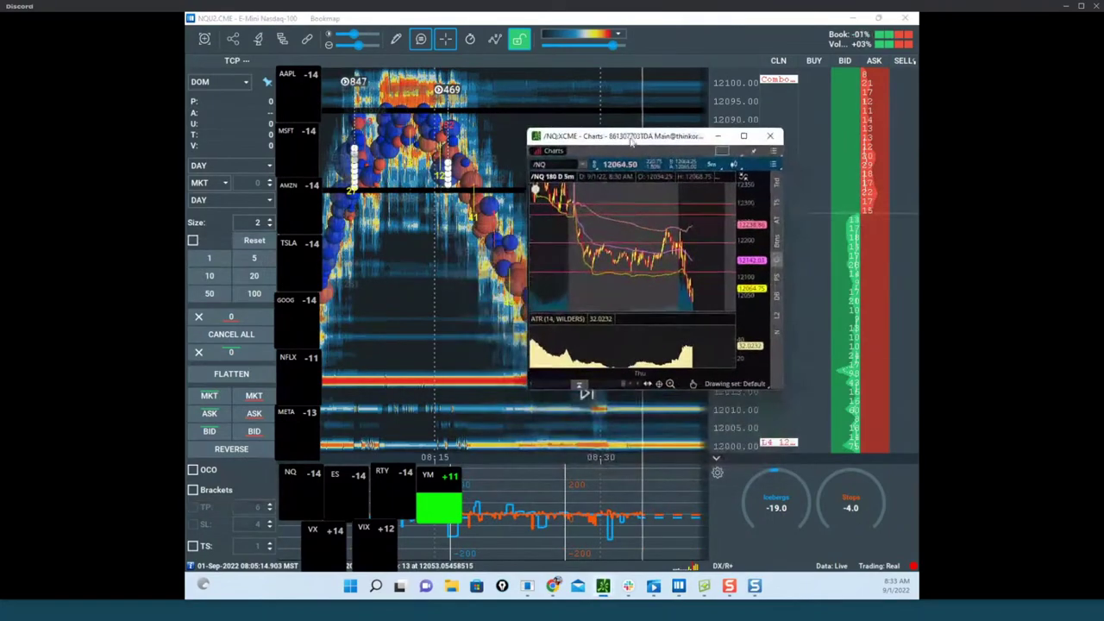
pyautogui.click(744, 136)
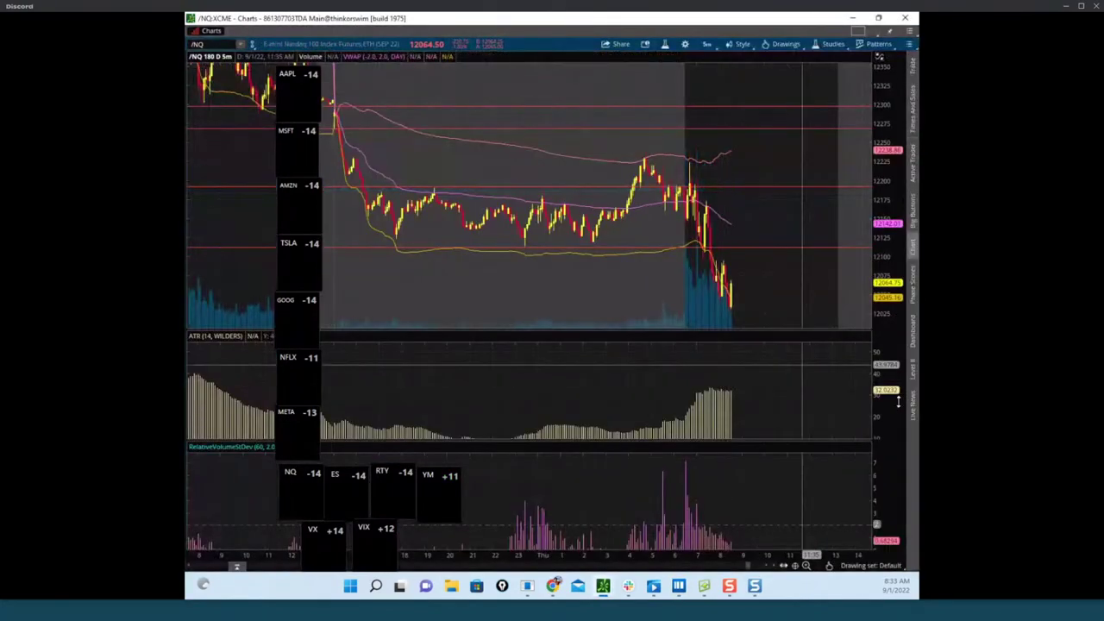
pyautogui.click(852, 18)
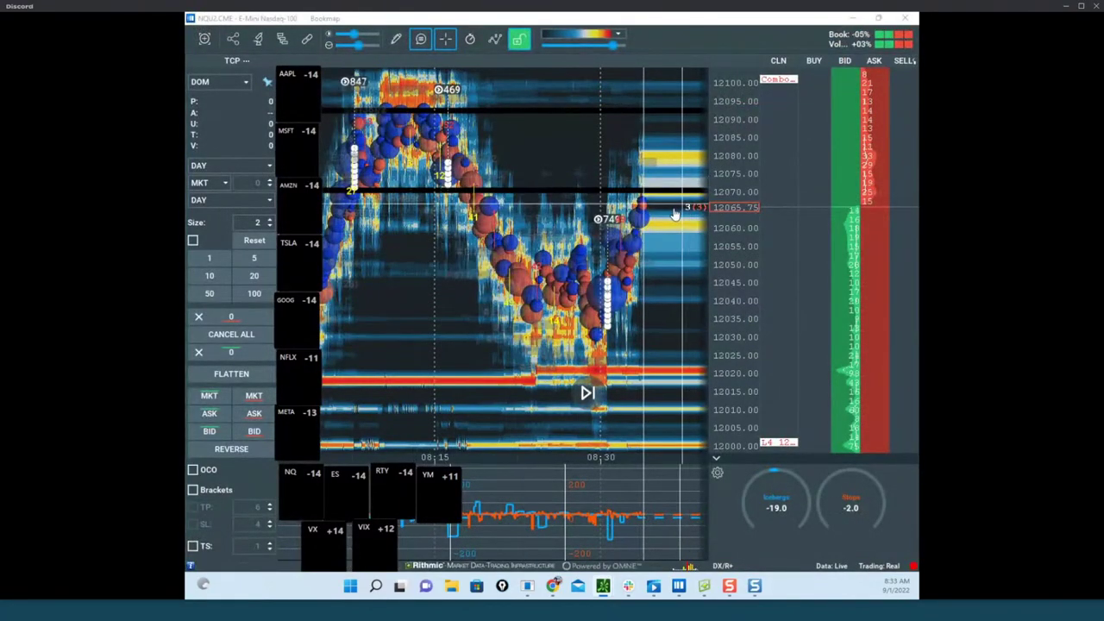
# Examine the Nasdaq heatmap up close for liquidity and trades between about 12050 and 12077 from 08:30 to 08:34.
pyautogui.scroll(4, 725, 232)
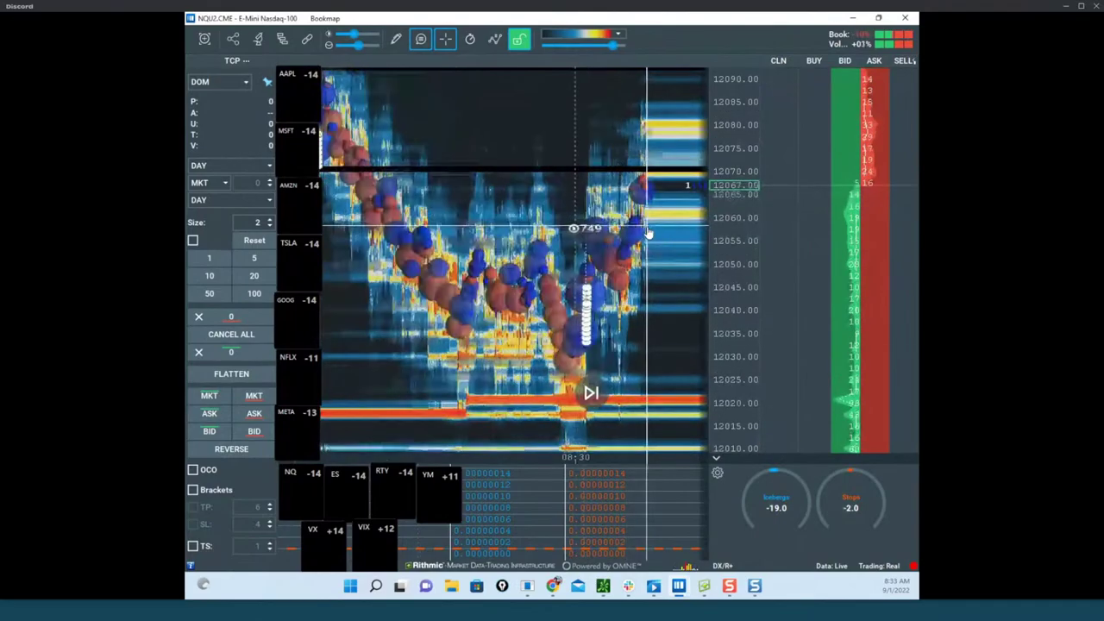
pyautogui.scroll(4, 604, 207)
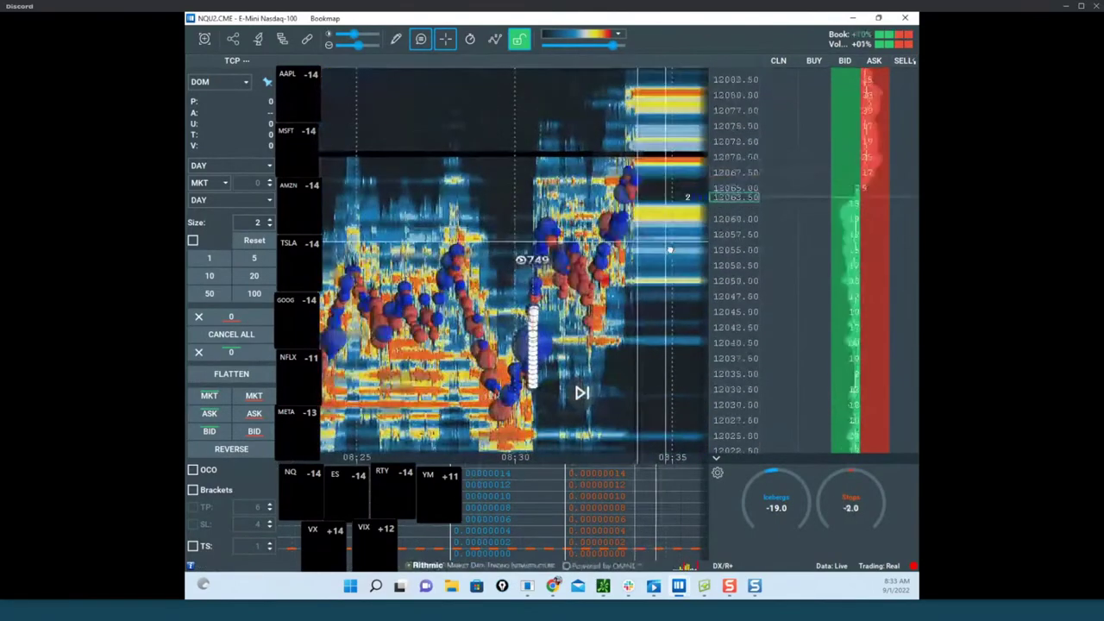
pyautogui.scroll(5, 663, 242)
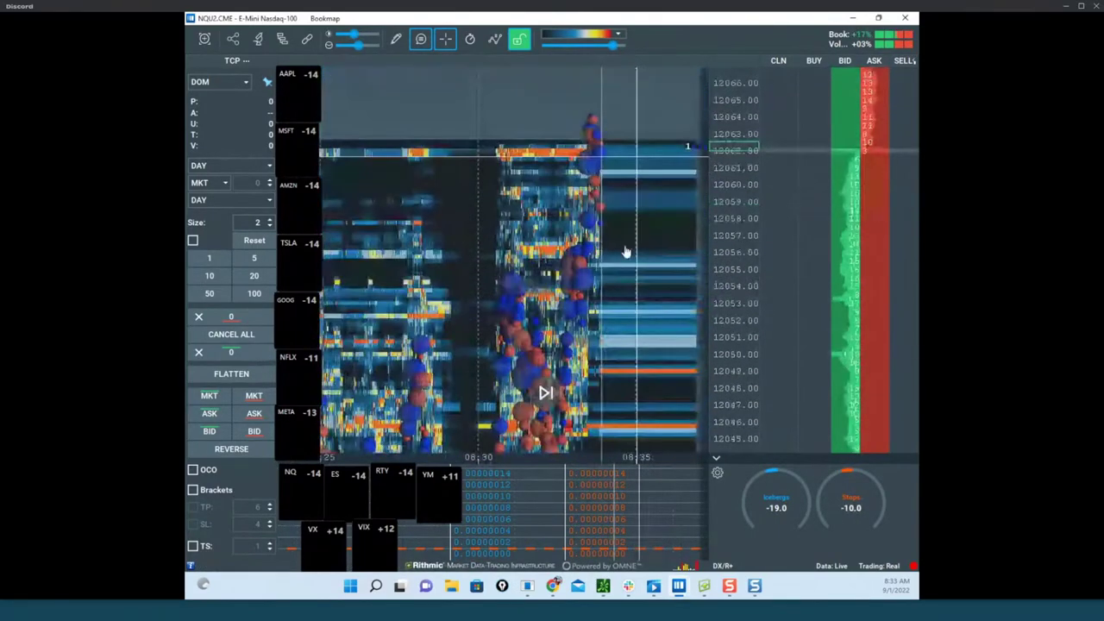
pyautogui.scroll(3, 632, 264)
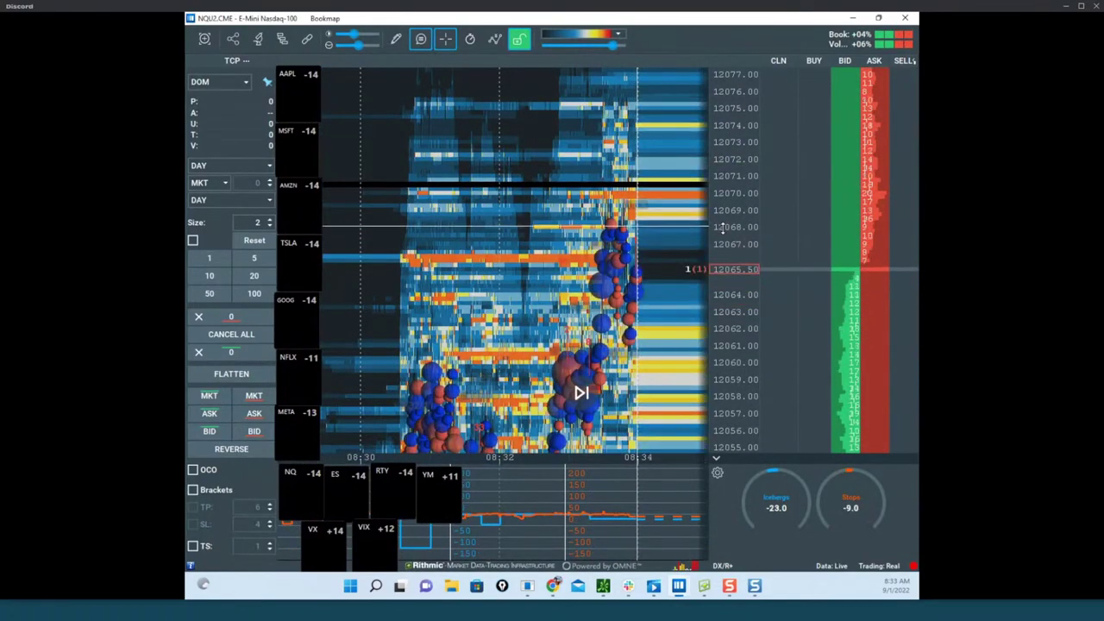
pyautogui.scroll(3, 709, 230)
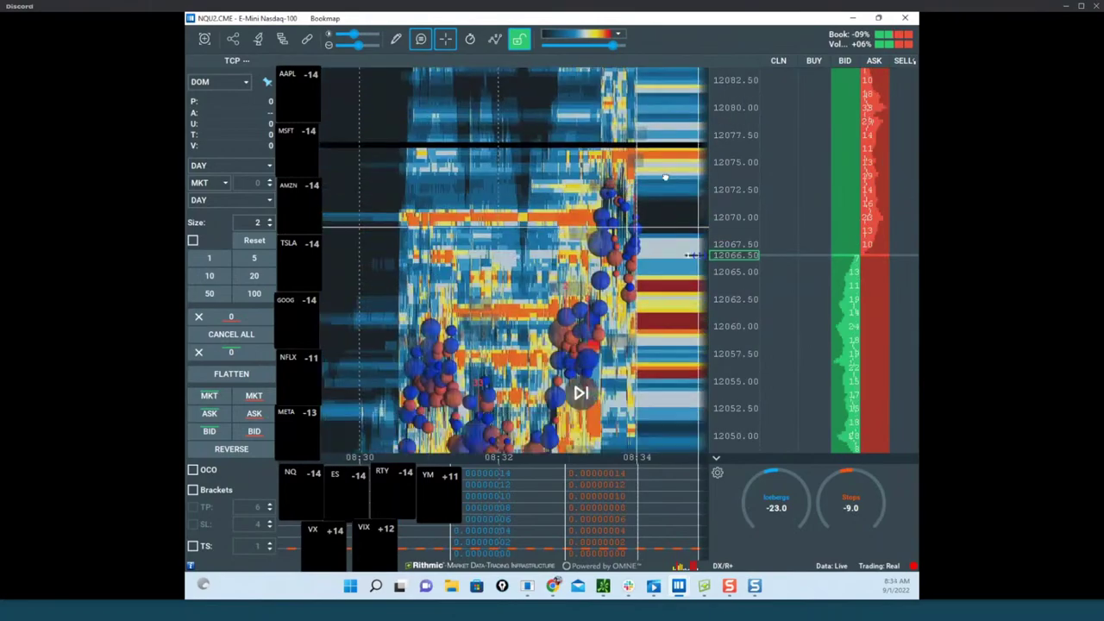
pyautogui.moveTo(608, 285); pyautogui.dragTo(639, 262)
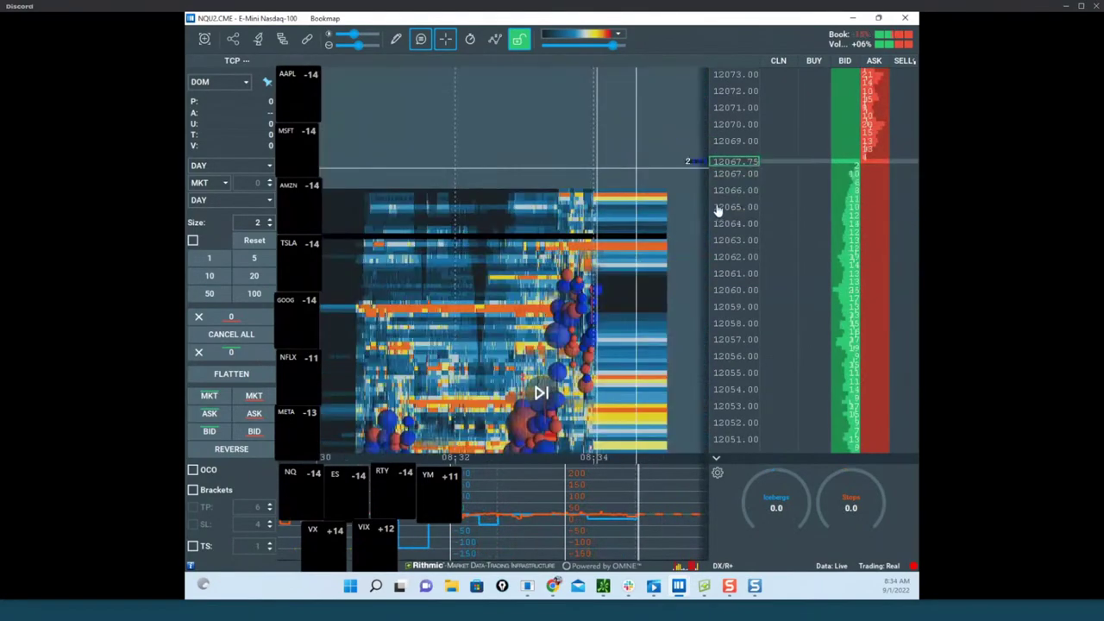
pyautogui.scroll(3, 744, 244)
pyautogui.scroll(-1, 746, 245)
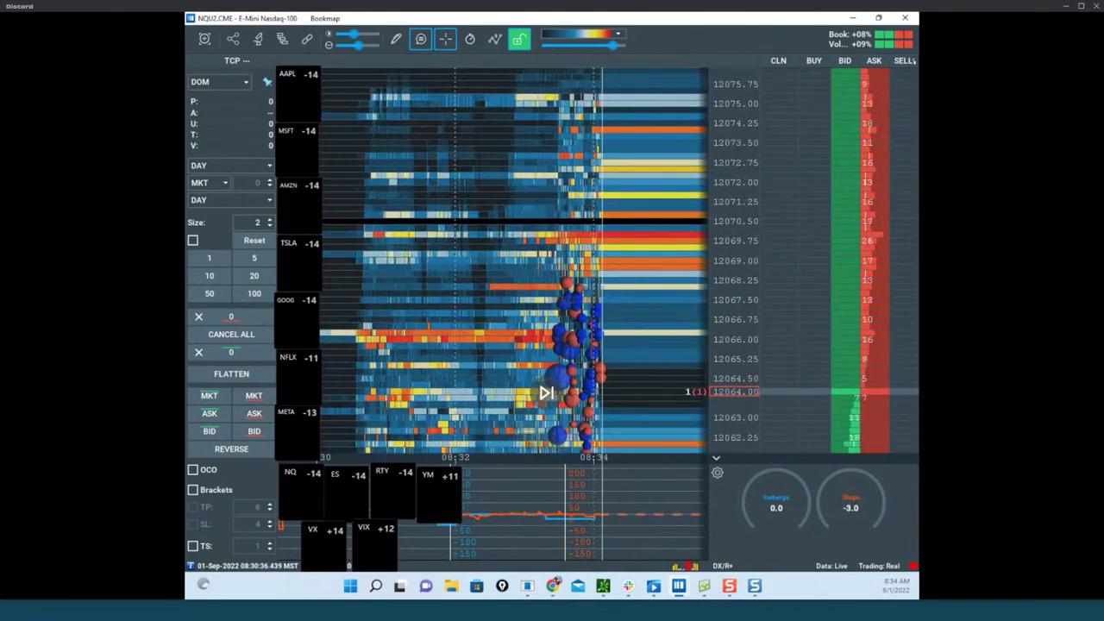
# Check the thinkorswim /NQ chart over the heatmap, move it away, and examine the Nasdaq liquidity around 12070.
pyautogui.moveTo(186, 340); pyautogui.dragTo(651, 128)
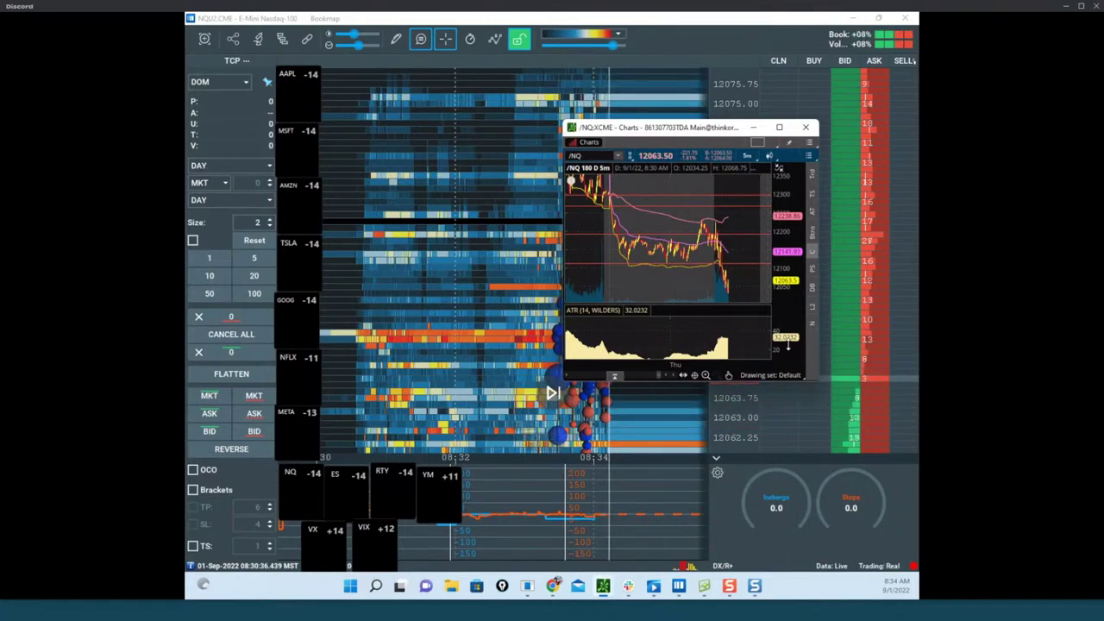
pyautogui.moveTo(718, 133); pyautogui.dragTo(186, 284)
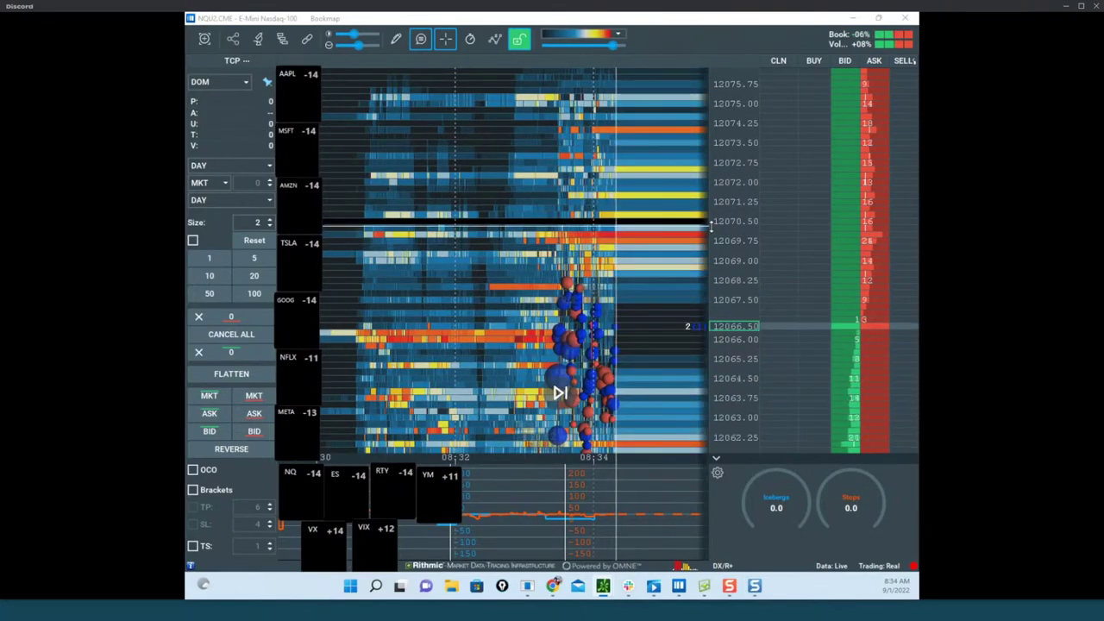
pyautogui.moveTo(687, 264); pyautogui.dragTo(692, 238)
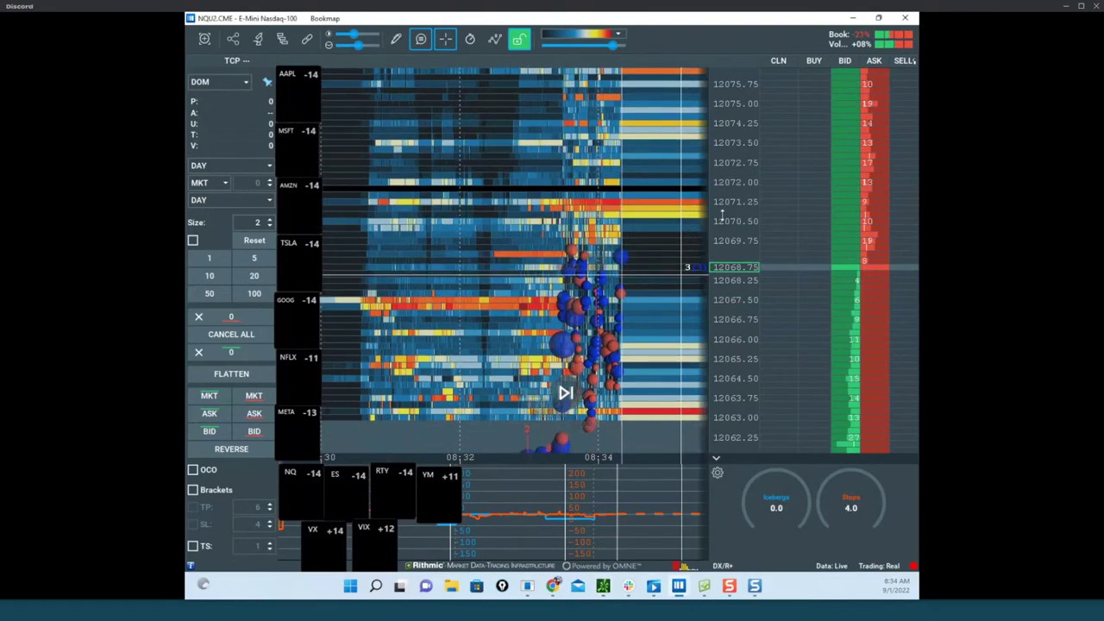
# Place a two-contract sell stop order at about 12036 on the Nasdaq order ladder.
pyautogui.scroll(-5, 681, 231)
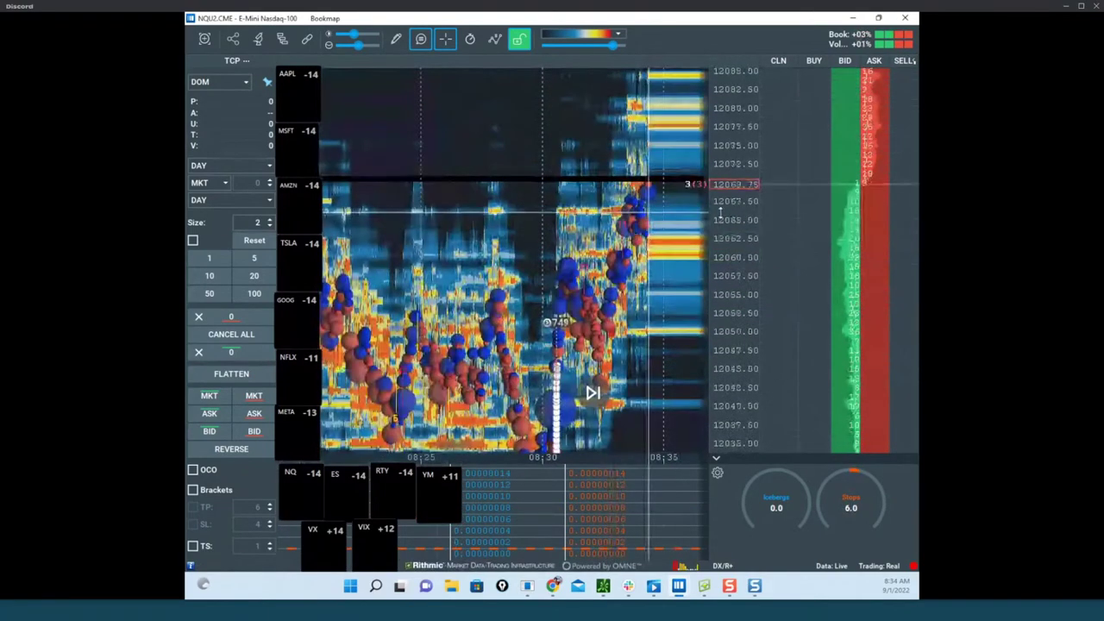
pyautogui.scroll(-3, 719, 212)
pyautogui.moveTo(670, 271); pyautogui.dragTo(670, 252)
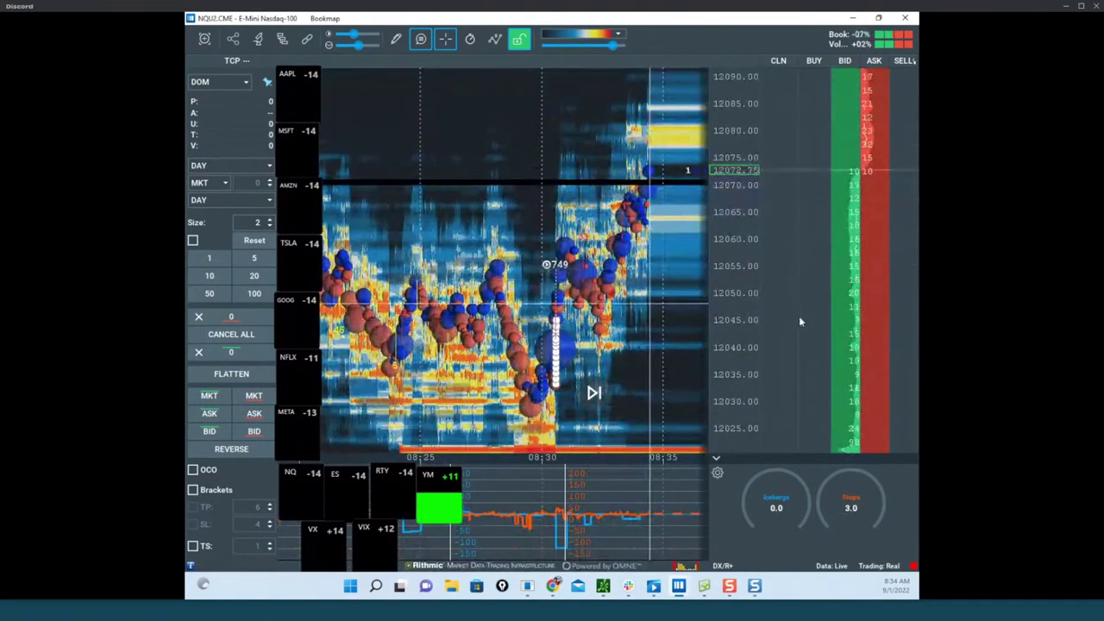
pyautogui.click(872, 372)
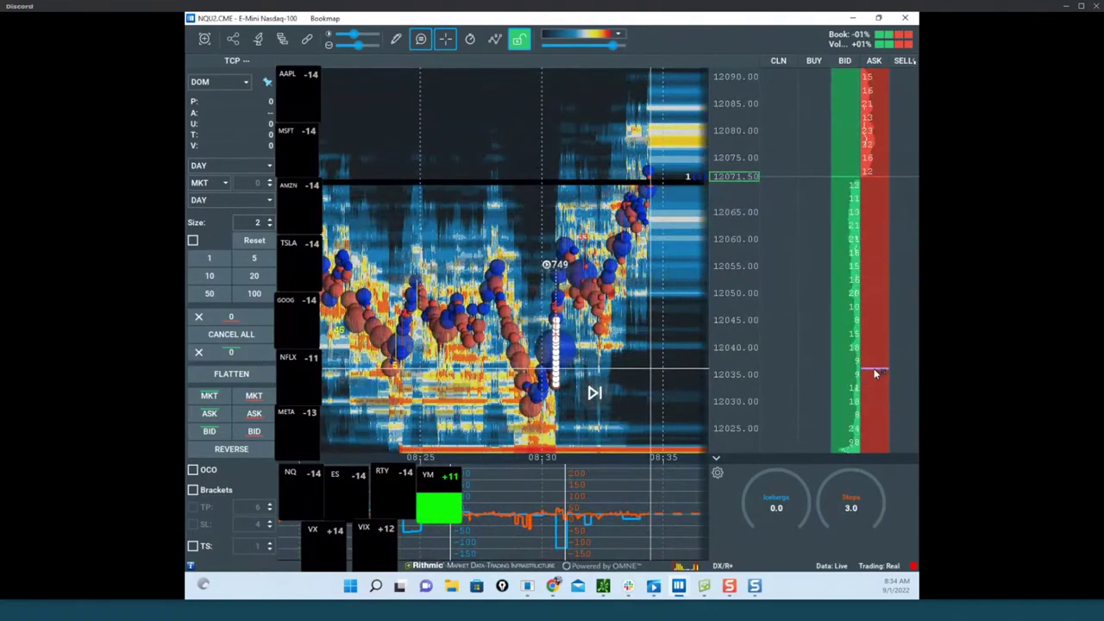
# Sketch a rounded V-shaped price path from about 12065 to 12030 and back up, ending in a drop, and clear the drawings.
pyautogui.scroll(-3, 595, 237)
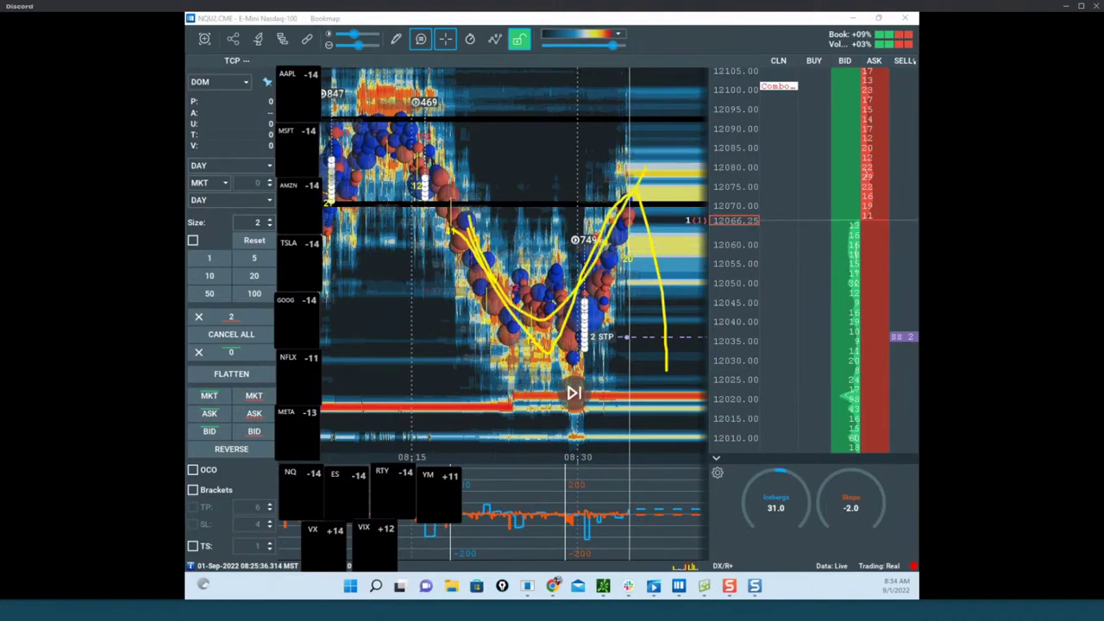
pyautogui.press('Escape')
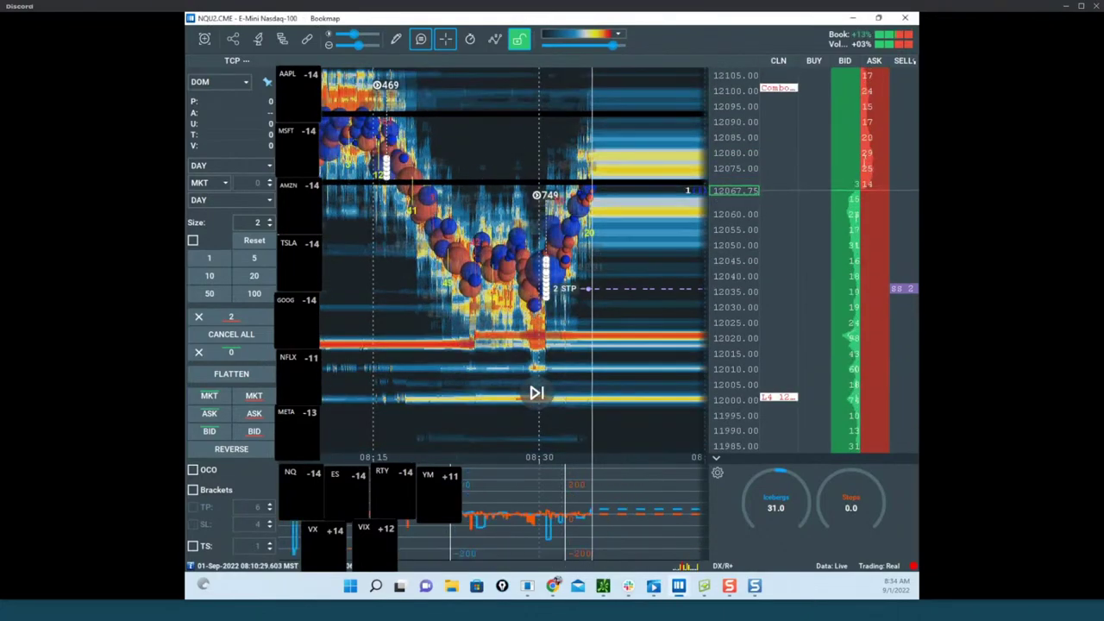
# Bring up the crude oil heatmap at full size and remove its four horizontal lines between about 86.80 and 87.25.
pyautogui.moveTo(622, 596); pyautogui.dragTo(661, 105)
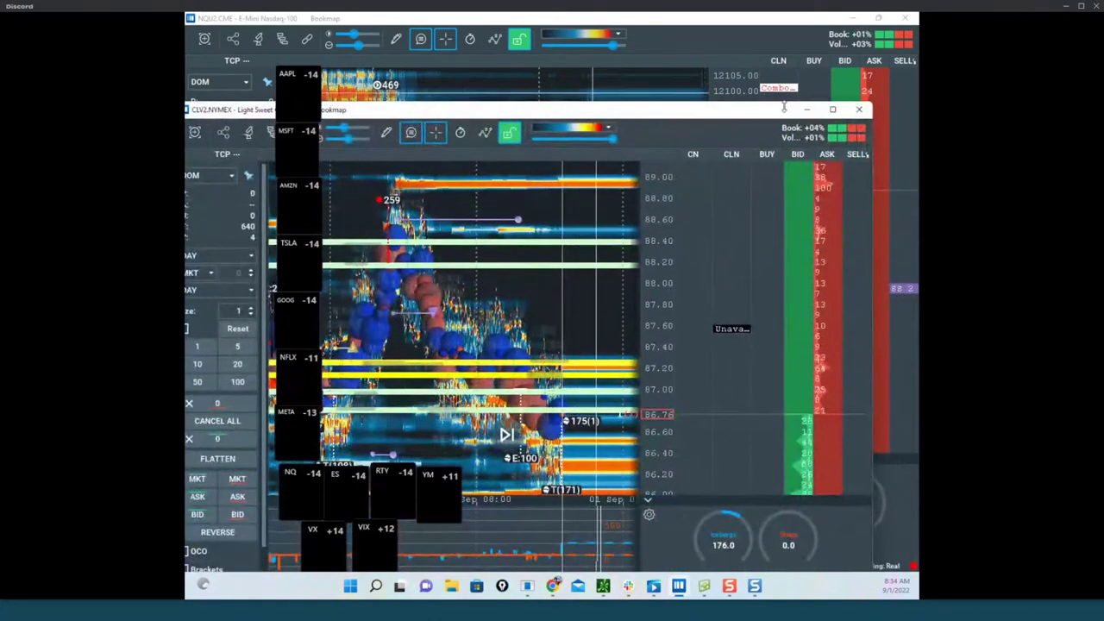
pyautogui.click(833, 109)
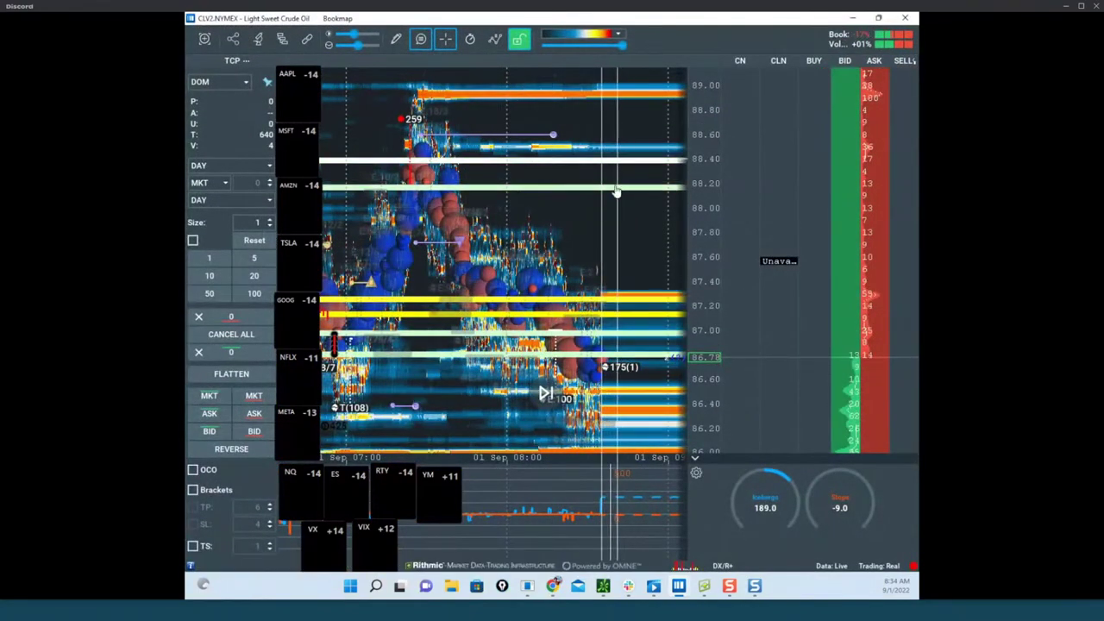
pyautogui.rightClick(597, 304)
pyautogui.click(639, 313)
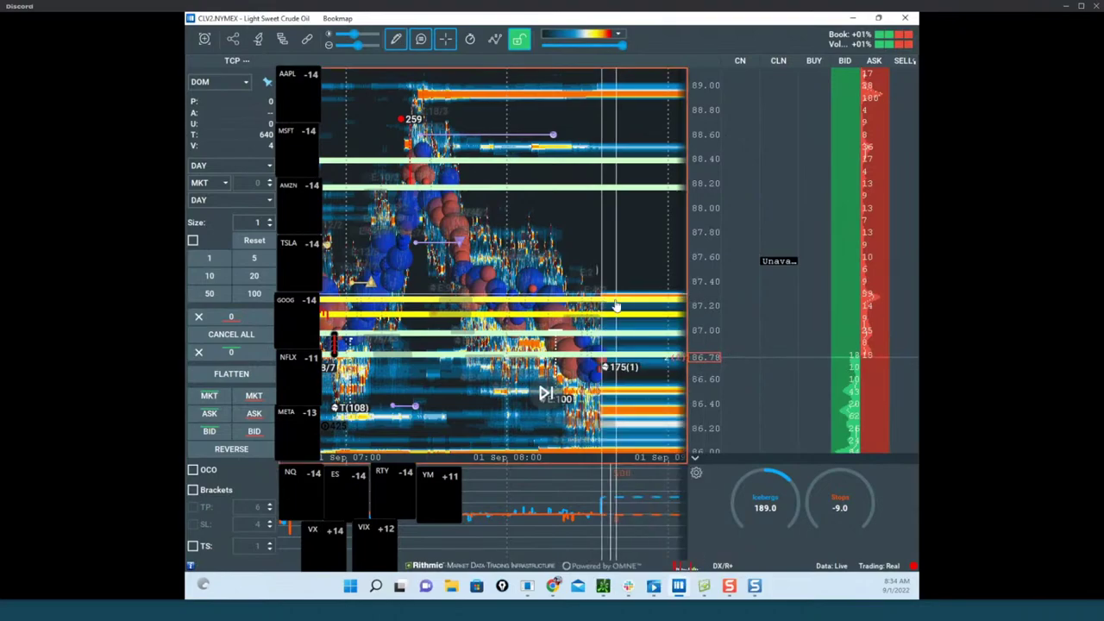
pyautogui.rightClick(640, 313)
pyautogui.click(640, 341)
pyautogui.rightClick(635, 315)
pyautogui.click(635, 338)
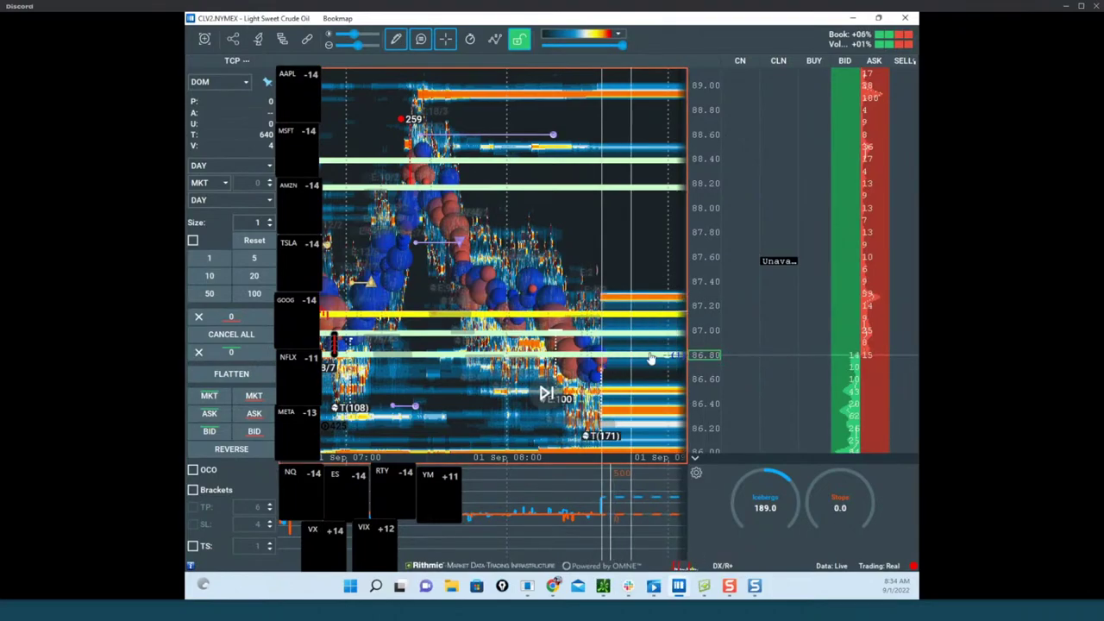
pyautogui.click(654, 374)
pyautogui.rightClick(649, 359)
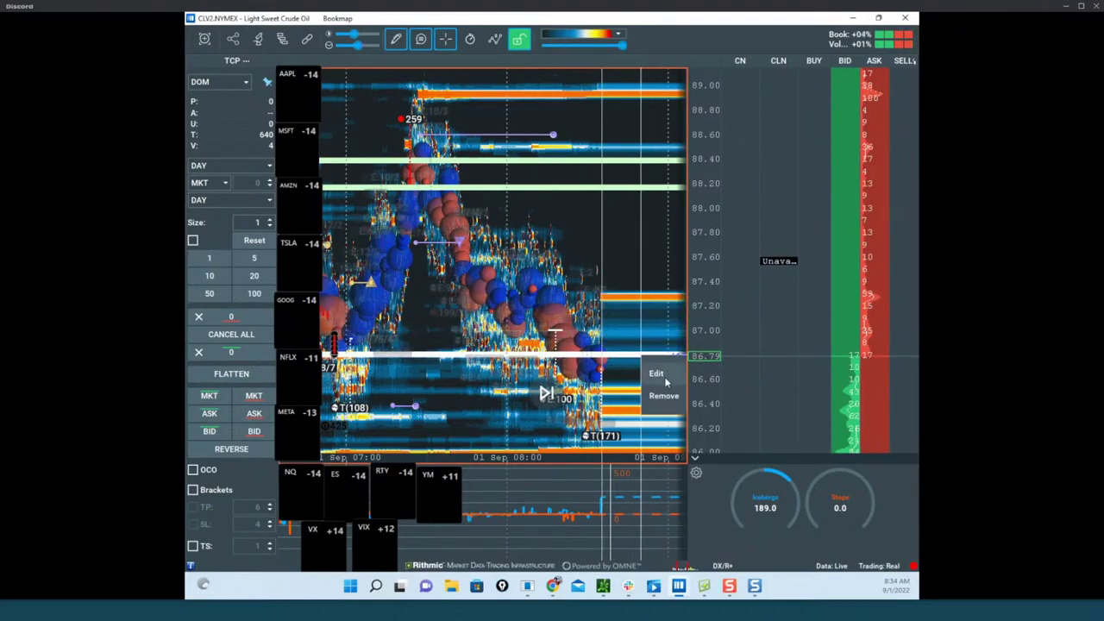
pyautogui.click(662, 399)
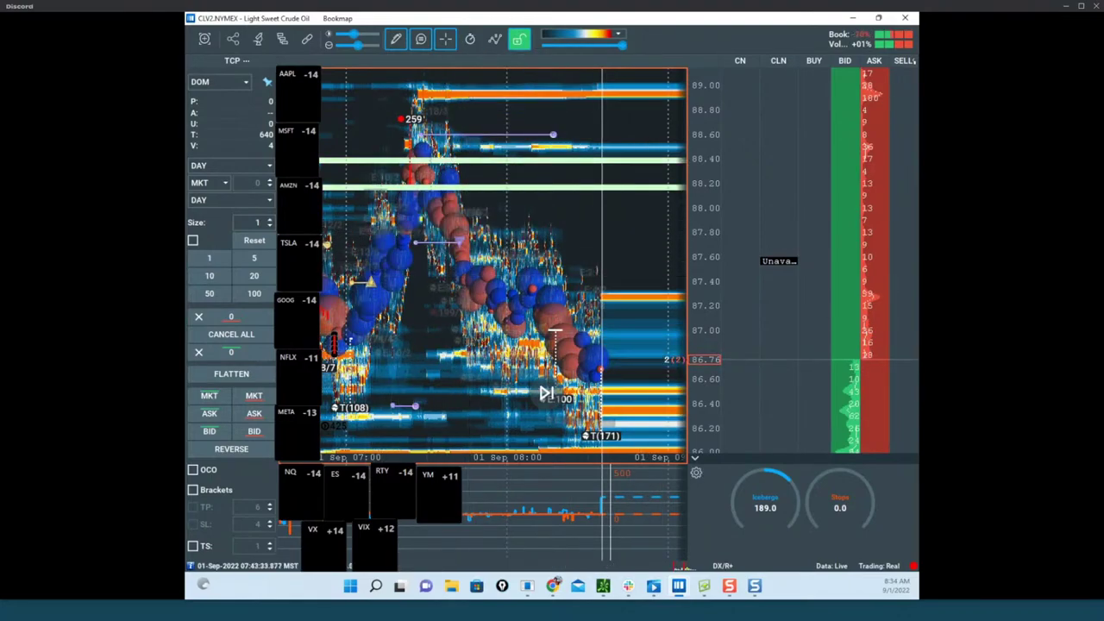
# Sketch a crude oil drop from about 87.65 to 86.15, a level near 86.35 and a rise past 89, and clear the sketches.
pyautogui.moveTo(473, 251); pyautogui.dragTo(589, 436)
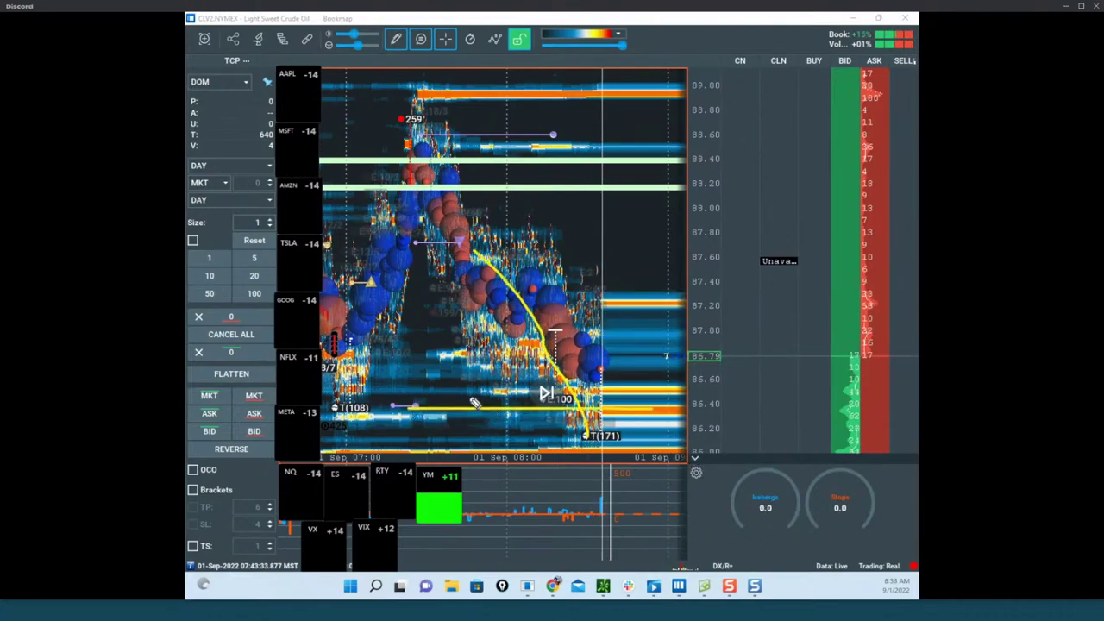
pyautogui.moveTo(459, 398); pyautogui.dragTo(611, 413)
pyautogui.moveTo(476, 170); pyautogui.dragTo(452, 127)
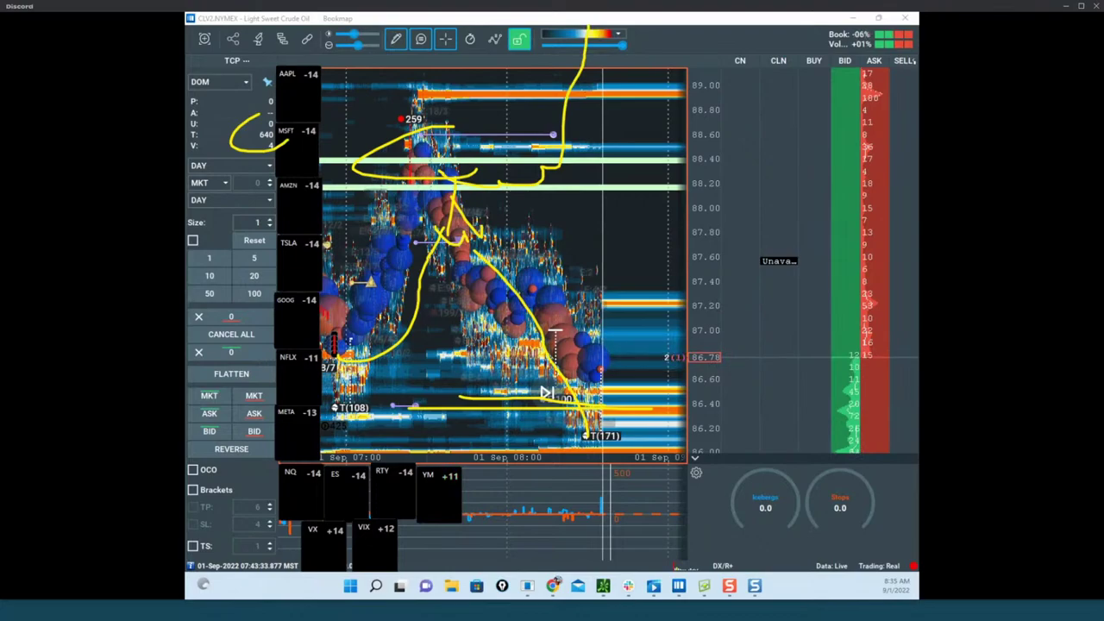
pyautogui.click(396, 39)
pyautogui.click(434, 323)
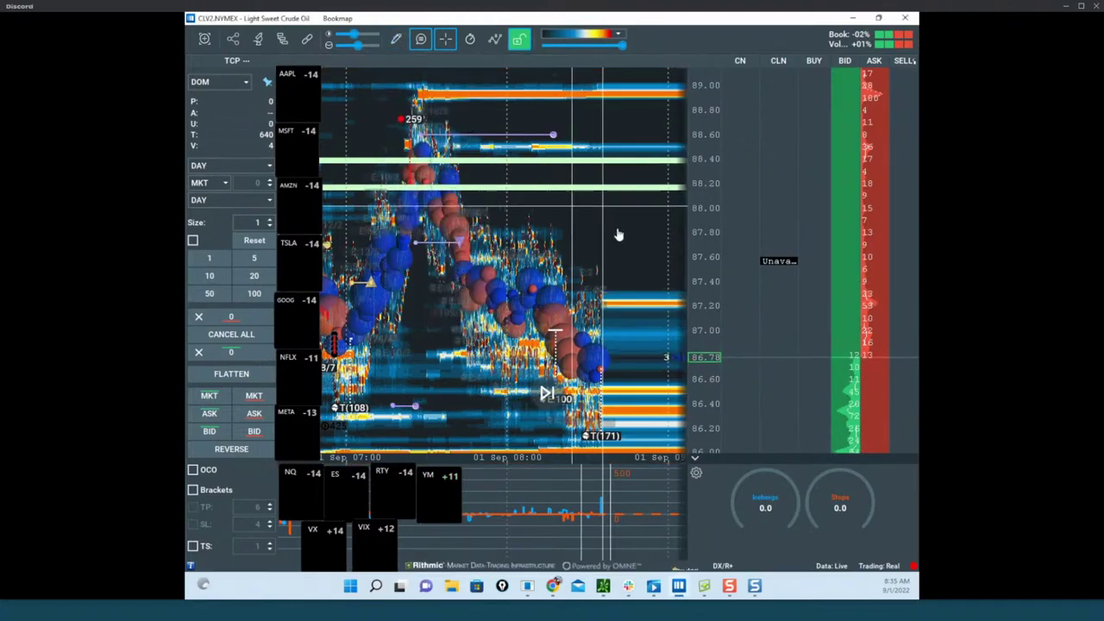
# Draw horizontal lines at about 86.54 and 86.85 around the T(171) trades at 08:34 on the crude oil heatmap, and end drawing mode.
pyautogui.scroll(4, 560, 226)
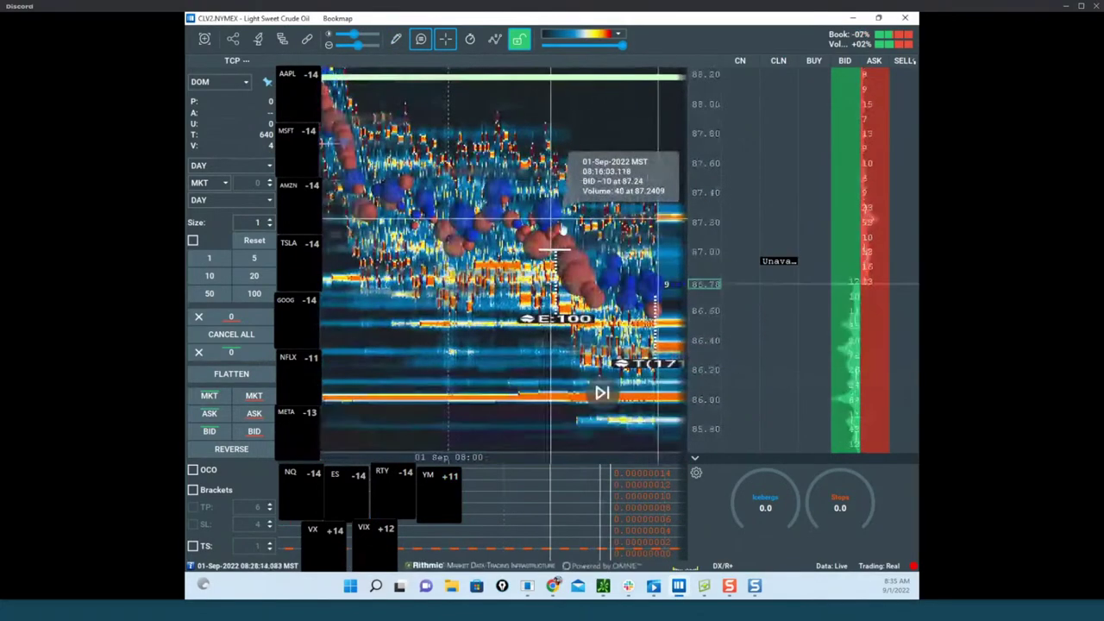
pyautogui.scroll(-3, 561, 228)
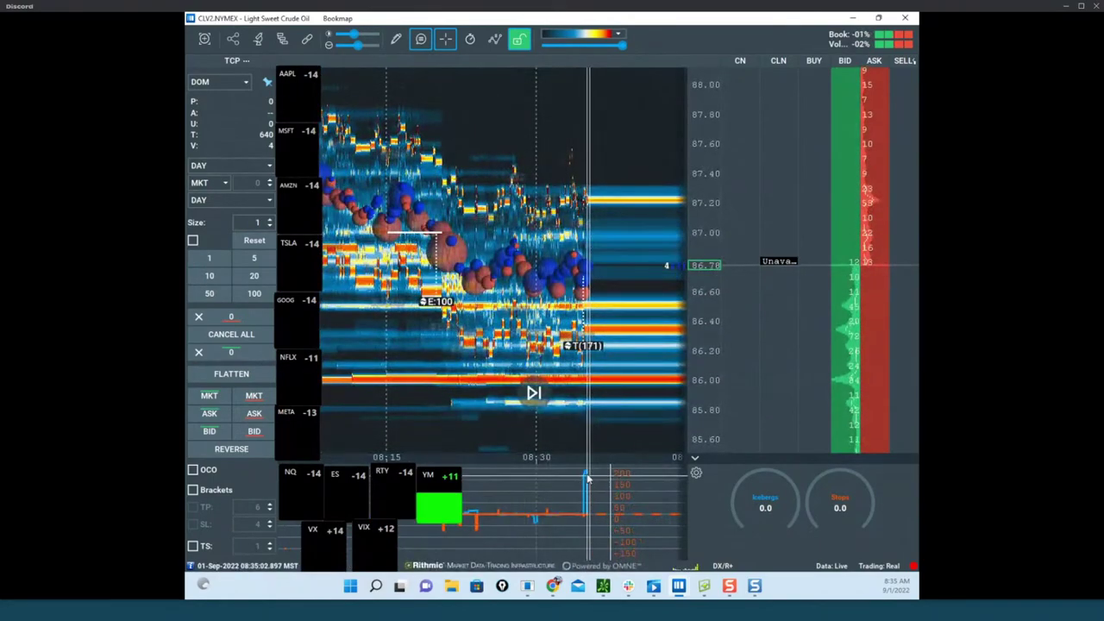
pyautogui.scroll(3, 552, 258)
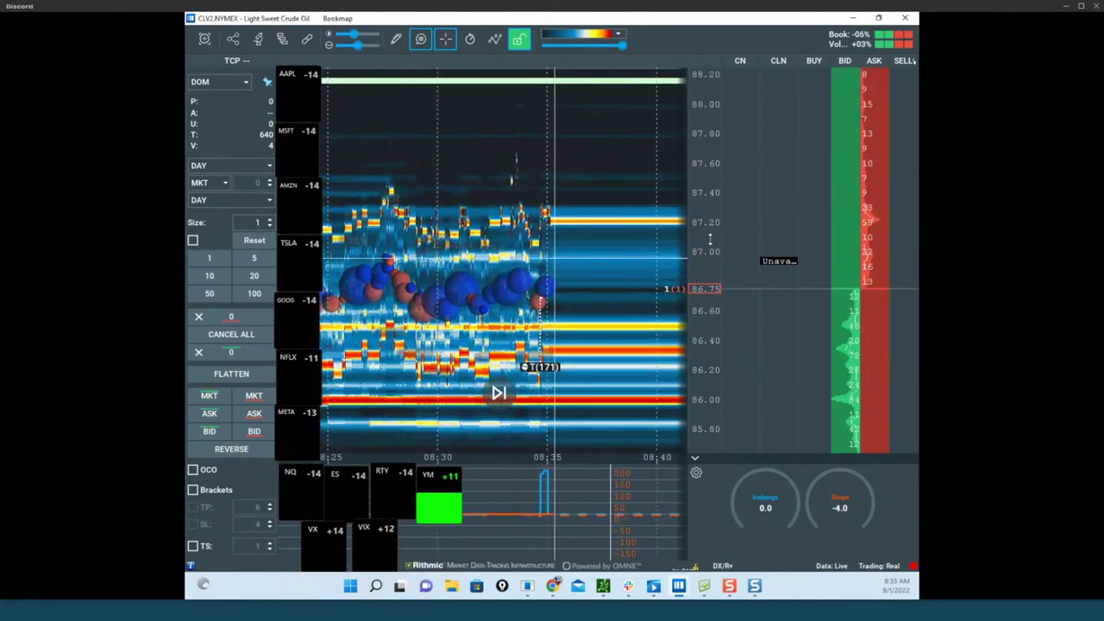
pyautogui.scroll(3, 710, 239)
pyautogui.moveTo(596, 308); pyautogui.dragTo(575, 194)
pyautogui.scroll(3, 599, 246)
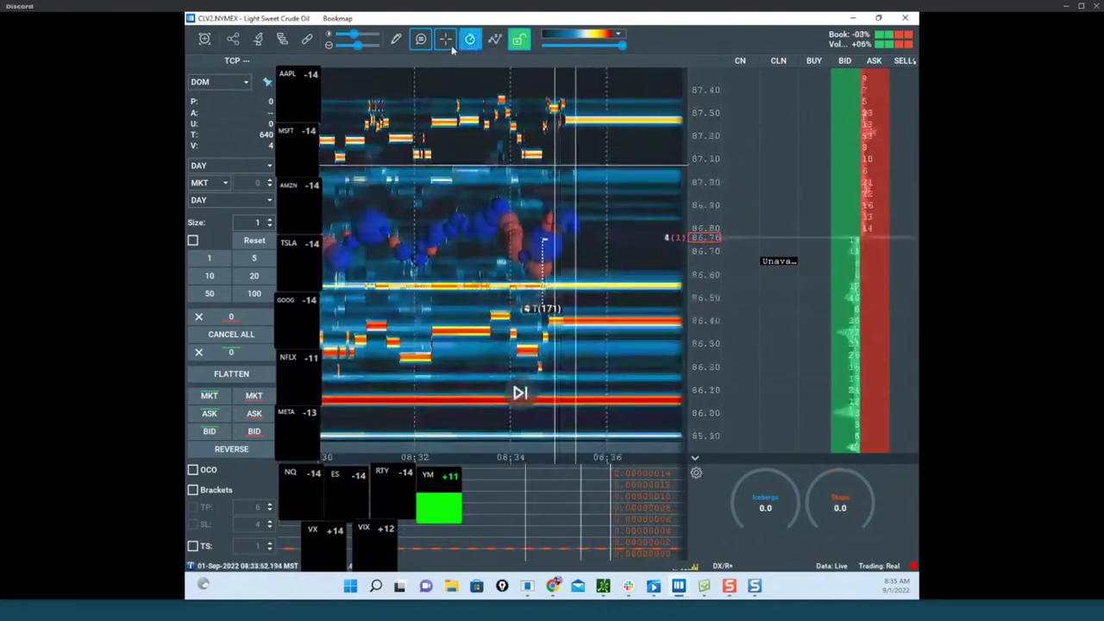
pyautogui.click(398, 40)
pyautogui.click(444, 182)
pyautogui.scroll(3, 546, 193)
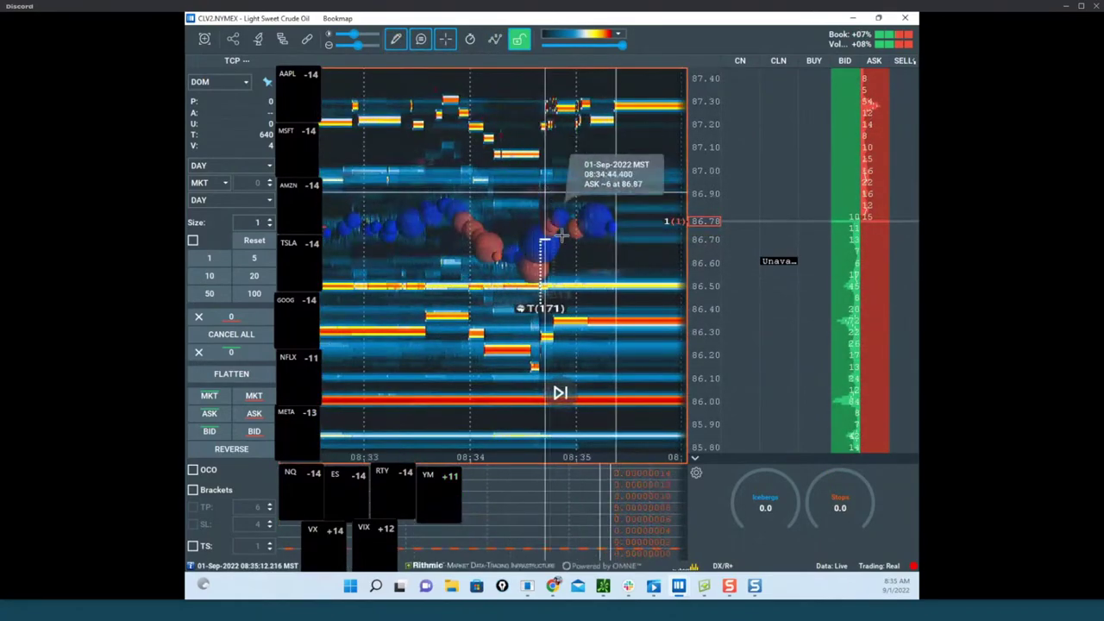
pyautogui.scroll(2, 535, 250)
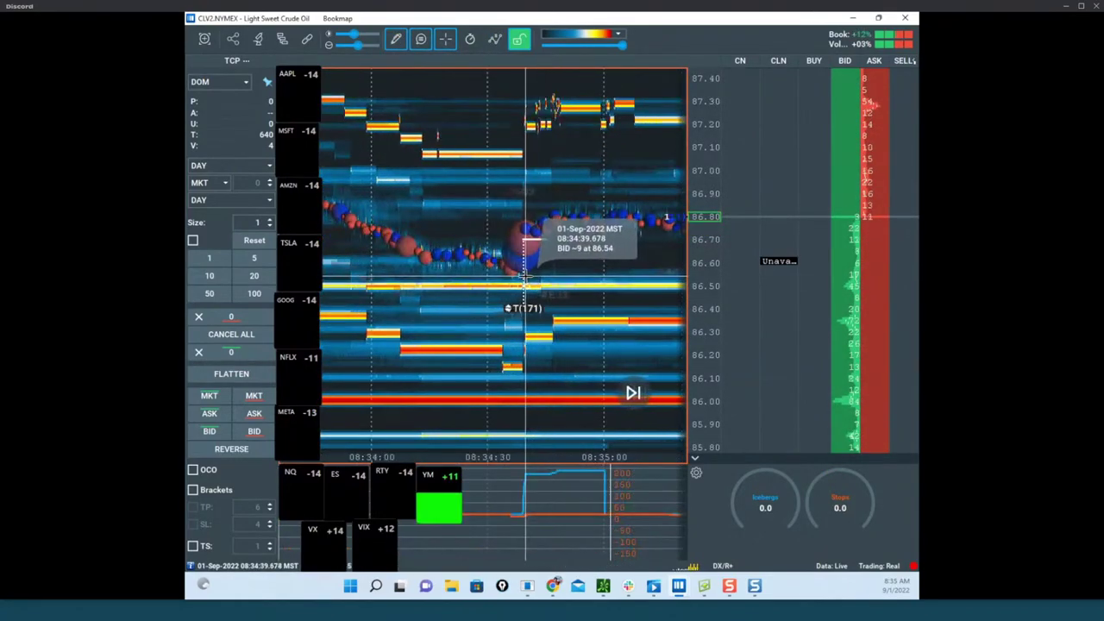
pyautogui.click(584, 205)
pyautogui.click(396, 39)
pyautogui.click(422, 68)
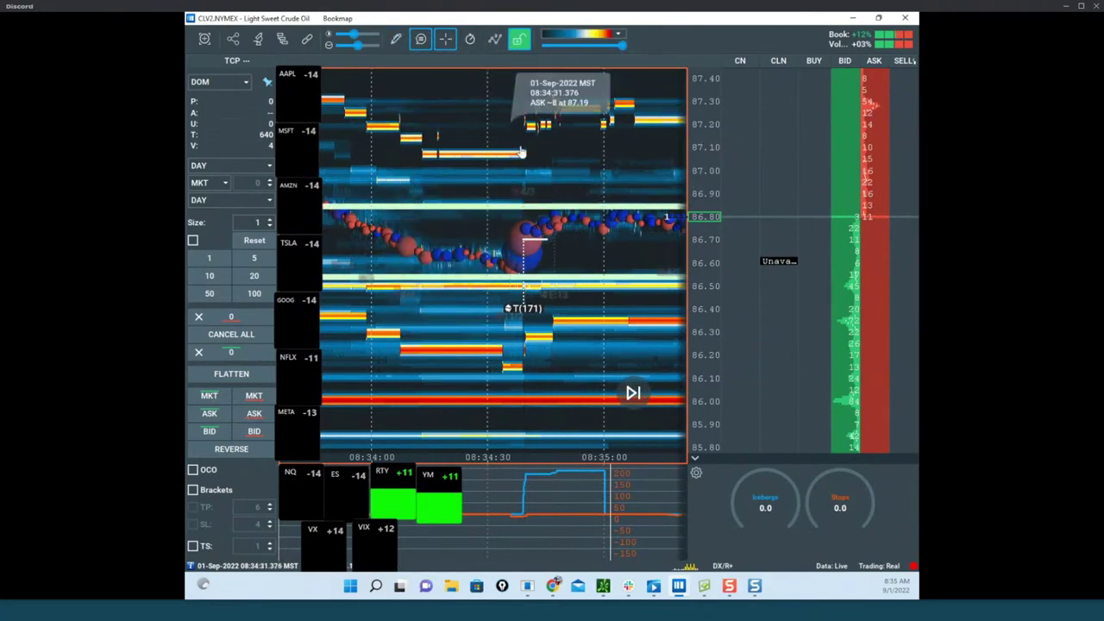
# Review the crude oil heatmap around the two new lines over a wider time range, and switch to the thinkorswim /CL chart.
pyautogui.scroll(-5, 543, 164)
pyautogui.scroll(-3, 438, 179)
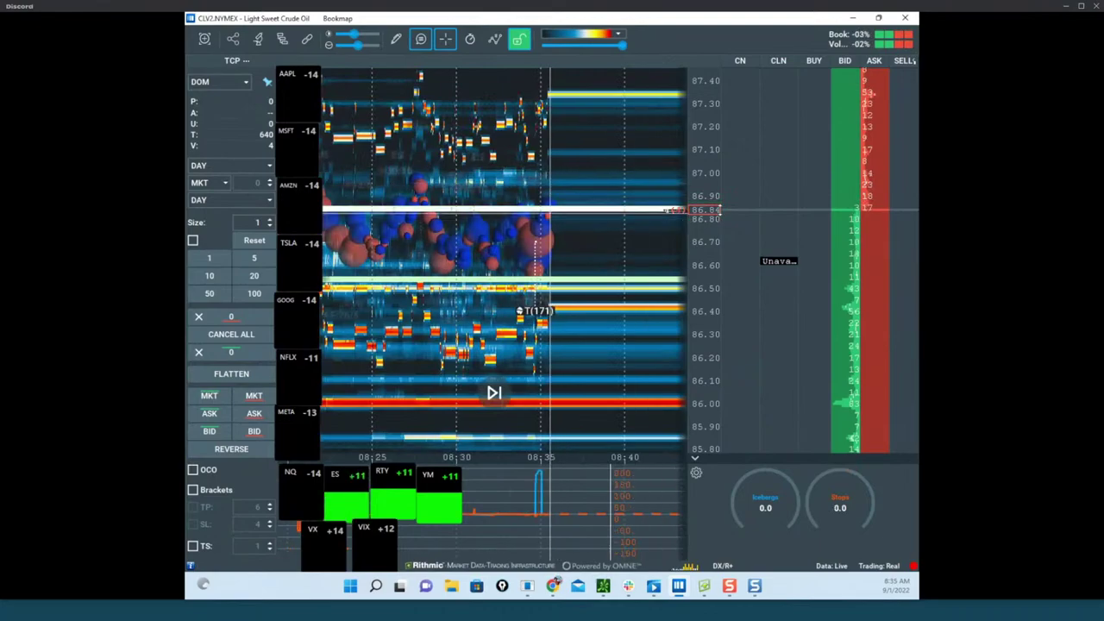
pyautogui.moveTo(705, 234)
pyautogui.mouseDown()
pyautogui.moveTo(708, 251)
pyautogui.moveTo(706, 238)
pyautogui.mouseUp()
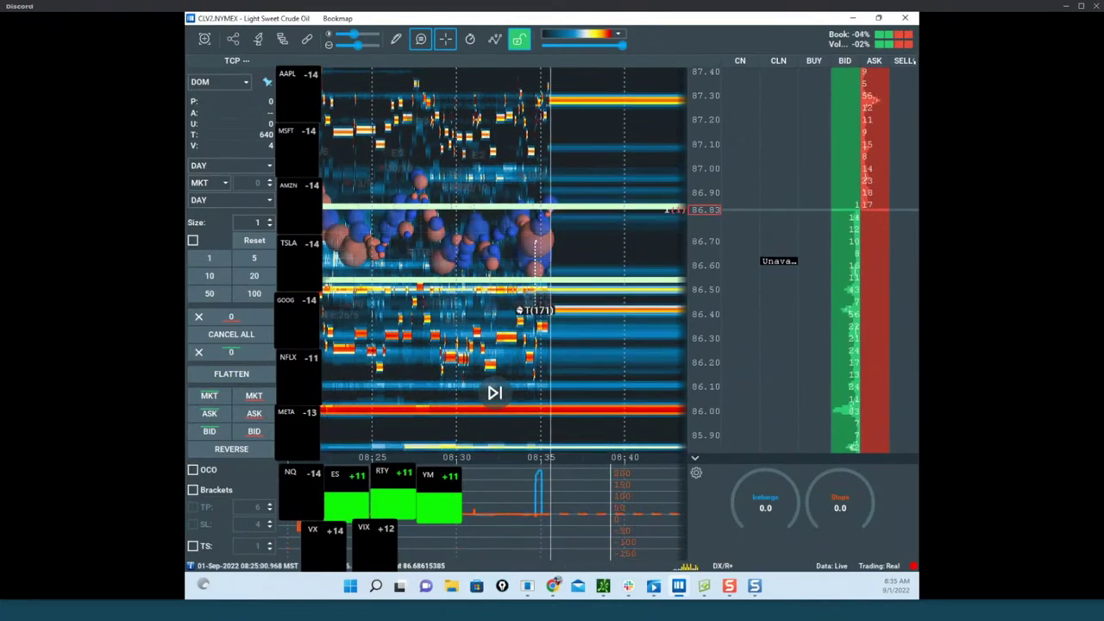
pyautogui.moveTo(362, 94); pyautogui.dragTo(692, 72)
pyautogui.doubleClick(716, 65)
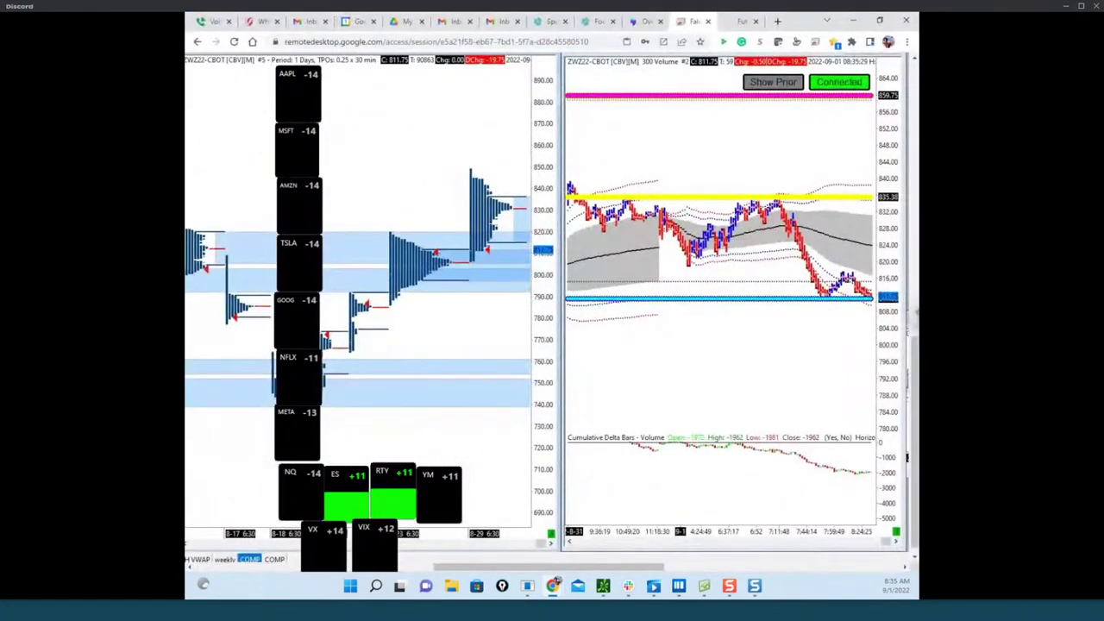
pyautogui.moveTo(188, 345); pyautogui.dragTo(757, 171)
pyautogui.click(764, 166)
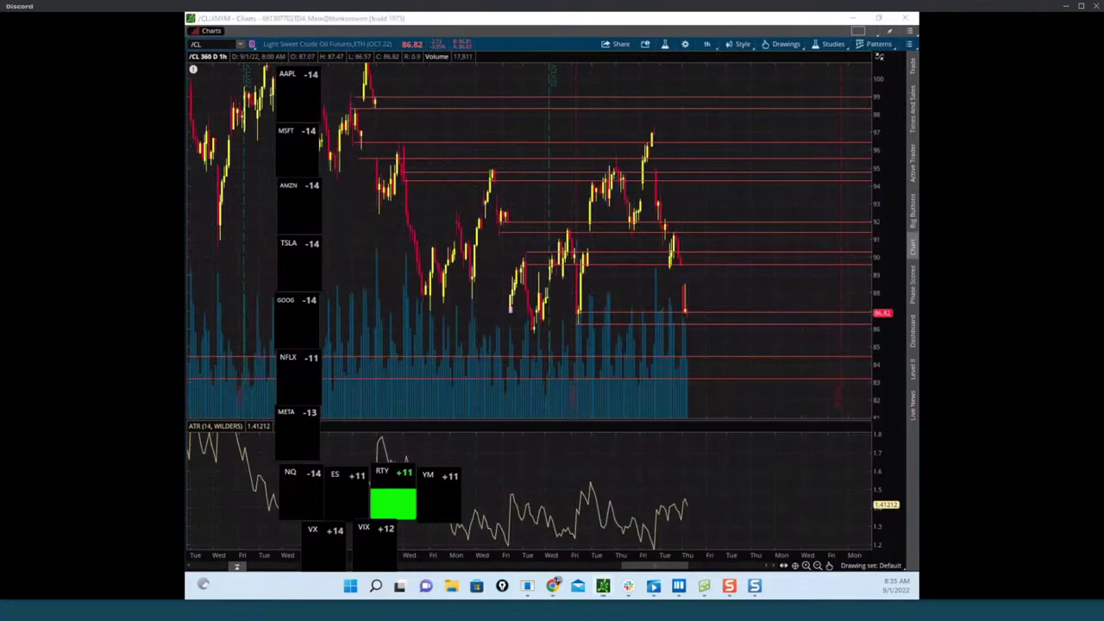
# Sketch the latest drop from about 88.7 to 86.7 and a long downward arrow below it on the /CL chart, and clear the sketch.
pyautogui.hotkey('ctrl', 'shift', '1')
pyautogui.hotkey('ctrl', 'shift', '7')
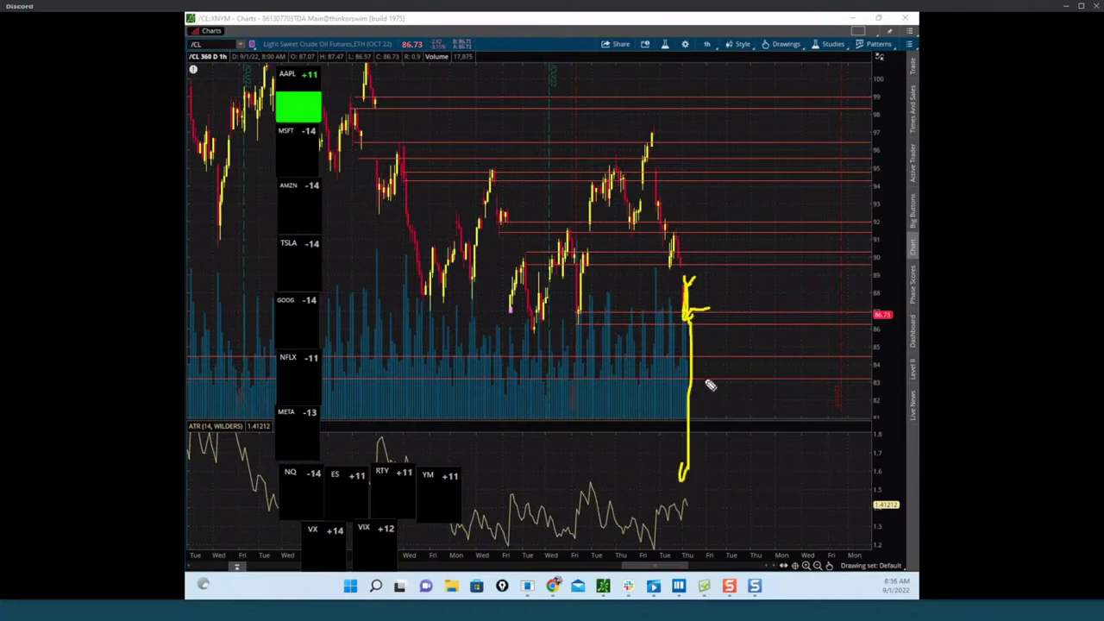
pyautogui.press('Escape')
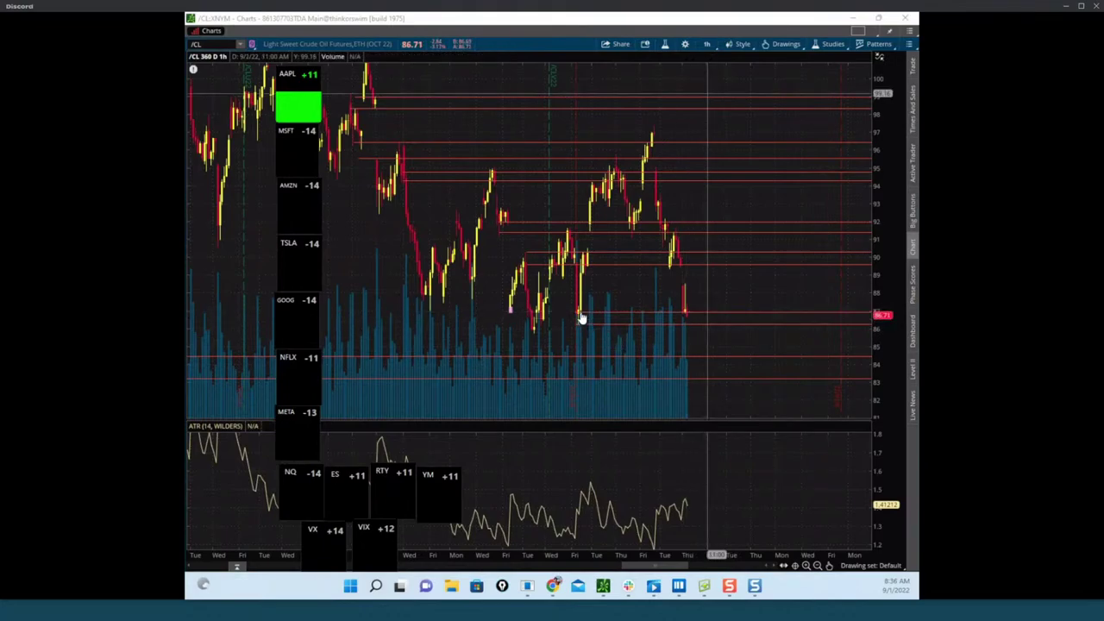
# Check the crude oil chartbook in the remote Sierra Chart session, and return to a wider view of the Bookmap crude oil heatmap.
pyautogui.click(853, 18)
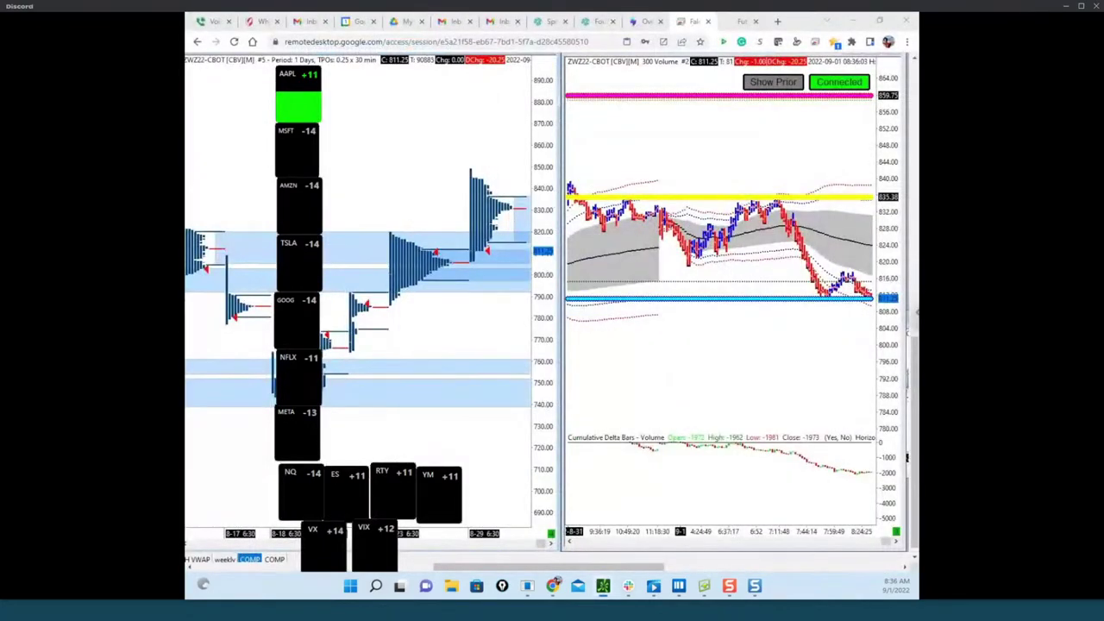
pyautogui.click(916, 313)
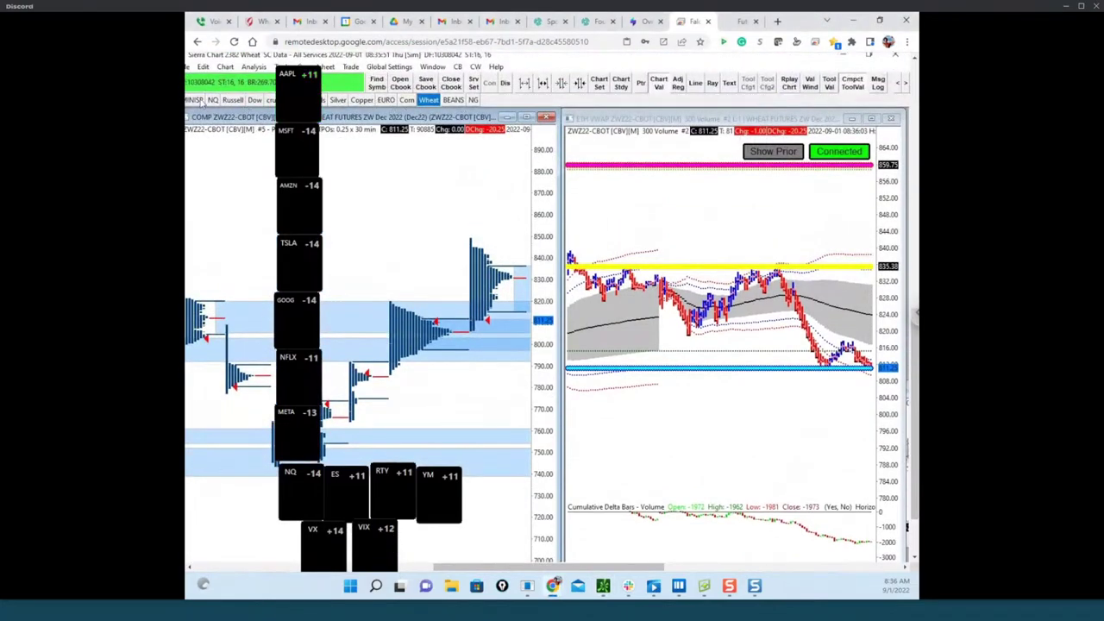
pyautogui.click(270, 100)
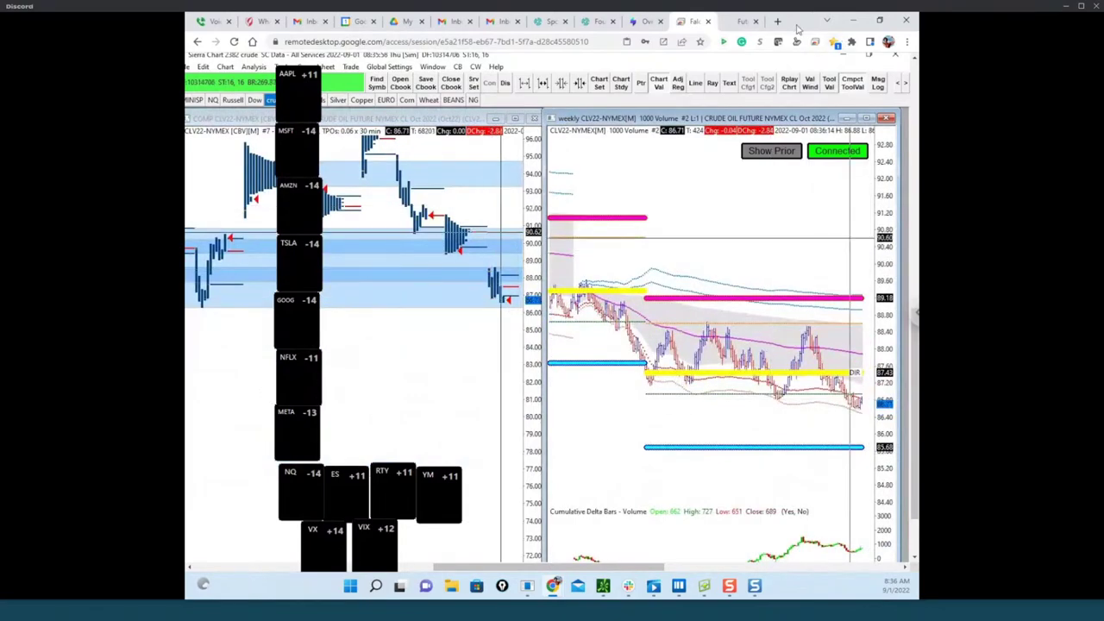
pyautogui.moveTo(797, 29); pyautogui.dragTo(184, 95)
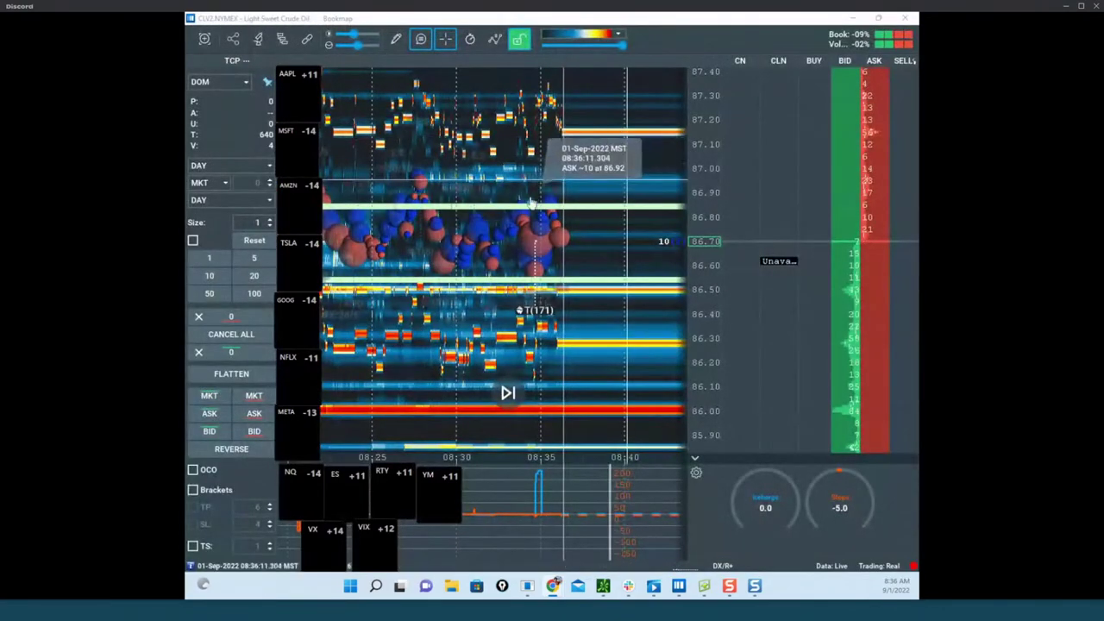
pyautogui.scroll(-4, 539, 224)
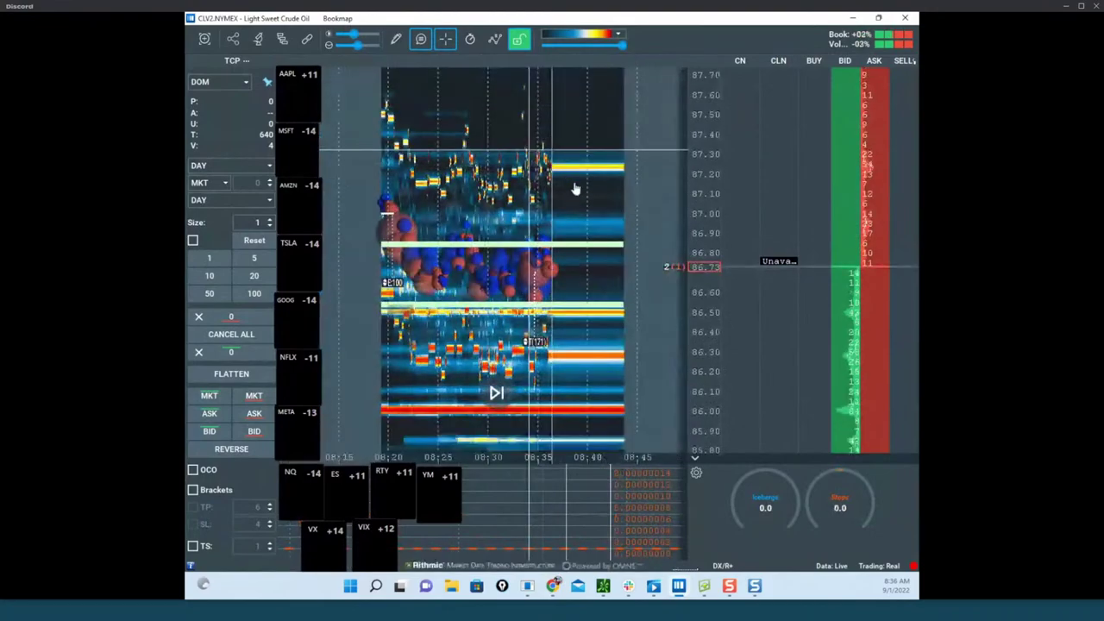
# Replace the crude oil heatmap with the full-size E-mini S&P 500 one and remove its horizontal lines at about 3922 and 3916.
pyautogui.moveTo(666, 17); pyautogui.dragTo(0, 274)
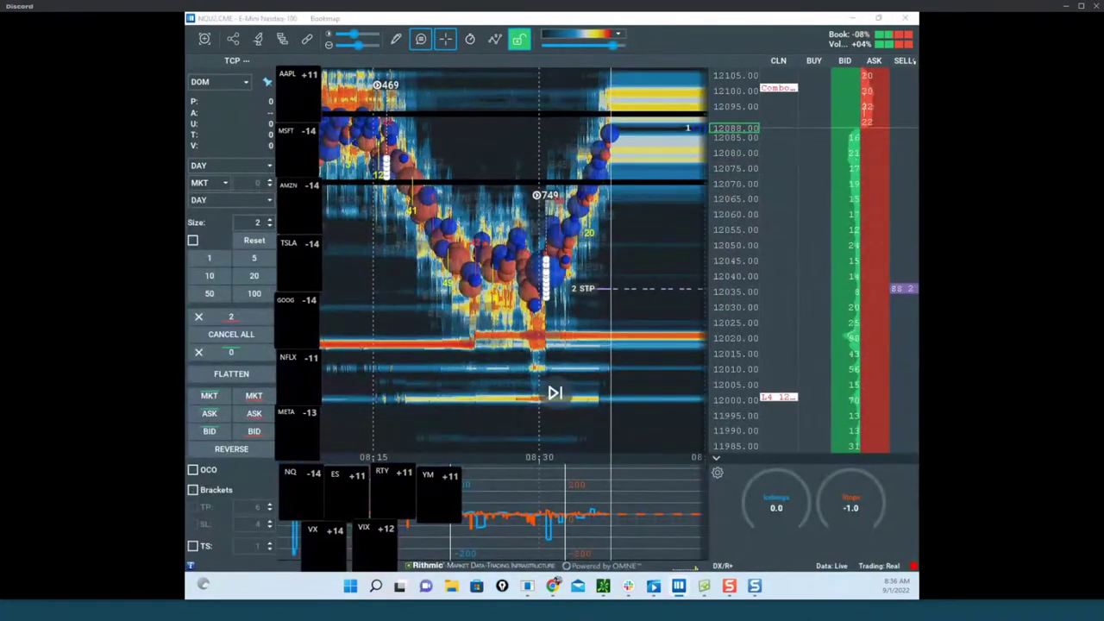
pyautogui.moveTo(185, 173); pyautogui.dragTo(671, 96)
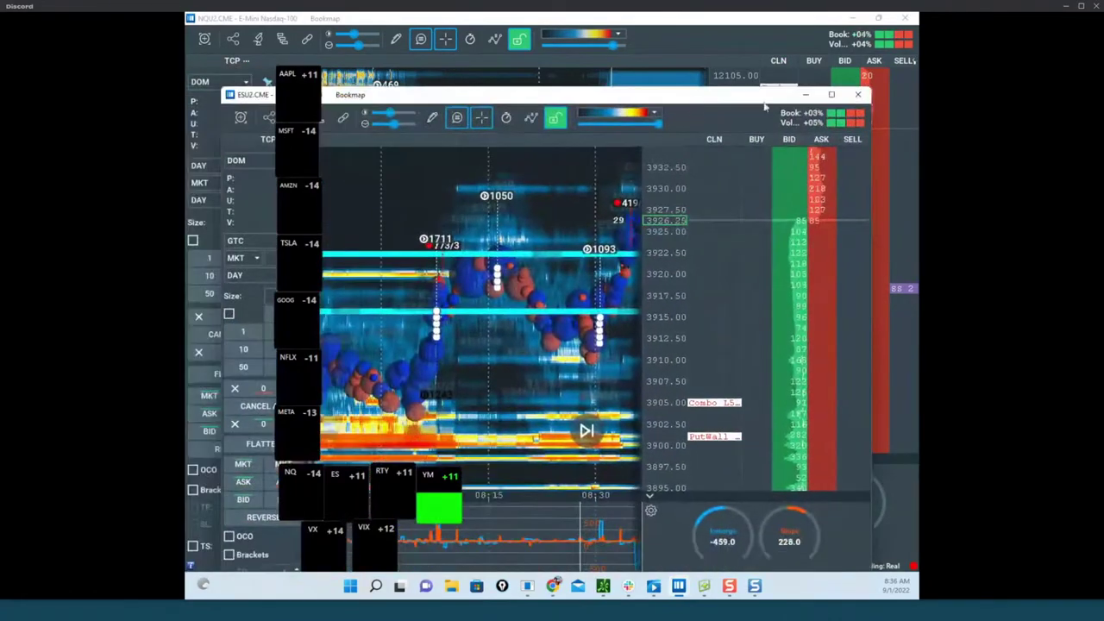
pyautogui.click(834, 96)
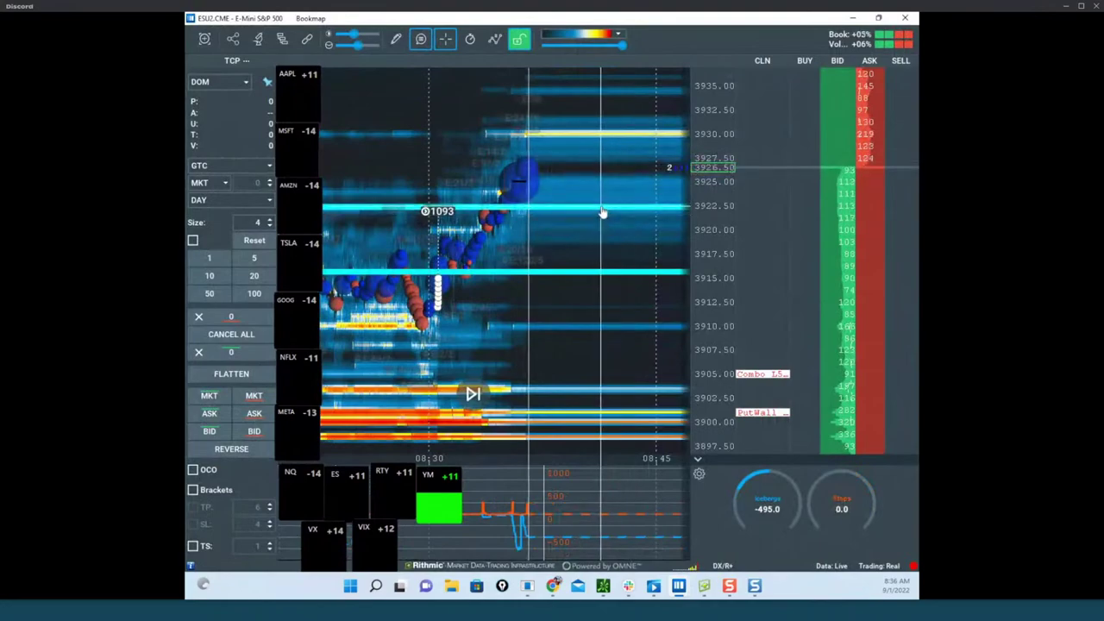
pyautogui.rightClick(604, 216)
pyautogui.click(632, 224)
pyautogui.rightClick(630, 213)
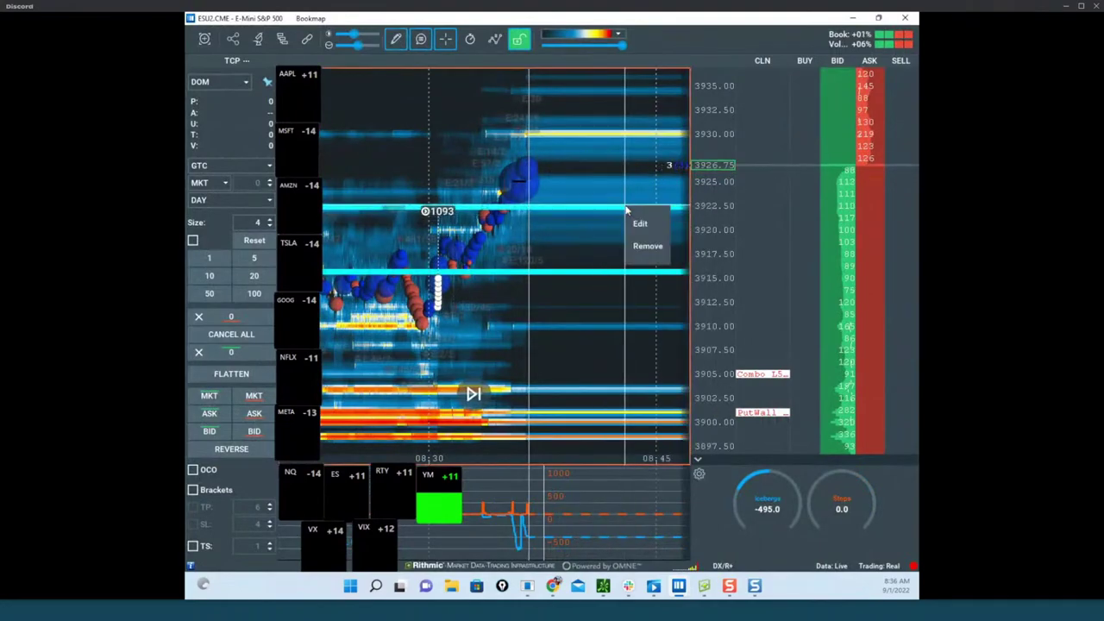
pyautogui.click(646, 248)
pyautogui.rightClick(630, 276)
pyautogui.click(648, 313)
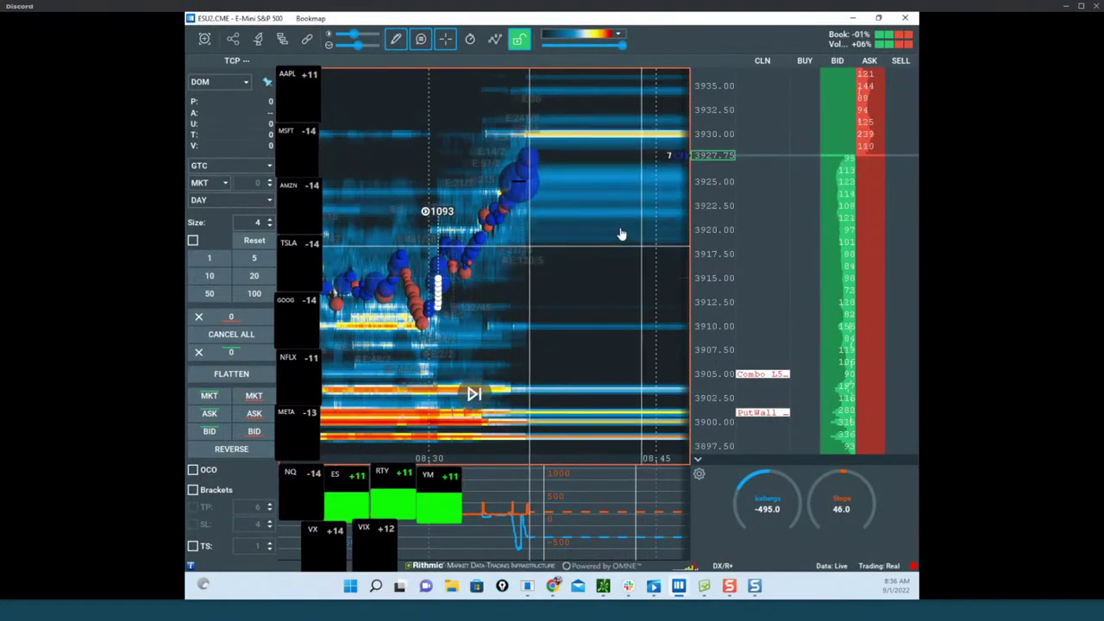
# Leave drawing mode and examine the S&P 500 price climb into the liquidity at 3930 on the heatmap.
pyautogui.scroll(4, 595, 240)
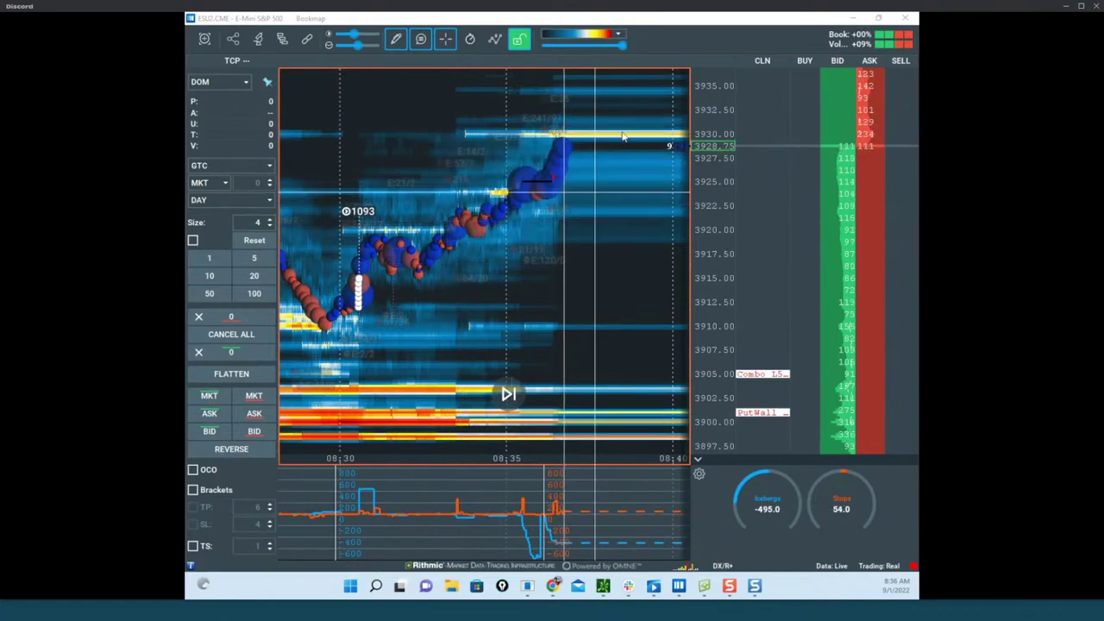
pyautogui.click(396, 39)
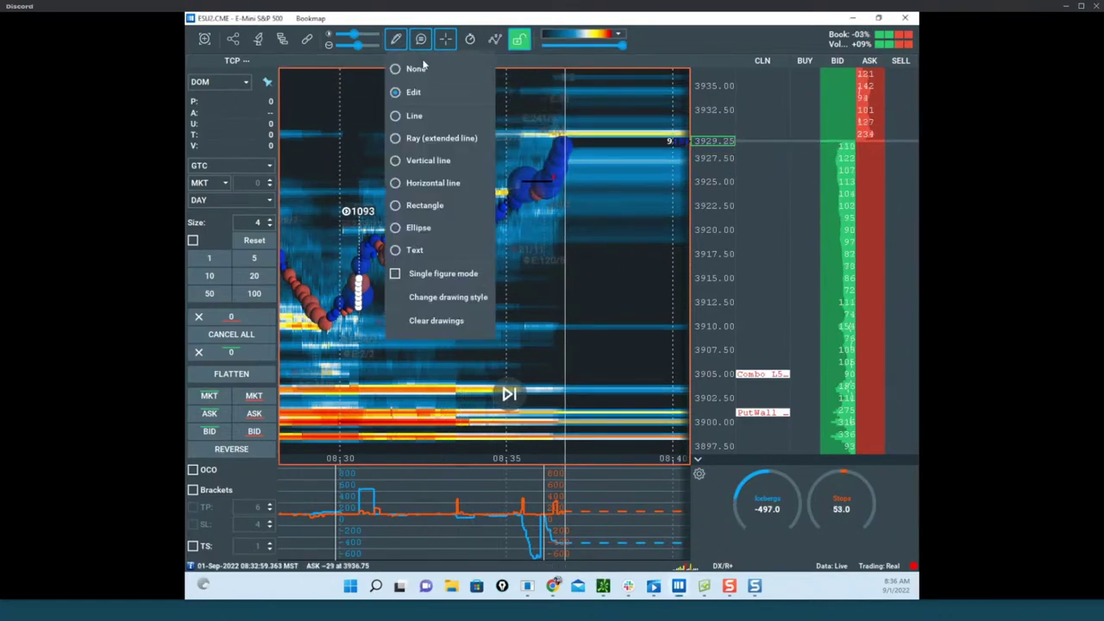
pyautogui.click(558, 136)
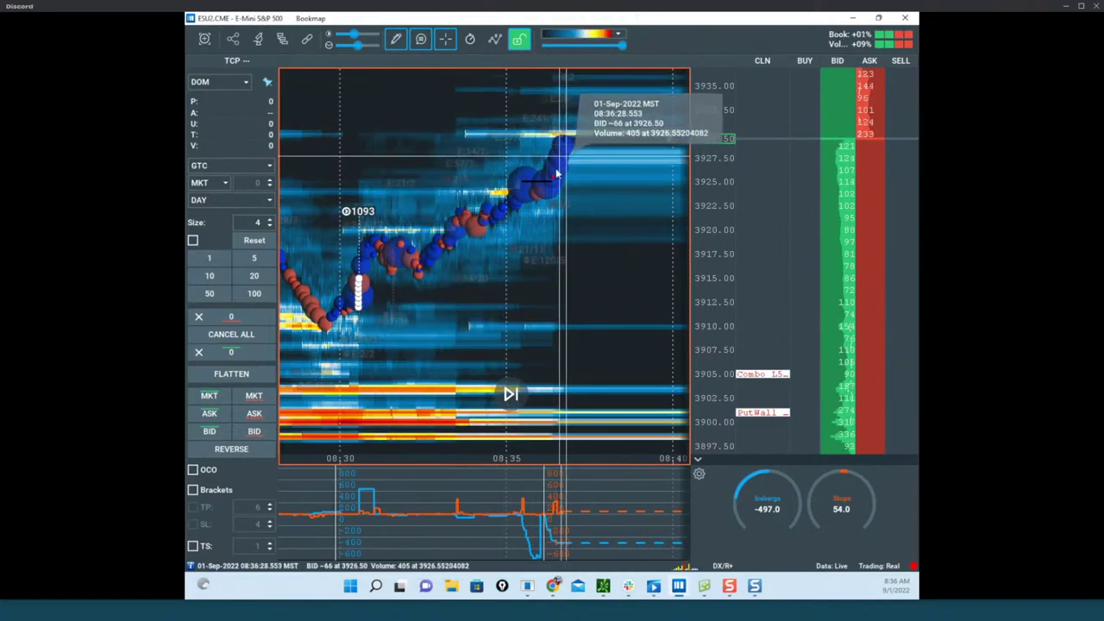
pyautogui.click(397, 43)
pyautogui.click(421, 69)
pyautogui.moveTo(602, 204); pyautogui.dragTo(555, 252)
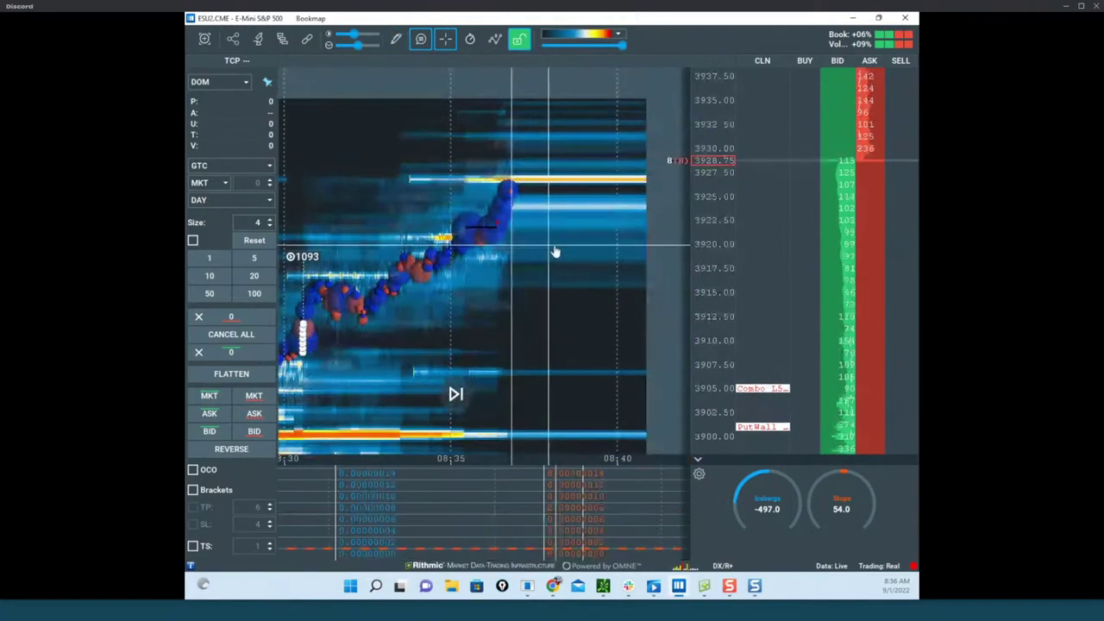
pyautogui.scroll(2, 552, 302)
pyautogui.scroll(-3, 552, 316)
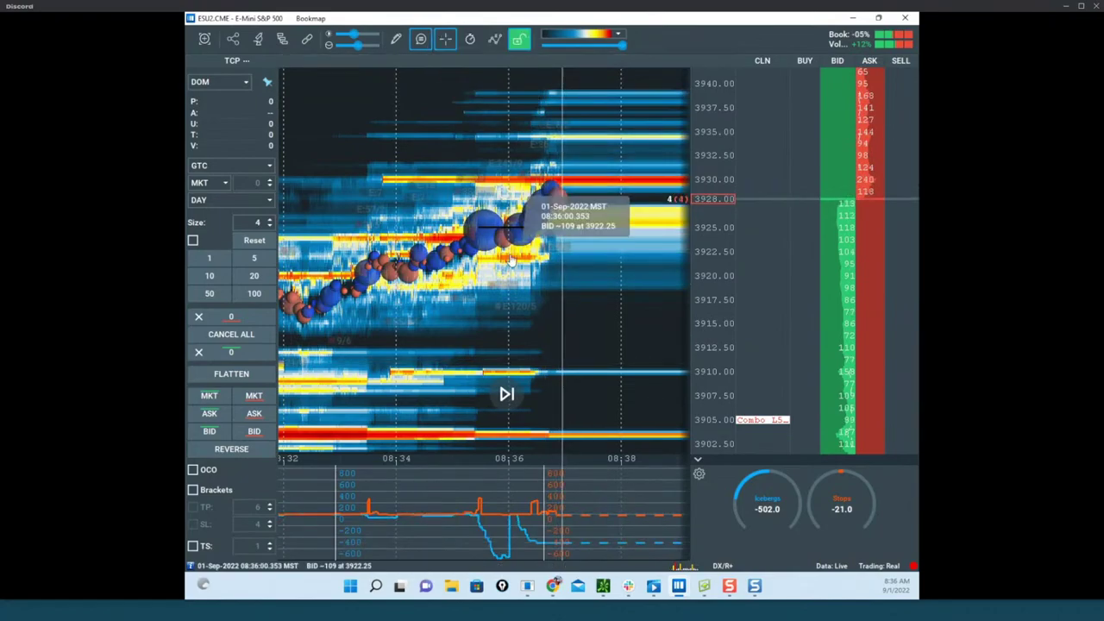
# Draw two horizontal lines on the S&P 500 heatmap at about 3922.50 and 3930.25, and leave drawing mode.
pyautogui.click(396, 38)
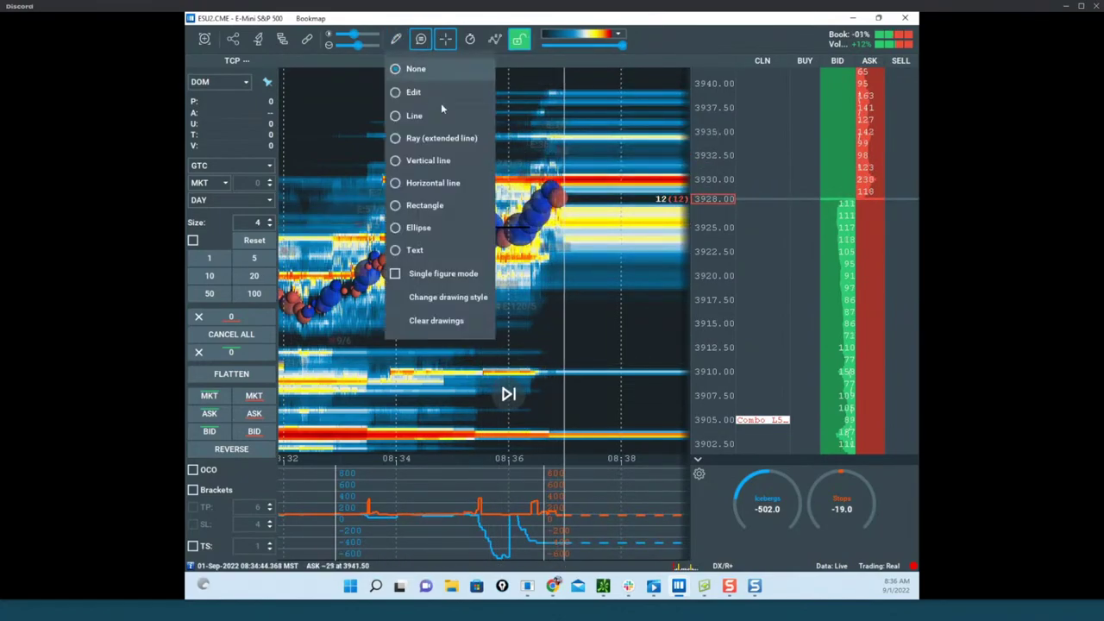
pyautogui.click(452, 202)
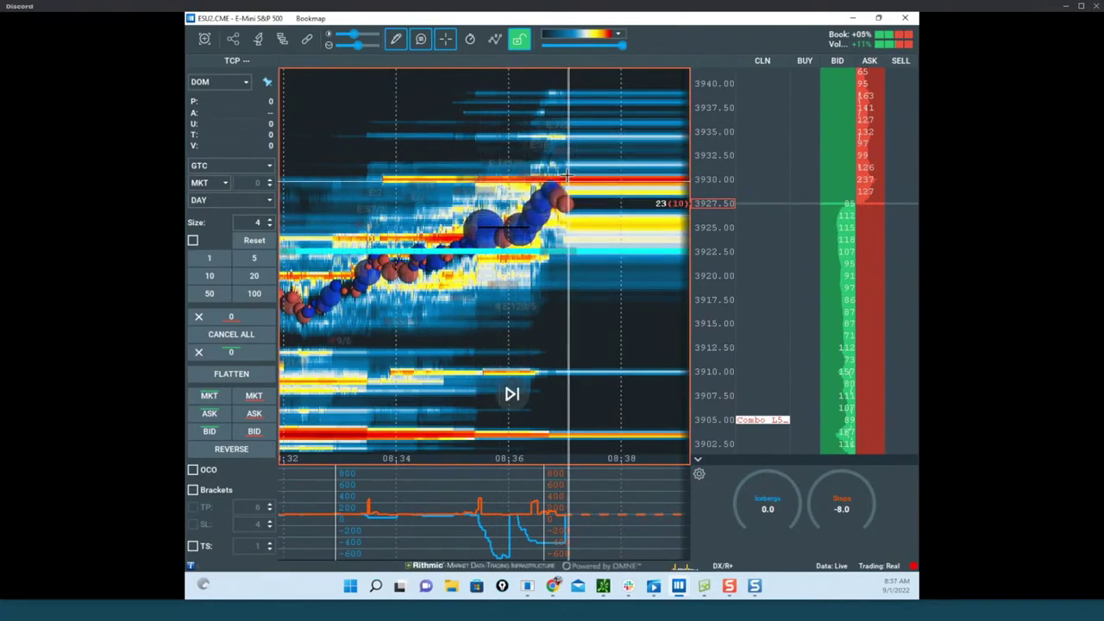
pyautogui.click(396, 40)
pyautogui.click(415, 69)
# Change the color of the upper horizontal line, at about 3930.25, to black and save its style.
pyautogui.rightClick(591, 200)
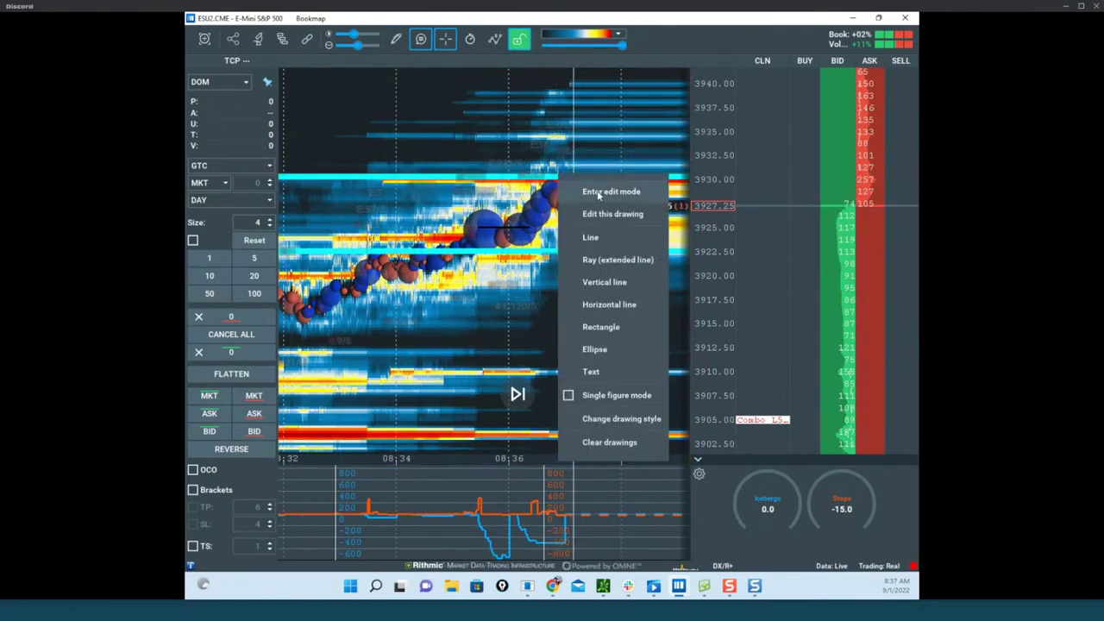
pyautogui.click(604, 191)
pyautogui.rightClick(575, 185)
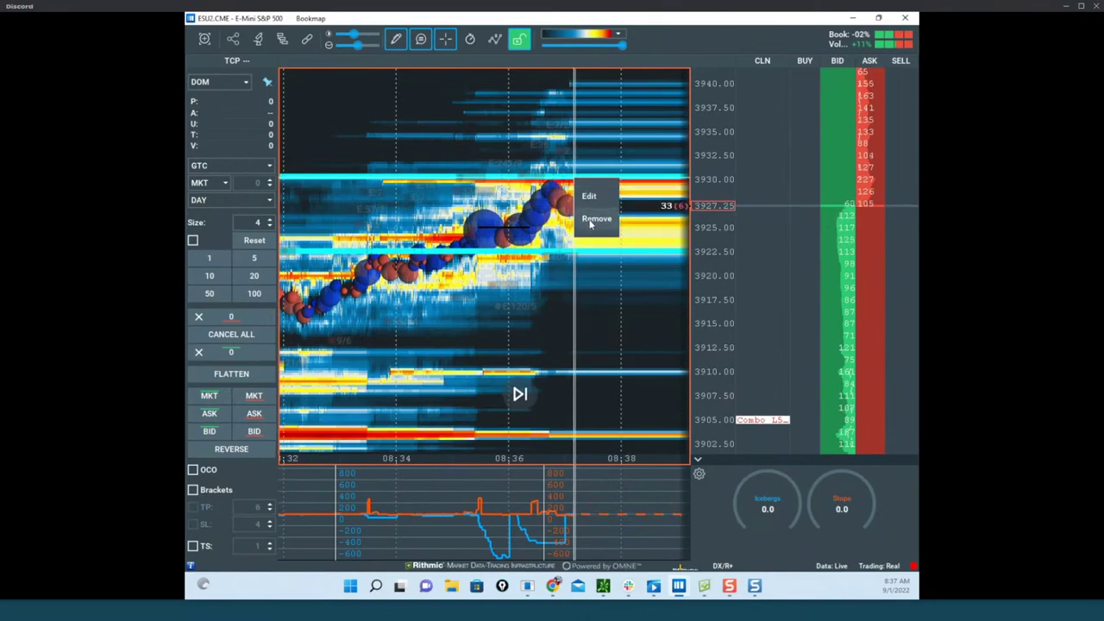
pyautogui.click(589, 196)
pyautogui.click(557, 263)
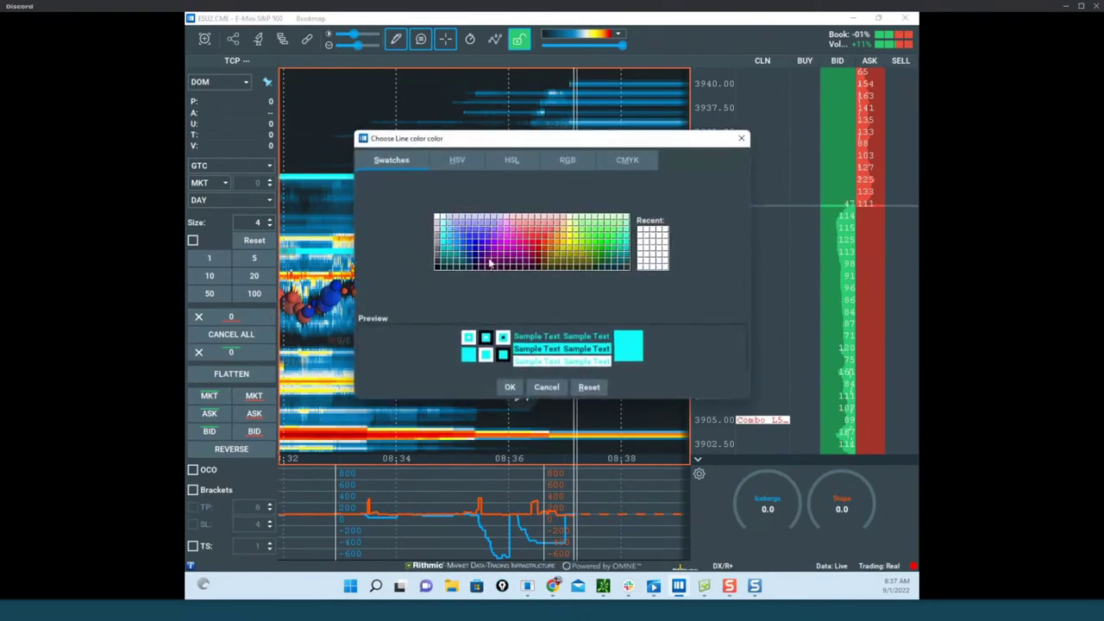
pyautogui.click(509, 386)
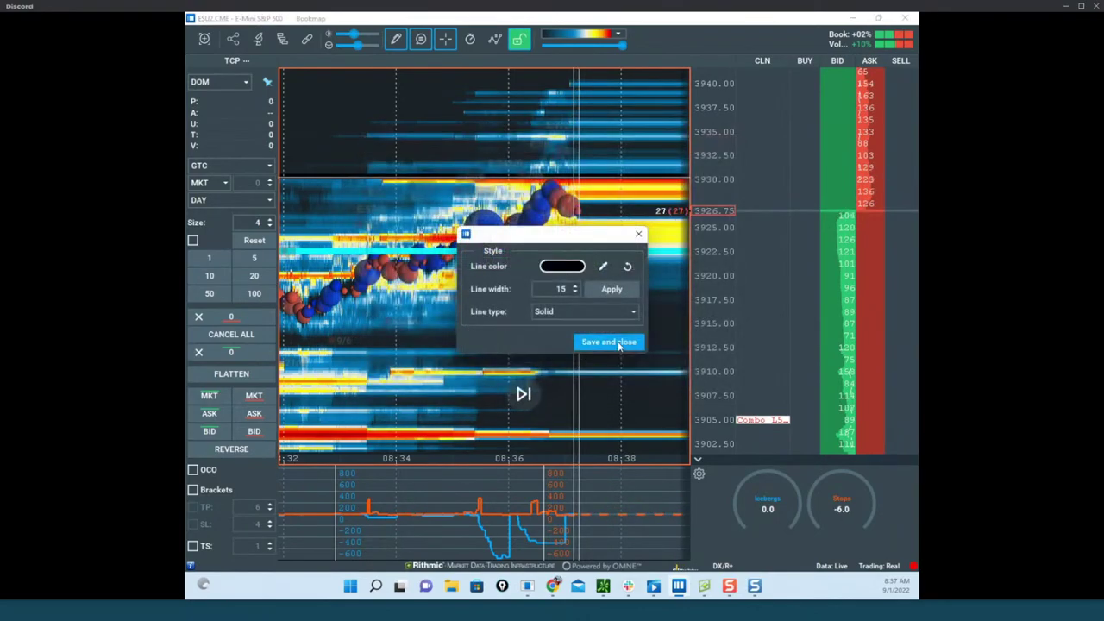
pyautogui.click(609, 342)
# Change the color of the lower horizontal line, at about 3922.50, to black and leave drawing mode.
pyautogui.rightClick(595, 240)
pyautogui.click(608, 256)
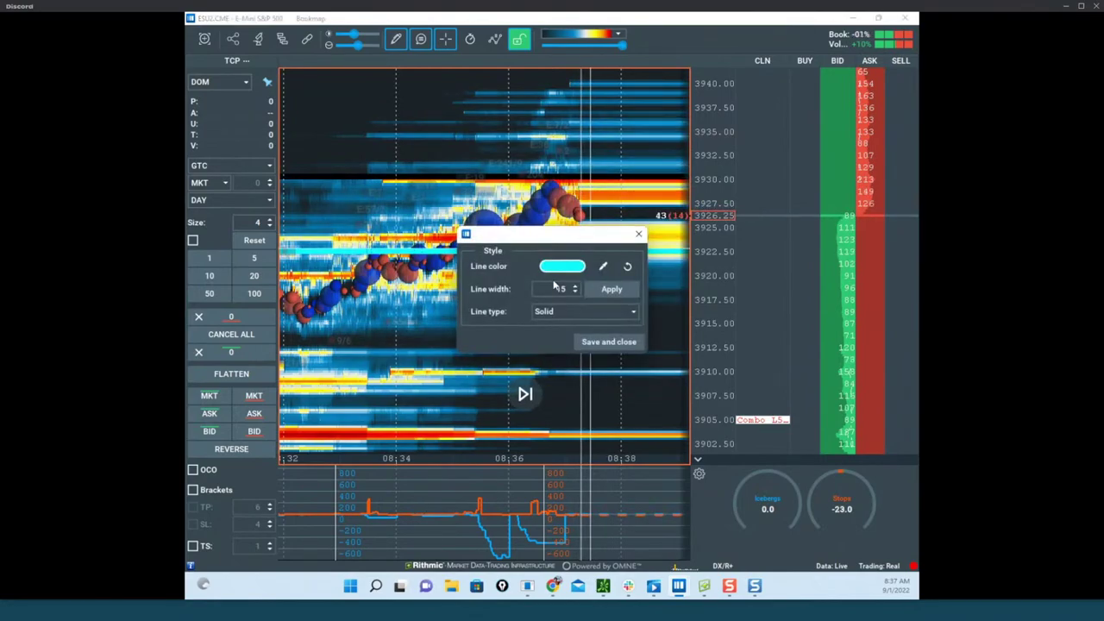
pyautogui.click(560, 268)
pyautogui.click(438, 266)
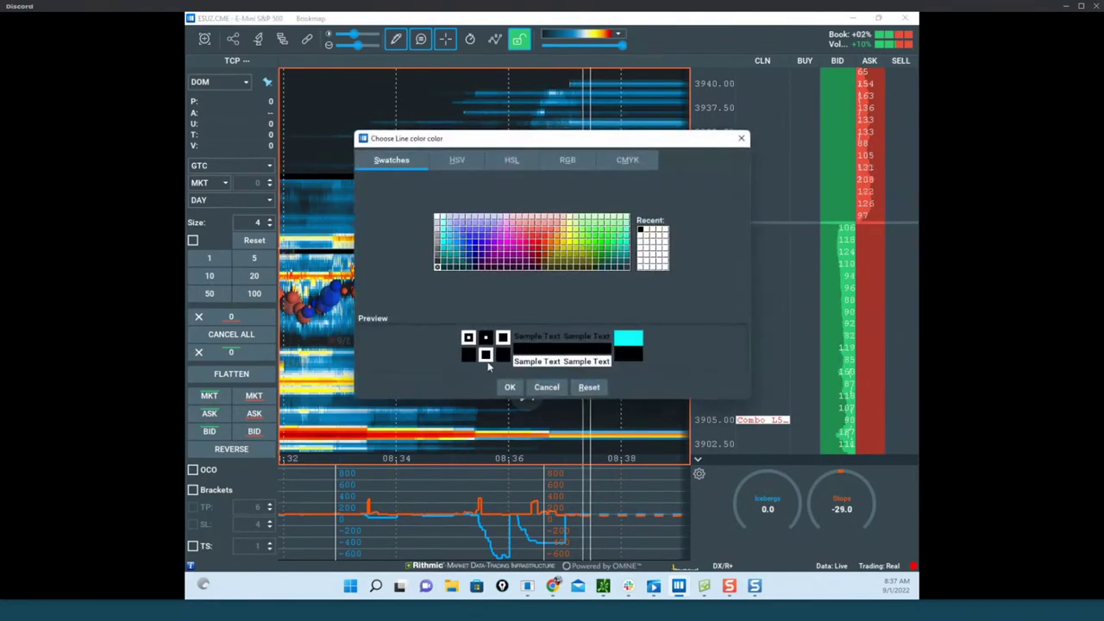
pyautogui.click(514, 388)
pyautogui.click(609, 342)
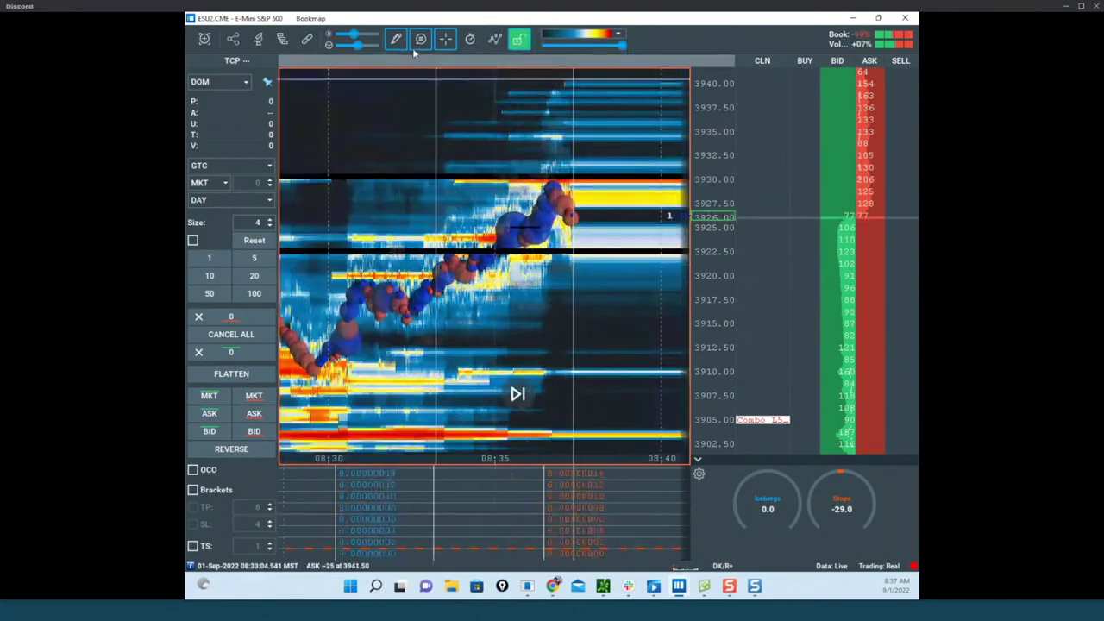
pyautogui.click(405, 44)
pyautogui.click(424, 70)
pyautogui.moveTo(653, 200)
pyautogui.mouseDown()
pyautogui.moveTo(589, 200)
pyautogui.moveTo(572, 220)
pyautogui.mouseUp()
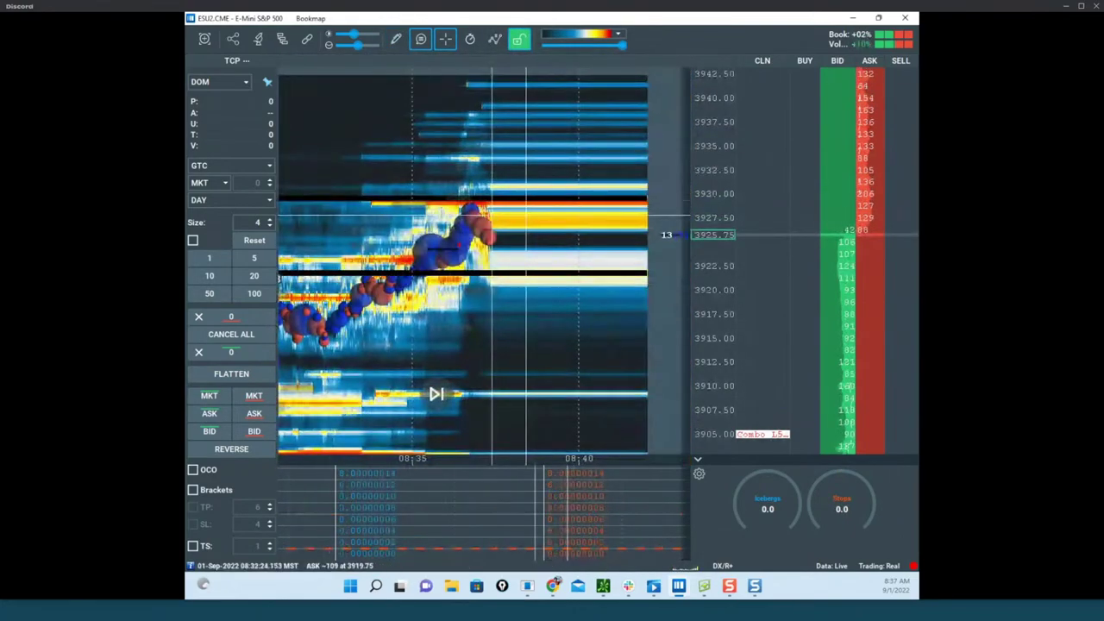
# Check the thinkorswim /ES chart and the E-mini S&P chartbook in the remote Sierra Chart session, and return to the Bookmap heatmap.
pyautogui.moveTo(916, 166); pyautogui.dragTo(601, 125)
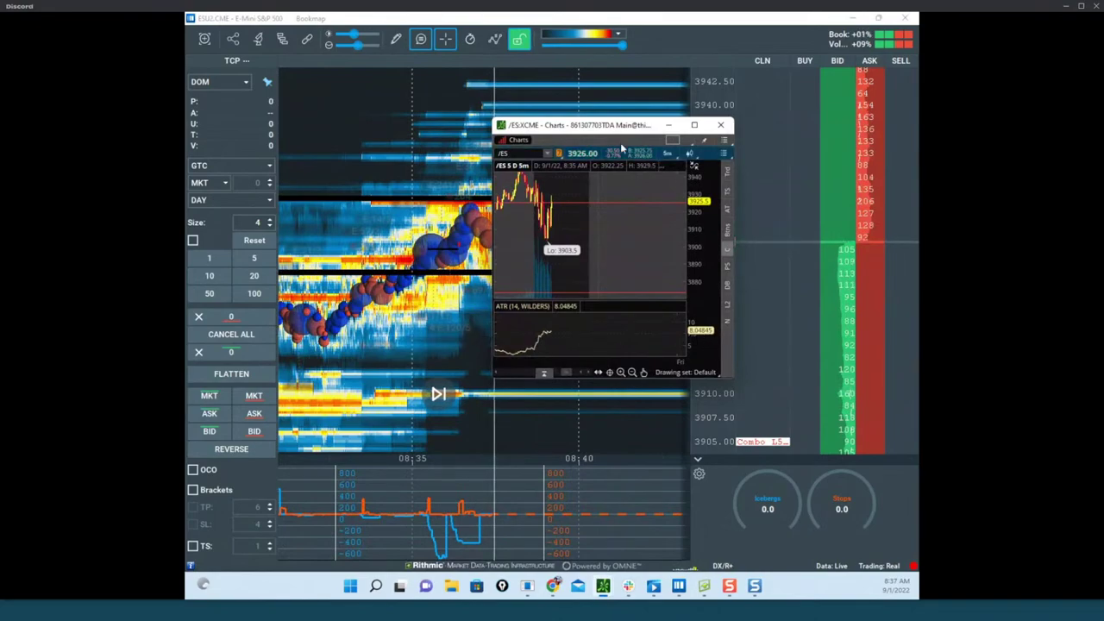
pyautogui.moveTo(606, 129); pyautogui.dragTo(186, 380)
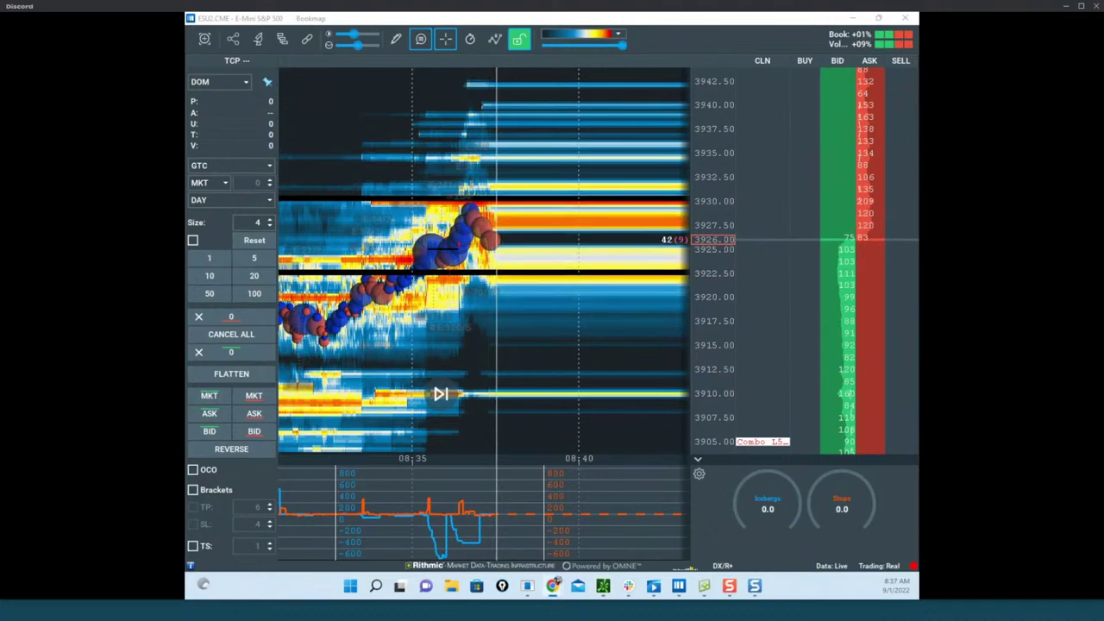
pyautogui.moveTo(187, 121); pyautogui.dragTo(592, 151)
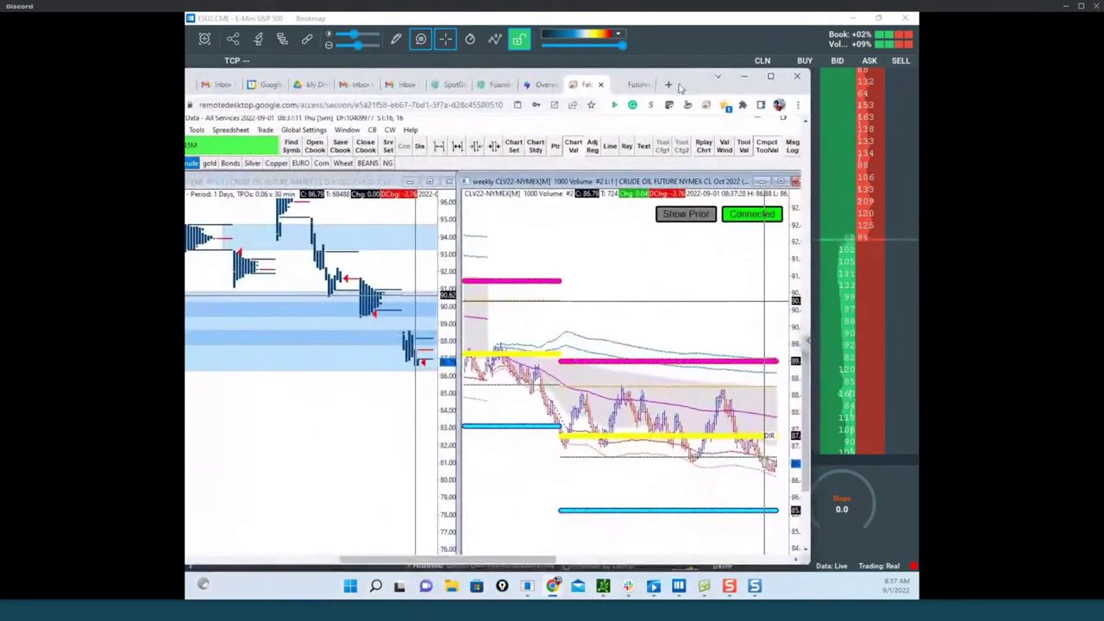
pyautogui.click(771, 77)
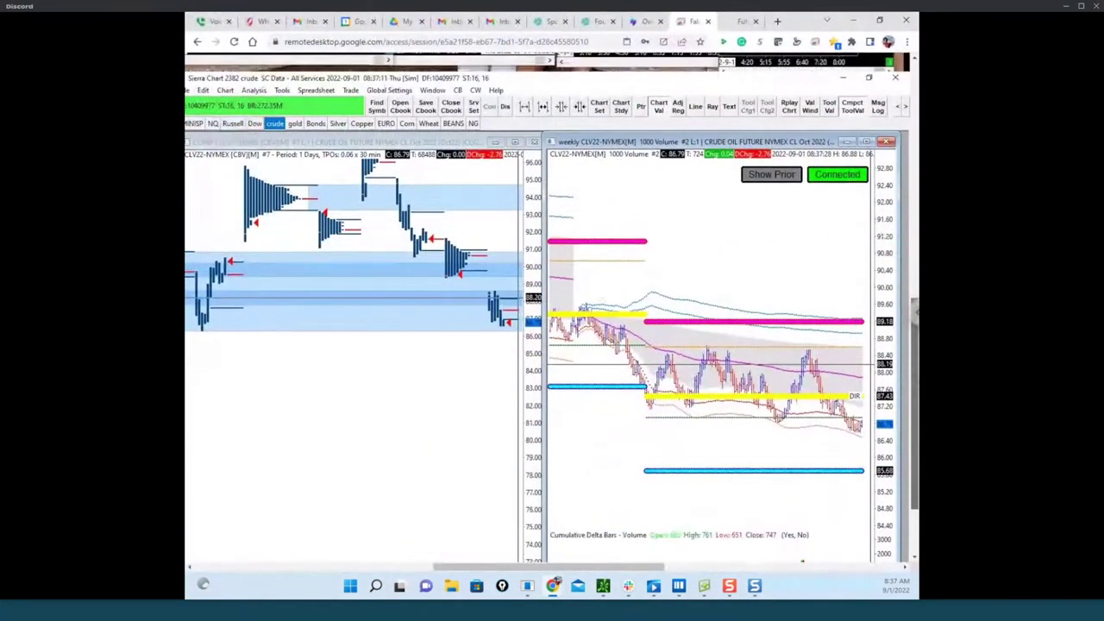
pyautogui.click(194, 123)
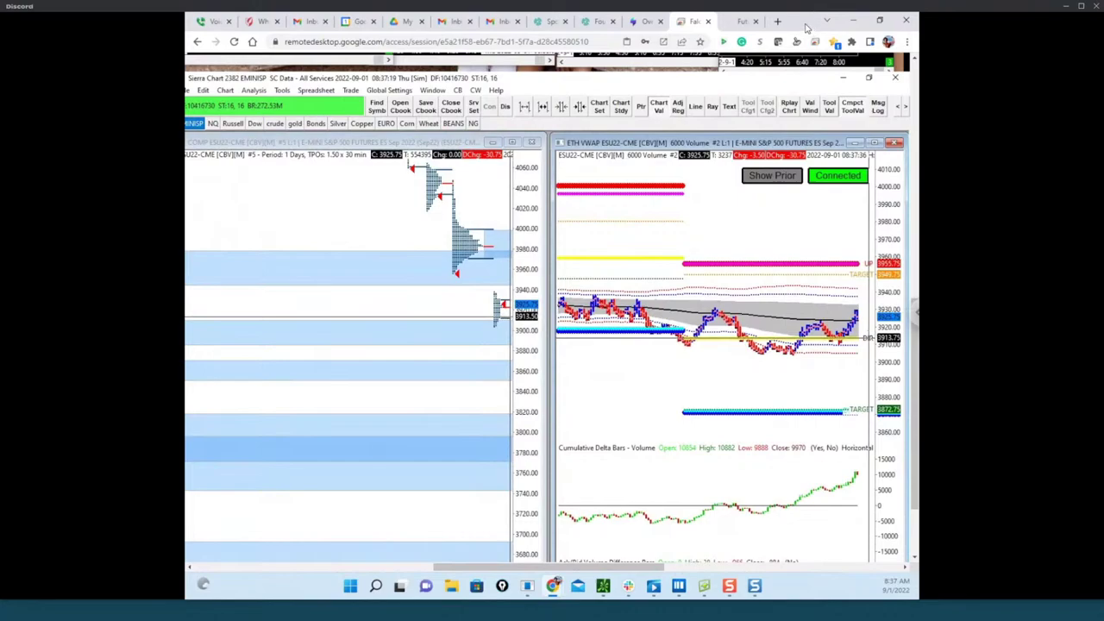
pyautogui.moveTo(806, 28); pyautogui.dragTo(189, 54)
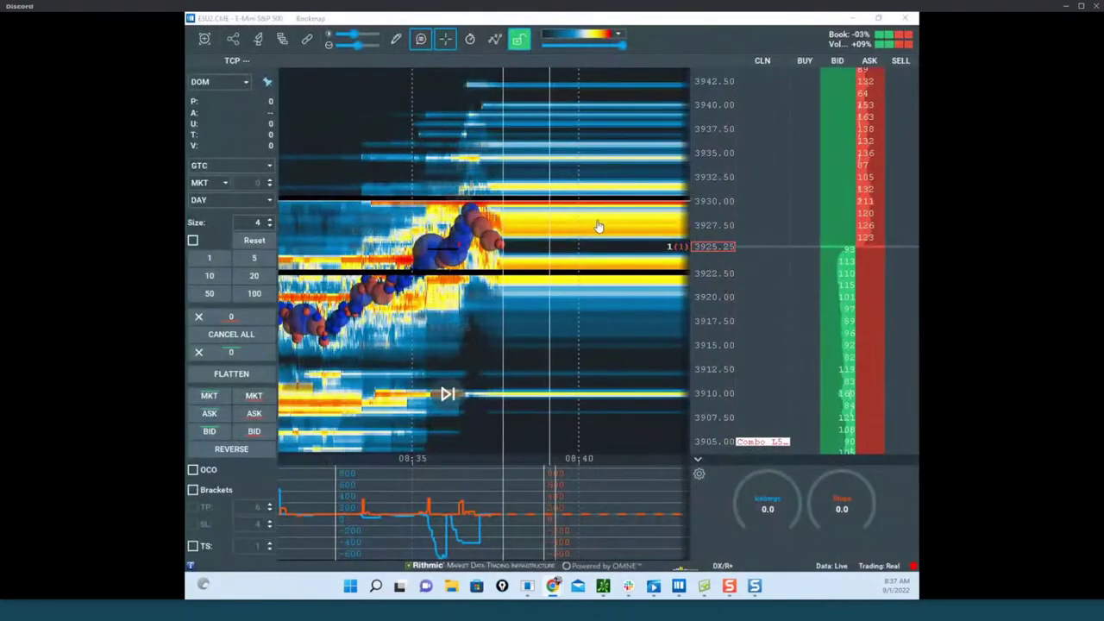
# Remove the black horizontal line just above the 3930 liquidity band on the S&P 500 heatmap.
pyautogui.moveTo(599, 226); pyautogui.dragTo(588, 258)
pyautogui.scroll(3, 702, 264)
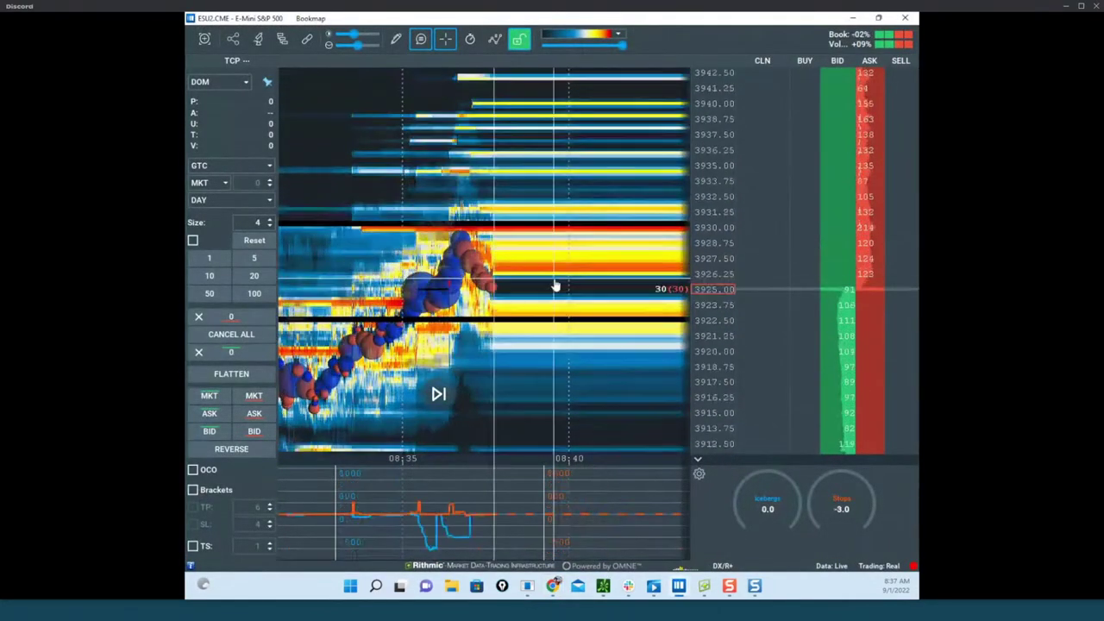
pyautogui.click(445, 39)
pyautogui.scroll(2, 561, 224)
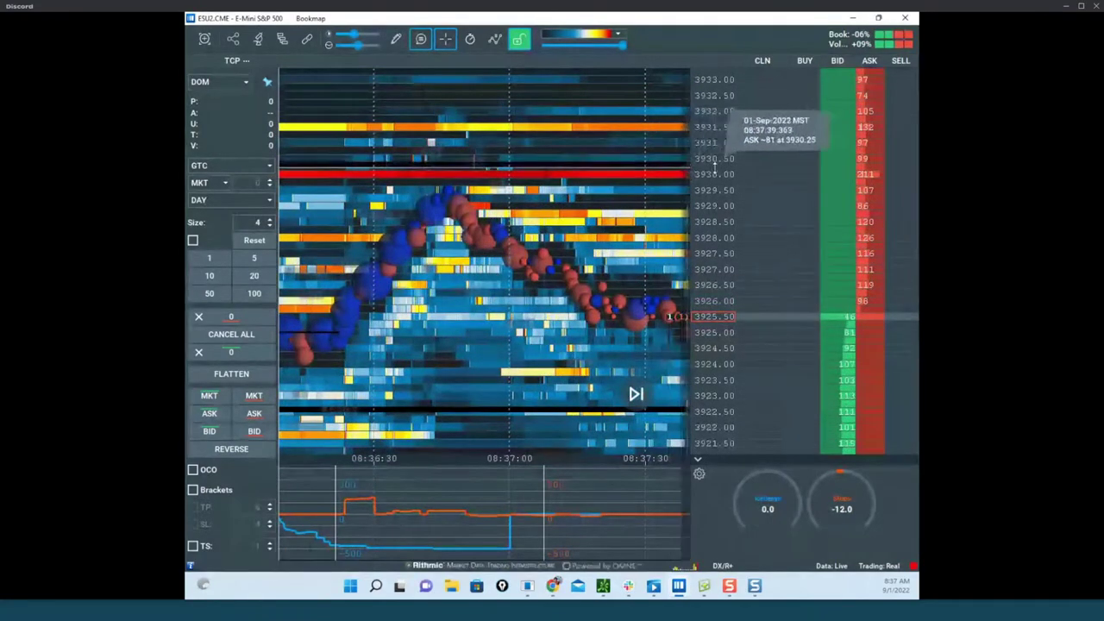
pyautogui.scroll(2, 715, 173)
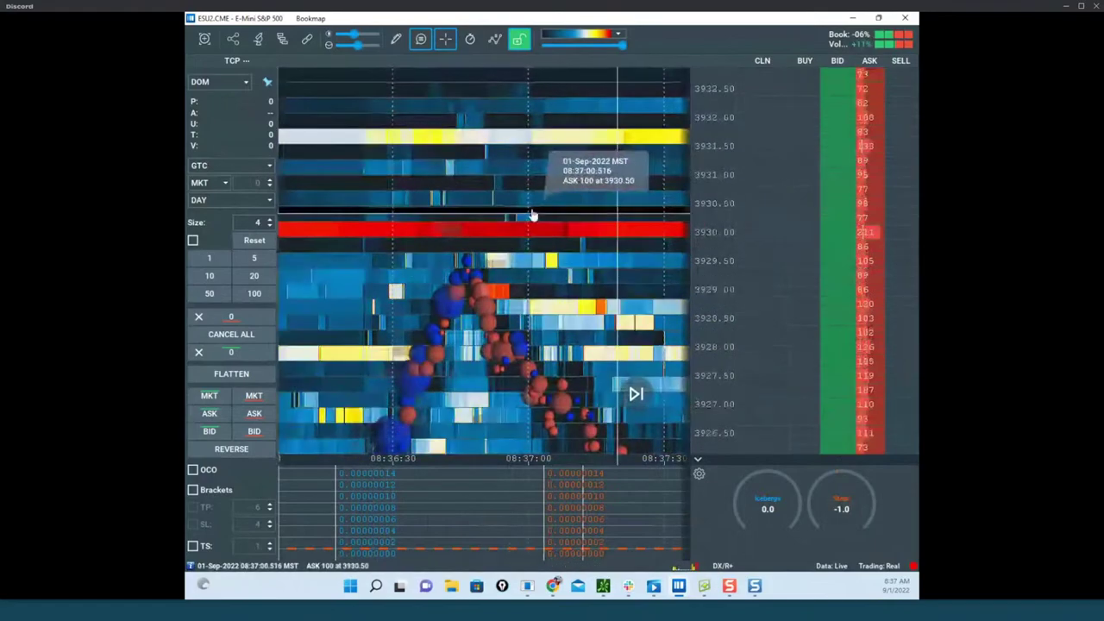
pyautogui.rightClick(532, 215)
pyautogui.click(583, 228)
pyautogui.rightClick(559, 214)
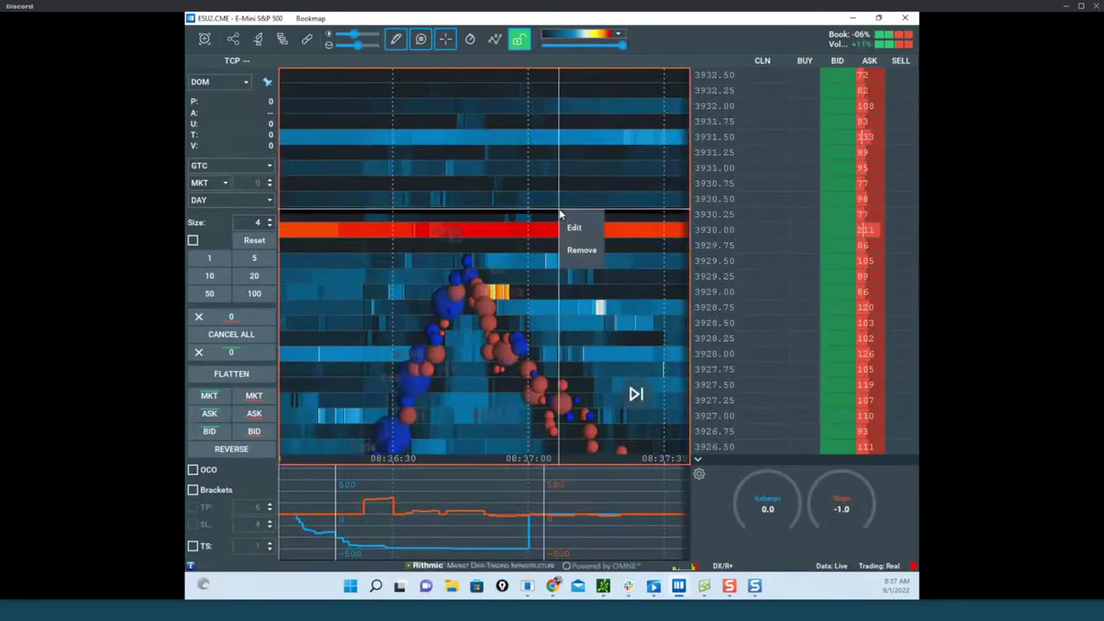
pyautogui.click(582, 253)
# Draw a horizontal line just below the 3930 liquidity band, at about 3929.75, and leave drawing mode.
pyautogui.click(397, 39)
pyautogui.click(440, 182)
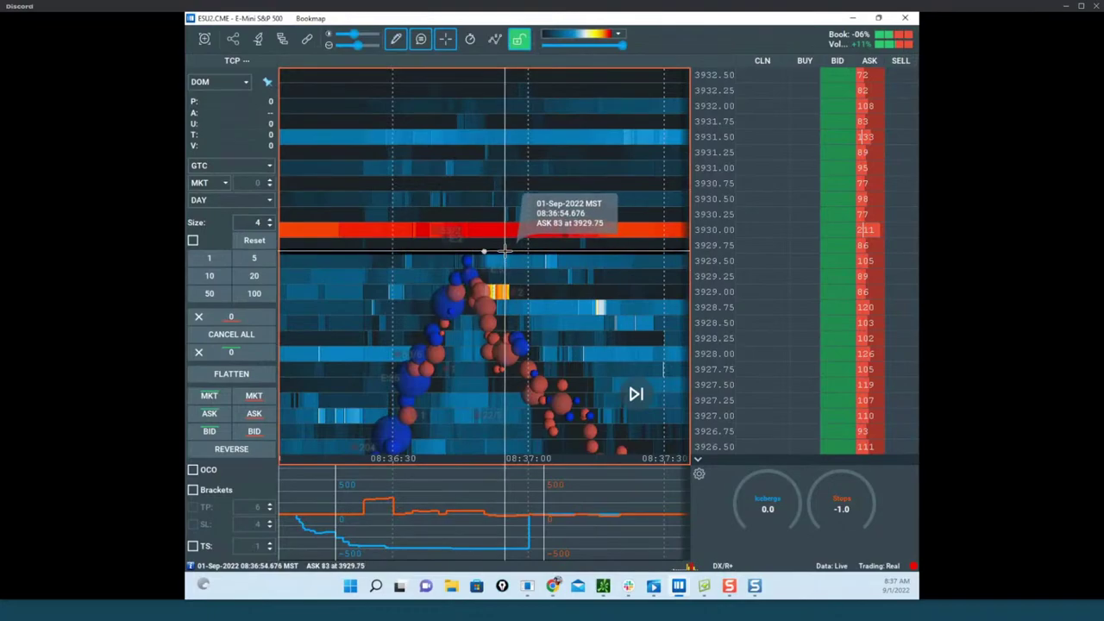
pyautogui.click(398, 43)
pyautogui.click(417, 68)
# Review the S&P 500 heatmap around the two black lines over a wider time and price range.
pyautogui.scroll(-5, 480, 167)
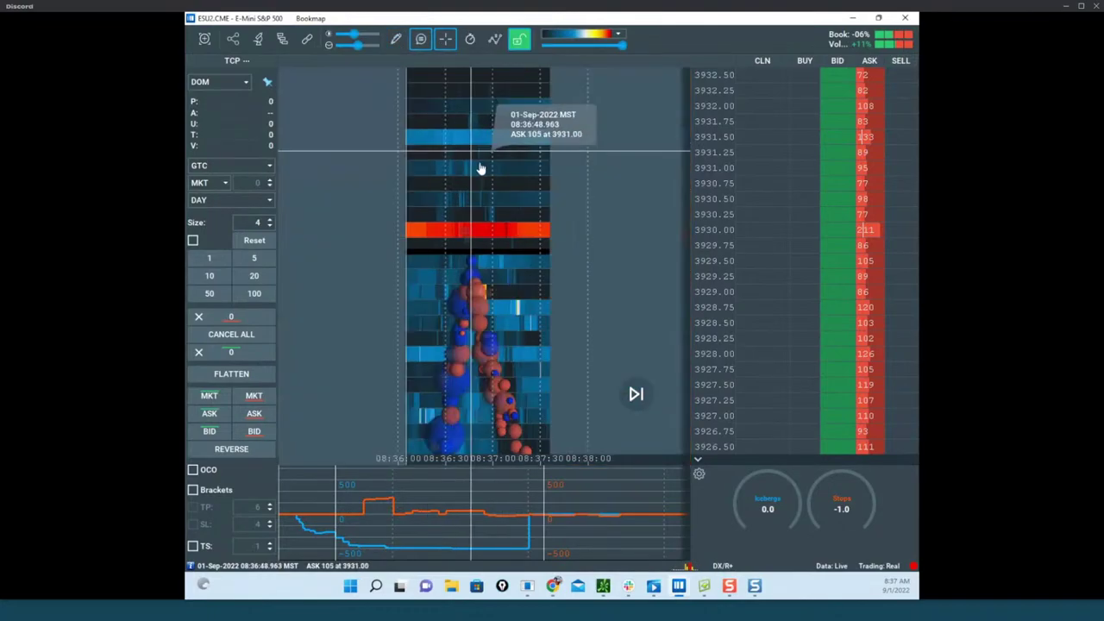
pyautogui.scroll(-3, 715, 173)
pyautogui.moveTo(560, 222); pyautogui.dragTo(539, 159)
pyautogui.scroll(-5, 706, 161)
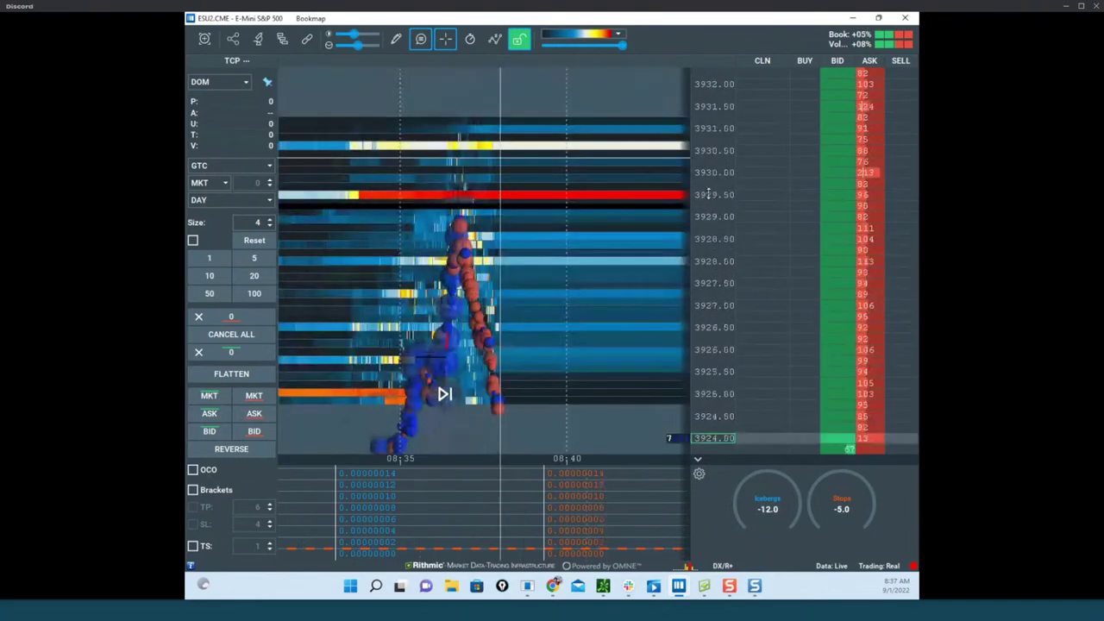
pyautogui.doubleClick(611, 165)
pyautogui.scroll(-2, 611, 164)
pyautogui.doubleClick(506, 157)
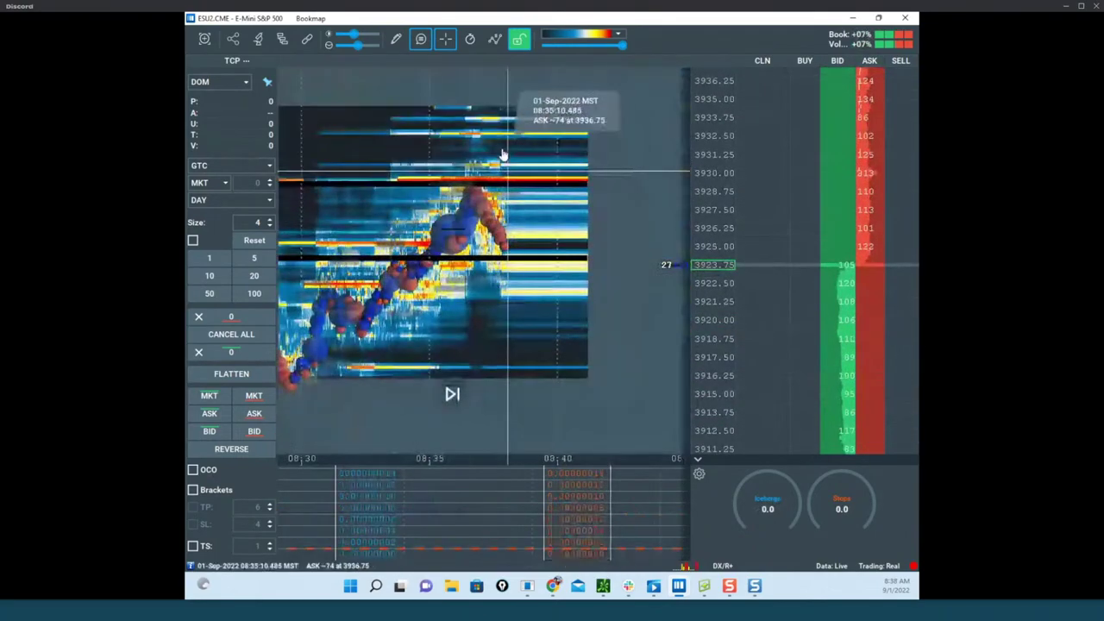
pyautogui.scroll(-4, 723, 190)
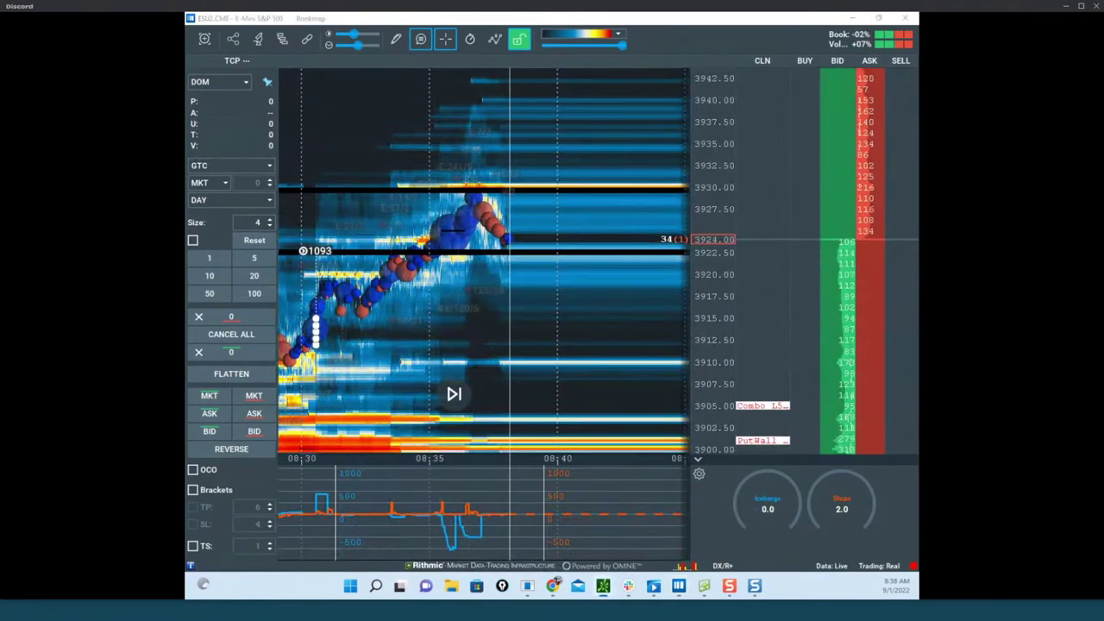
pyautogui.moveTo(187, 282); pyautogui.dragTo(0, 284)
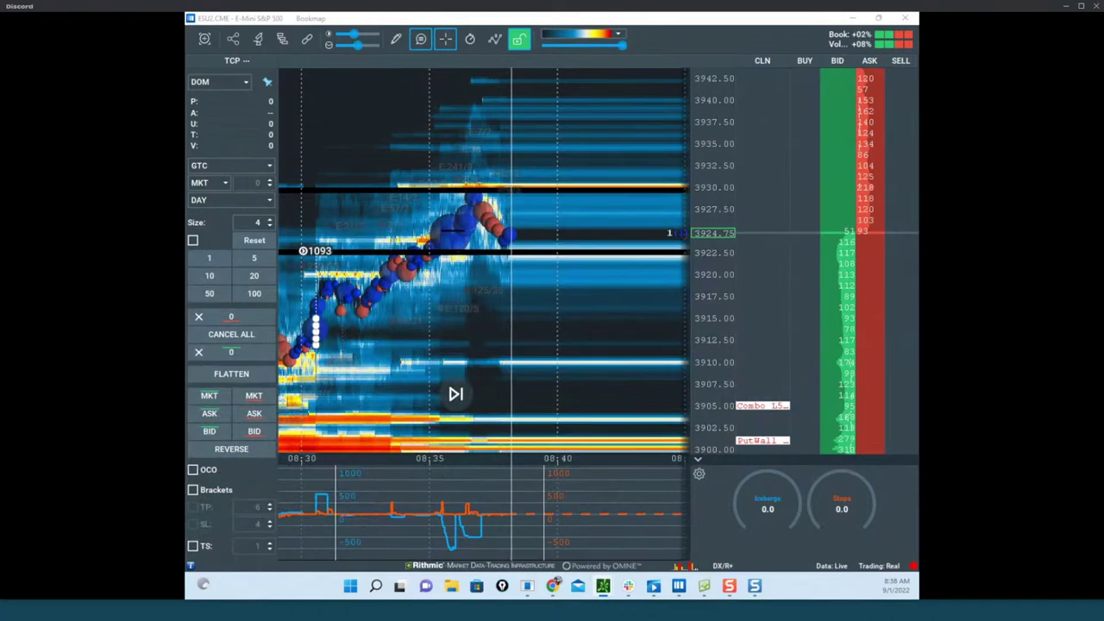
pyautogui.moveTo(186, 285)
pyautogui.mouseDown()
pyautogui.moveTo(690, 274)
pyautogui.moveTo(723, 256)
pyautogui.moveTo(186, 285)
pyautogui.mouseUp()
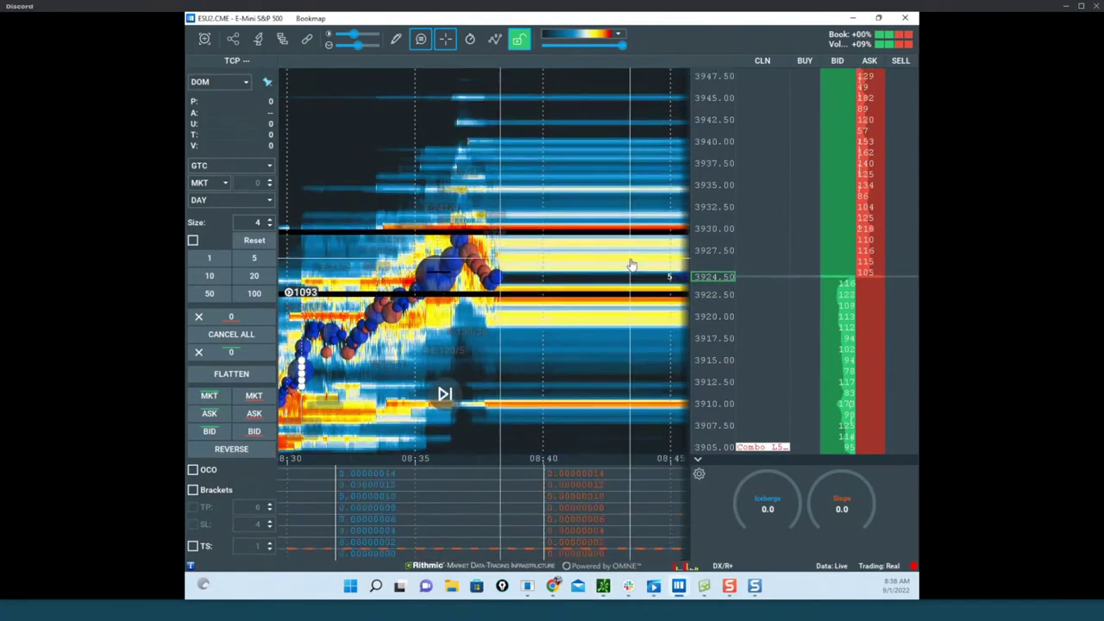
# Set the order size to 3 and place an E-mini S&P 500 buy stop order at about 3939.25.
pyautogui.moveTo(534, 202); pyautogui.dragTo(539, 269)
pyautogui.click(270, 220)
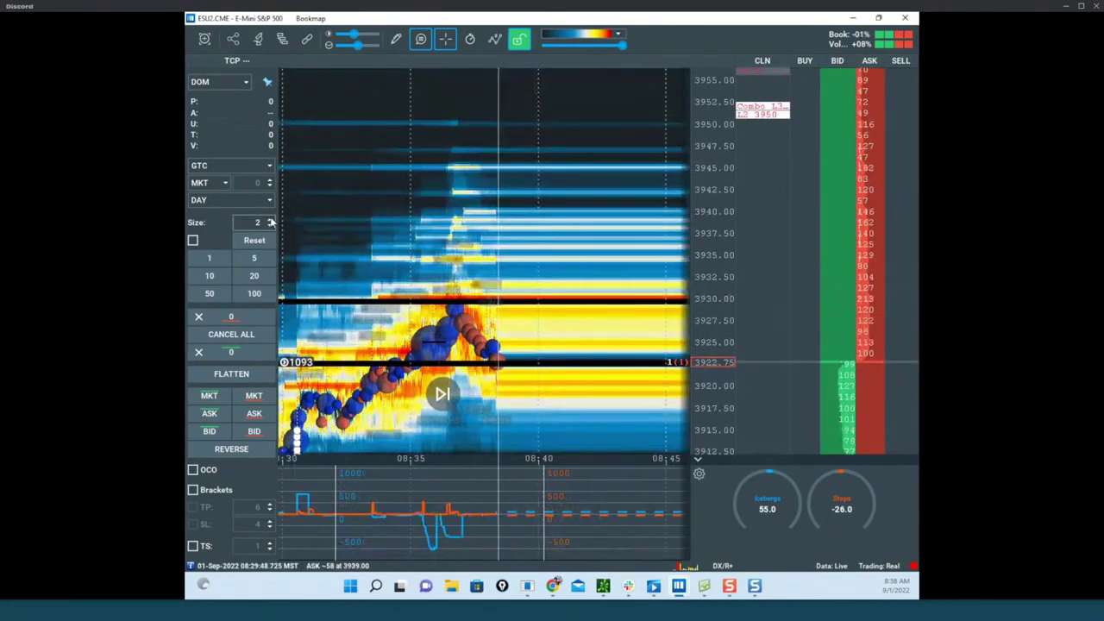
pyautogui.moveTo(737, 256); pyautogui.dragTo(754, 180)
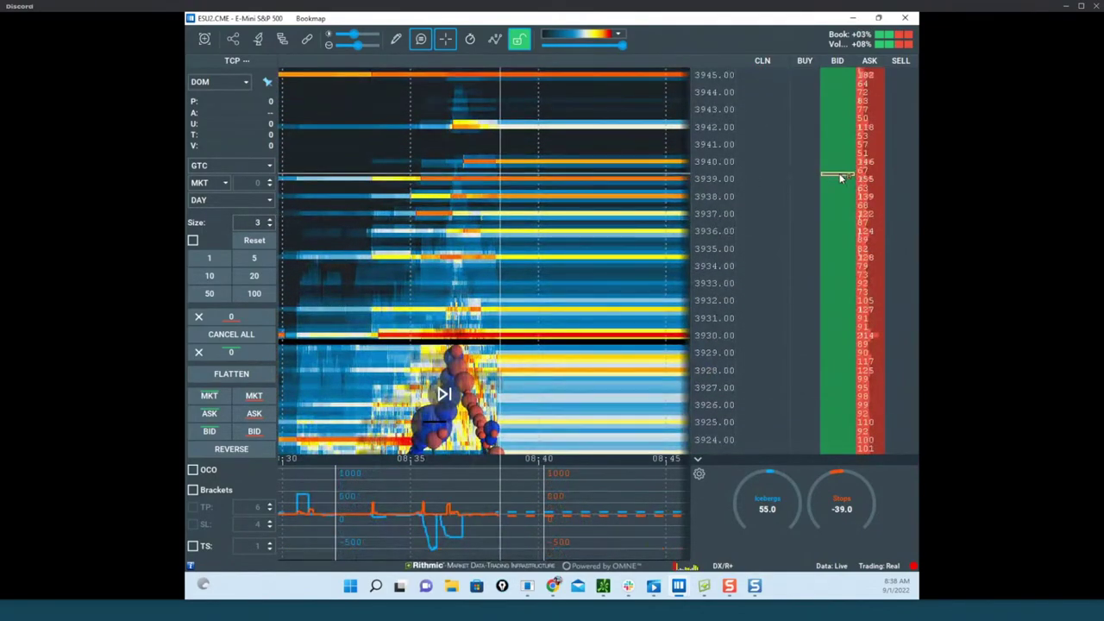
pyautogui.click(804, 178)
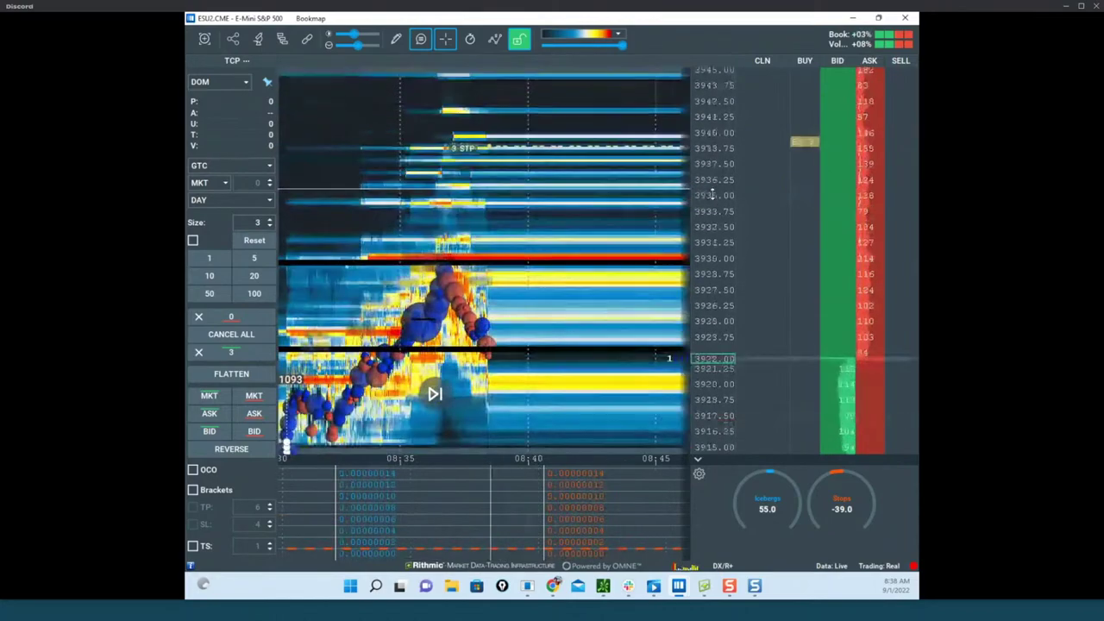
# Circle the price action between about 3922.5 and 3930 and the indicator swing beneath it on the S&P 500 heatmap, and clear the markings.
pyautogui.moveTo(713, 195); pyautogui.dragTo(703, 209)
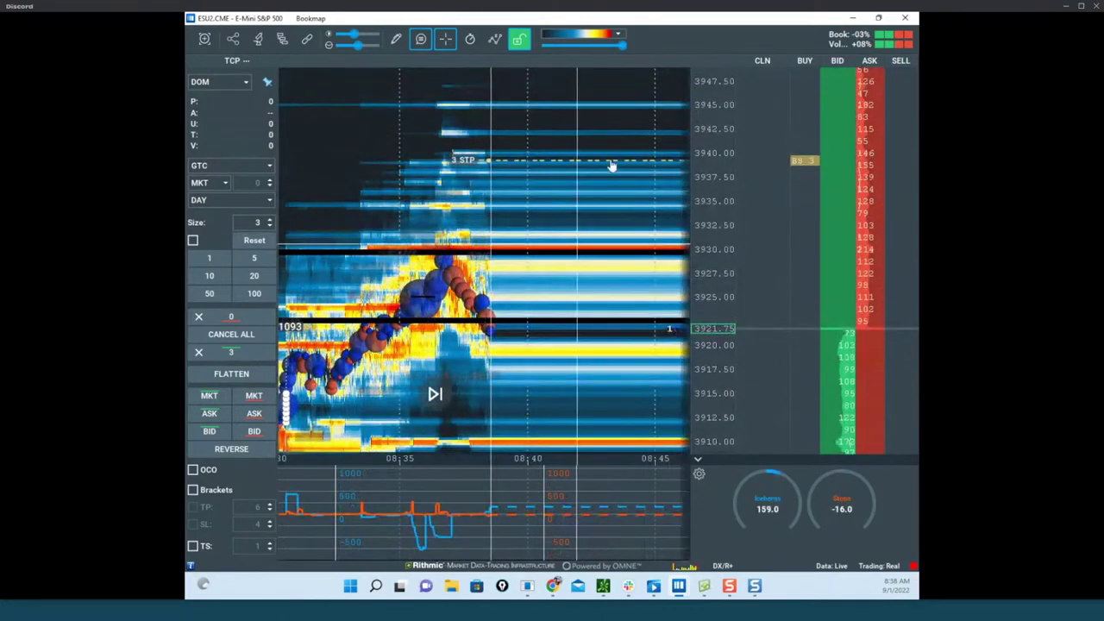
pyautogui.moveTo(607, 232); pyautogui.dragTo(630, 193)
pyautogui.scroll(3, 713, 211)
pyautogui.scroll(3, 677, 251)
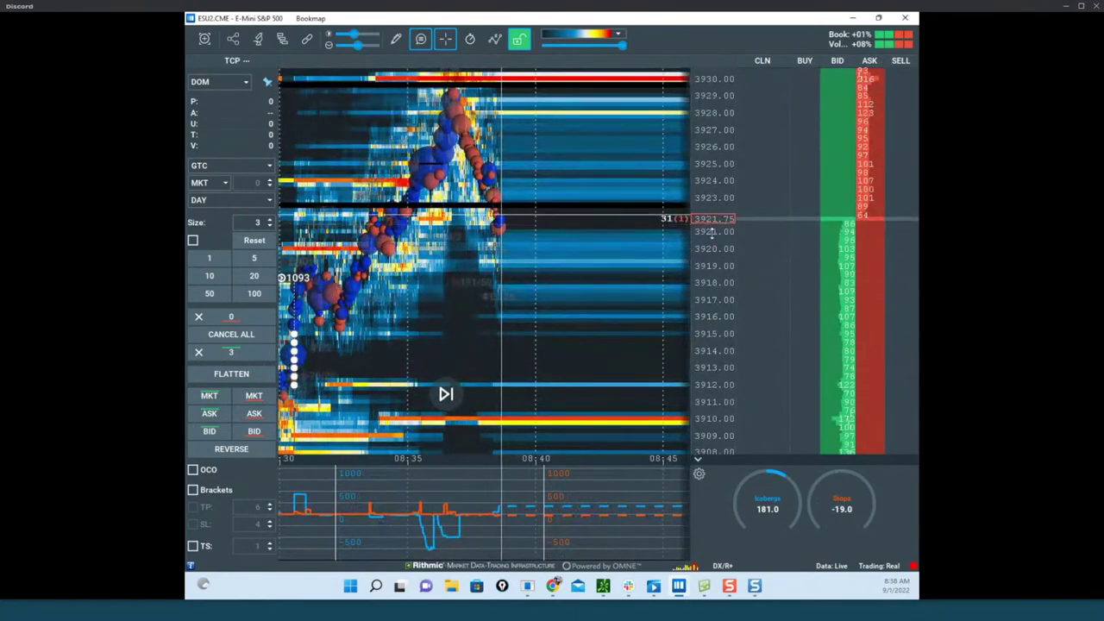
pyautogui.scroll(-3, 709, 233)
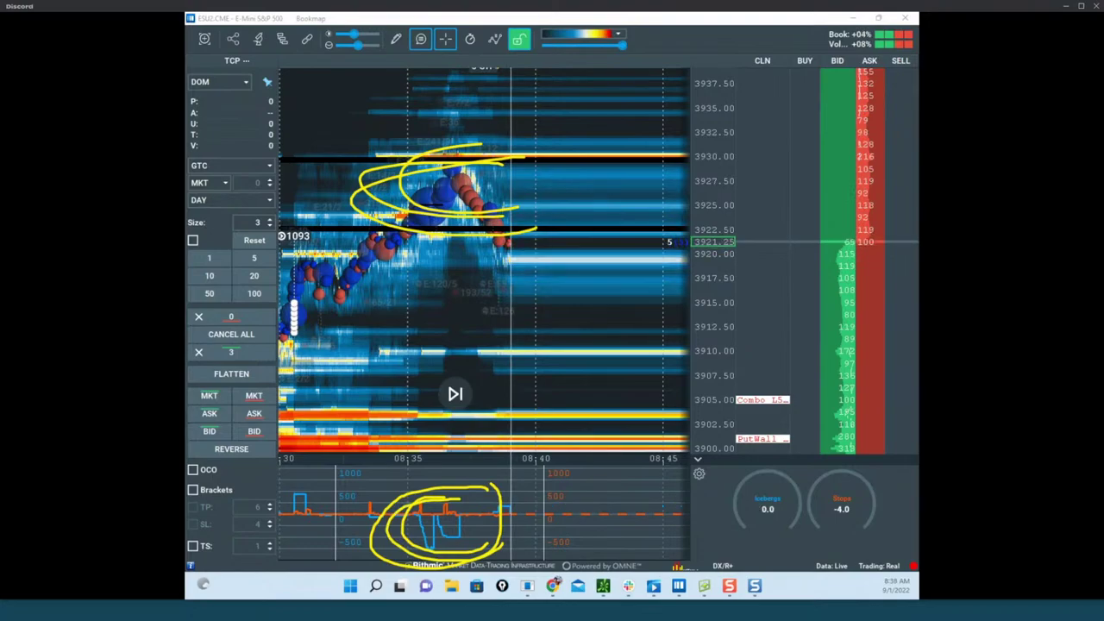
pyautogui.press('Escape')
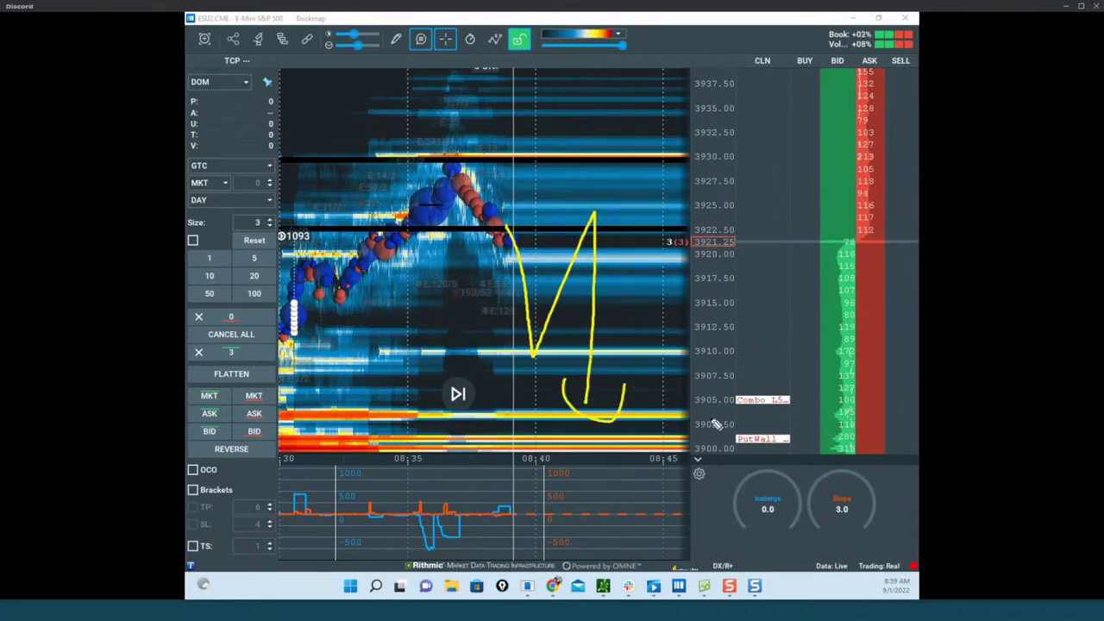
# Circle the S&P 500 liquidity bands around 3900 to 3905, including the Combo and PutWall labels, and clear the sketches.
pyautogui.moveTo(292, 436); pyautogui.dragTo(814, 449)
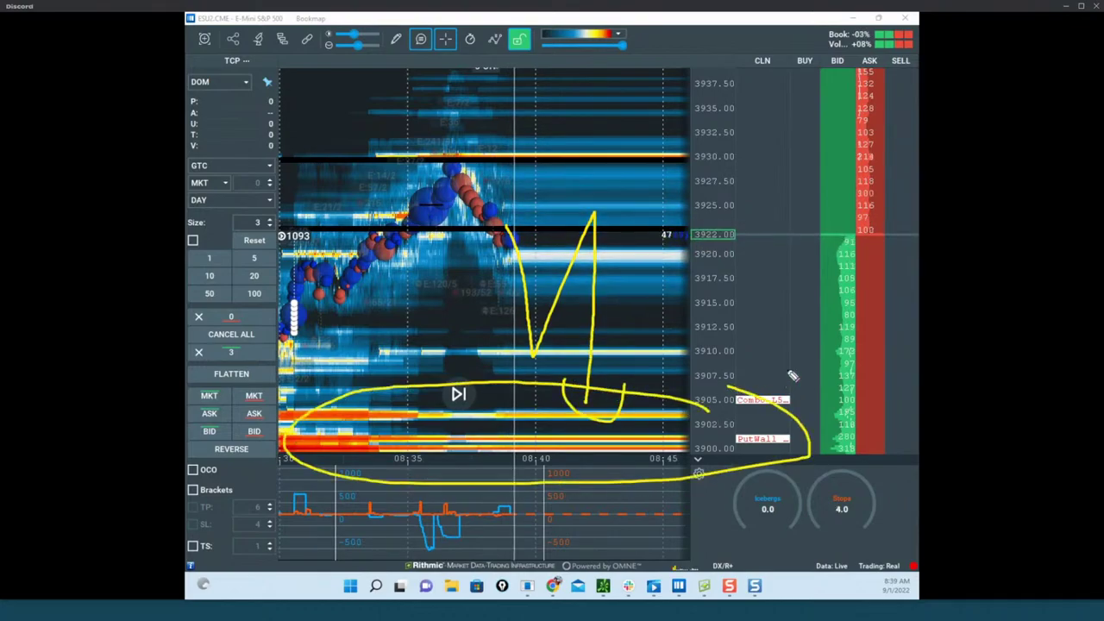
pyautogui.press('Escape')
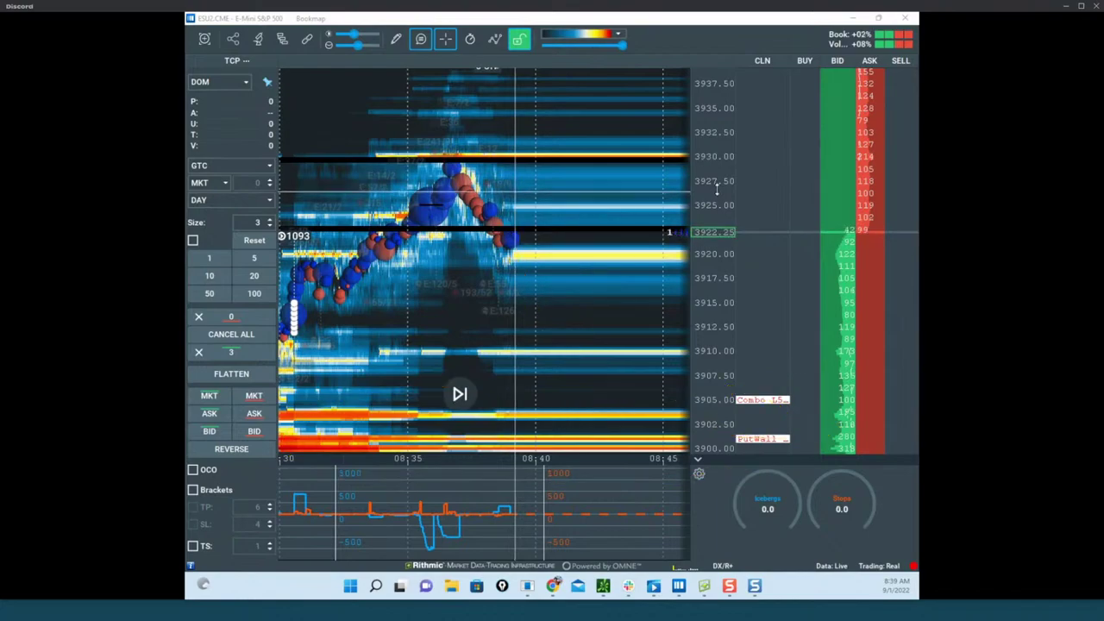
# Show a wider S&P 500 price range, clear the old annotations and circle the empty area above about 3945.
pyautogui.scroll(-2, 717, 191)
pyautogui.moveTo(628, 203); pyautogui.dragTo(625, 159)
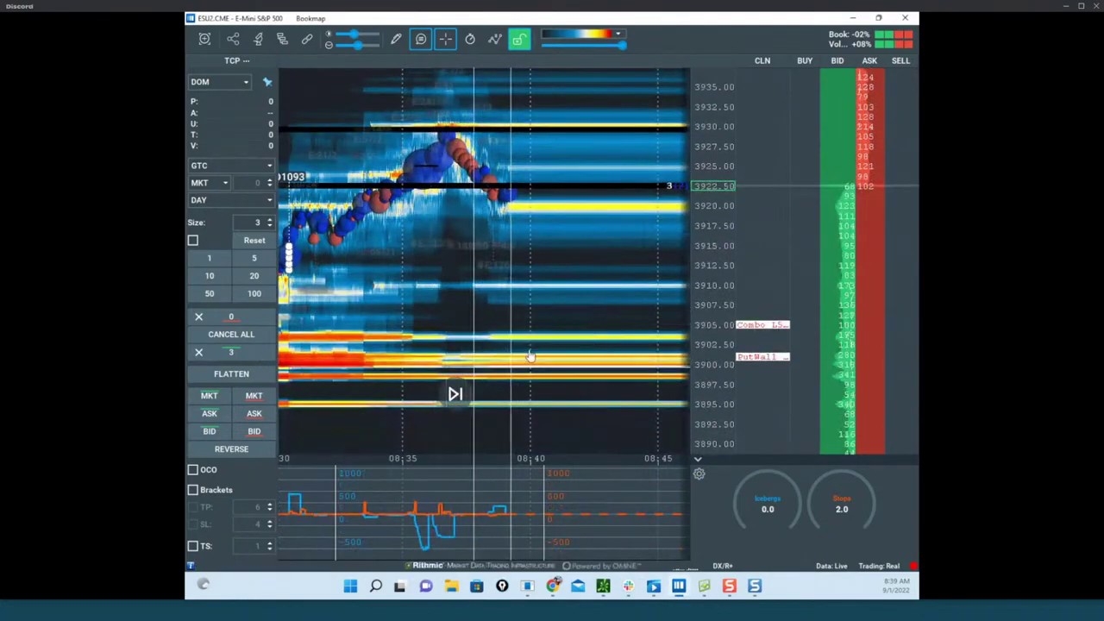
pyautogui.scroll(-3, 720, 183)
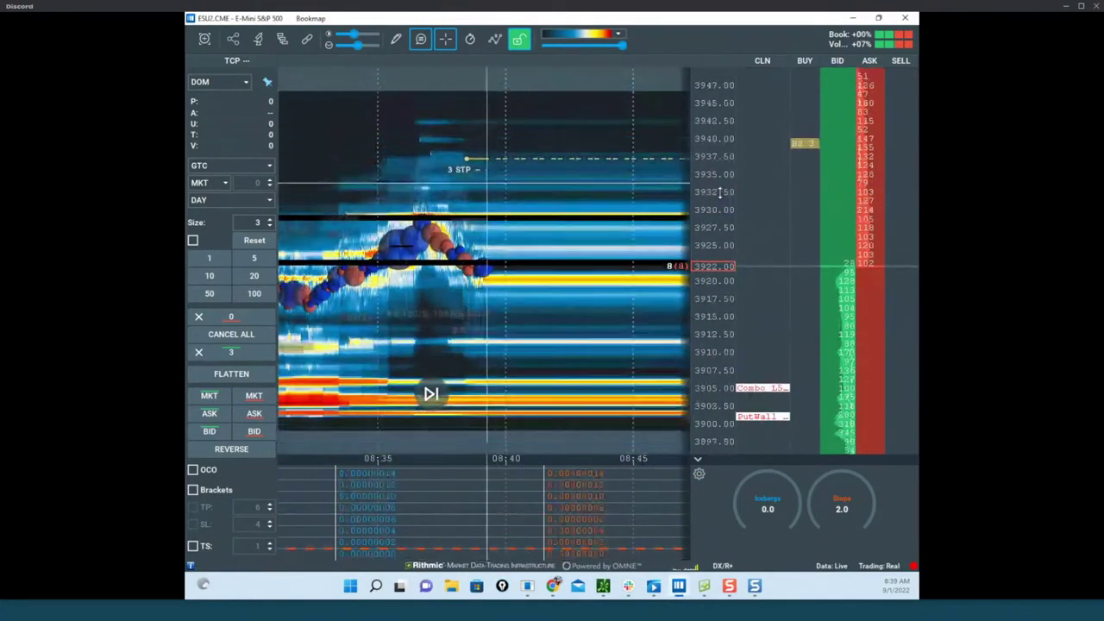
pyautogui.hotkey('ctrl', 'shift', '1')
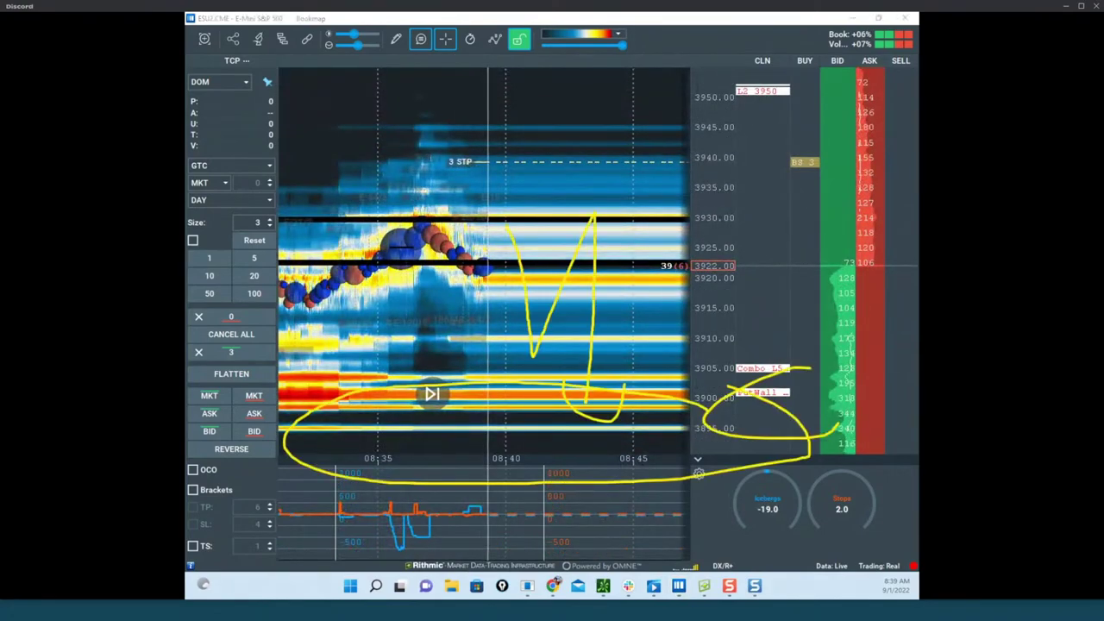
pyautogui.hotkey('ctrl', 'shift', '7')
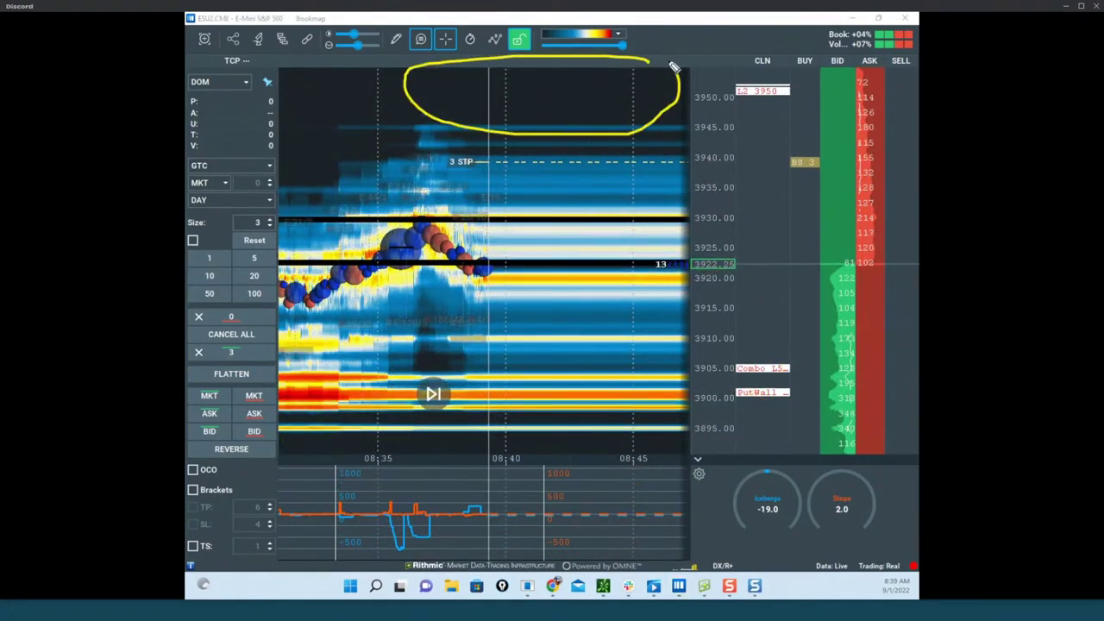
# Circle the S&P 500 liquidity between about 3895 and 3910, sketch a path dipping, rebounding to about 3922 and falling through it, and clear the annotations.
pyautogui.moveTo(606, 339); pyautogui.dragTo(461, 444)
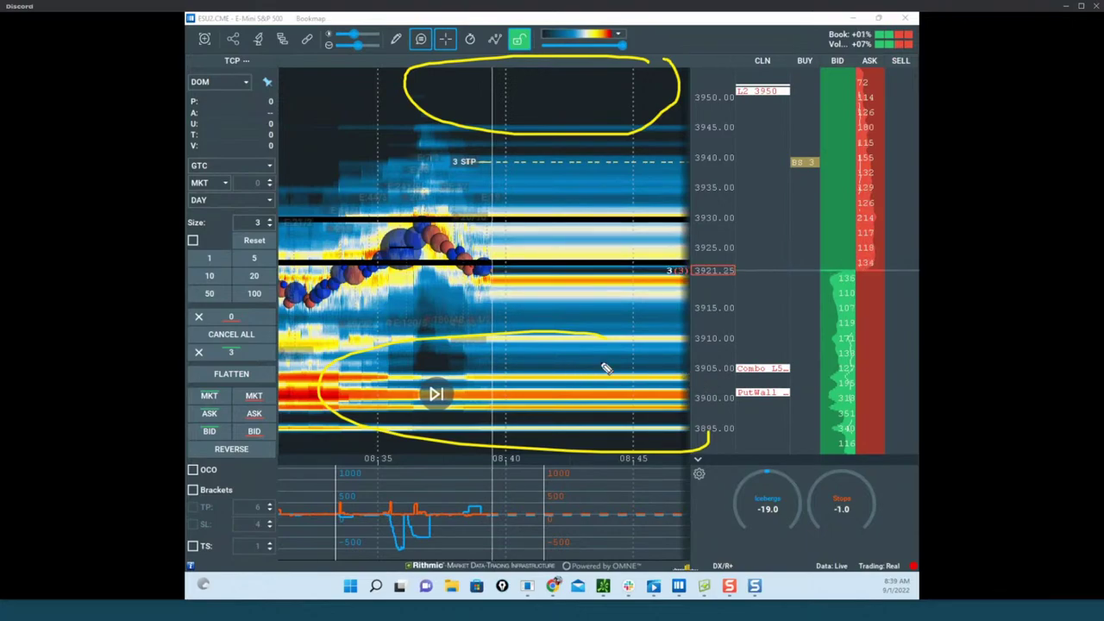
pyautogui.moveTo(606, 368); pyautogui.dragTo(261, 398)
pyautogui.moveTo(740, 369); pyautogui.dragTo(549, 324)
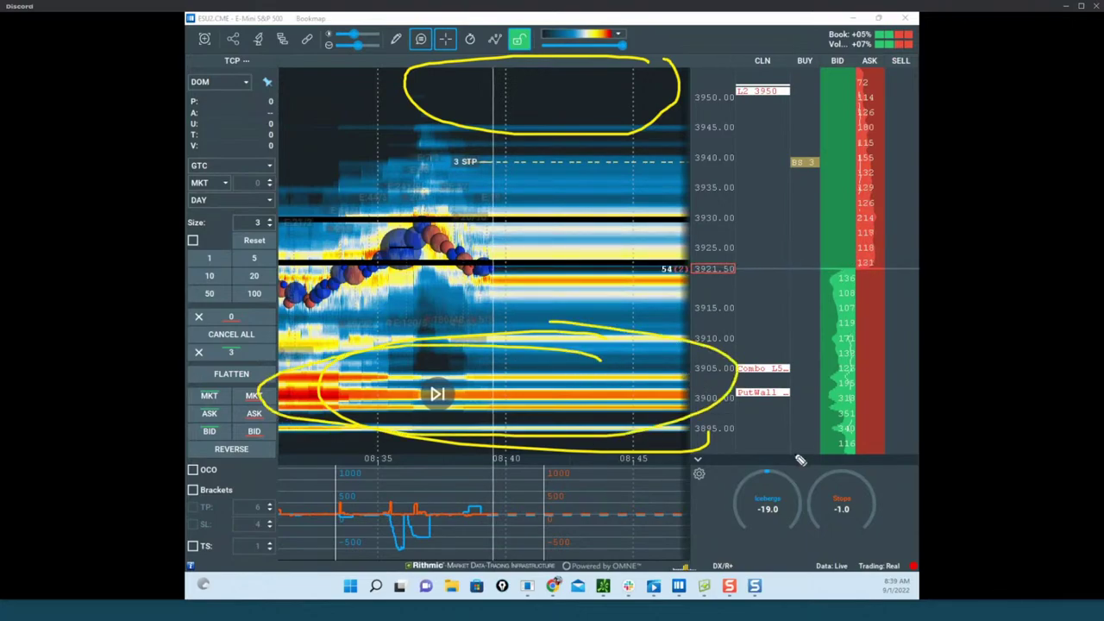
pyautogui.moveTo(609, 396); pyautogui.dragTo(602, 307)
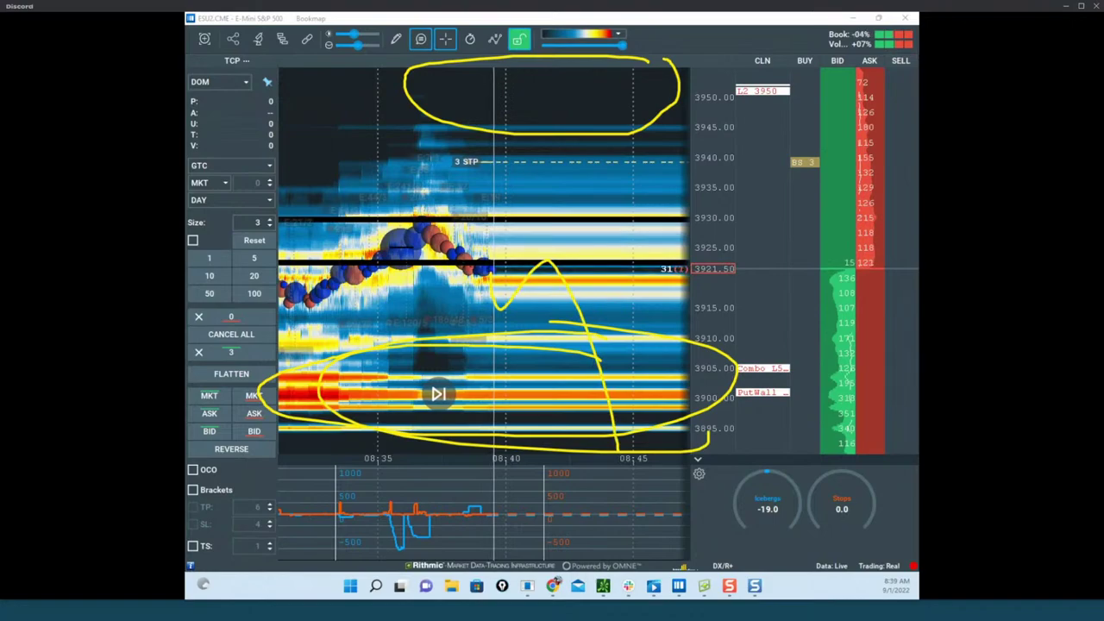
pyautogui.hotkey('ctrl', 'shift', '7')
pyautogui.moveTo(490, 320)
pyautogui.mouseDown()
pyautogui.moveTo(367, 333)
pyautogui.moveTo(602, 446)
pyautogui.mouseUp()
pyautogui.press('Escape')
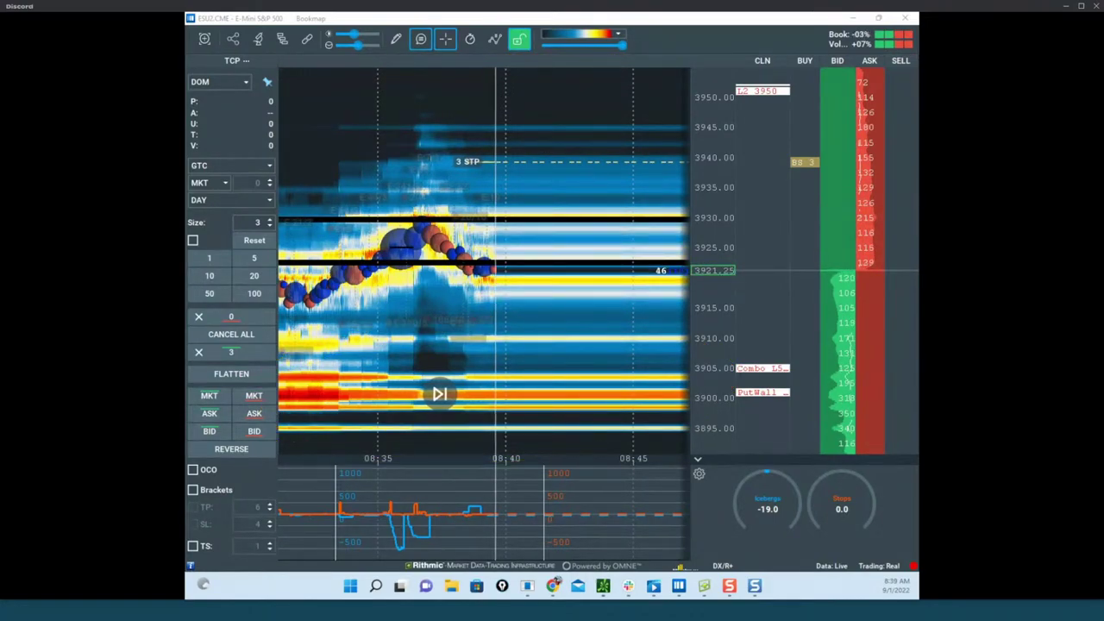
# Bring the thinkorswim /ES one-hour chart onto the shared screen, maximize it to review its price levels, and move it away.
pyautogui.moveTo(488, 322); pyautogui.dragTo(732, 177)
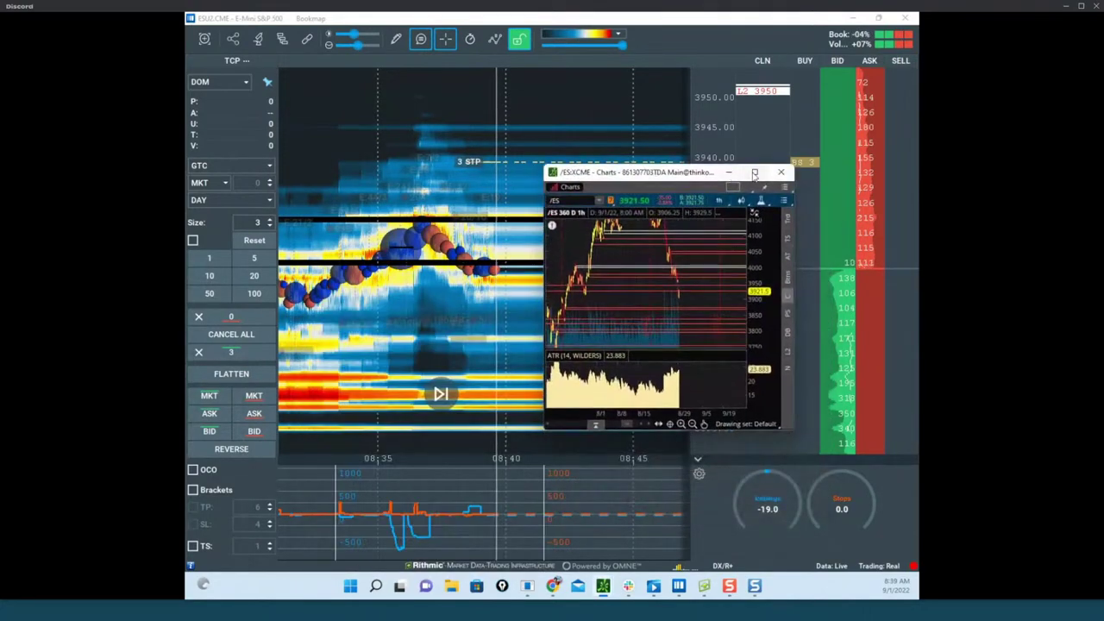
pyautogui.click(754, 173)
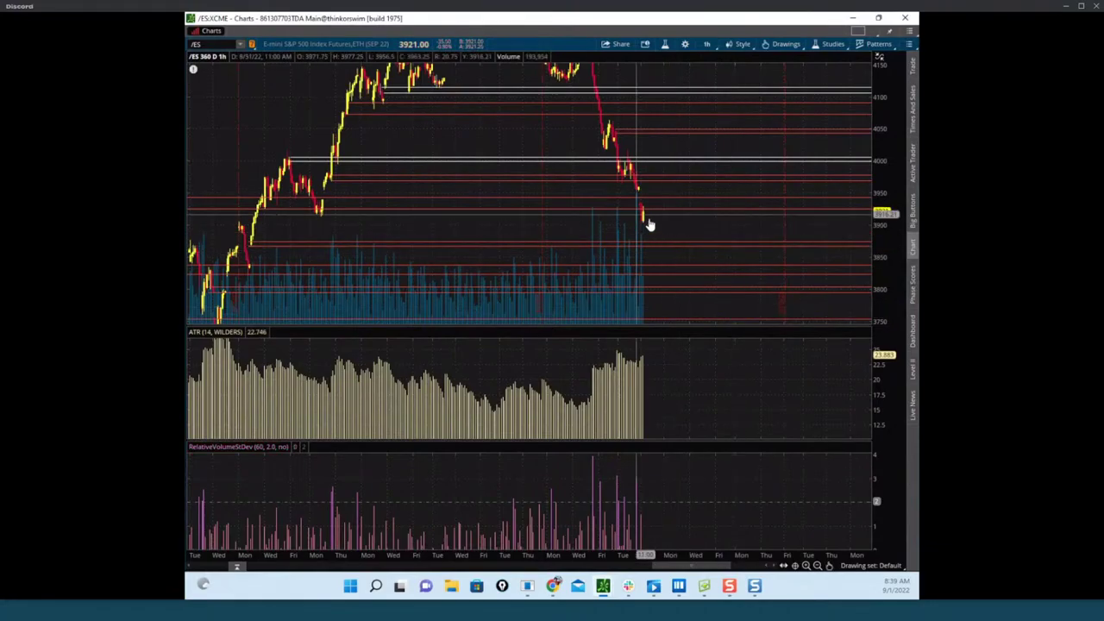
pyautogui.moveTo(693, 18); pyautogui.dragTo(130, 297)
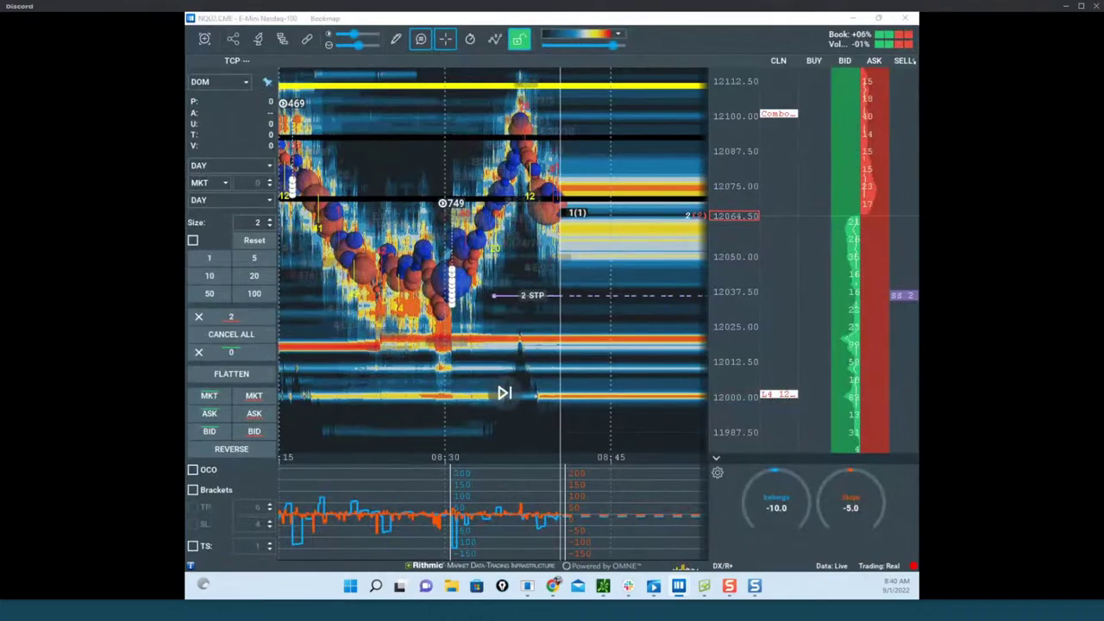
# Move the crude oil and Nasdaq heatmap windows off the shared screen.
pyautogui.scroll(2, 684, 179)
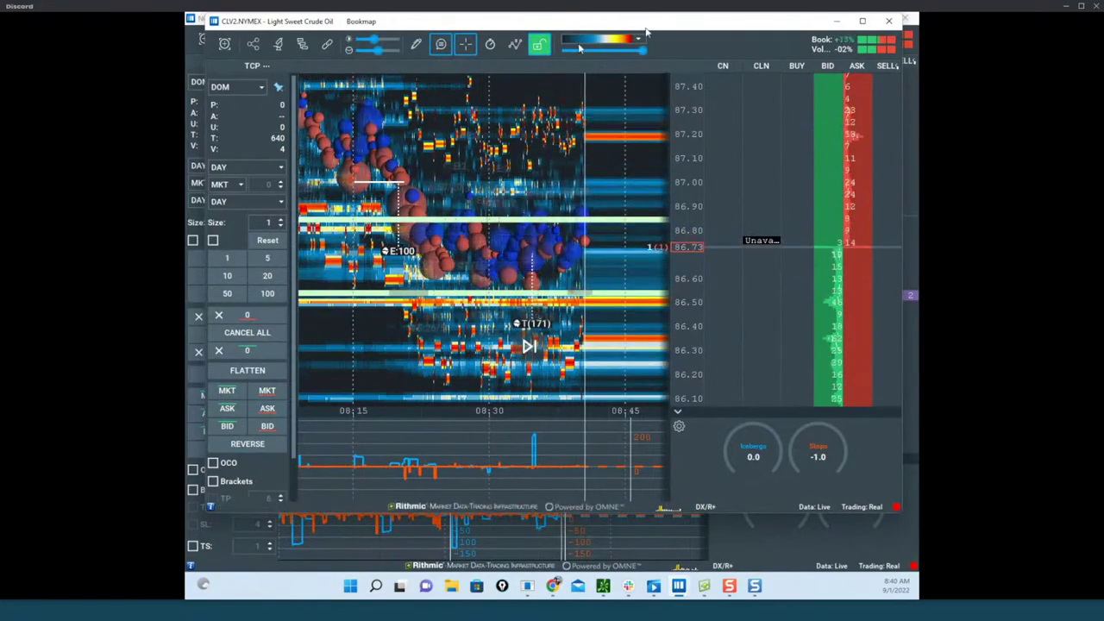
pyautogui.moveTo(661, 27); pyautogui.dragTo(186, 95)
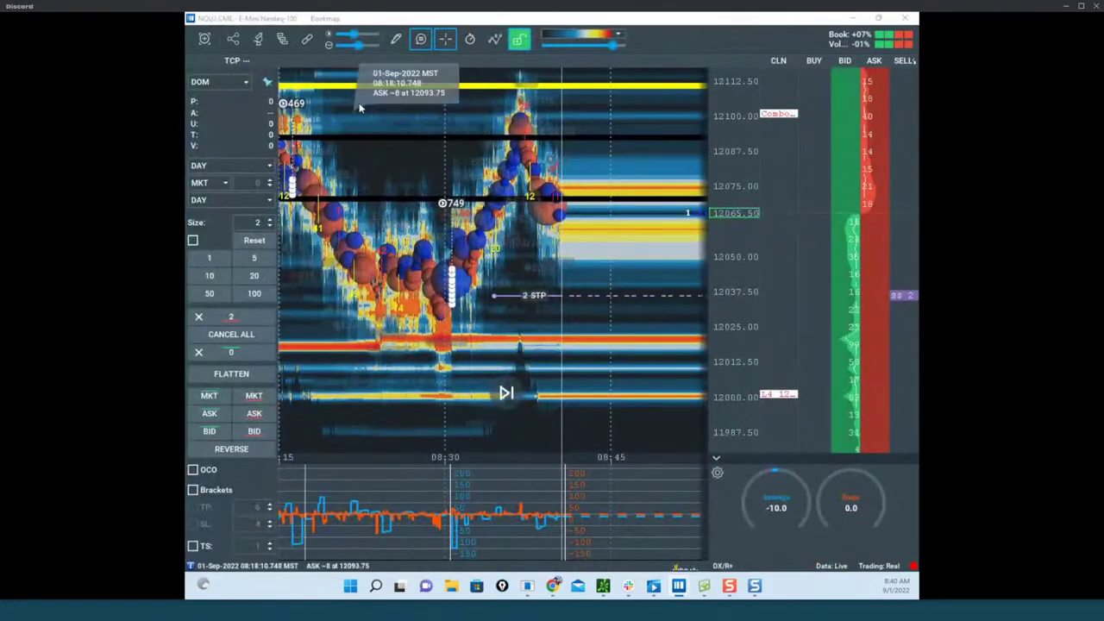
pyautogui.moveTo(431, 20); pyautogui.dragTo(432, 44)
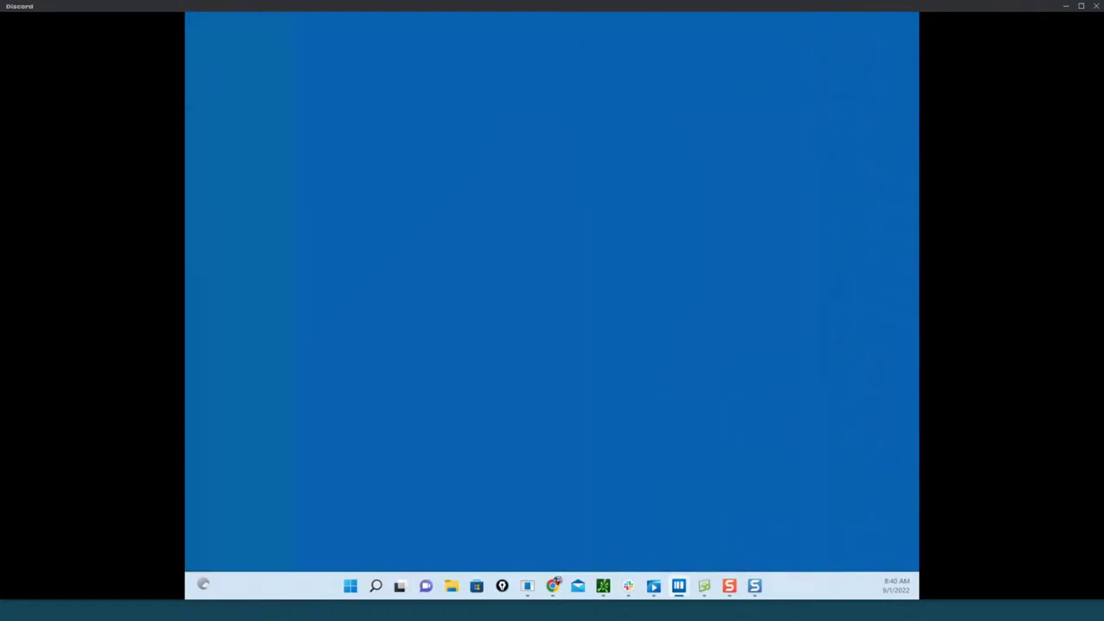